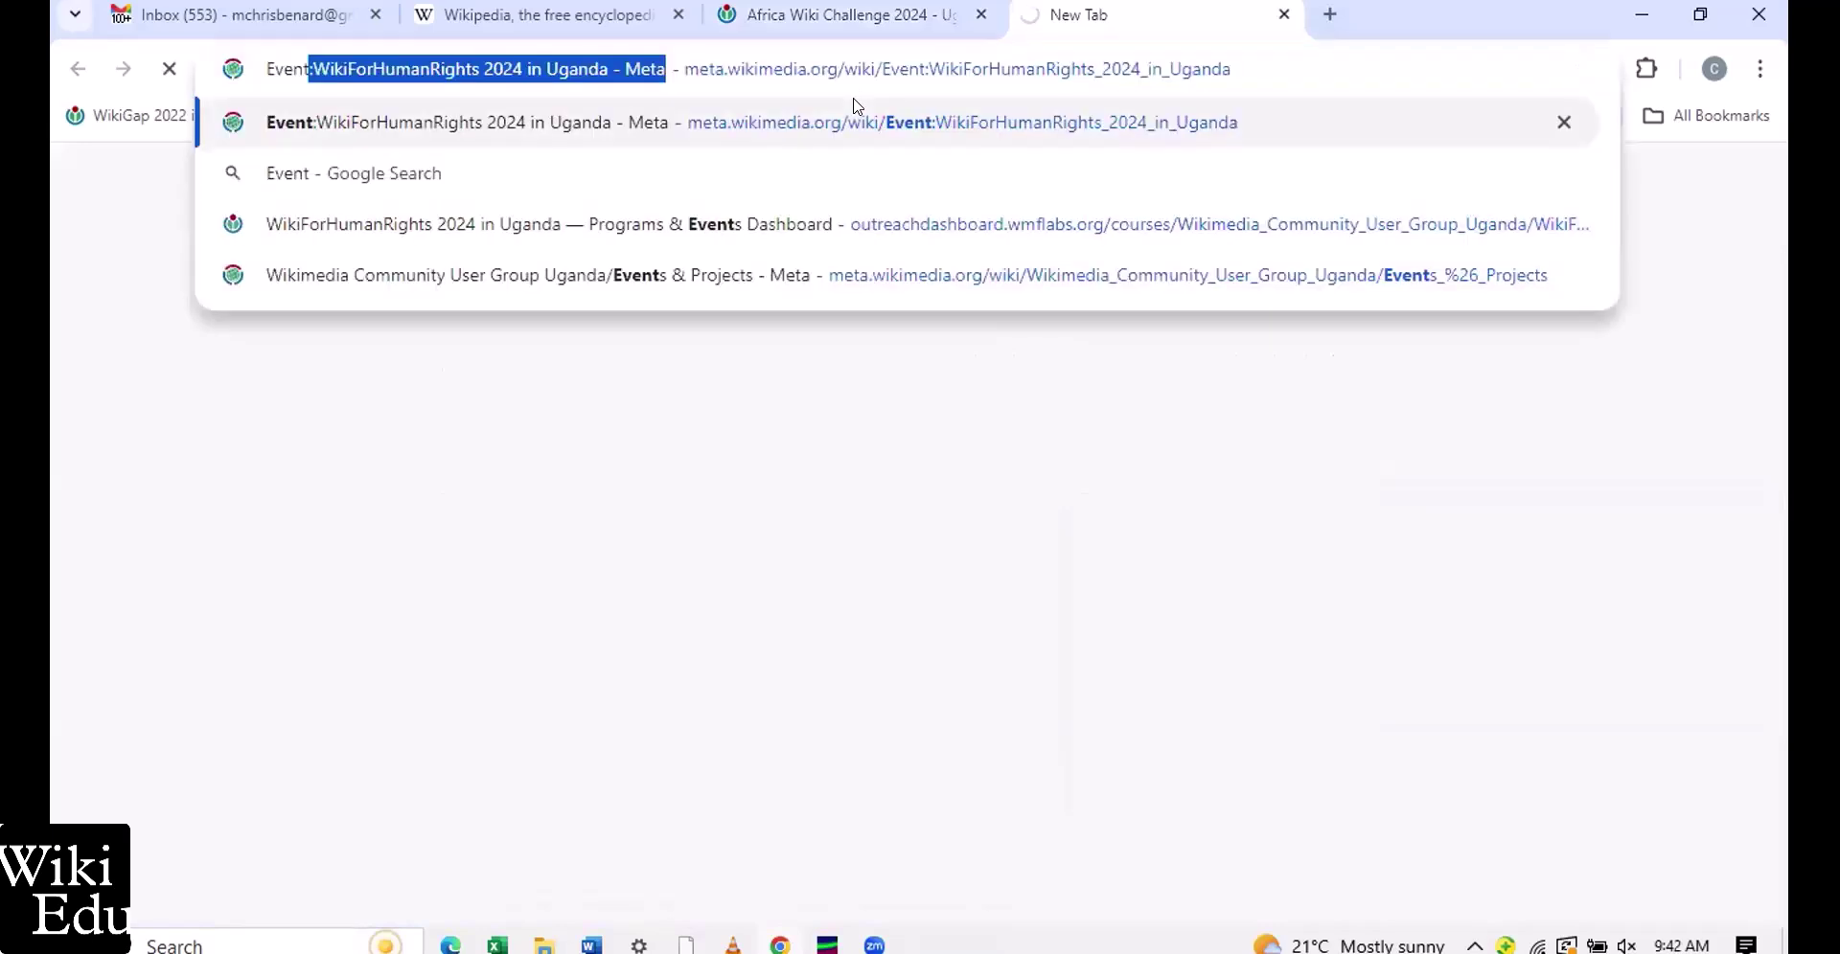
# Open the Africa Wiki Challenge 2024 event page on Meta-Wiki by way of its AWC List of Articles page
pyautogui.write(':')
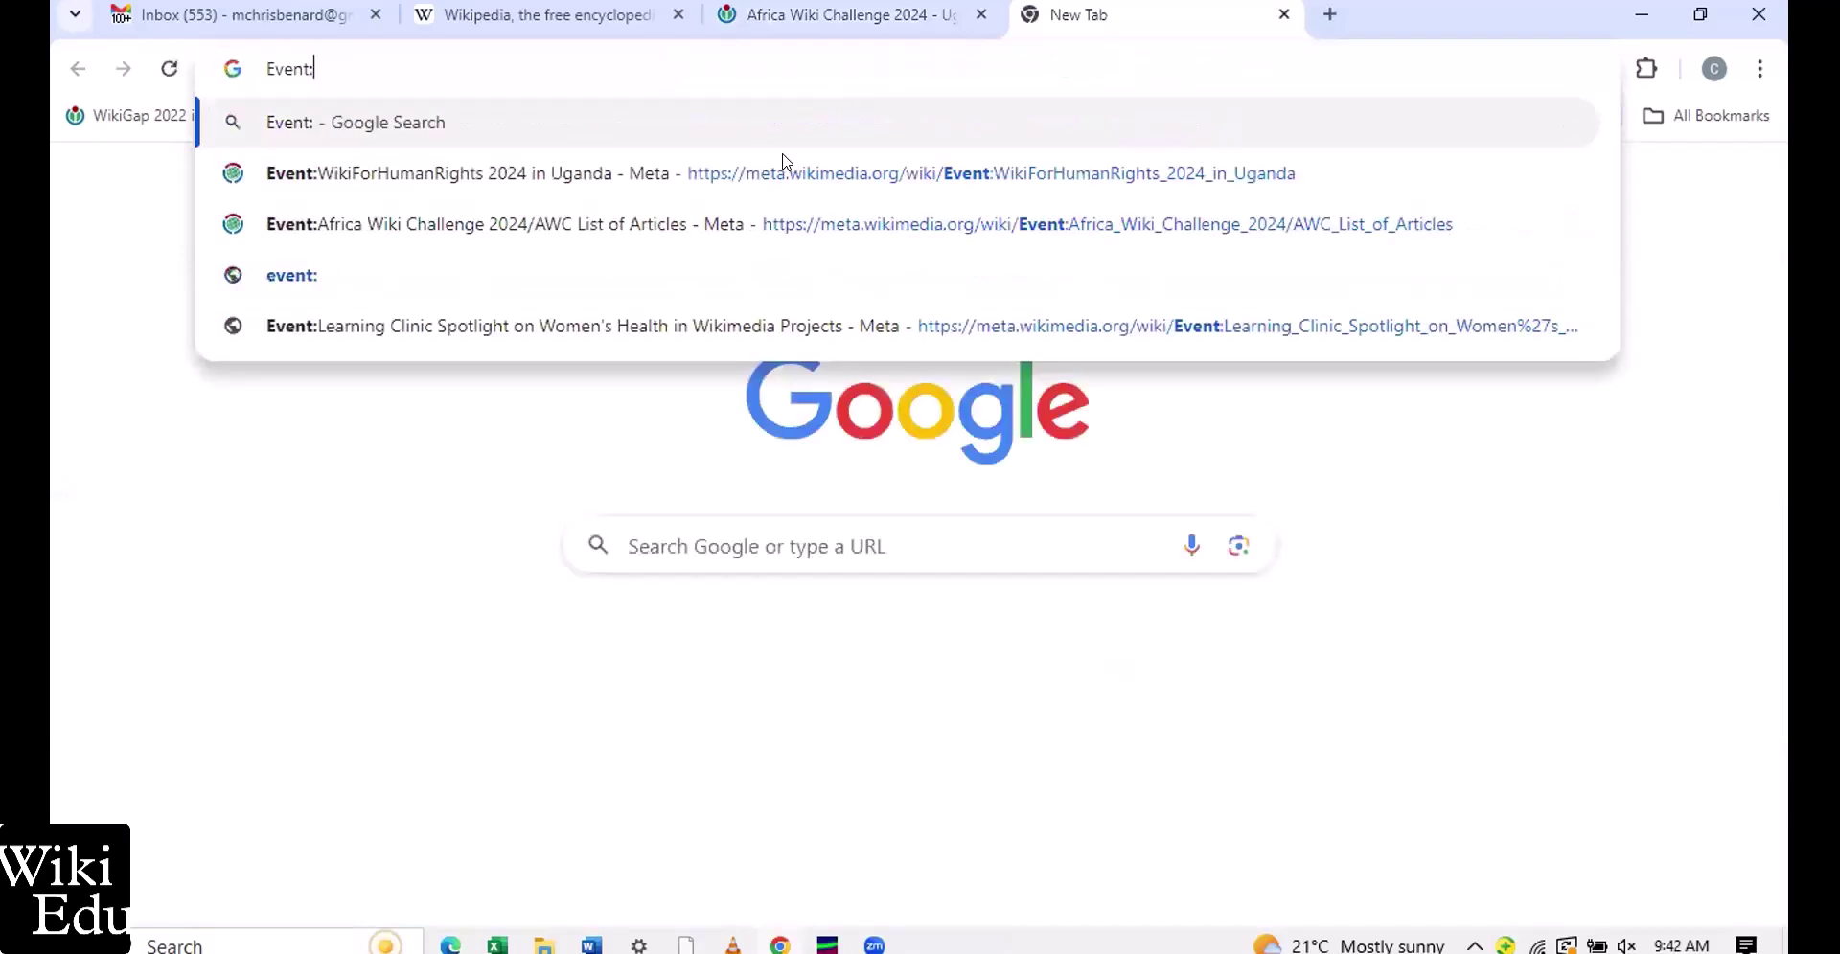
pyautogui.click(710, 222)
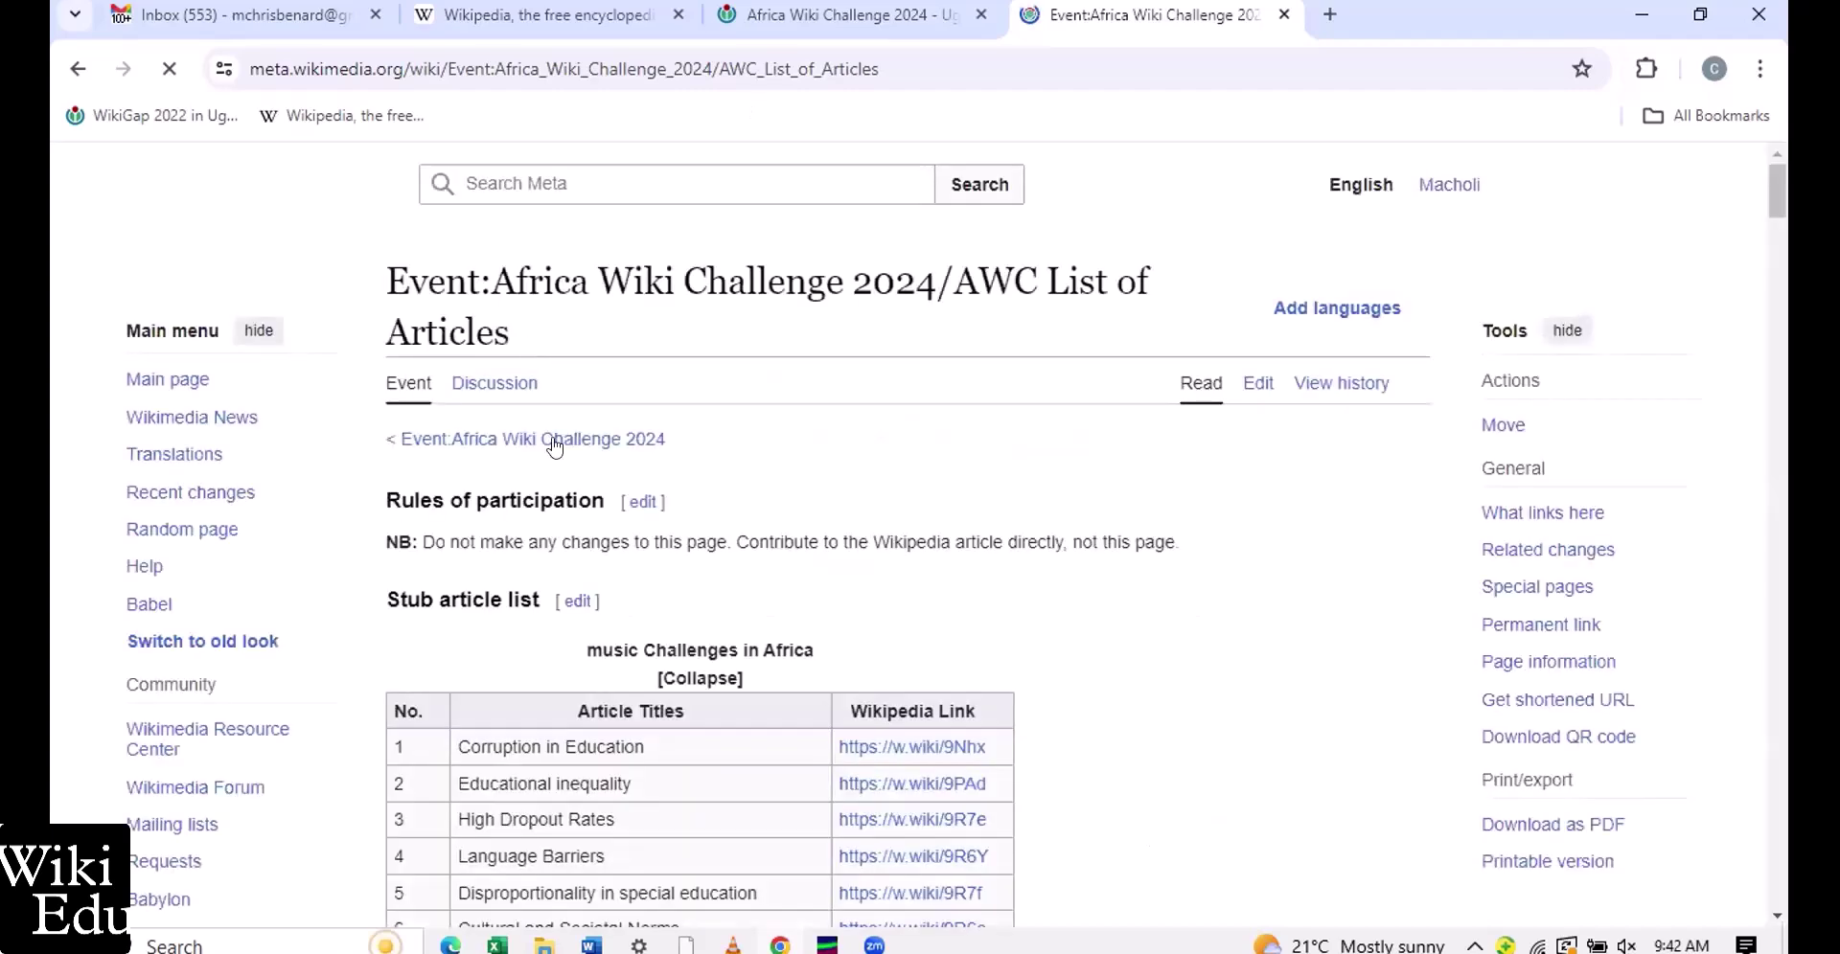
pyautogui.click(554, 440)
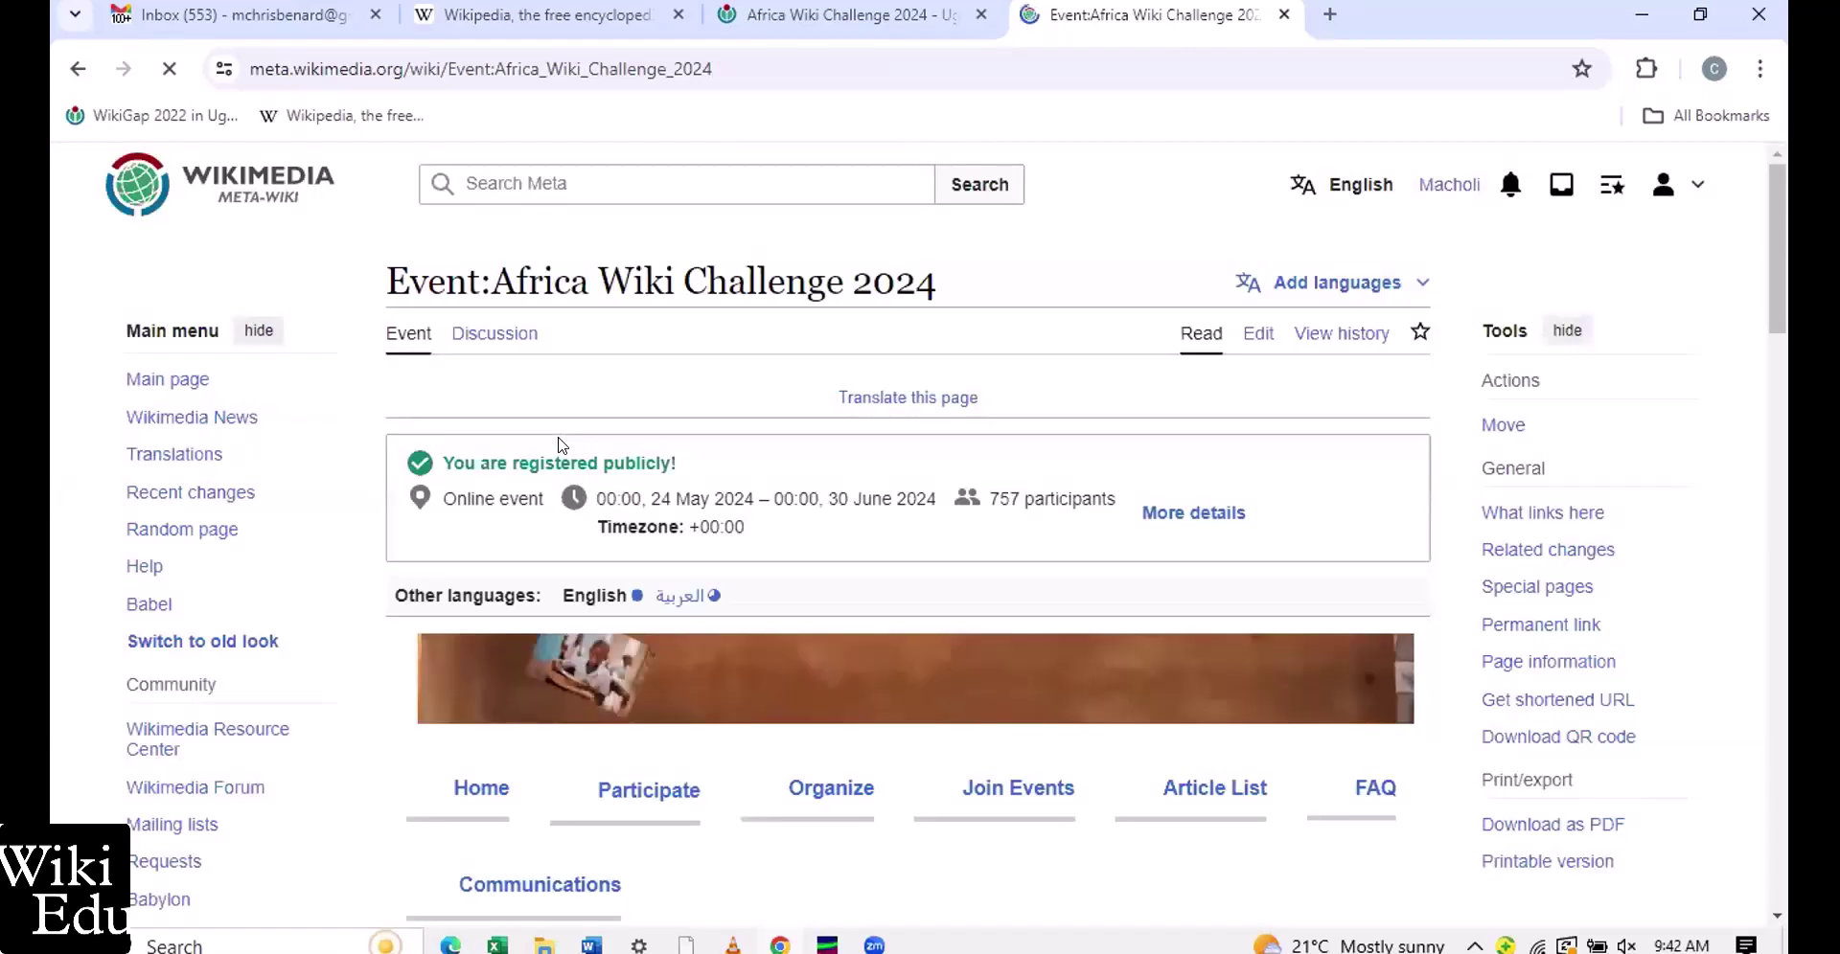
# Open the Africa Wiki Challenge 2024 event details and review the dates, location, dashboard link, chat group and organizers
pyautogui.click(1197, 515)
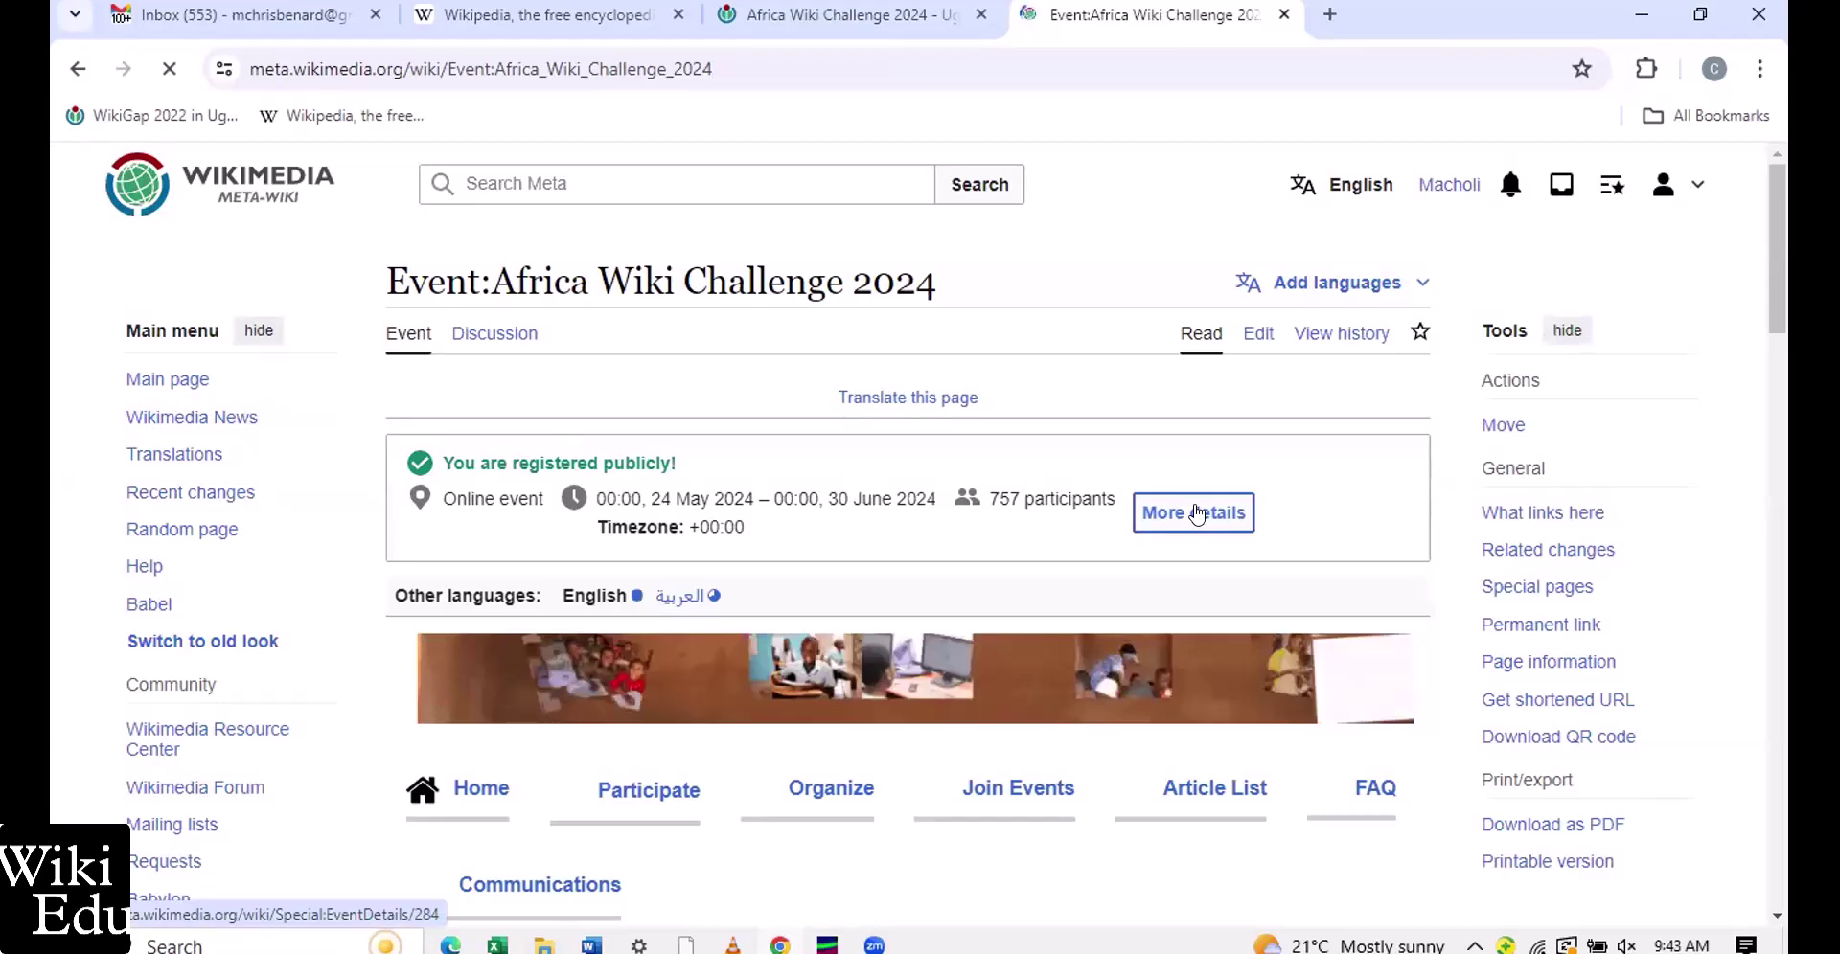
pyautogui.scroll(-2, 1197, 514)
pyautogui.scroll(2, 1196, 514)
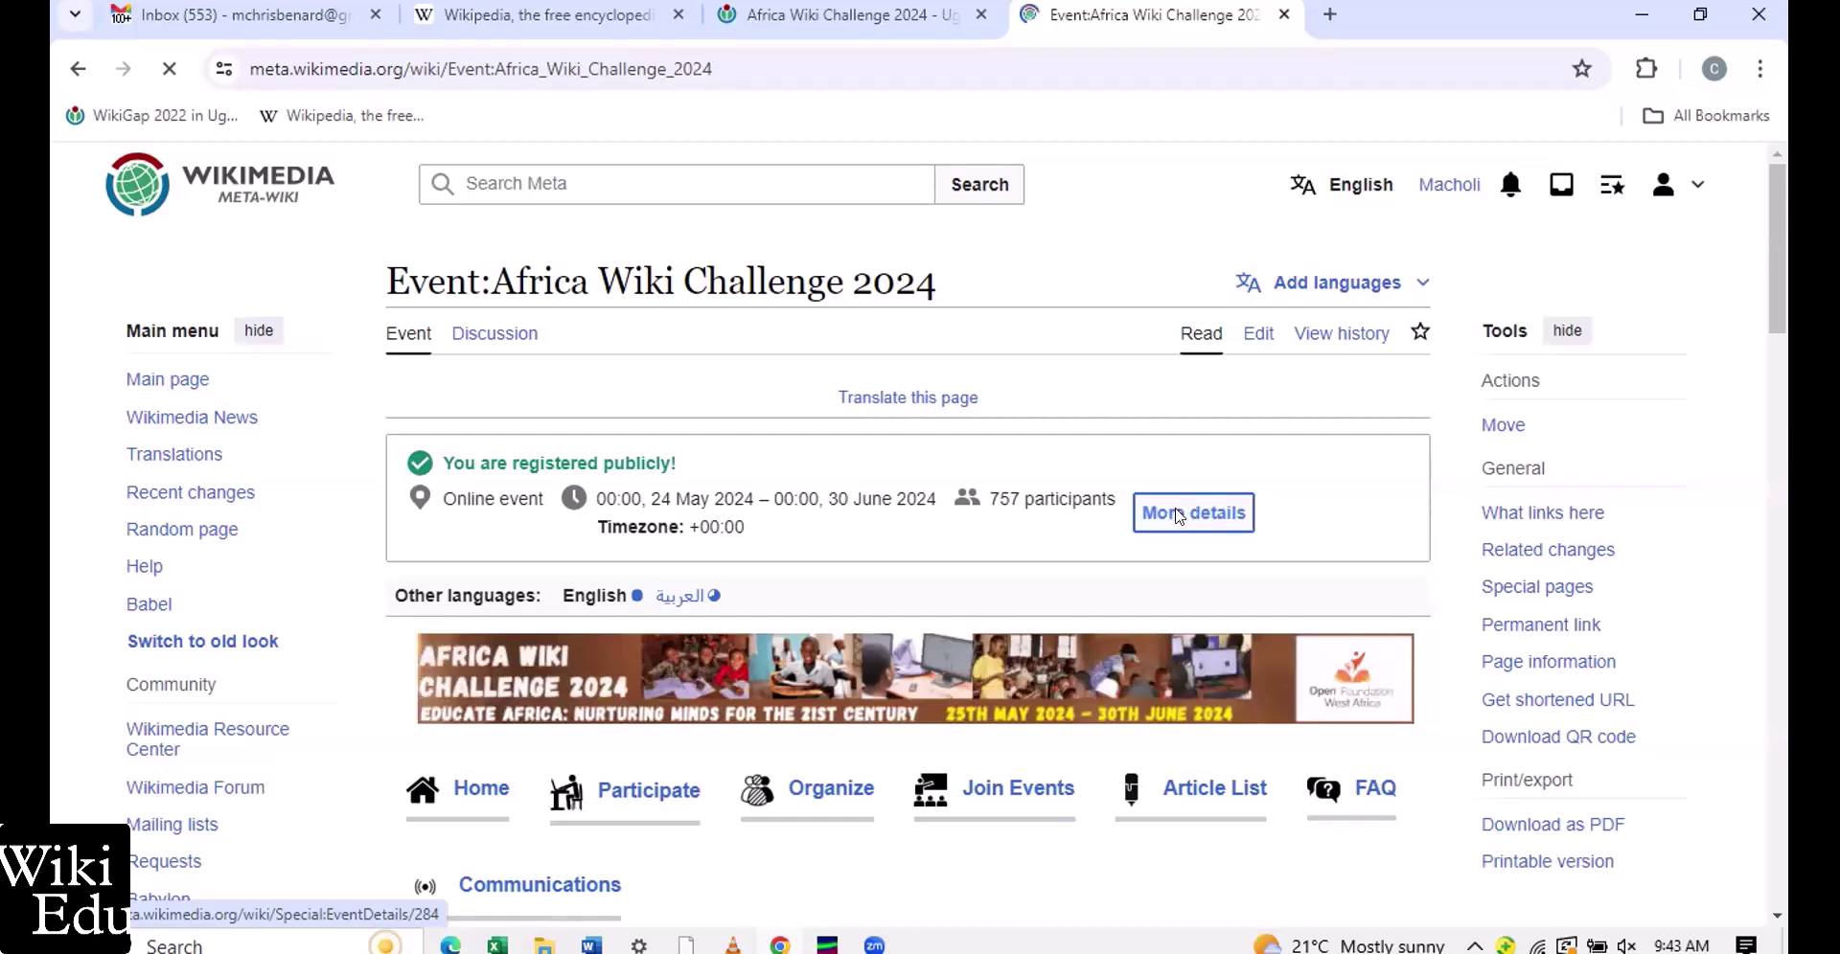
pyautogui.click(1177, 515)
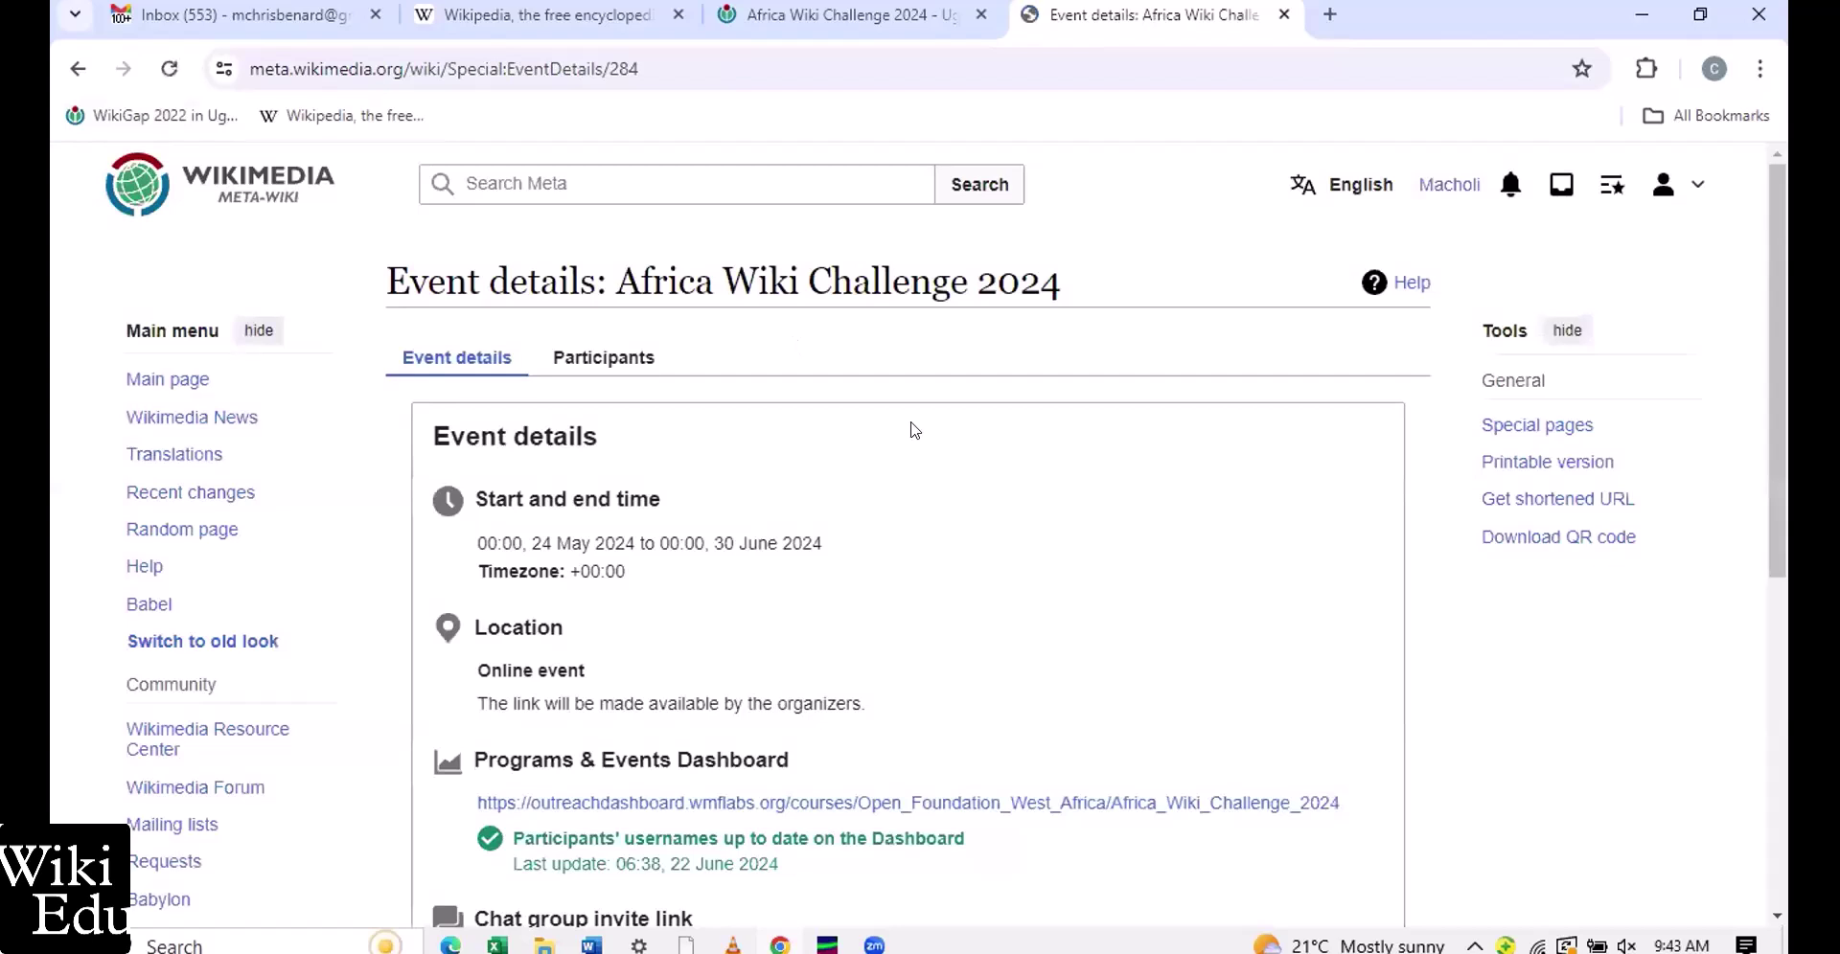
pyautogui.scroll(-1, 914, 430)
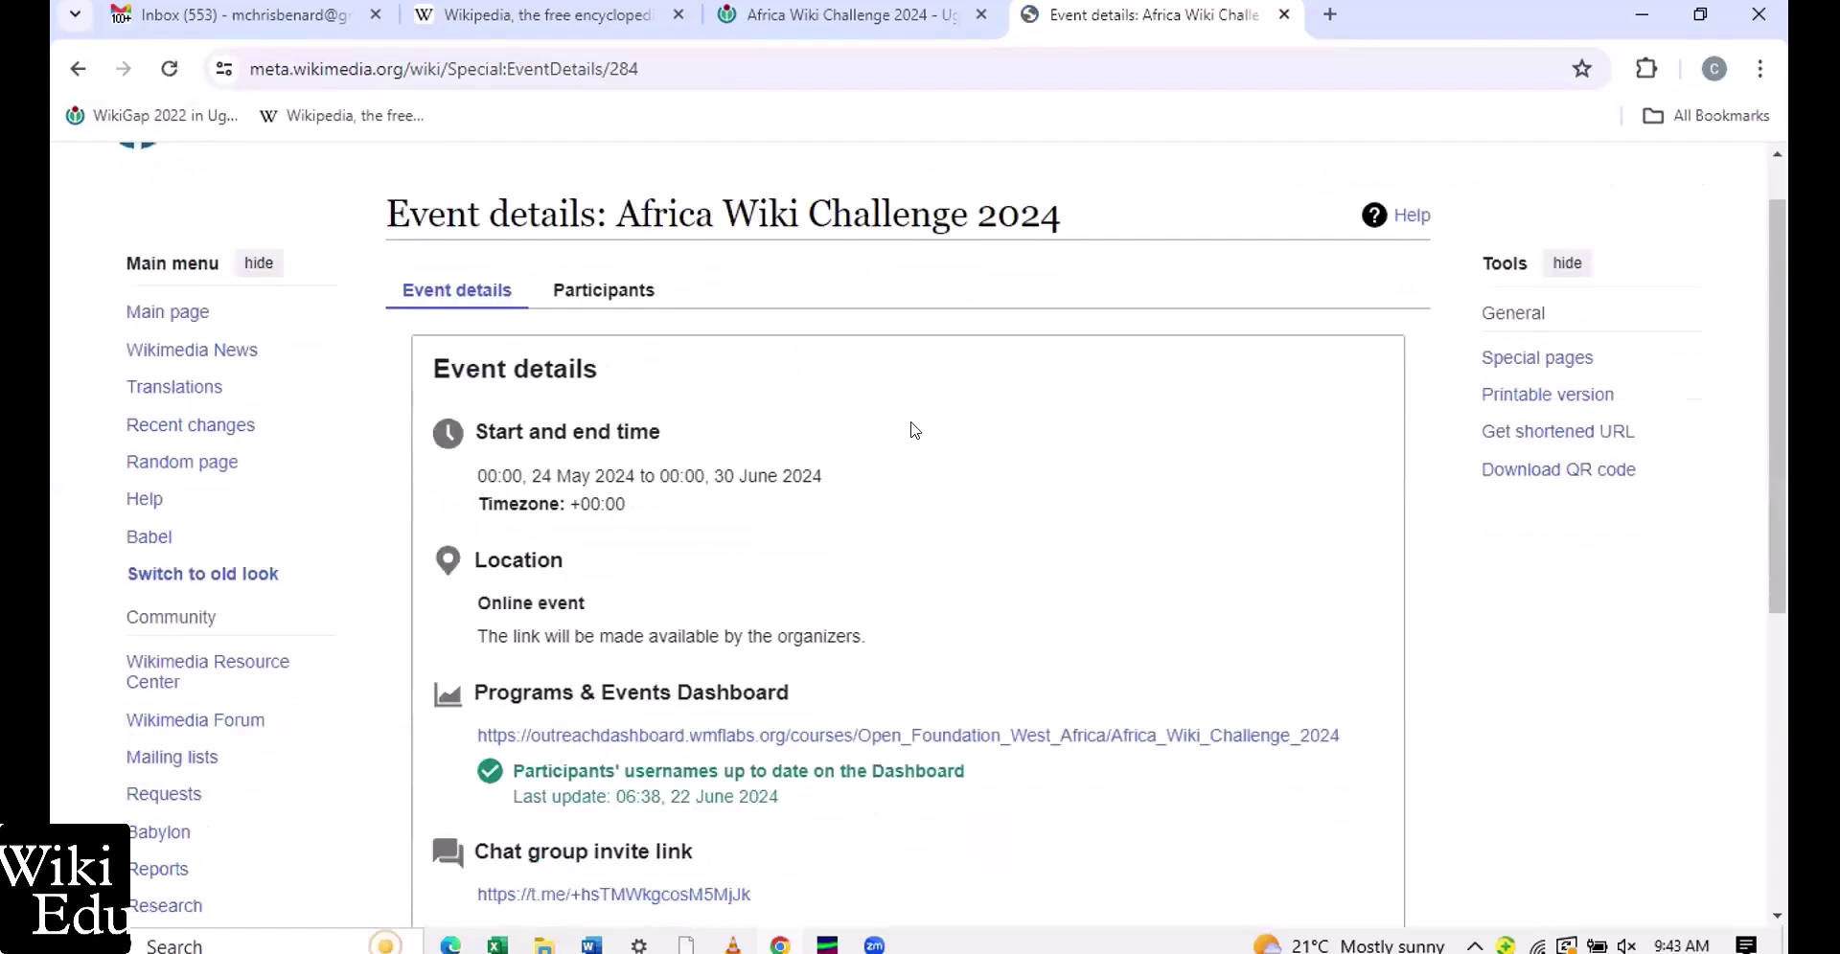
pyautogui.scroll(-4, 532, 659)
pyautogui.scroll(-1, 532, 658)
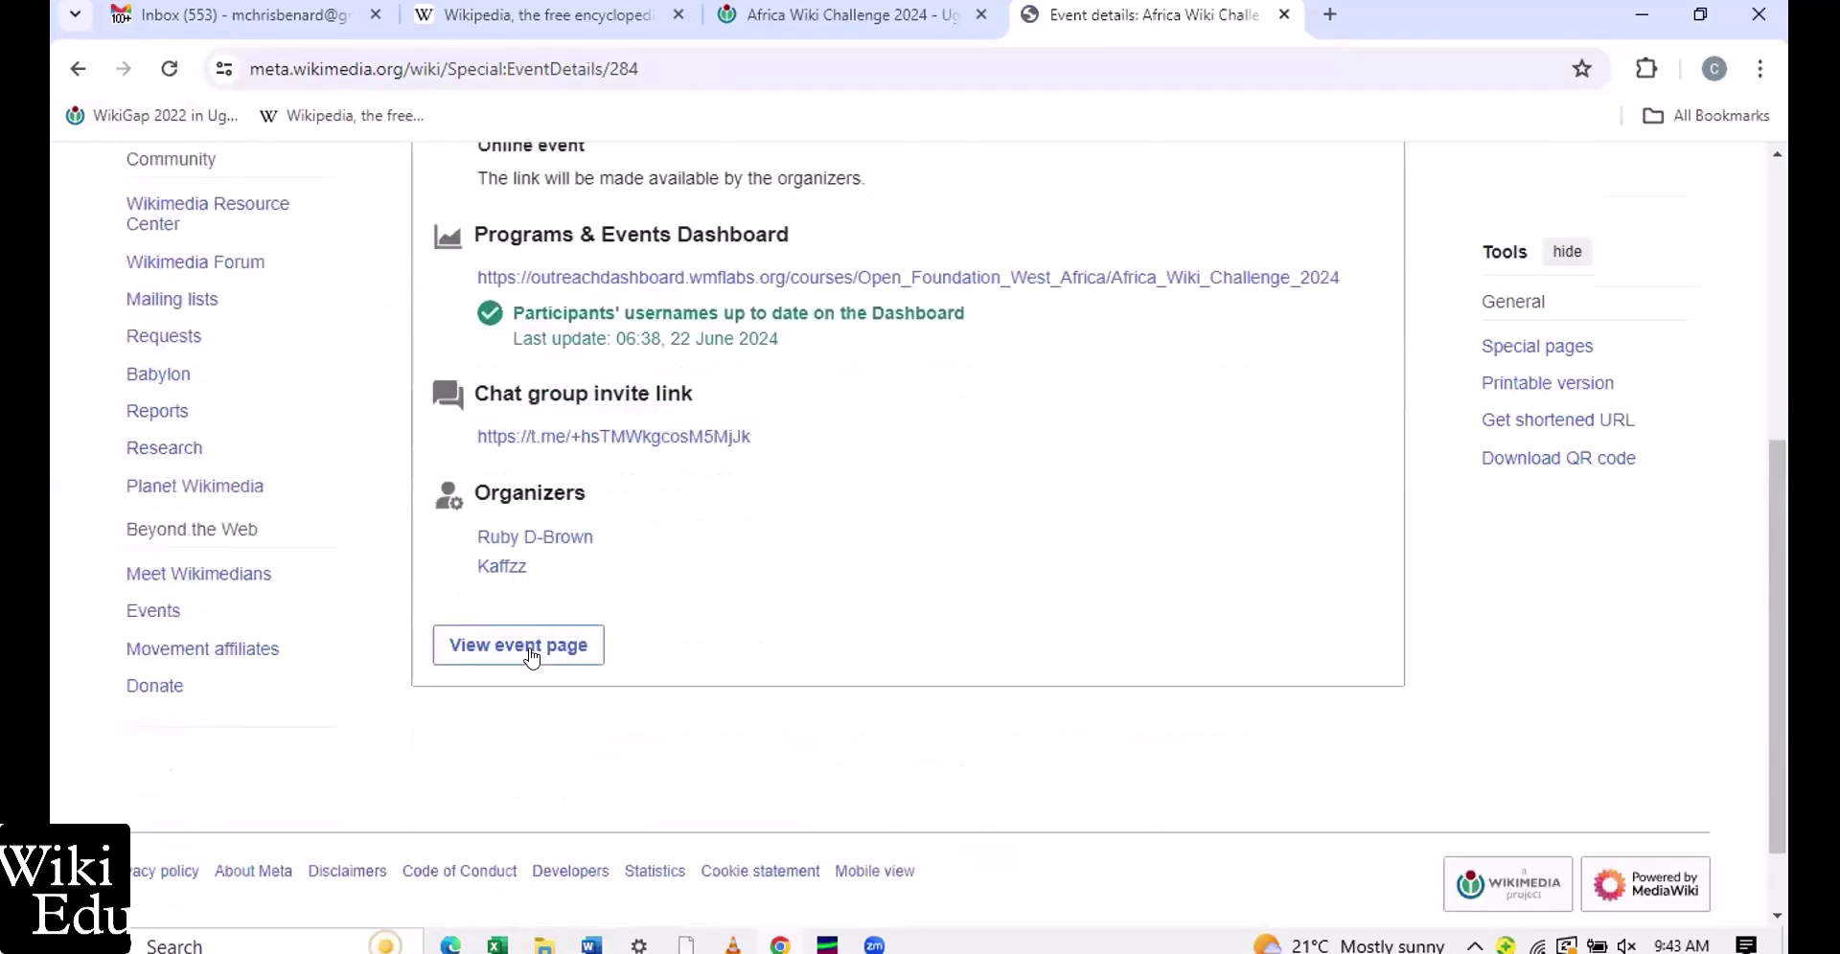
# Return from the event details to the Africa Wiki Challenge 2024 event page
pyautogui.click(531, 656)
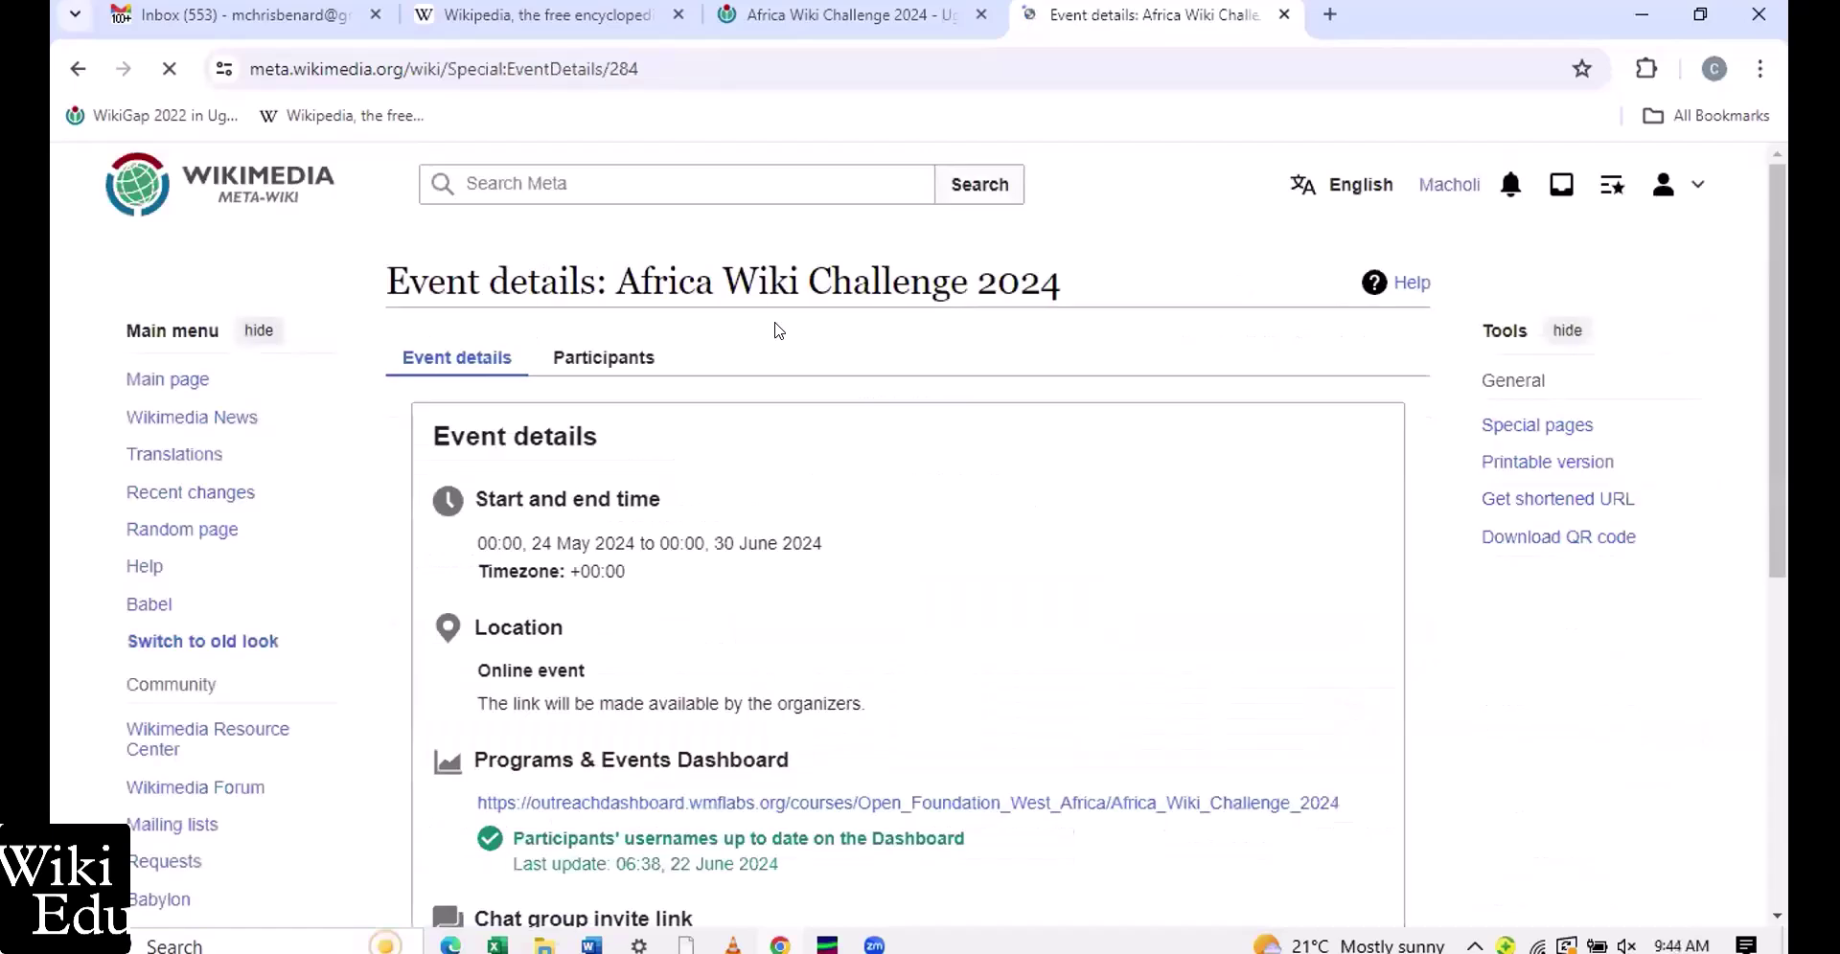
pyautogui.scroll(-4, 778, 330)
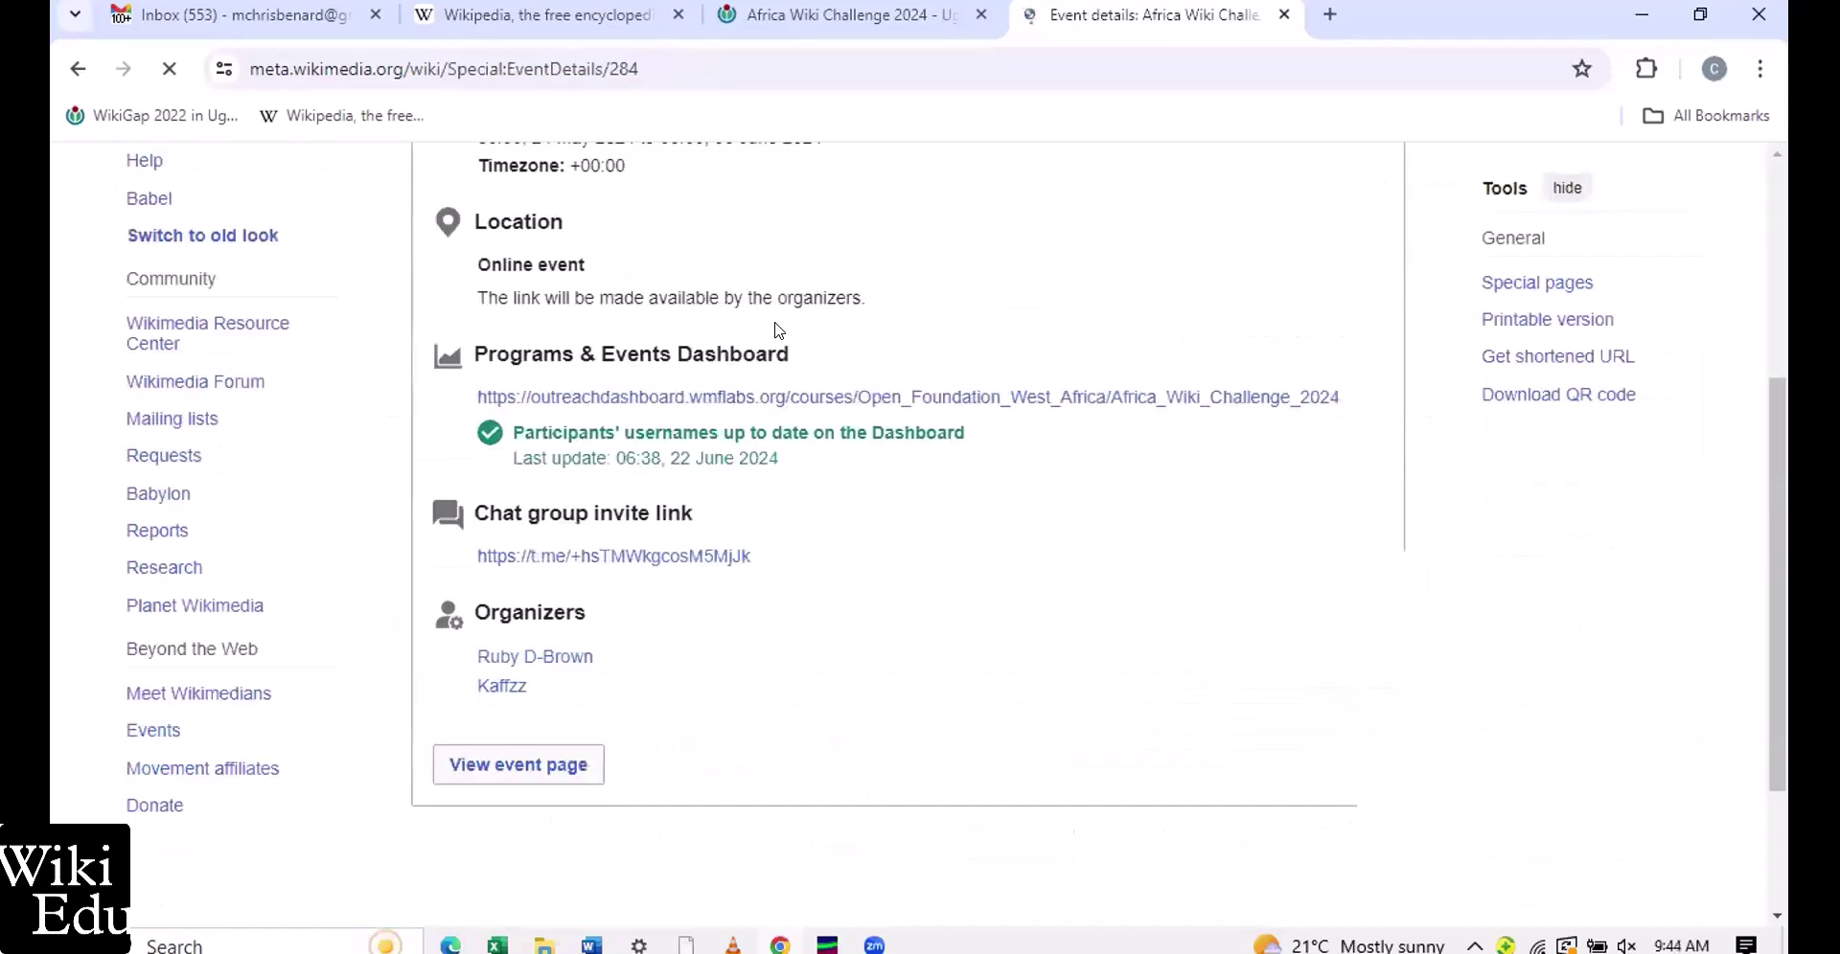
pyautogui.scroll(-1, 778, 330)
pyautogui.scroll(3, 778, 331)
pyautogui.scroll(3, 778, 330)
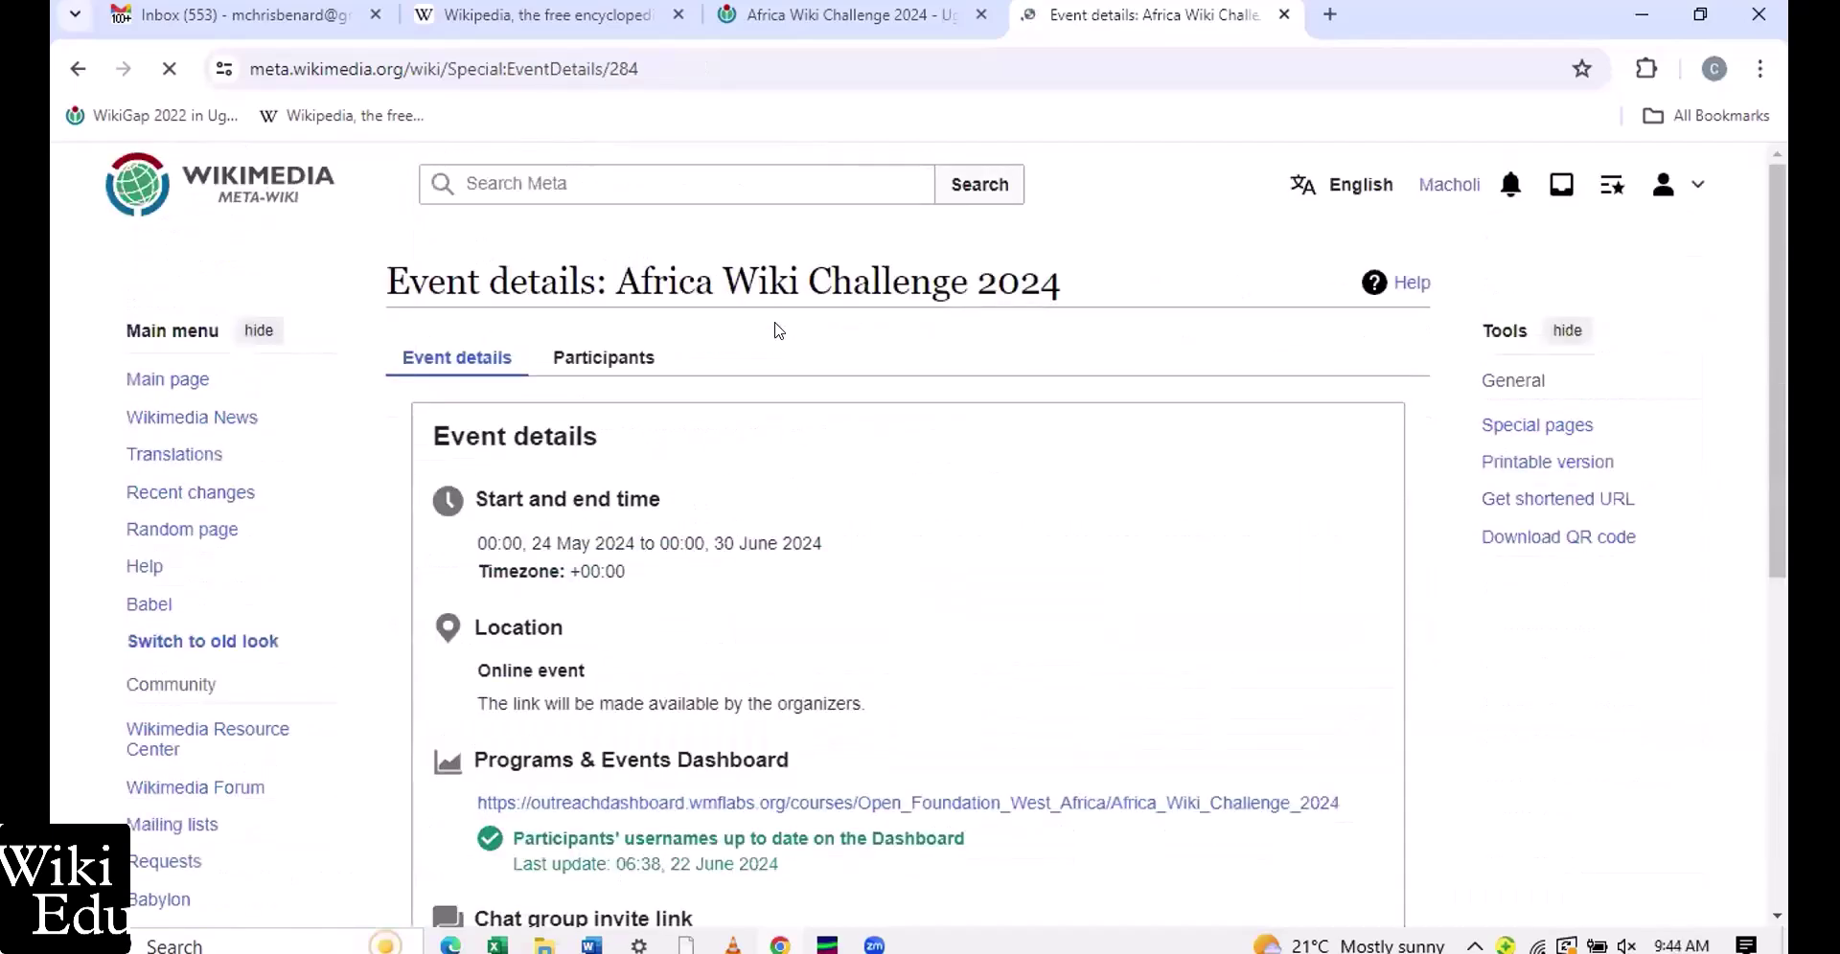
pyautogui.scroll(-1, 778, 331)
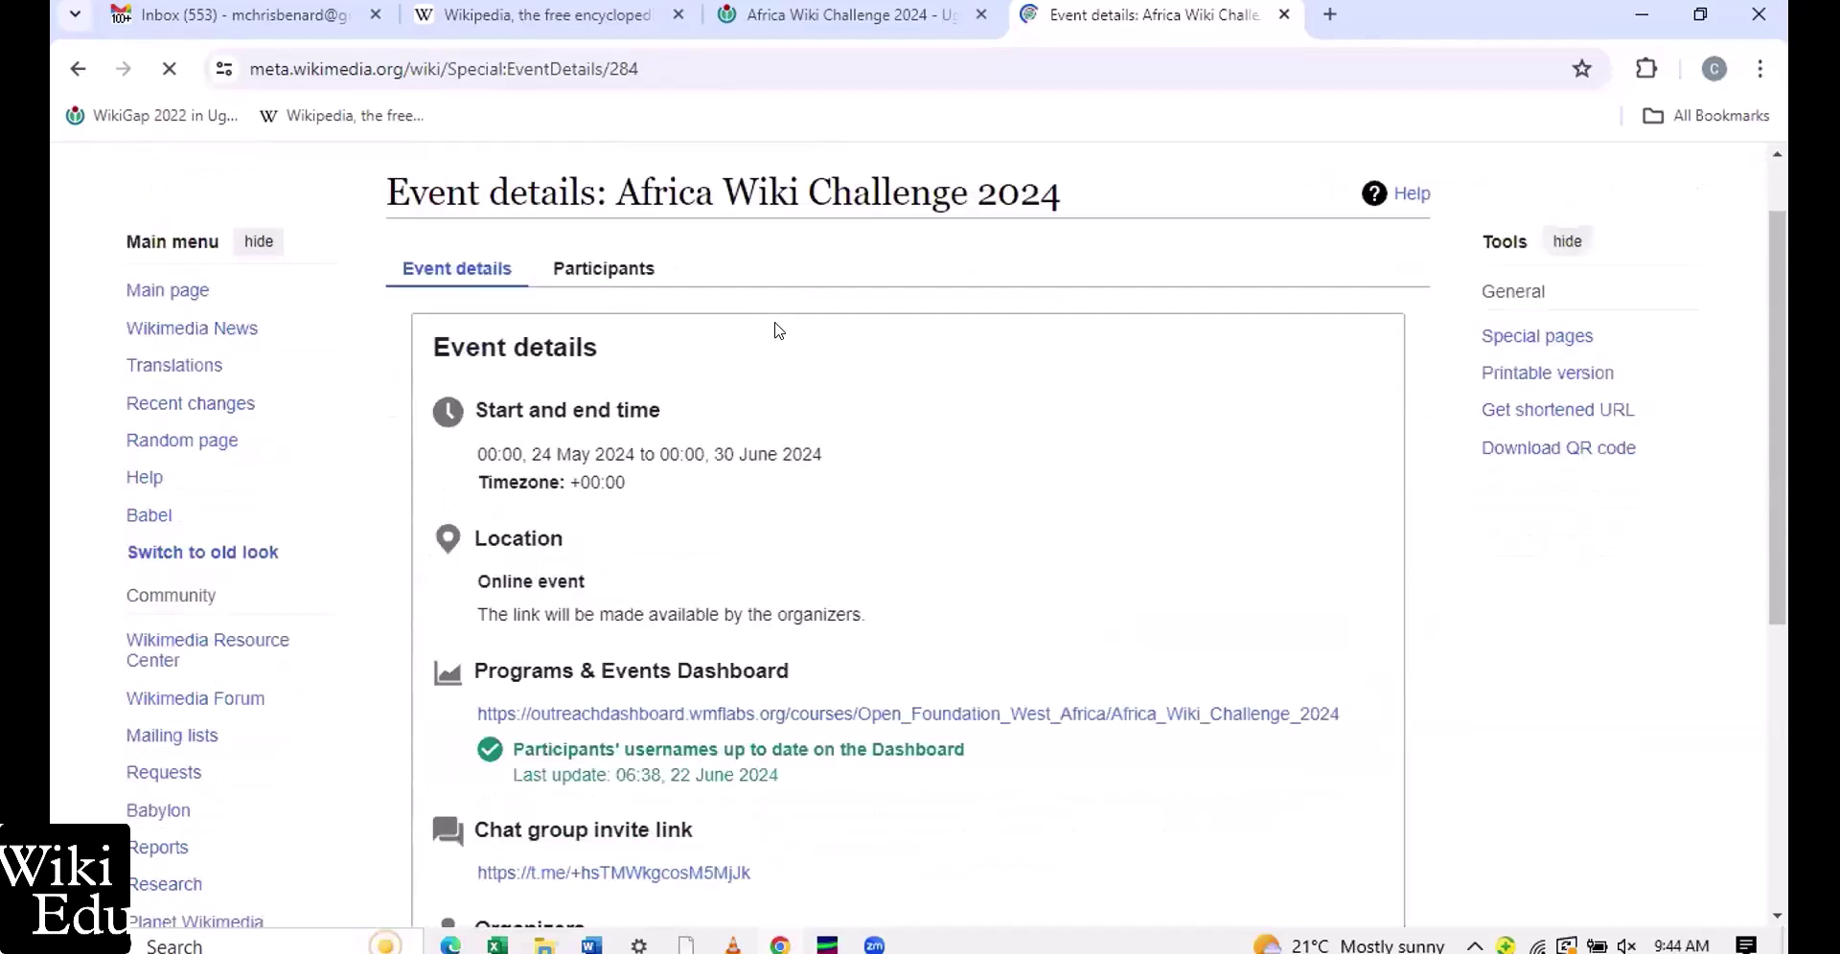
pyautogui.scroll(-1, 778, 331)
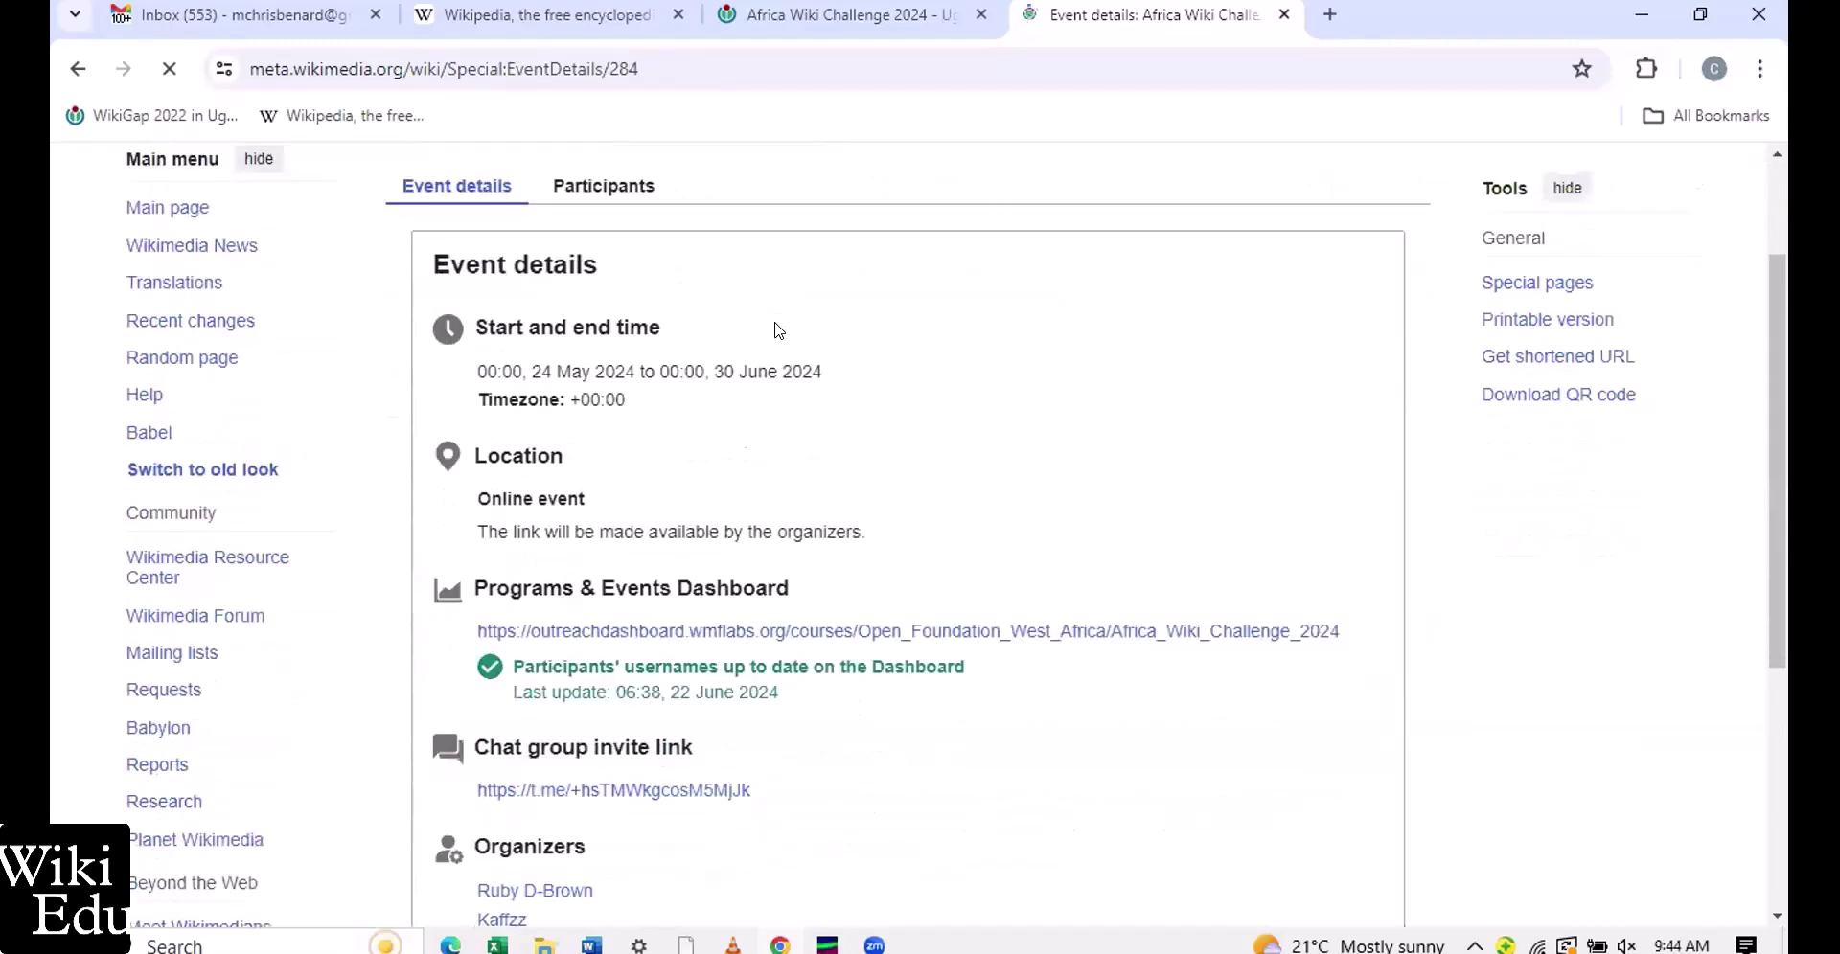
pyautogui.scroll(-4, 489, 575)
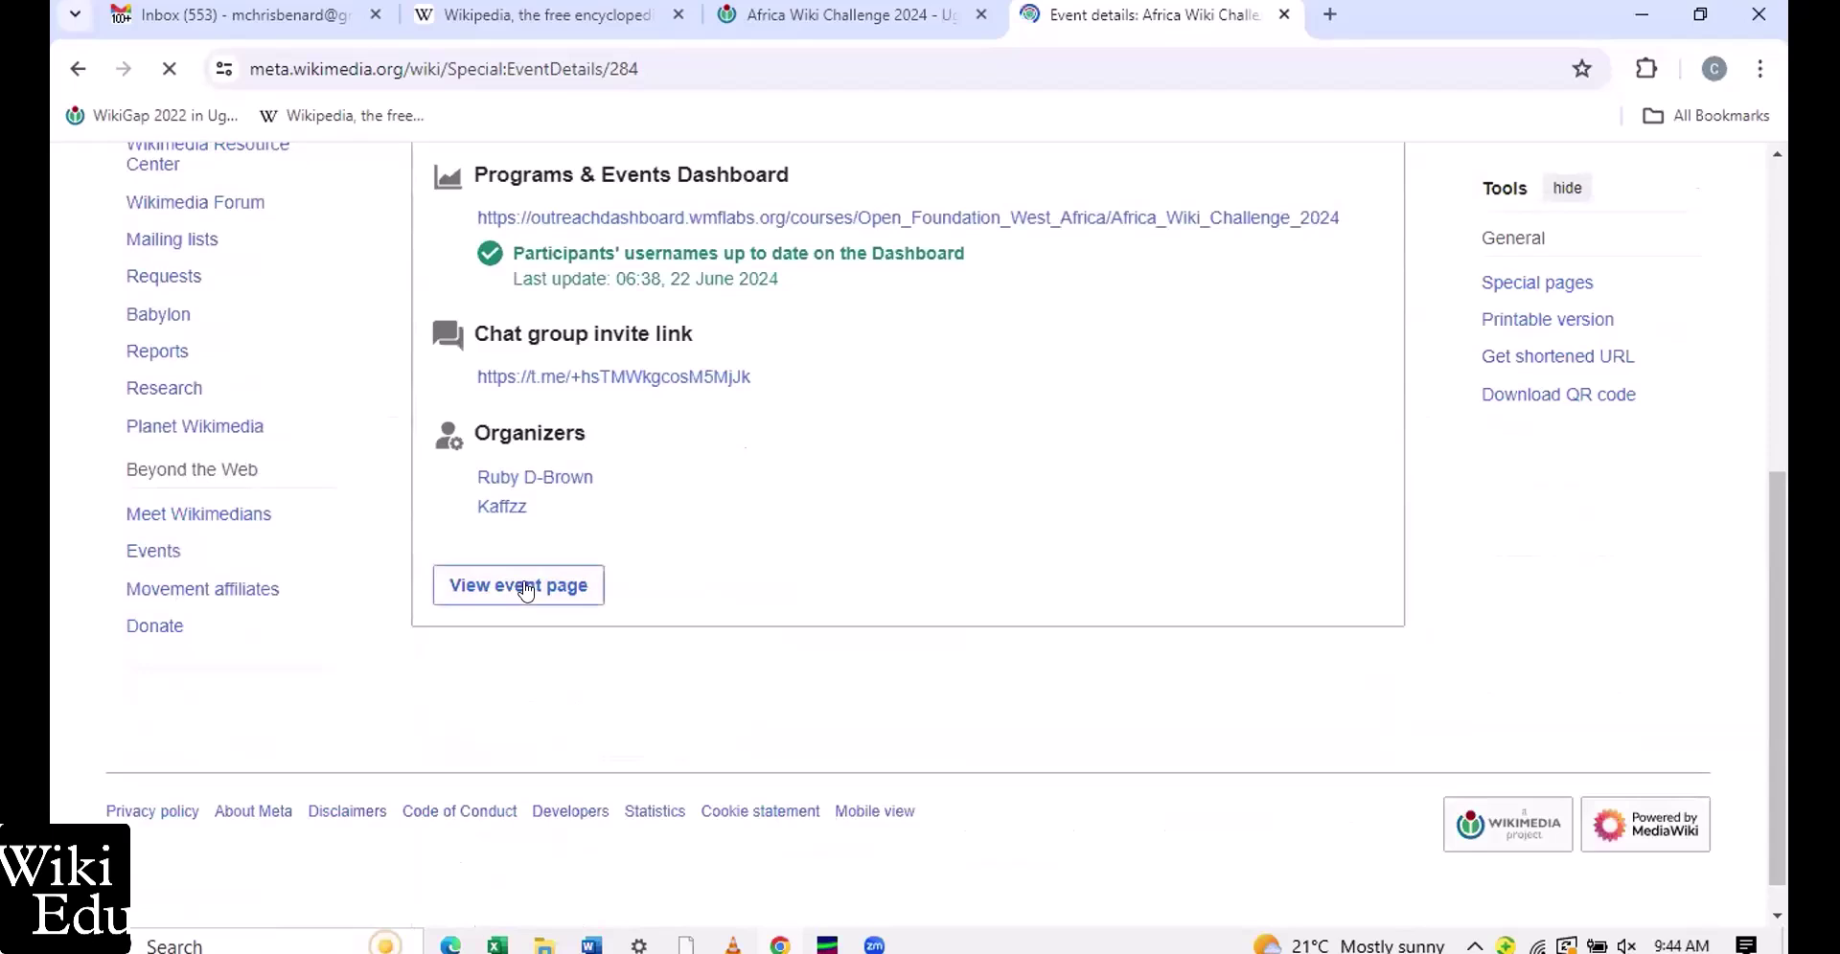
pyautogui.click(526, 587)
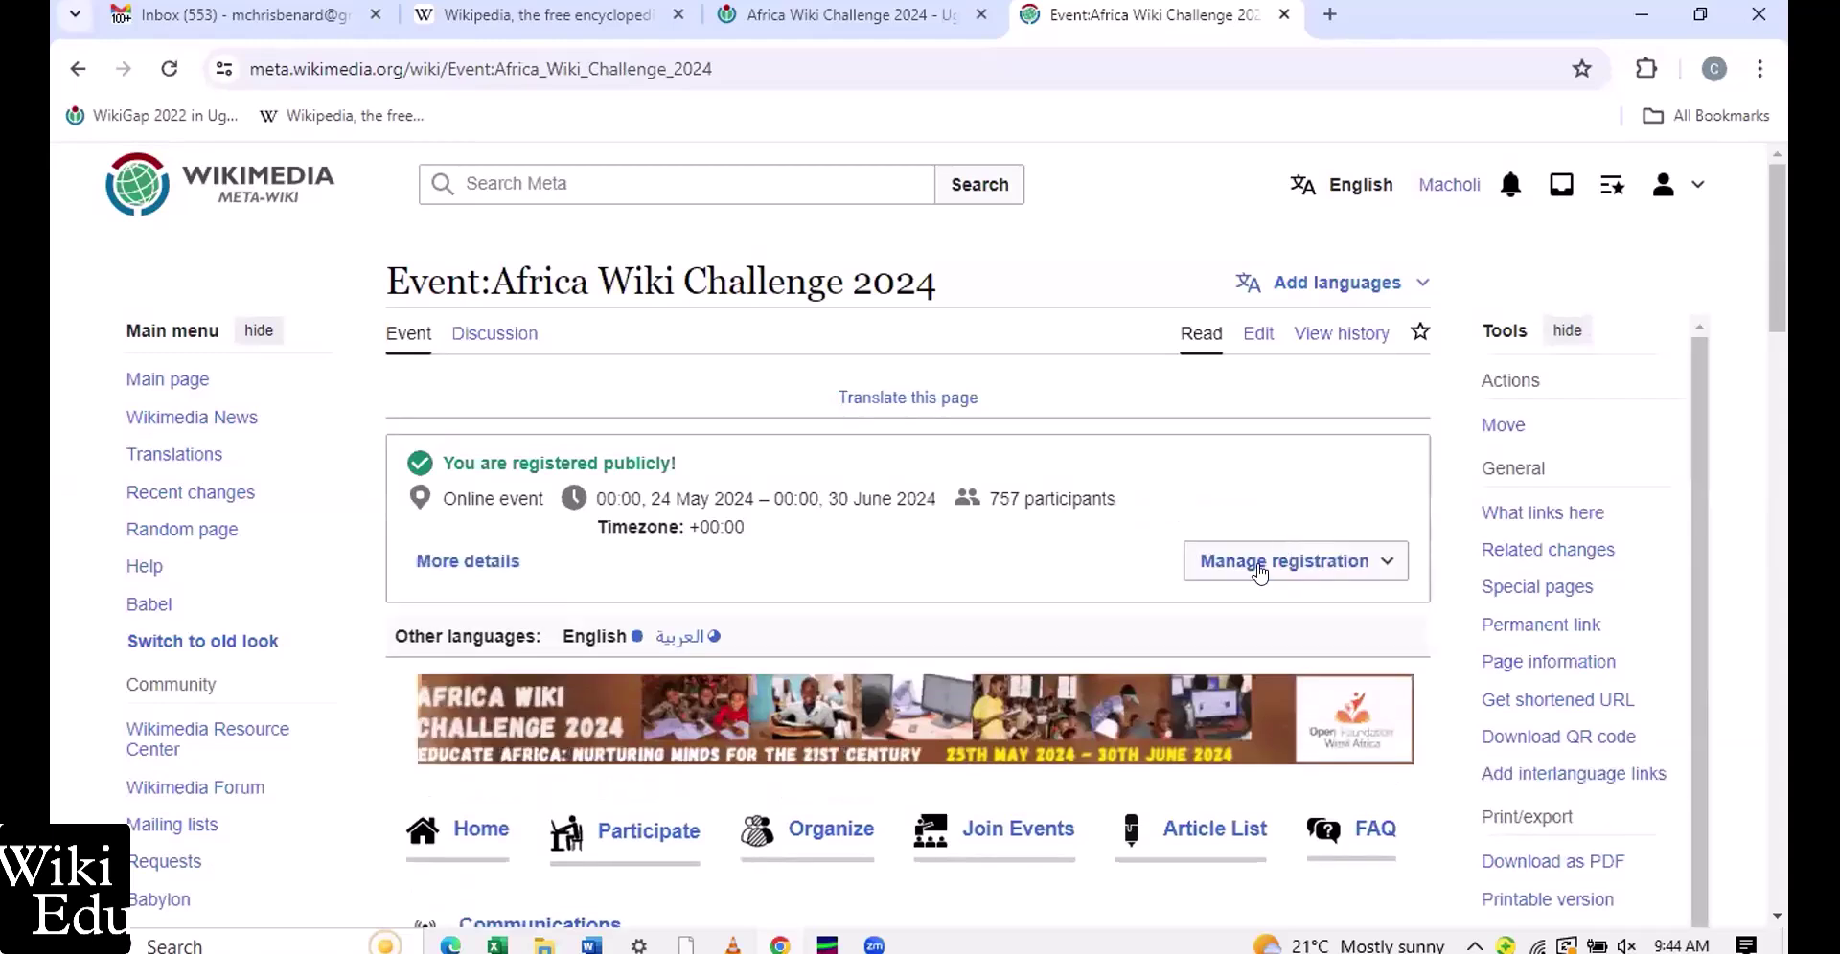
# Open the existing event registration for editing and look through its privacy setting and optional questions
pyautogui.click(1258, 573)
pyautogui.click(1274, 604)
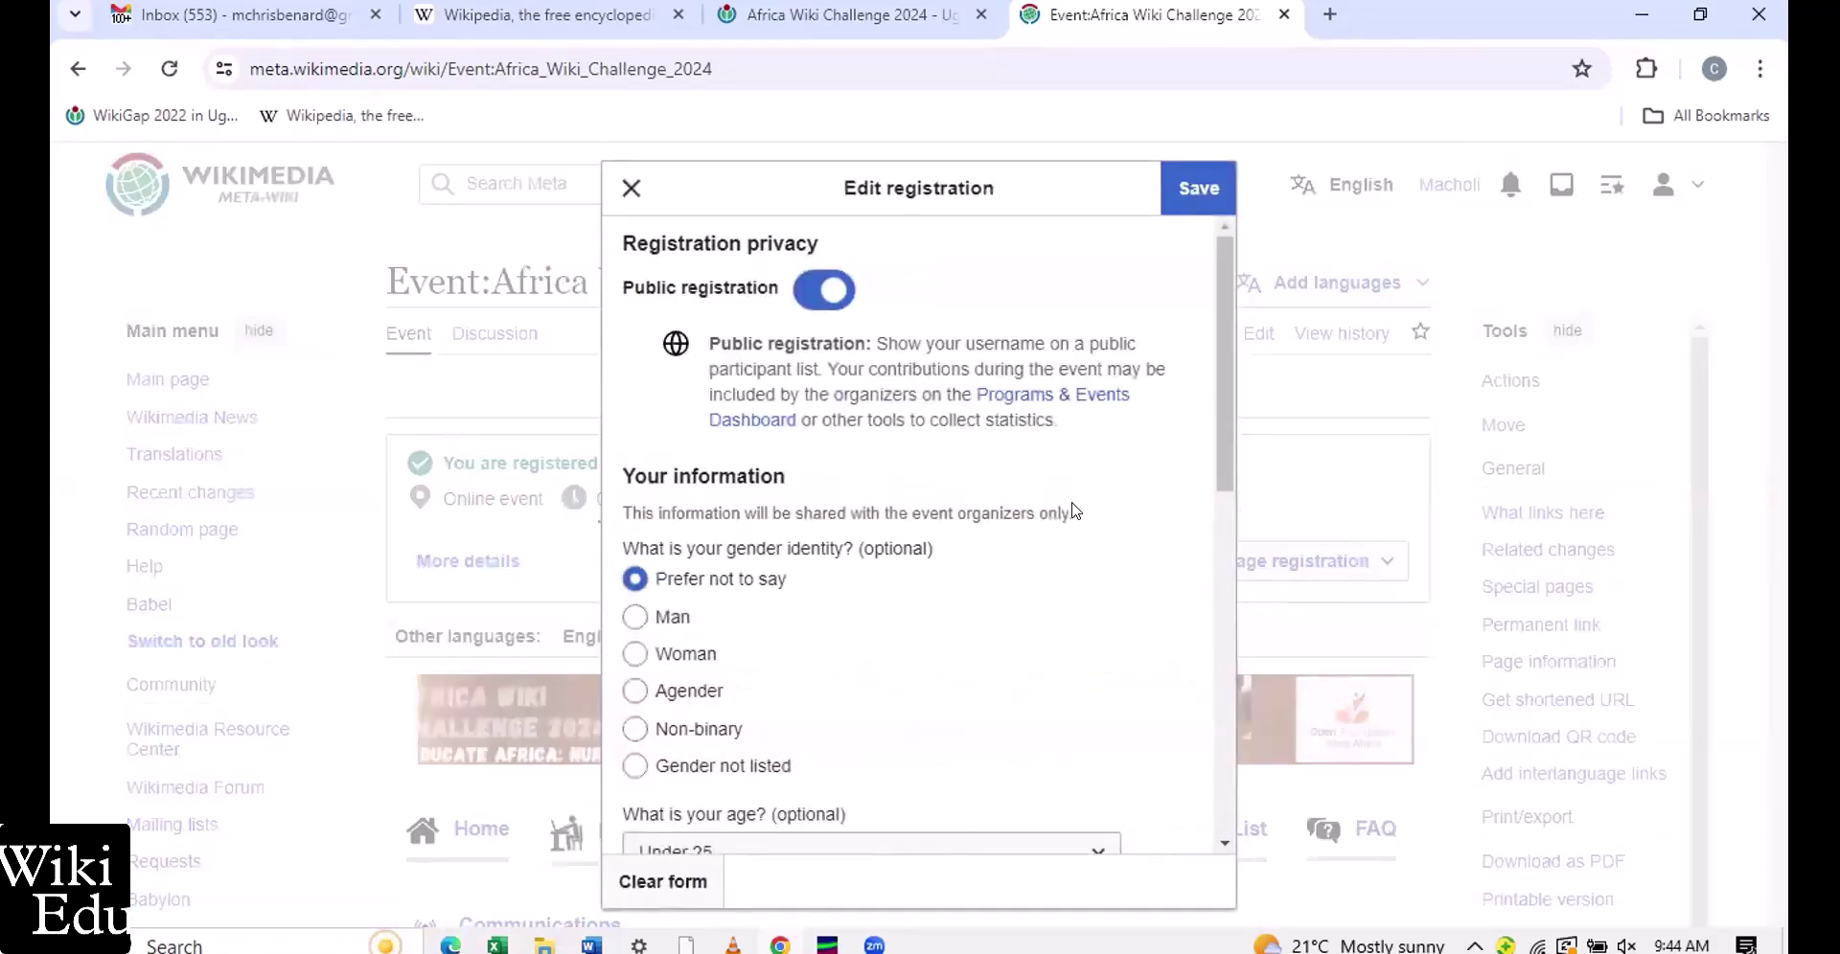
pyautogui.scroll(-3, 1073, 511)
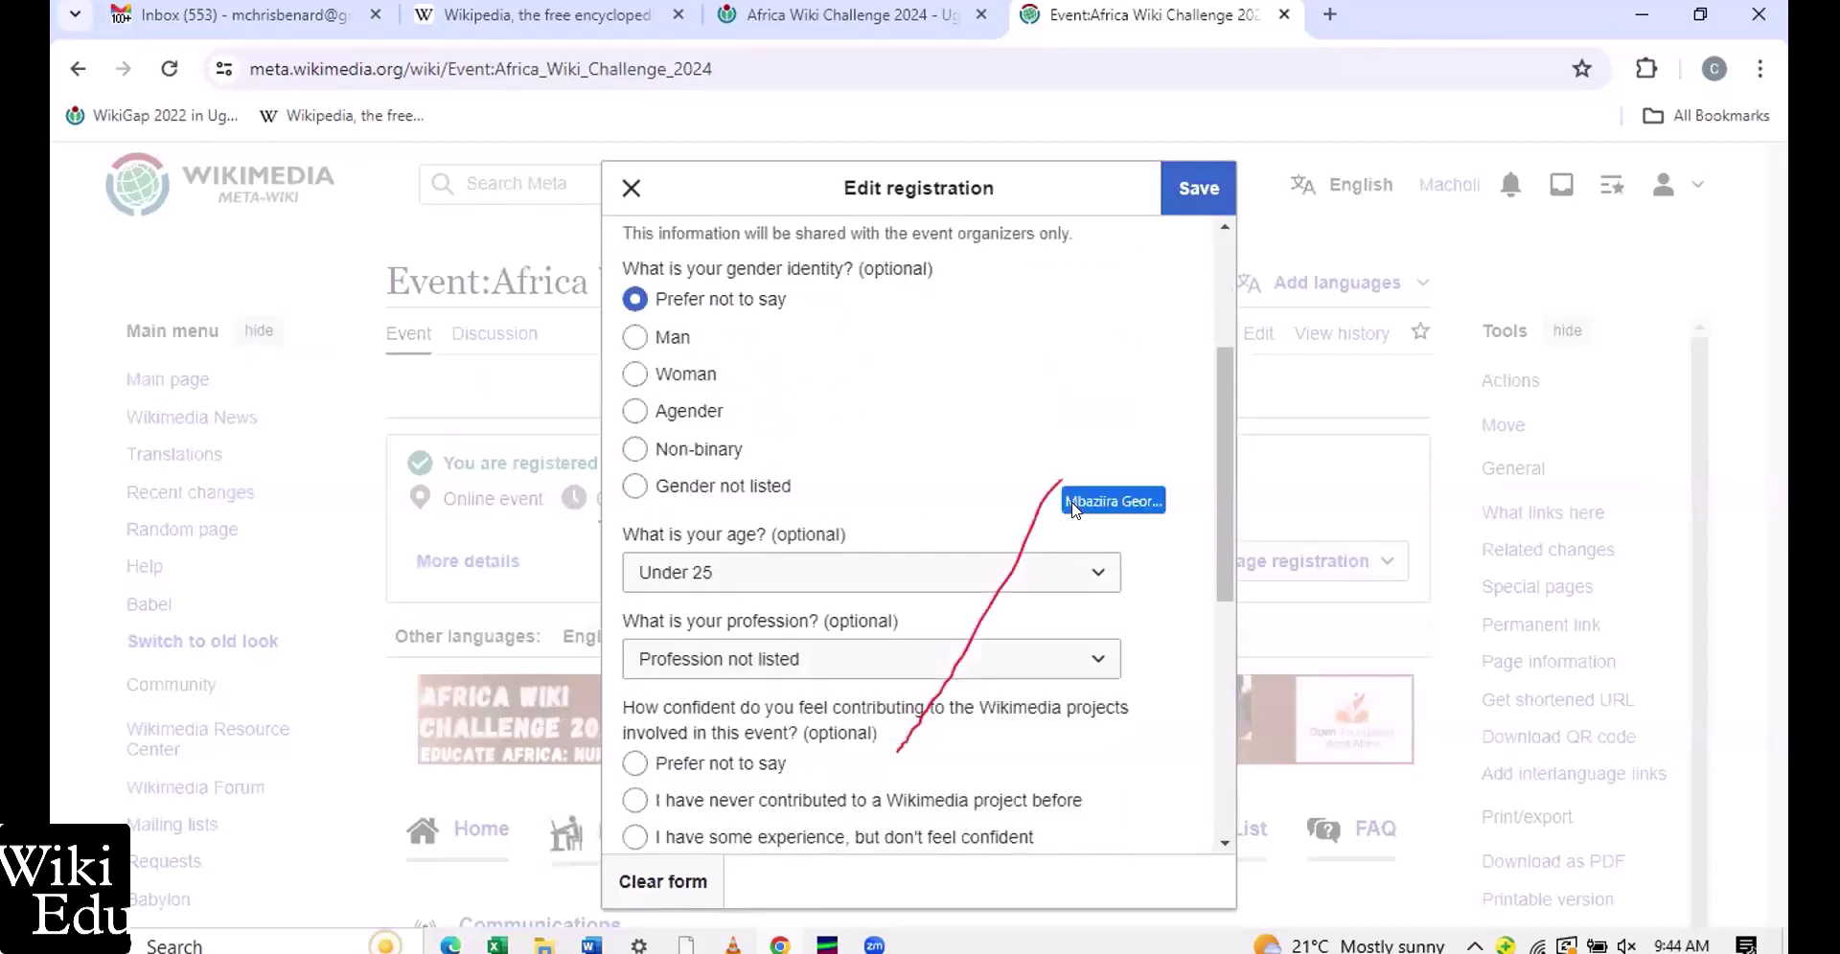
pyautogui.scroll(-2, 1073, 510)
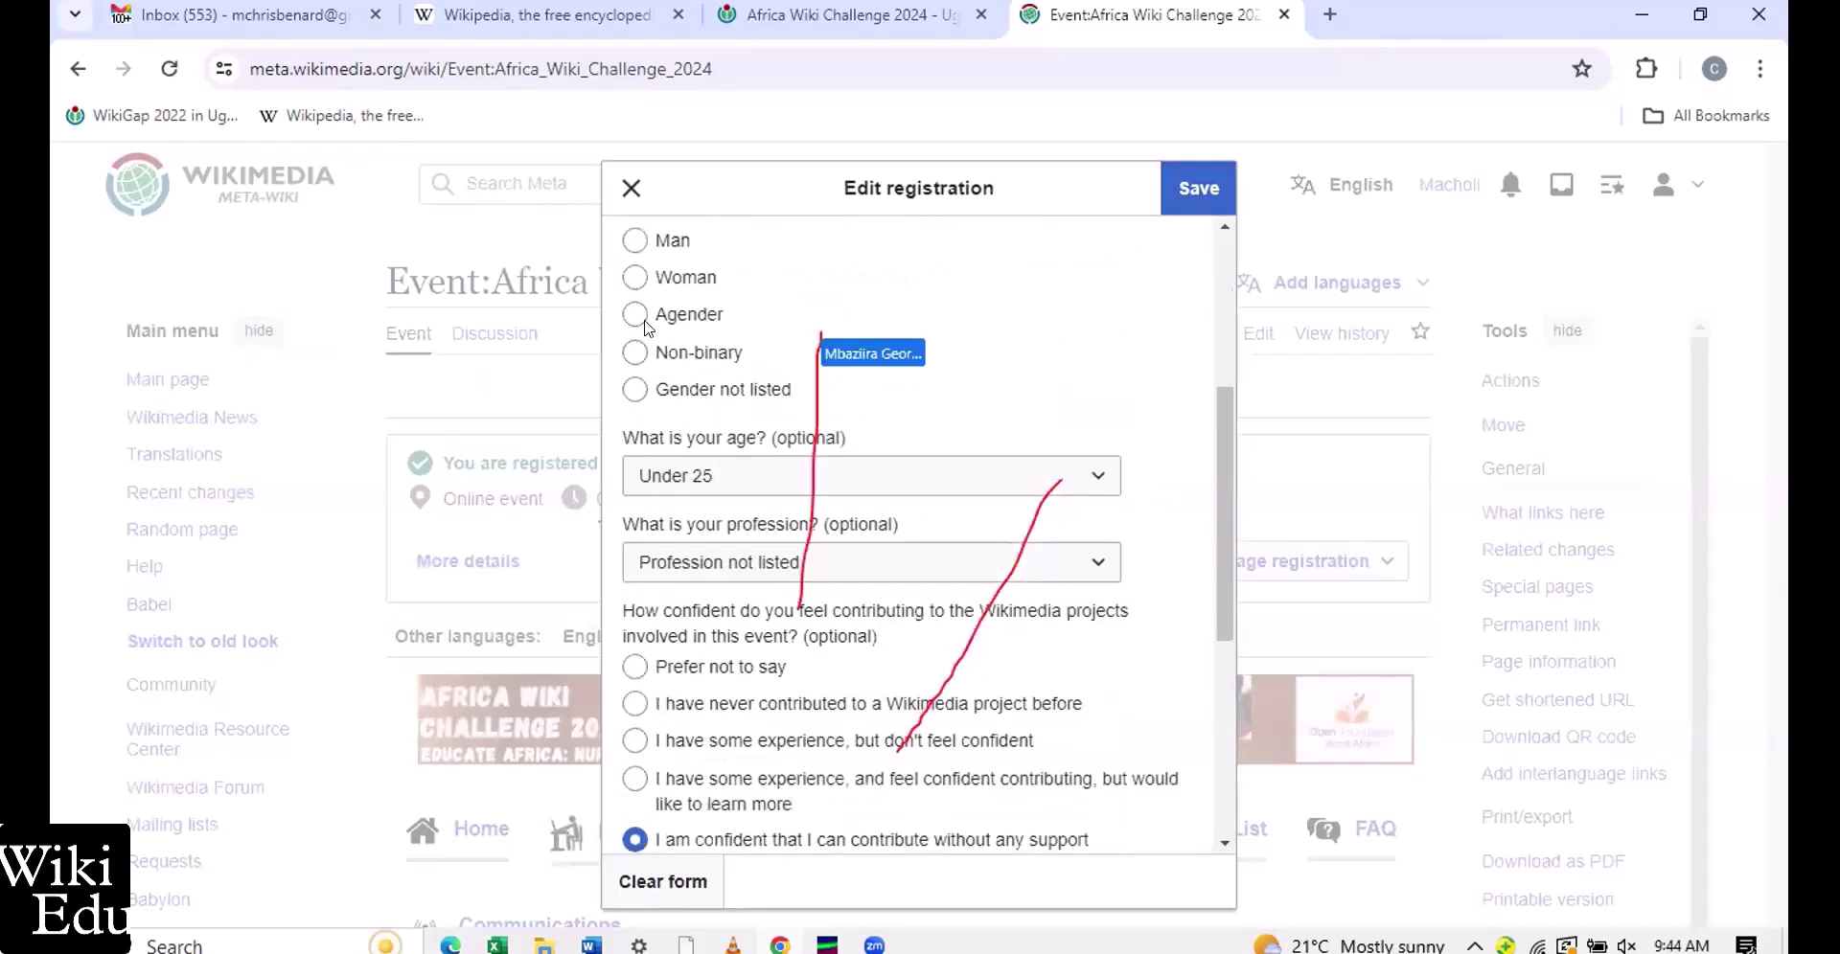
pyautogui.scroll(-3, 661, 402)
# Switch the registration from public to private and back to public
pyautogui.scroll(6, 746, 503)
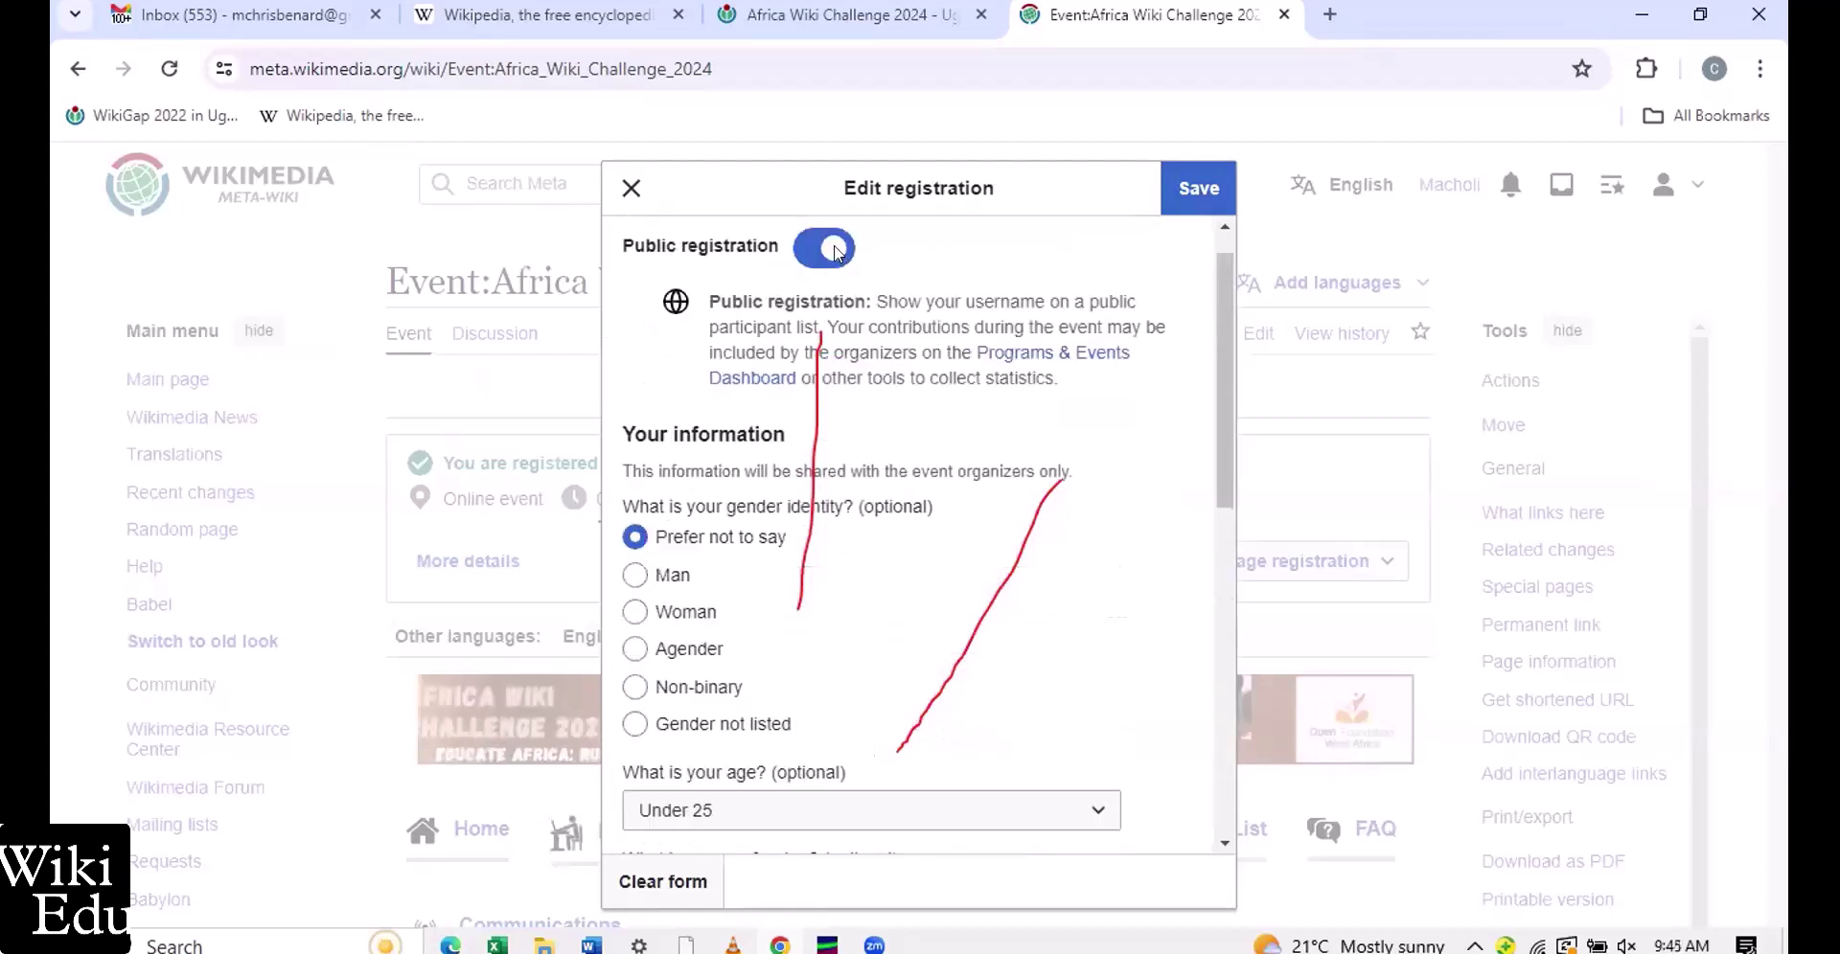
pyautogui.scroll(1, 834, 278)
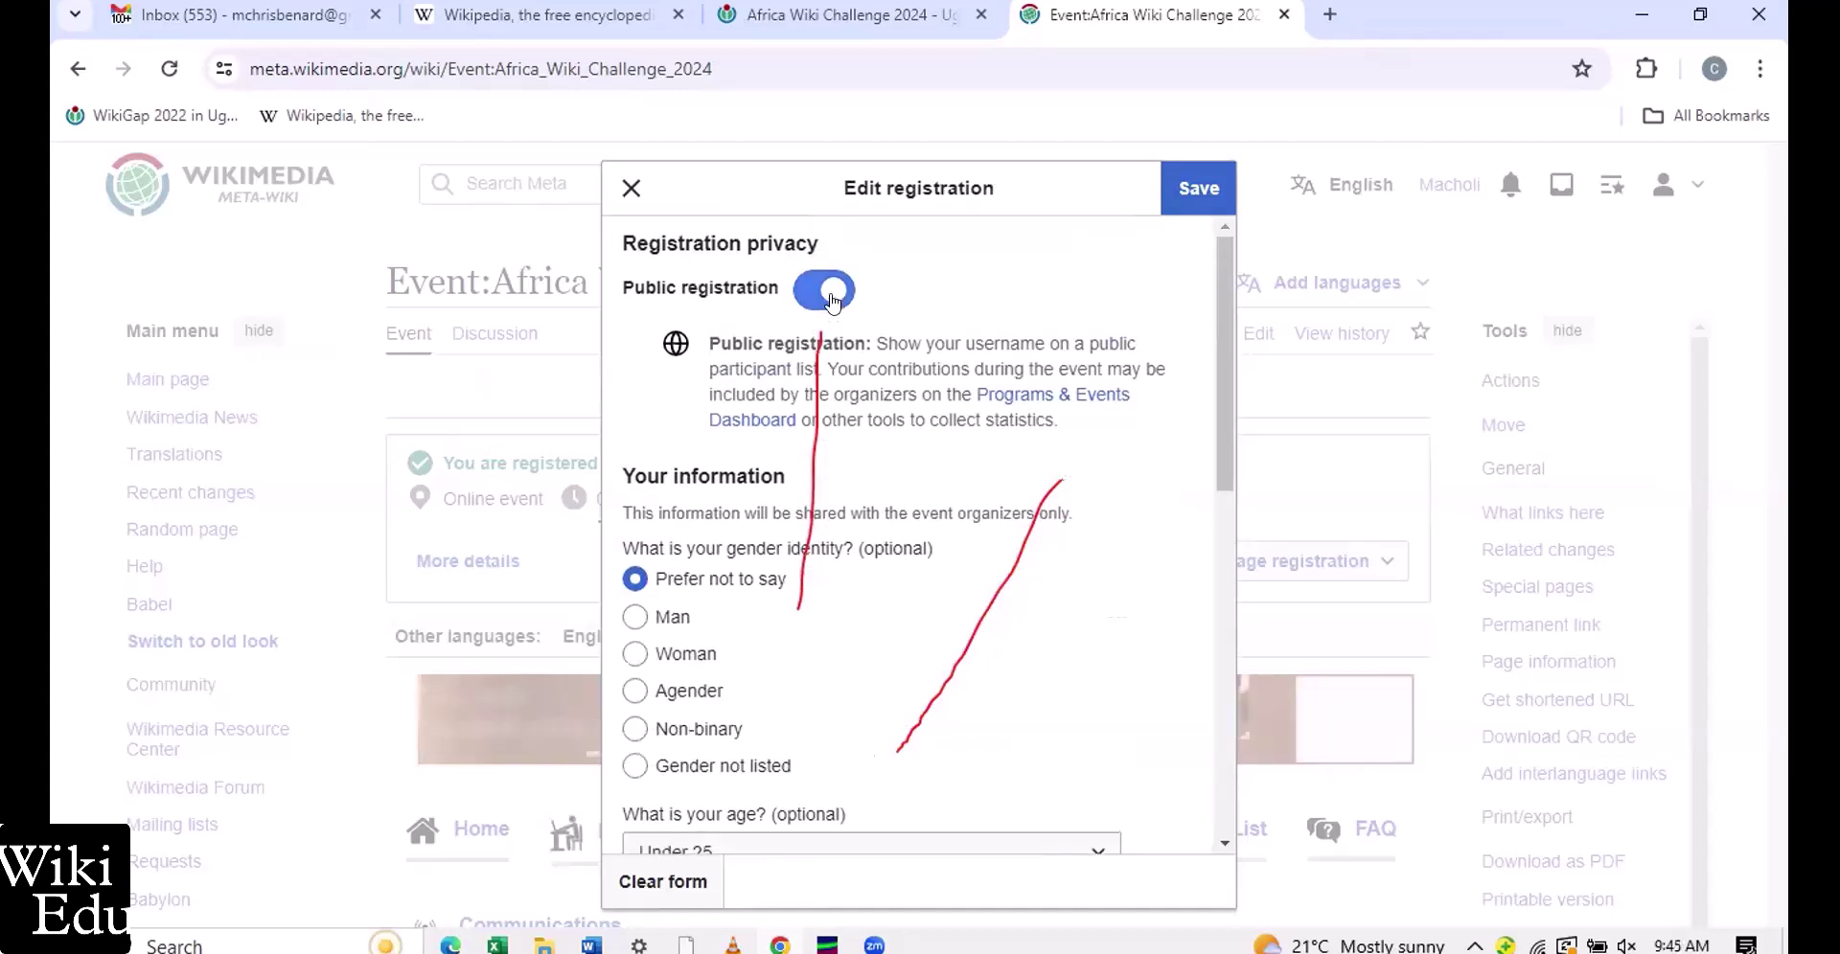
pyautogui.click(830, 292)
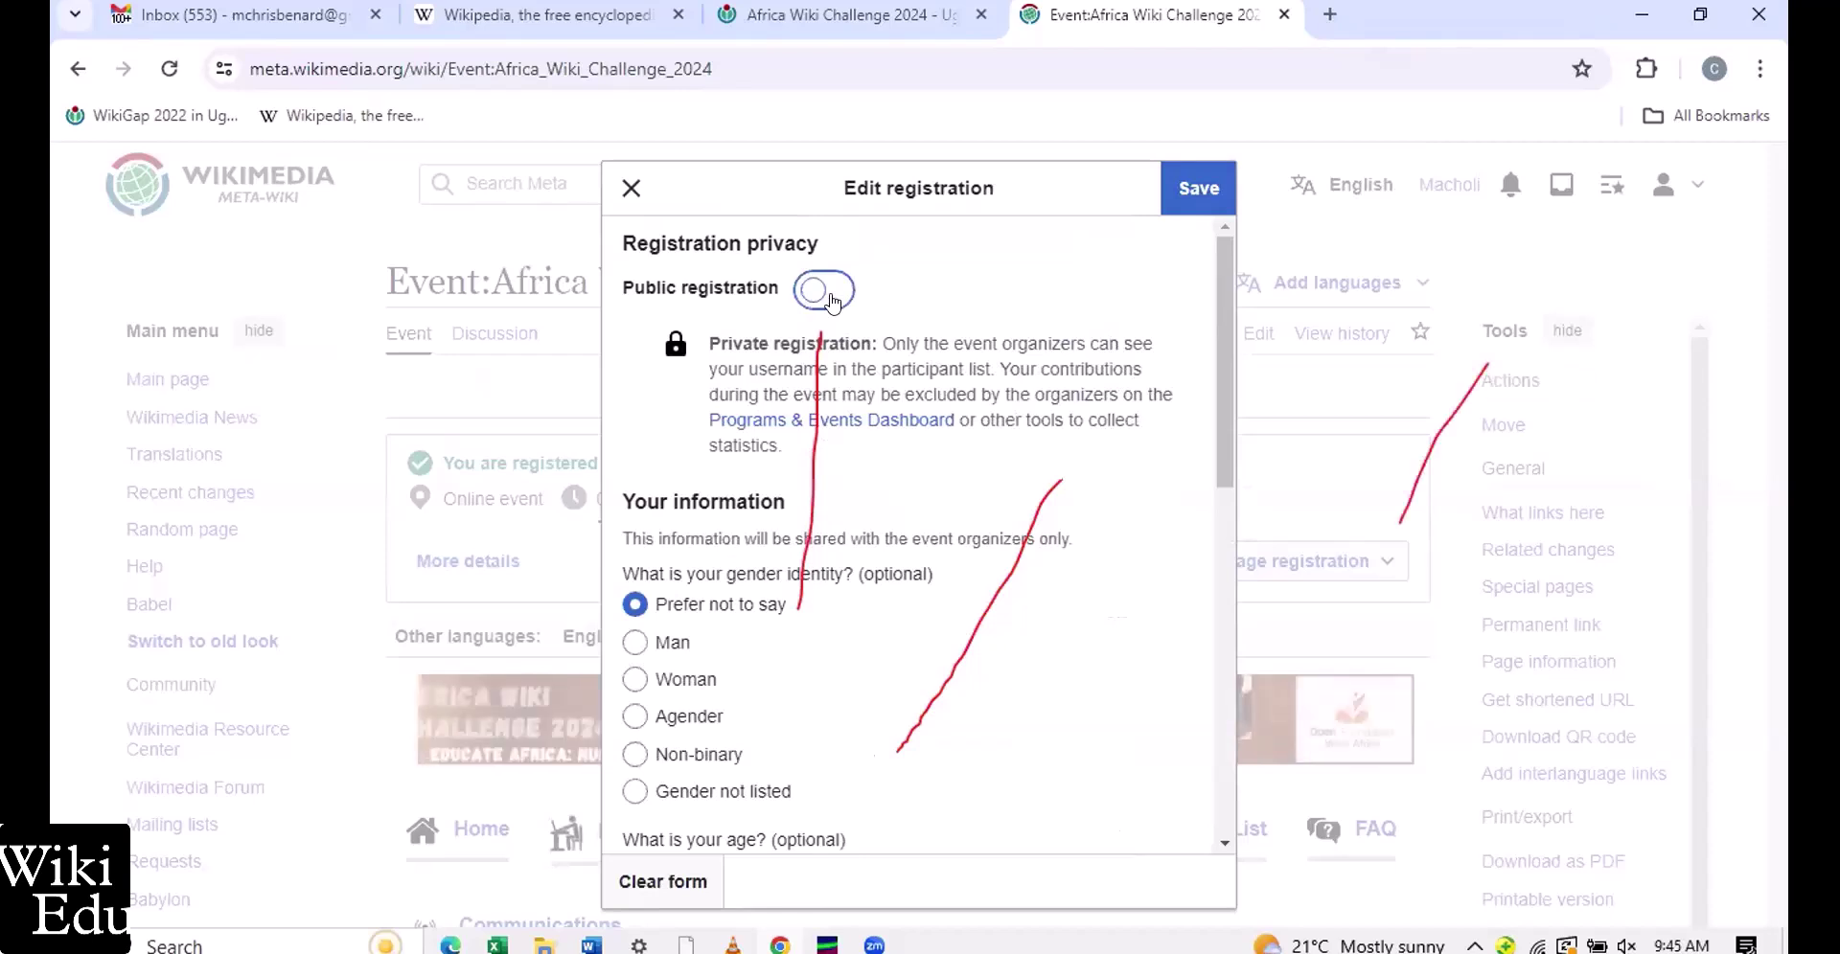
pyautogui.click(826, 292)
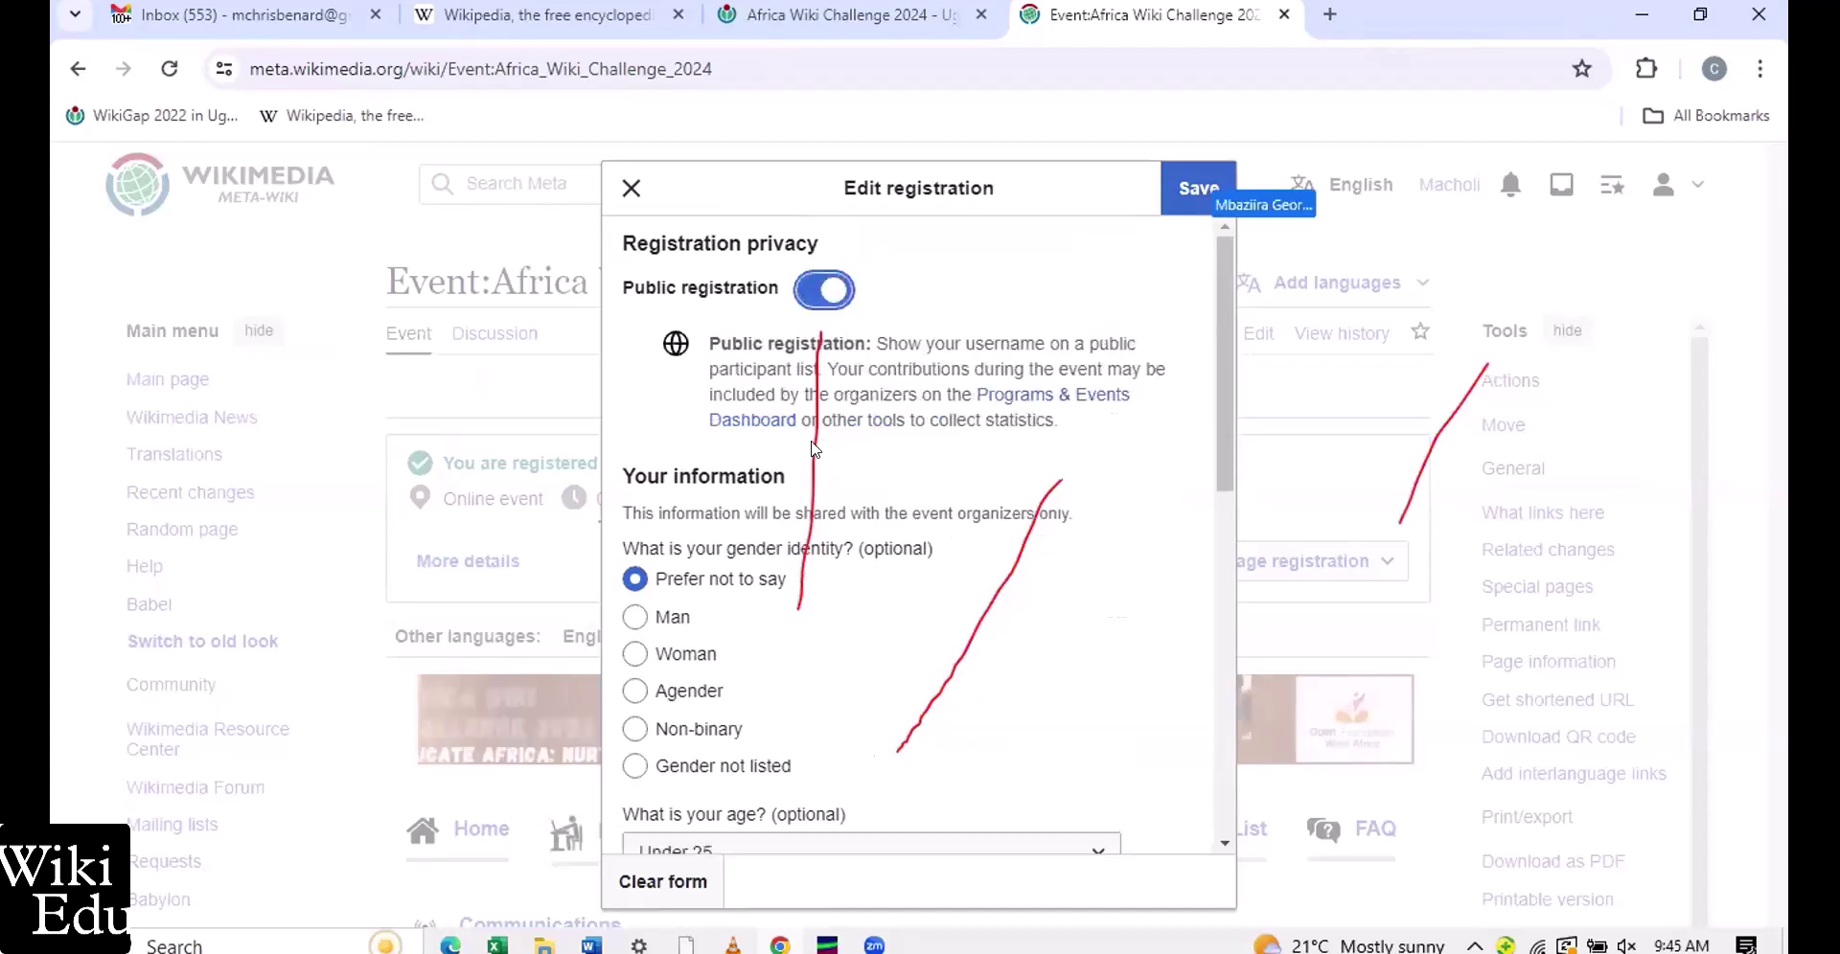
# Set the gender identity answer in the registration form to Man
pyautogui.scroll(-1, 714, 488)
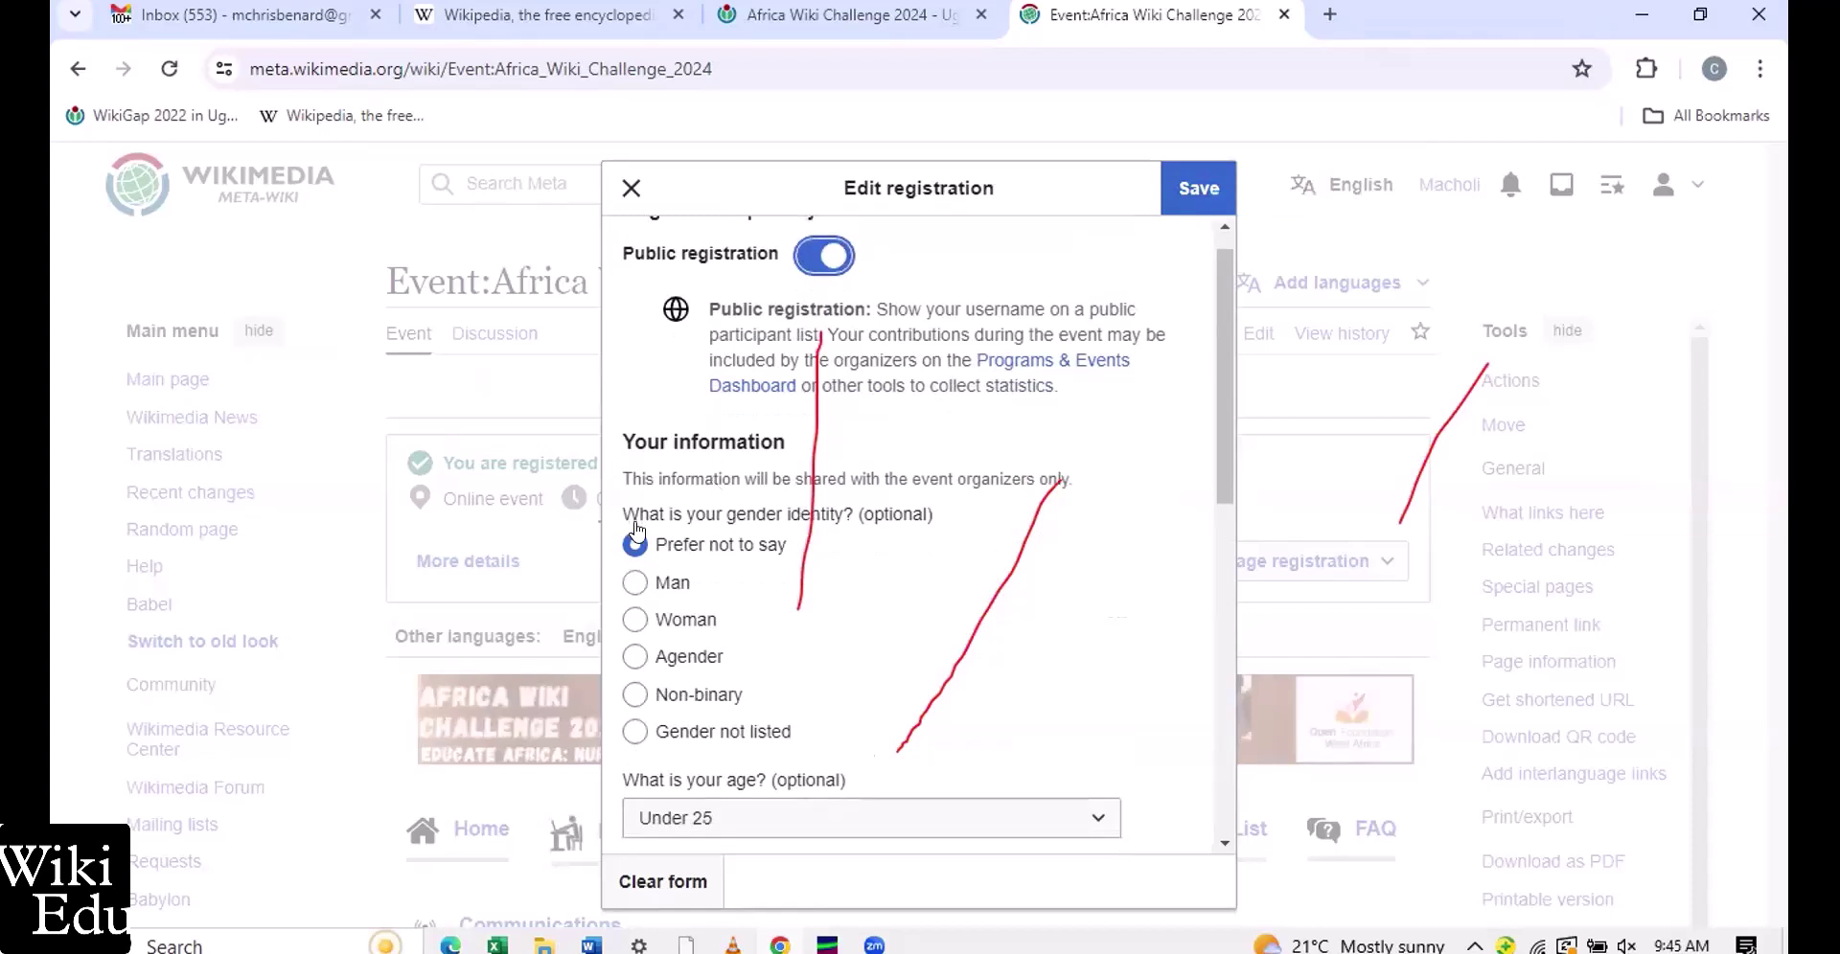
pyautogui.scroll(-1, 636, 529)
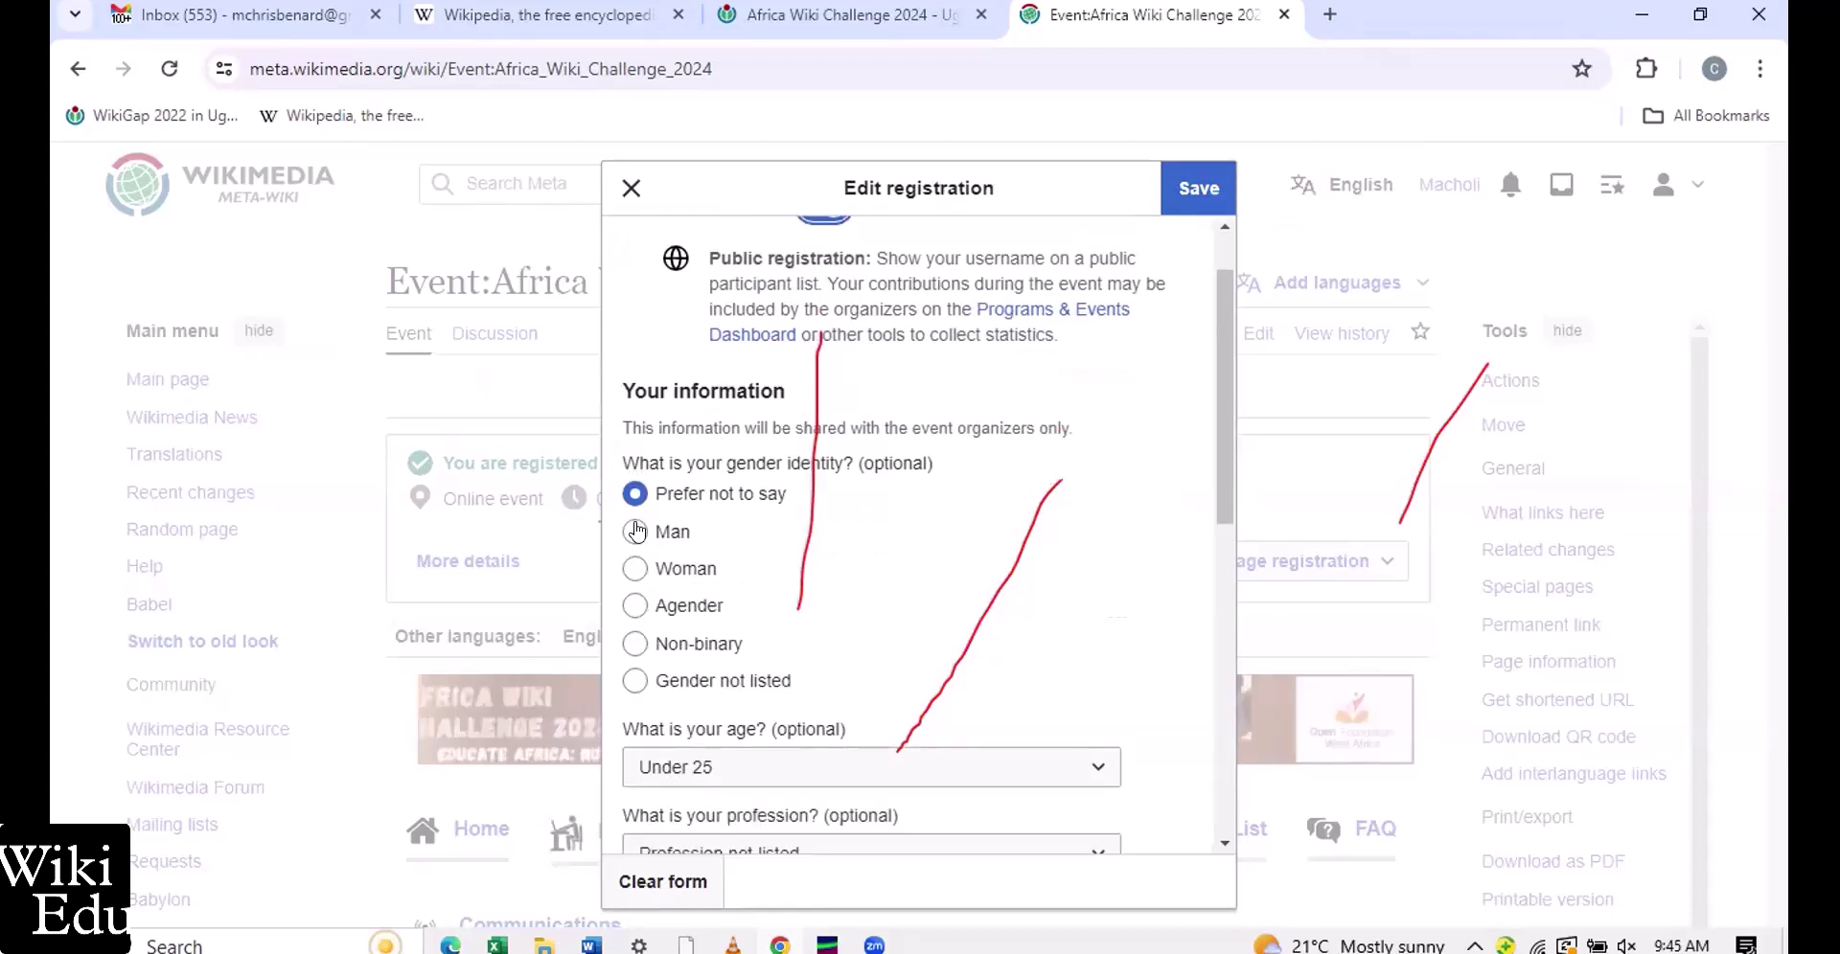
pyautogui.click(635, 532)
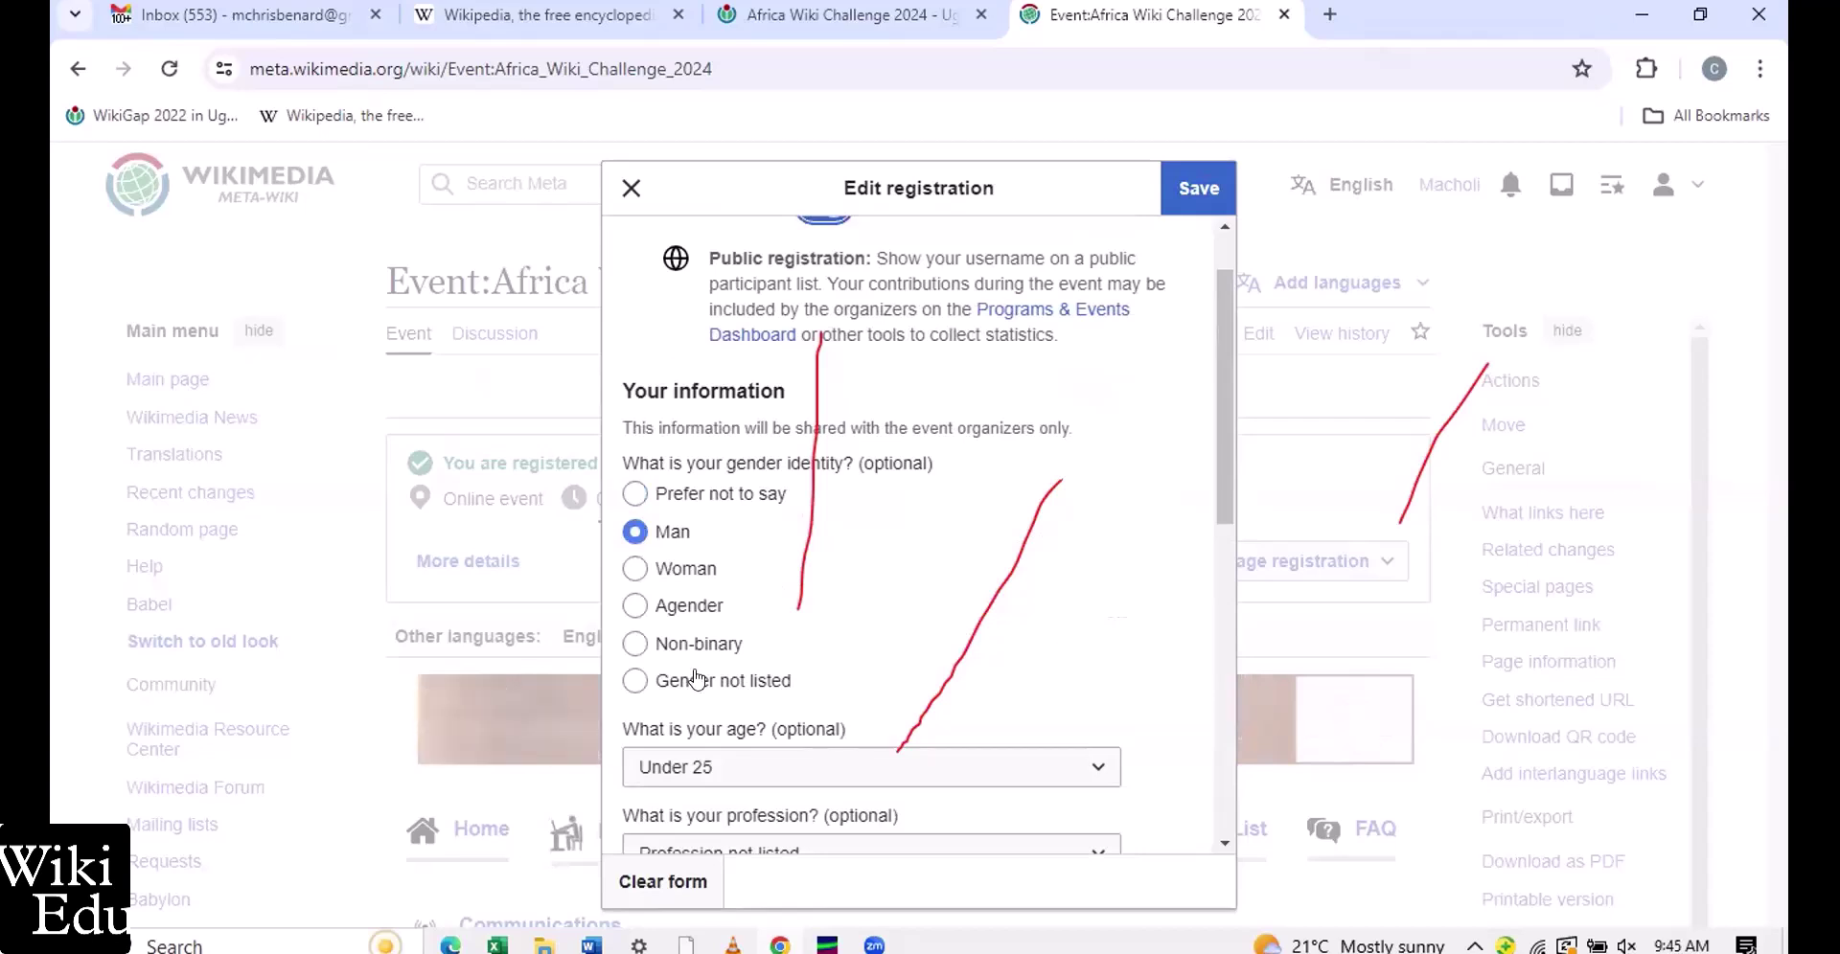
# Look through the available choices for the profession question and close them without picking another one
pyautogui.scroll(-1, 697, 680)
pyautogui.scroll(-2, 697, 677)
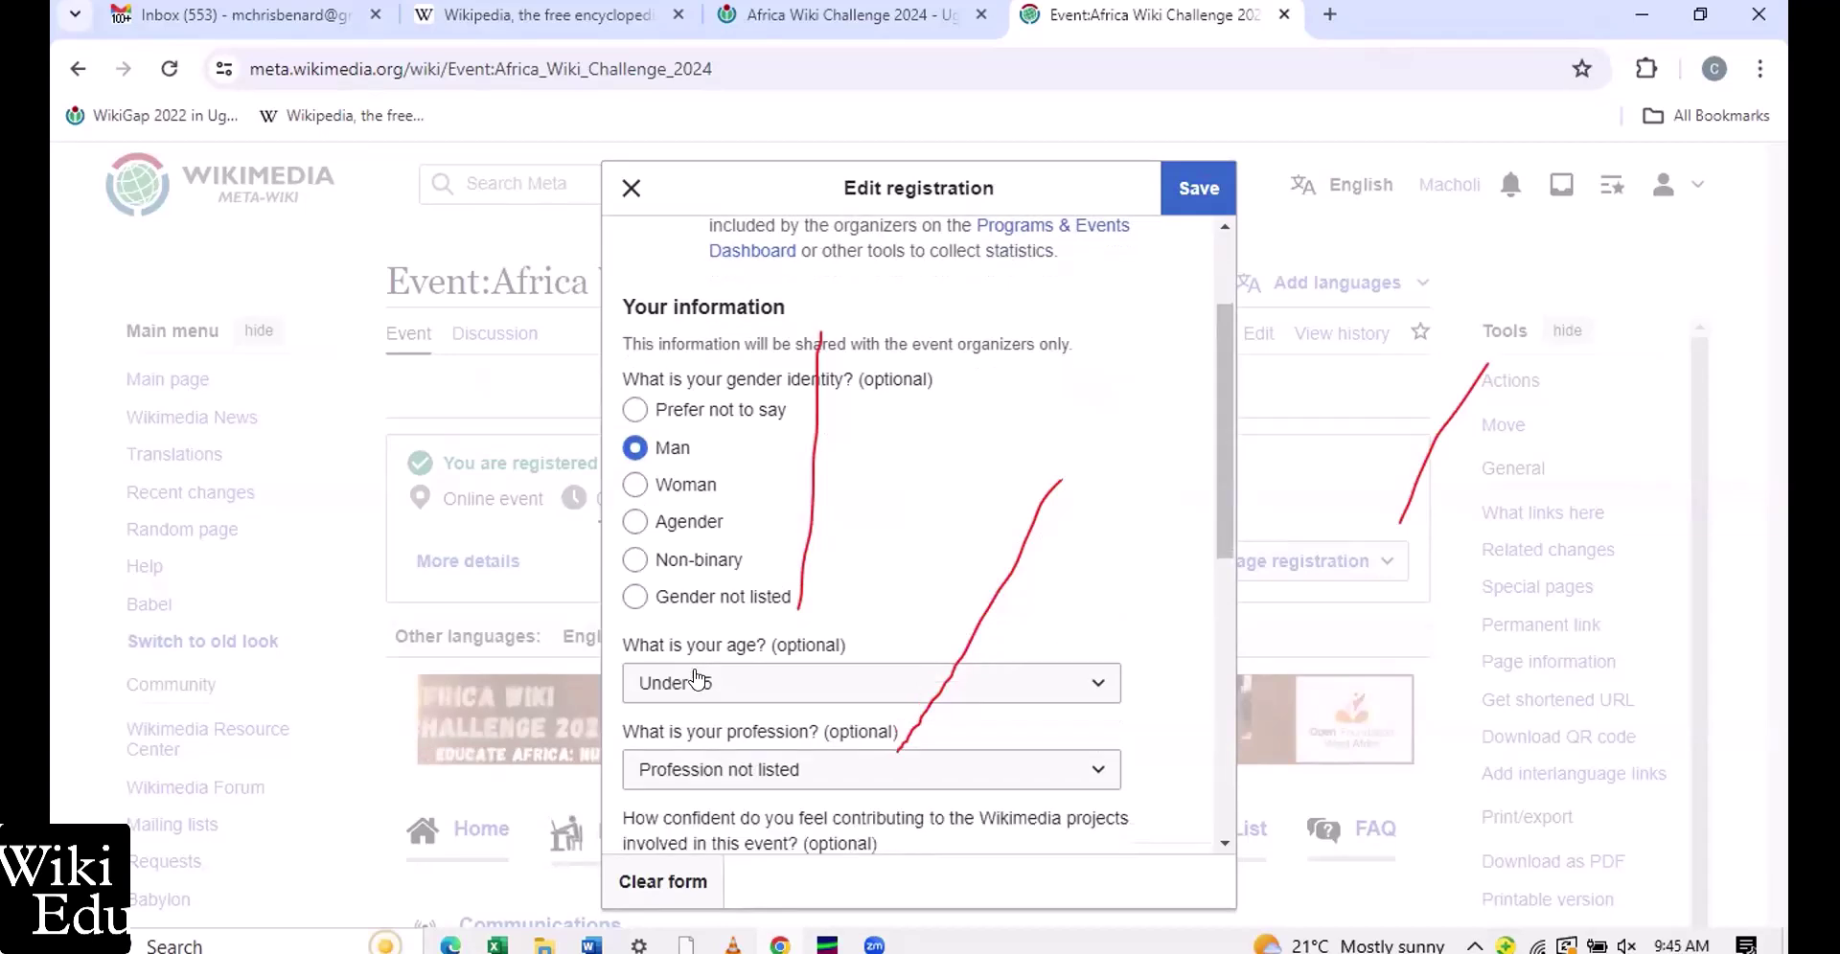
pyautogui.scroll(-3, 821, 515)
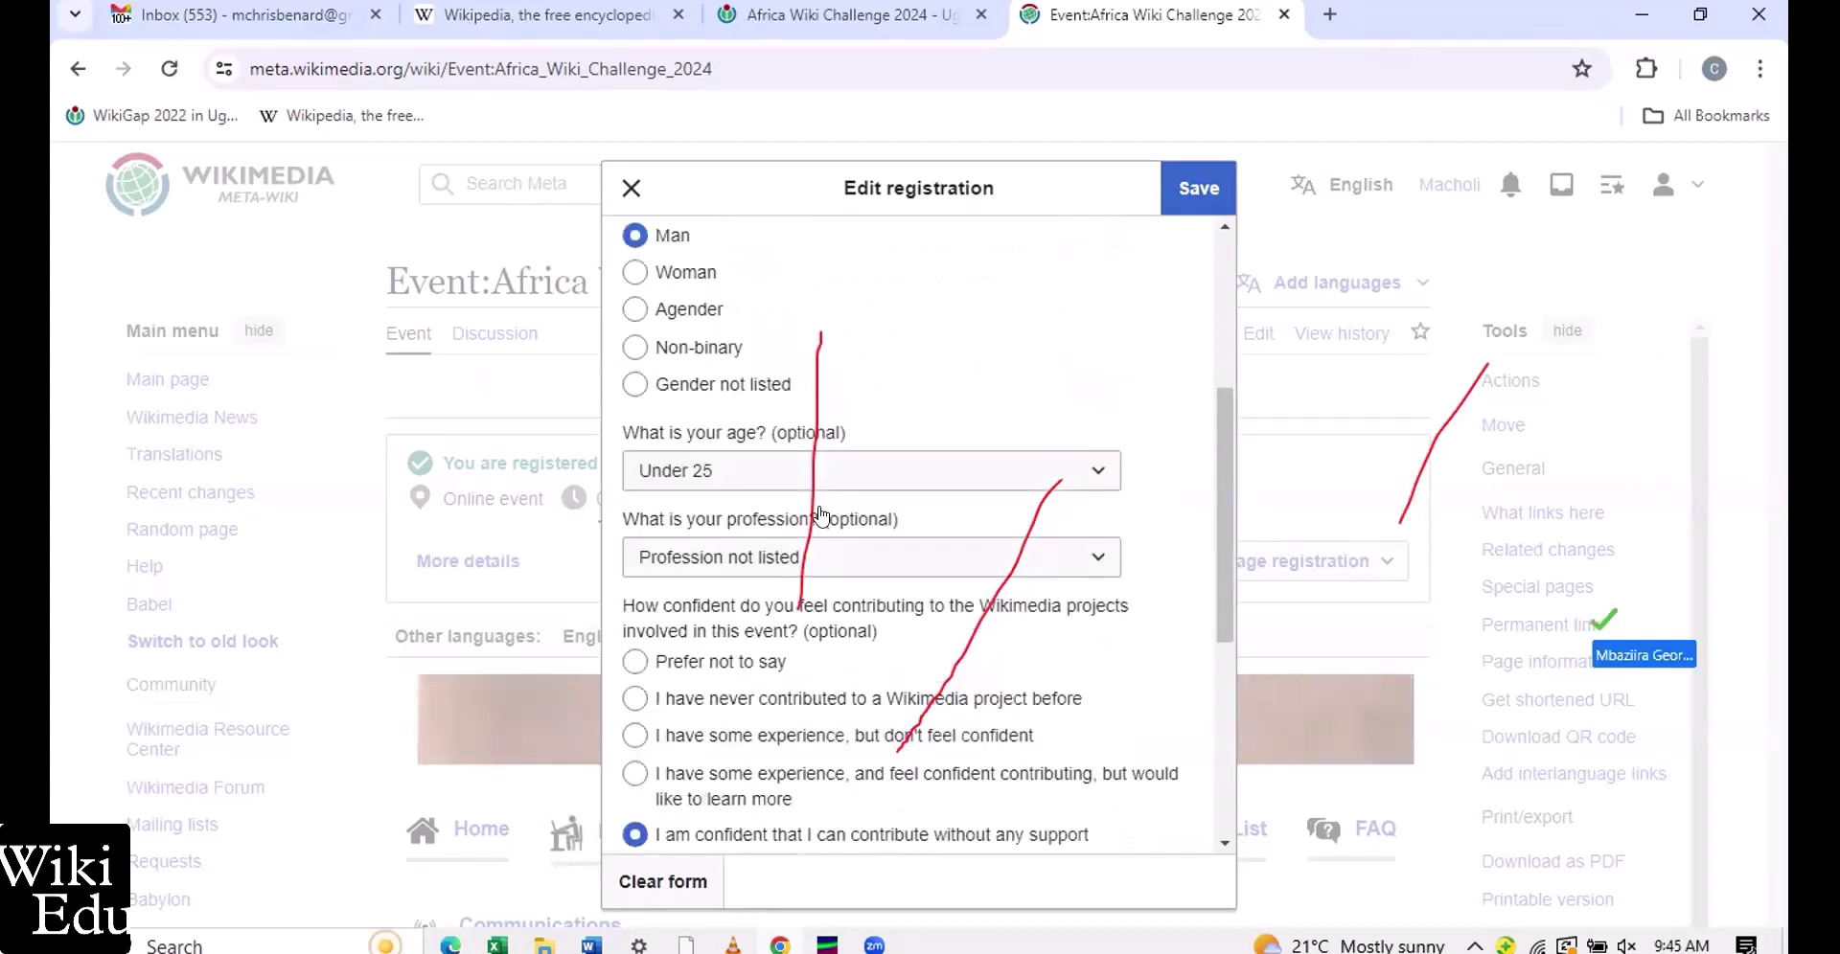
pyautogui.click(822, 517)
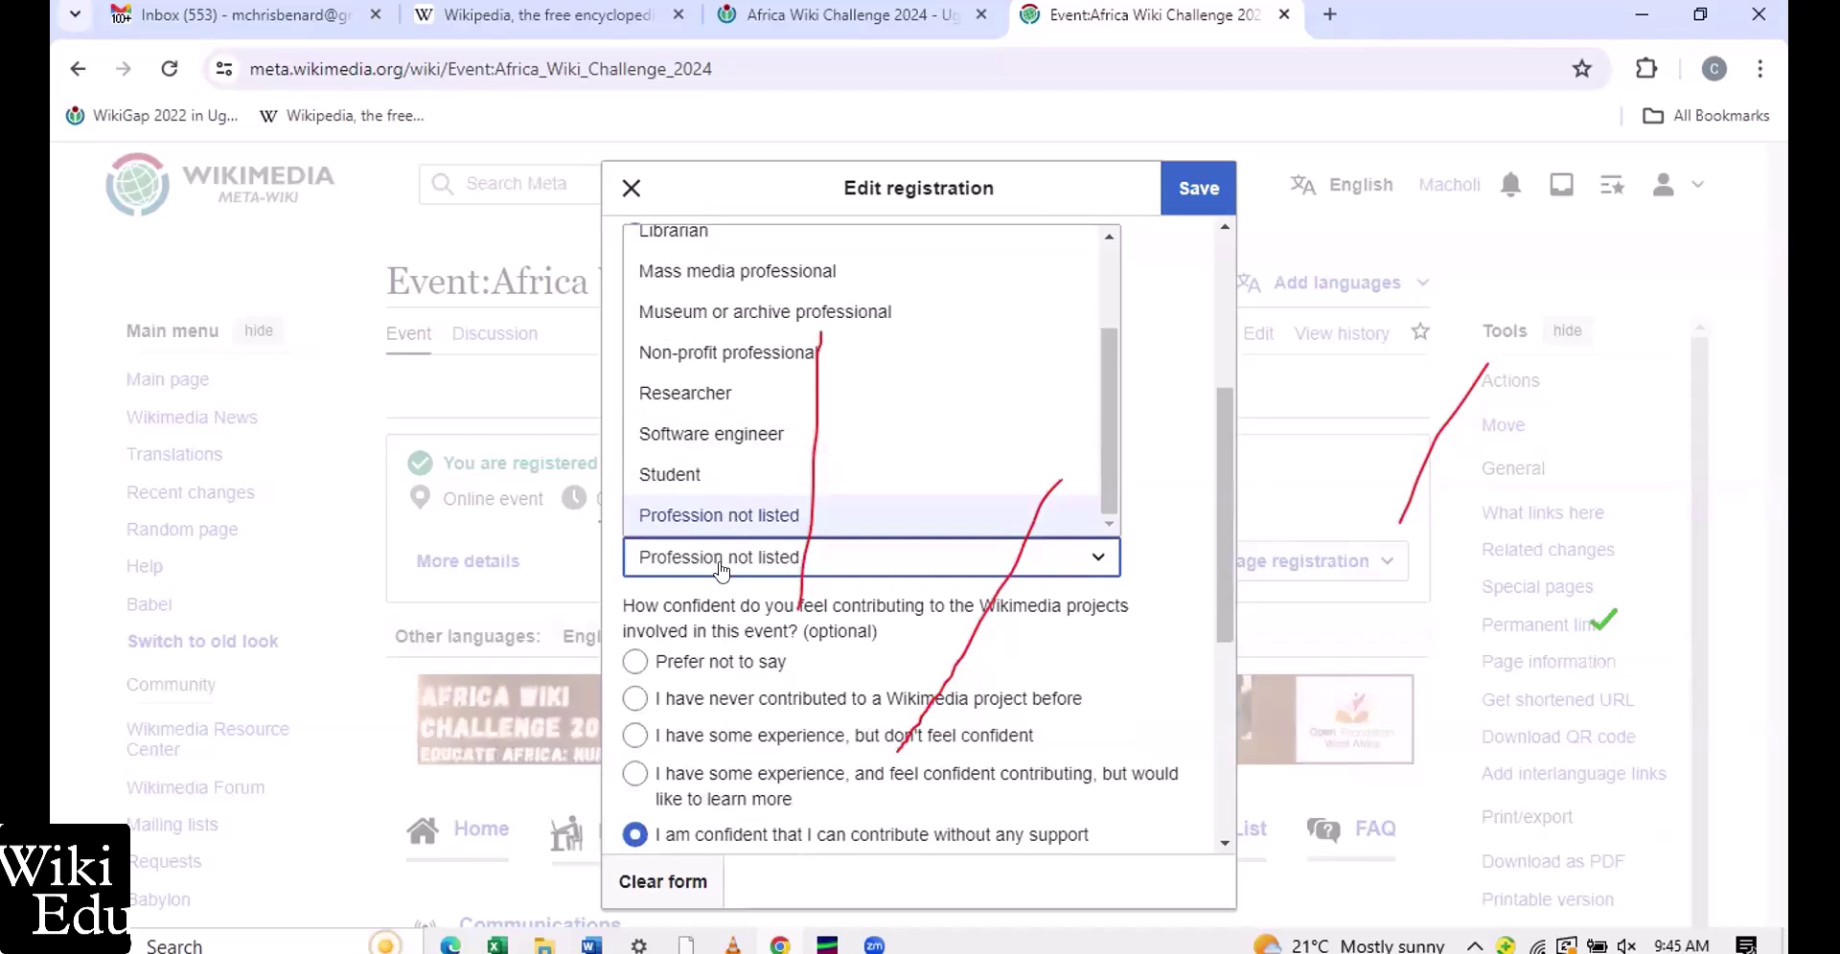
pyautogui.click(791, 668)
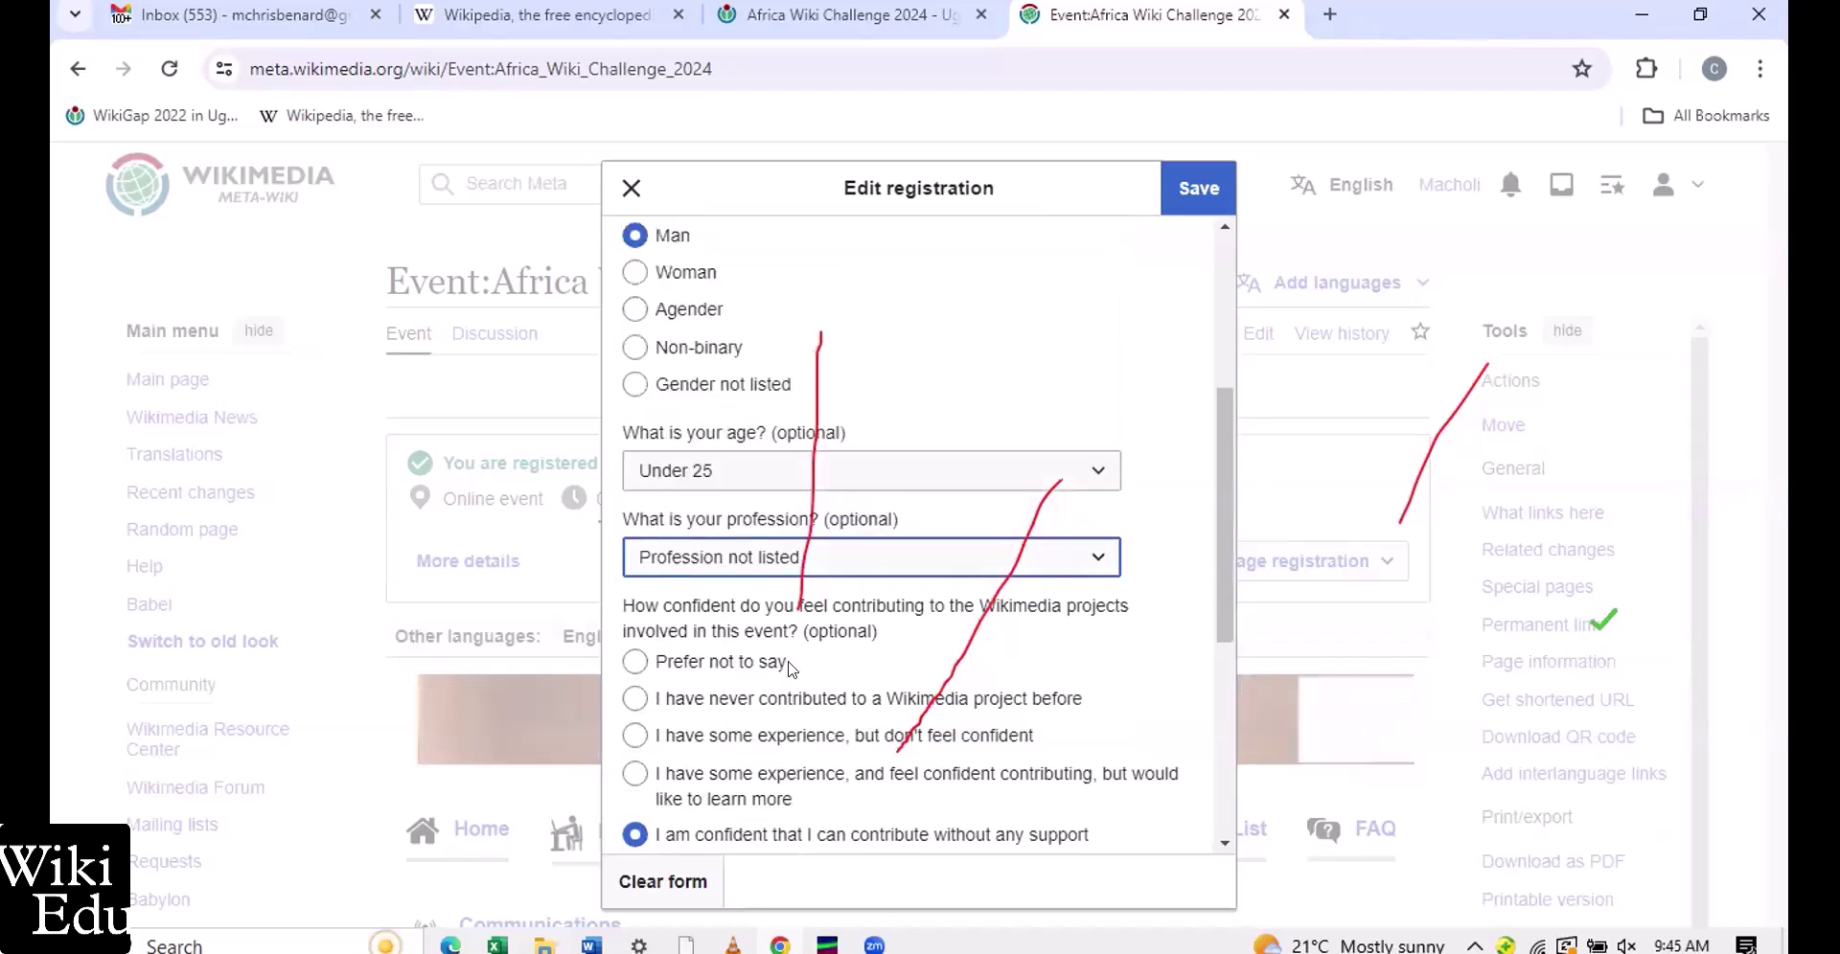
# Try the first answers on confidence in contributing, ending with "I have some experience, but don't feel confident"
pyautogui.scroll(-2, 696, 388)
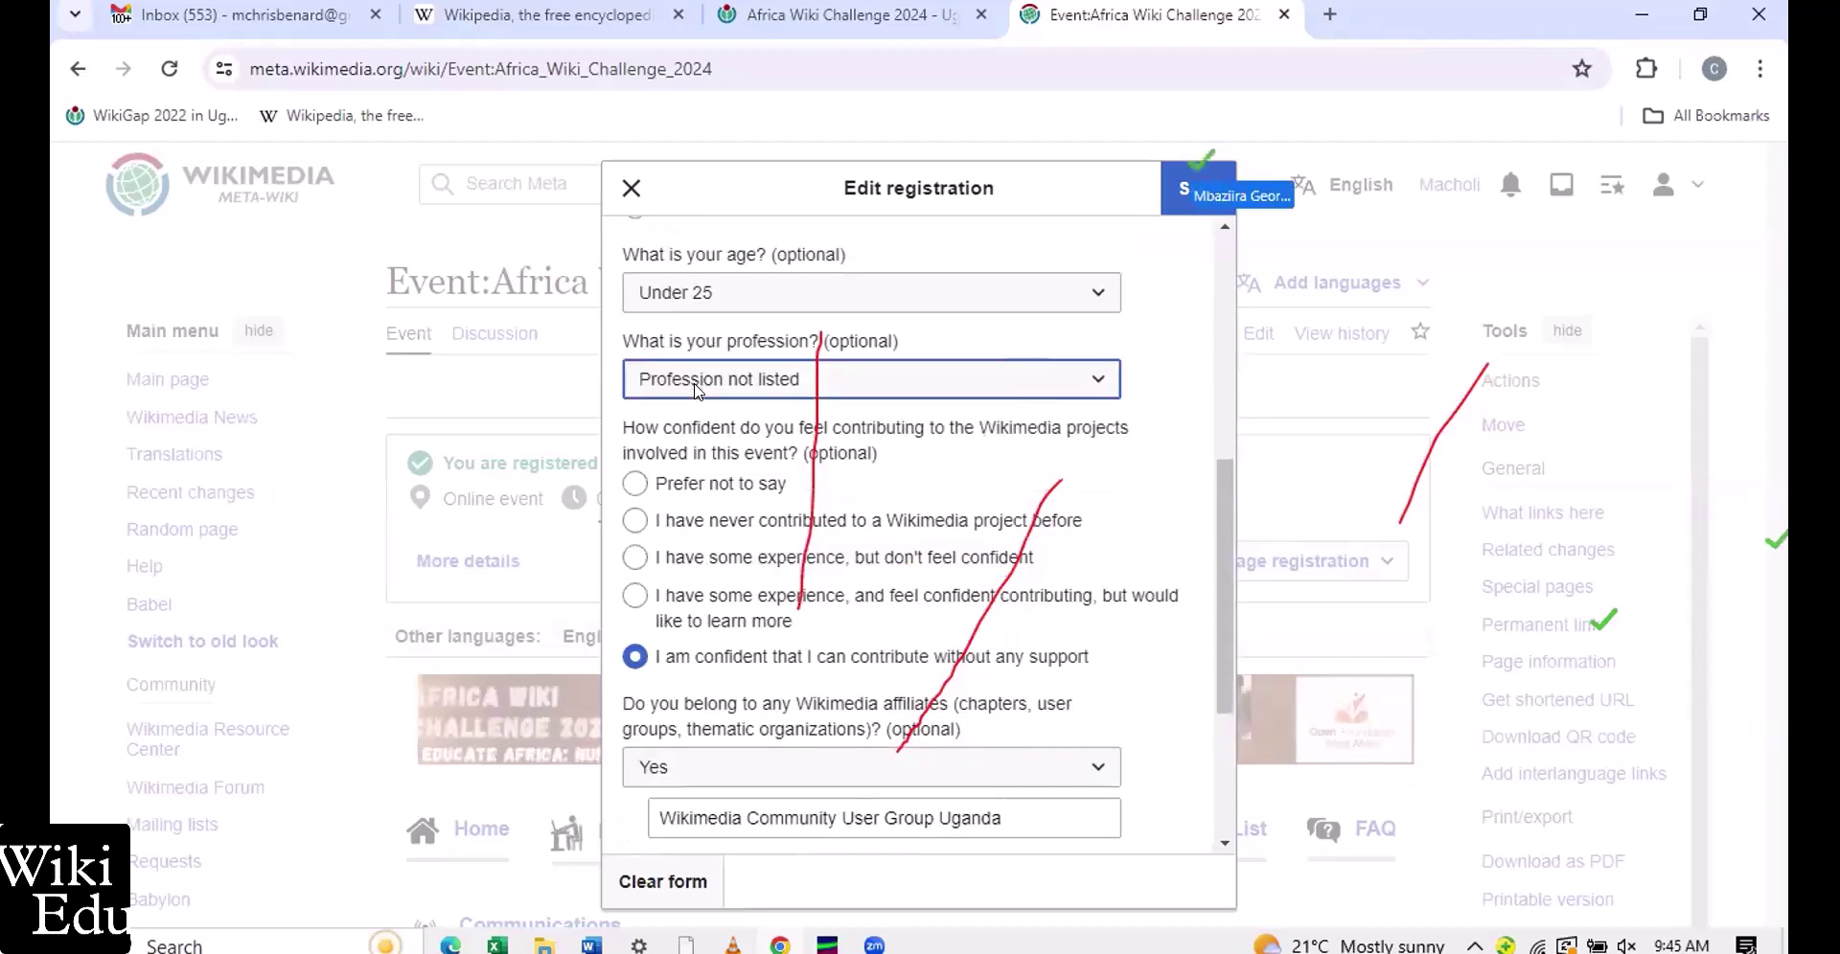
pyautogui.scroll(-1, 697, 388)
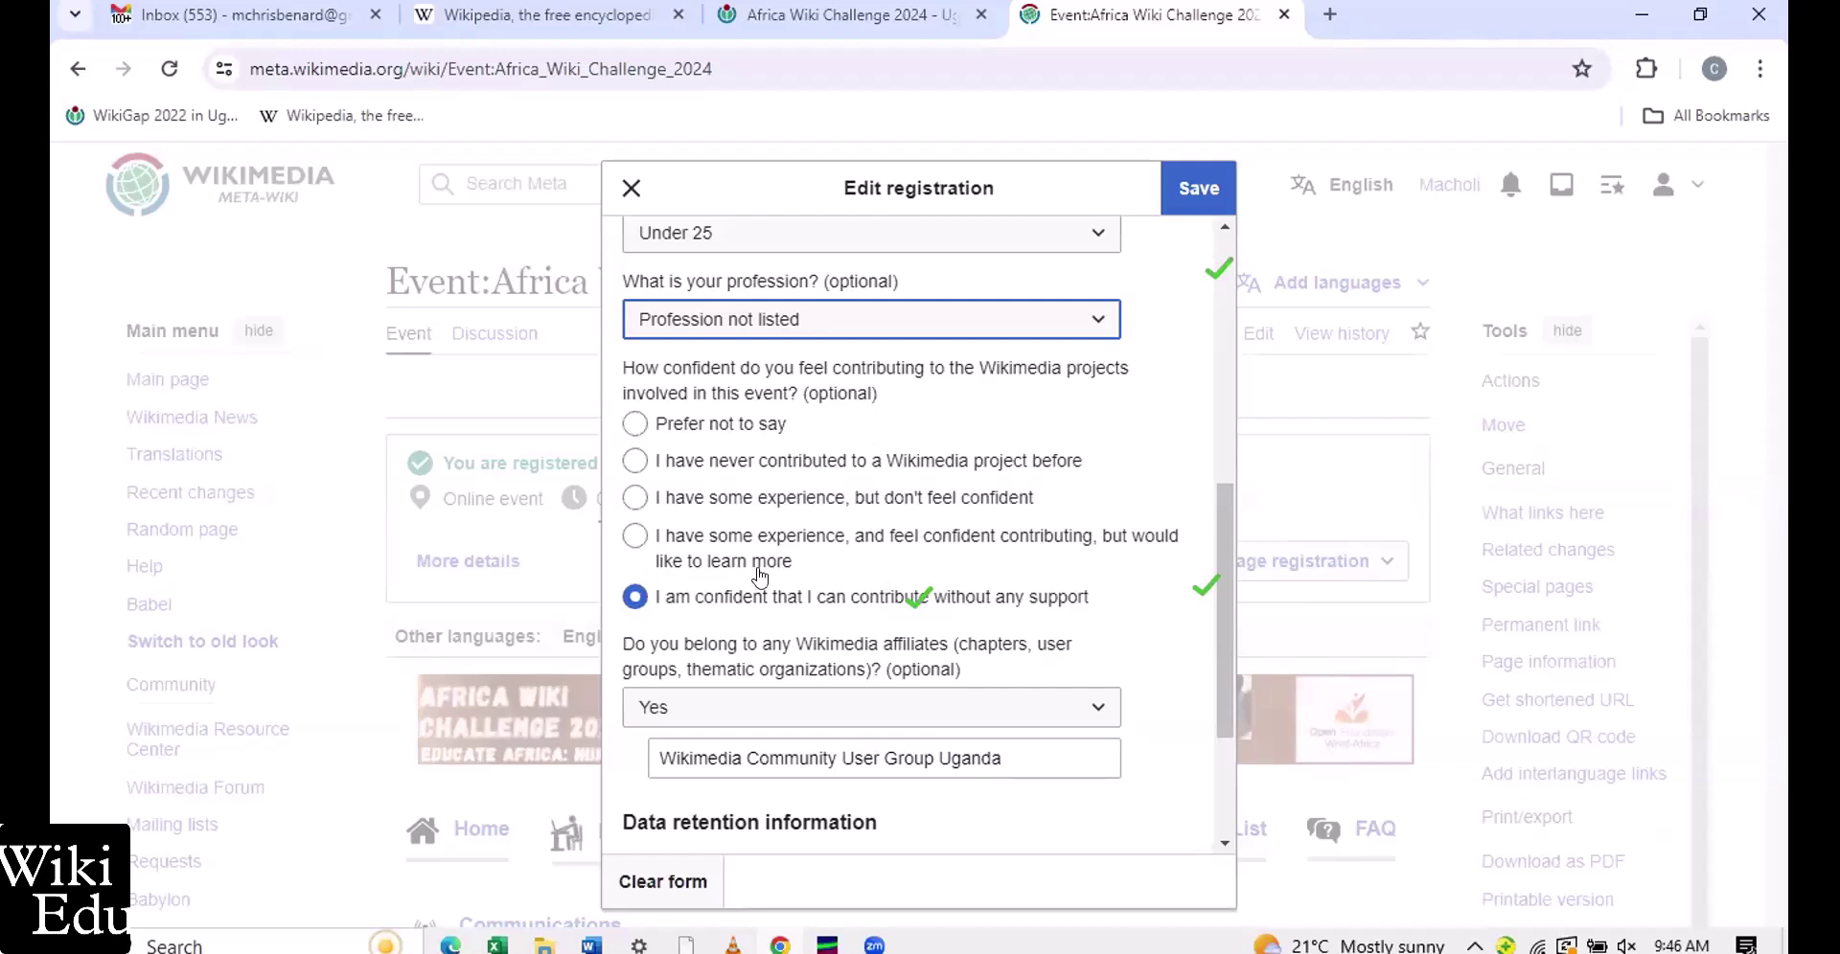
pyautogui.click(636, 431)
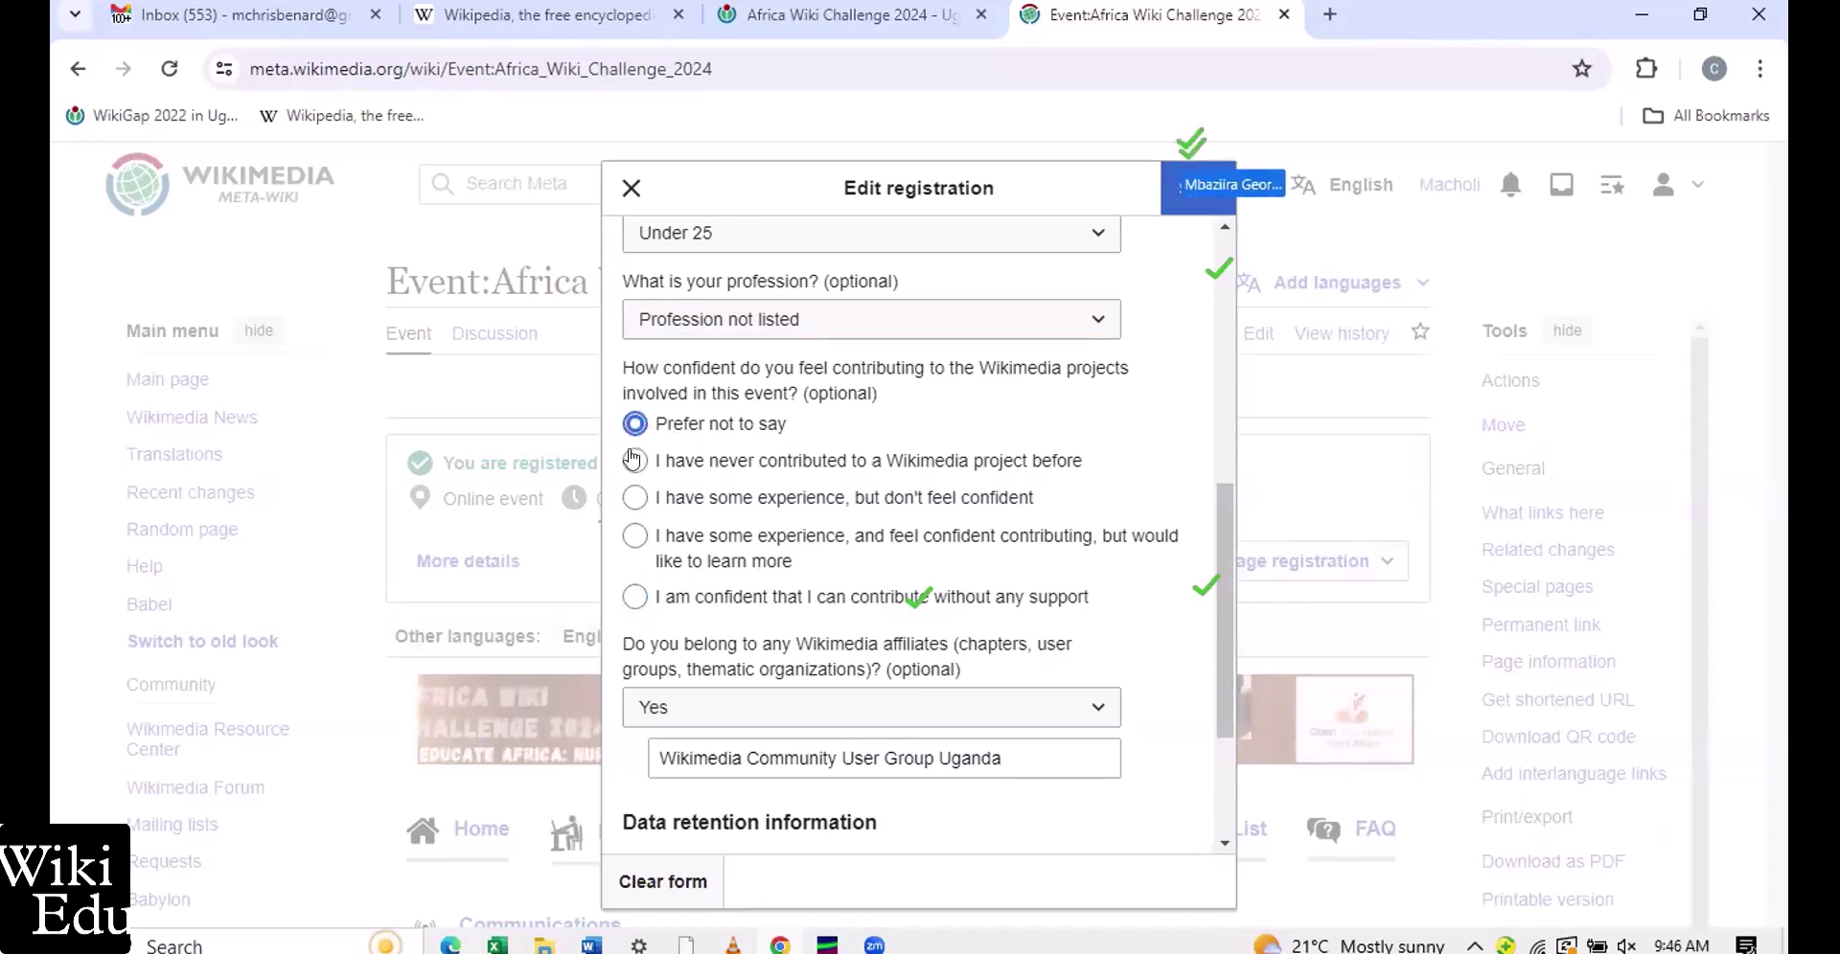
pyautogui.click(632, 460)
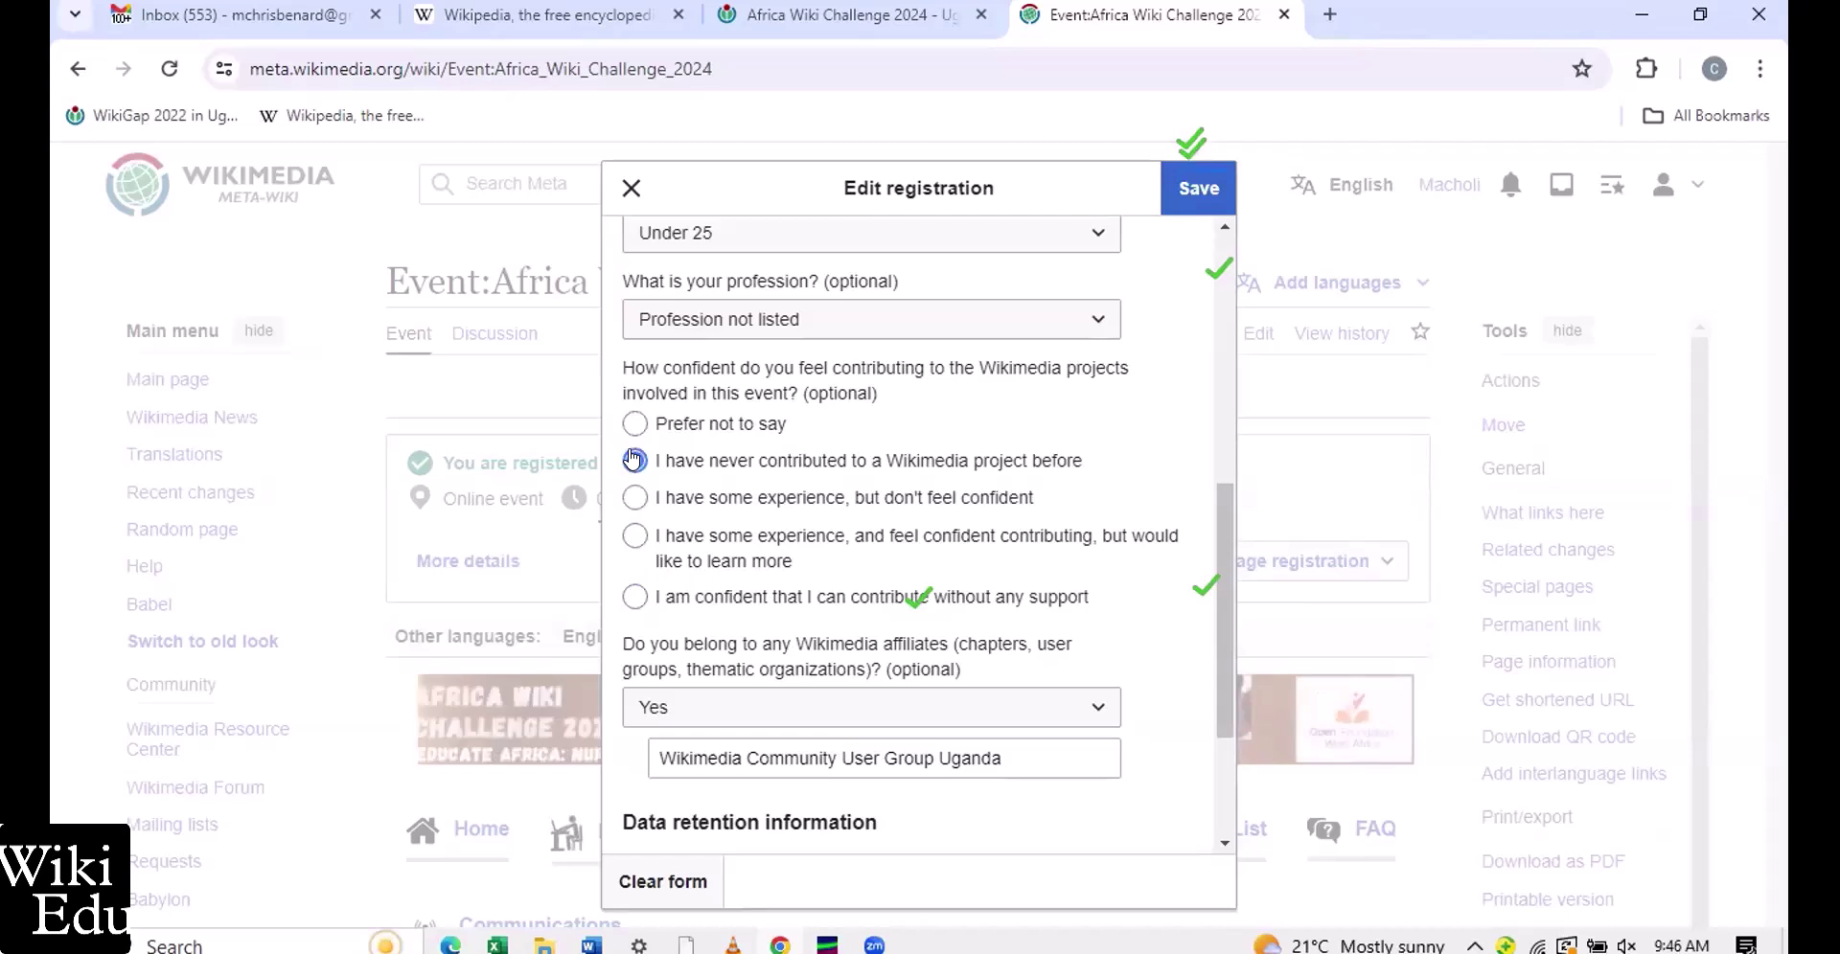
pyautogui.click(633, 460)
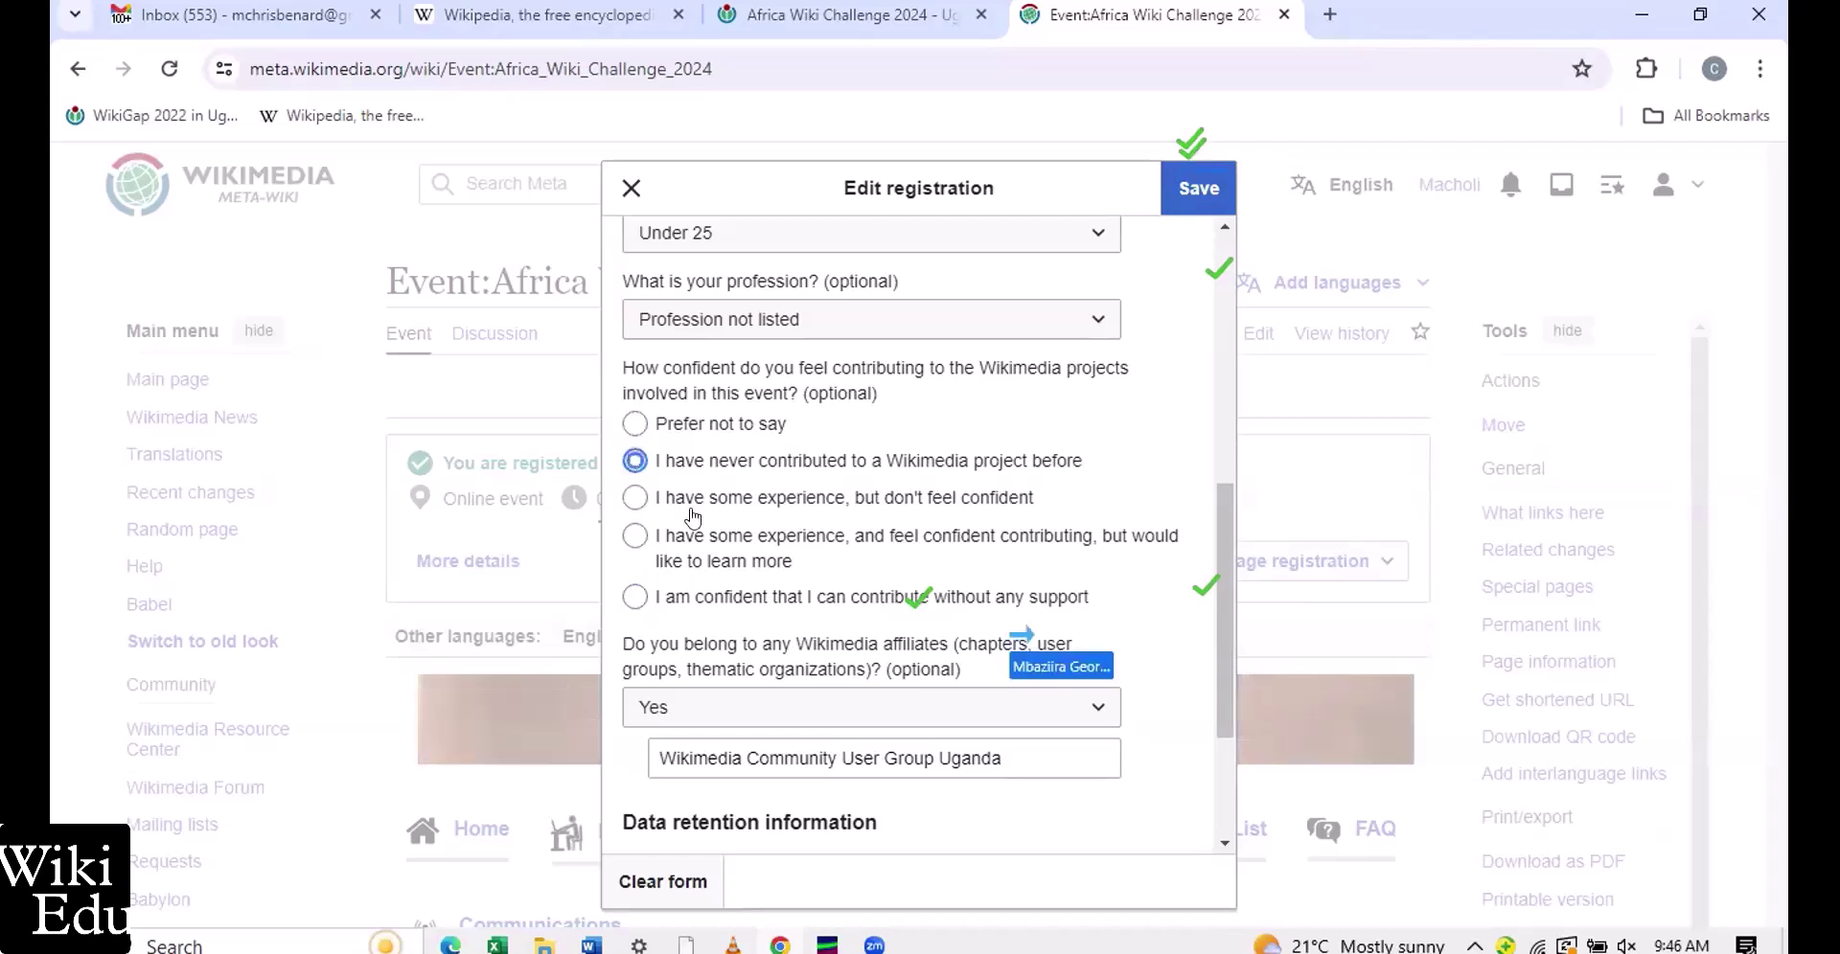
pyautogui.click(635, 497)
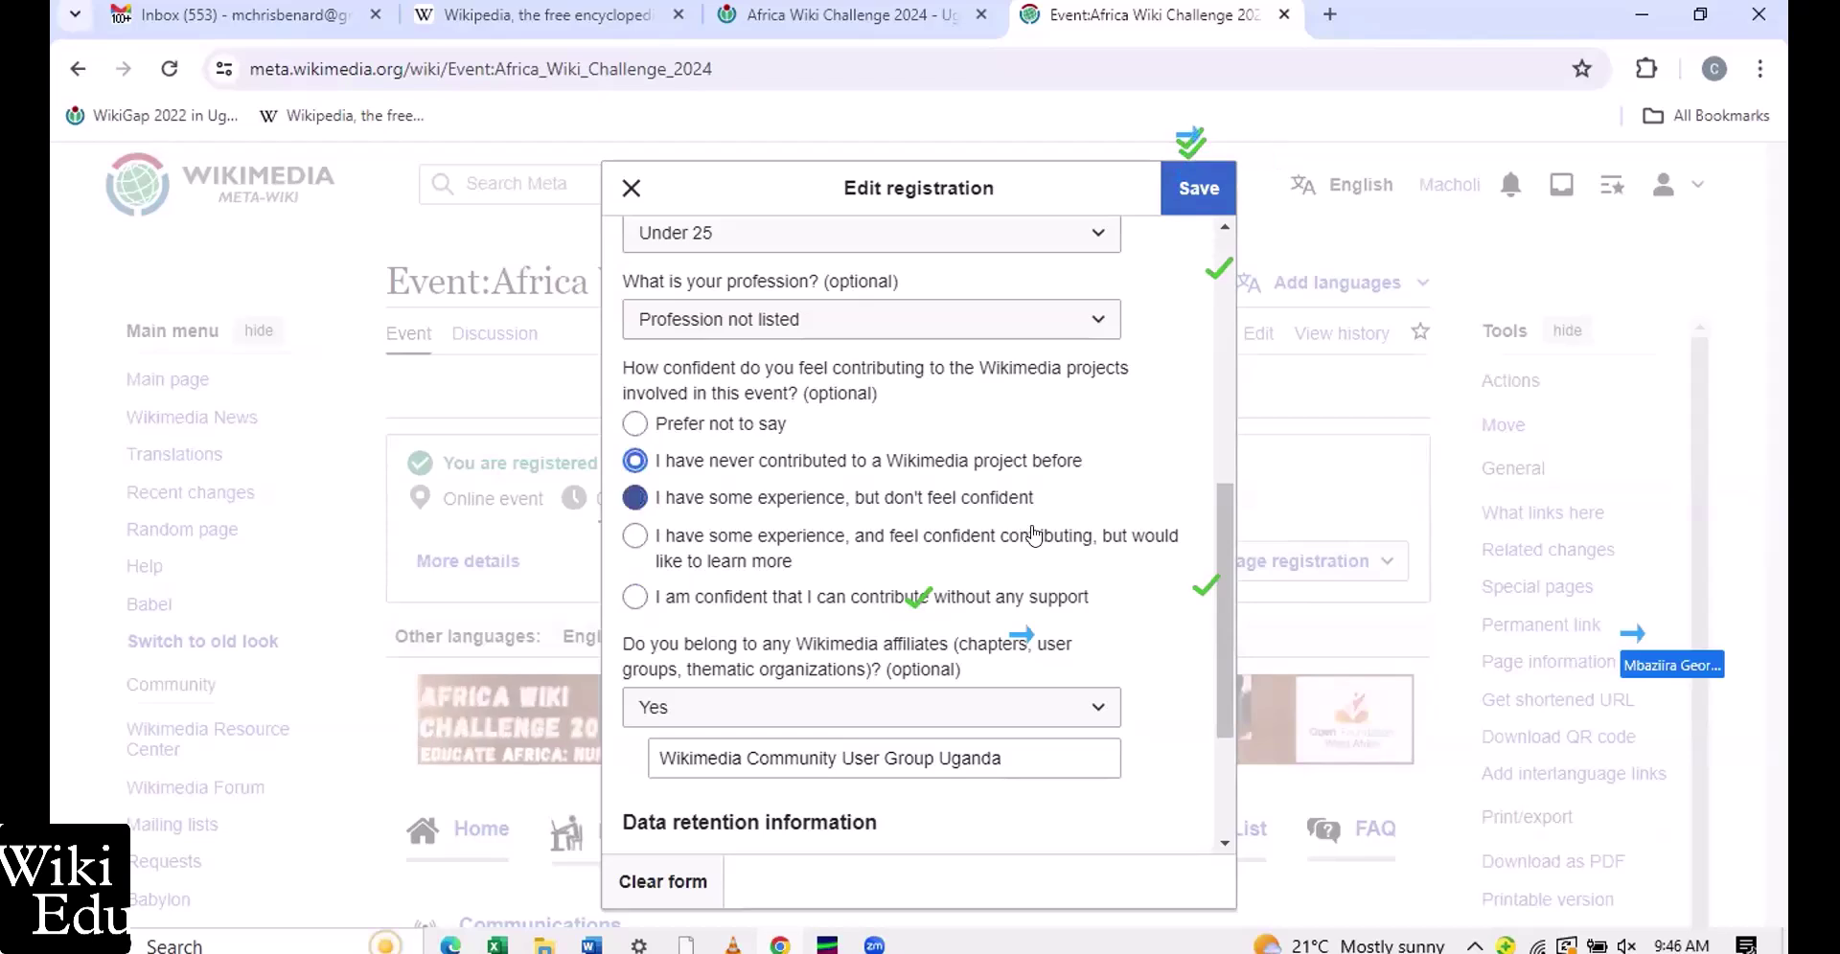
# Set the contribution confidence answer to "I am confident that I can contribute without any support" and save the registration
pyautogui.click(636, 597)
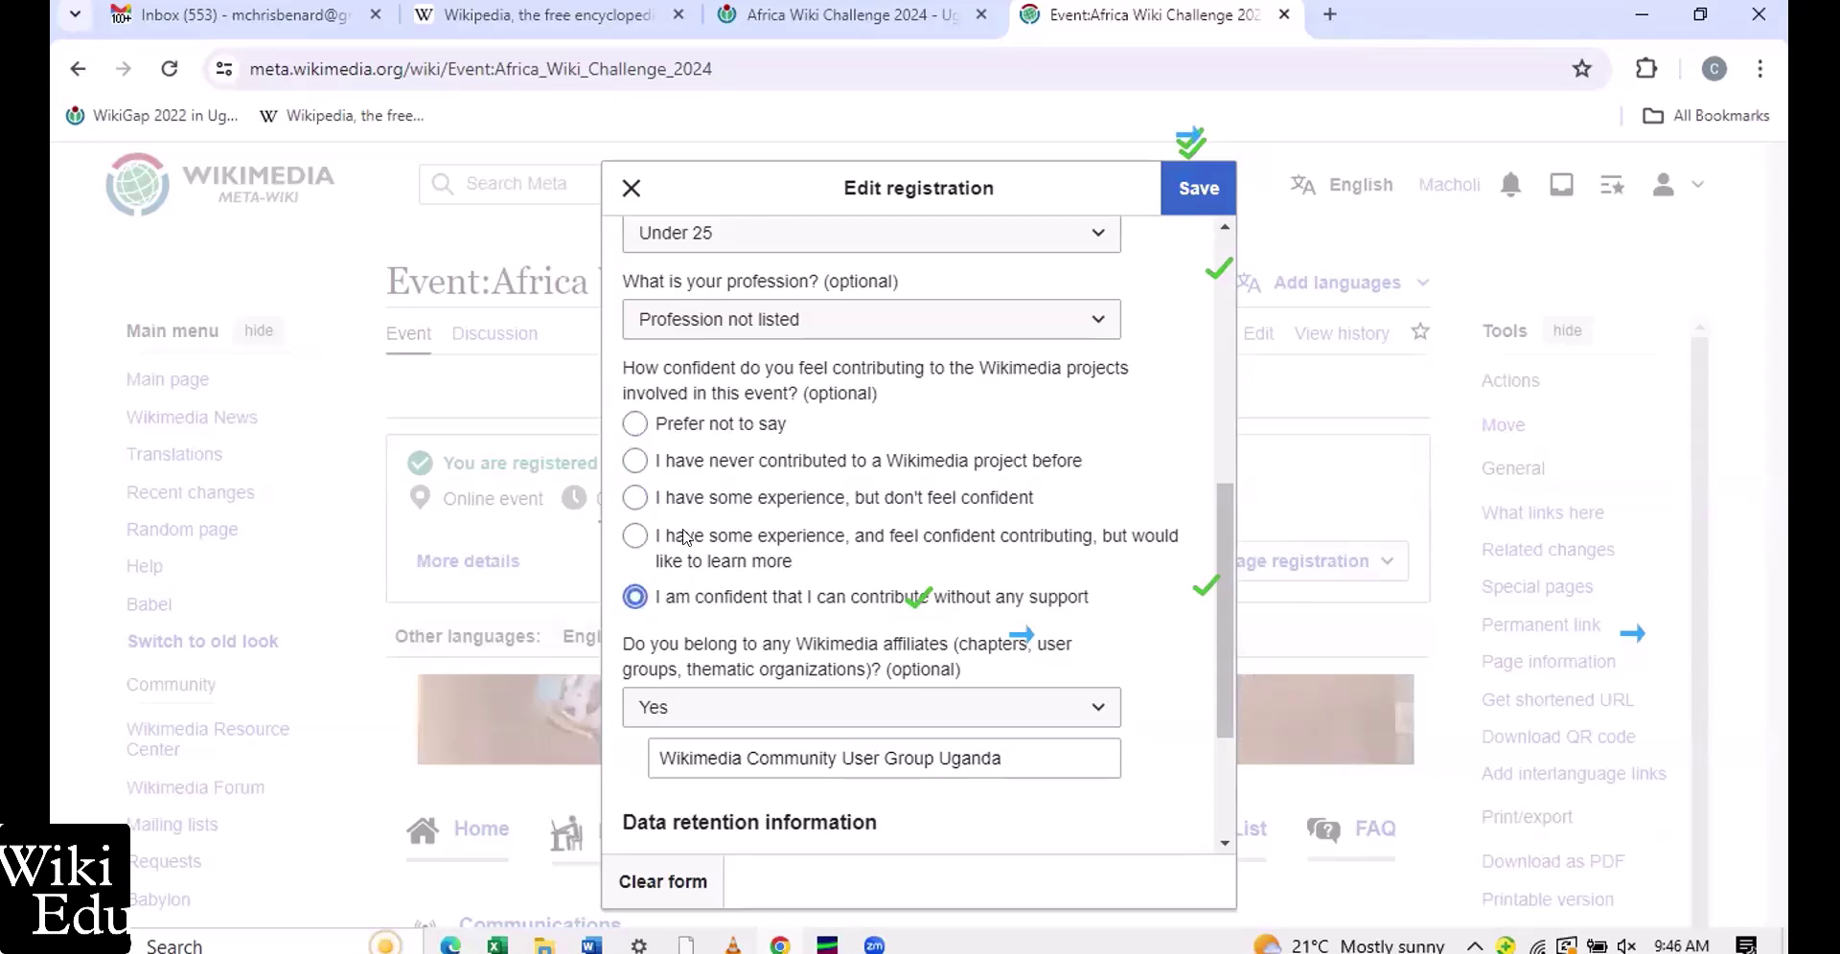
pyautogui.scroll(-1, 642, 495)
pyautogui.scroll(-1, 642, 494)
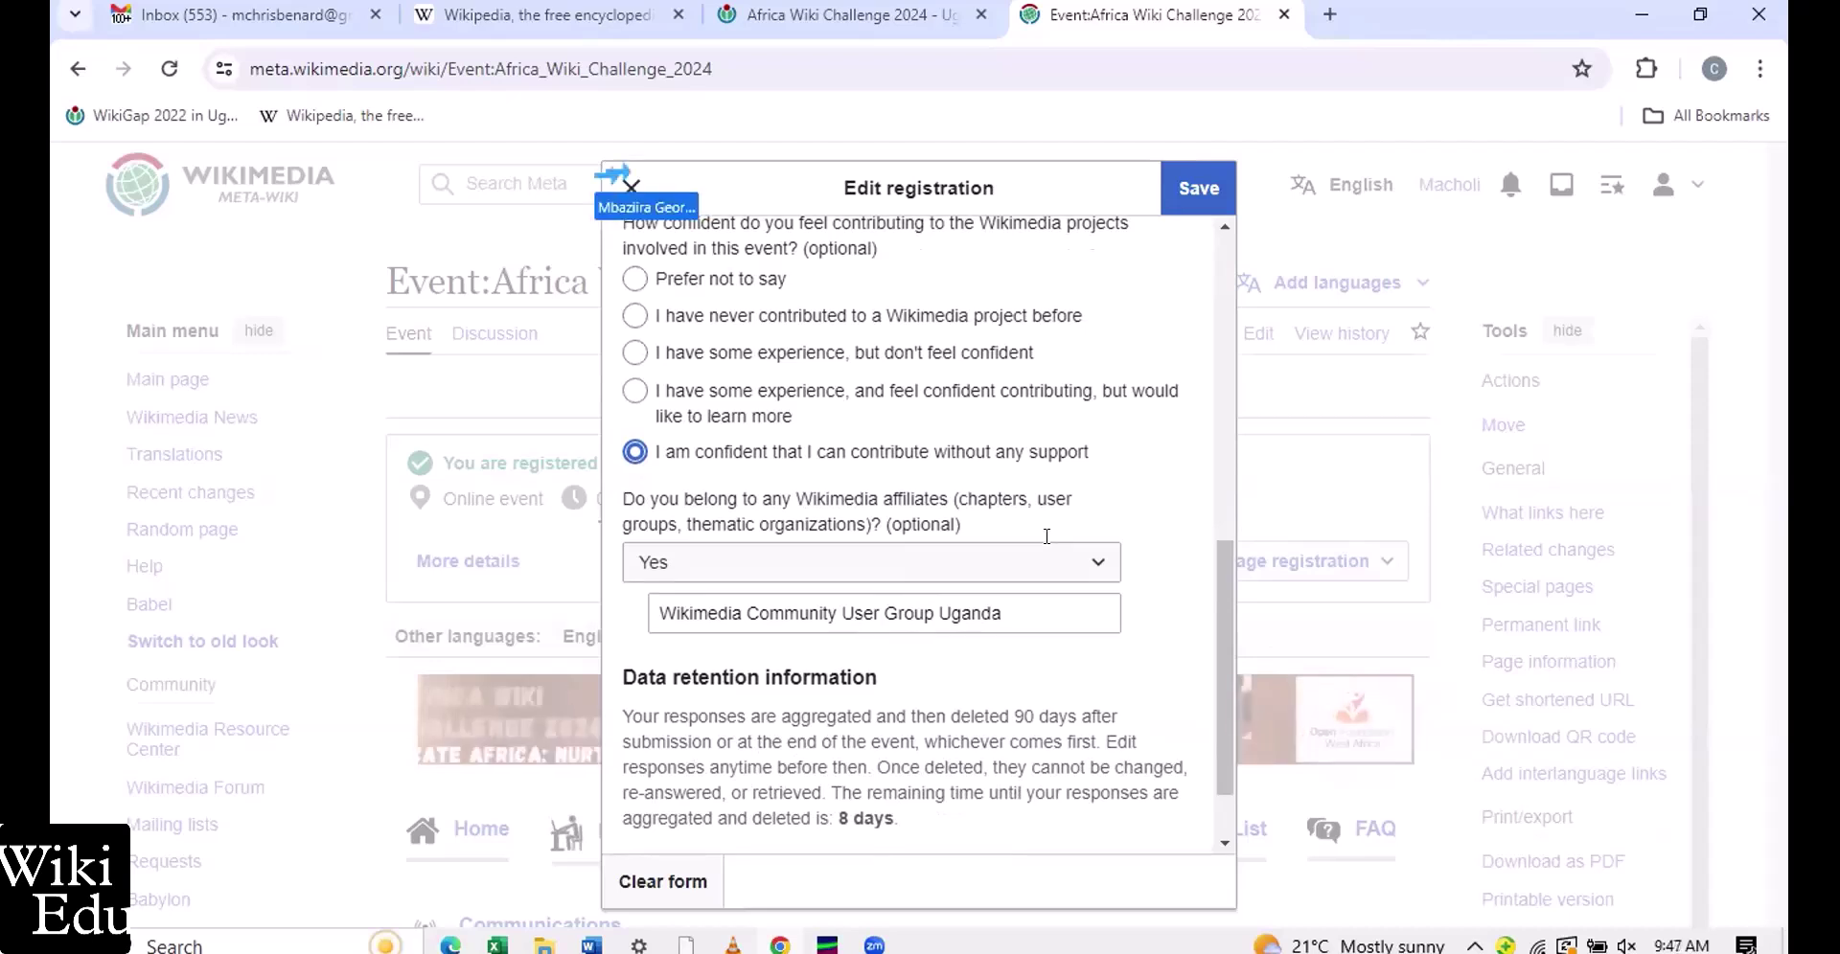
pyautogui.scroll(-1, 1049, 544)
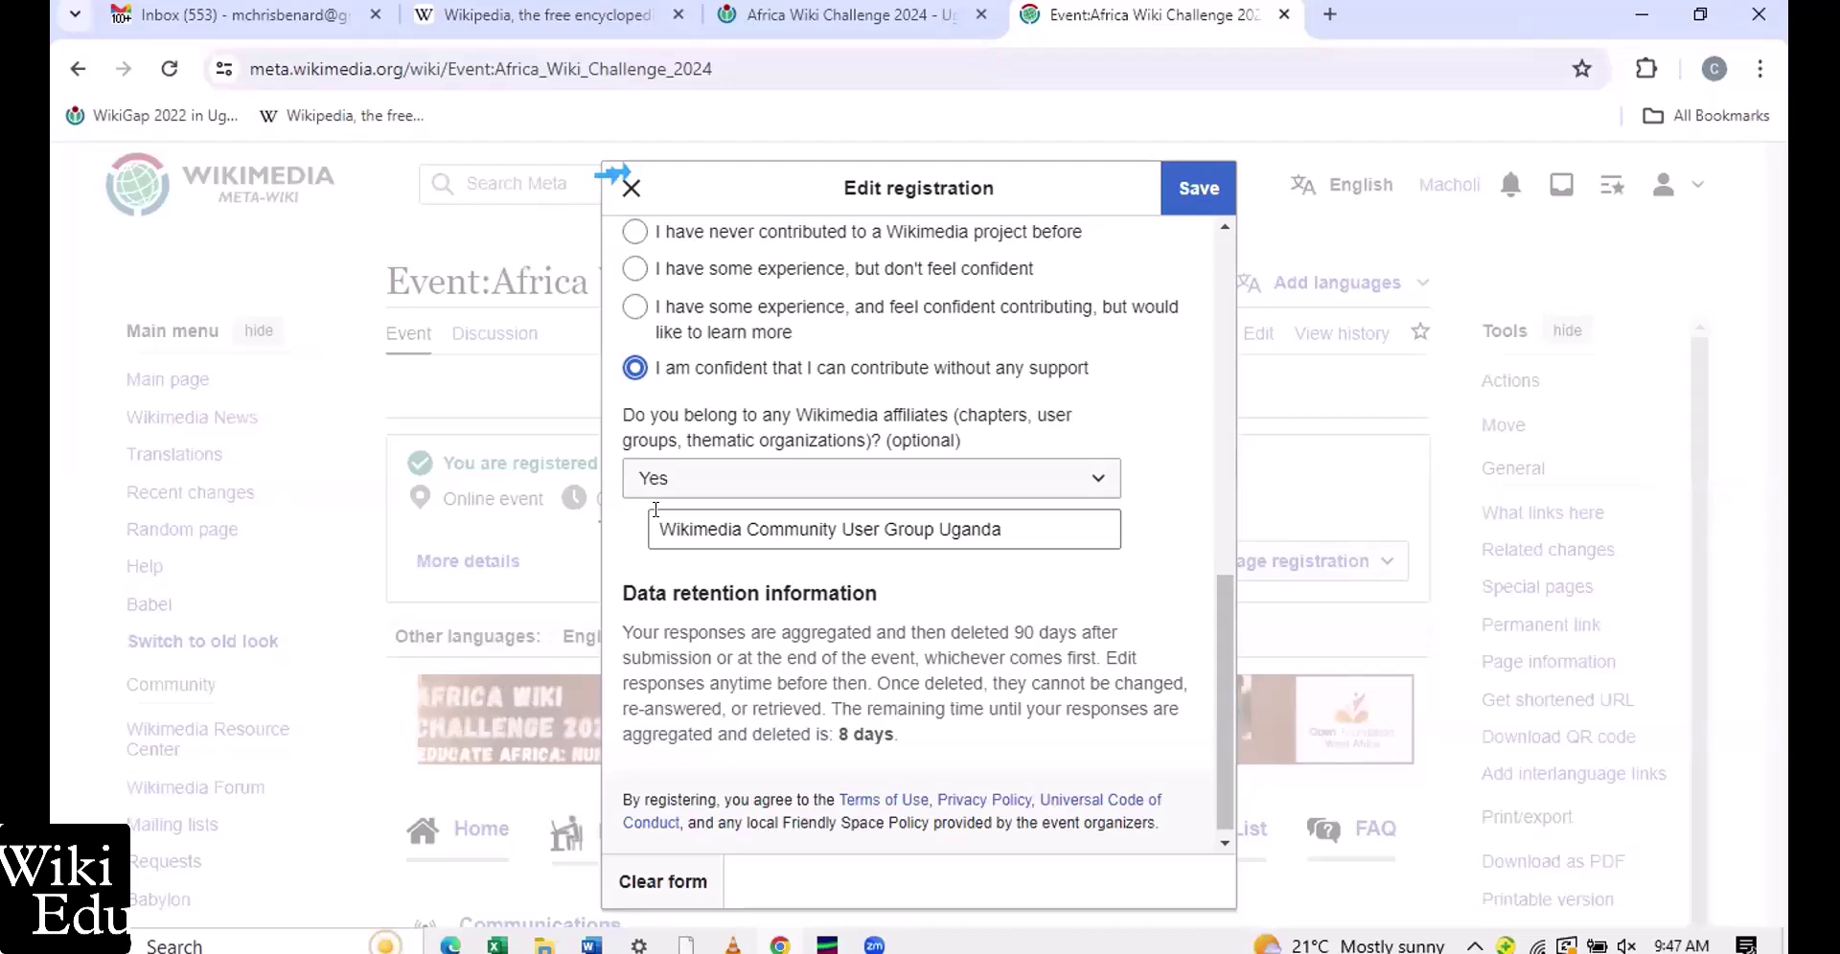
pyautogui.click(1194, 195)
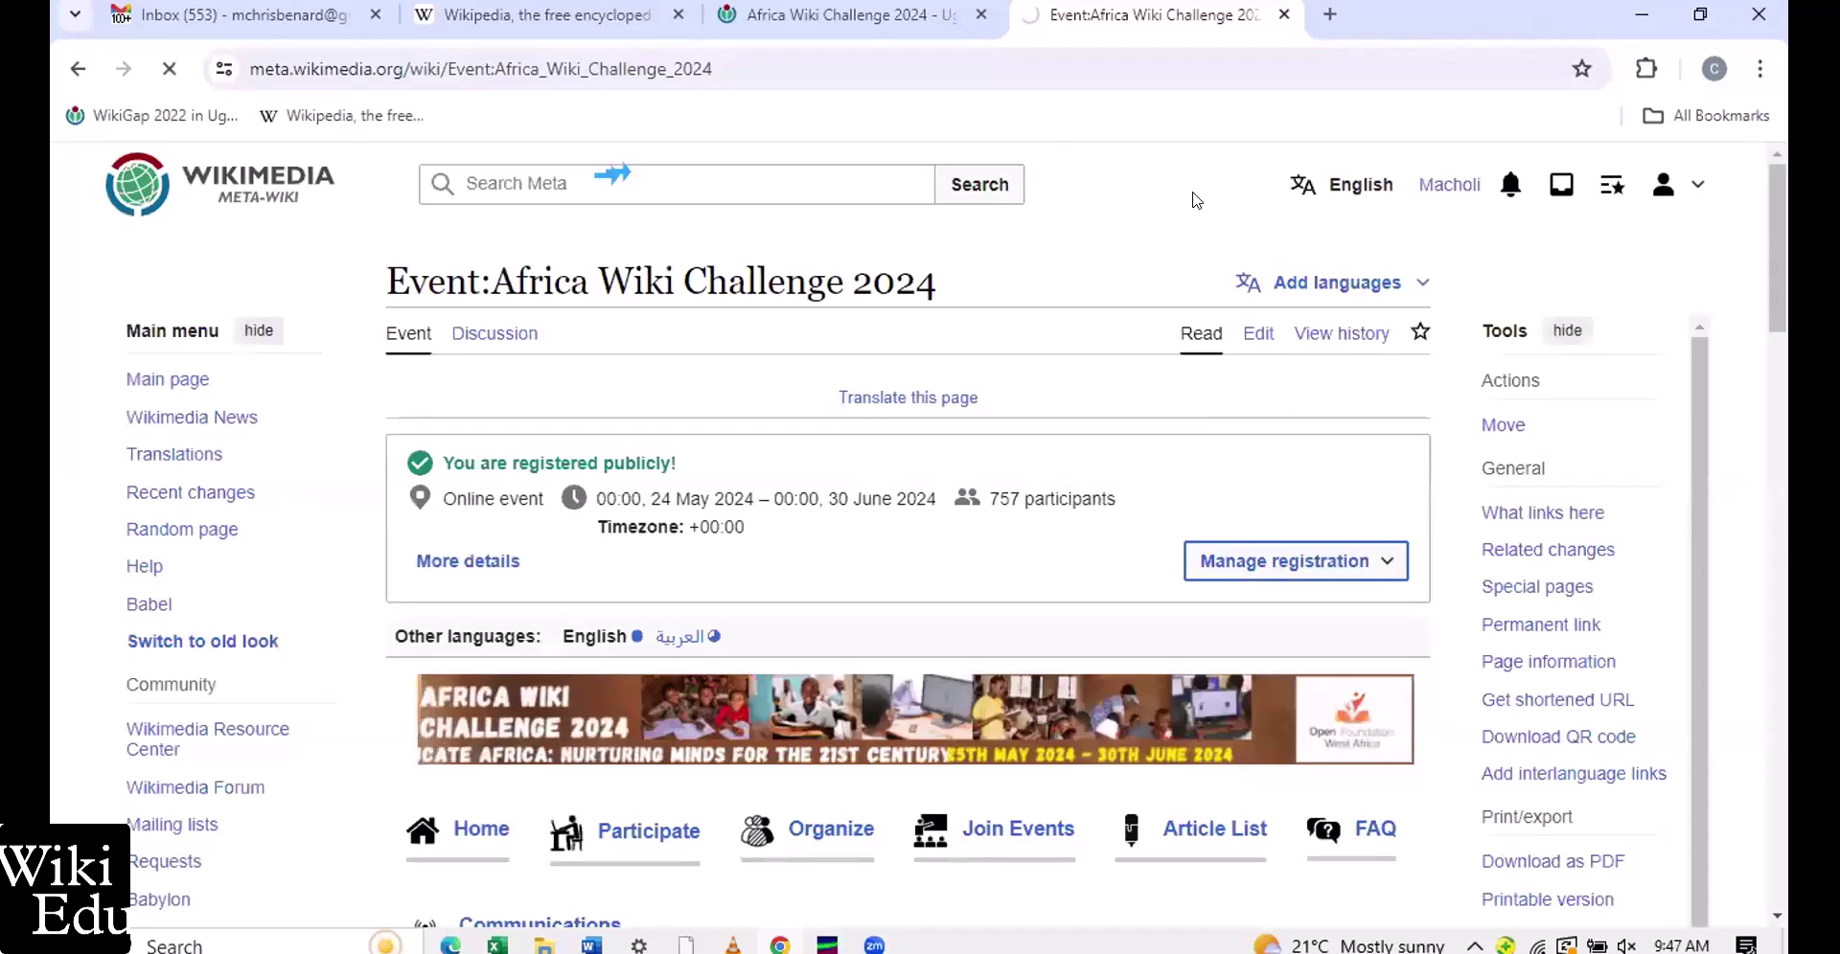
# Open the Join Events page of the Africa Wiki Challenge 2024 event
pyautogui.scroll(-1, 1193, 199)
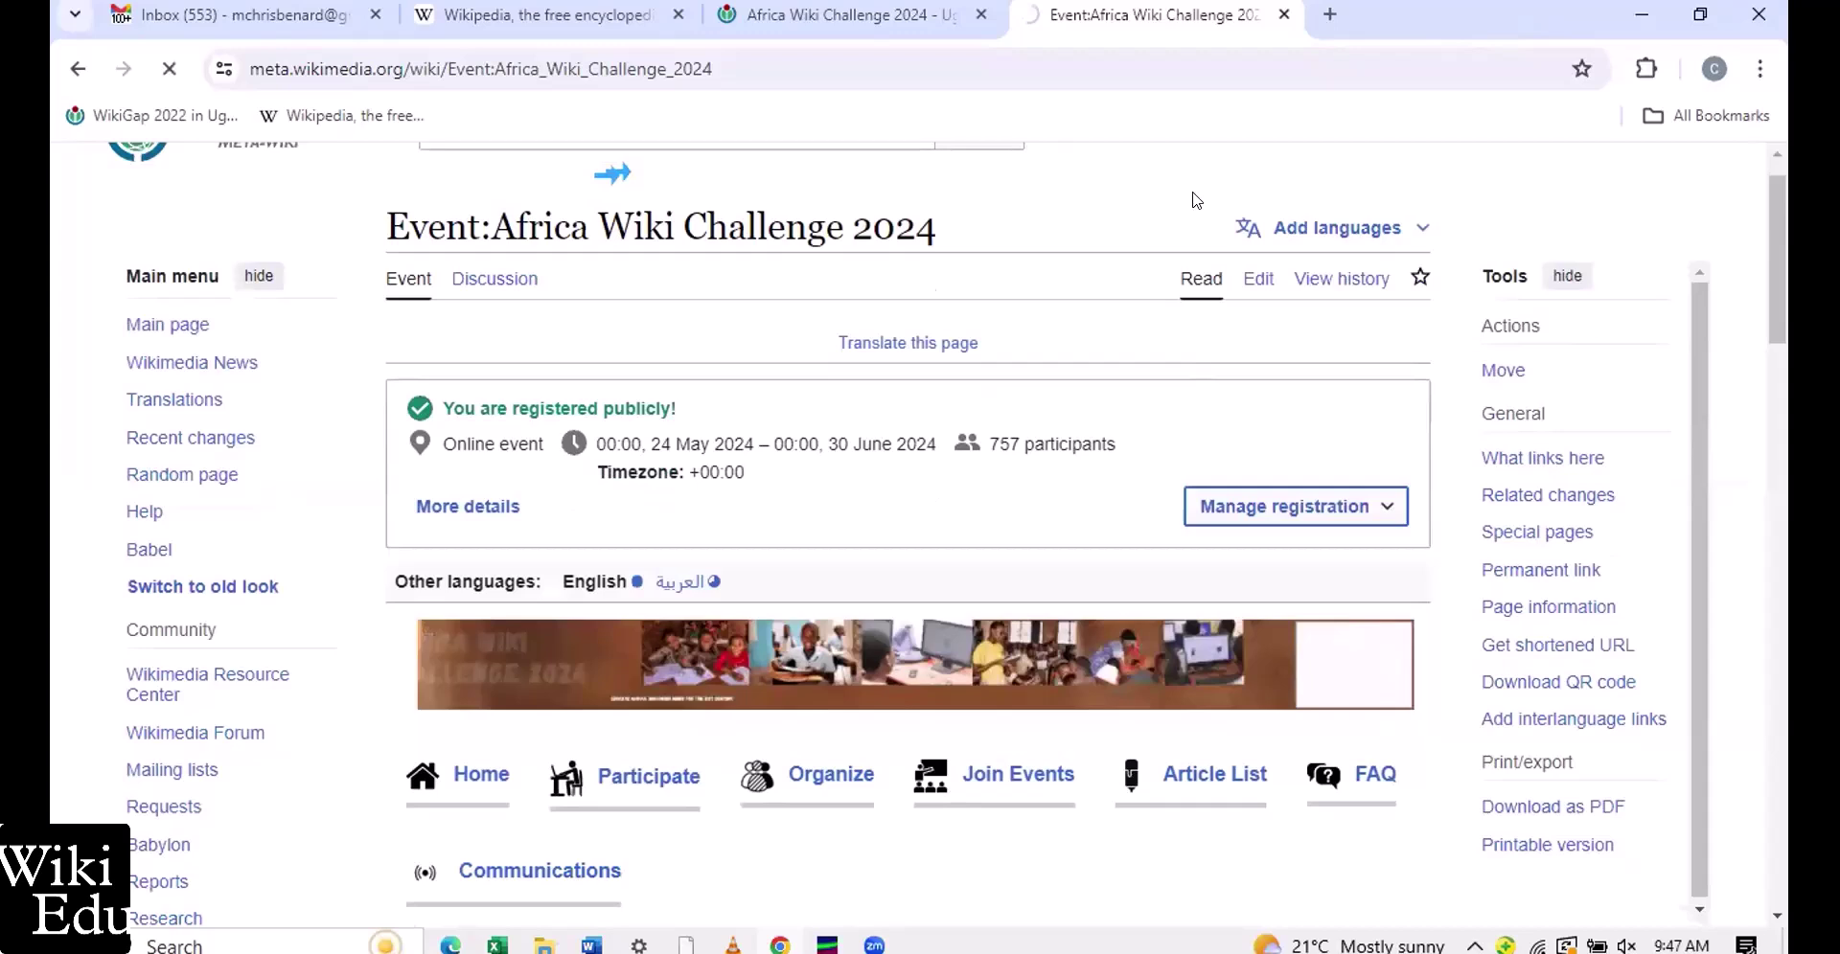
pyautogui.scroll(-1, 1193, 200)
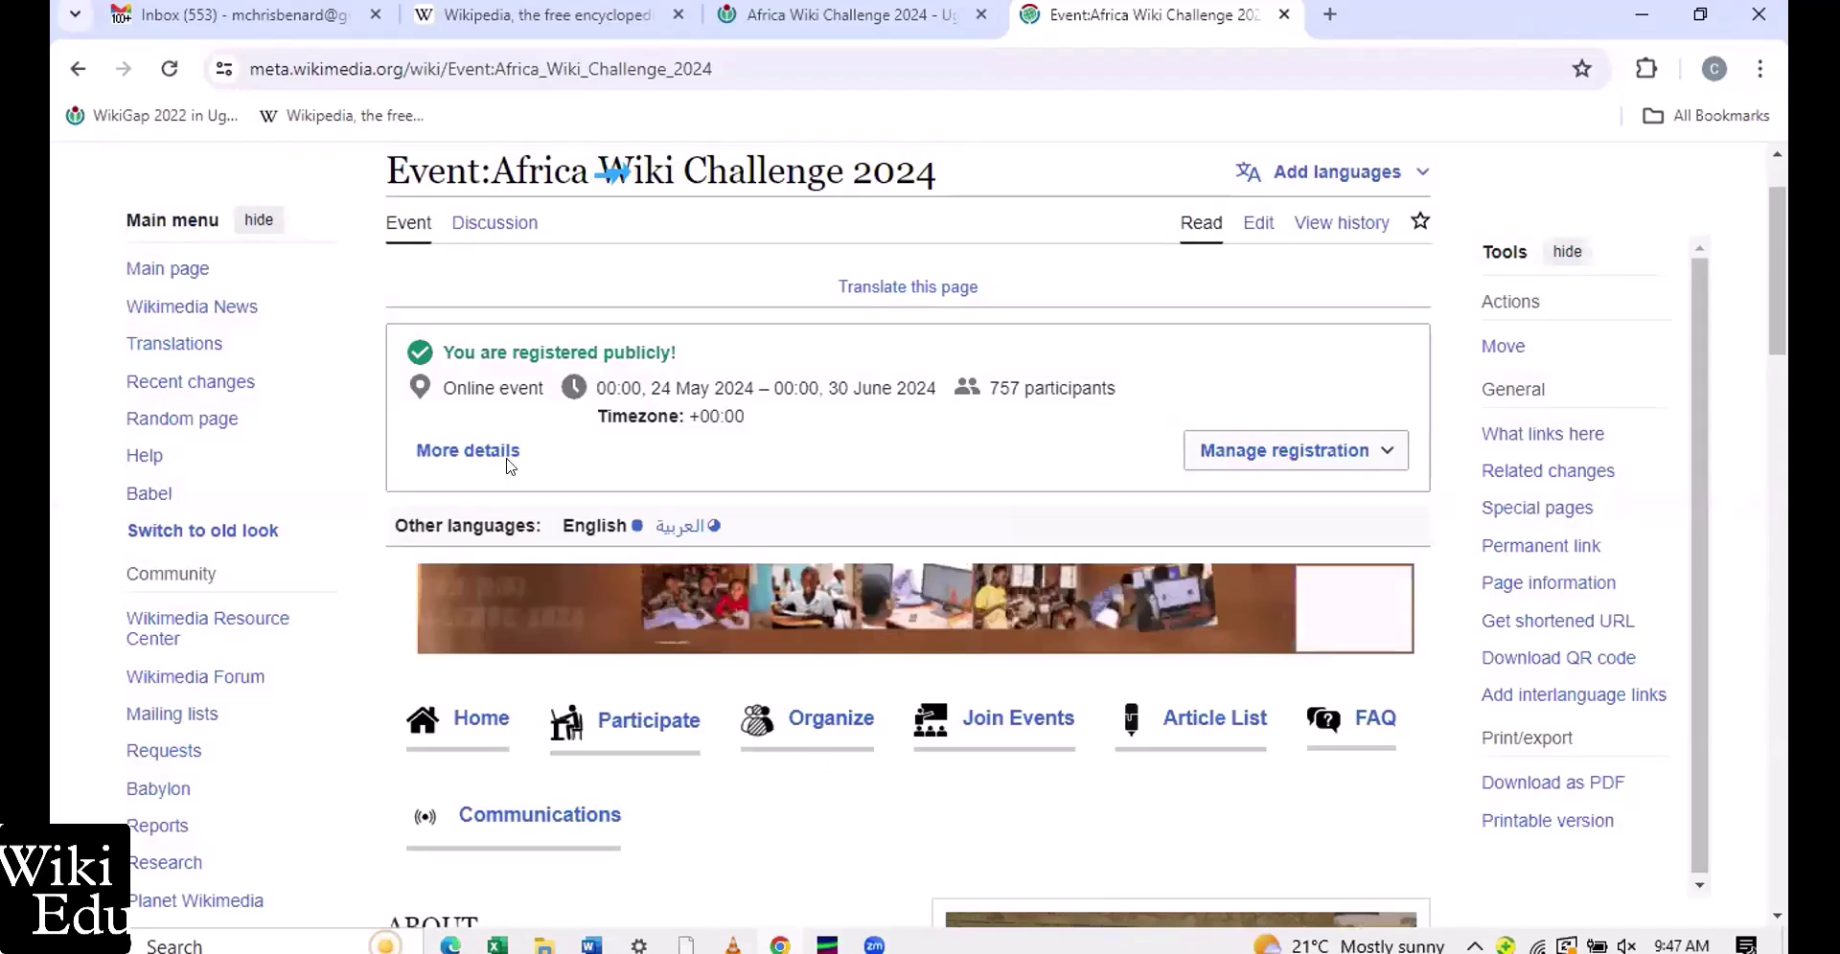
pyautogui.scroll(-3, 562, 452)
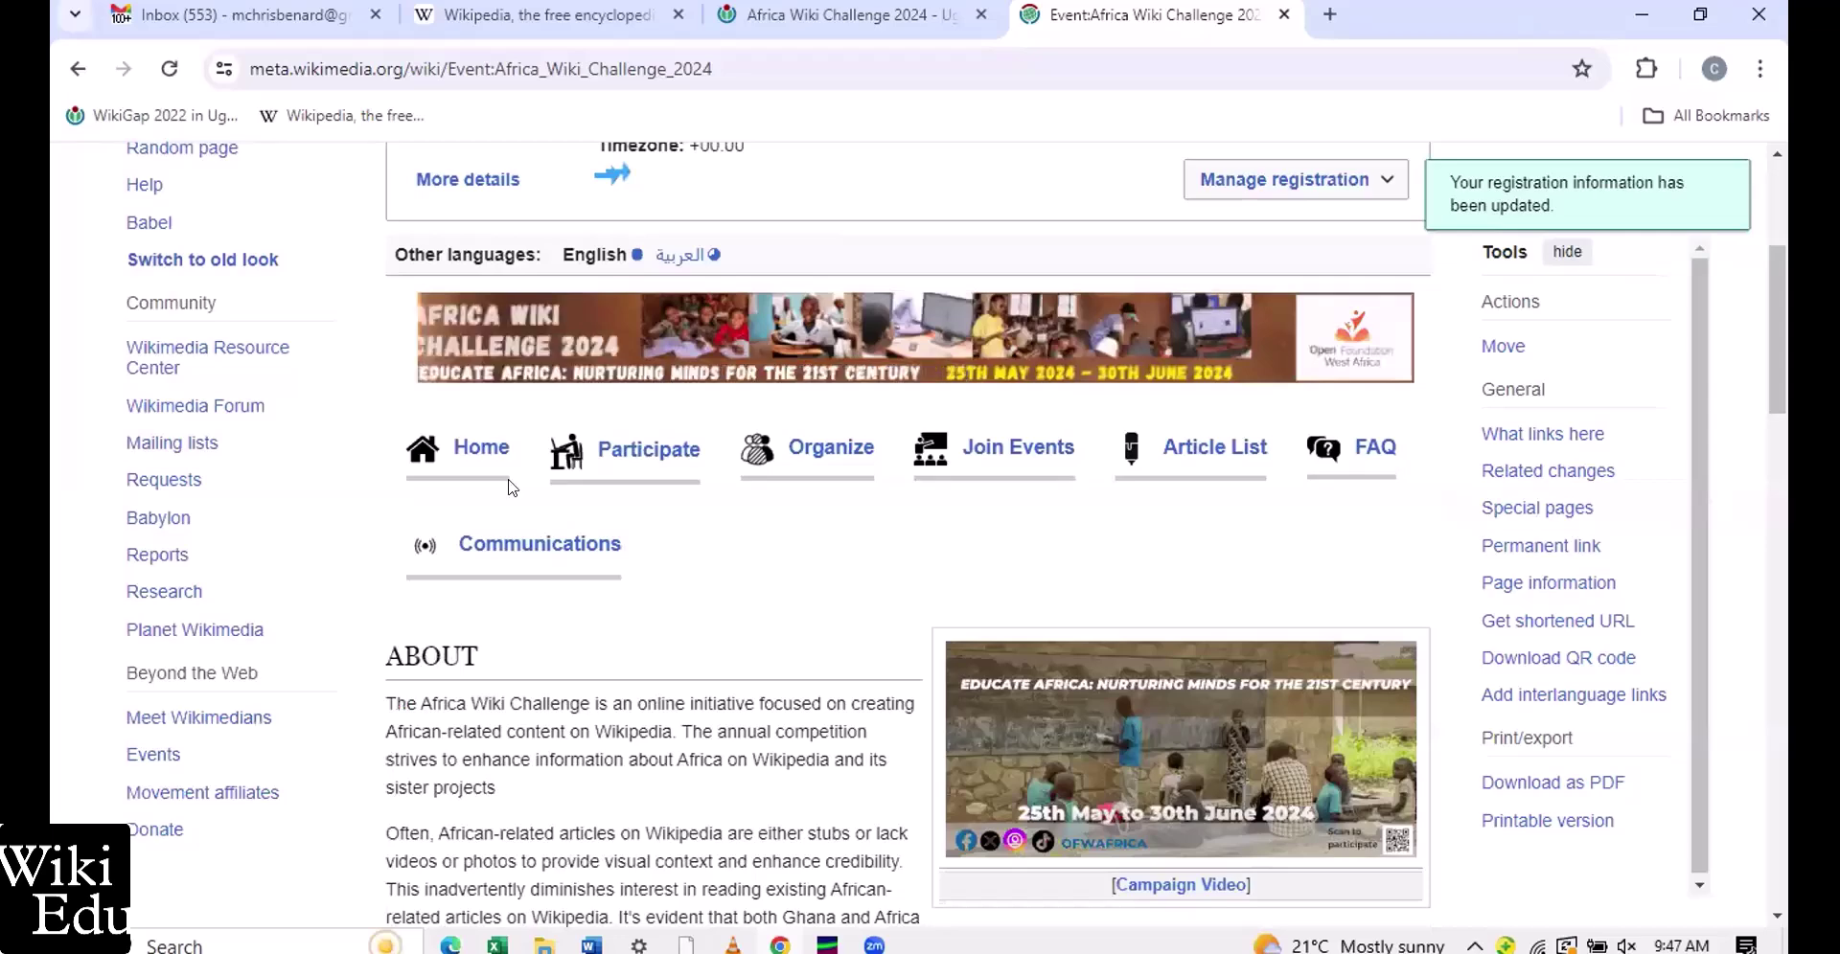
pyautogui.scroll(-1, 508, 488)
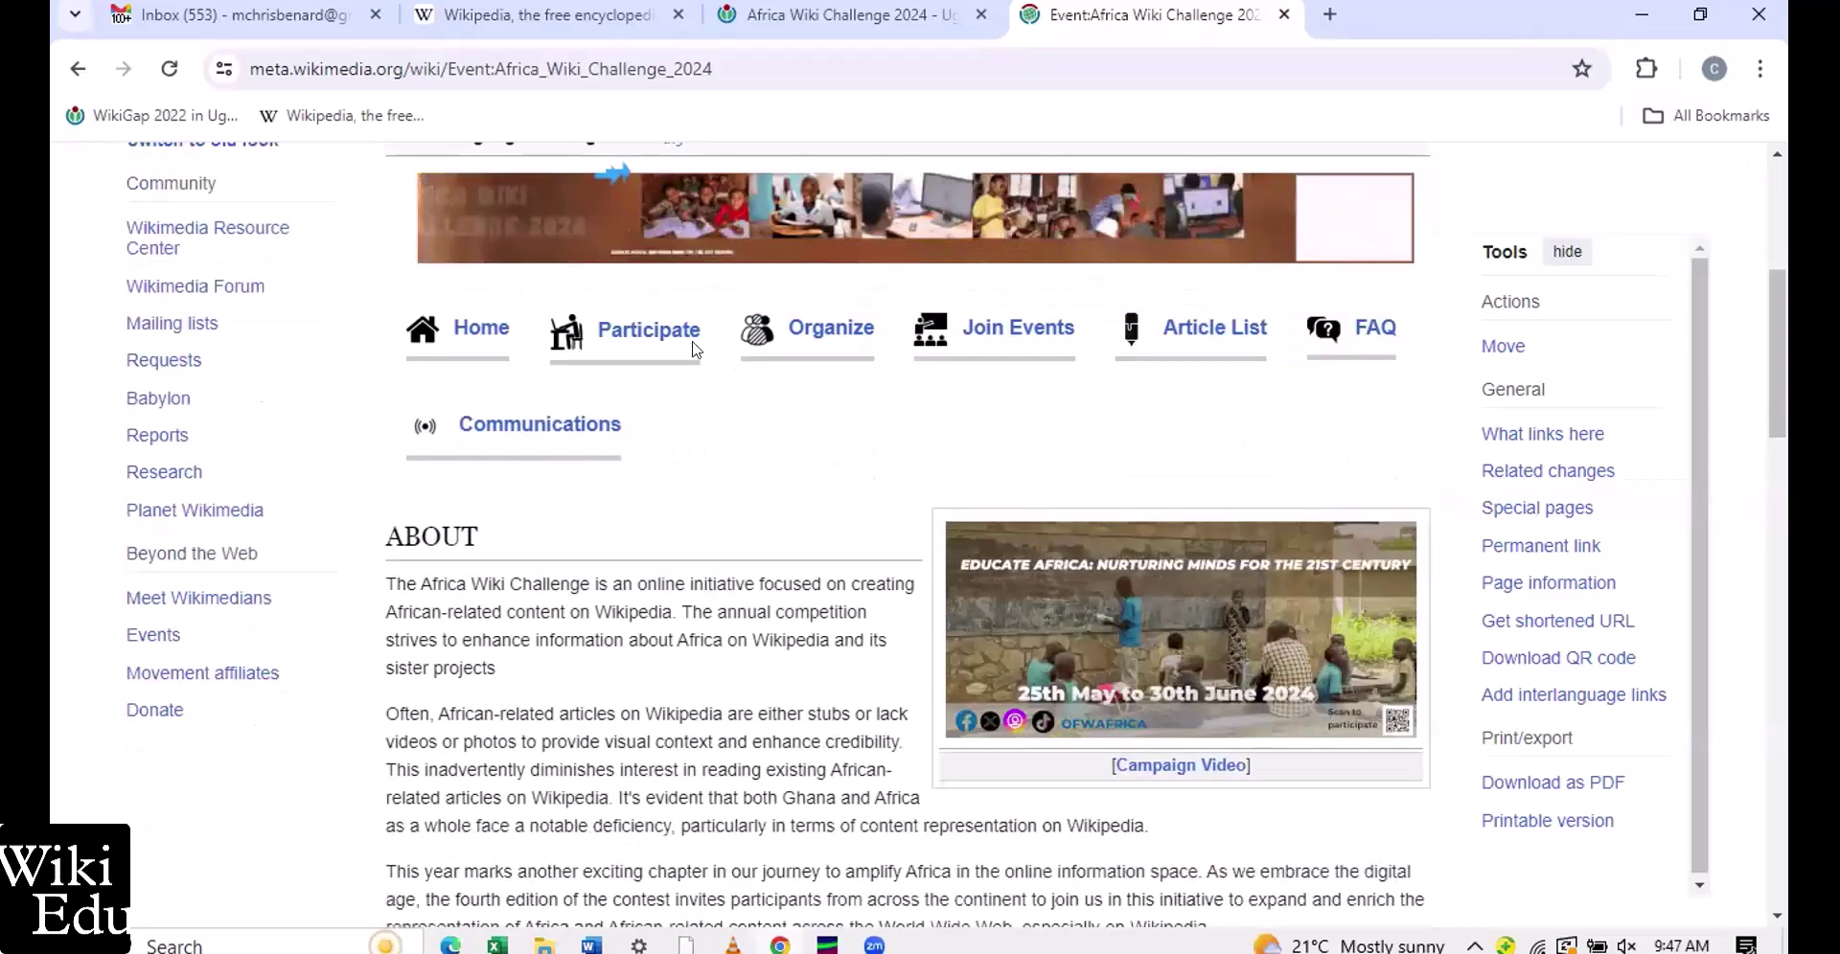
pyautogui.click(1004, 330)
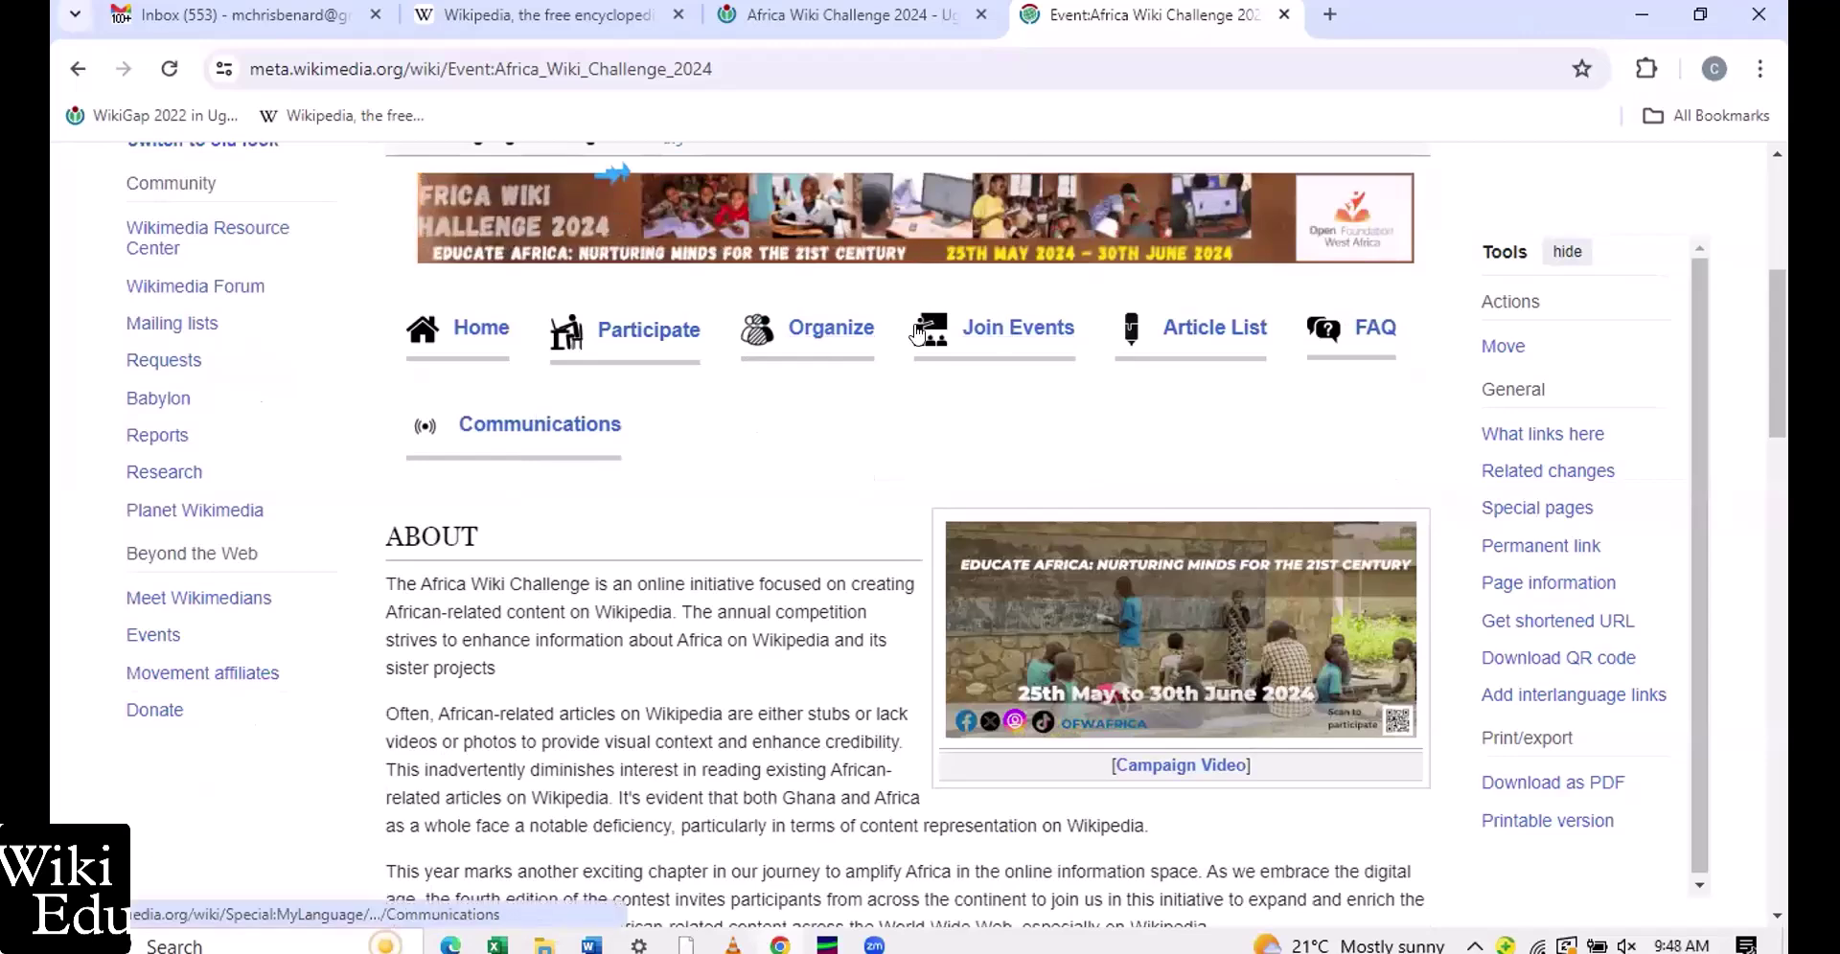
pyautogui.click(977, 327)
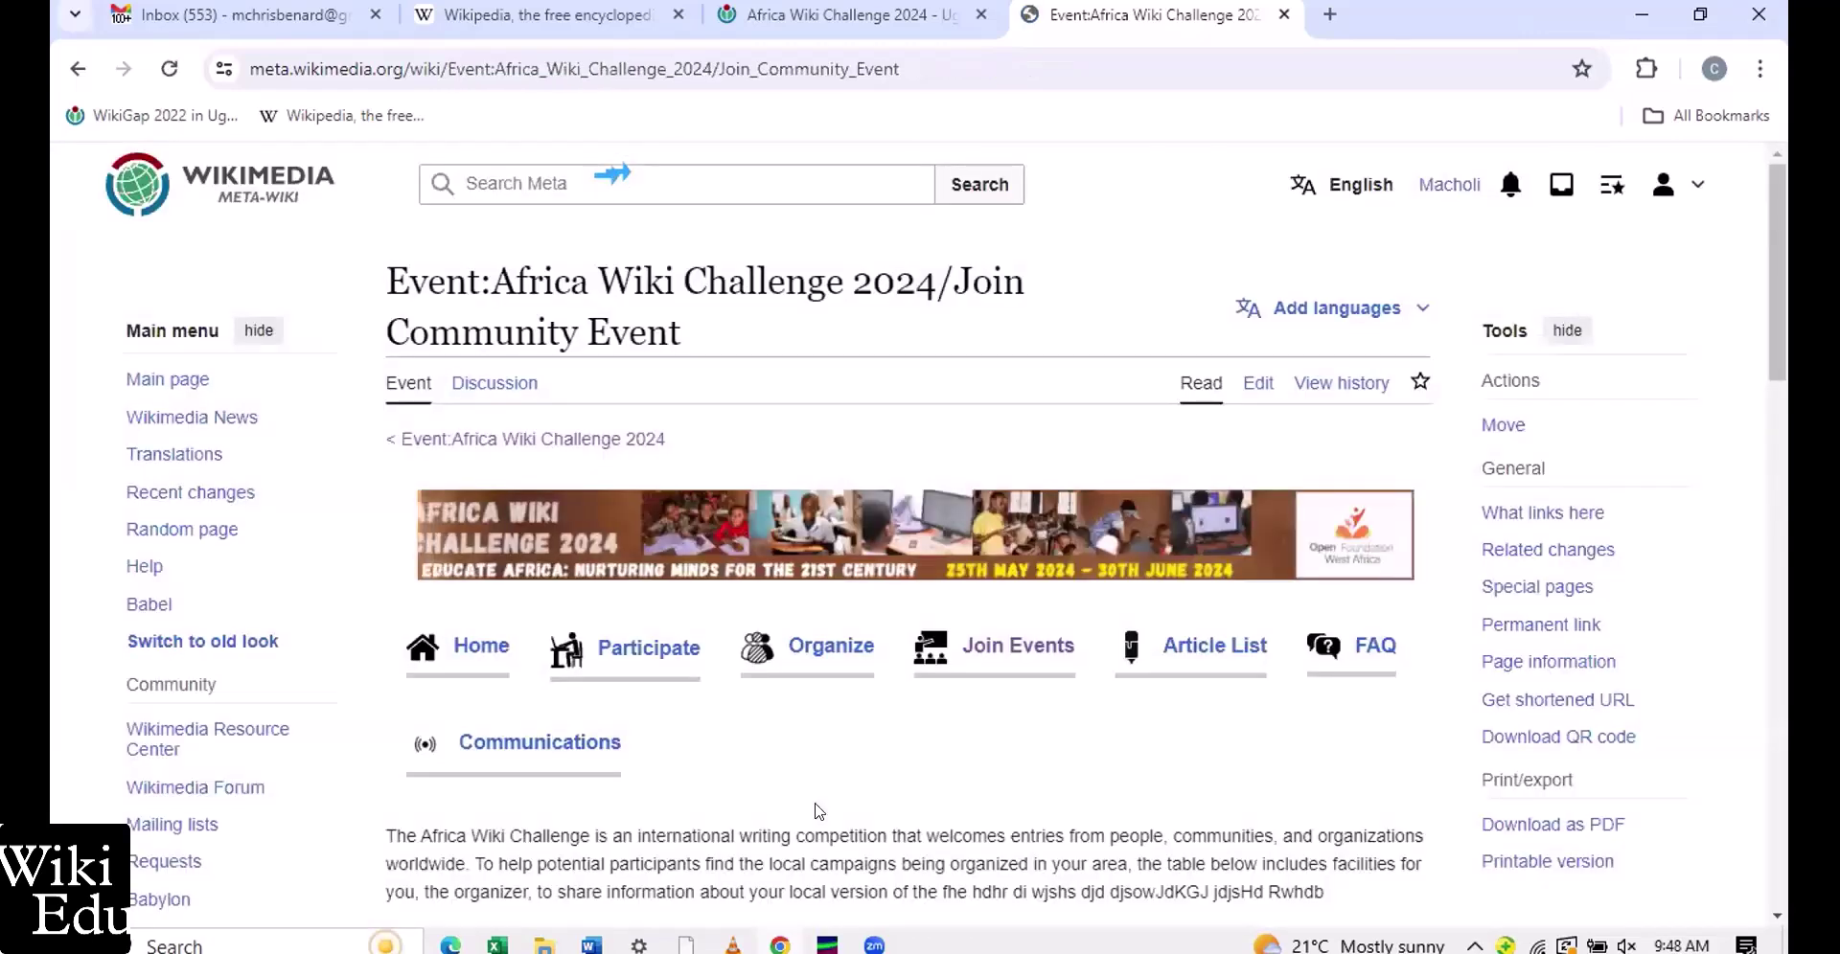
# Find the Wikimedia Community UserGroup Uganda row in the Community Events table and open its tracking dashboard
pyautogui.scroll(-5, 815, 811)
pyautogui.scroll(-2, 818, 811)
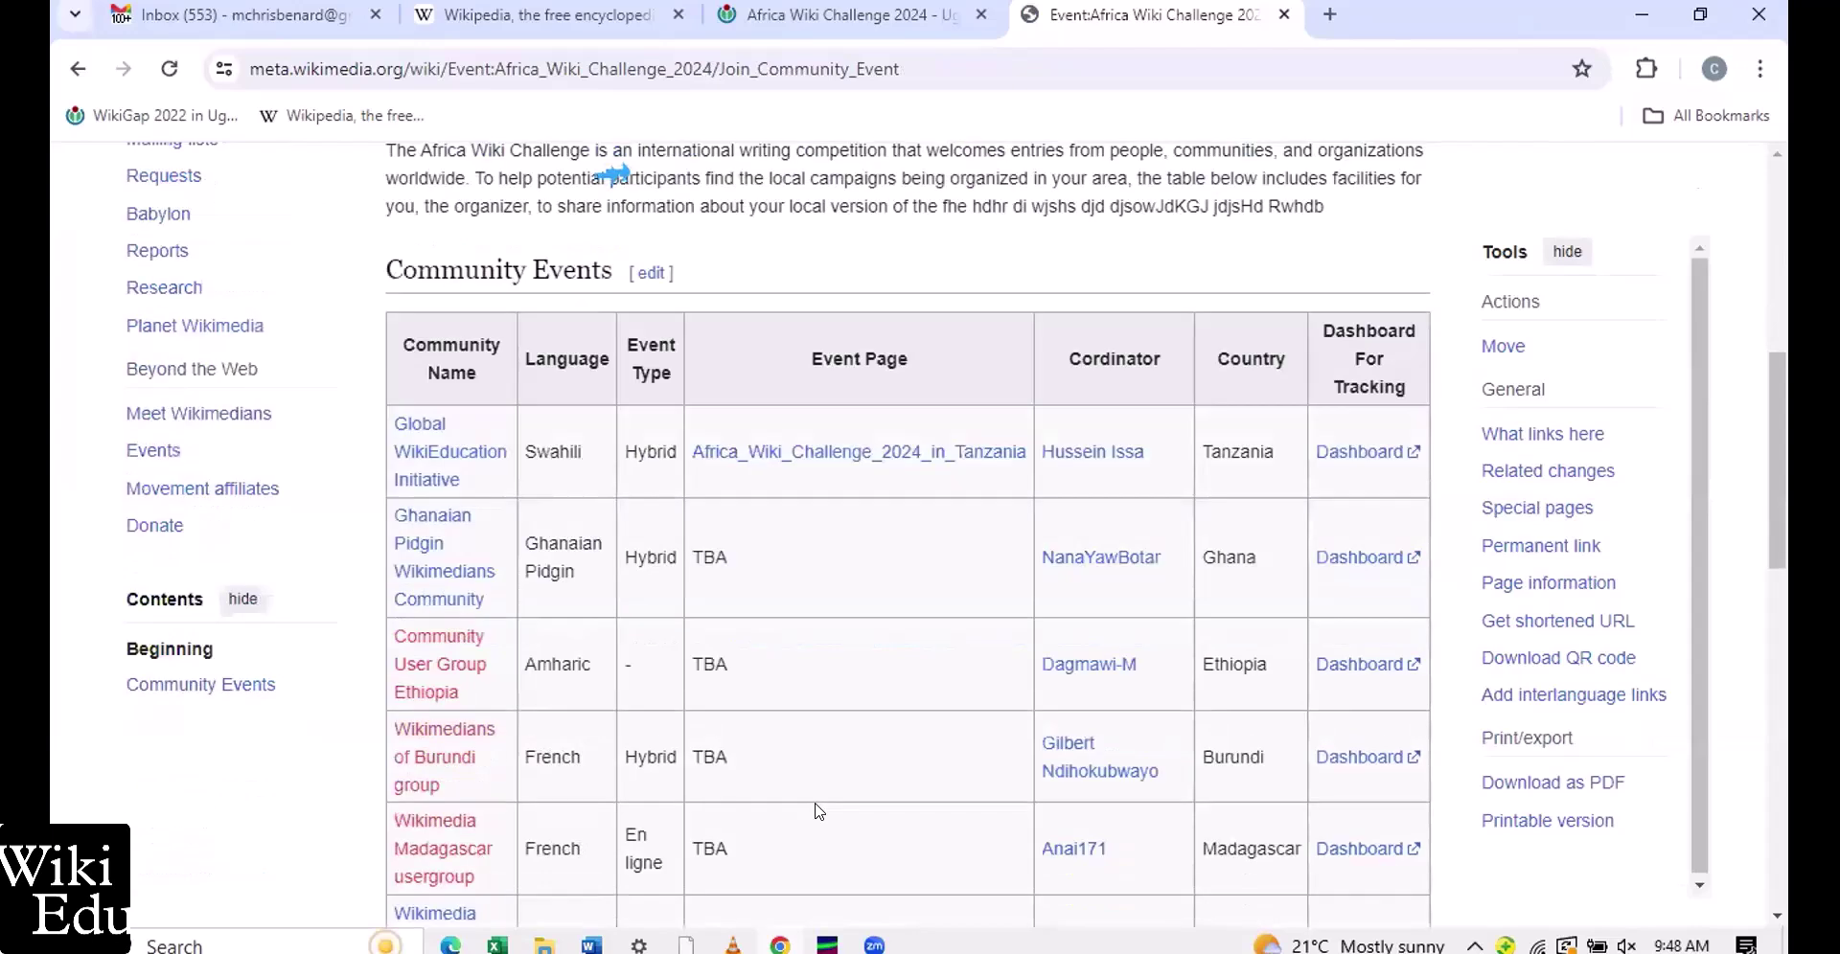
pyautogui.scroll(-1, 818, 810)
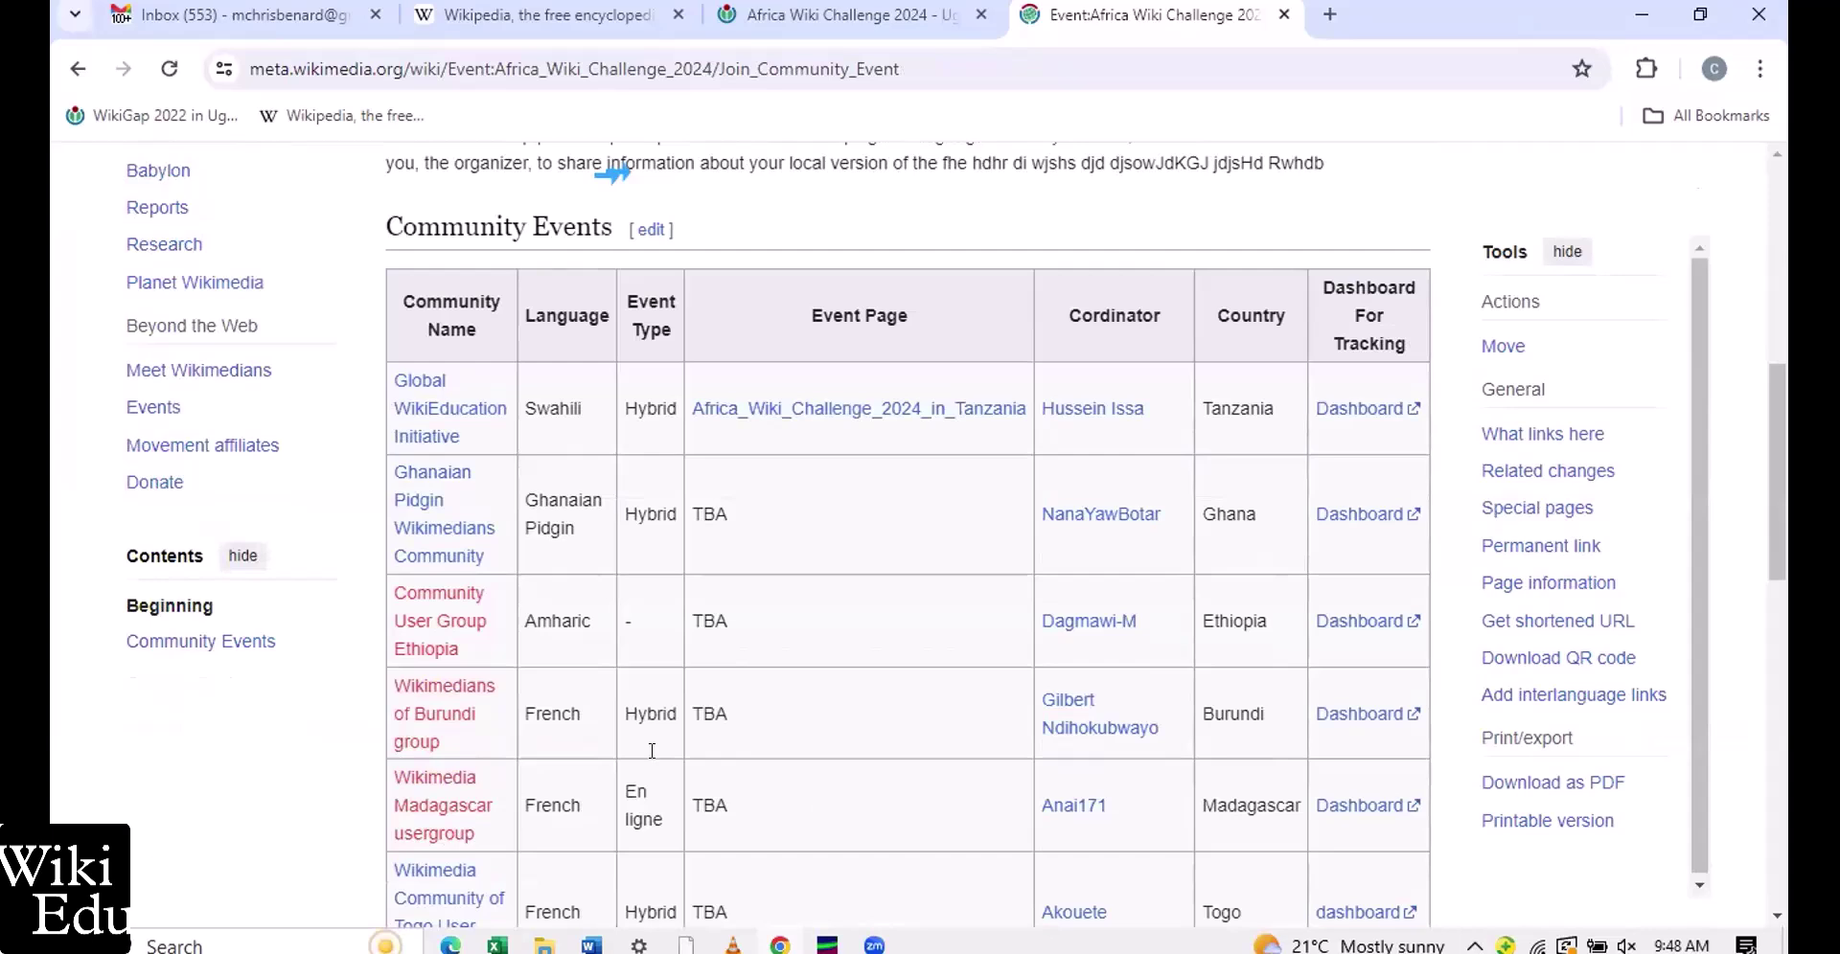
pyautogui.scroll(-1, 442, 613)
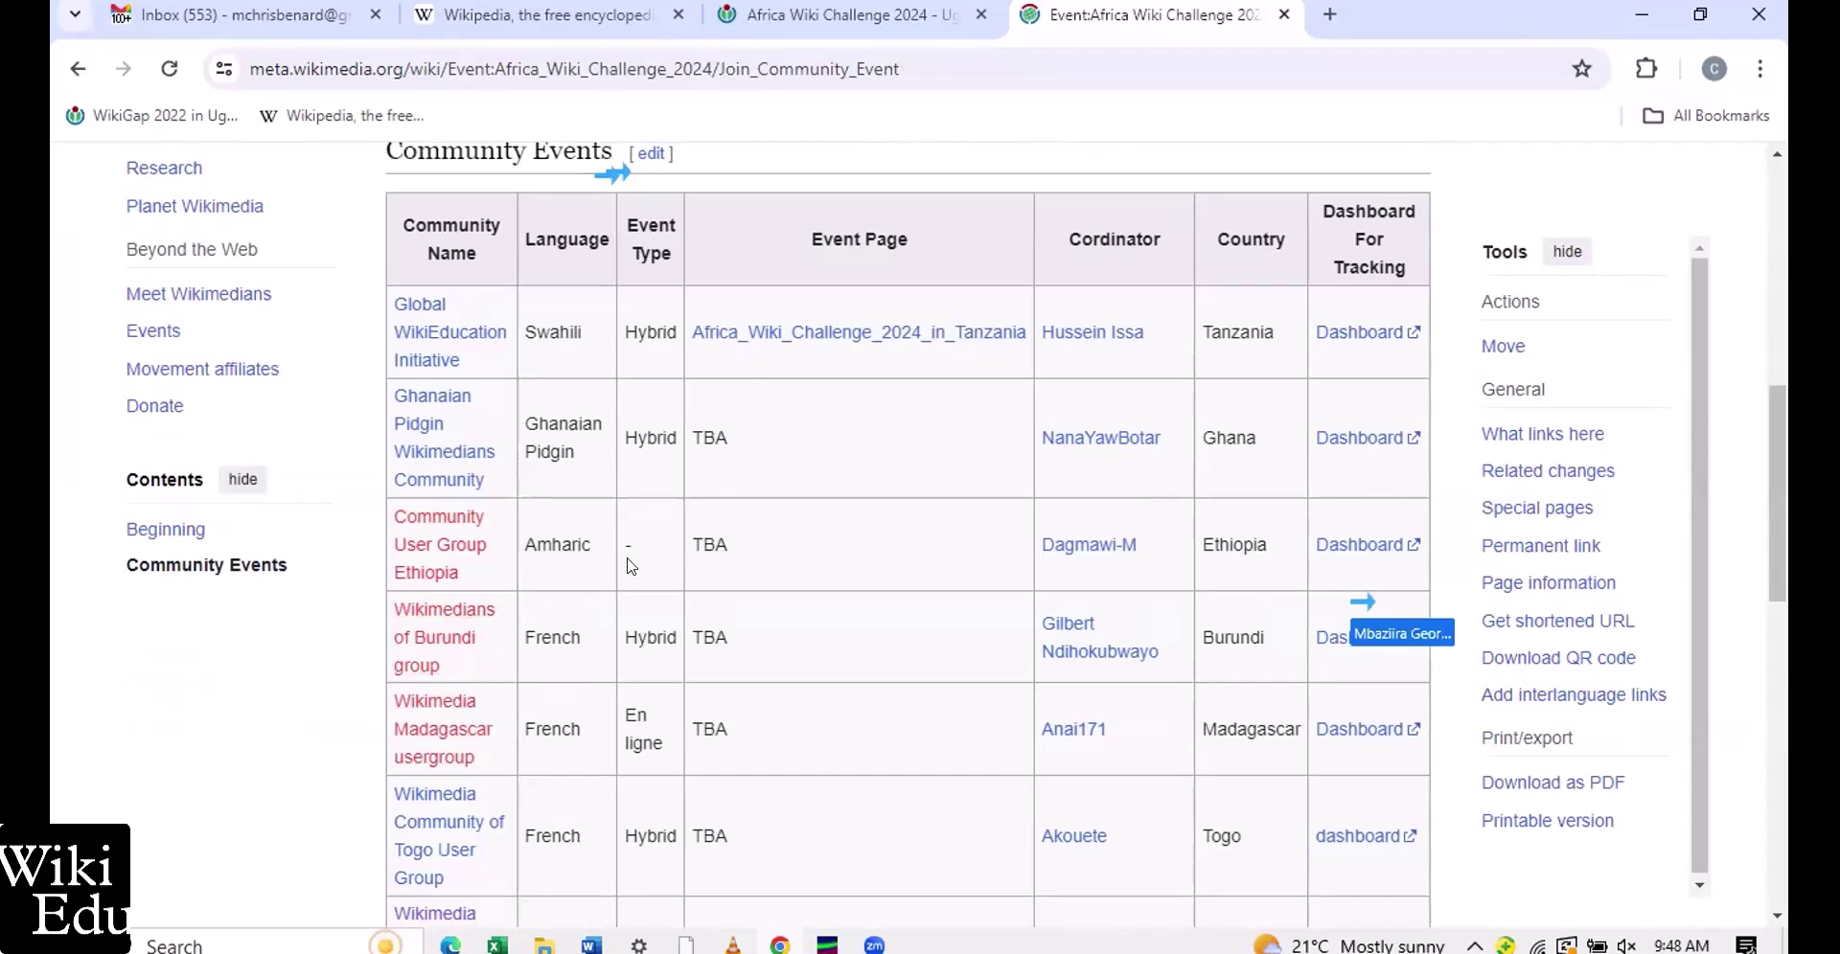
pyautogui.scroll(-5, 442, 558)
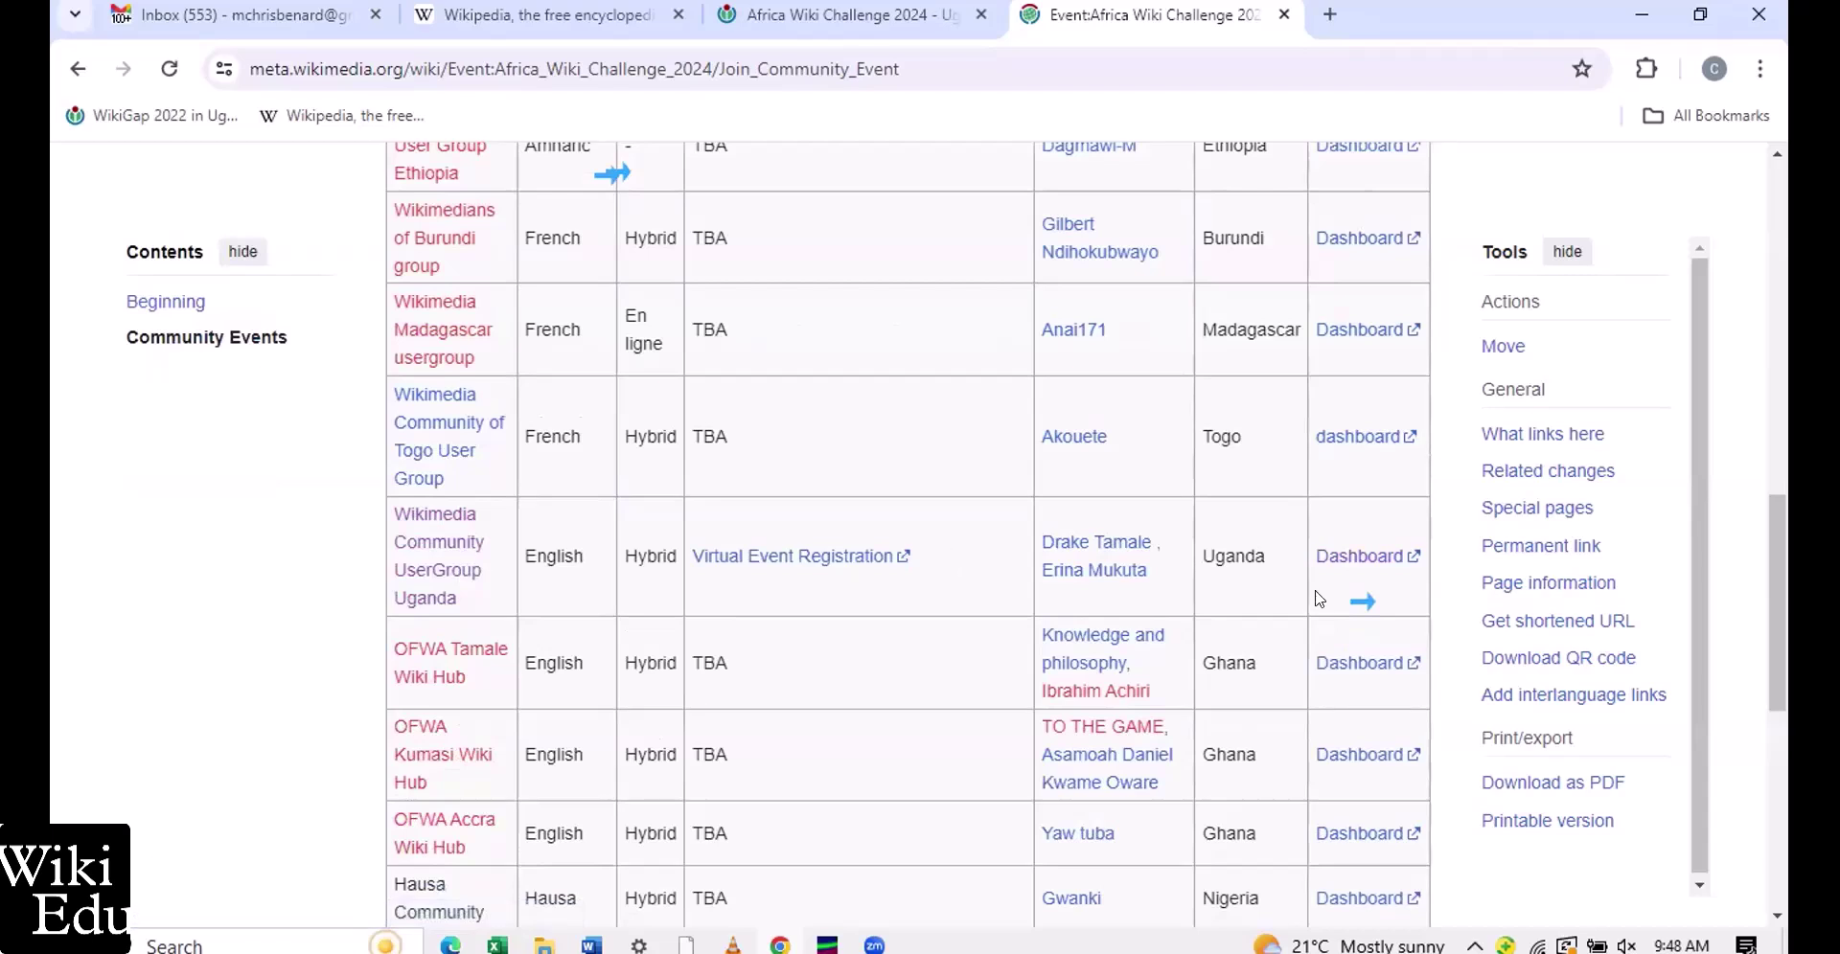
pyautogui.click(1370, 559)
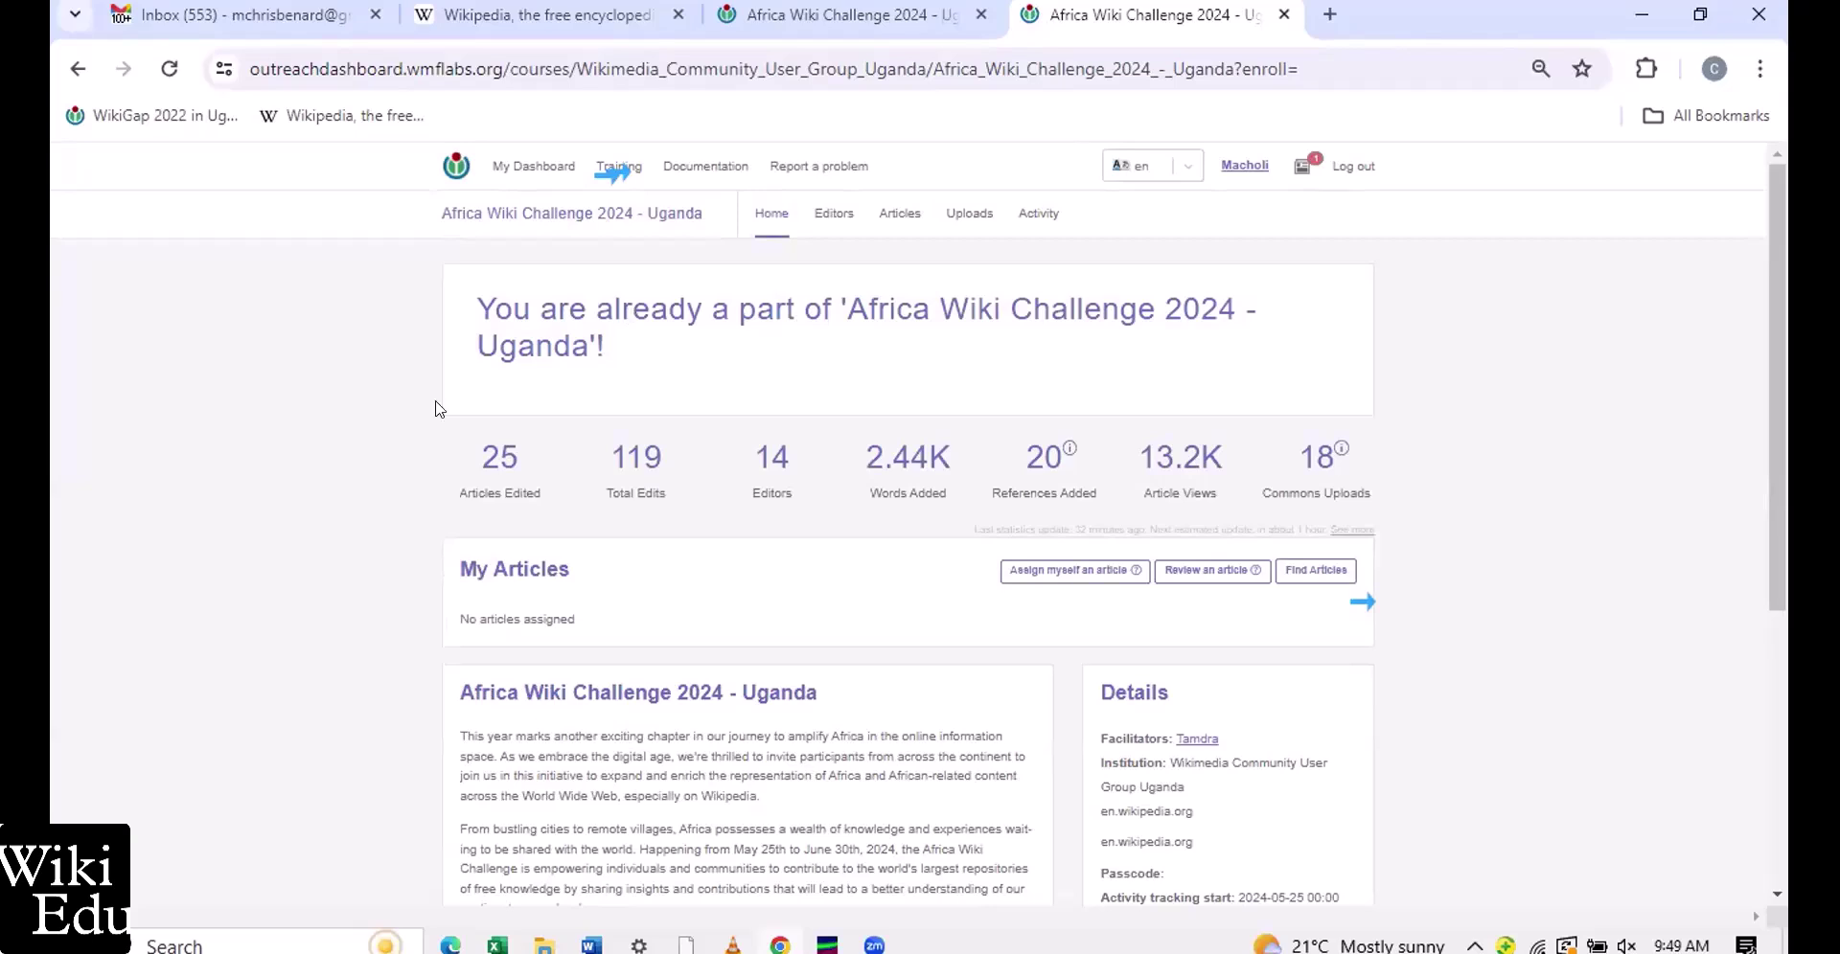
# Look over the Uganda dashboard's statistics, assigned articles, program description, details and available actions
pyautogui.scroll(-1, 439, 409)
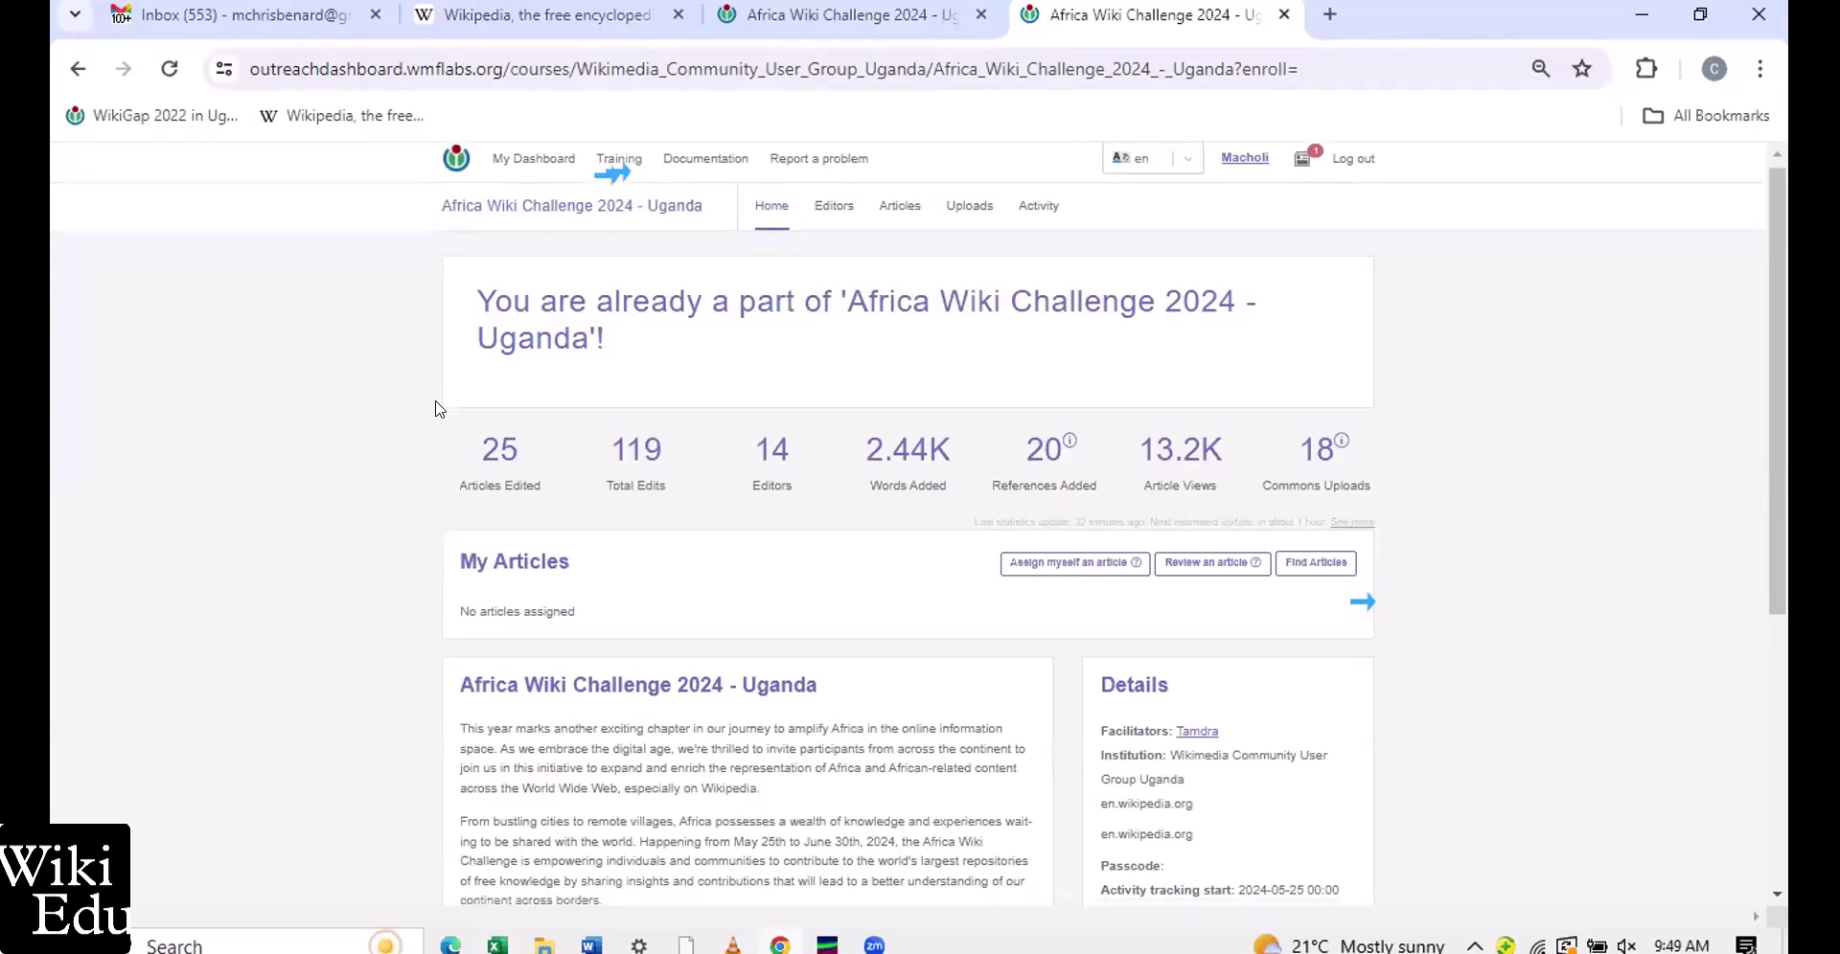
pyautogui.scroll(-4, 438, 409)
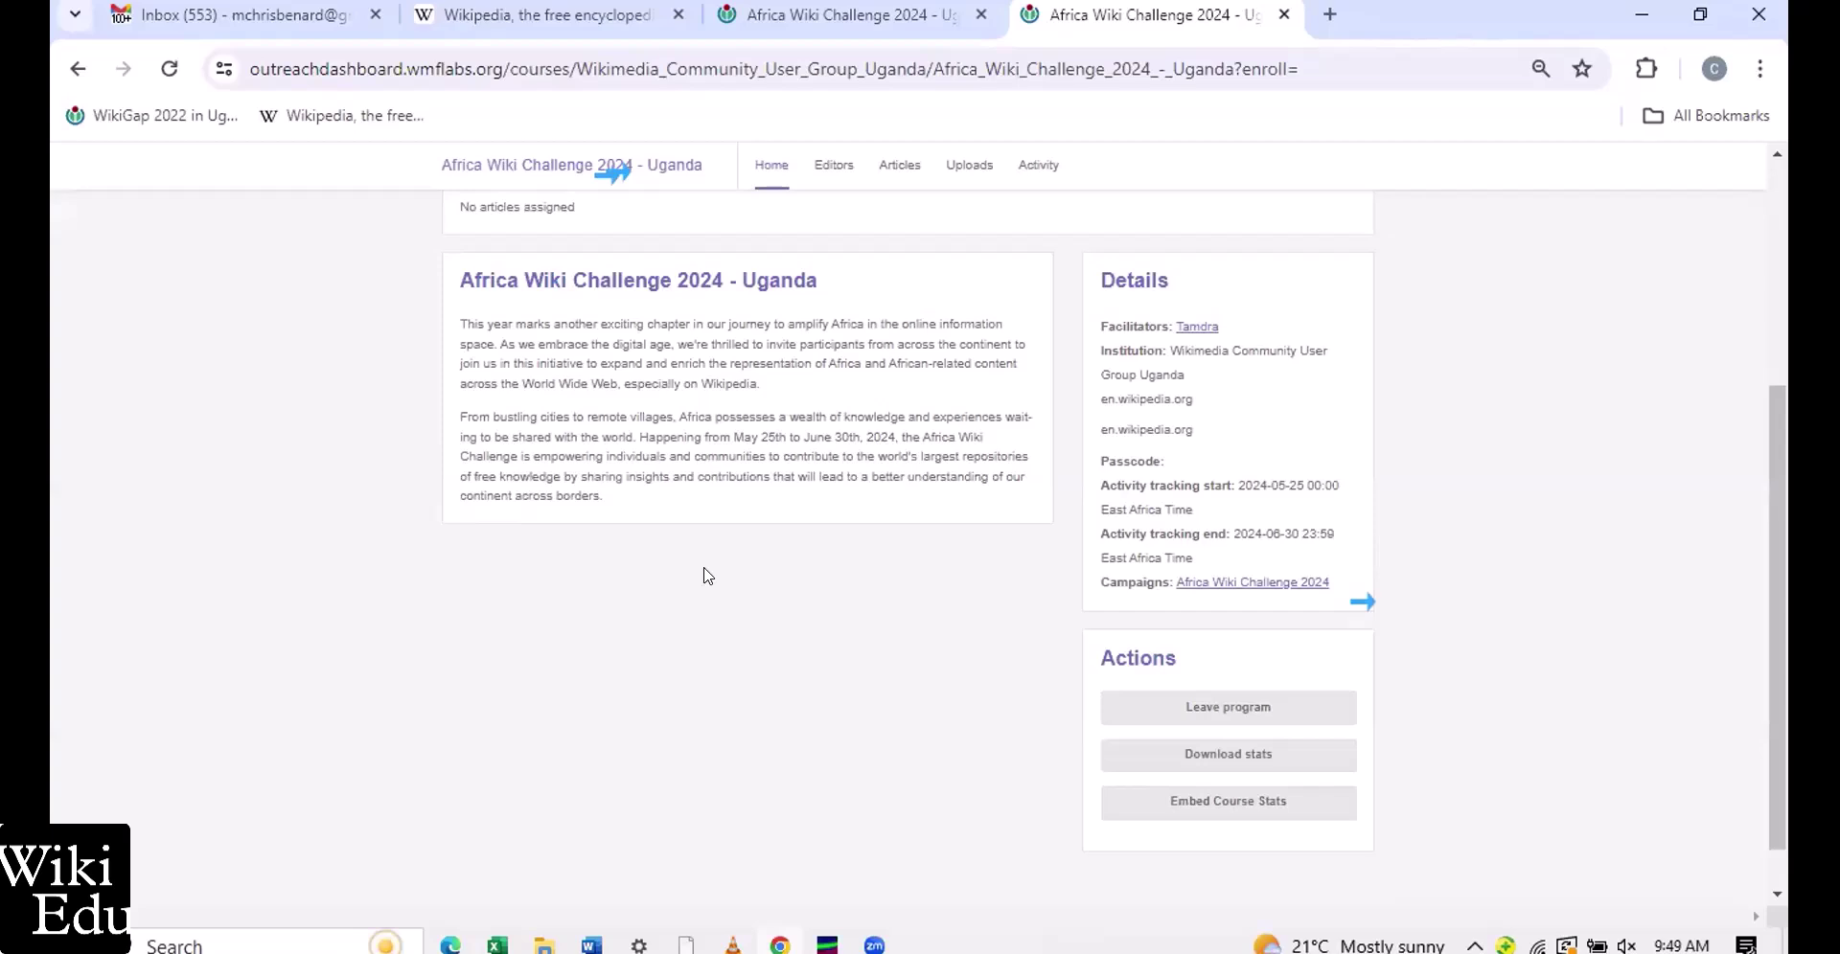
pyautogui.scroll(2, 707, 575)
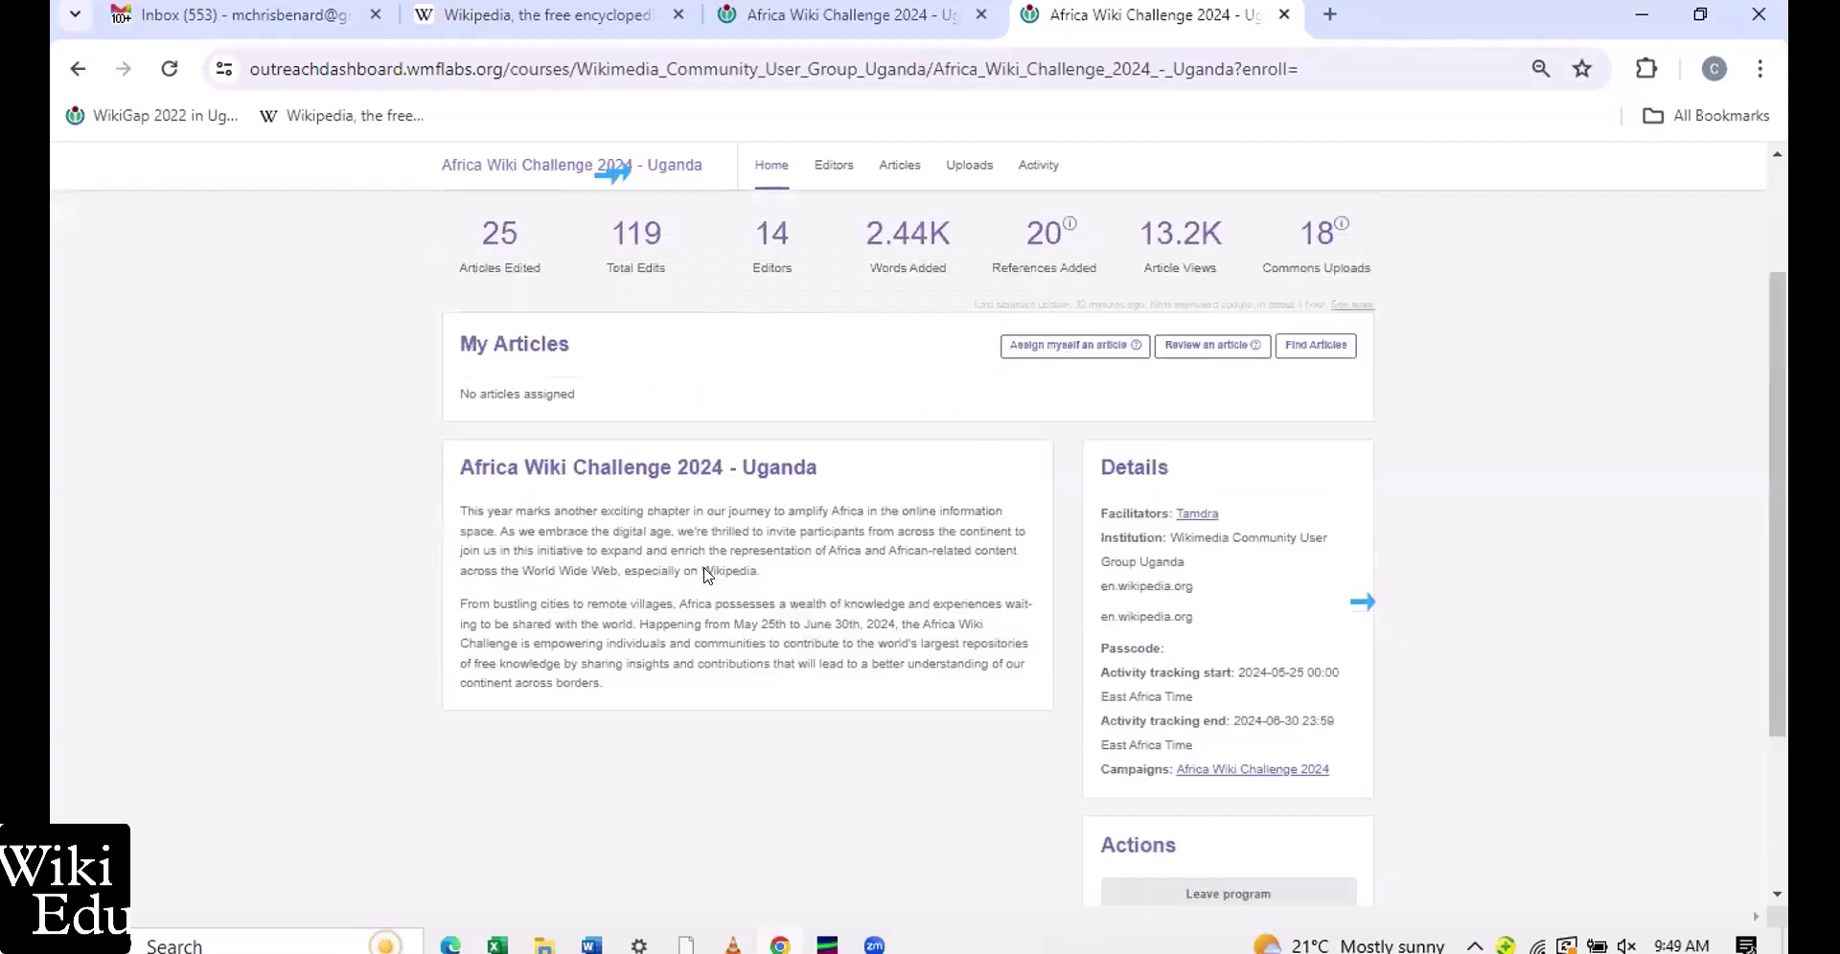
pyautogui.scroll(-2, 706, 575)
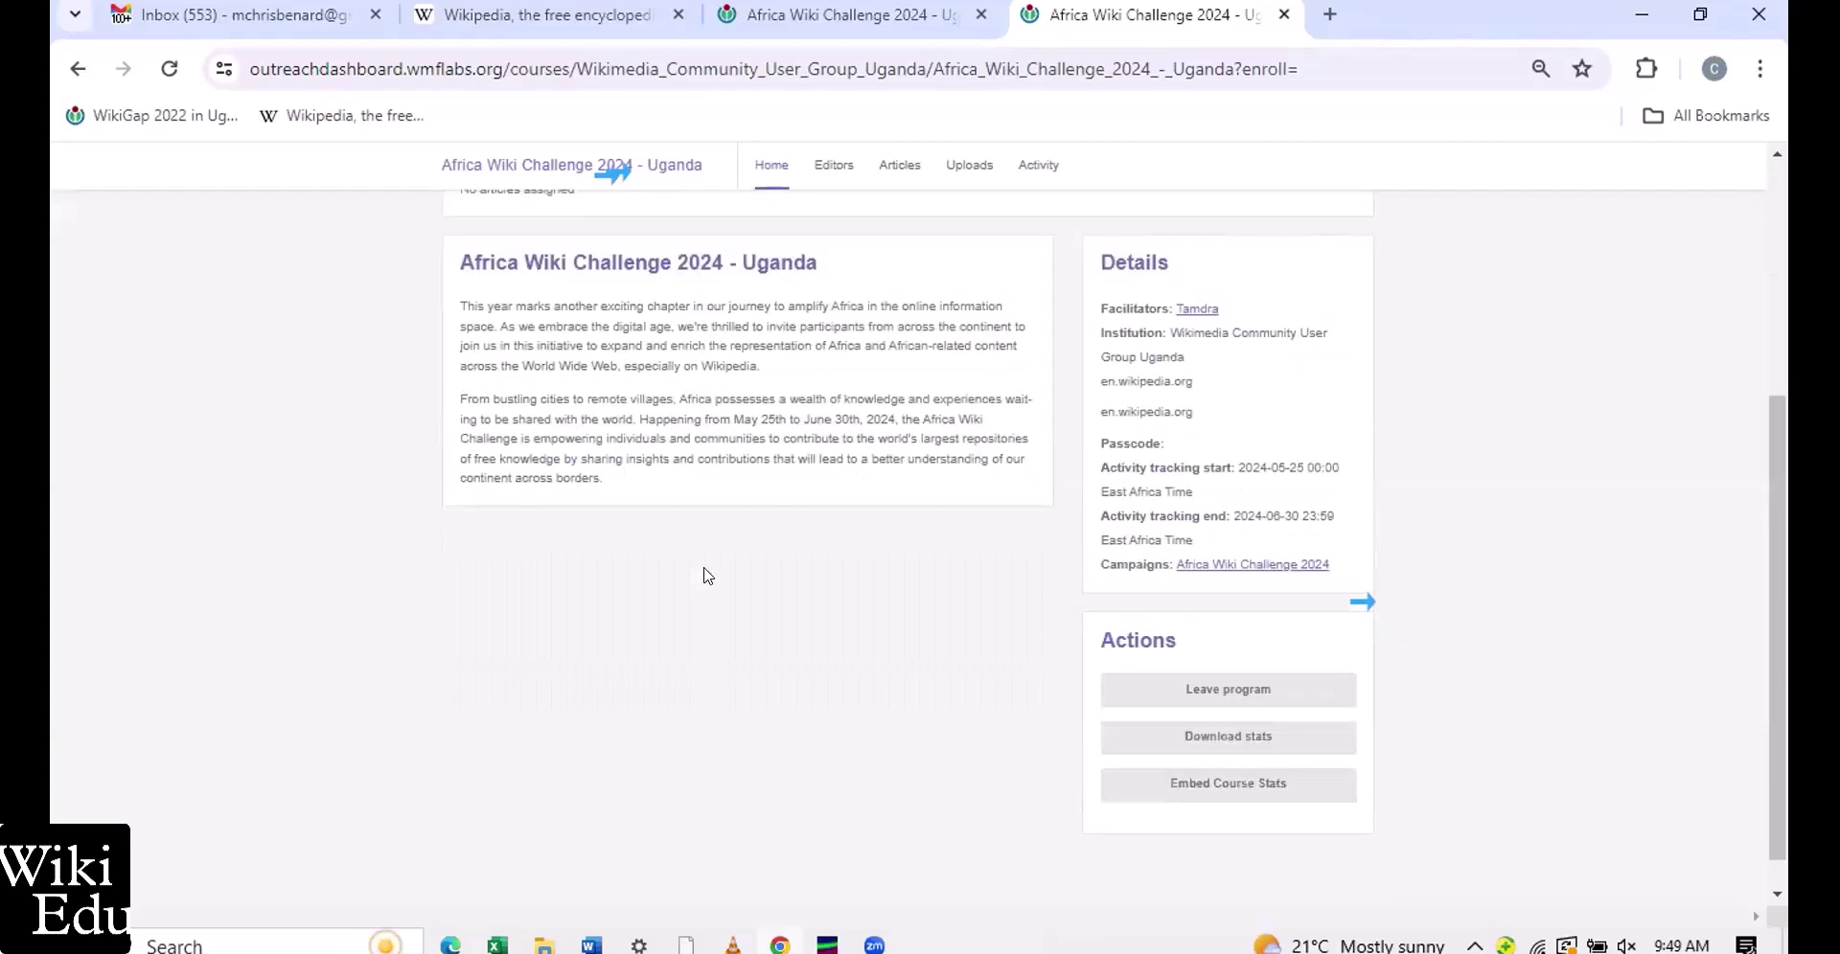
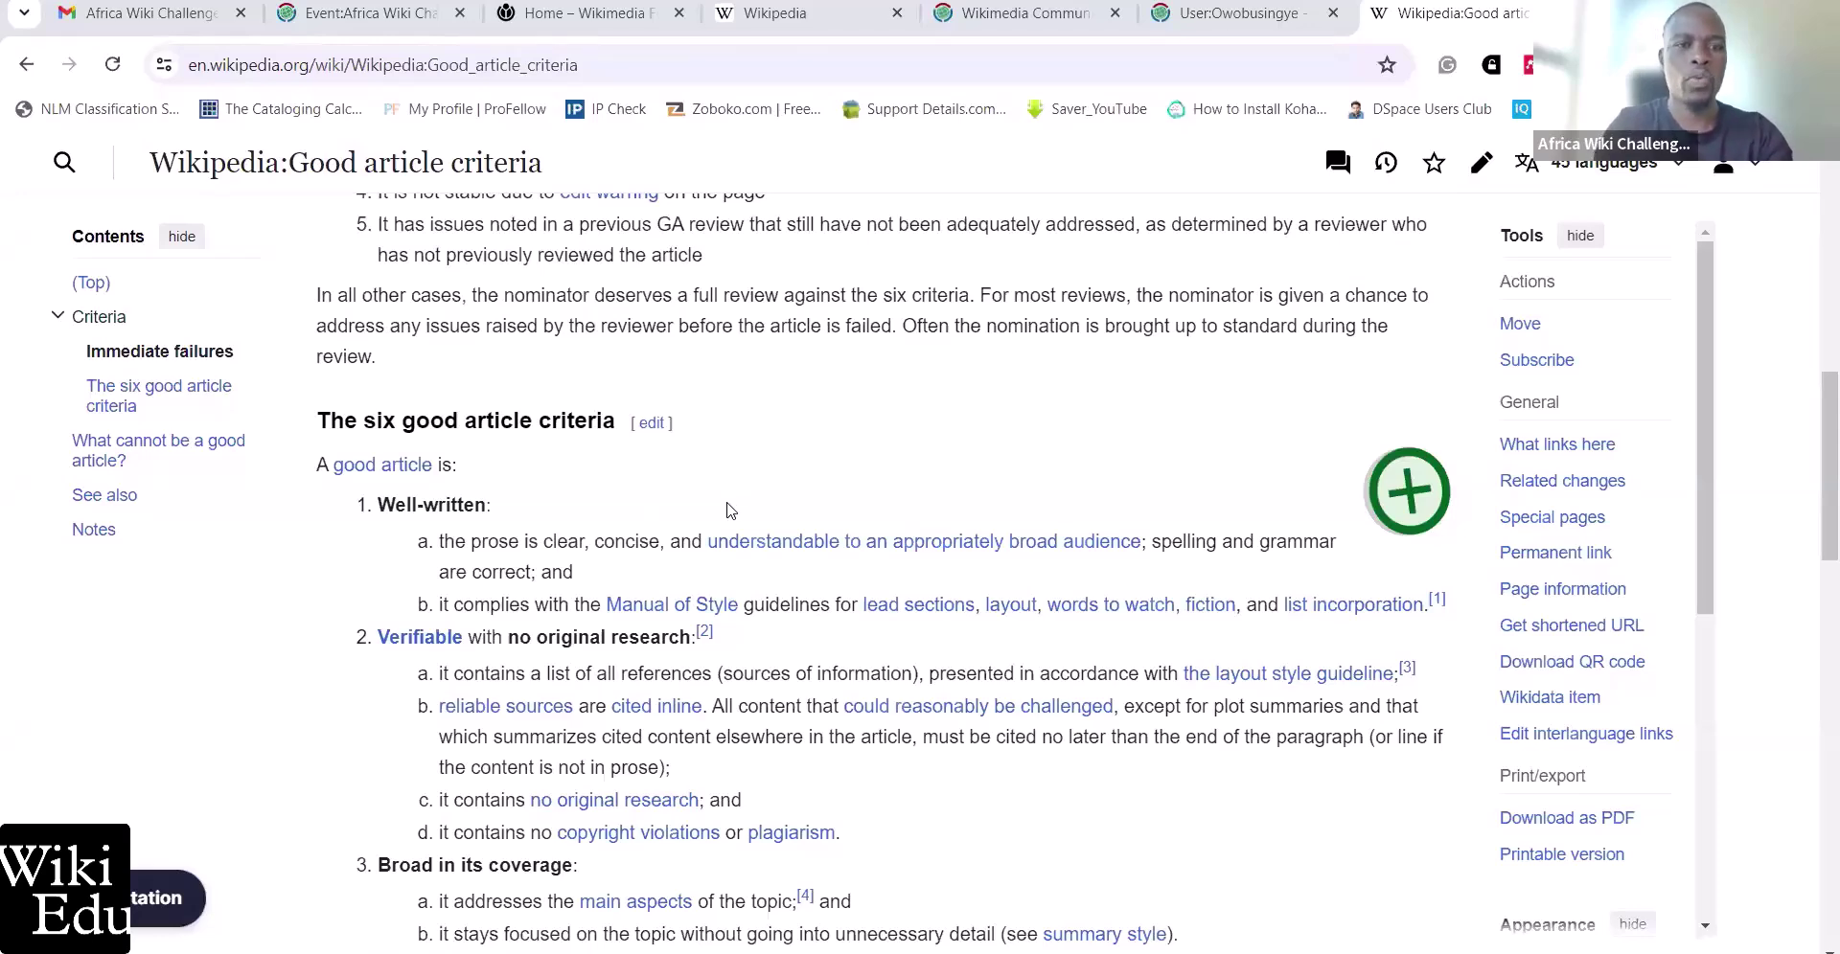
# Read the six good article criteria and the section on what cannot be a good article on Wikipedia's Good article criteria page
pyautogui.scroll(-2, 726, 510)
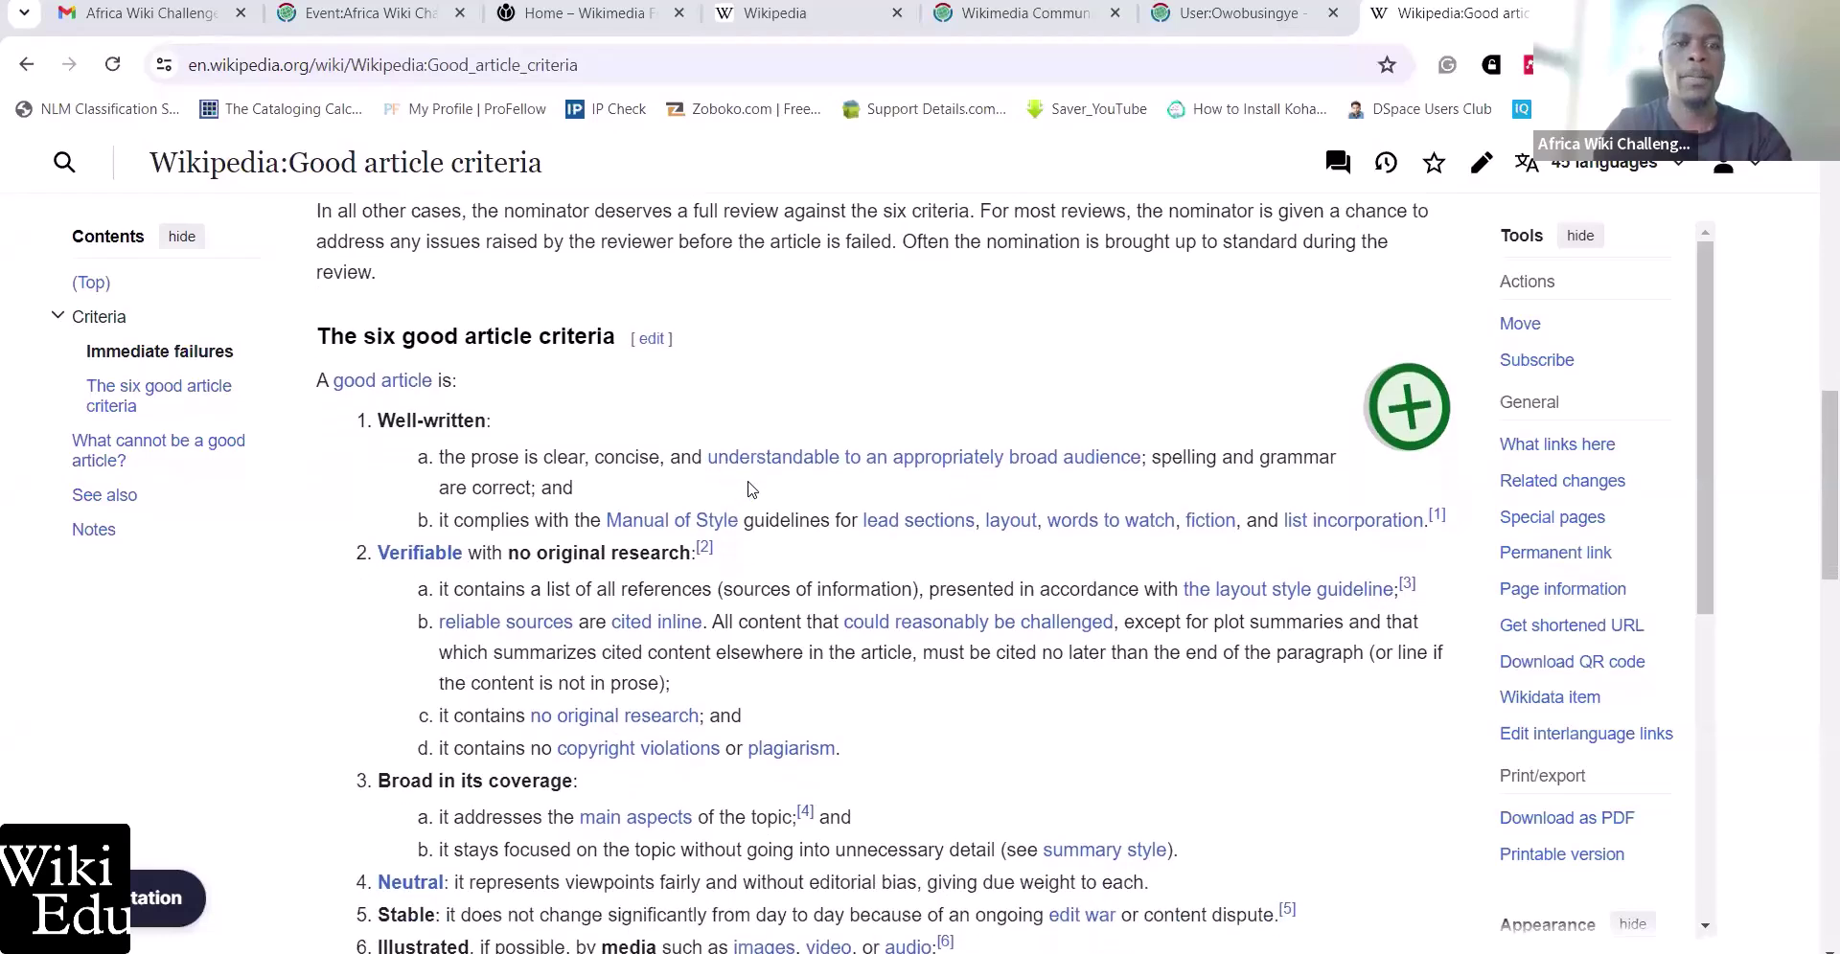
pyautogui.scroll(-1, 749, 490)
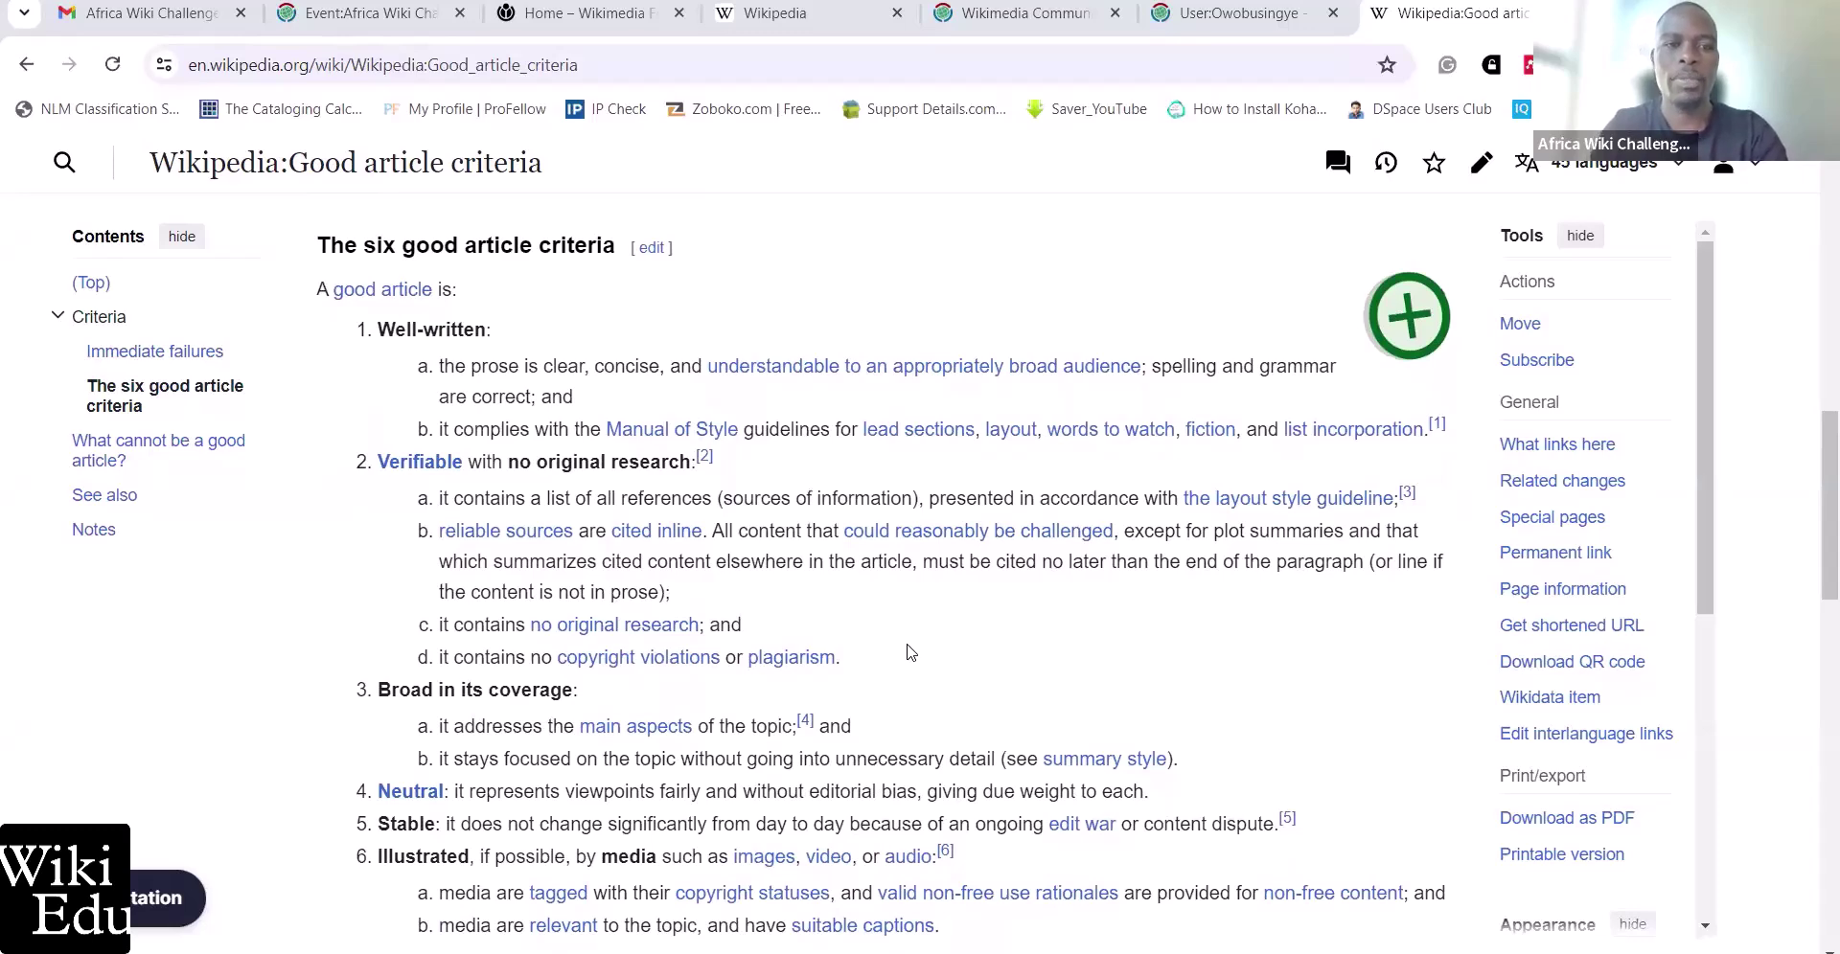
pyautogui.scroll(-1, 910, 653)
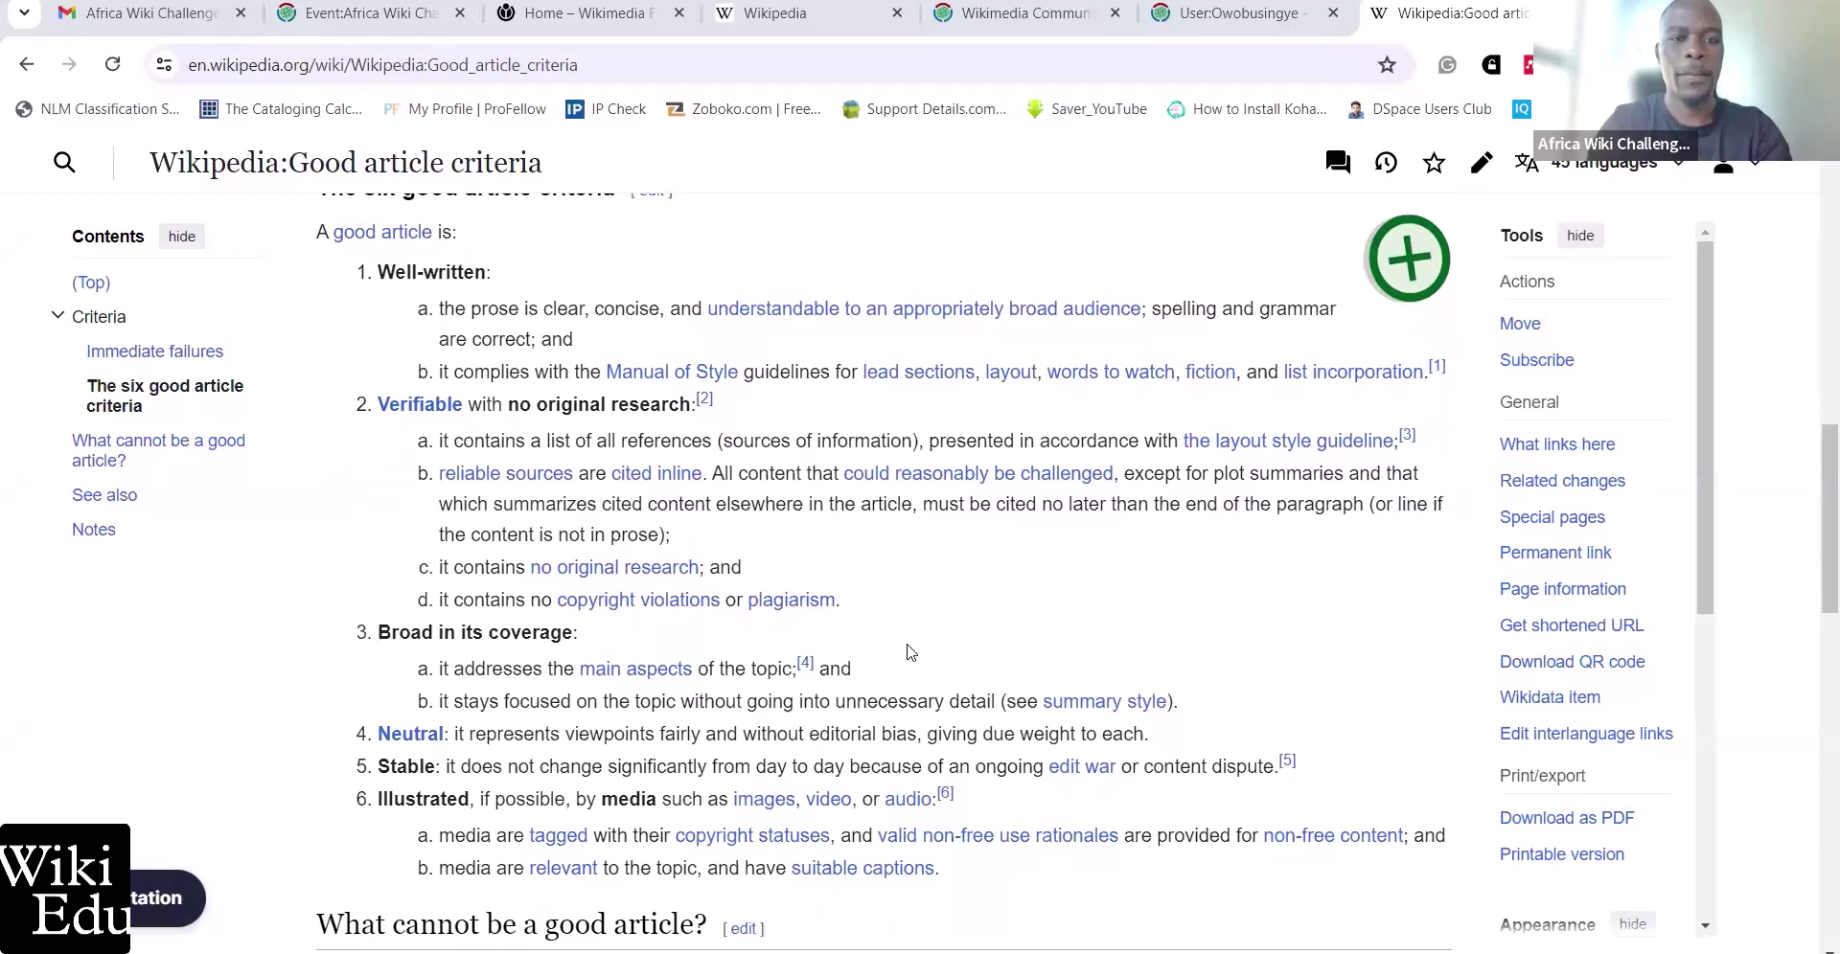
pyautogui.scroll(-1, 910, 653)
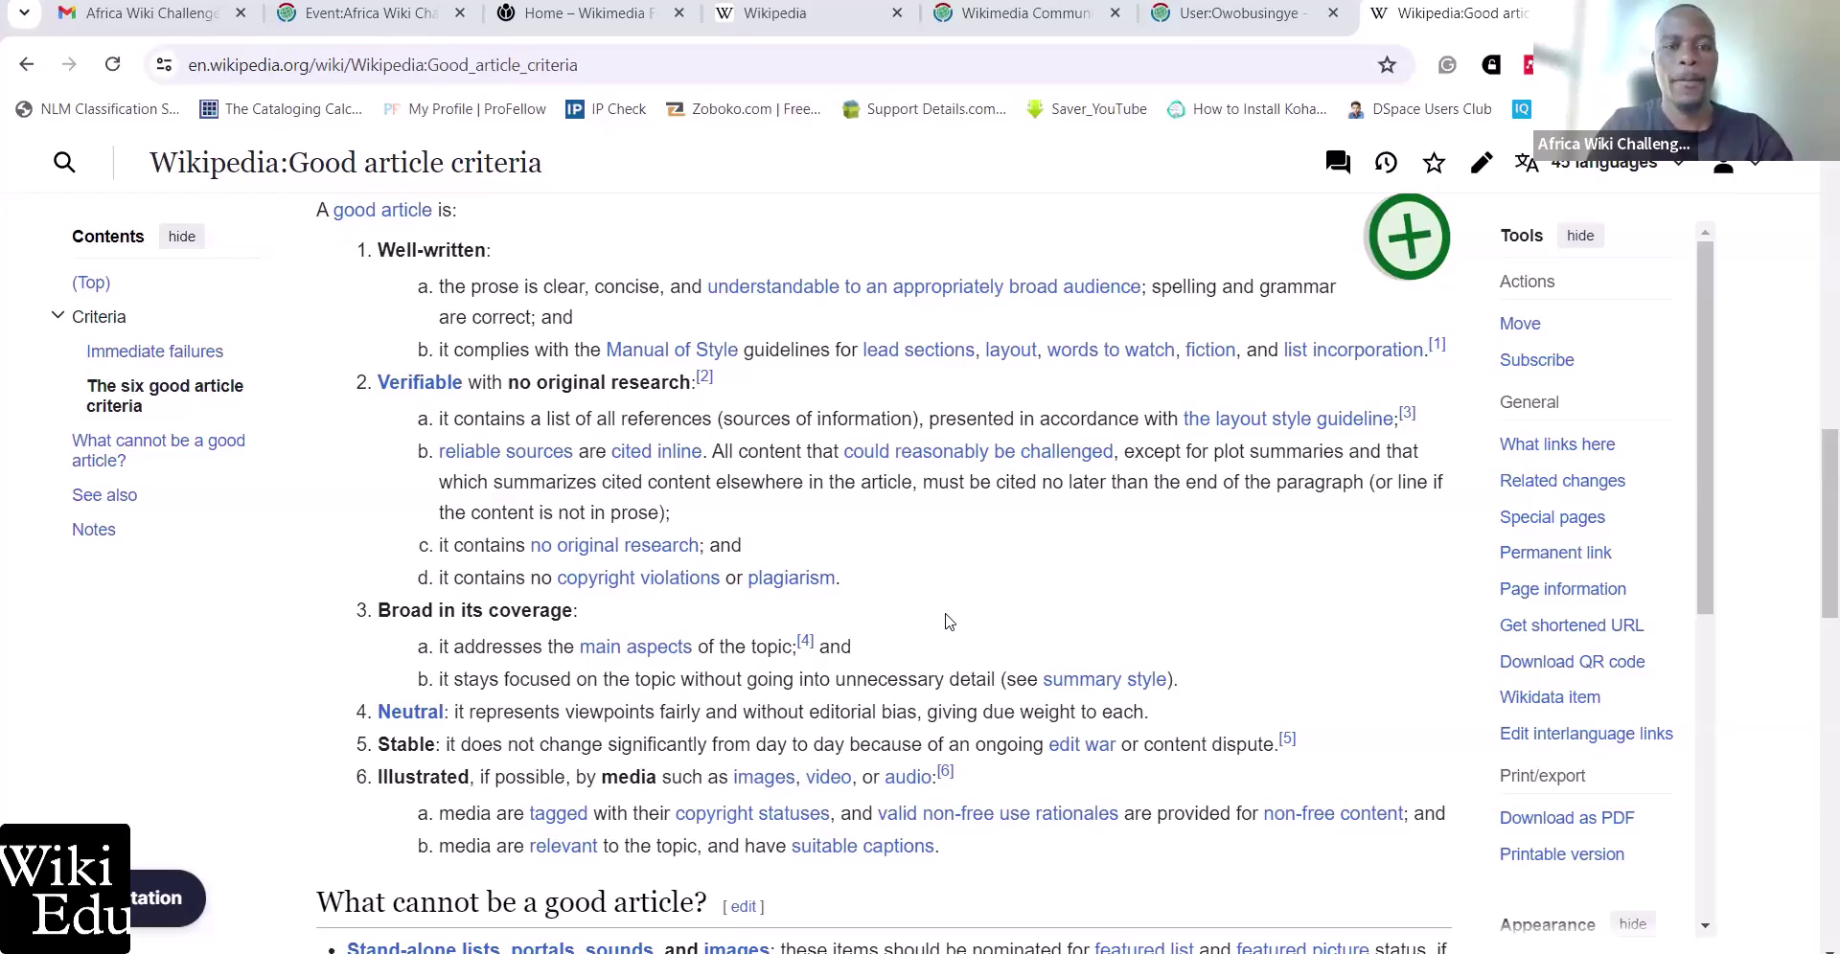
pyautogui.scroll(-2, 948, 622)
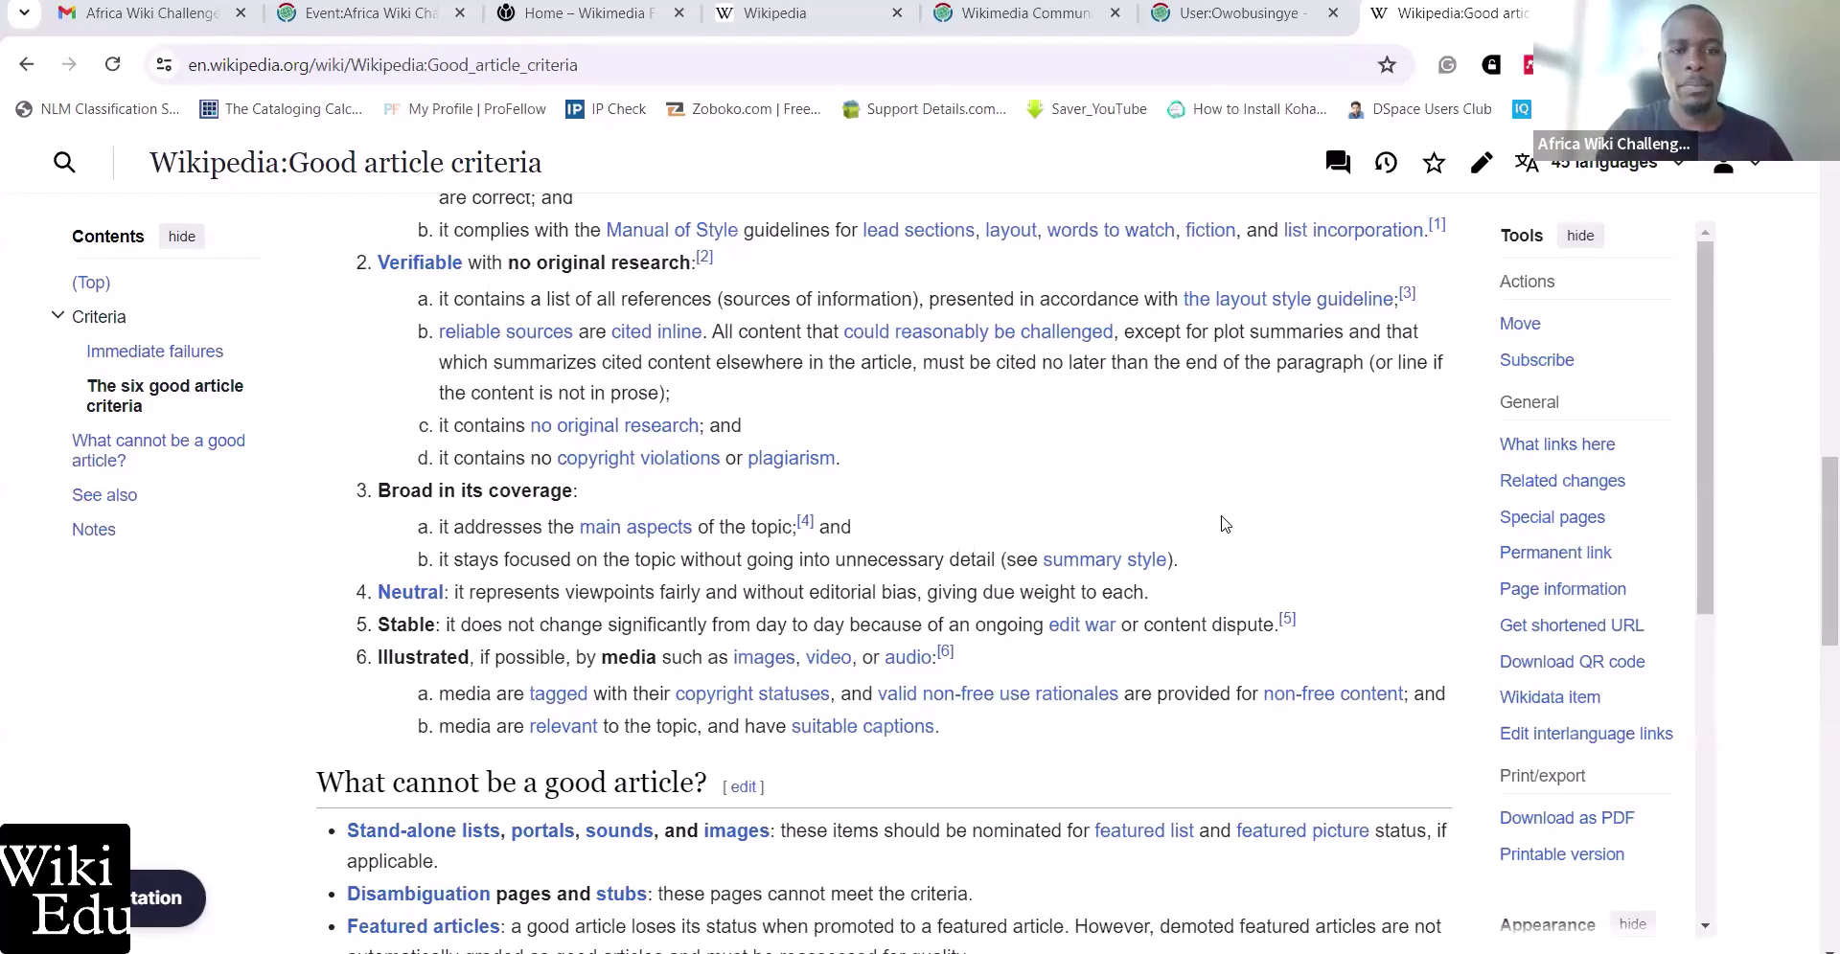
pyautogui.scroll(-1, 1221, 524)
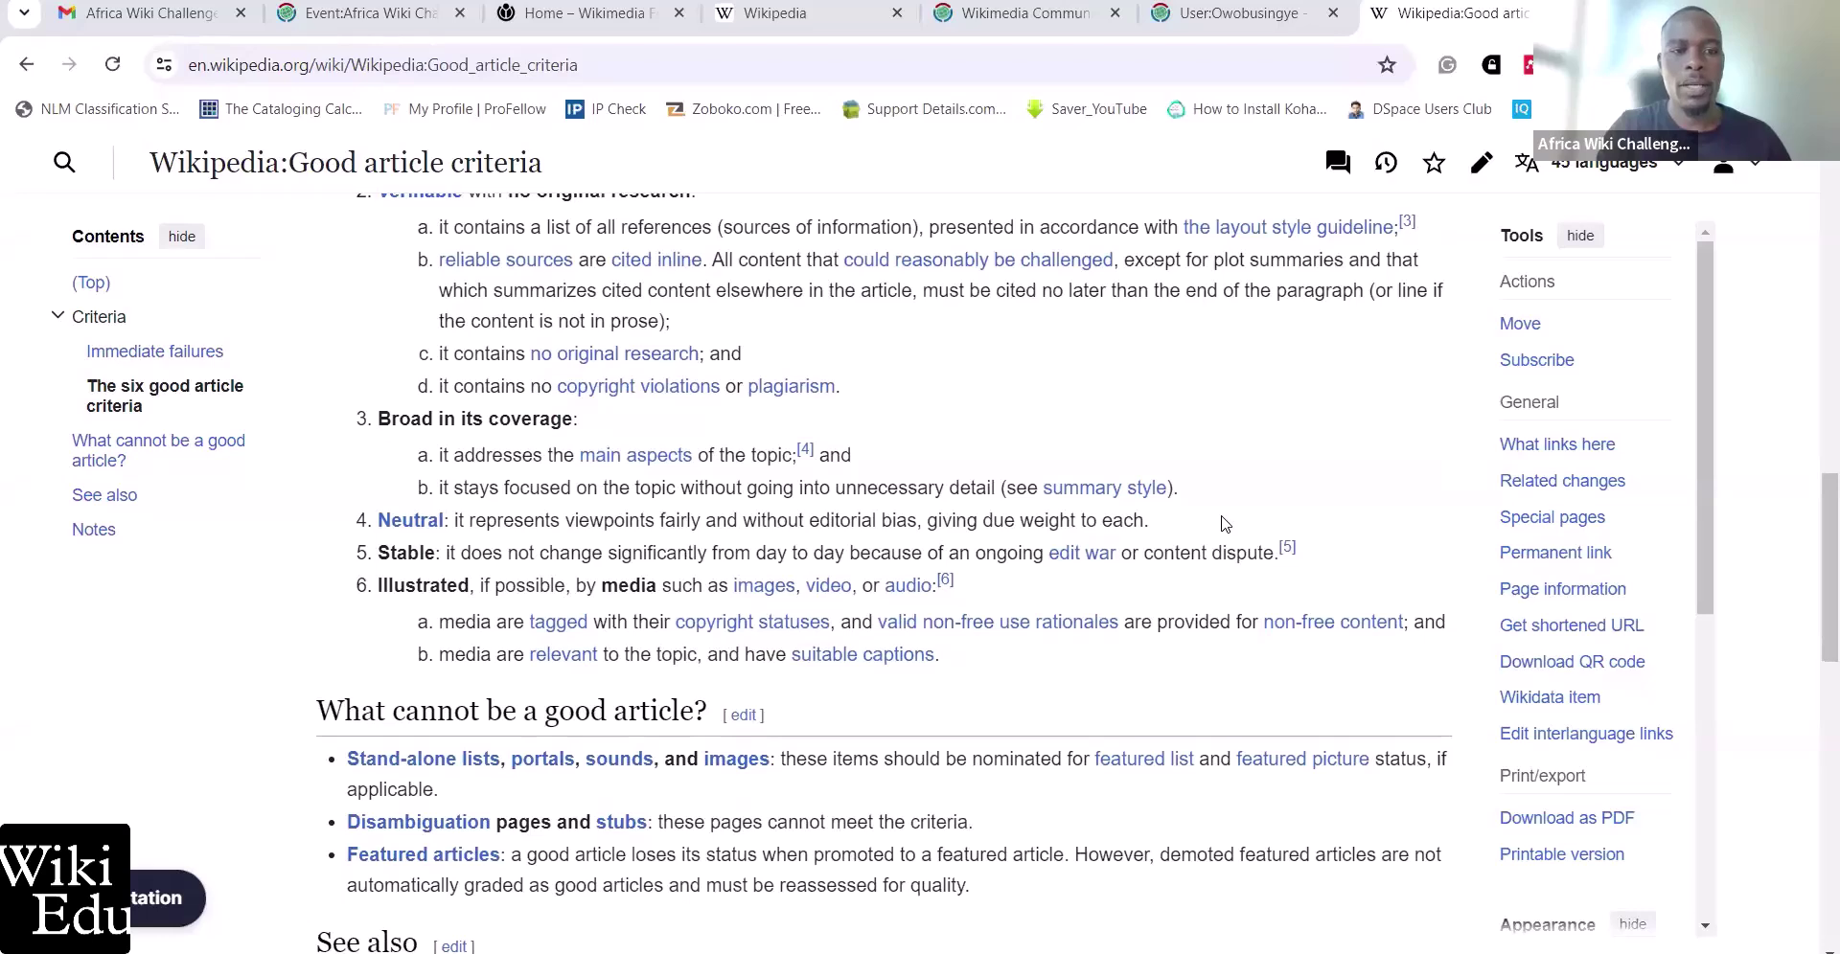
pyautogui.scroll(1, 1221, 524)
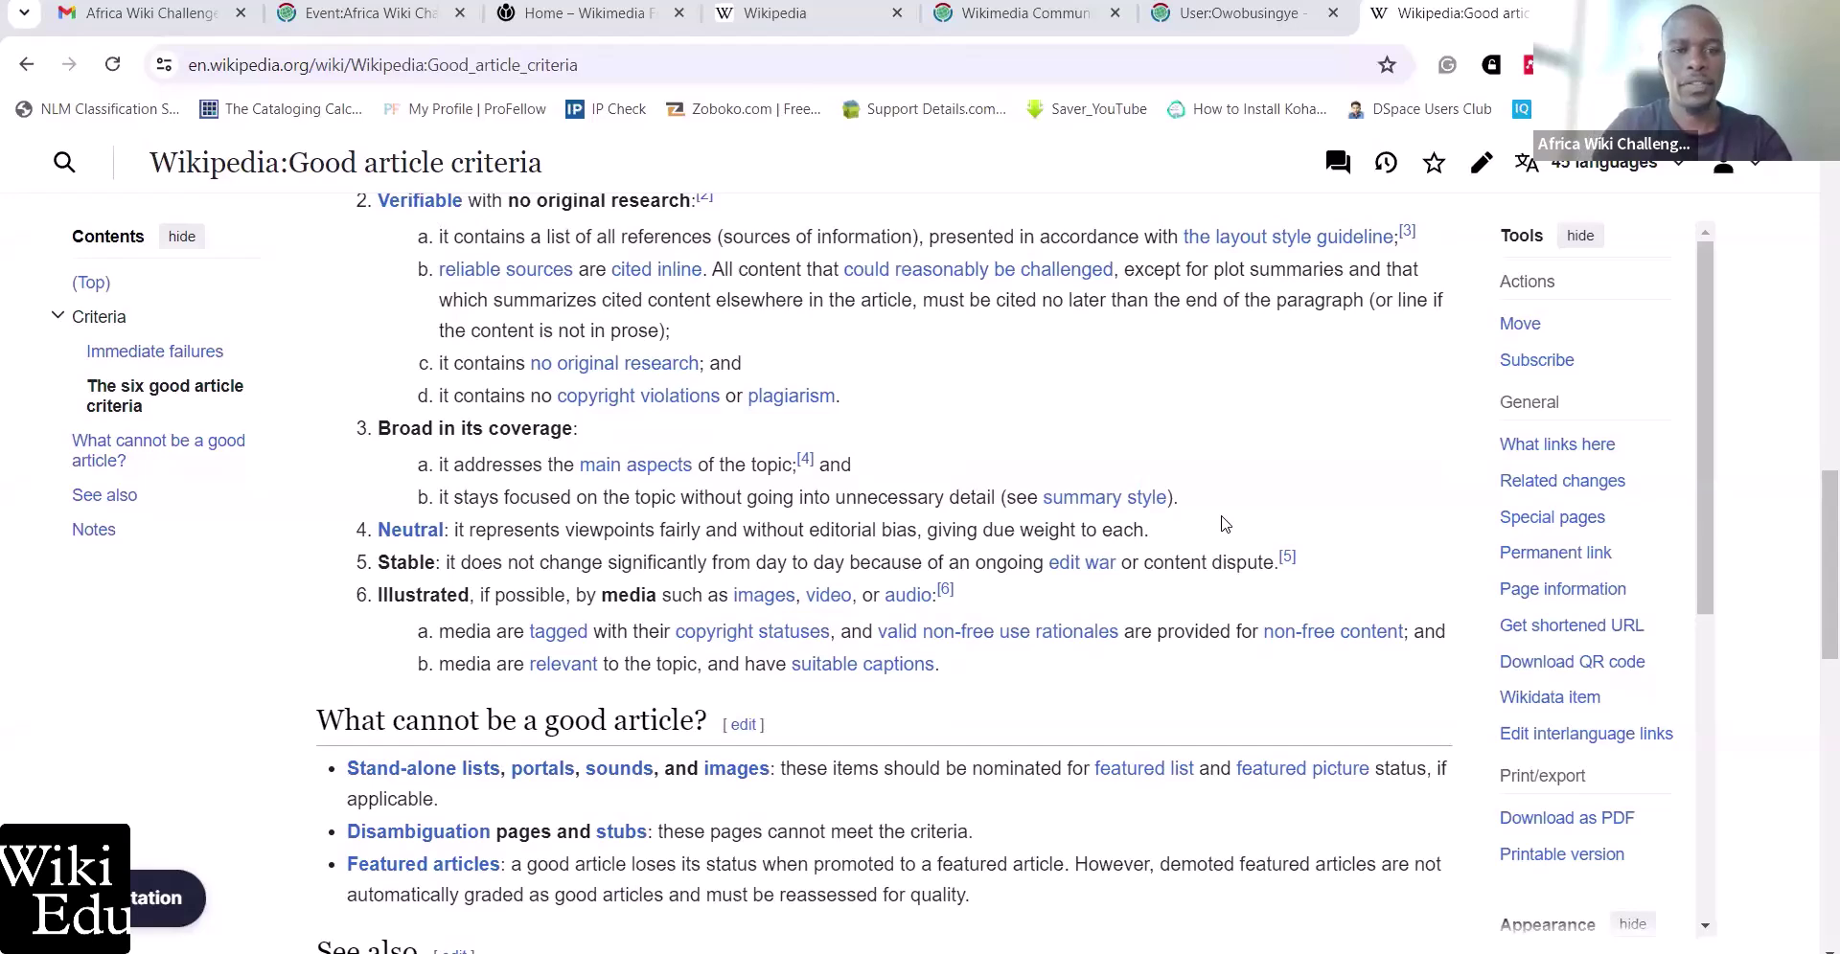
pyautogui.scroll(-1, 1221, 523)
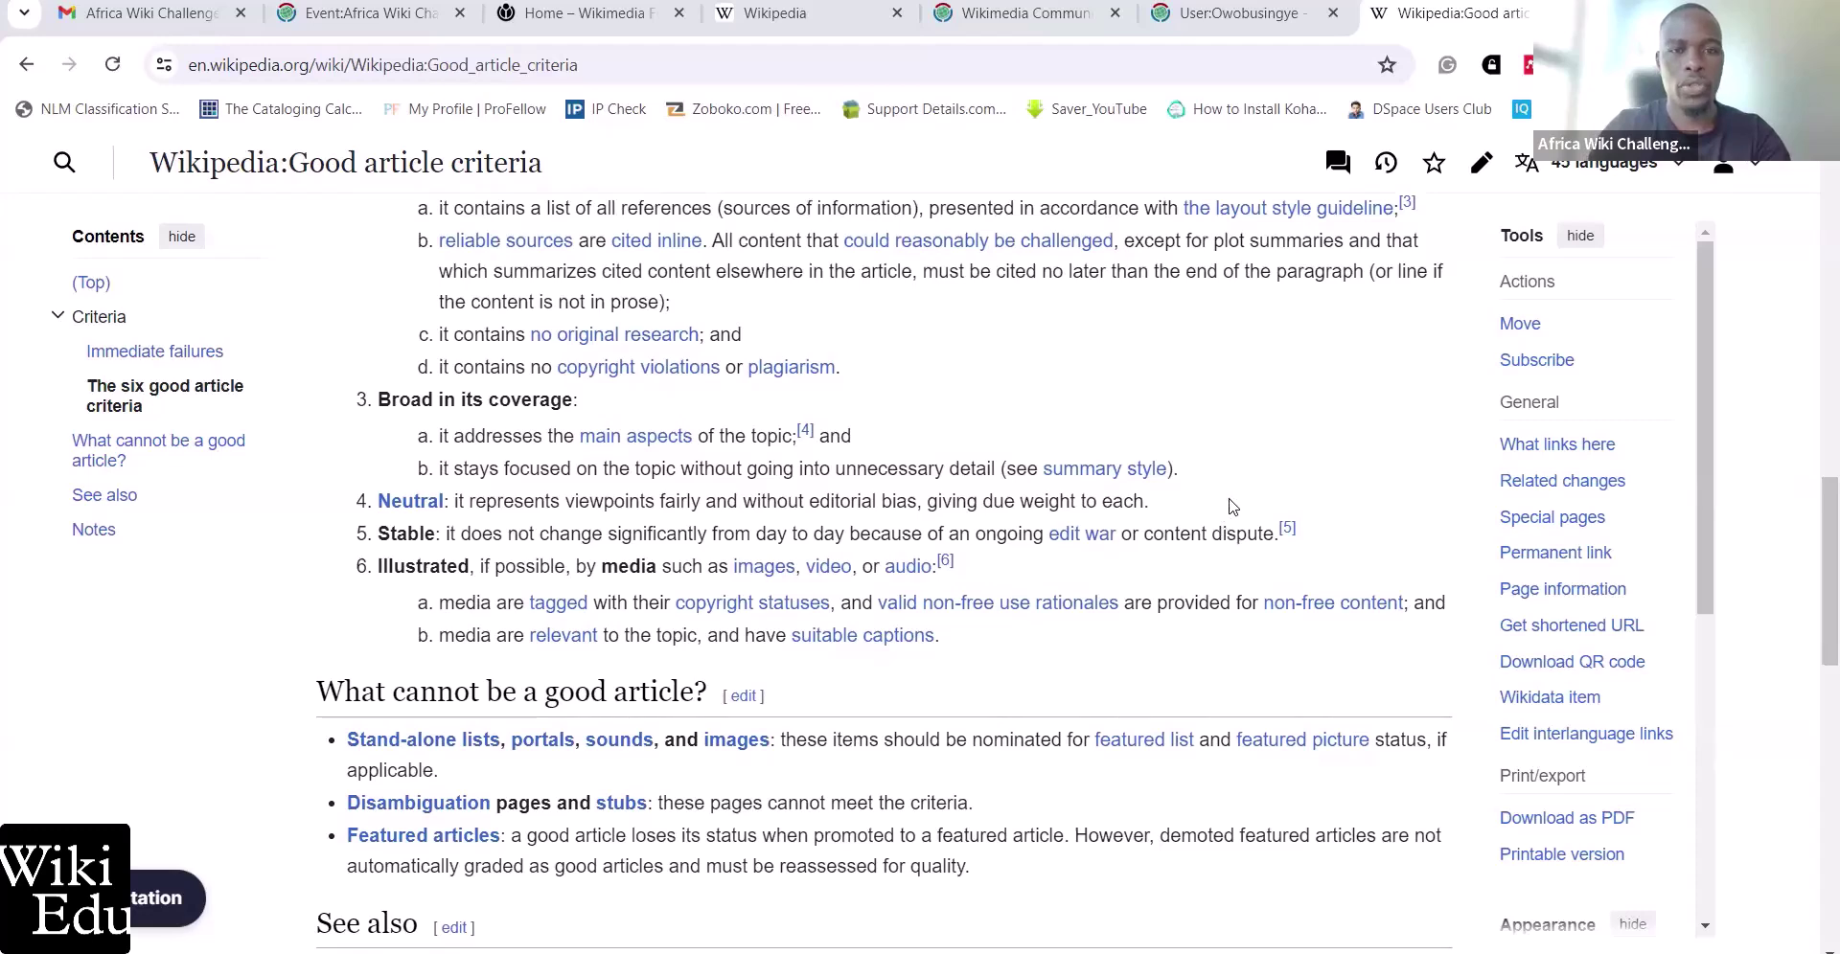
pyautogui.scroll(1, 1227, 485)
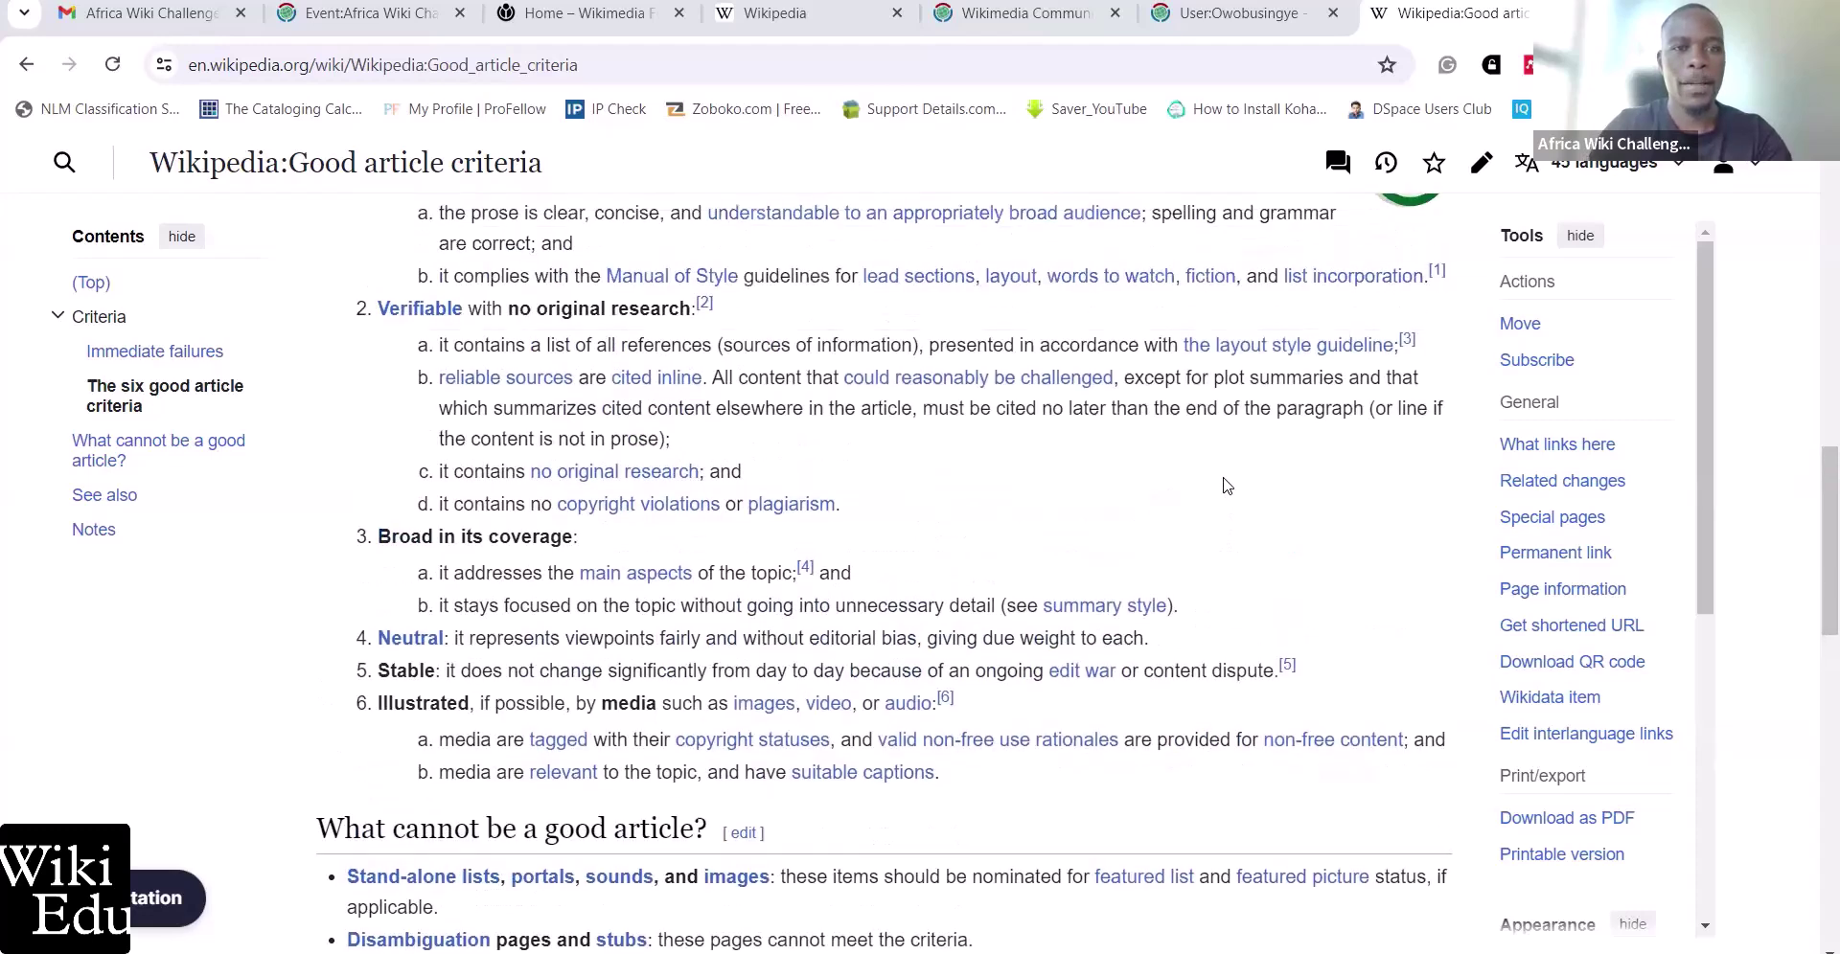
pyautogui.scroll(2, 1226, 485)
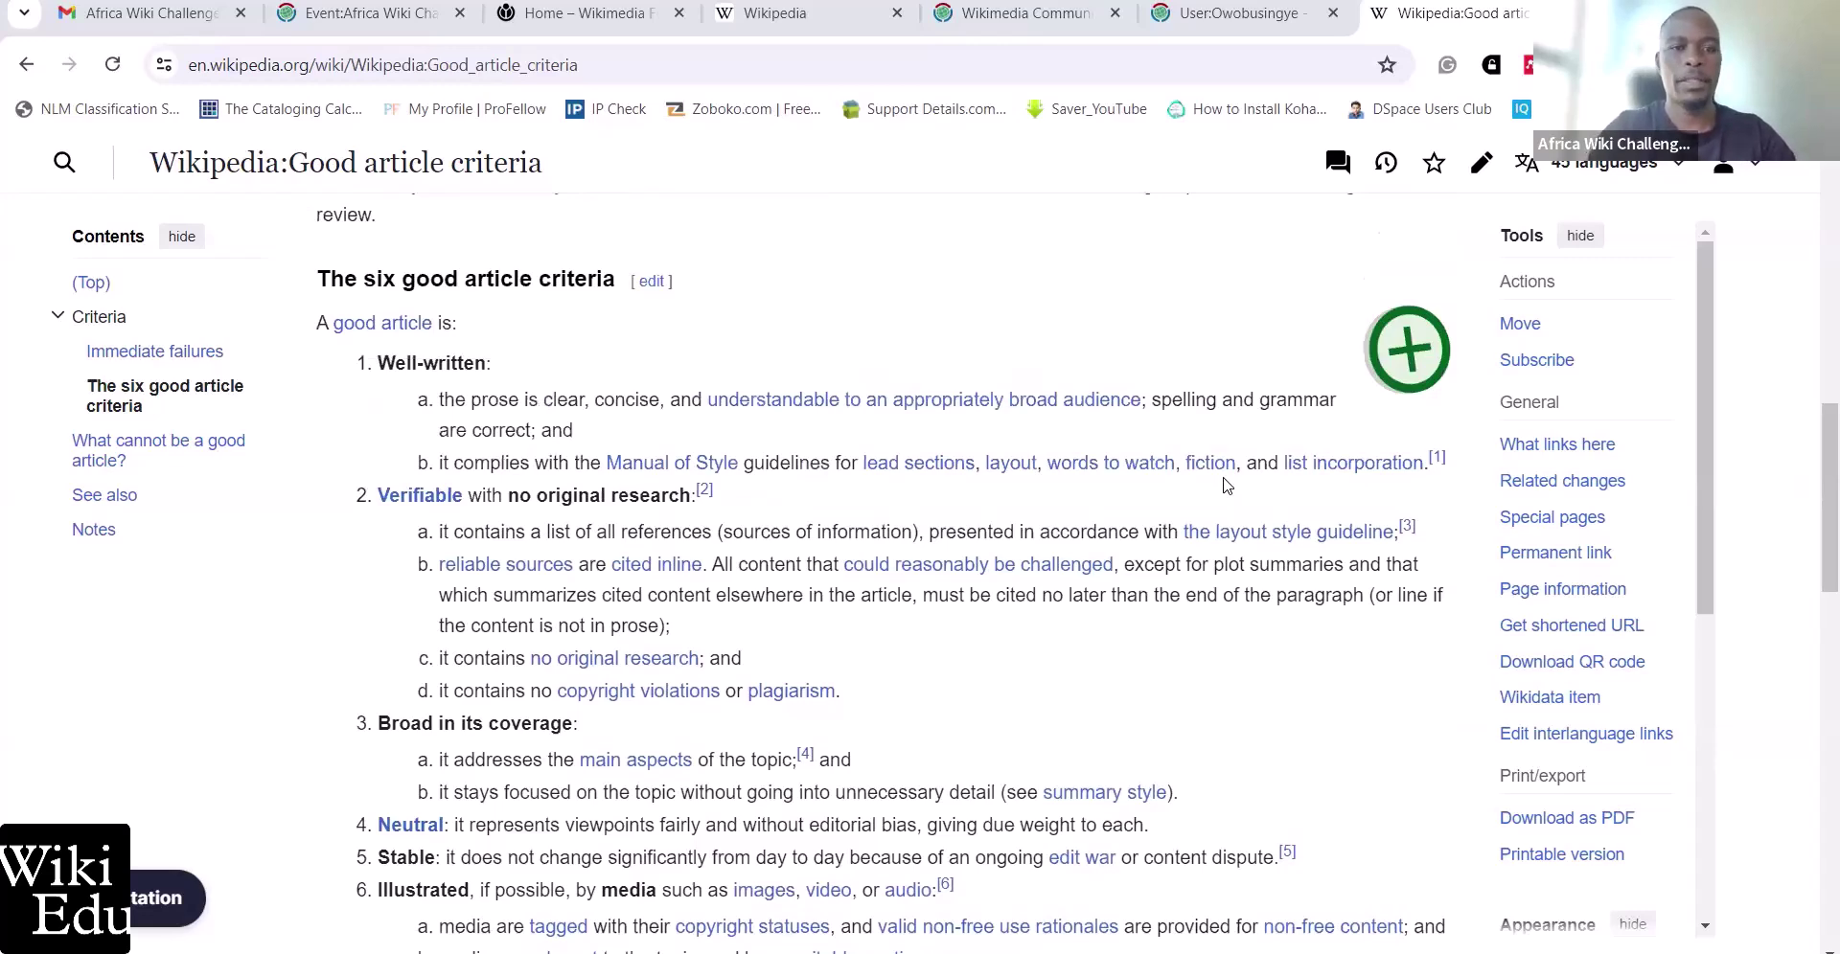
# Review the introduction, the Criteria section and the Immediate failures list on the Good article criteria page
pyautogui.scroll(3, 1224, 485)
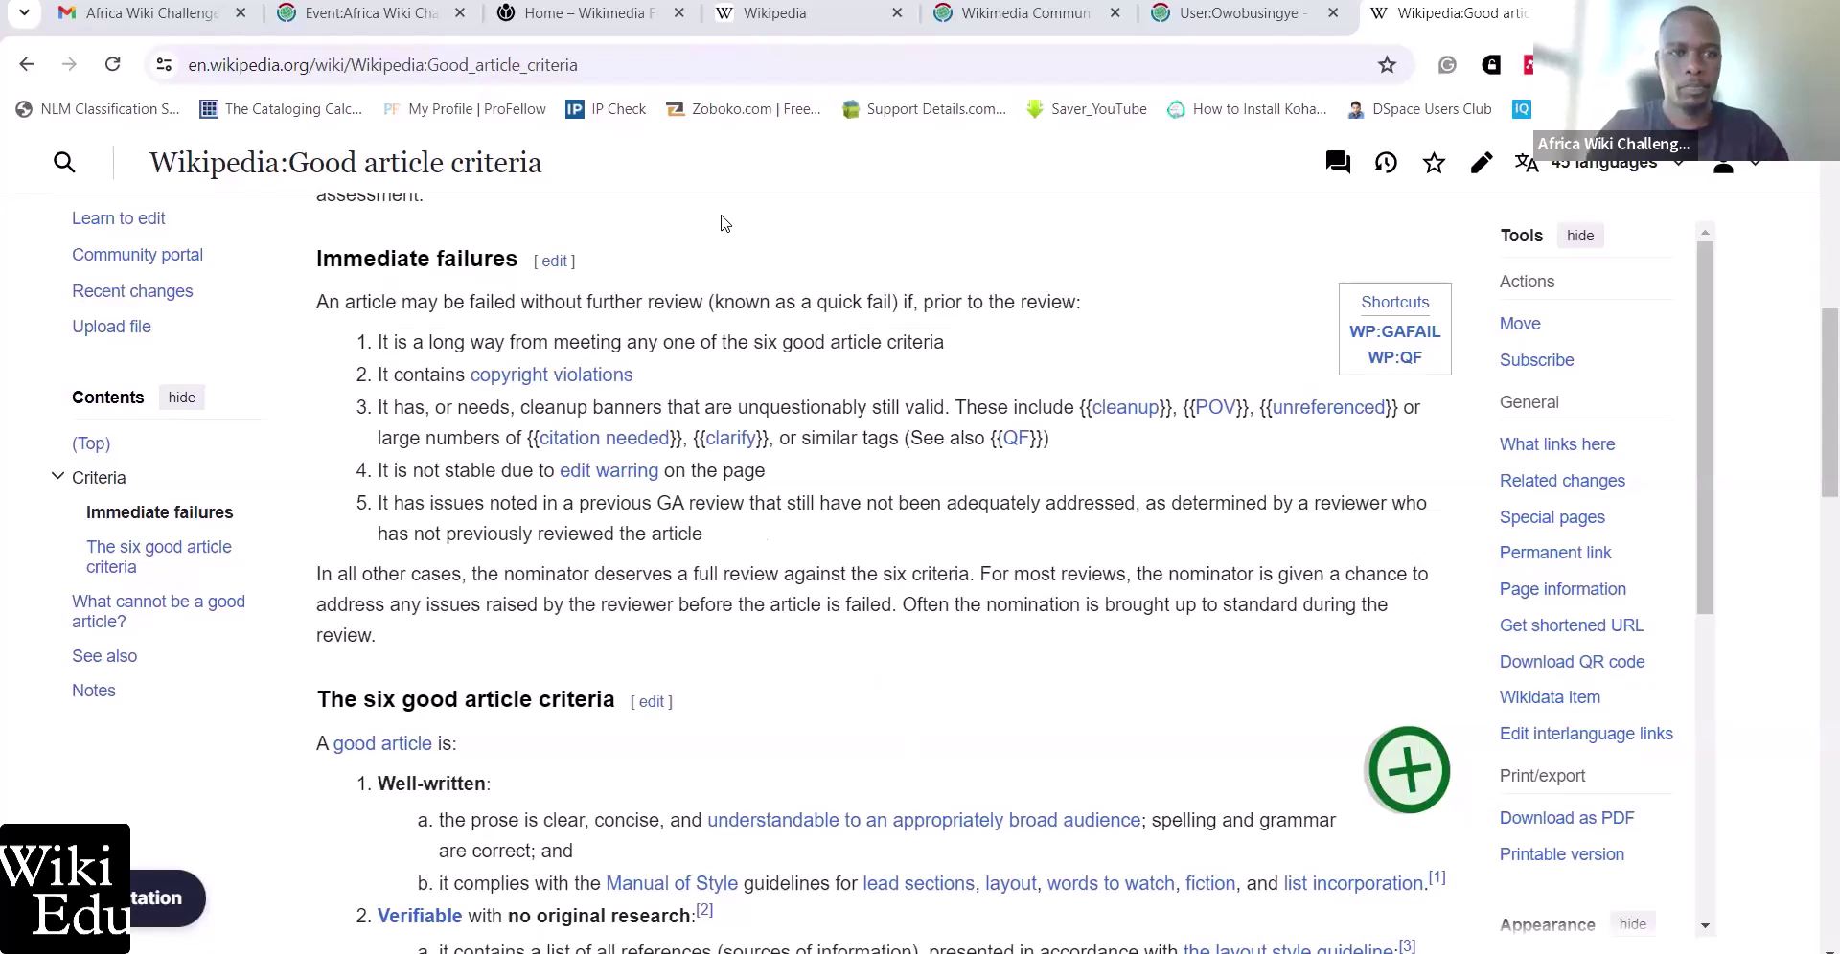
pyautogui.scroll(8, 785, 337)
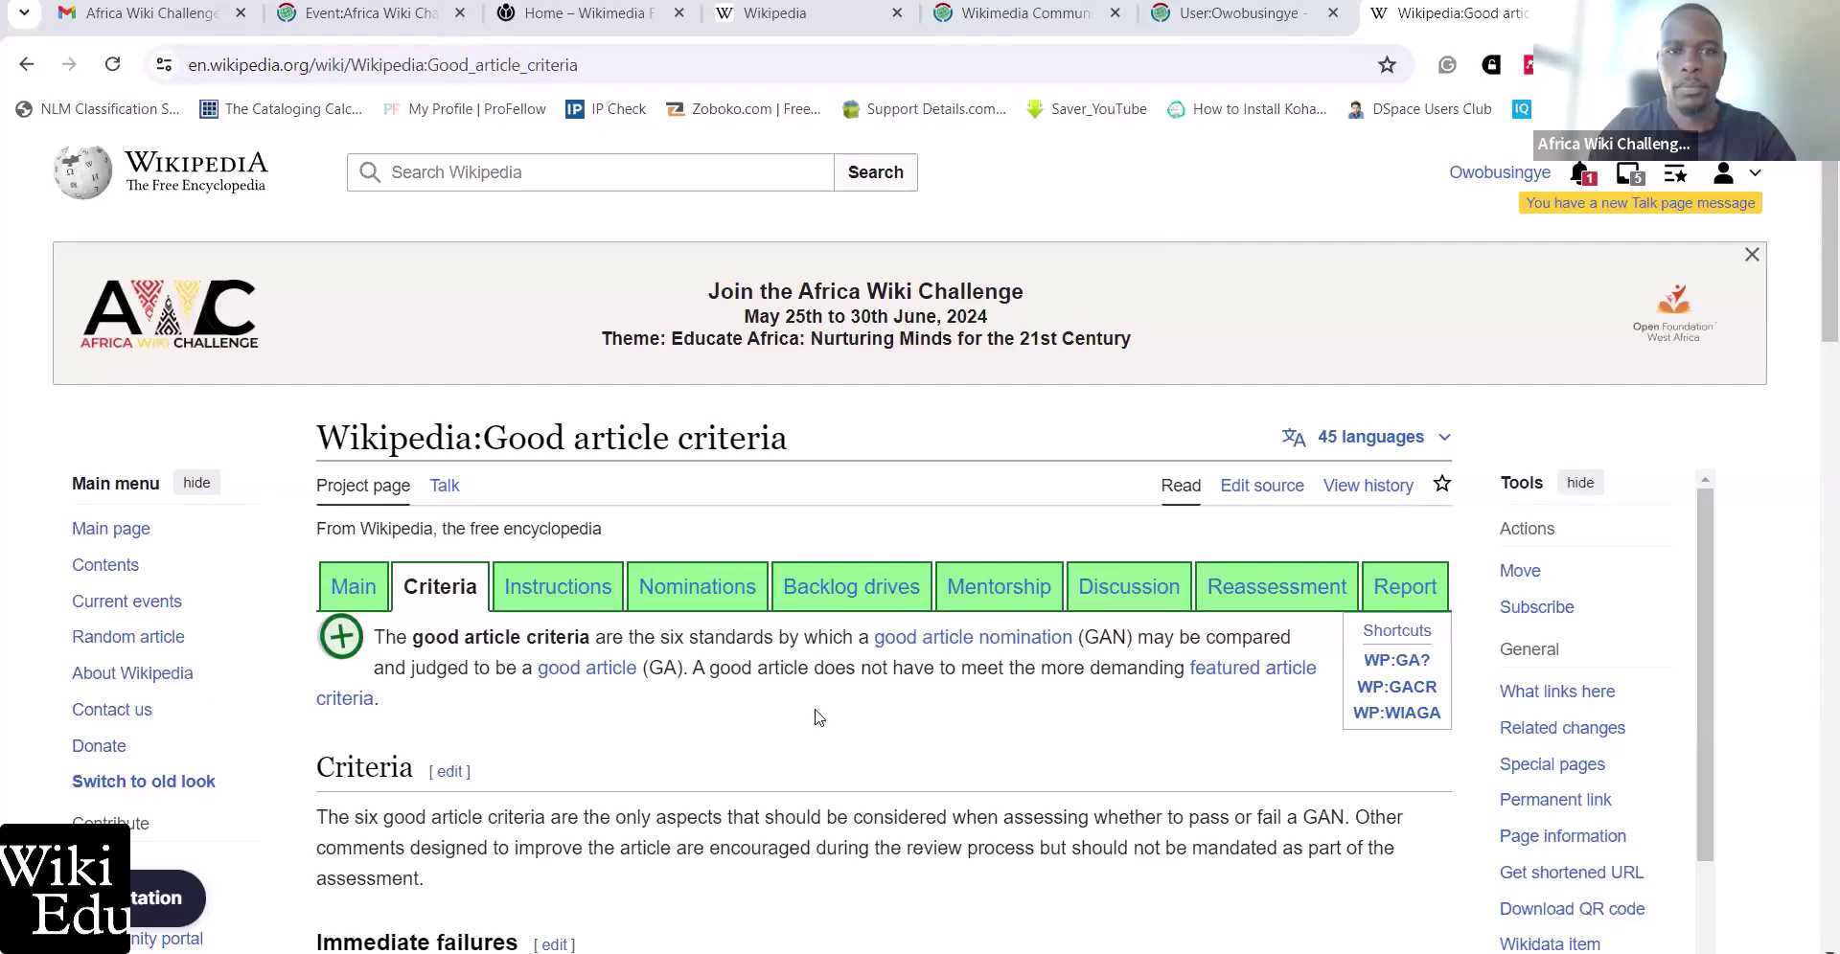
pyautogui.scroll(-1, 818, 717)
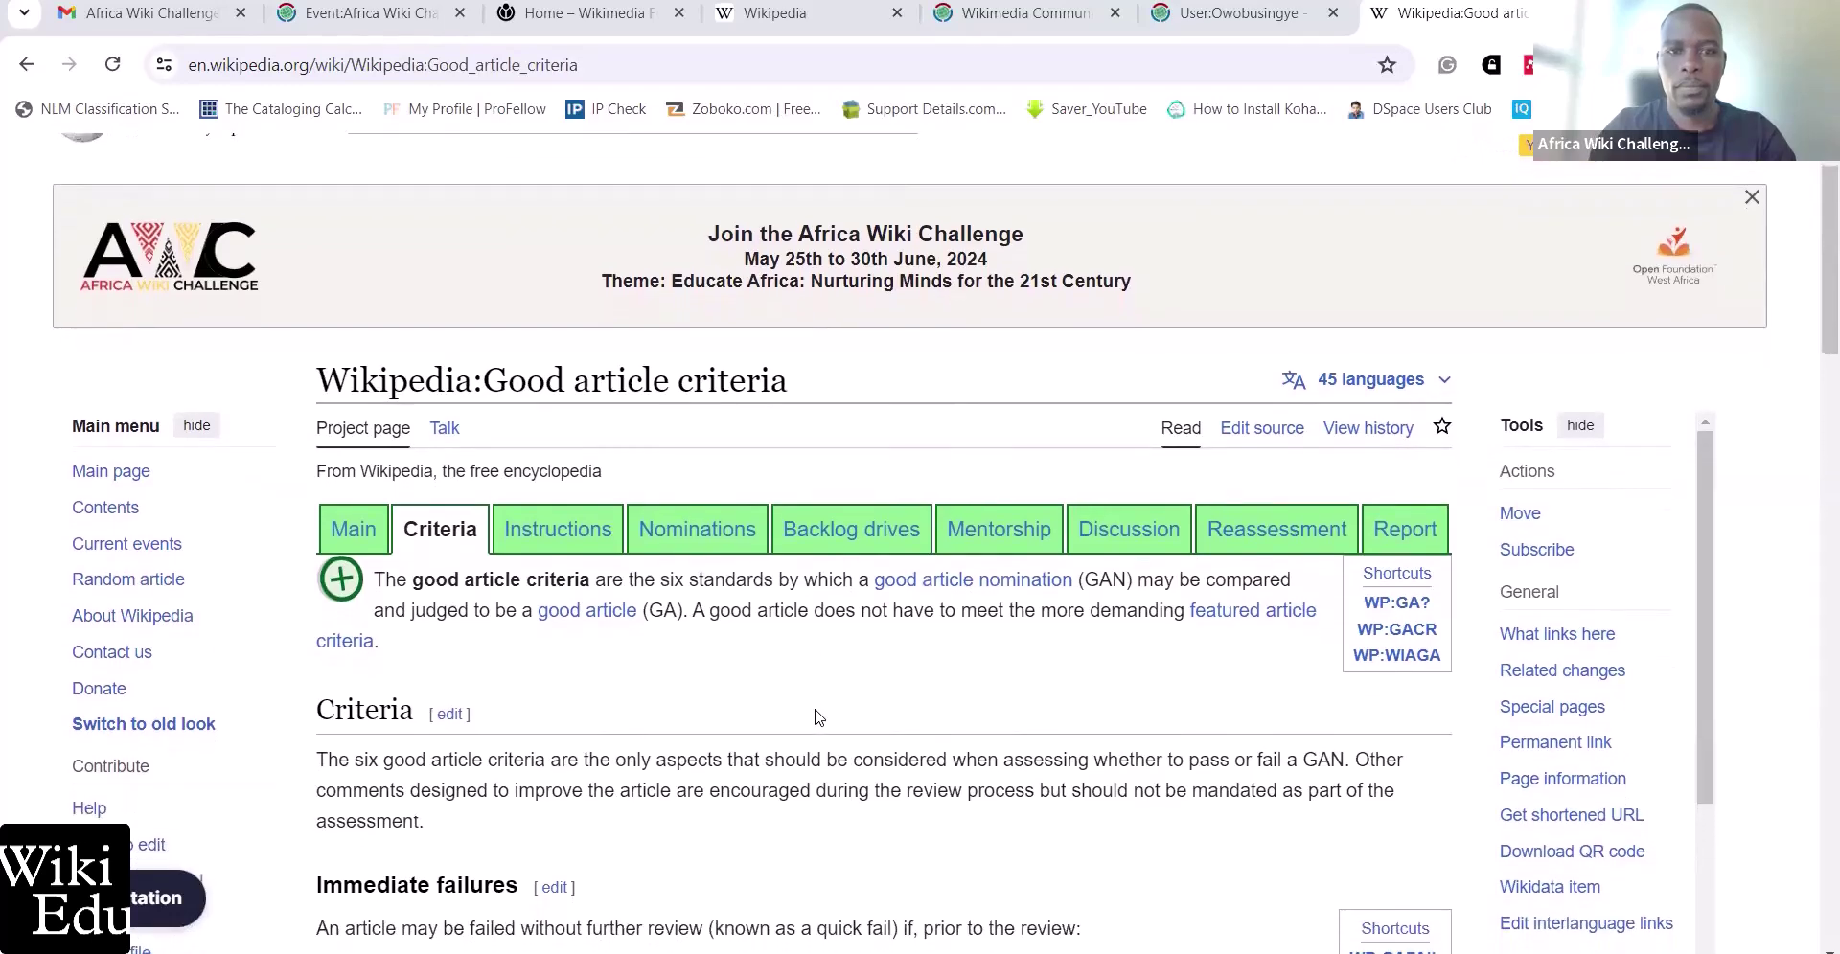
pyautogui.scroll(-1, 817, 716)
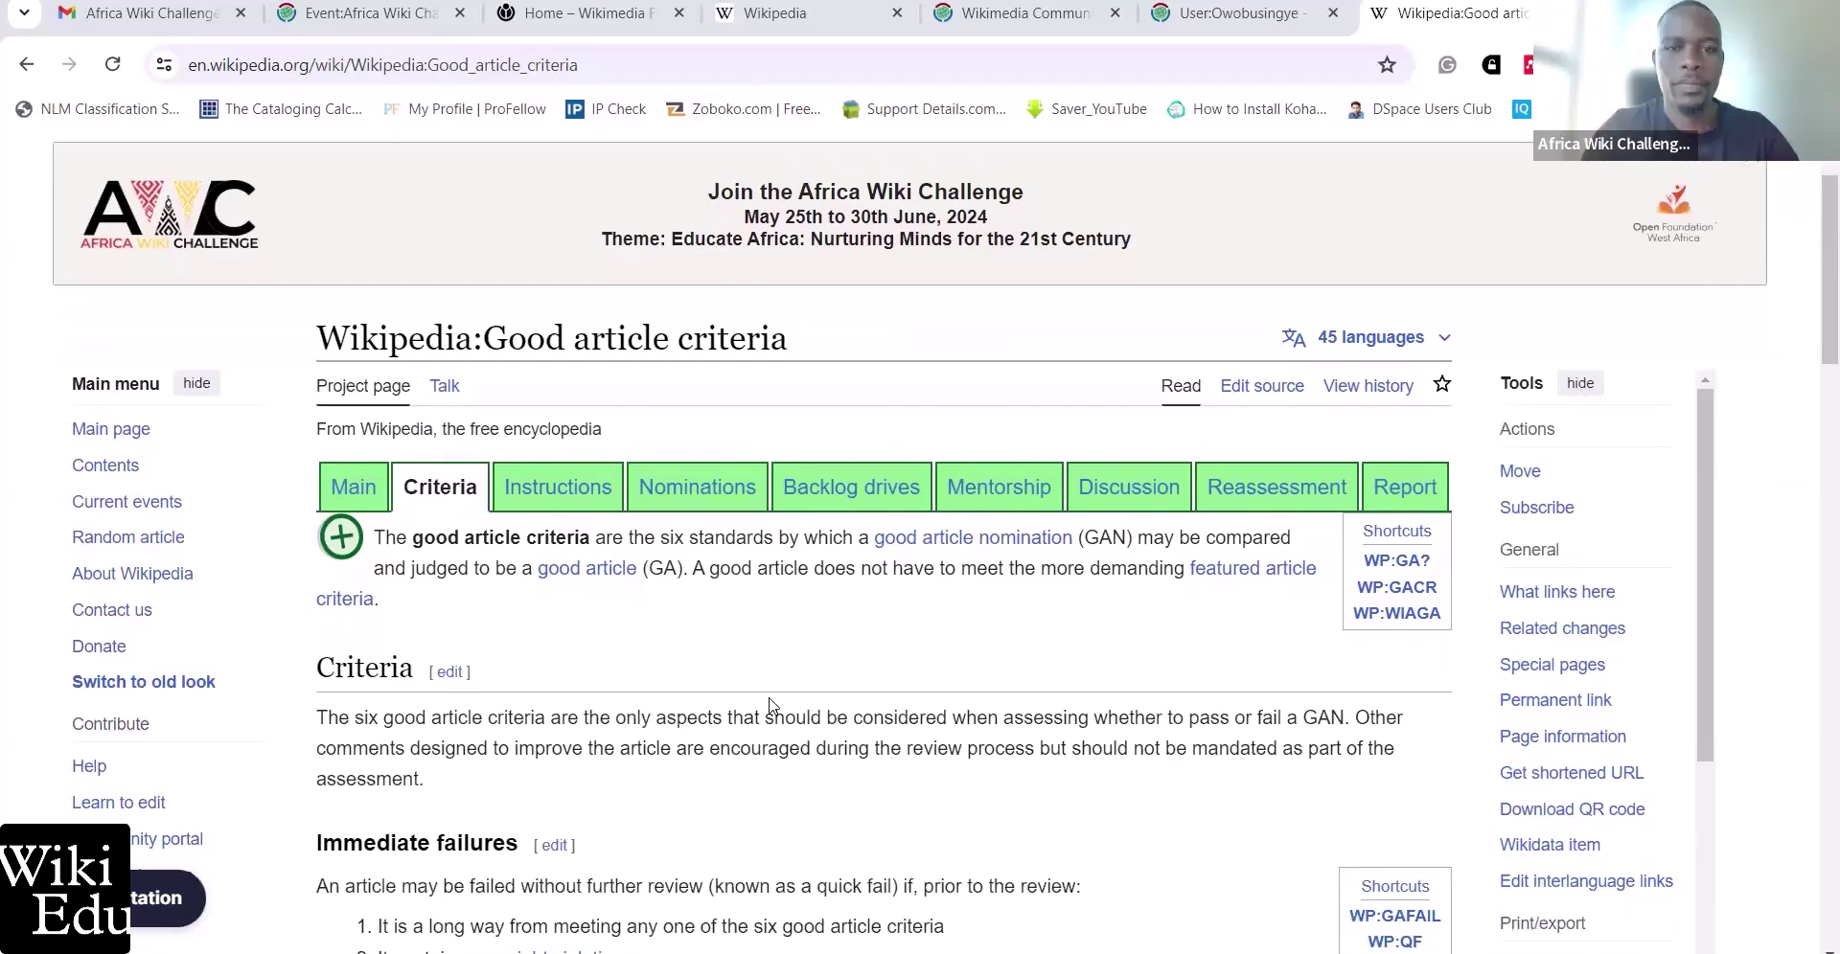
pyautogui.scroll(-2, 769, 706)
pyautogui.scroll(-4, 770, 706)
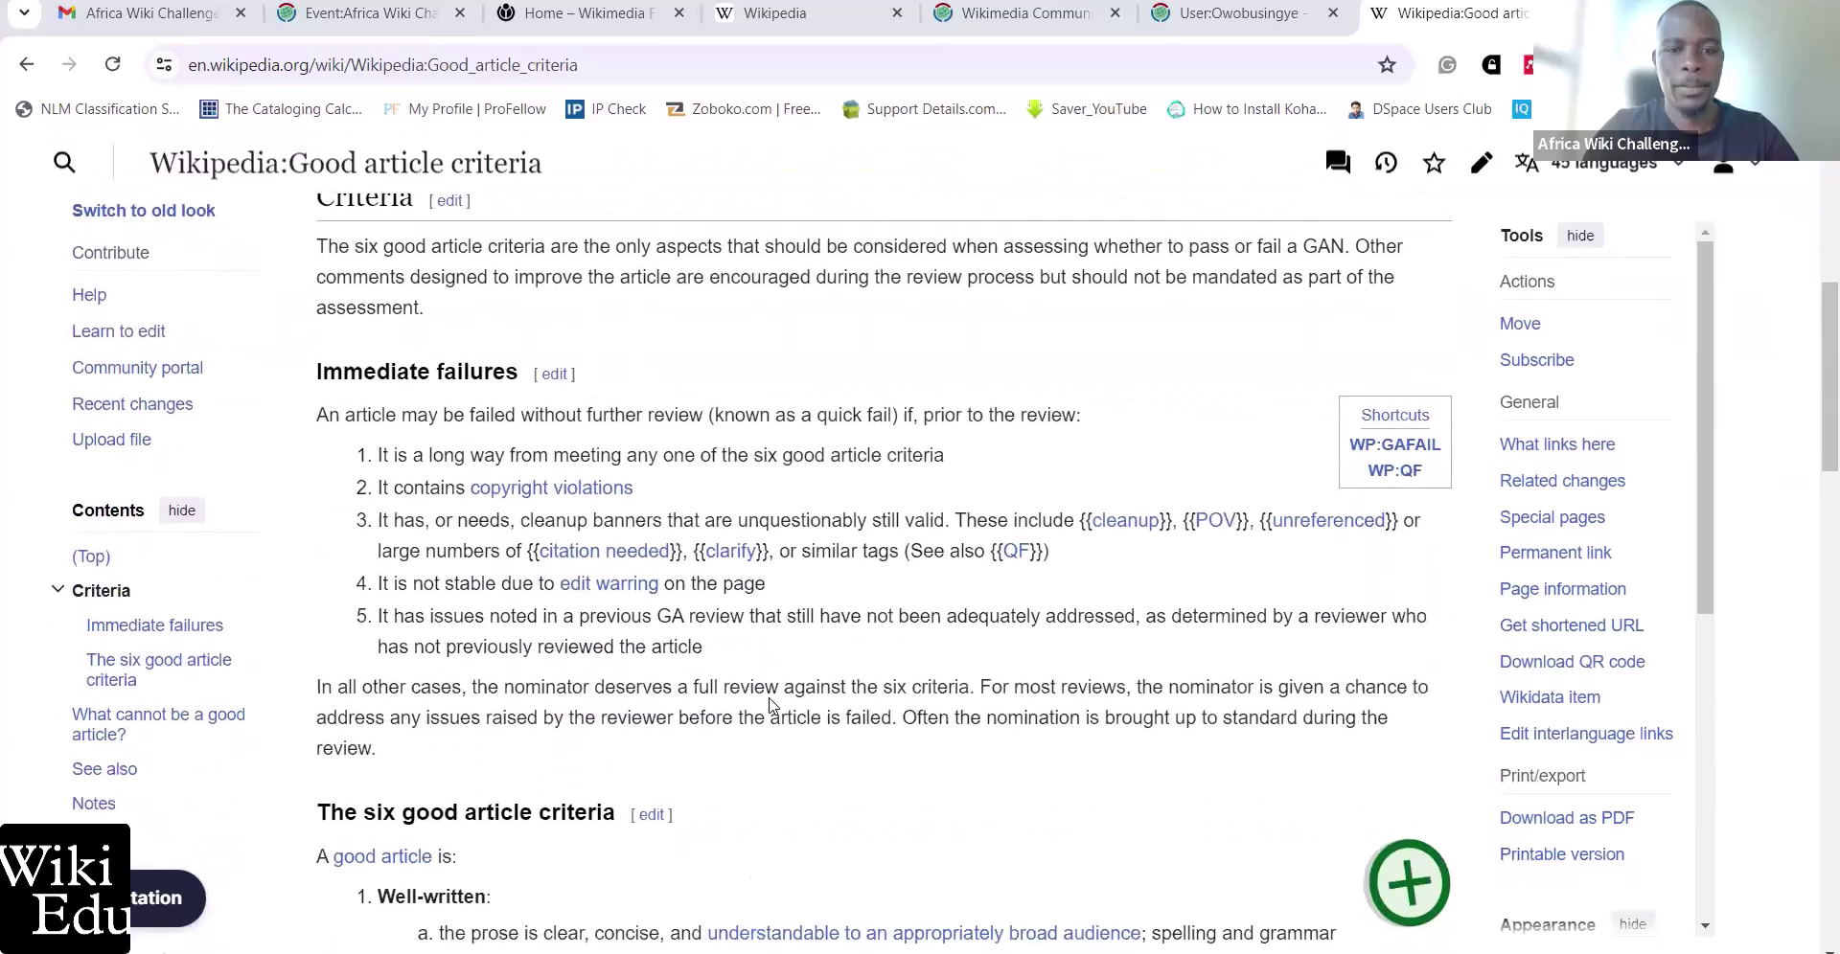
# Search Wikipedia for "Article Wizard" and open the Wikipedia:Article wizard page
pyautogui.scroll(6, 770, 706)
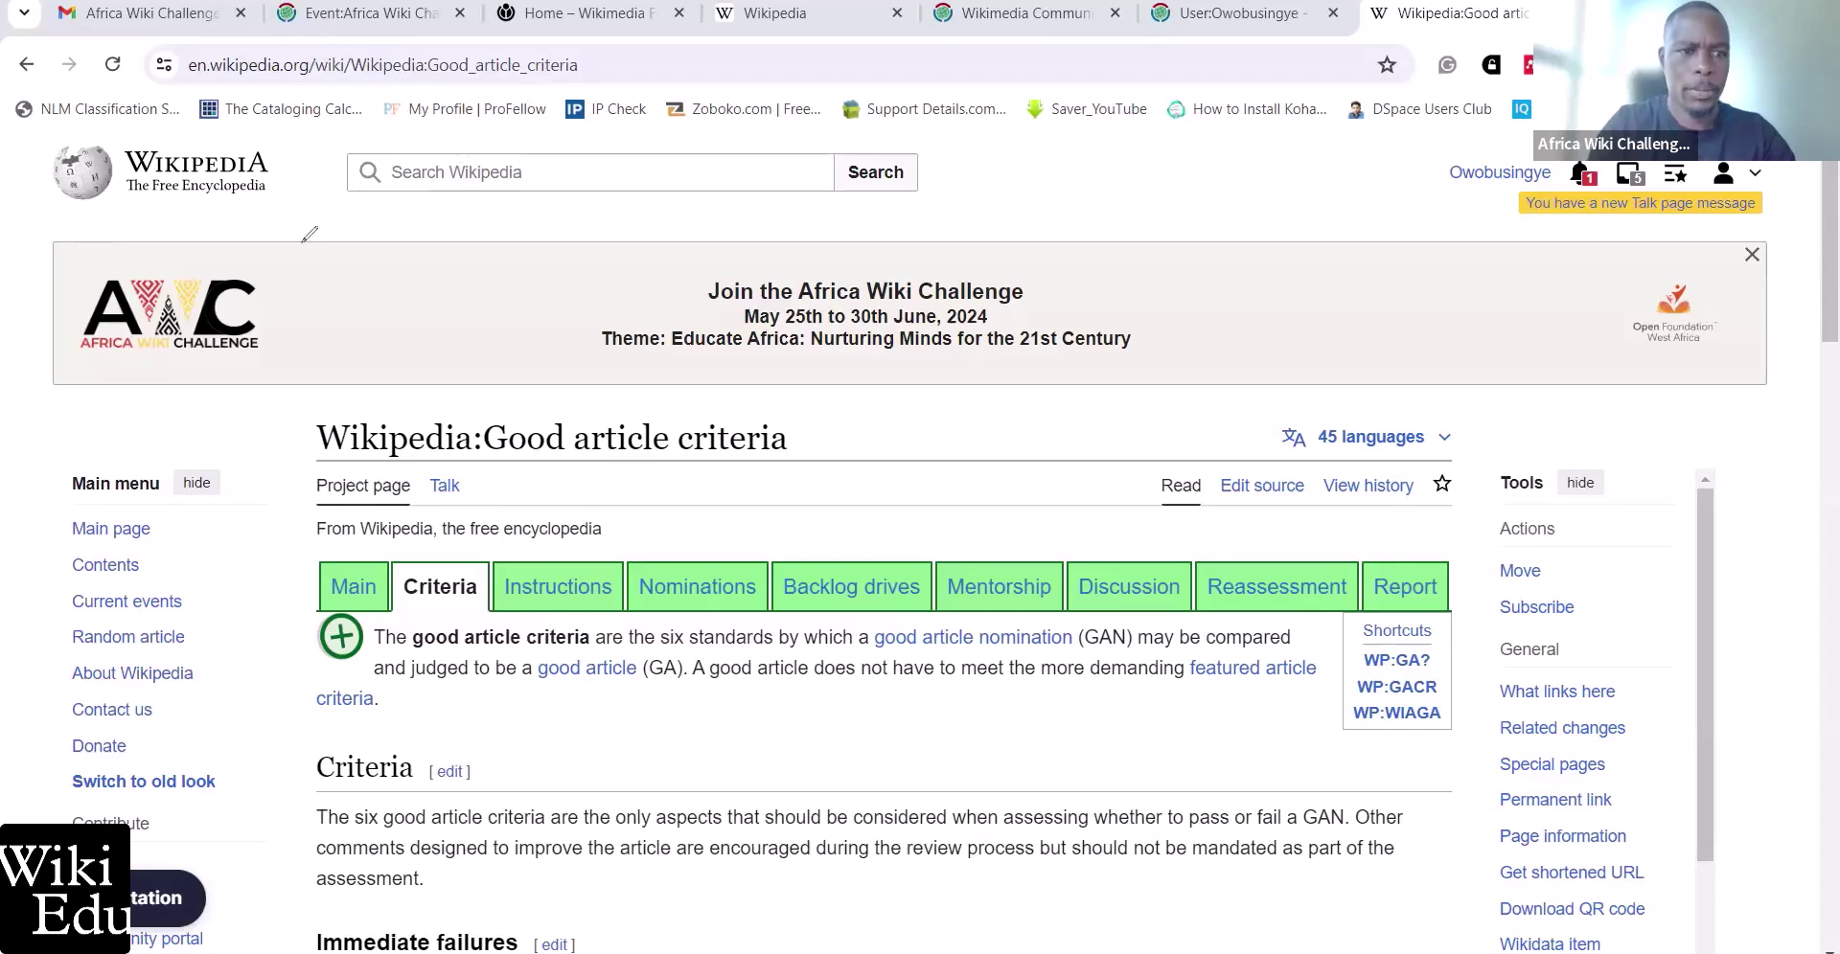
pyautogui.click(475, 172)
pyautogui.write('As')
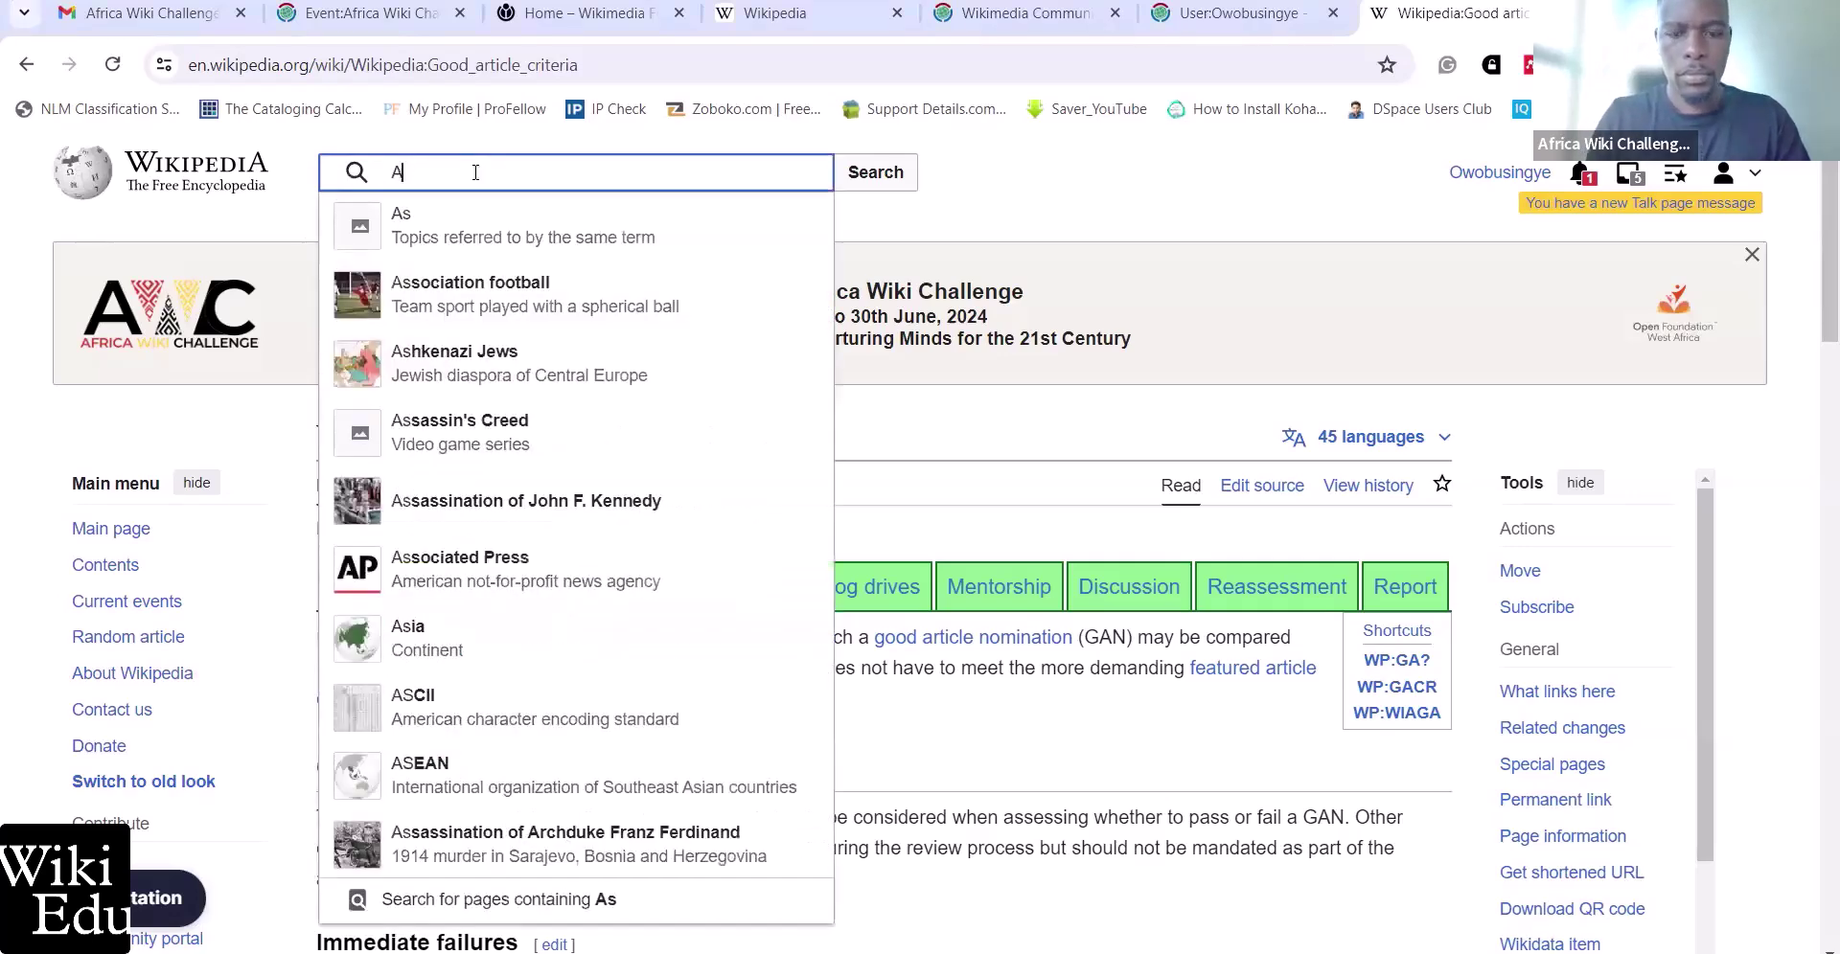
pyautogui.press('BackSpace')
pyautogui.write('rticle Wizard')
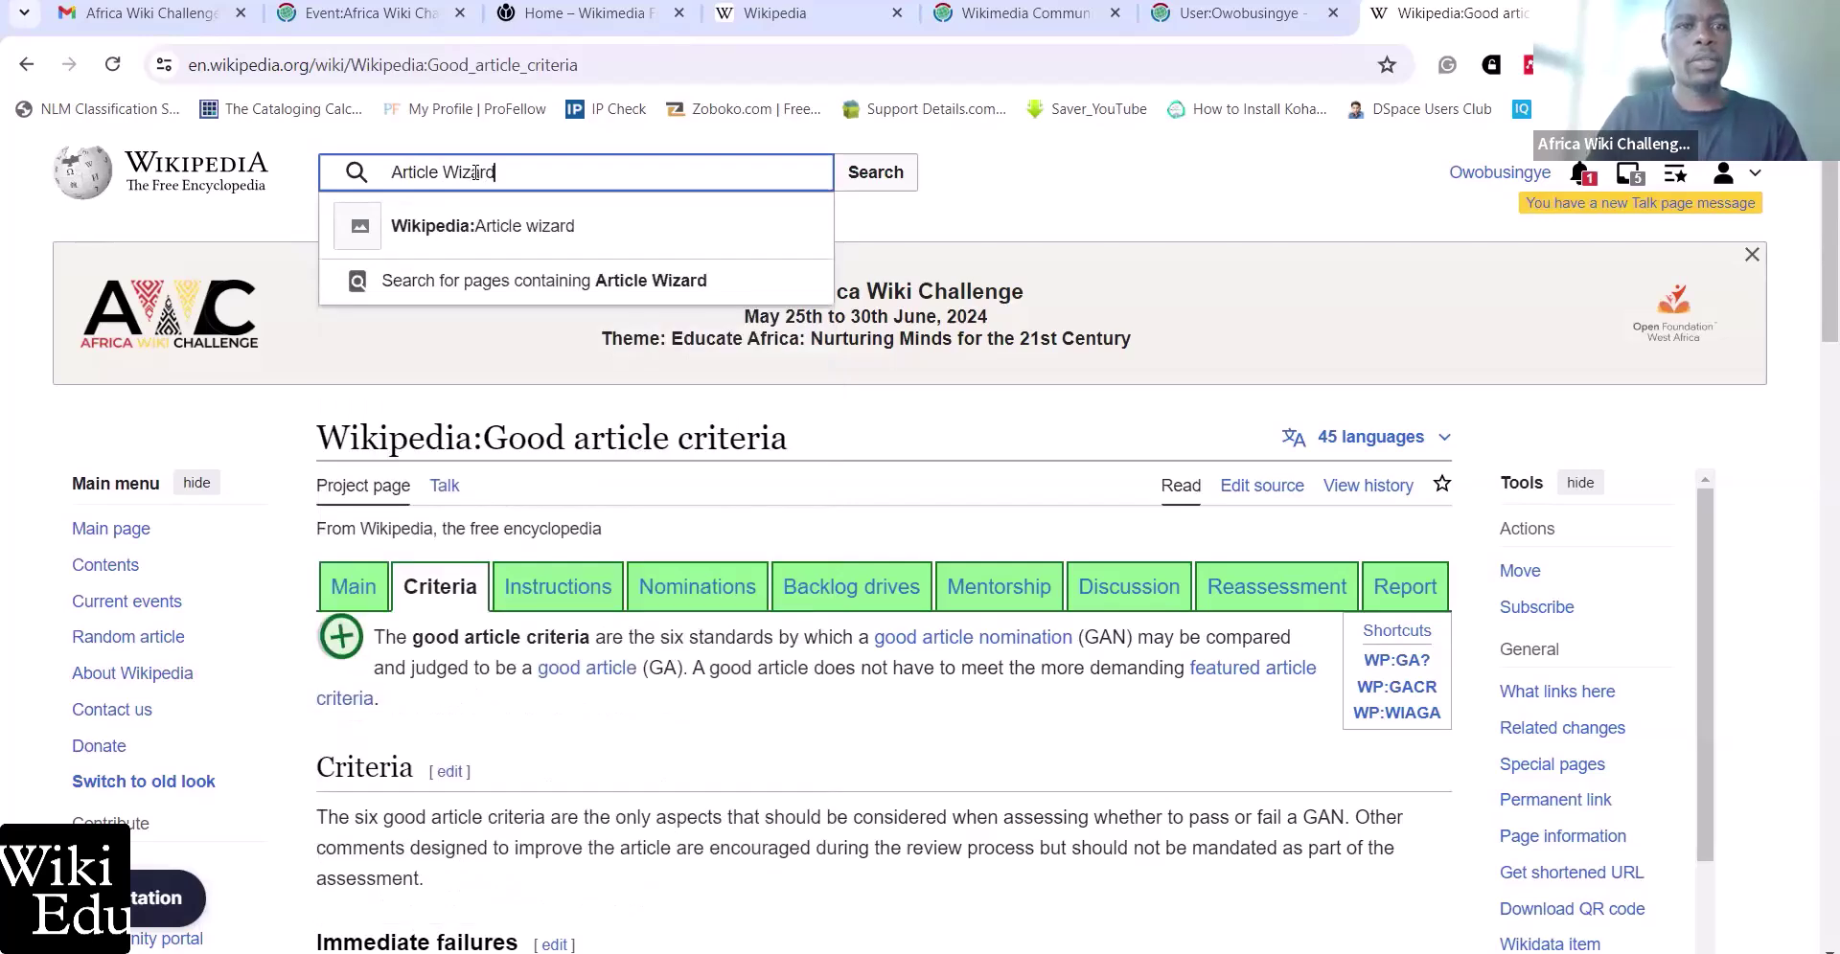
pyautogui.click(515, 230)
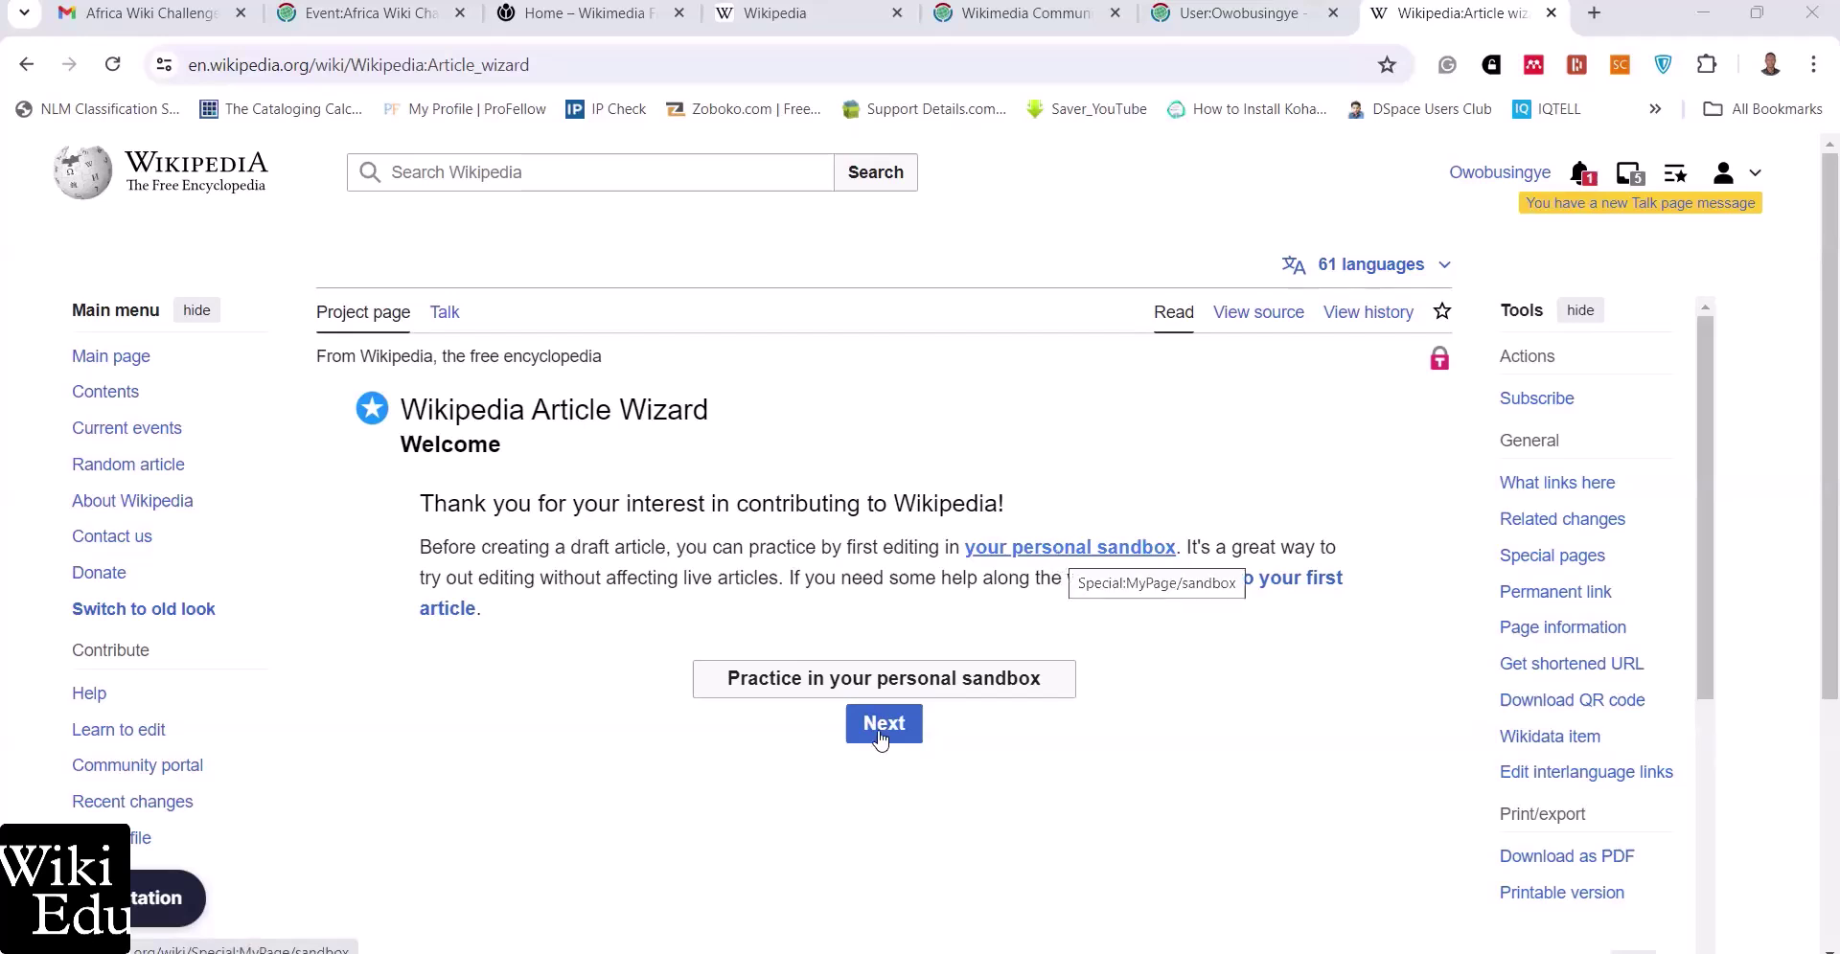
# Open the personal sandbox from the Article Wizard's welcome page and read the notice about starting the page
pyautogui.click(1041, 560)
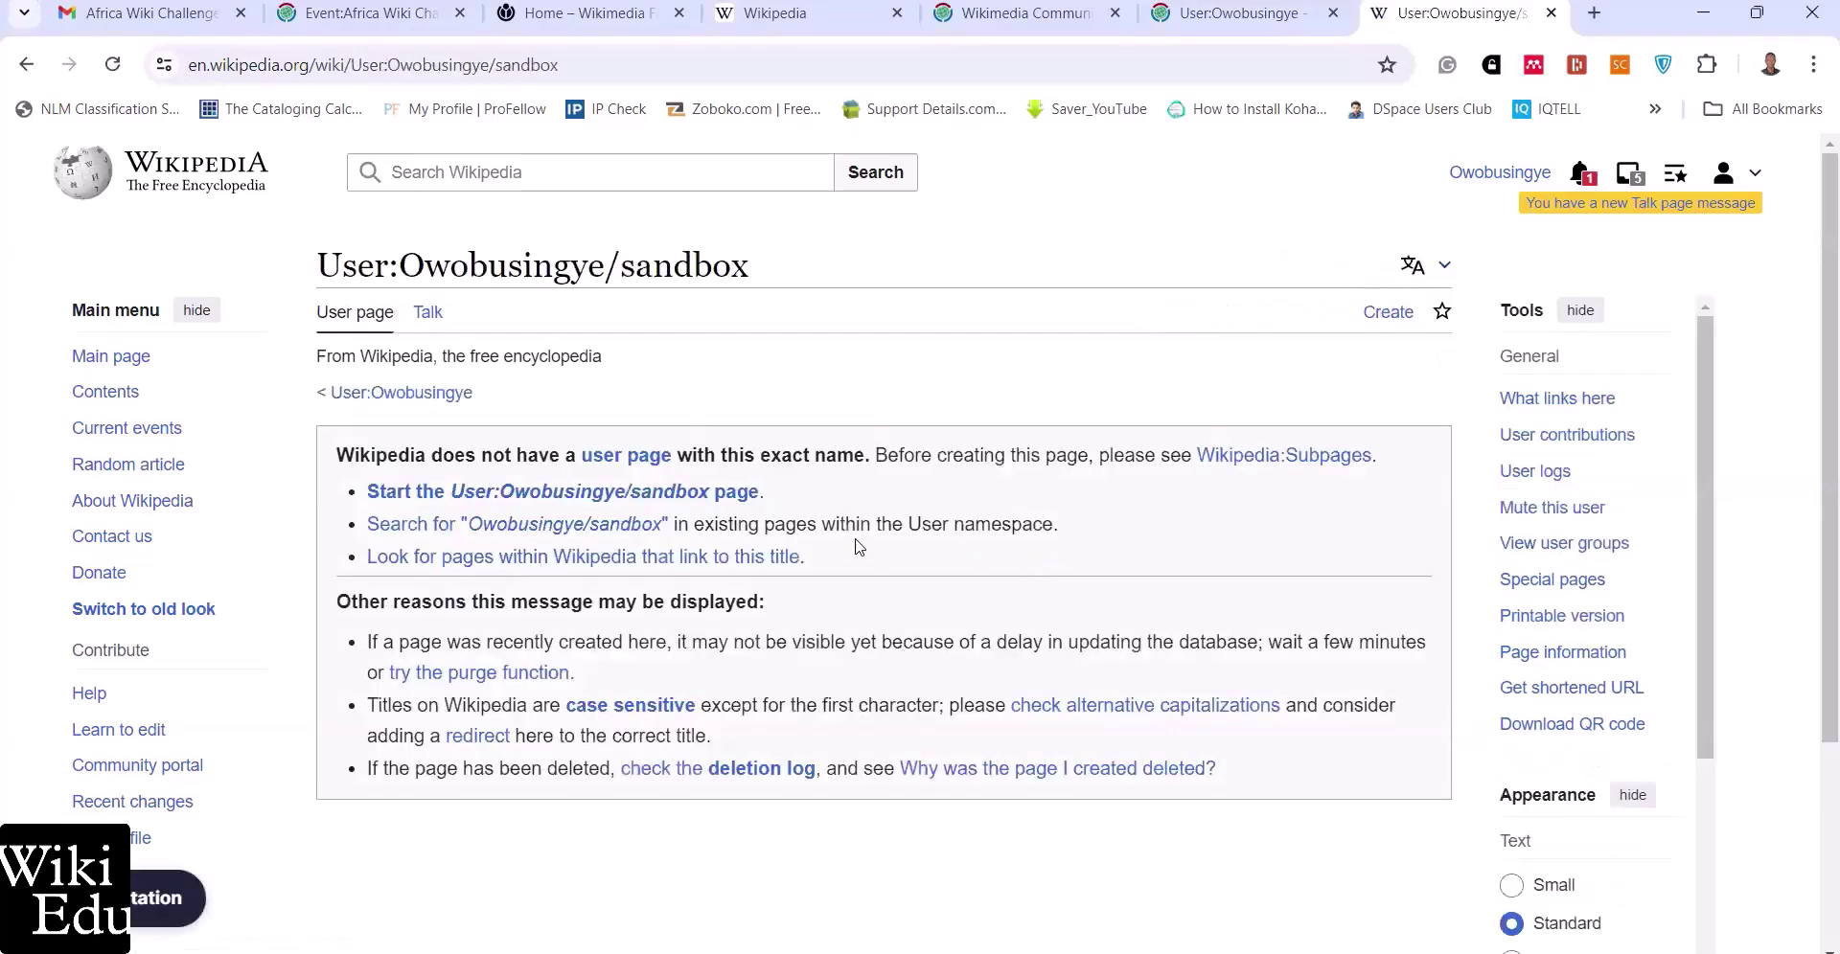
pyautogui.scroll(-1, 858, 546)
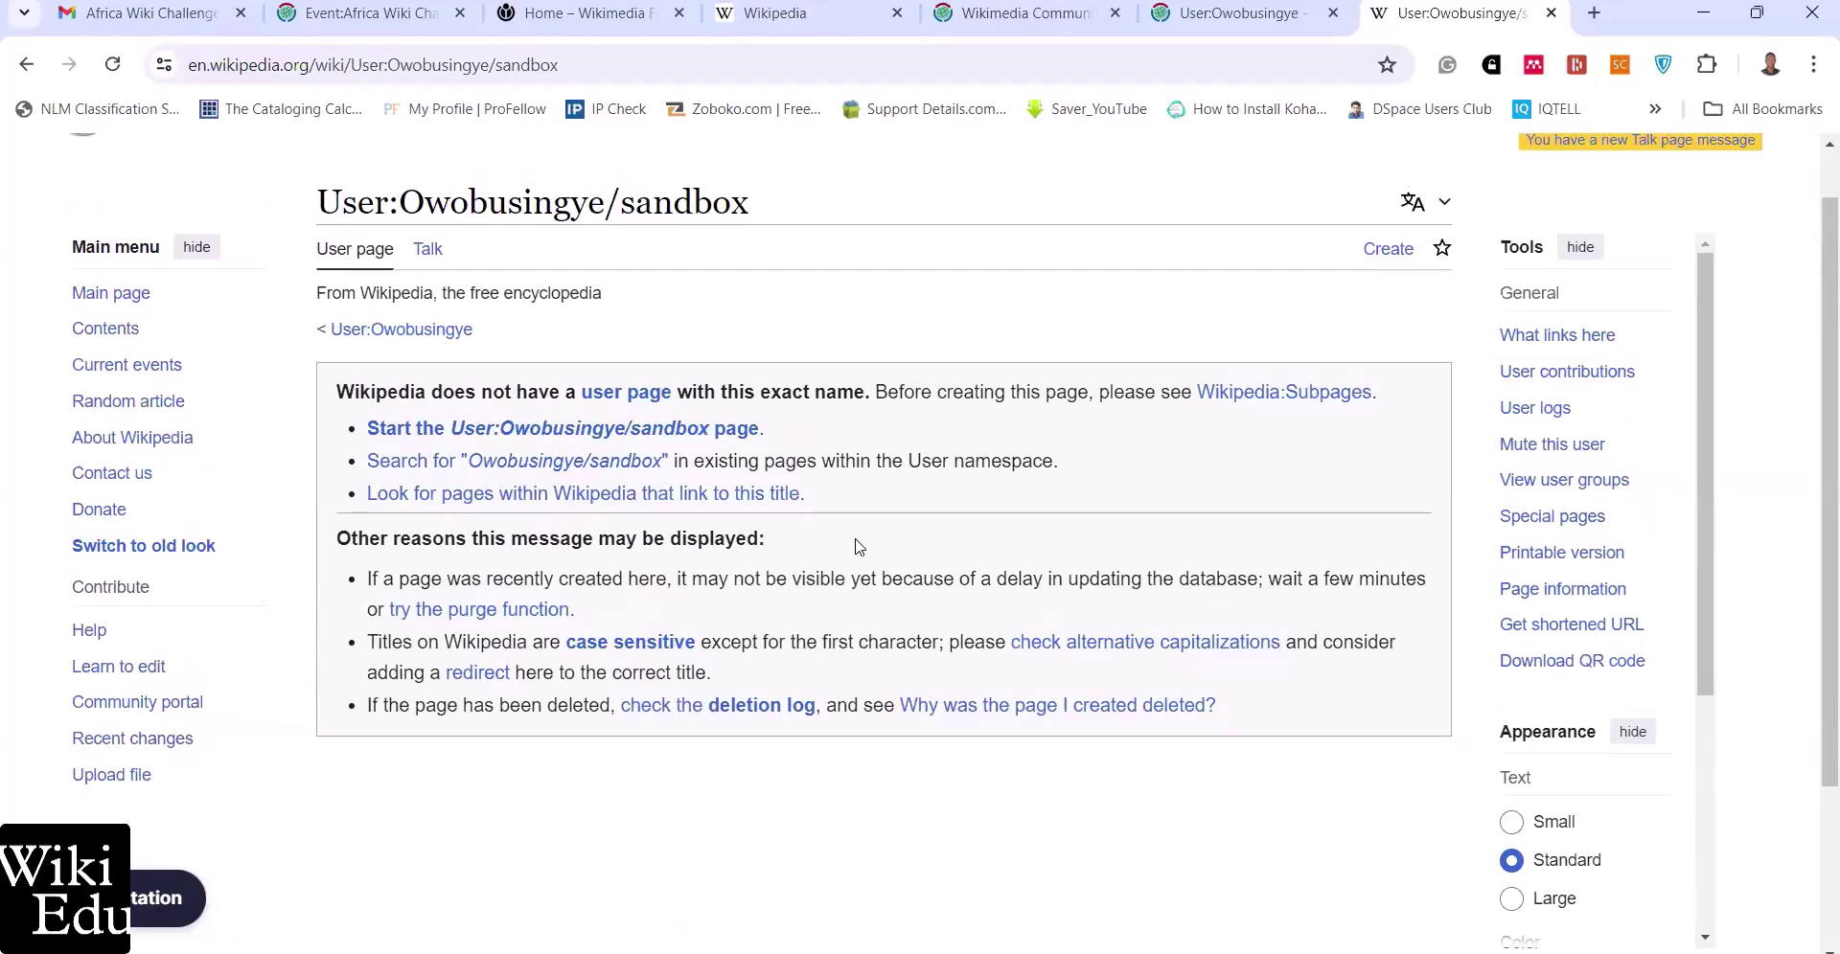
pyautogui.scroll(1, 857, 547)
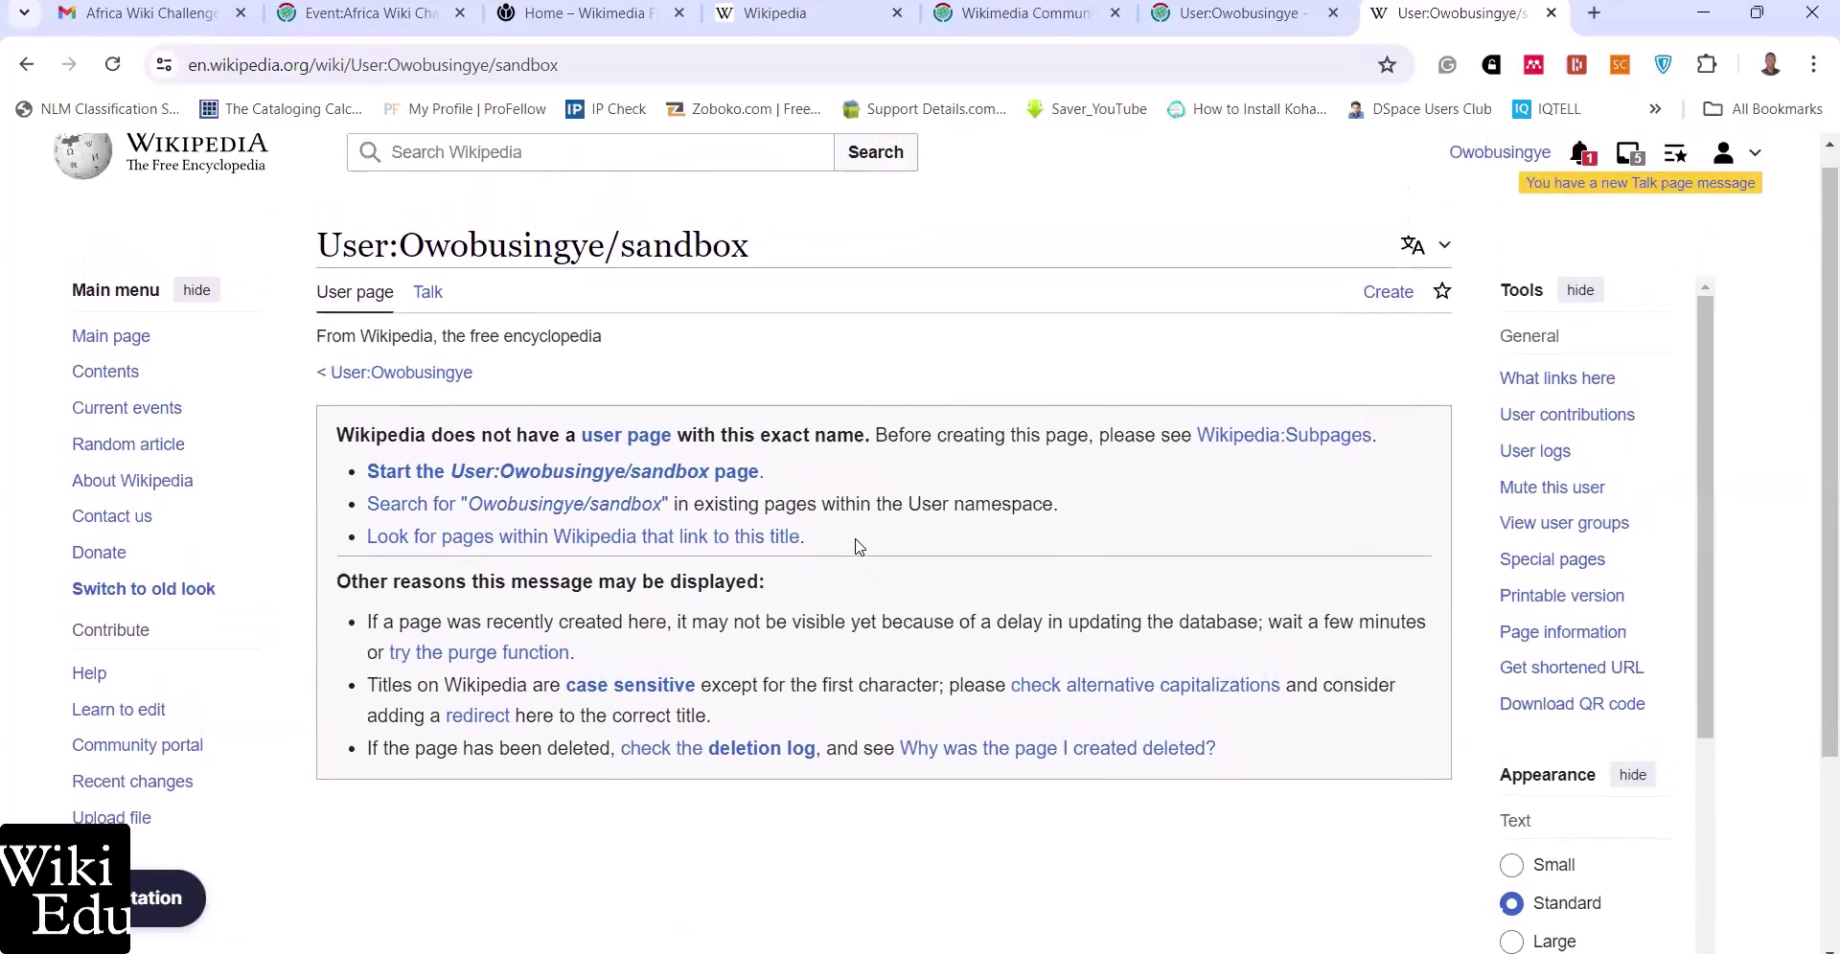
pyautogui.scroll(-1, 858, 546)
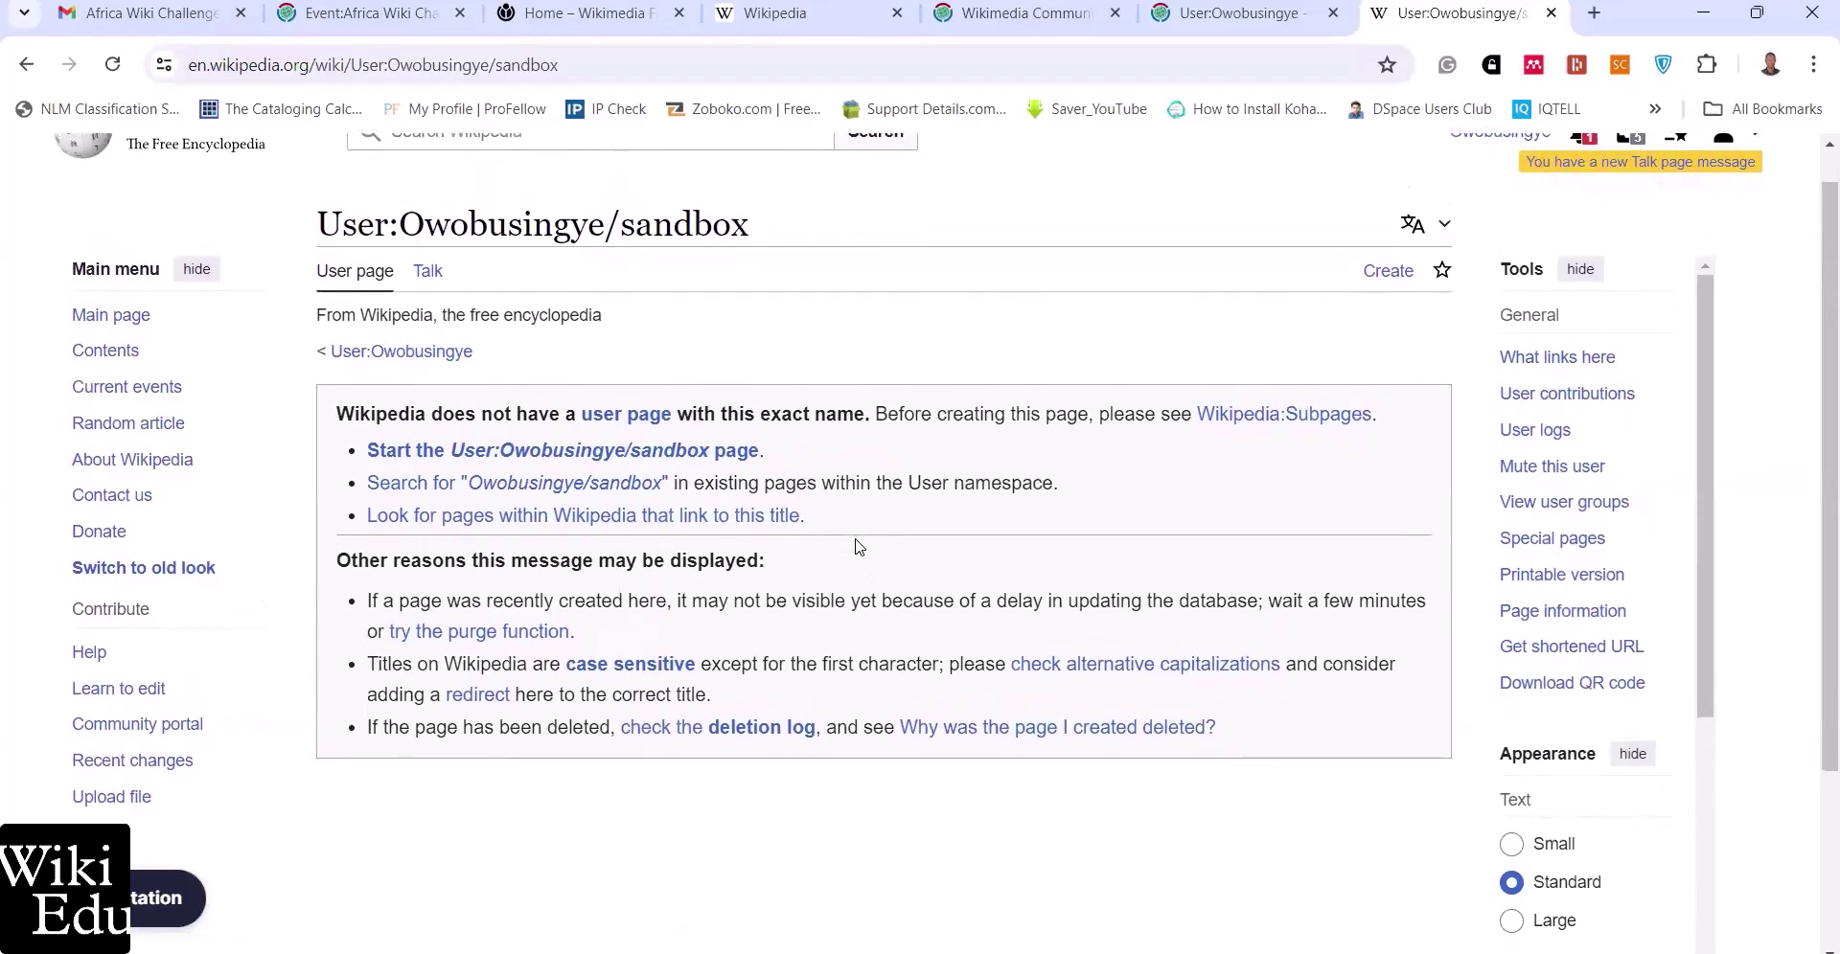
pyautogui.scroll(-1, 857, 546)
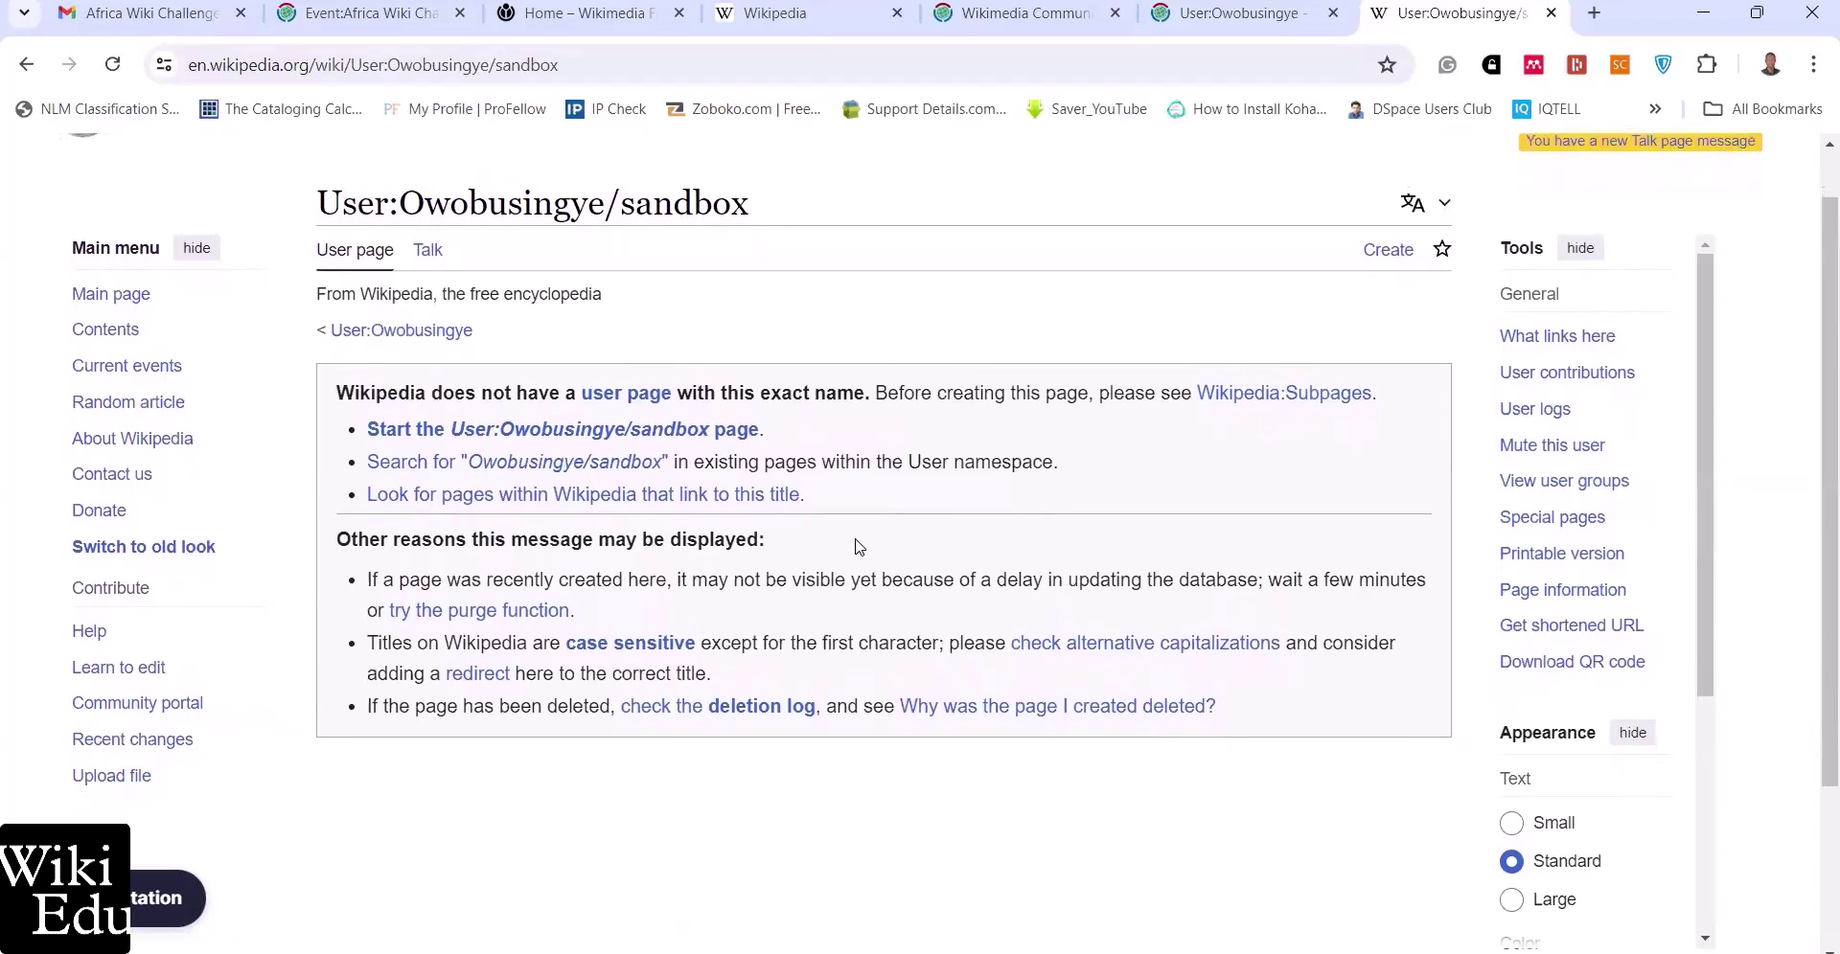
# View the blank editor for creating the sandbox page and return to the sandbox page's notice
pyautogui.click(1379, 266)
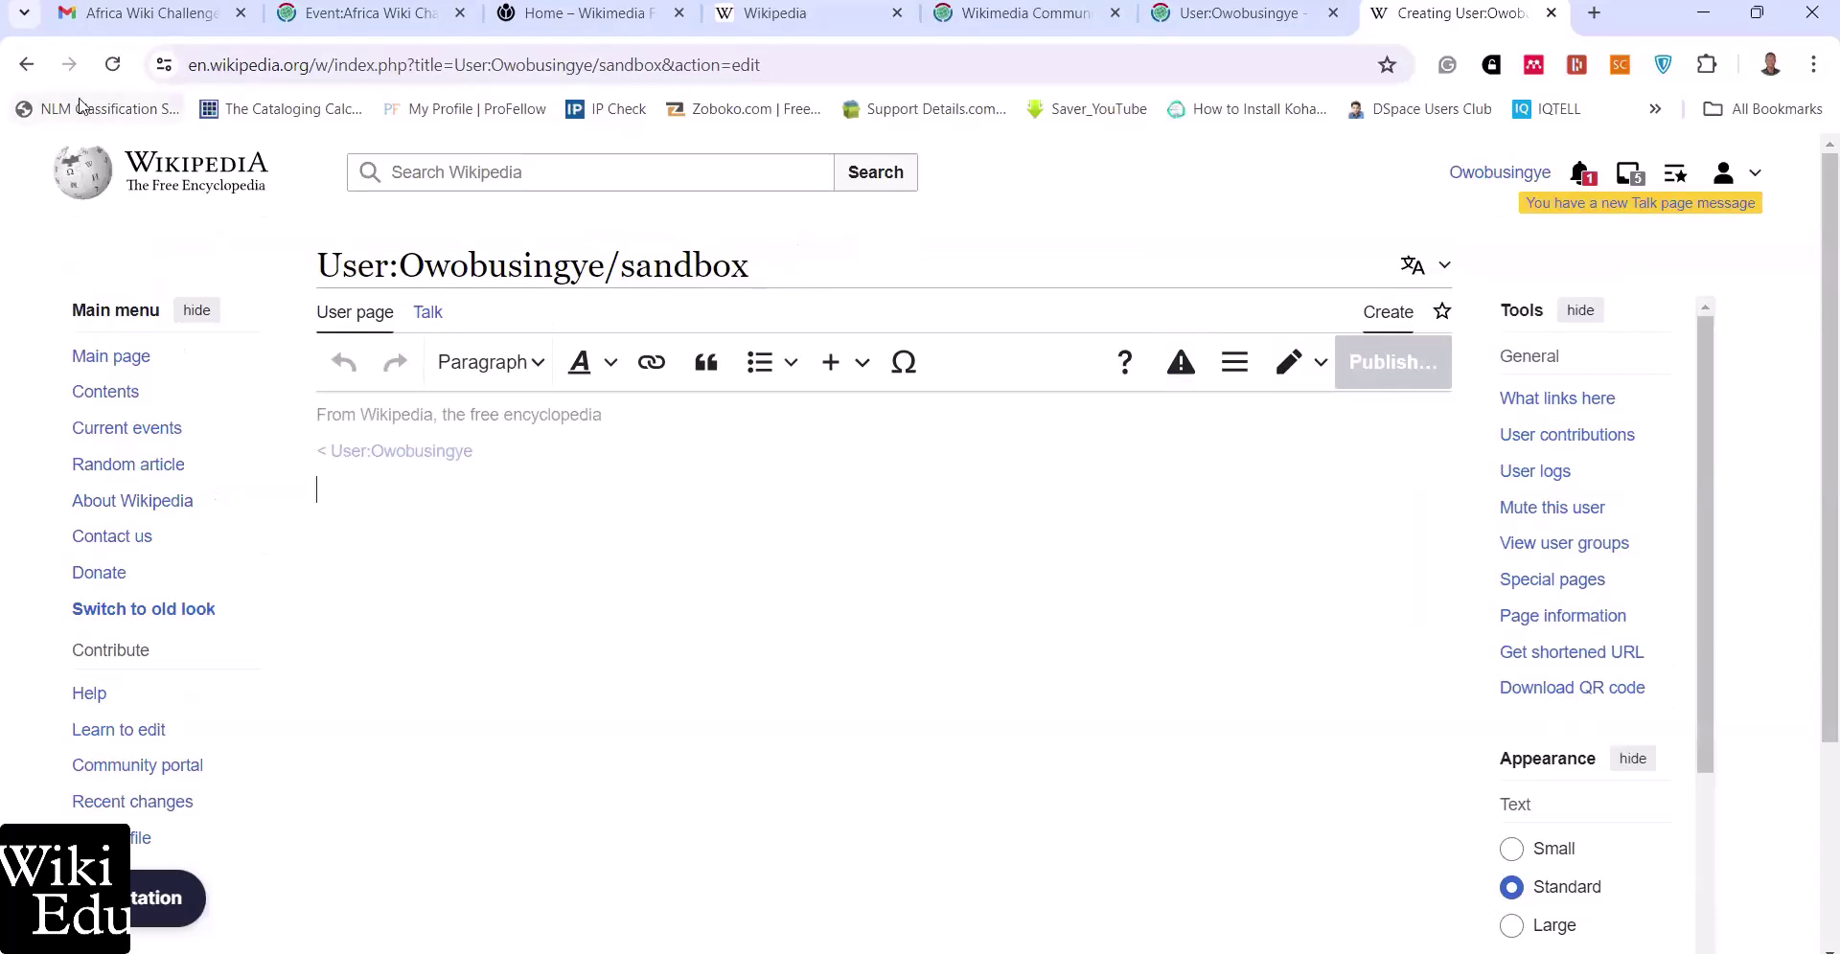
pyautogui.click(27, 67)
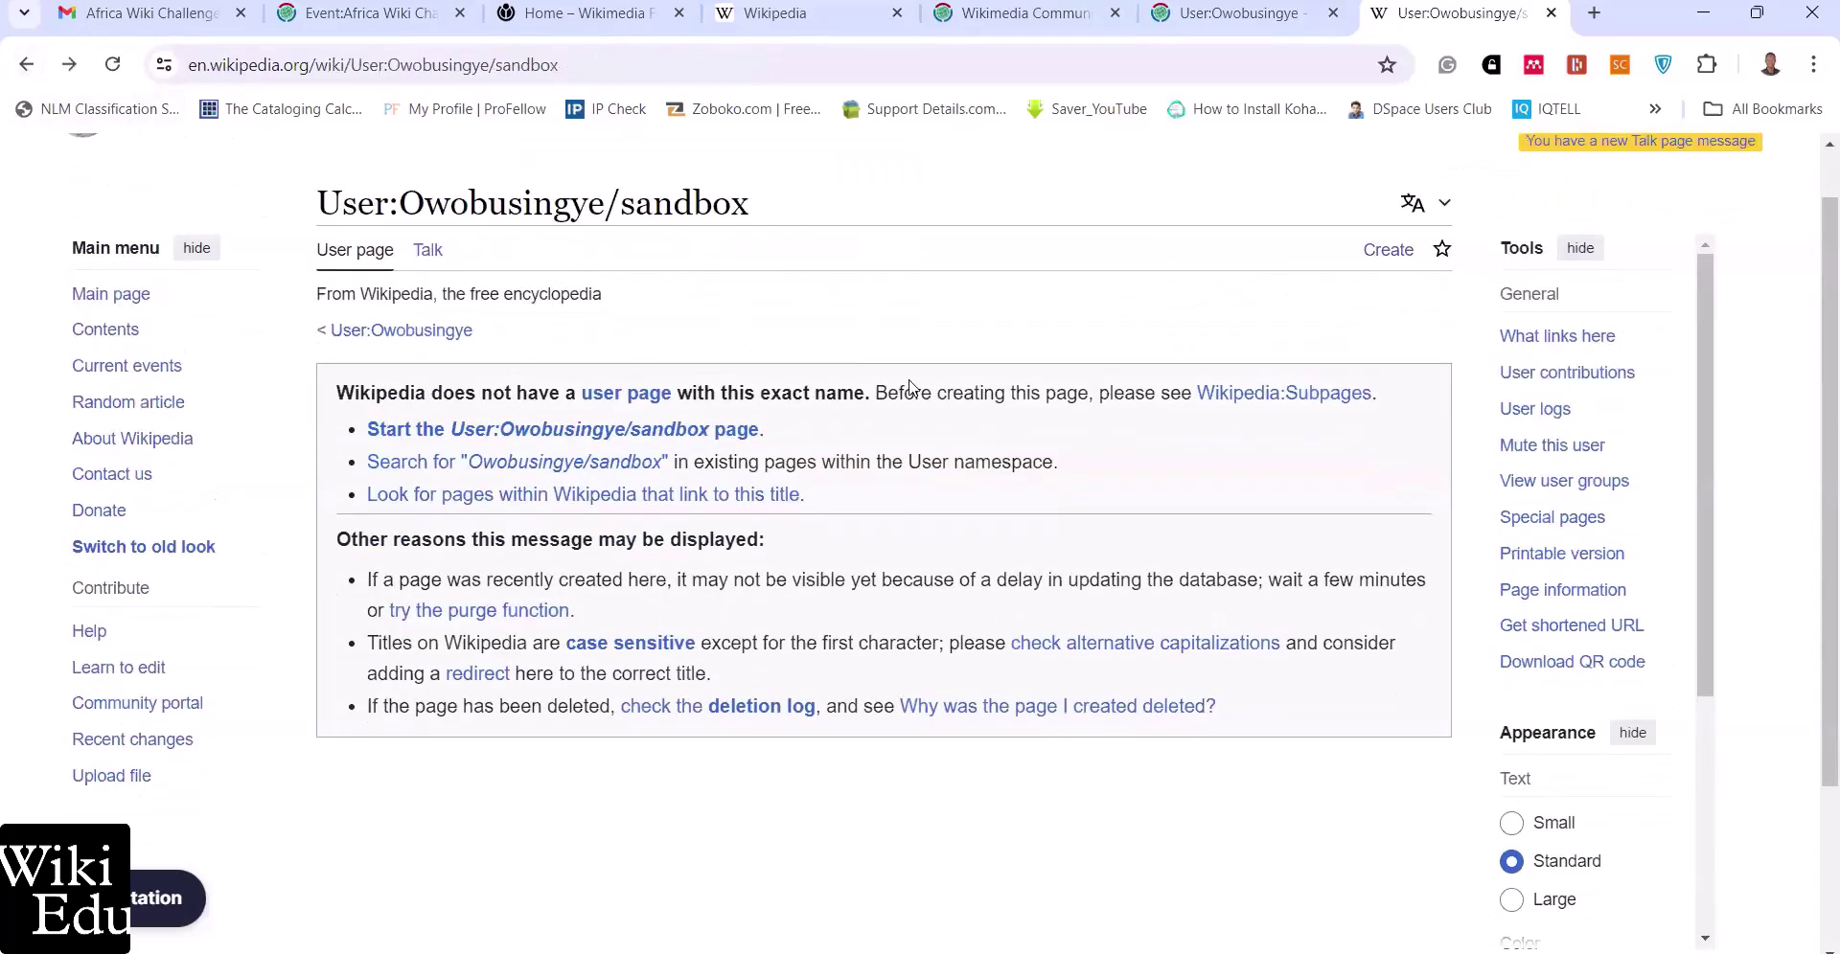
pyautogui.scroll(-1, 860, 450)
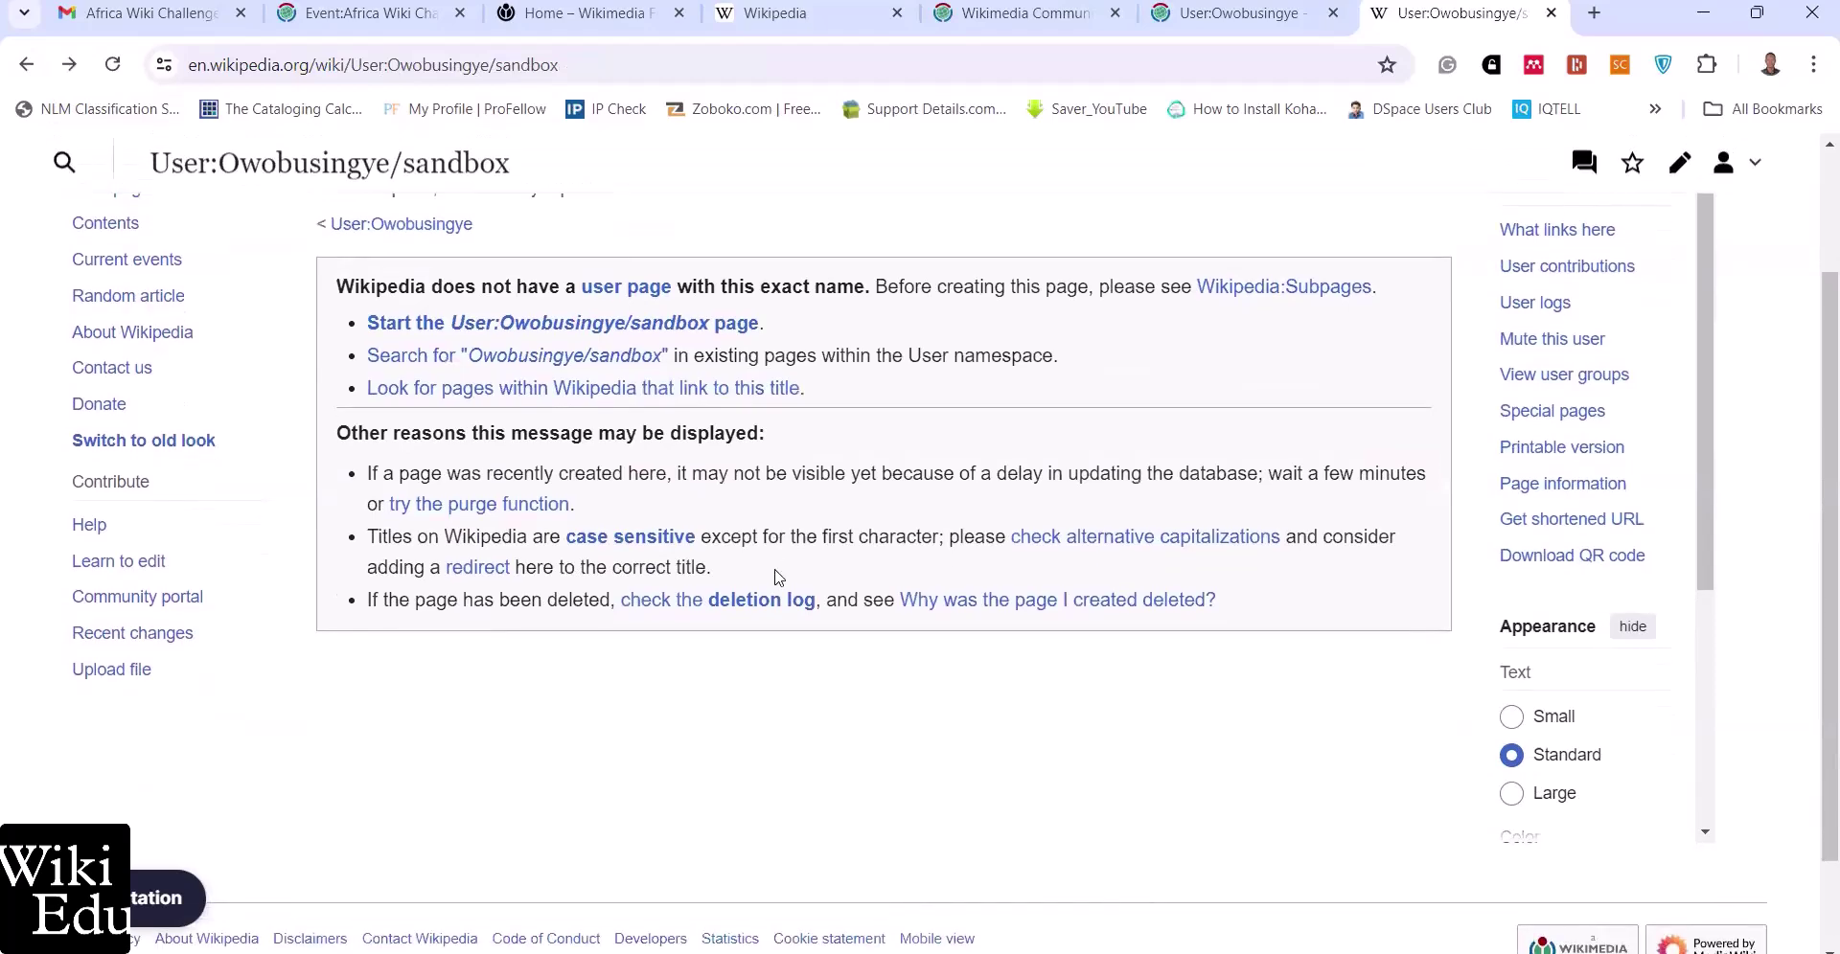
pyautogui.scroll(1, 778, 576)
pyautogui.scroll(1, 778, 576)
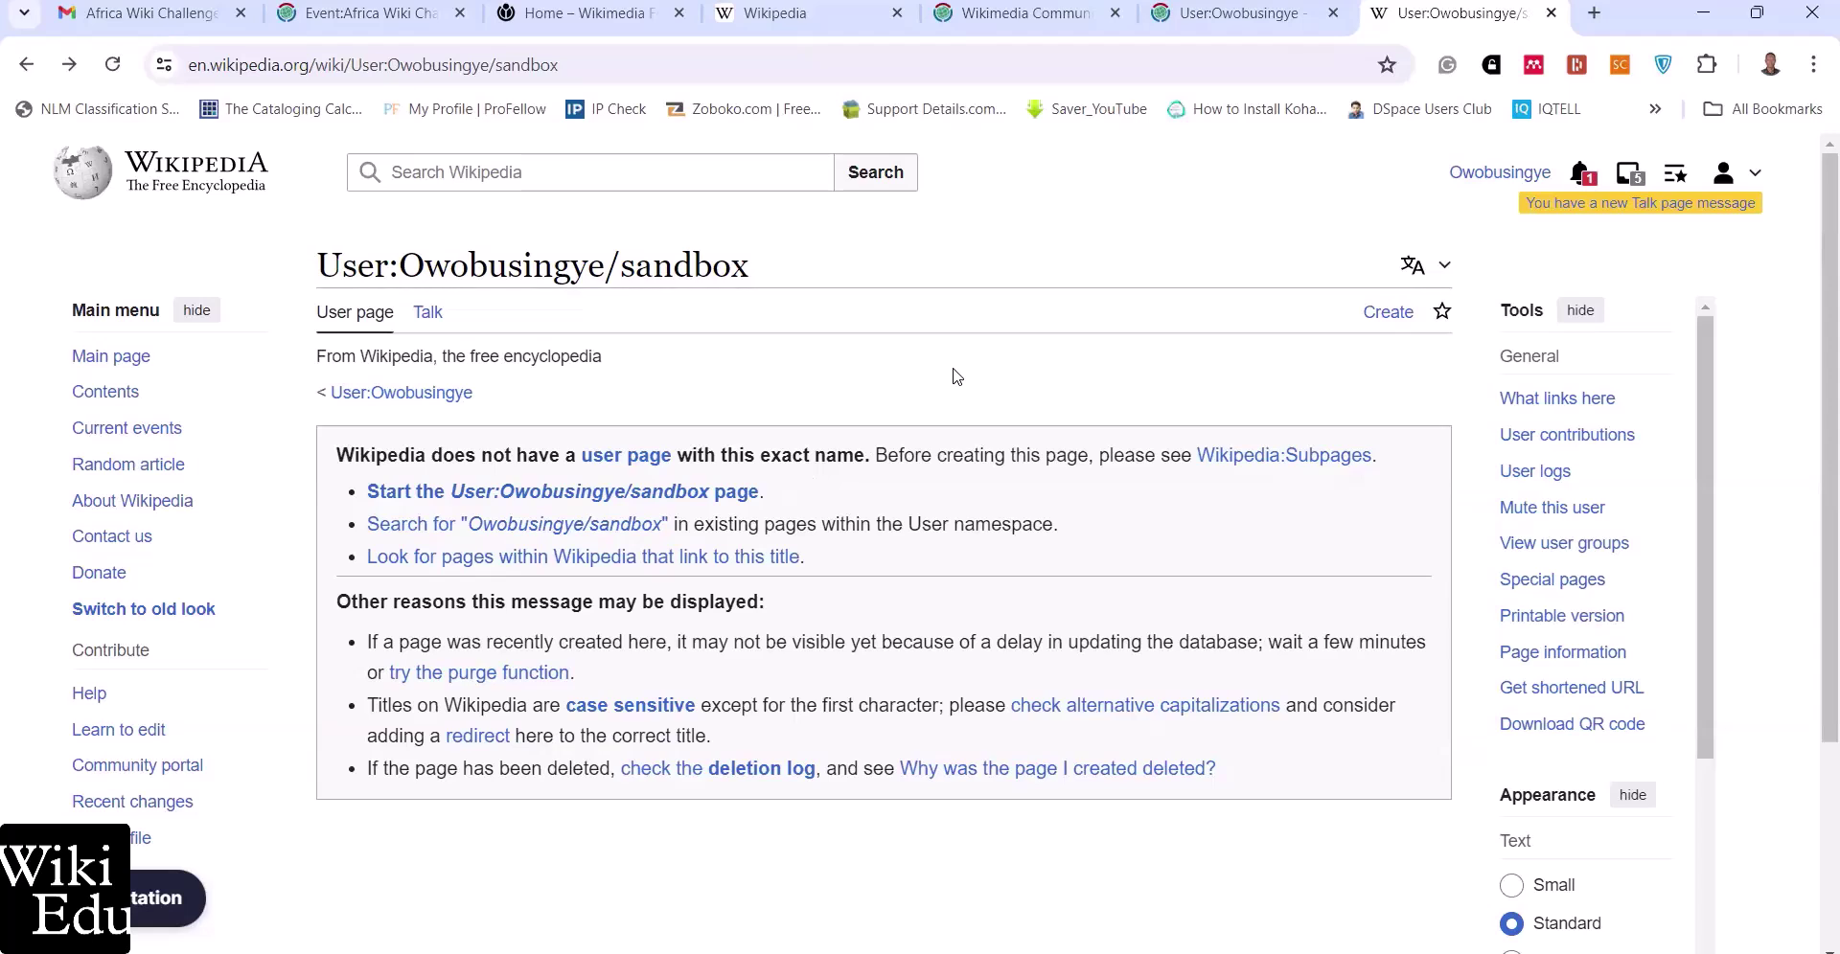
# Search Google in a new browser tab for "Kabale University wikipedia" and open the Kabale University Wikipedia article
pyautogui.click(1595, 16)
pyautogui.click(1248, 68)
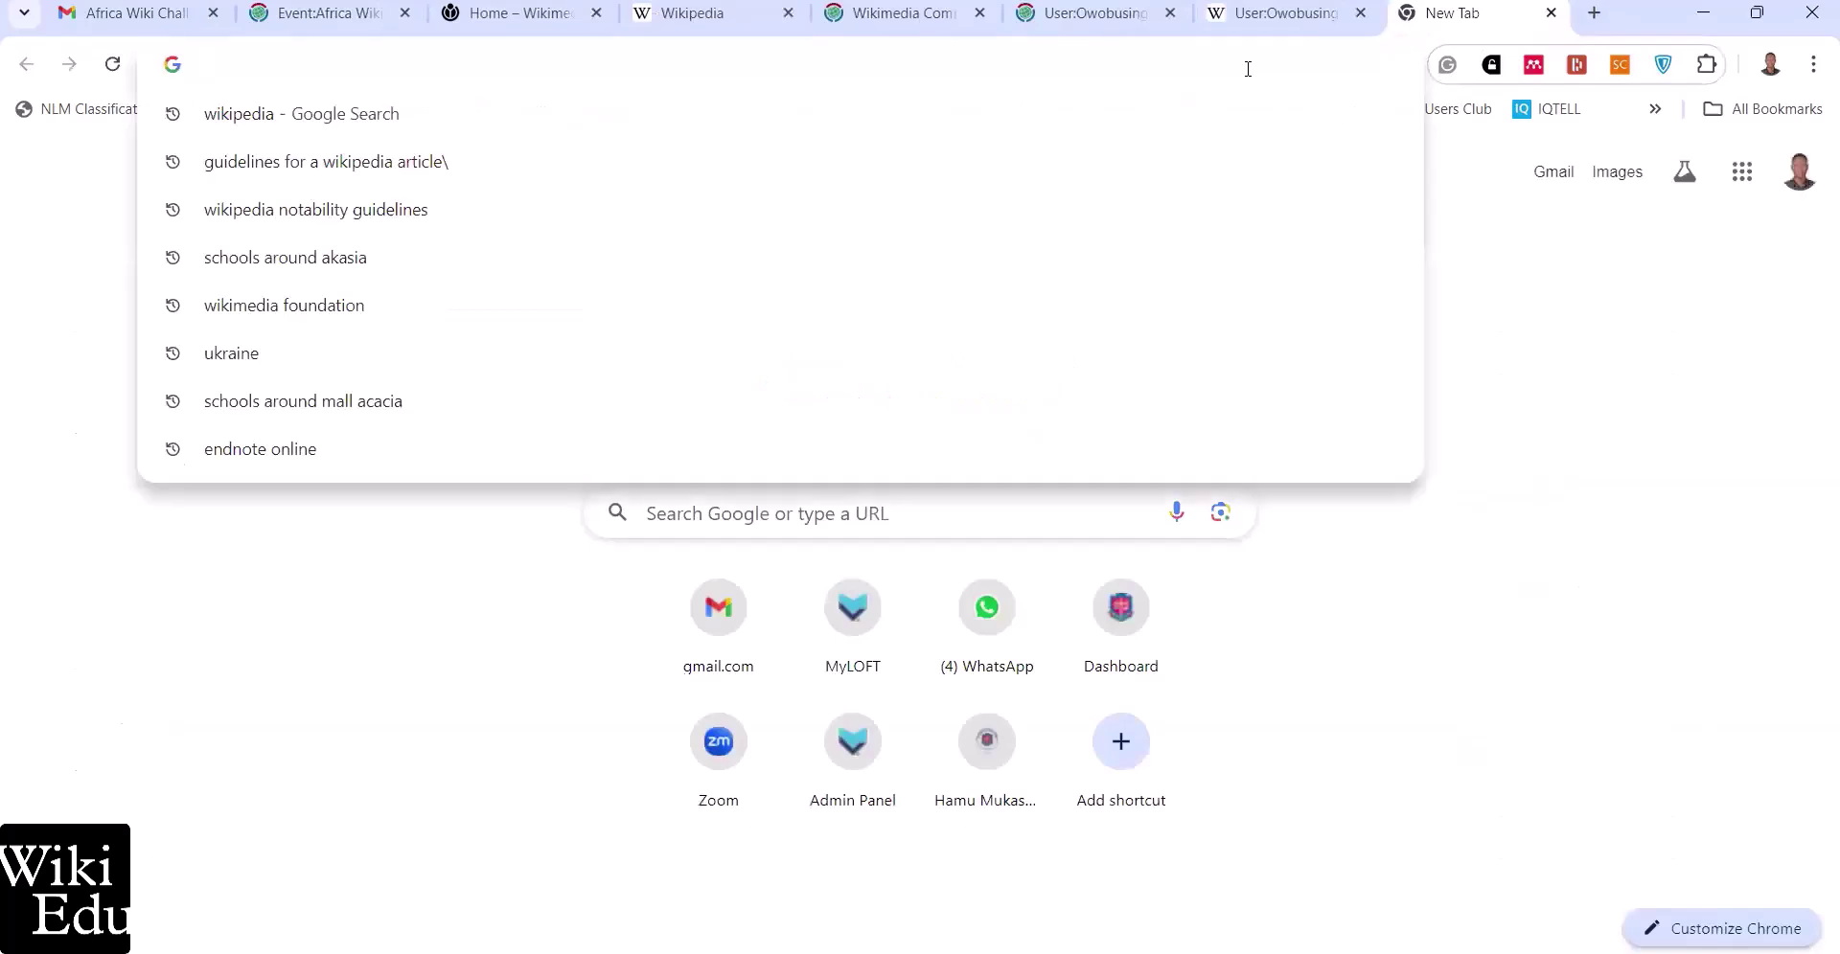
pyautogui.write('Kabale')
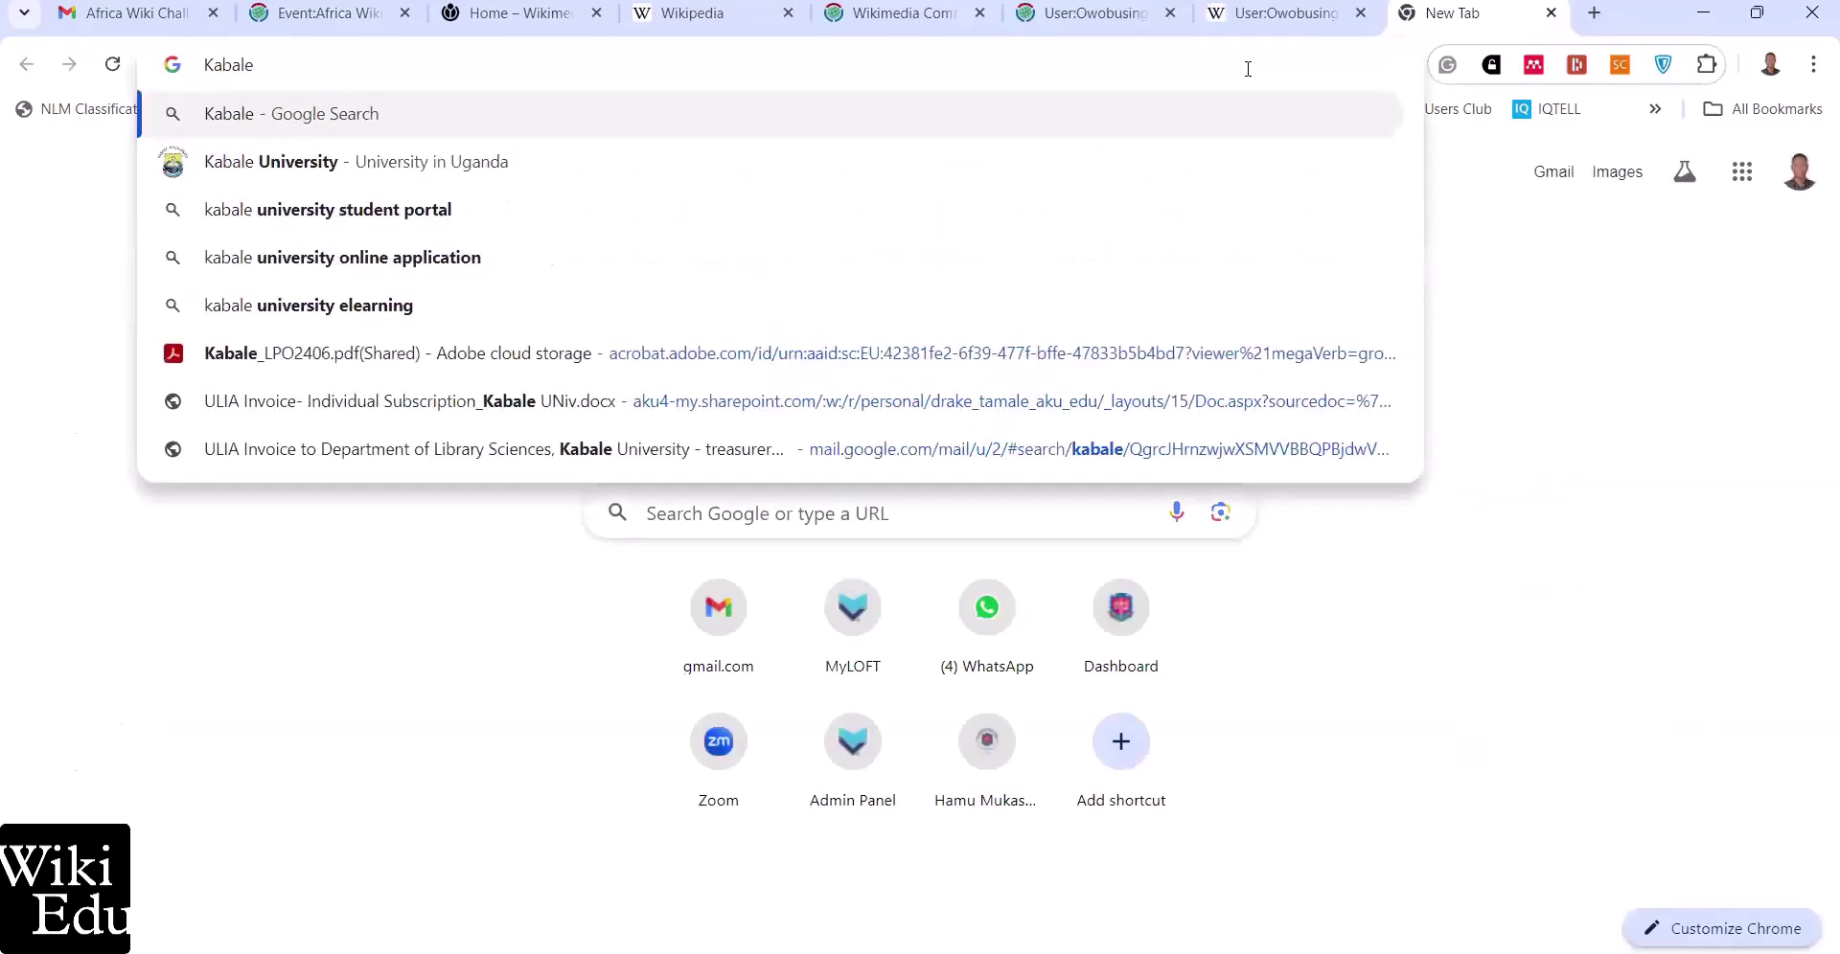
pyautogui.write(' University i')
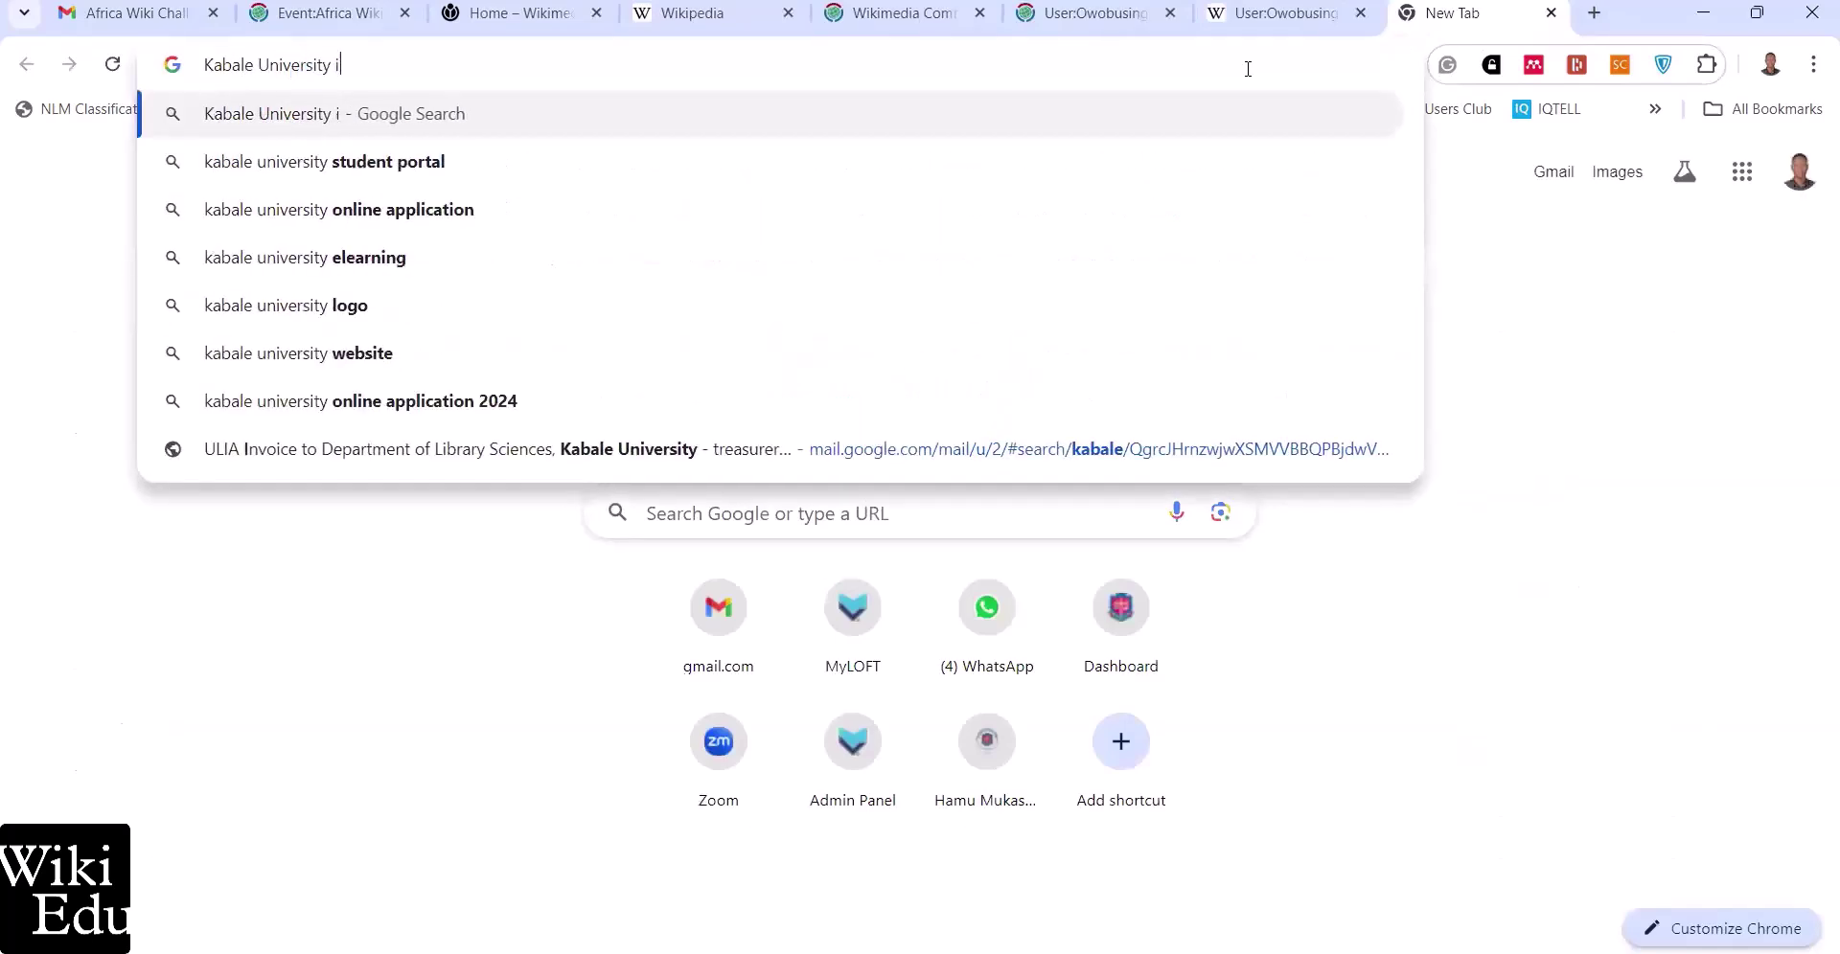
pyautogui.press('BackSpace')
pyautogui.write('wikip')
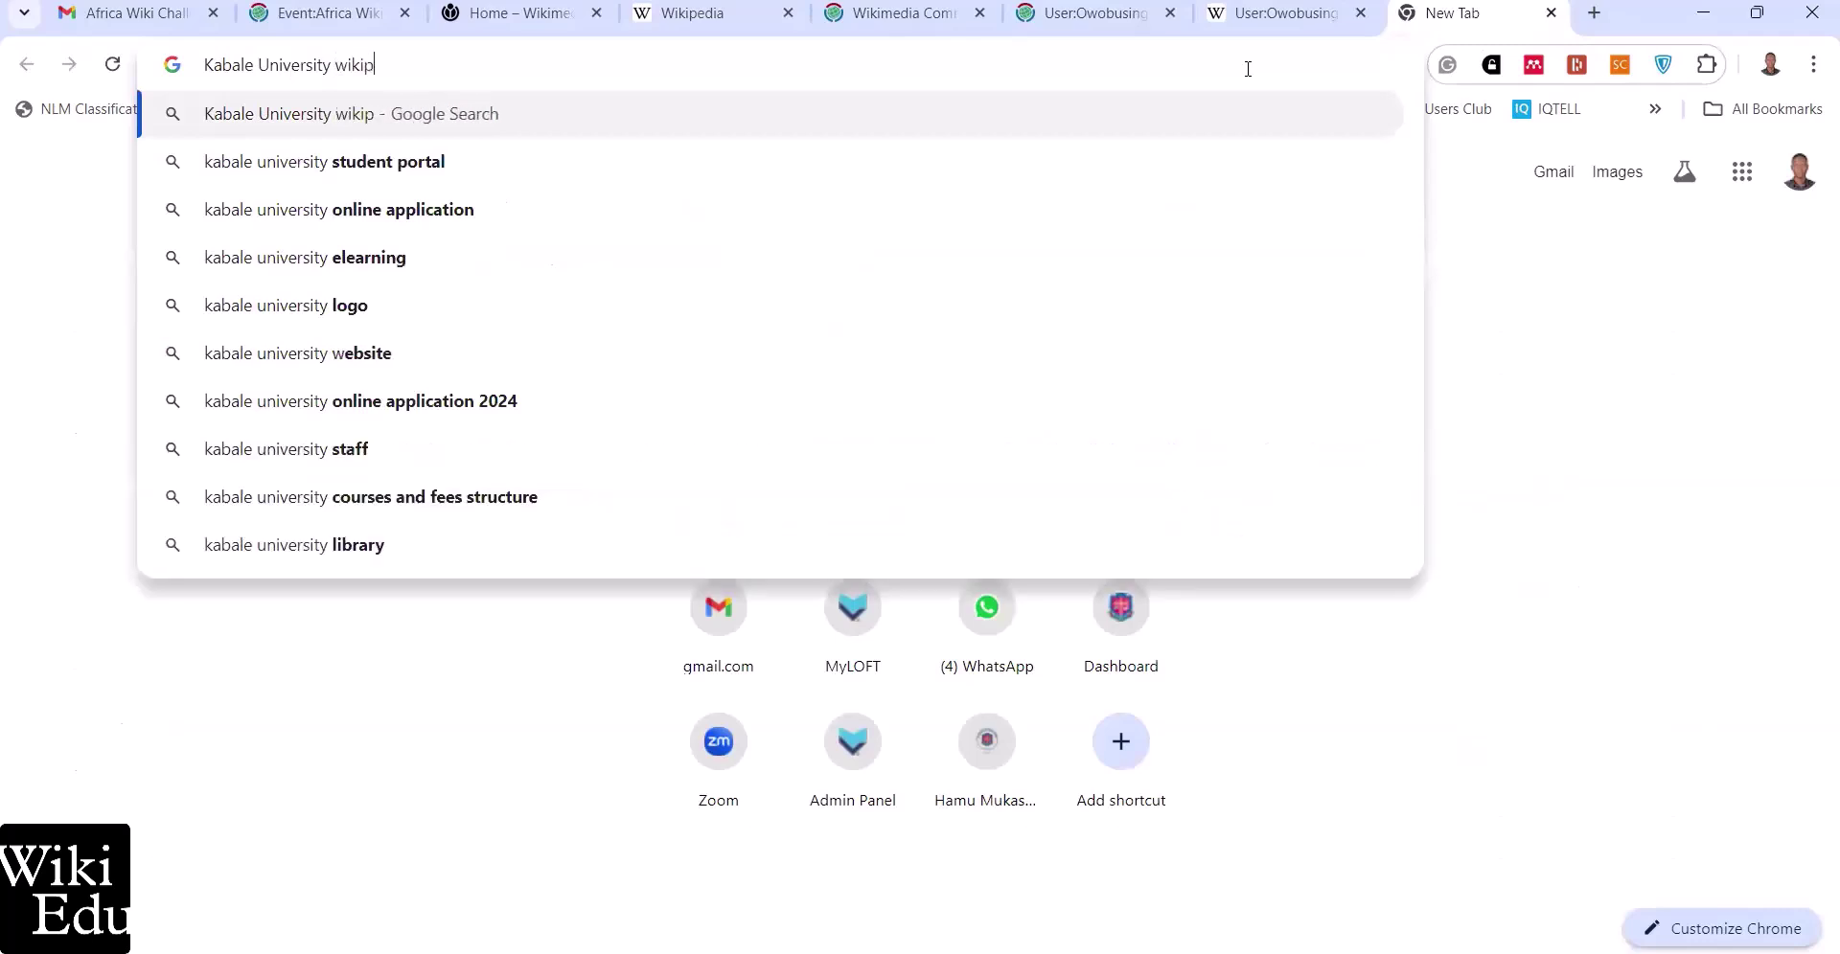
pyautogui.write('edia')
pyautogui.press('Return')
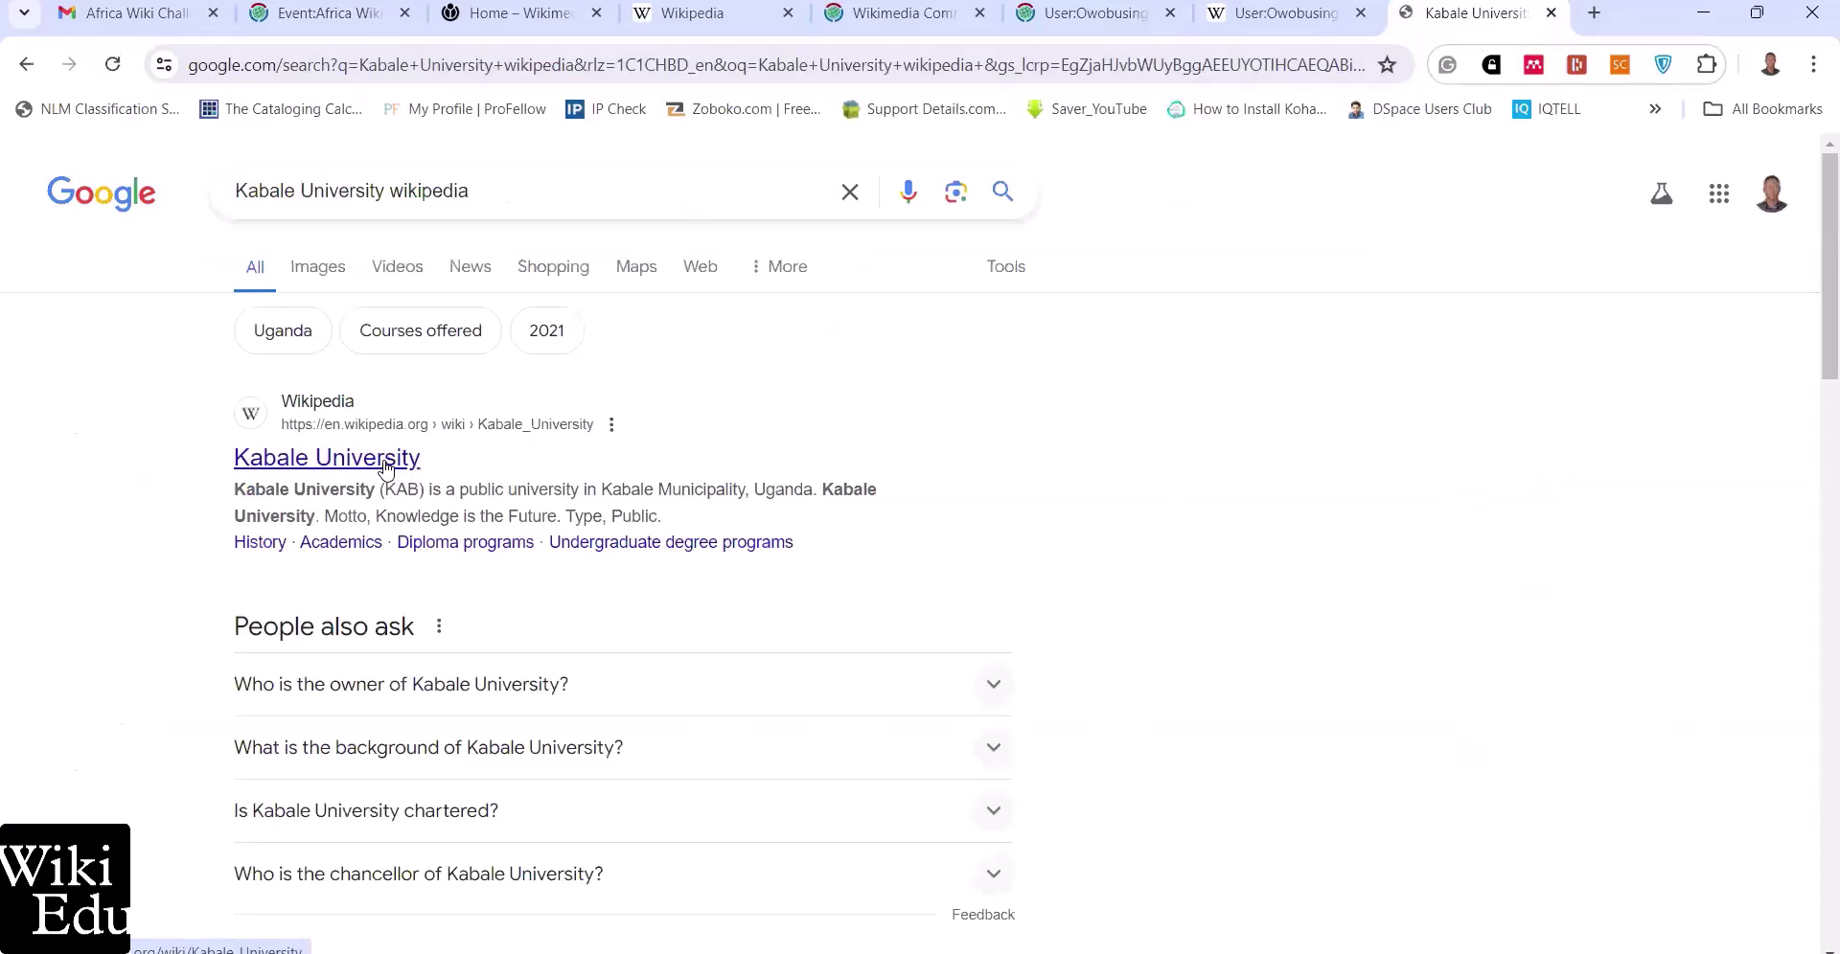
pyautogui.click(386, 461)
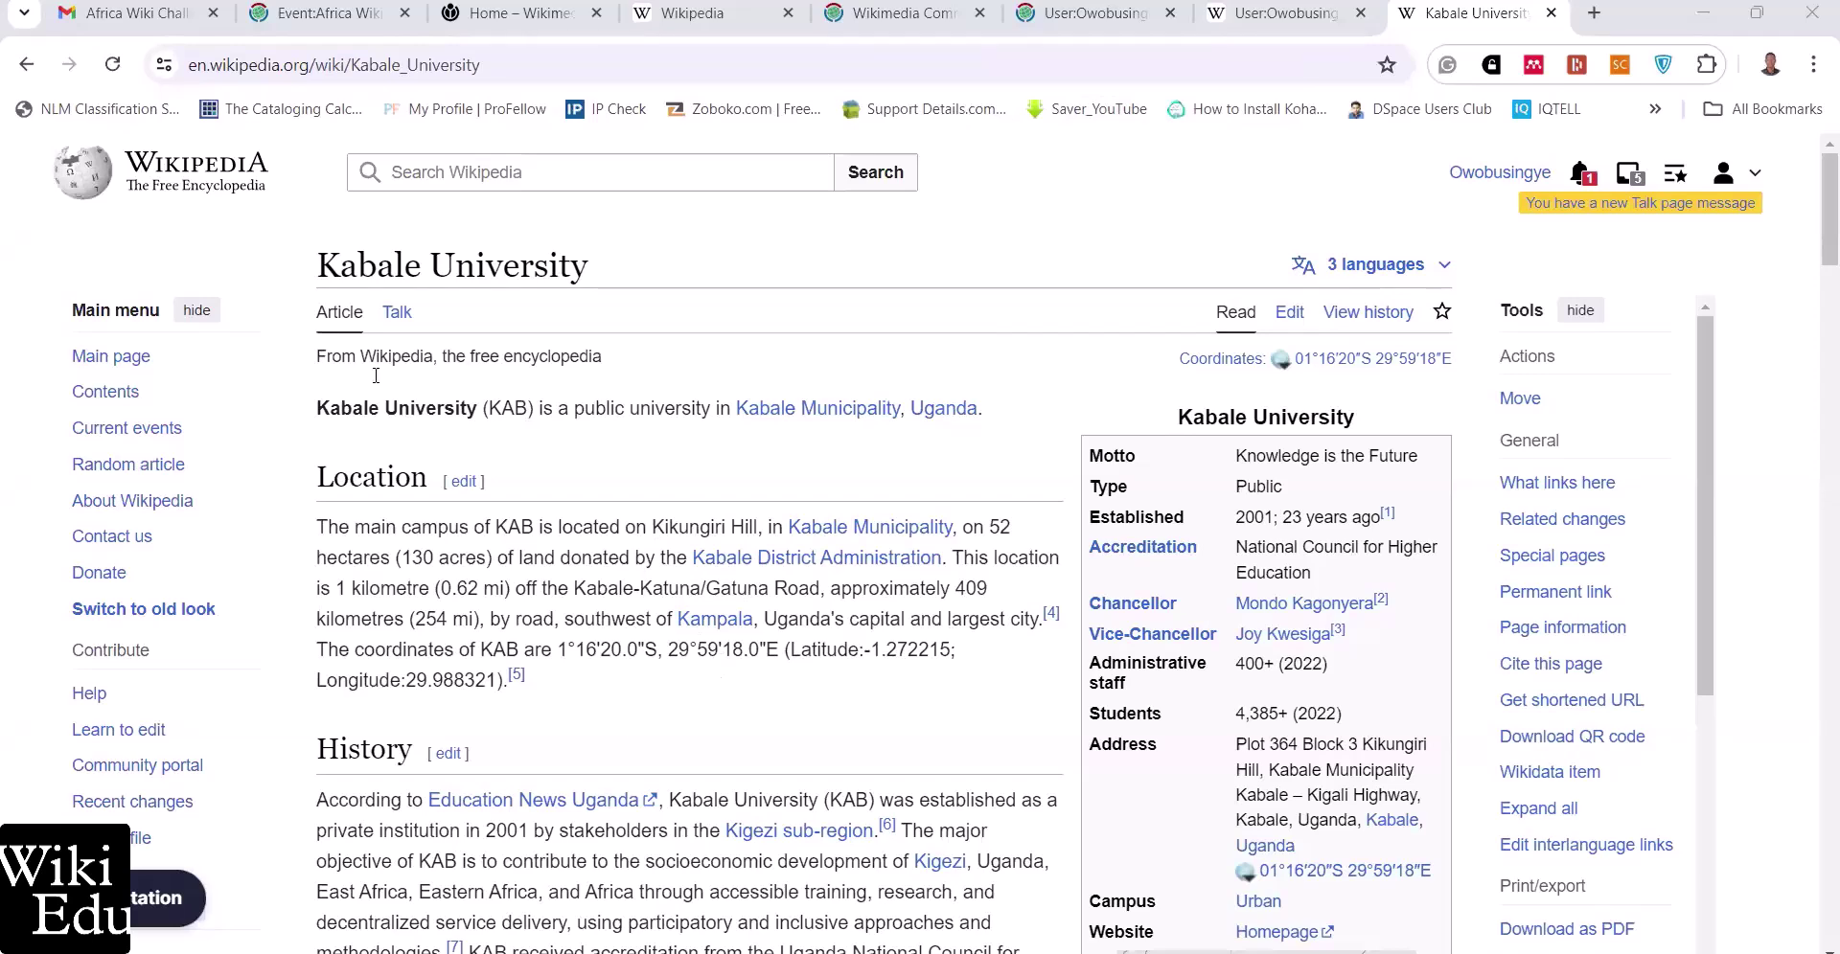
# Return to the Africa Wiki Challenge 2024 event page on Meta-Wiki and open its Article List
pyautogui.click(302, 23)
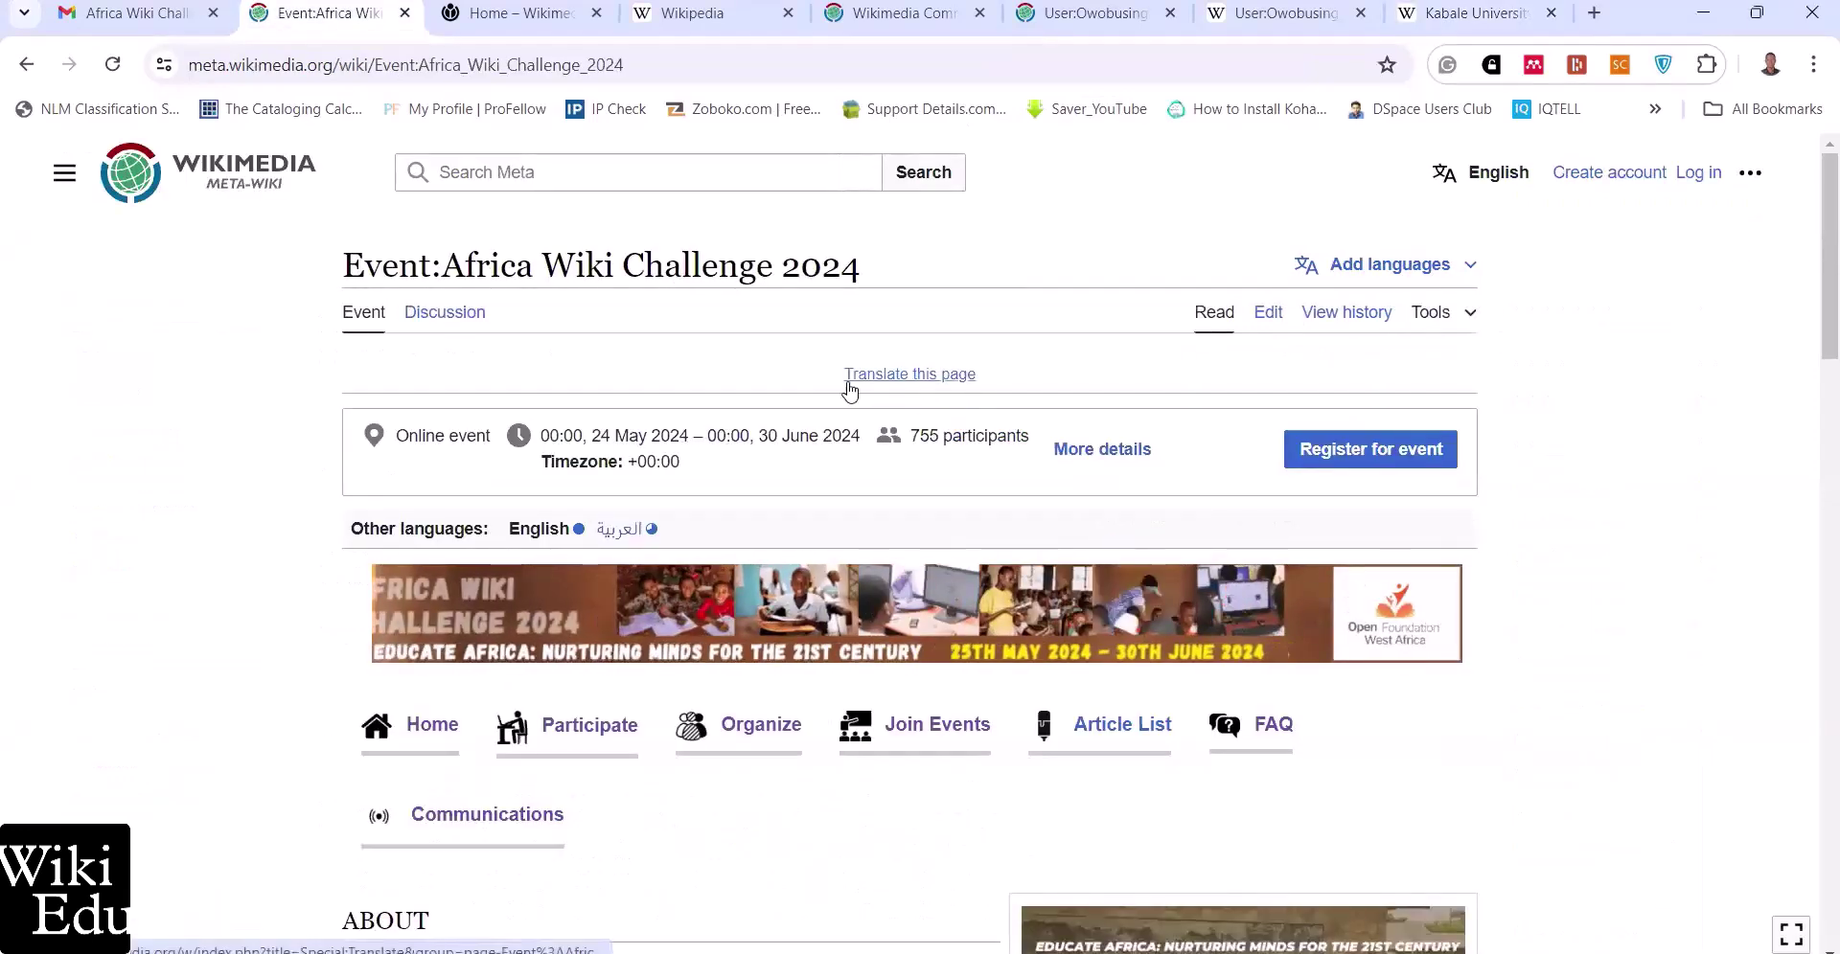
pyautogui.scroll(-5, 850, 388)
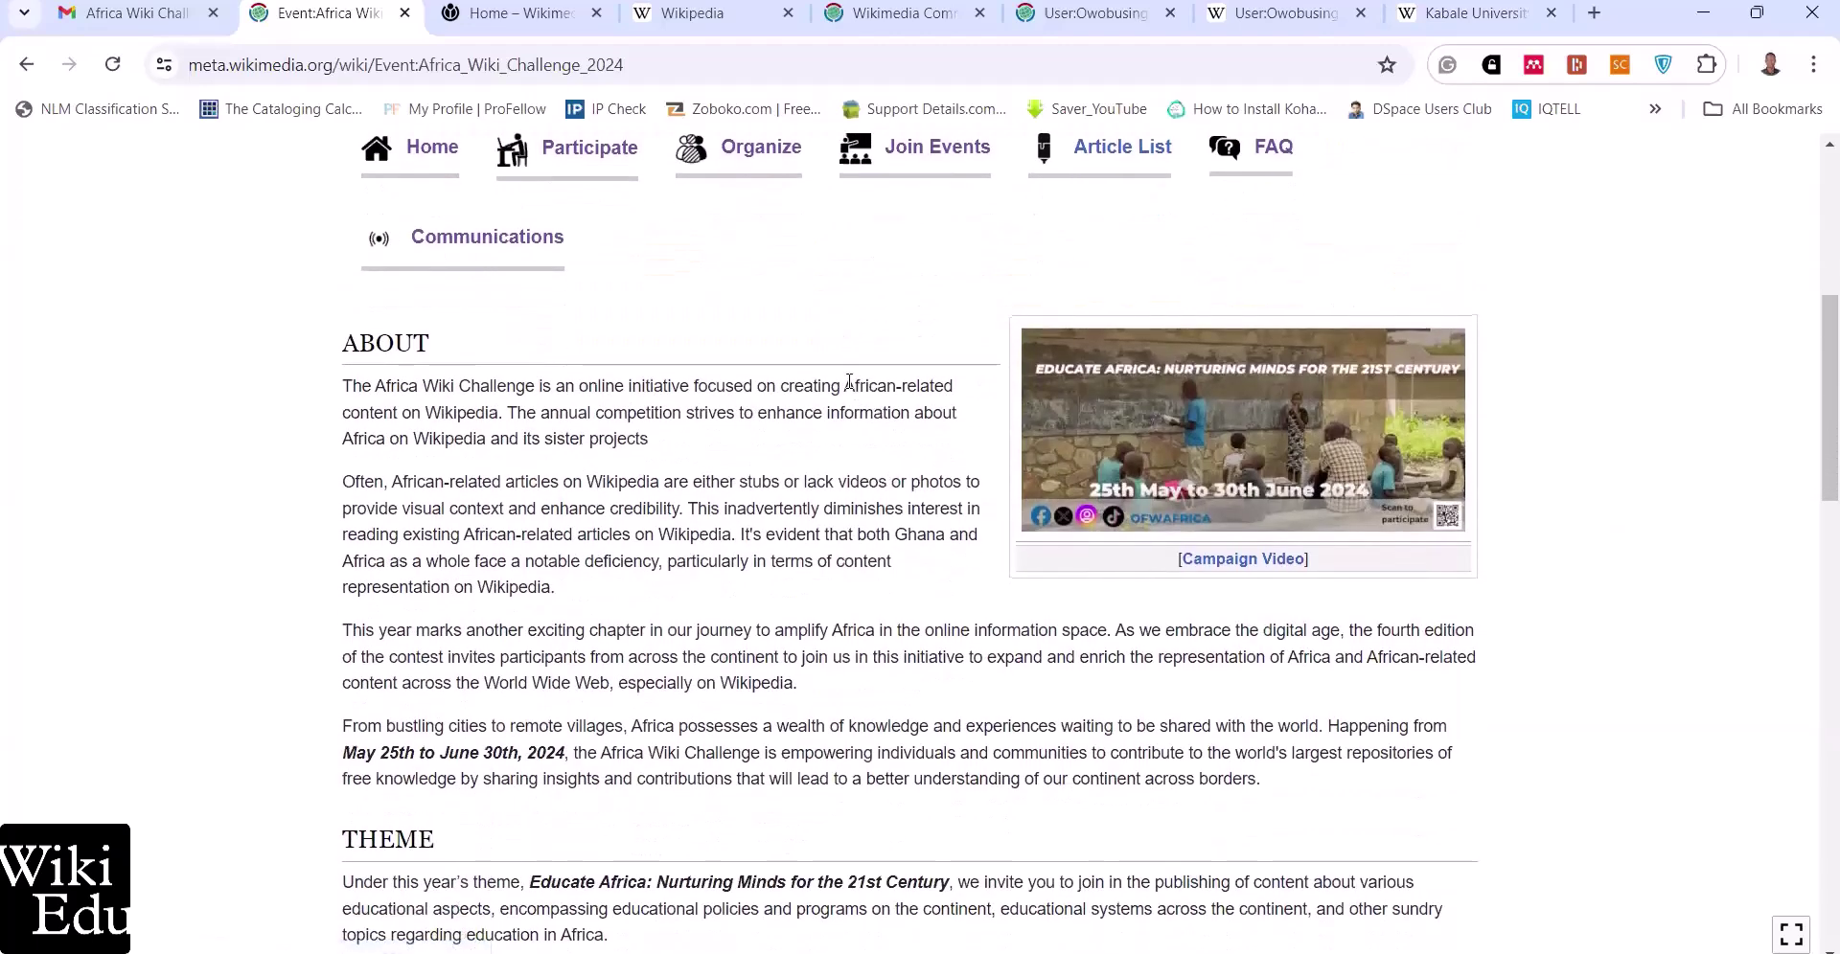
pyautogui.click(1137, 156)
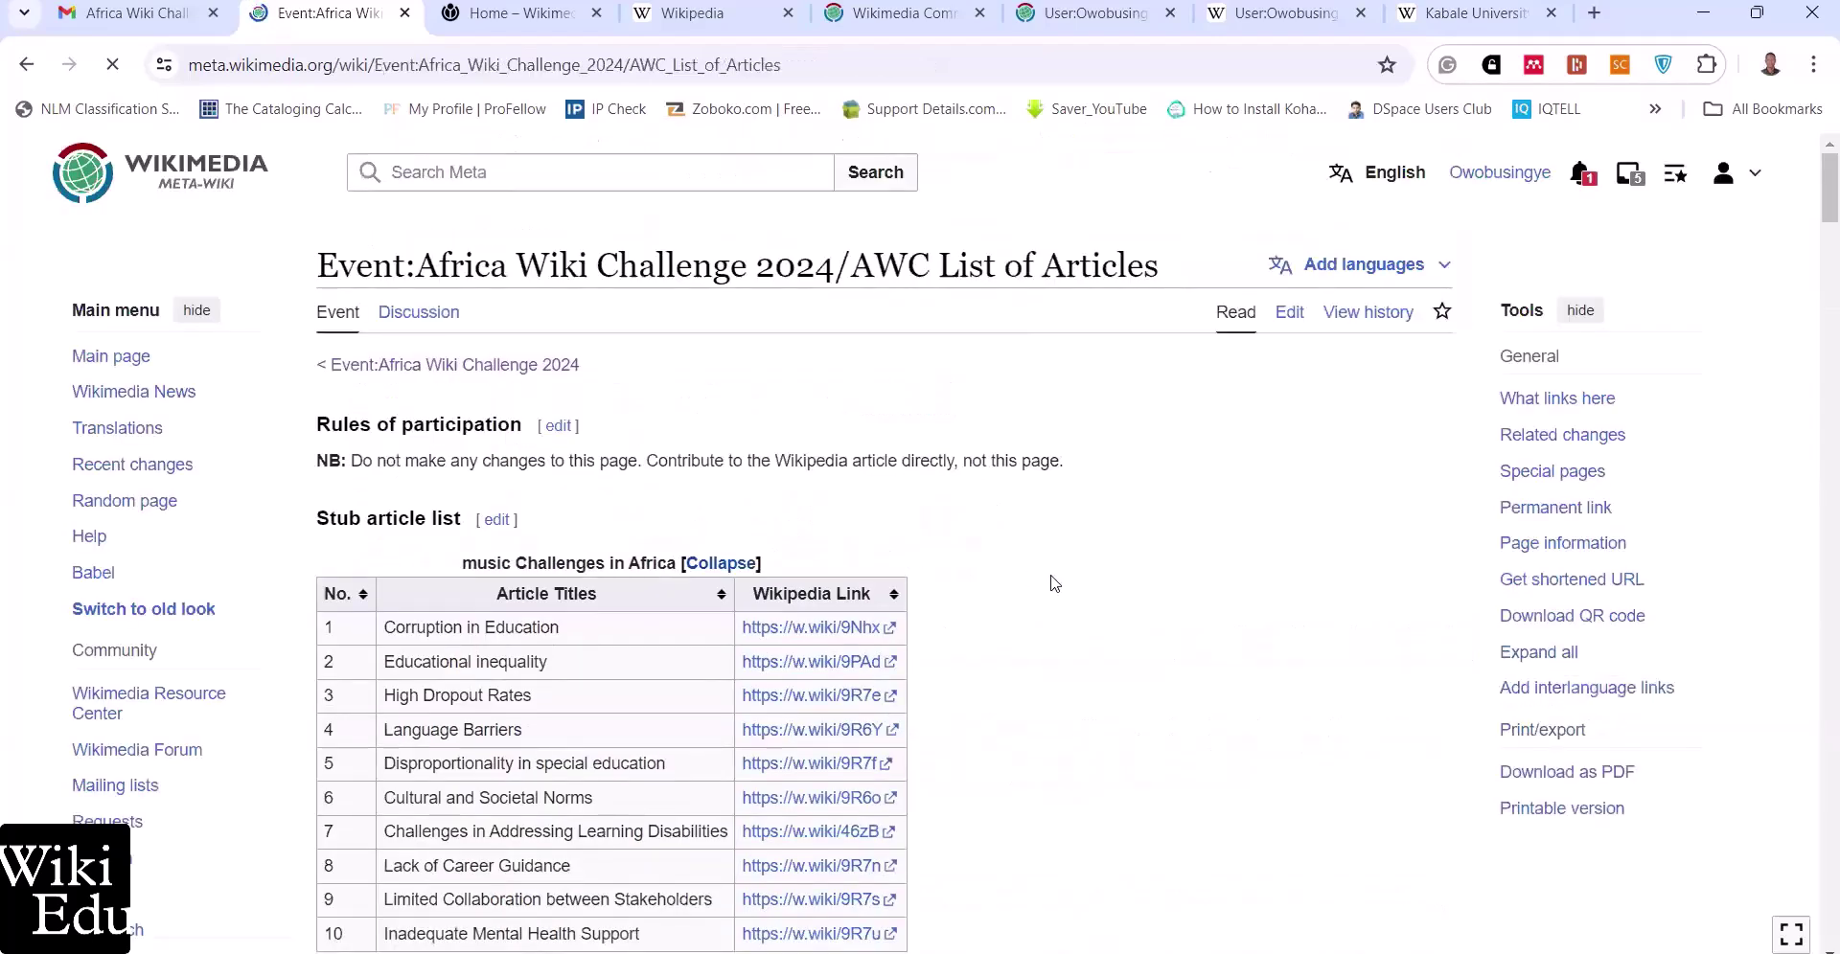
# Look through the topic tables of the stub article list on the AWC List of Articles page, and return to the personal sandbox page
pyautogui.scroll(-2, 1054, 583)
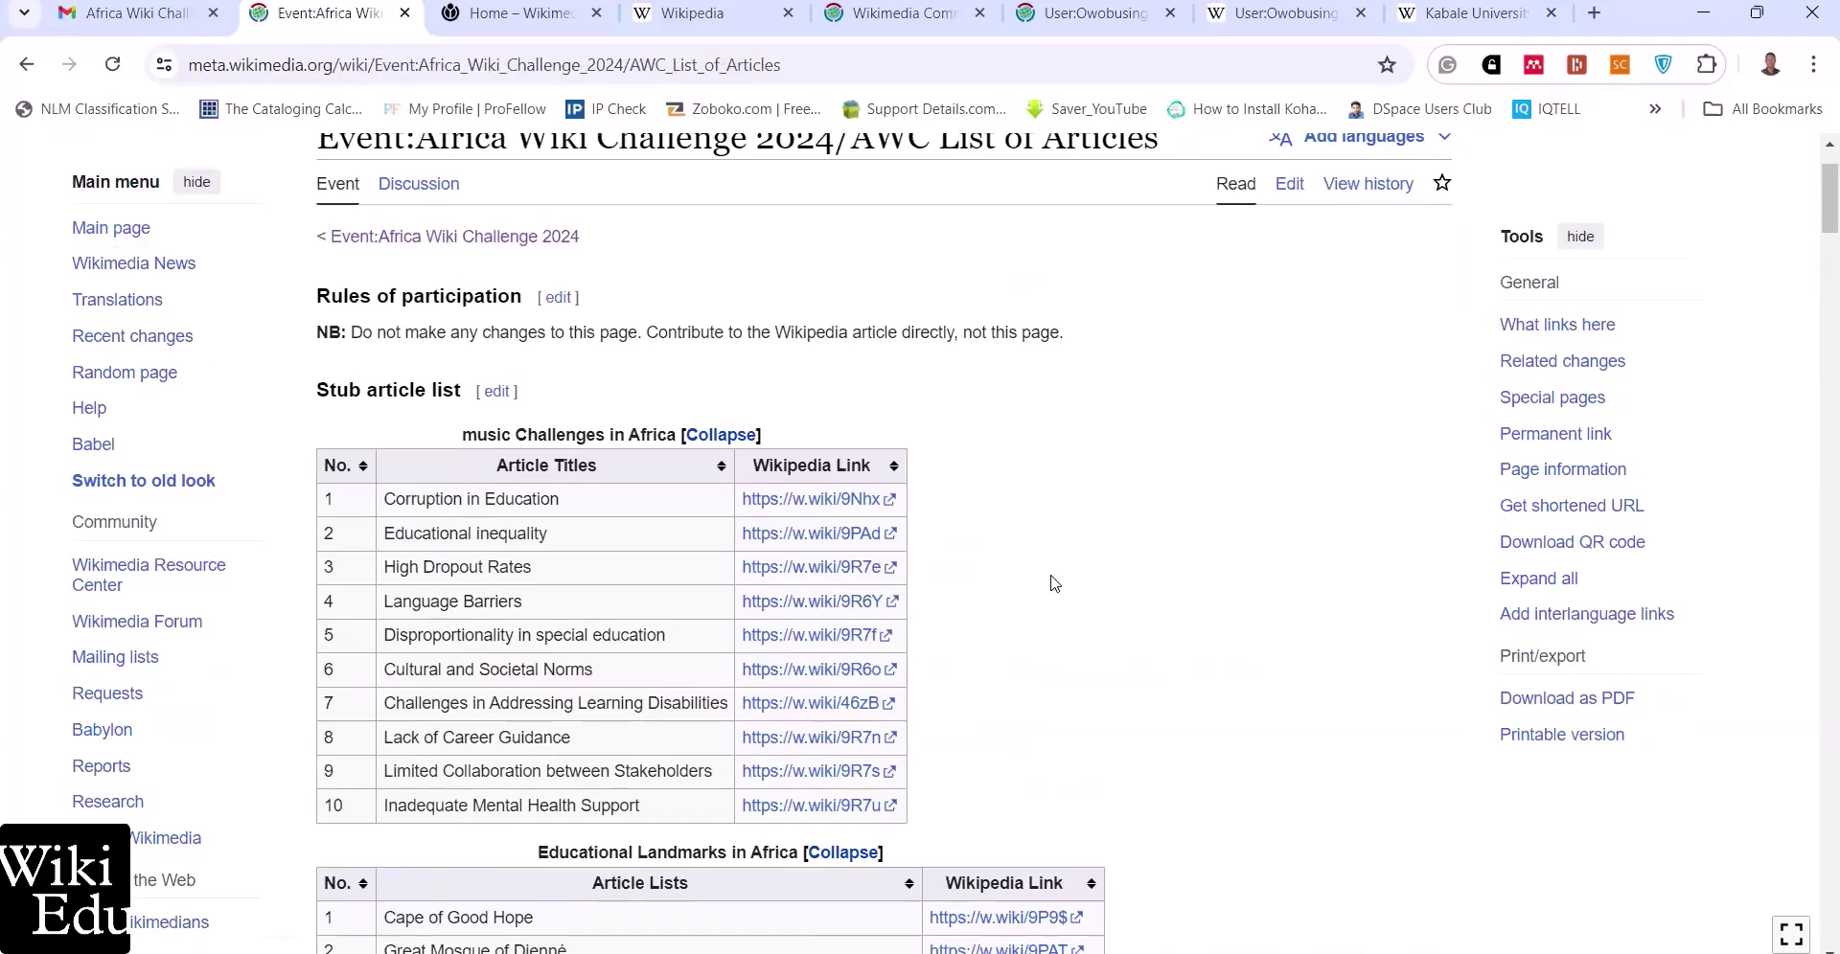
pyautogui.scroll(-1, 1054, 583)
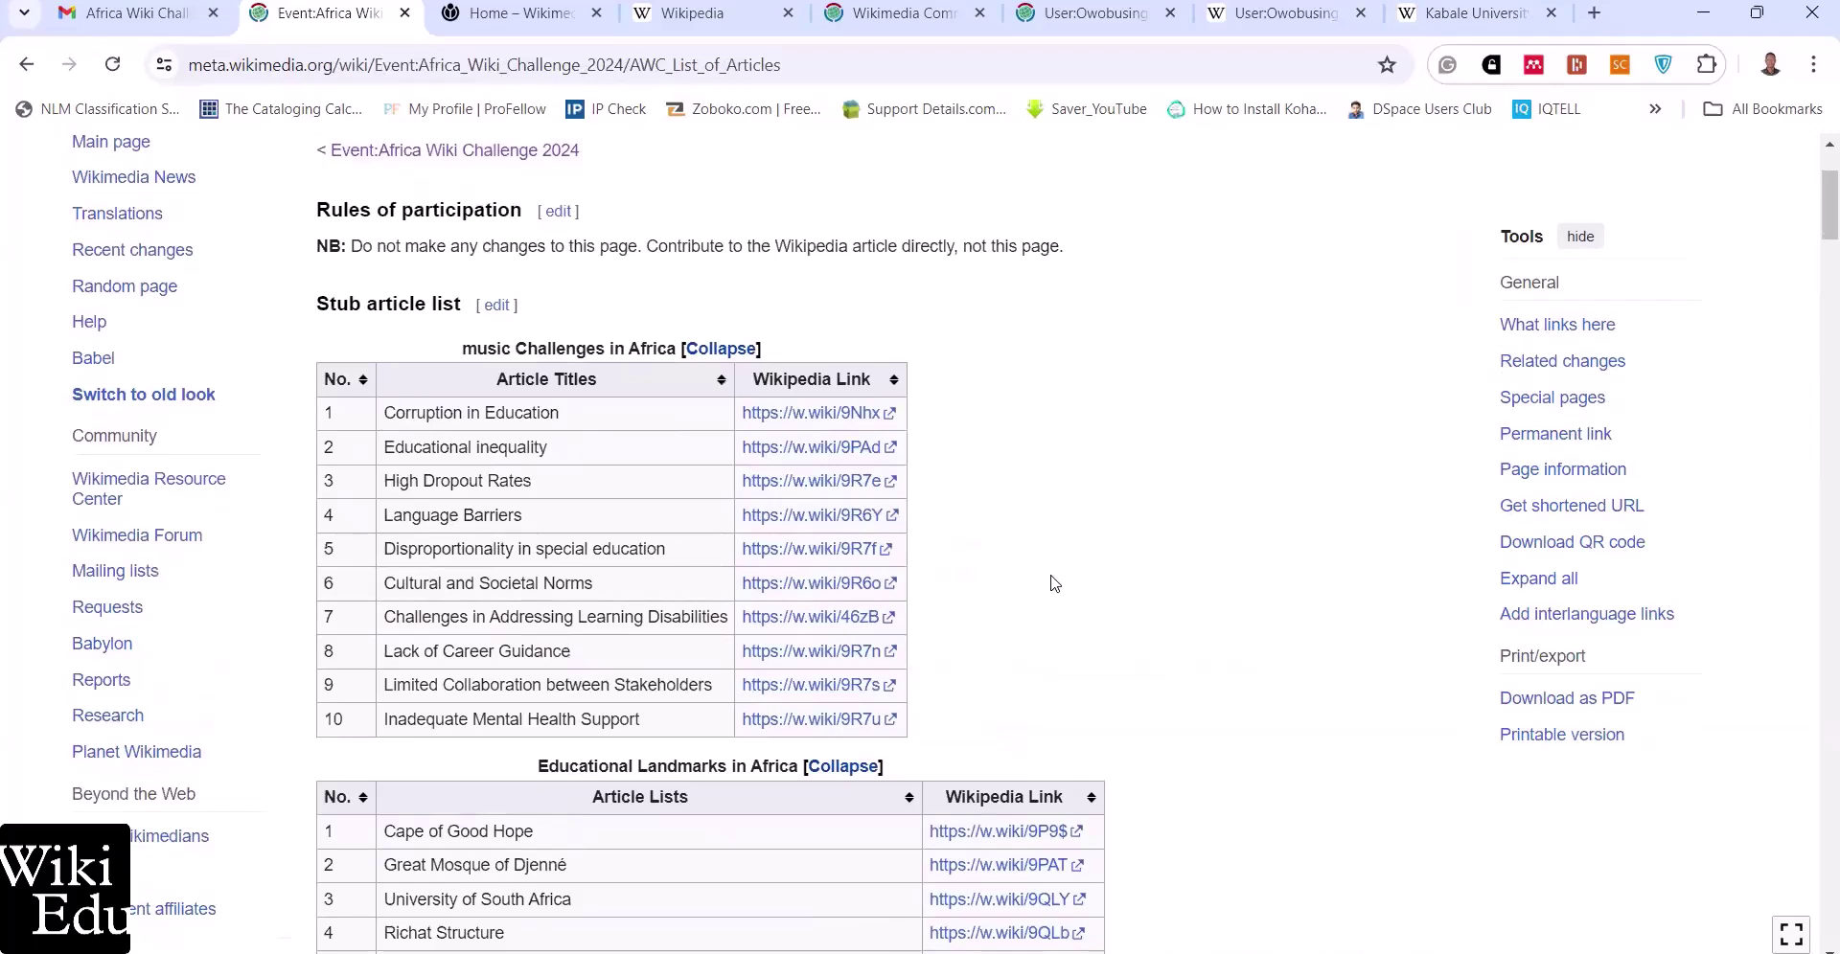
pyautogui.scroll(-6, 1054, 584)
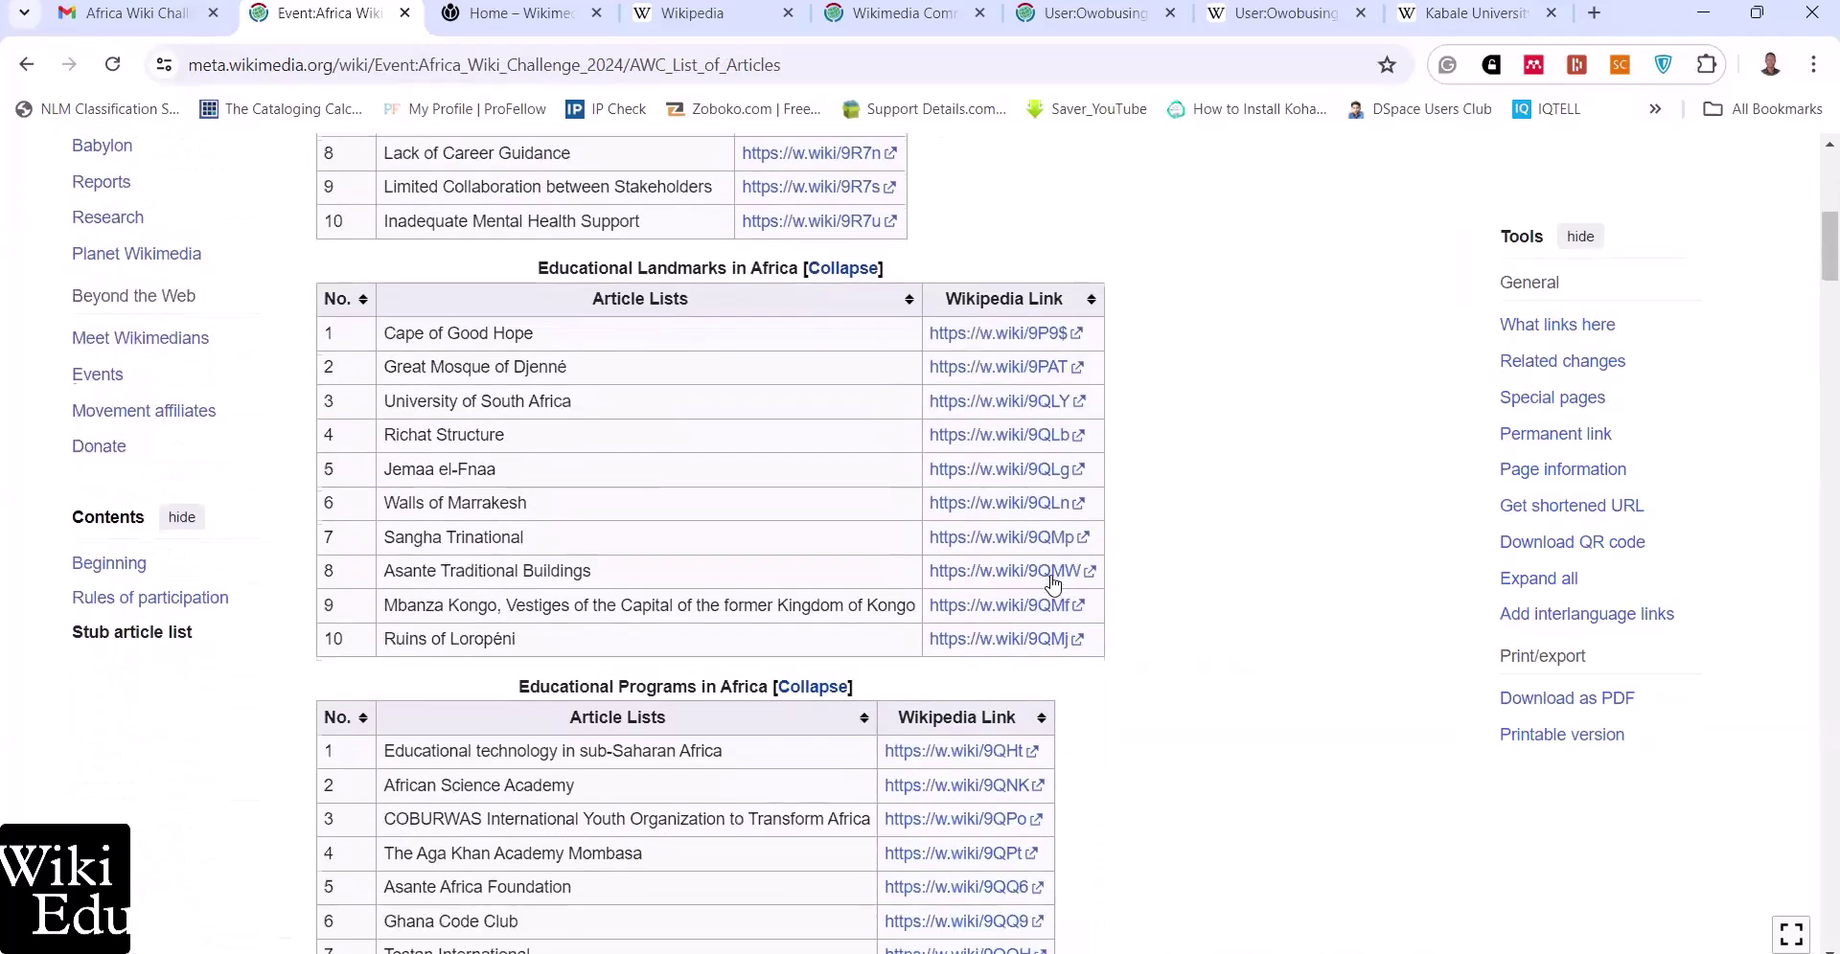
pyautogui.scroll(-1, 1054, 583)
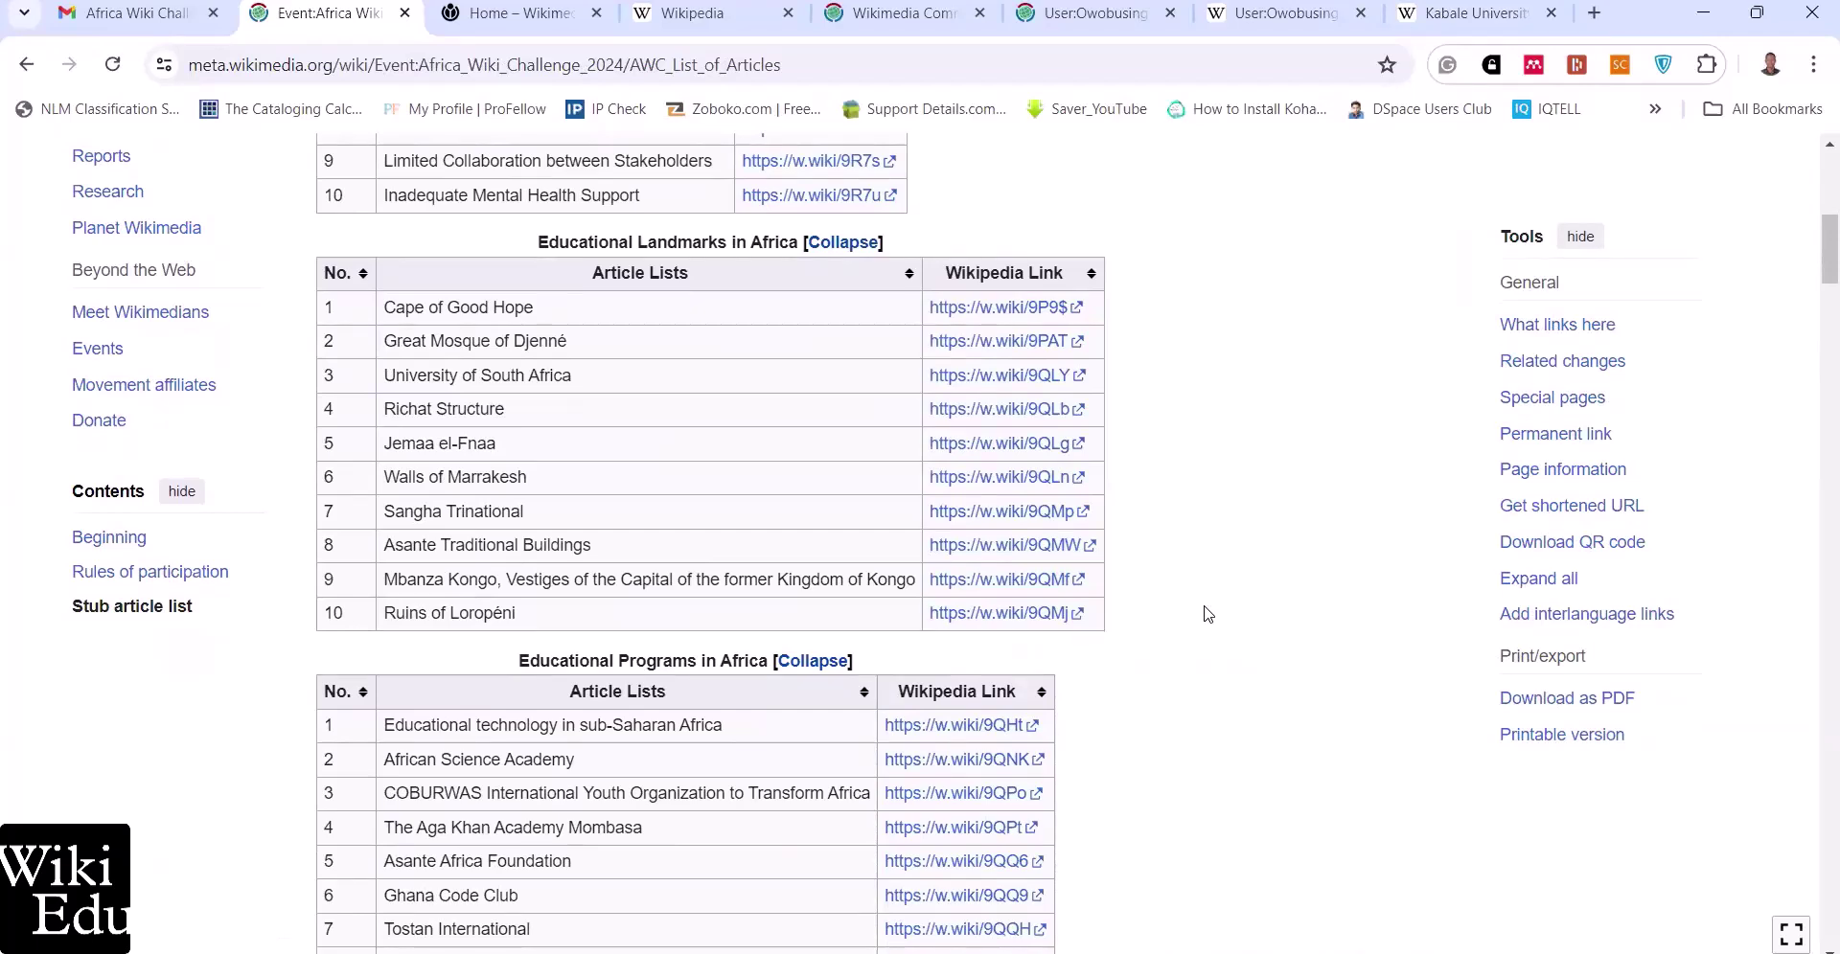
pyautogui.scroll(-1, 1207, 615)
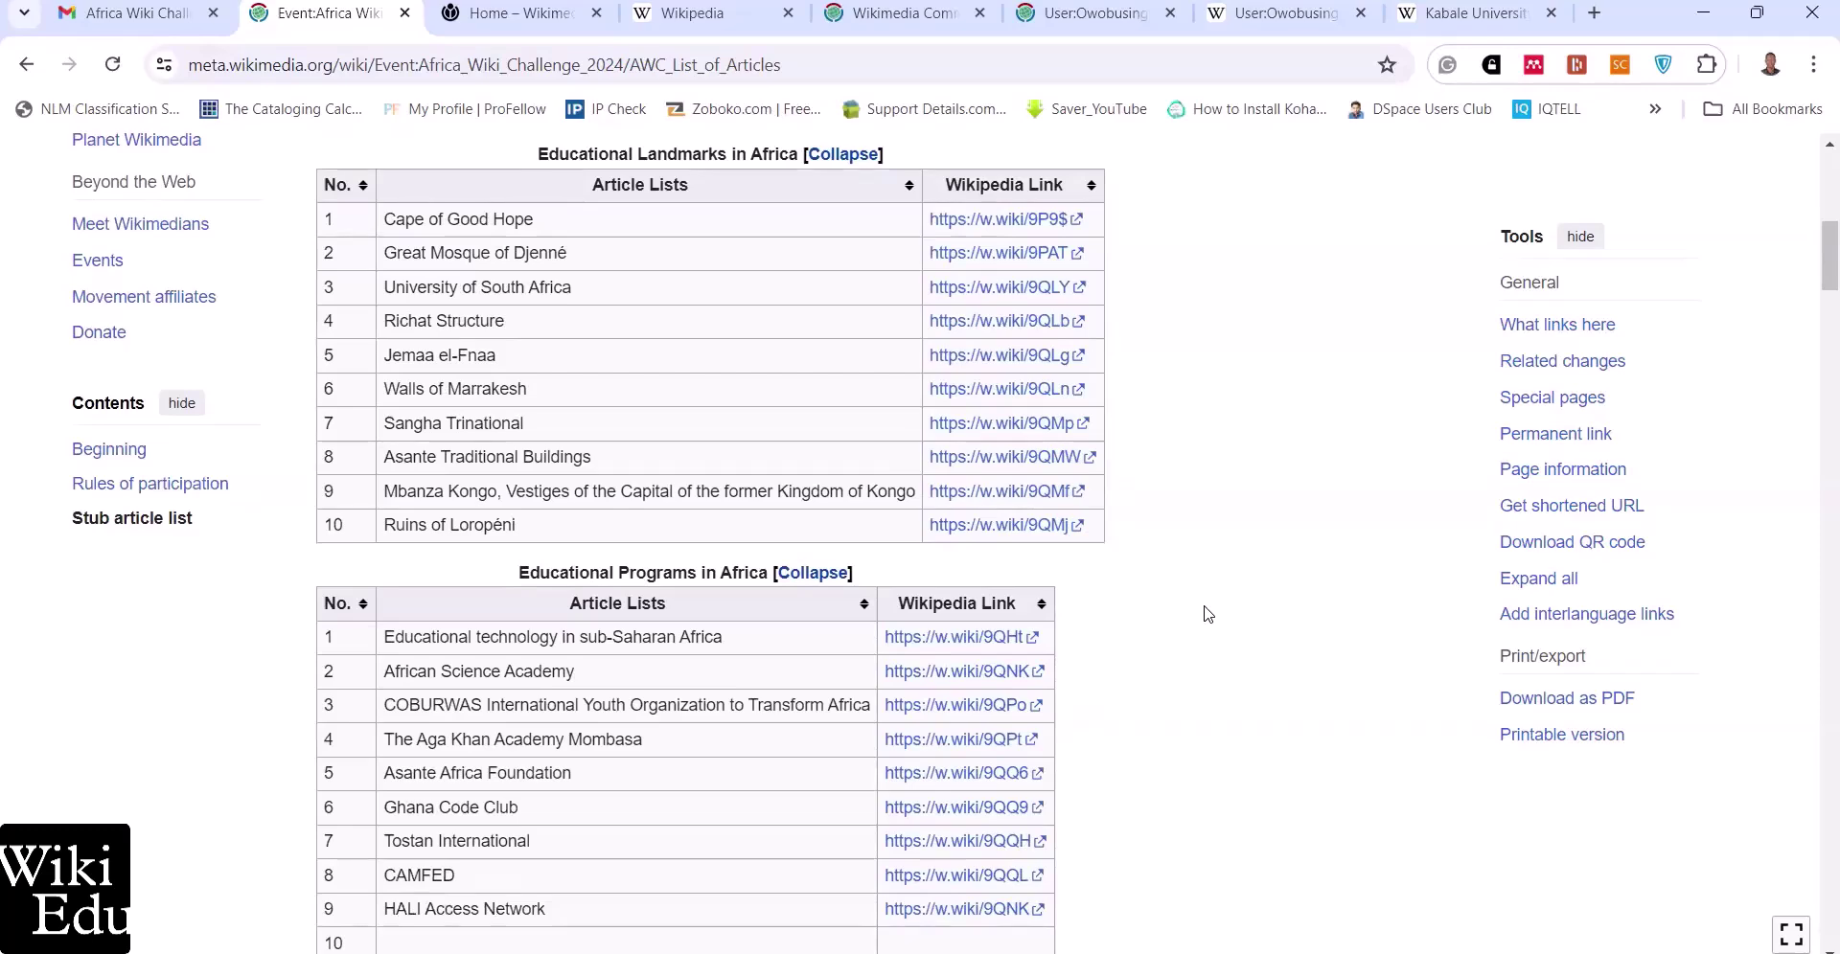
pyautogui.scroll(-3, 1208, 615)
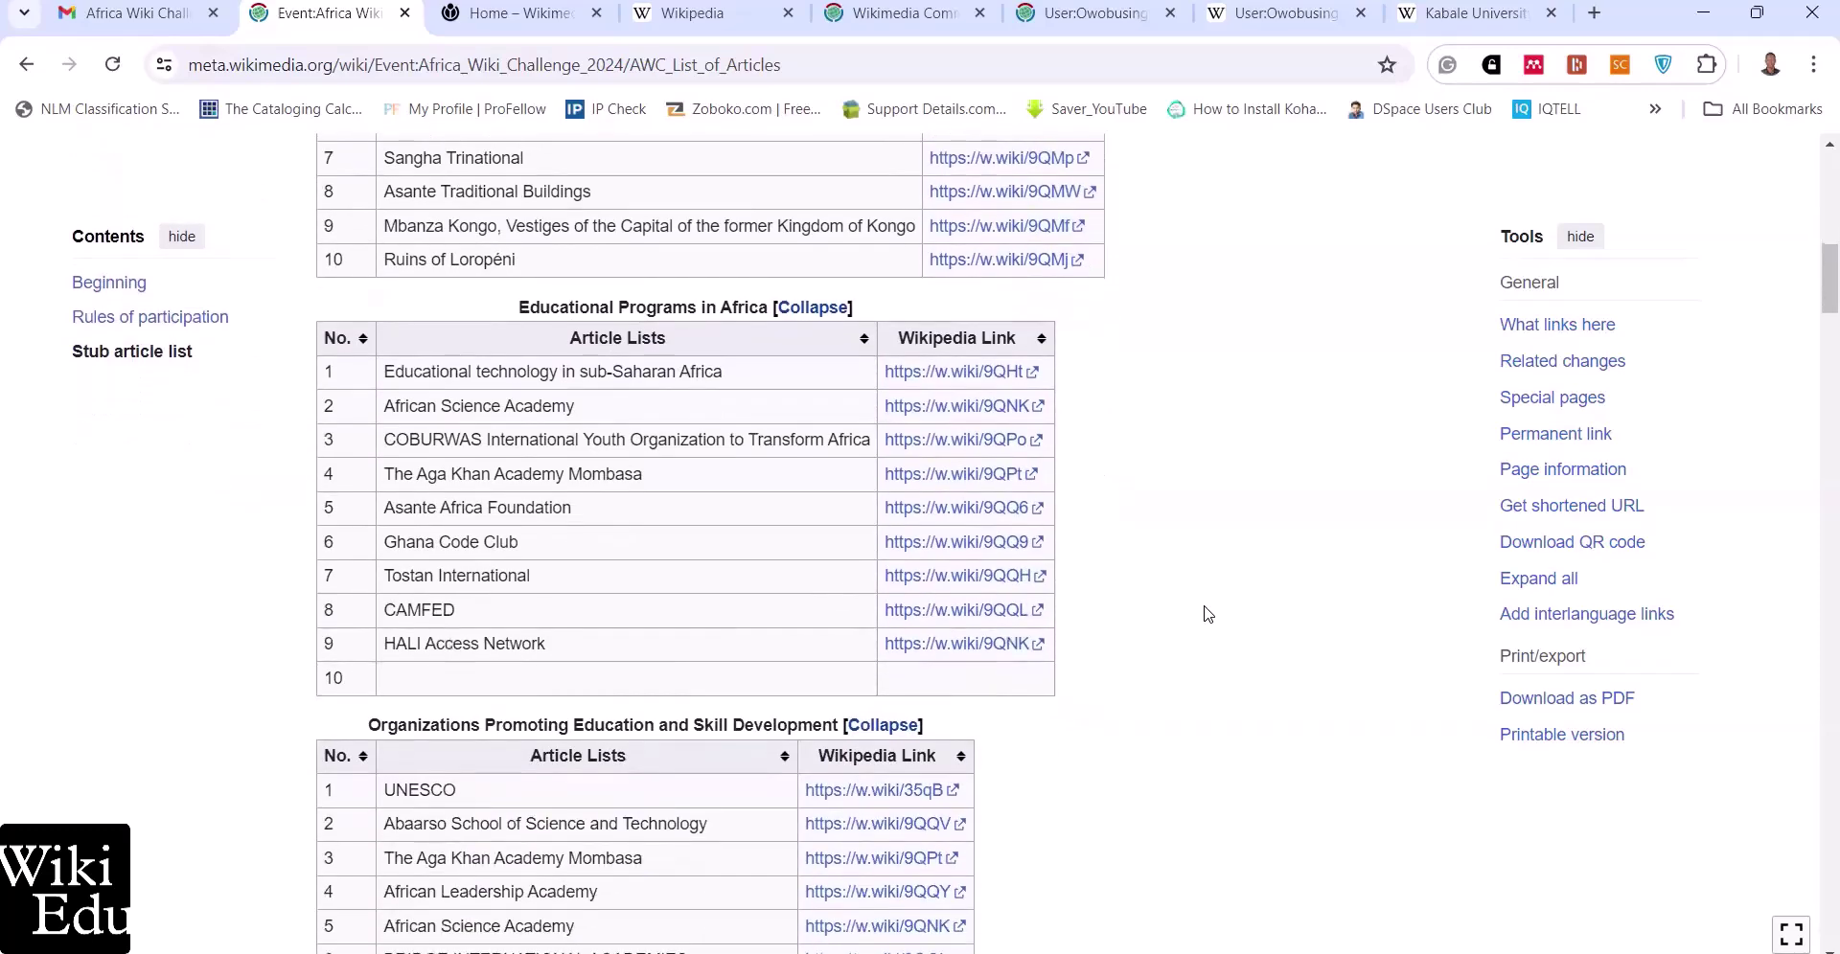
pyautogui.scroll(-3, 1208, 615)
pyautogui.scroll(-7, 1207, 614)
pyautogui.scroll(-12, 1207, 614)
pyautogui.scroll(-10, 1208, 614)
pyautogui.scroll(-4, 1208, 615)
pyautogui.scroll(-2, 1208, 615)
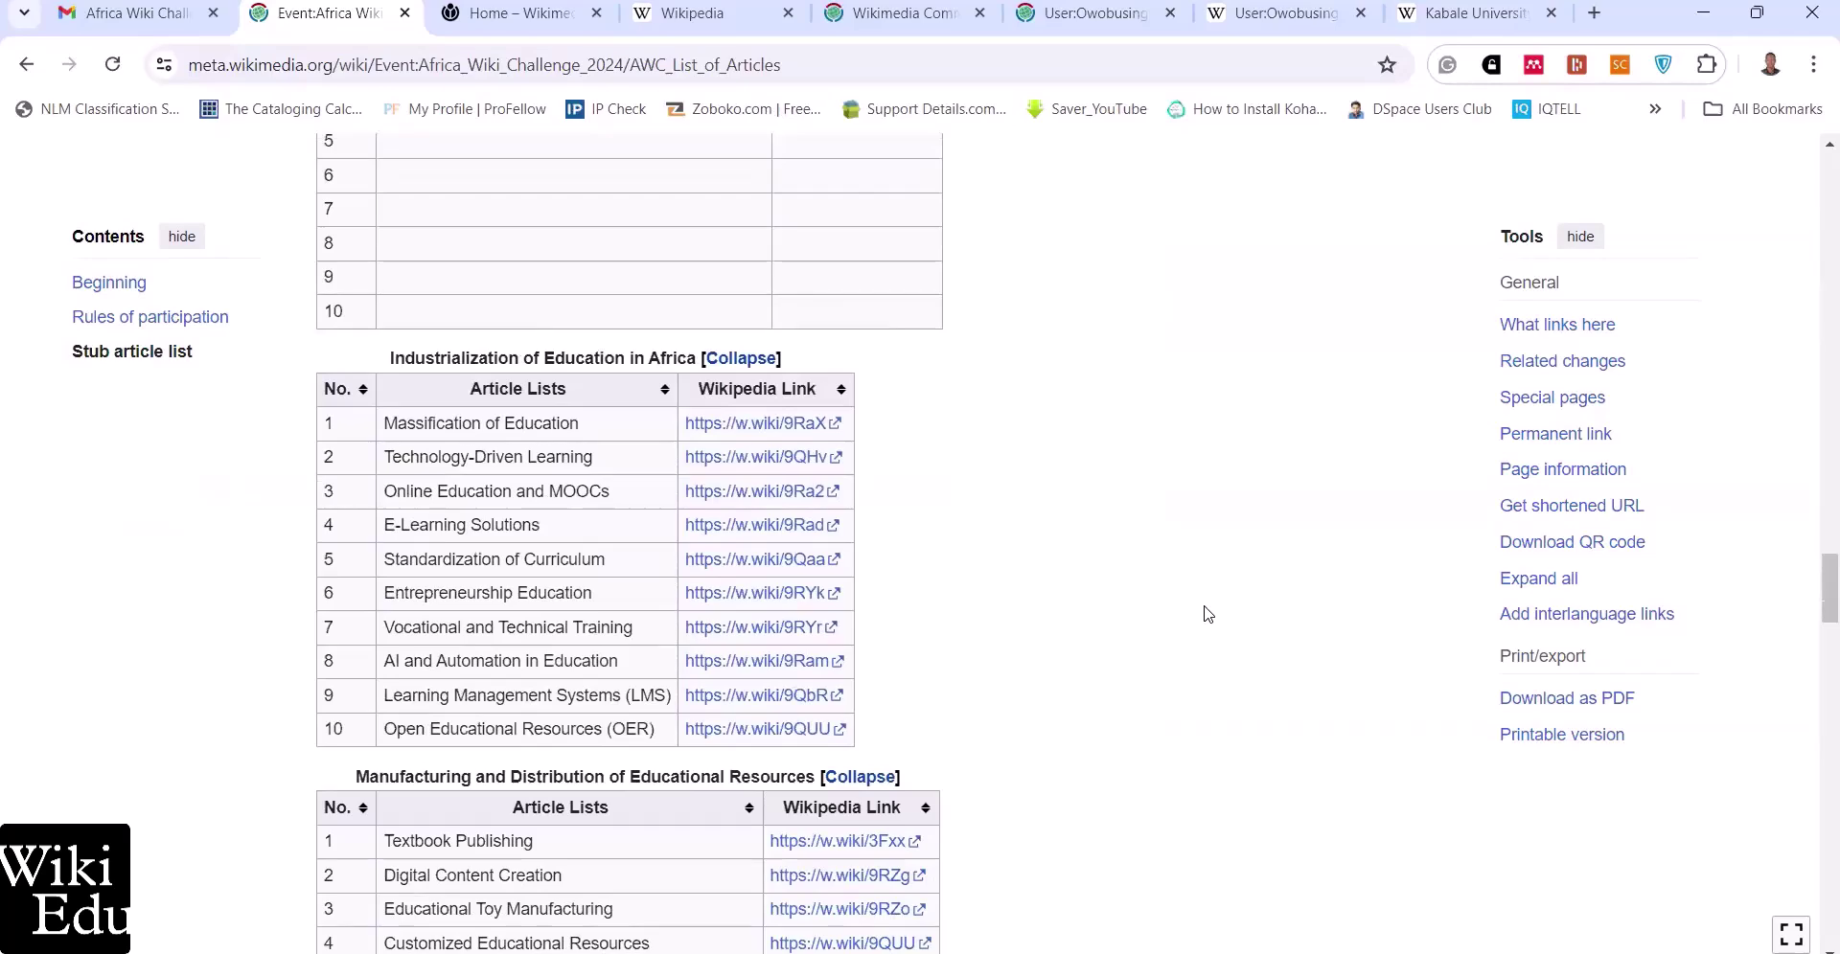
pyautogui.scroll(-5, 968, 657)
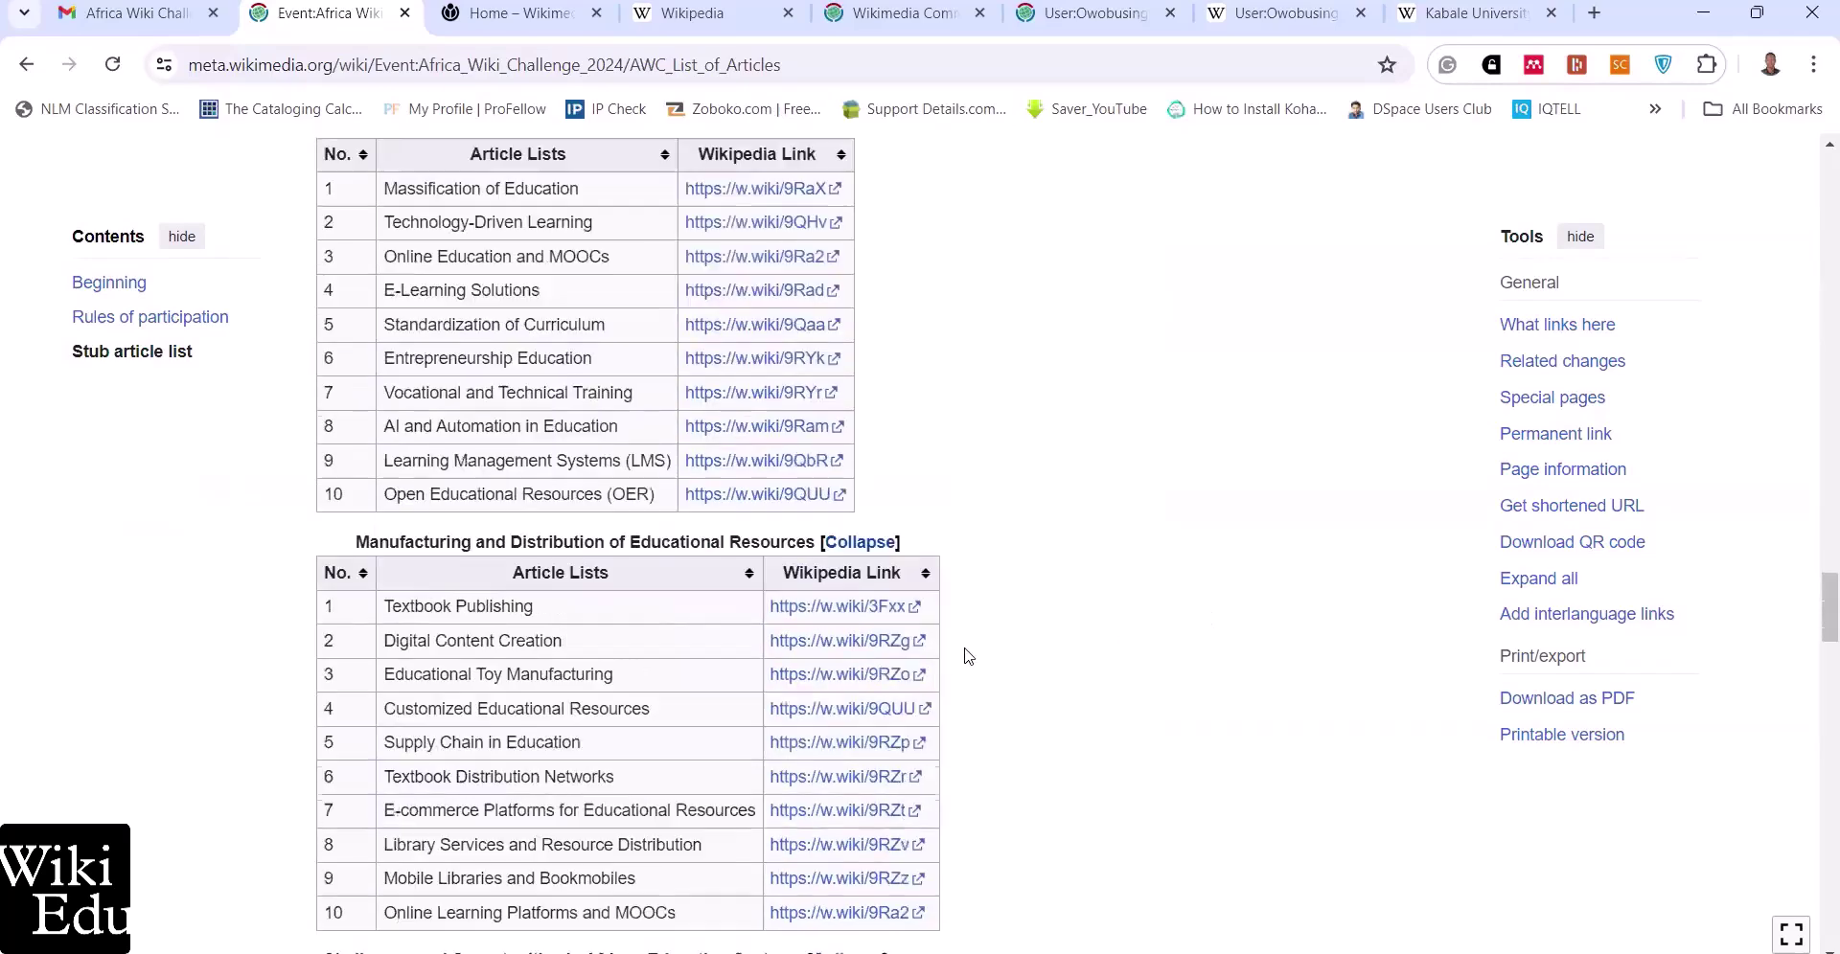
pyautogui.scroll(-18, 968, 657)
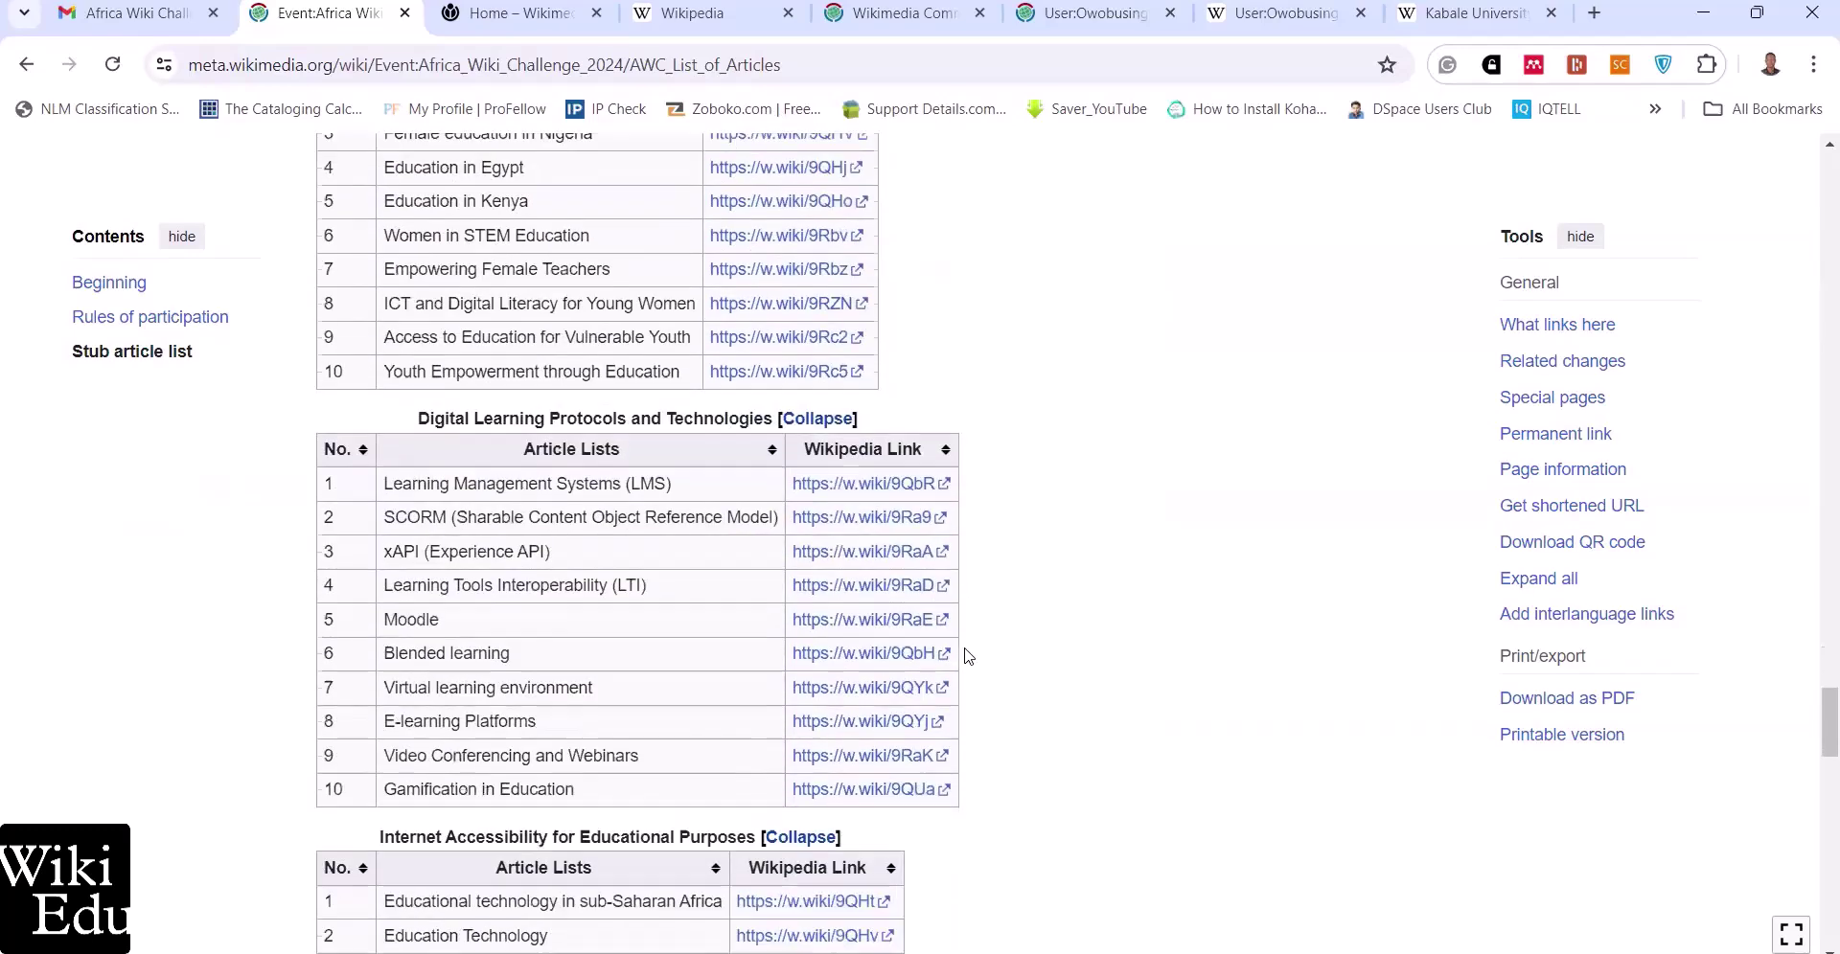
pyautogui.scroll(-10, 968, 656)
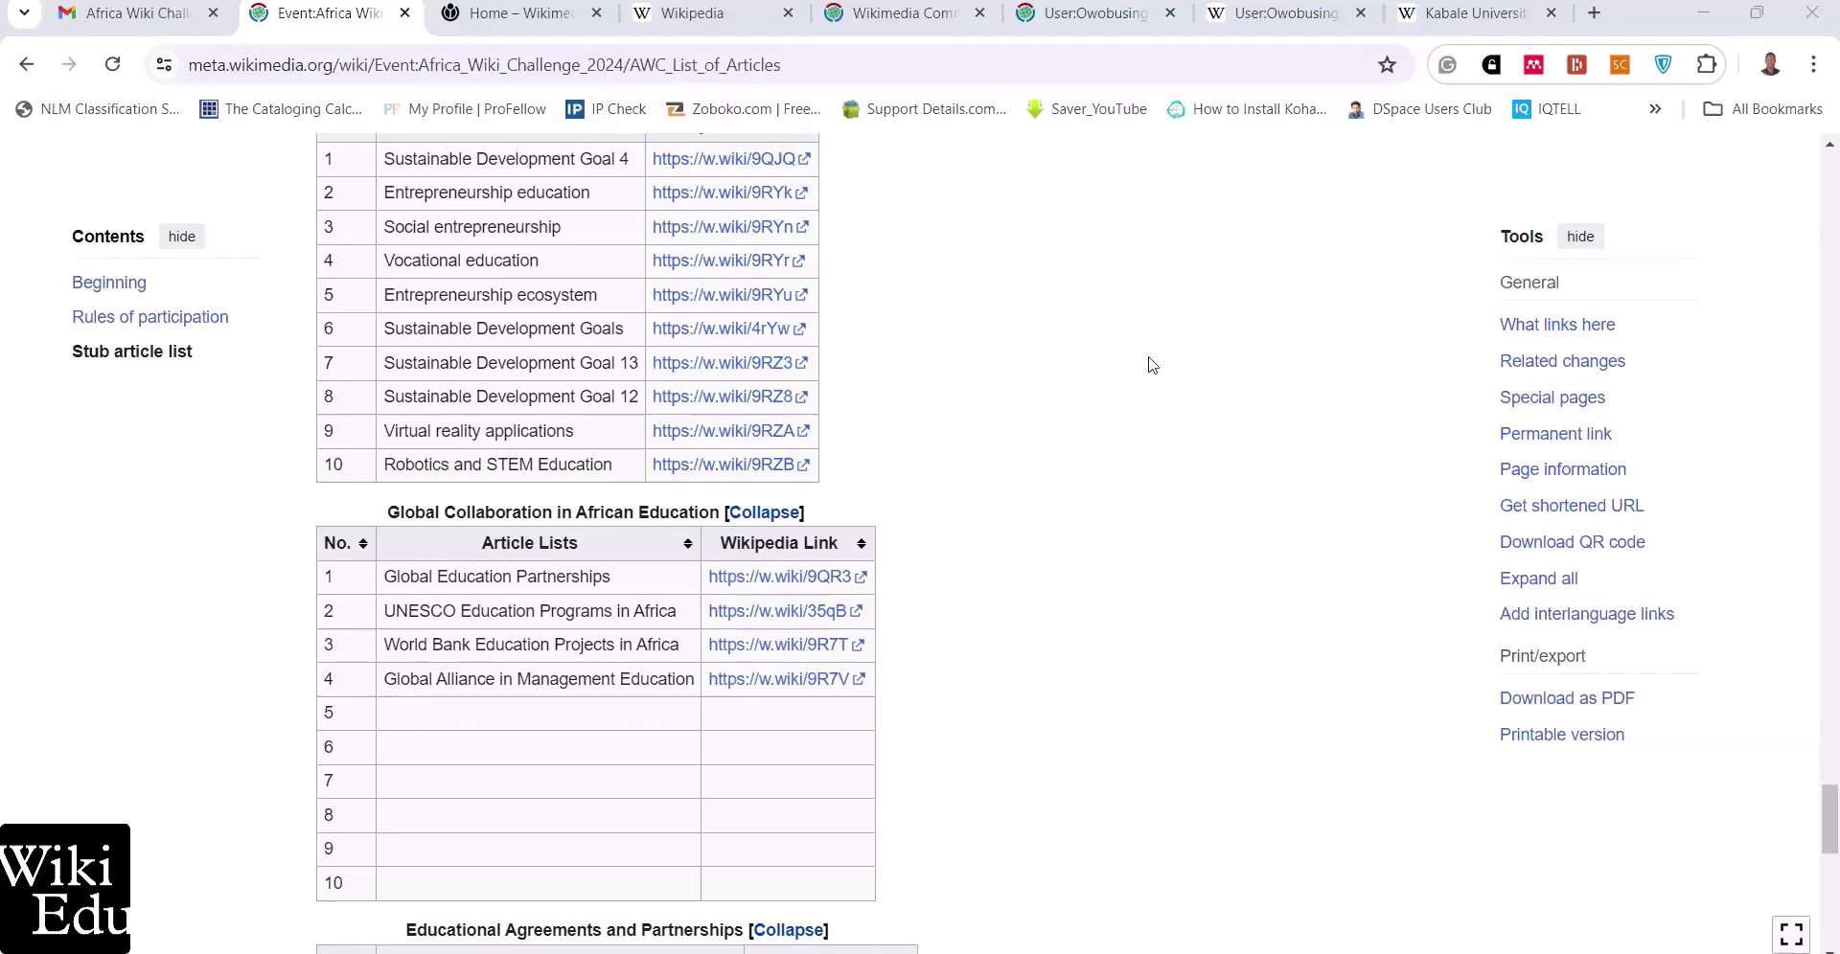
pyautogui.scroll(-20, 1041, 447)
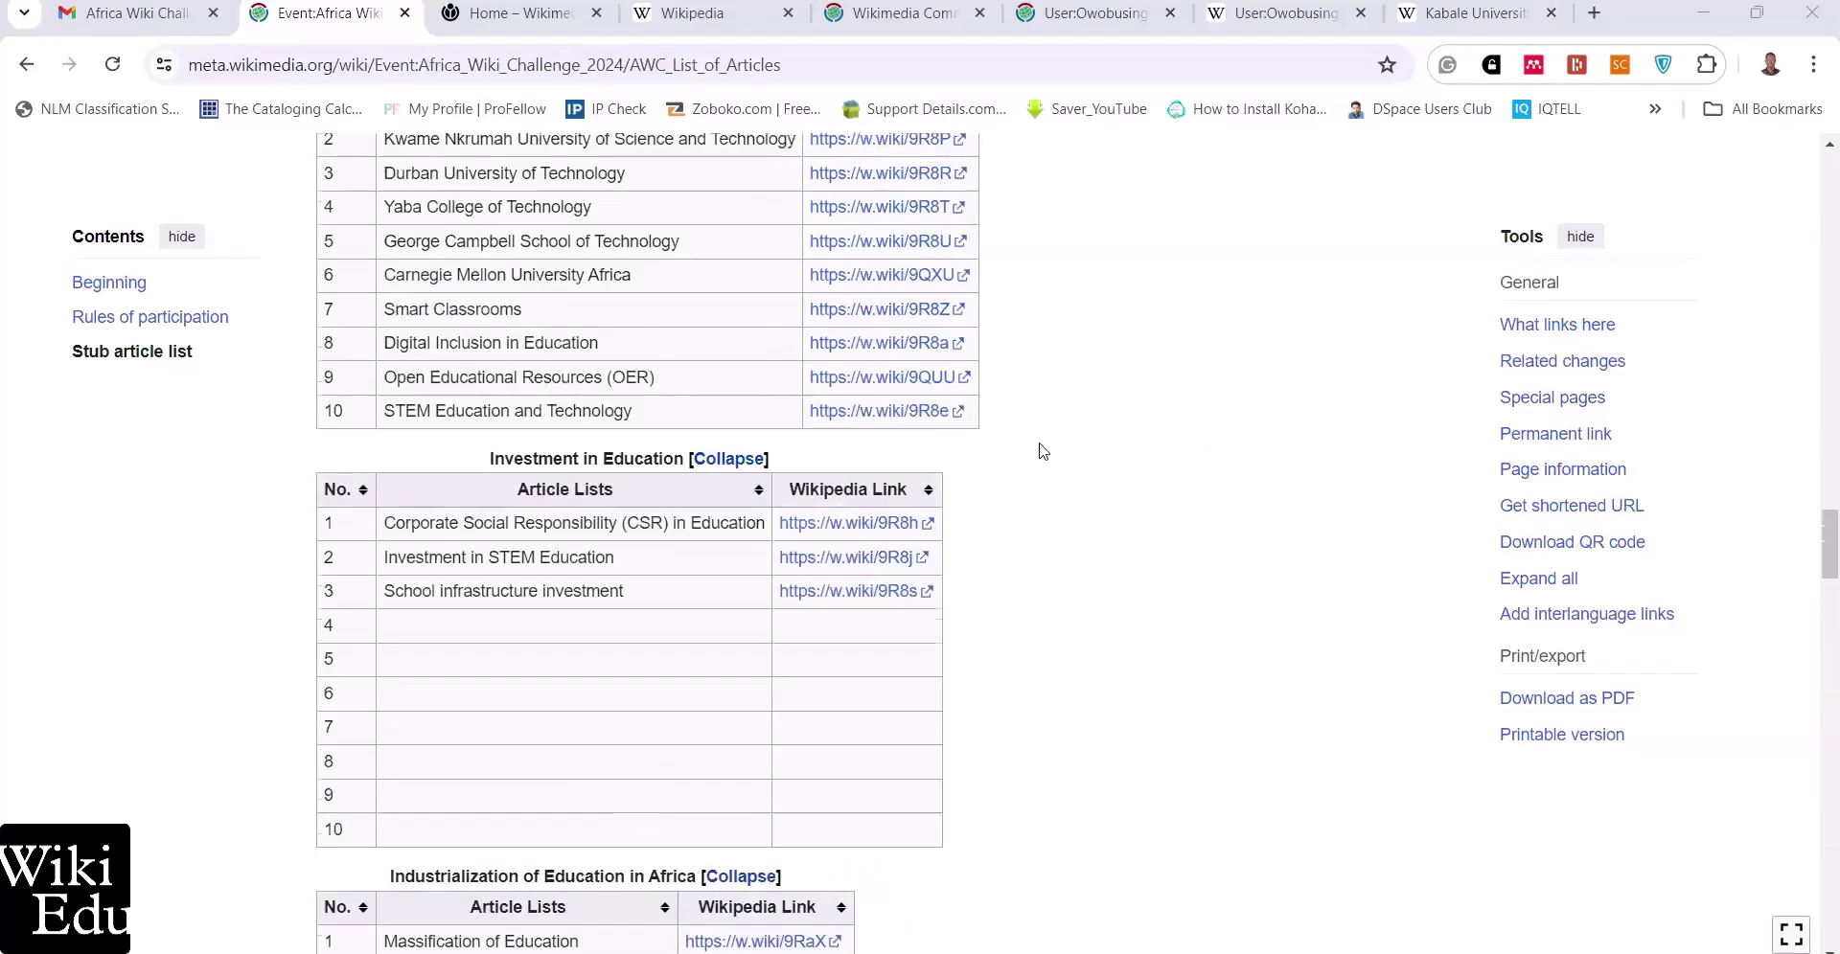
pyautogui.scroll(20, 1037, 335)
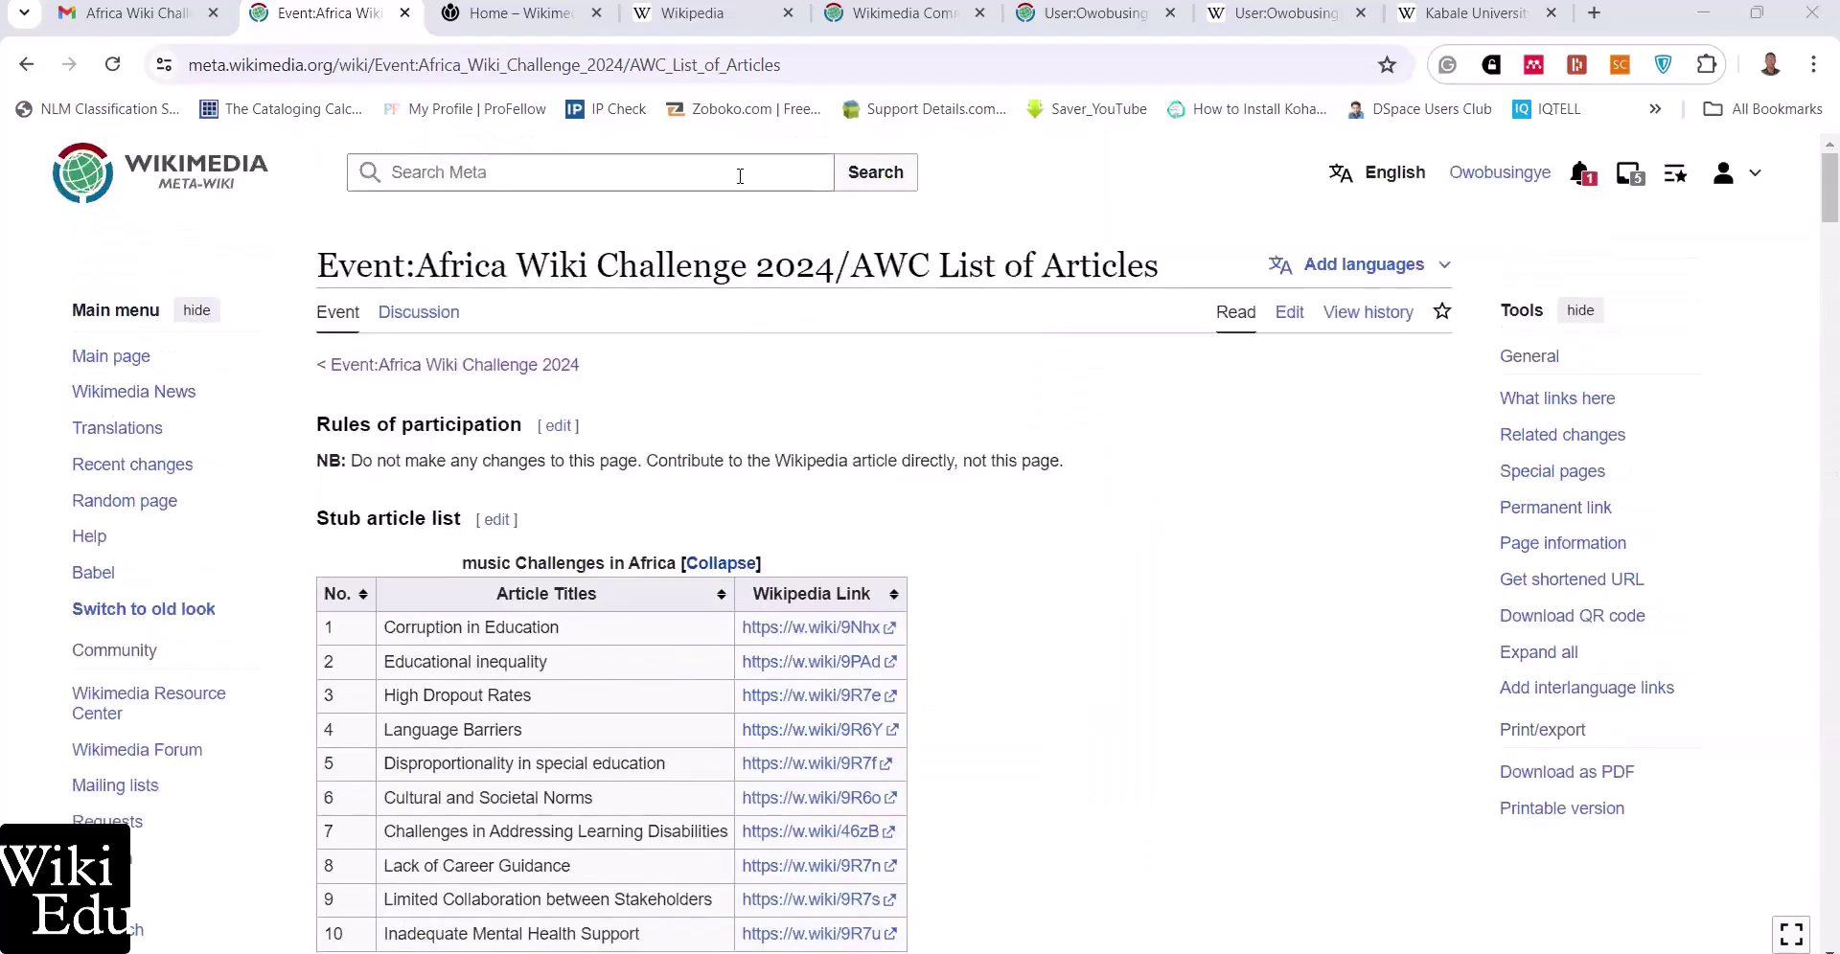
pyautogui.click(1284, 12)
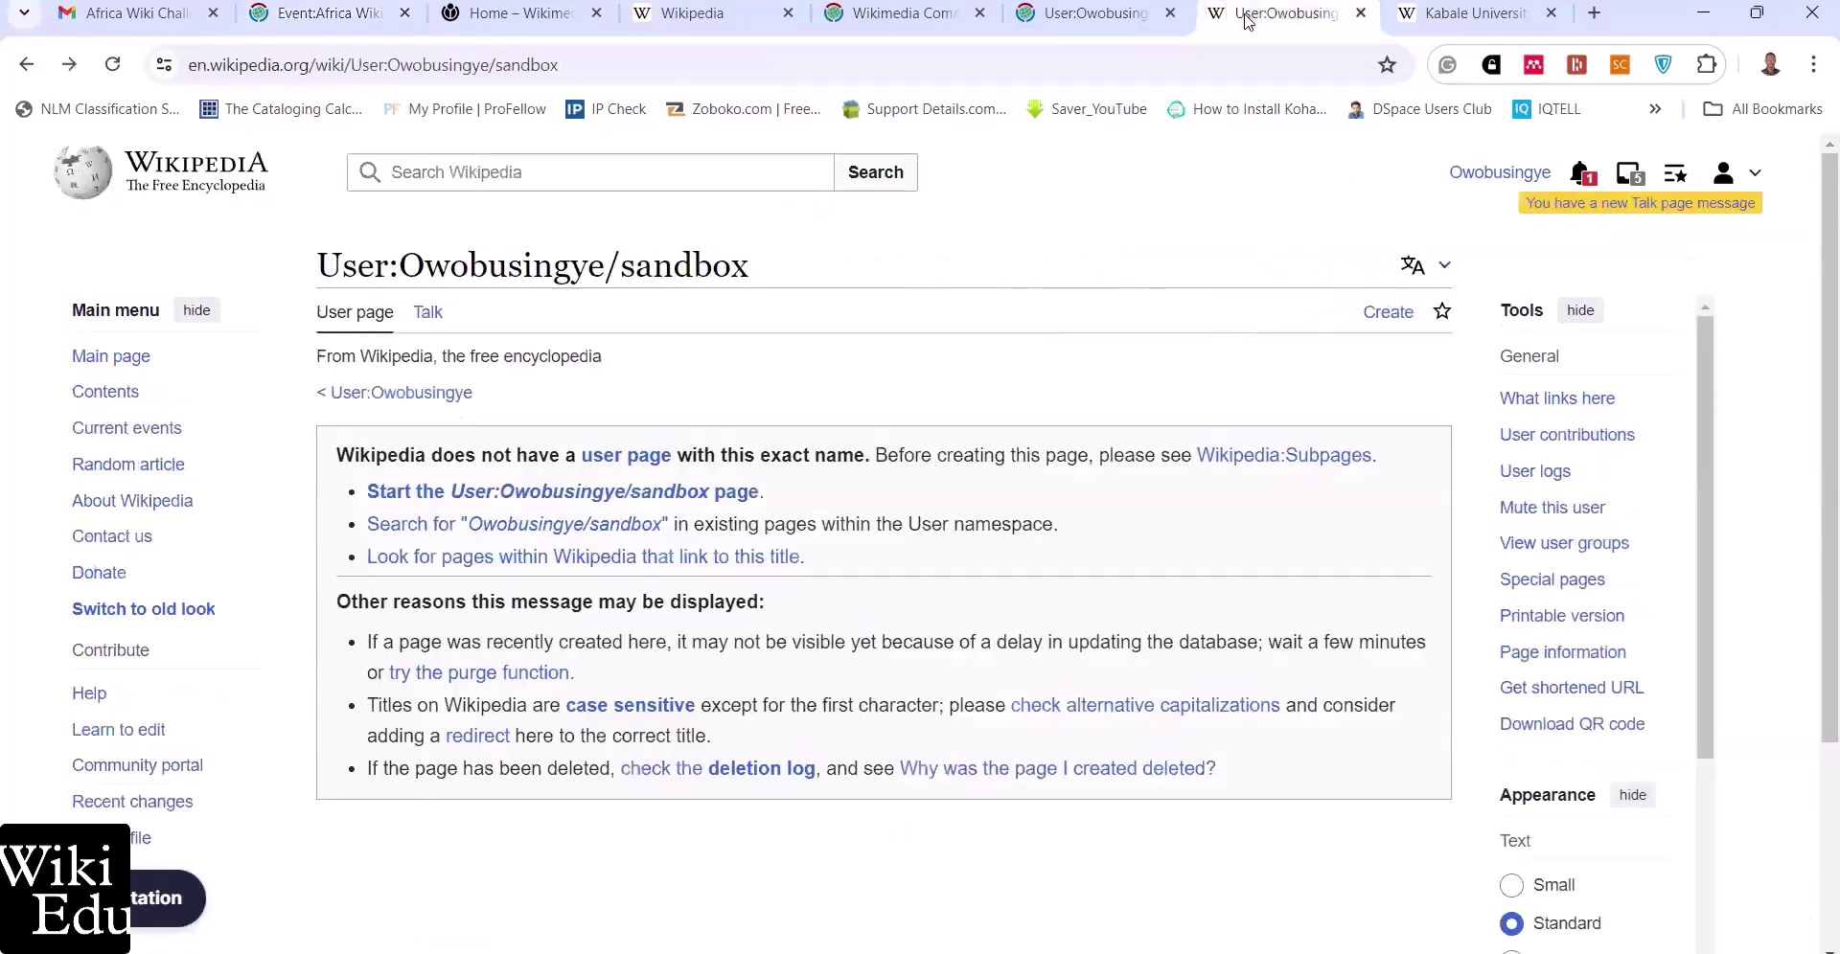
# Find the Article Wizard through Wikipedia's search, open it and proceed to its Referencing and notability page
pyautogui.click(702, 183)
pyautogui.write('A')
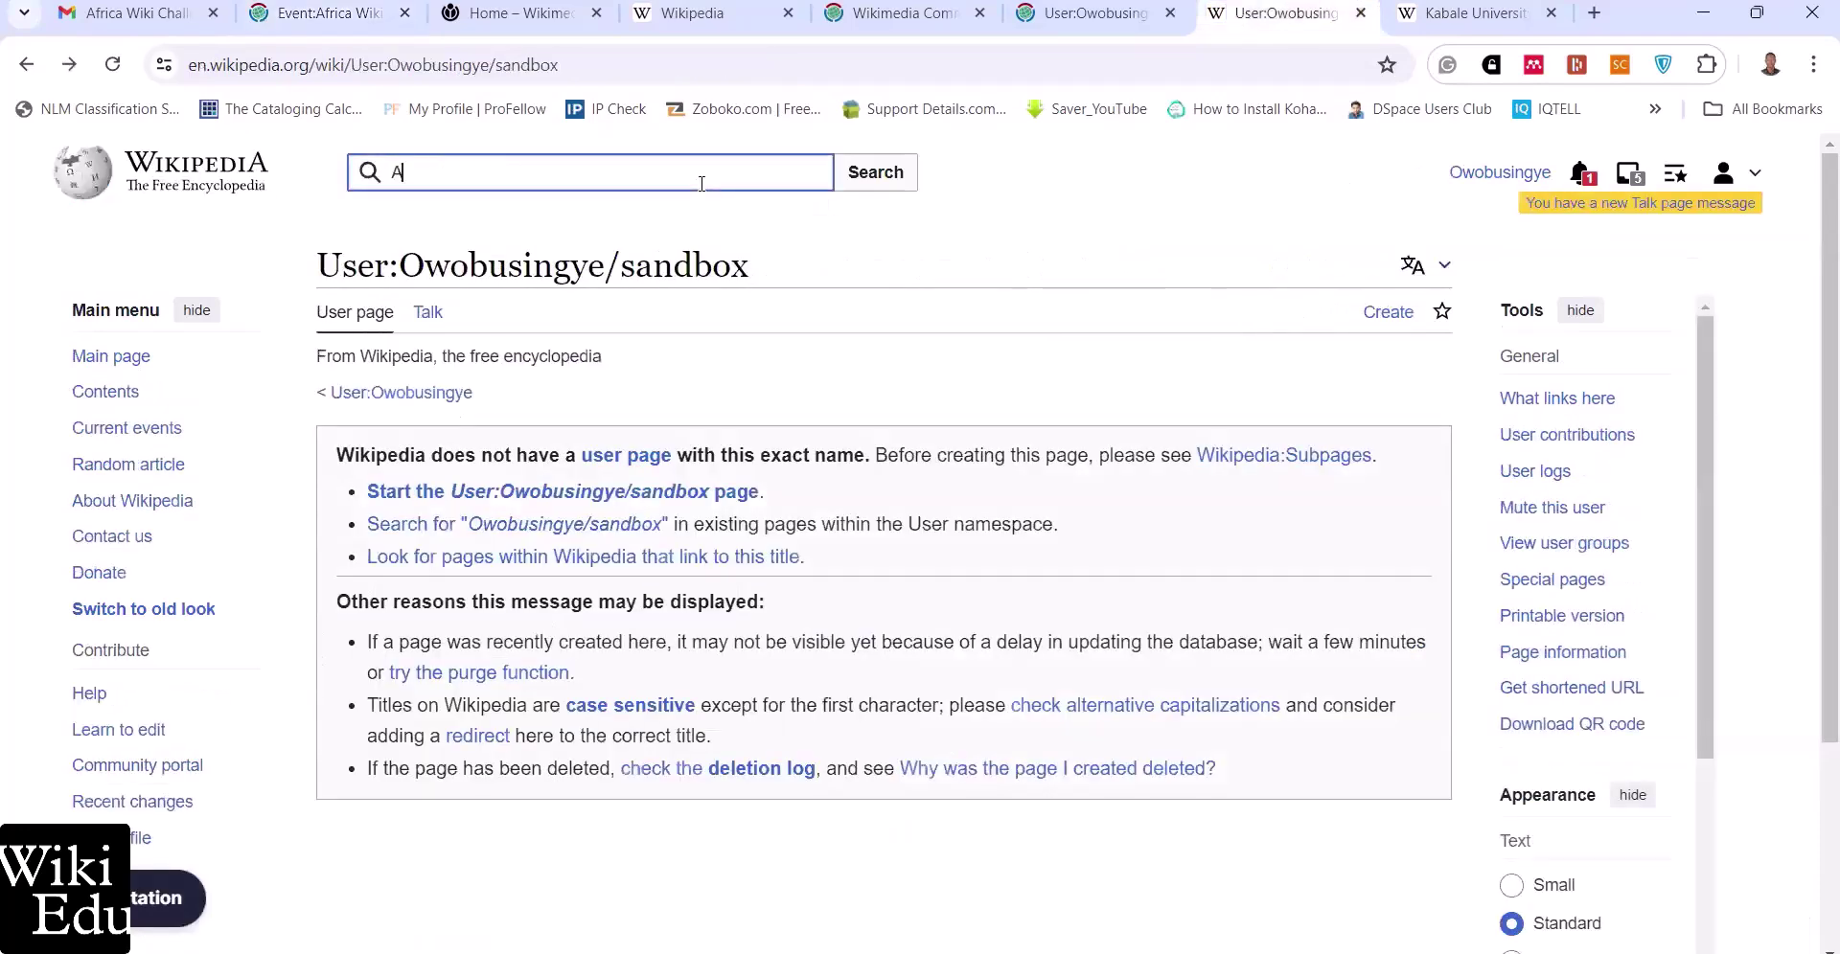
pyautogui.write('rticle W')
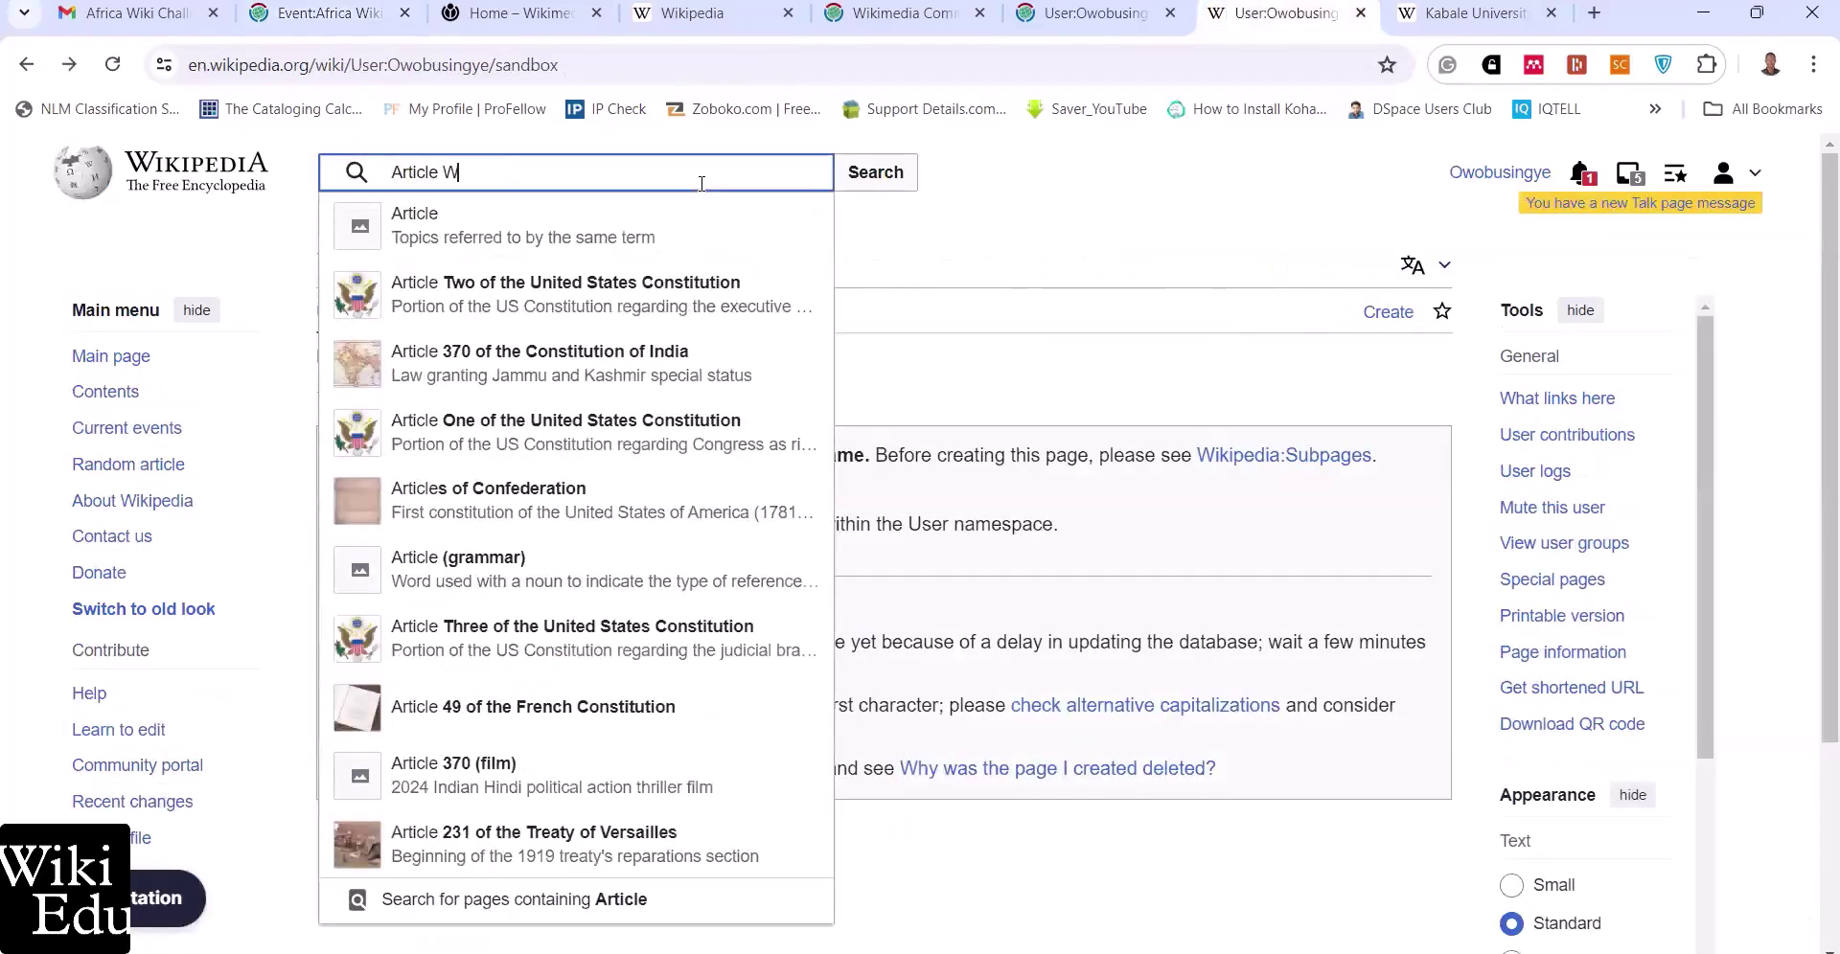
pyautogui.write('izard')
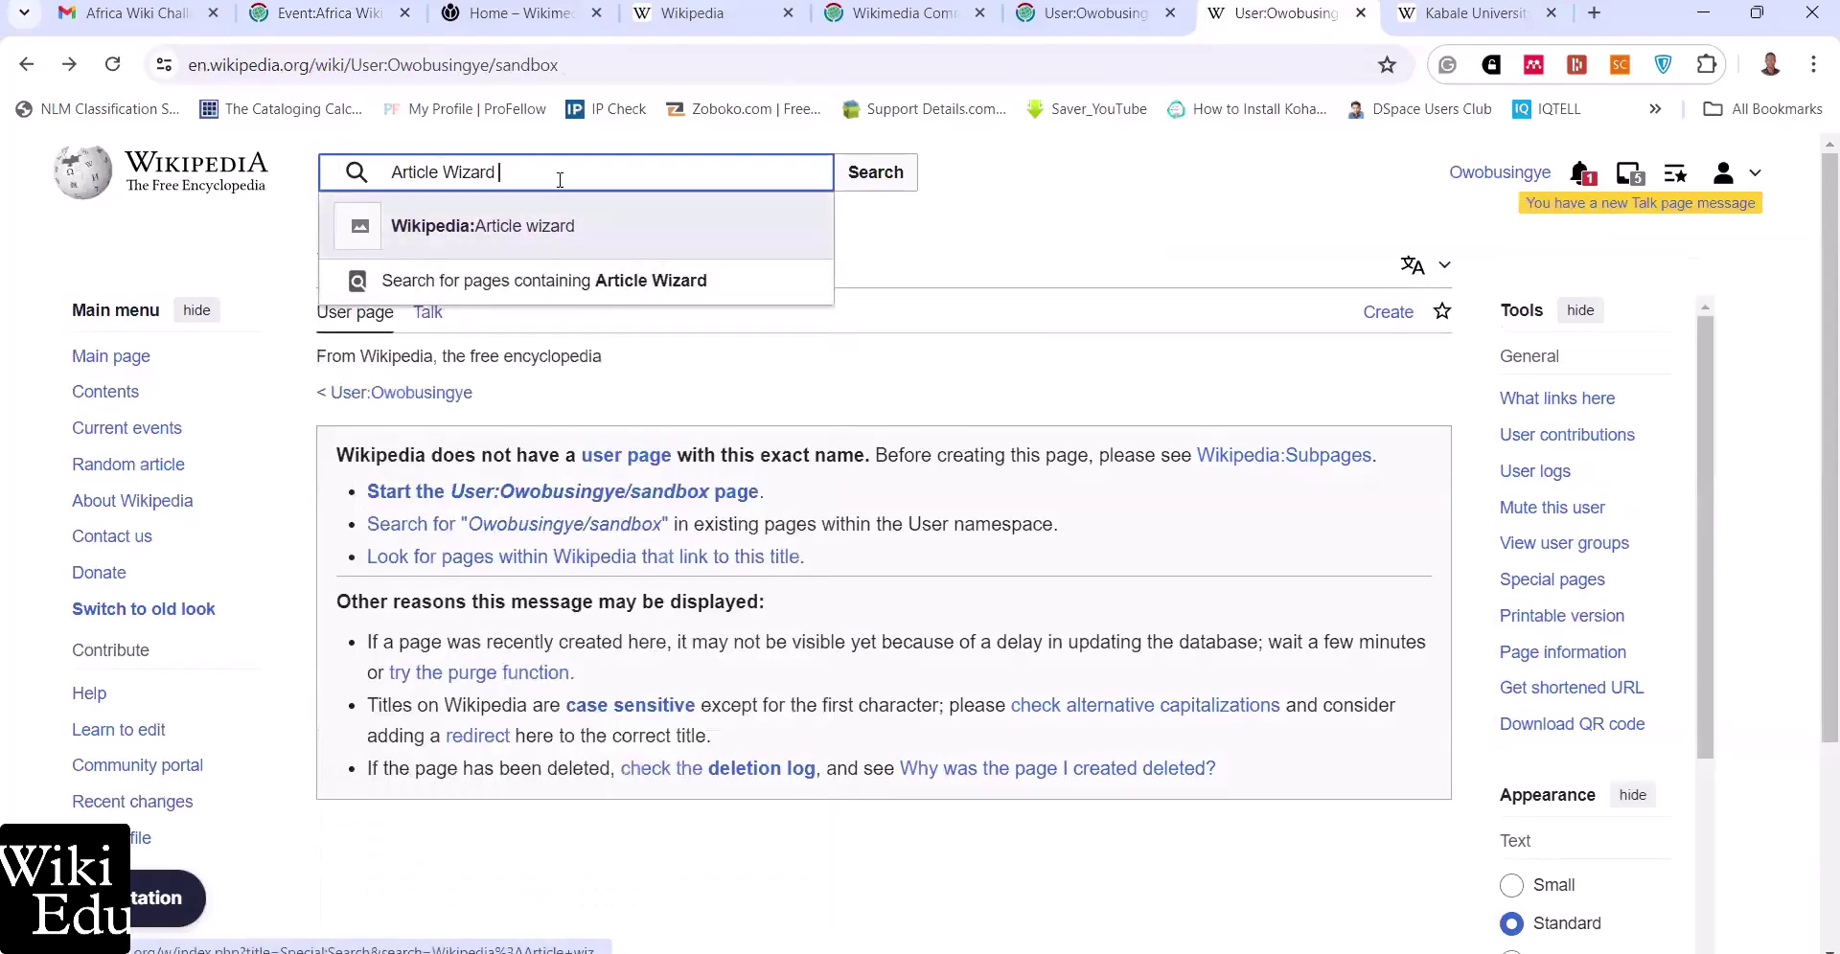
pyautogui.click(547, 222)
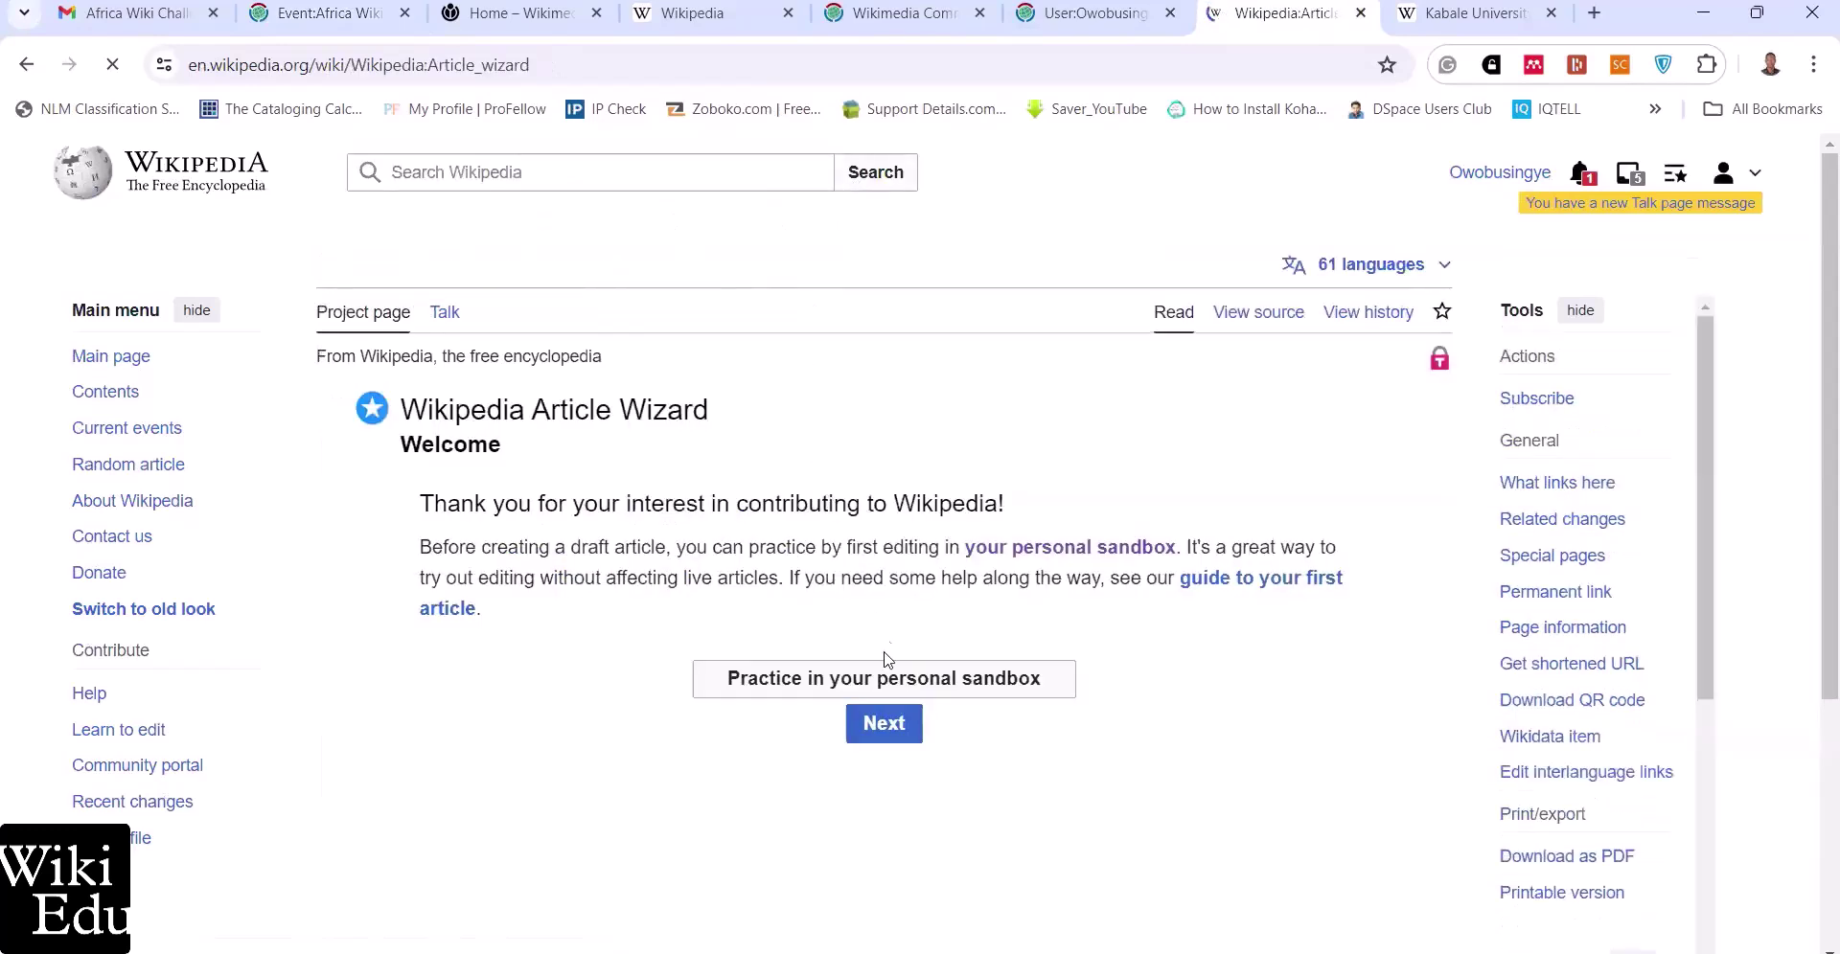
pyautogui.click(883, 726)
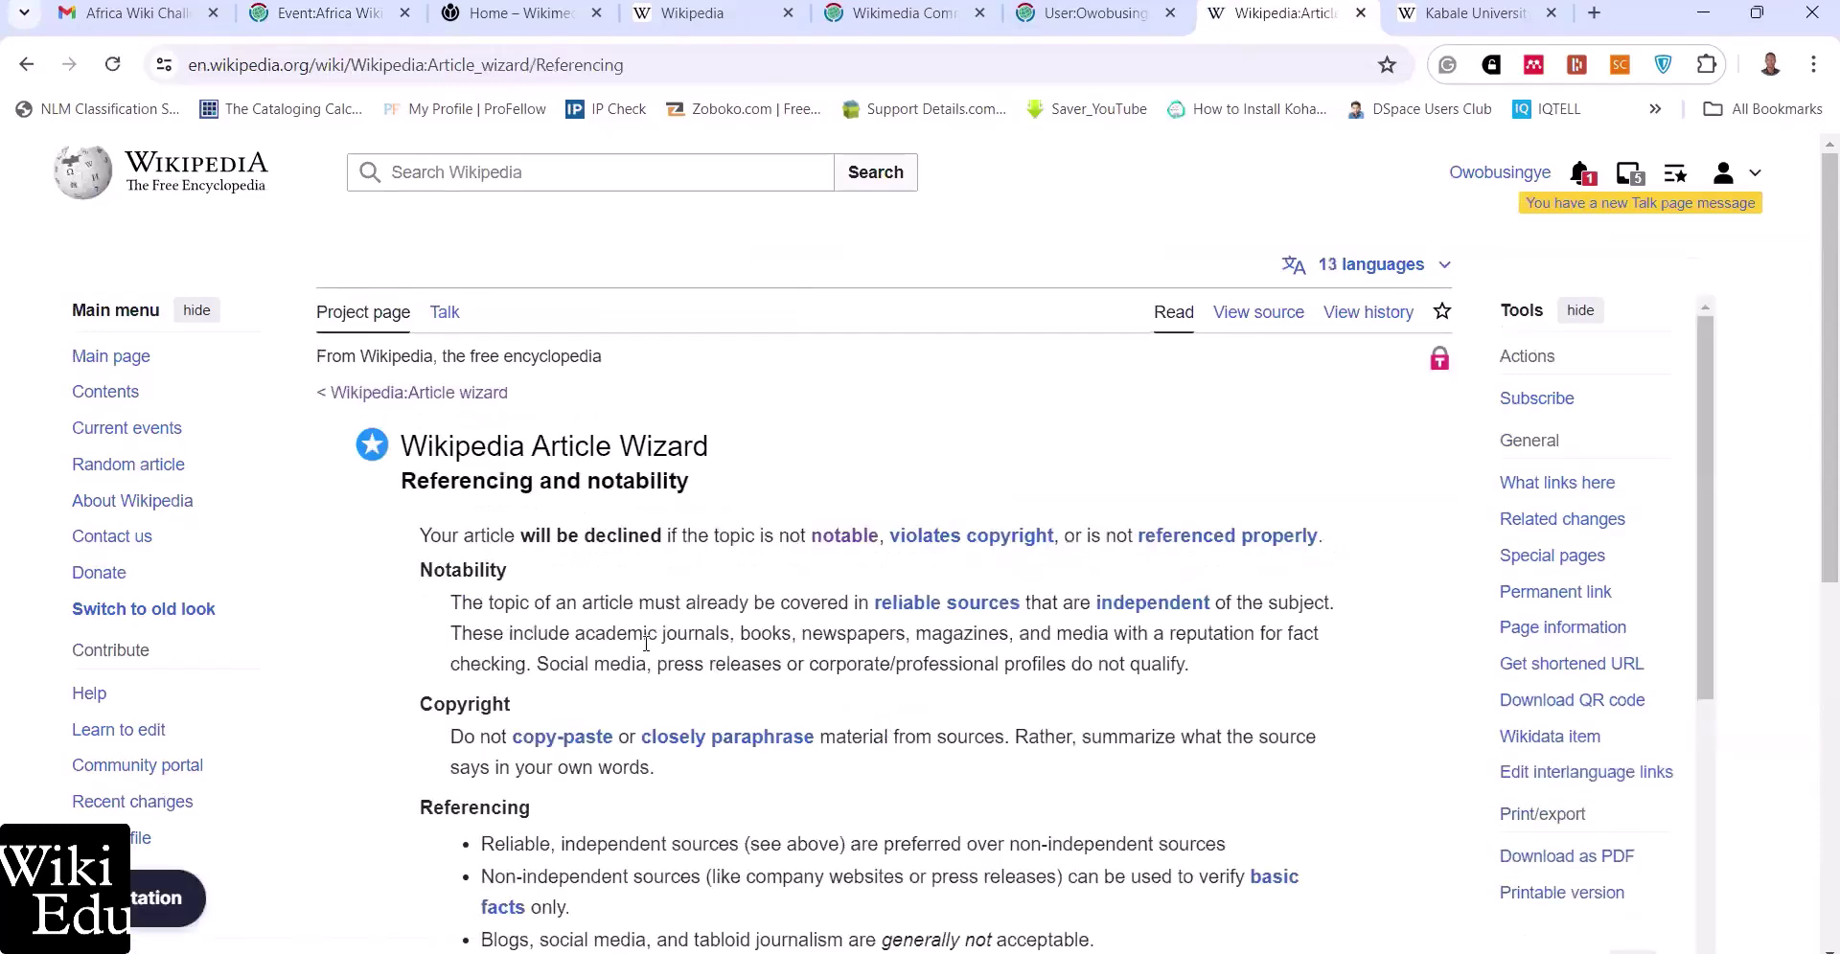
# Read the Article Wizard's Referencing and notability guidance, continue to the Common mistakes page and review it
pyautogui.scroll(-4, 646, 644)
pyautogui.scroll(1, 647, 644)
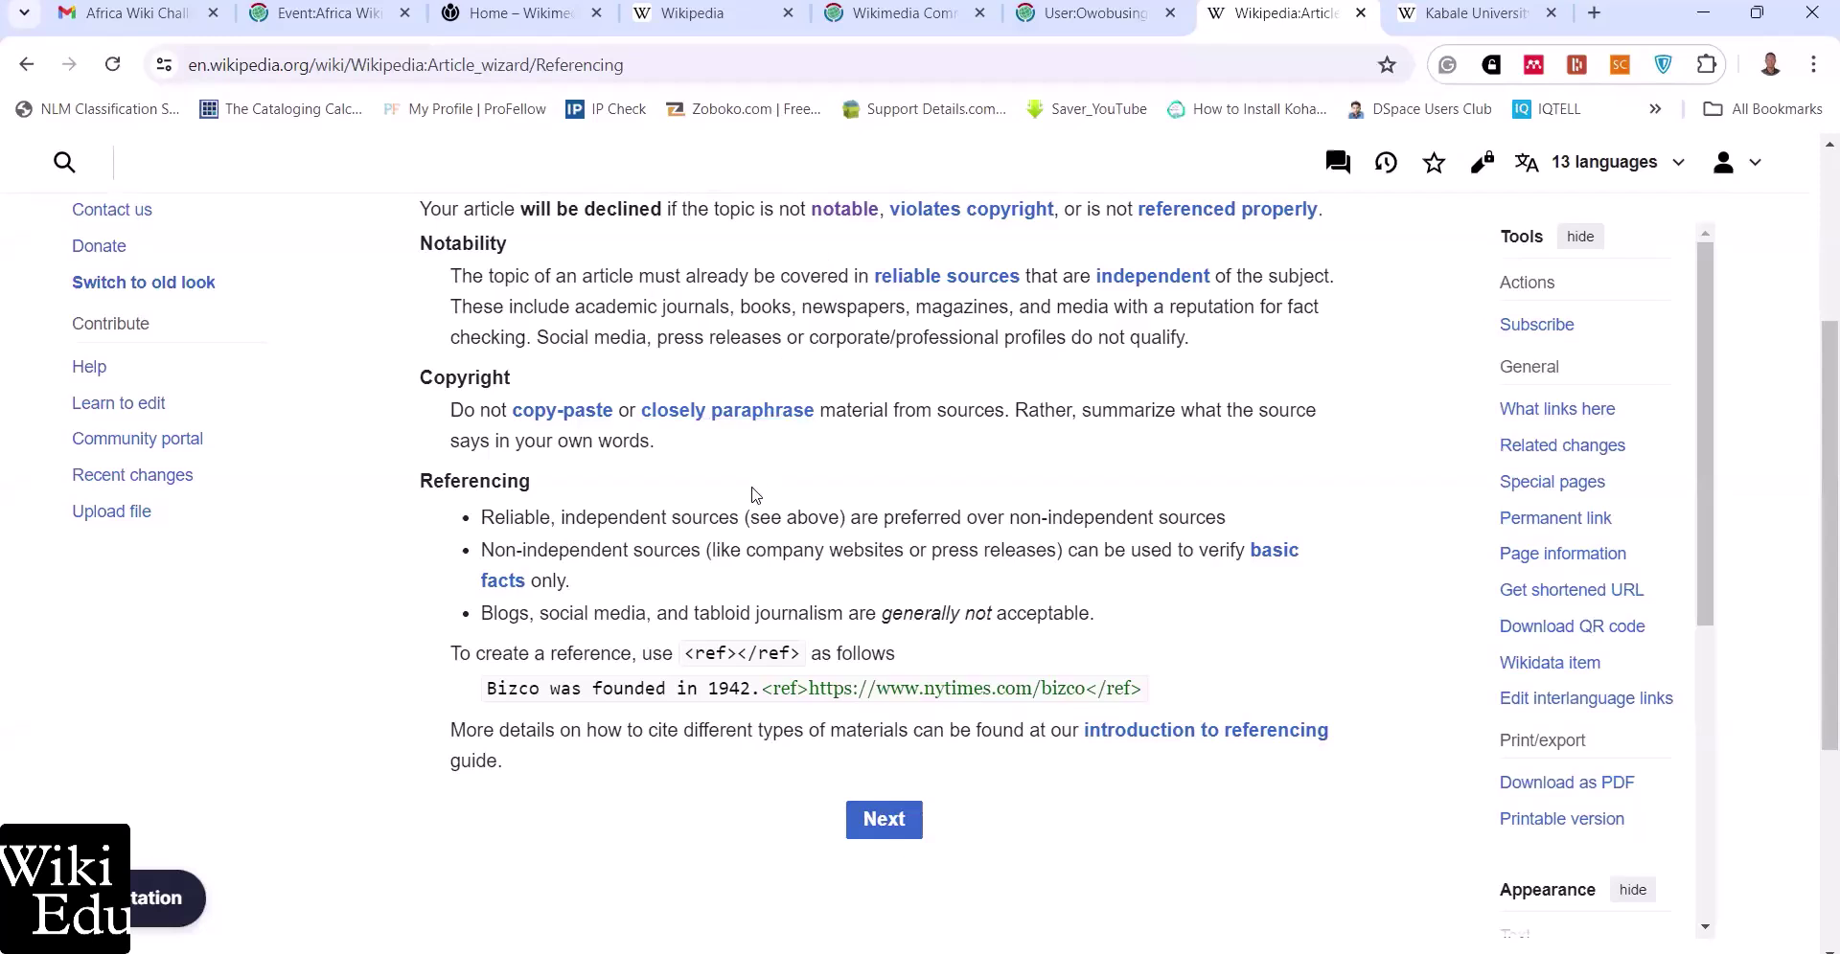
pyautogui.scroll(-2, 753, 494)
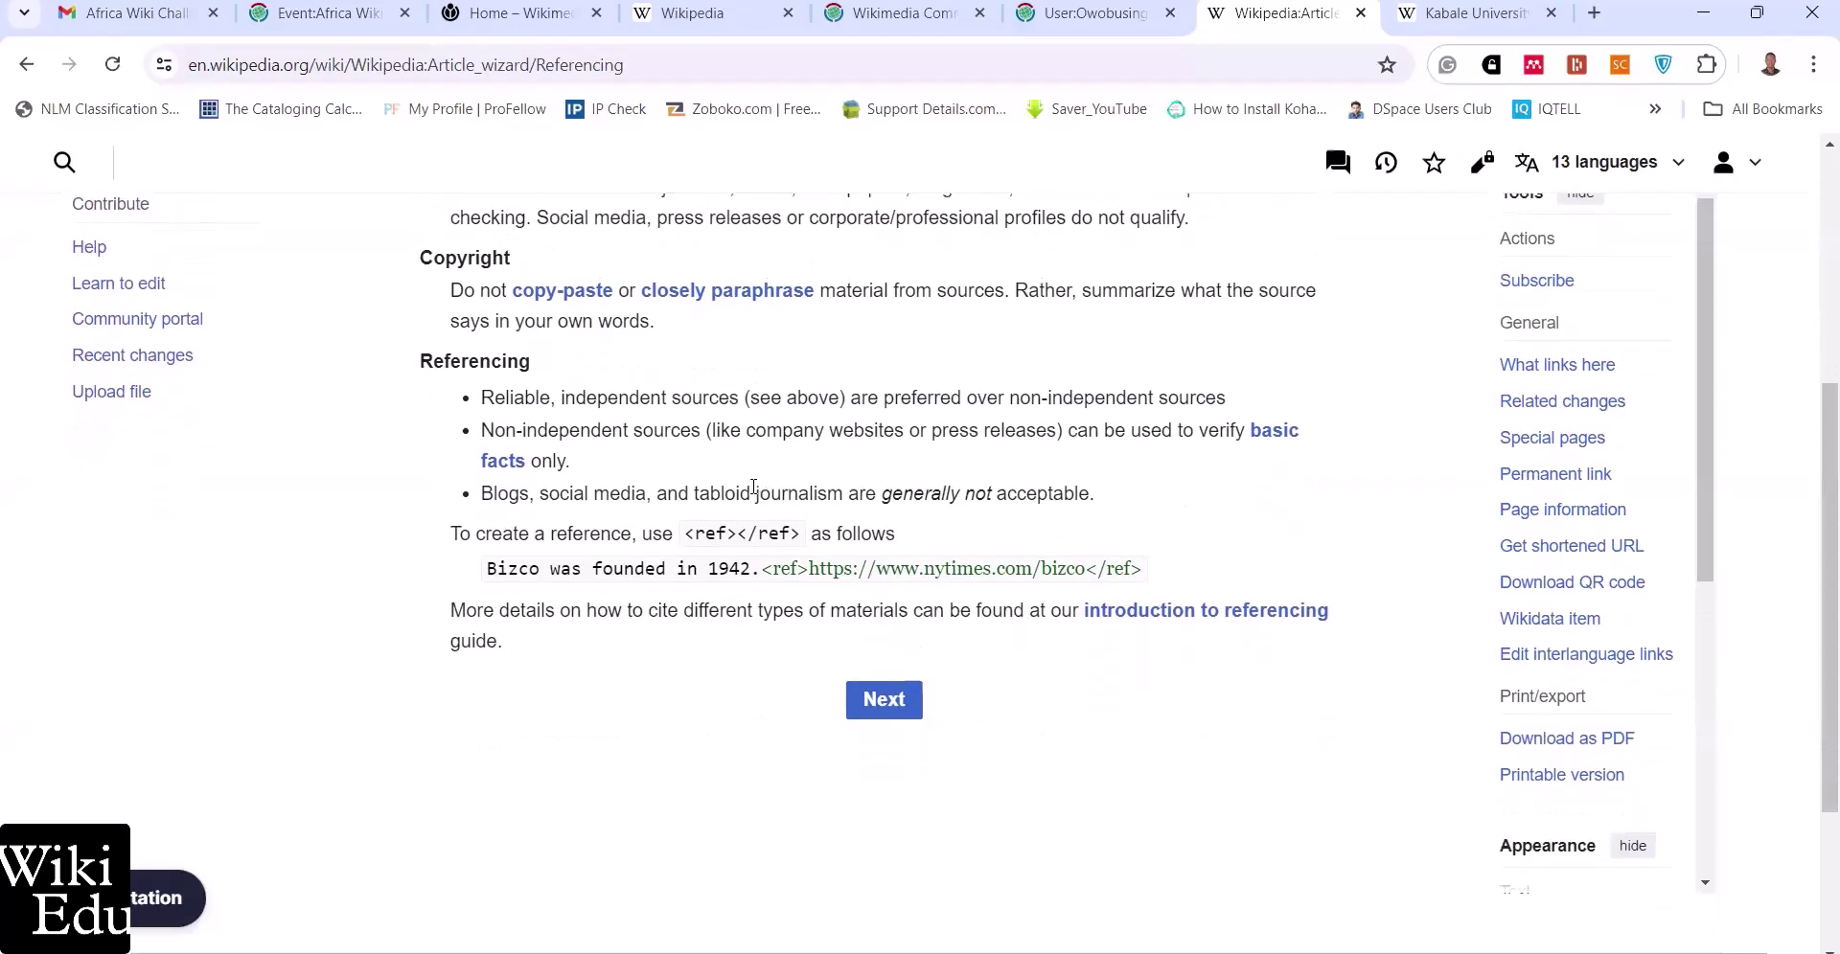
pyautogui.scroll(-1, 752, 486)
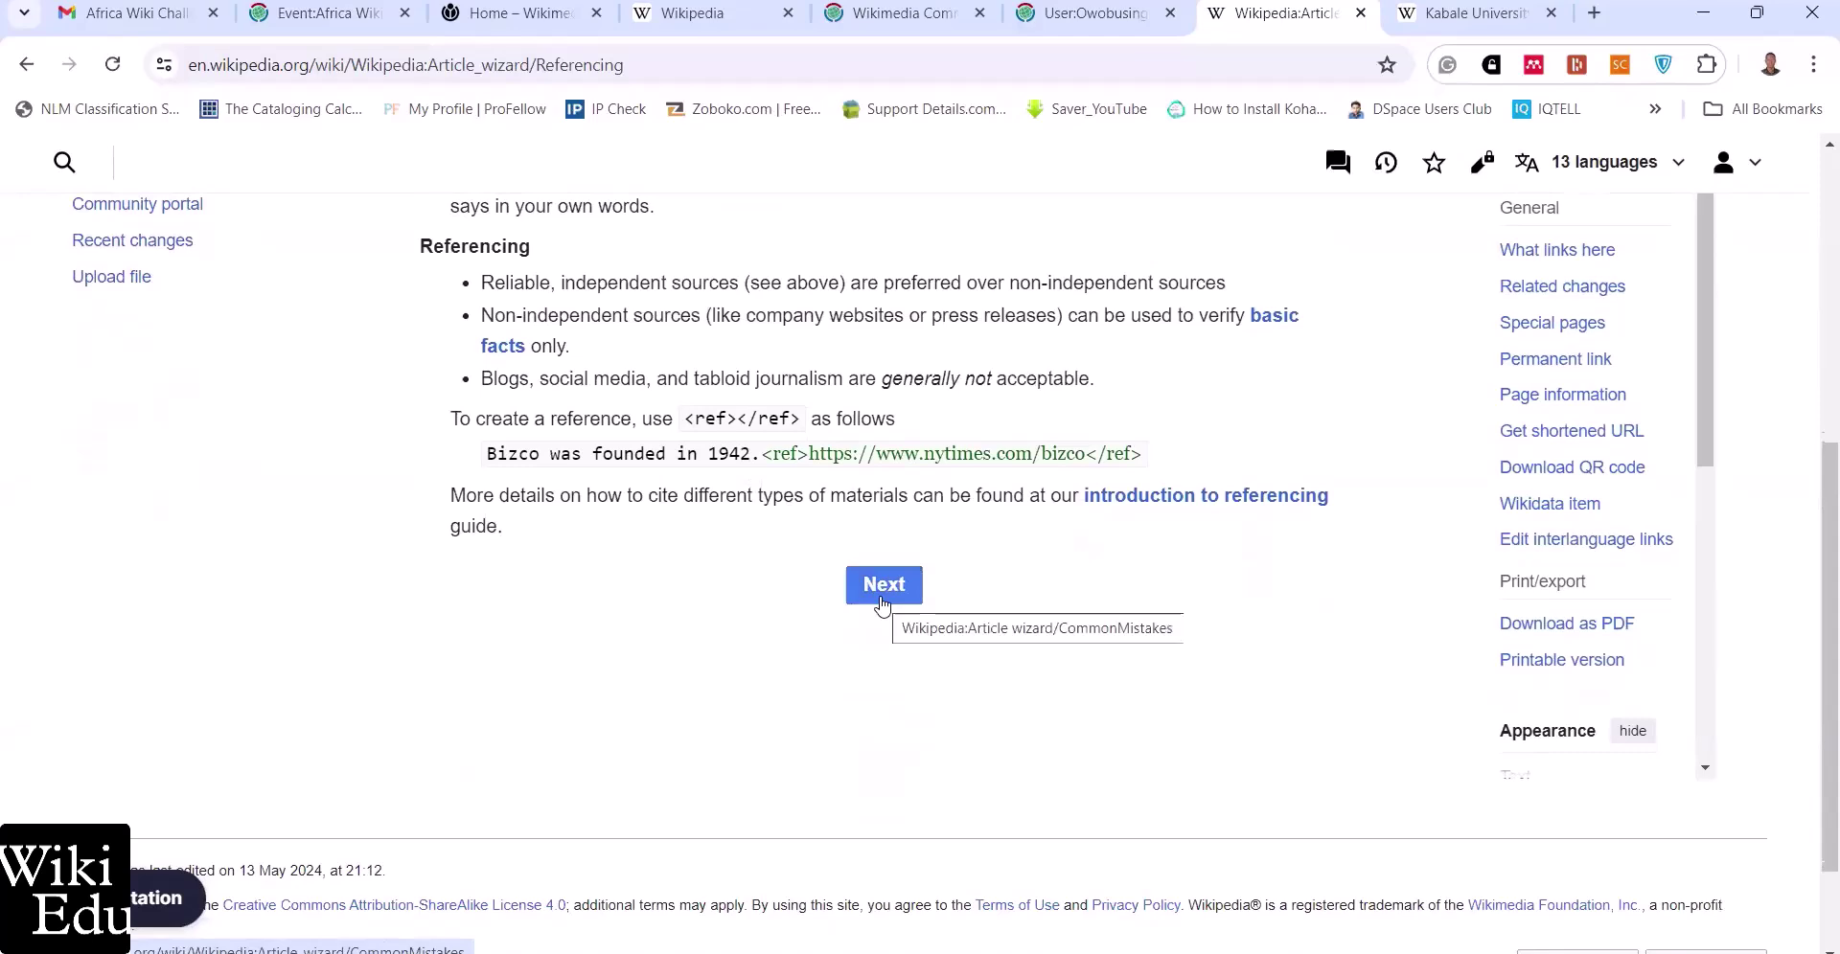
pyautogui.click(883, 588)
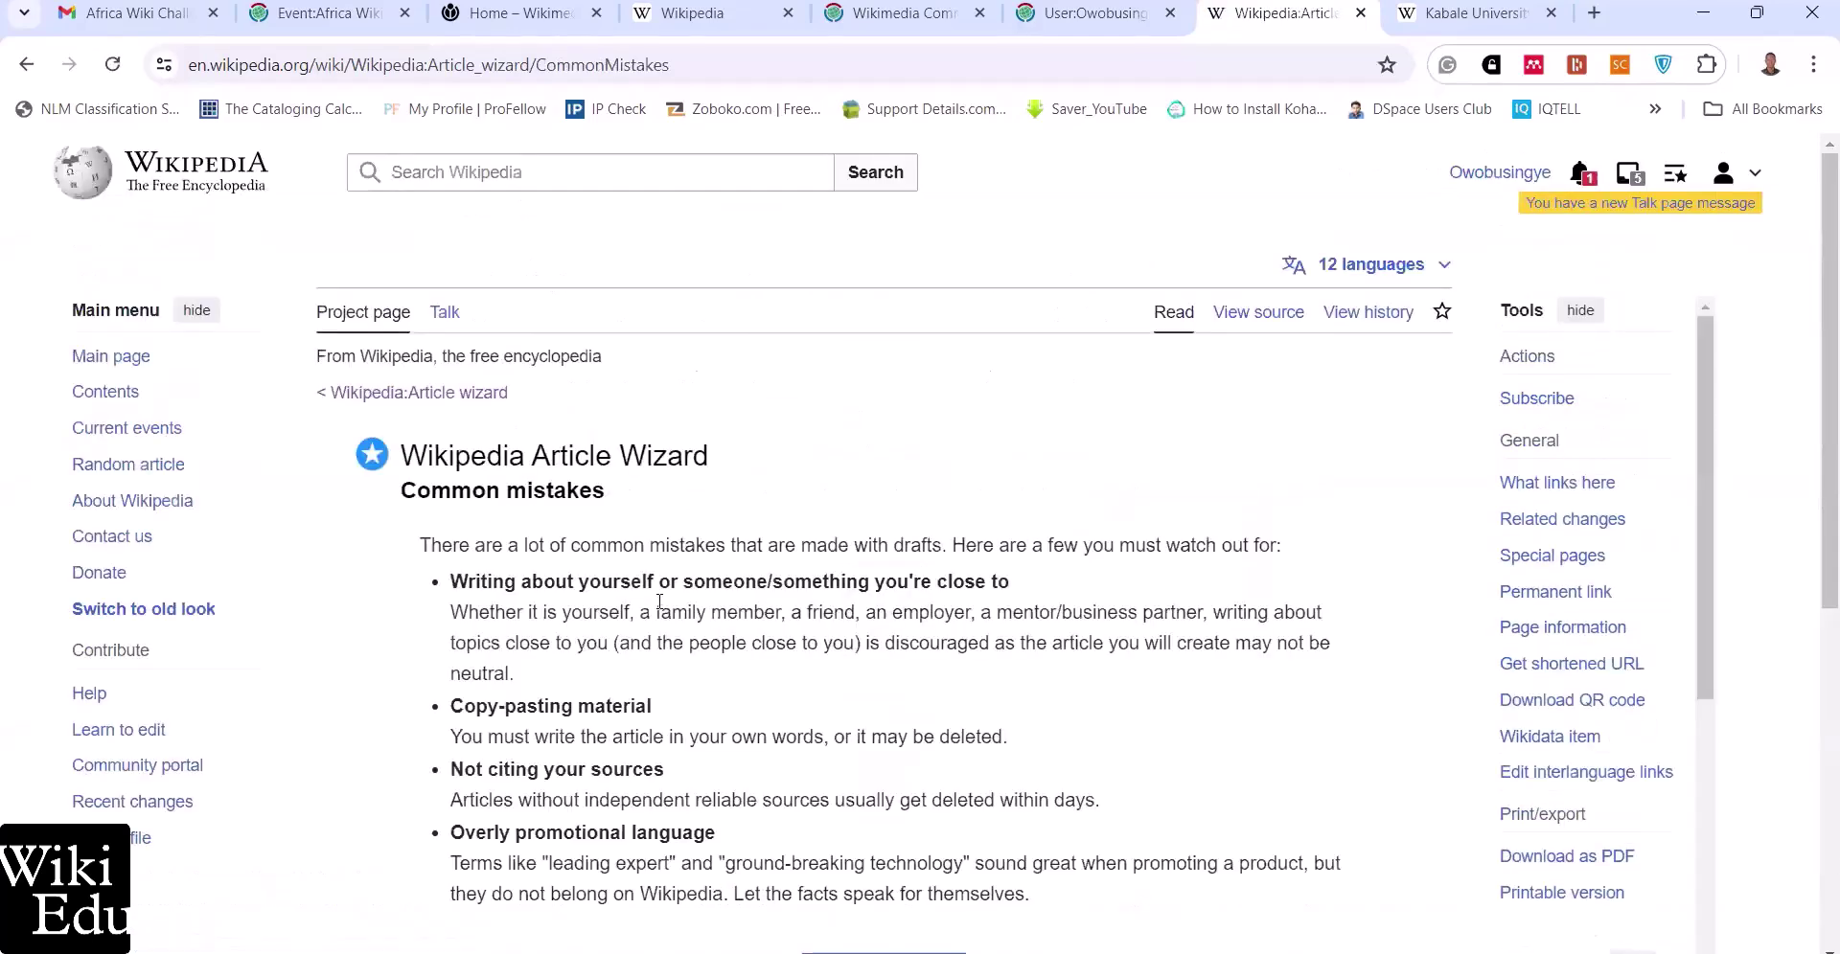
pyautogui.scroll(-4, 659, 602)
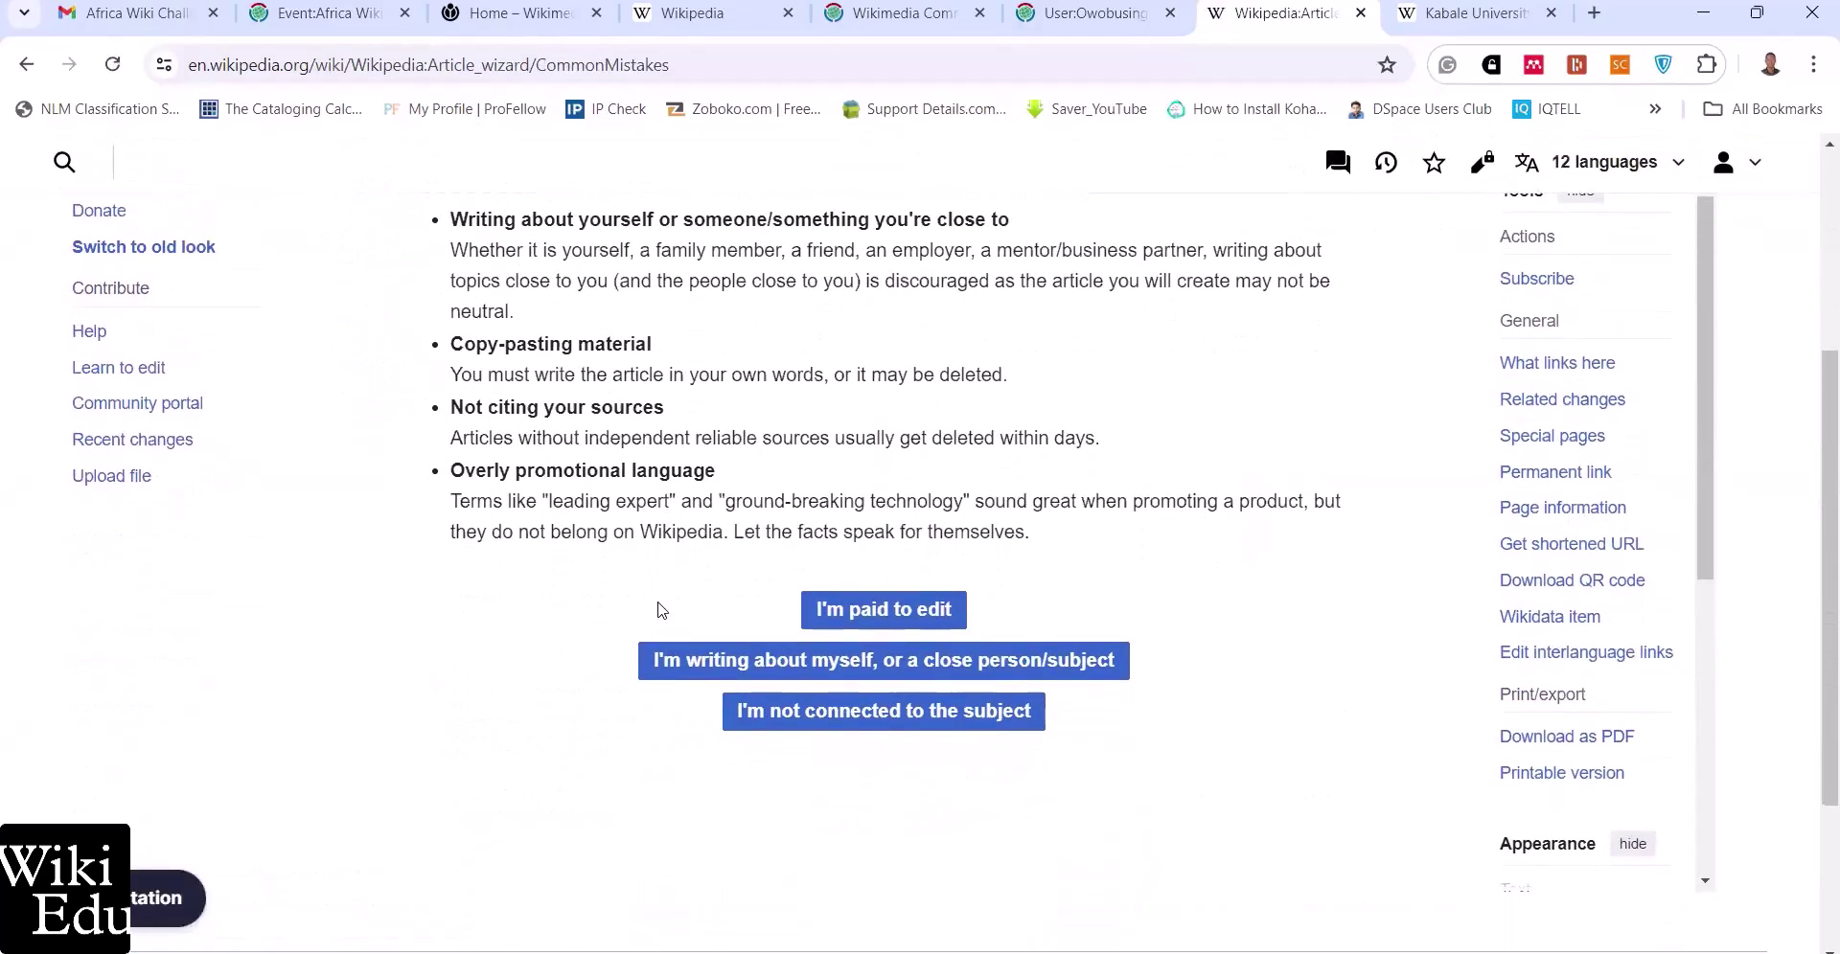
pyautogui.scroll(1, 659, 610)
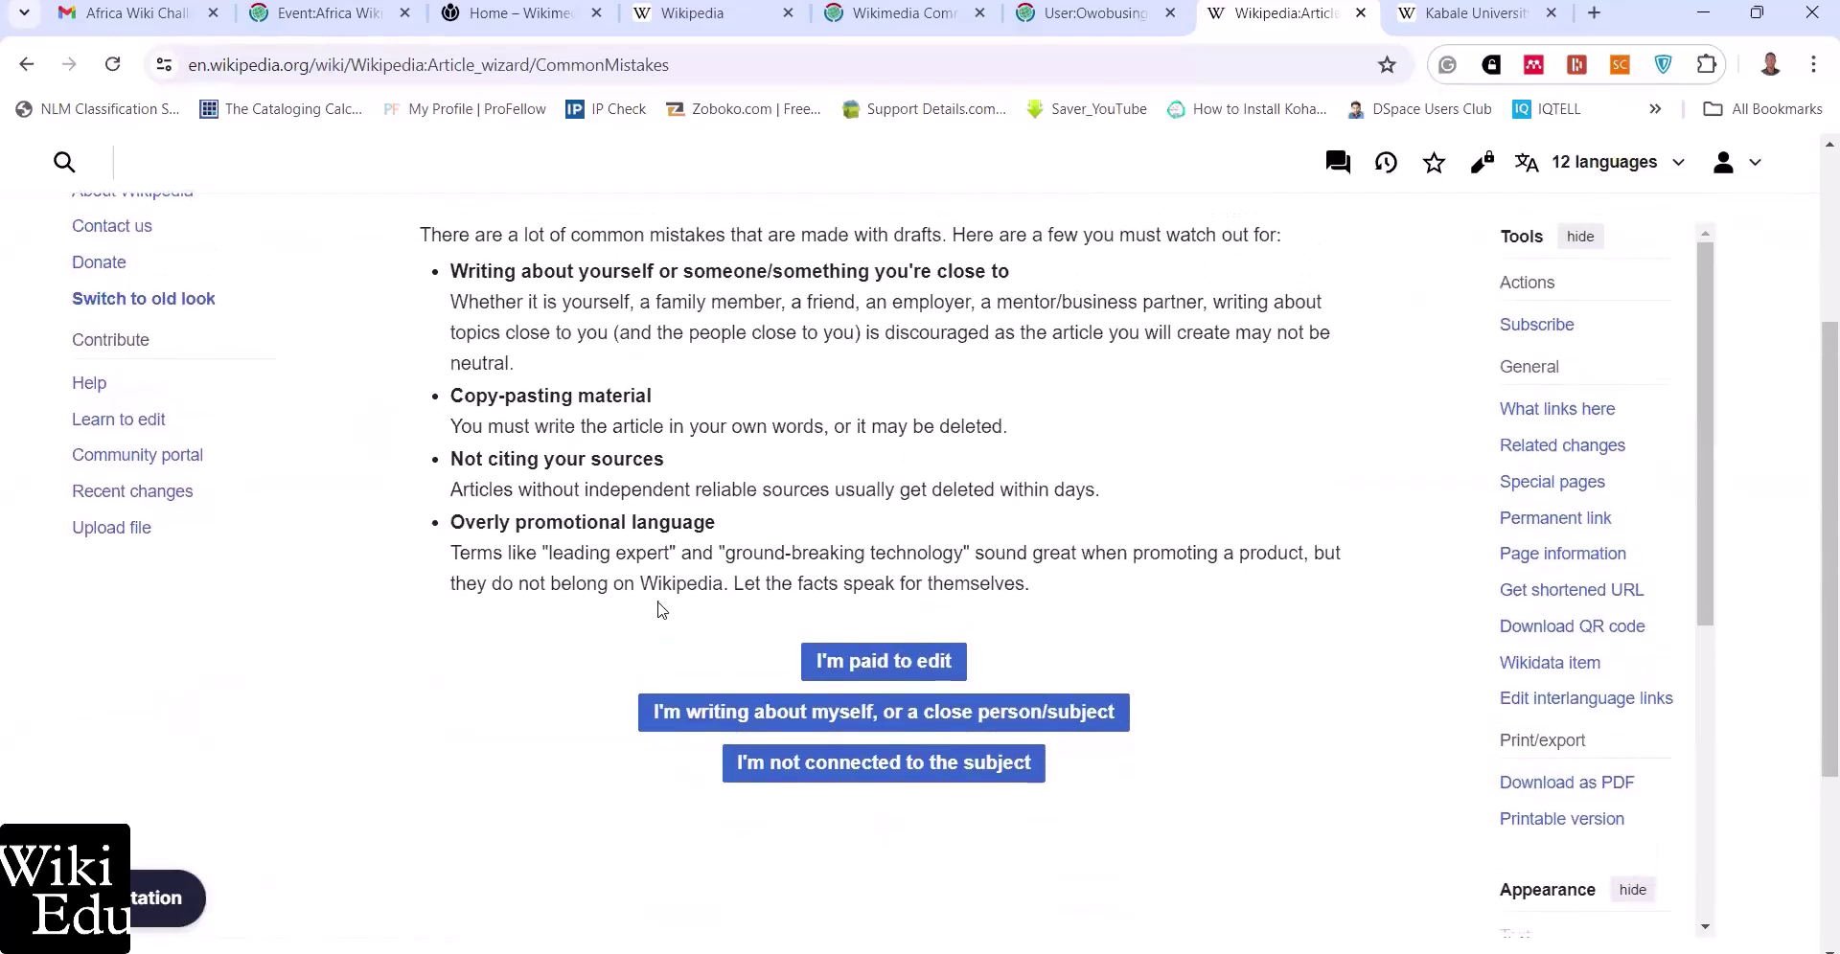
pyautogui.scroll(-1, 659, 610)
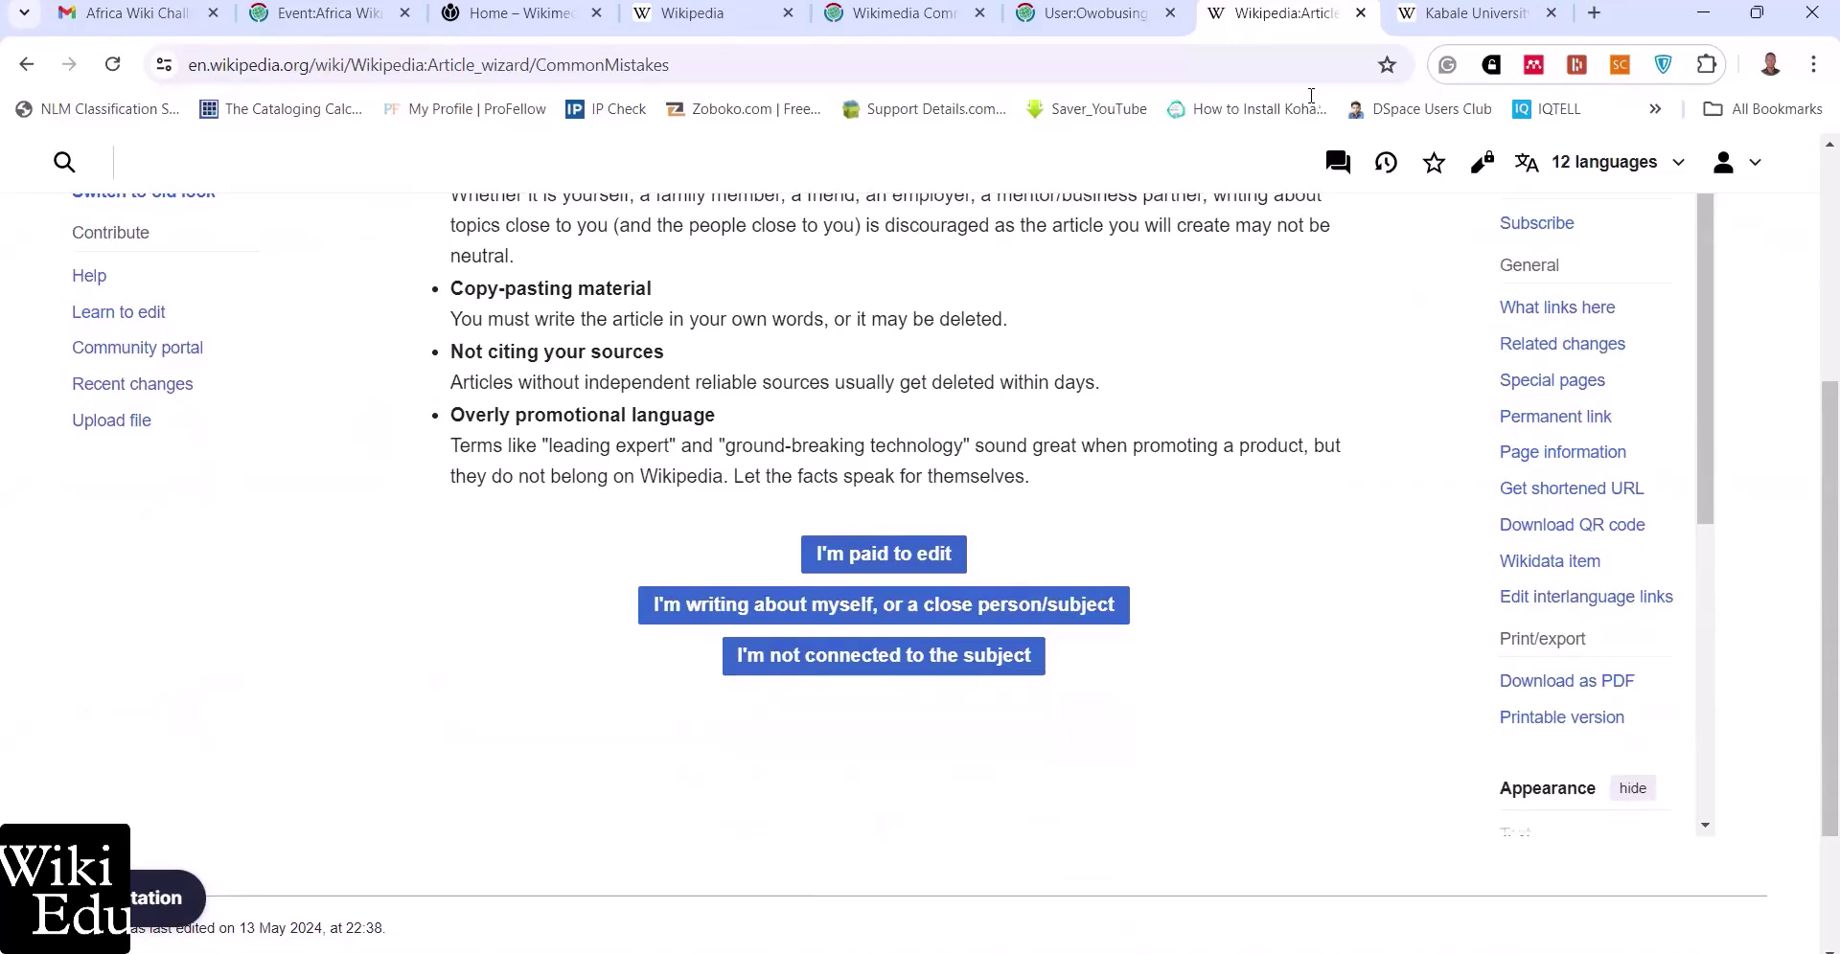
# Search Google for "Kampala Library and Information Centre" in the Kabale University tab and look through the results
pyautogui.click(1444, 26)
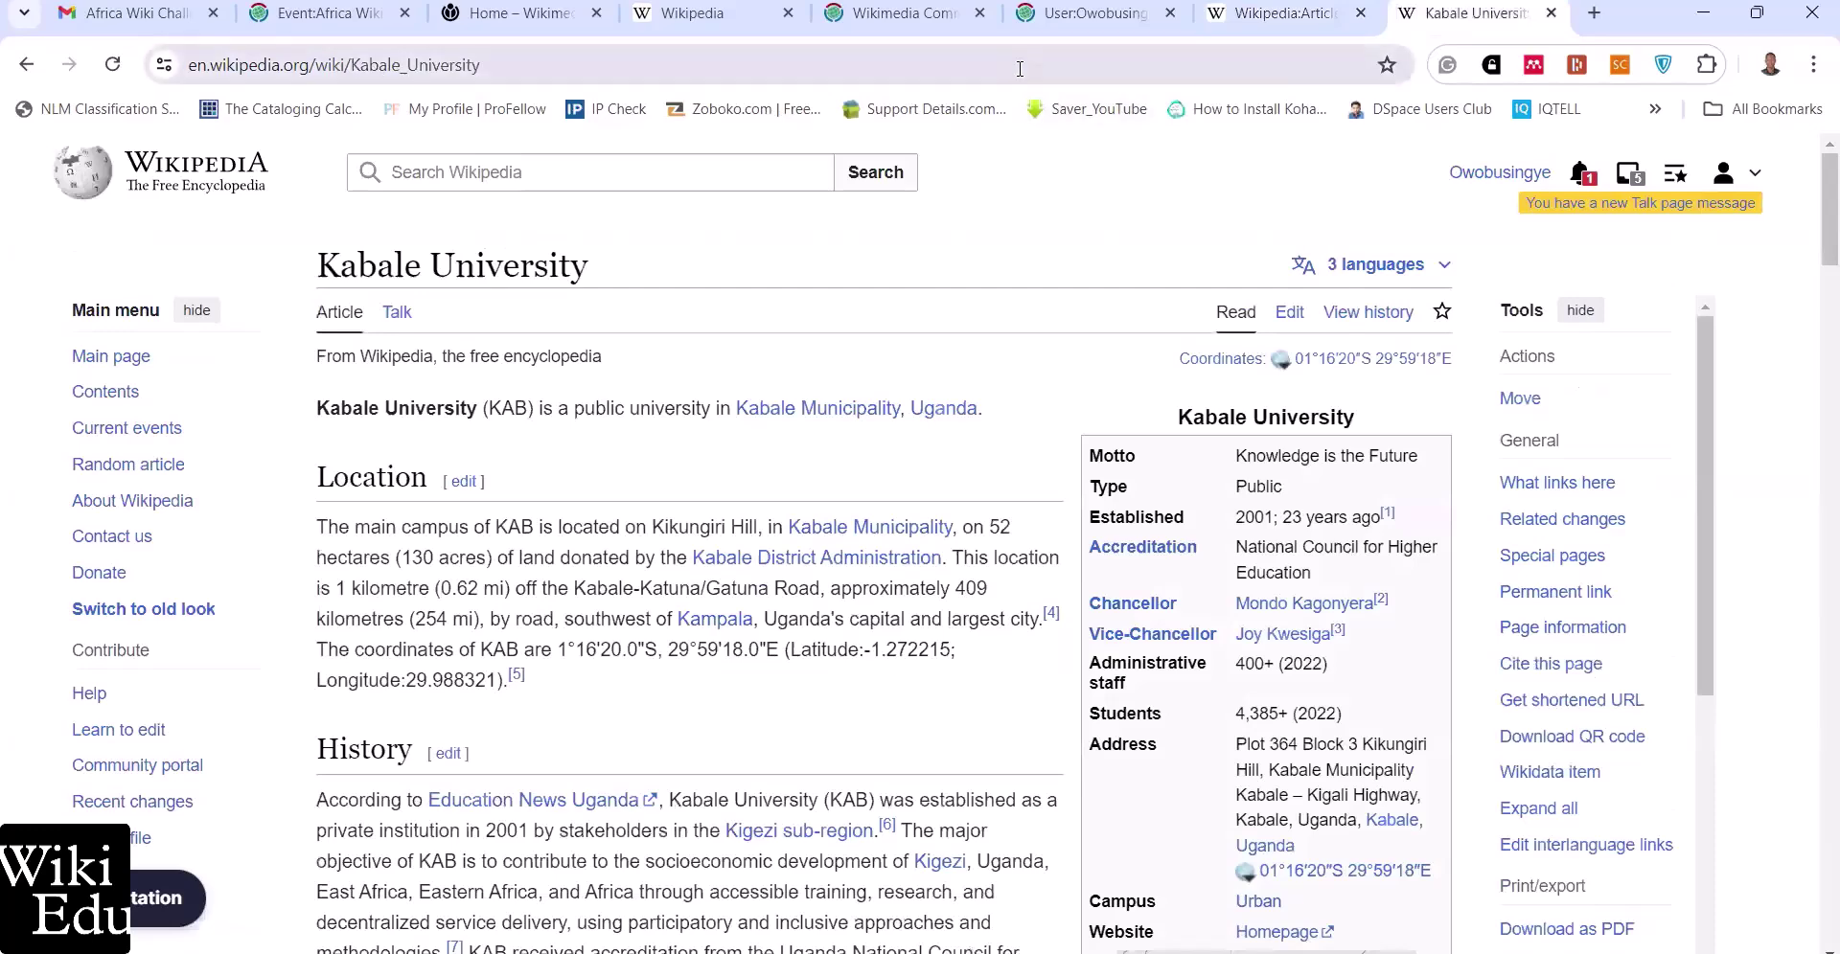
pyautogui.click(1020, 68)
pyautogui.write('Kampala Library and Information Centre')
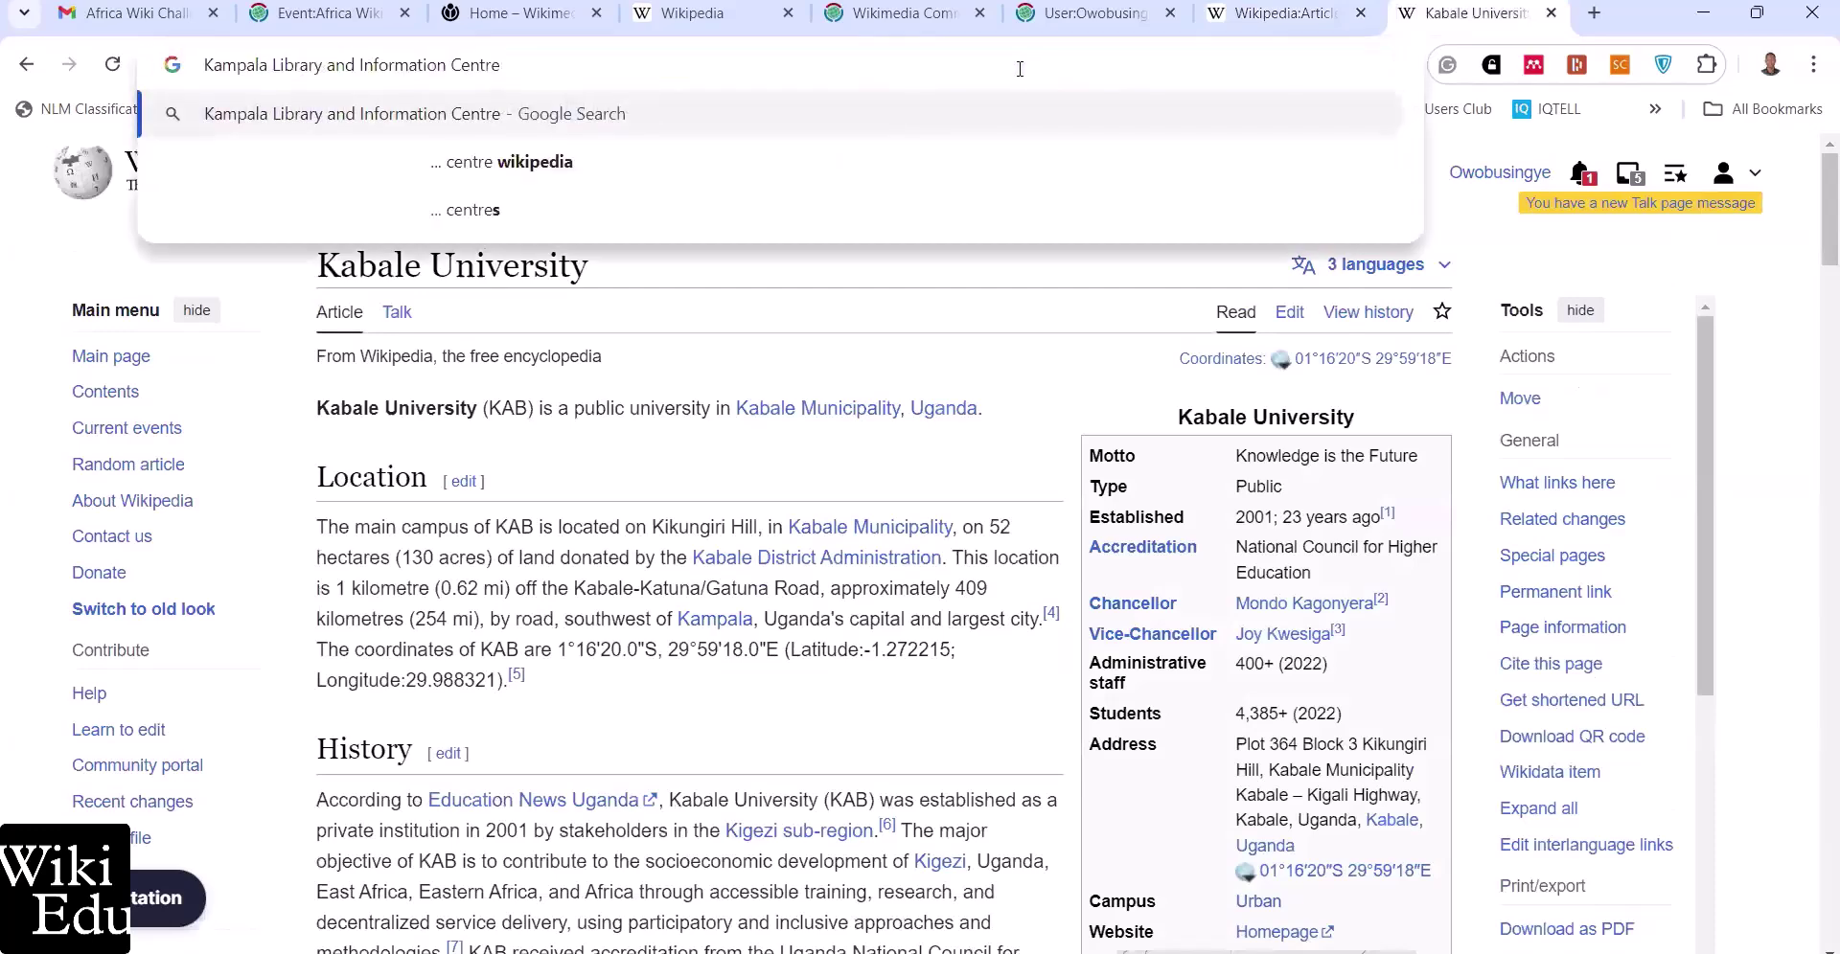
pyautogui.press('Return')
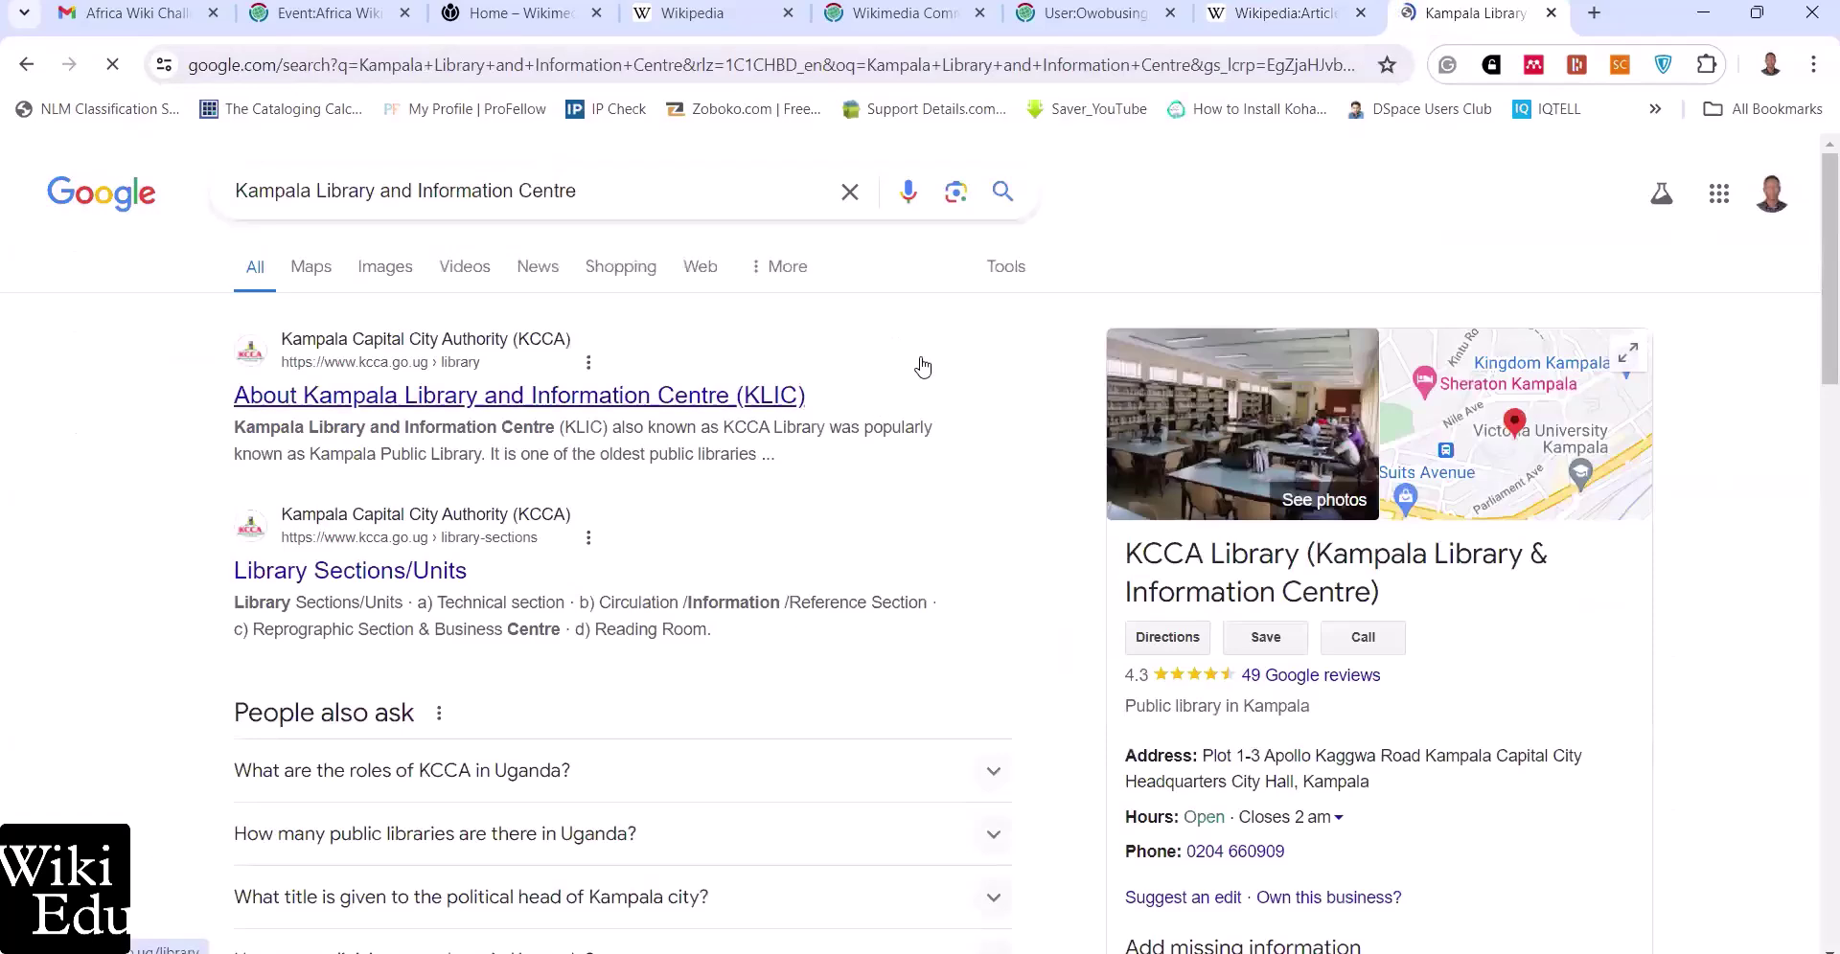
pyautogui.scroll(-1, 923, 365)
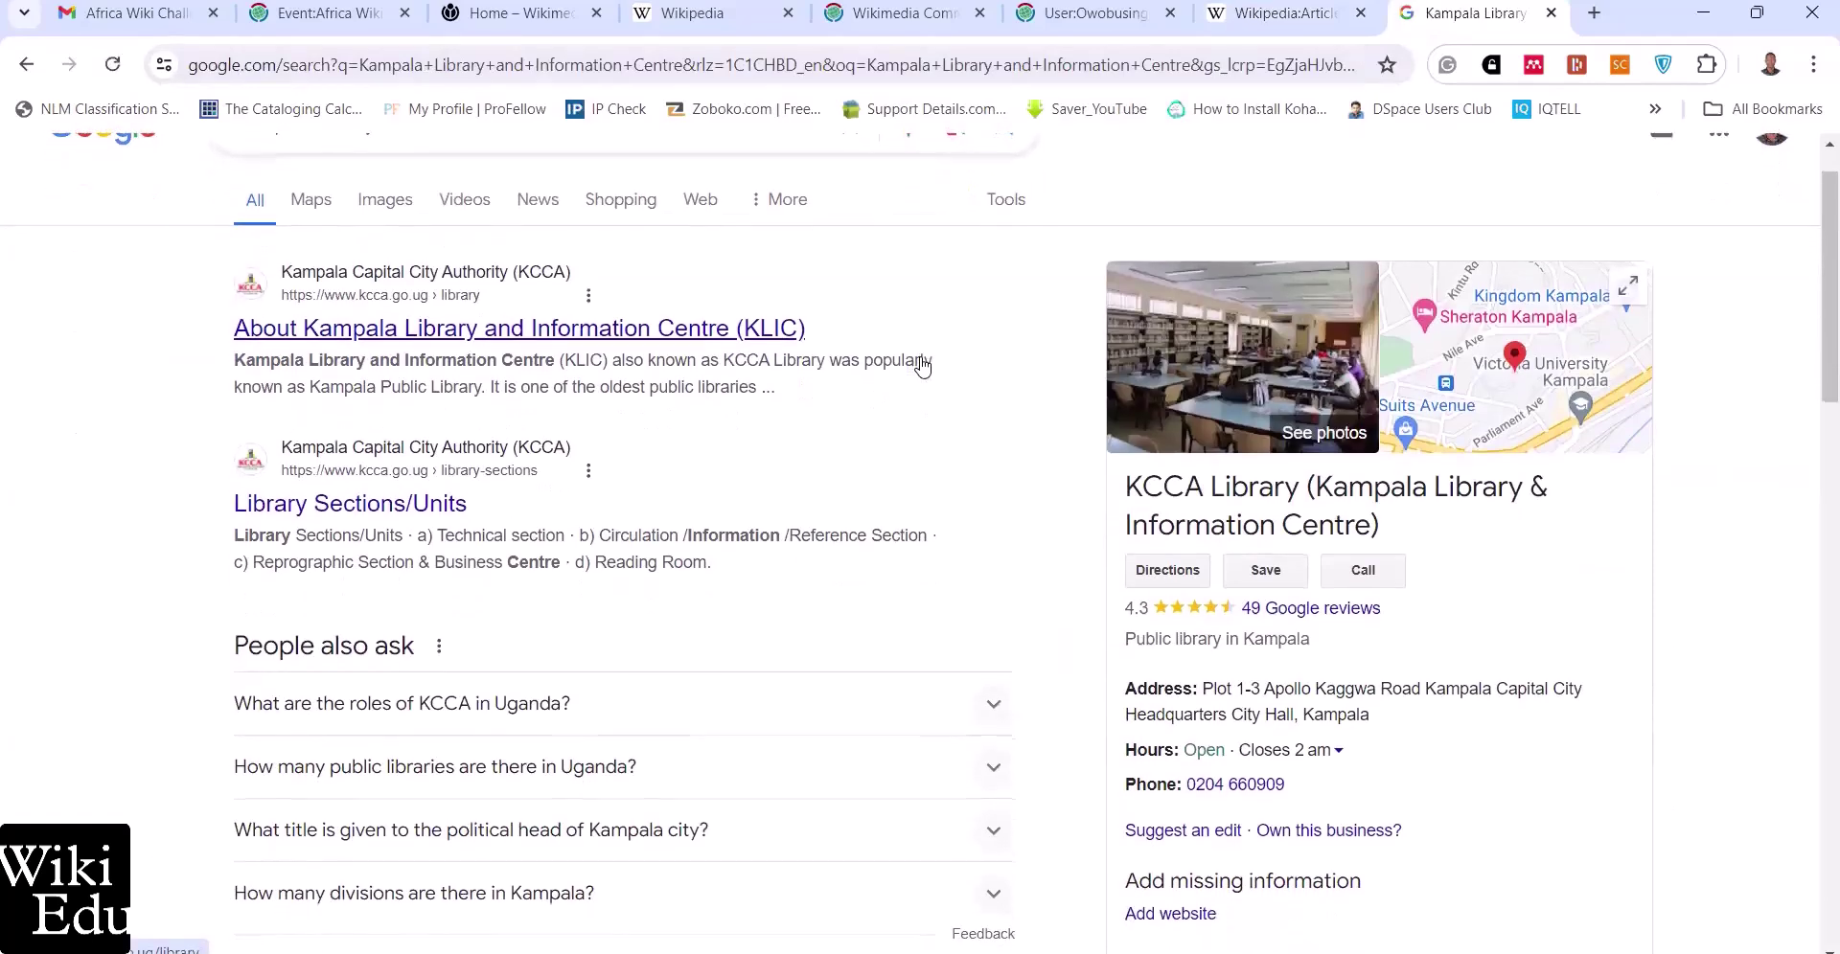
pyautogui.scroll(-5, 923, 365)
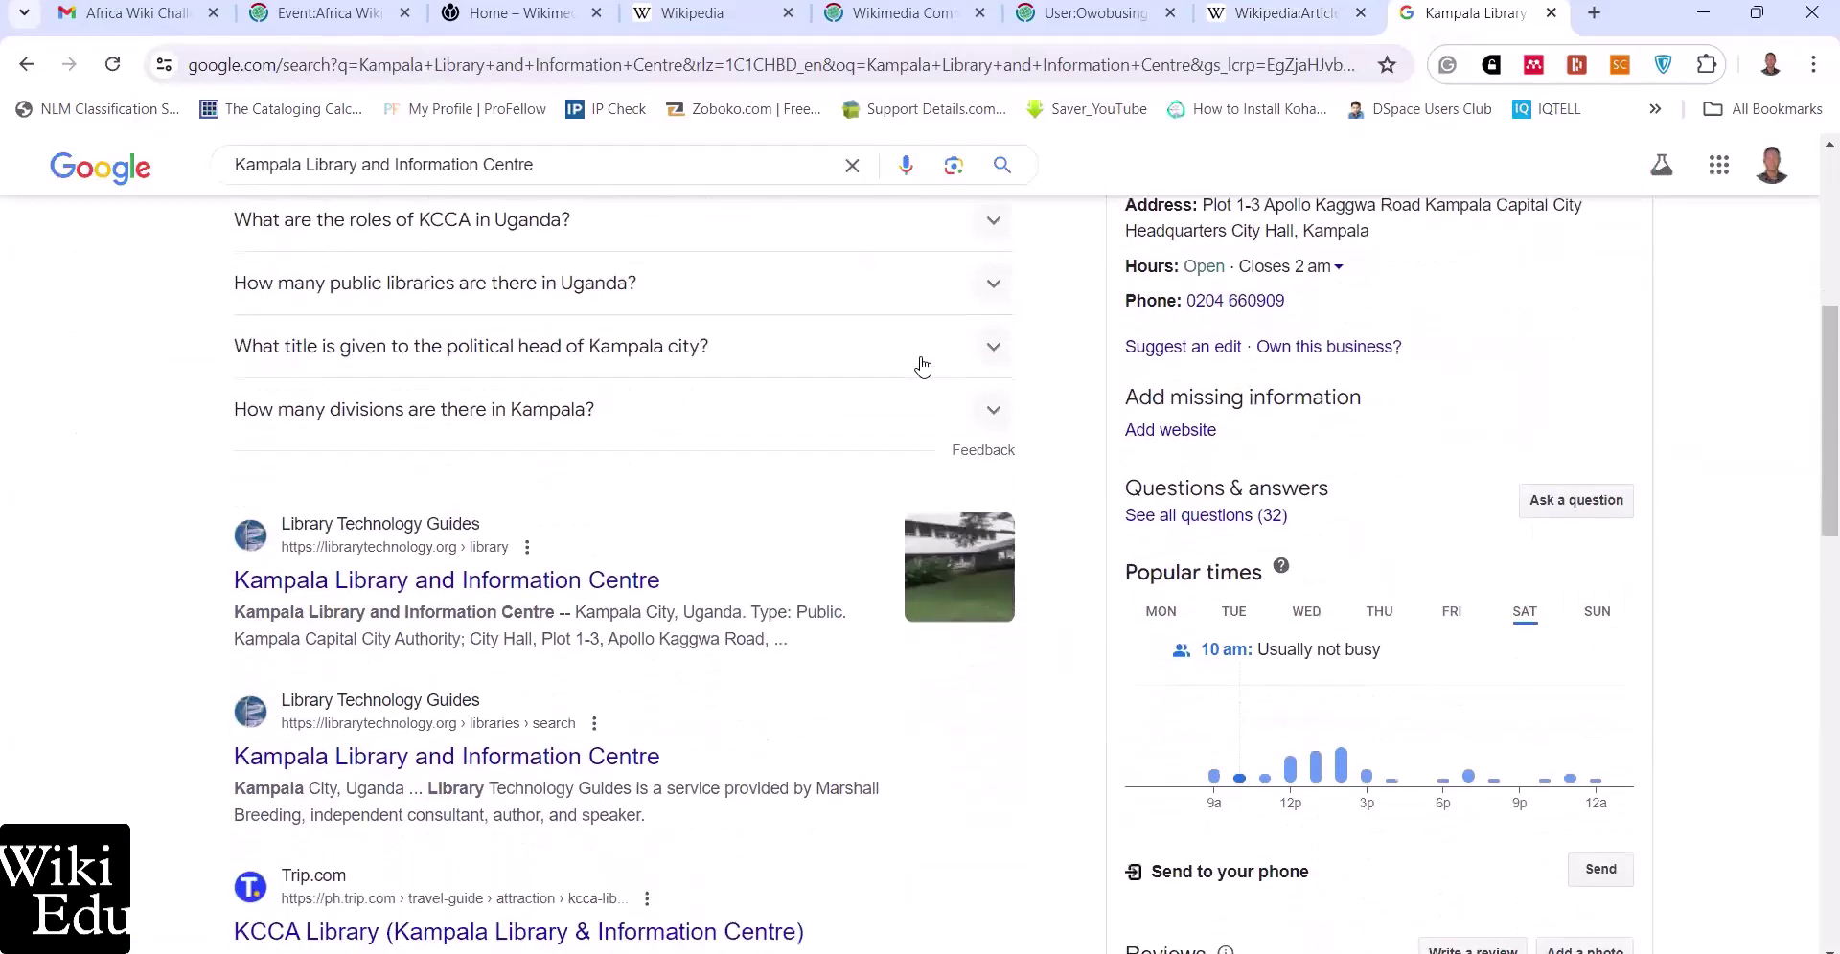
# Return to the Article Wizard, declare no connection to the subject and view the Draft Creation page
pyautogui.click(1313, 14)
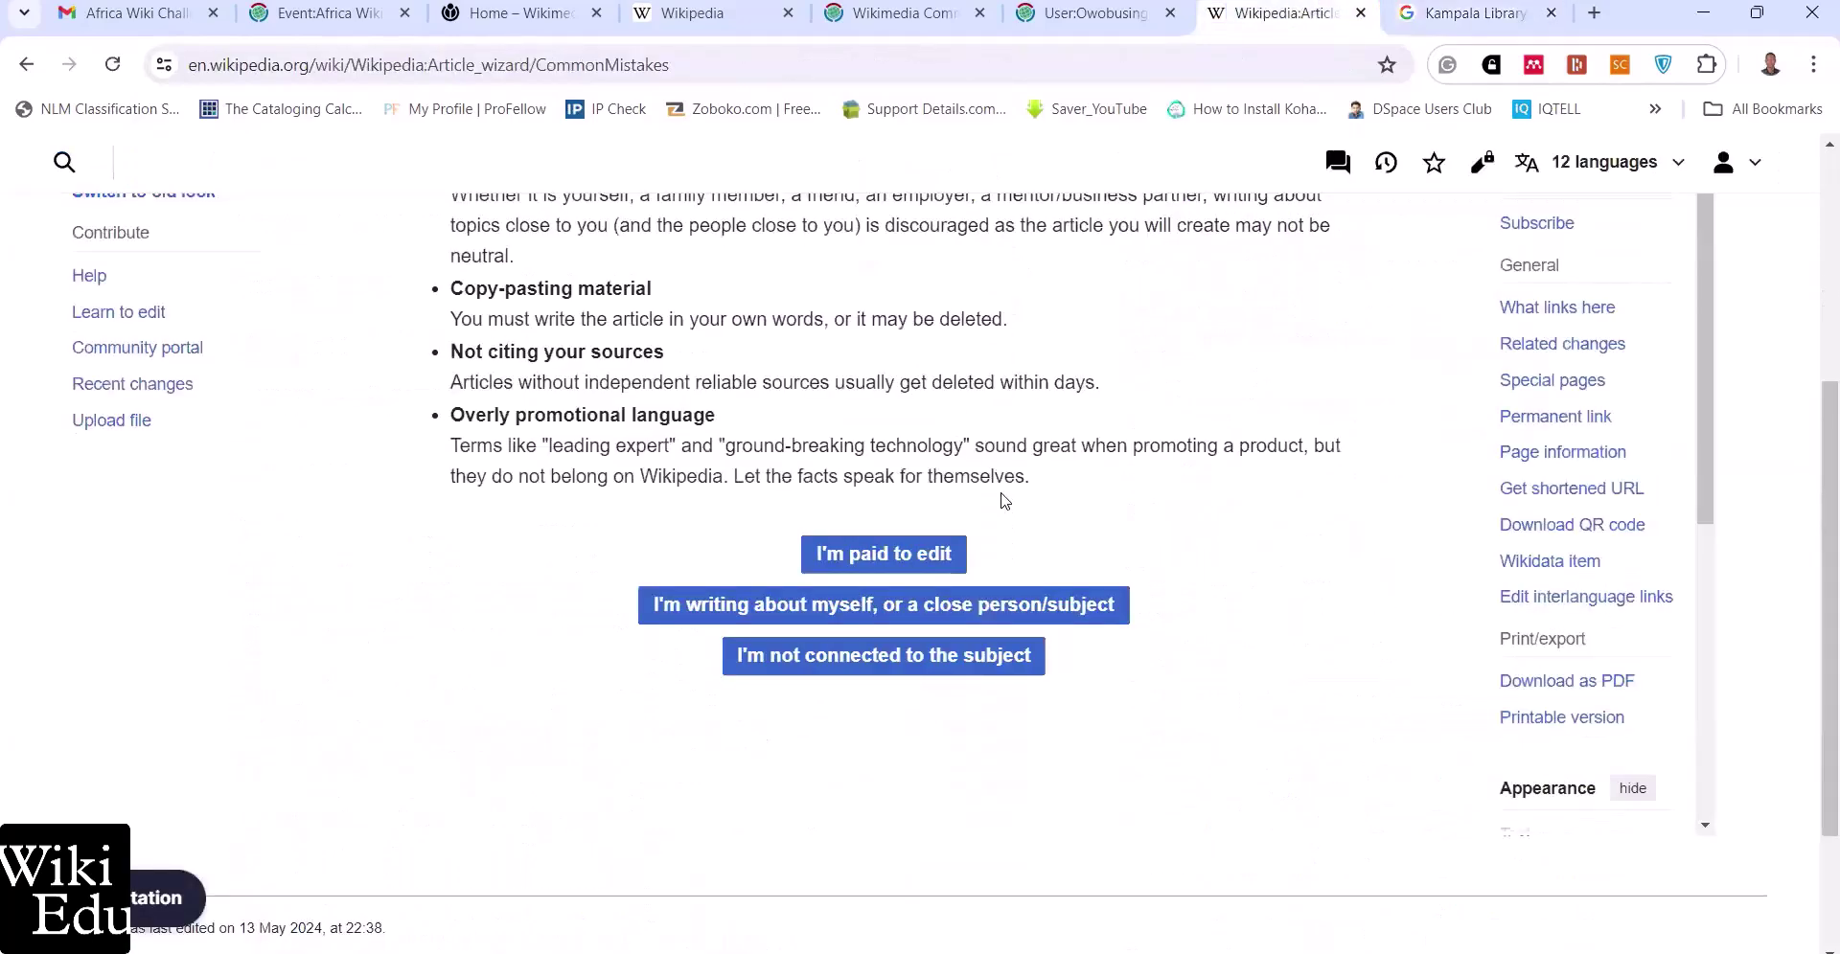
pyautogui.click(858, 661)
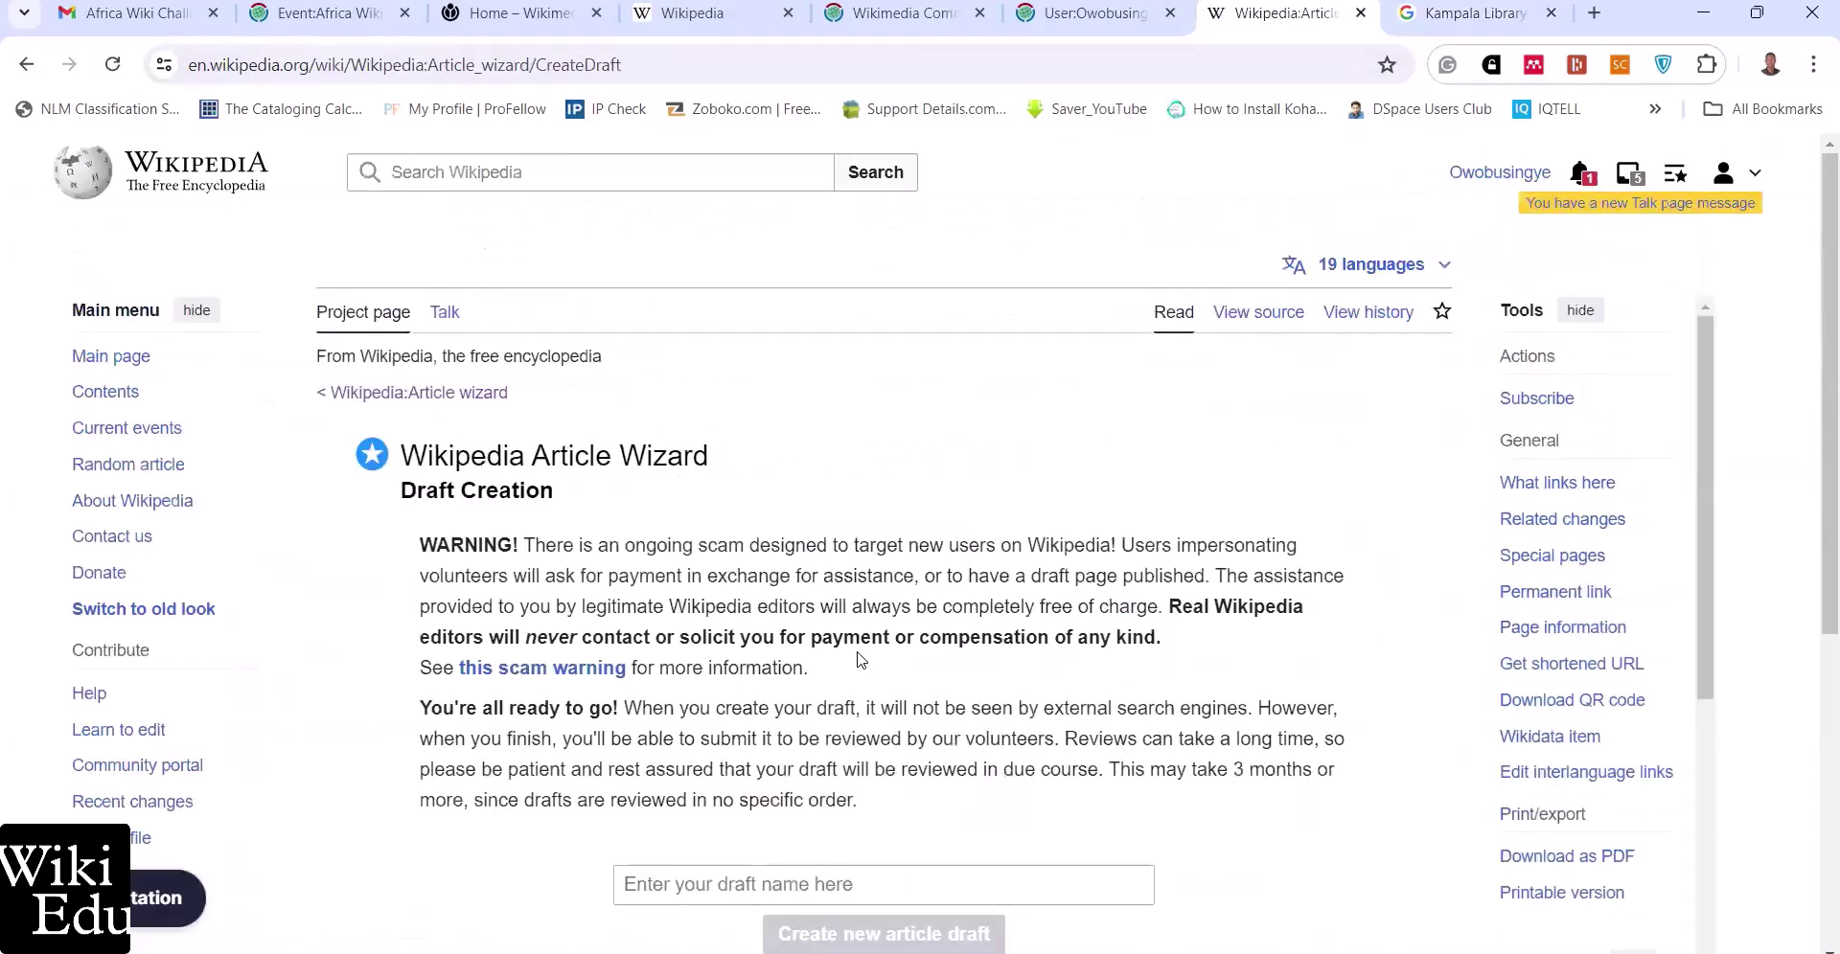
pyautogui.scroll(-2, 858, 660)
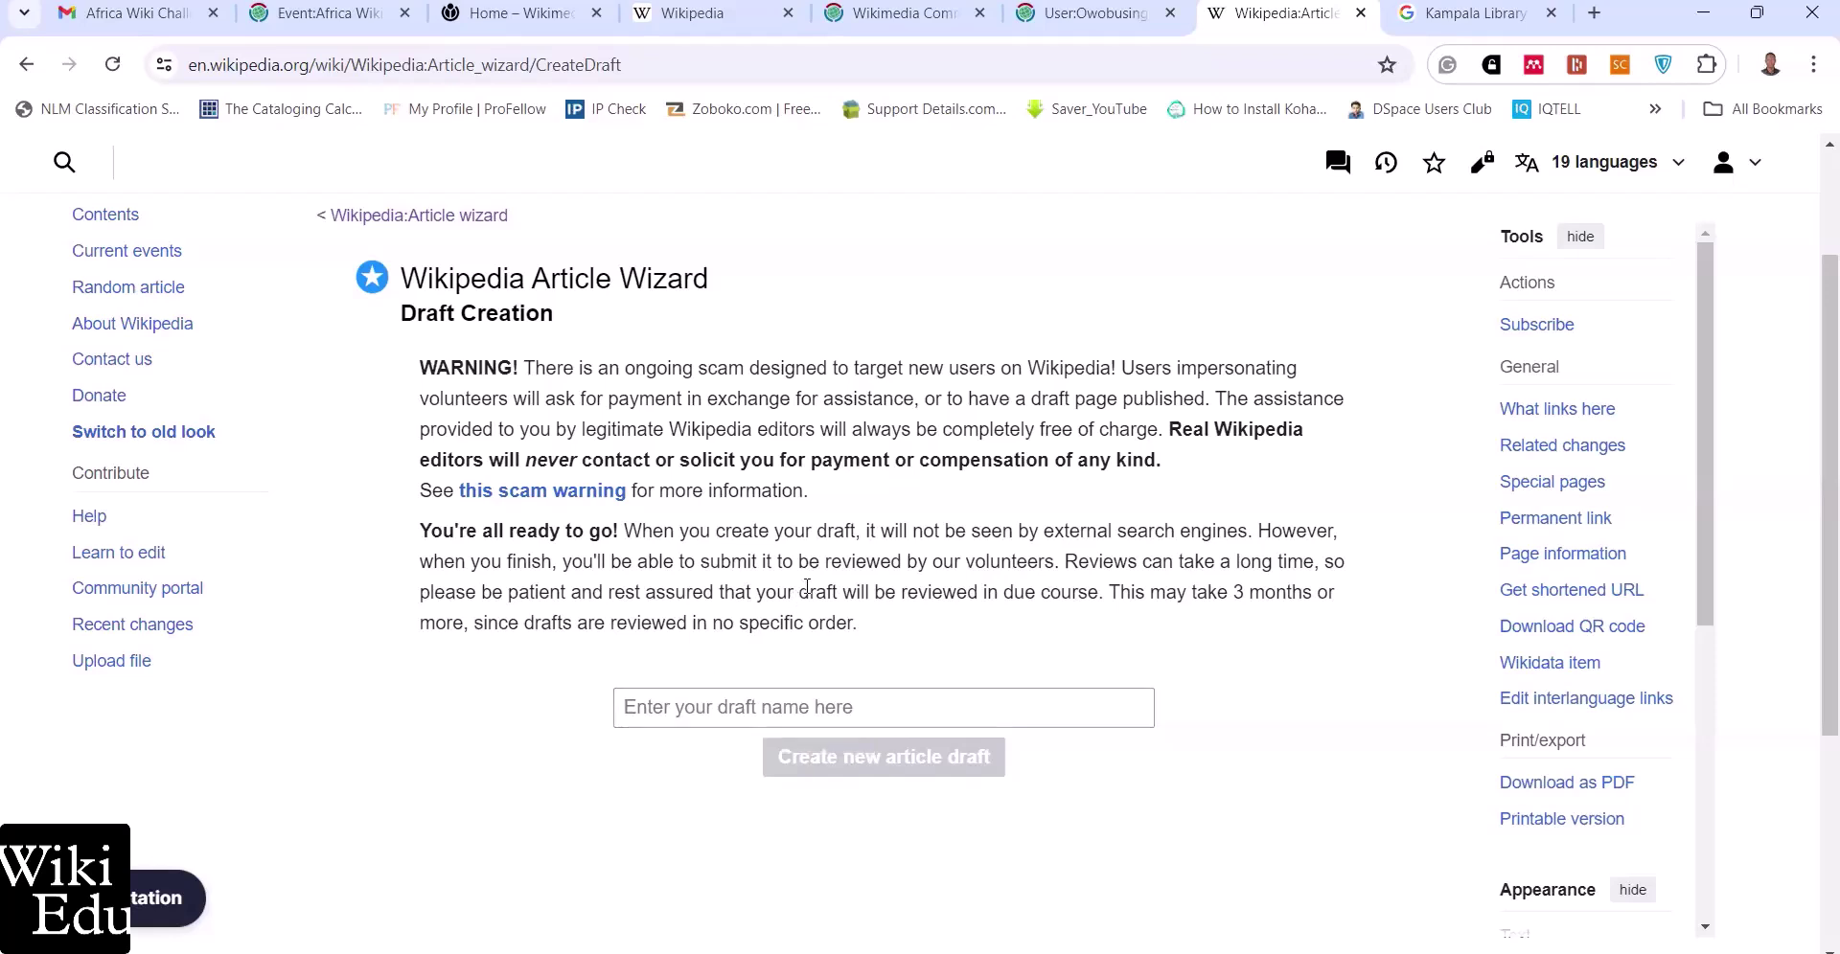
# Search Google for "Kampala Library and Information Centre wikipedia" and check the results for an existing Wikipedia article
pyautogui.click(1428, 6)
pyautogui.write('wikip')
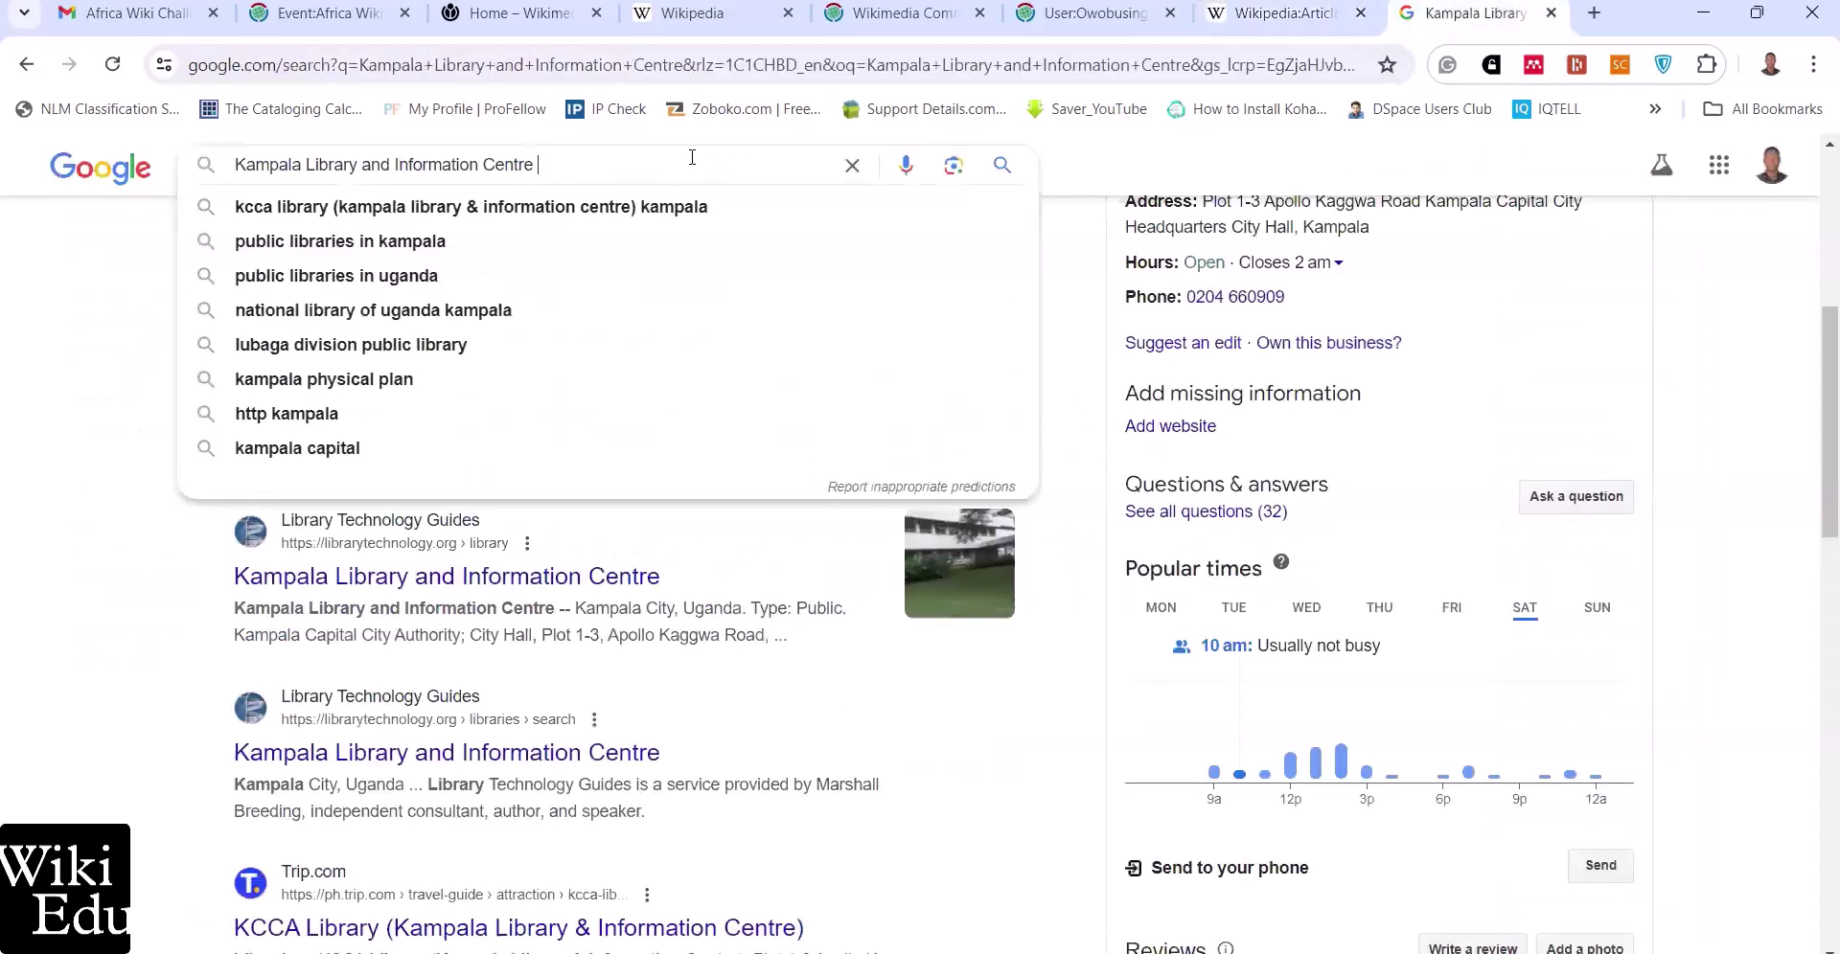
pyautogui.write('edia')
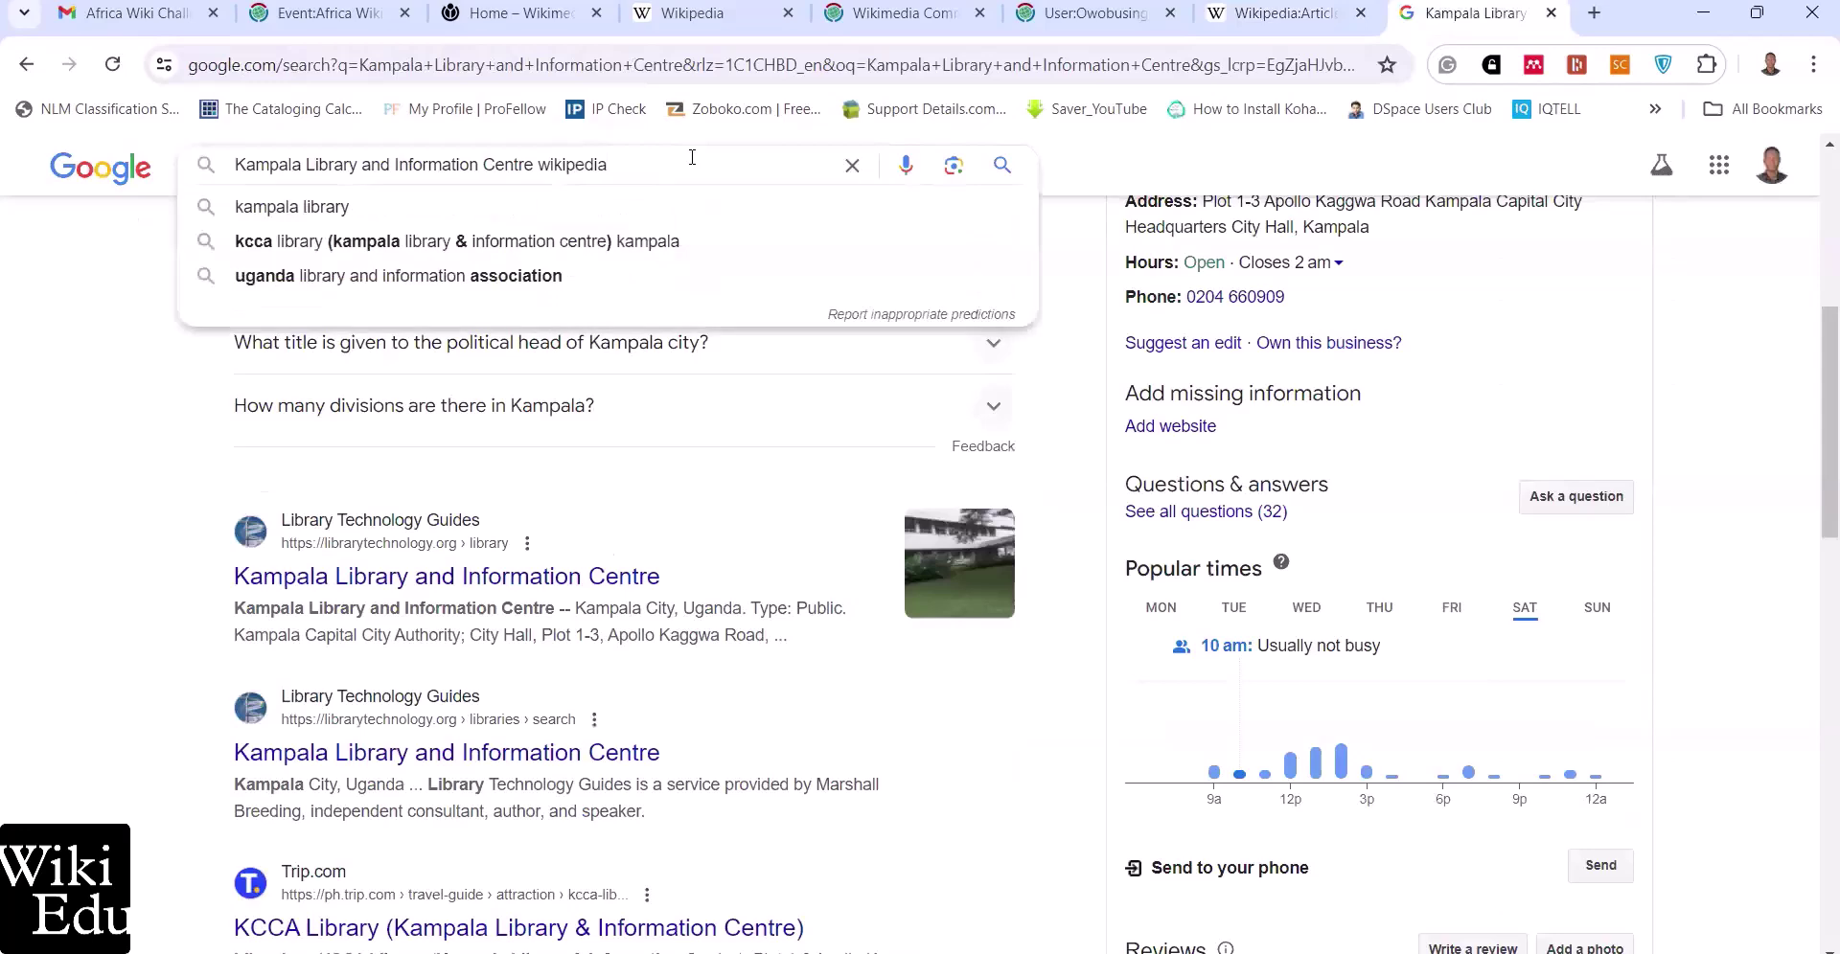
pyautogui.press('Return')
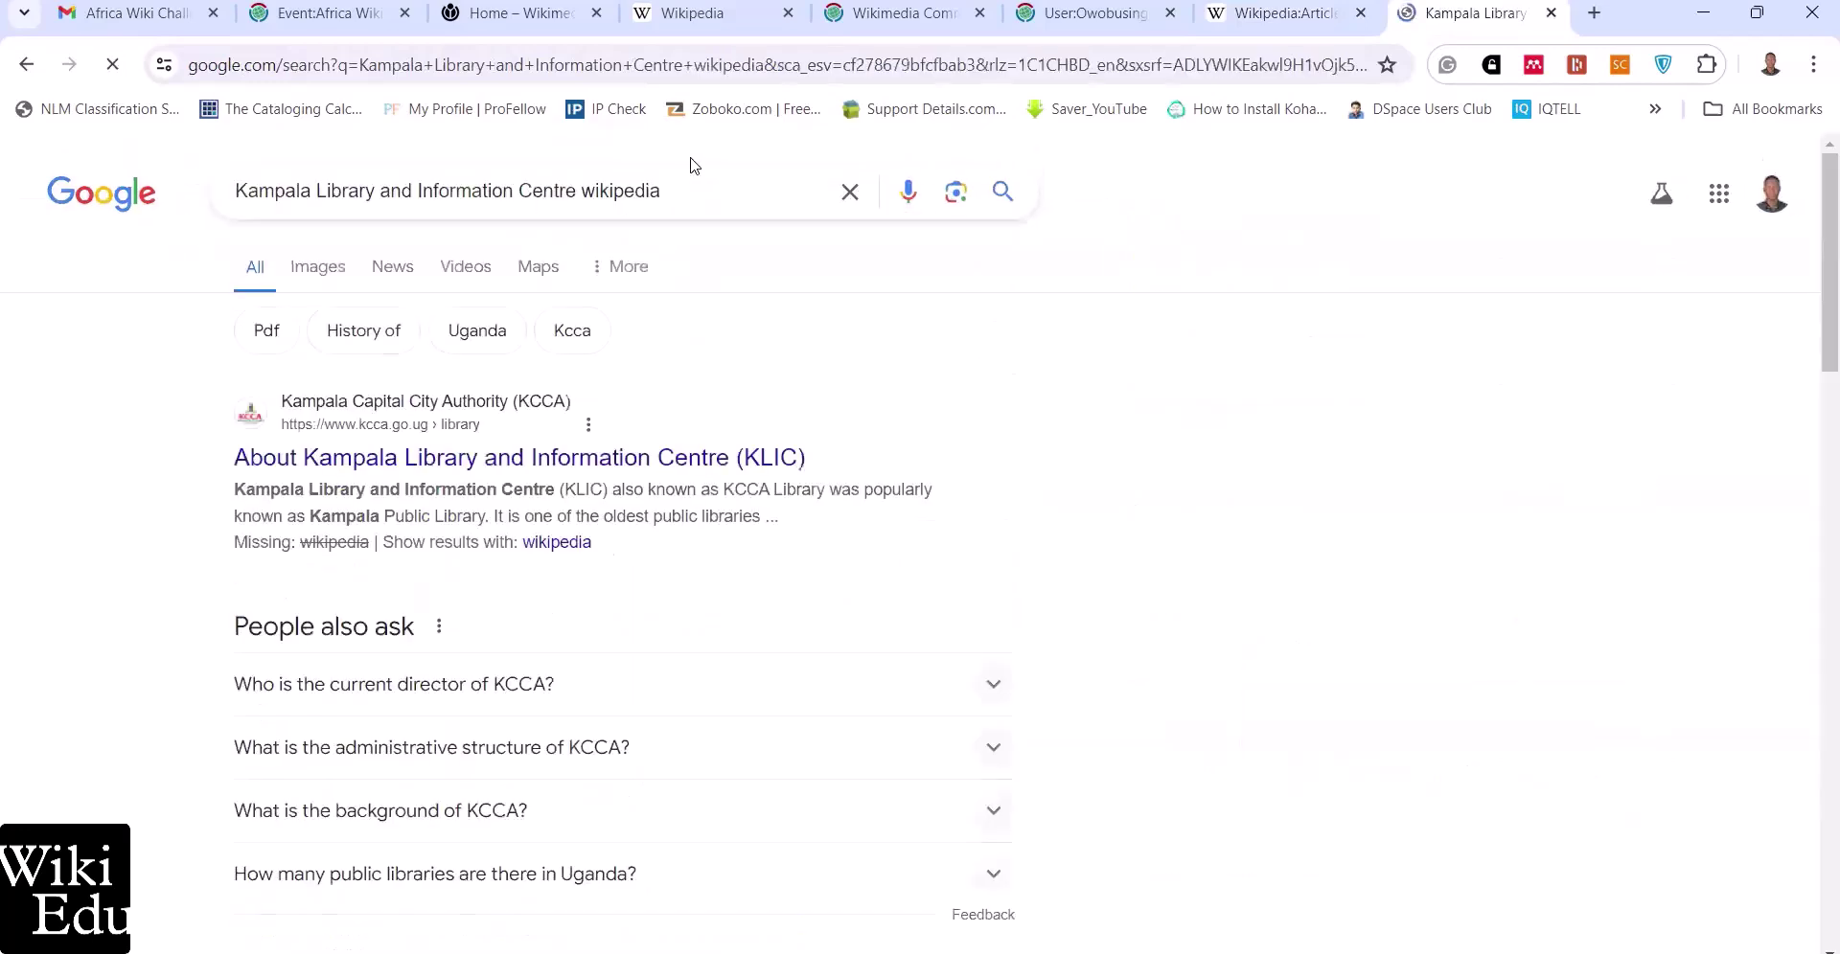
pyautogui.scroll(-6, 803, 361)
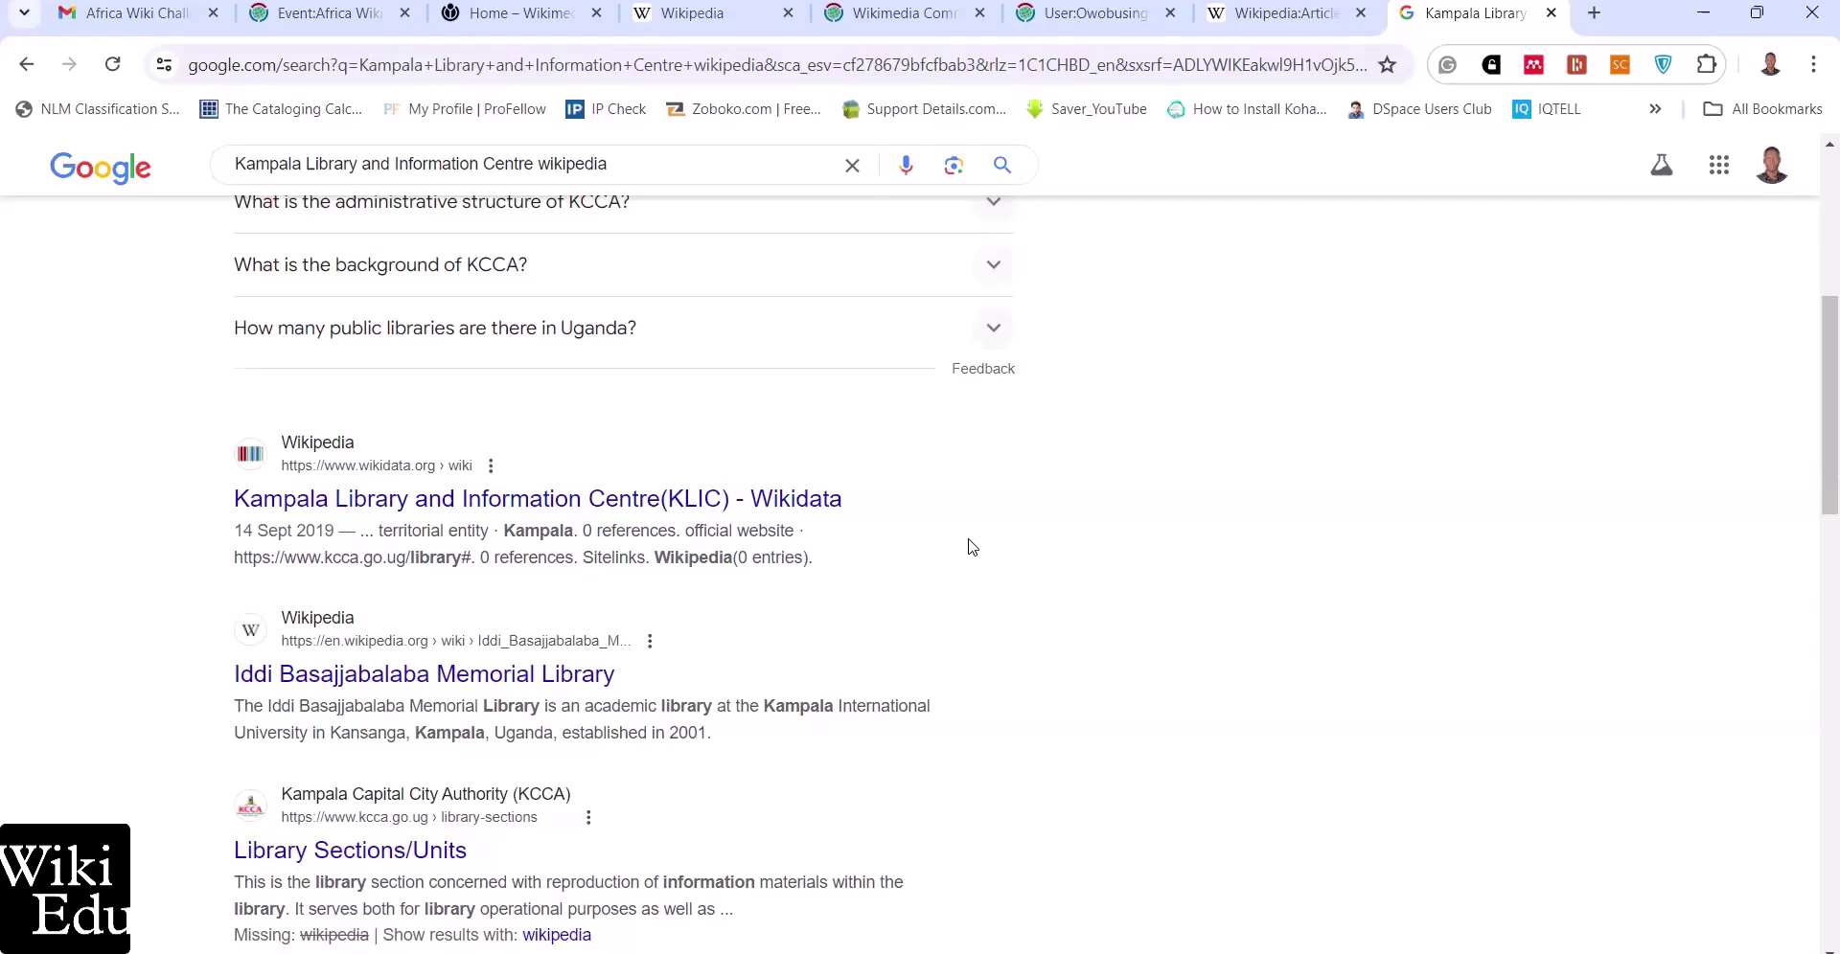
pyautogui.scroll(-2, 972, 547)
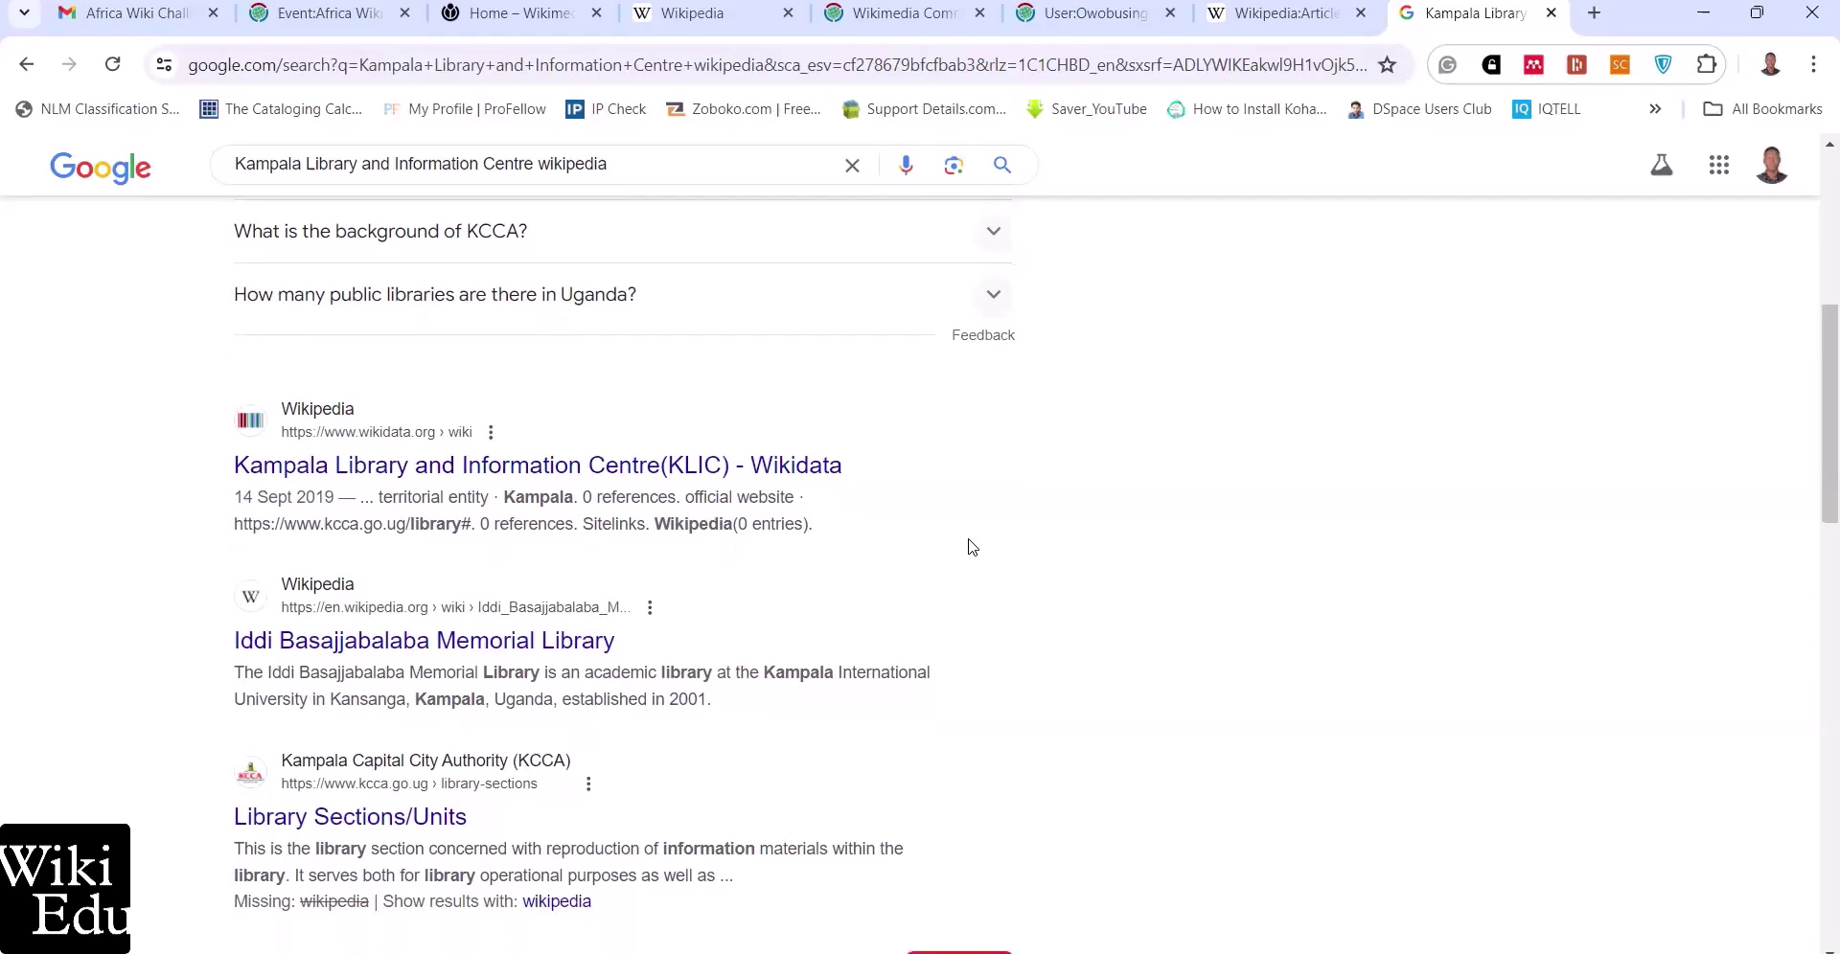
pyautogui.scroll(-2, 972, 548)
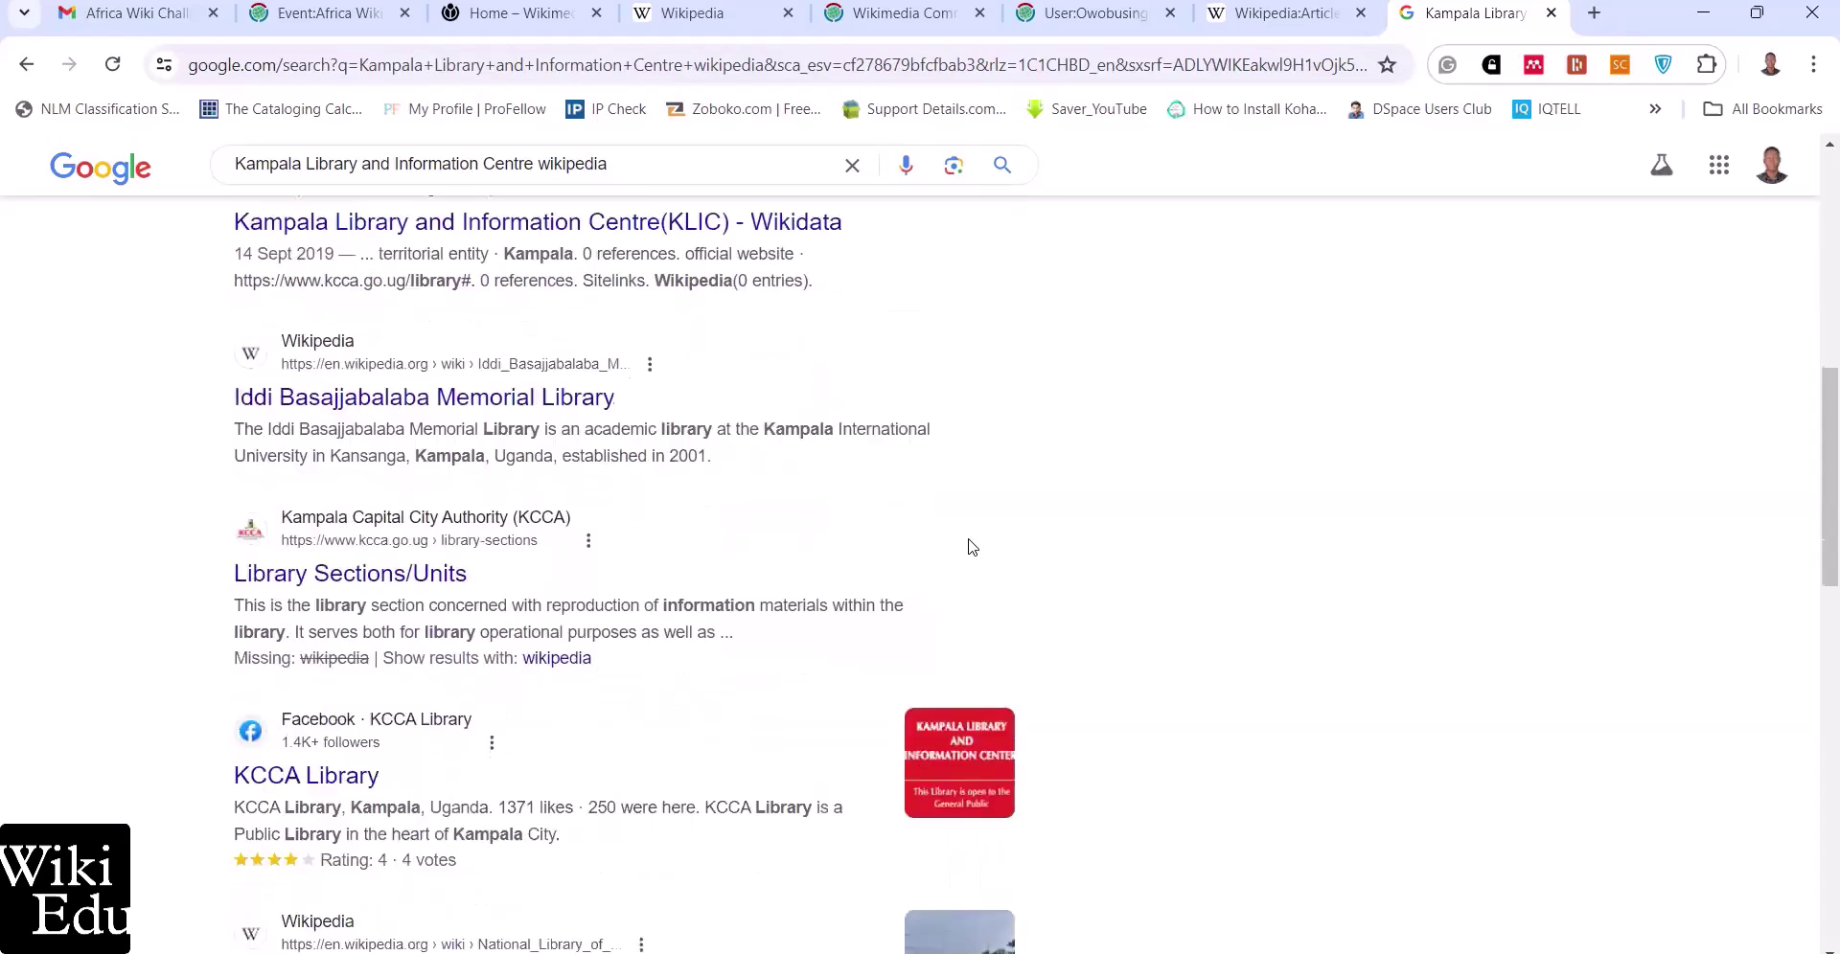
pyautogui.scroll(-4, 972, 547)
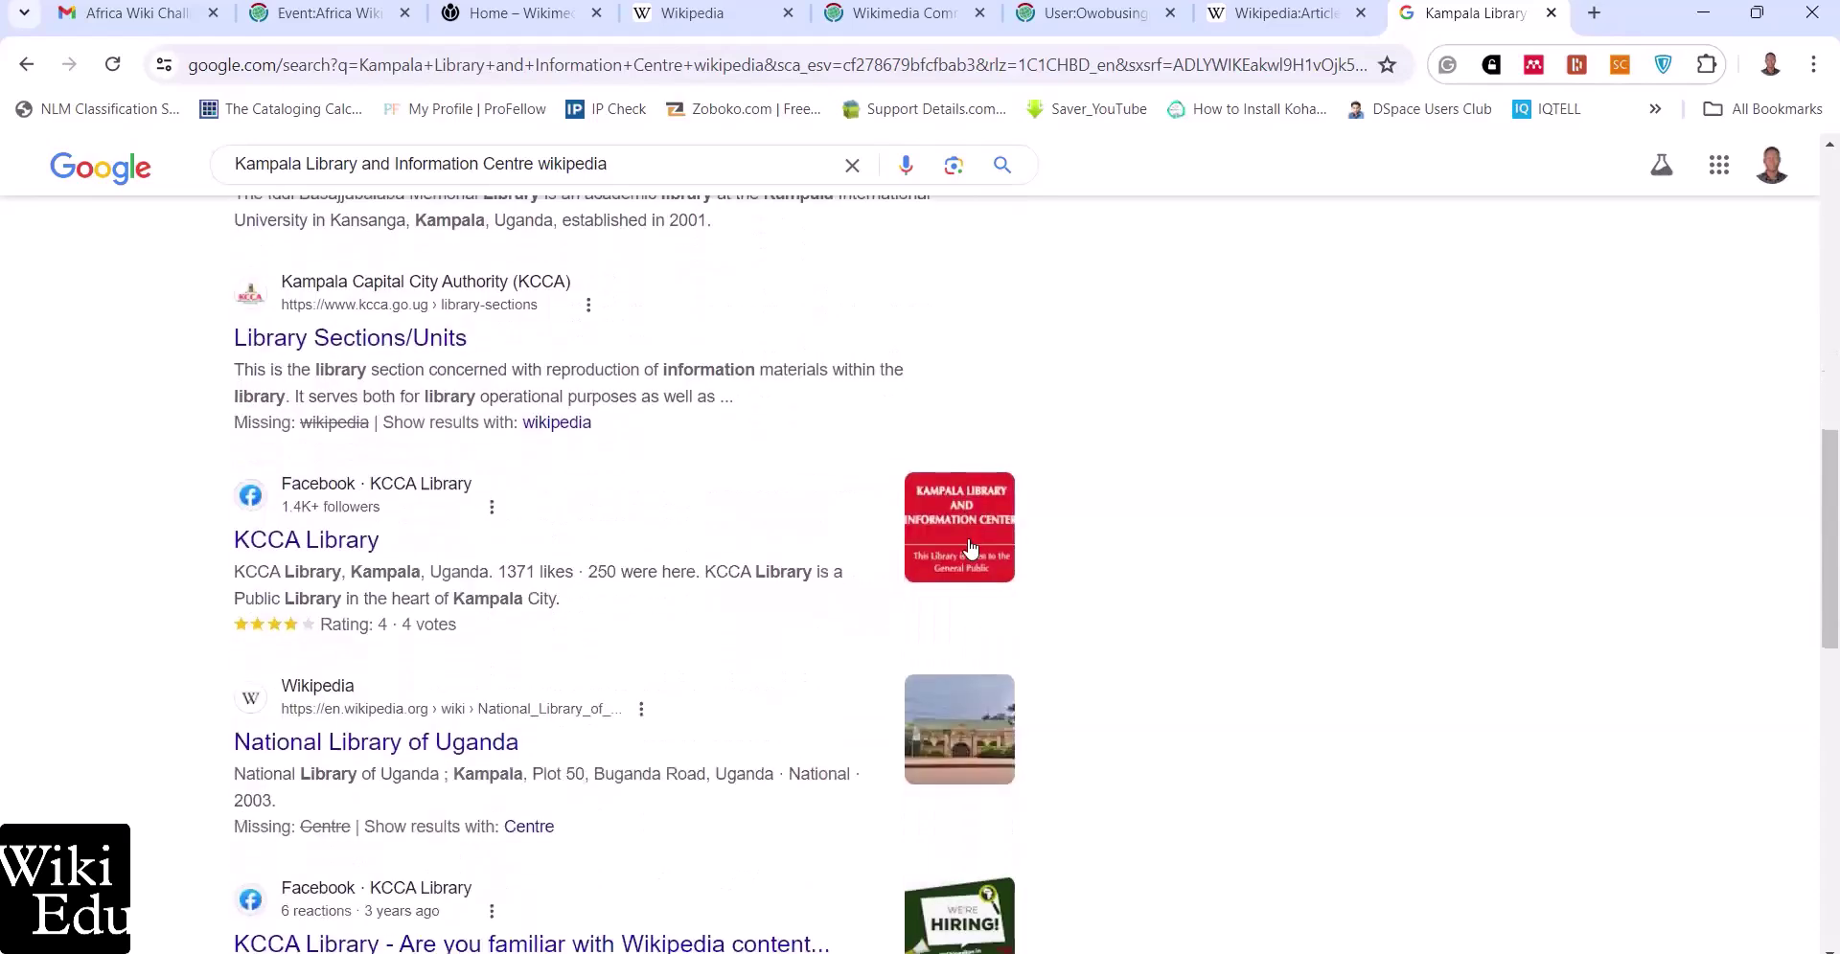
pyautogui.scroll(8, 972, 547)
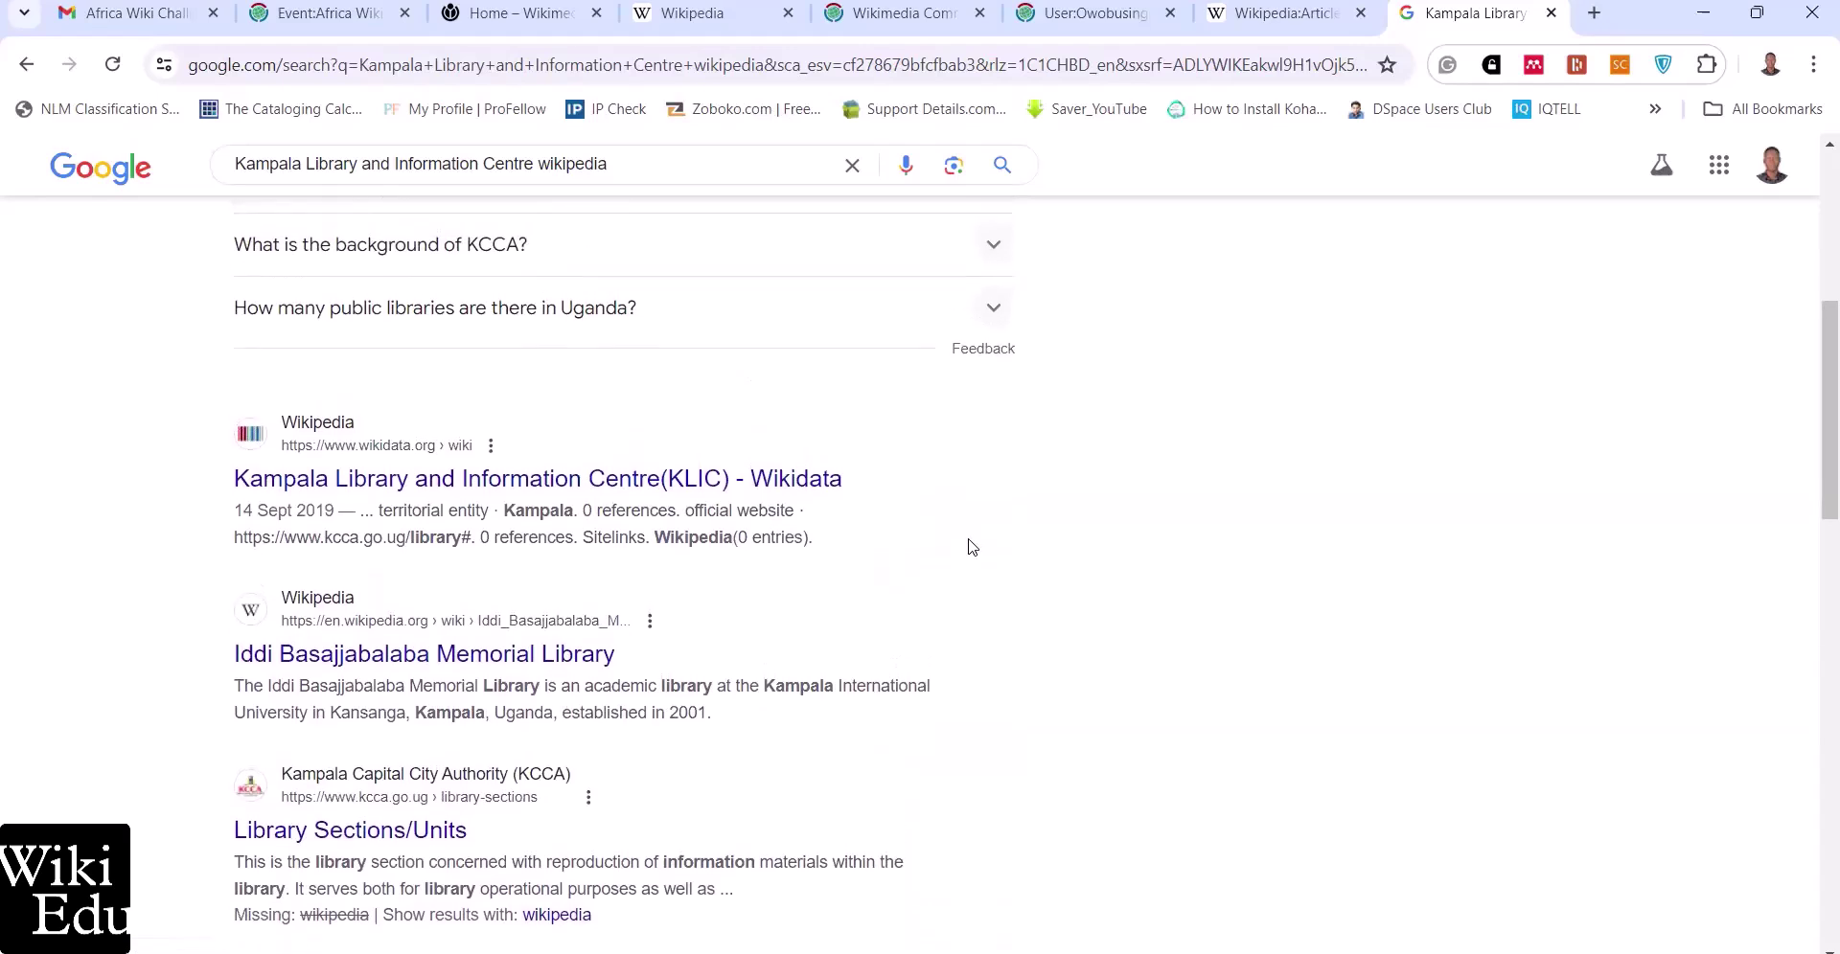
# Create a new article draft named "Kampala Library and Information Centre" in the Article Wizard, and return to Meta-Wiki's AWC List of Articles
pyautogui.click(1262, 13)
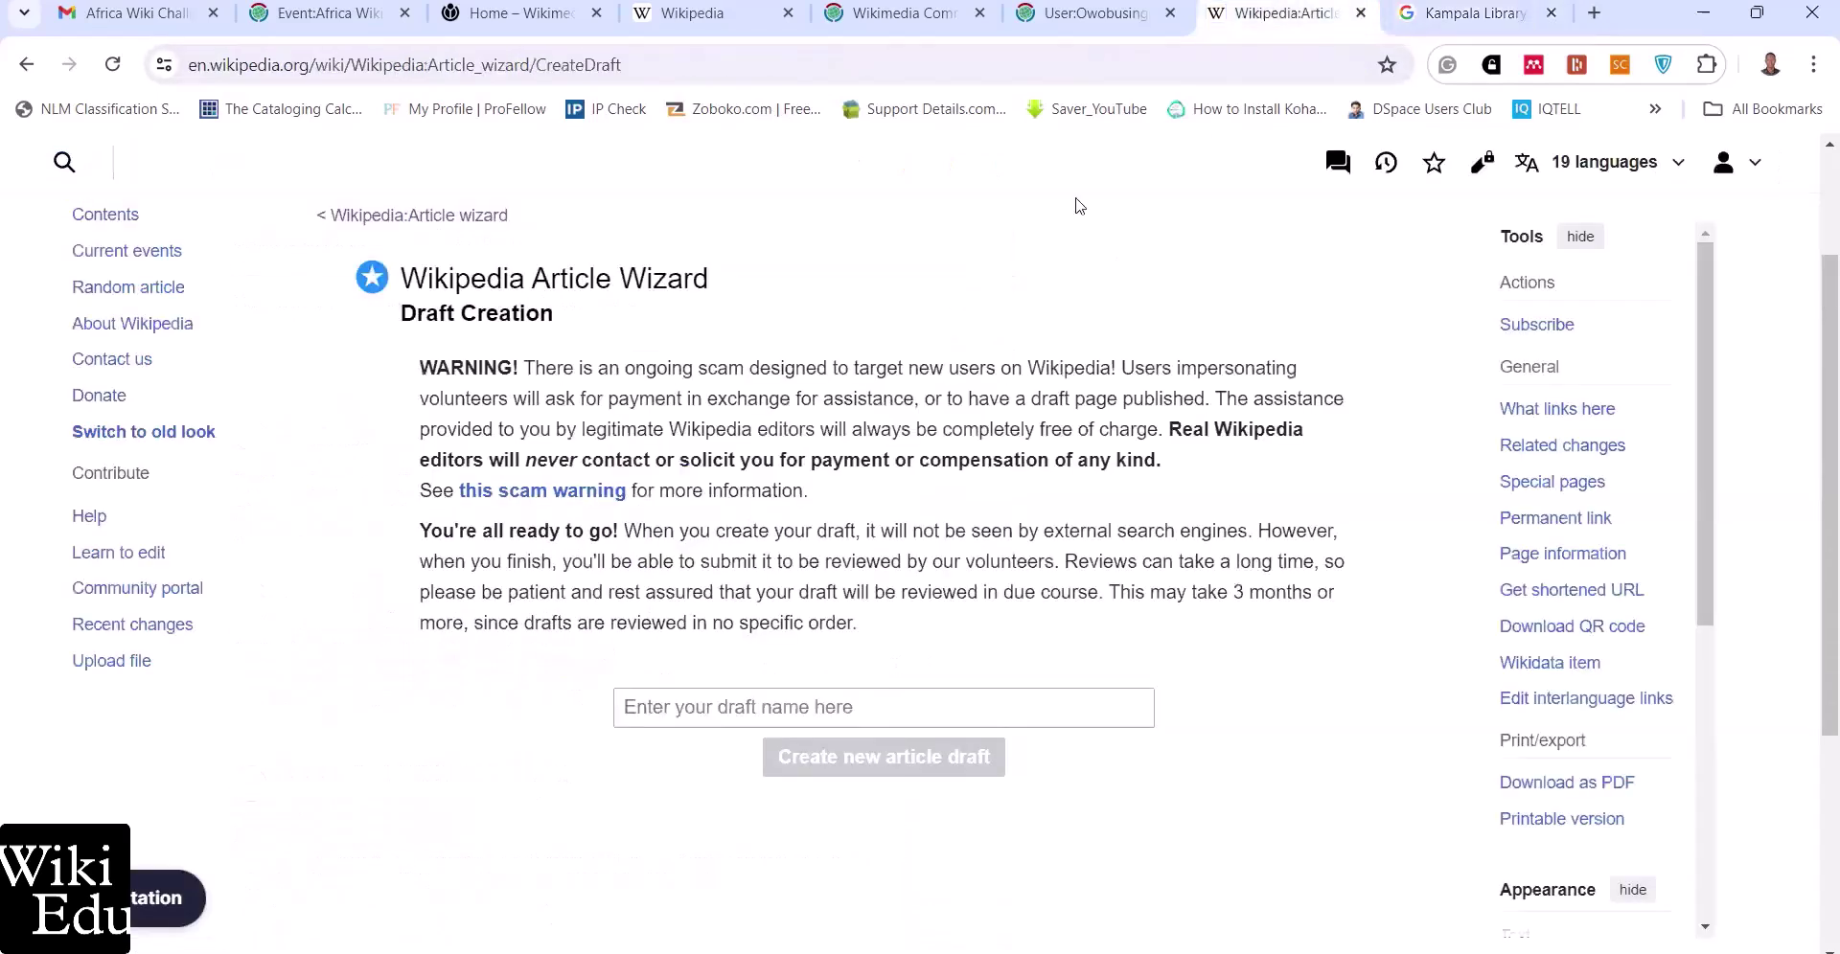
pyautogui.click(801, 706)
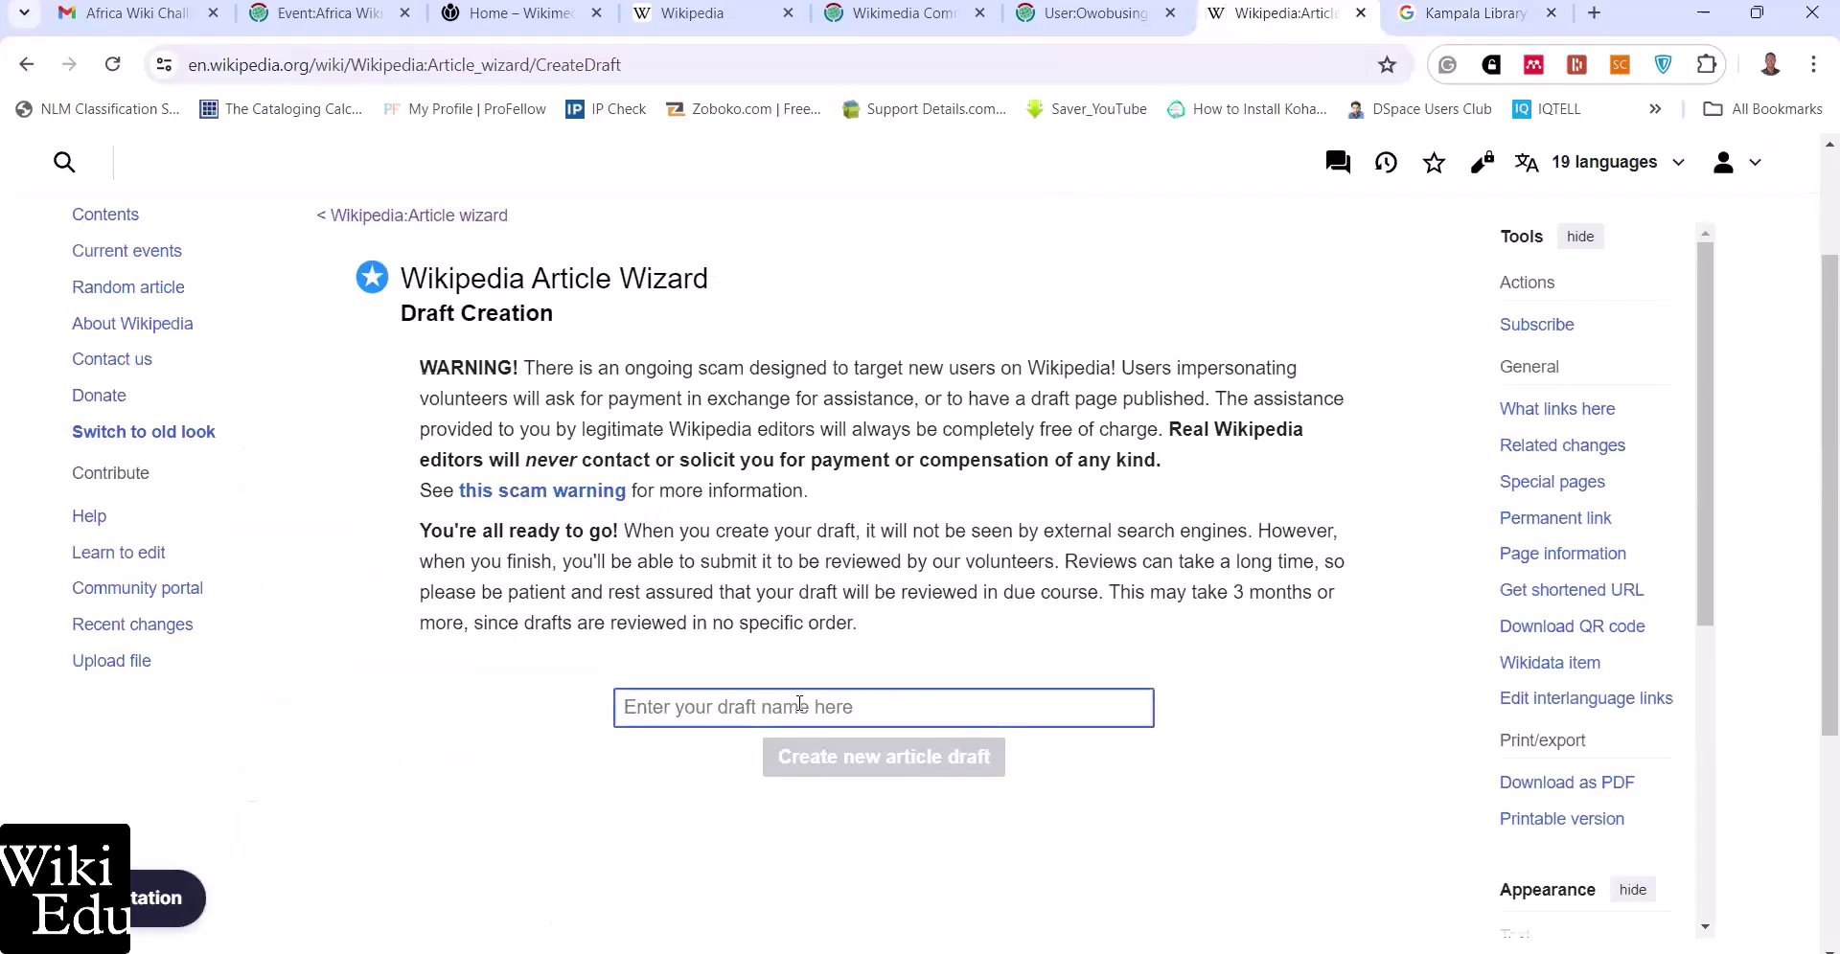
pyautogui.write('Kampala Library and Information Centre')
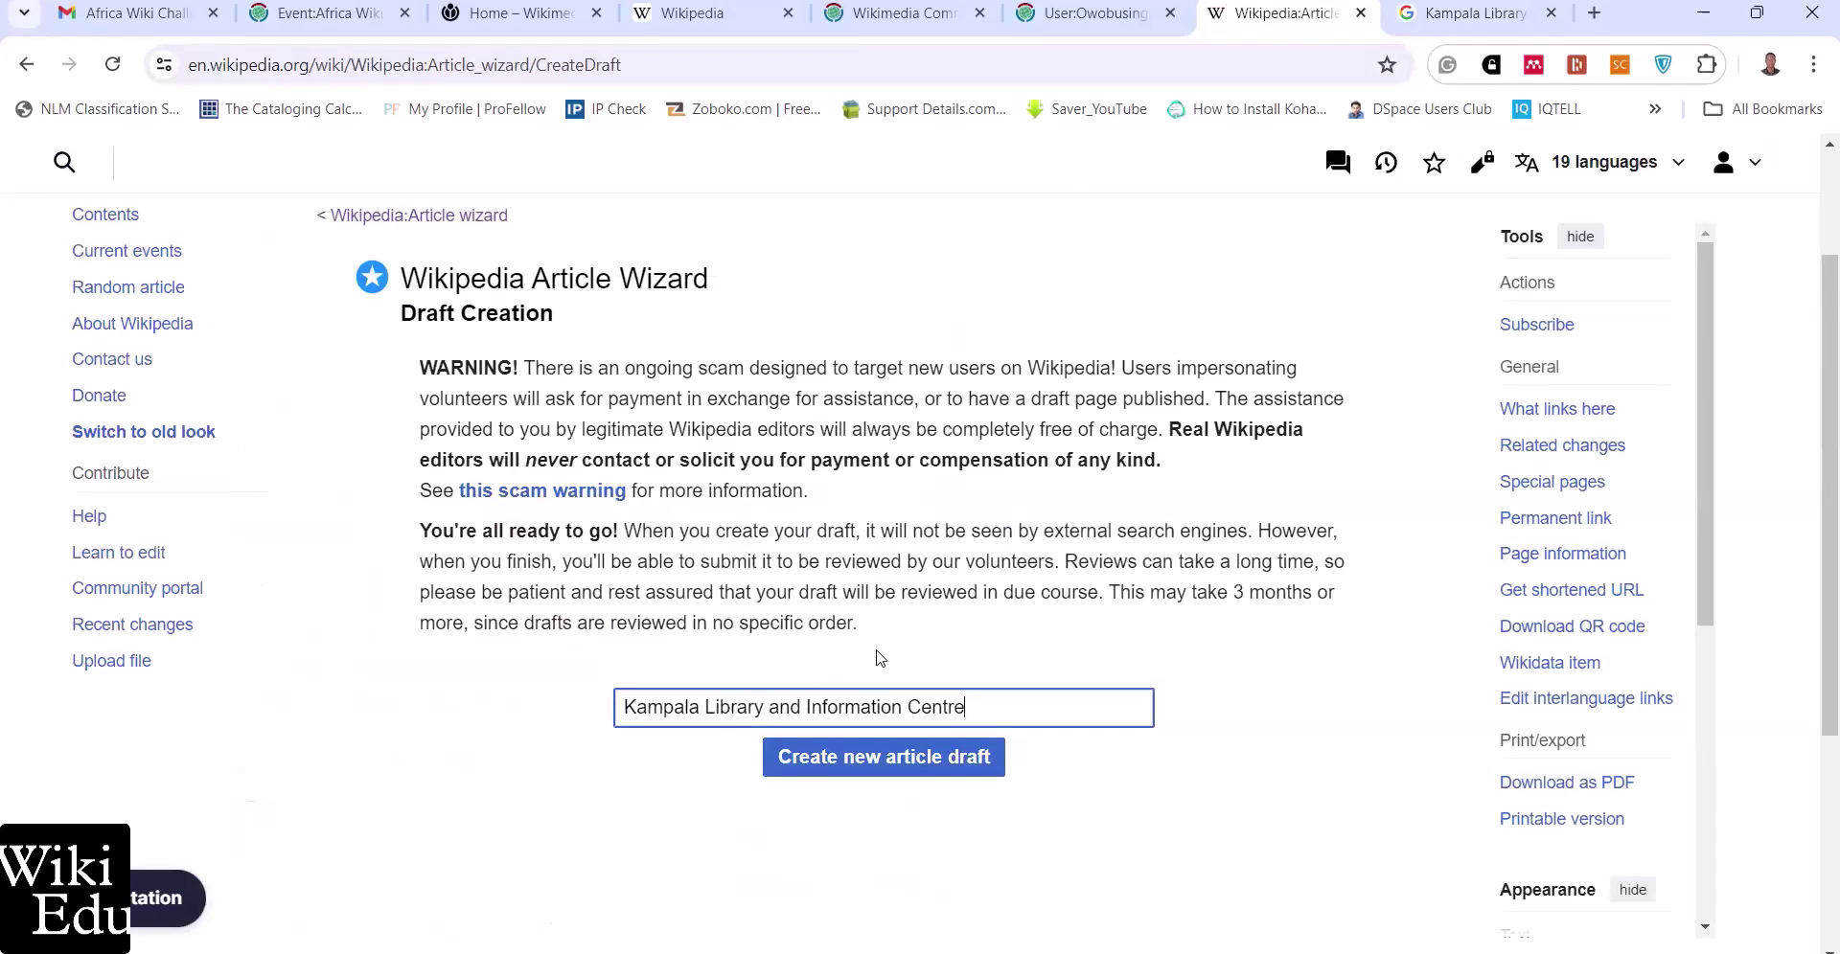
pyautogui.scroll(-1, 880, 658)
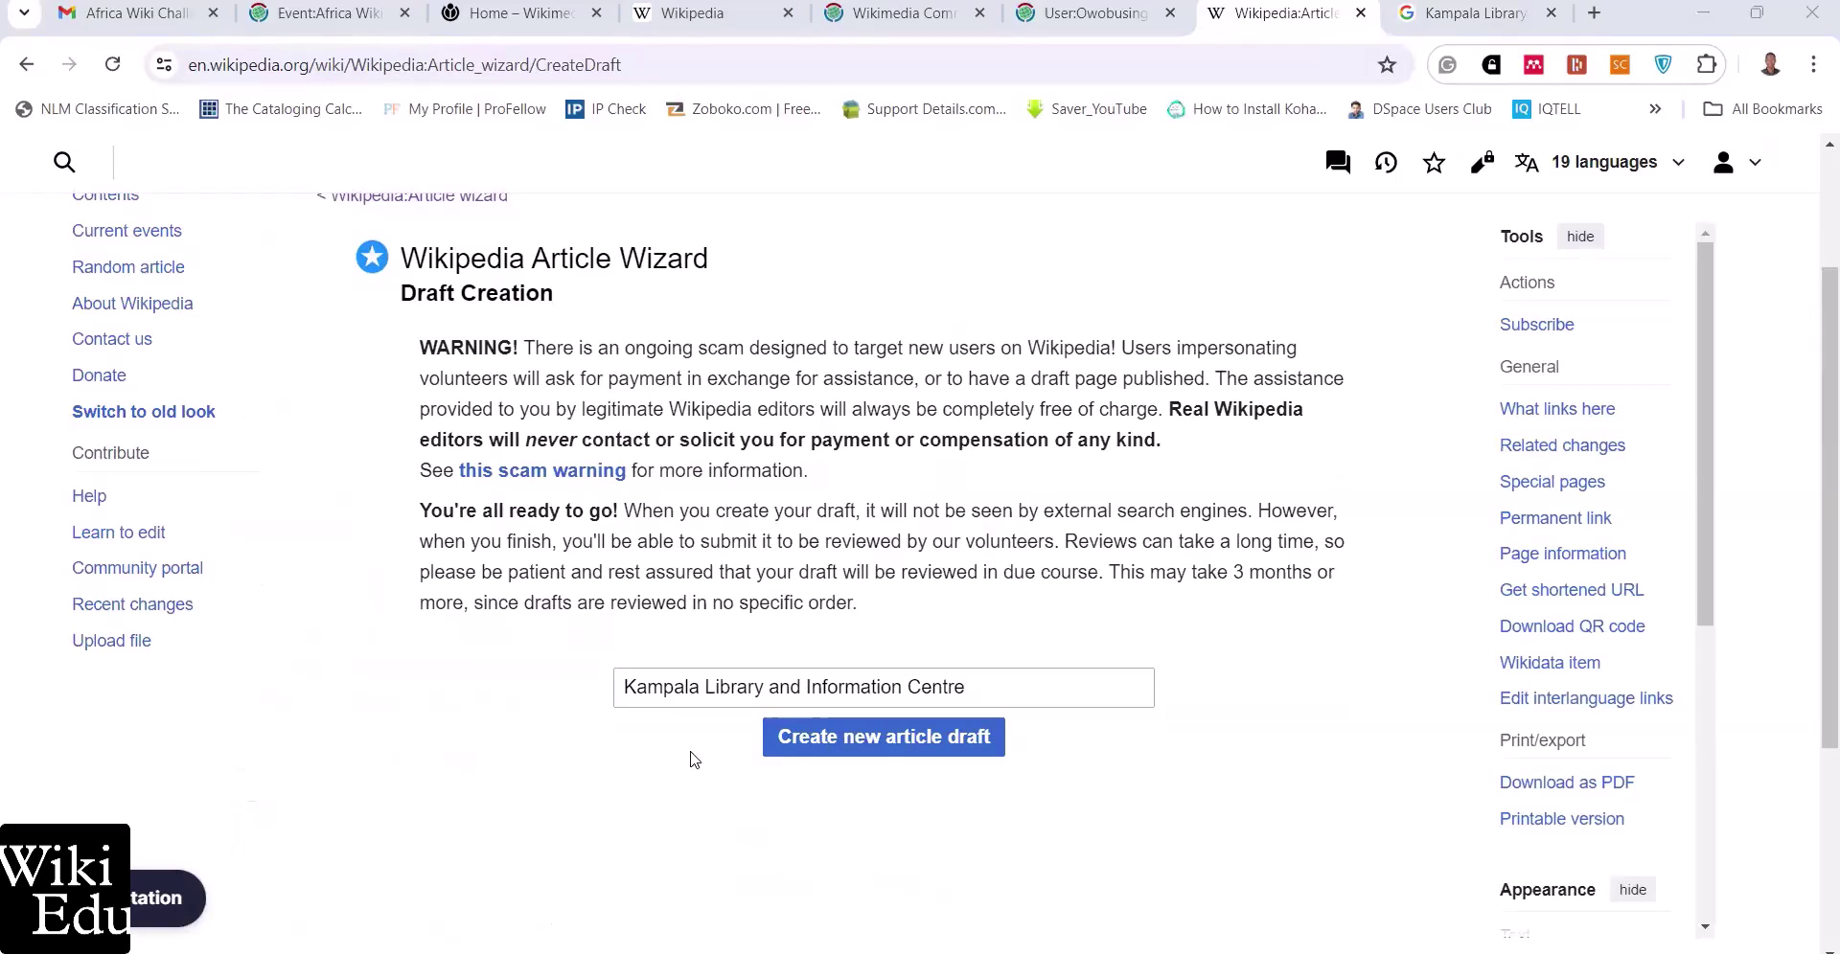
pyautogui.click(1367, 490)
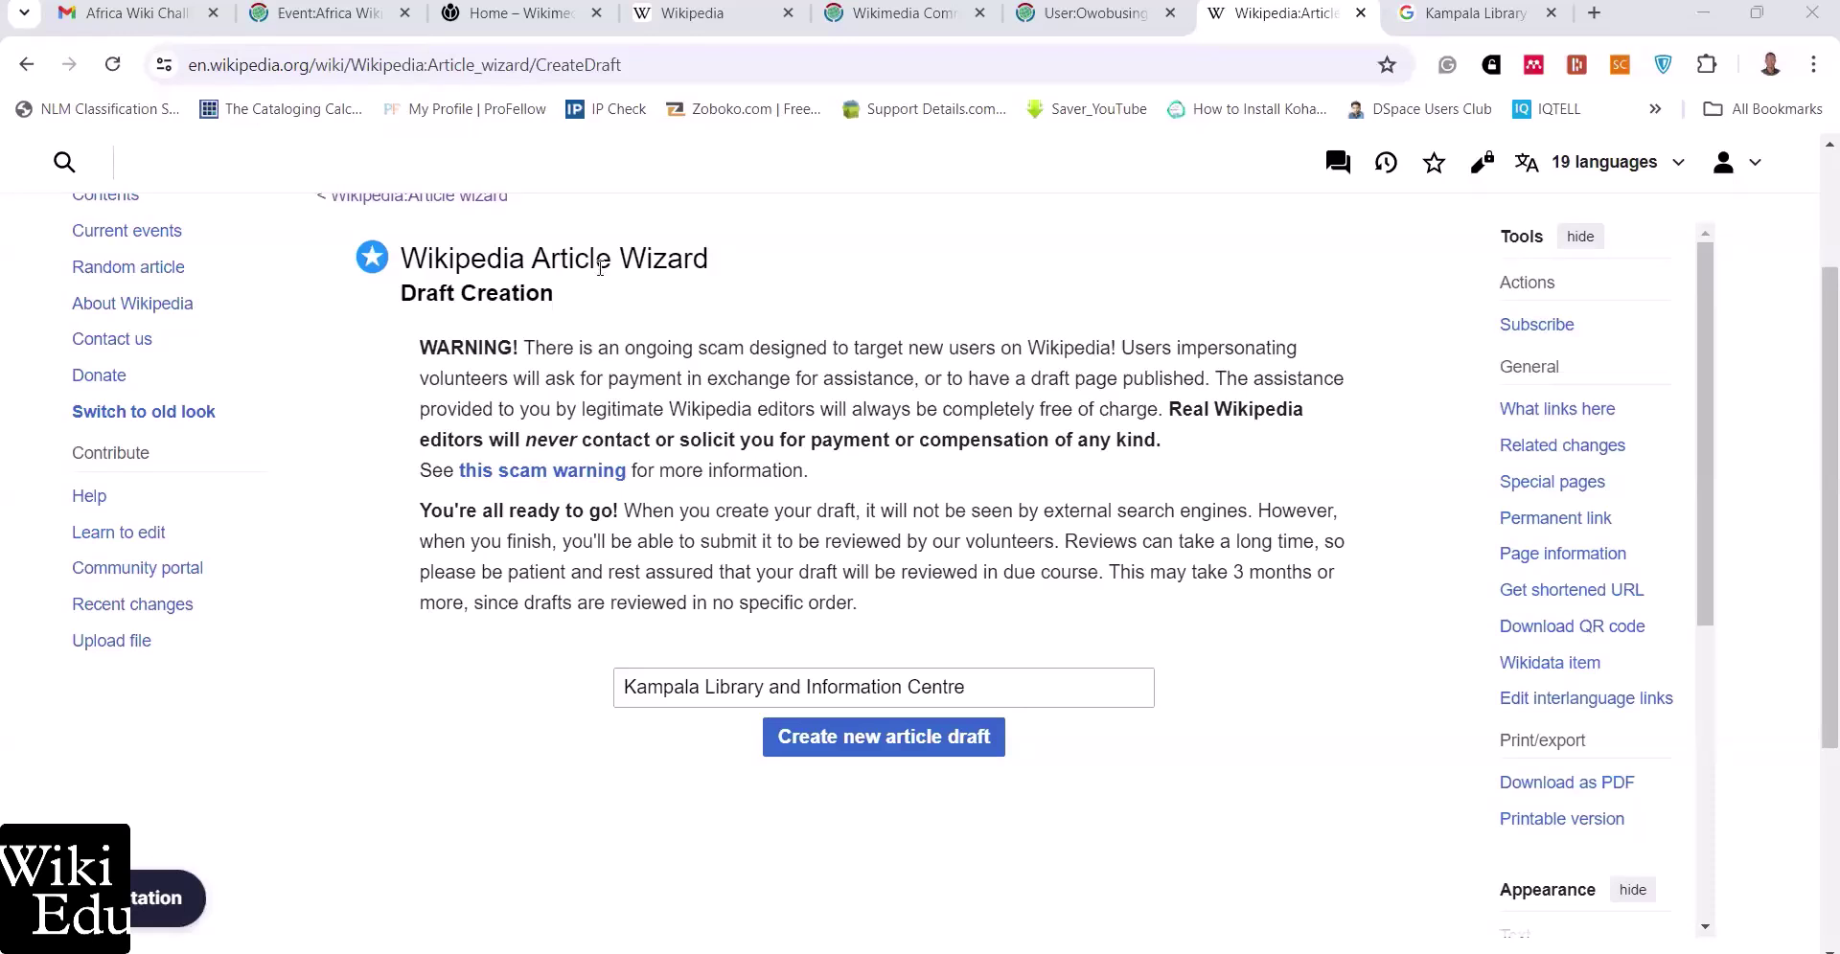
pyautogui.click(853, 748)
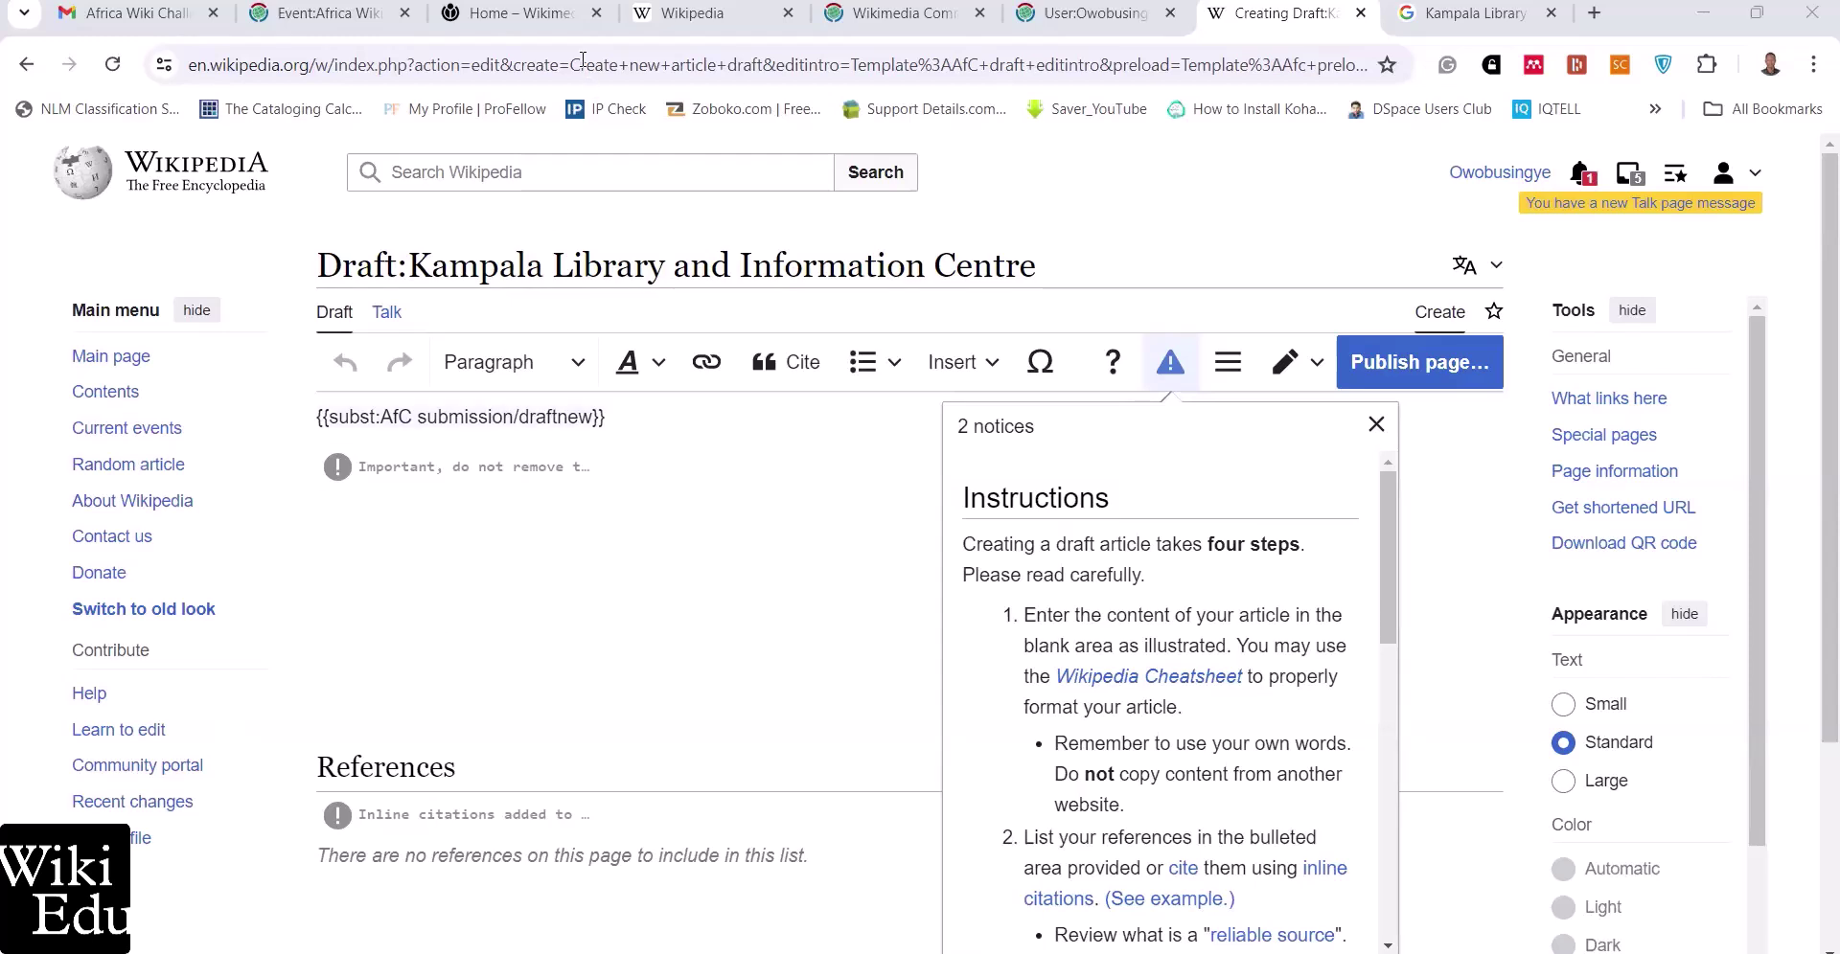
pyautogui.click(311, 20)
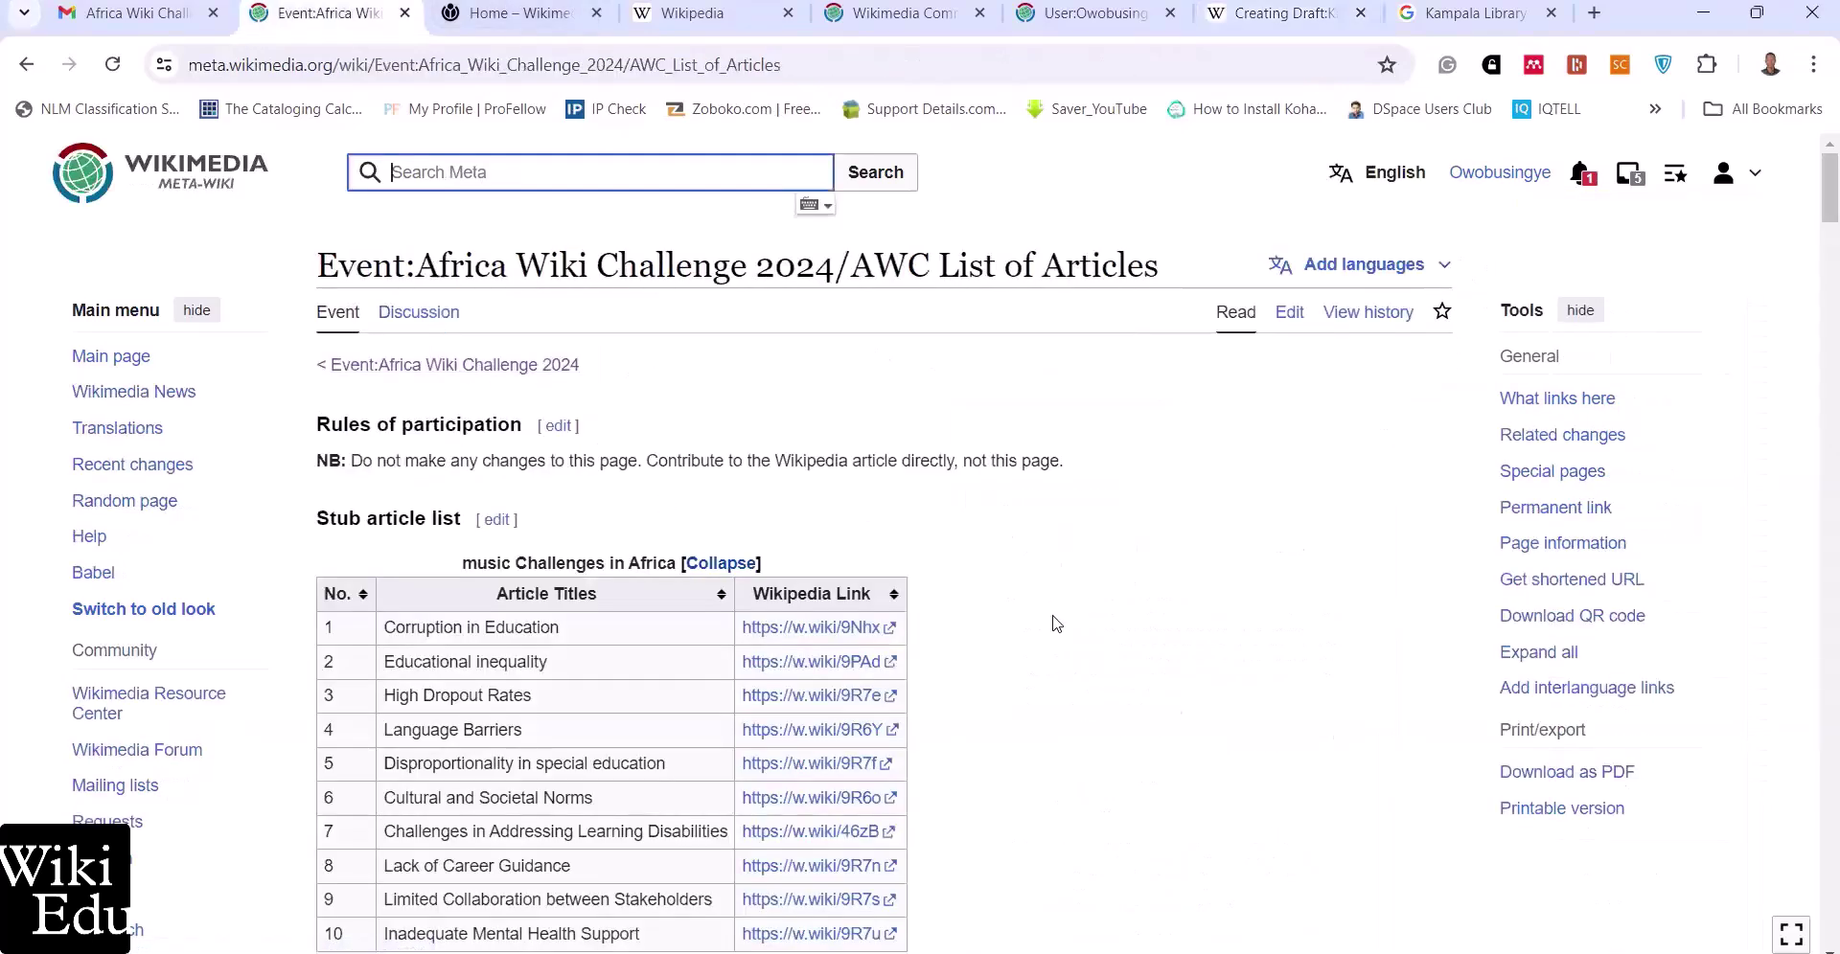
# Look through the AWC List of Articles, from the music challenges table to Academic Institutions and Universities in Africa
pyautogui.scroll(-6, 1056, 624)
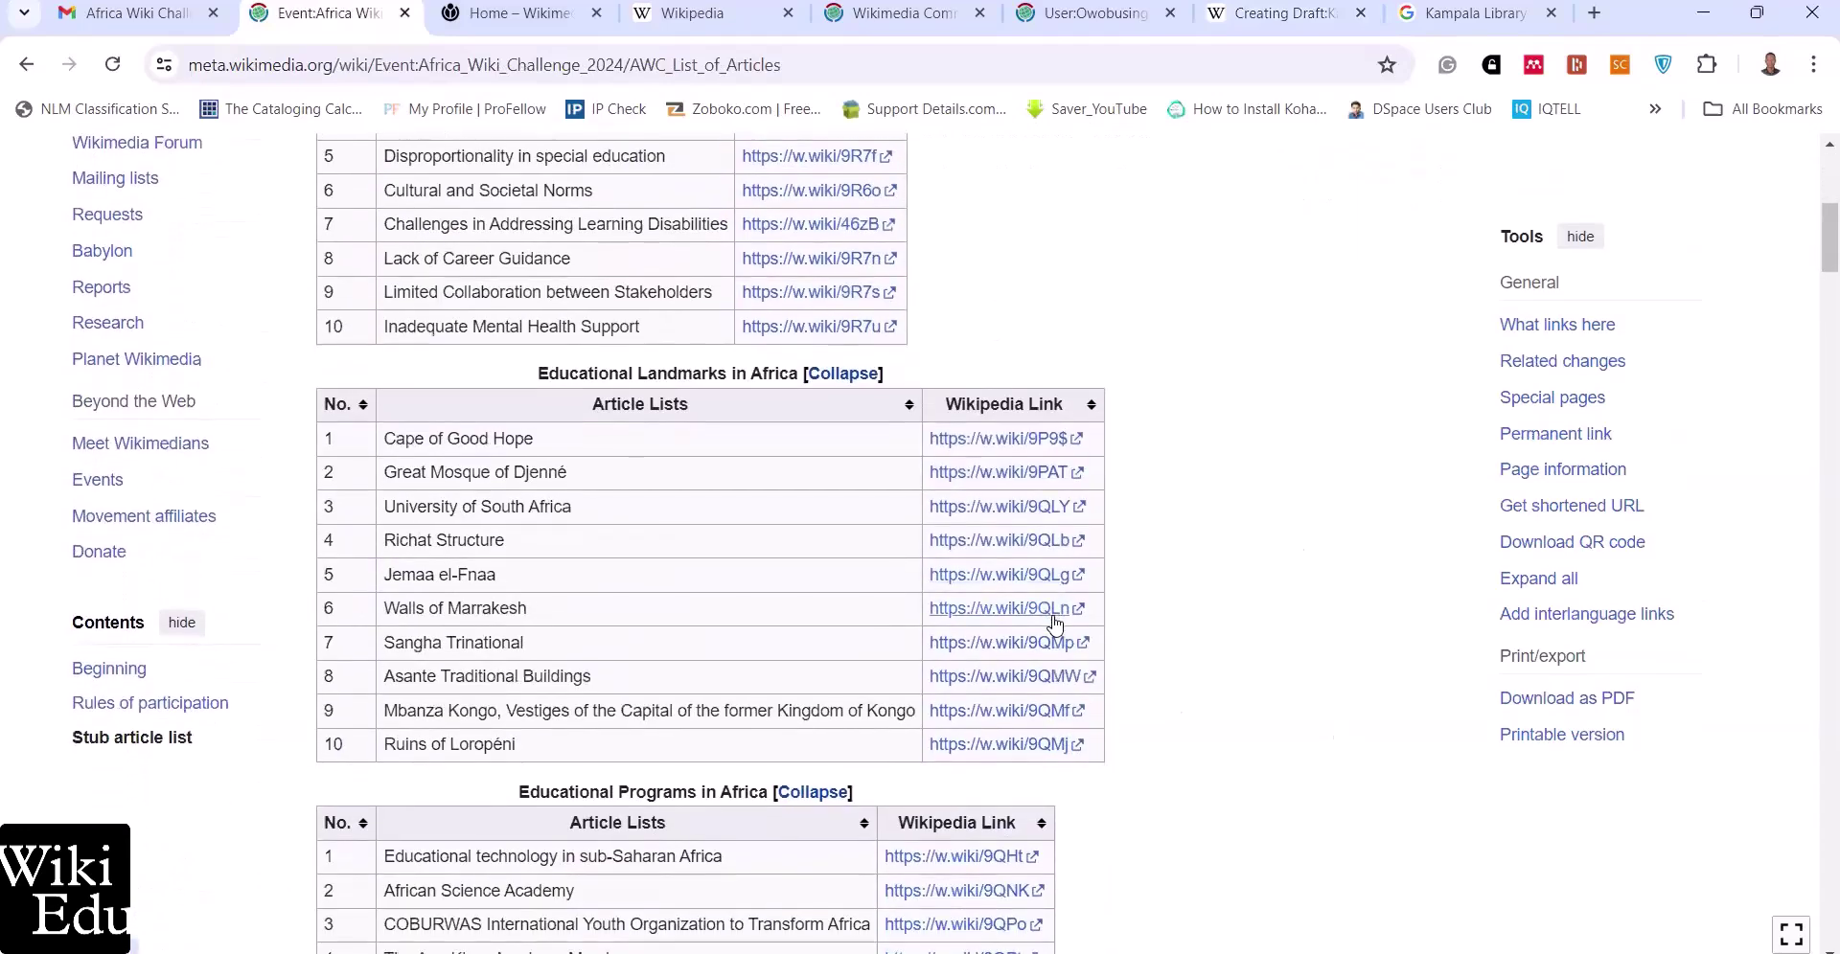
pyautogui.scroll(-15, 1056, 624)
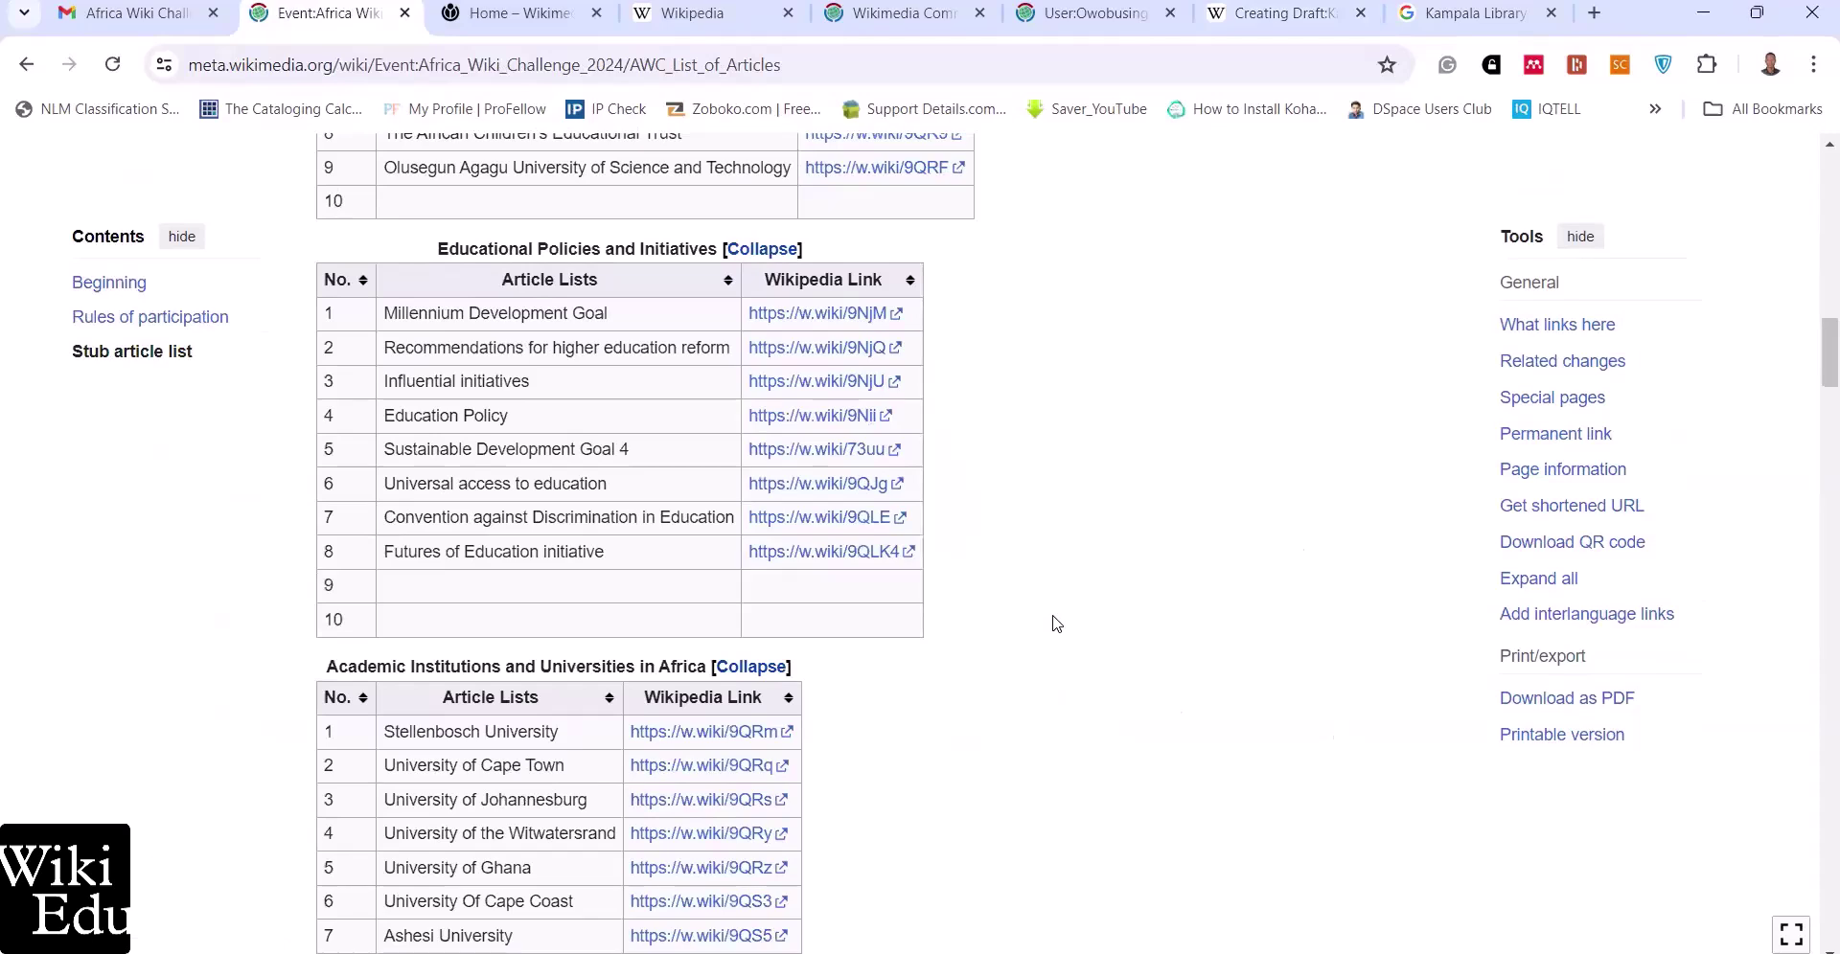
pyautogui.scroll(-4, 1056, 624)
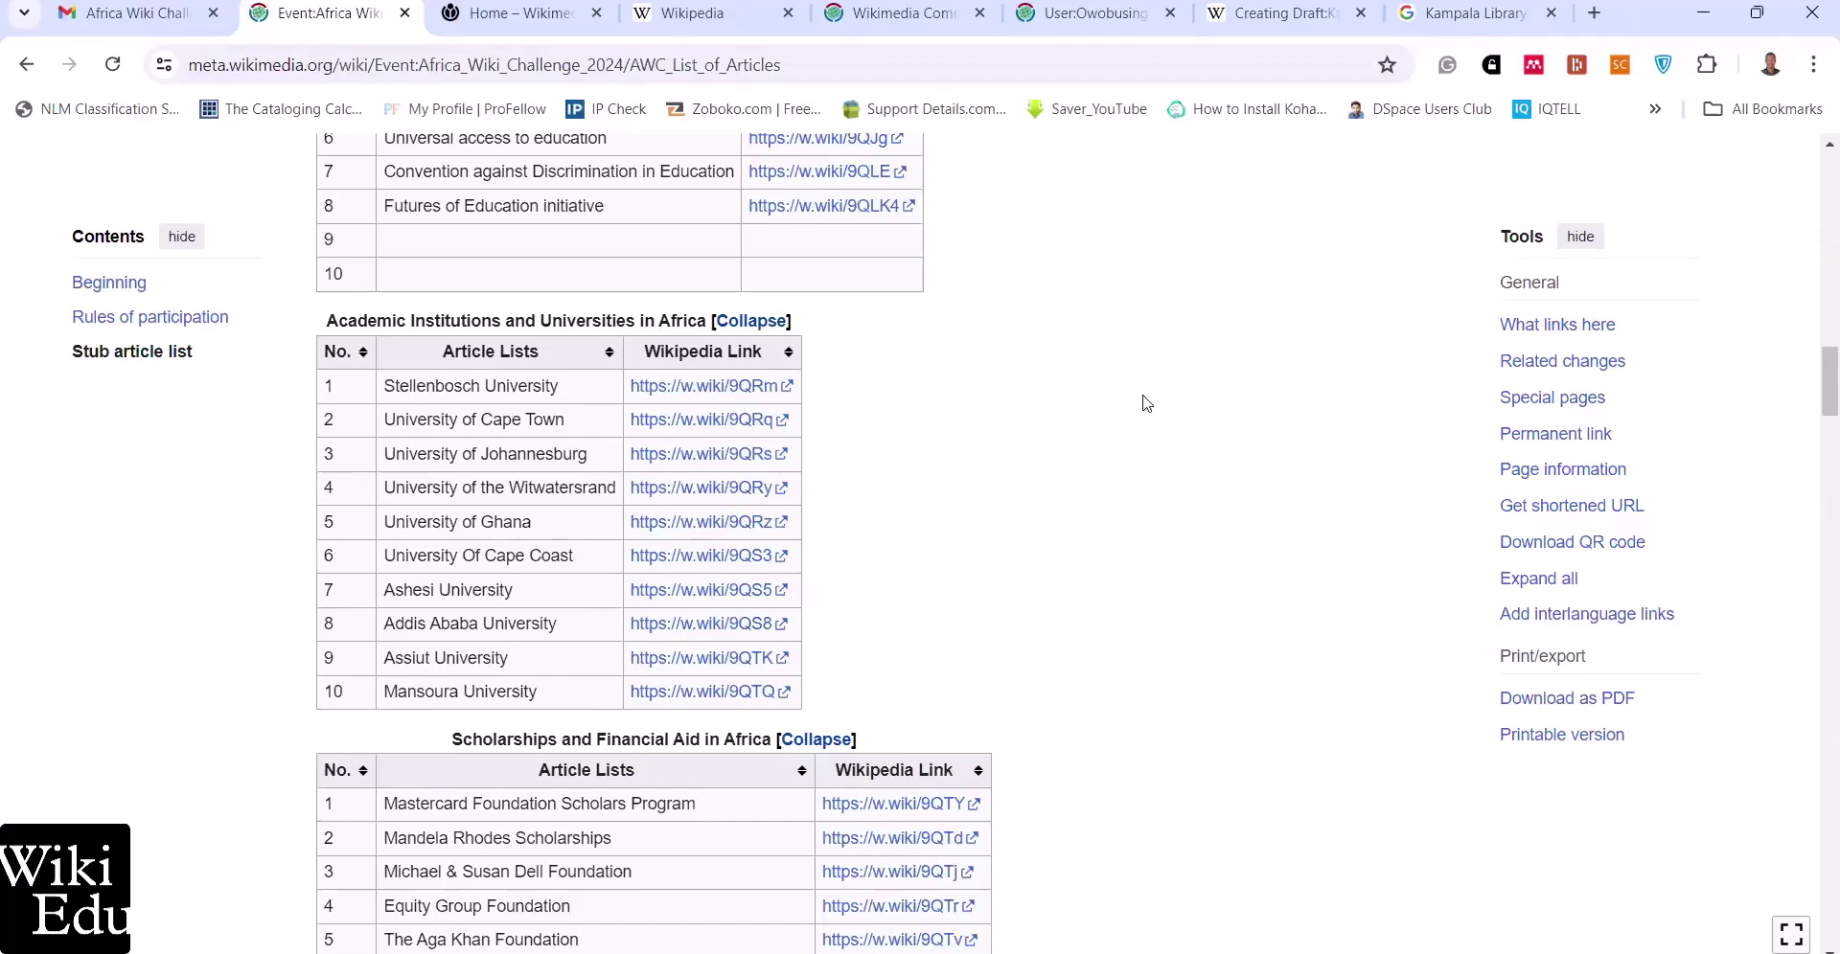
# Return to the "Kampala Library and Information Centre" draft, dismiss the instruction notices and place the cursor in the empty article body
pyautogui.moveTo(1259, 25)
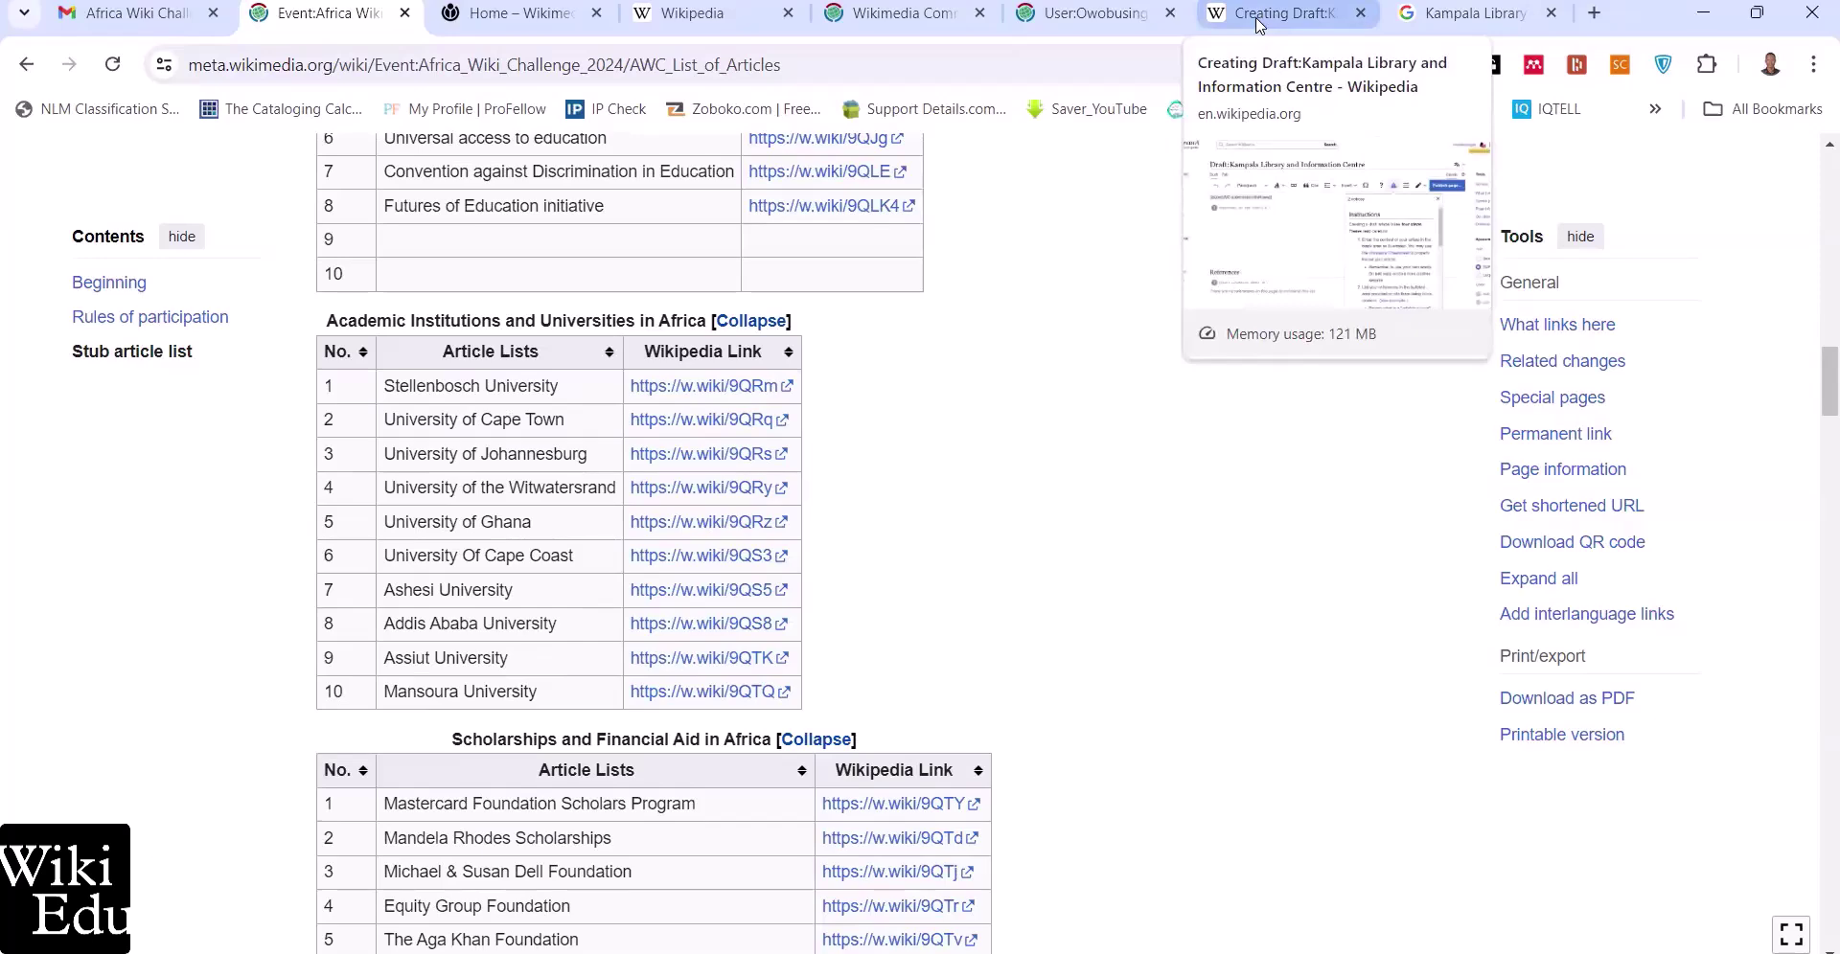
pyautogui.click(1259, 25)
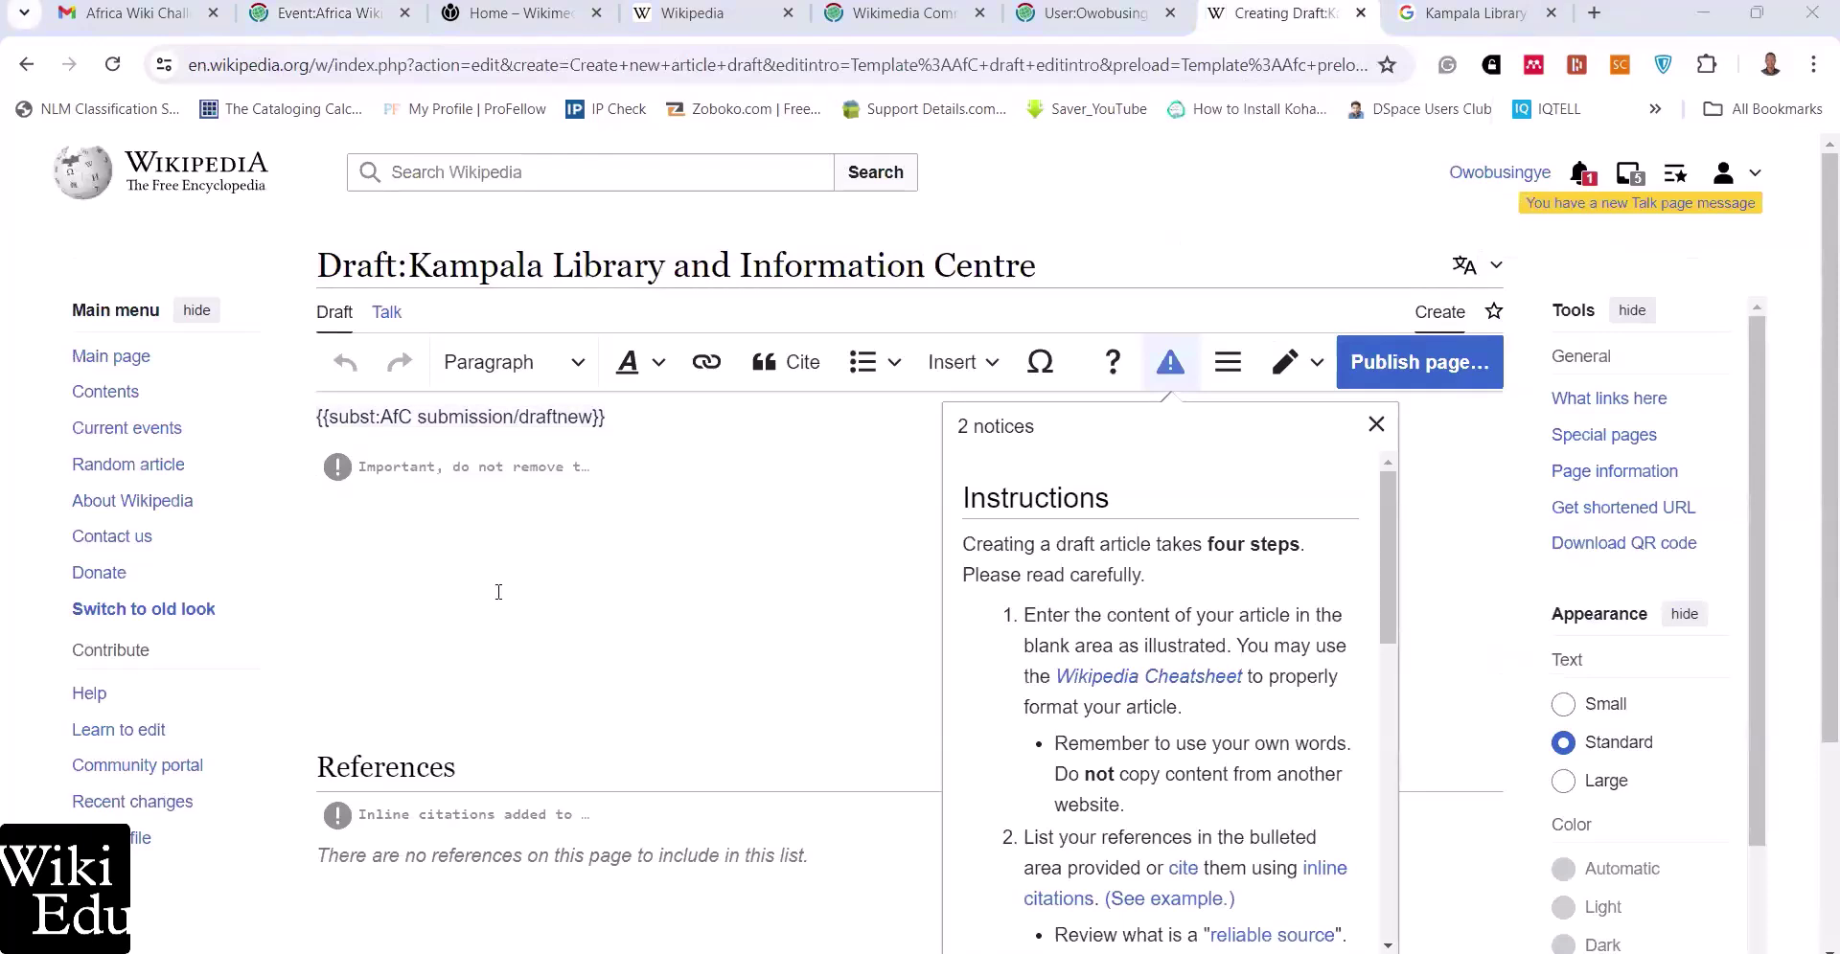
pyautogui.click(399, 512)
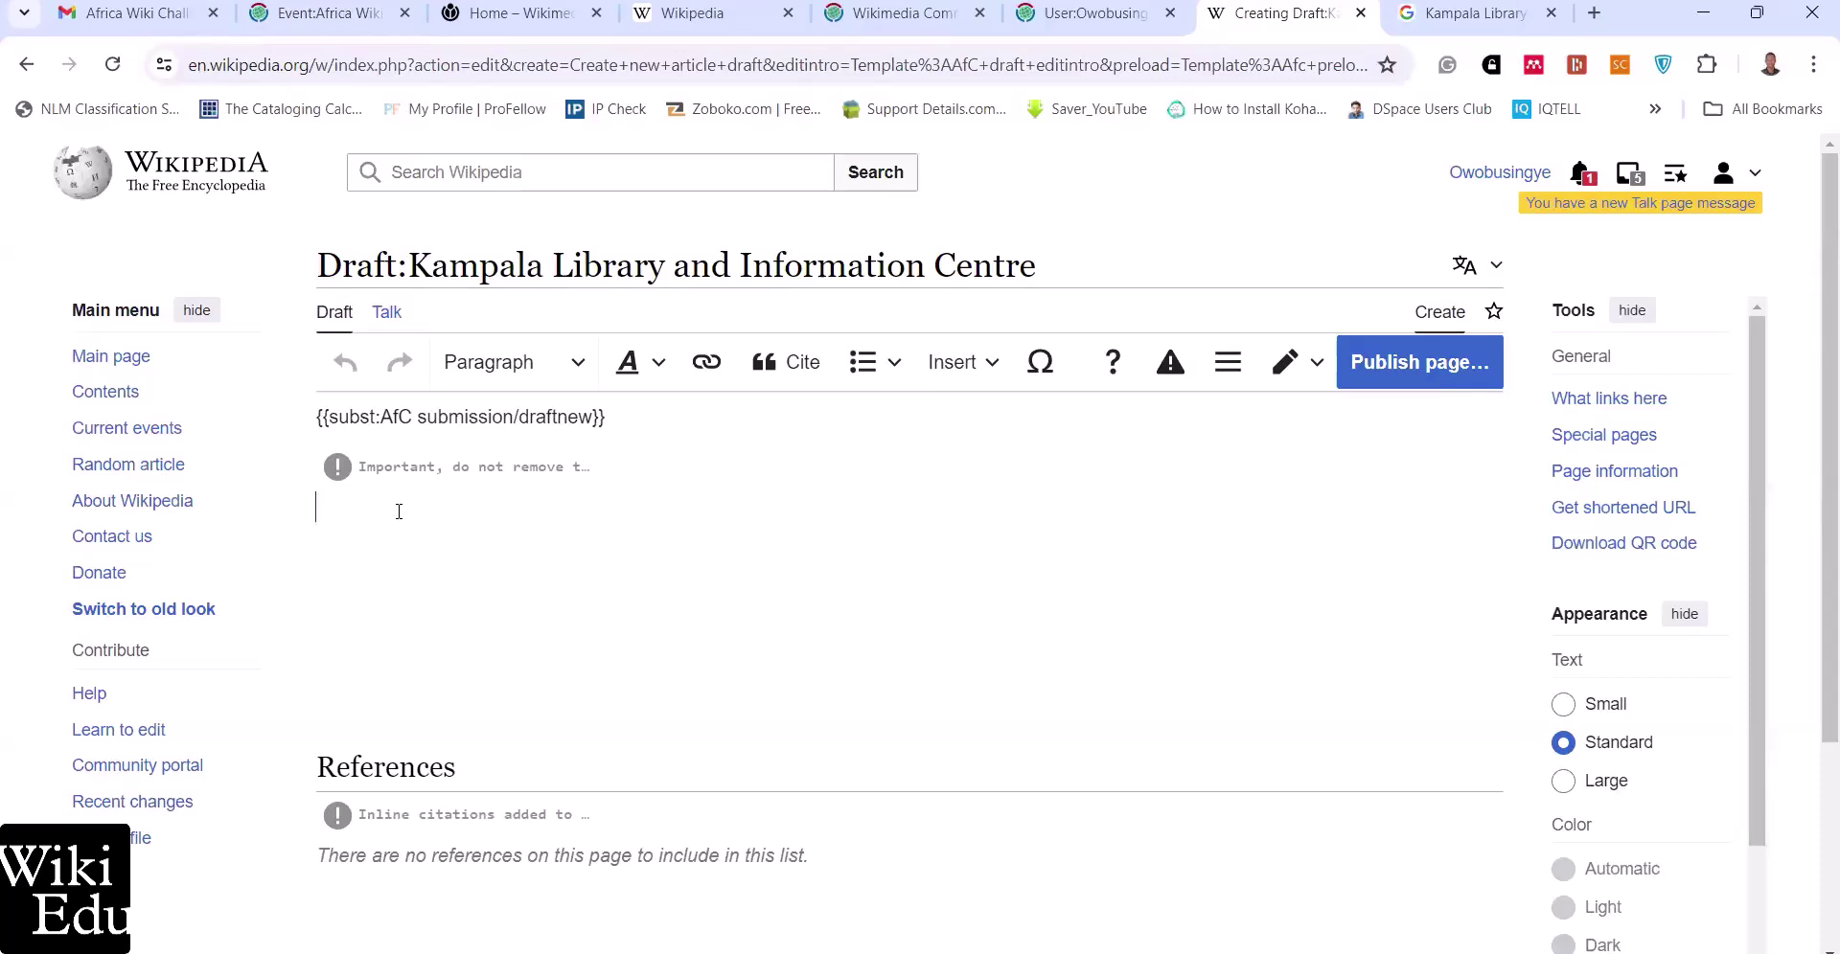
# Compare the AWC List of Articles with the blank draft, ending with the cursor on the draft's empty body text
pyautogui.click(329, 23)
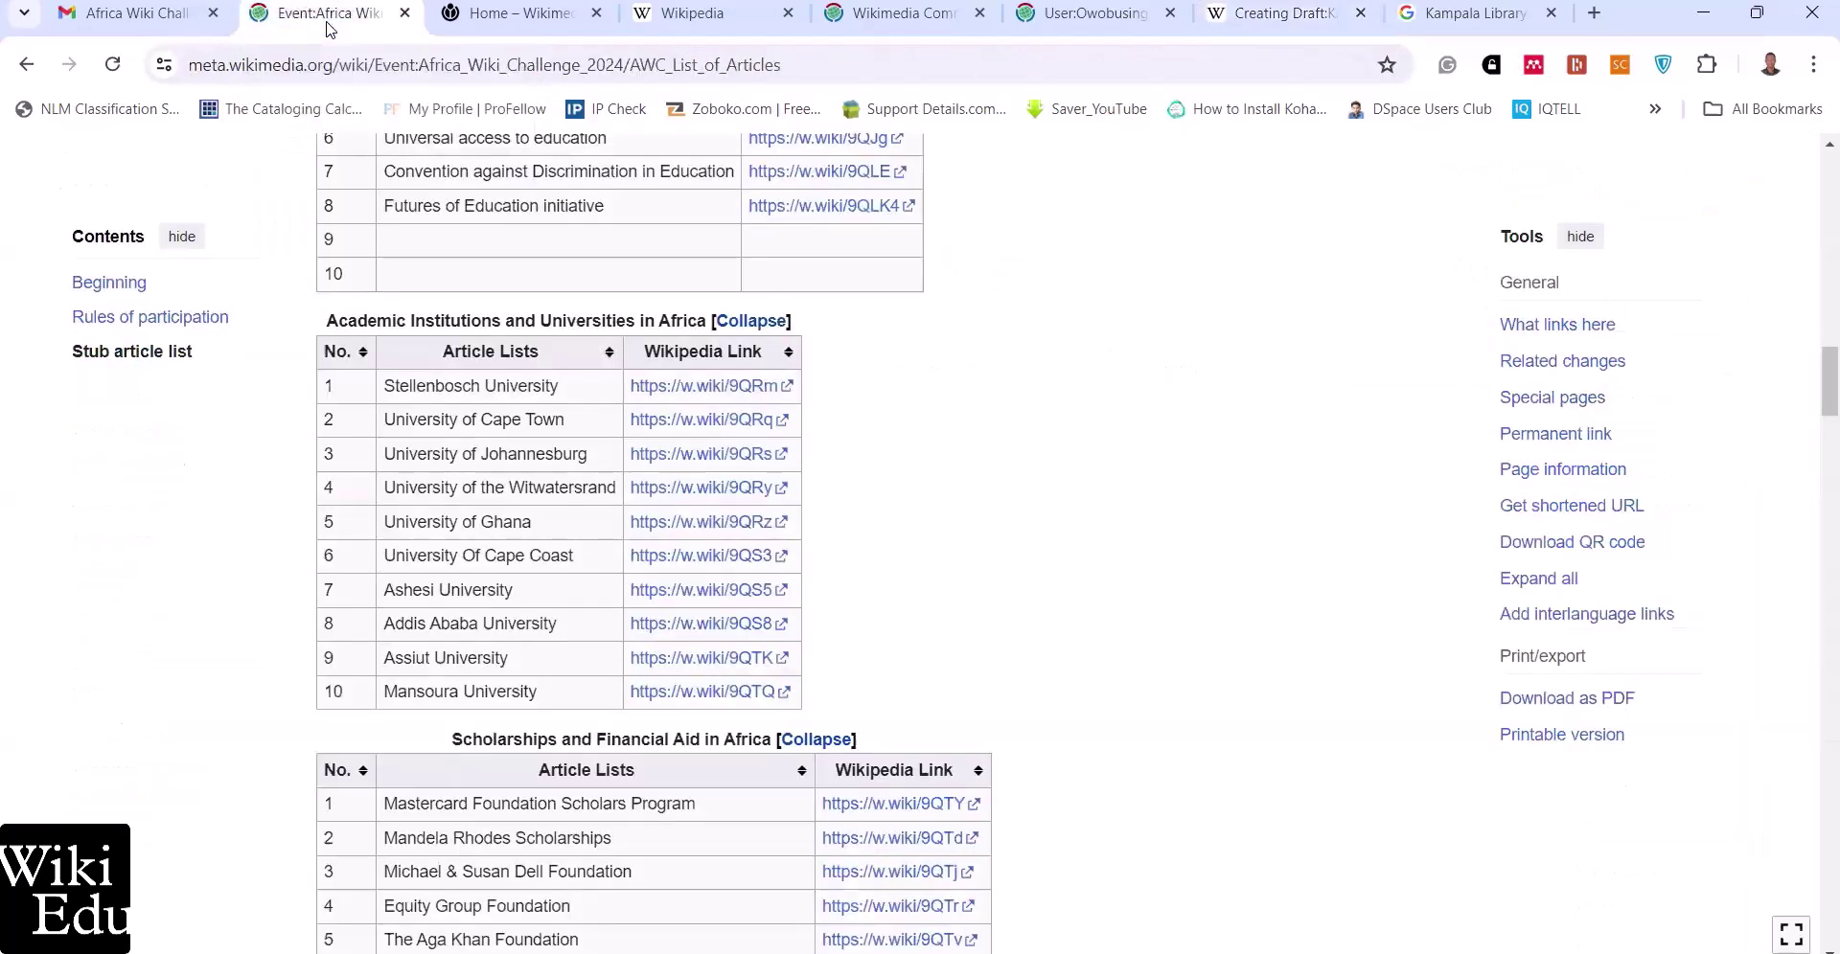
pyautogui.click(1251, 13)
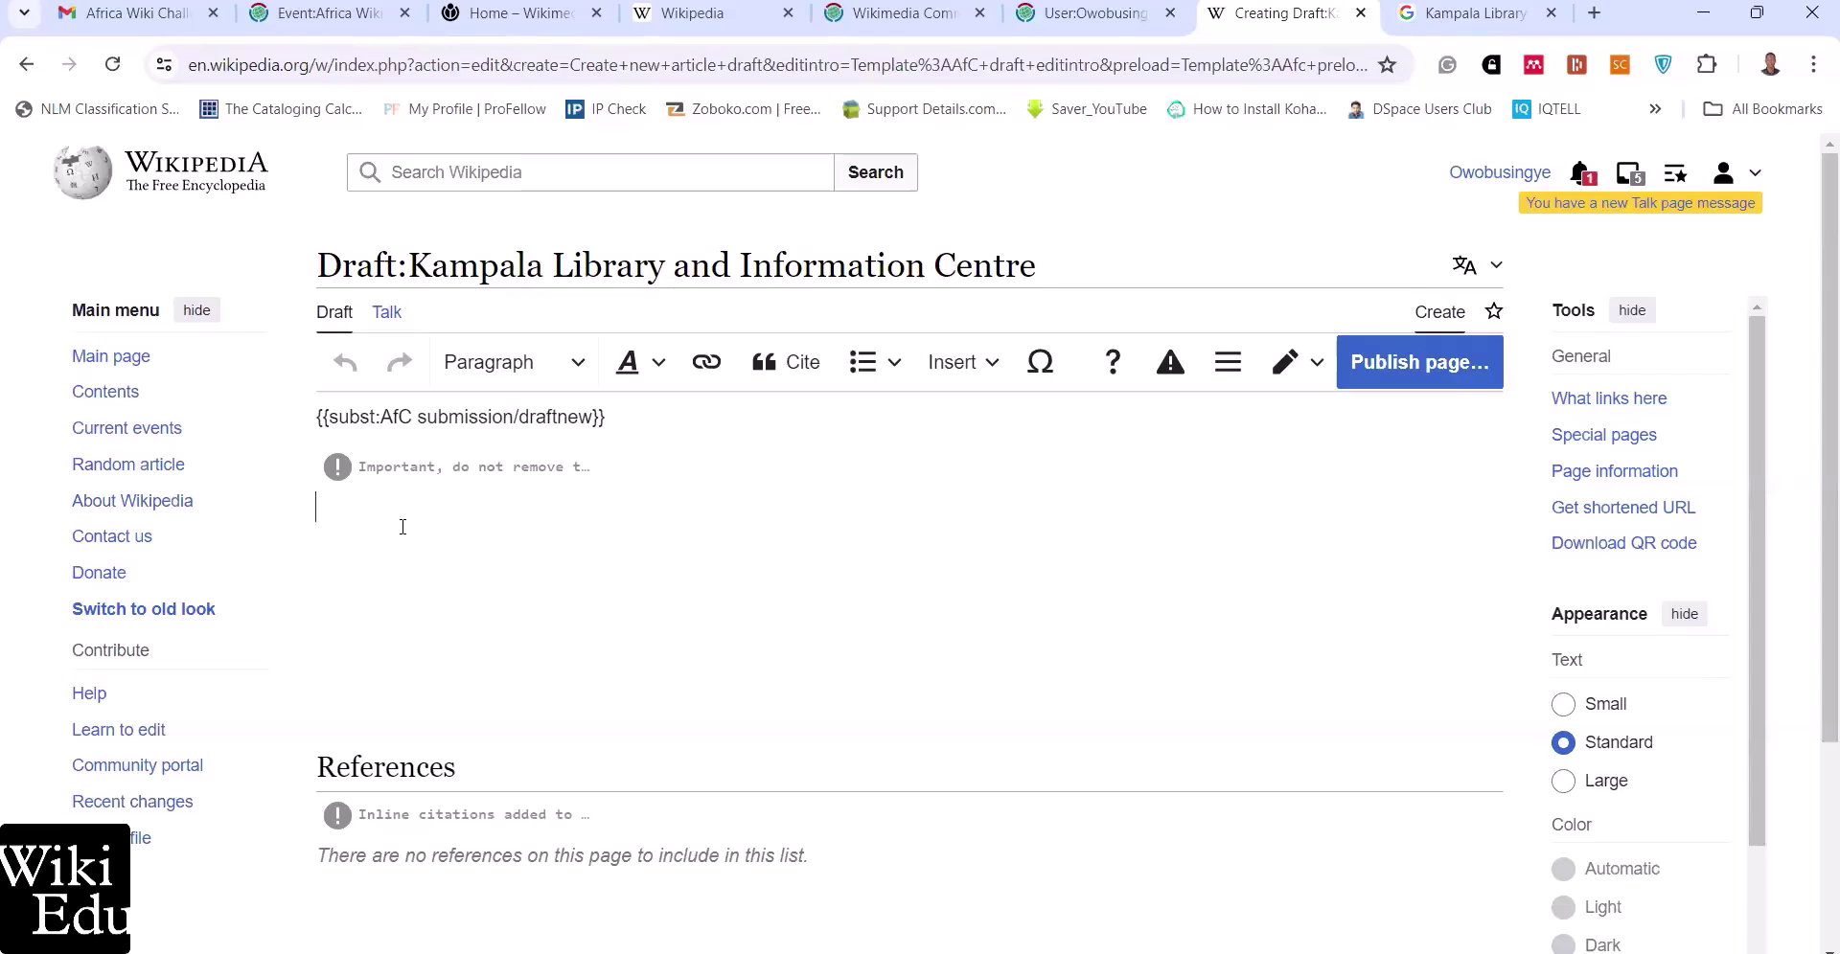
pyautogui.click(297, 14)
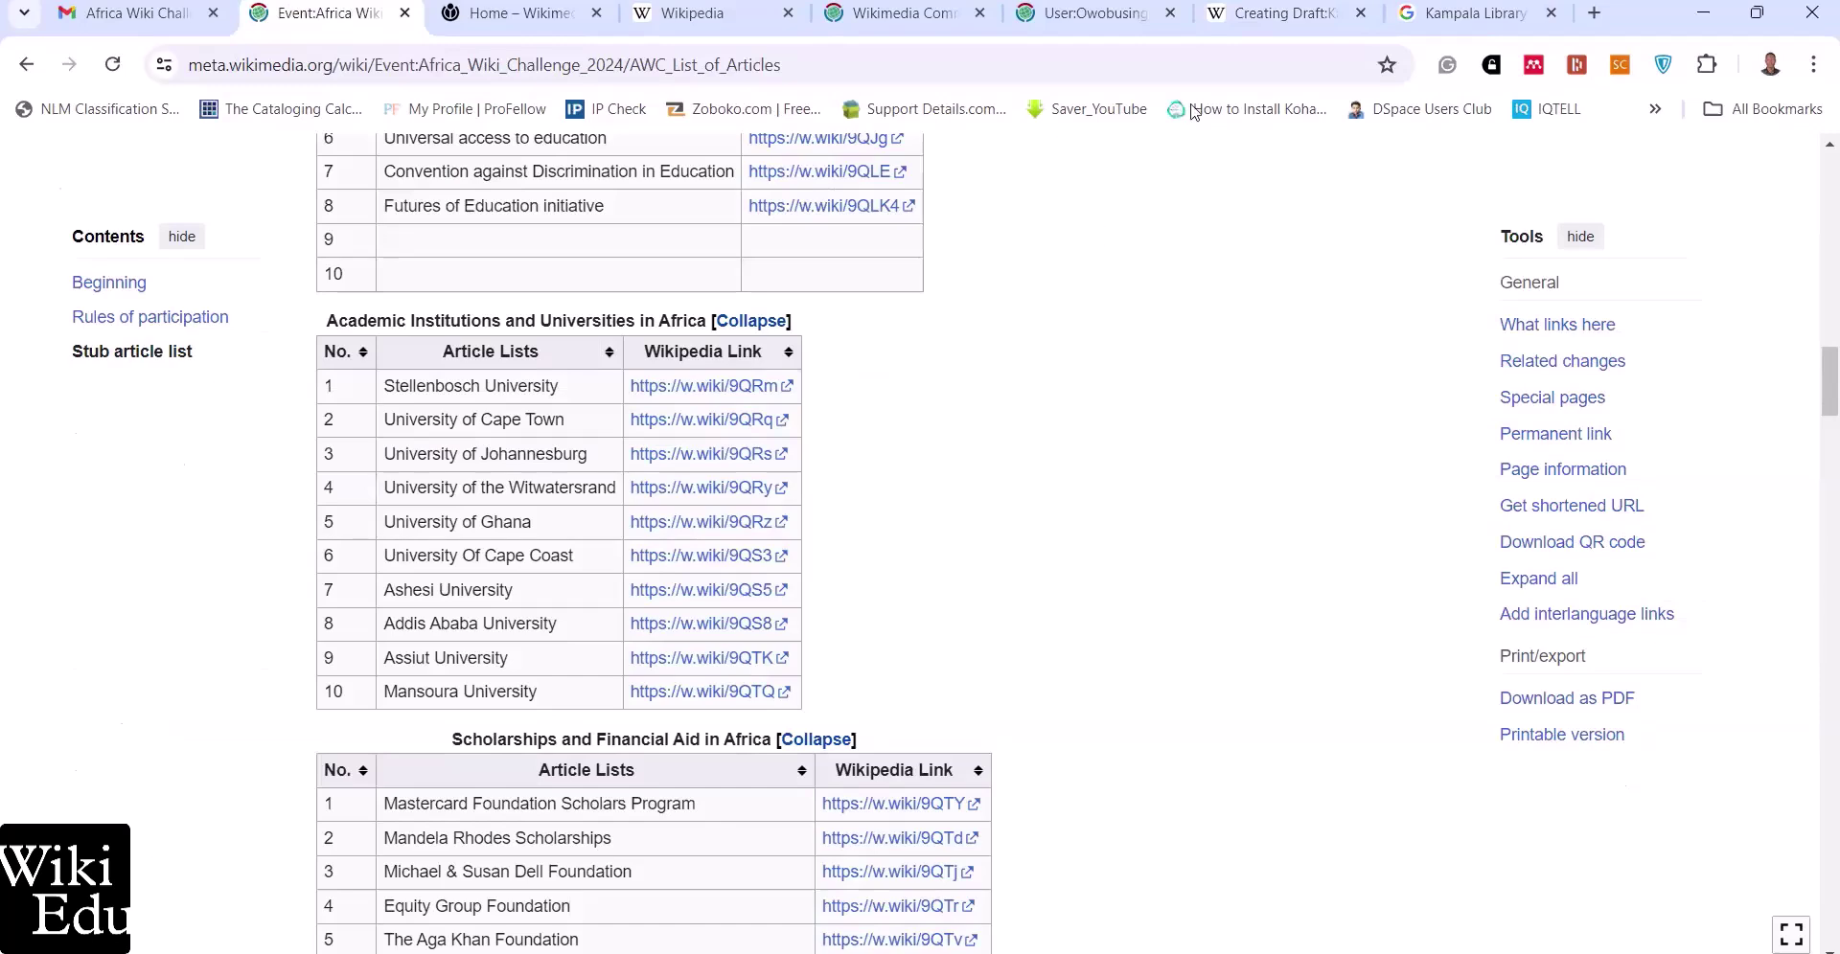
pyautogui.click(1258, 27)
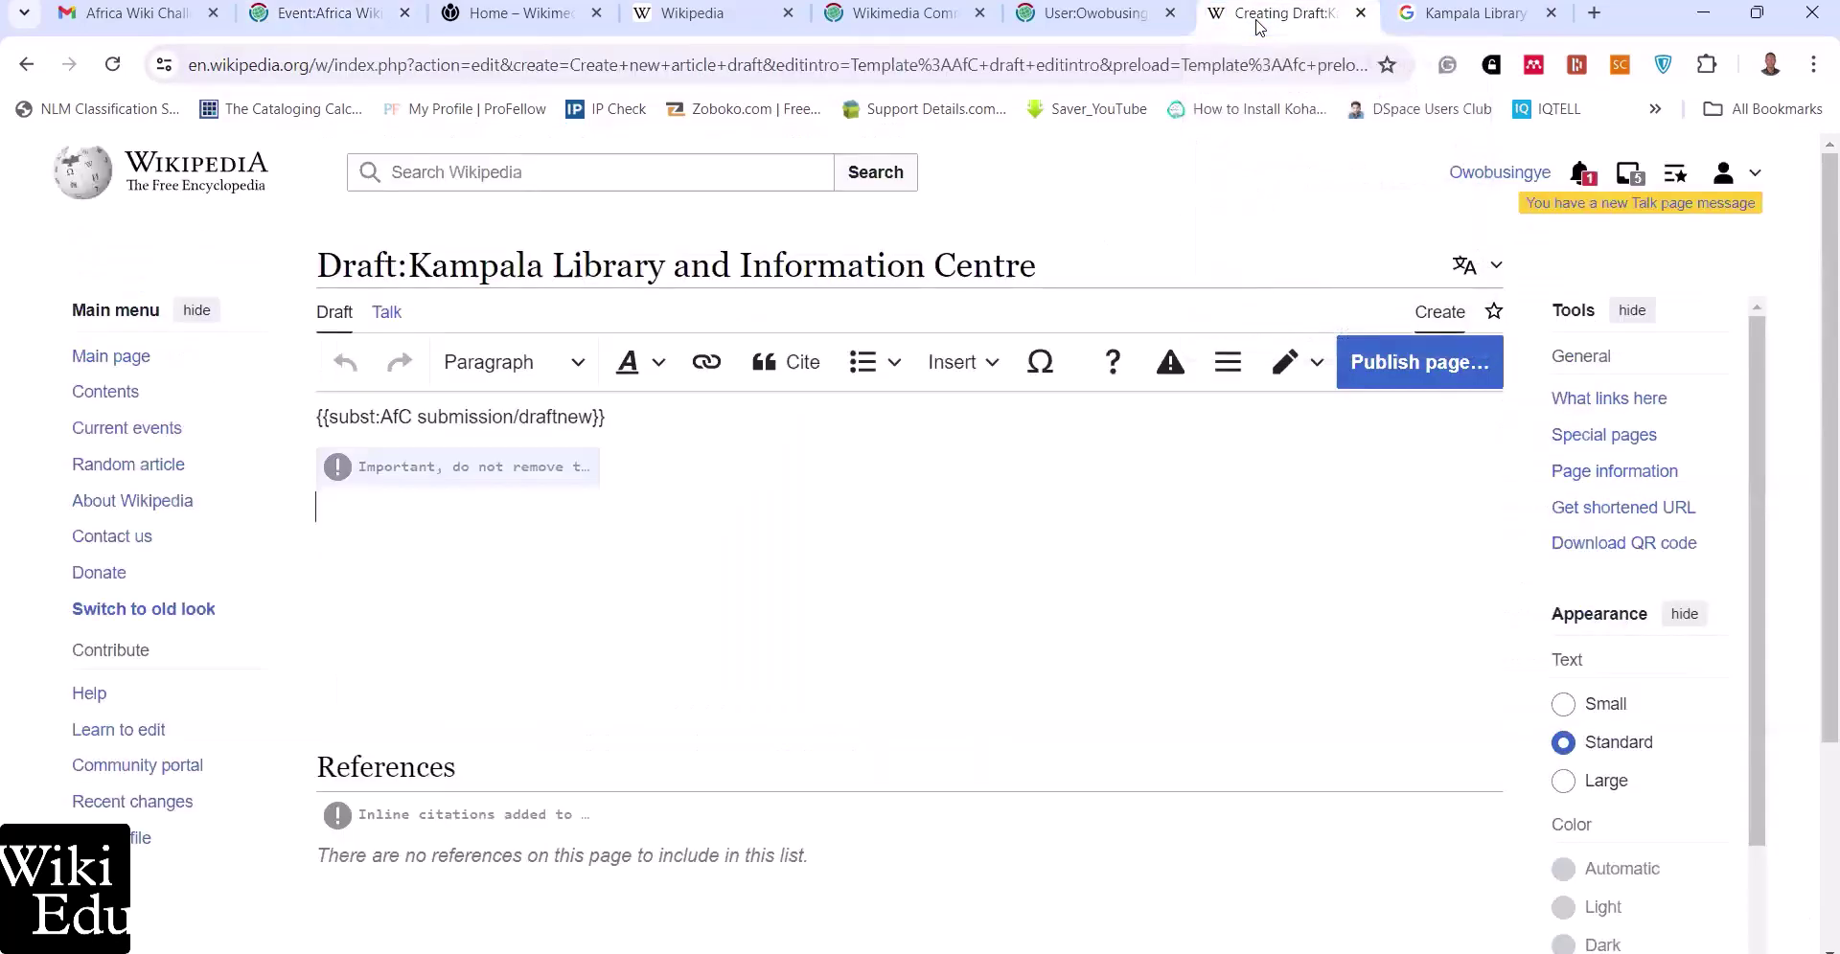
pyautogui.click(376, 529)
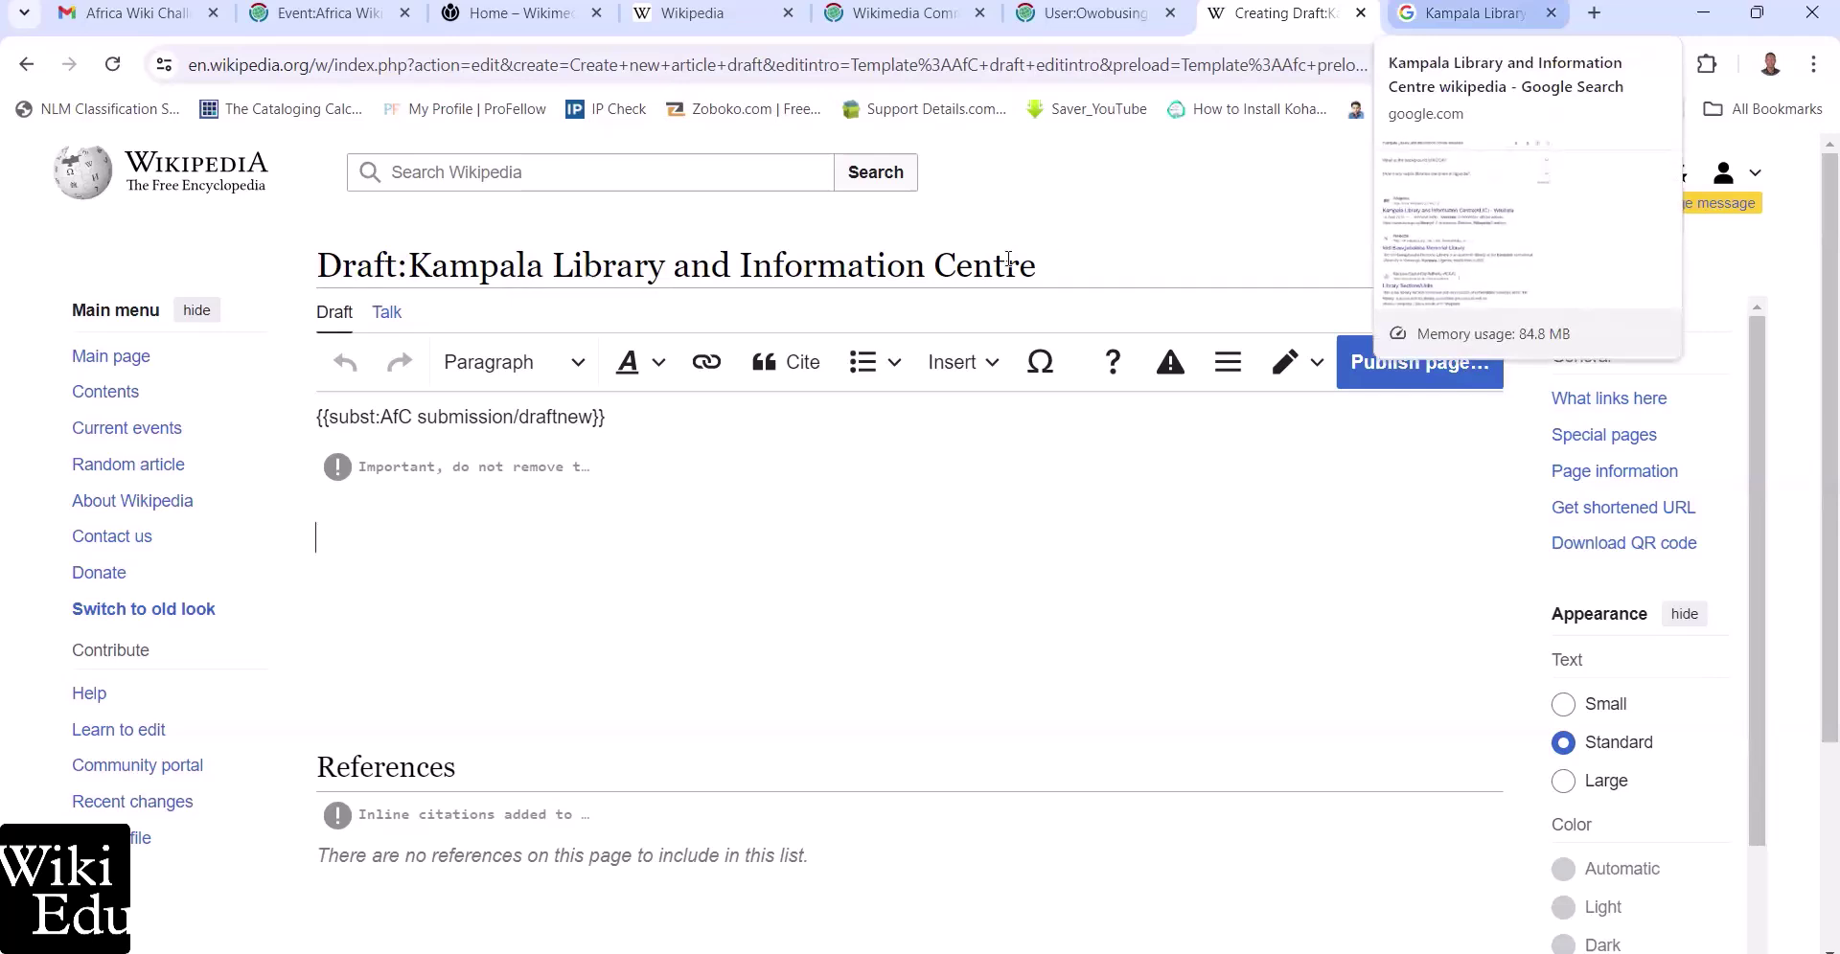
# Copy "Library and Information Centre" from the draft's title and search Google for "library and information centre wikipedia uganda"
pyautogui.moveTo(1039, 267); pyautogui.dragTo(553, 272)
pyautogui.hotkey('ctrl', 'c')
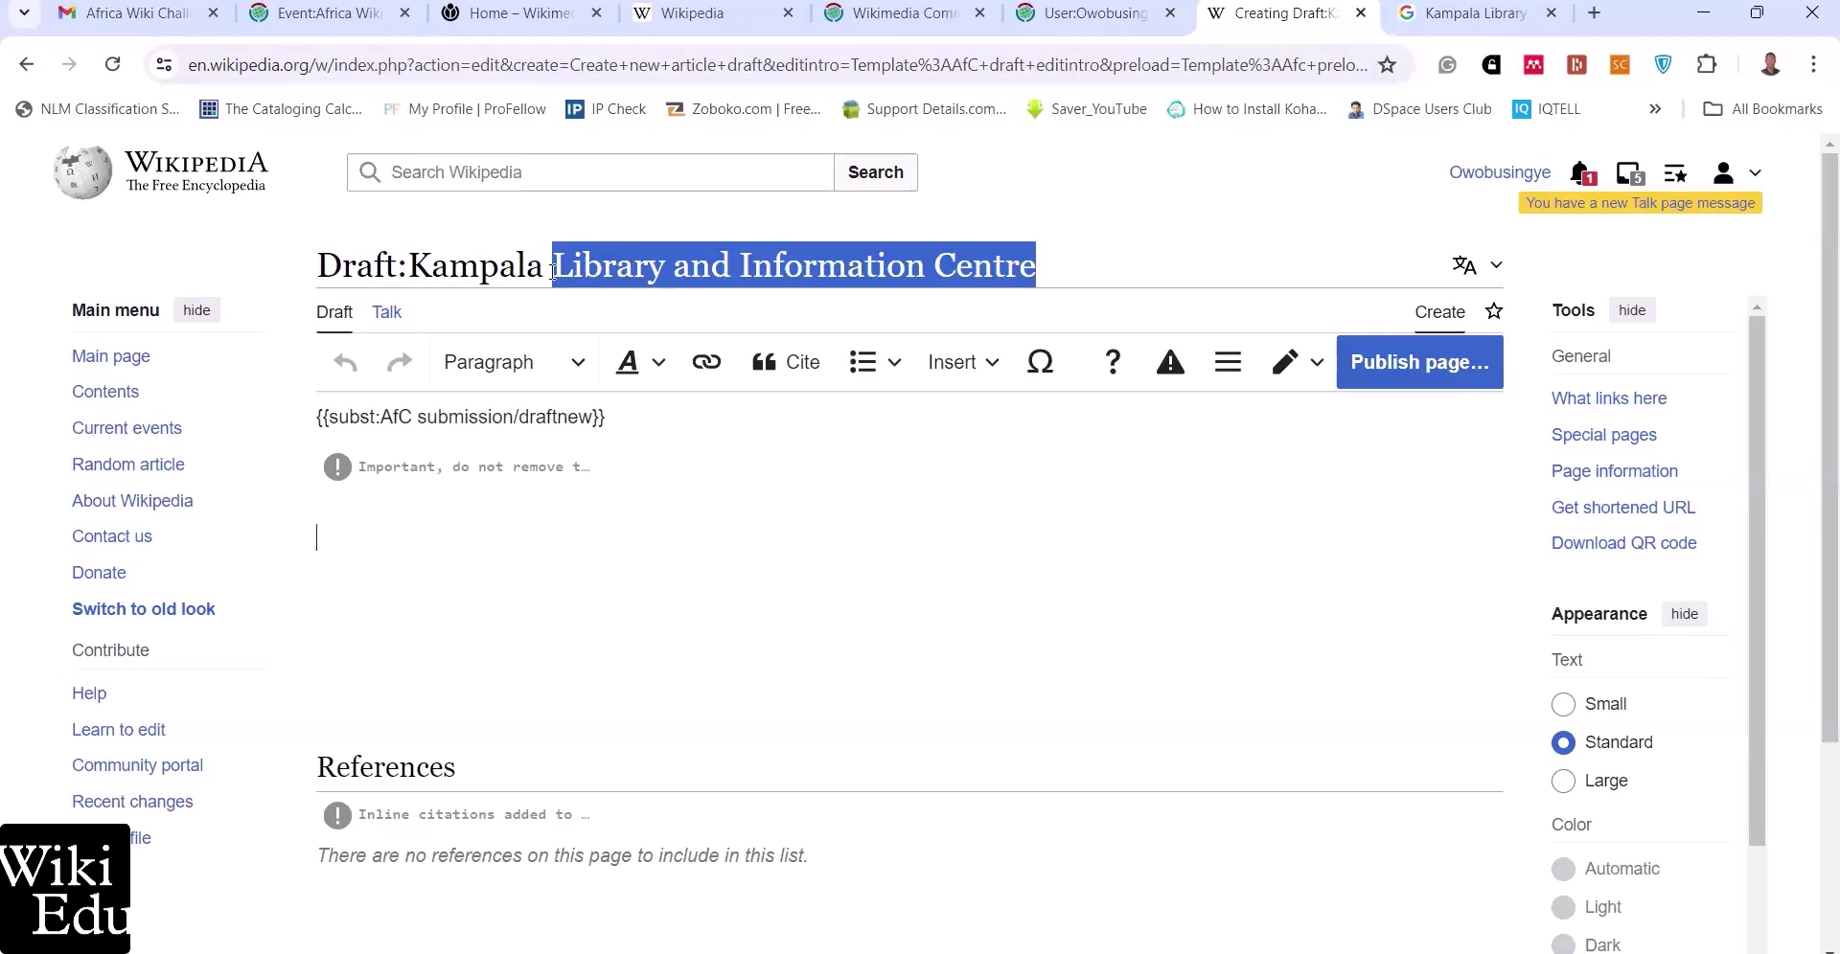
pyautogui.click(1471, 14)
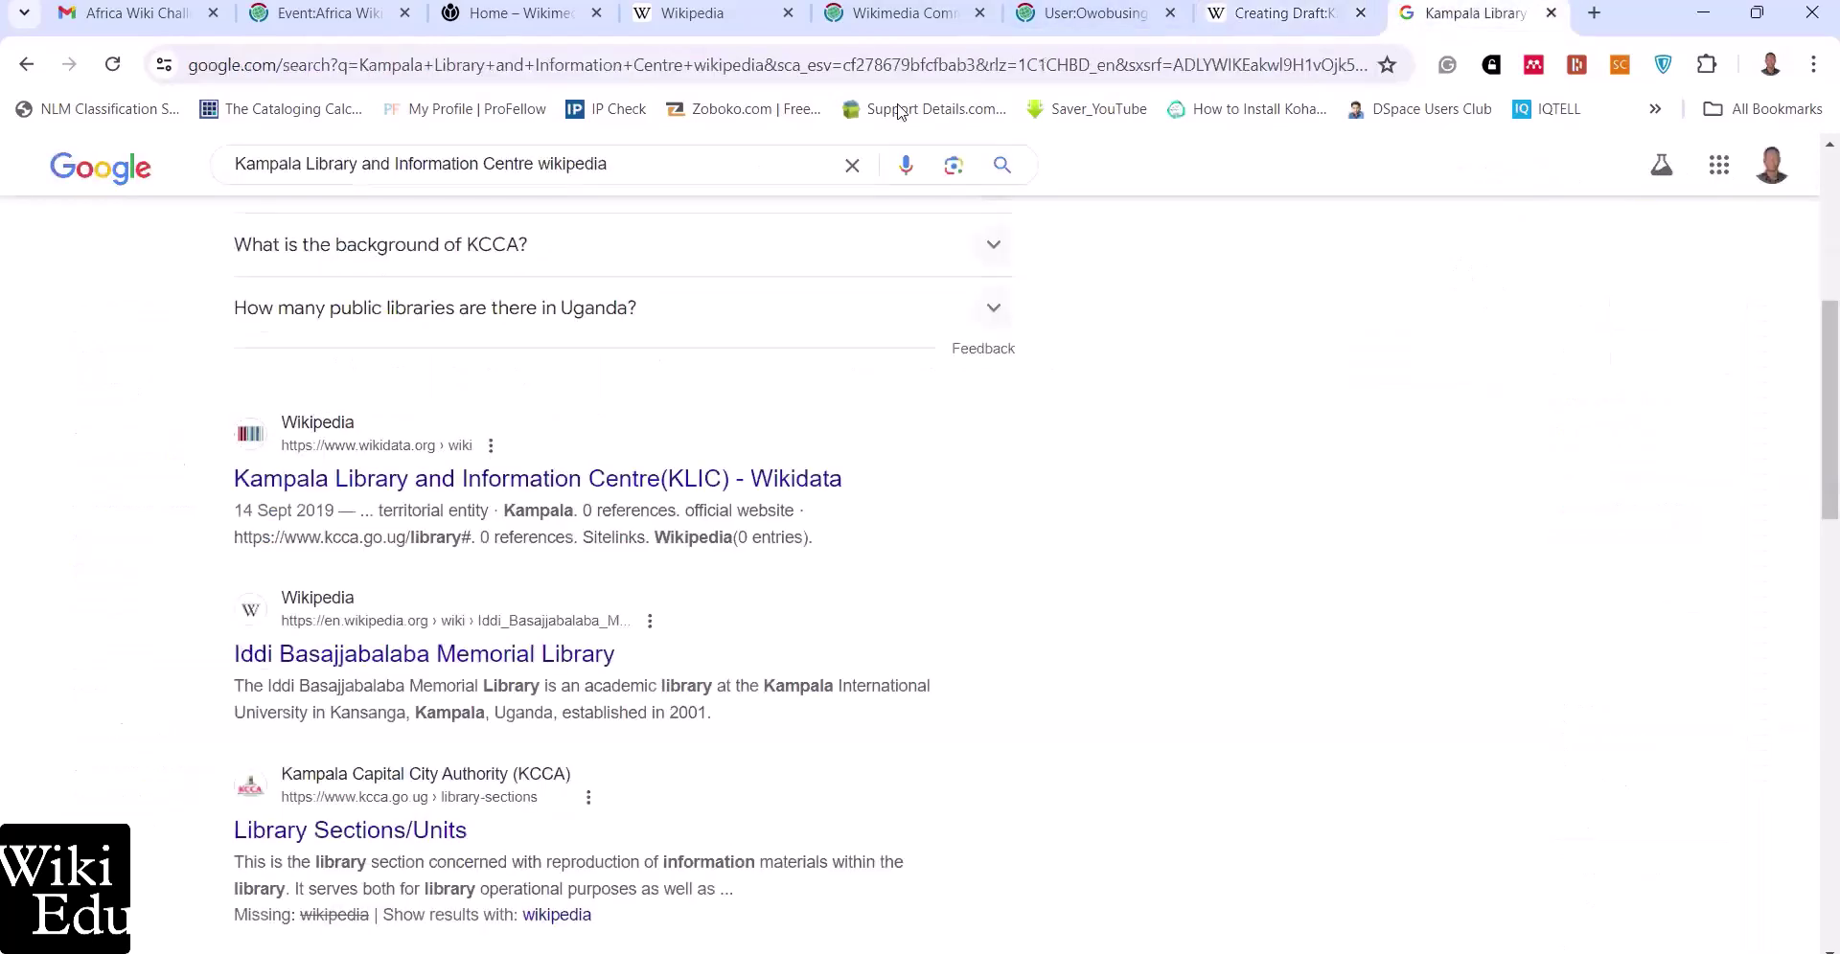
pyautogui.tripleClick(792, 165)
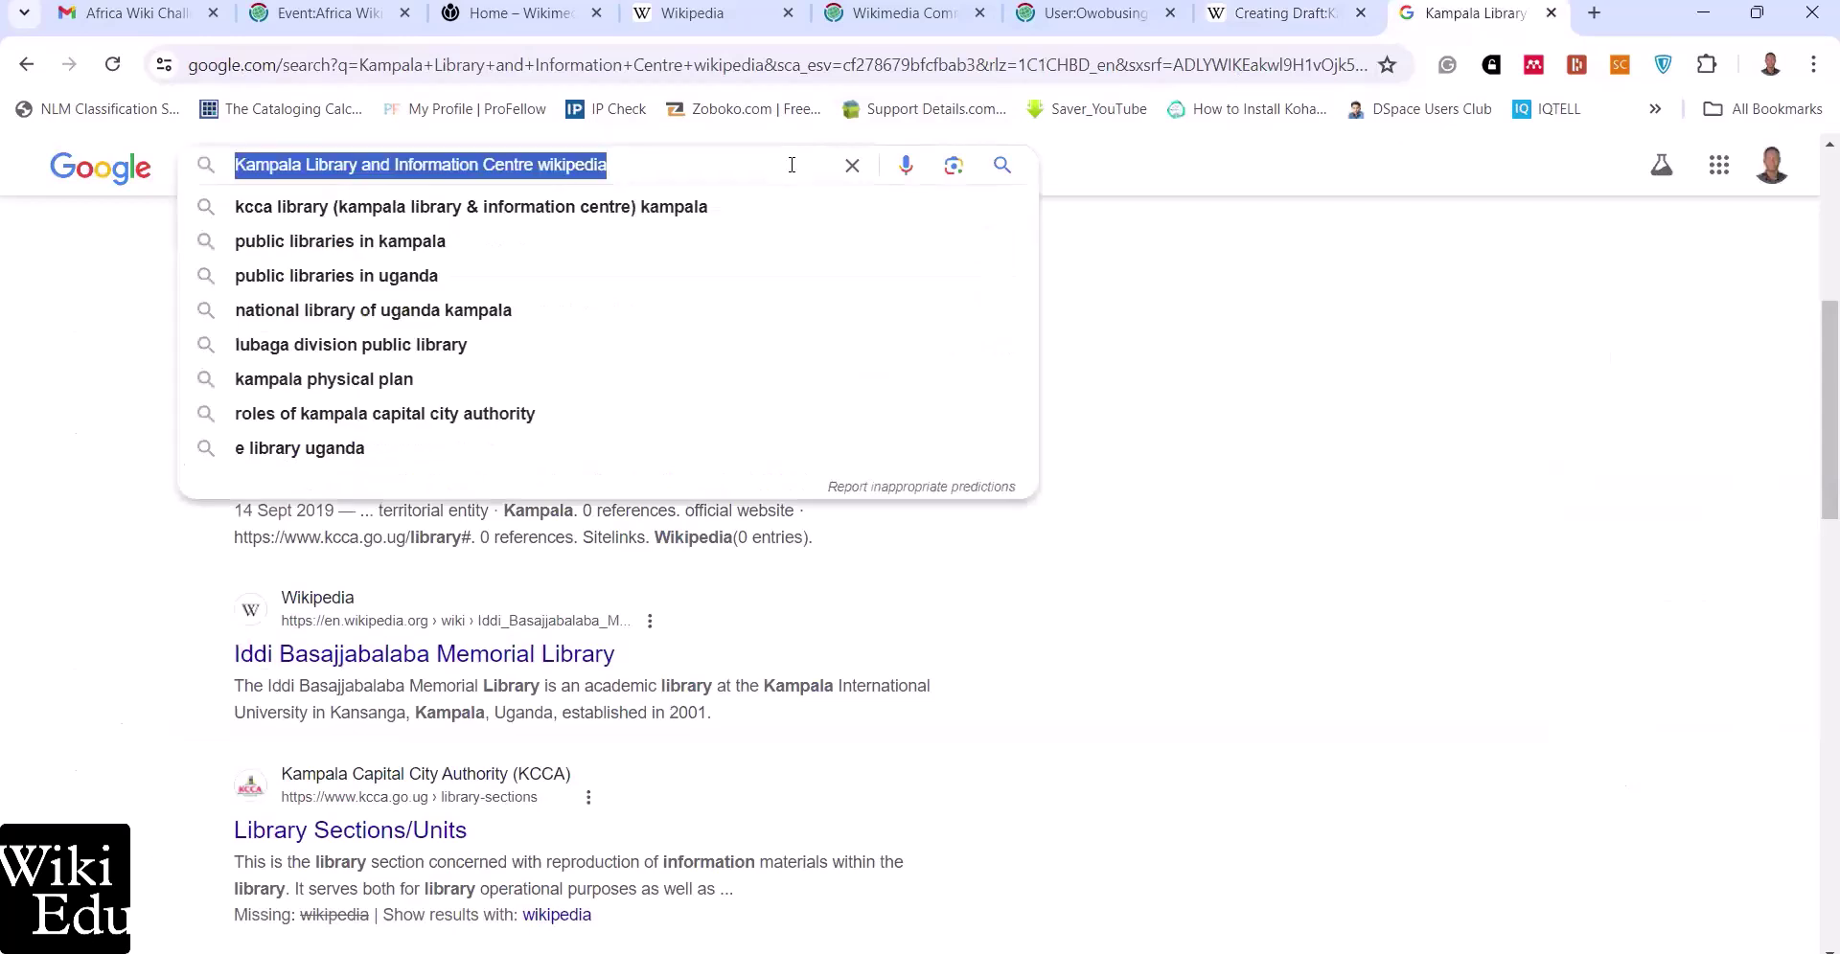
pyautogui.hotkey('ctrl', 'v')
pyautogui.write('wi')
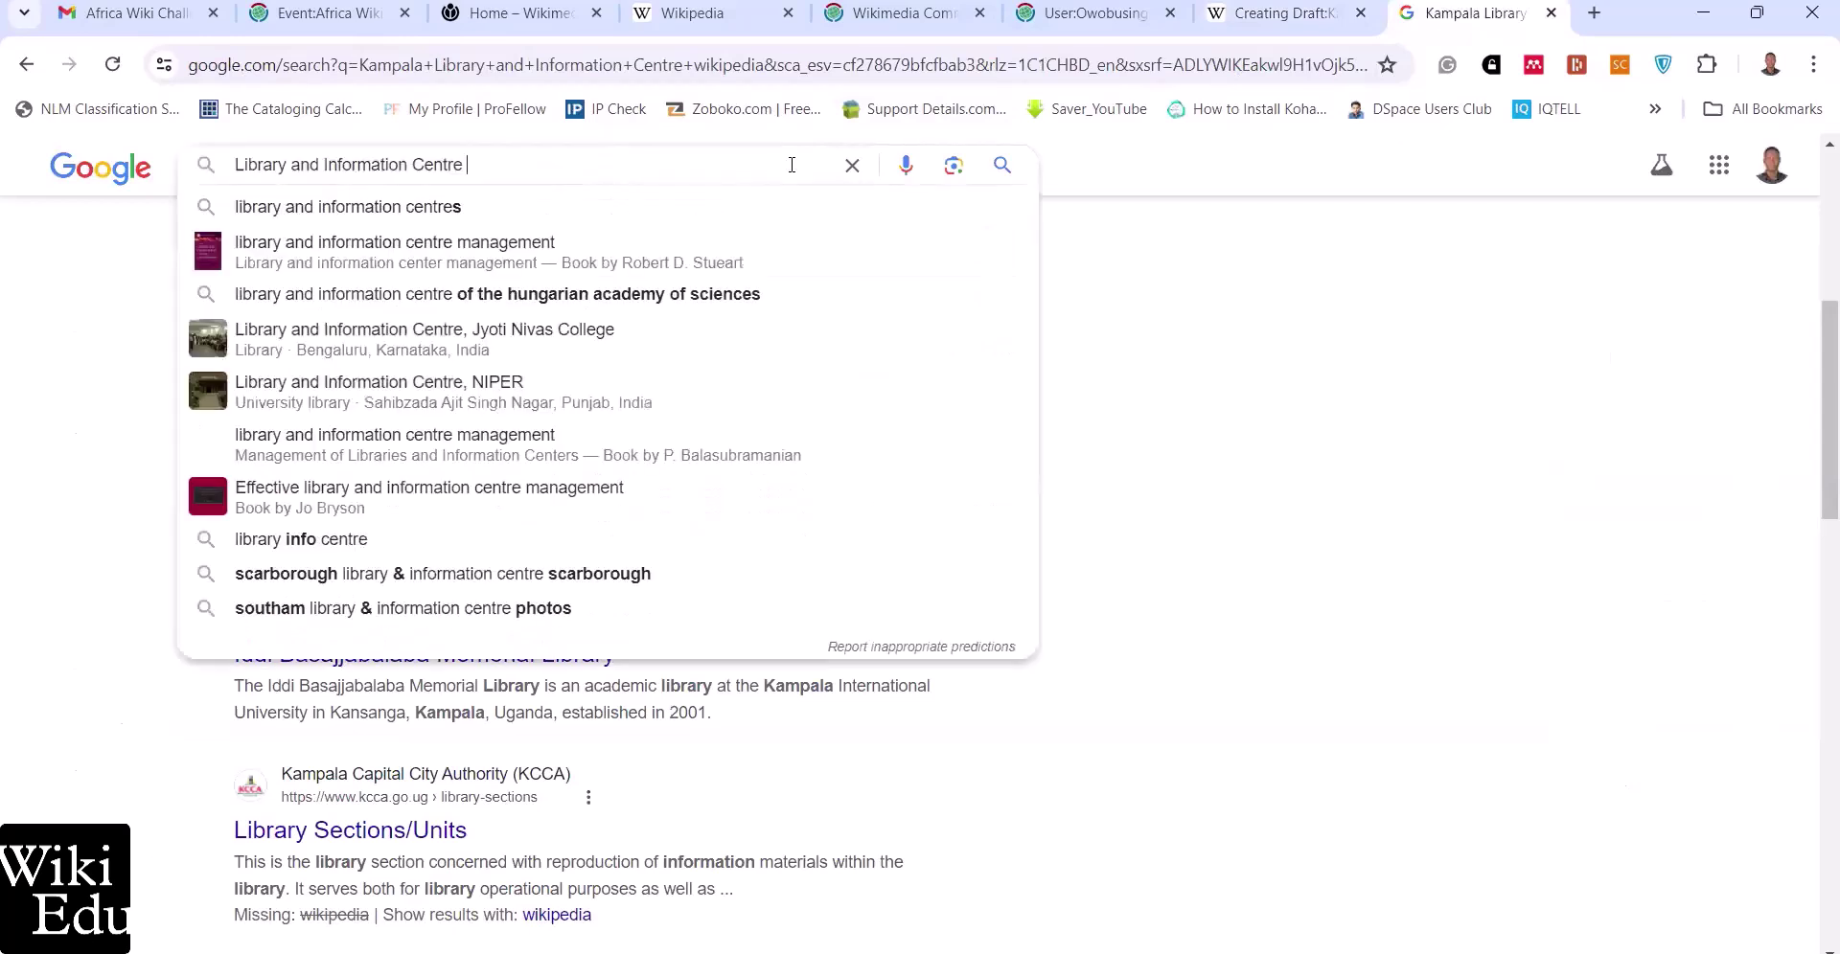
pyautogui.write('kip')
pyautogui.press('Down')
pyautogui.write('uganda')
pyautogui.press('Return')
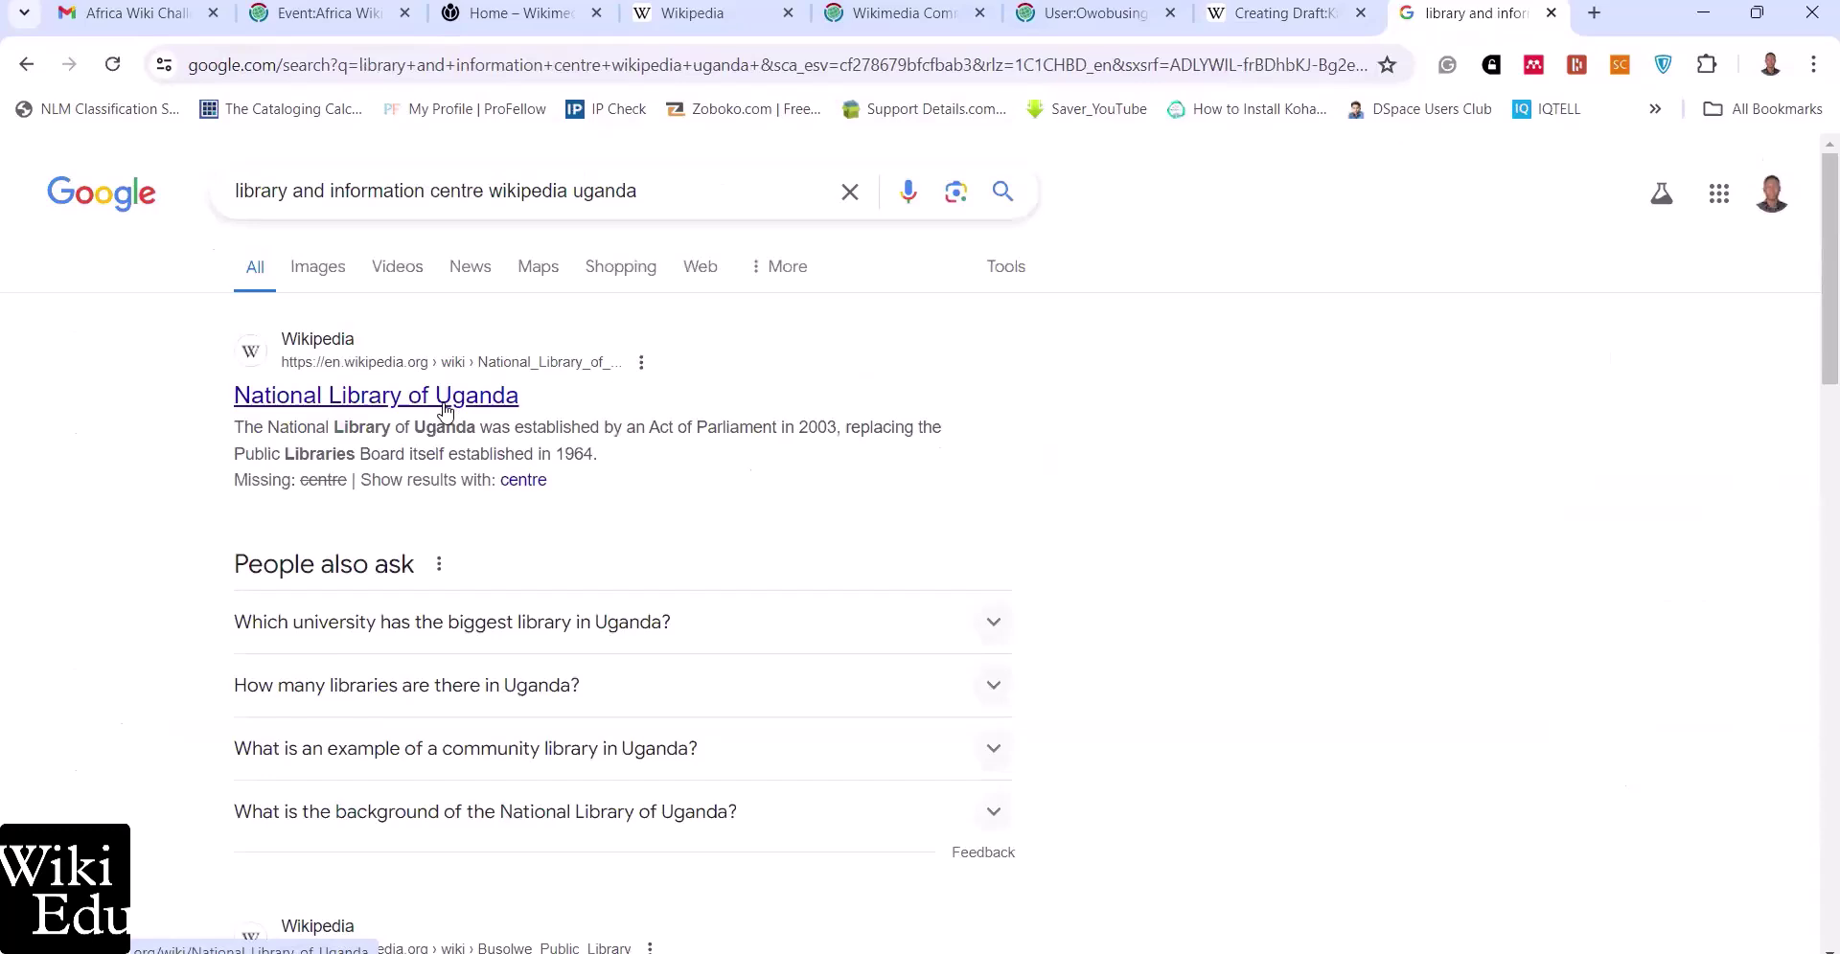
# Look through the search results for comparable Wikipedia library articles and open the National Library of Uganda article
pyautogui.scroll(-8, 445, 410)
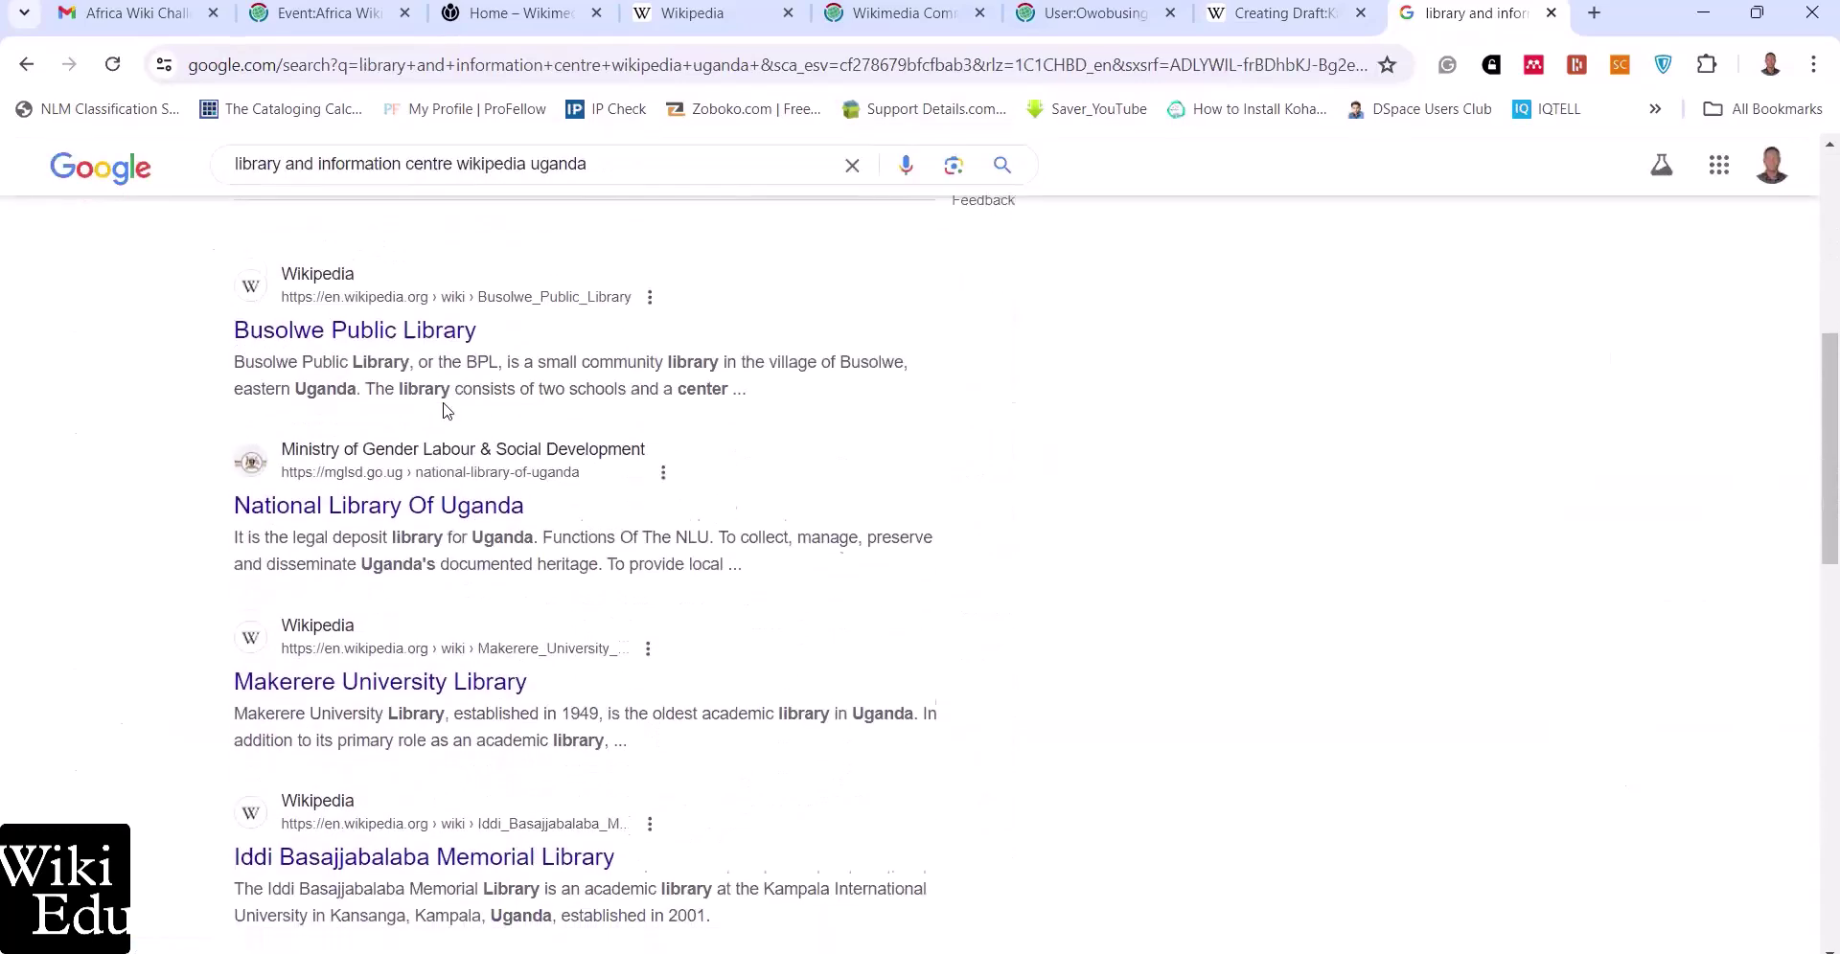
pyautogui.scroll(-4, 446, 410)
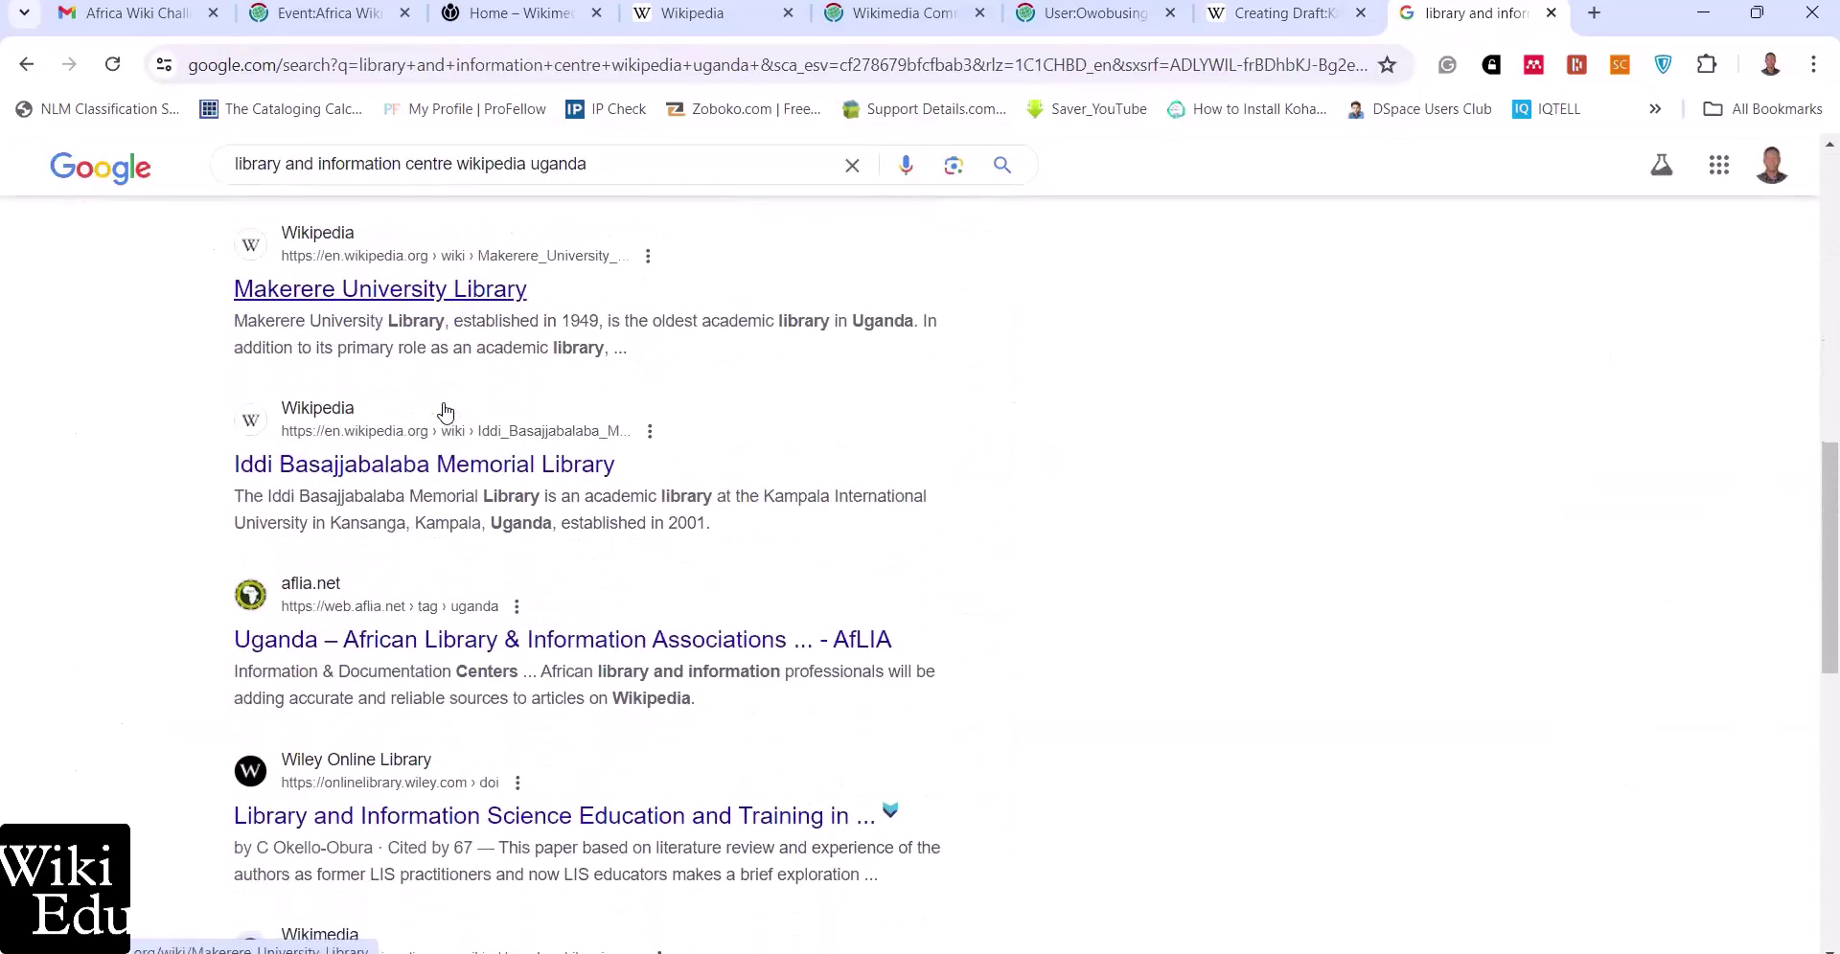
pyautogui.scroll(-2, 446, 410)
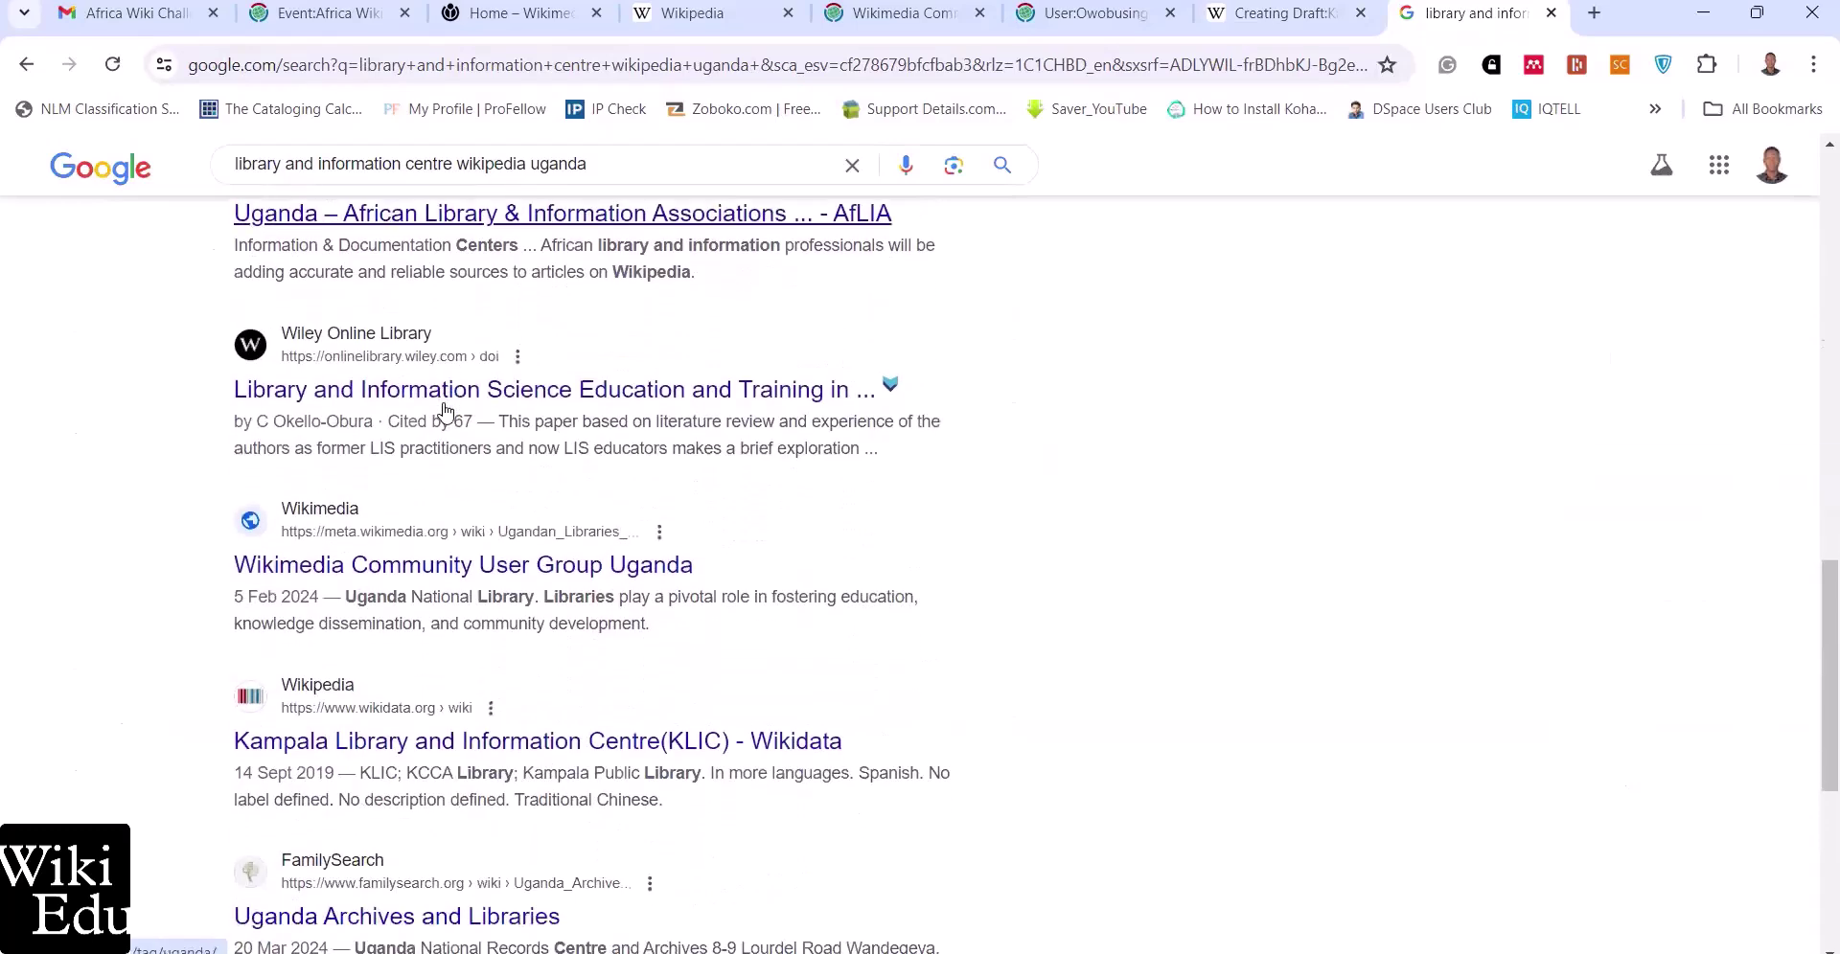
pyautogui.scroll(9, 446, 410)
pyautogui.scroll(5, 446, 410)
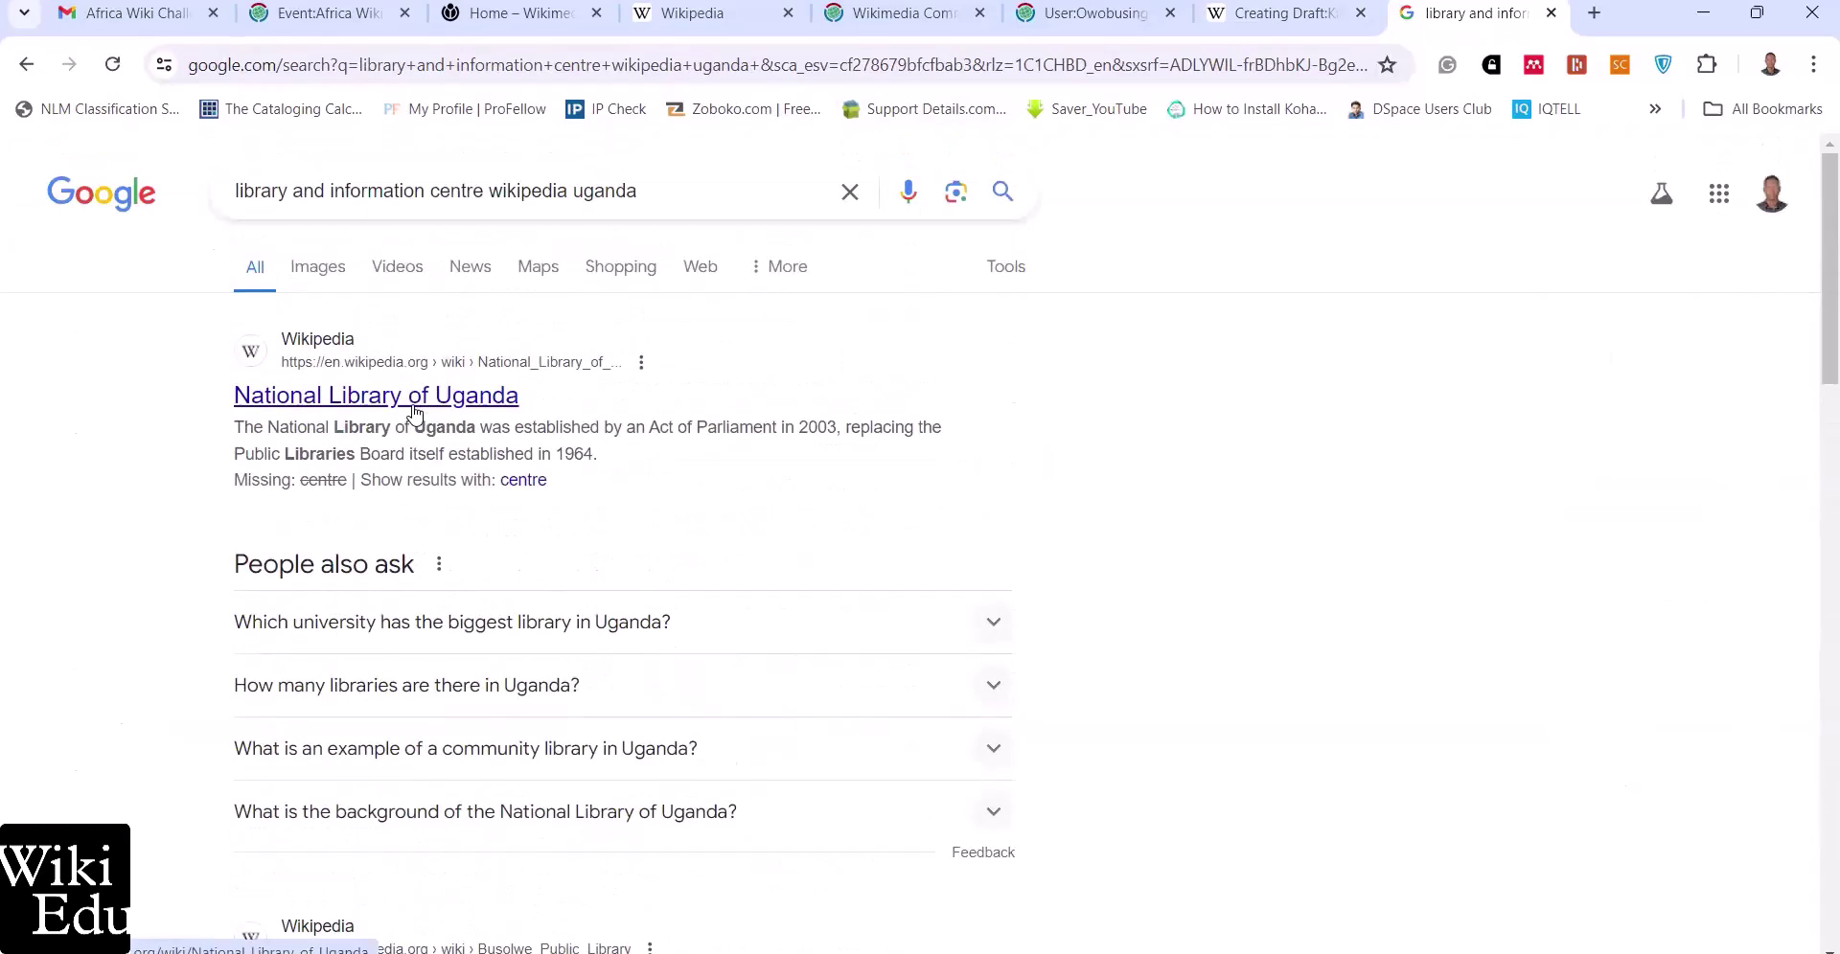
pyautogui.click(414, 396)
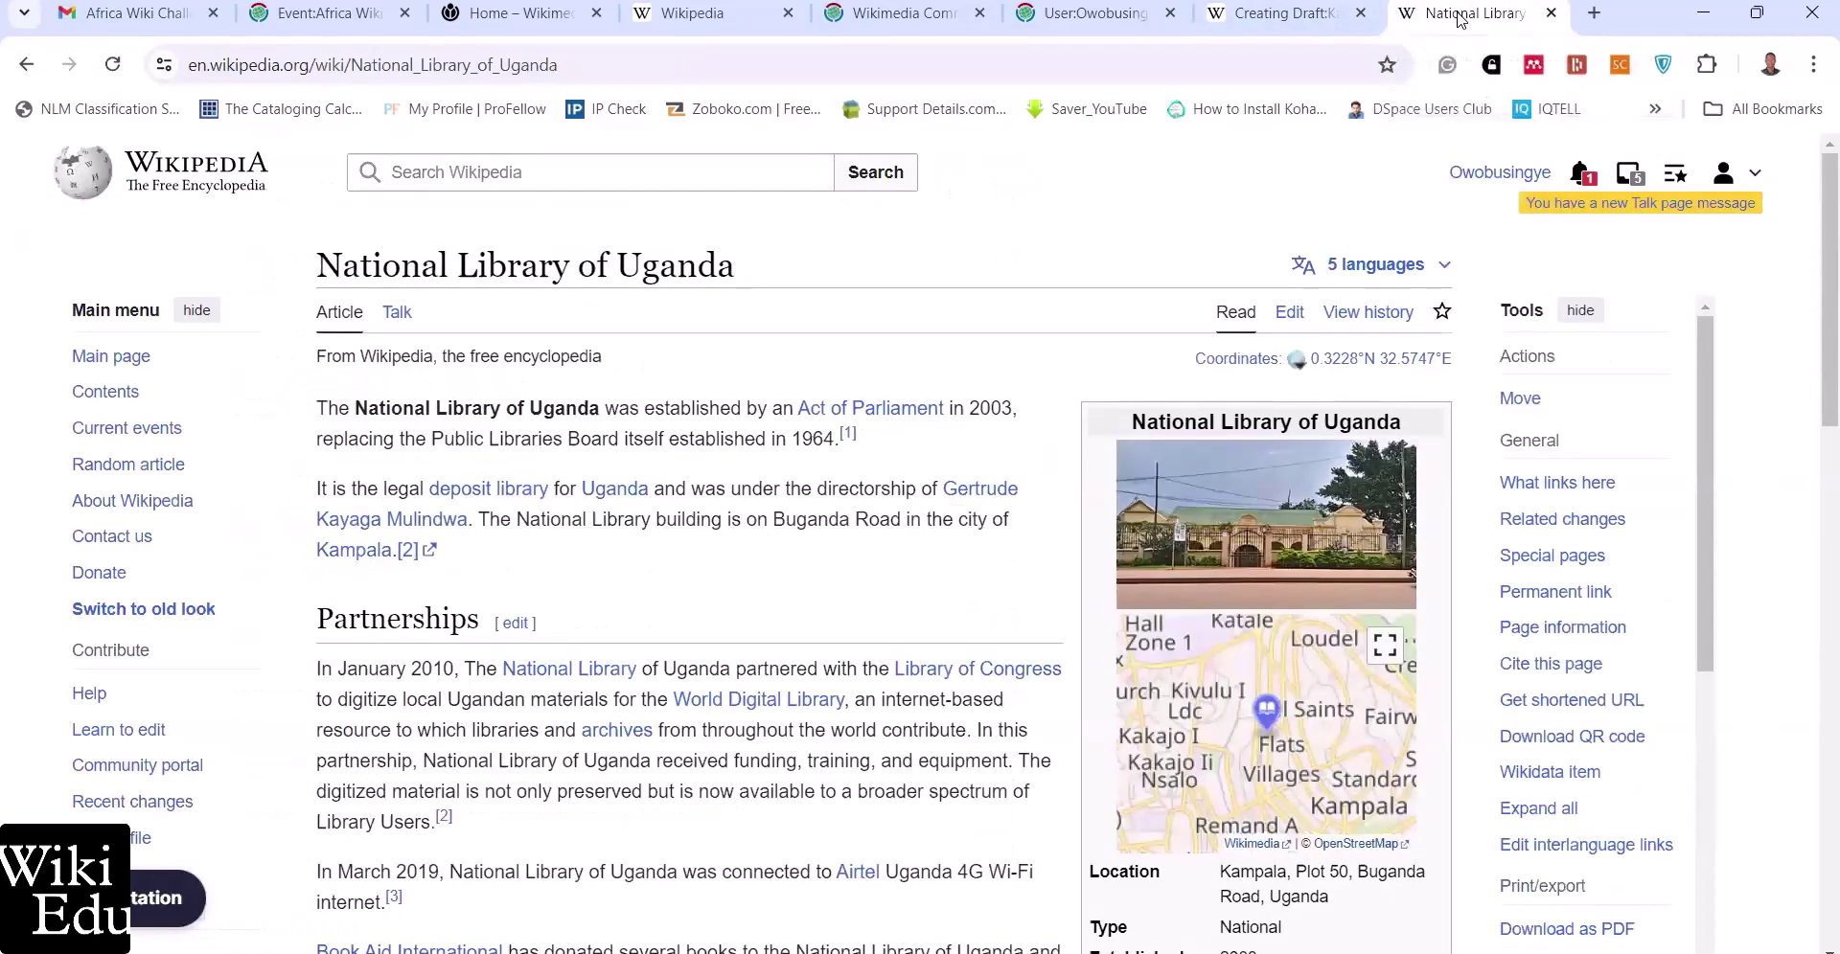
# Move the National Library of Uganda article into its own browser window and take the draft's window out of its maximized size
pyautogui.moveTo(1442, 31); pyautogui.dragTo(1315, 69)
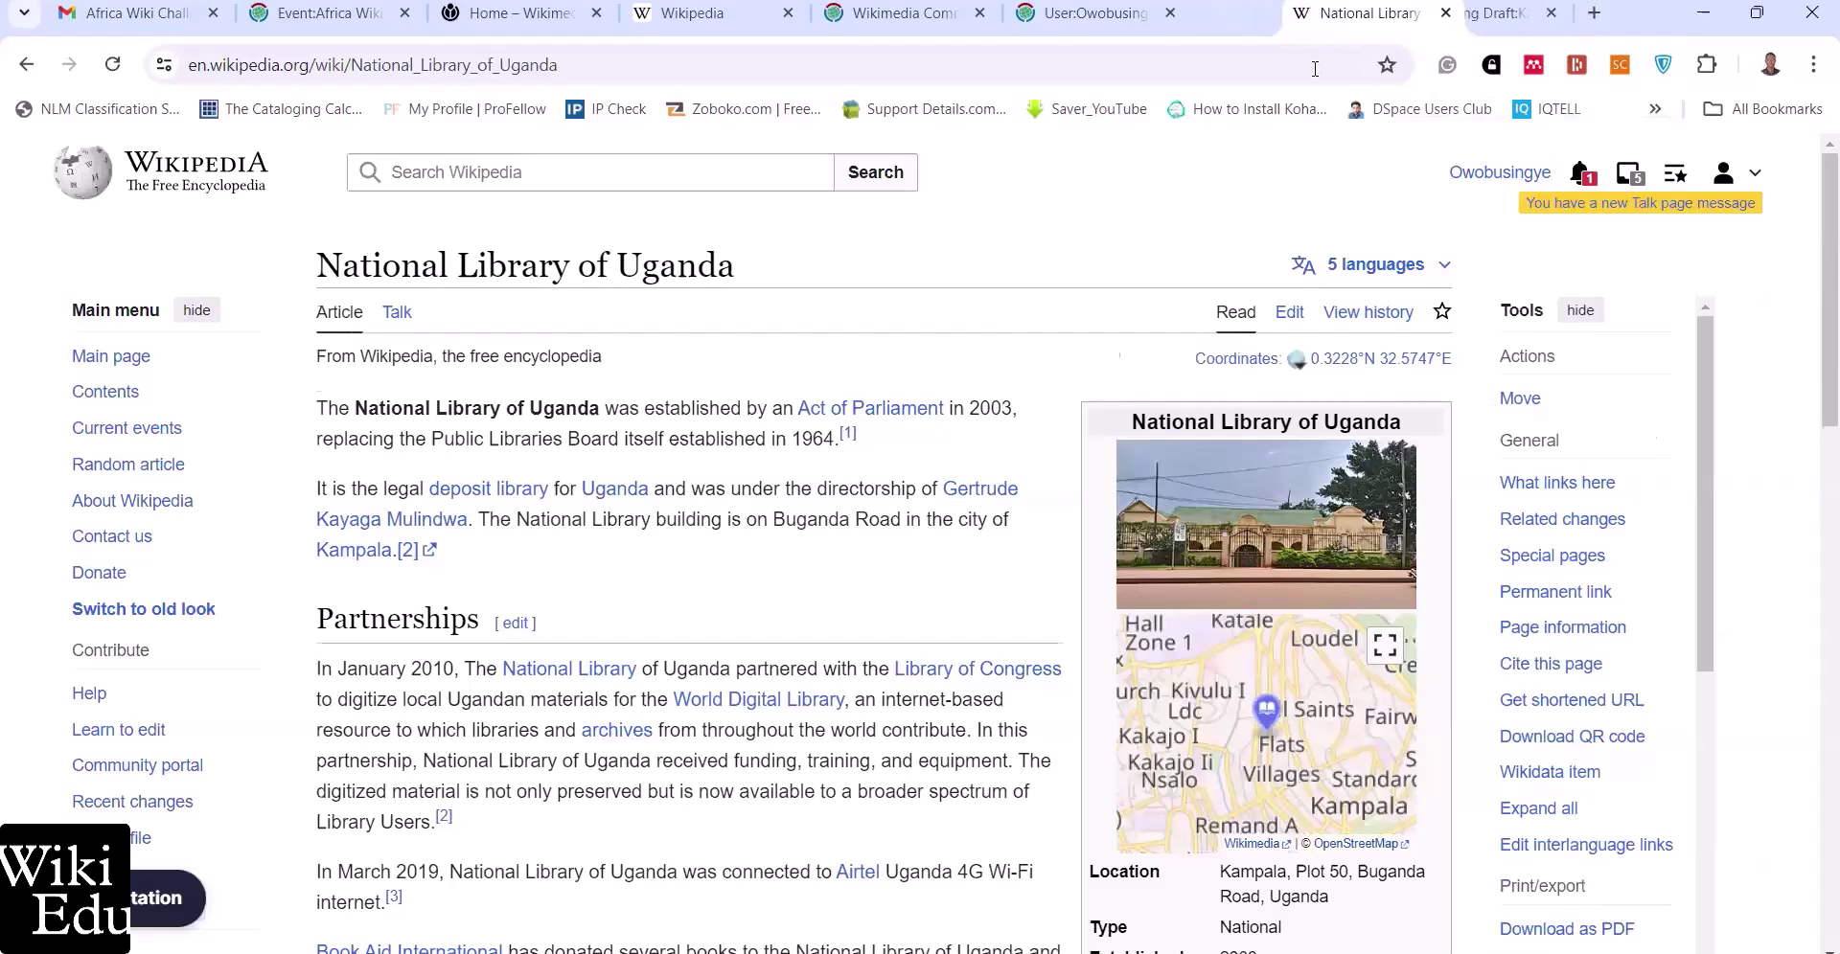
pyautogui.moveTo(1314, 69); pyautogui.dragTo(1664, 38)
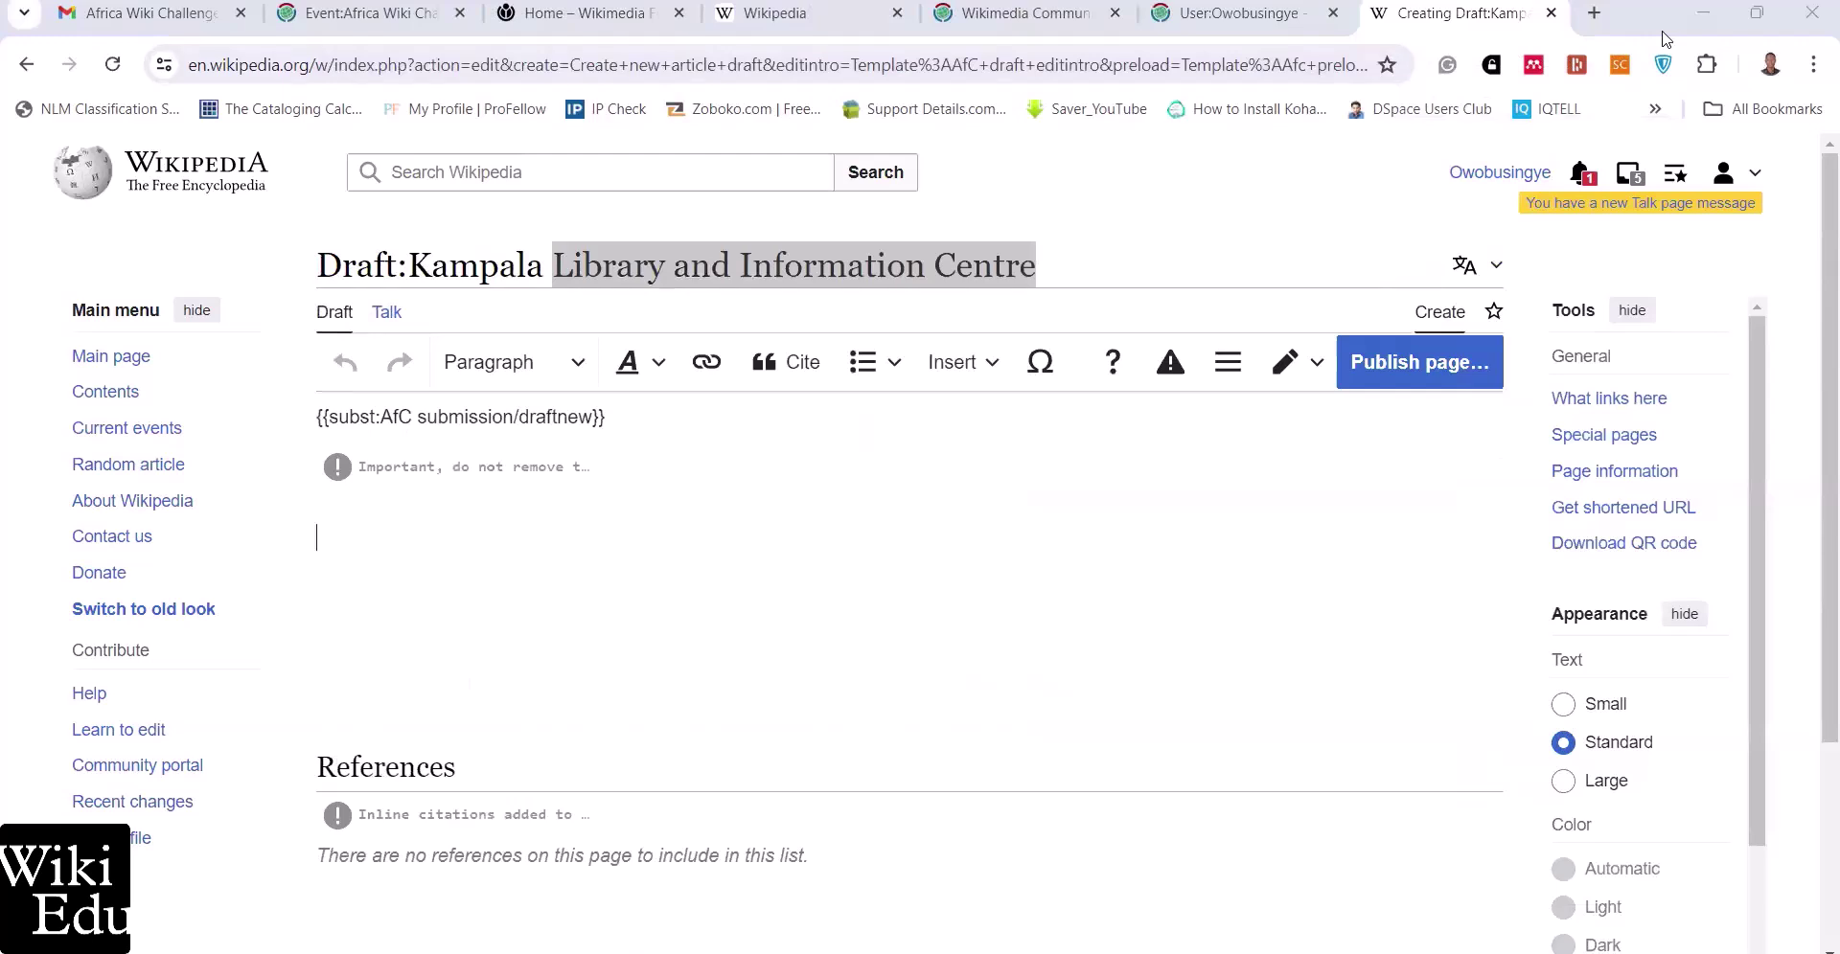
pyautogui.click(1760, 14)
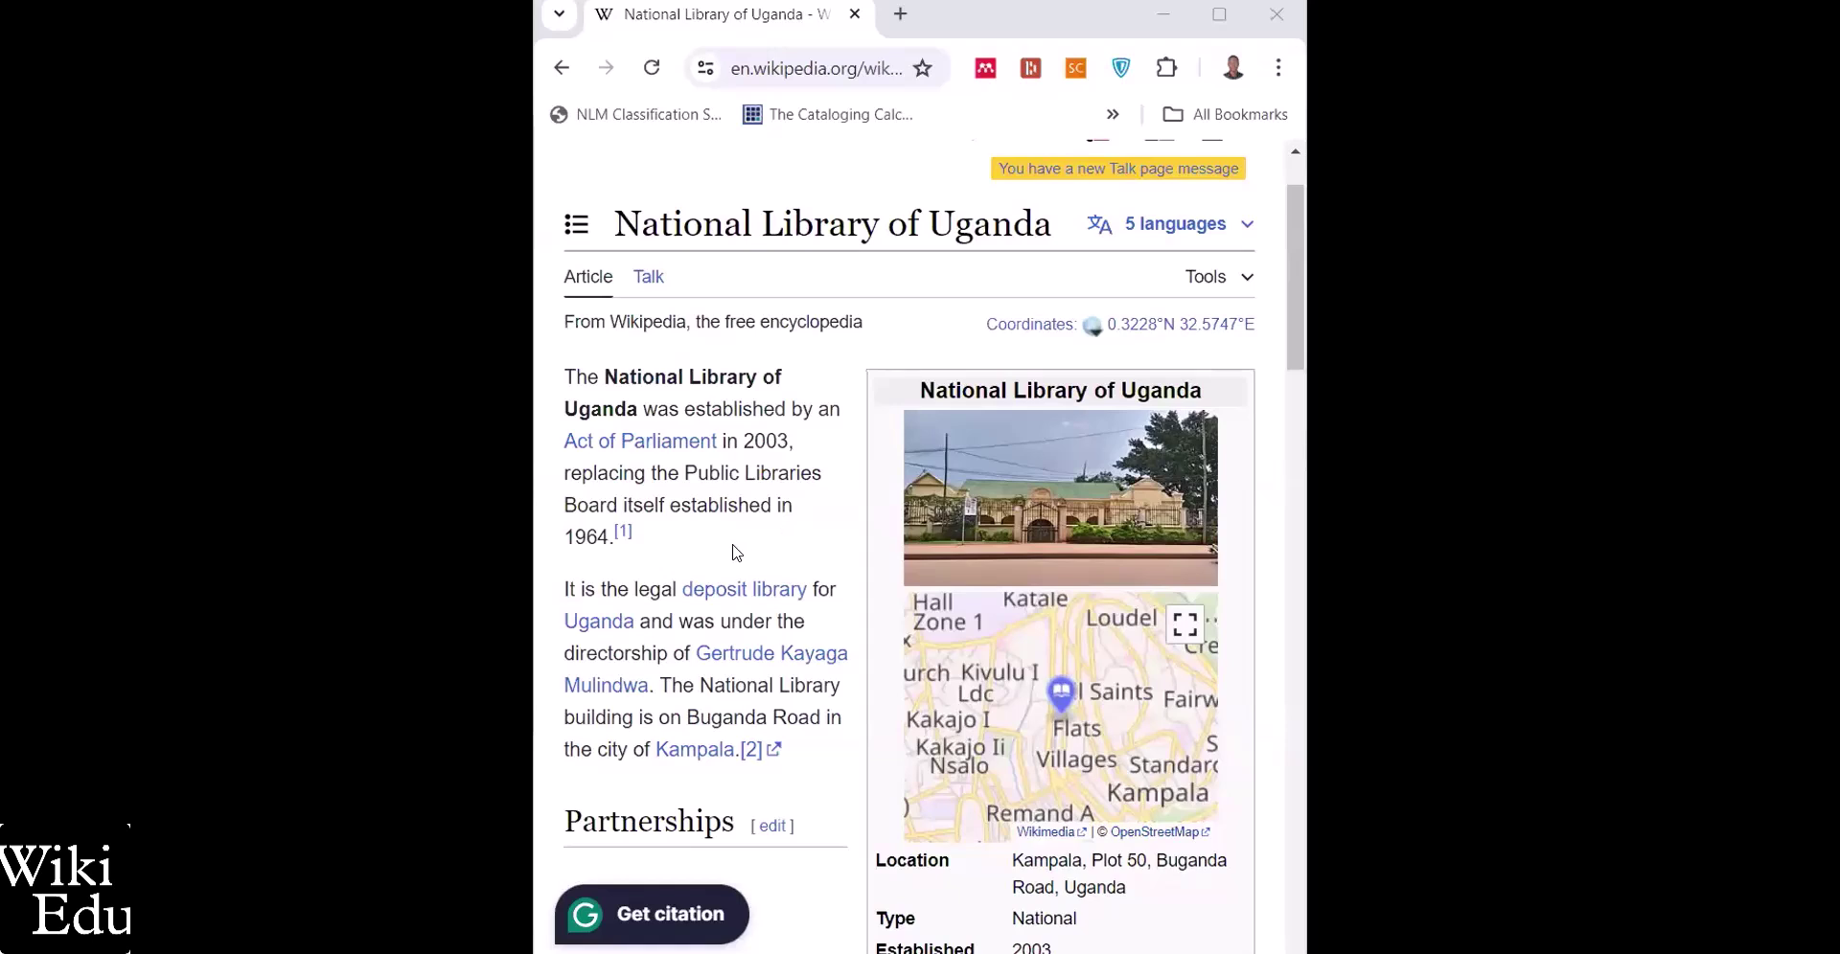
# Examine how the National Library of Uganda article is structured: introduction, infobox, Partnerships, See also and References sections
pyautogui.scroll(1, 735, 553)
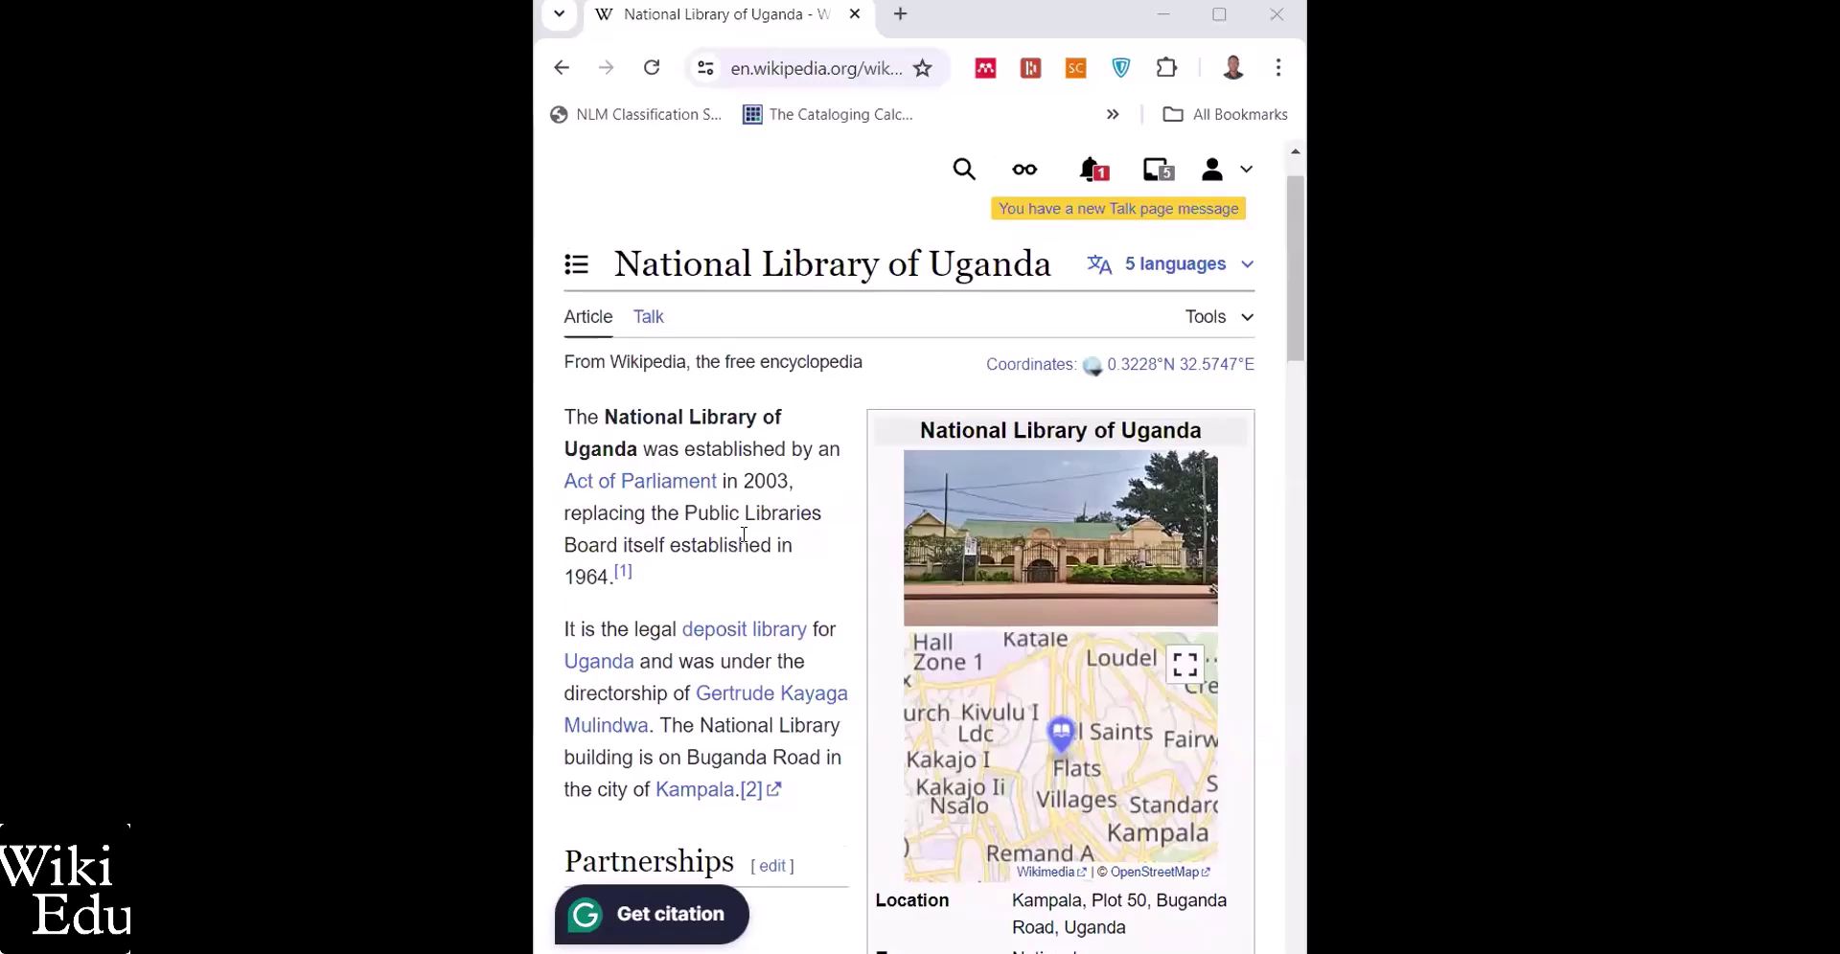
pyautogui.scroll(-1, 751, 537)
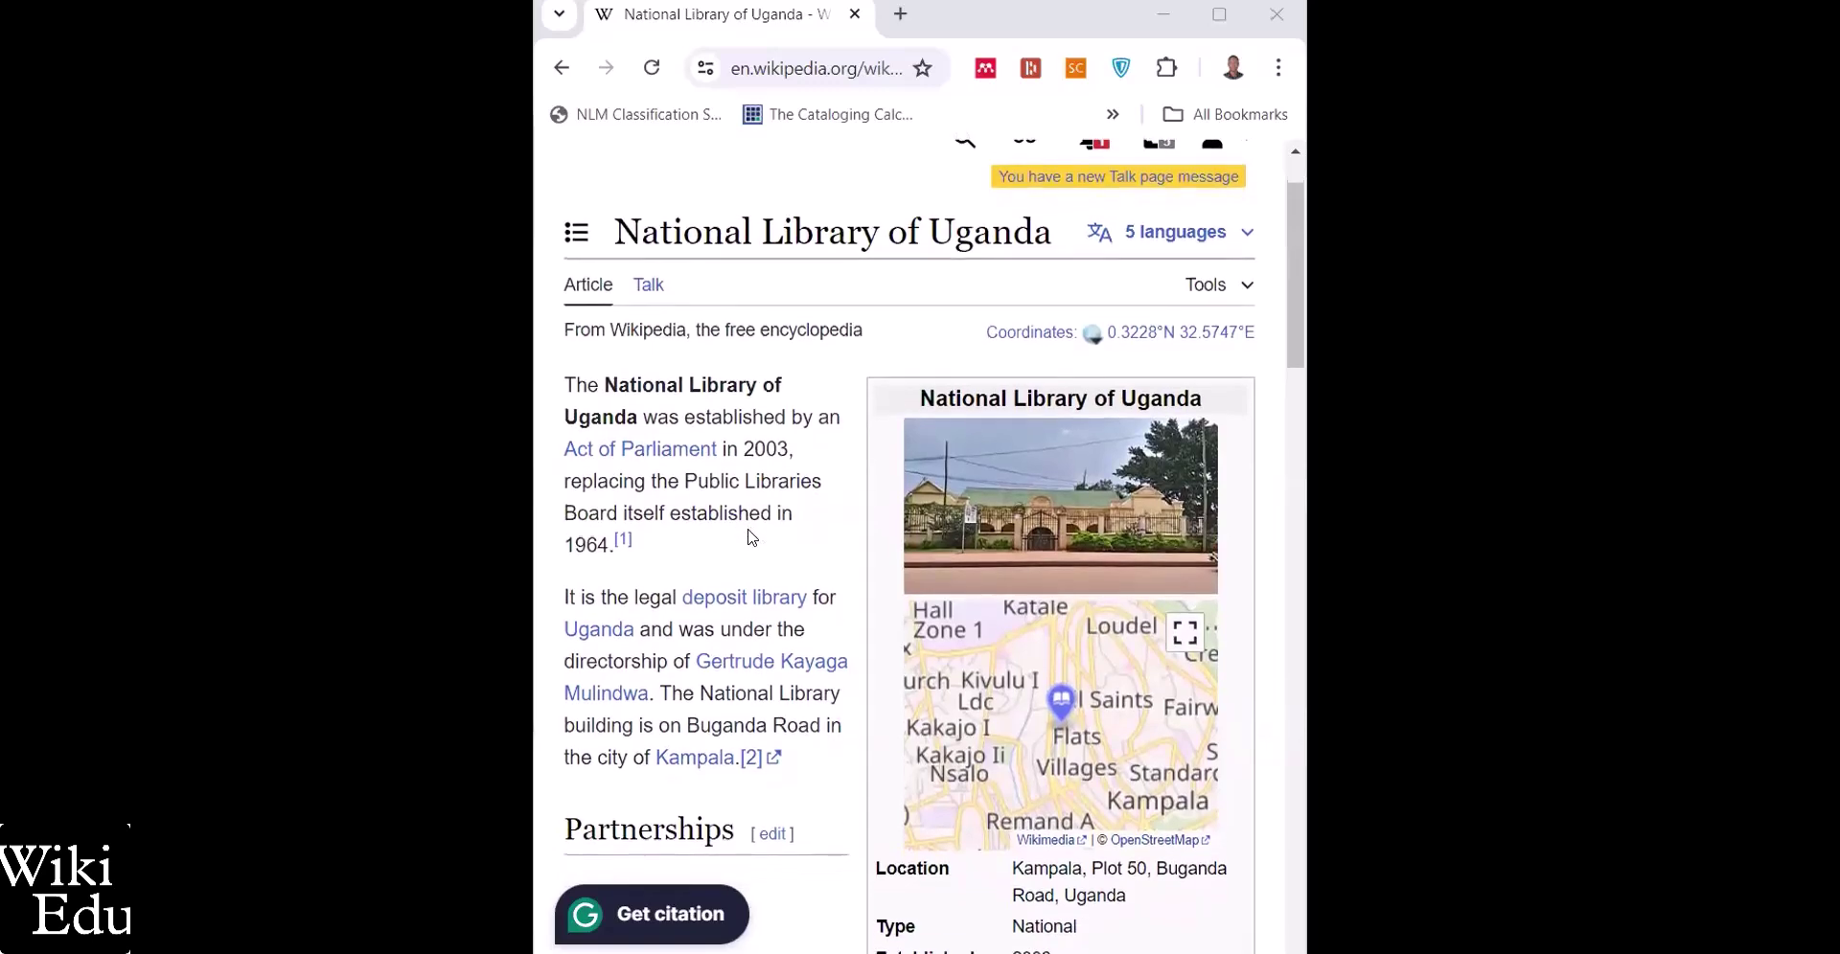
pyautogui.scroll(-1, 751, 537)
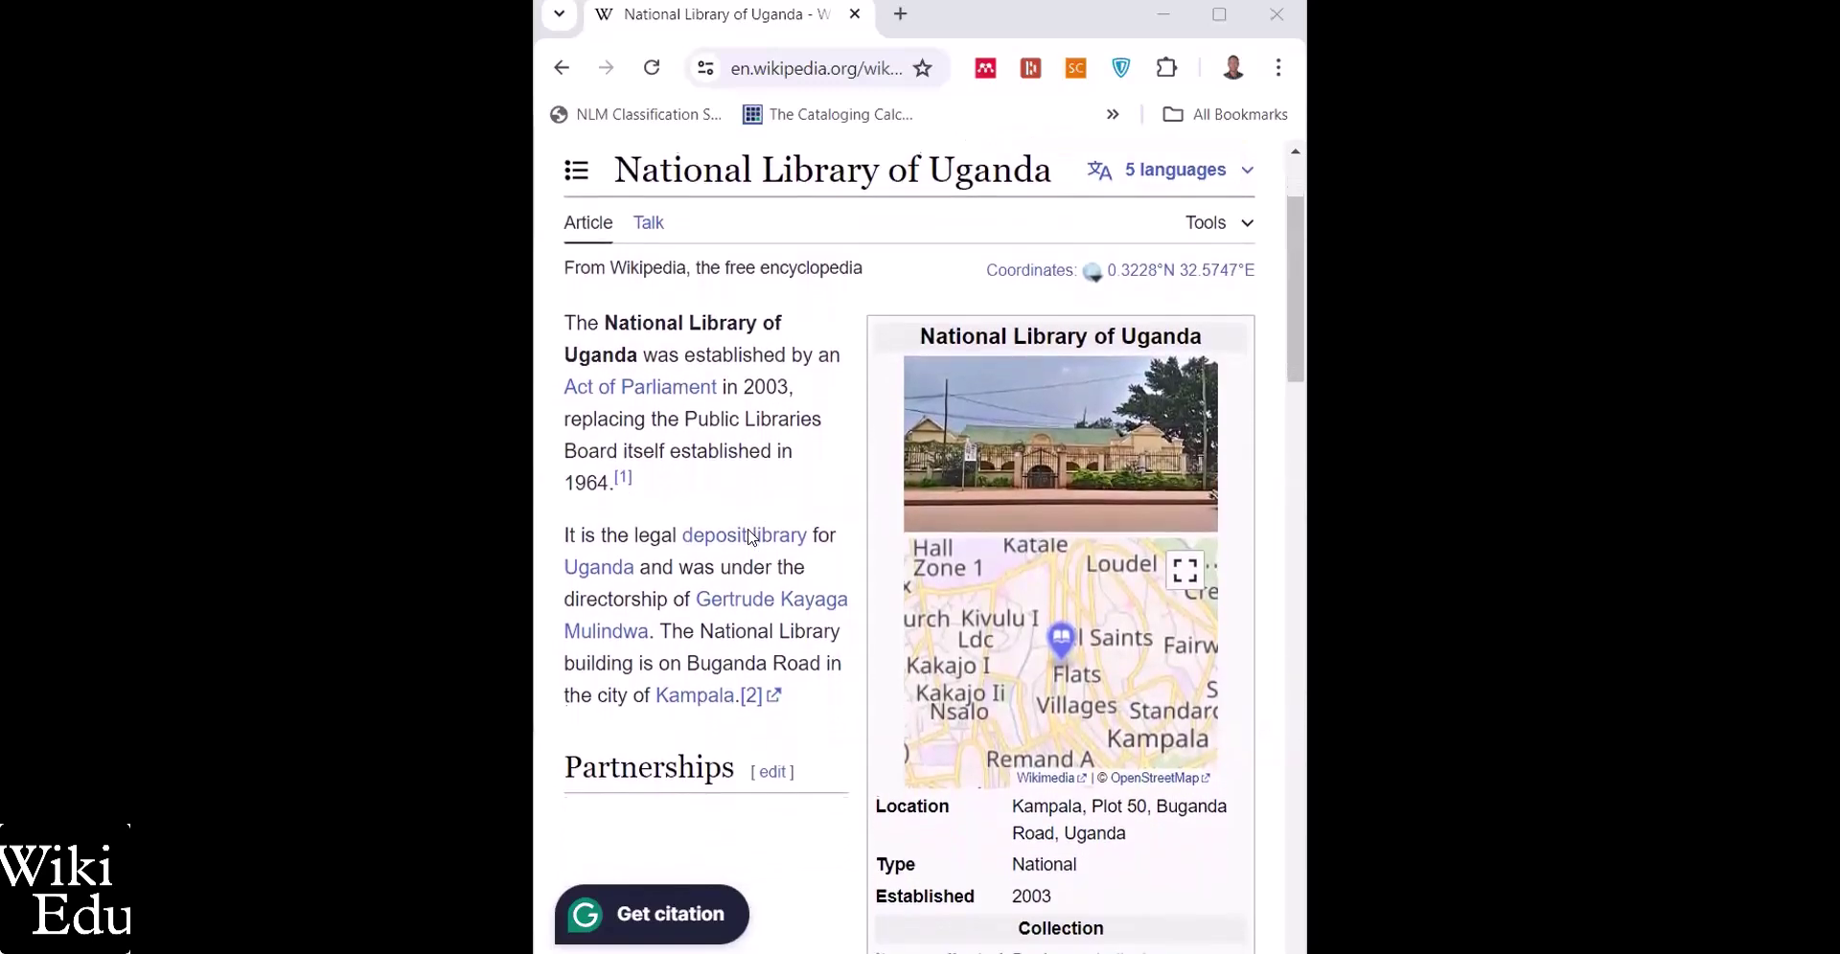
pyautogui.scroll(-4, 750, 535)
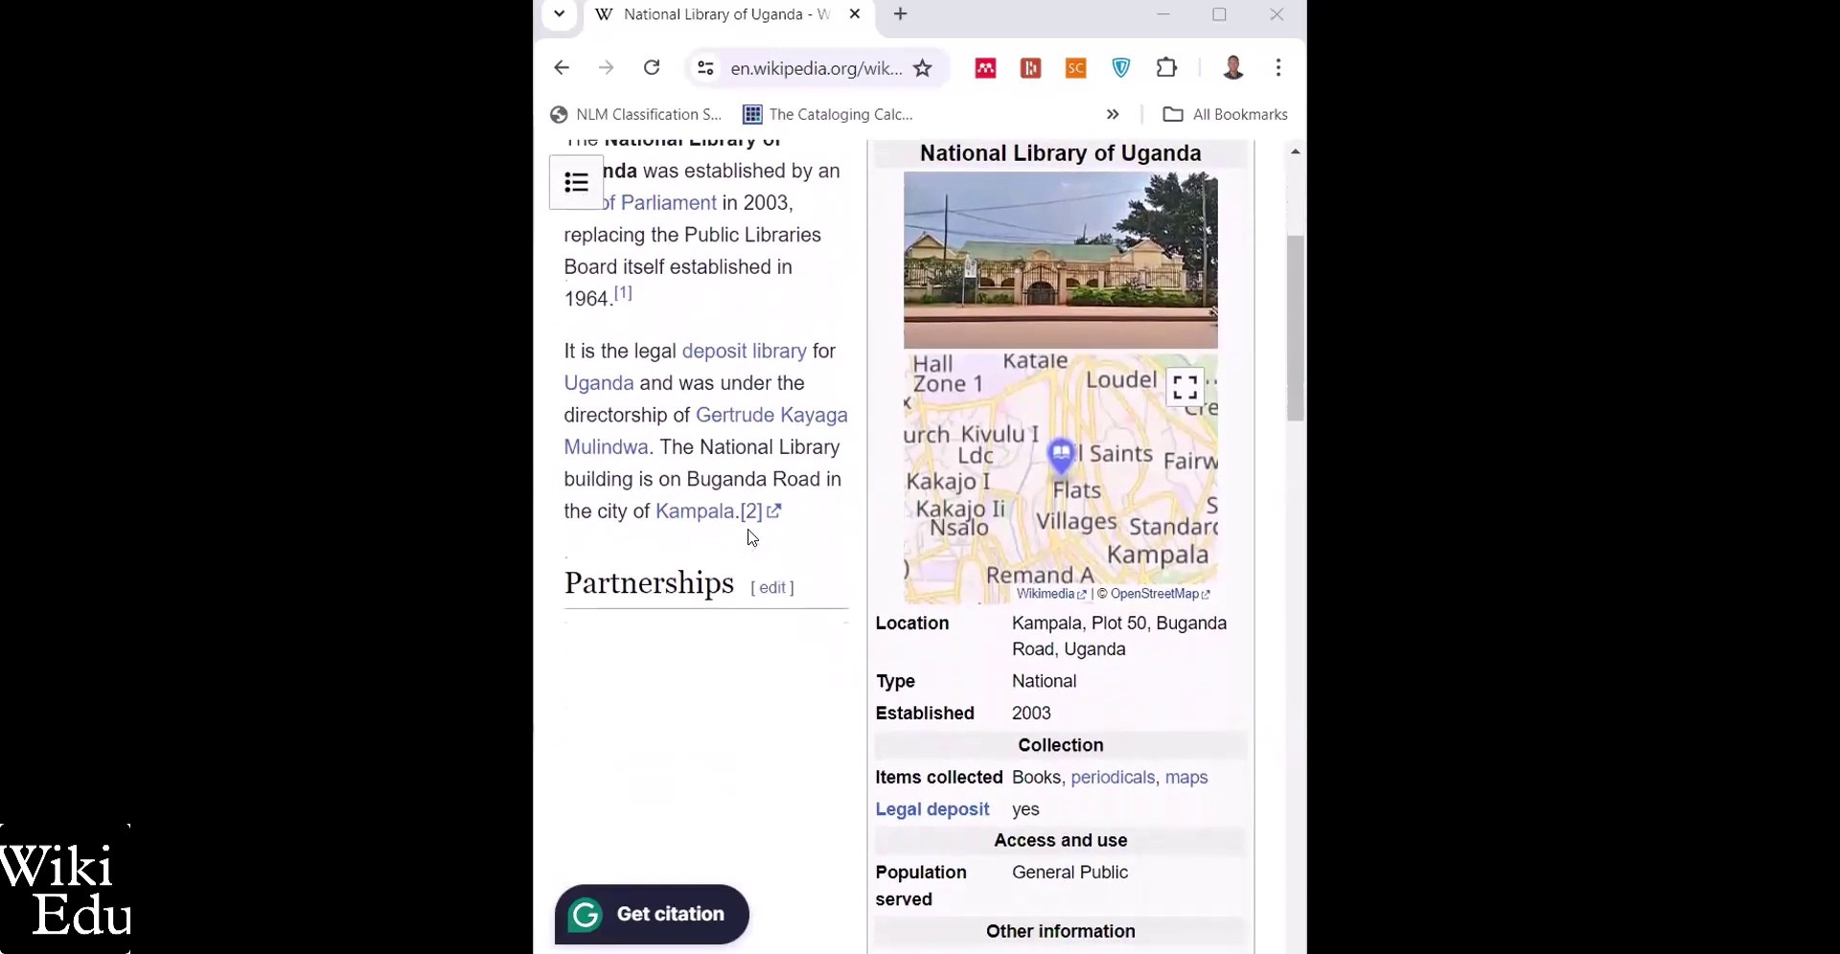
pyautogui.scroll(2, 751, 536)
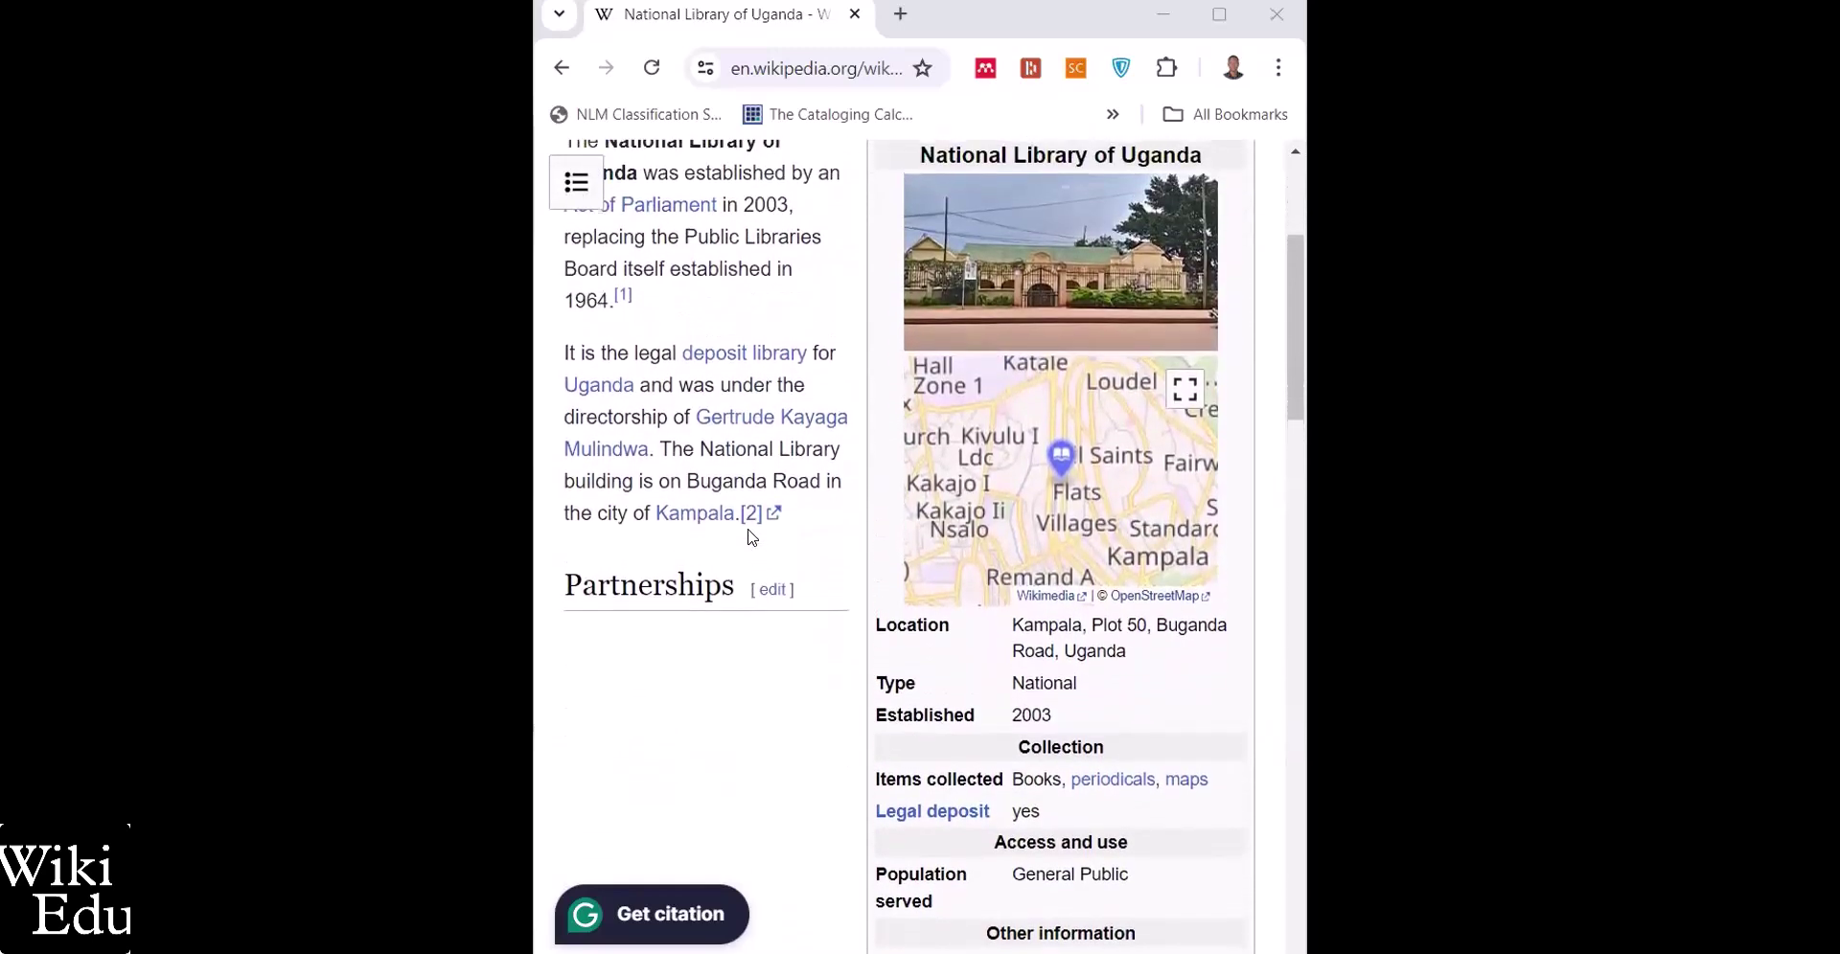
pyautogui.scroll(2, 1025, 252)
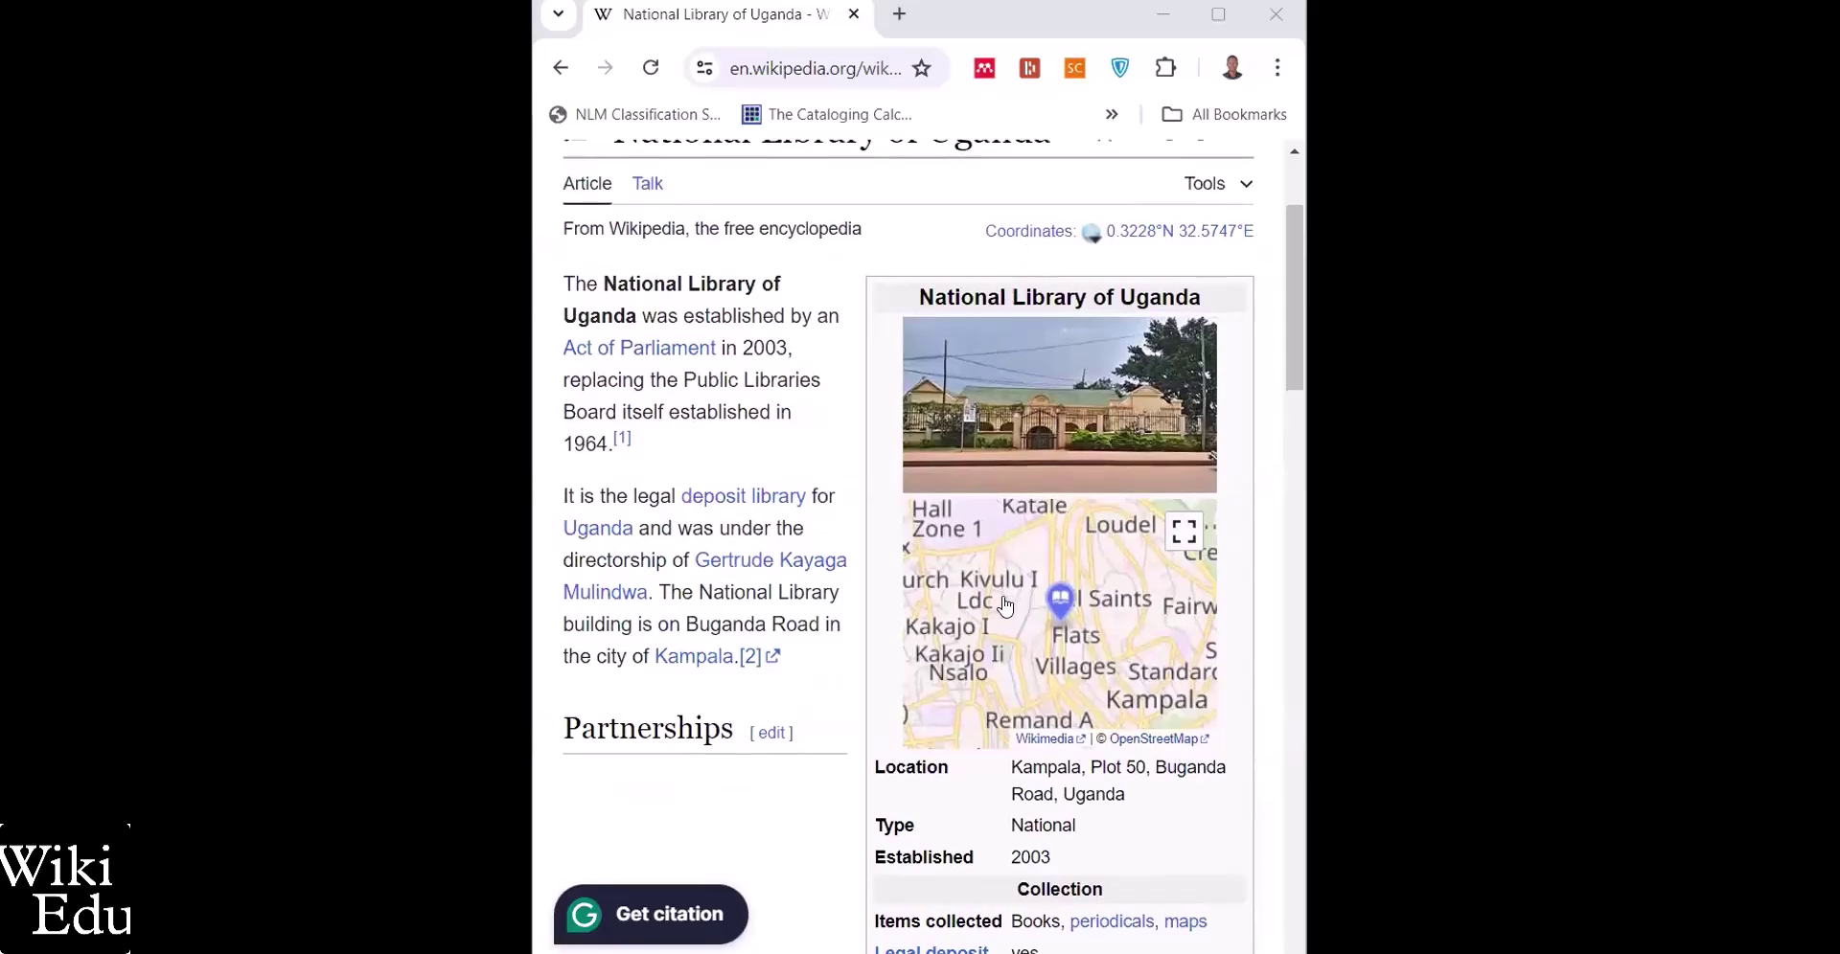
pyautogui.scroll(-2, 993, 670)
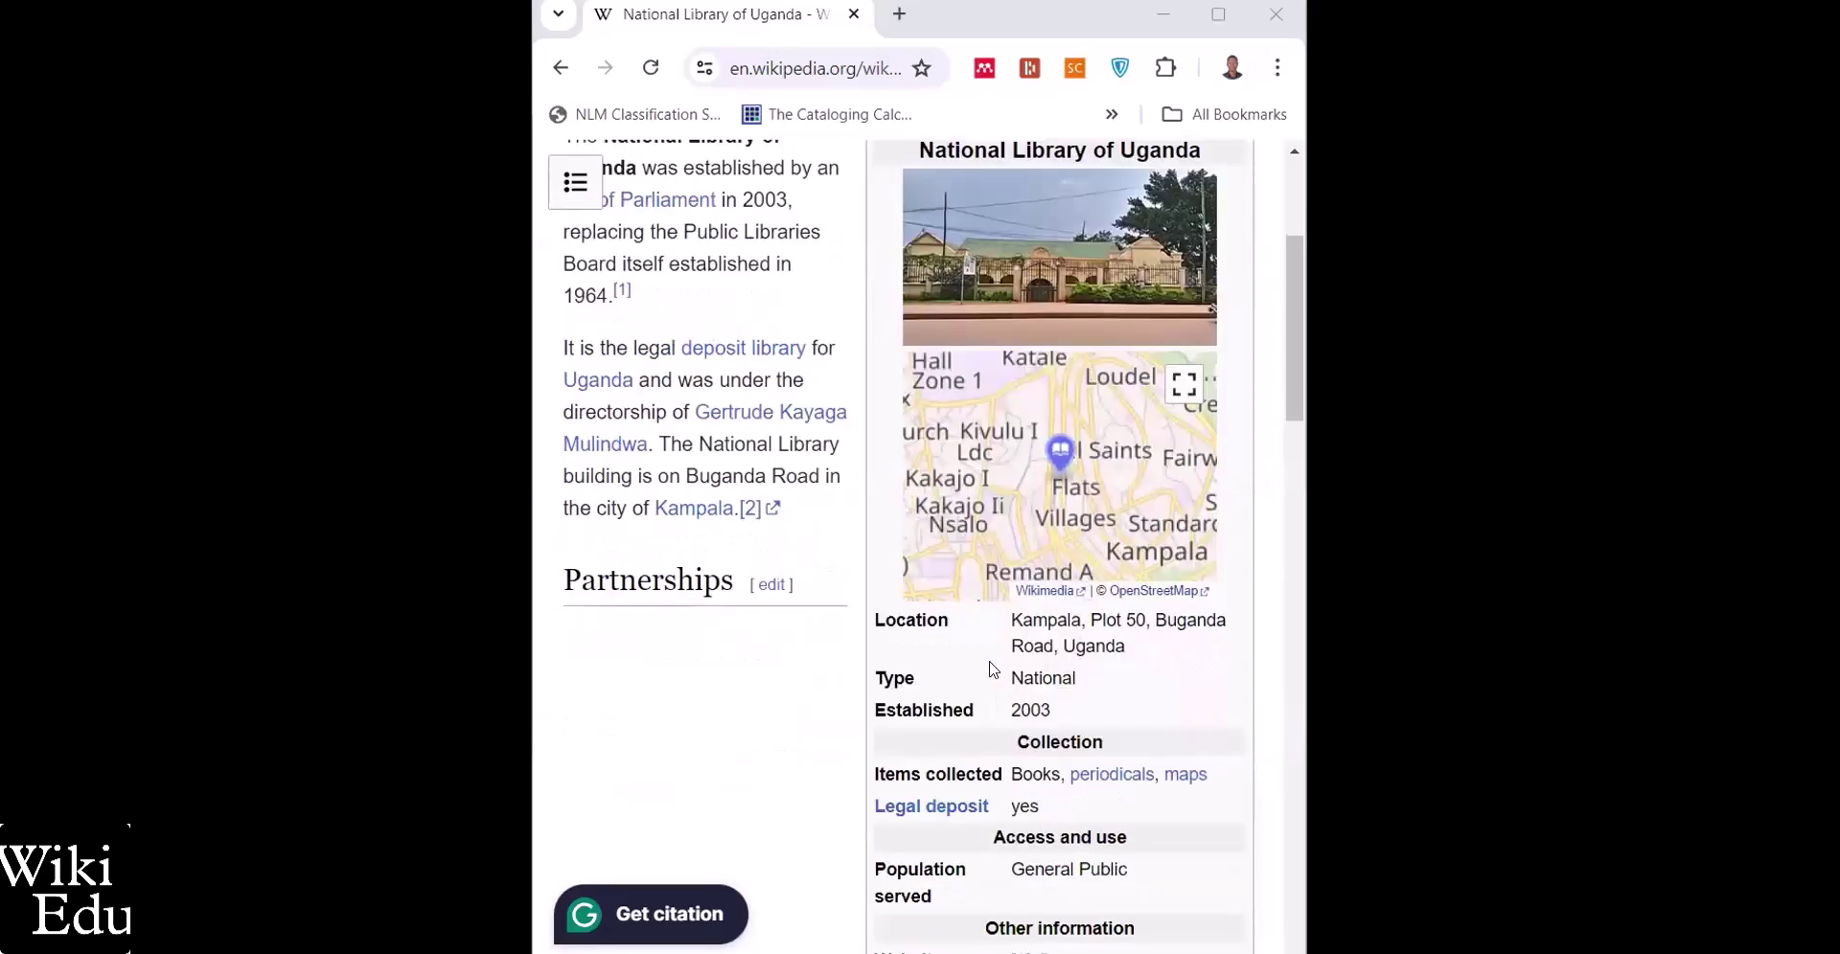
pyautogui.scroll(-1, 992, 670)
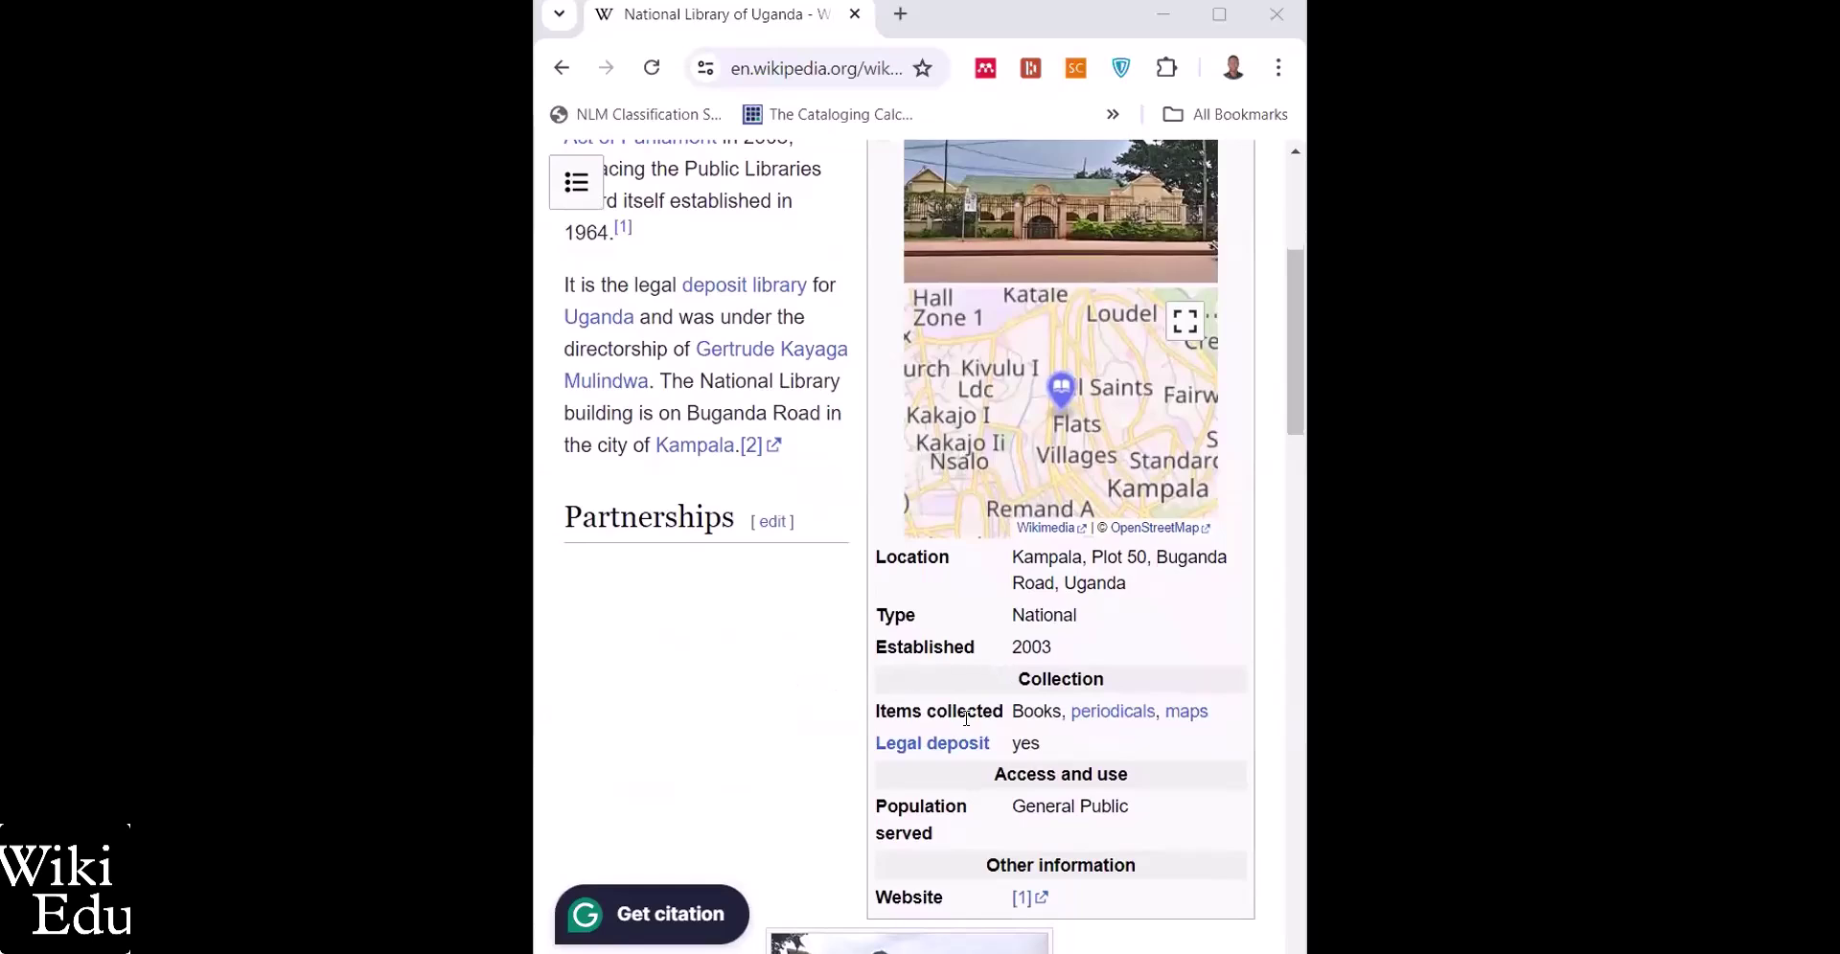
pyautogui.scroll(-5, 810, 662)
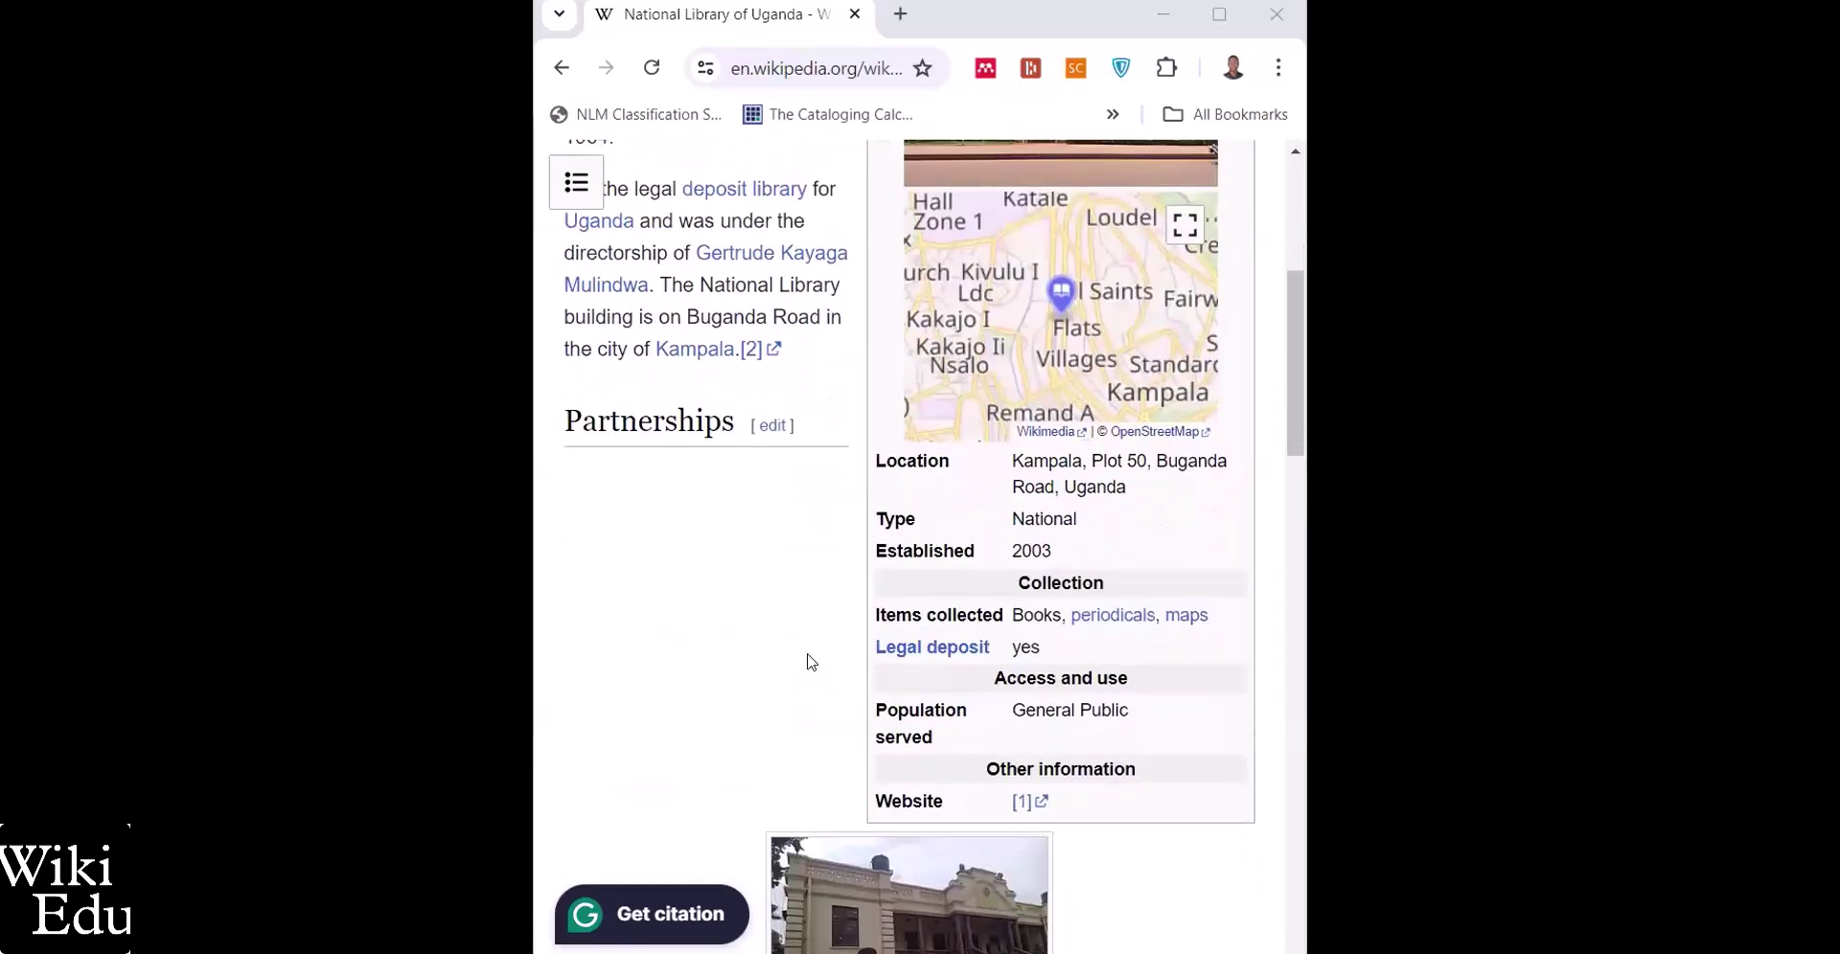
pyautogui.scroll(-4, 809, 662)
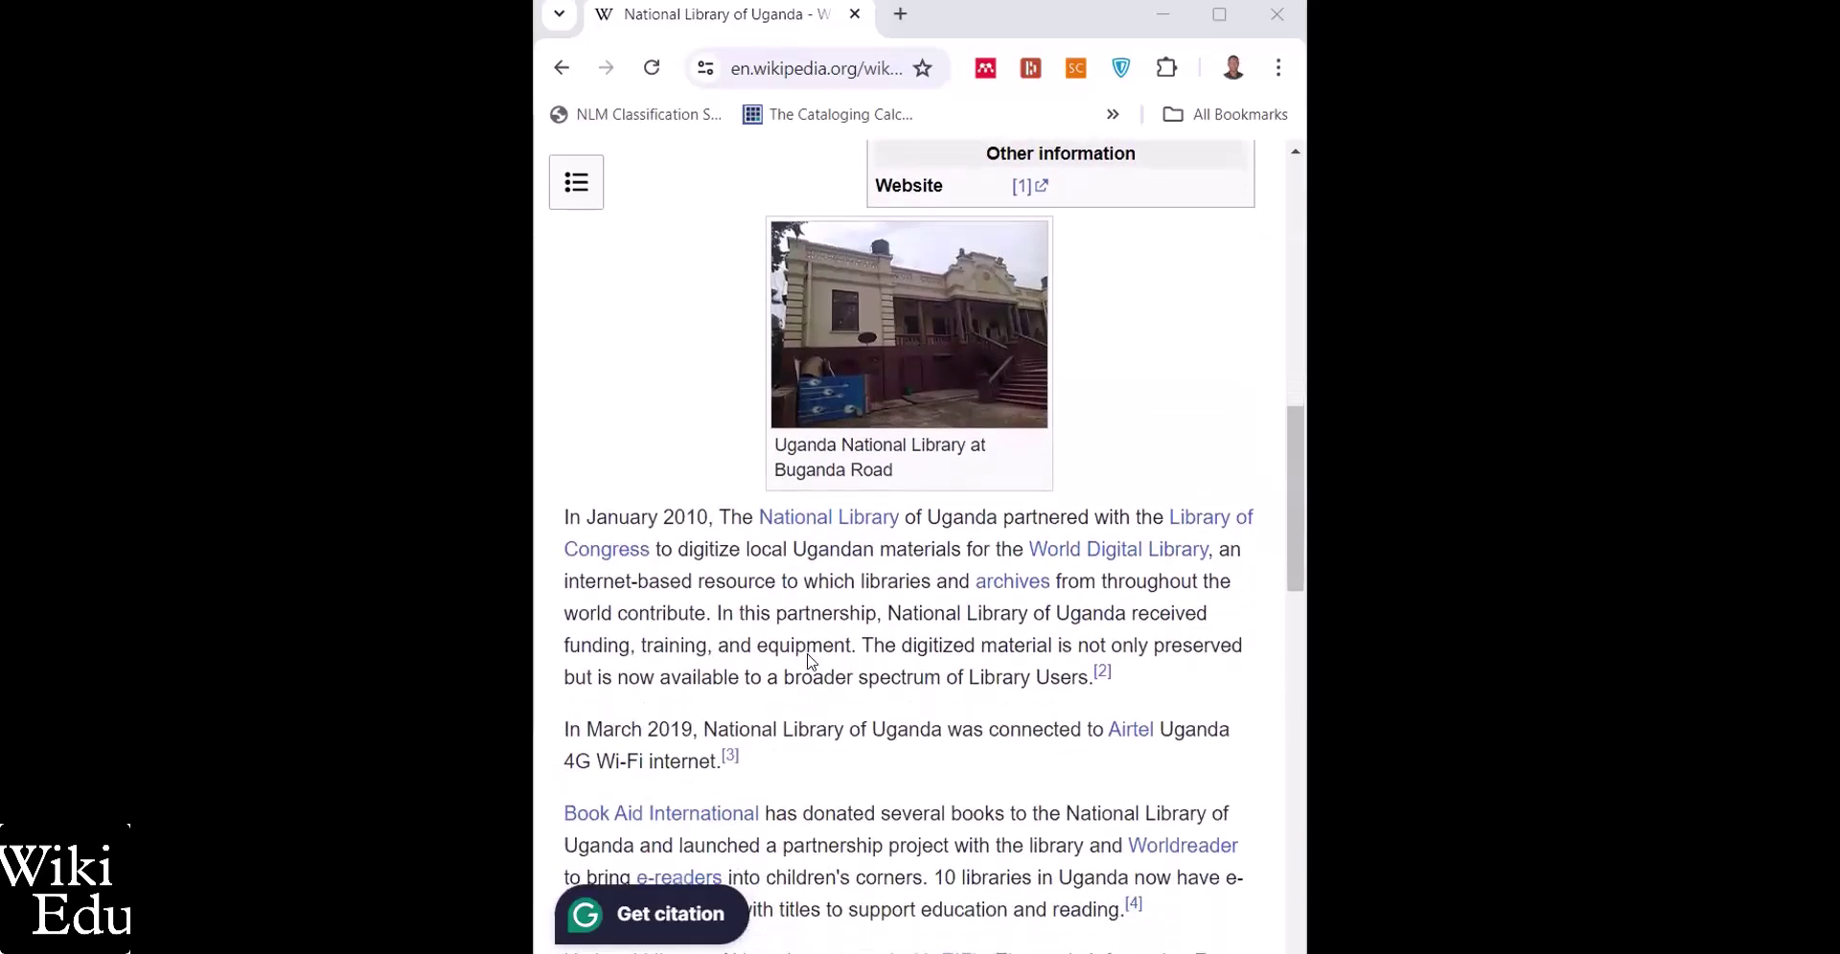
pyautogui.scroll(-4, 810, 661)
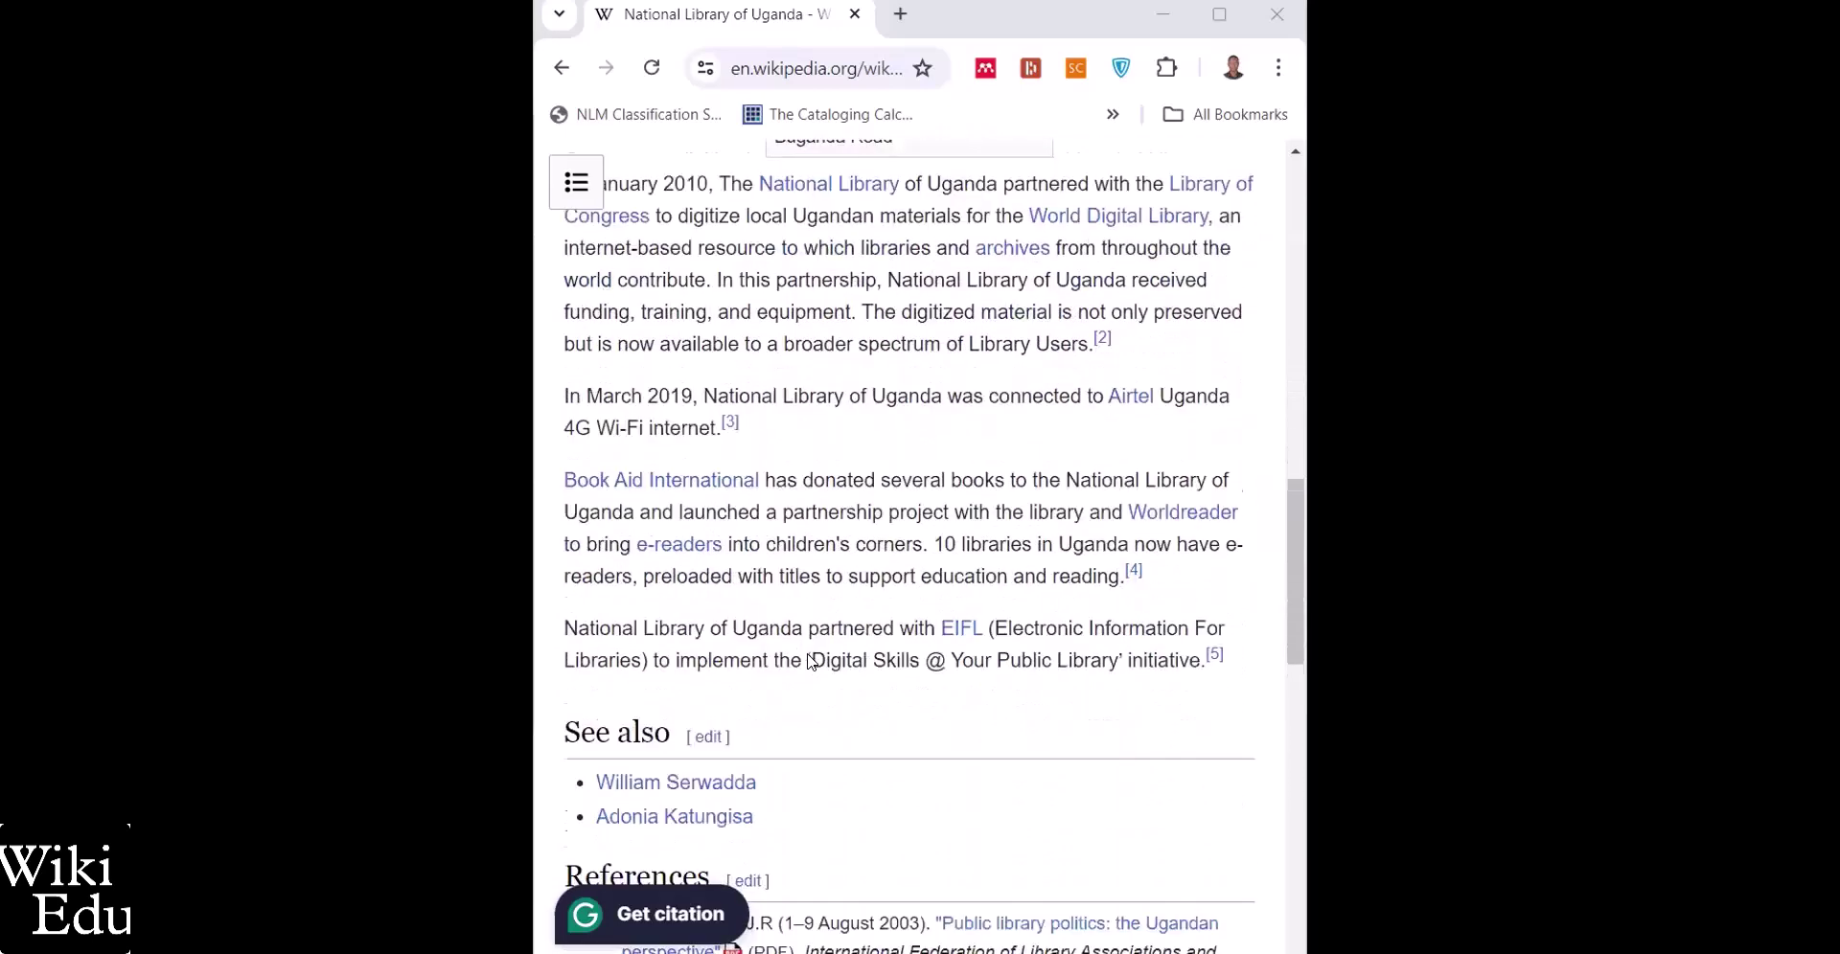
# Examine the rest of the National Library of Uganda article: Partnerships text, See also, References, Bibliography, External links, navigation boxes and categories
pyautogui.scroll(2, 810, 661)
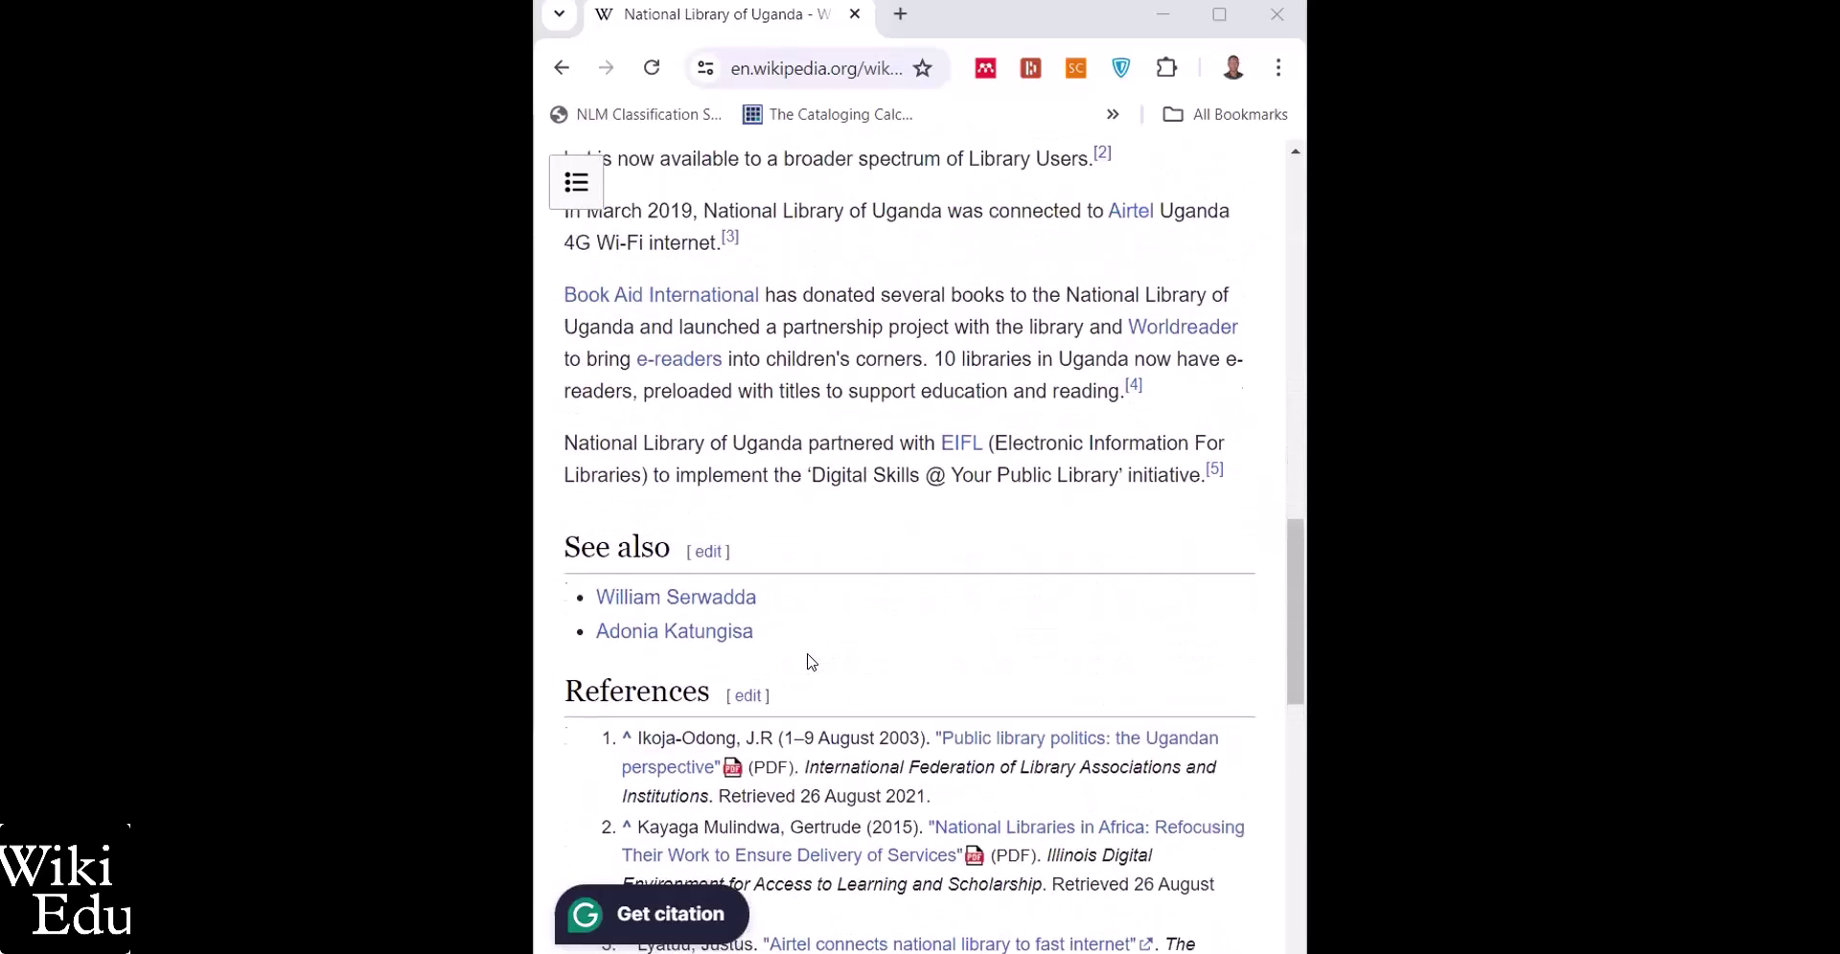
pyautogui.scroll(1, 810, 661)
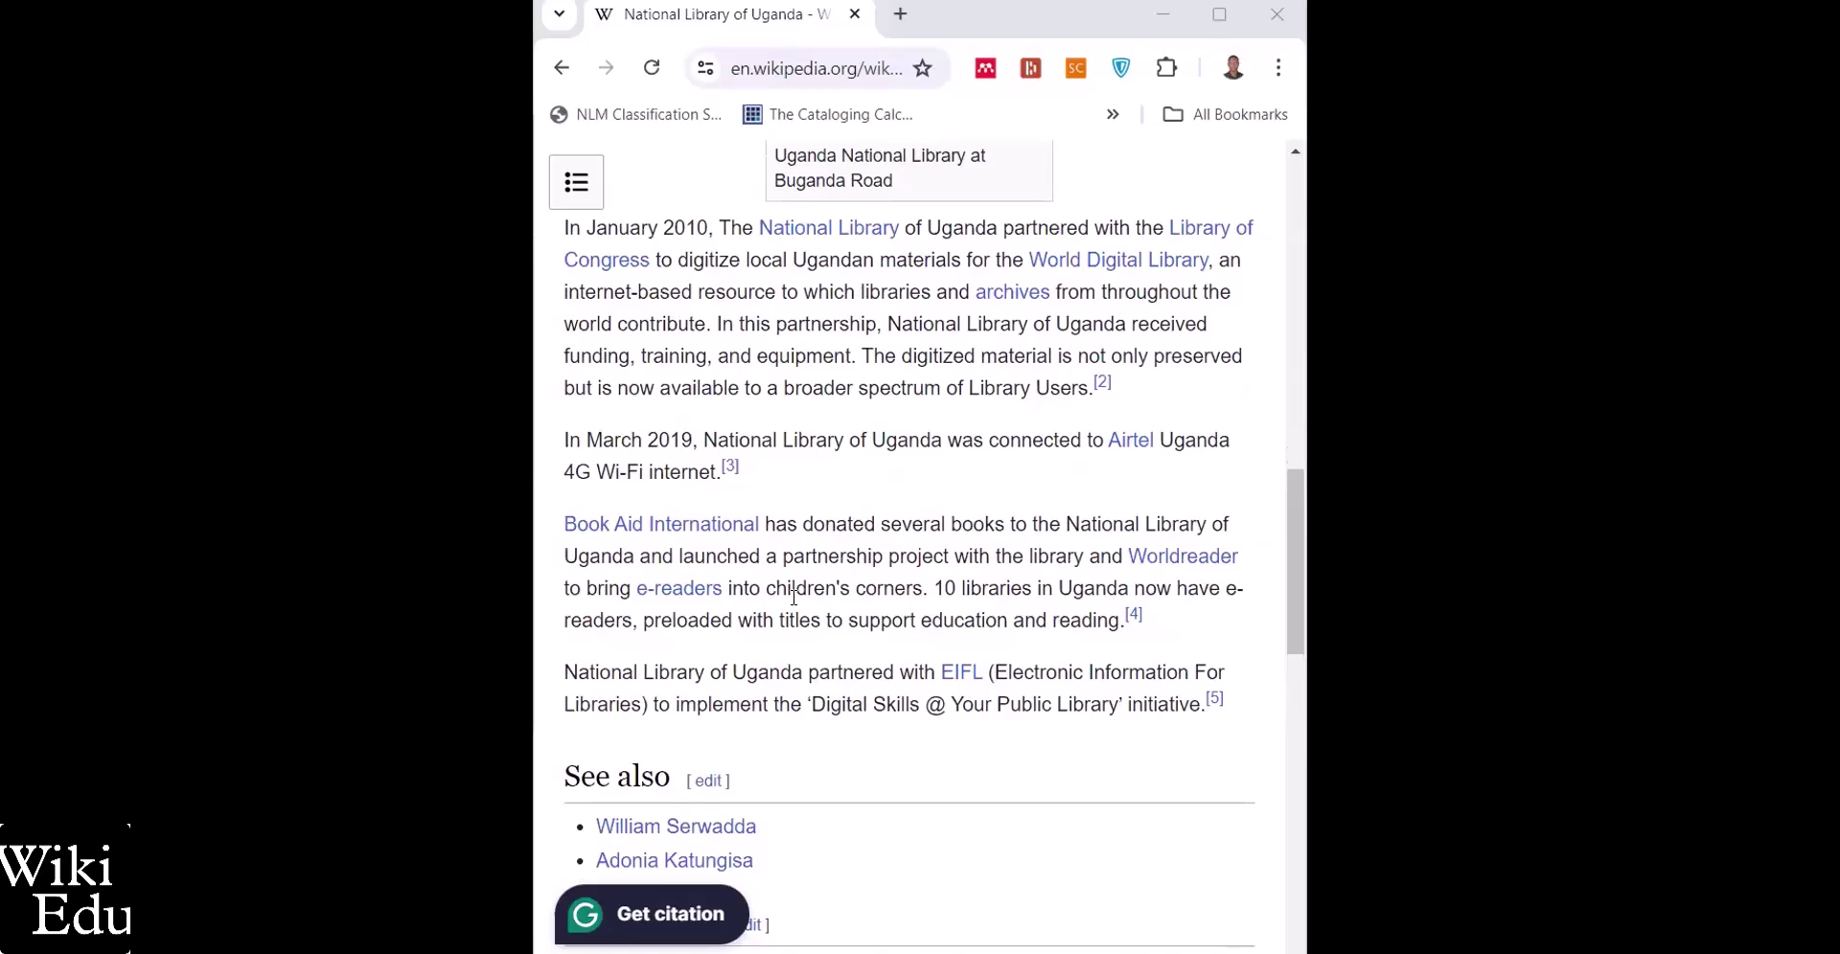
pyautogui.scroll(1, 794, 596)
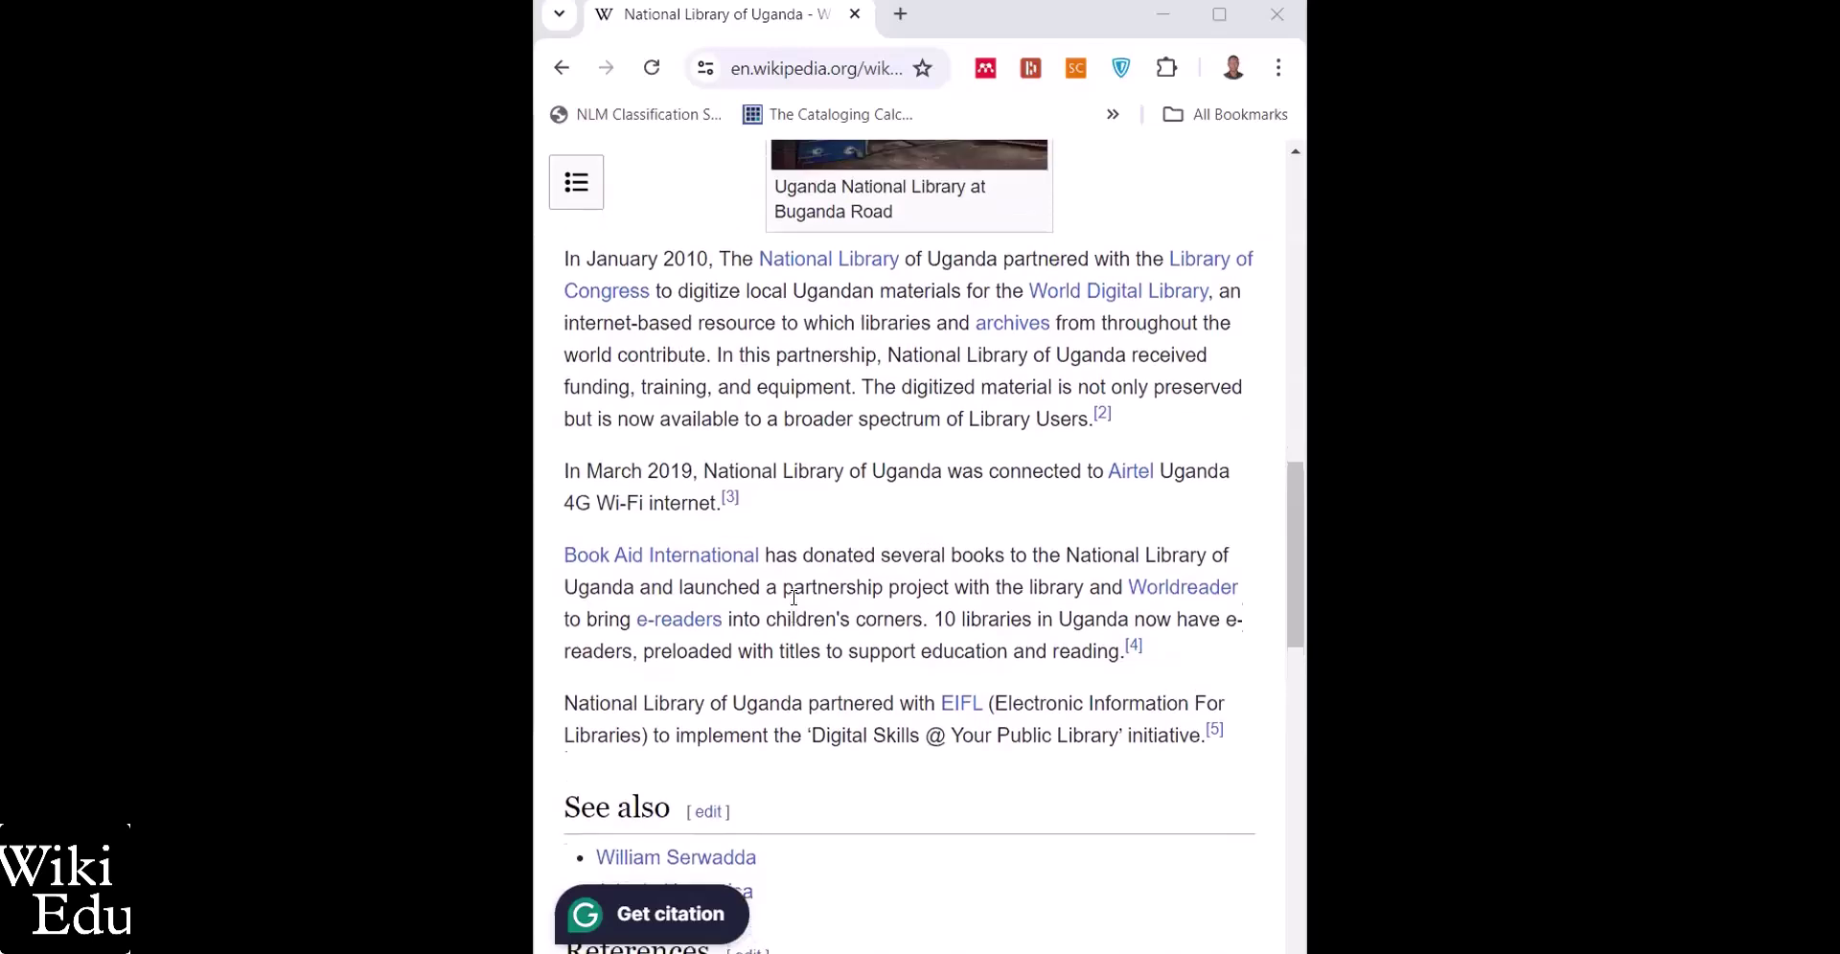
pyautogui.scroll(-3, 801, 493)
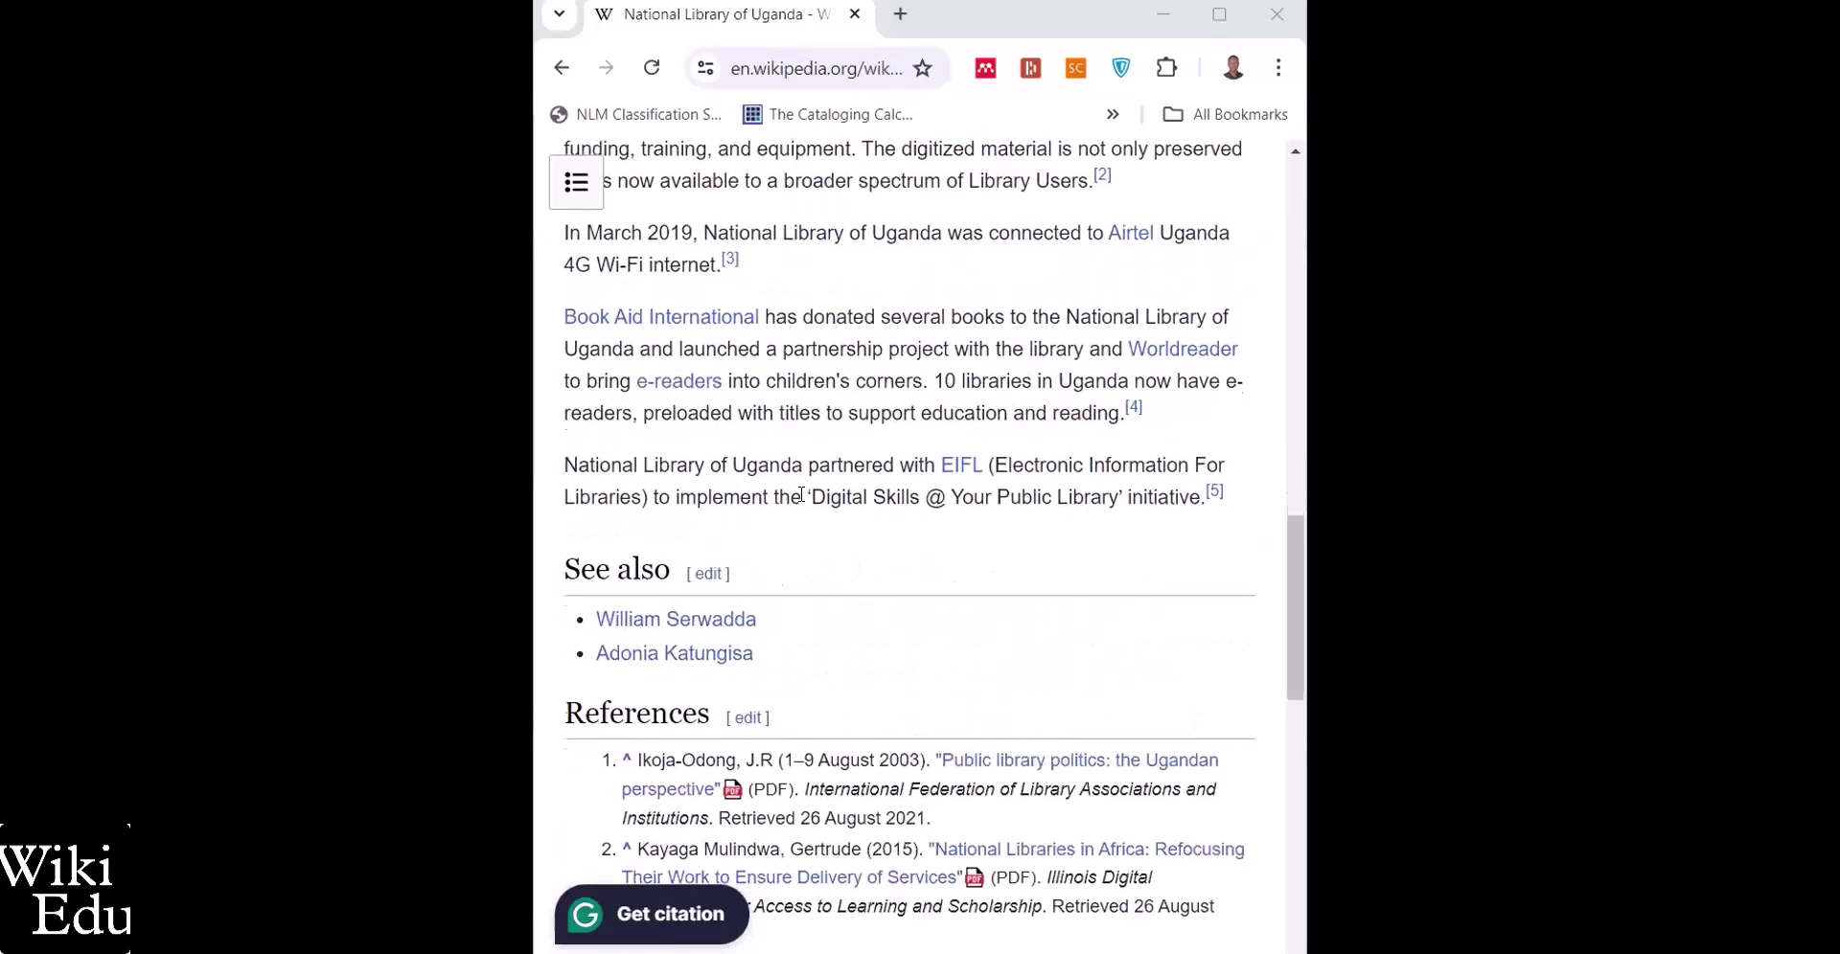
pyautogui.scroll(-1, 801, 494)
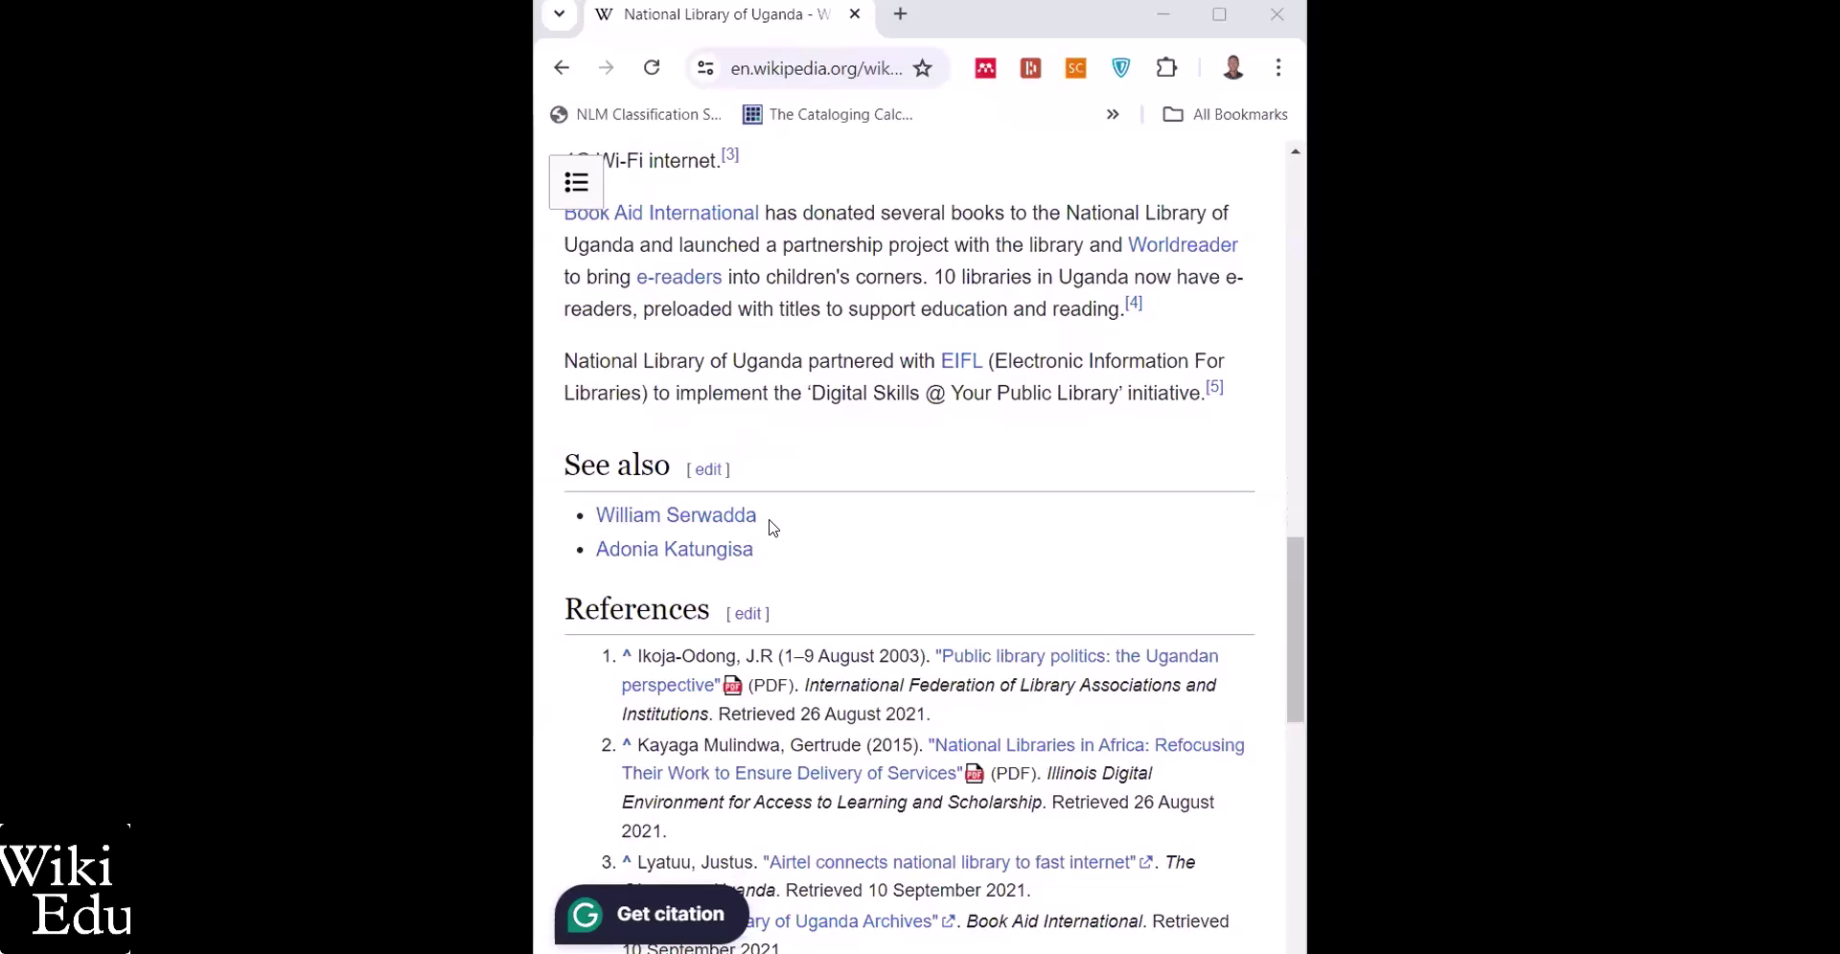
pyautogui.scroll(-3, 773, 528)
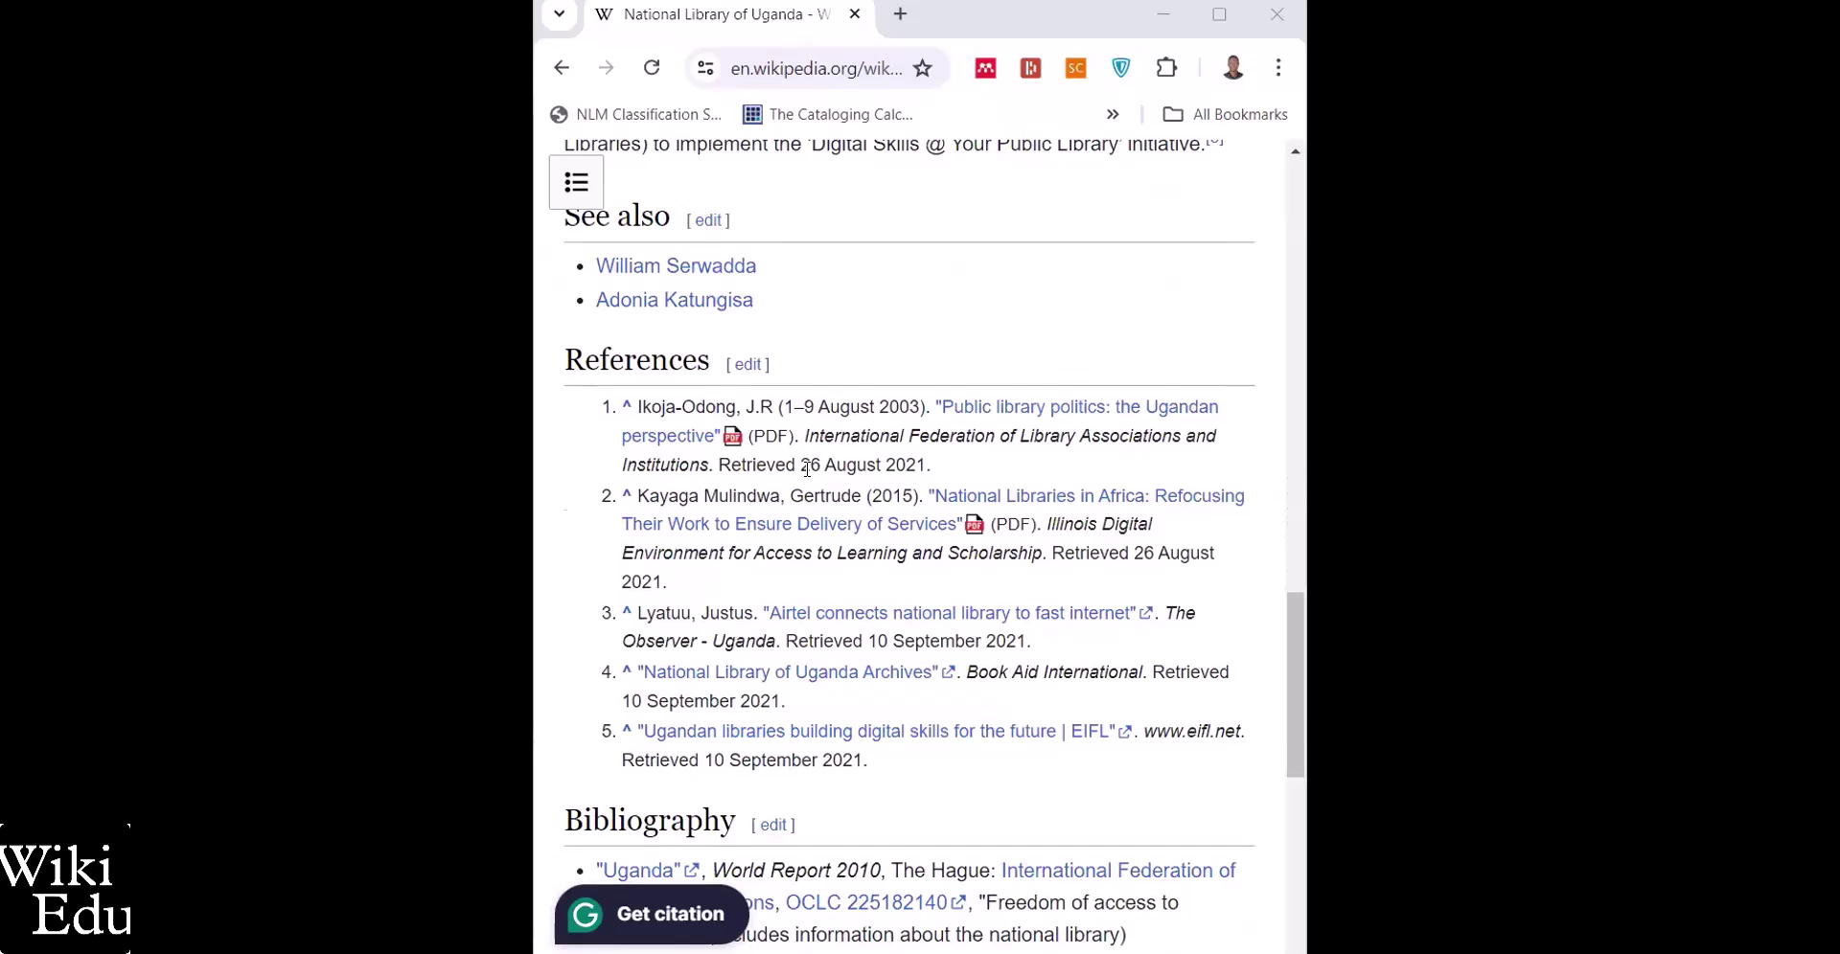
pyautogui.scroll(-4, 807, 468)
pyautogui.scroll(-1, 807, 469)
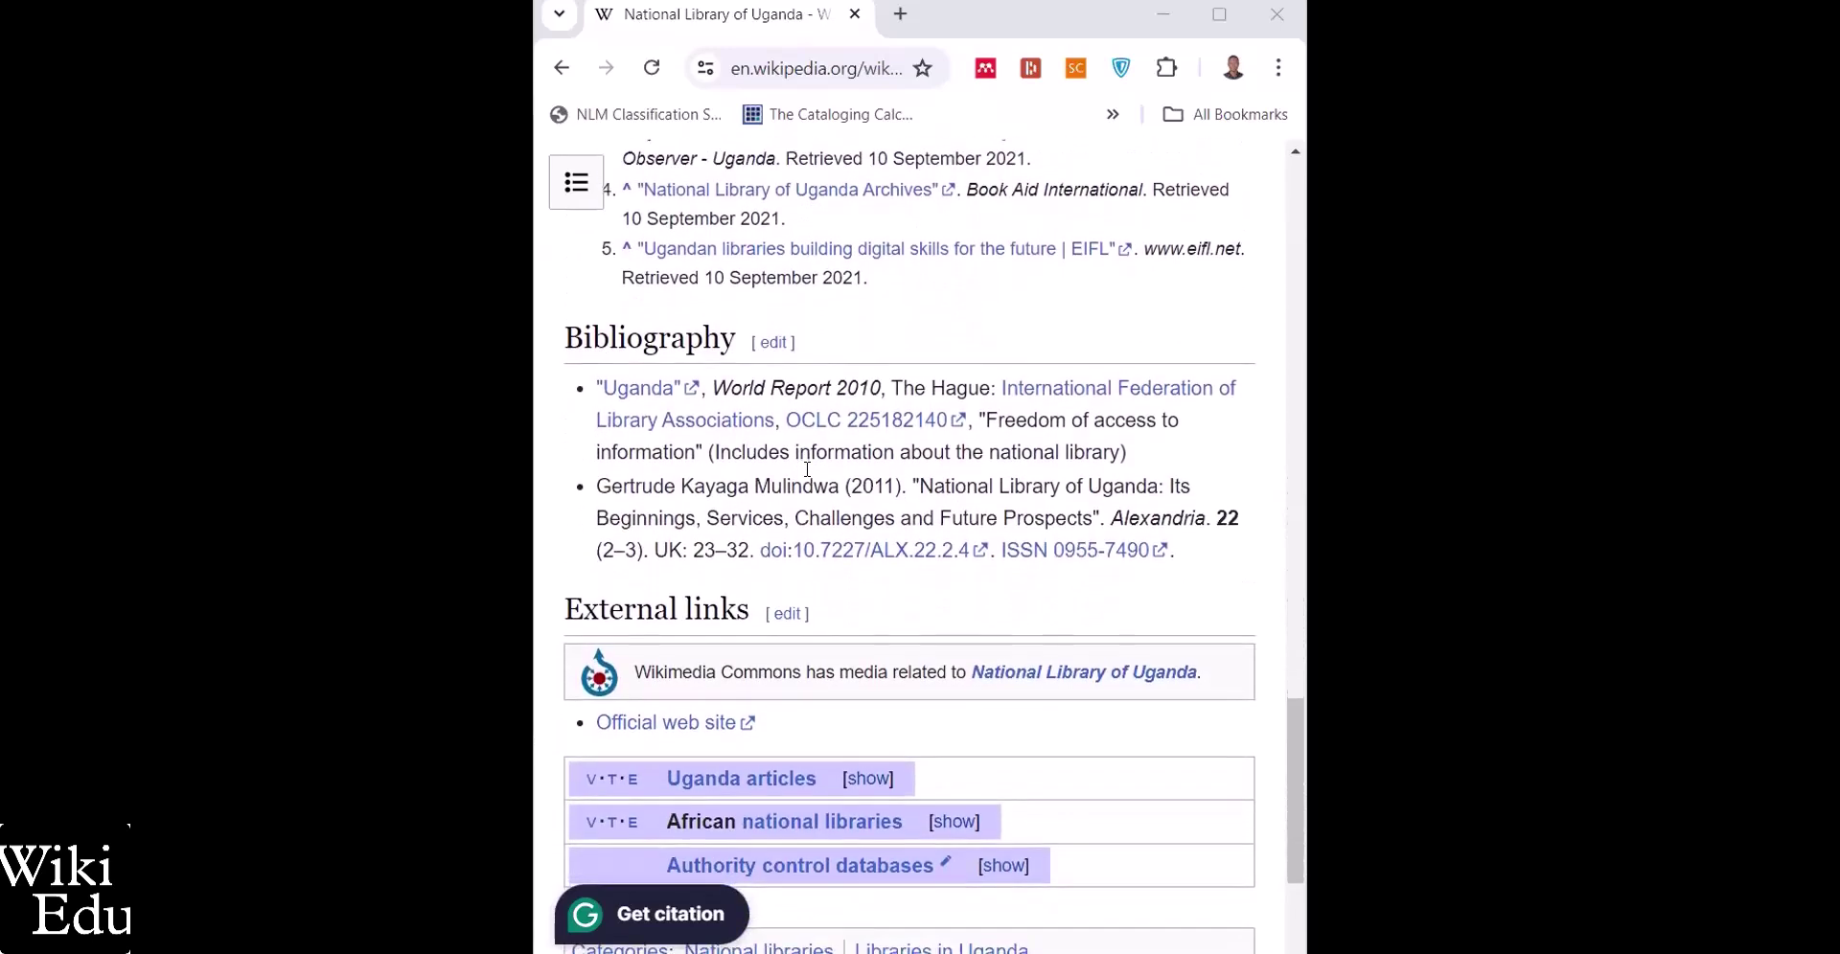
pyautogui.scroll(-1, 807, 469)
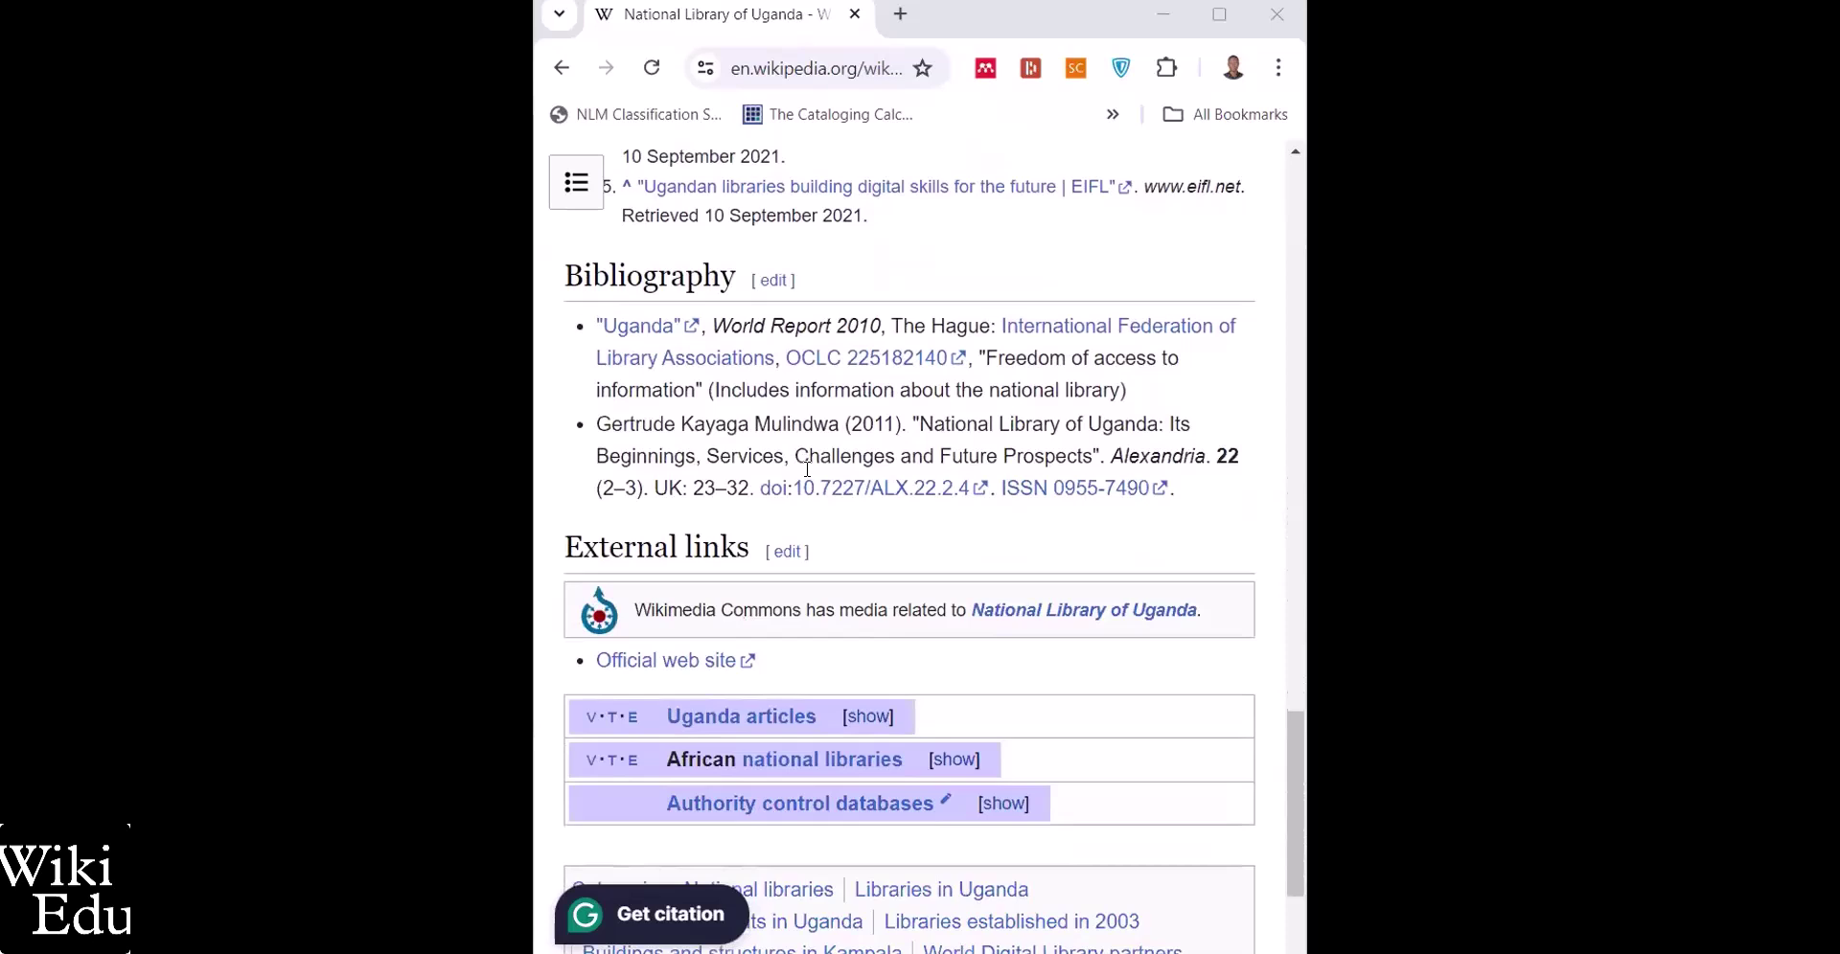
pyautogui.scroll(-1, 806, 469)
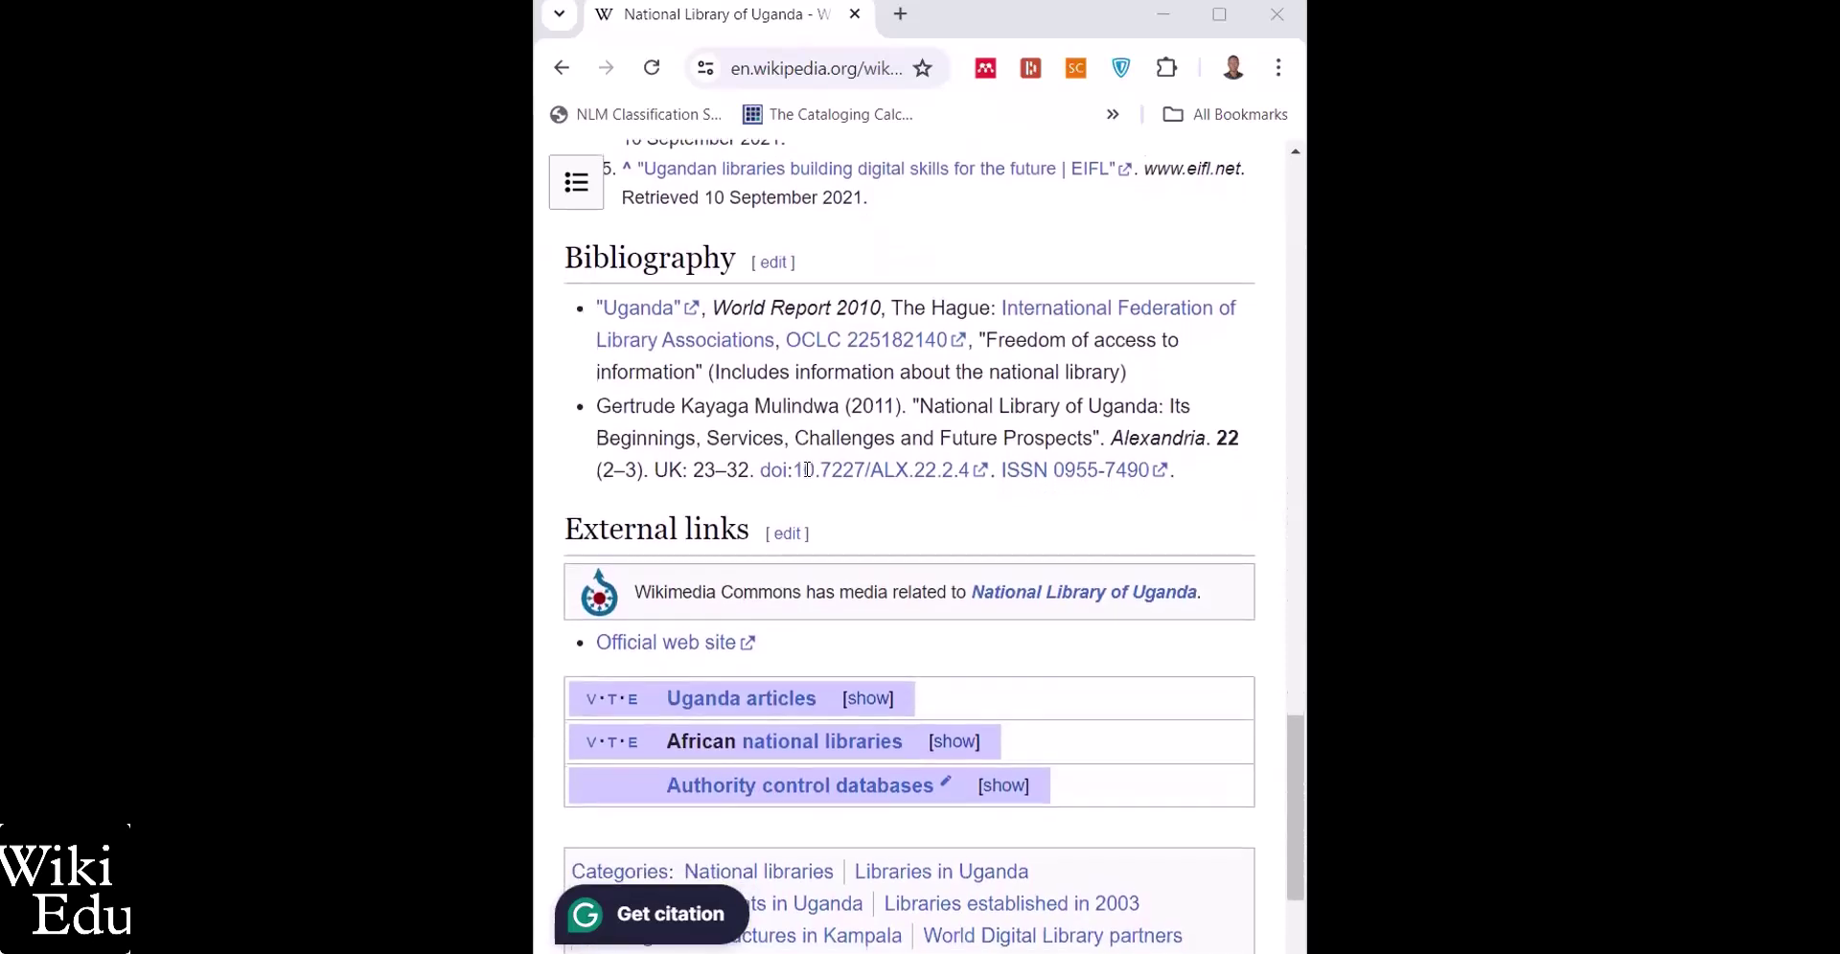
pyautogui.scroll(-1, 807, 469)
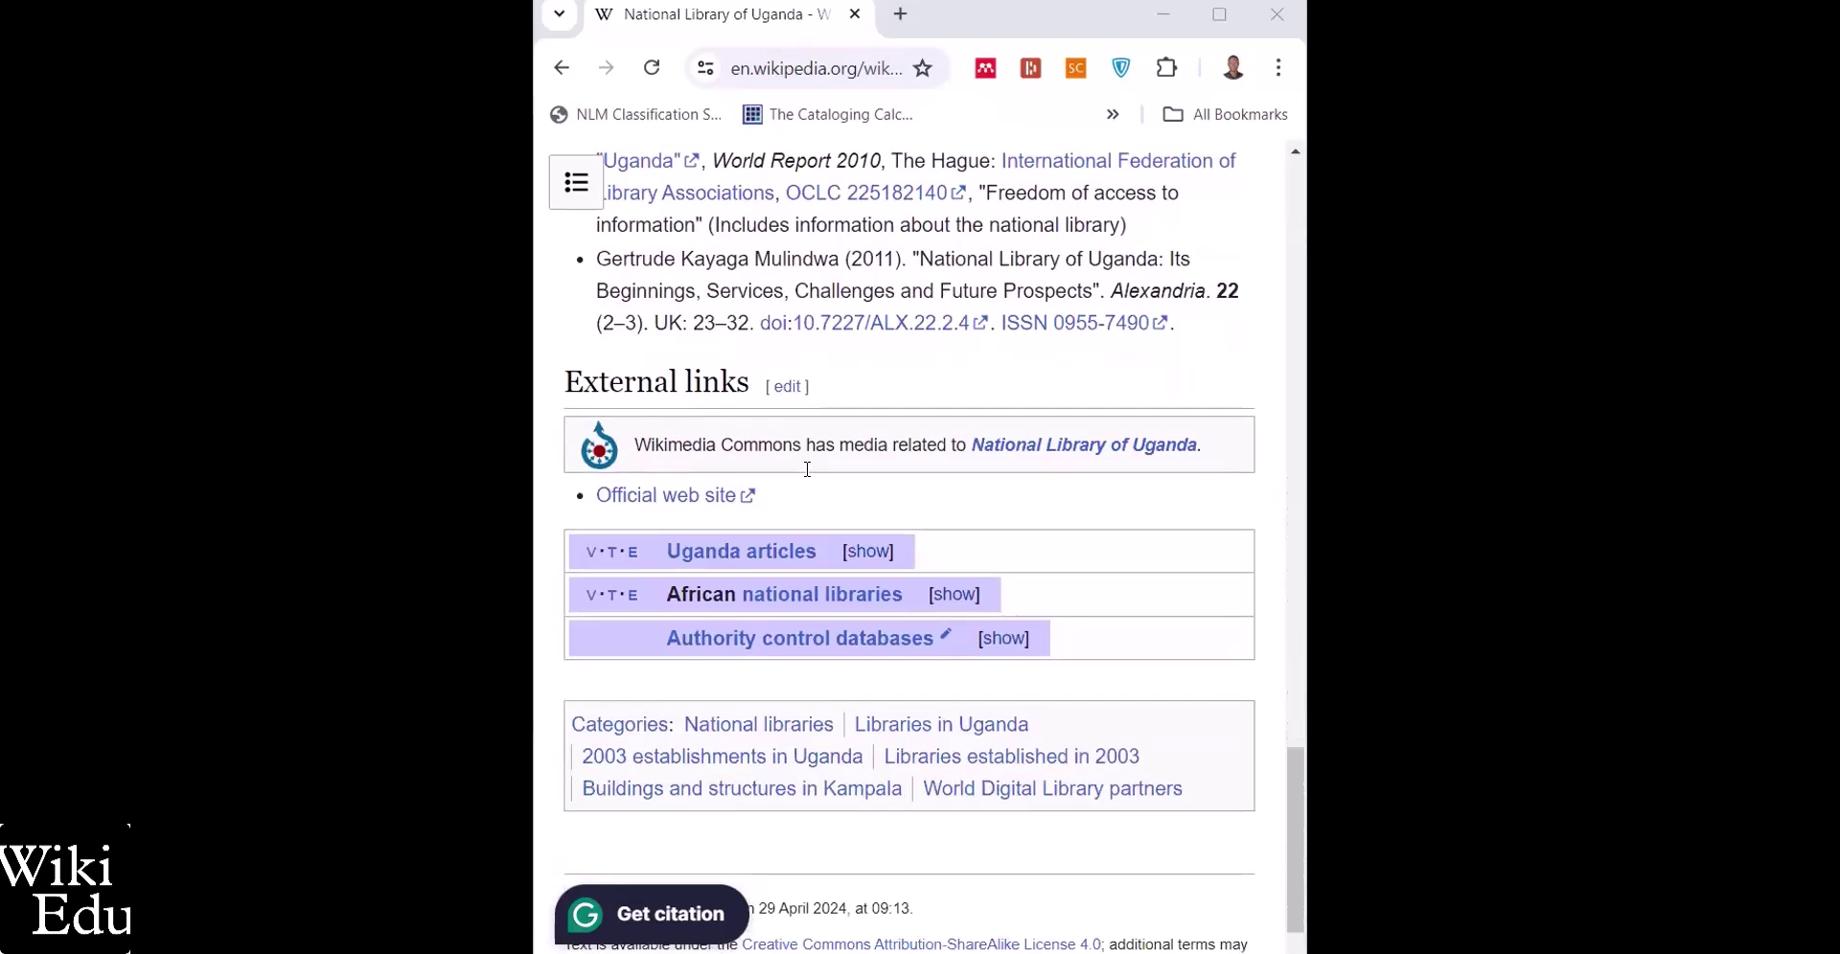
pyautogui.scroll(-1, 807, 468)
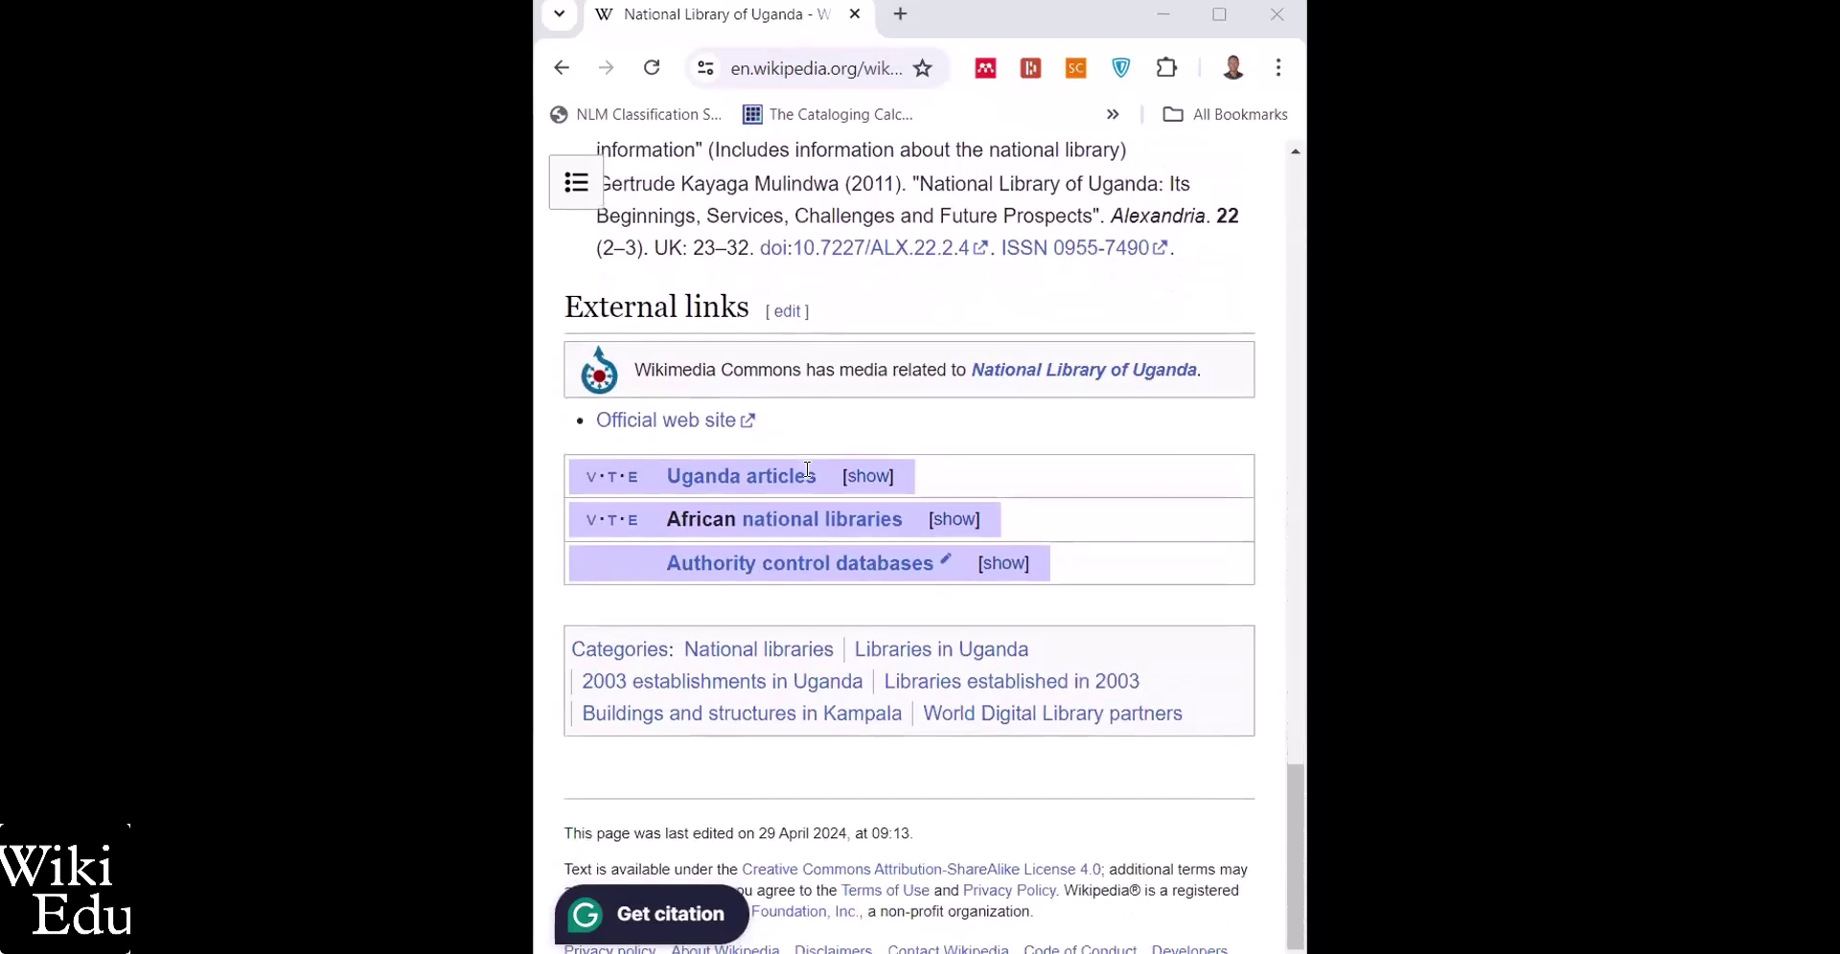
pyautogui.scroll(-1, 807, 469)
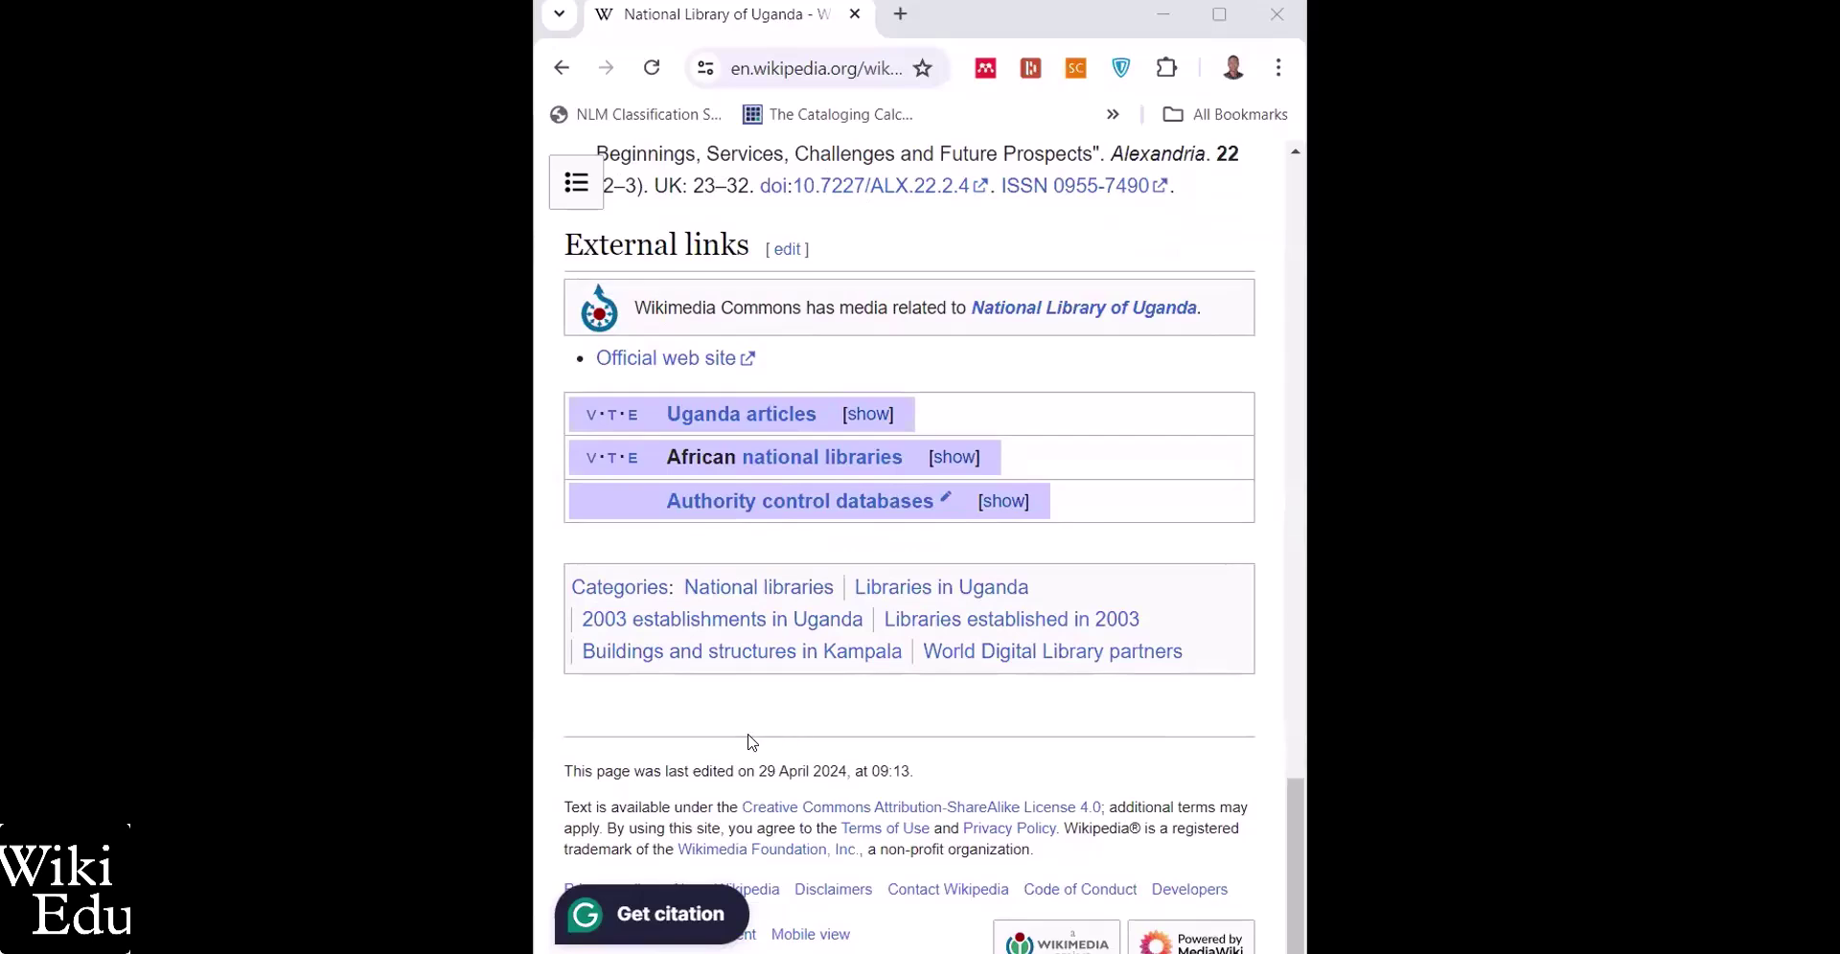
# Review the National Library of Uganda article again from its introduction and infobox through to the See also section, and return to its beginning
pyautogui.scroll(20, 751, 743)
pyautogui.scroll(8, 751, 742)
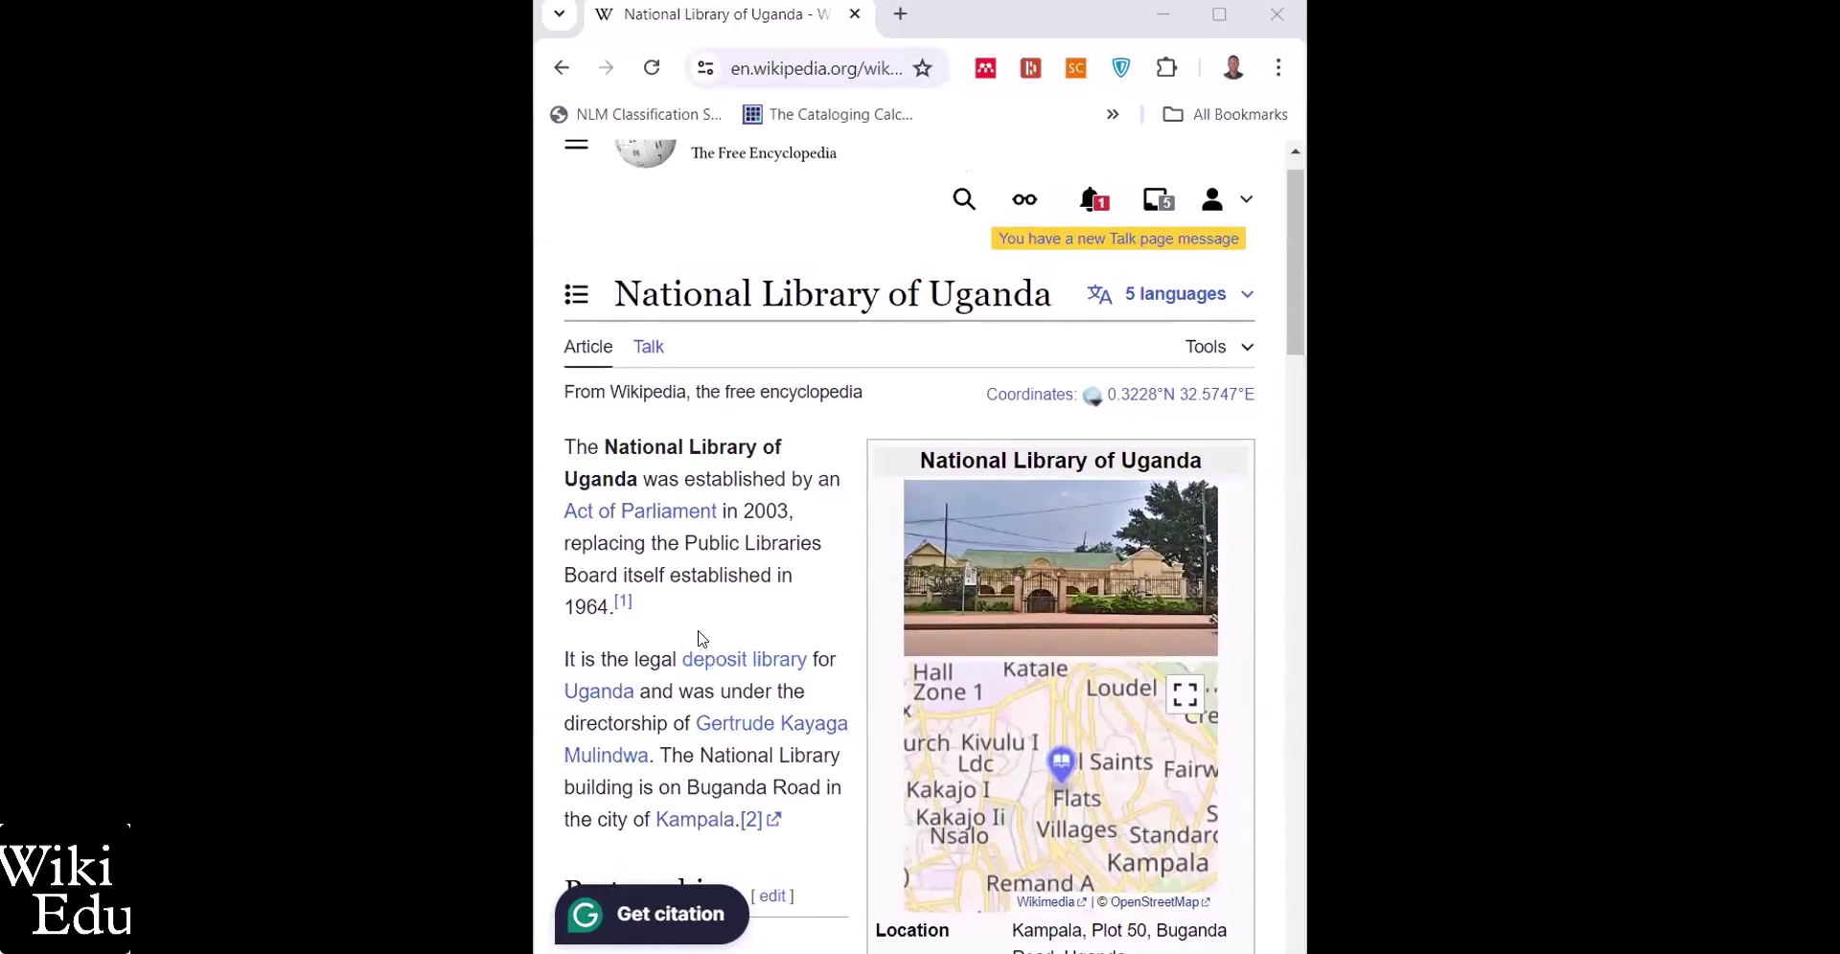
pyautogui.scroll(-2, 701, 640)
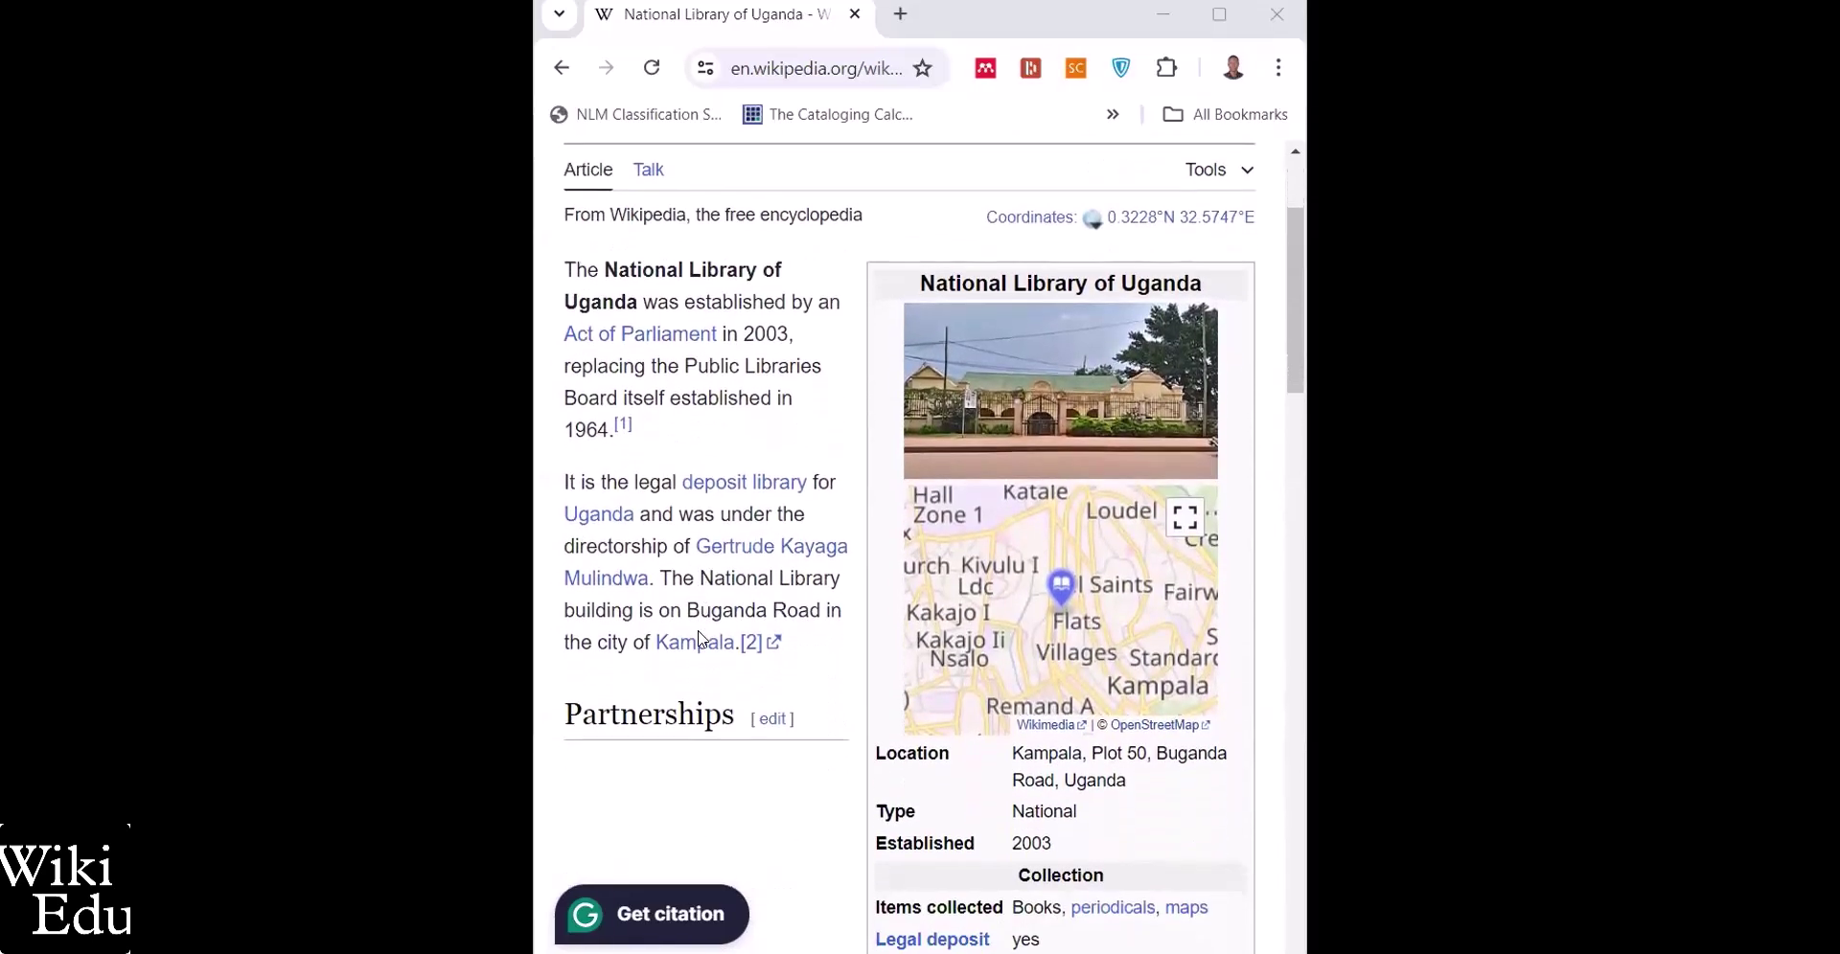
pyautogui.scroll(-6, 699, 639)
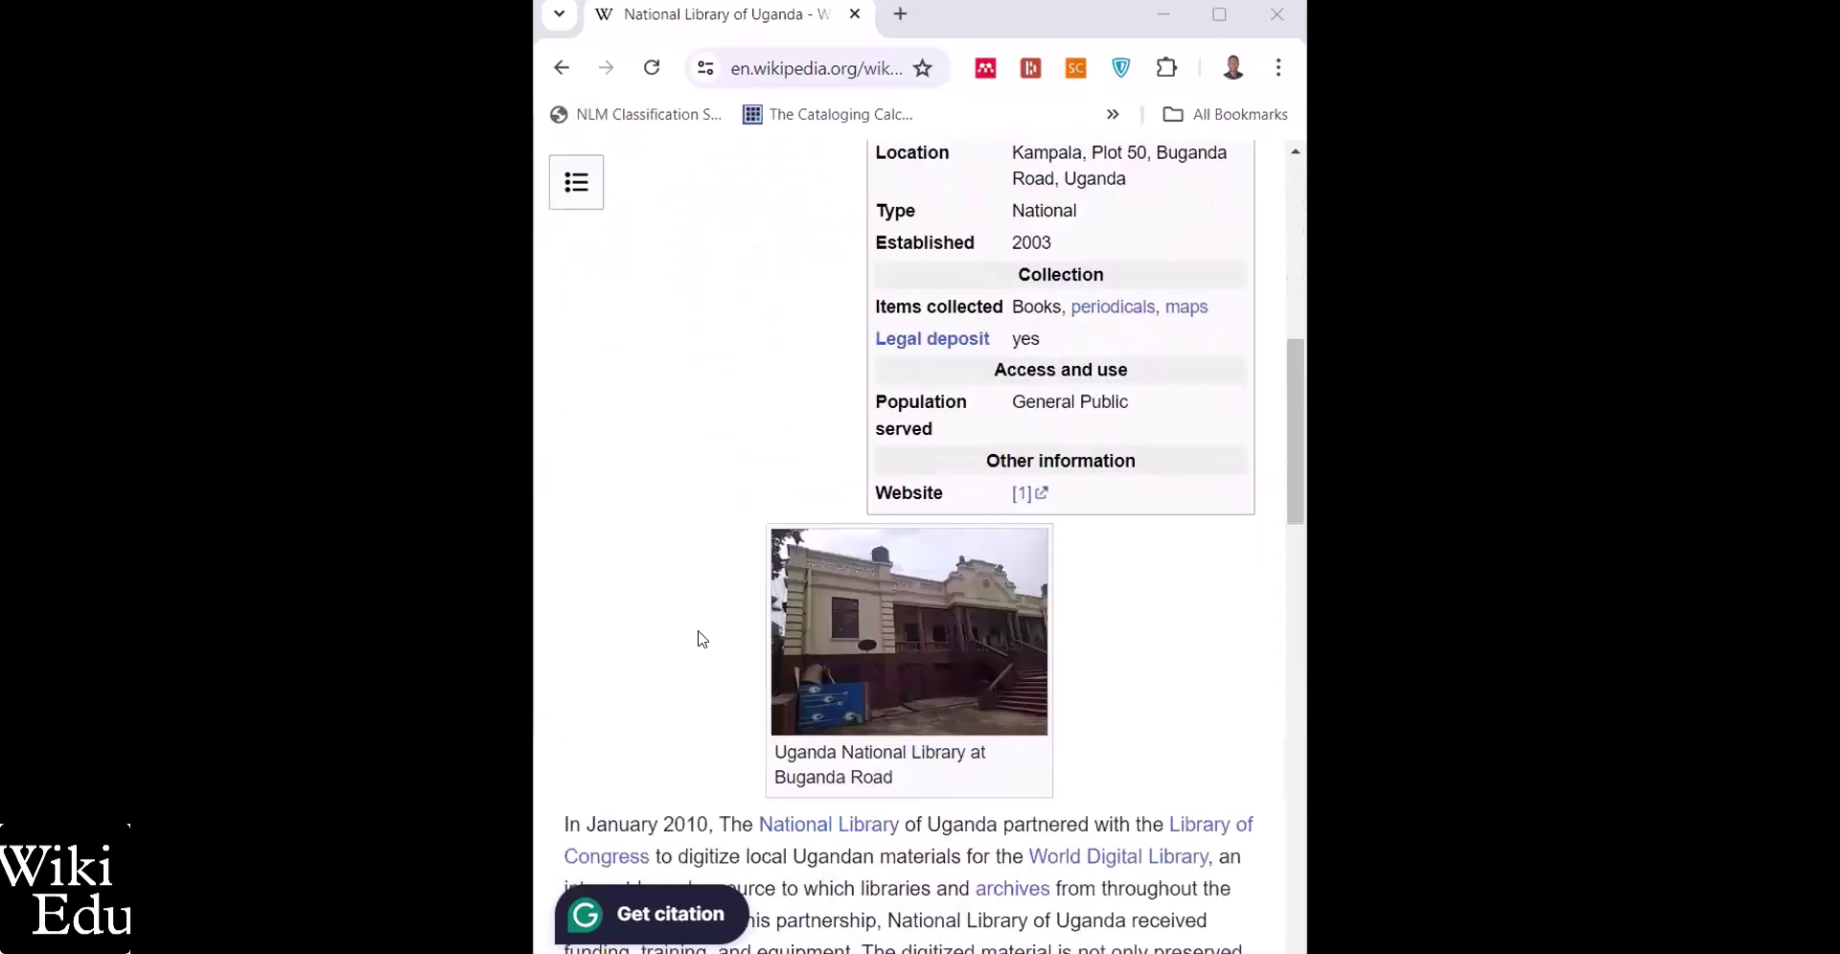
pyautogui.scroll(-8, 701, 639)
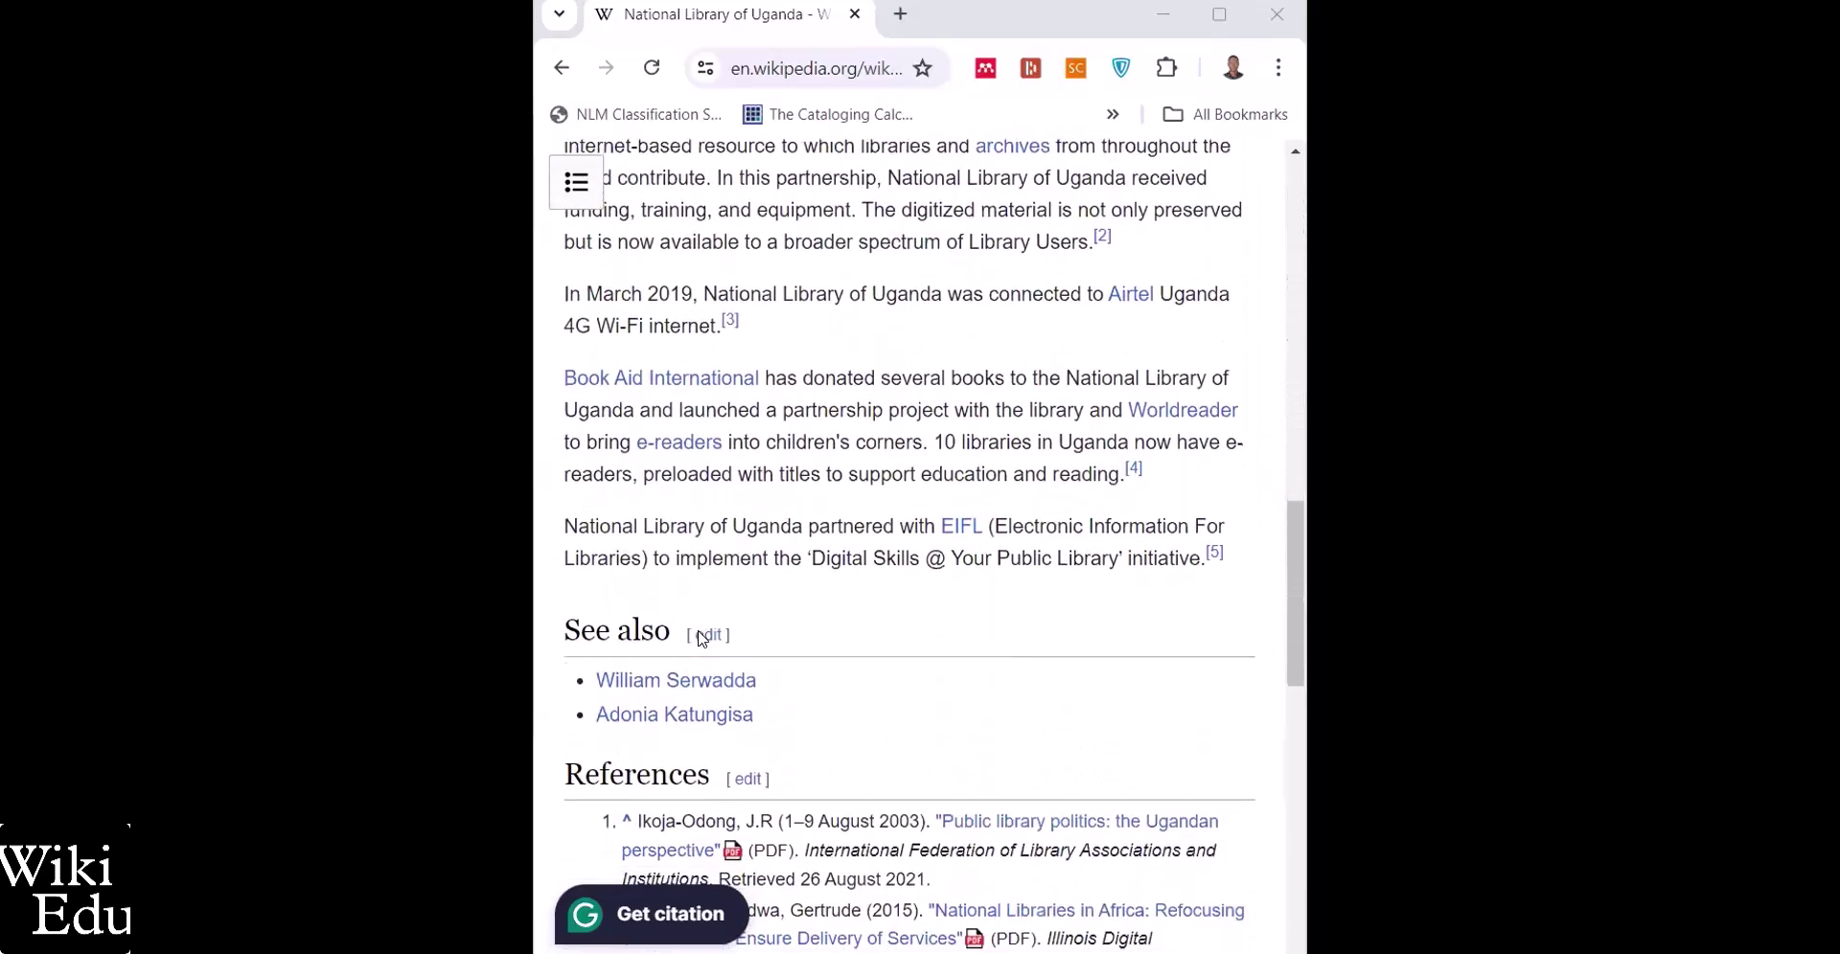
pyautogui.press('Home')
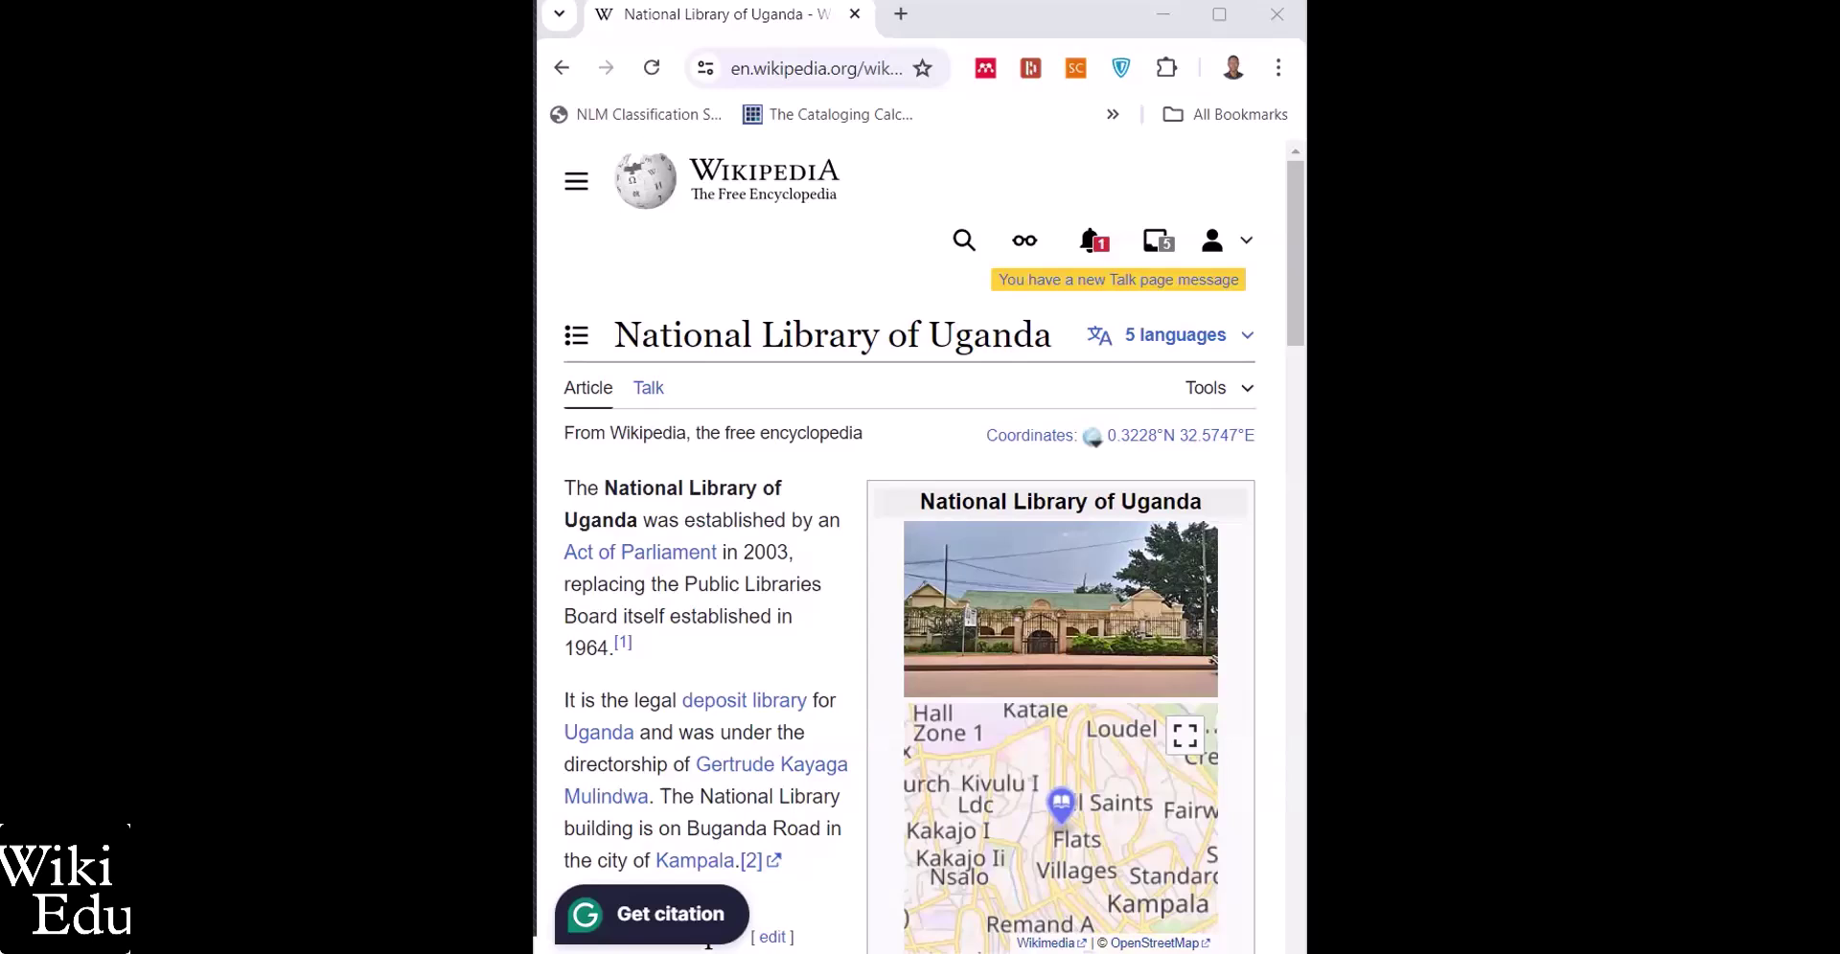
# Search Google for "Kampala Library and Information Centre"
pyautogui.click(795, 69)
pyautogui.write('kampala library')
pyautogui.press('Return')
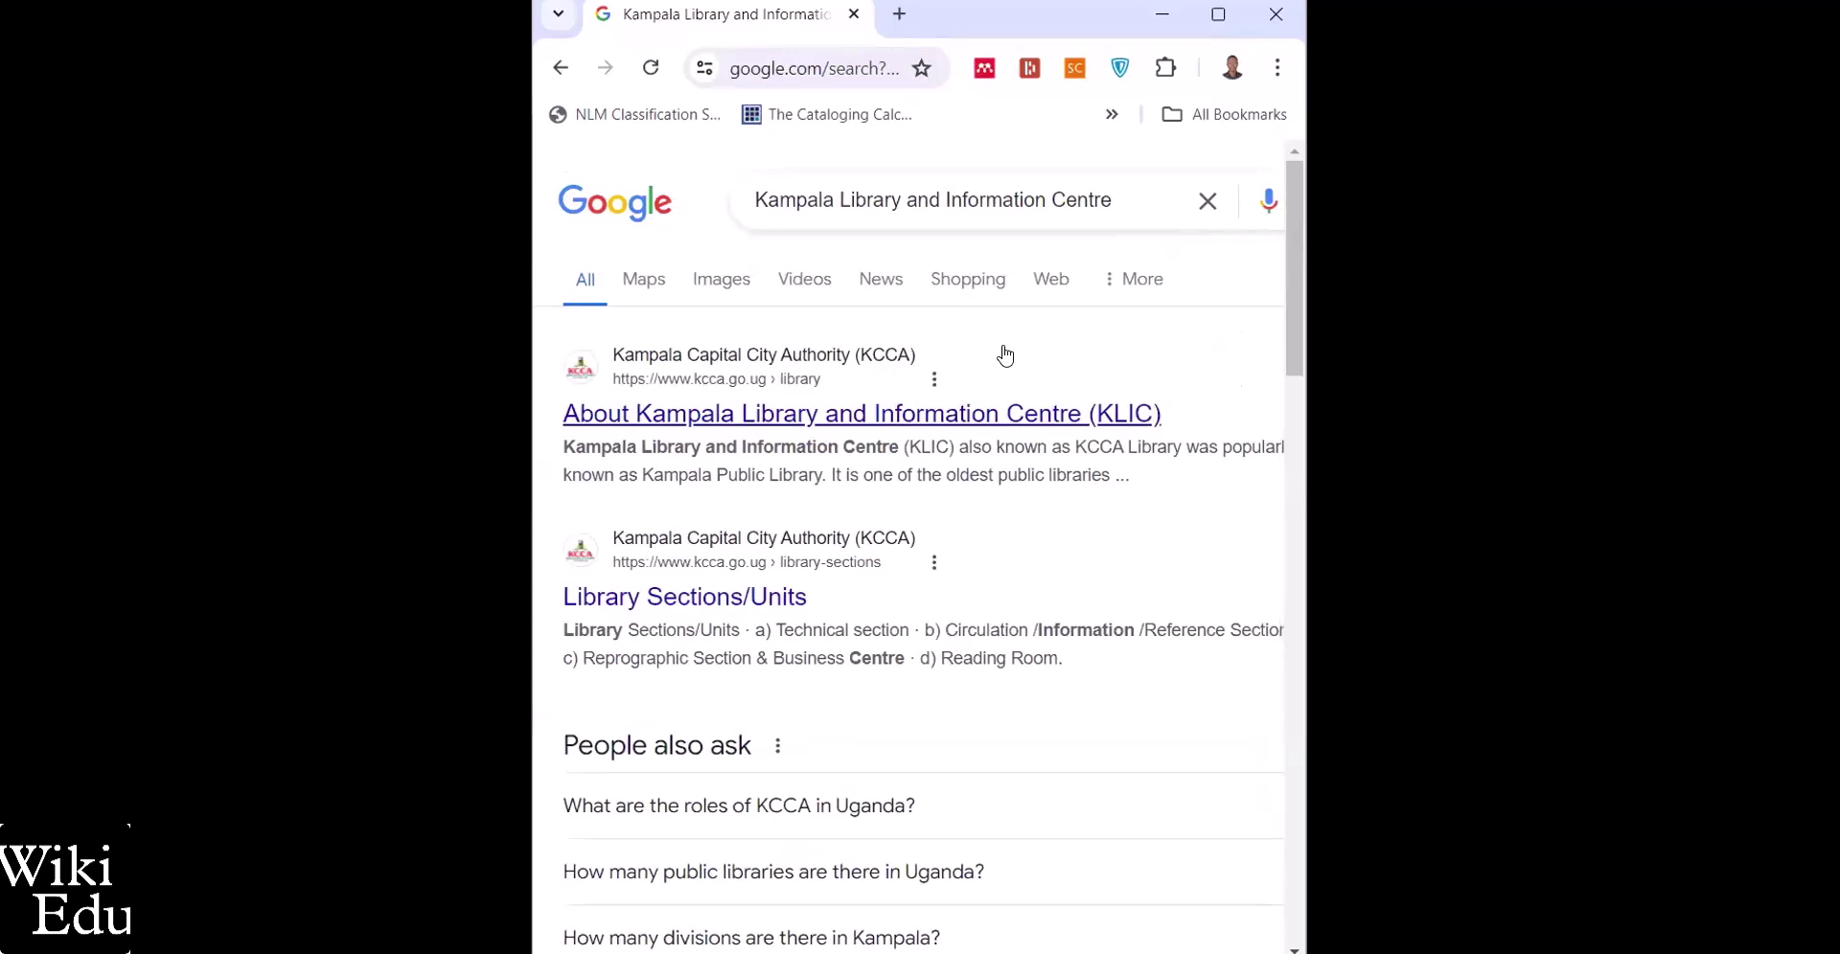
# Look through the search results for sources on the library and open the KCCA page "About Kampala Library and Information Centre (KLIC)"
pyautogui.hscroll(1, 1005, 356)
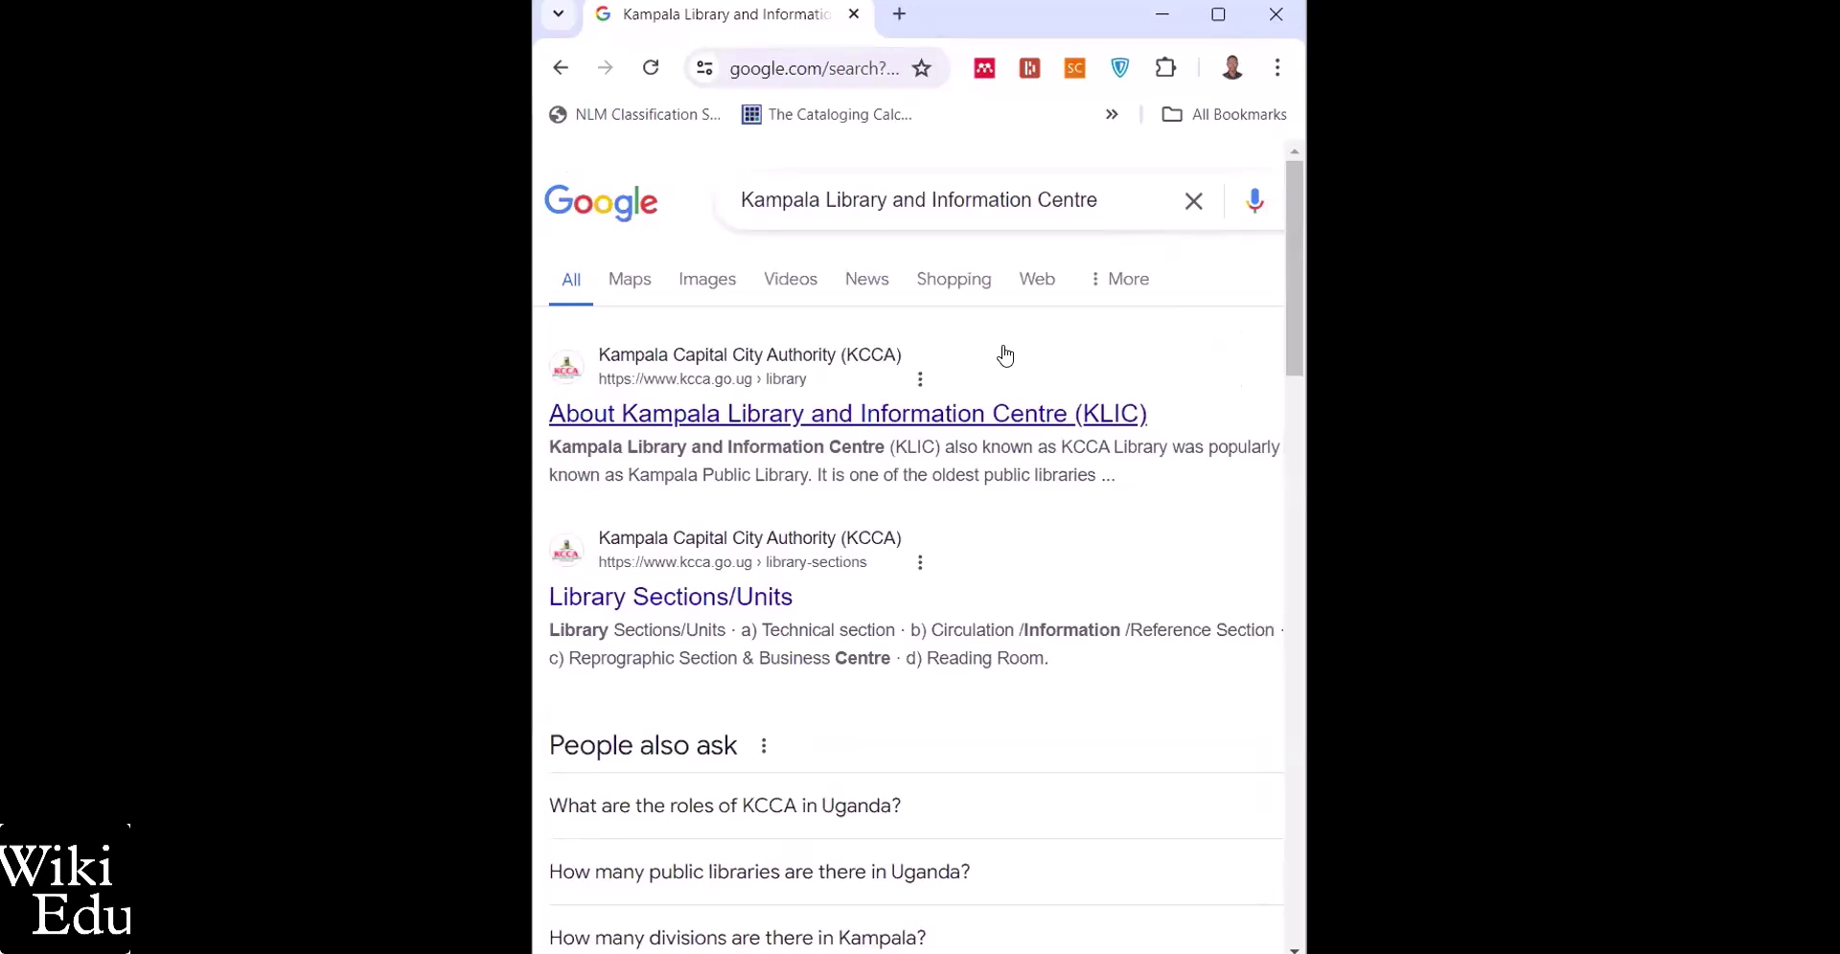
pyautogui.scroll(-1, 1004, 356)
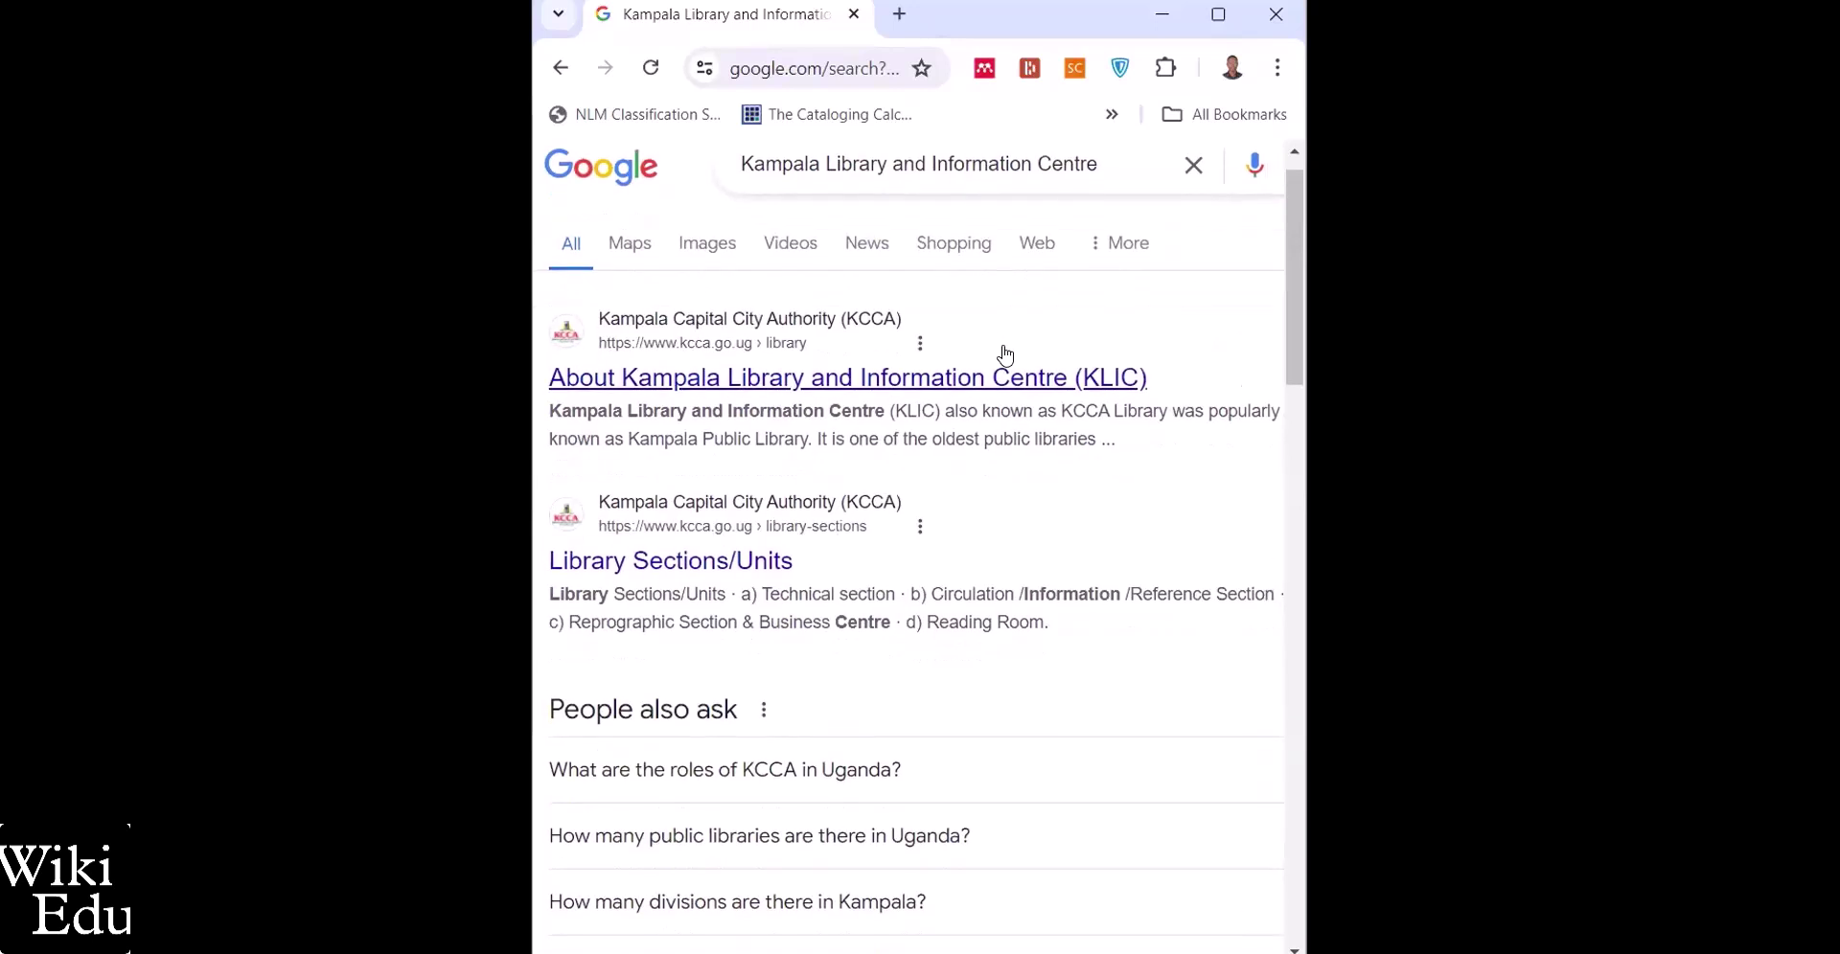
pyautogui.scroll(-1, 1004, 356)
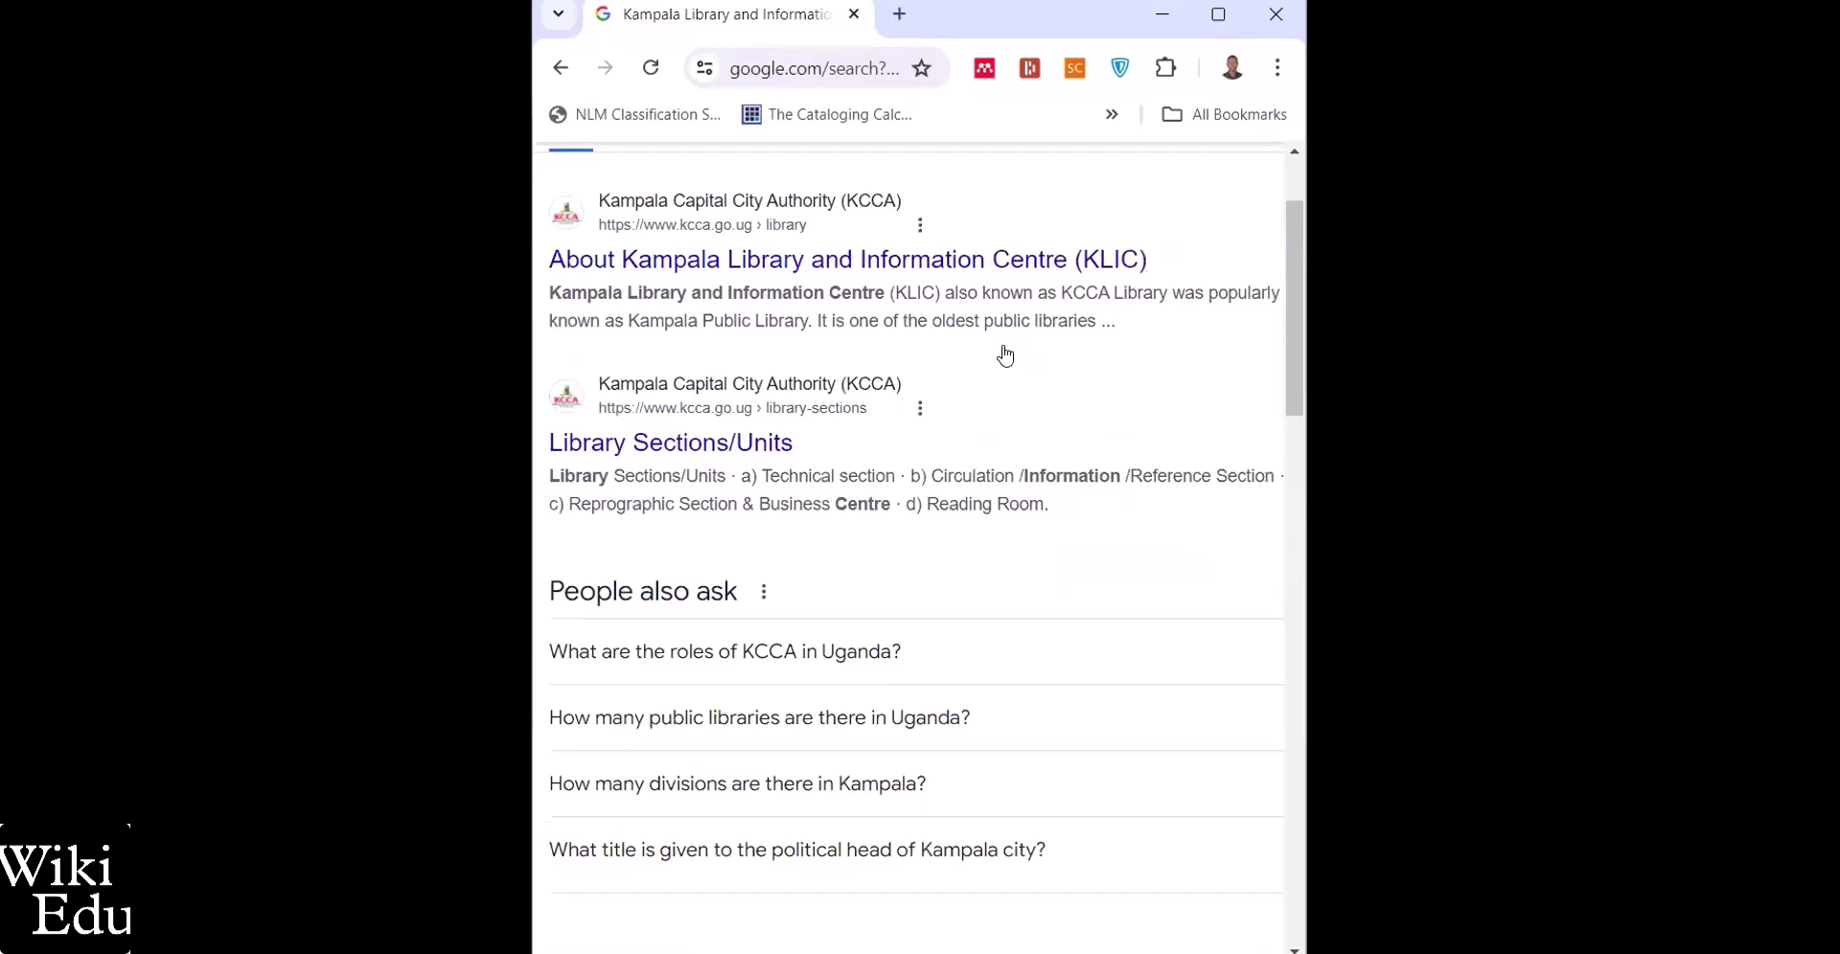
pyautogui.scroll(-3, 1004, 355)
pyautogui.scroll(-1, 1004, 355)
pyautogui.scroll(-2, 1007, 355)
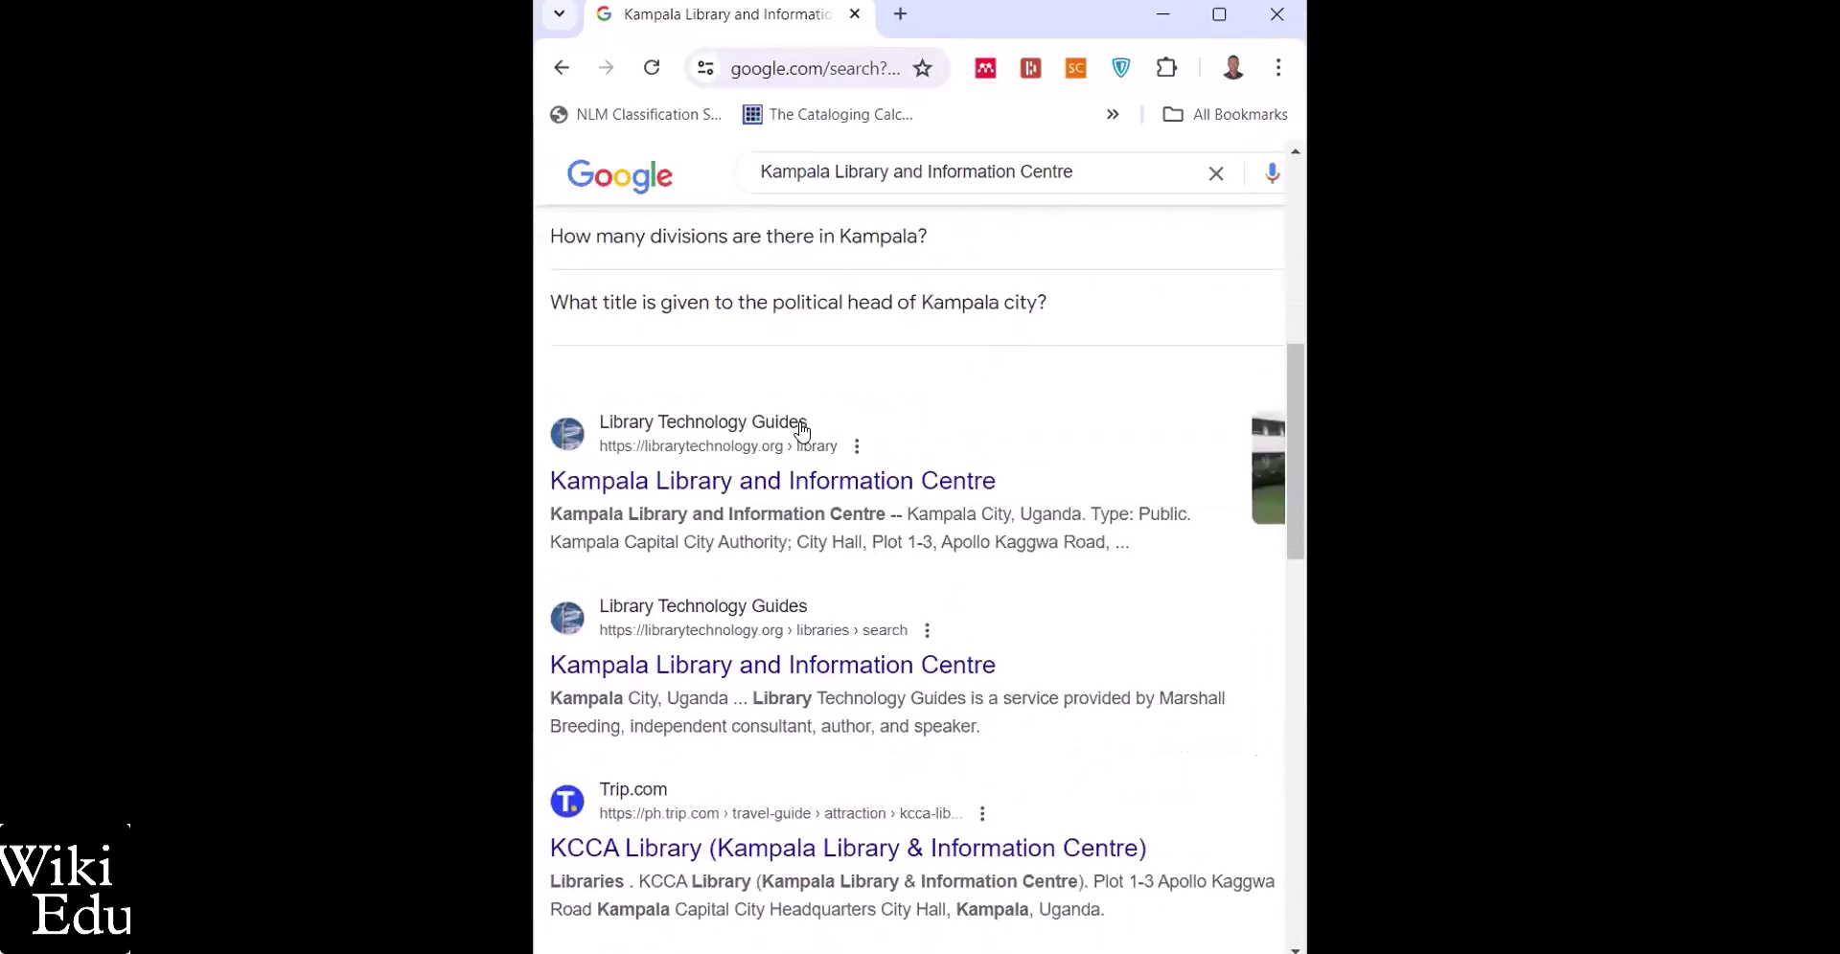
pyautogui.scroll(-5, 899, 409)
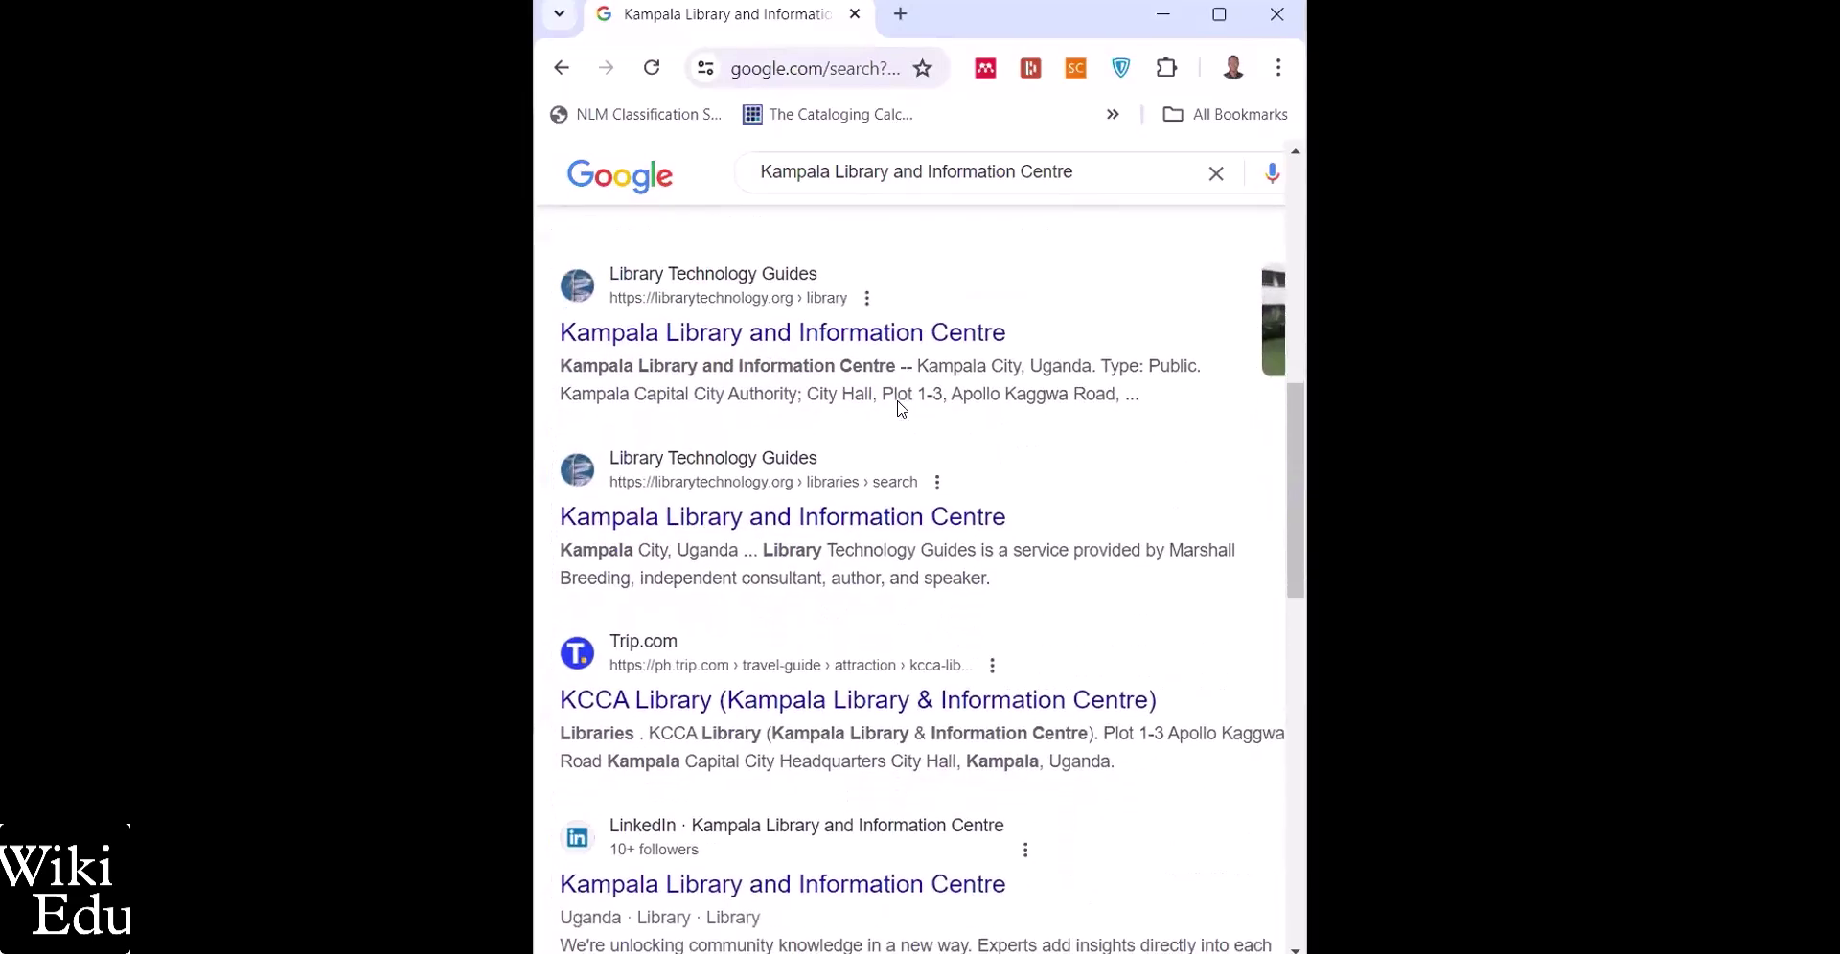
pyautogui.scroll(1, 899, 410)
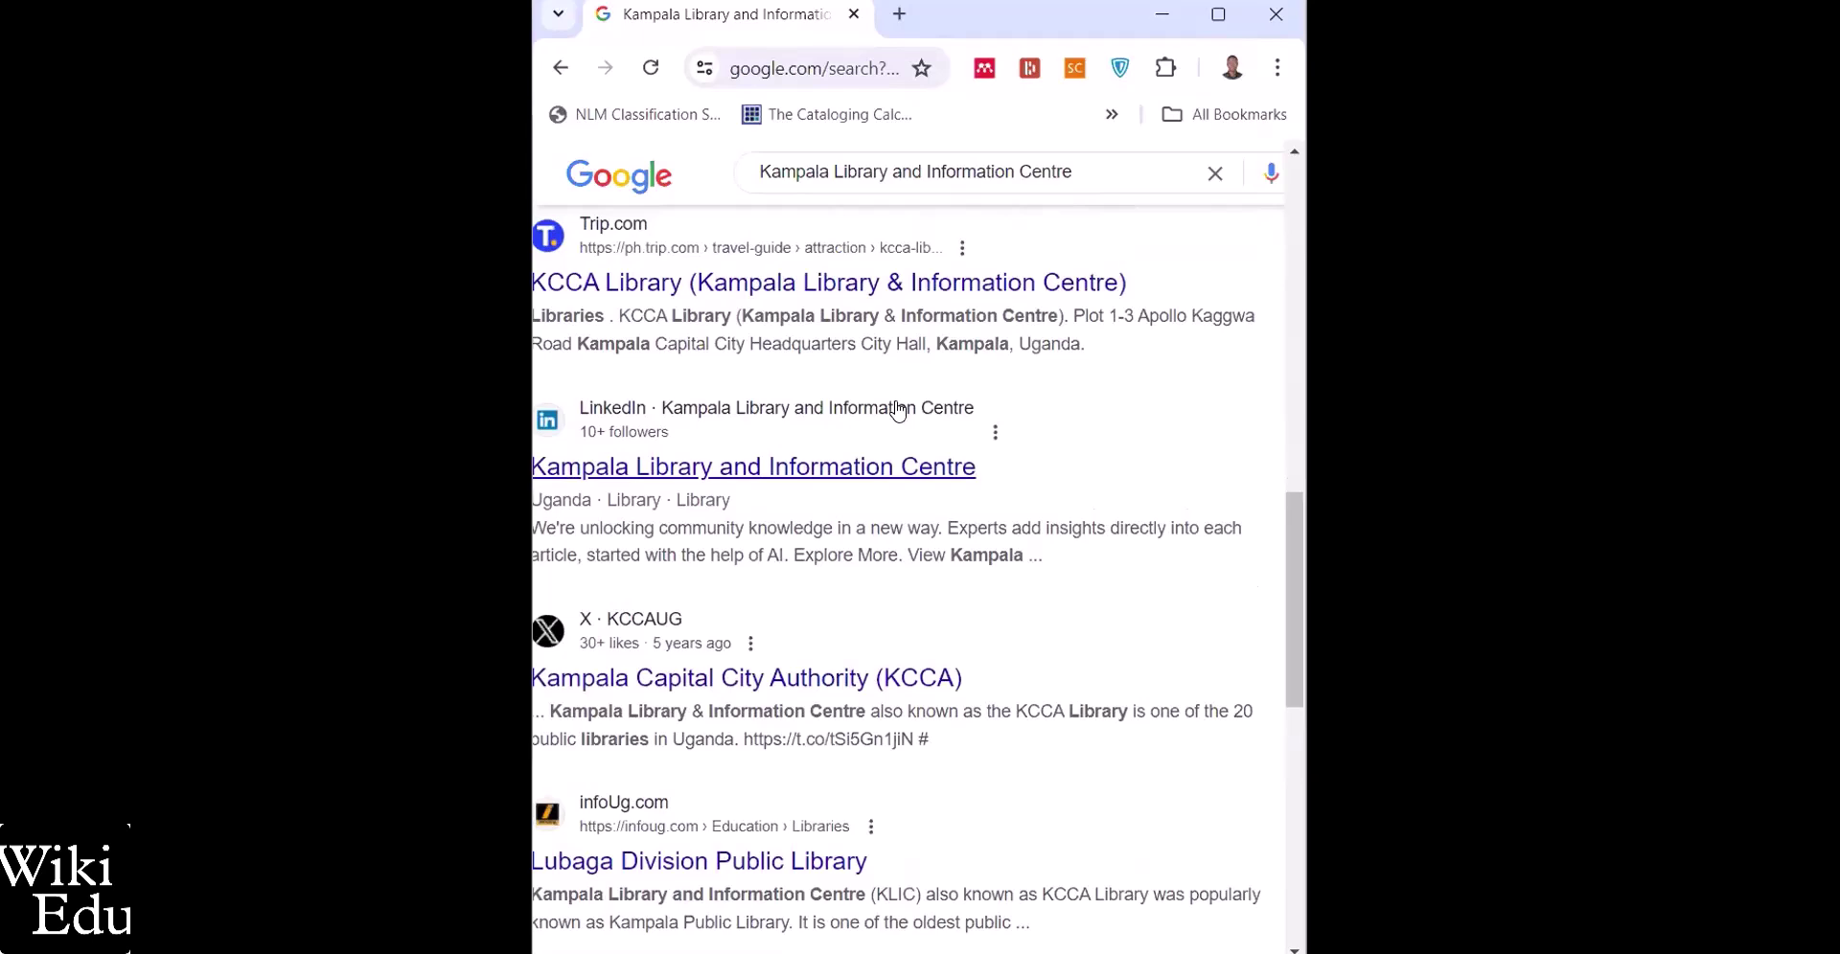
pyautogui.scroll(-3, 899, 409)
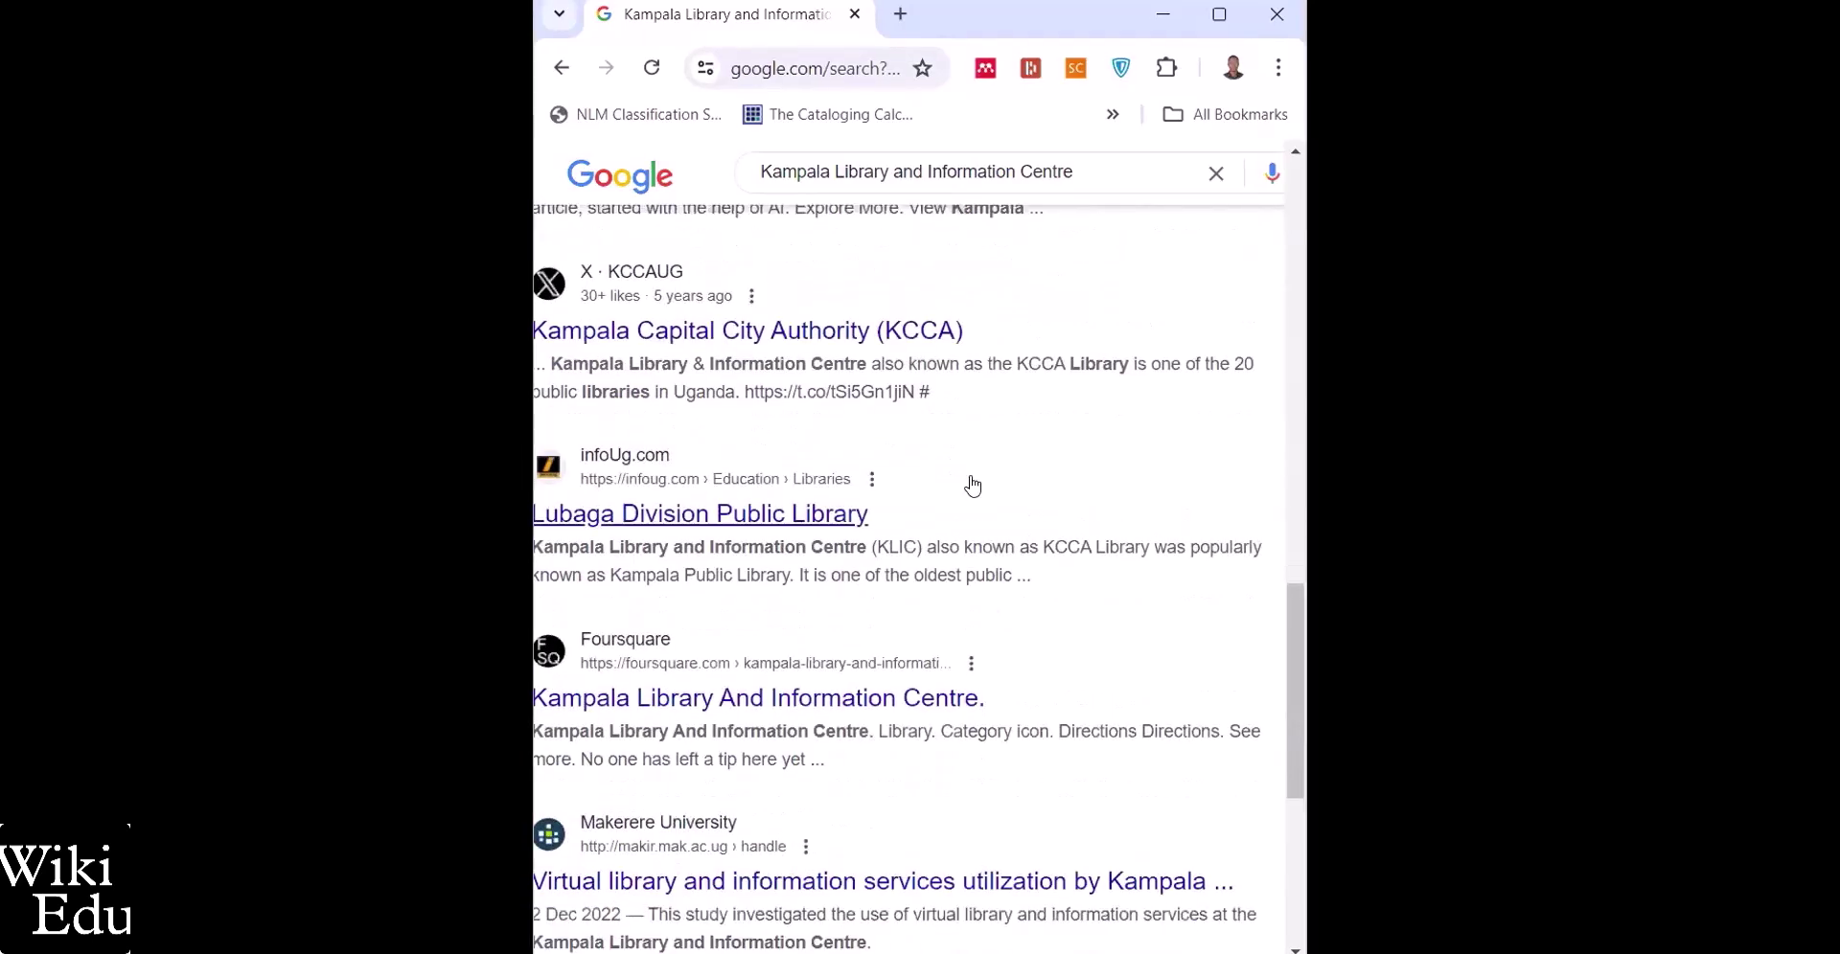
pyautogui.scroll(-1, 973, 485)
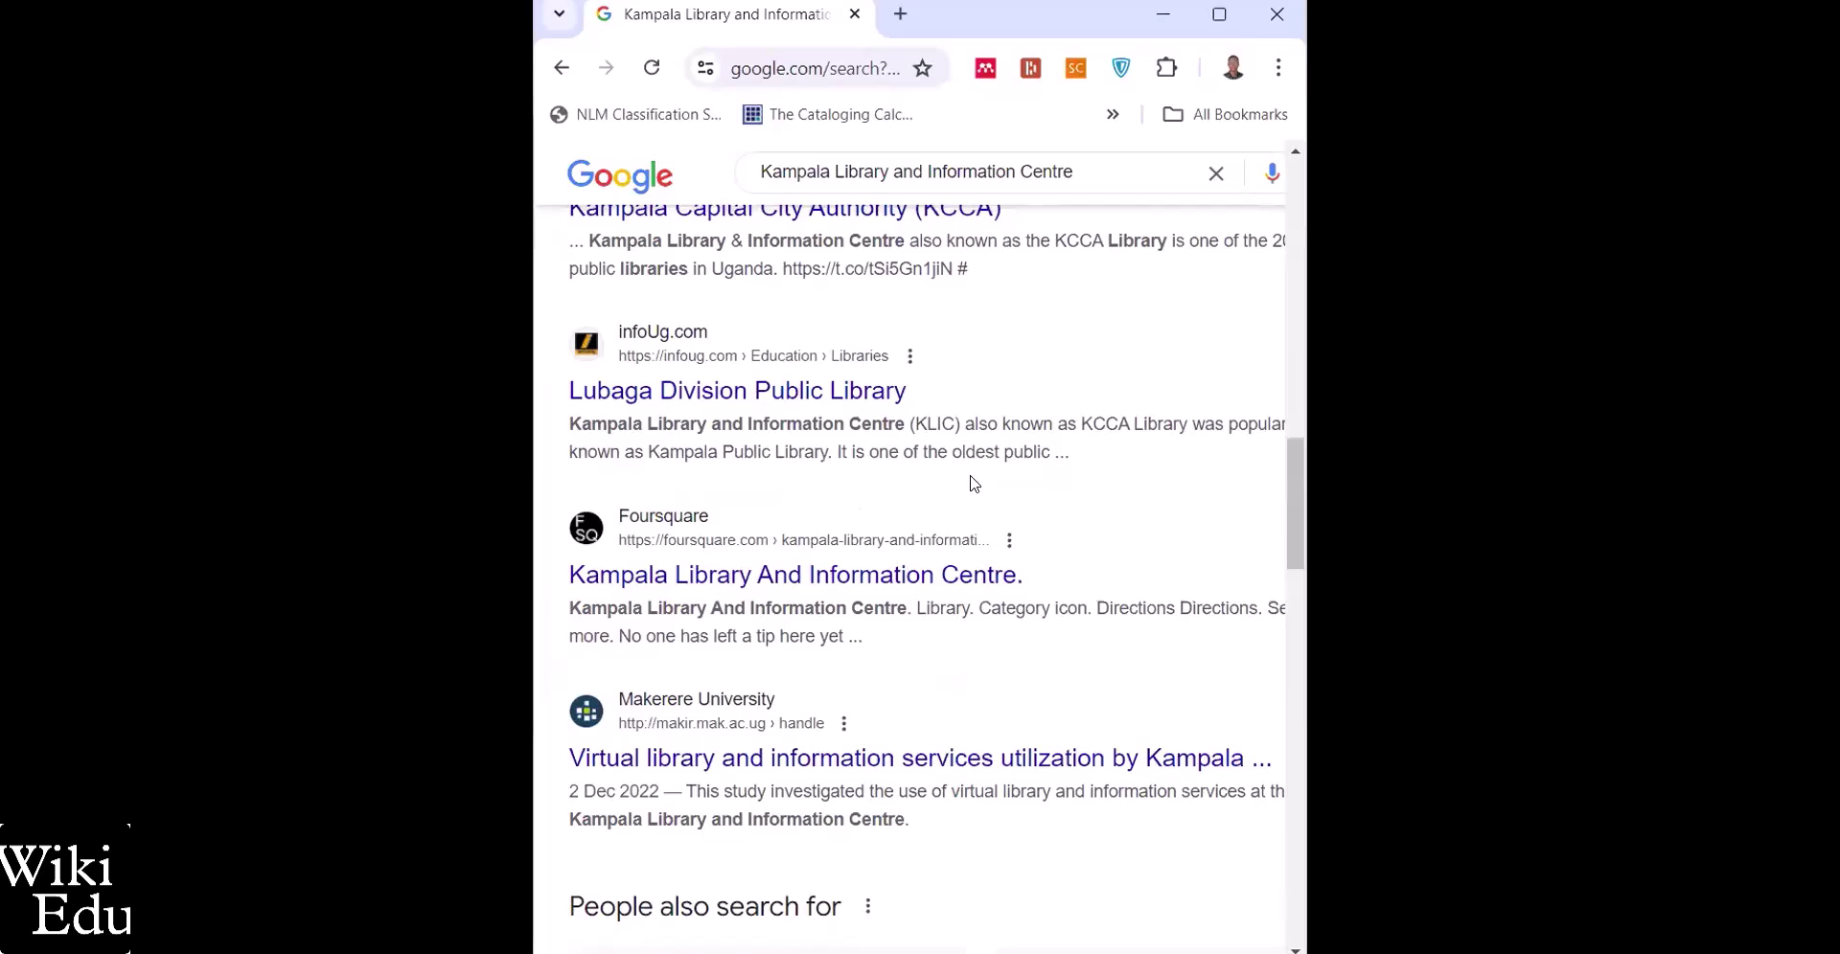
pyautogui.scroll(-2, 973, 483)
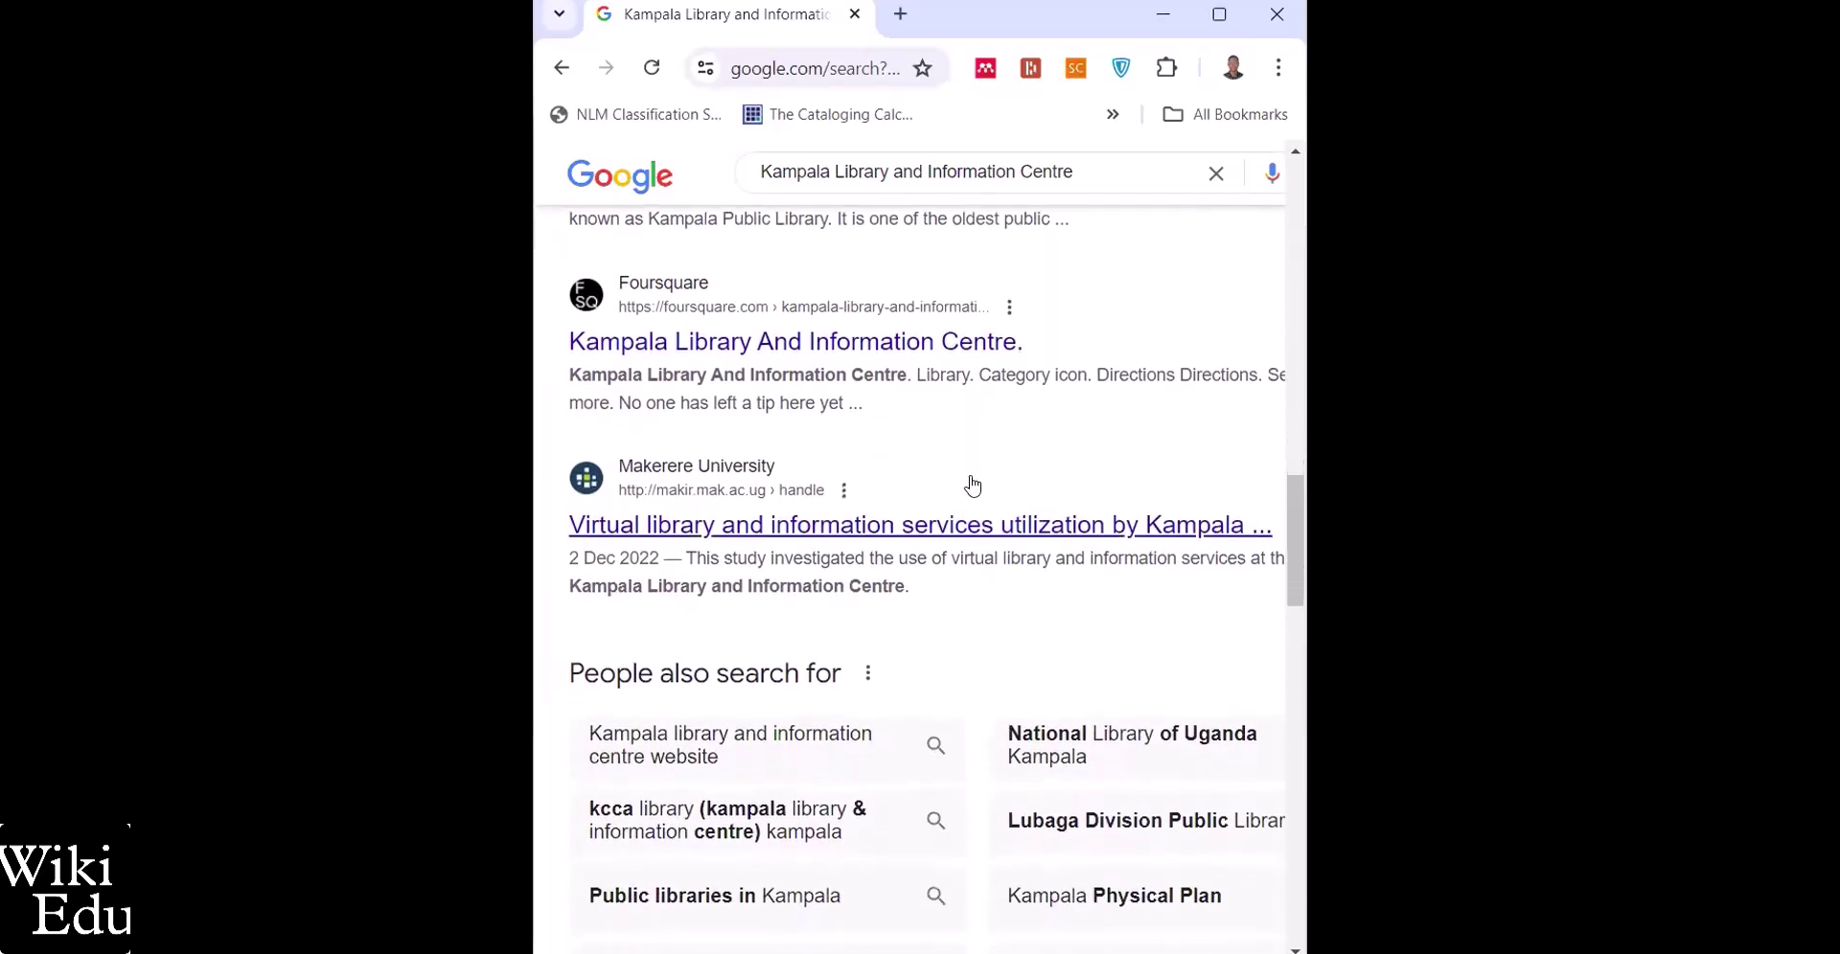
pyautogui.scroll(-5, 973, 485)
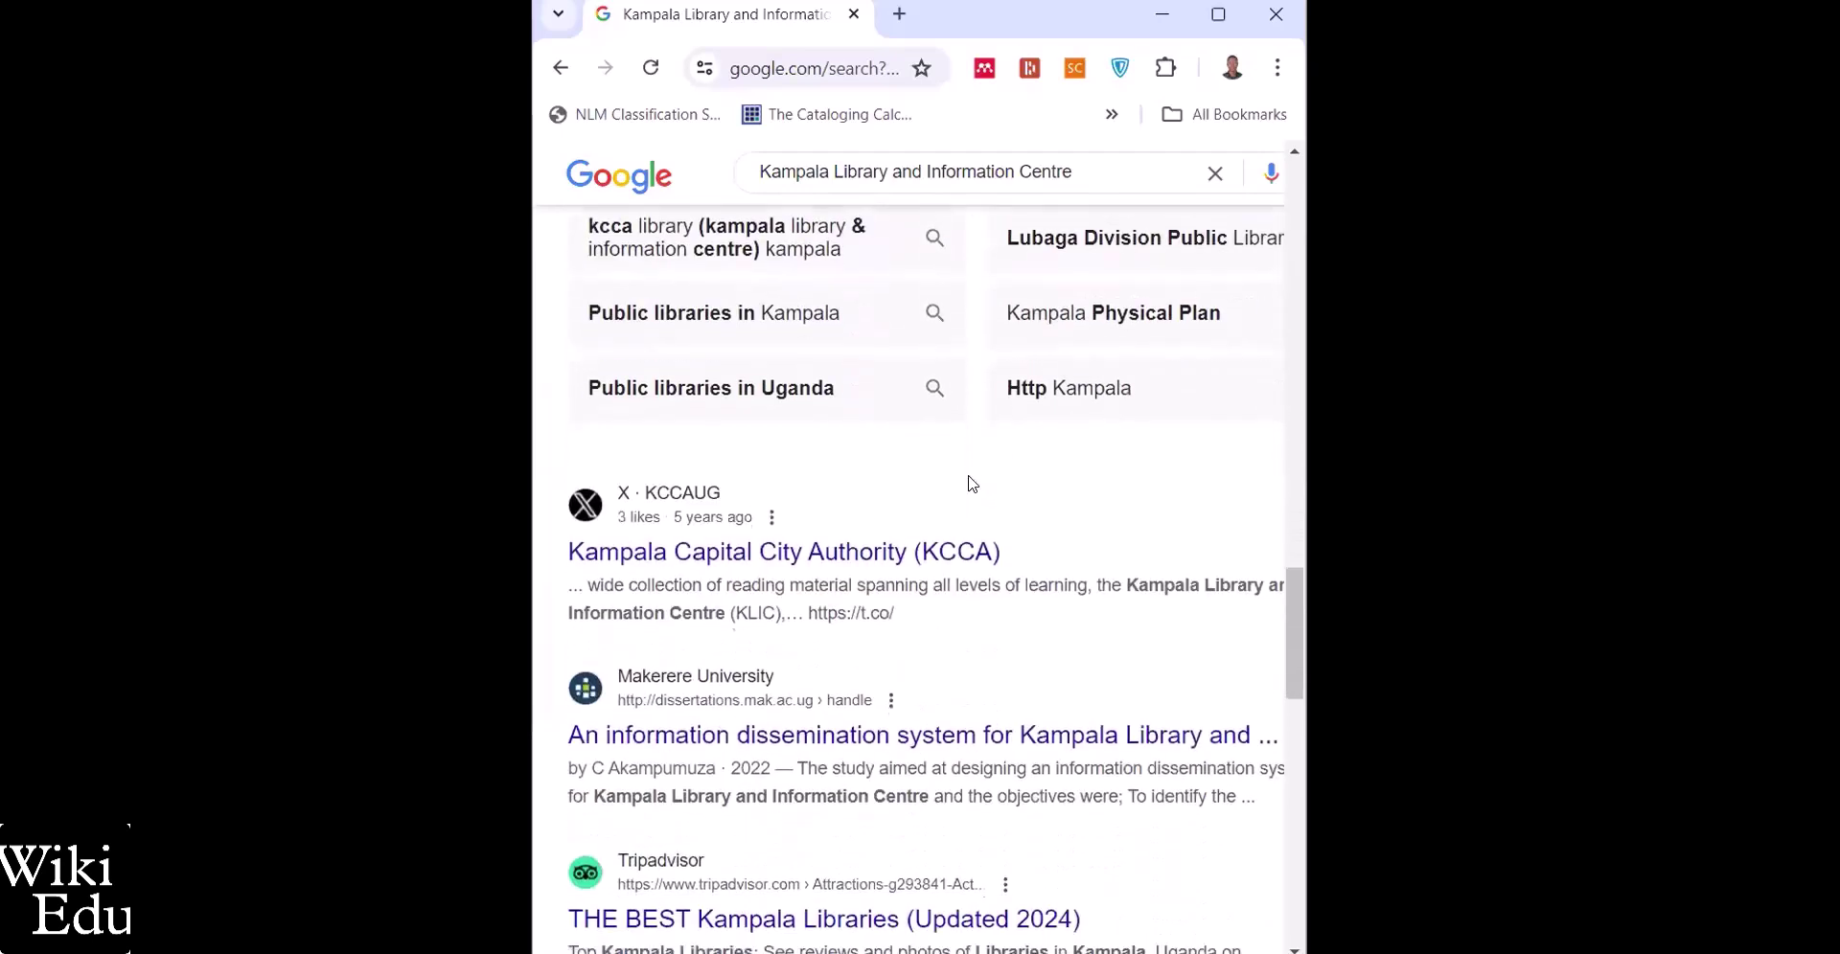
pyautogui.scroll(-2, 973, 484)
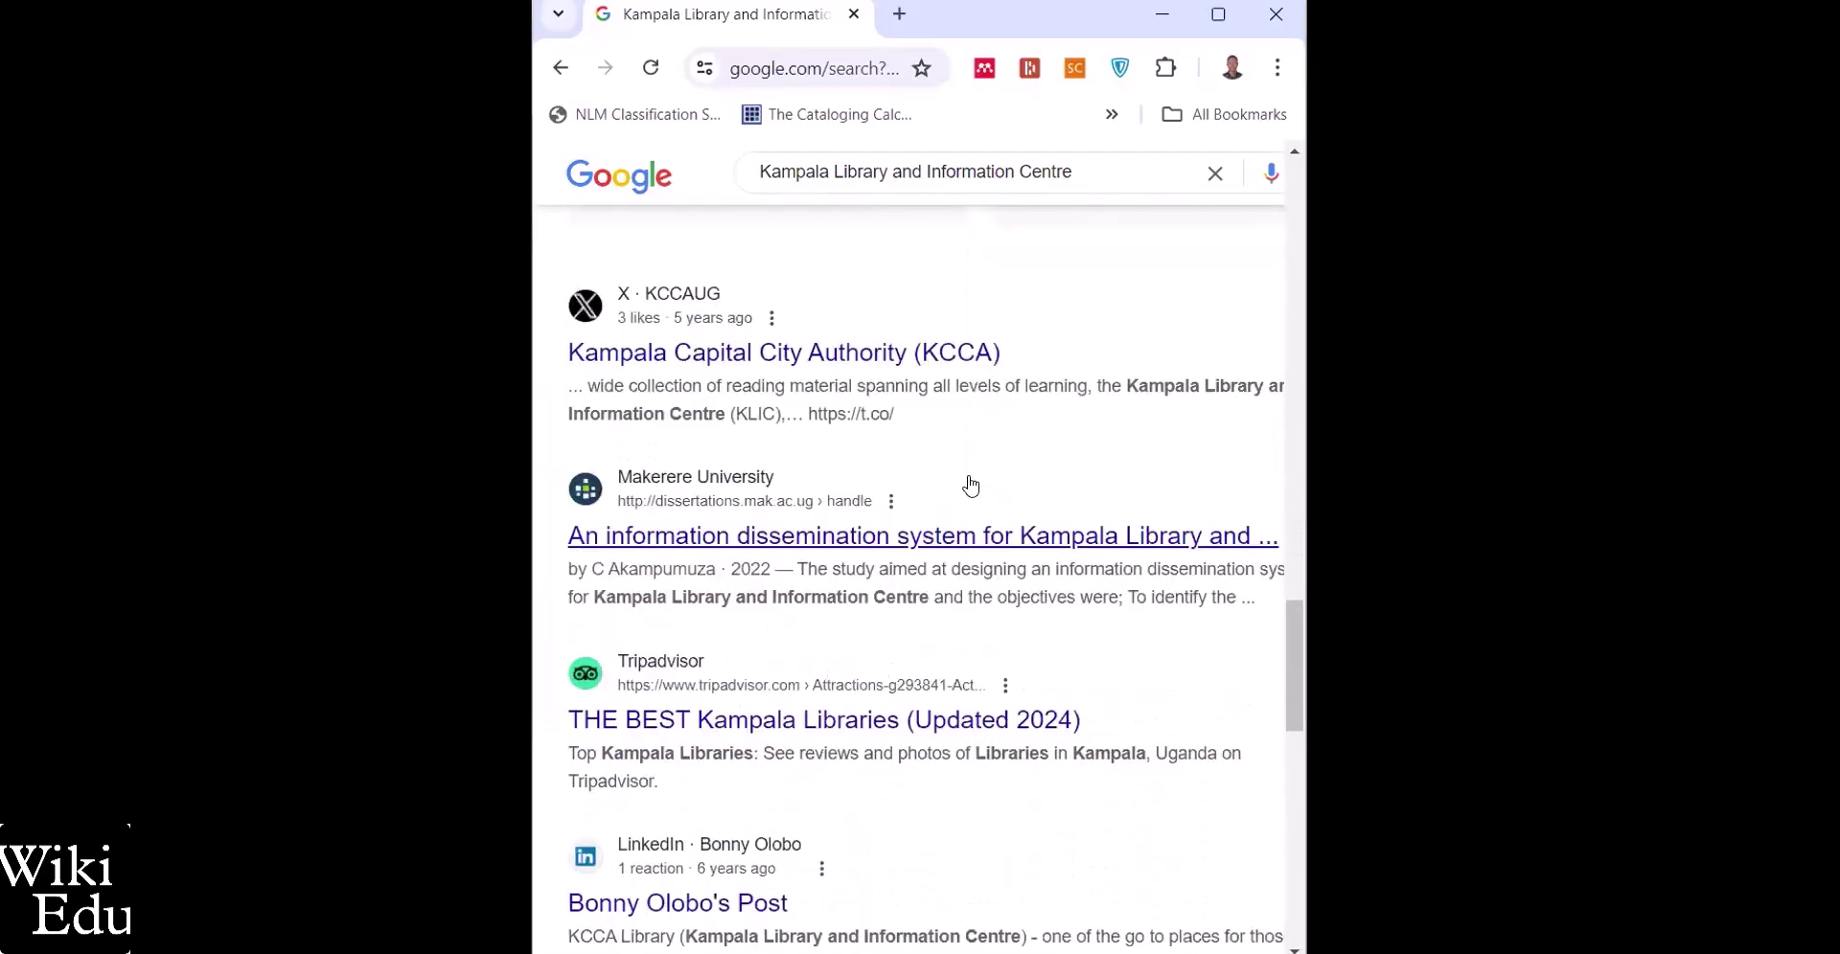
pyautogui.scroll(-2, 971, 486)
pyautogui.scroll(15, 971, 486)
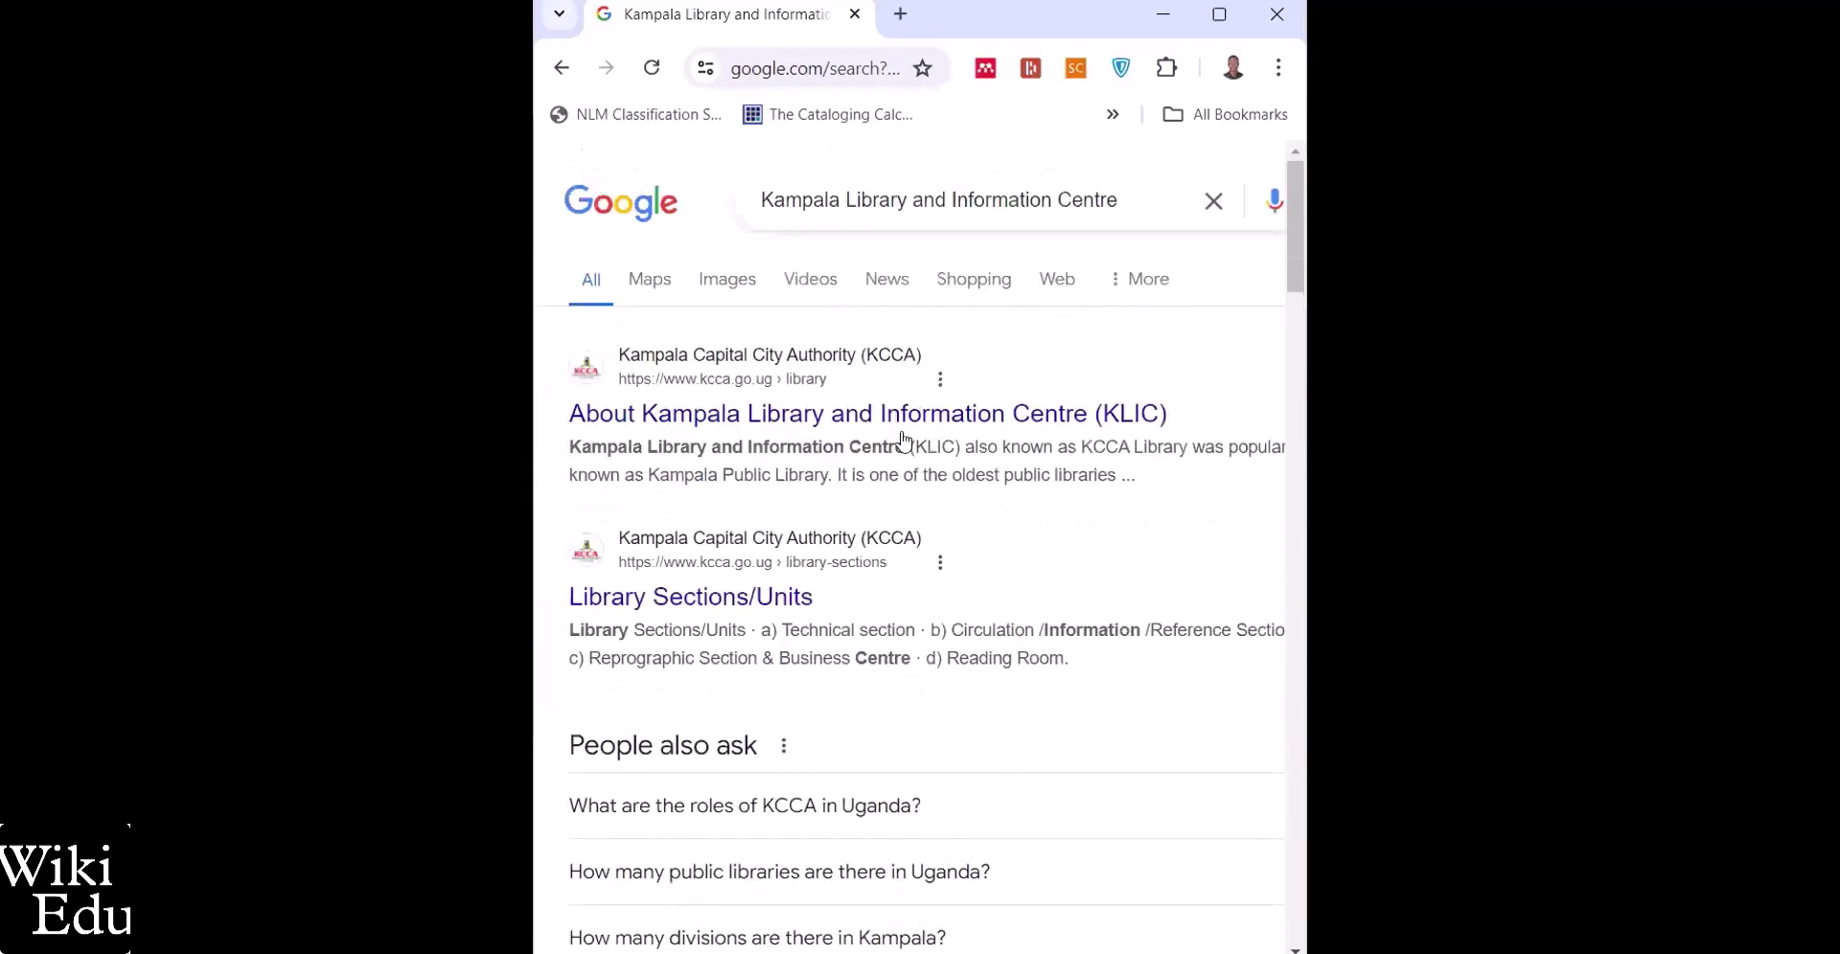
pyautogui.click(841, 425)
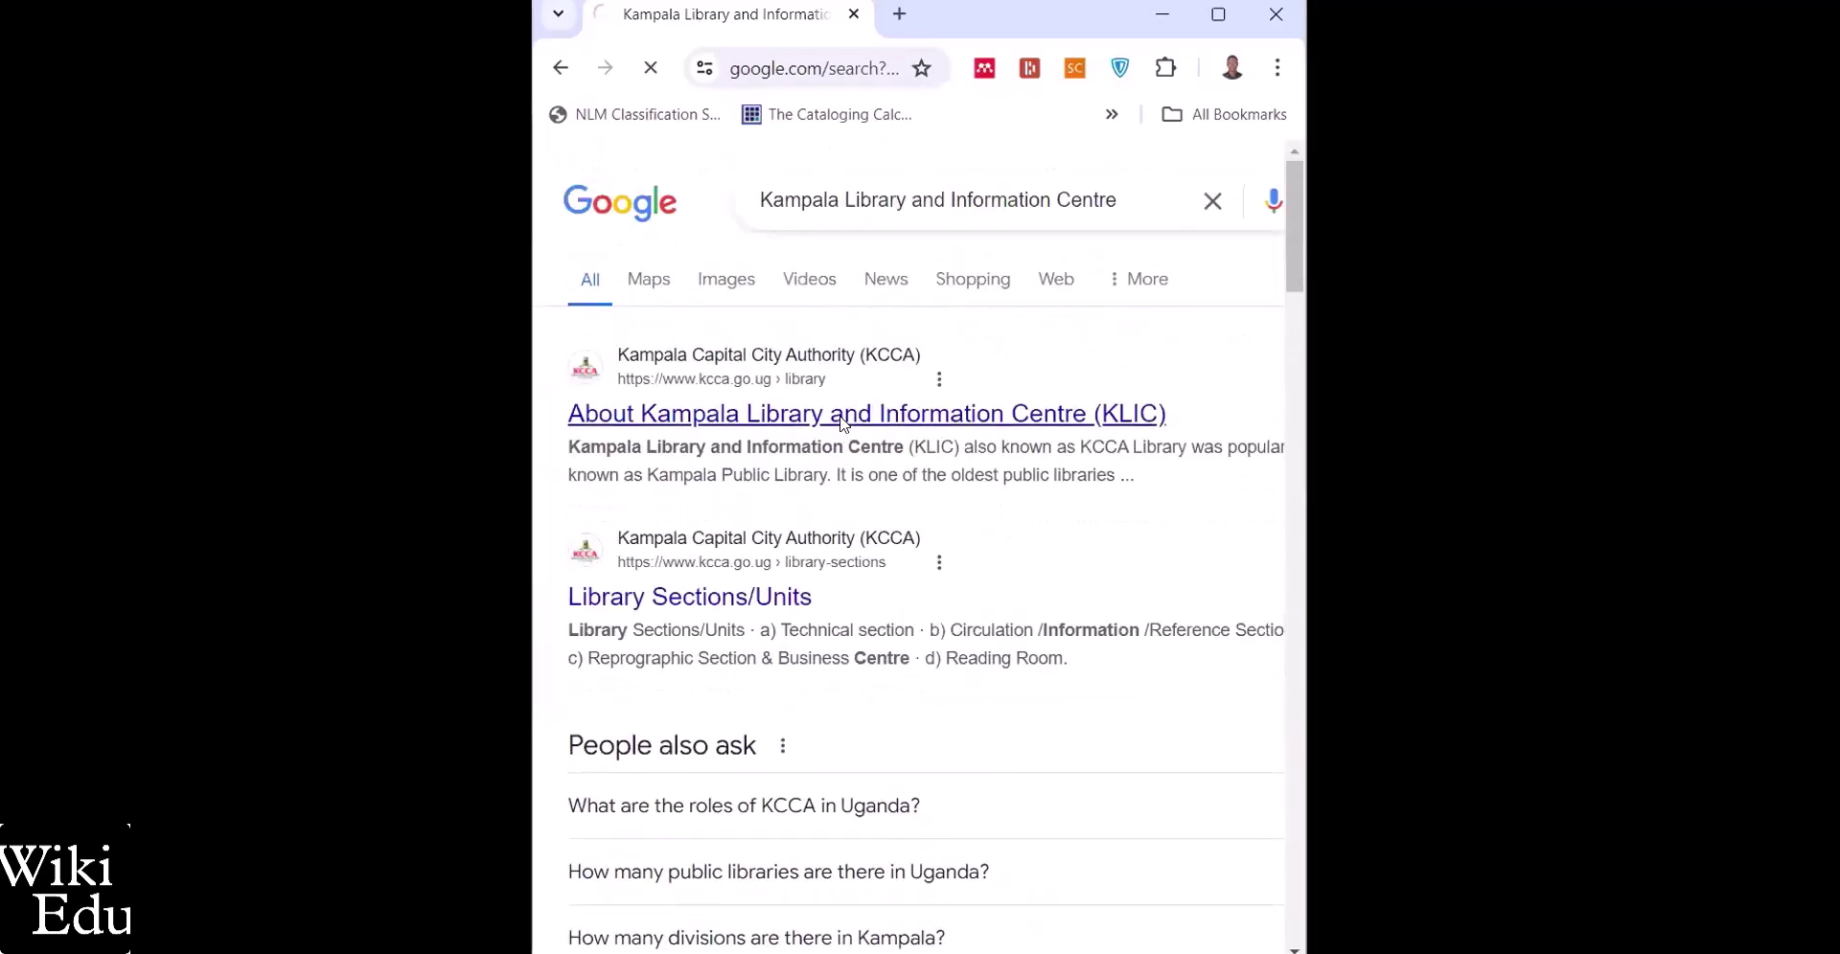
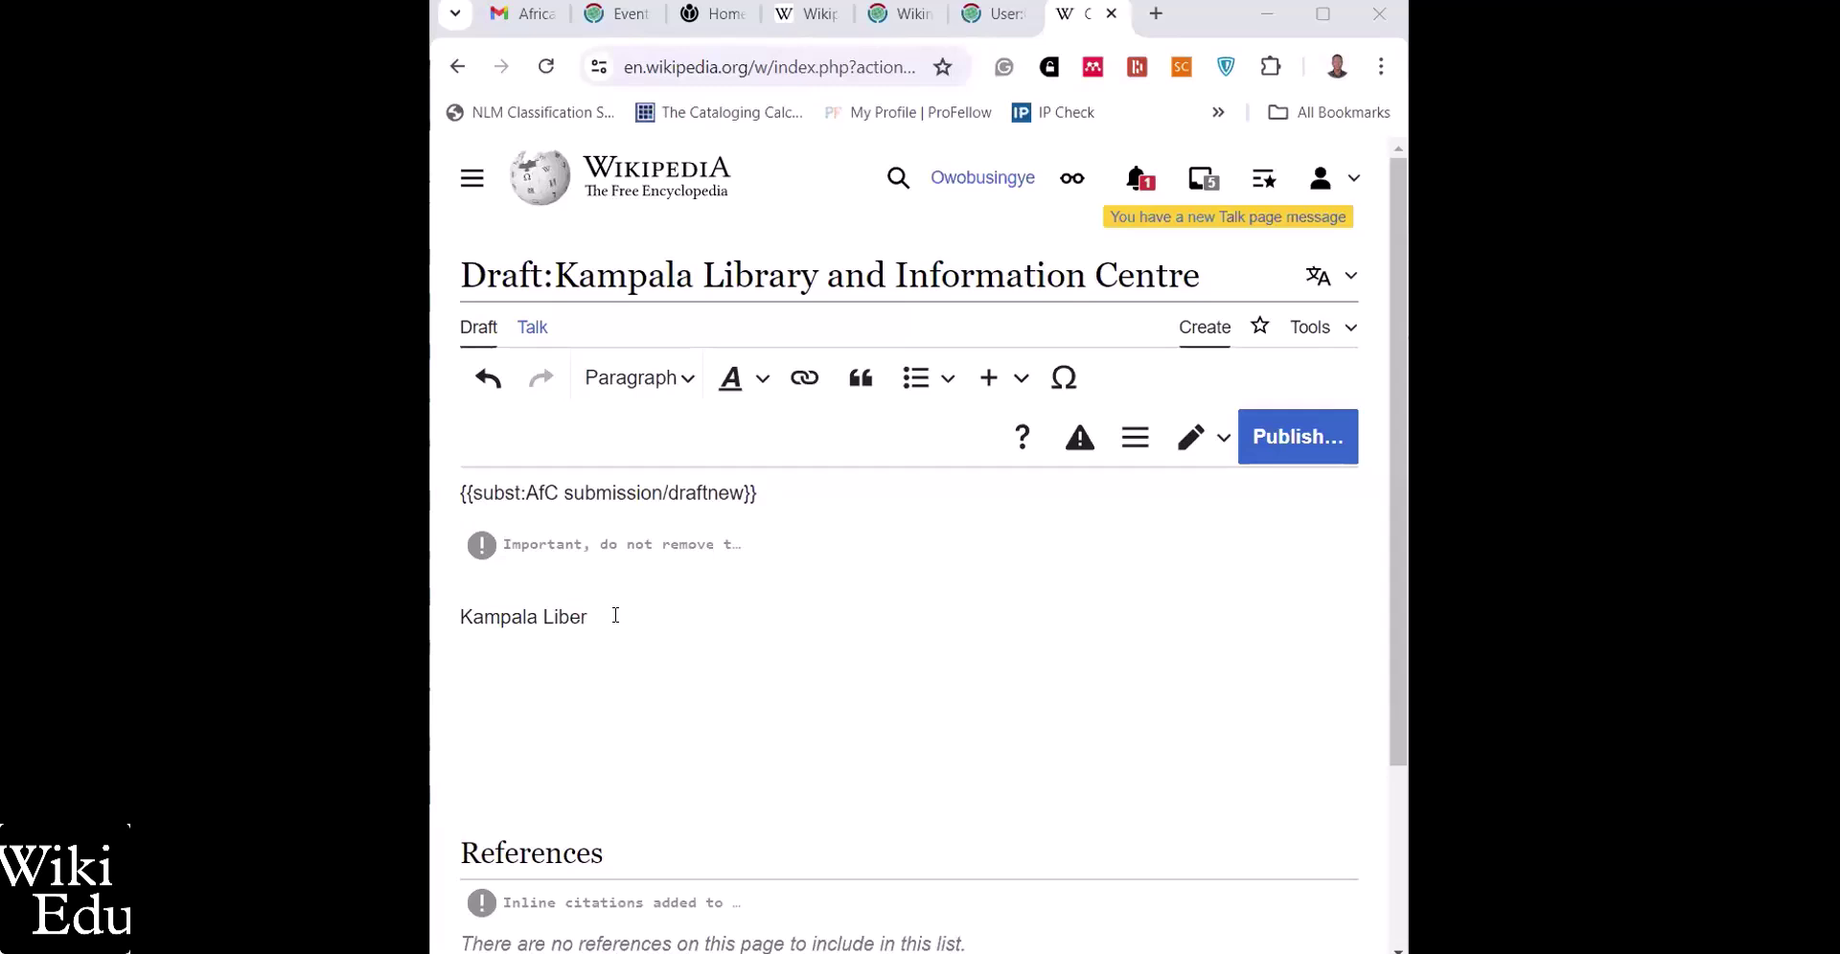
# Write the beginning of the draft's opening sentence: "Kampala Library and Information Centre was established on"
pyautogui.press('BackSpace')
pyautogui.press('BackSpace')
pyautogui.write('rary and Information Center')
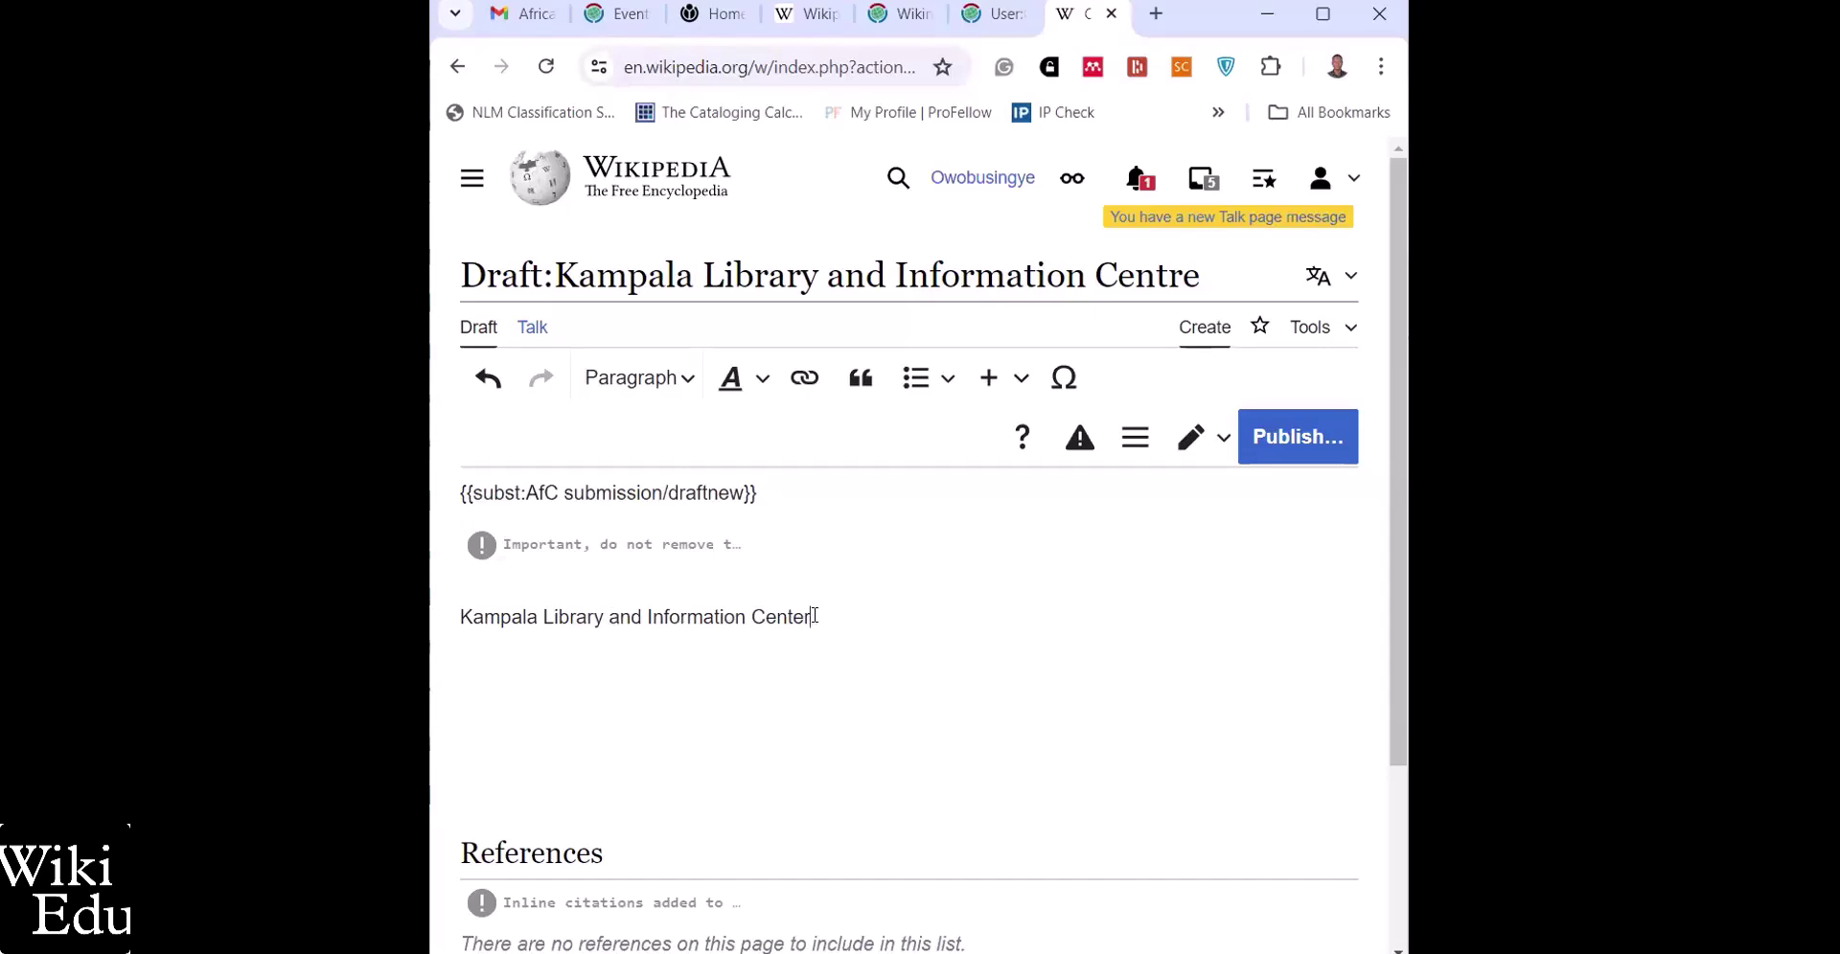
pyautogui.press('BackSpace')
pyautogui.press('BackSpace')
pyautogui.write('re')
pyautogui.write('was established on .')
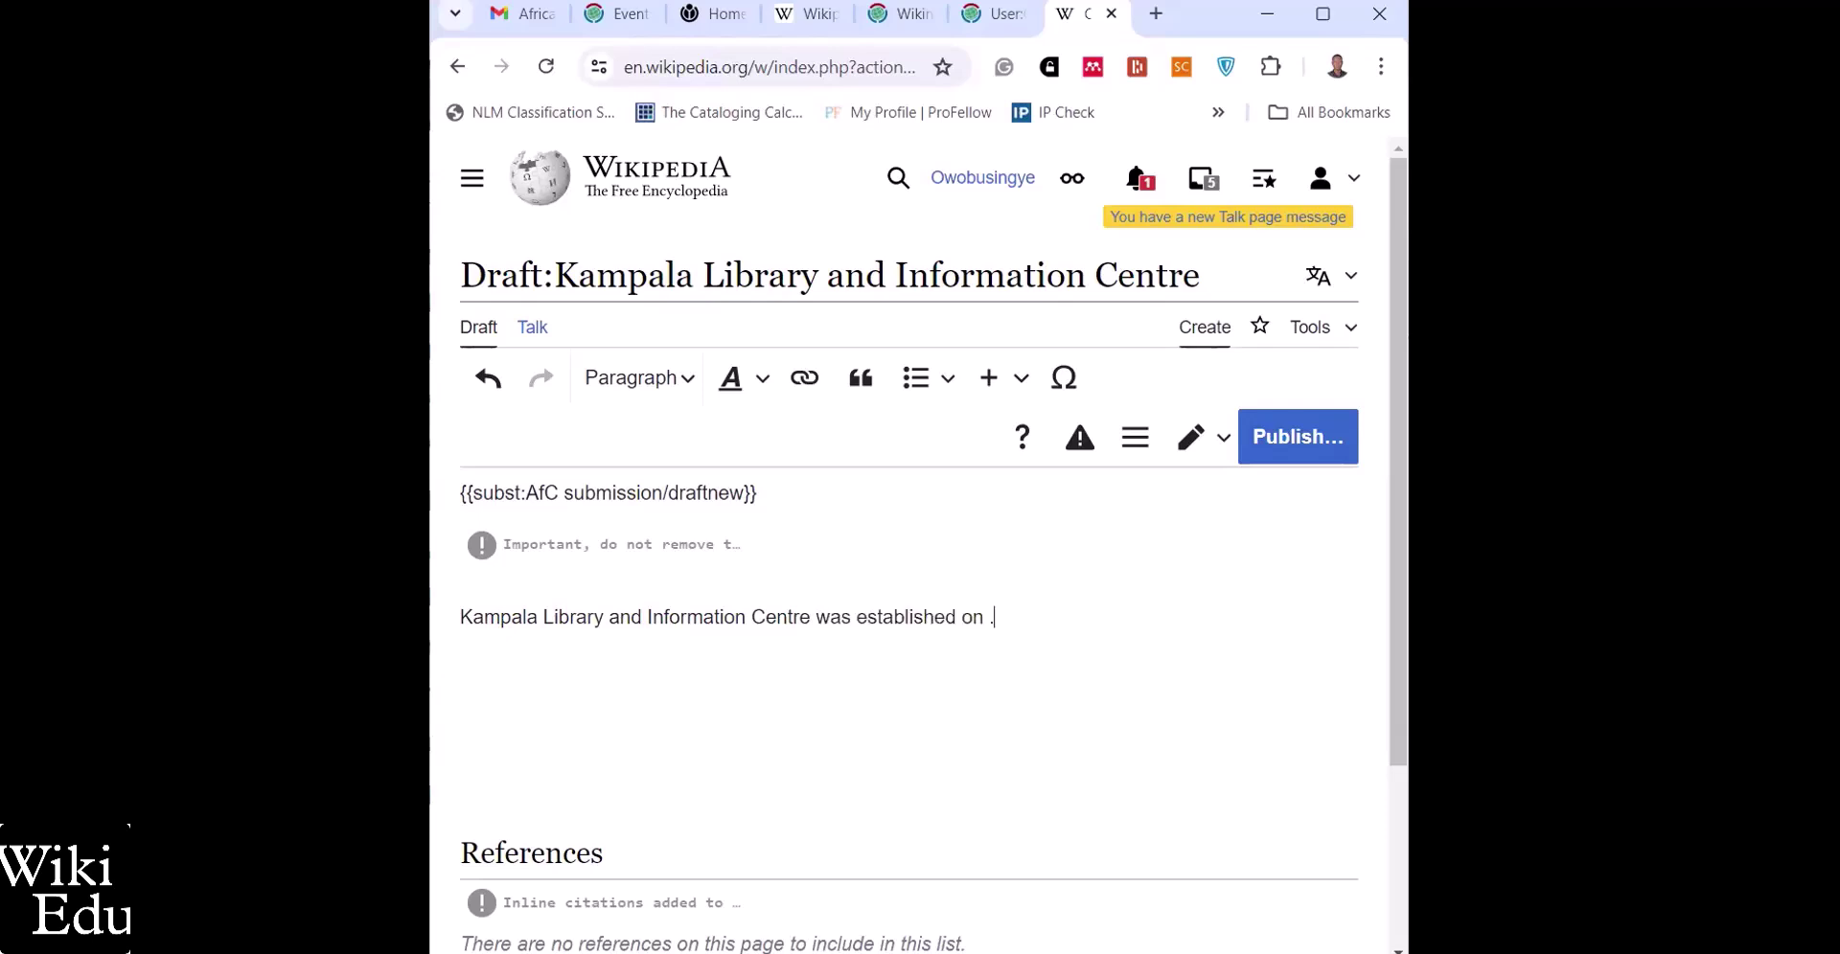
# Continue the opening sentence with the date placeholder "....." followed by "in accordance with the KCCA Act of 2010"
pyautogui.write('....as a')
pyautogui.press('BackSpace')
pyautogui.press('BackSpace')
pyautogui.press('BackSpace')
pyautogui.press('BackSpace')
pyautogui.write('in accordance with t')
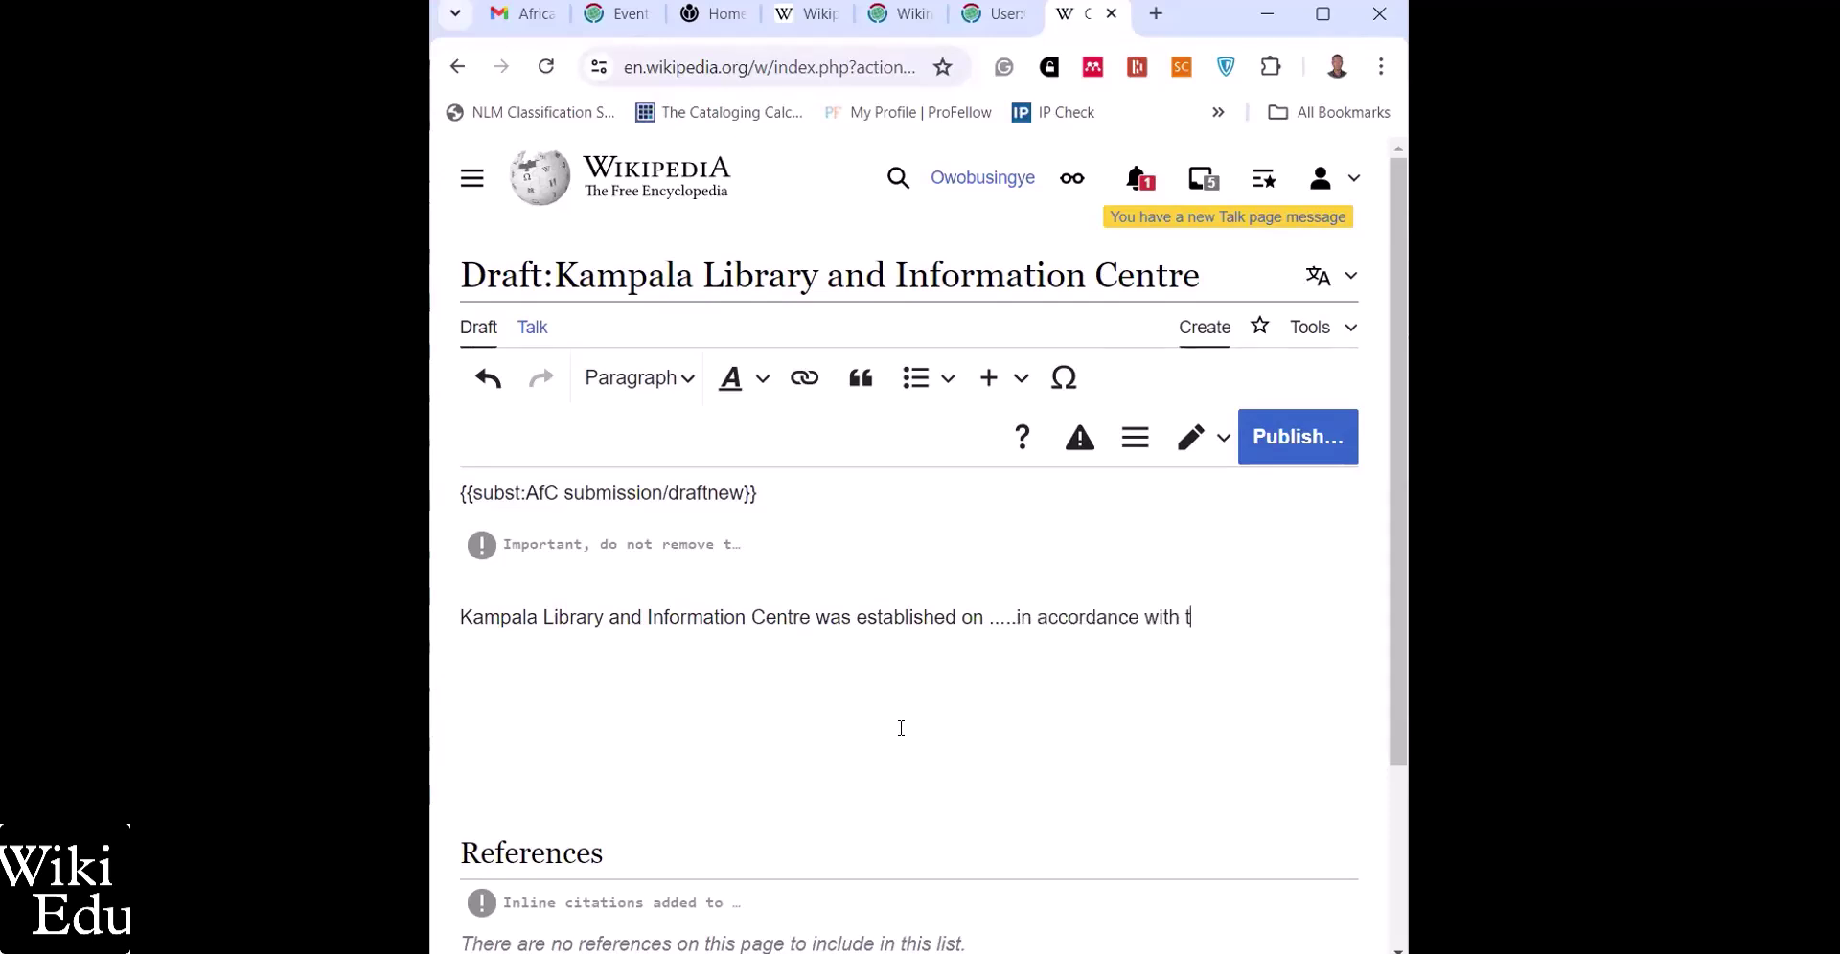
pyautogui.write('he KCCA Act of 2010')
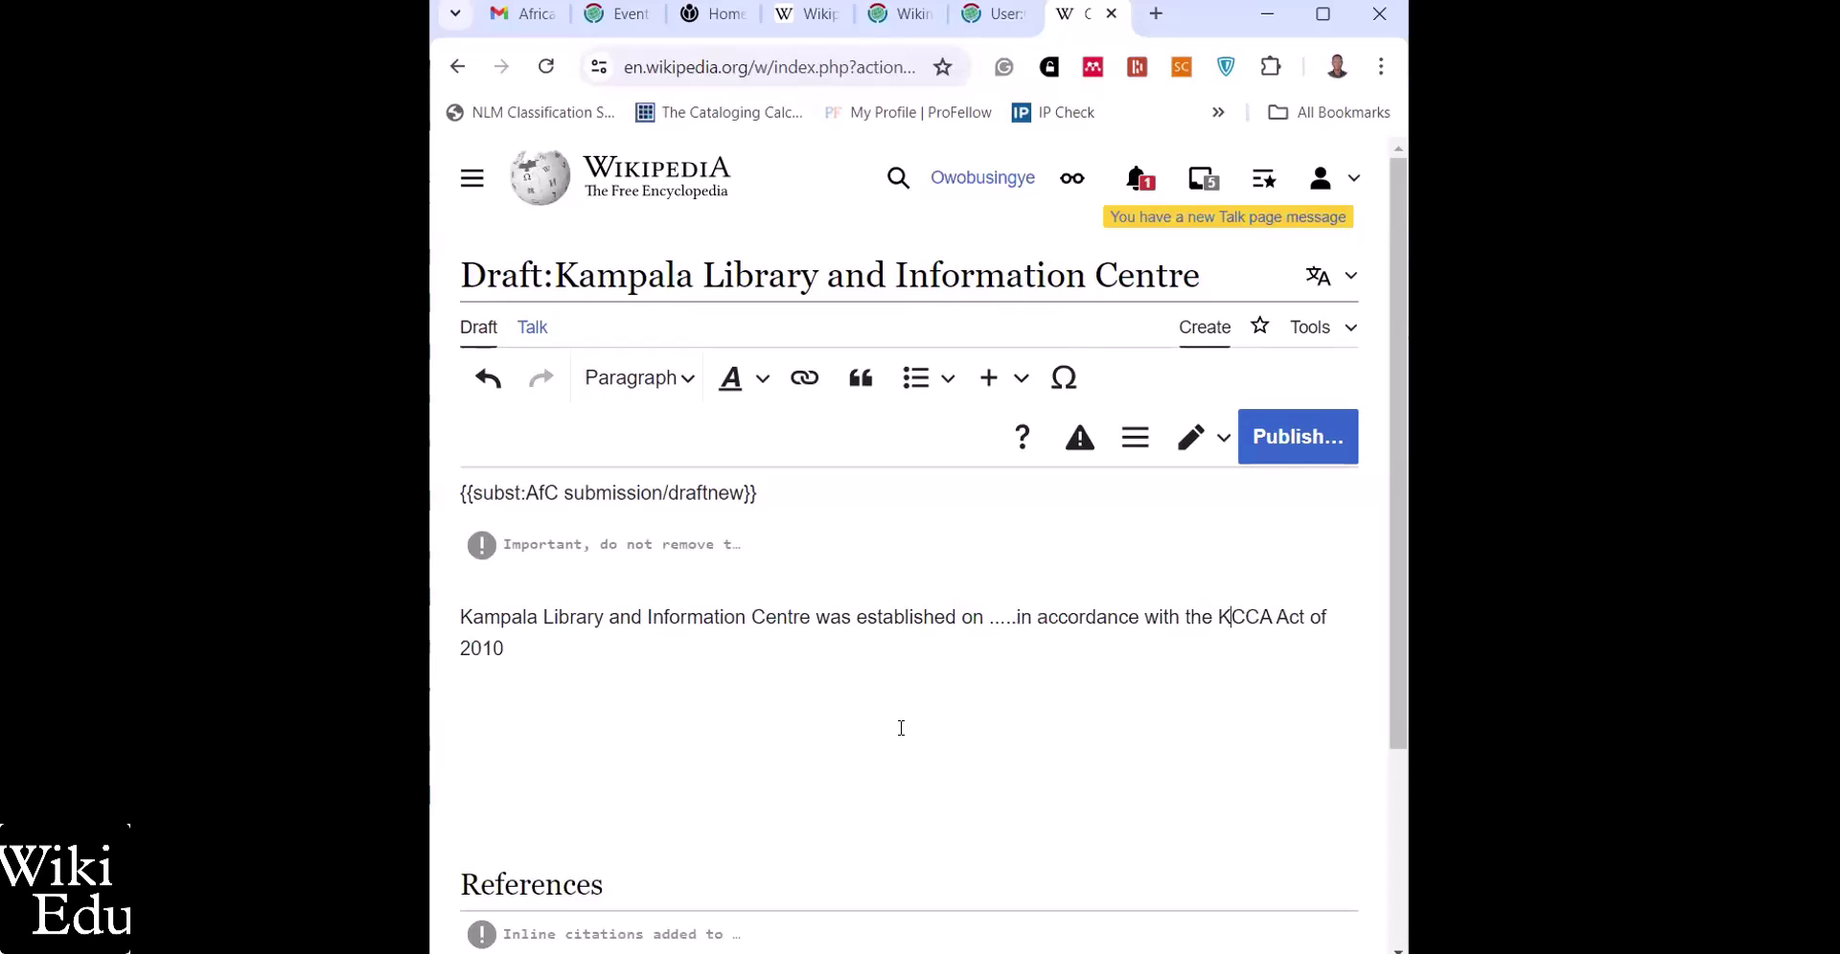
# Expand the abbreviation KCCA to "Kampala Capital City Authoity" and end the sentence with a full stop after 2010
pyautogui.write('ampala')
pyautogui.press('Right')
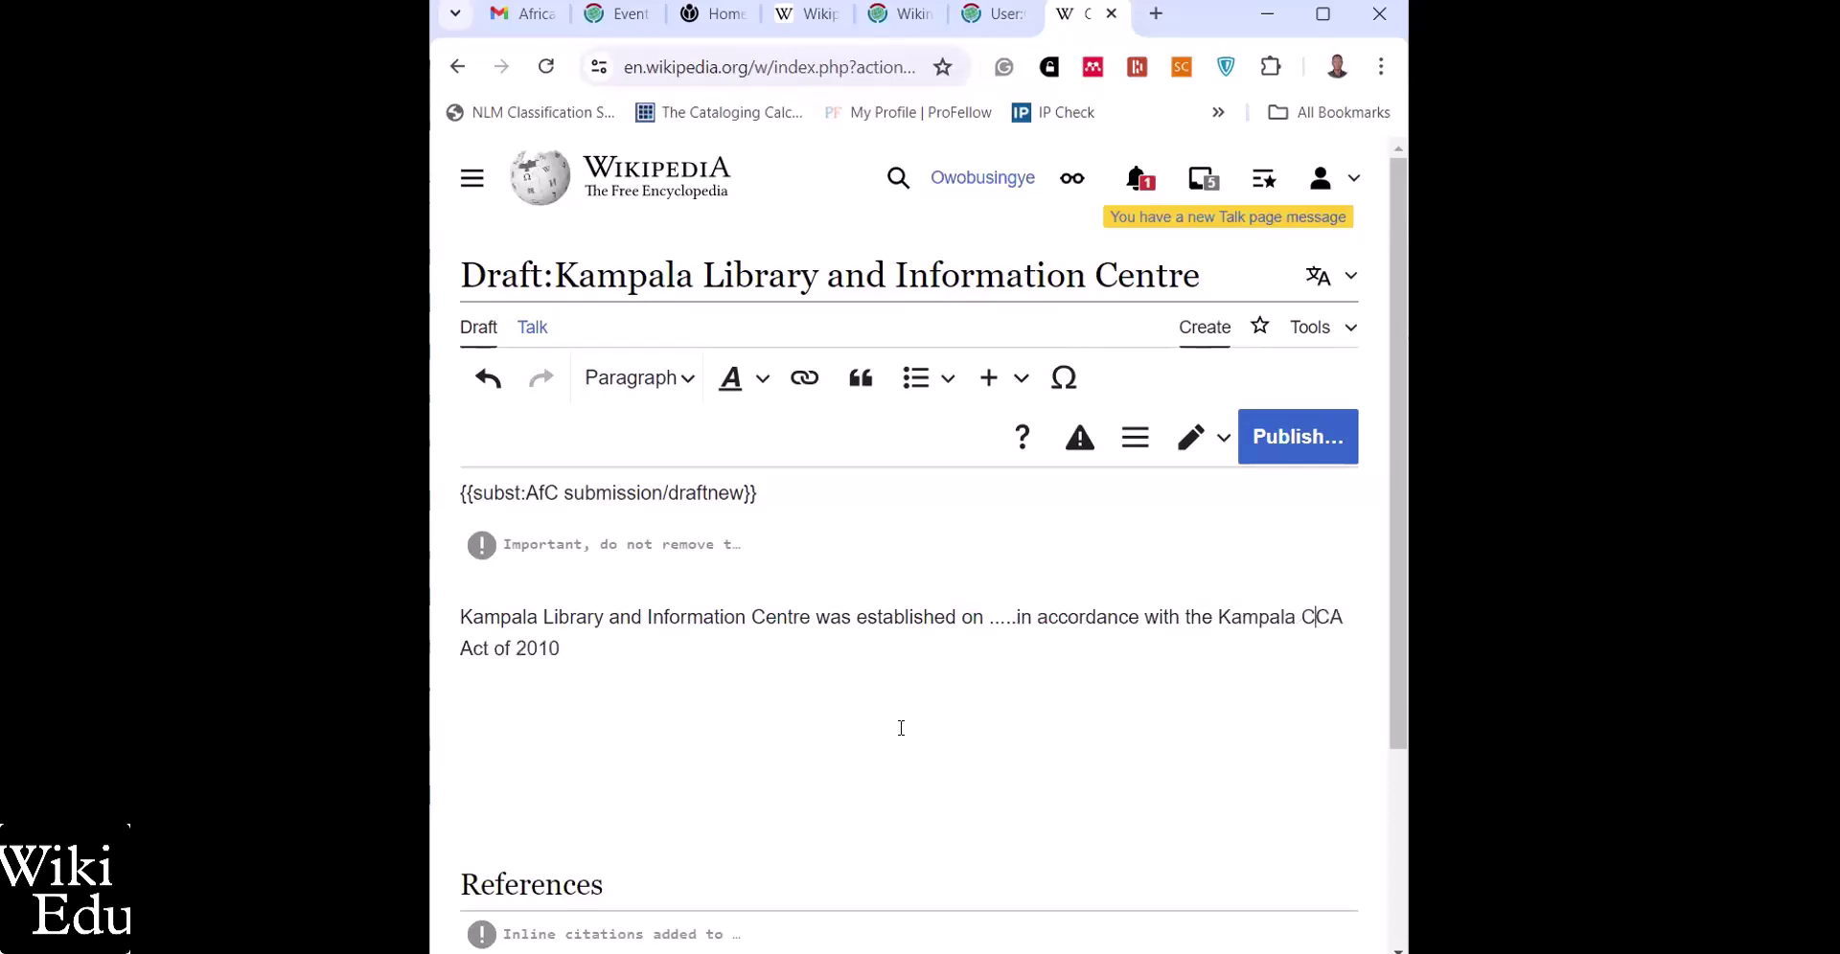
pyautogui.write('apital C')
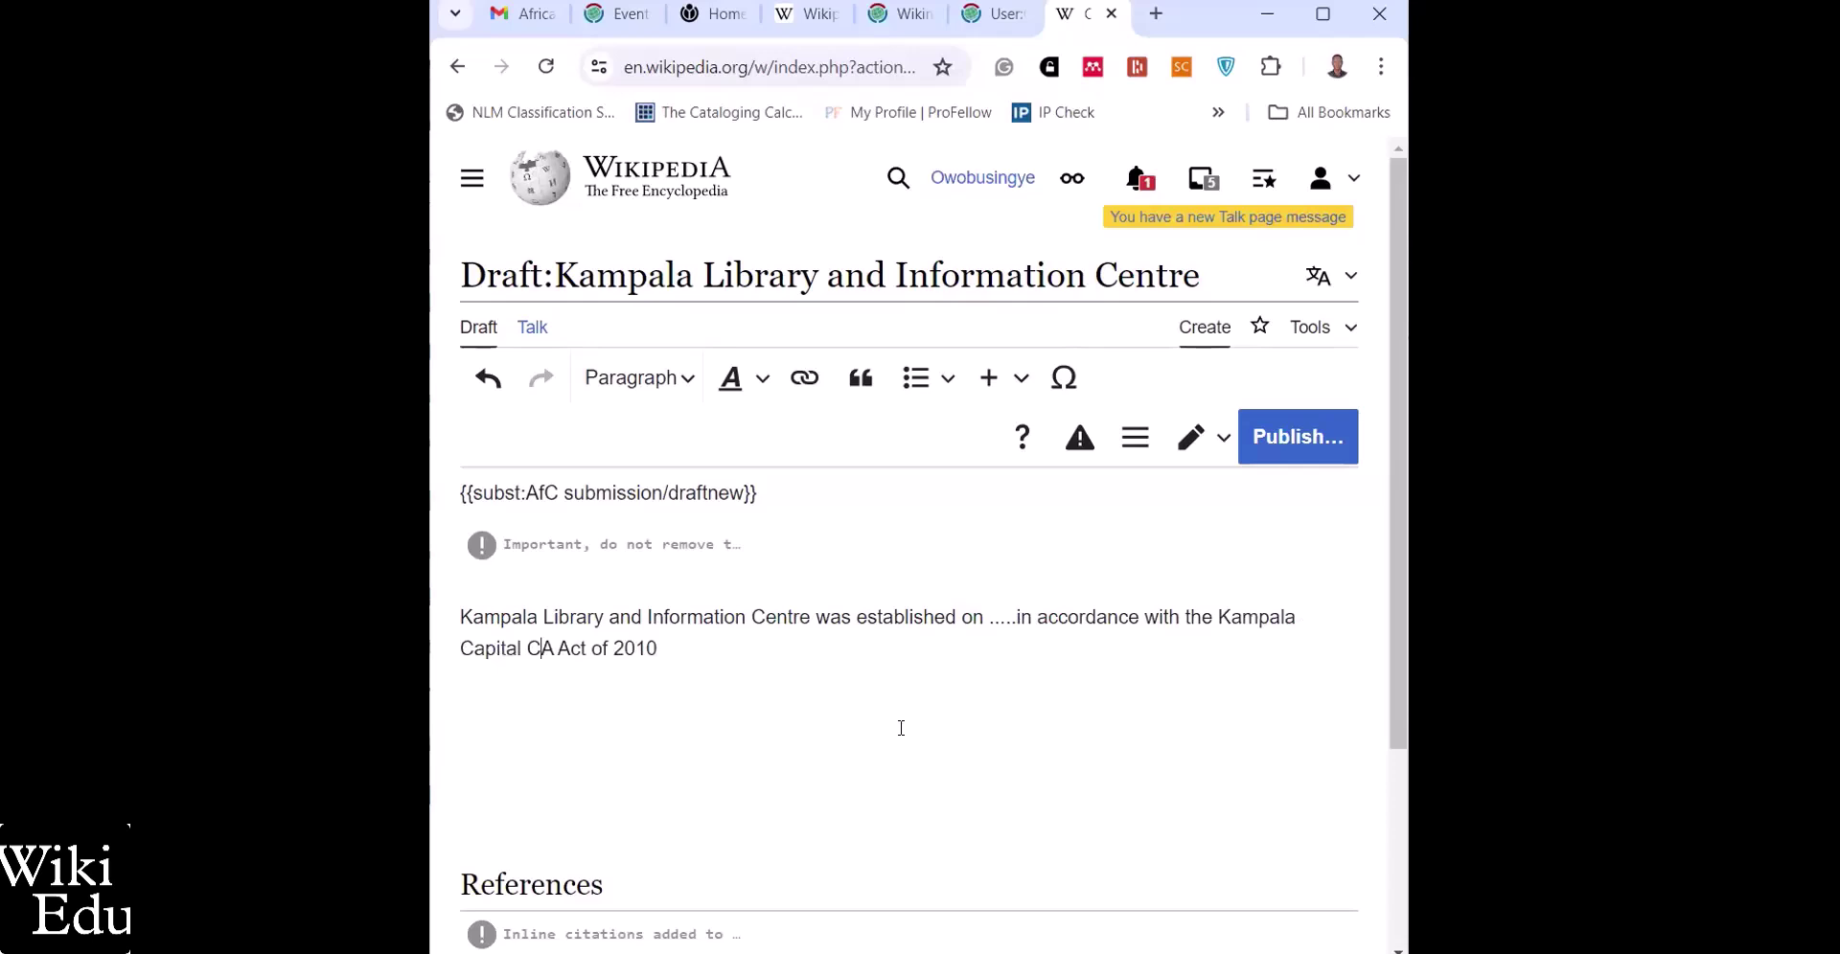
pyautogui.write('ity')
pyautogui.press('Right')
pyautogui.write('u')
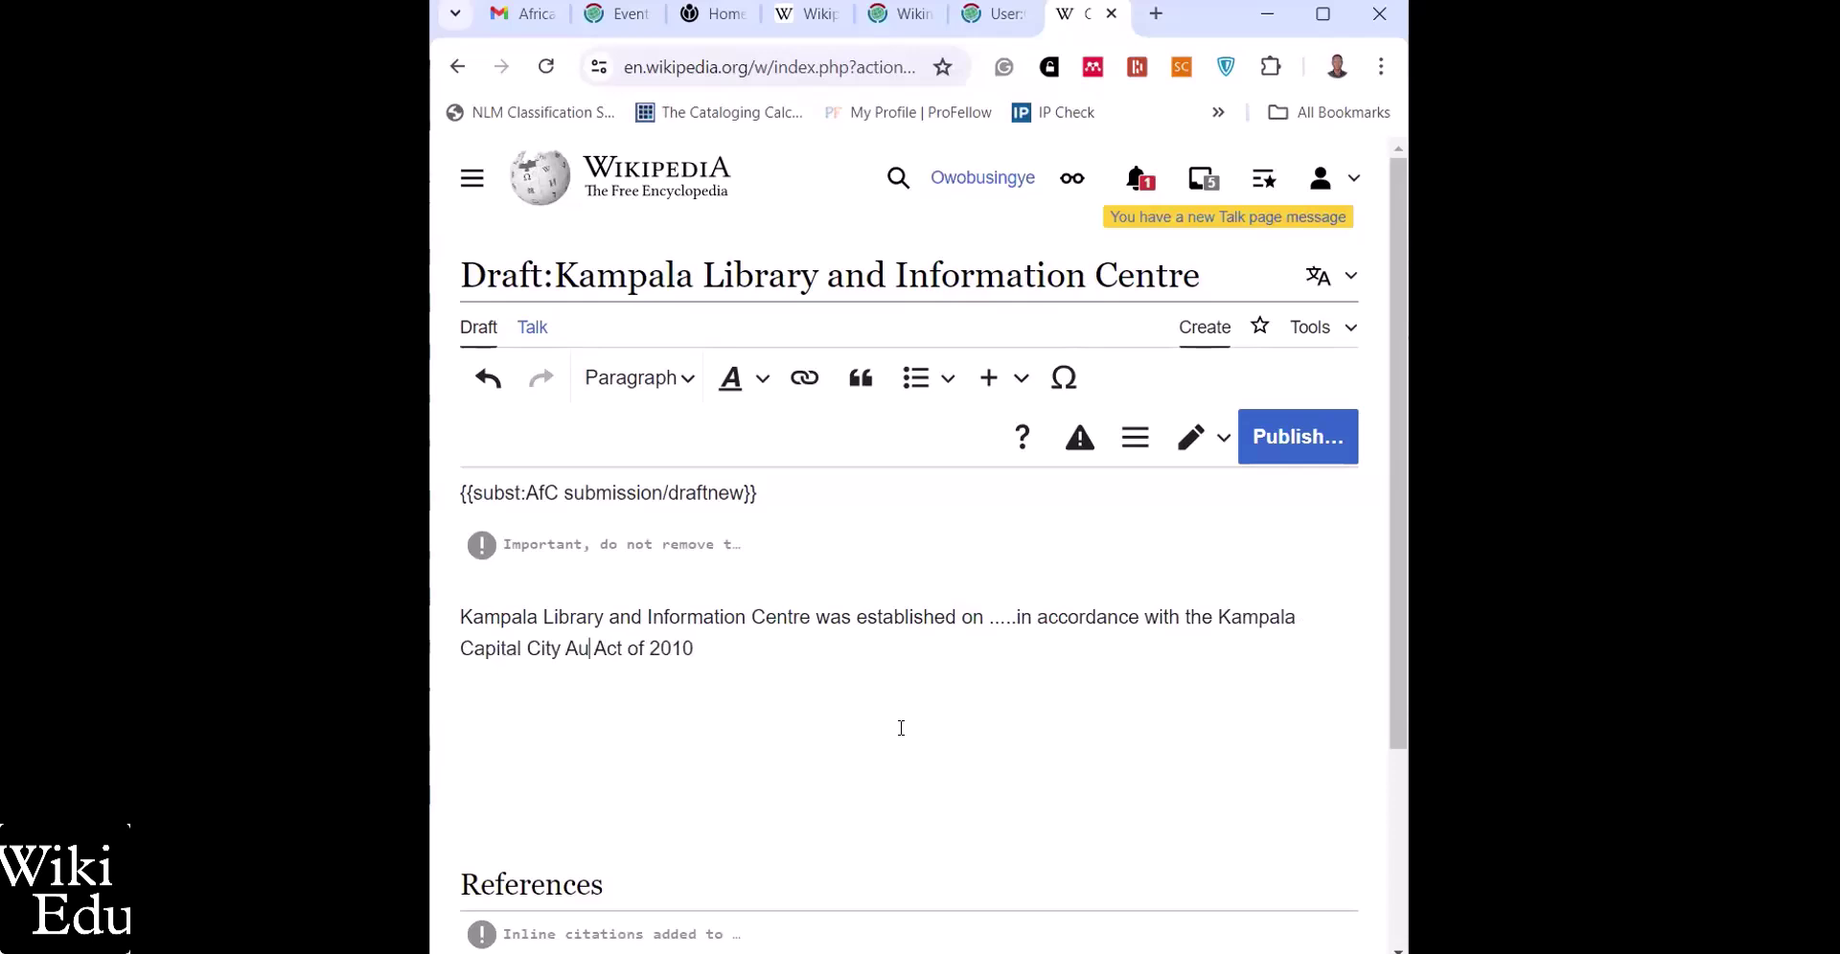
pyautogui.write('thoity')
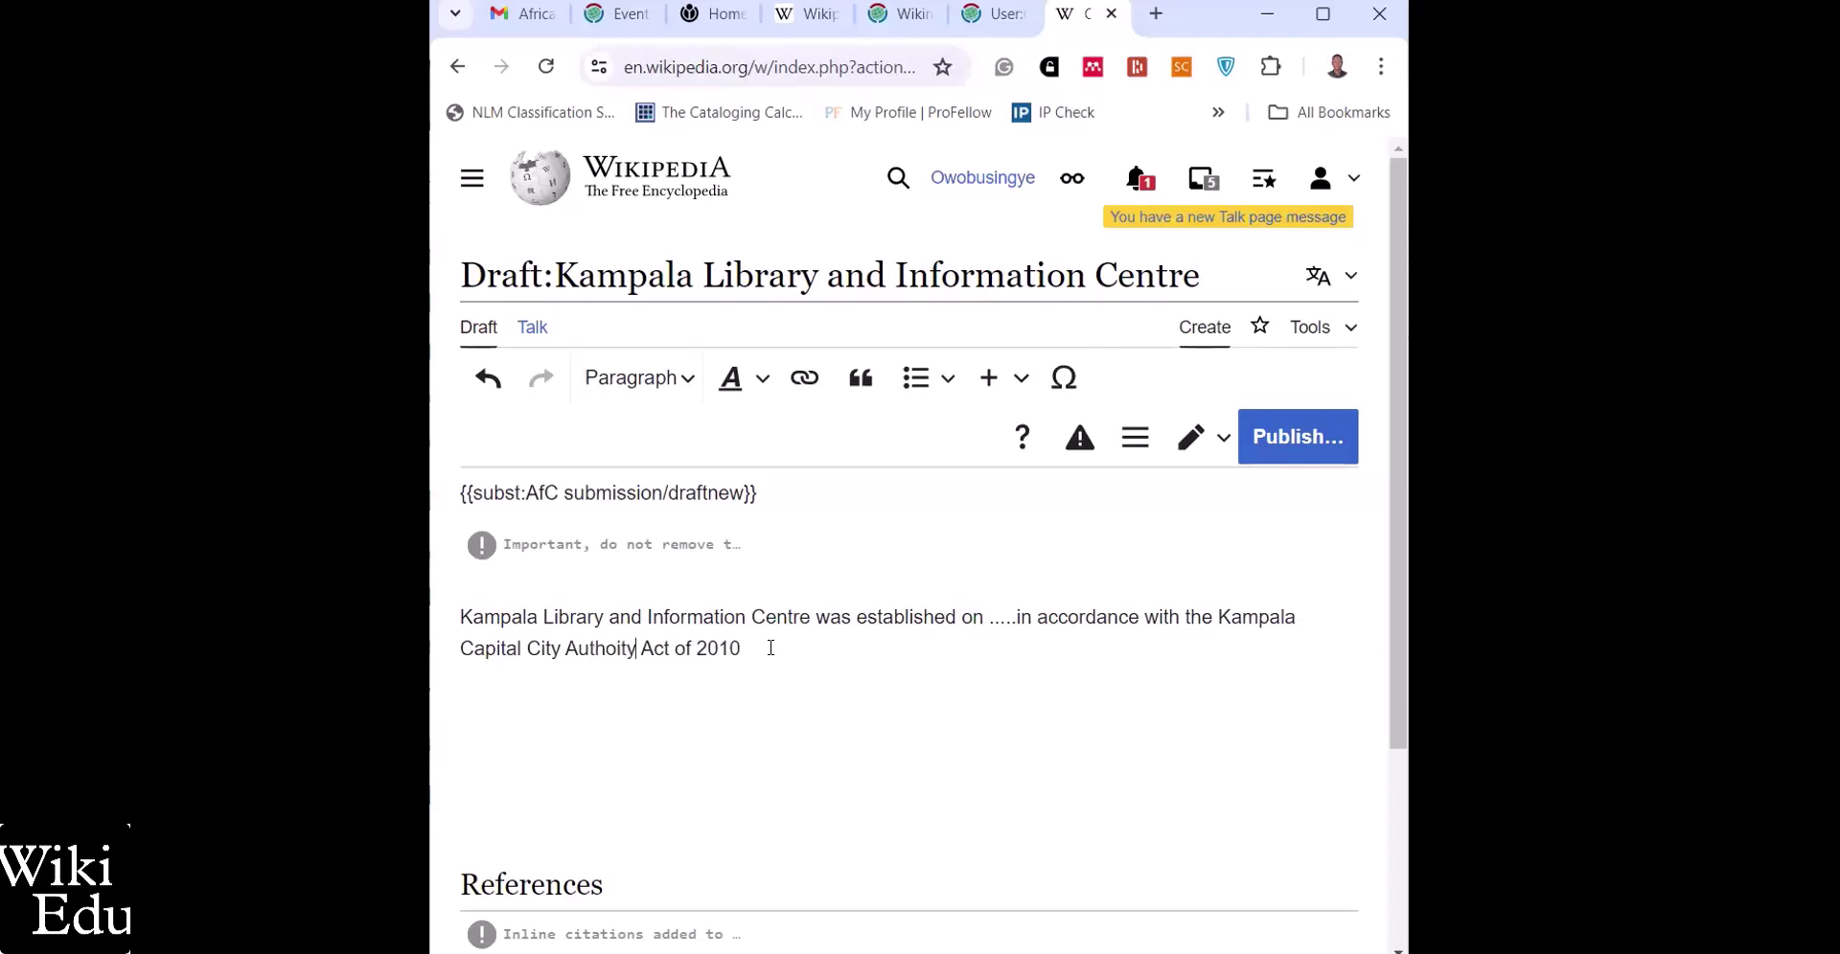
pyautogui.write('.')
# Insert "is one of the oldest public libraries in Uganda. It" before "was established" and add a new line below the paragraph
pyautogui.click(816, 617)
pyautogui.write('is')
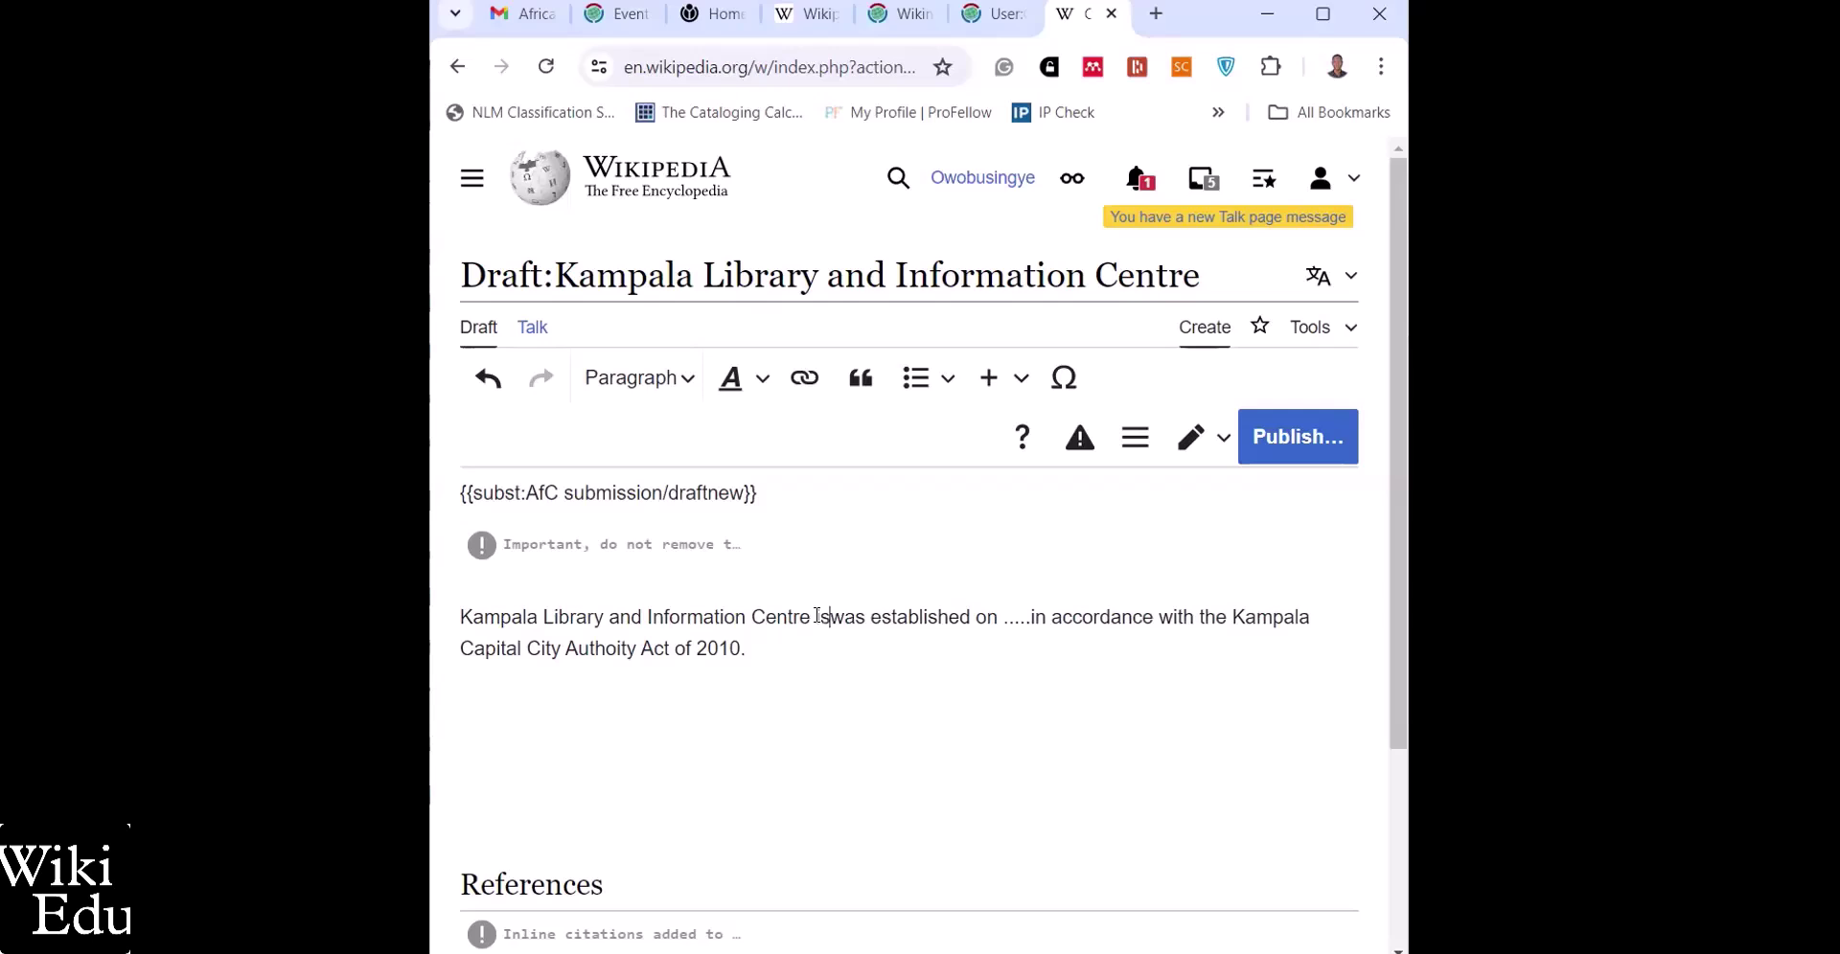
pyautogui.write('on')
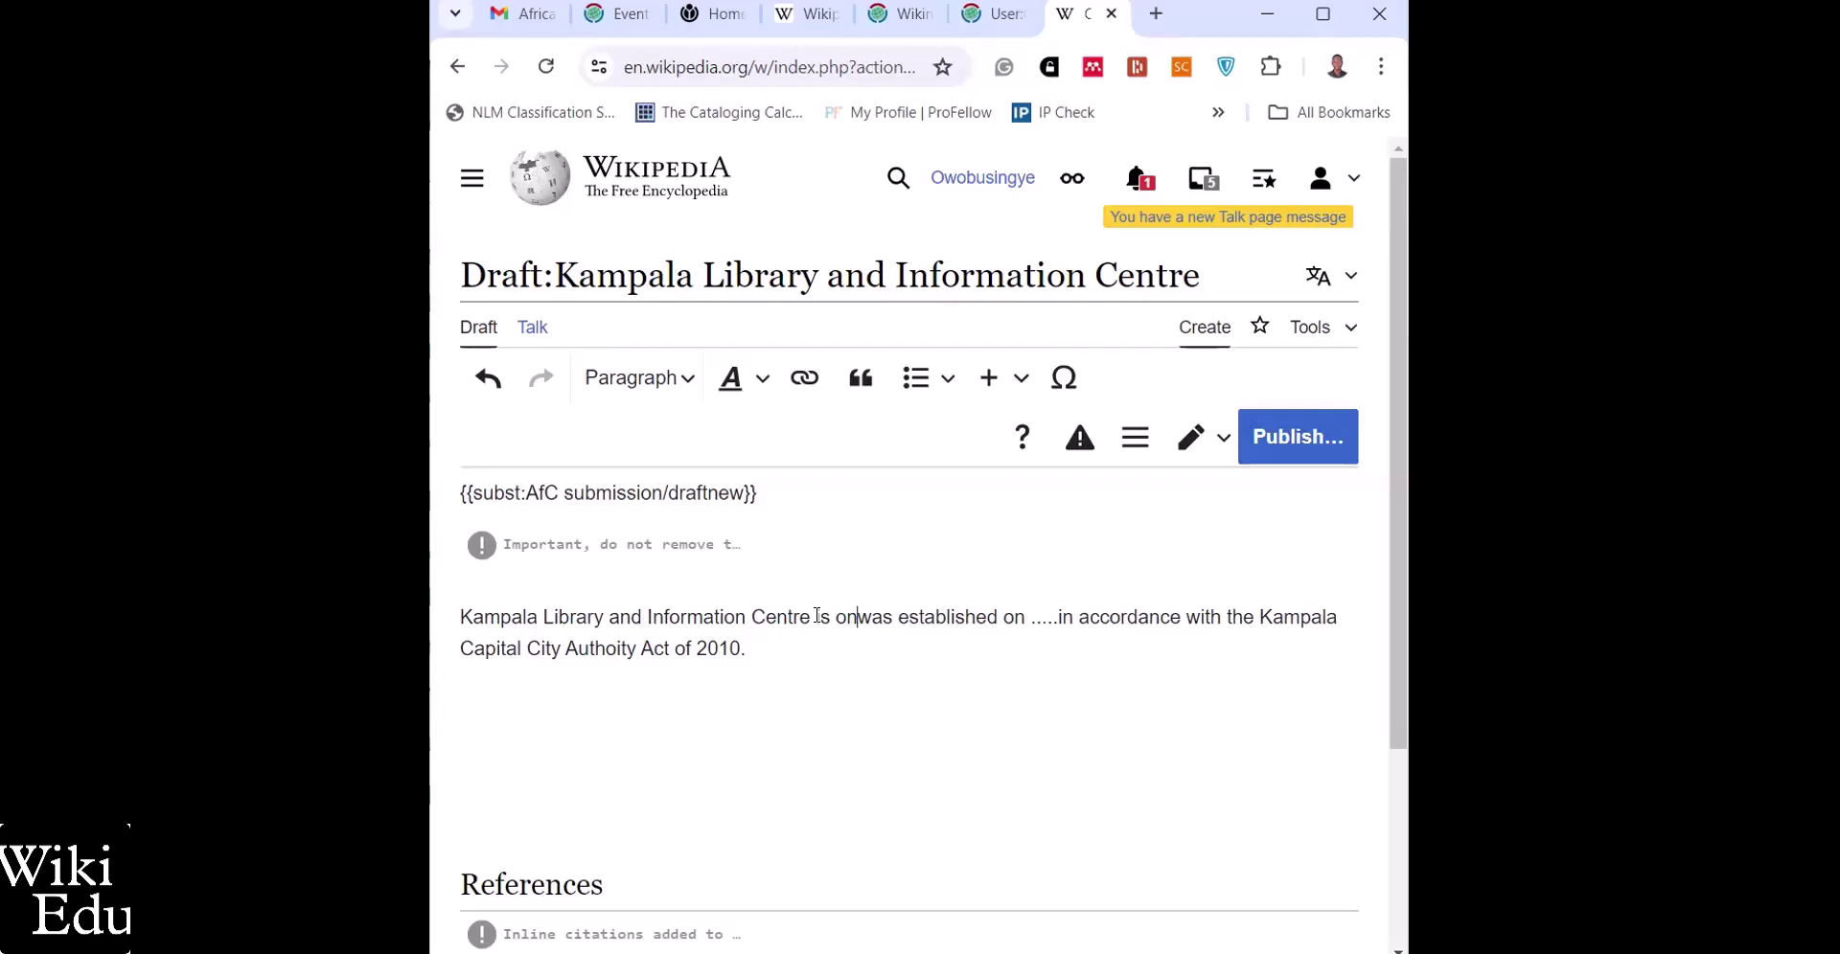
pyautogui.write('e of the oldest libr')
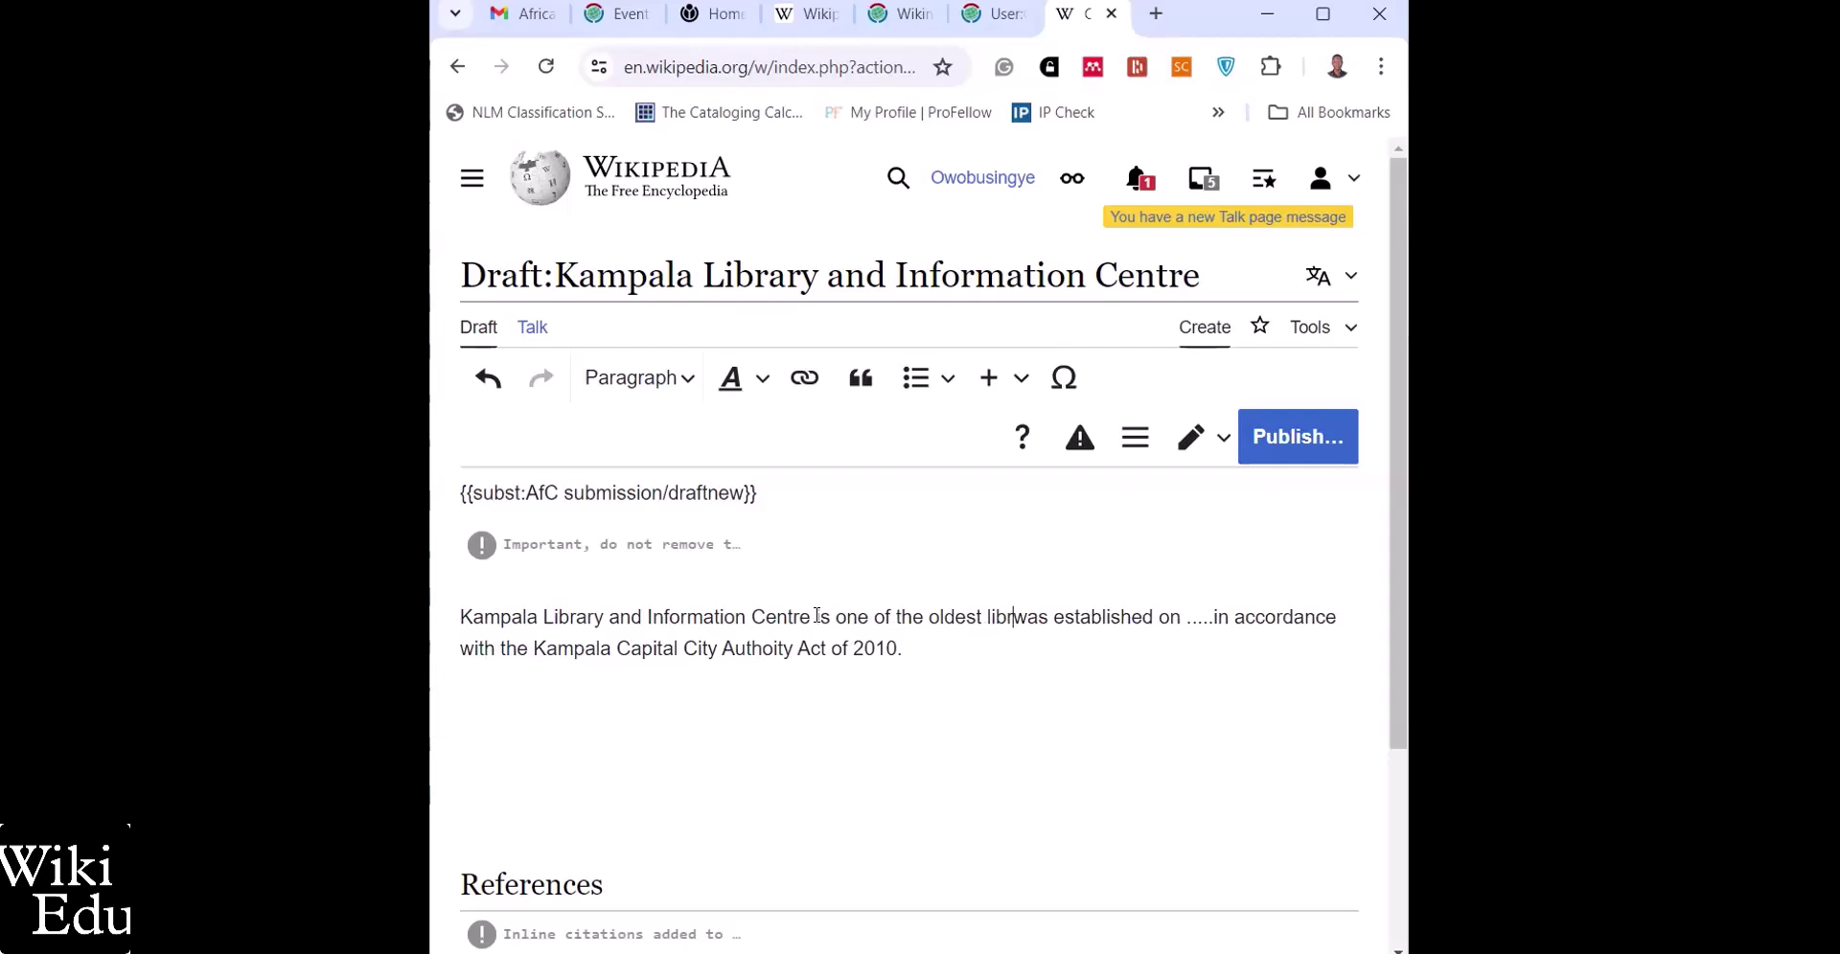
pyautogui.hotkey('ctrl', 'z')
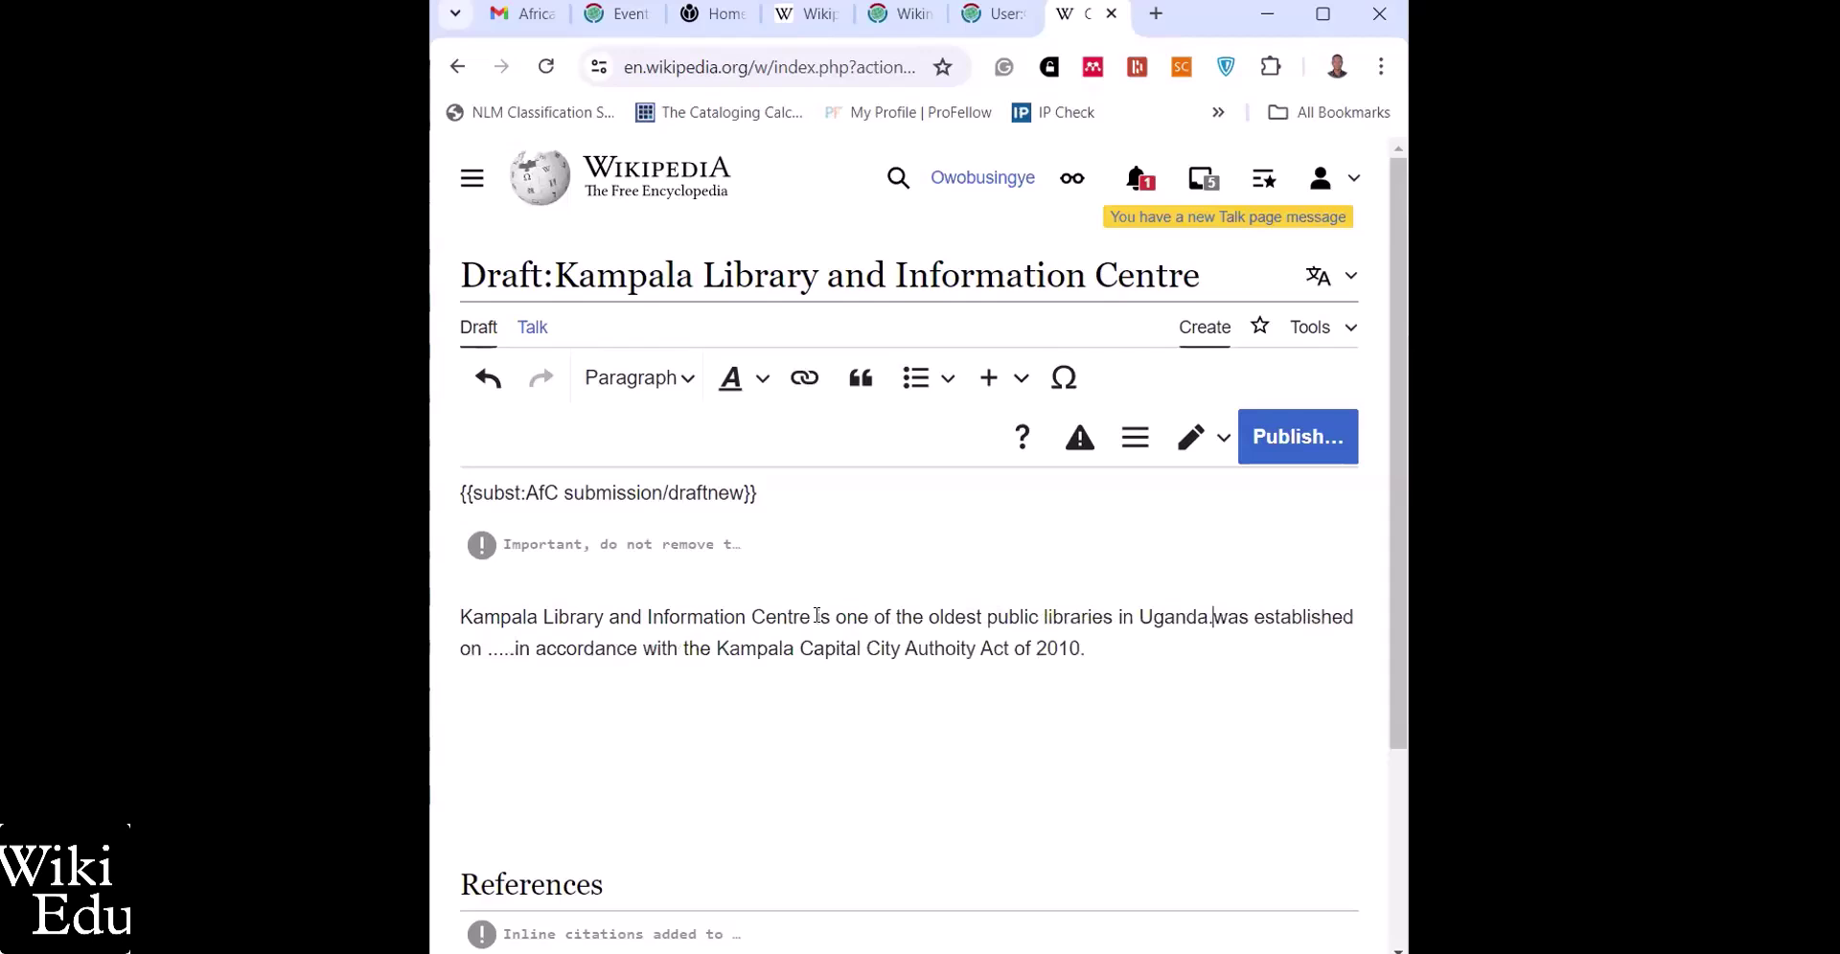
pyautogui.write('It')
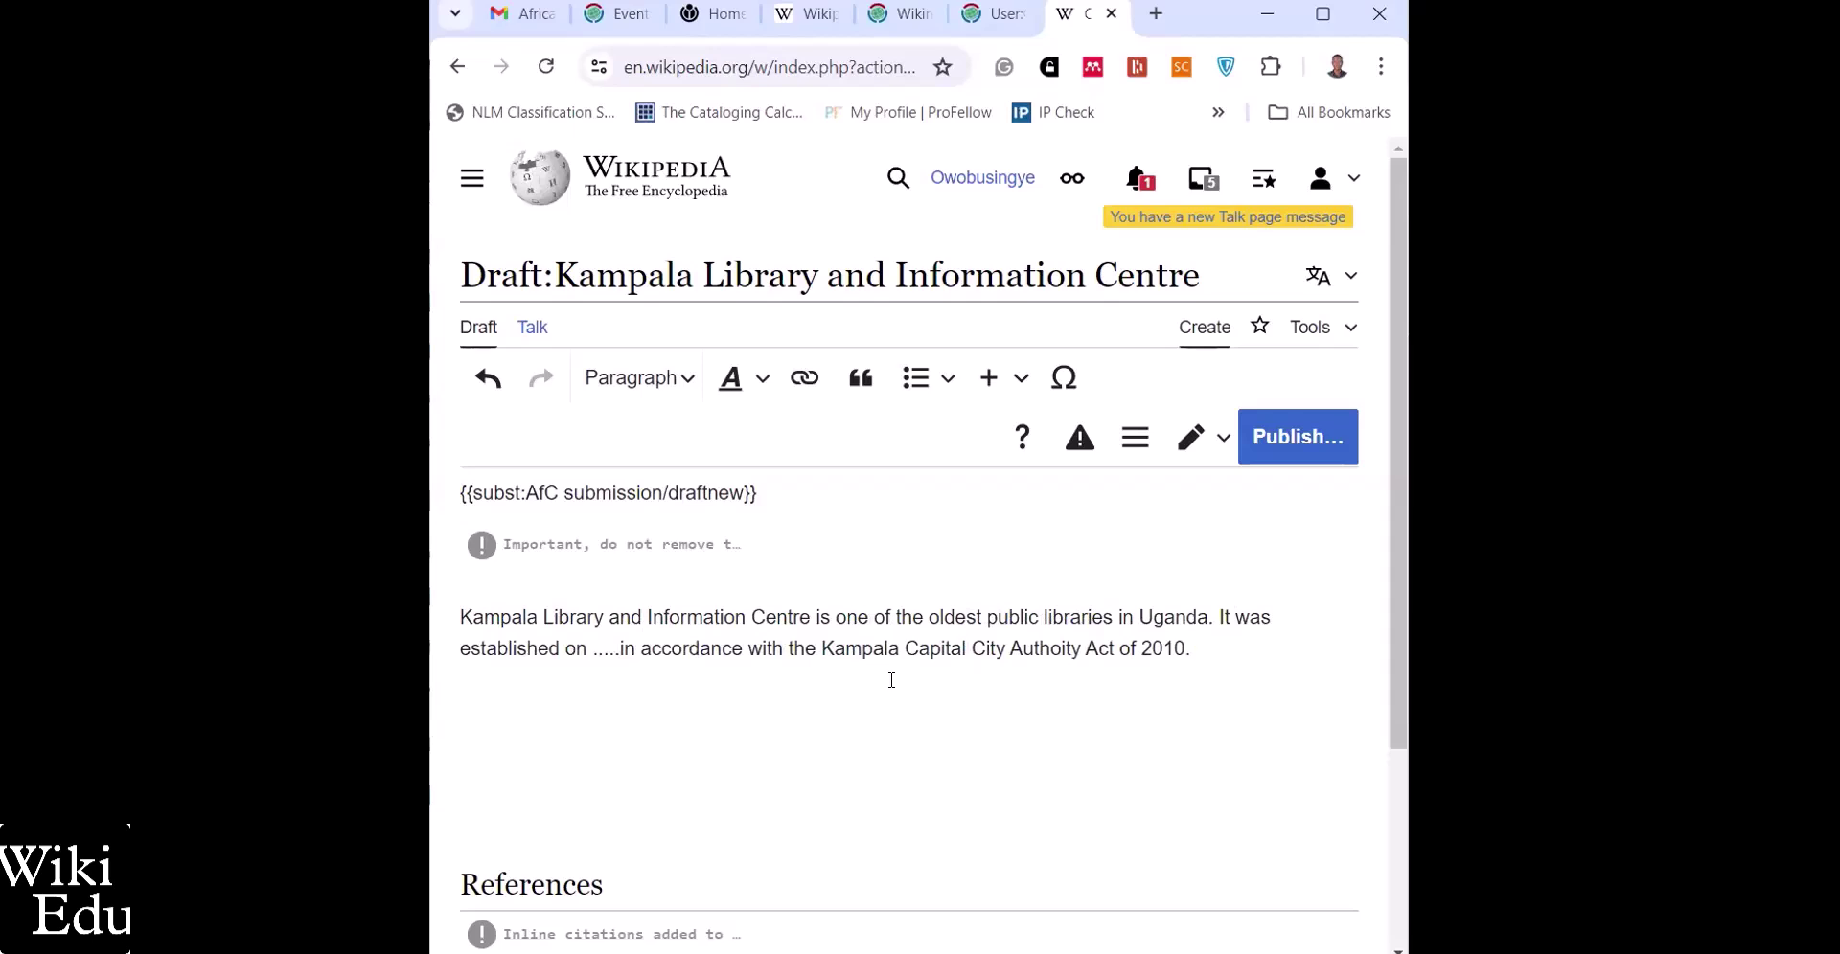
pyautogui.press('Return')
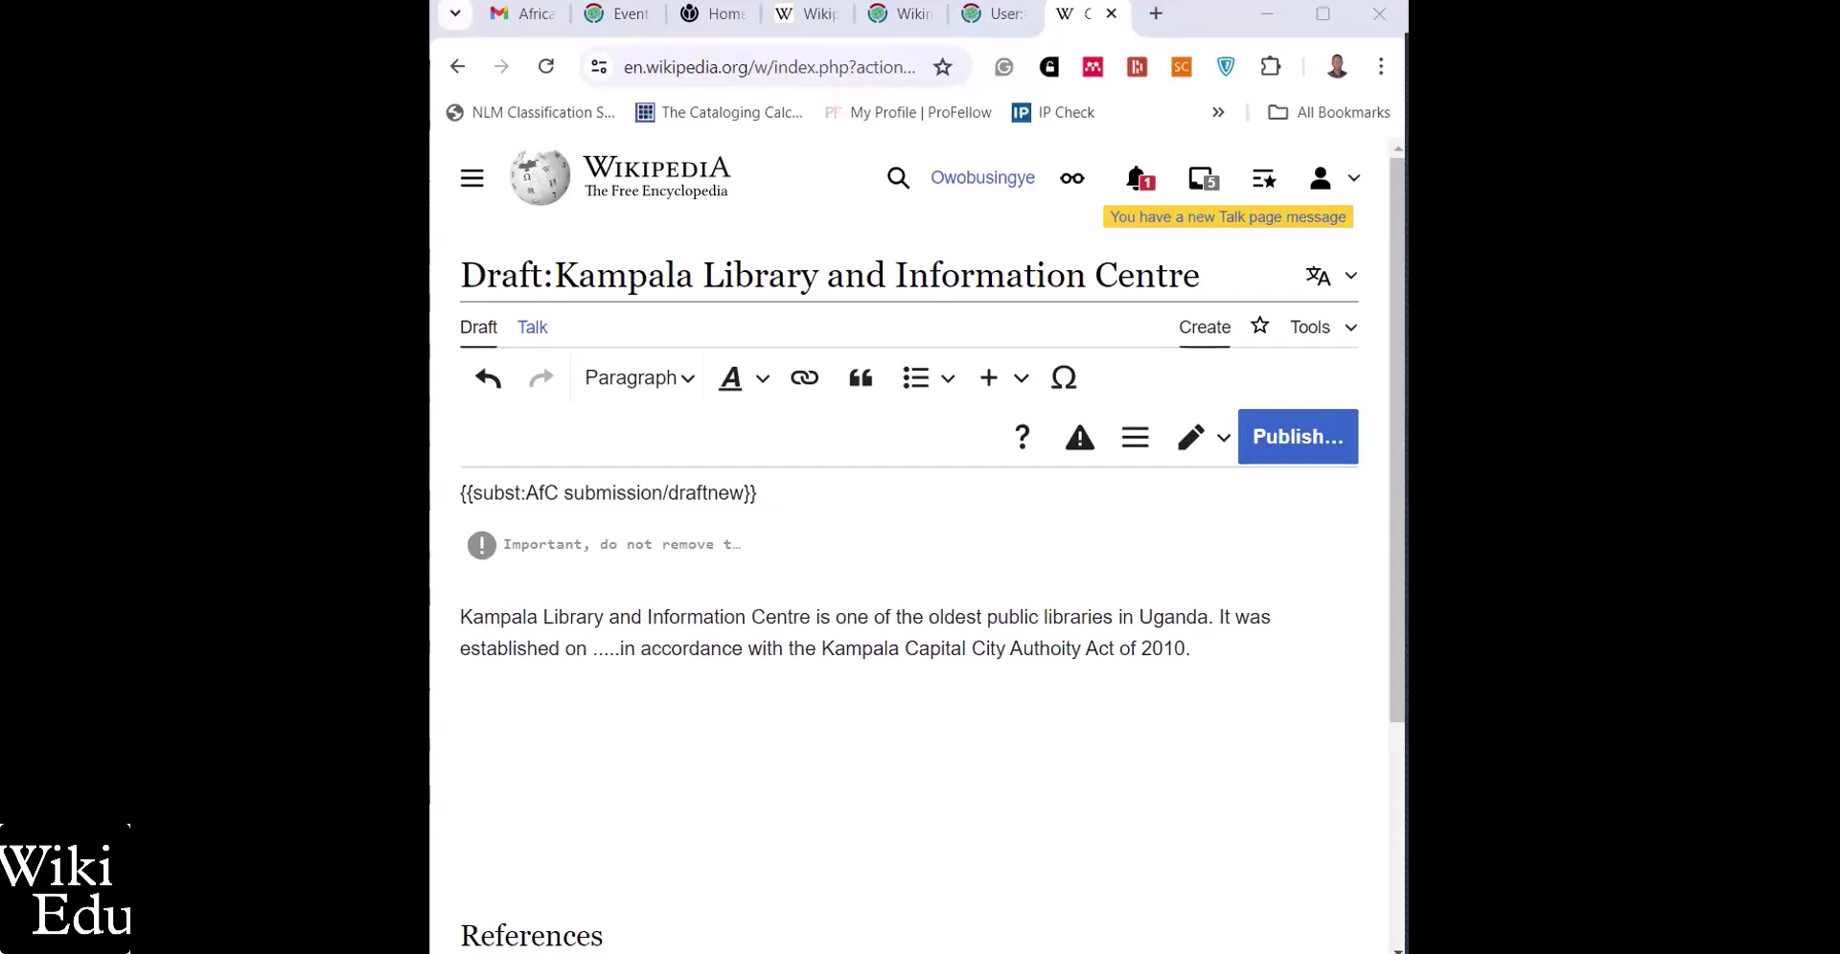
pyautogui.click(1193, 651)
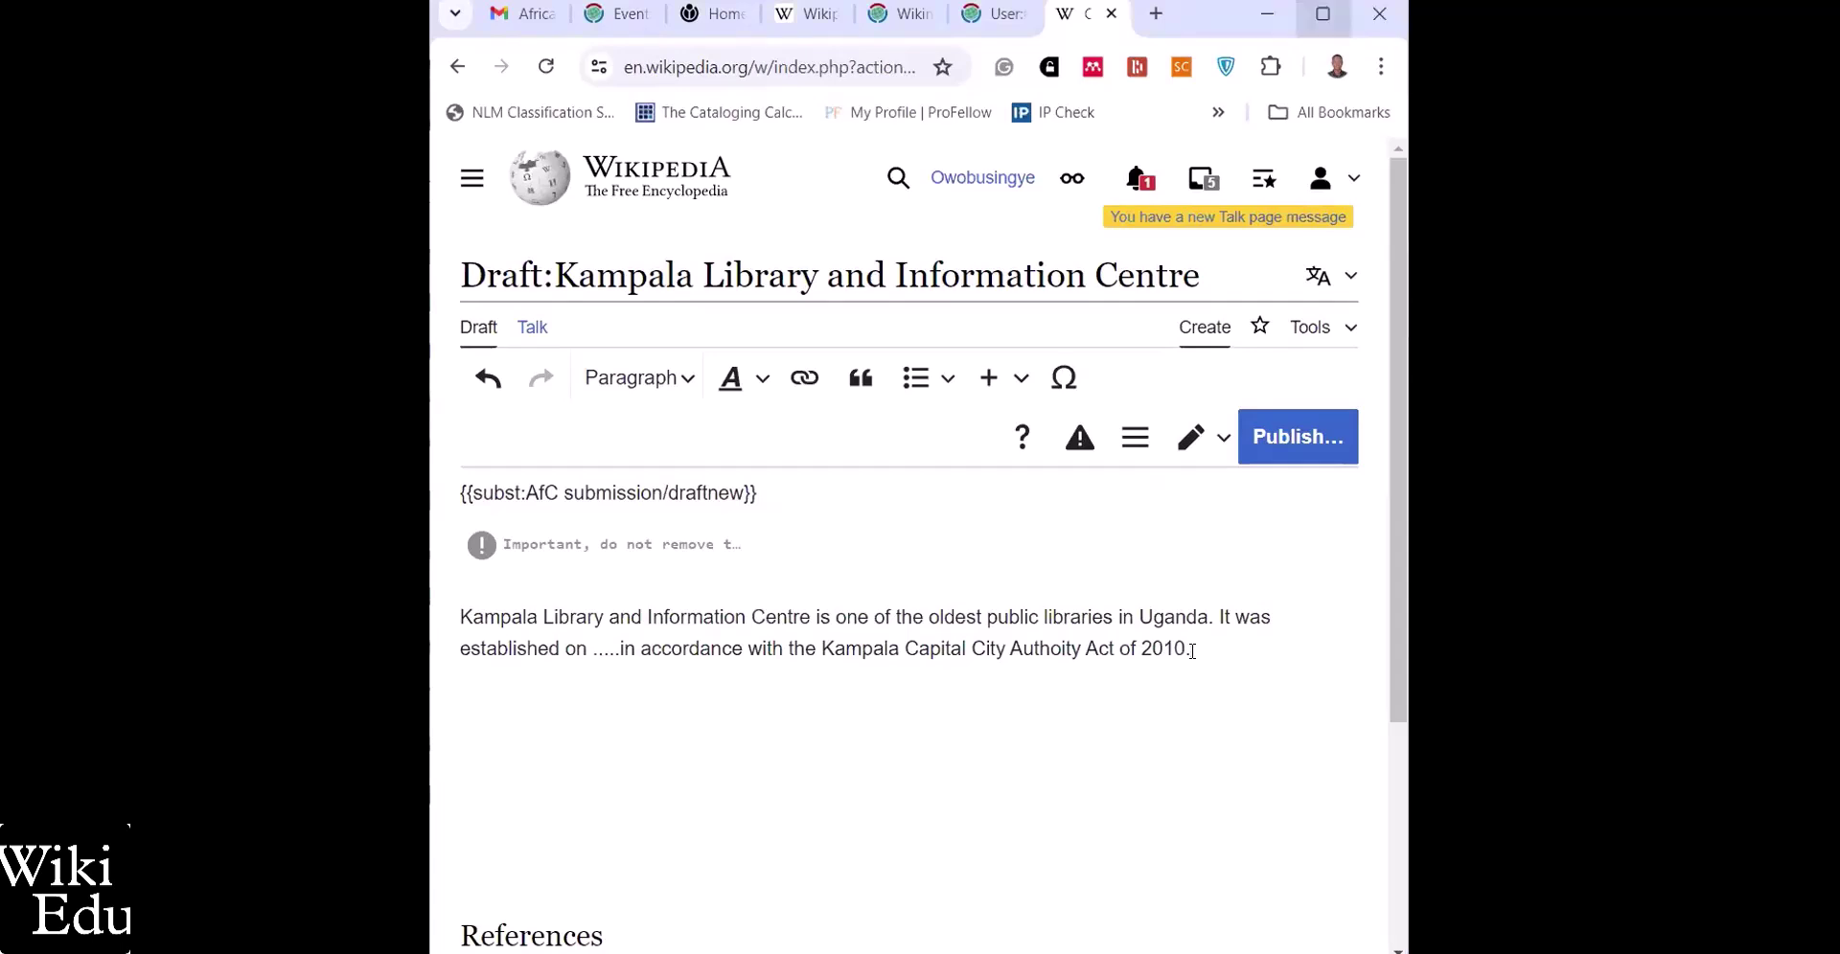
pyautogui.press('super+Up')
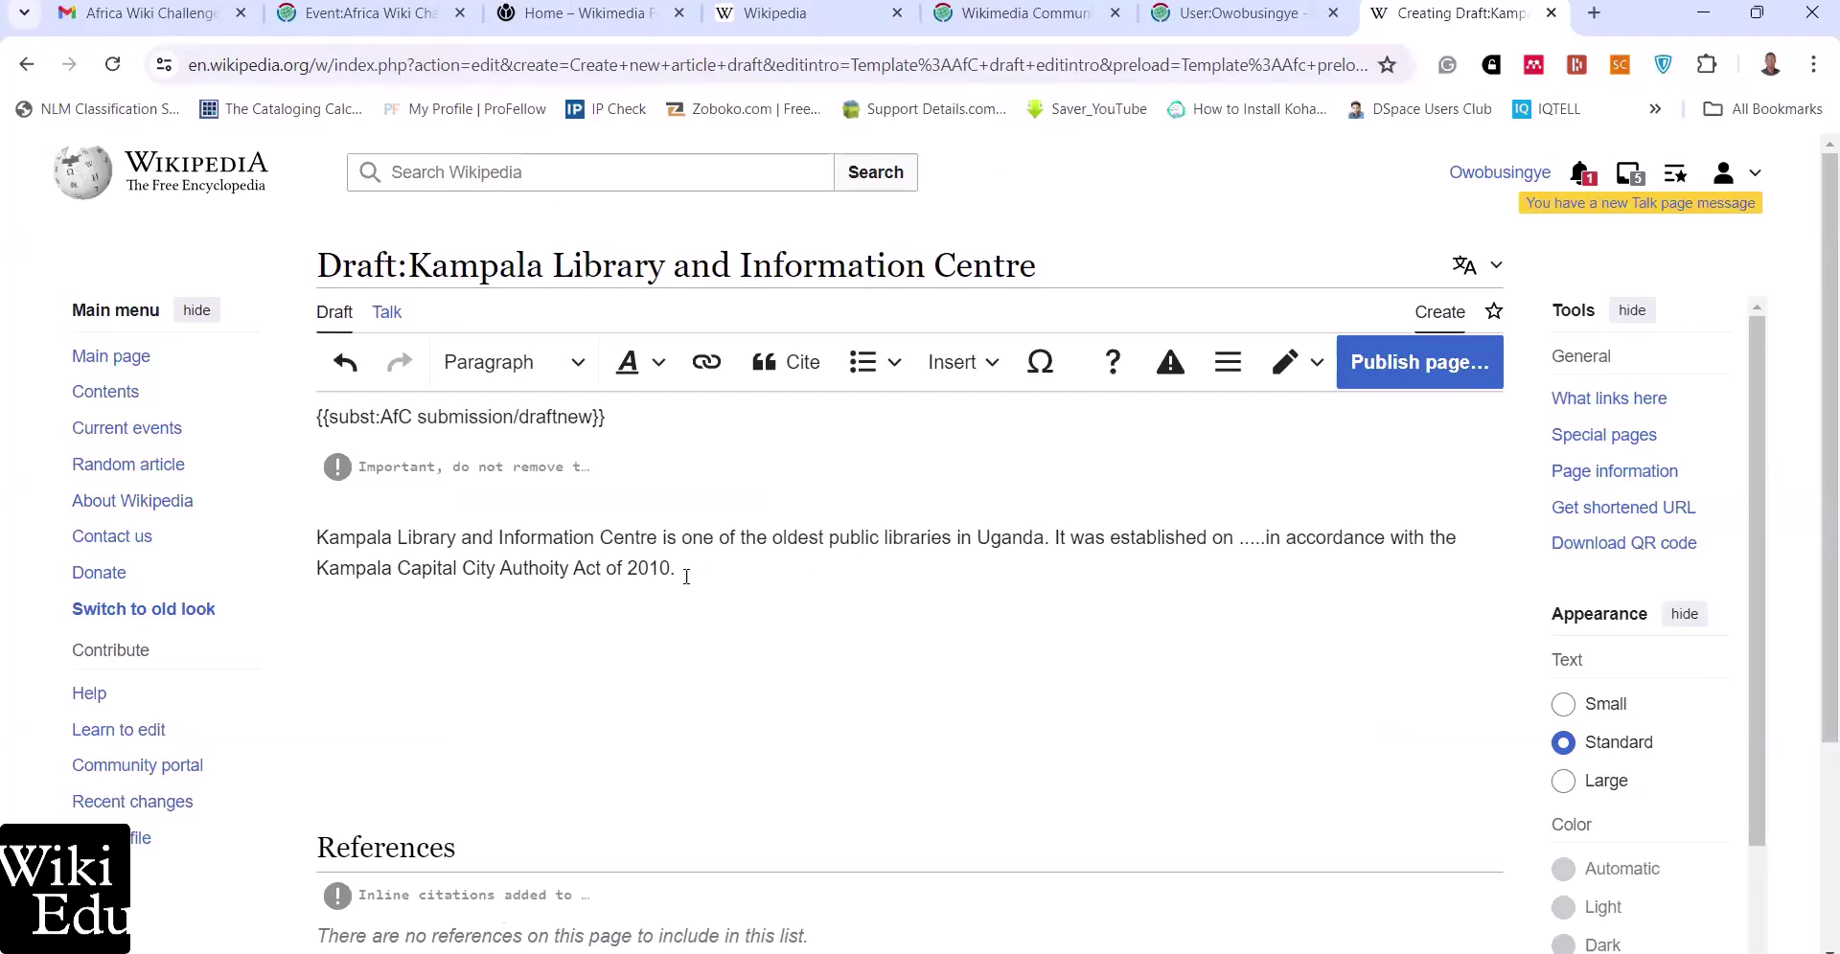
pyautogui.hotkey('ctrl', 'shift', 'k')
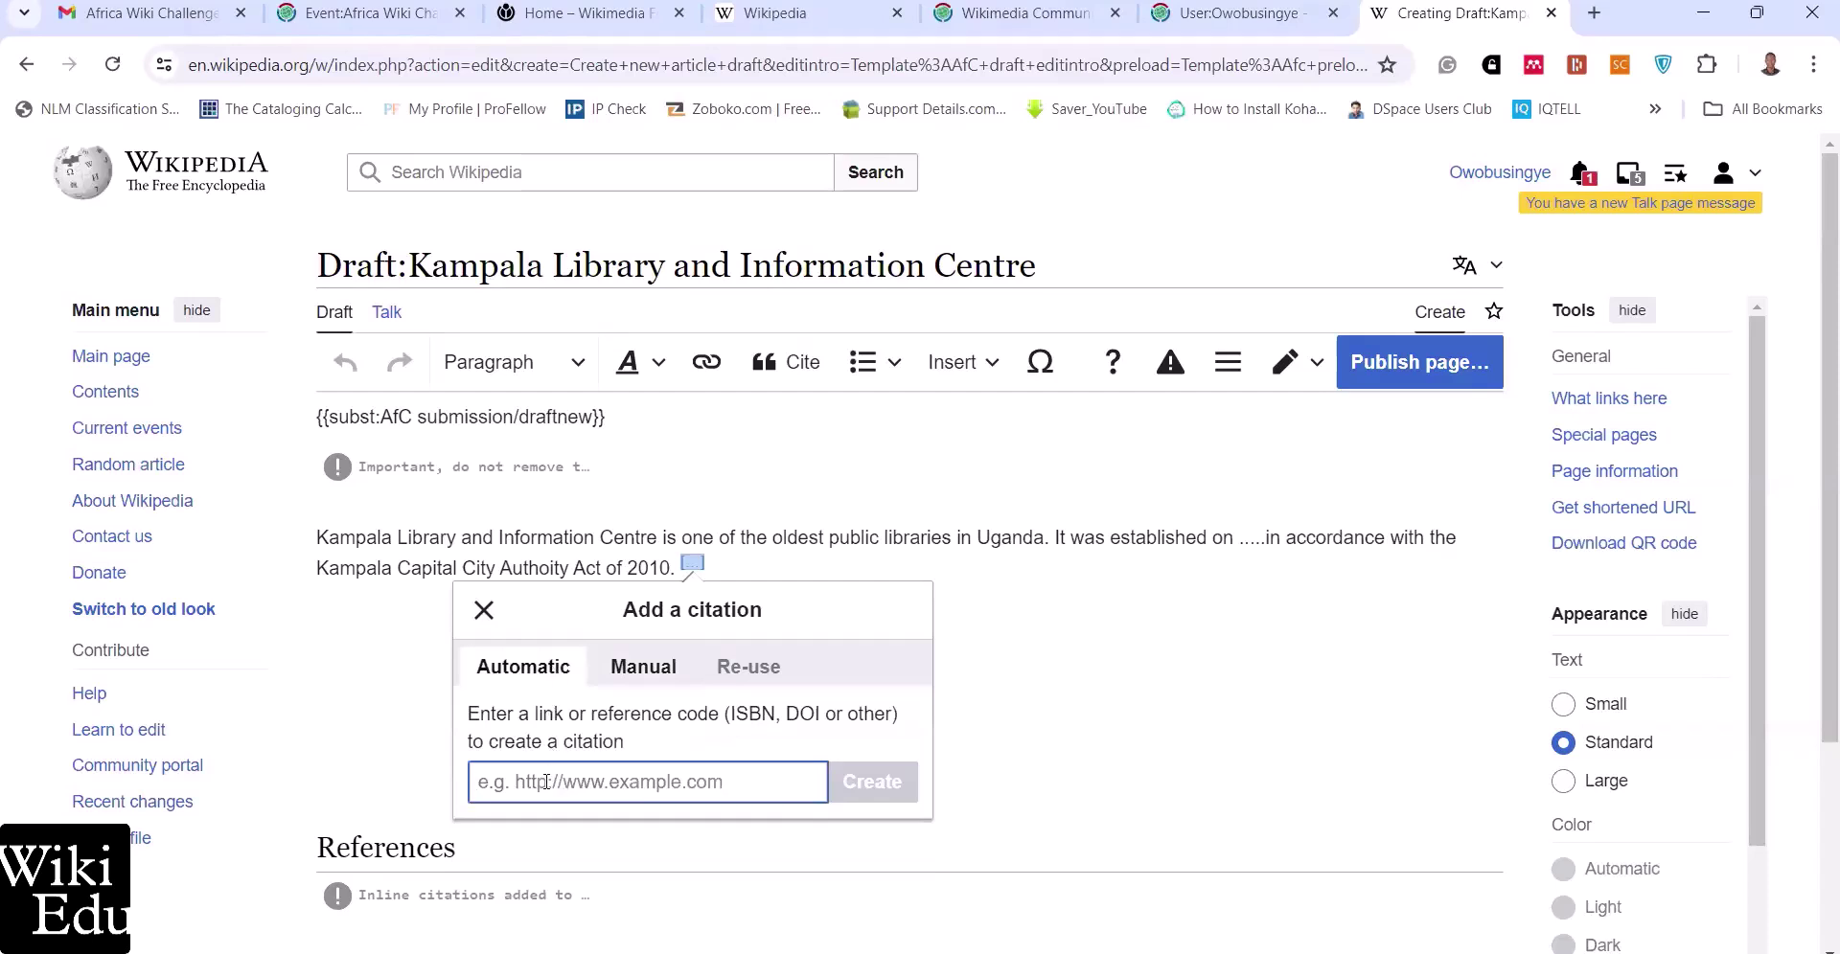
pyautogui.write('https://www.kcca.go.ug/library')
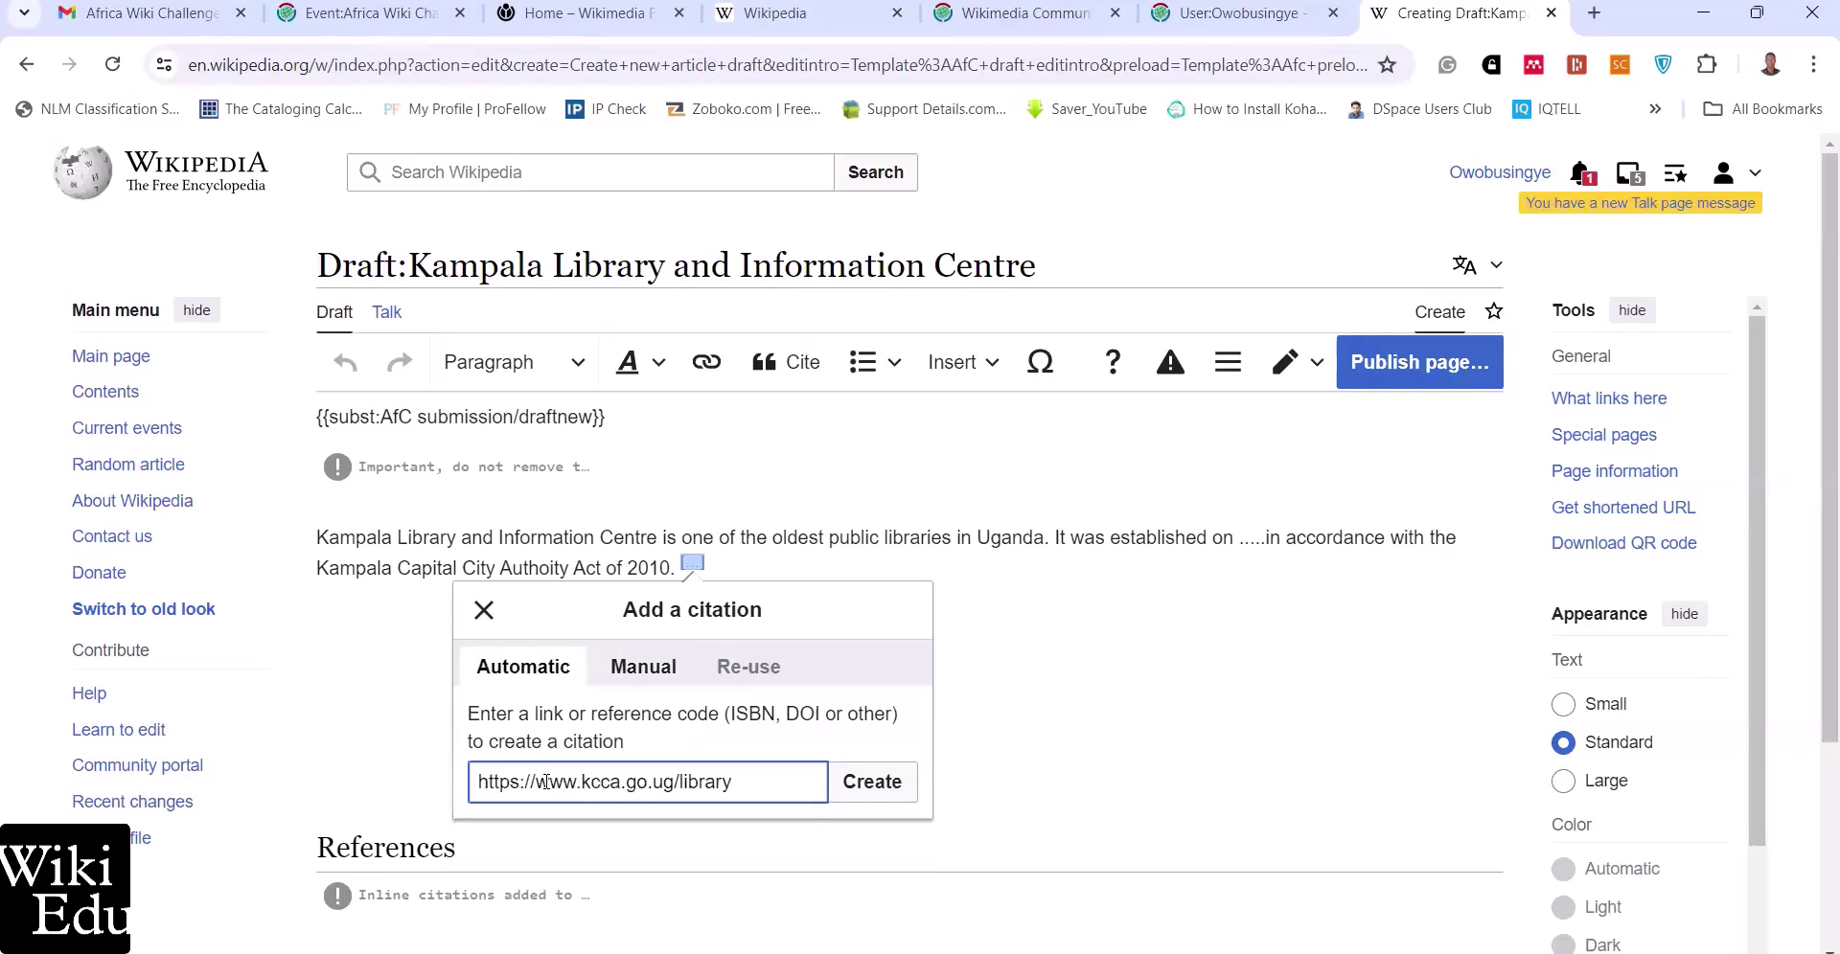
pyautogui.click(866, 784)
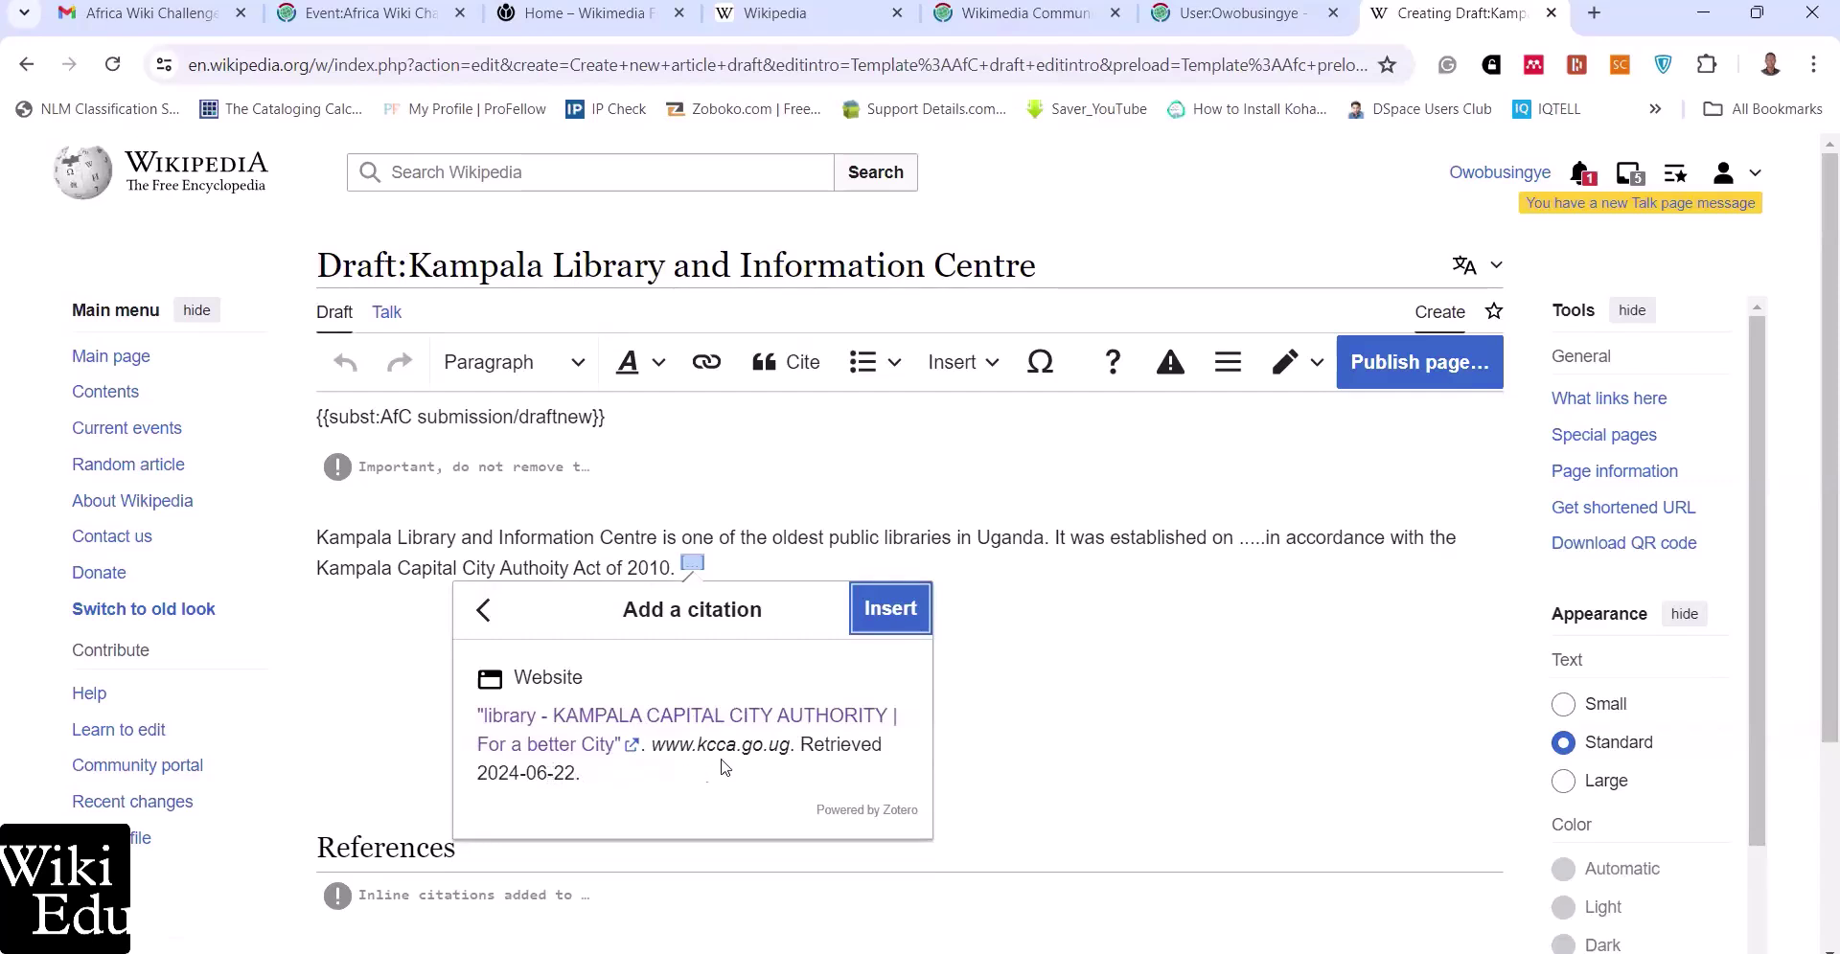
pyautogui.click(891, 621)
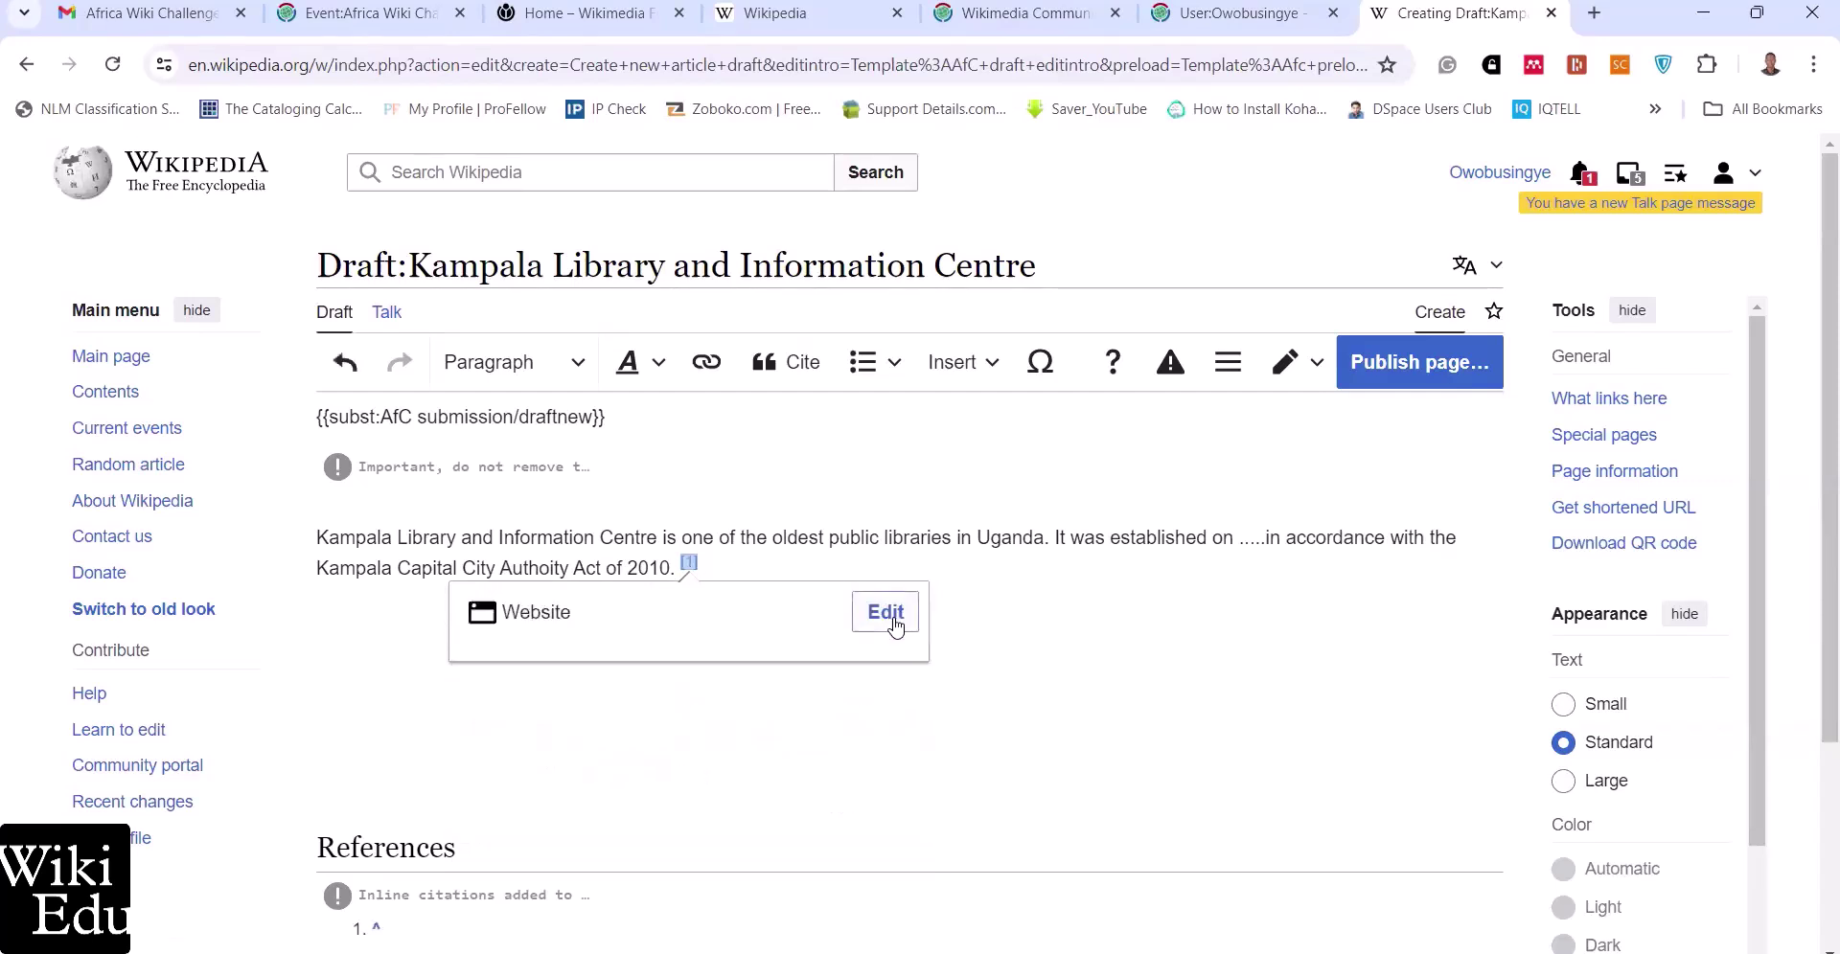
pyautogui.click(1065, 645)
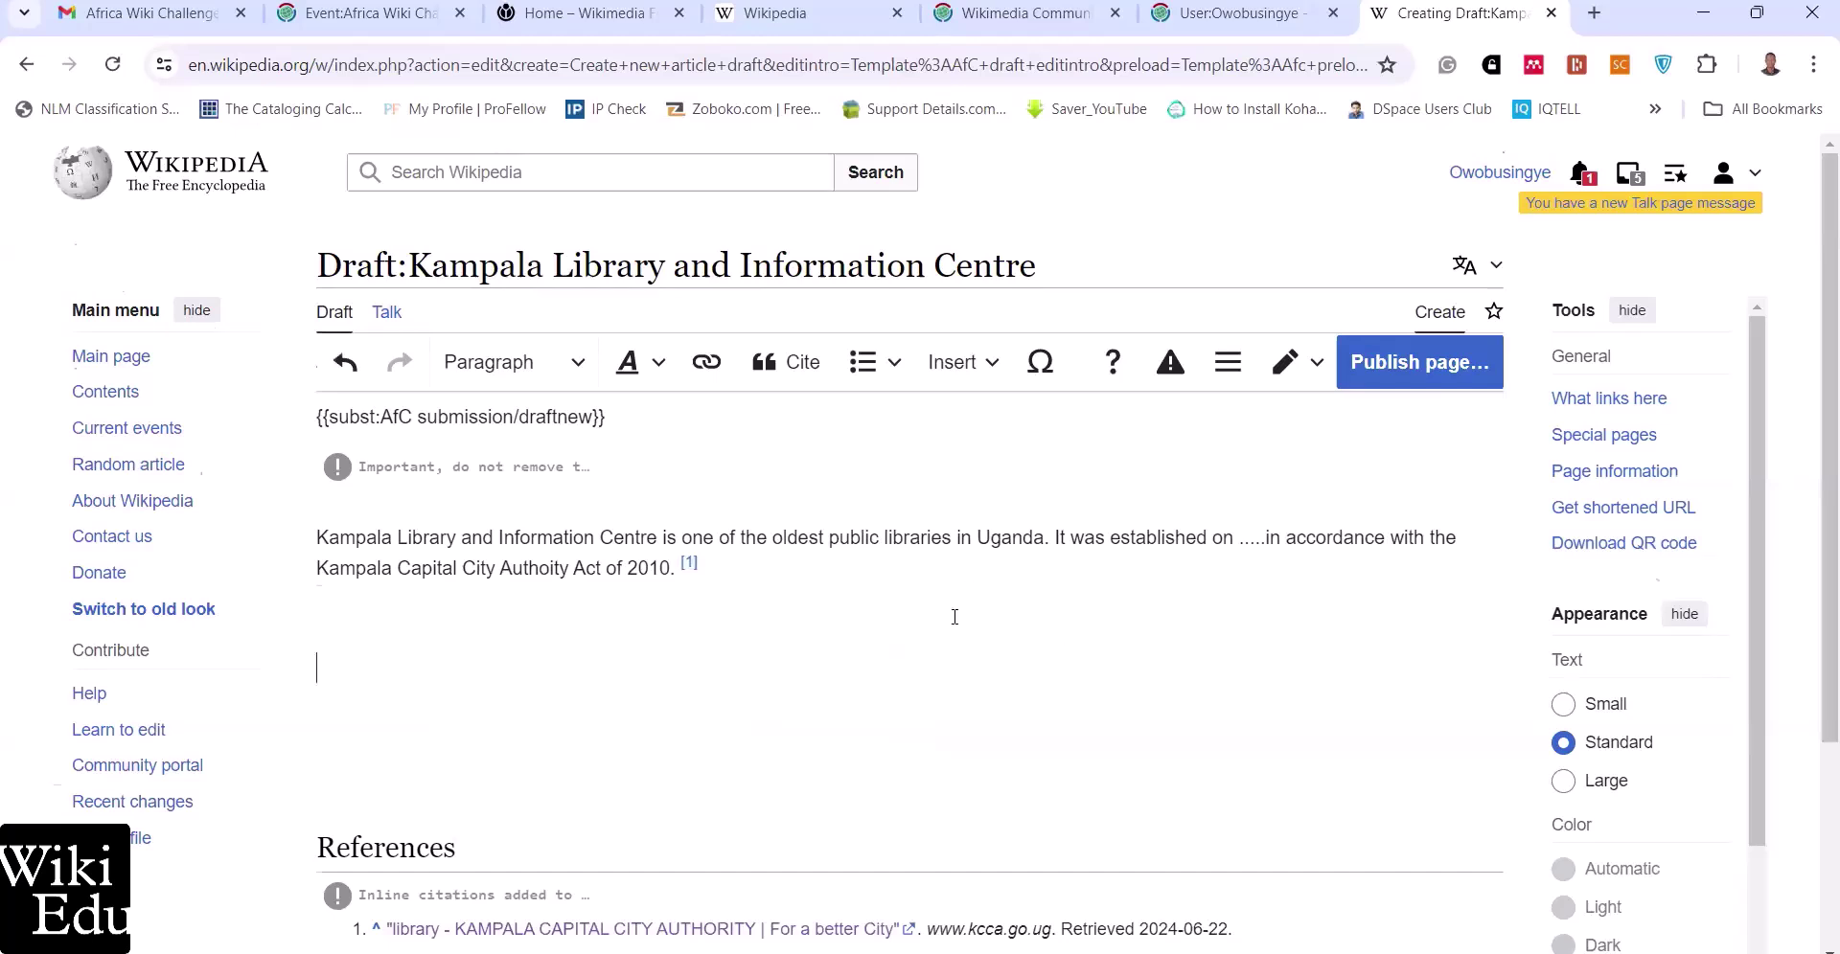
# Write "Background" below the introduction and format it as Sub-heading 1
pyautogui.scroll(-3, 949, 622)
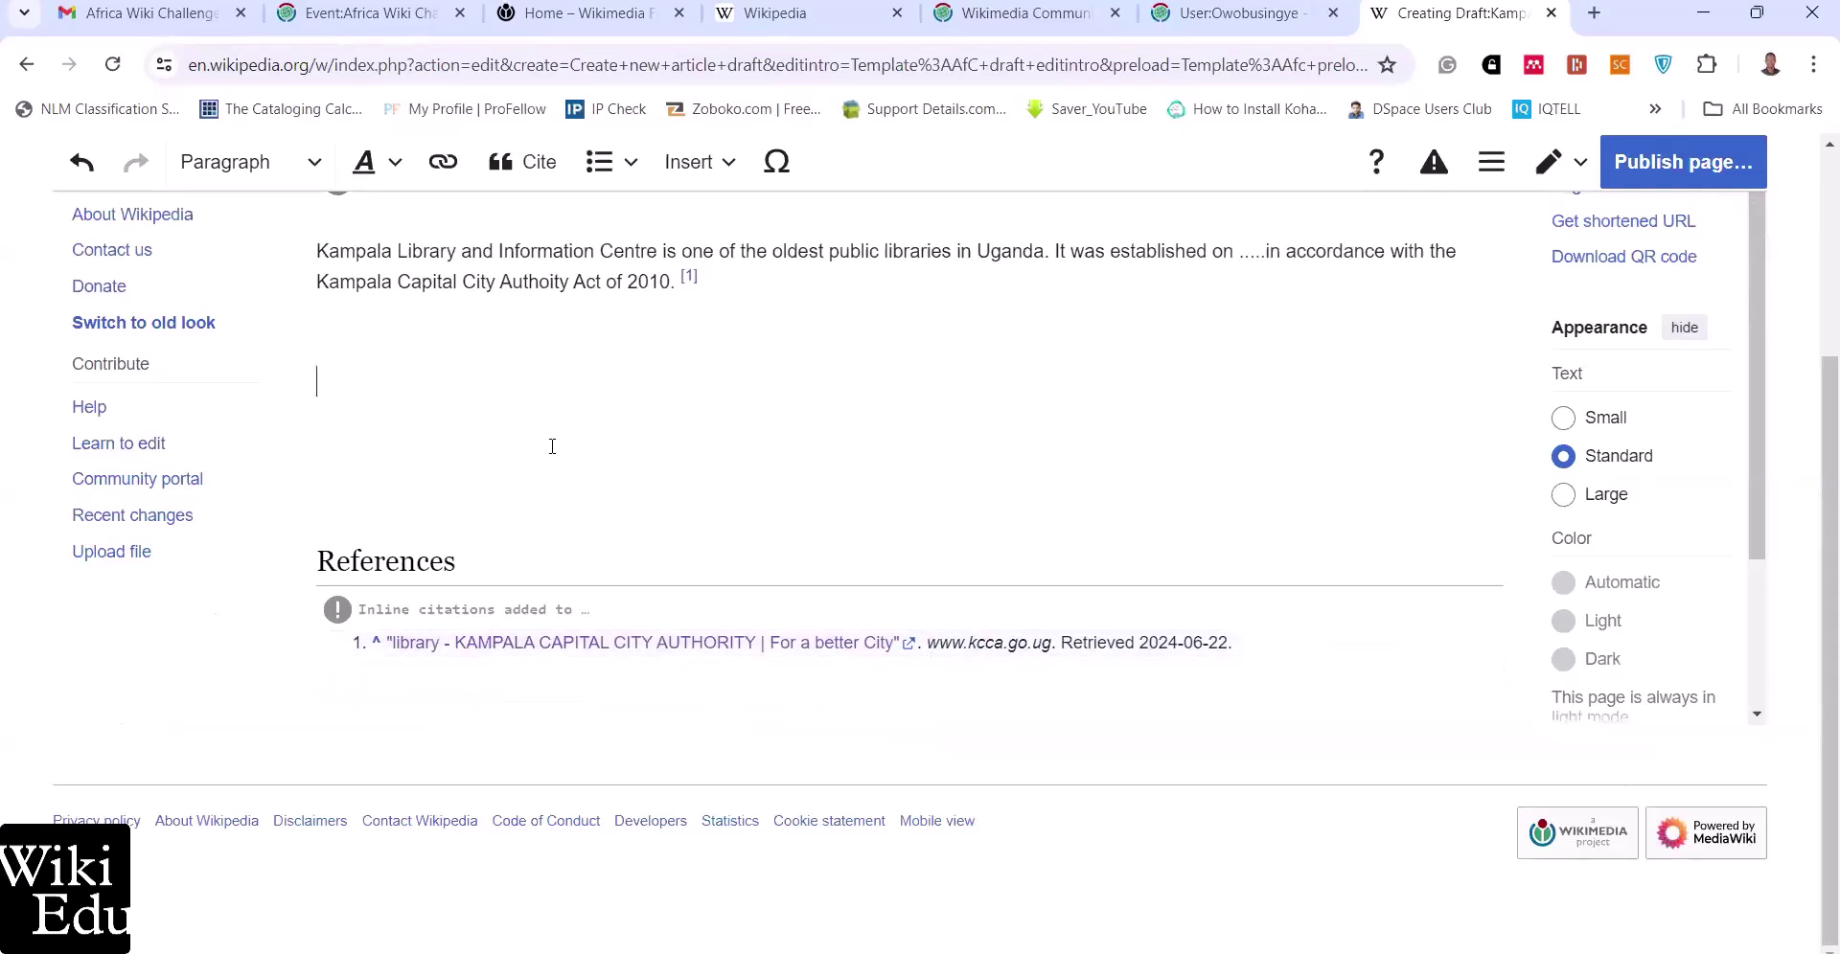
pyautogui.scroll(2, 552, 446)
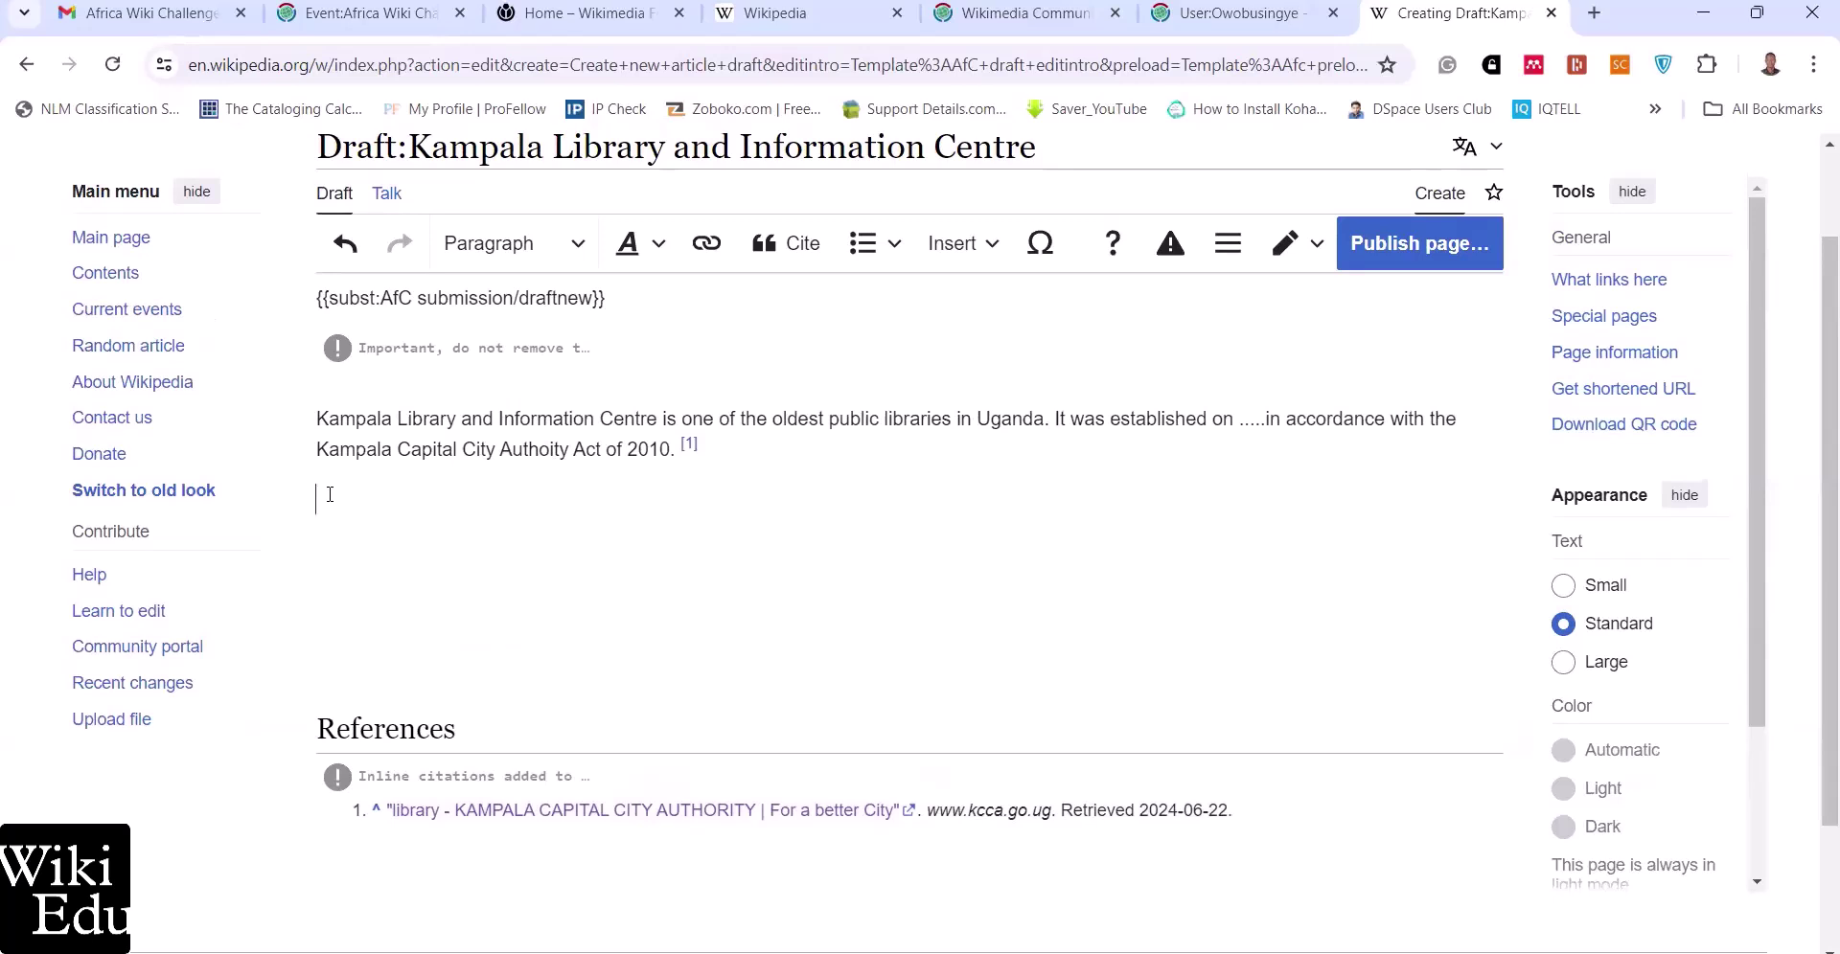
pyautogui.write('Bad')
pyautogui.write('kground')
pyautogui.click(319, 499)
pyautogui.hotkey('shift', 'End')
pyautogui.click(576, 248)
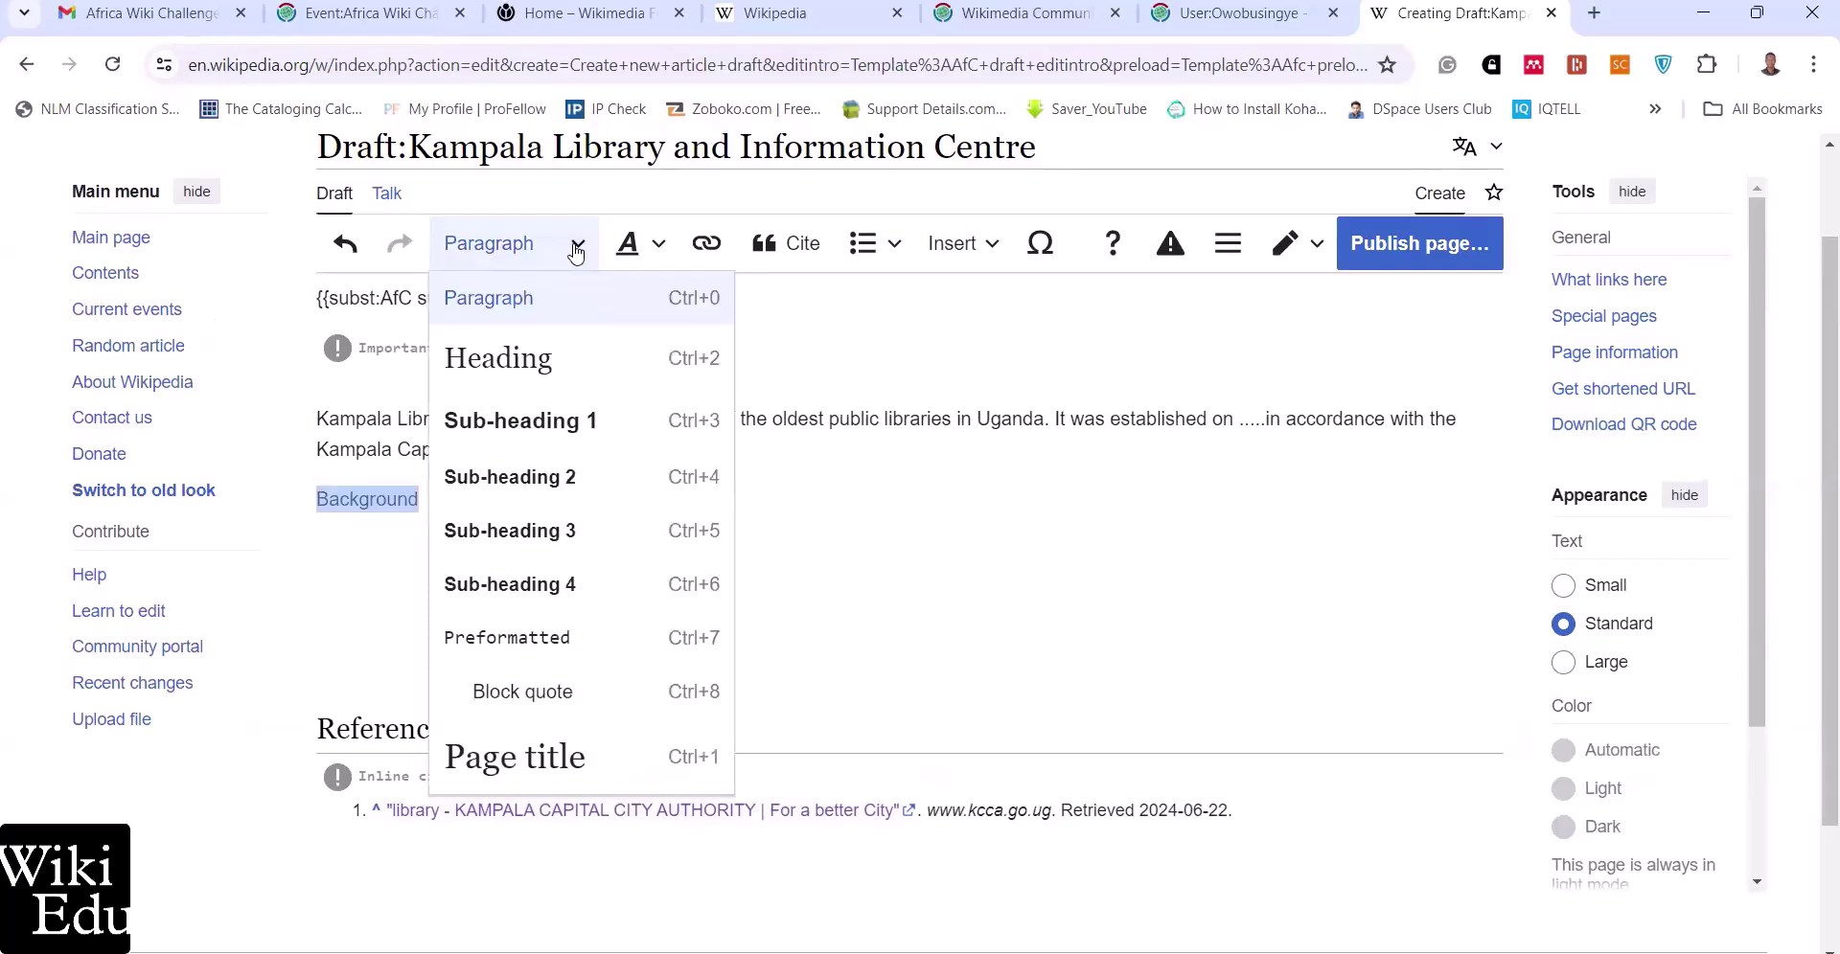
pyautogui.click(538, 421)
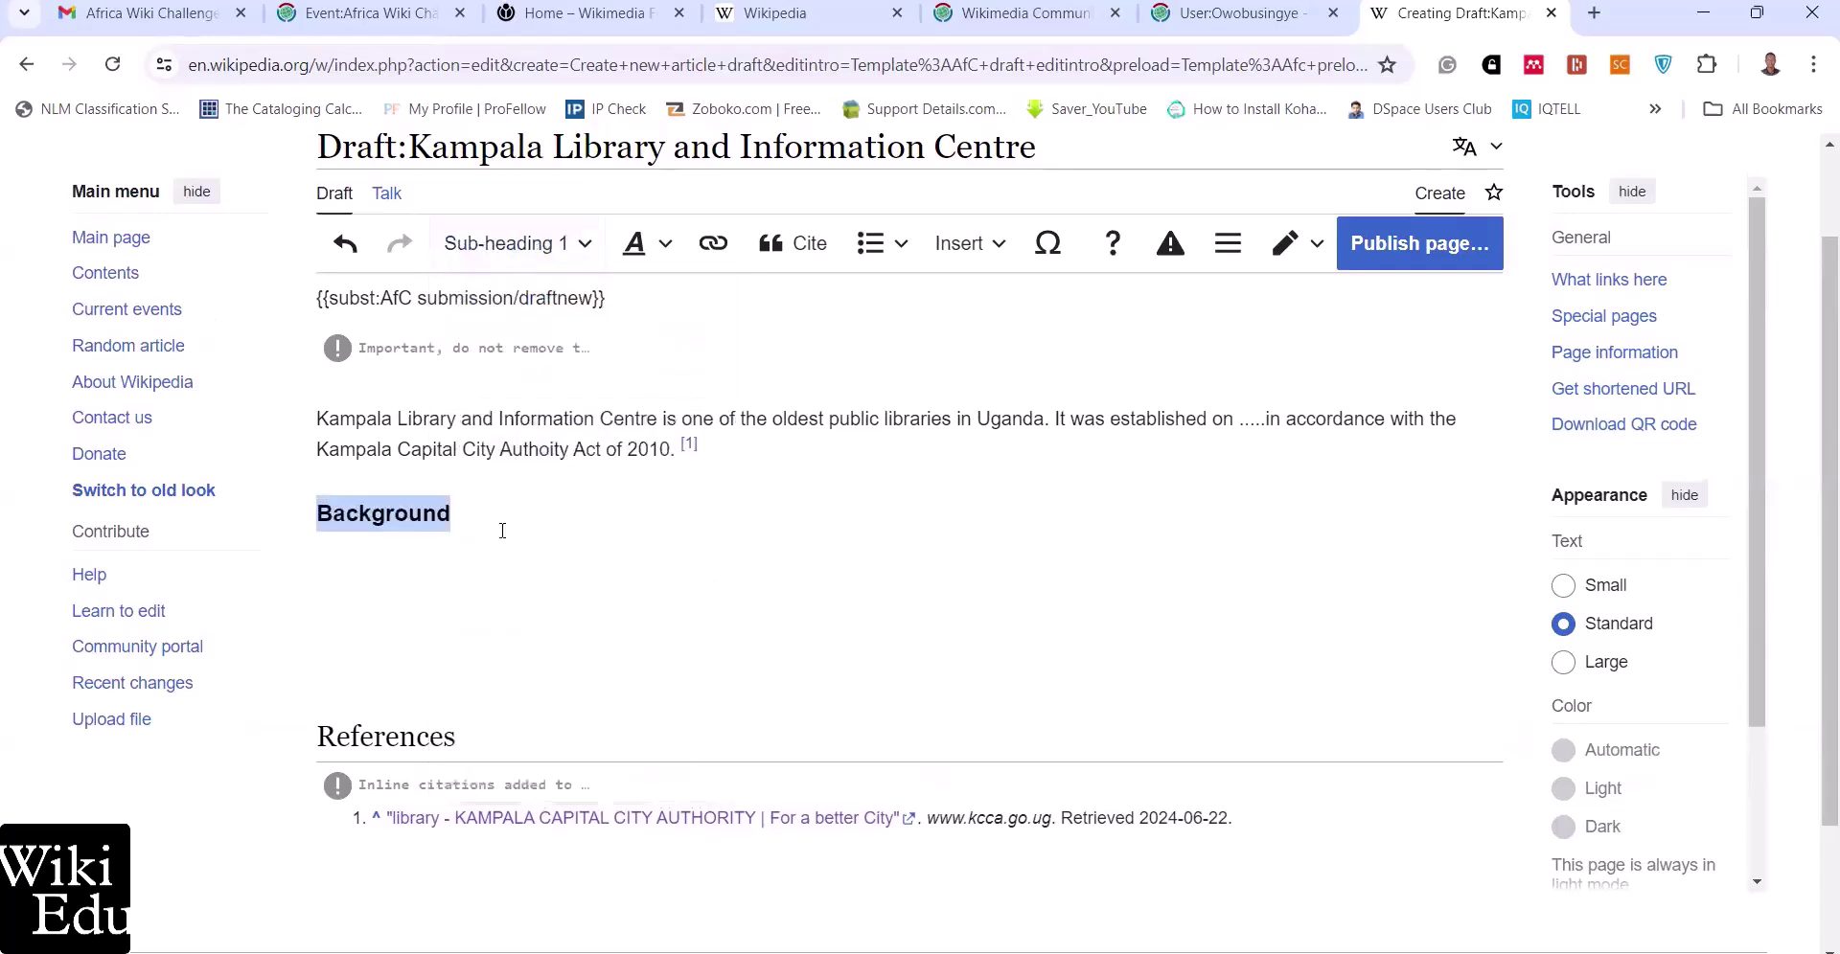
# Add "Partnerships" on a new line below the Background heading and format it as Sub-heading 1
pyautogui.click(502, 531)
pyautogui.press('Return')
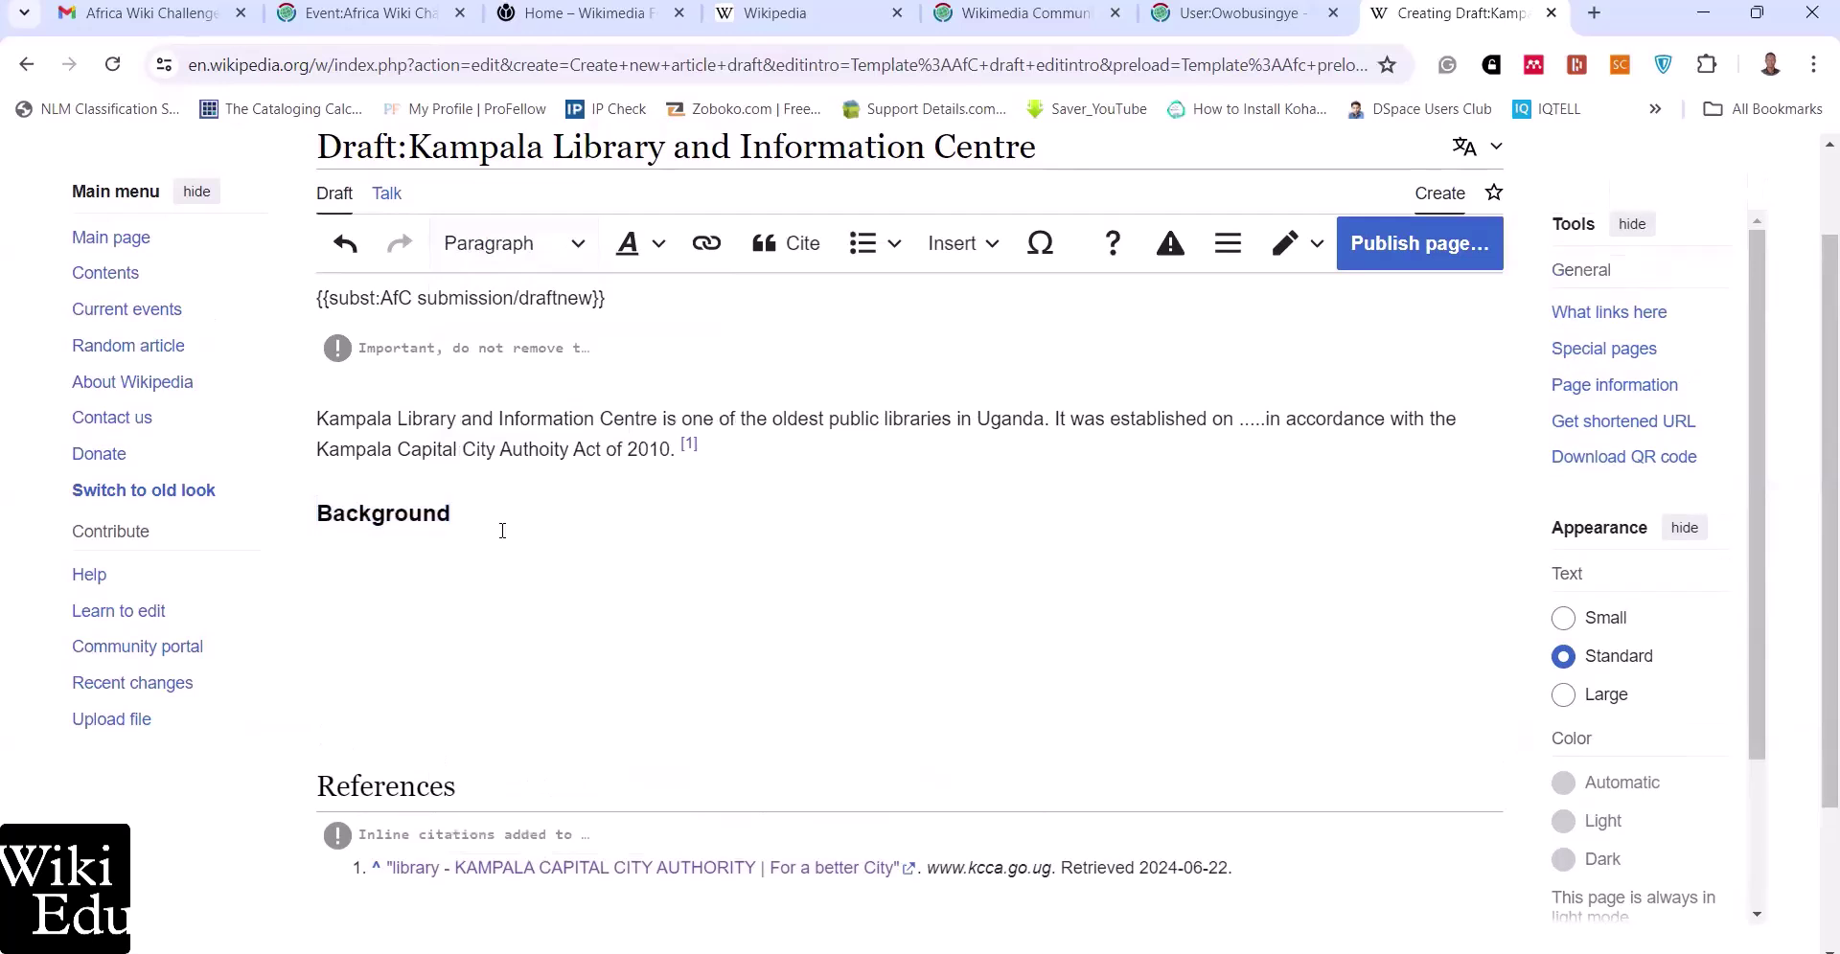
pyautogui.write('Partnerships')
pyautogui.keyDown('shift'); pyautogui.click(439, 555); pyautogui.keyUp('shift')
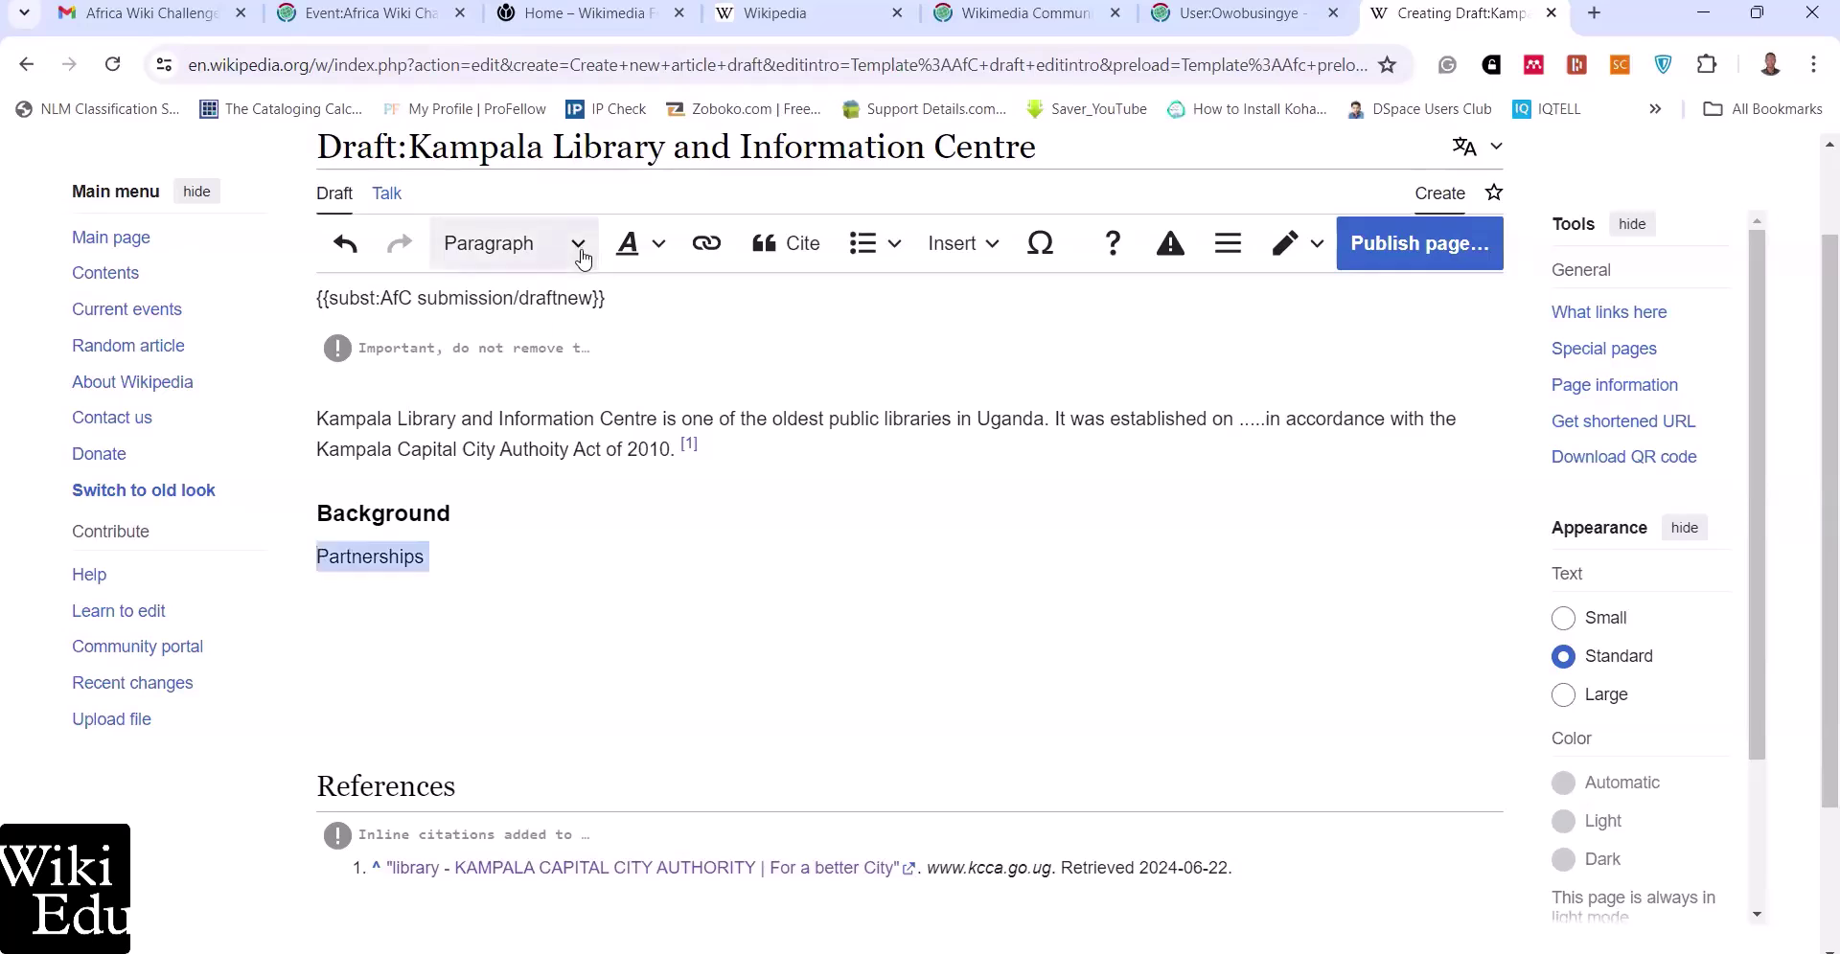
pyautogui.click(577, 247)
pyautogui.click(547, 420)
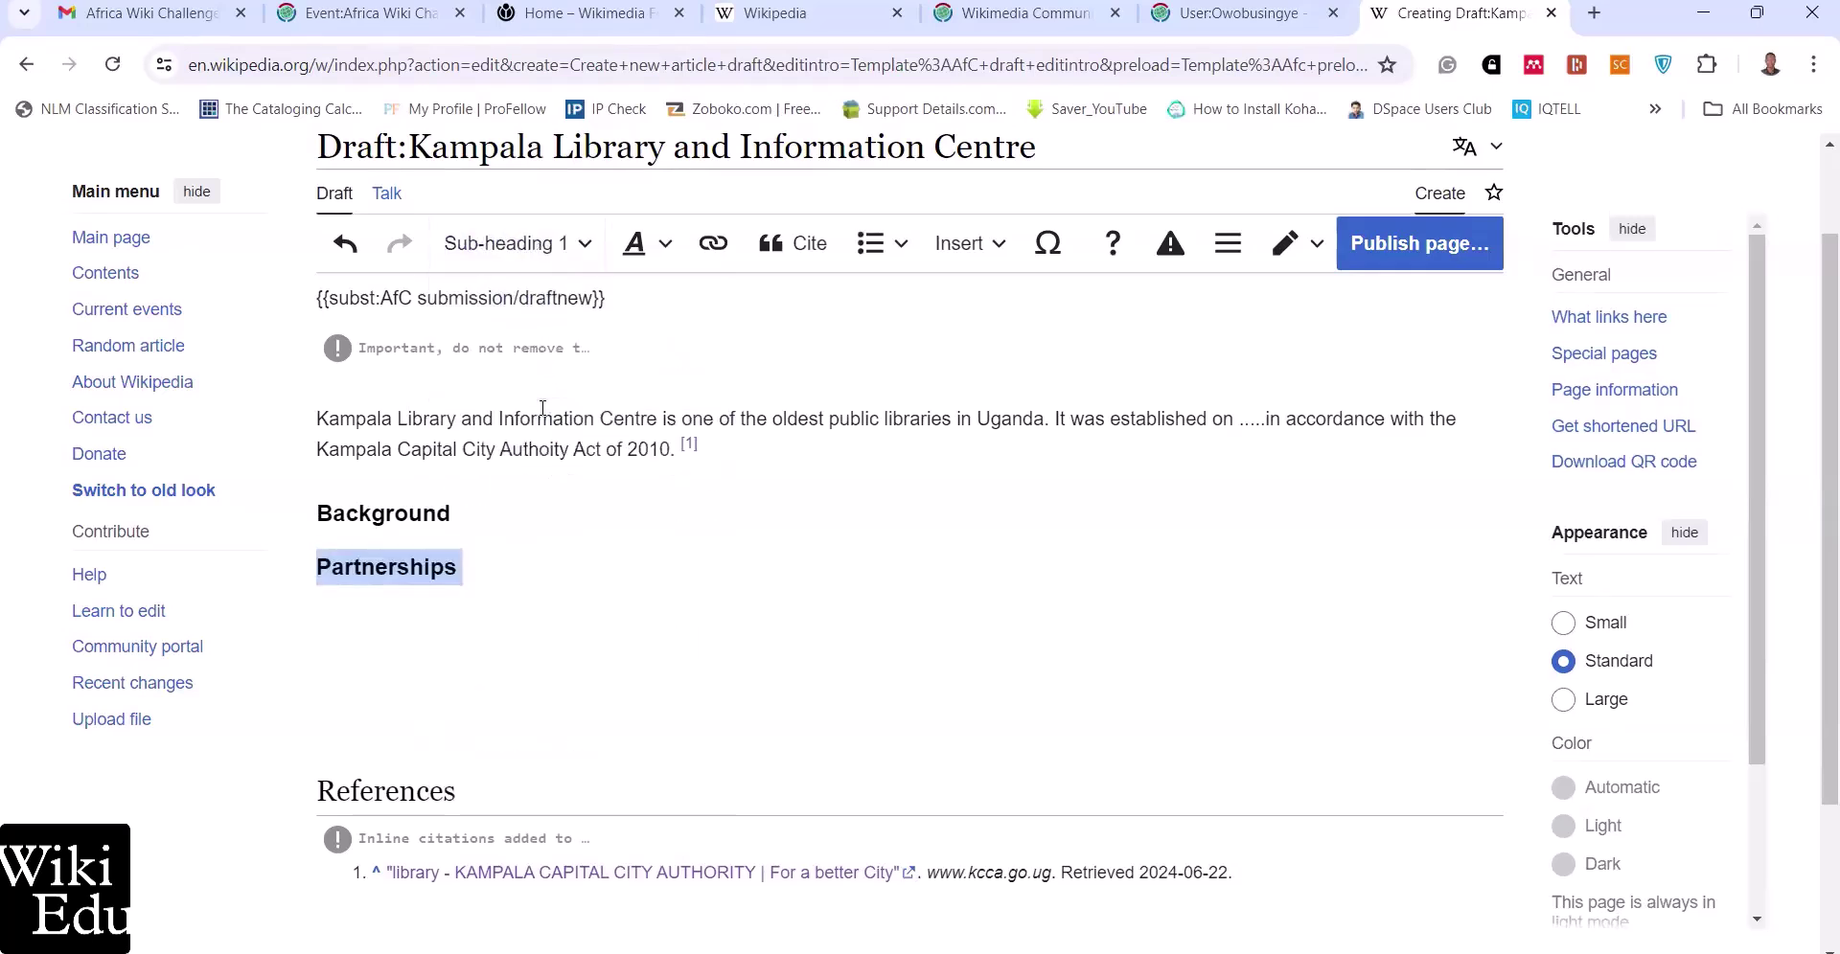
pyautogui.click(450, 628)
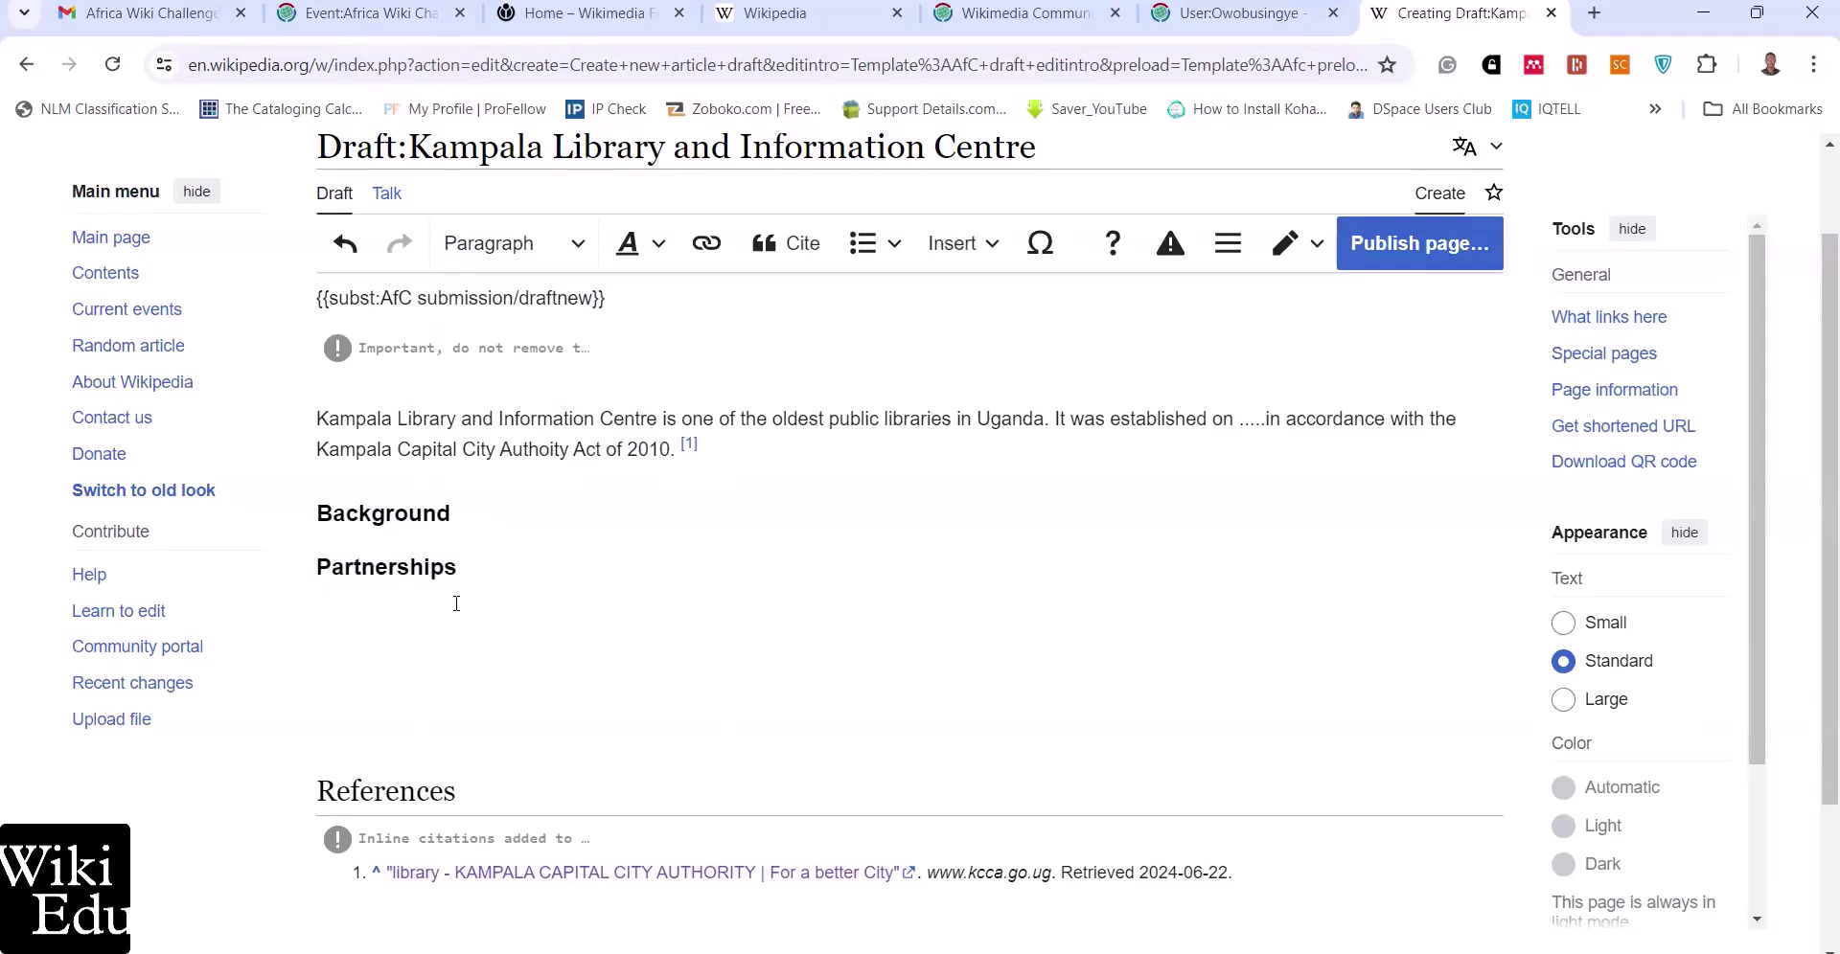
# Add an empty paragraph under the Background heading and correct the misspelled "Authoity" to "Authority" in the introduction
pyautogui.click(472, 529)
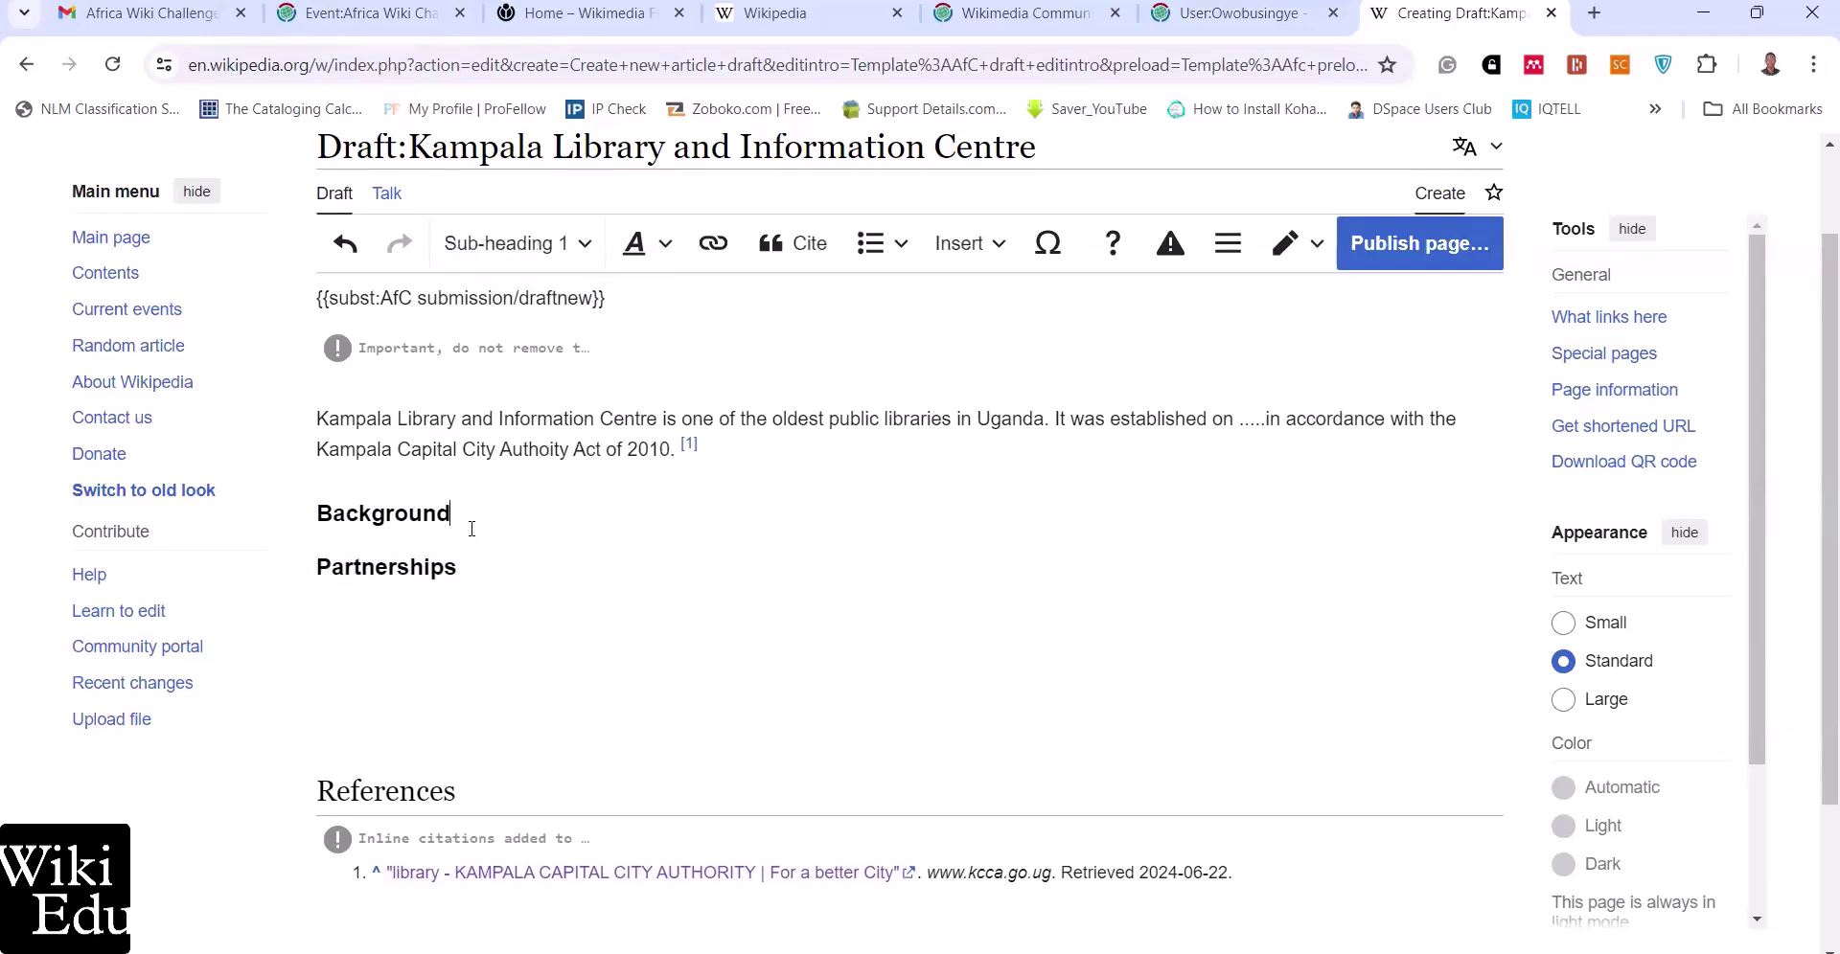
pyautogui.press('Return')
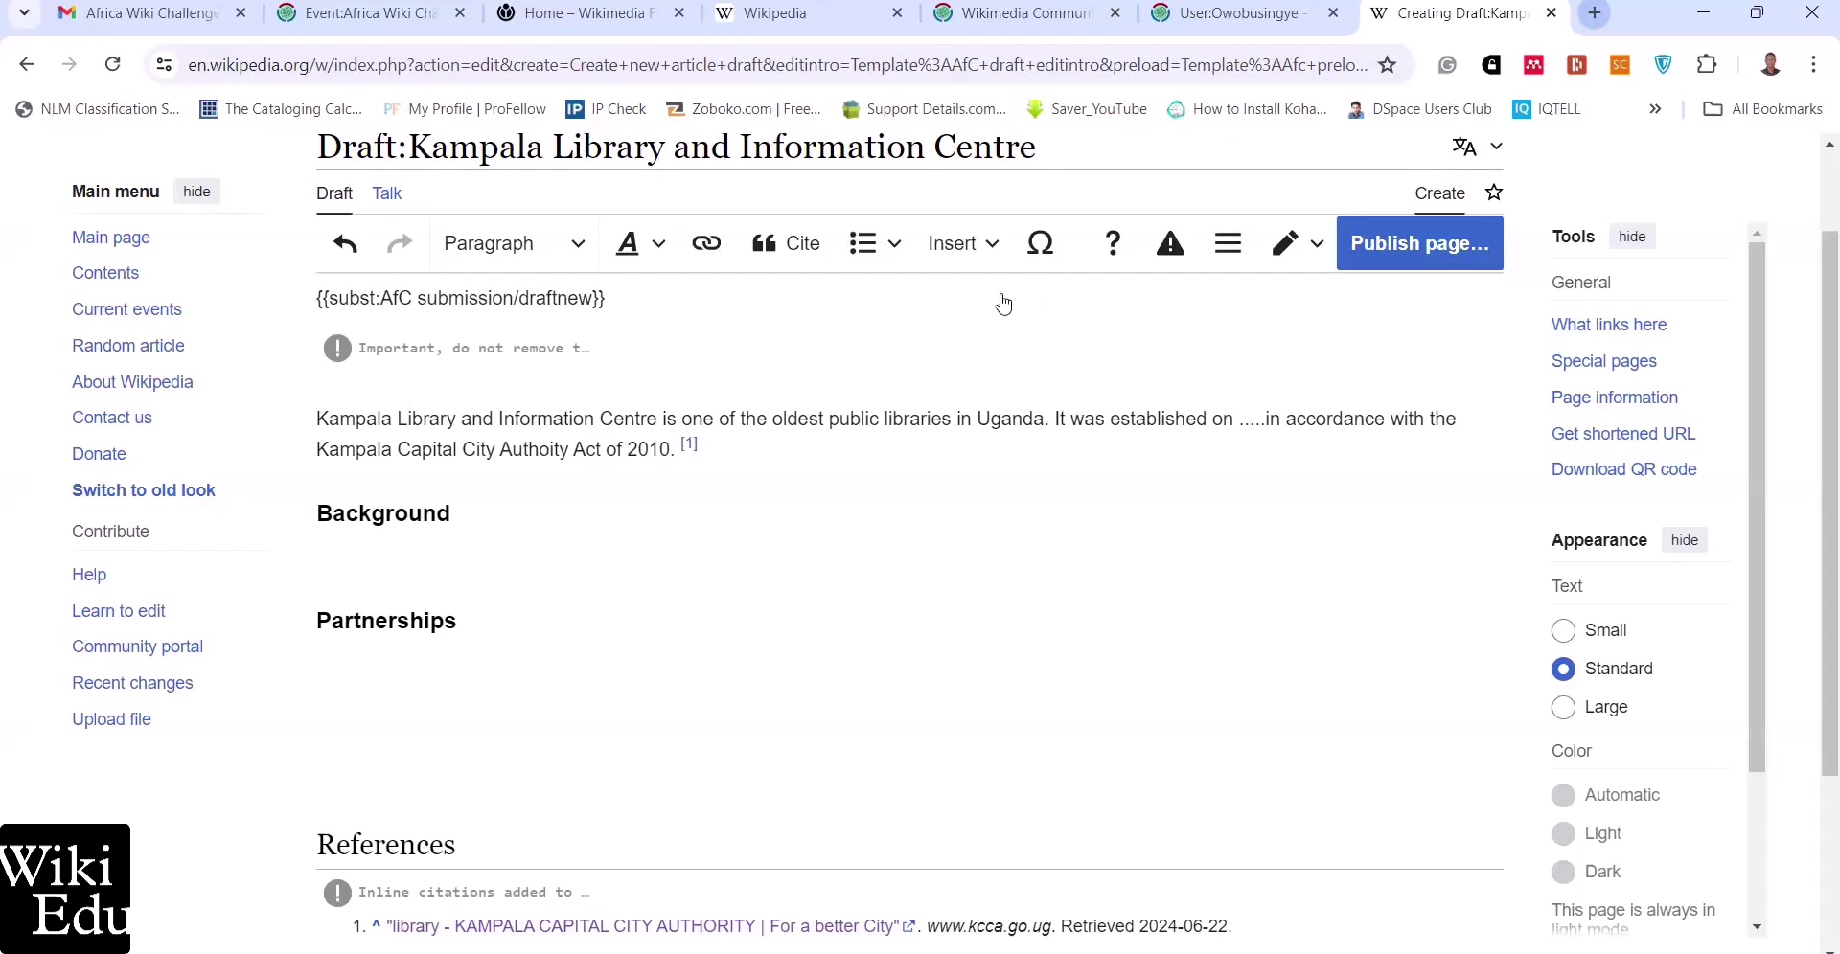
pyautogui.rightClick(523, 454)
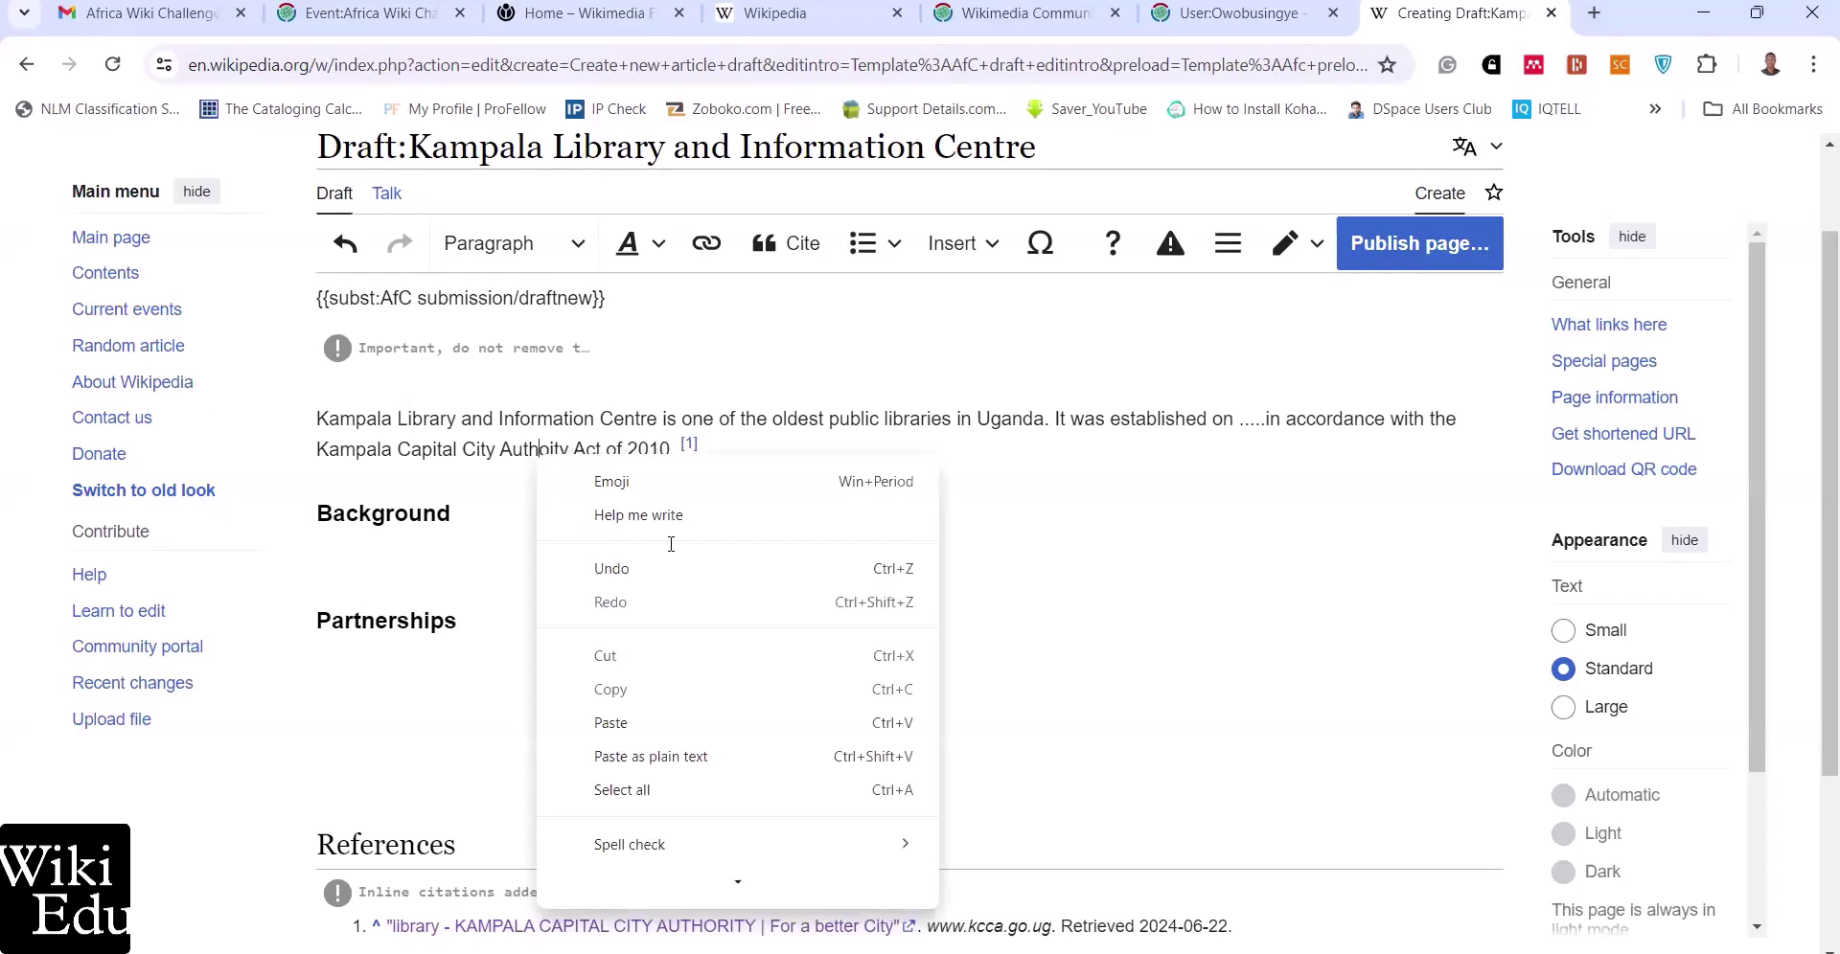
pyautogui.click(1045, 407)
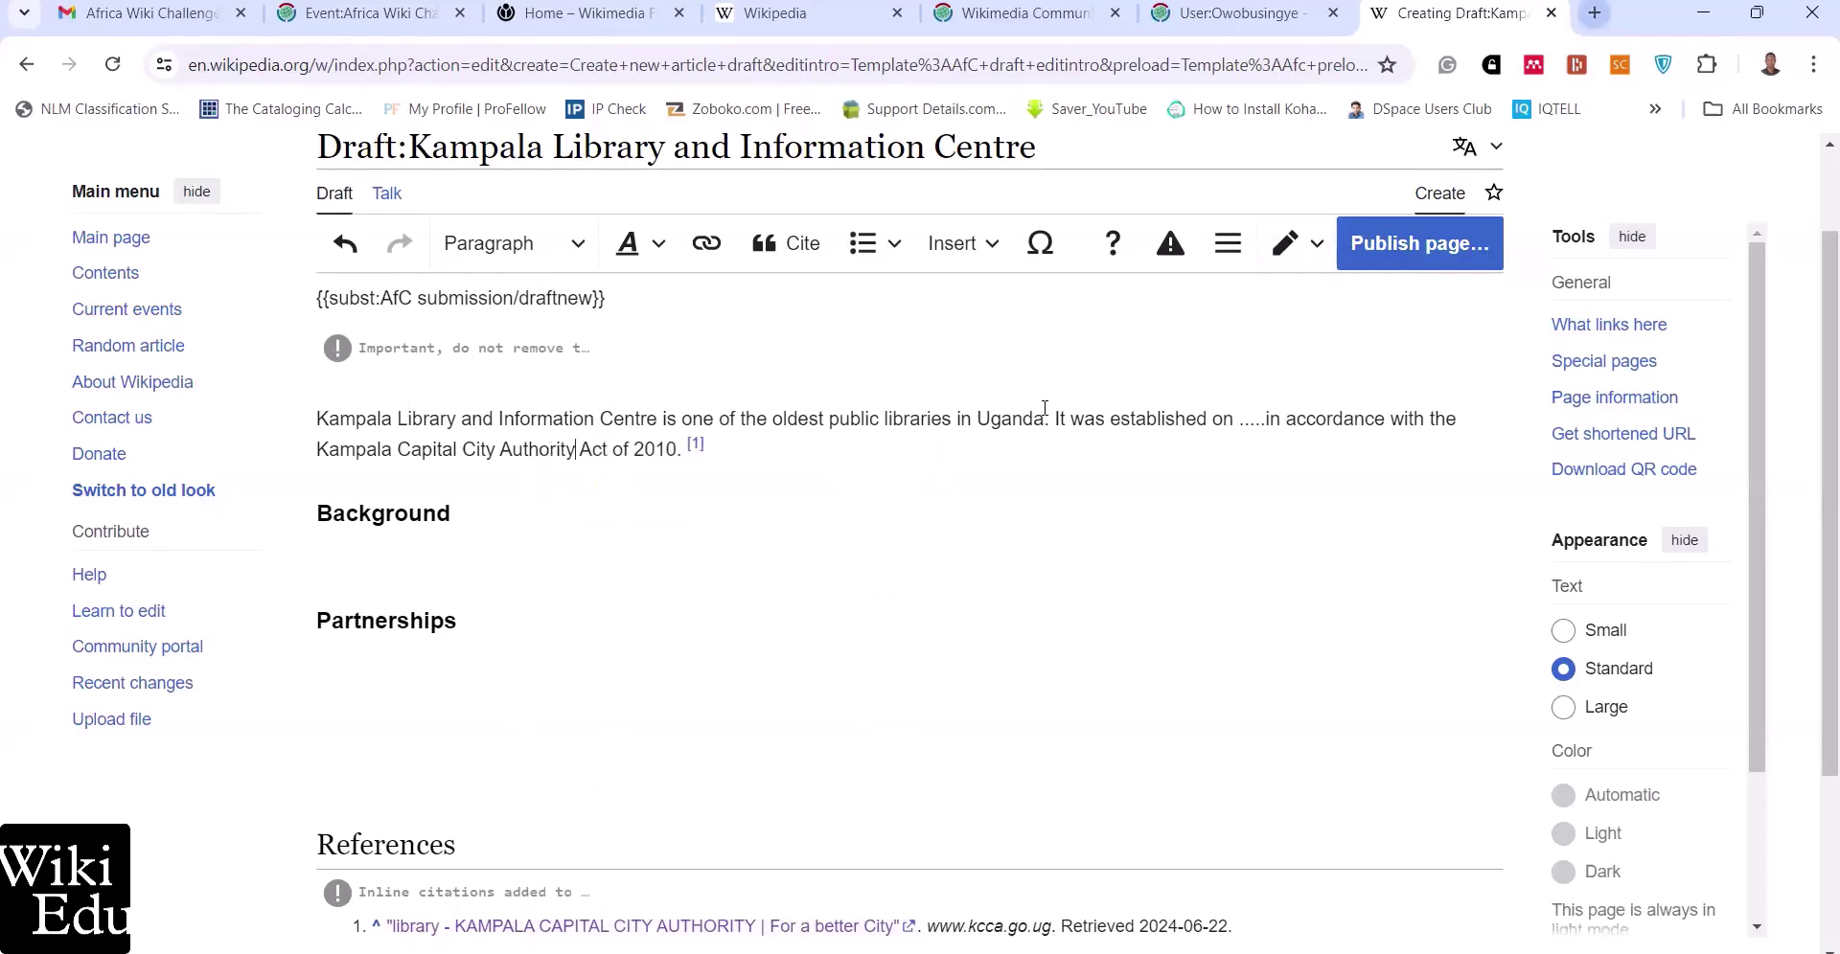
# Search Google in a new tab for "Information Center Wikipedia" and look through the results for comparable Wikipedia articles
pyautogui.hotkey('ctrl', 't')
pyautogui.click(1315, 65)
pyautogui.write('Inf')
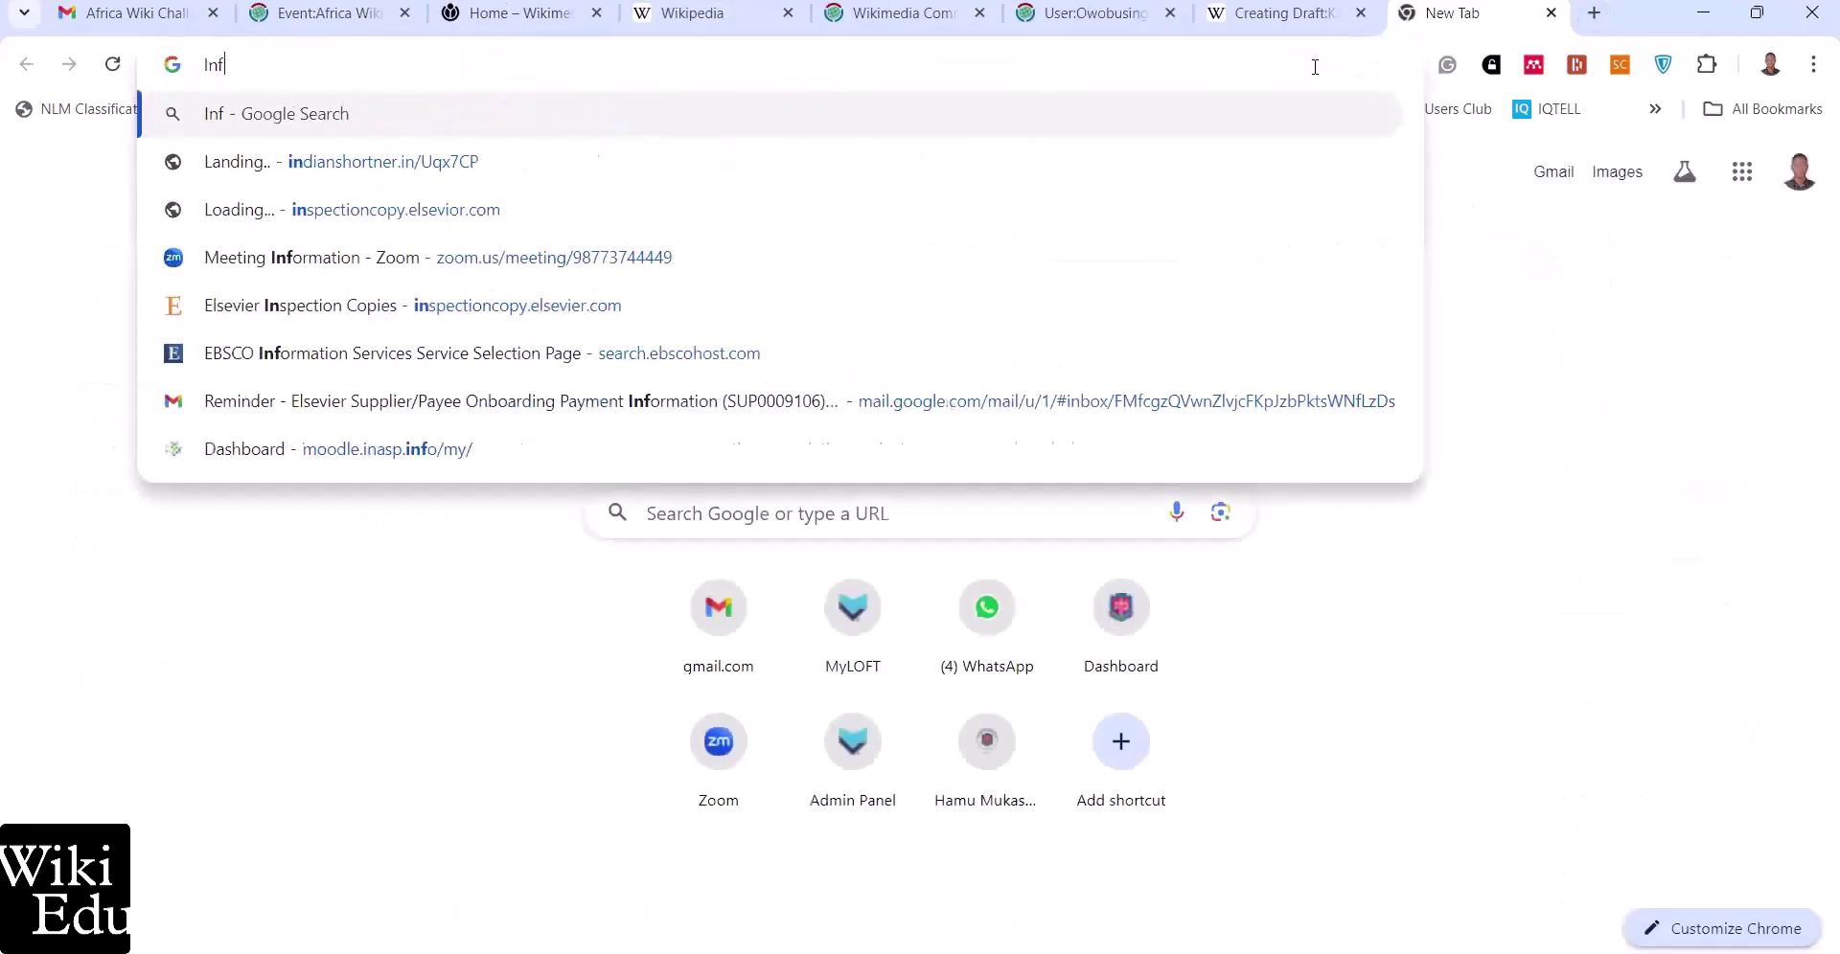
pyautogui.write('ormation Cen')
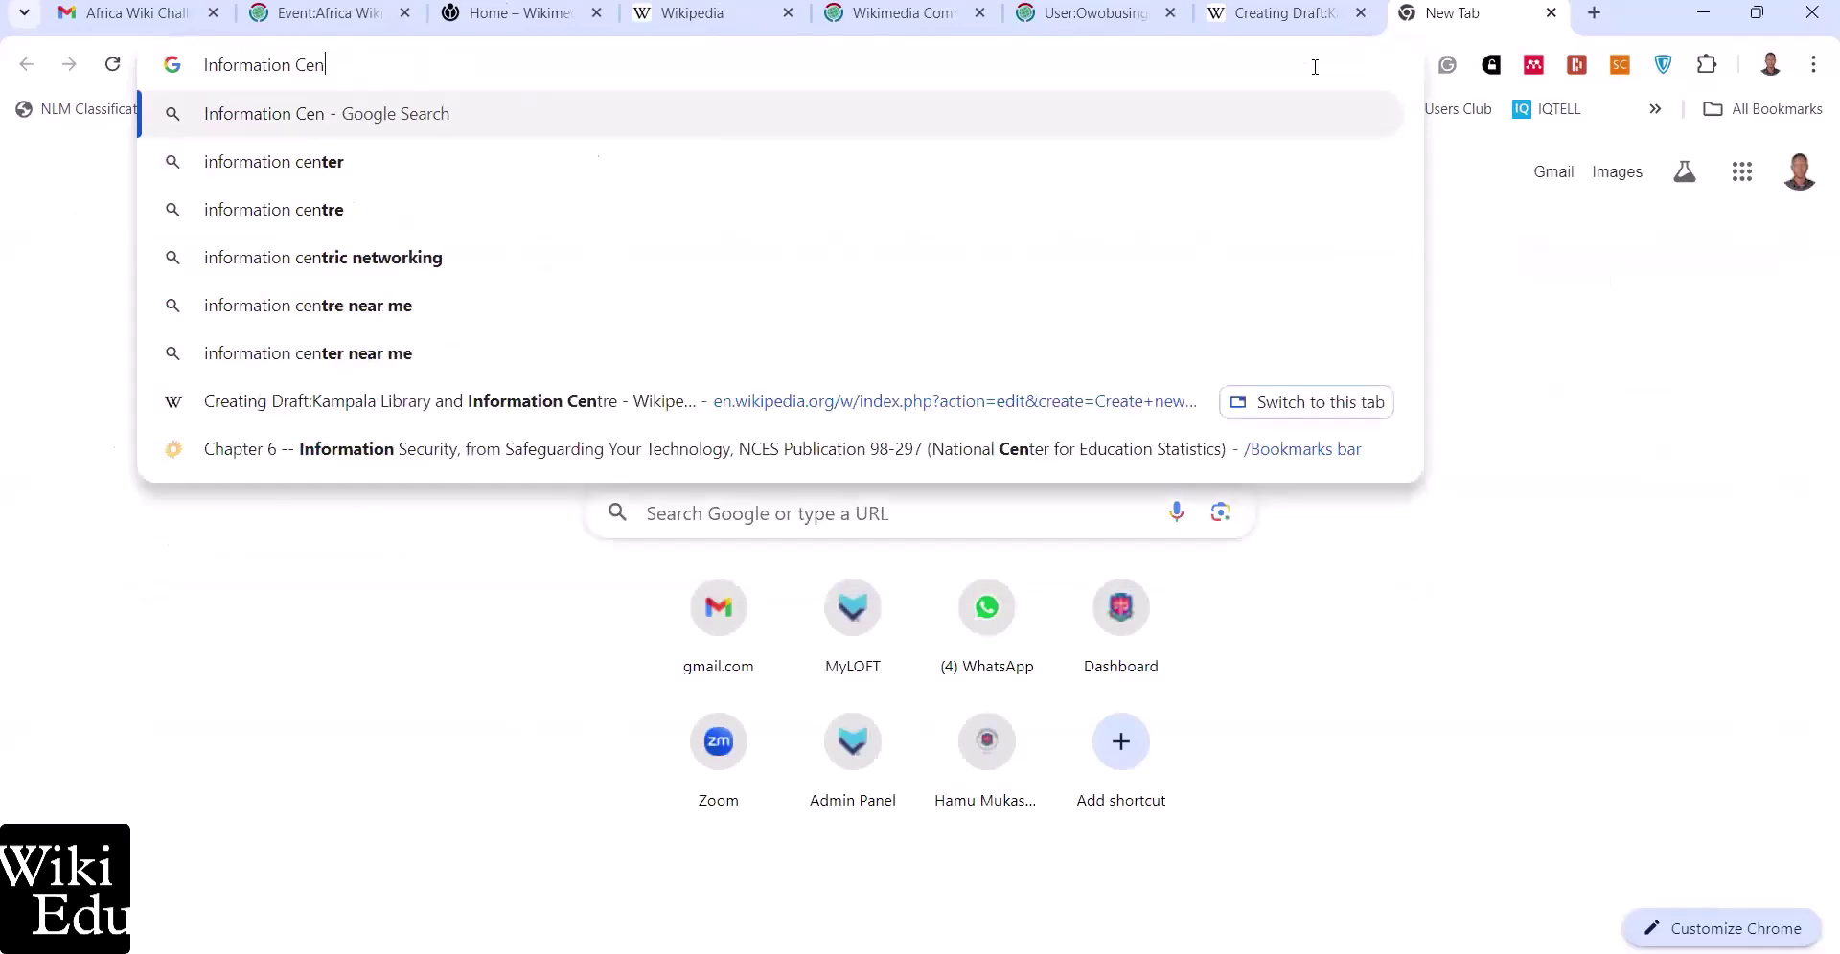
pyautogui.write('ter ')
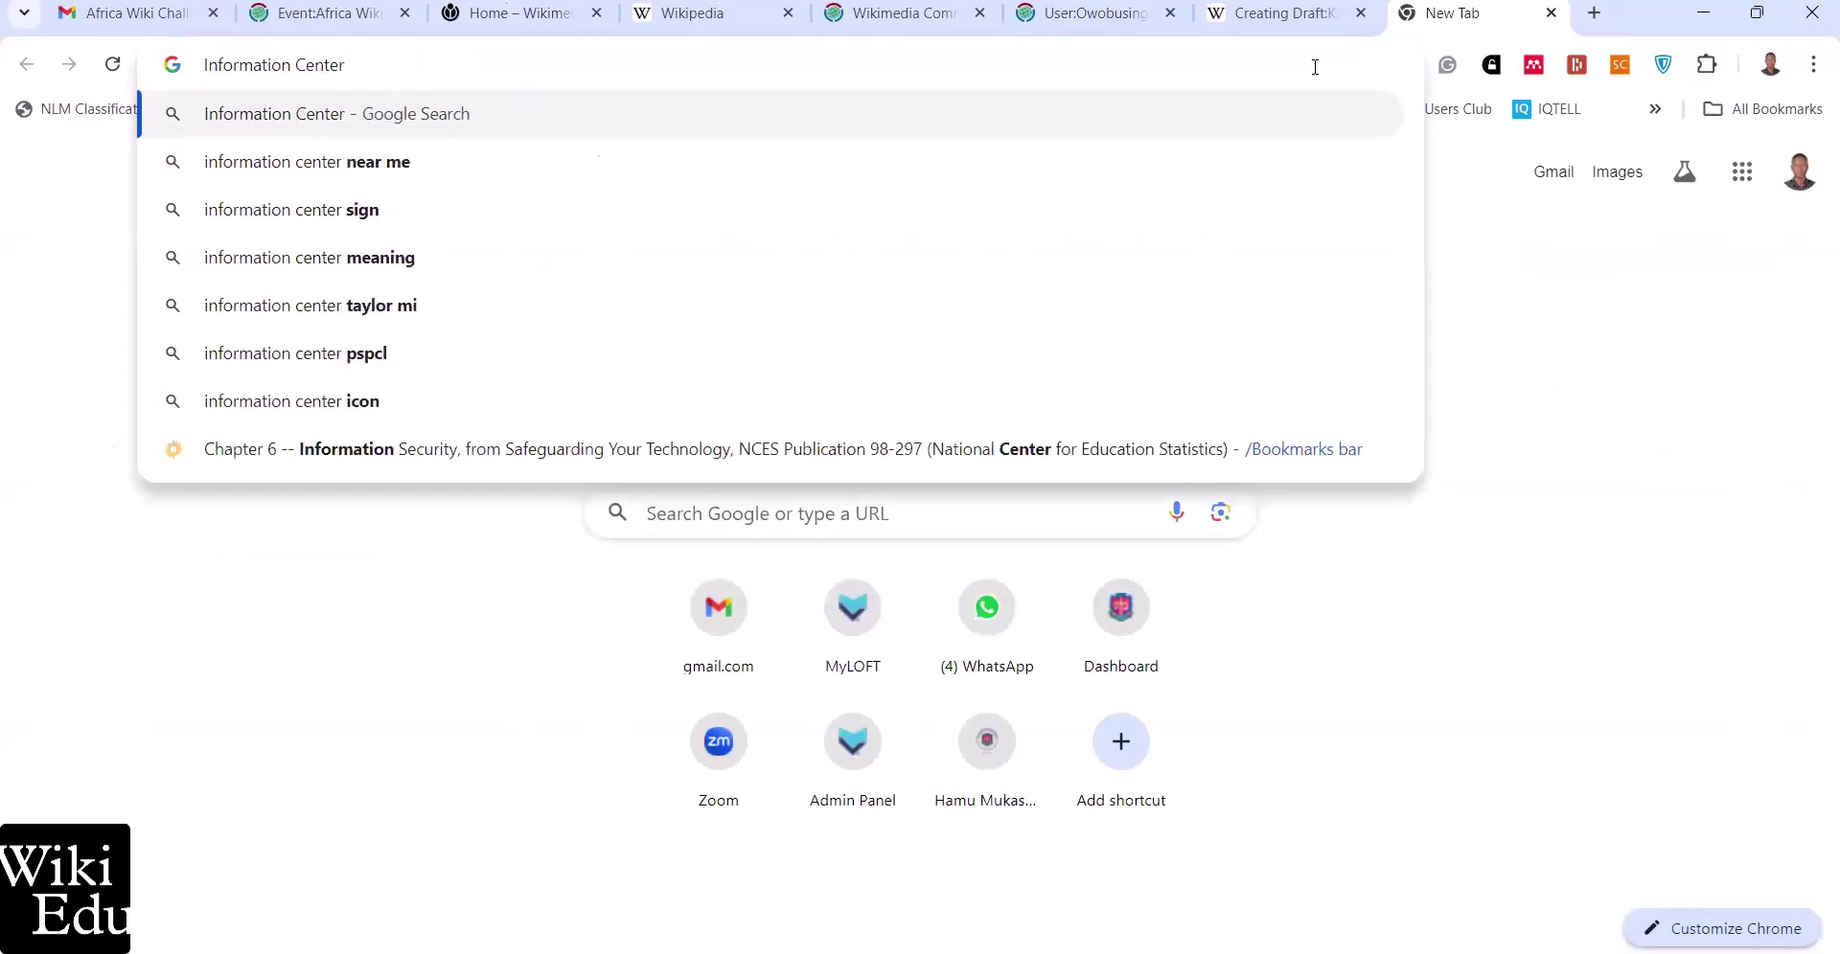
pyautogui.write('Wikipedi')
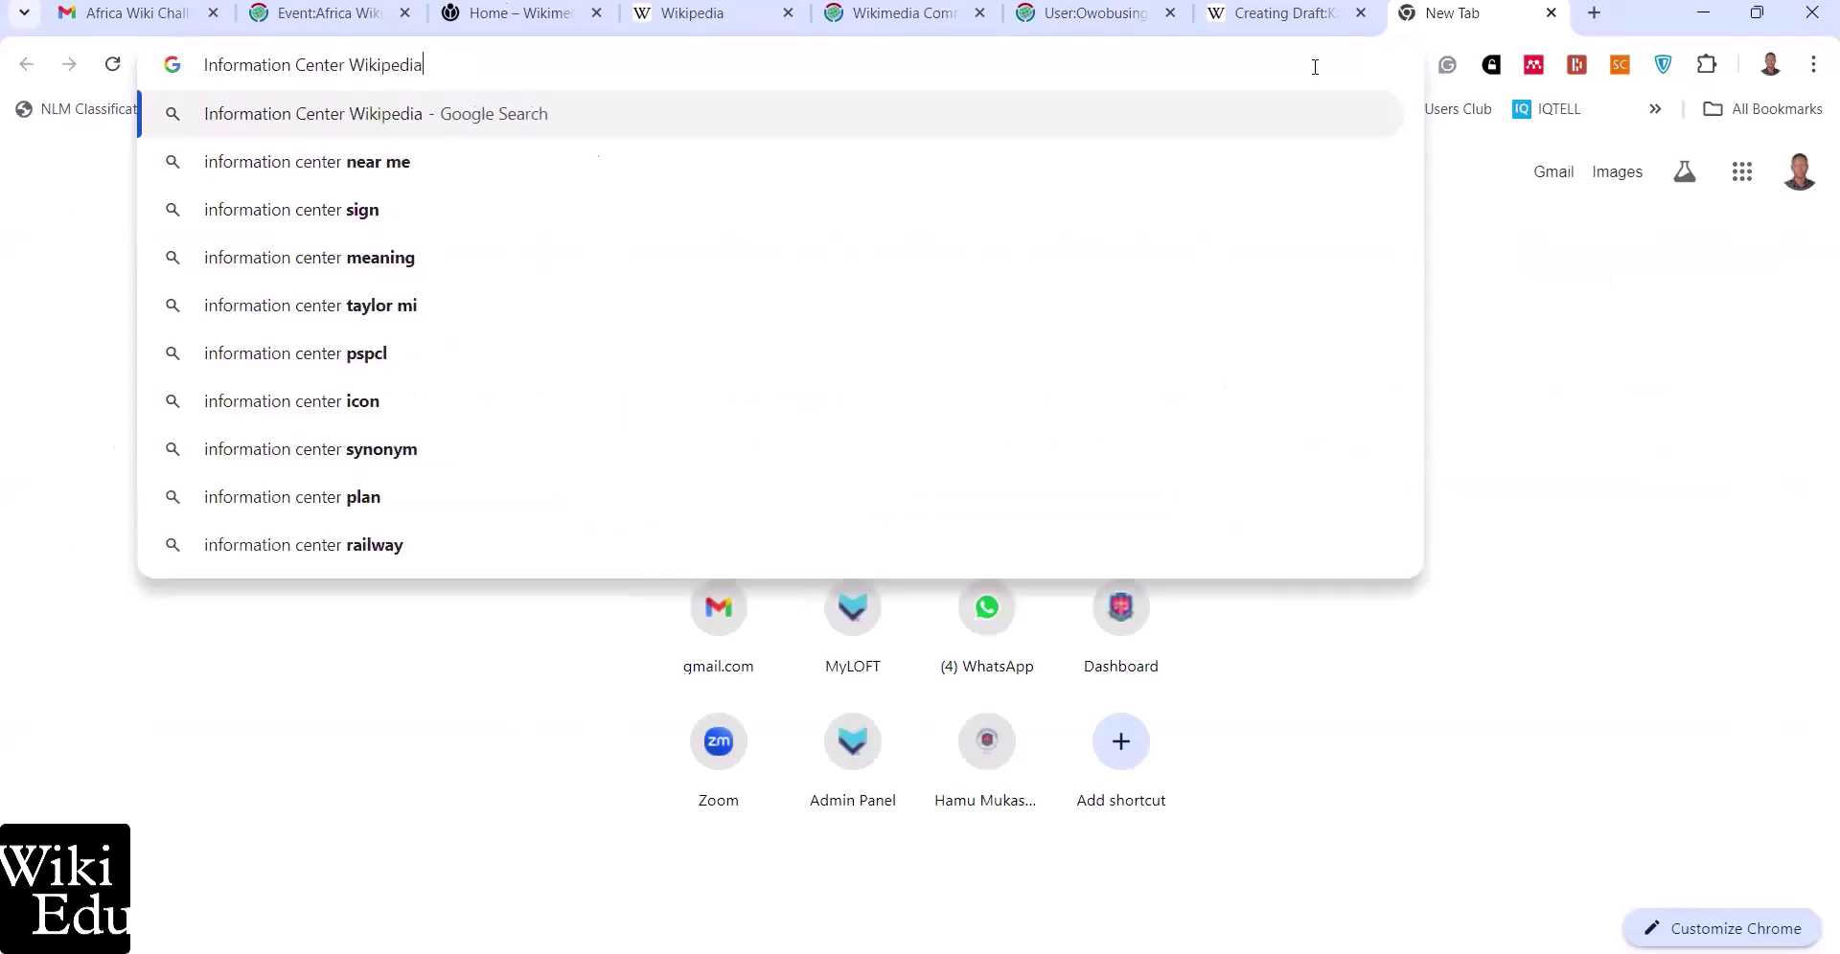
pyautogui.write('a')
pyautogui.press('Return')
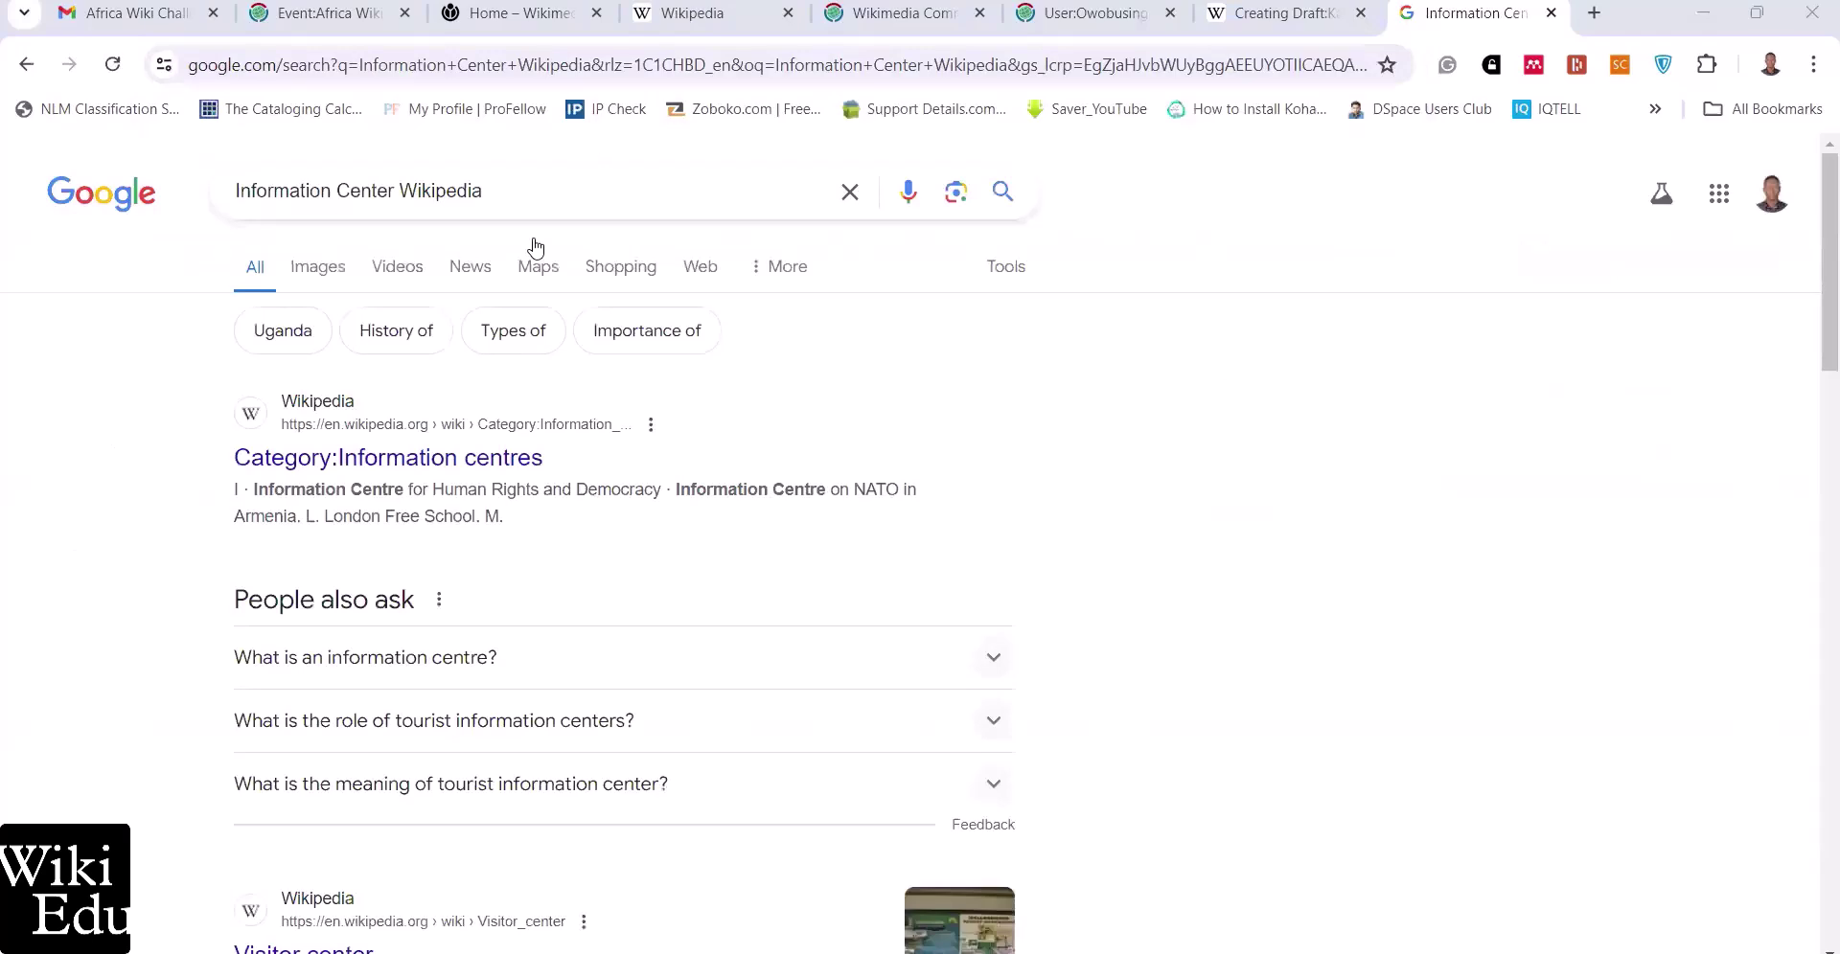
pyautogui.scroll(-8, 677, 542)
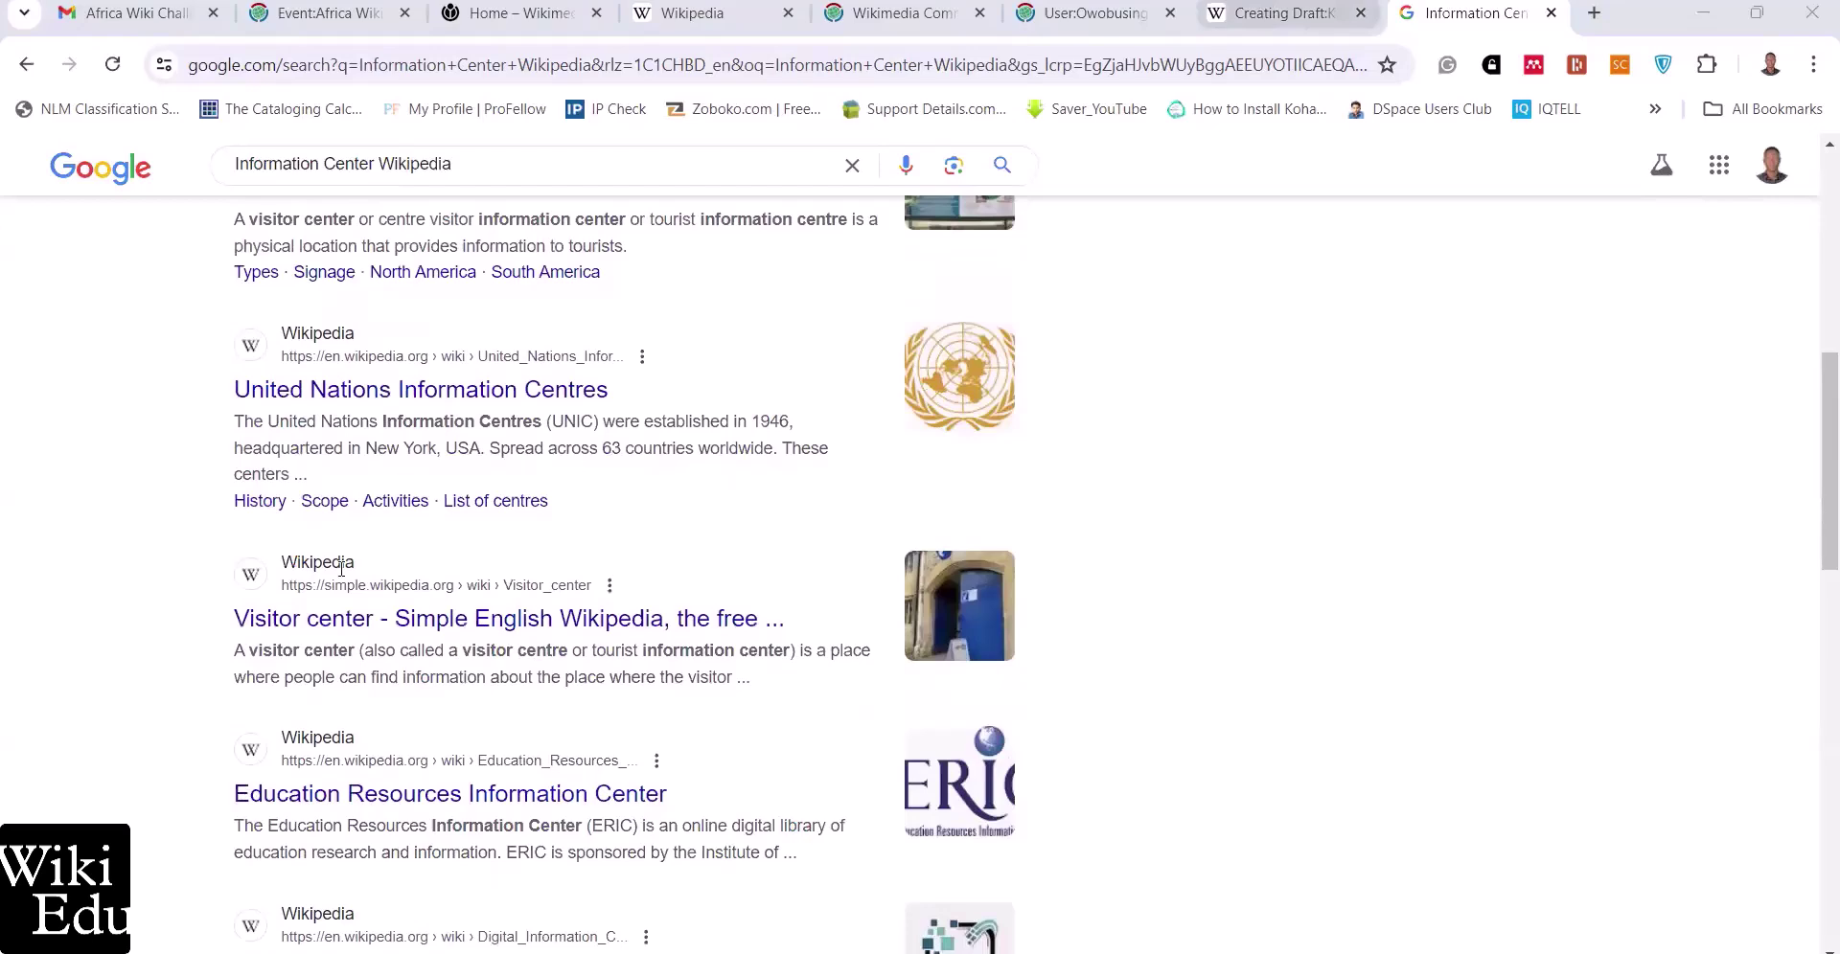
# Return to the Wikipedia draft and write "Services" on a new line between the Background and Partnerships headings
pyautogui.hotkey('ctrl', 'shift', 'Tab')
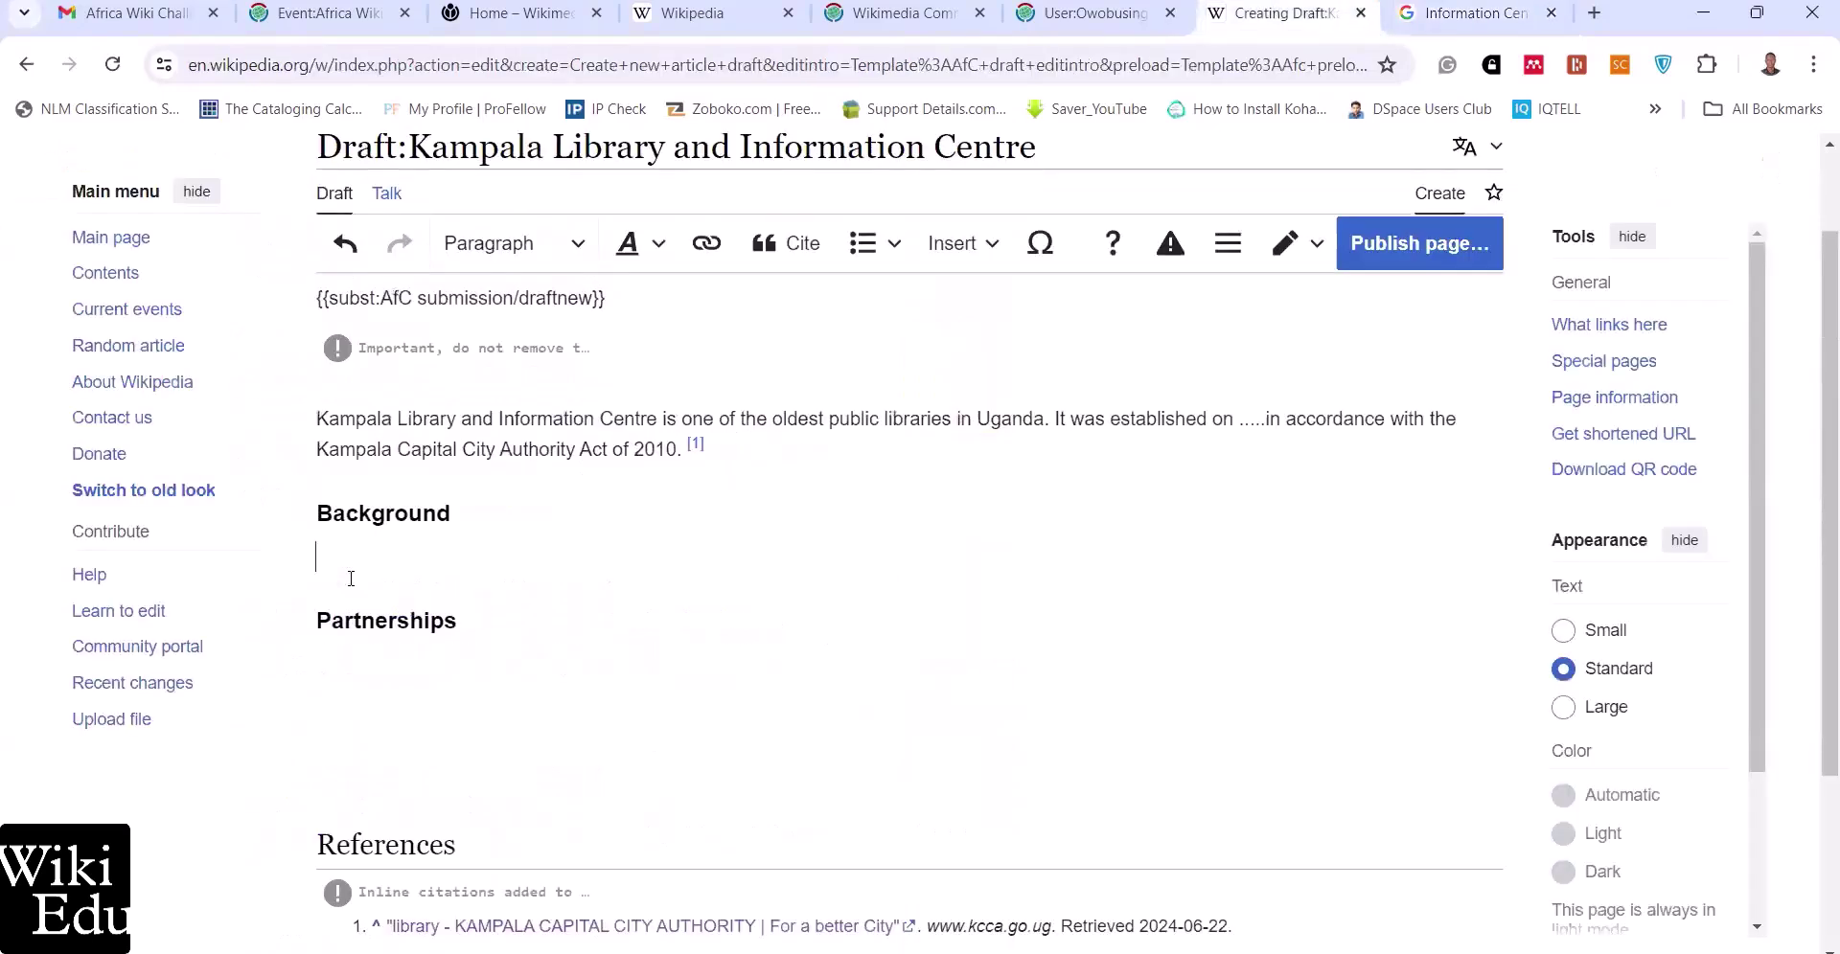
pyautogui.click(350, 578)
pyautogui.write('In')
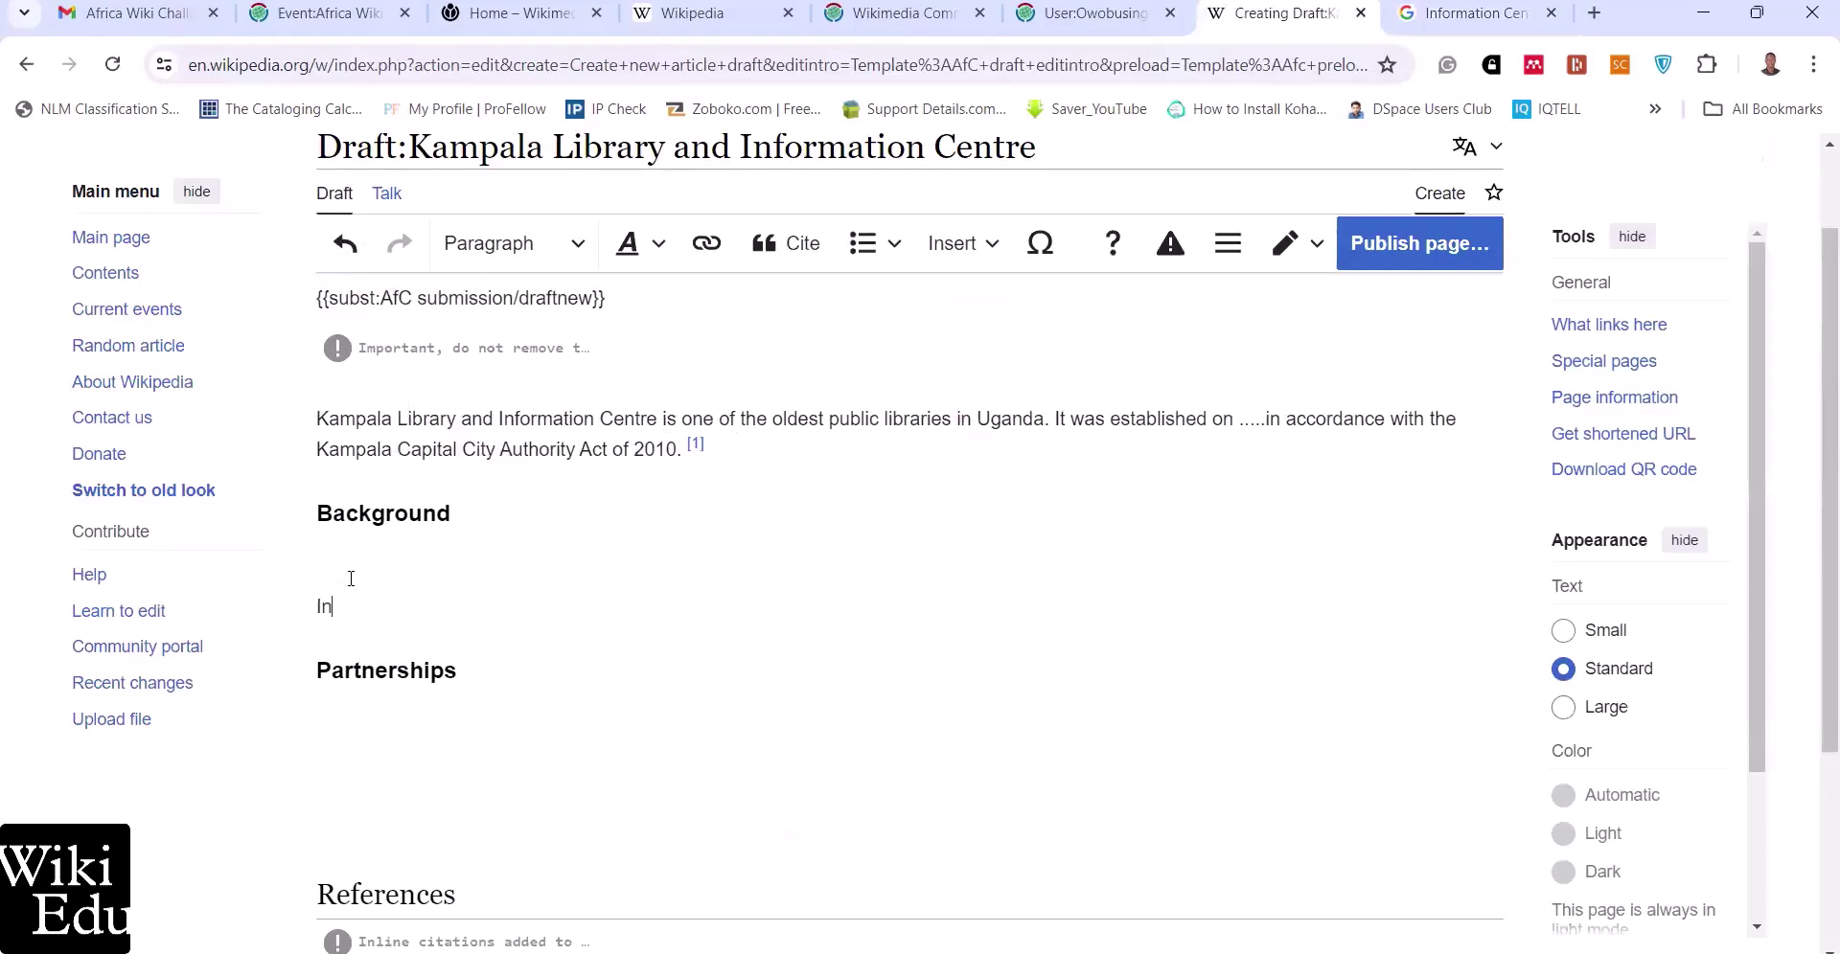
pyautogui.press('BackSpace')
pyautogui.press('BackSpace')
pyautogui.write('Services')
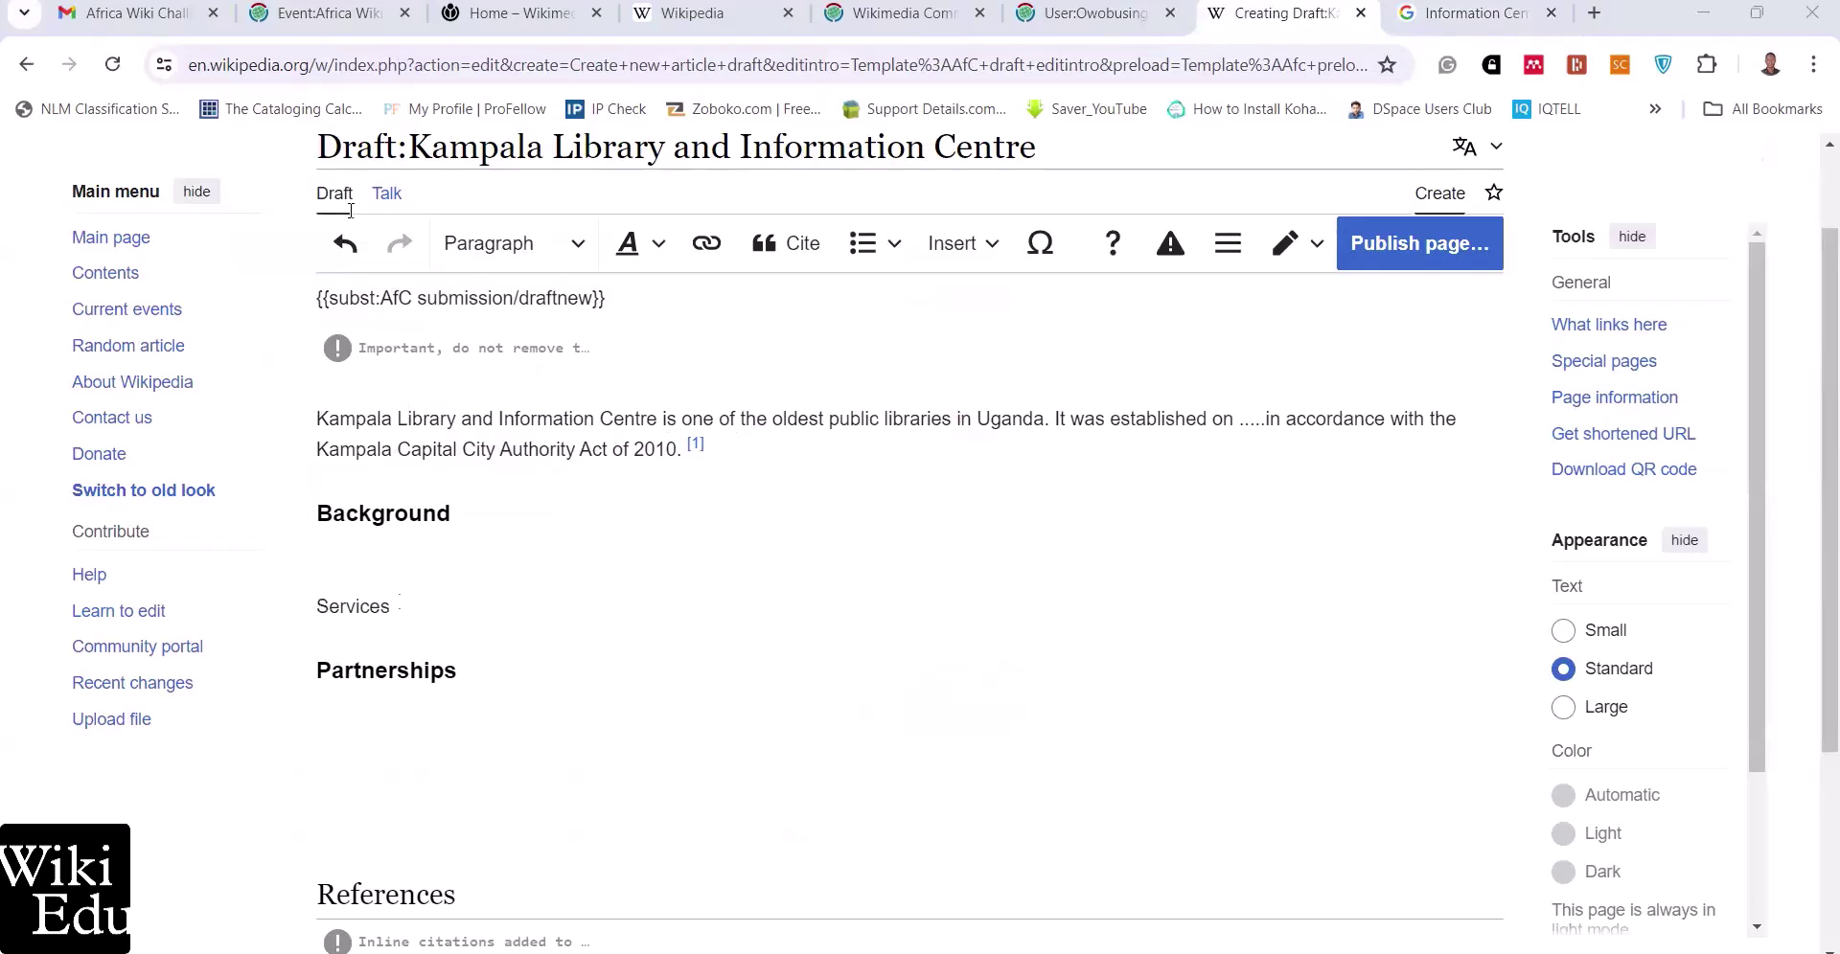
# Format the "Services" line as Sub-heading 1 and add an empty paragraph below it
pyautogui.click(318, 605)
pyautogui.hotkey('shift', 'End')
pyautogui.click(578, 265)
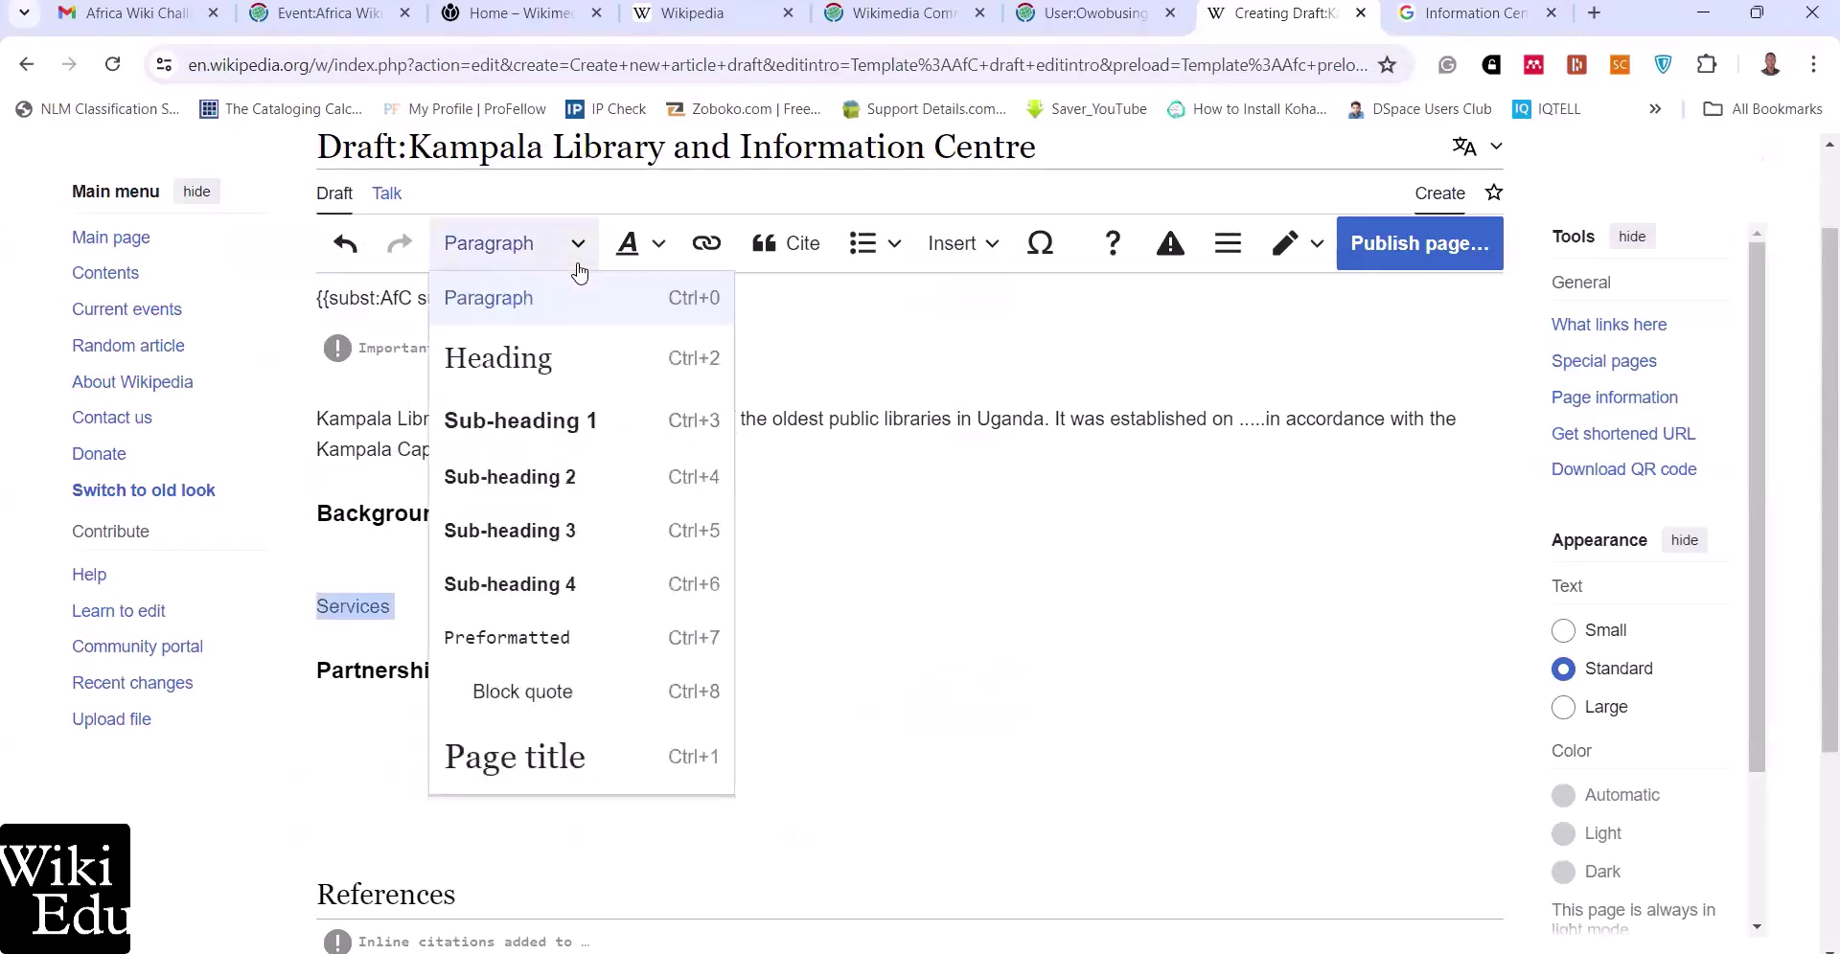
pyautogui.click(521, 424)
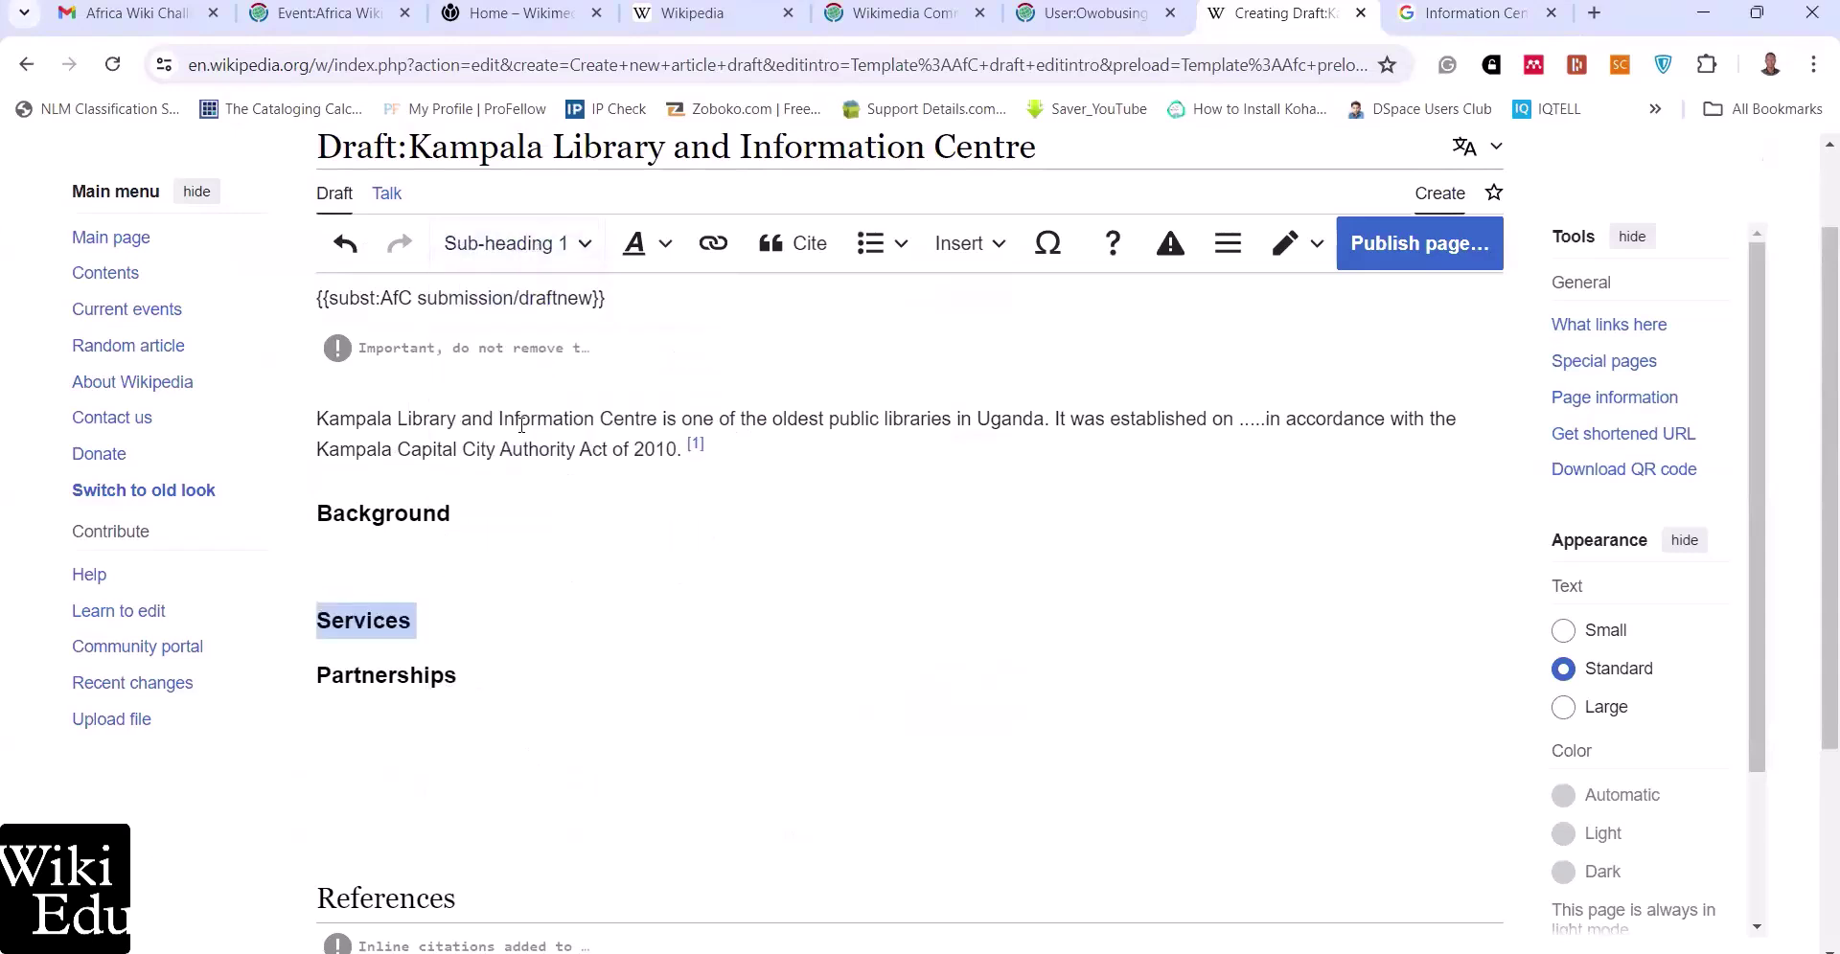
pyautogui.click(441, 625)
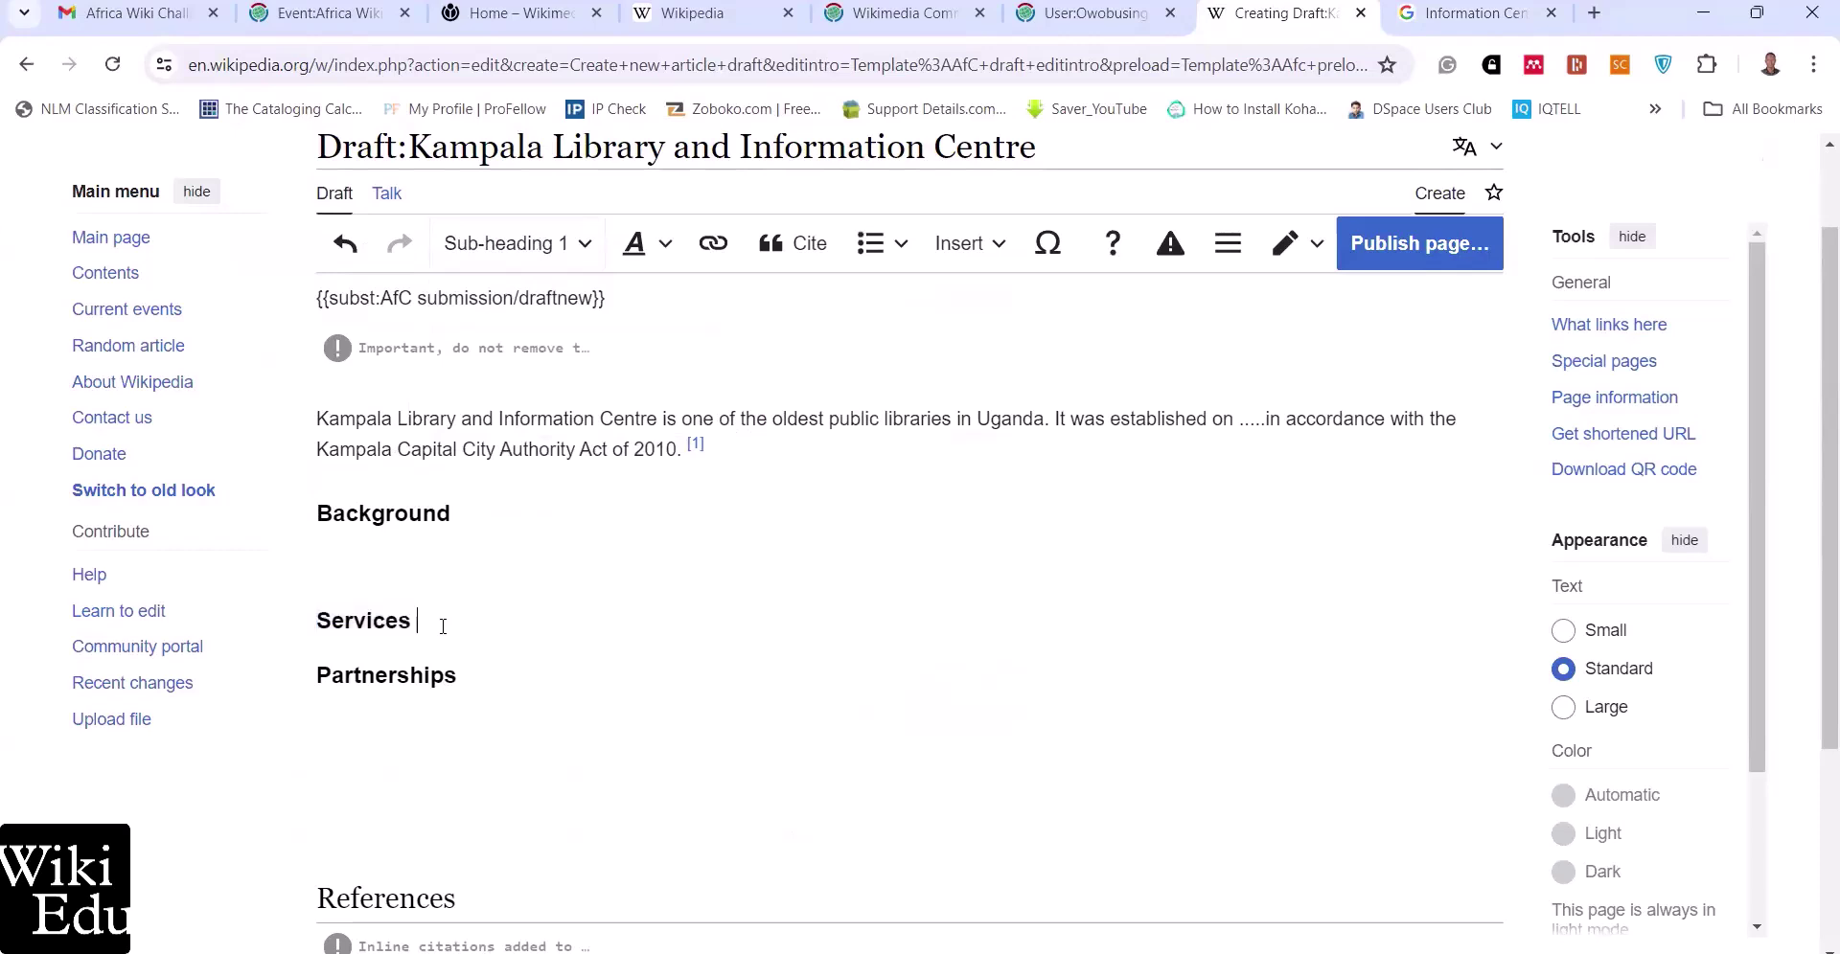
pyautogui.press('Return')
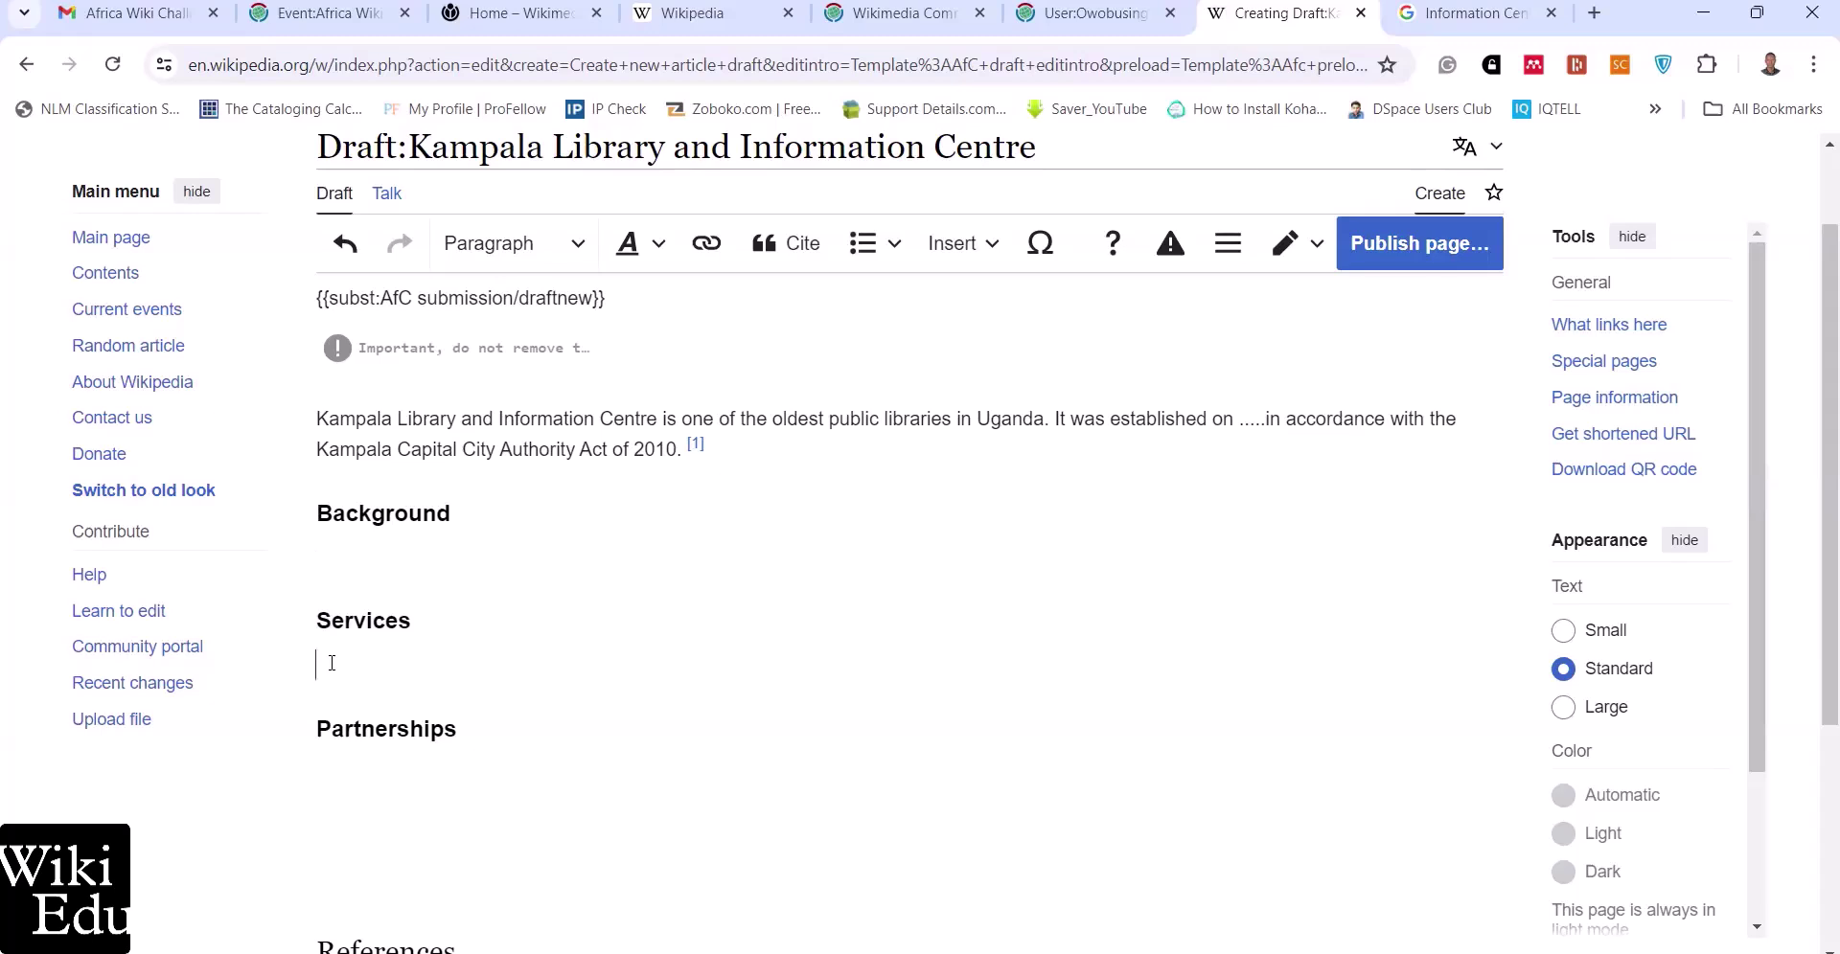
# In the Google results tab, search for "kampala library and information centre" and open the KCCA page about the library
pyautogui.hotkey('ctrl', 'Tab')
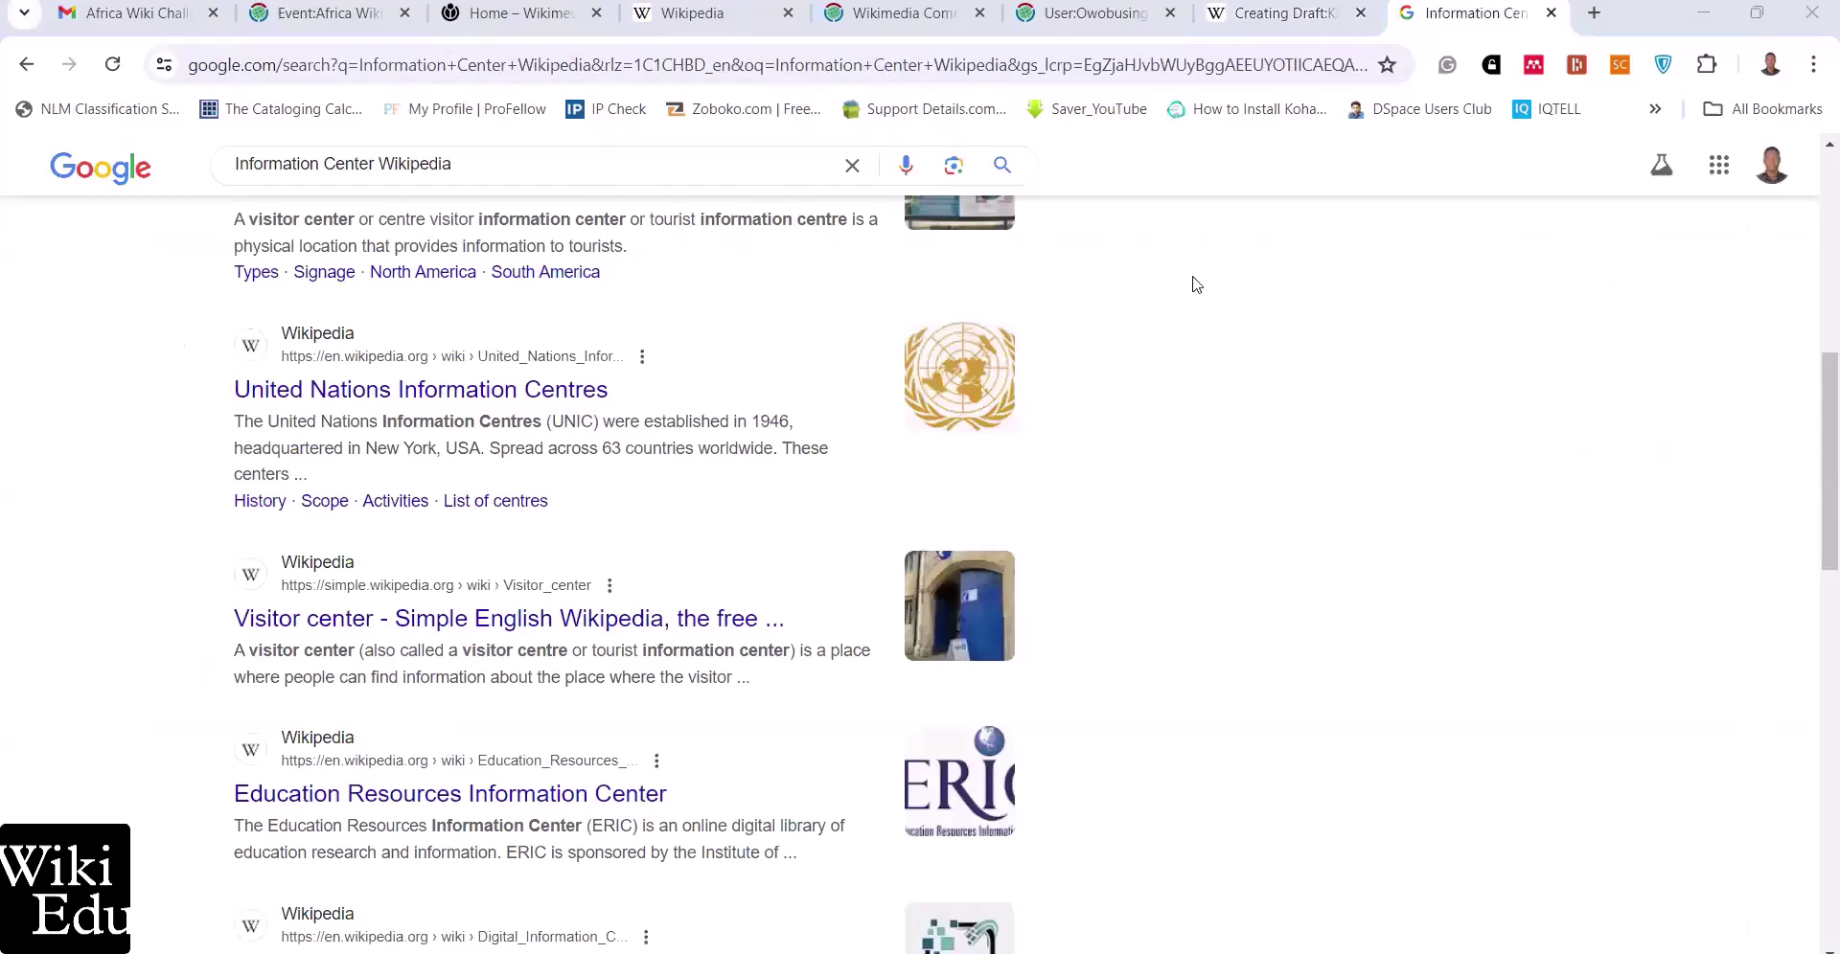
pyautogui.scroll(8, 920, 326)
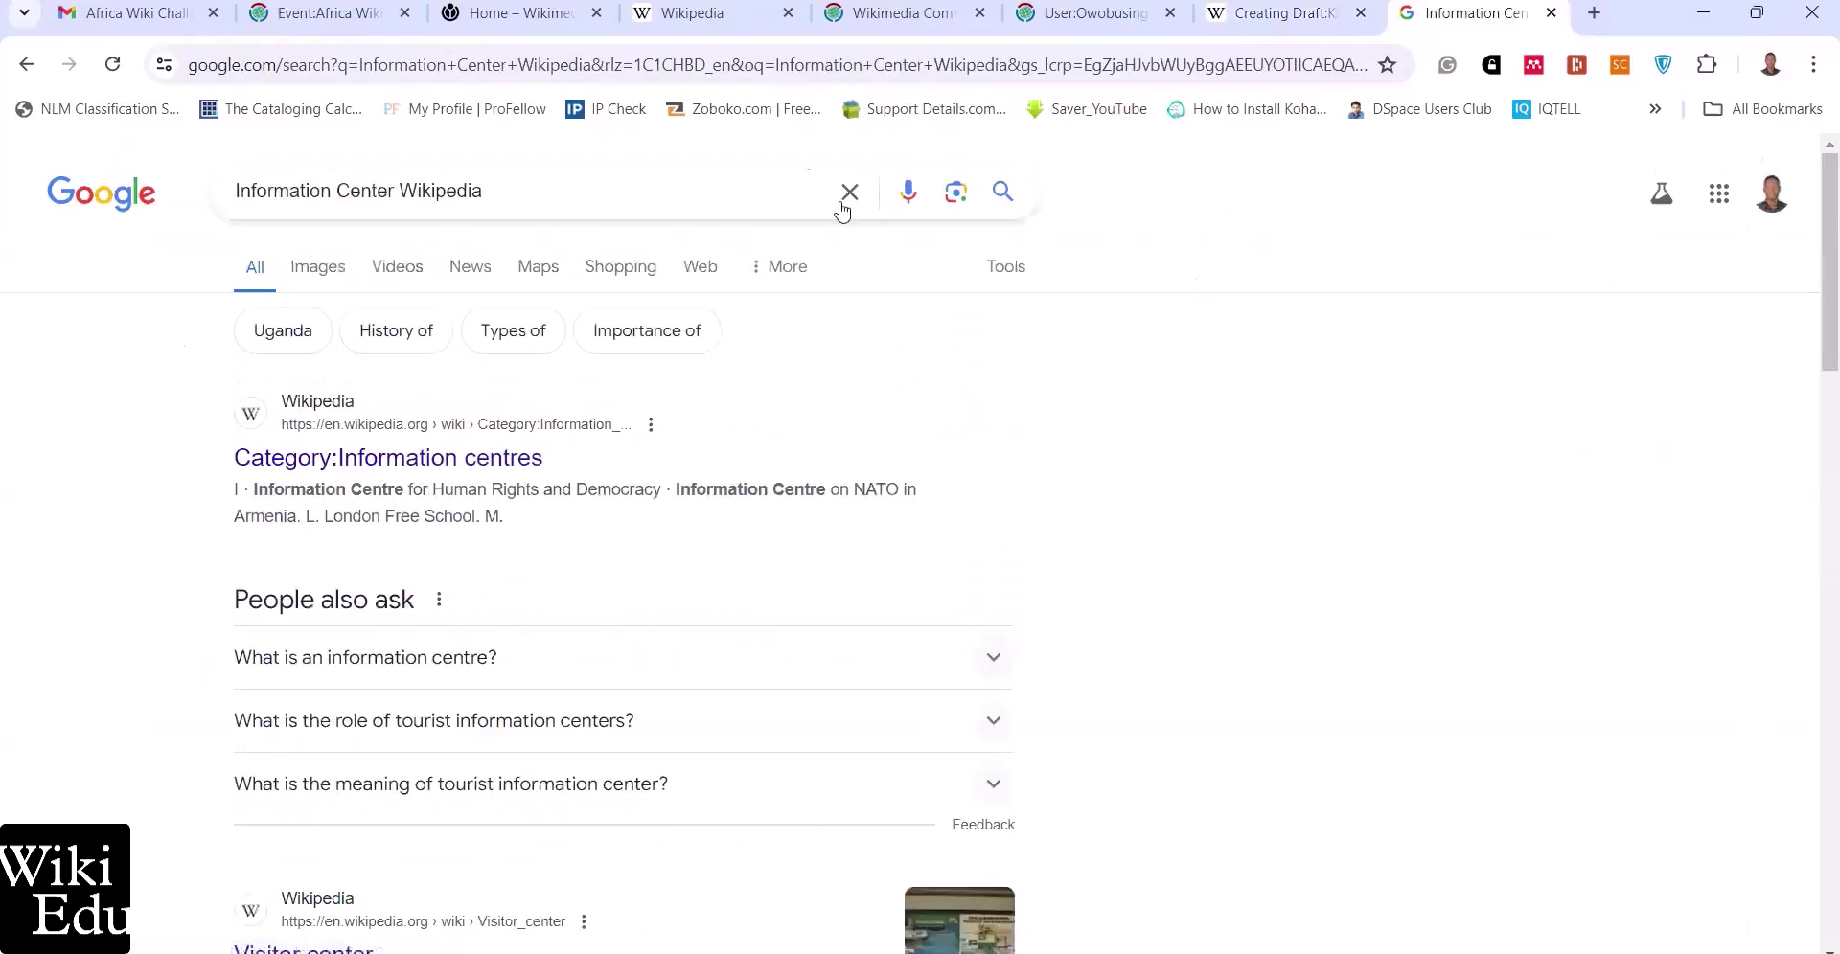
pyautogui.click(699, 193)
pyautogui.hotkey('ctrl', 'a')
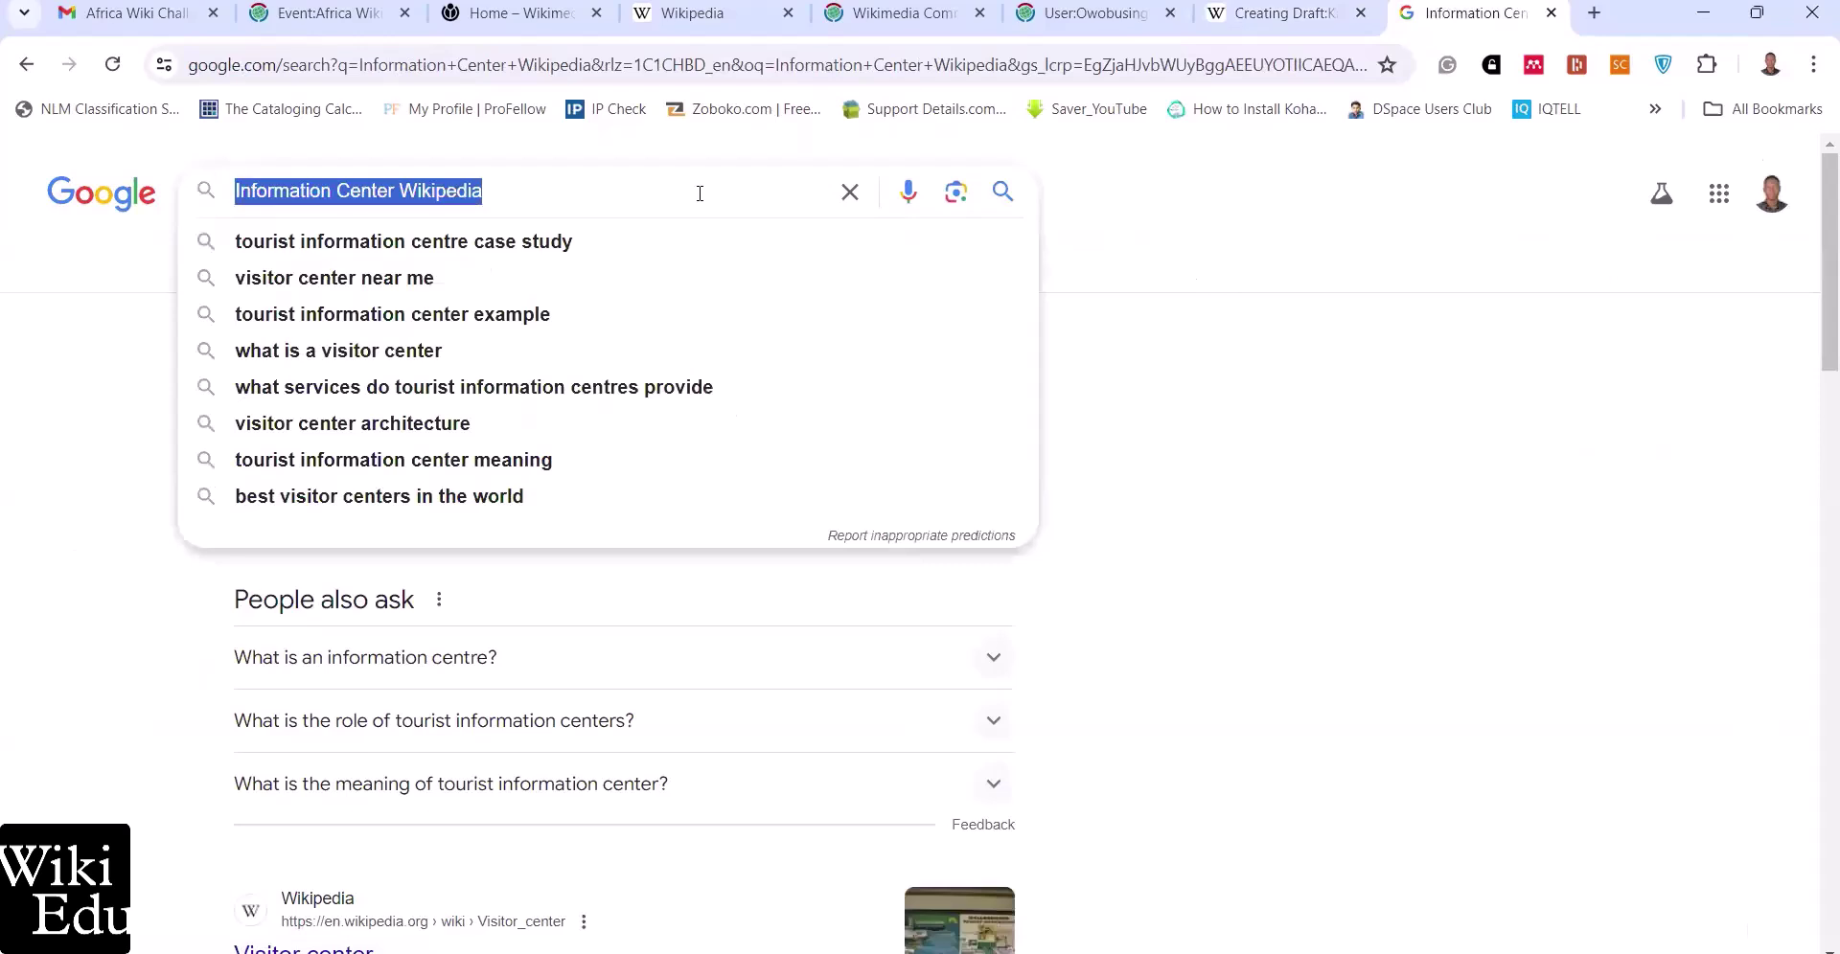
pyautogui.write('ka')
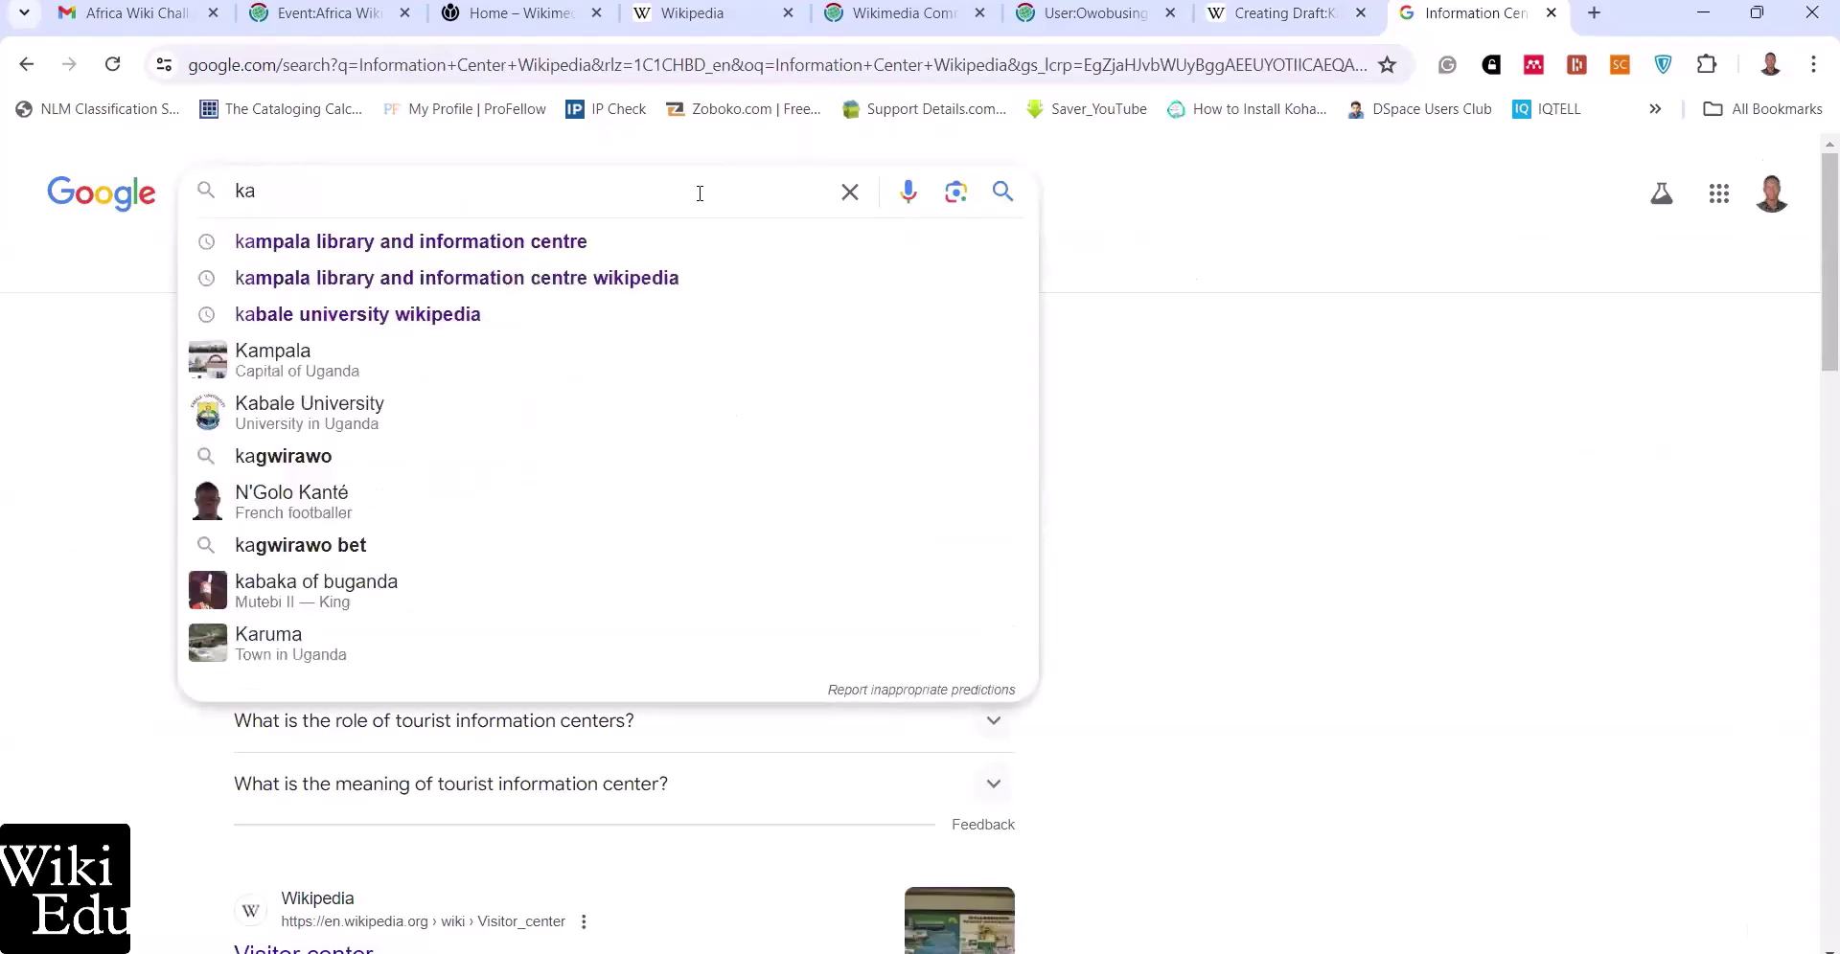
pyautogui.press('Down')
pyautogui.press('Return')
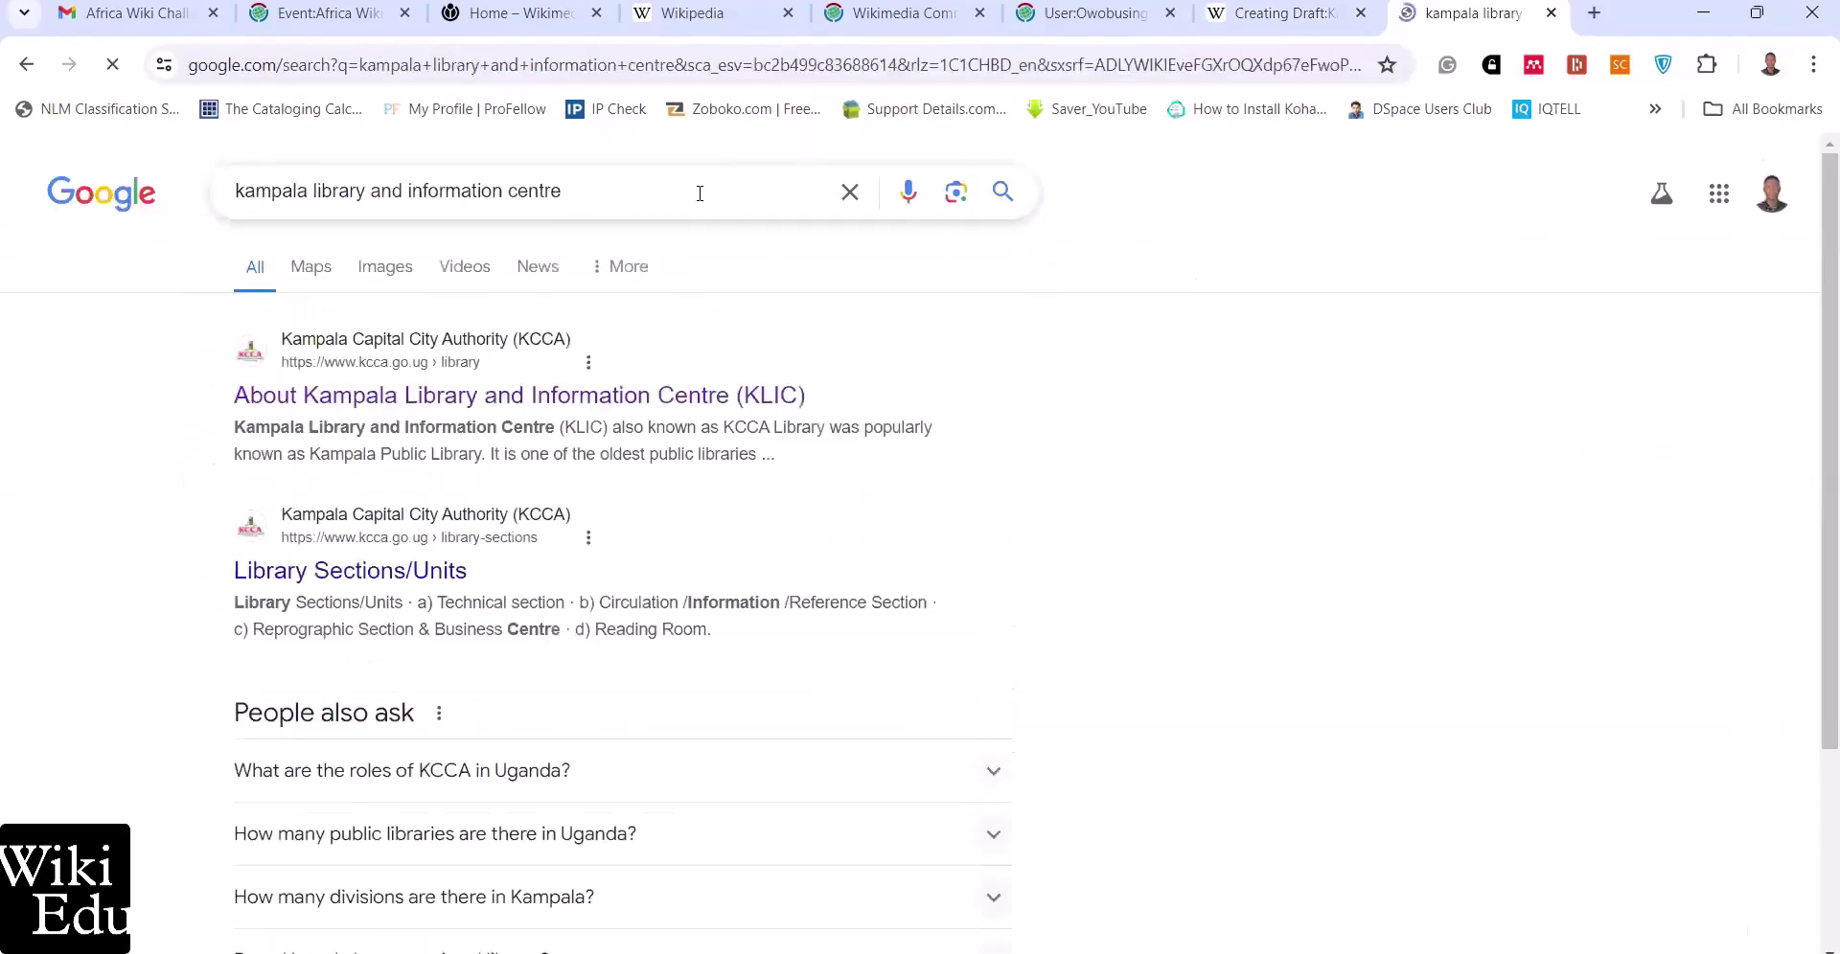
pyautogui.click(607, 399)
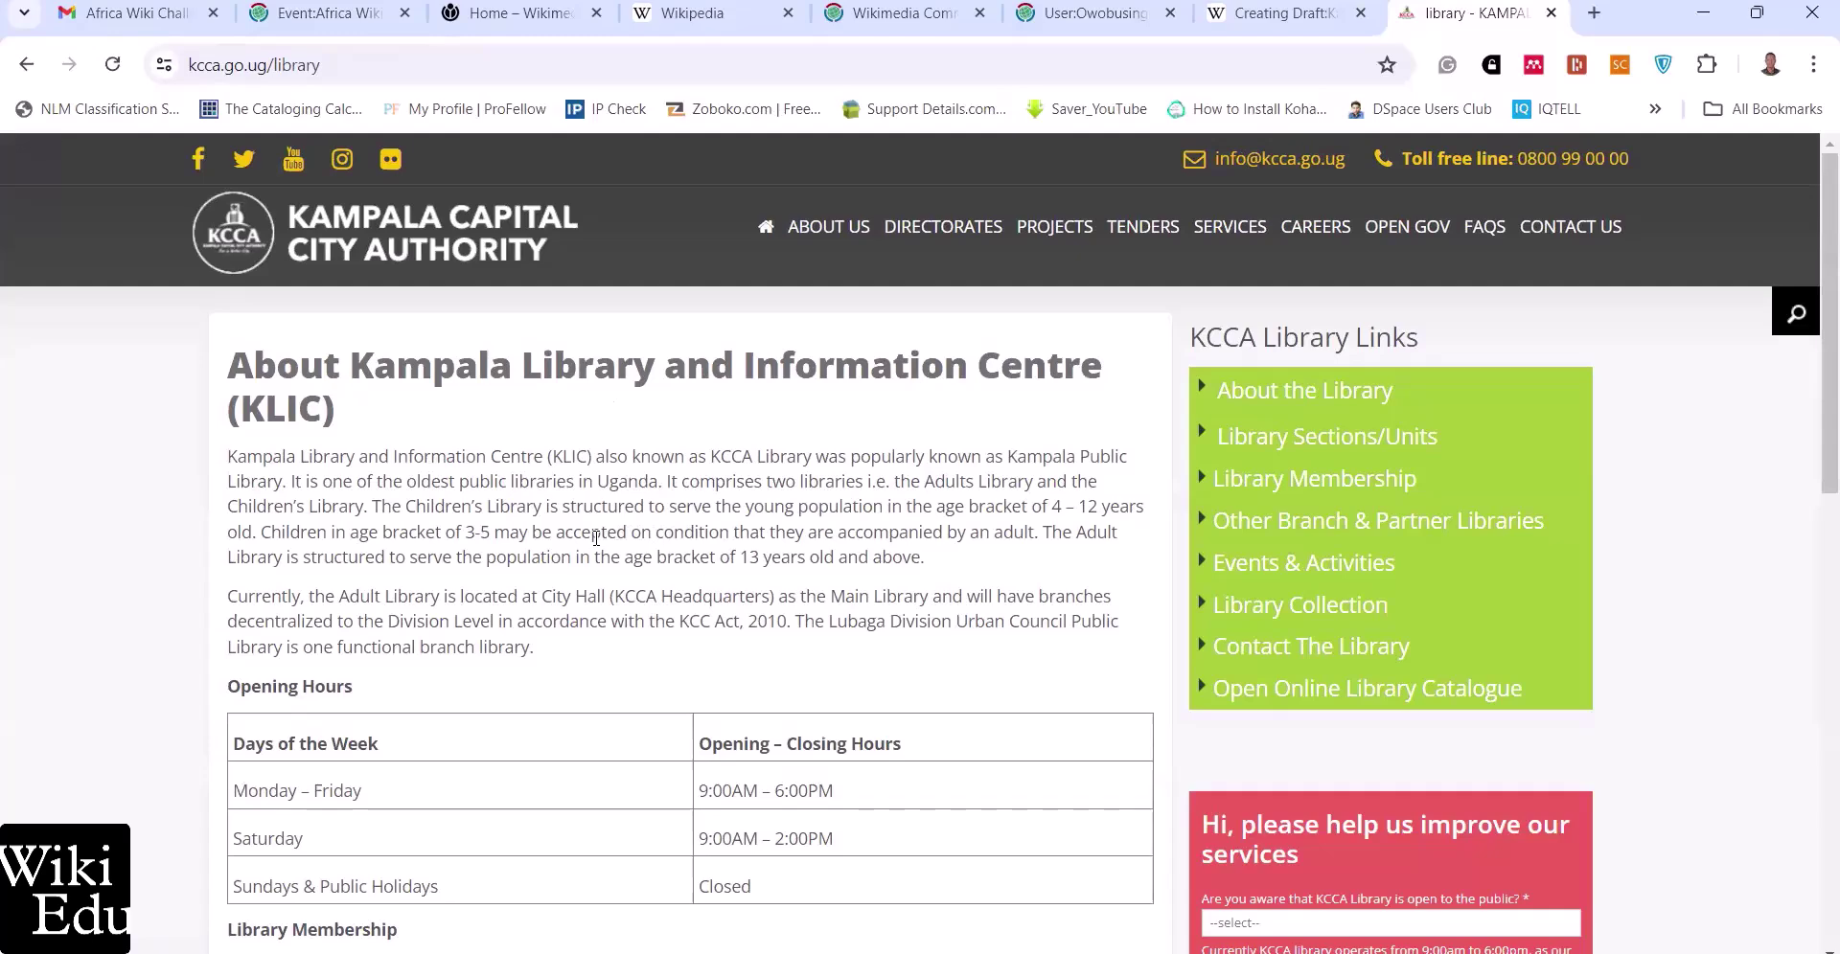
# Read the opening hours and membership sections of the KCCA library page, and open its Events & Activities page
pyautogui.scroll(-3, 595, 538)
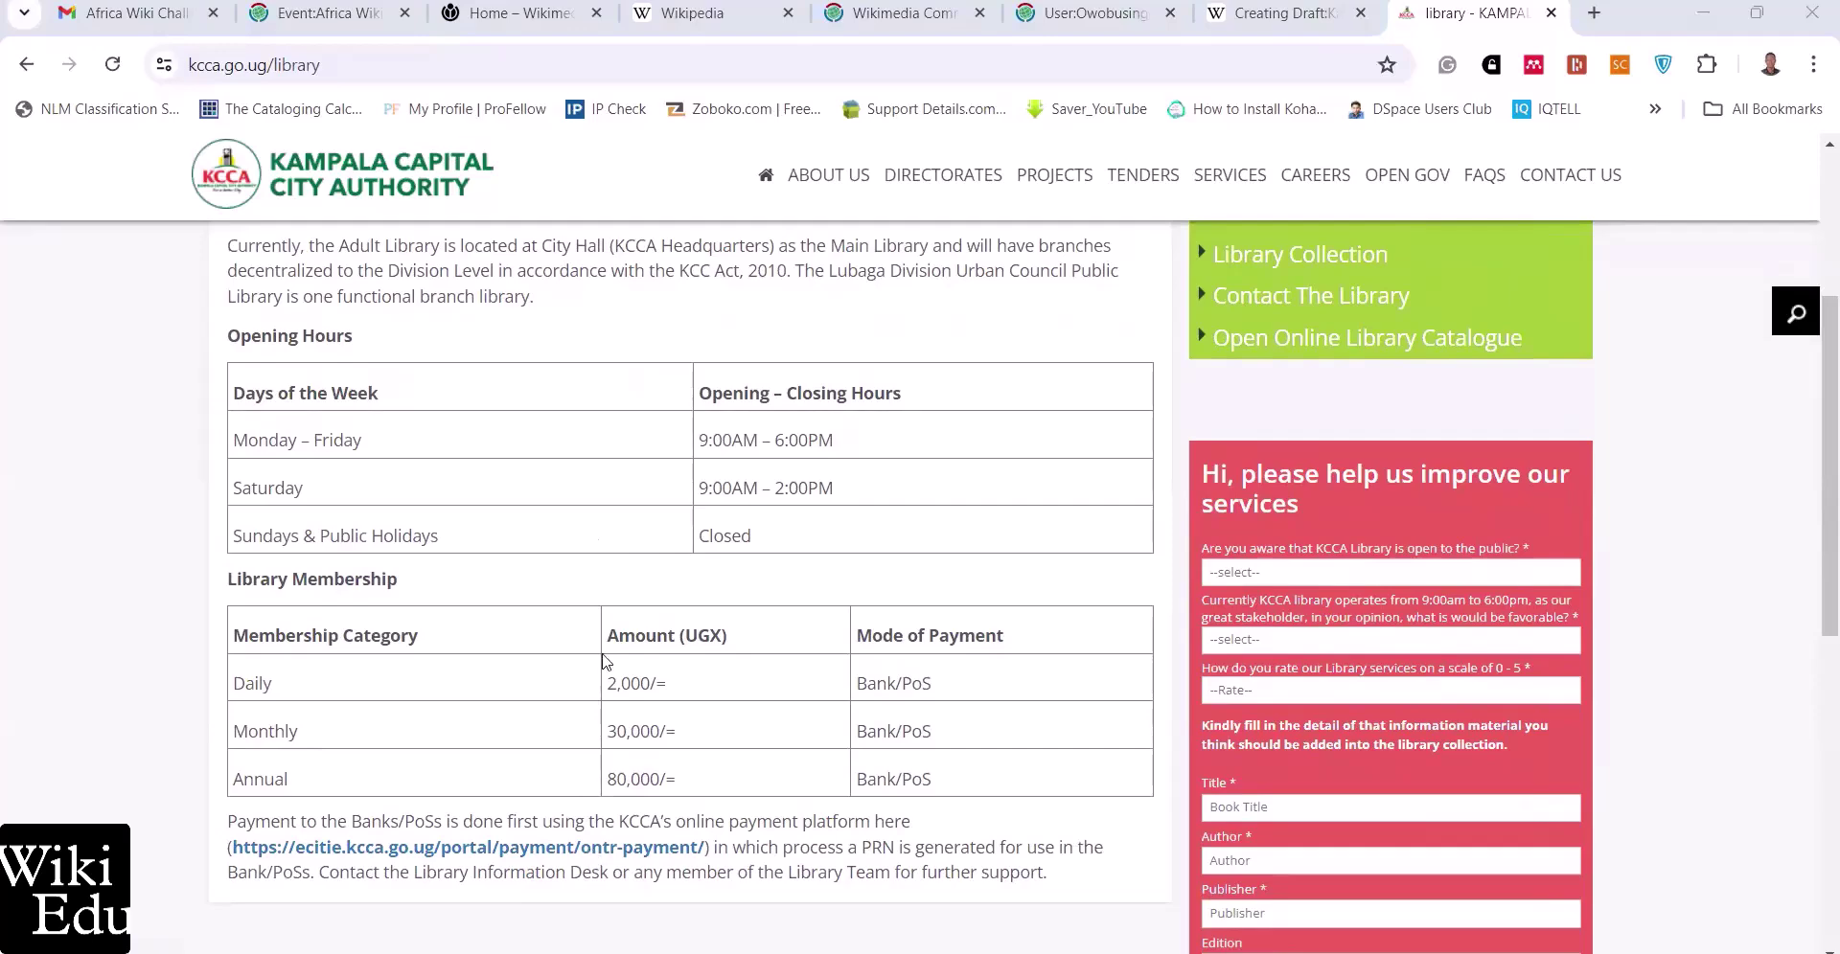
pyautogui.scroll(-3, 604, 661)
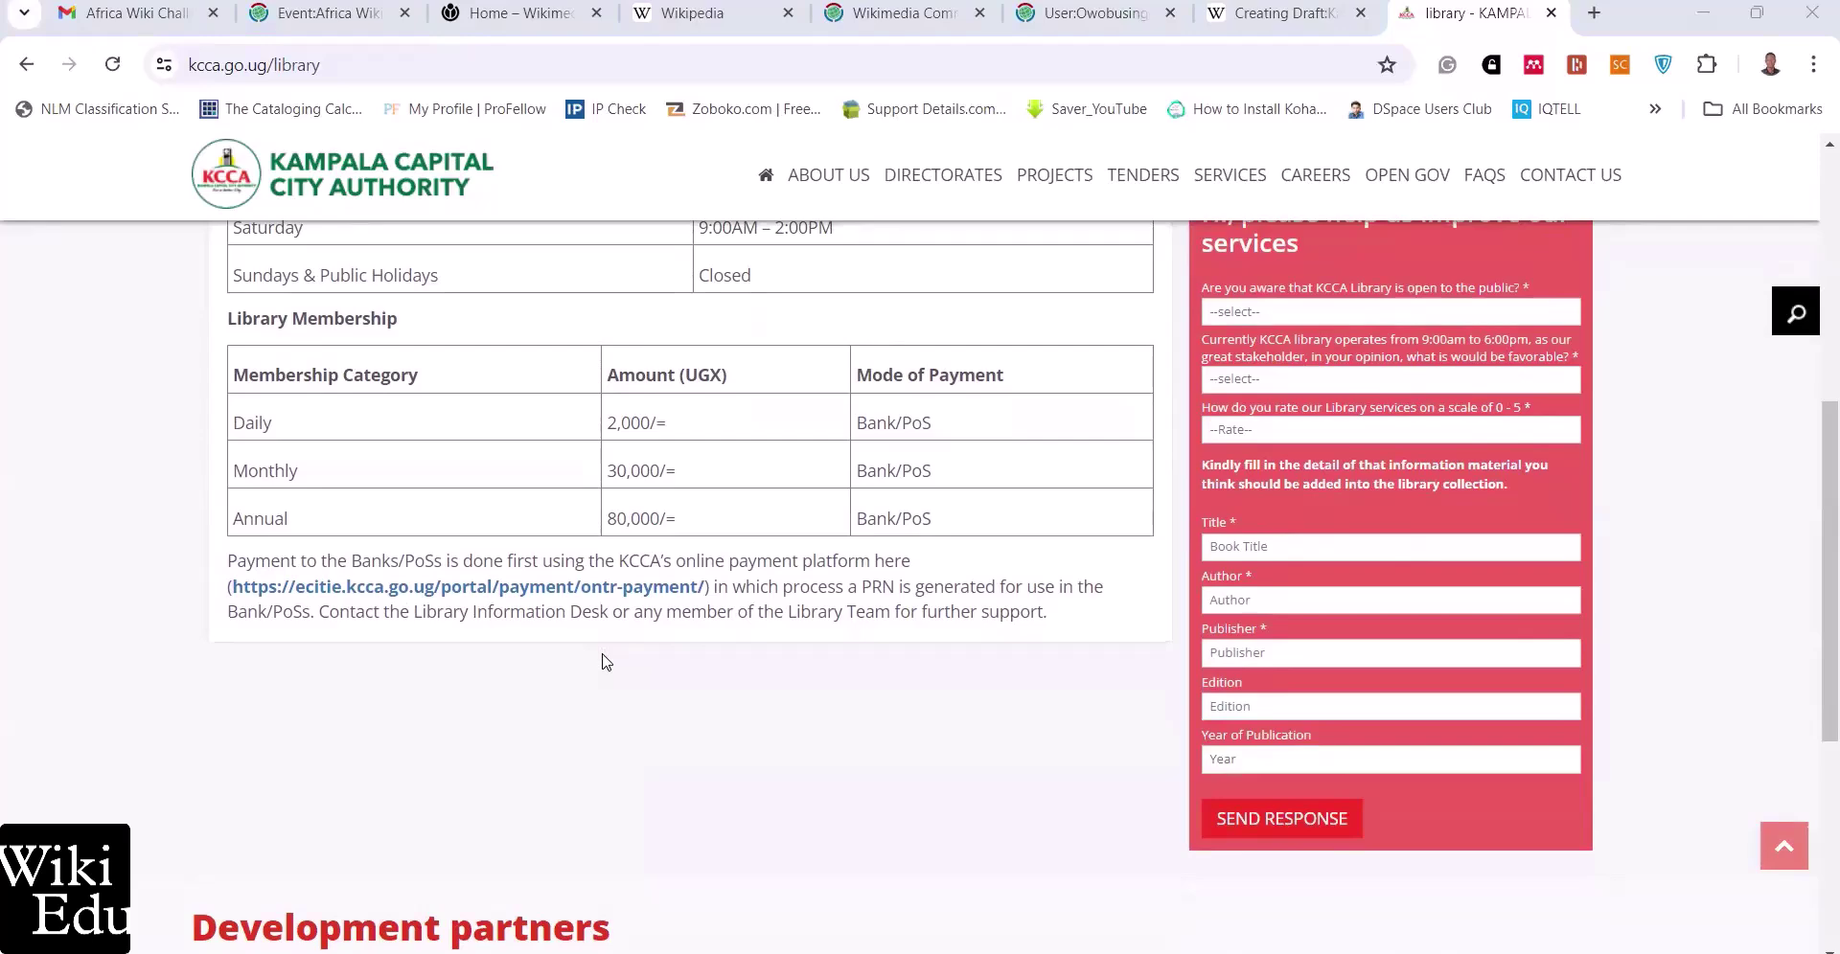
pyautogui.scroll(6, 874, 653)
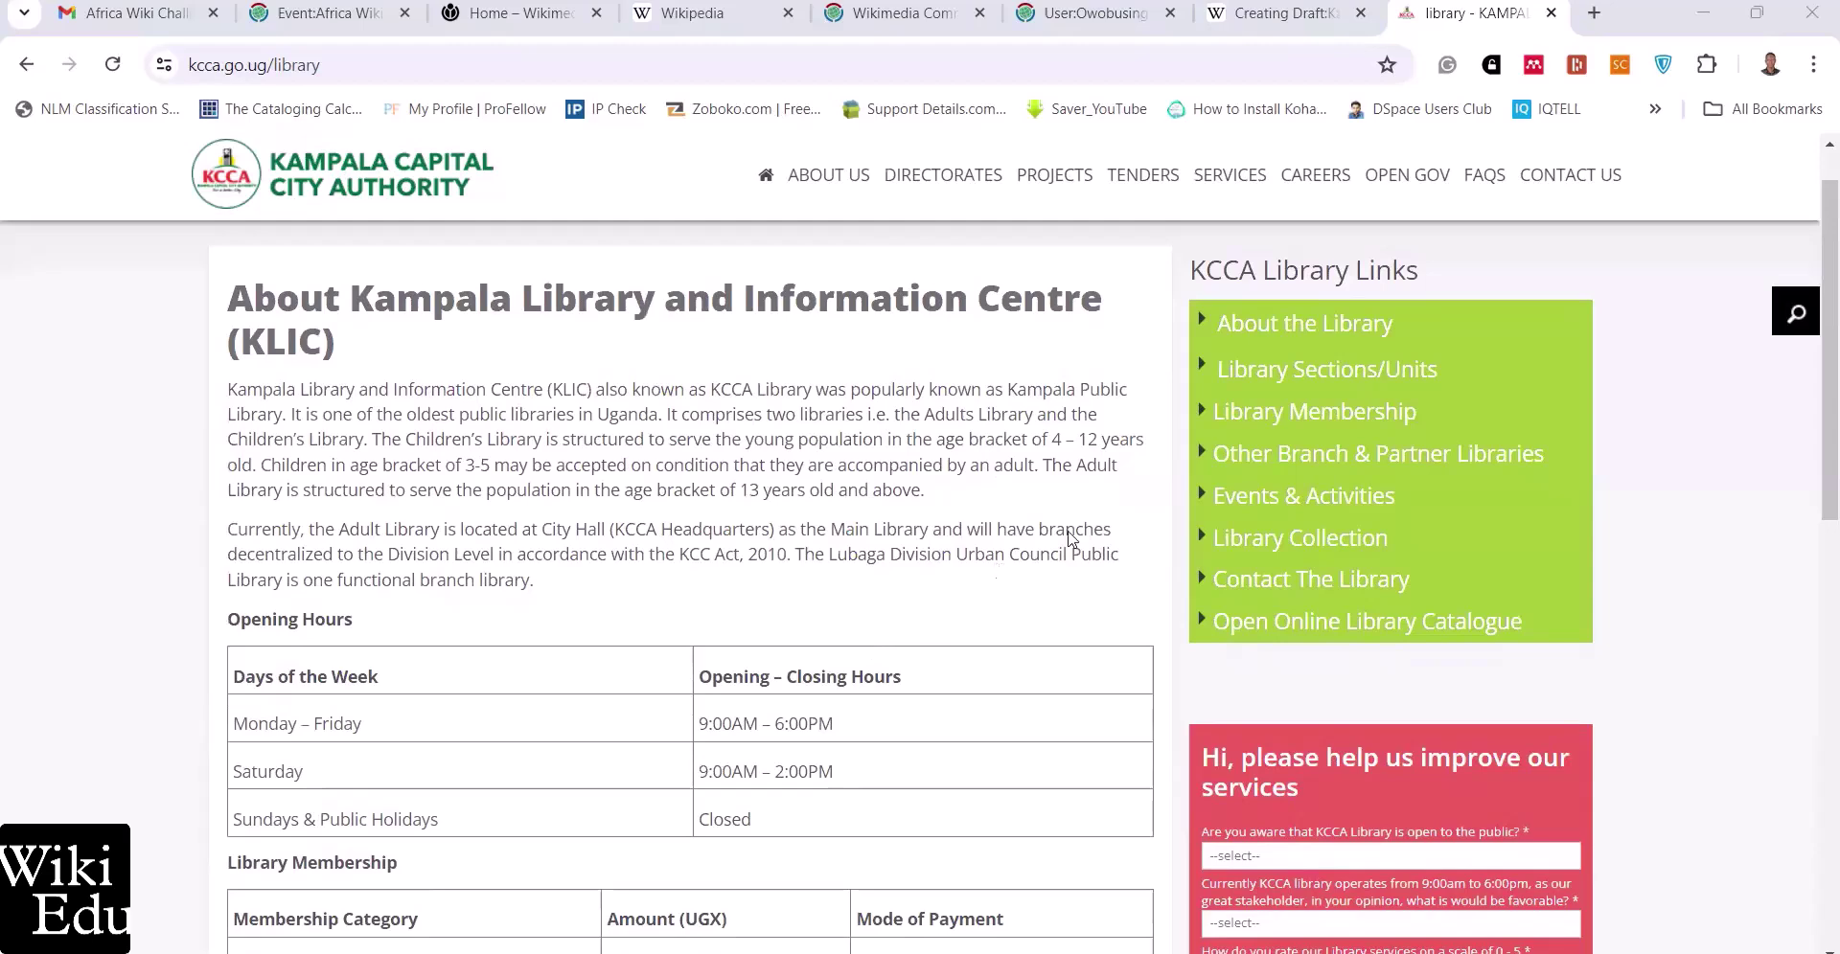
pyautogui.click(1261, 502)
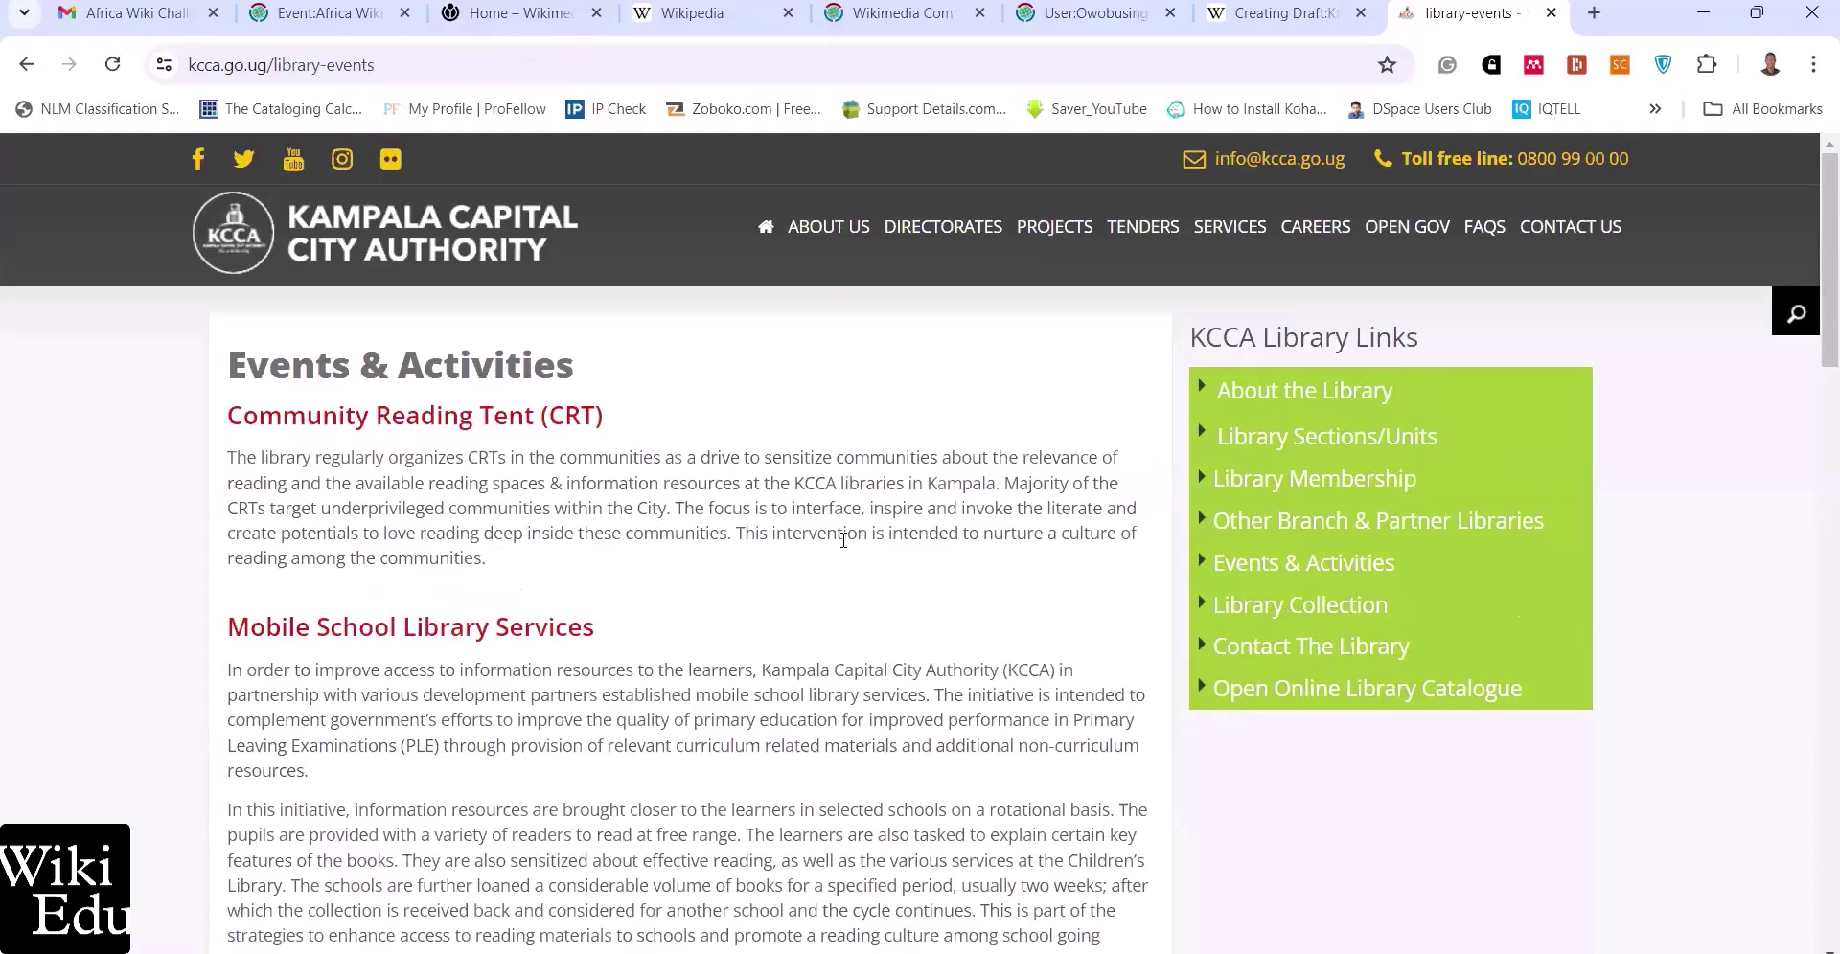
# Change the Services heading in the Wikipedia draft to "Events and Services"
pyautogui.click(1246, 21)
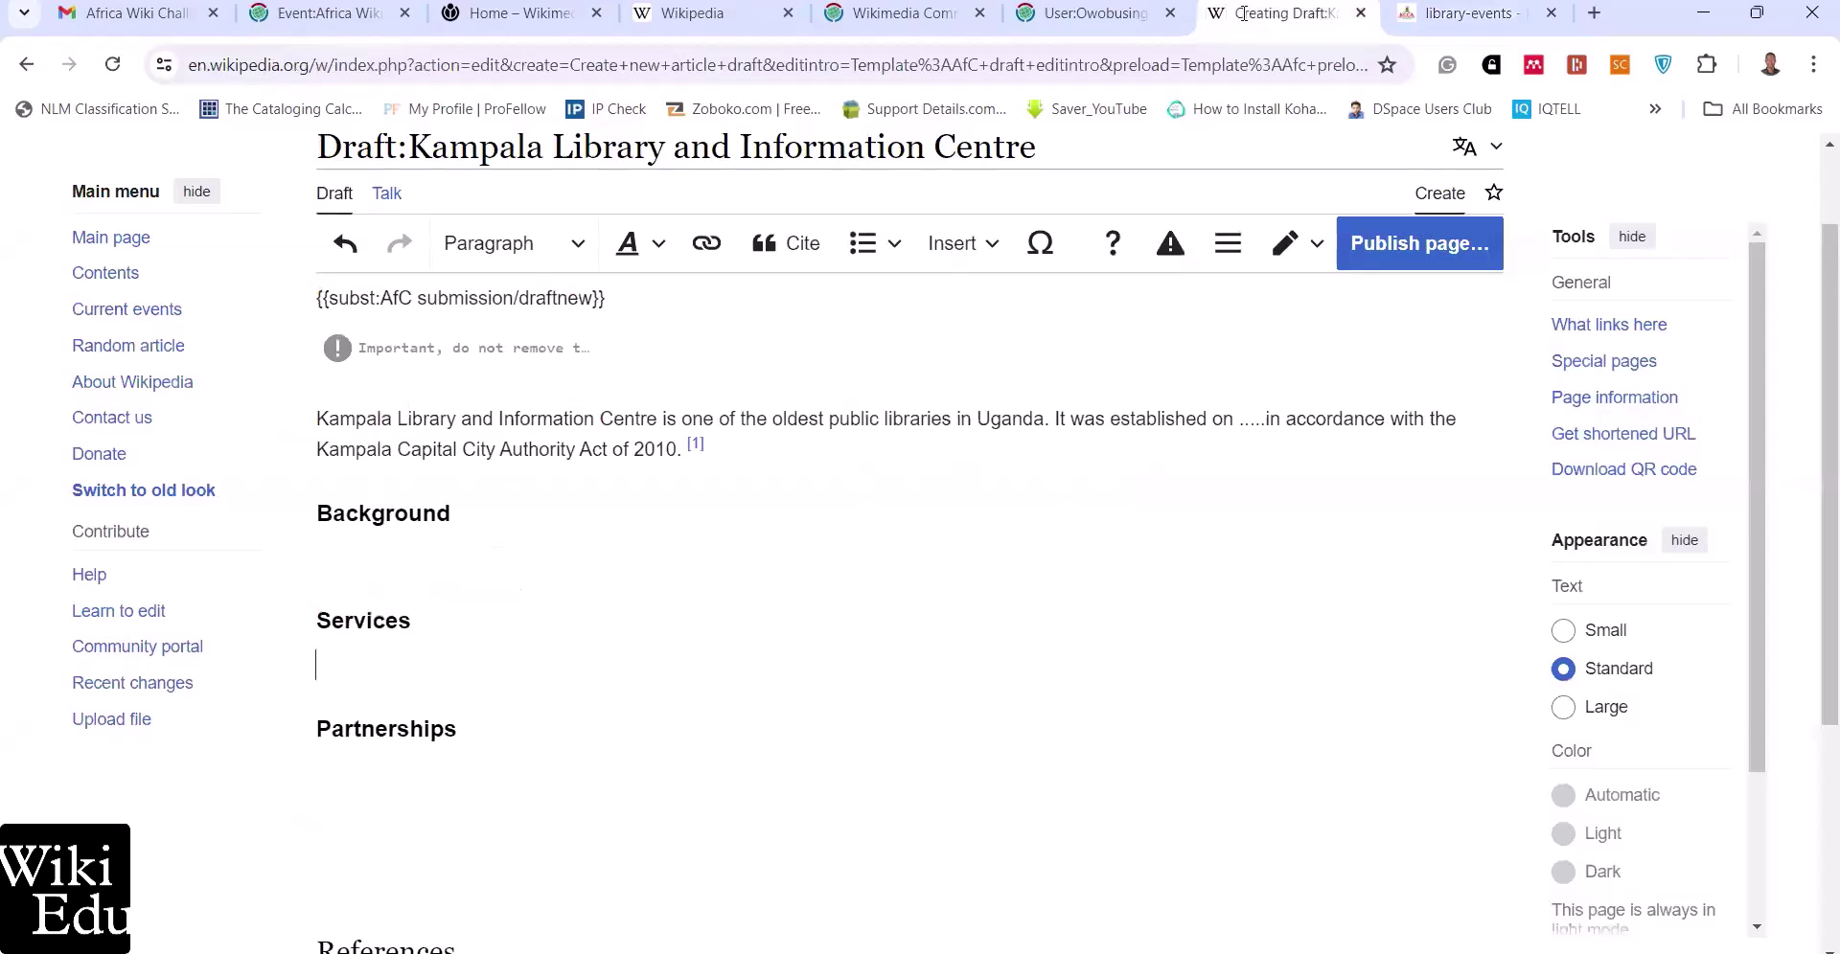
pyautogui.click(316, 621)
pyautogui.write('E')
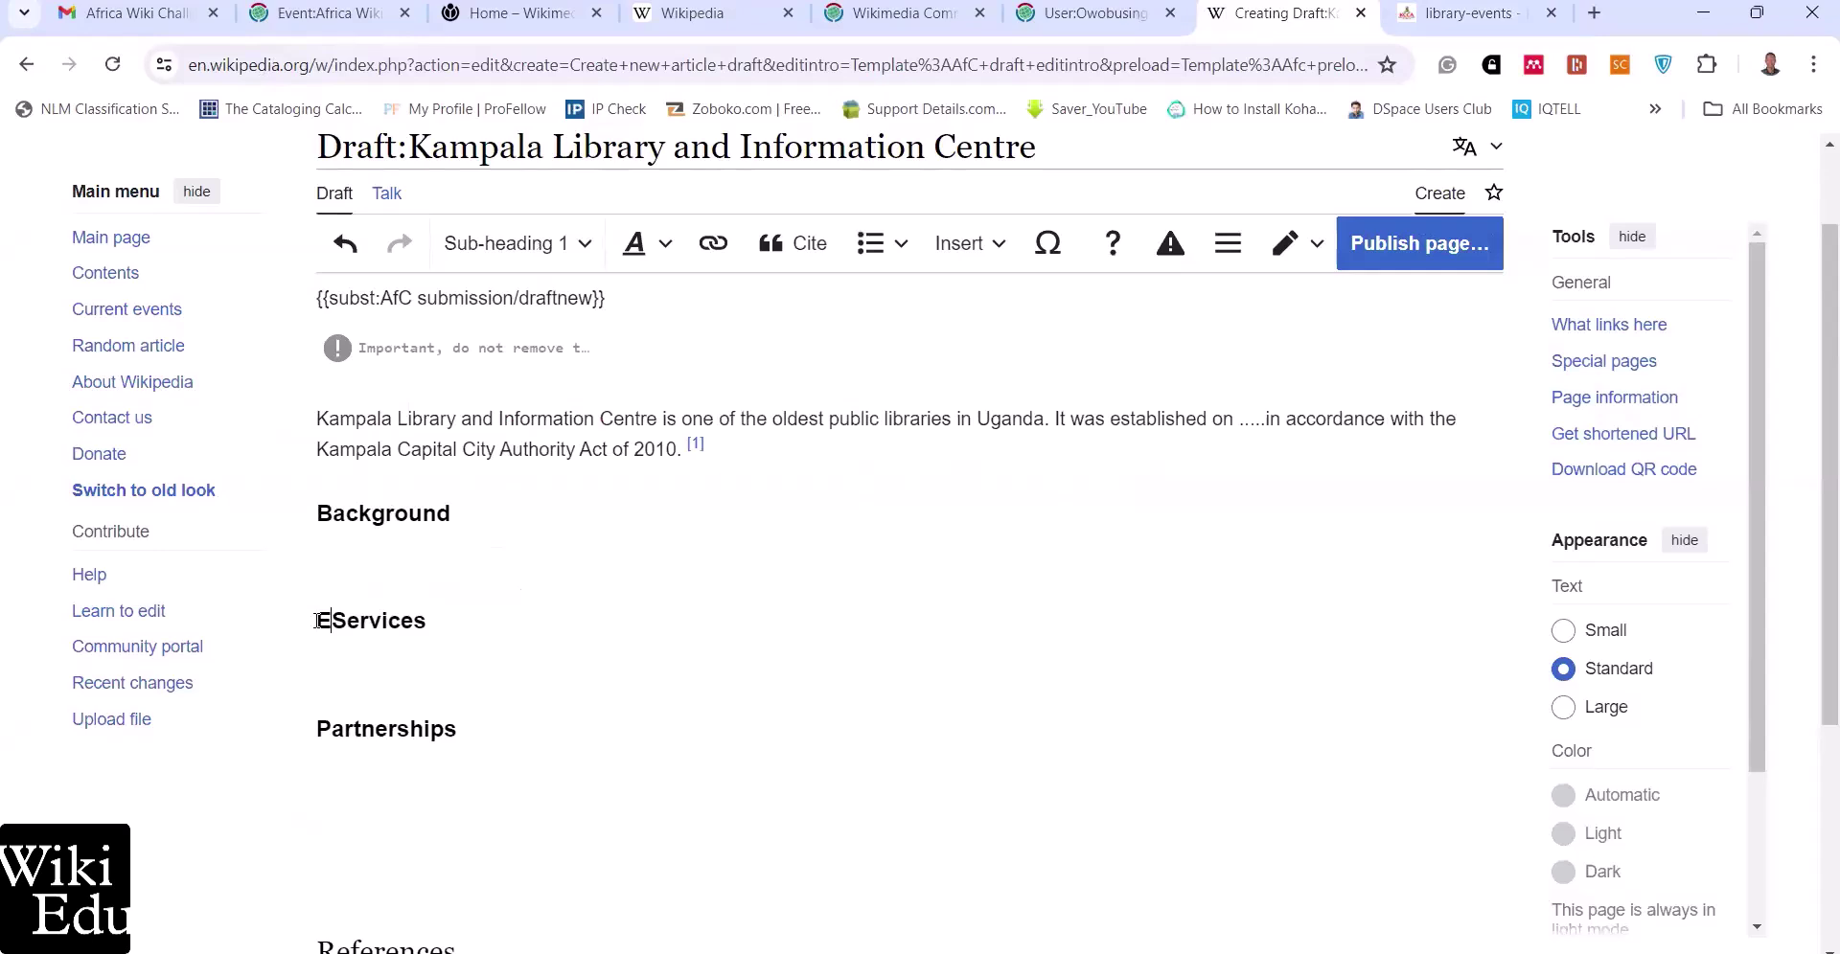
pyautogui.write('vents and')
# Read through the KCCA Events & Activities page, from the mobile school library services down to the reading space and development partners
pyautogui.hotkey('ctrl', 'Tab')
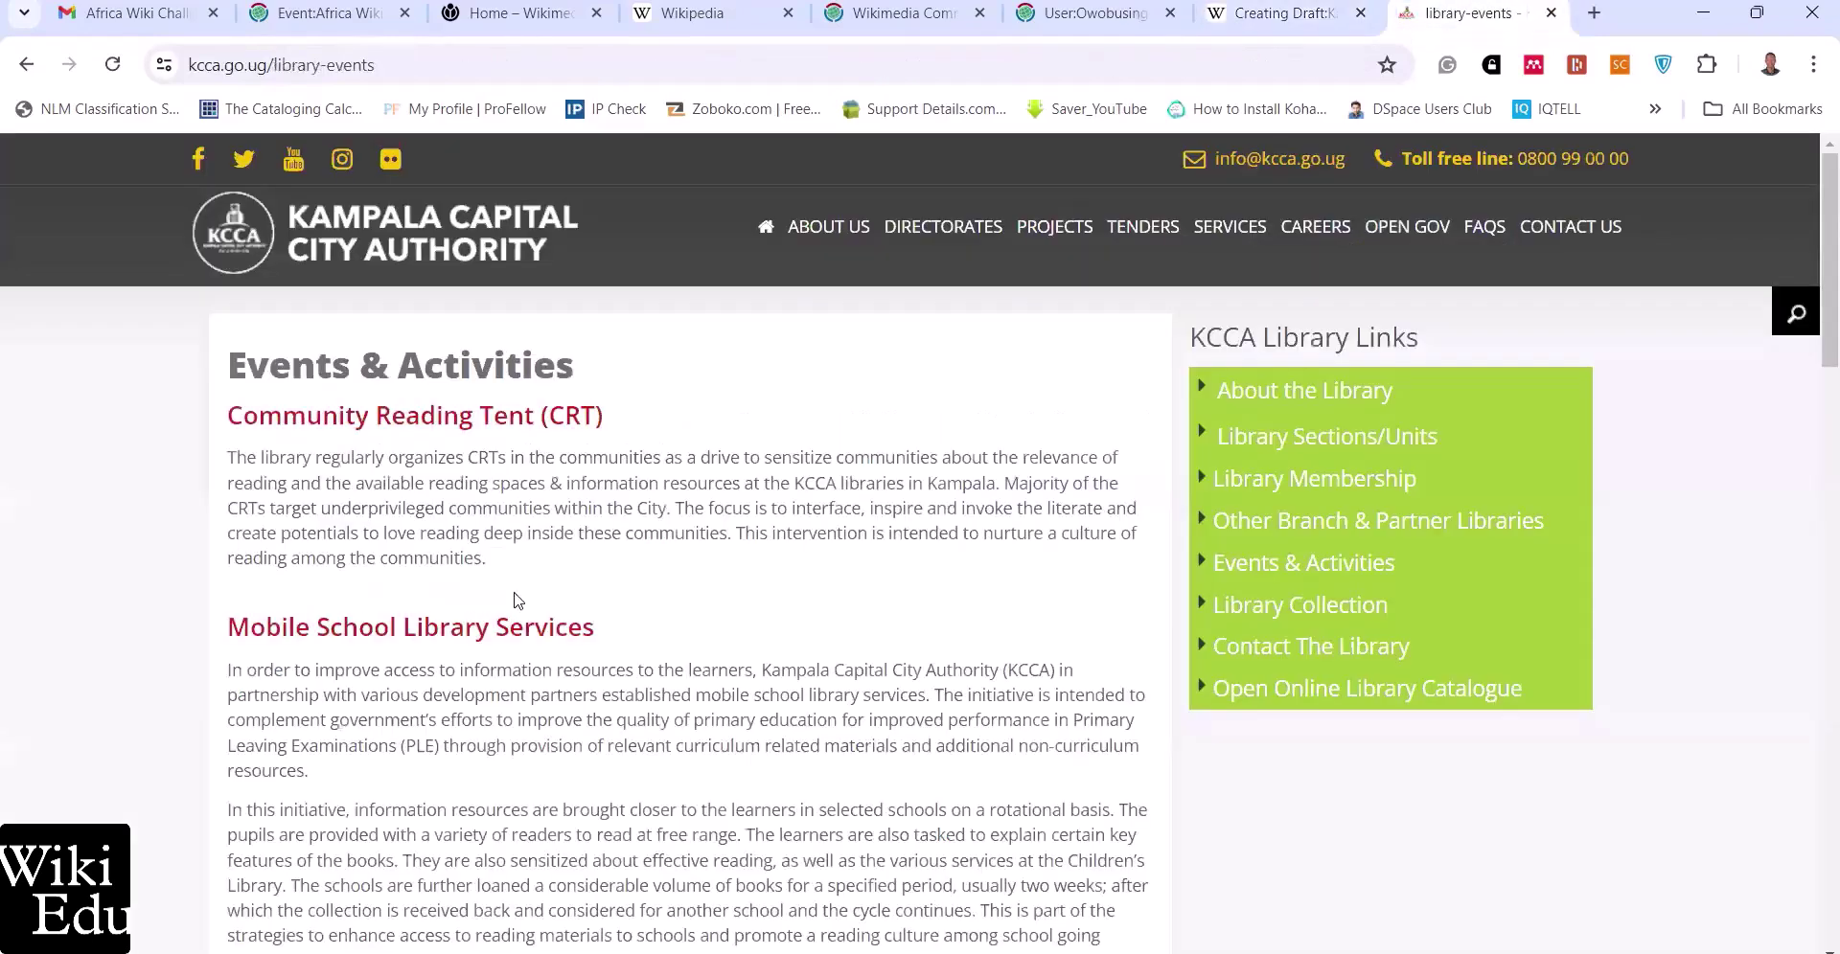
pyautogui.scroll(-3, 640, 537)
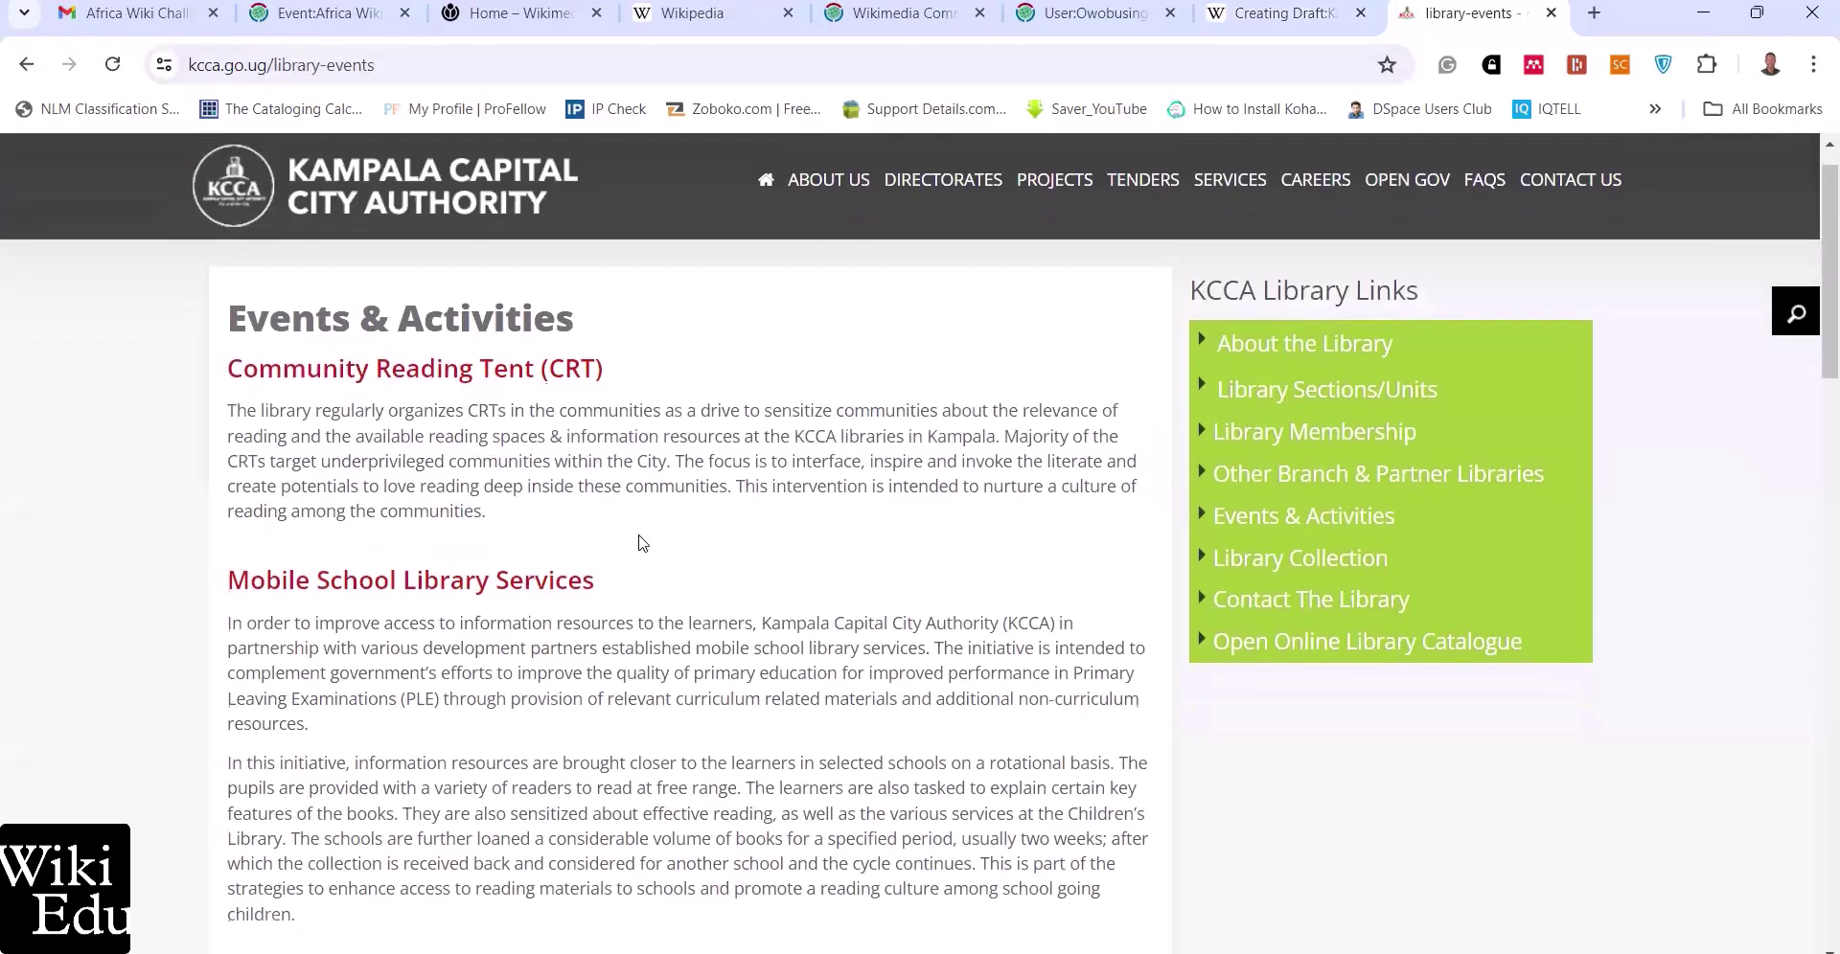
pyautogui.scroll(-5, 640, 542)
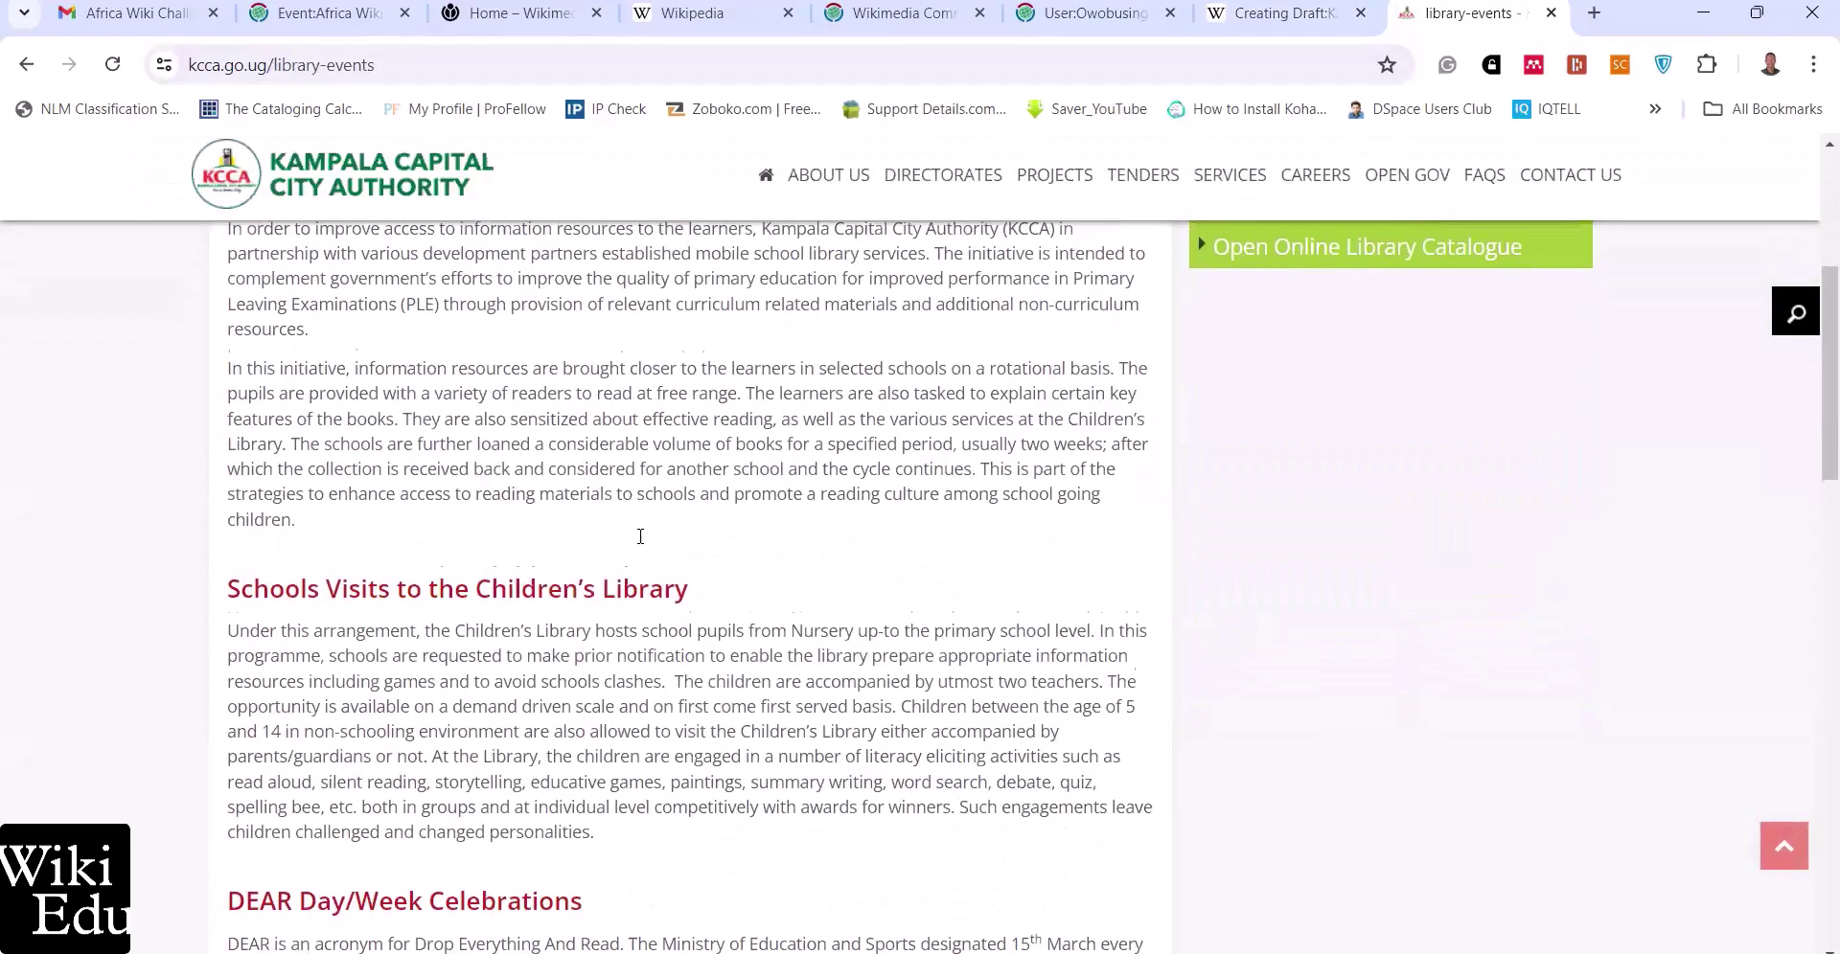
pyautogui.scroll(-3, 641, 542)
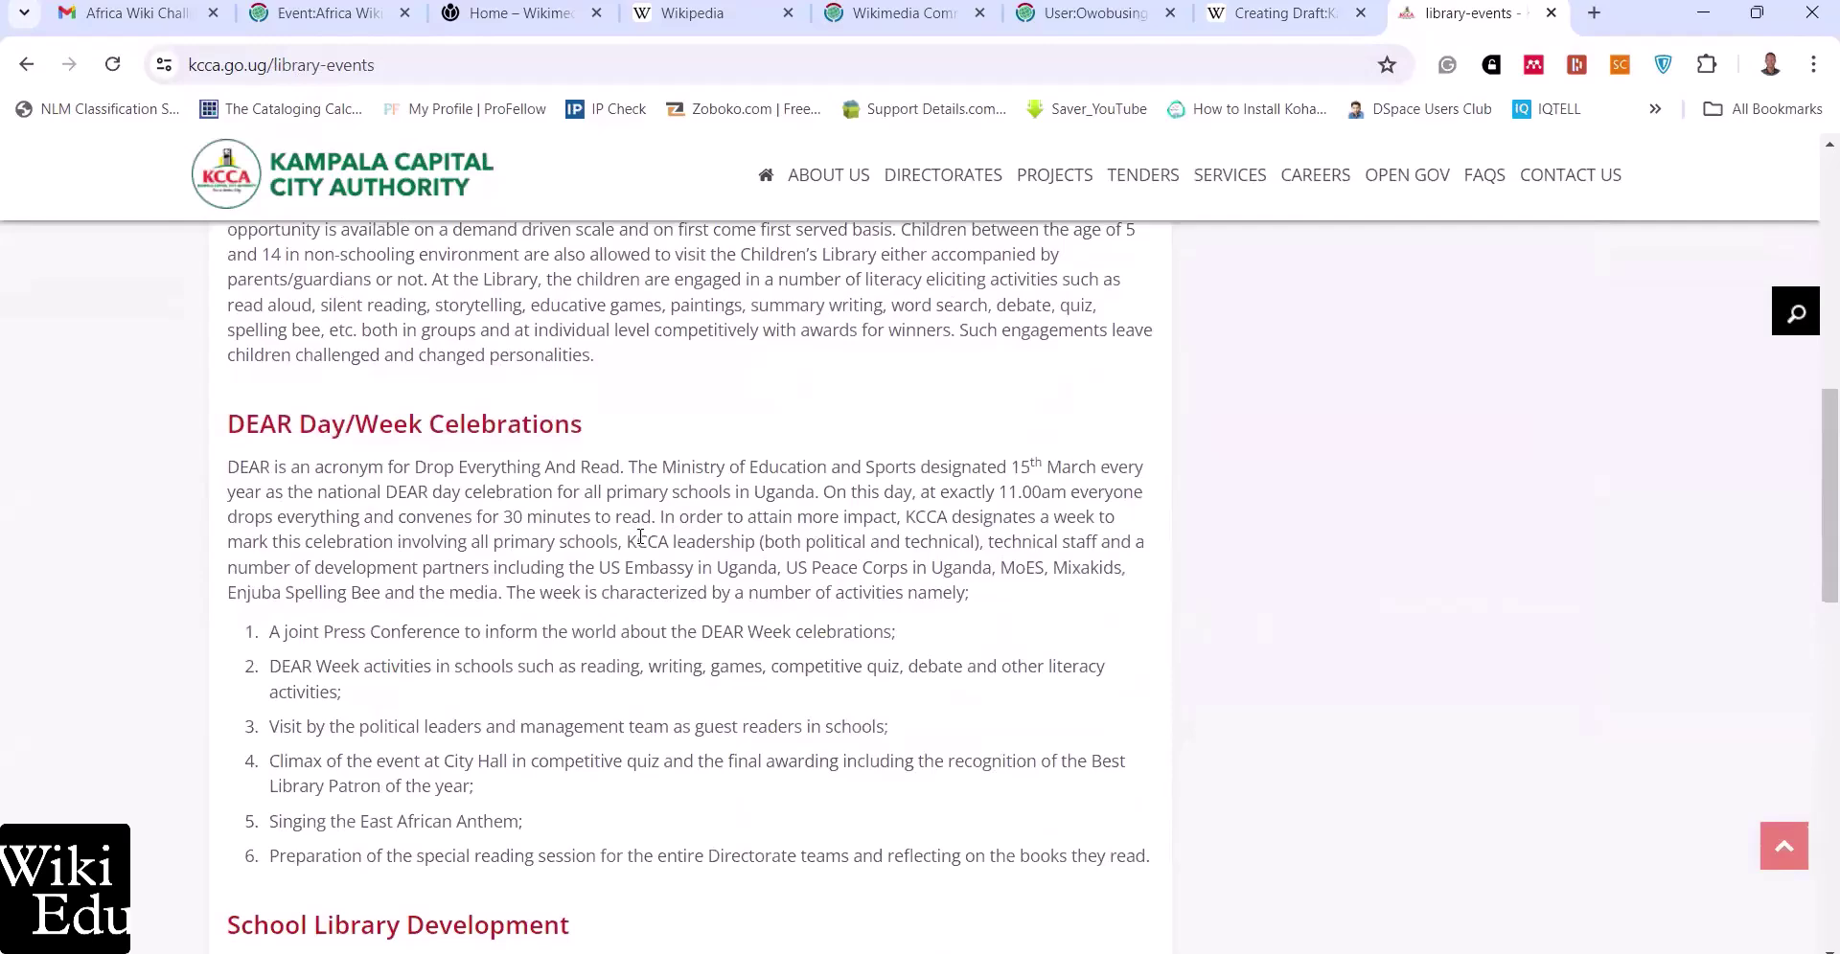
pyautogui.scroll(-2, 641, 538)
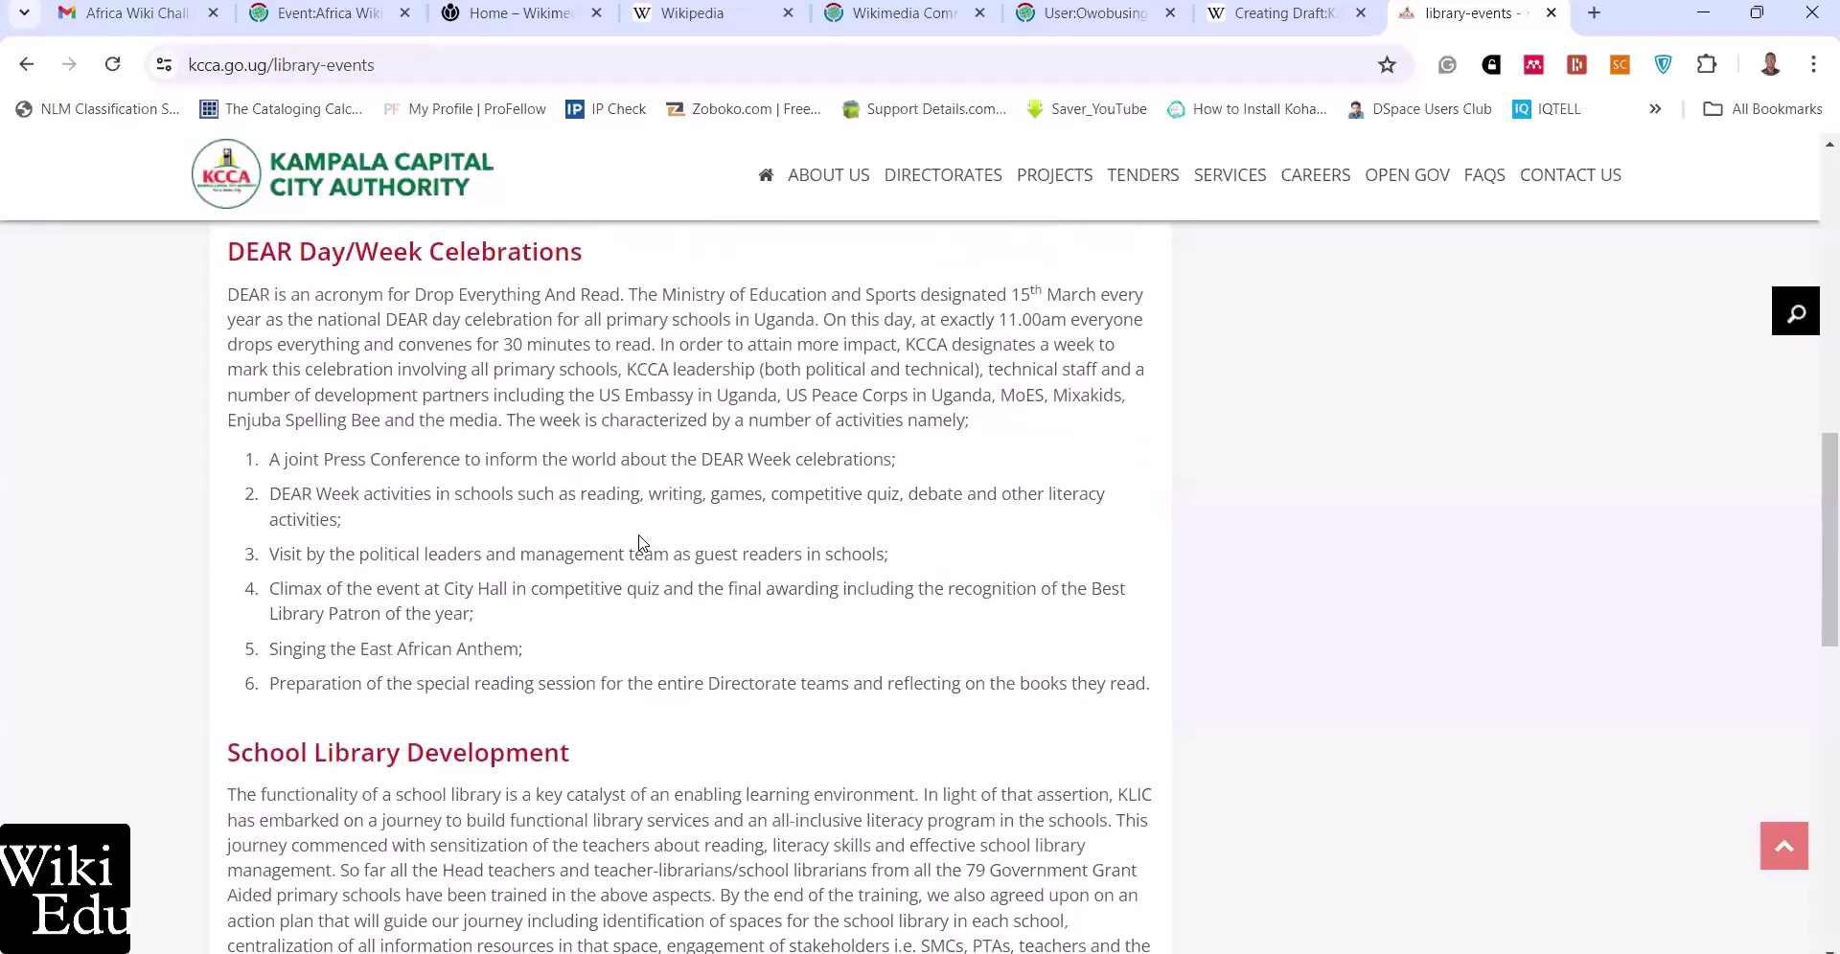
pyautogui.scroll(-10, 640, 542)
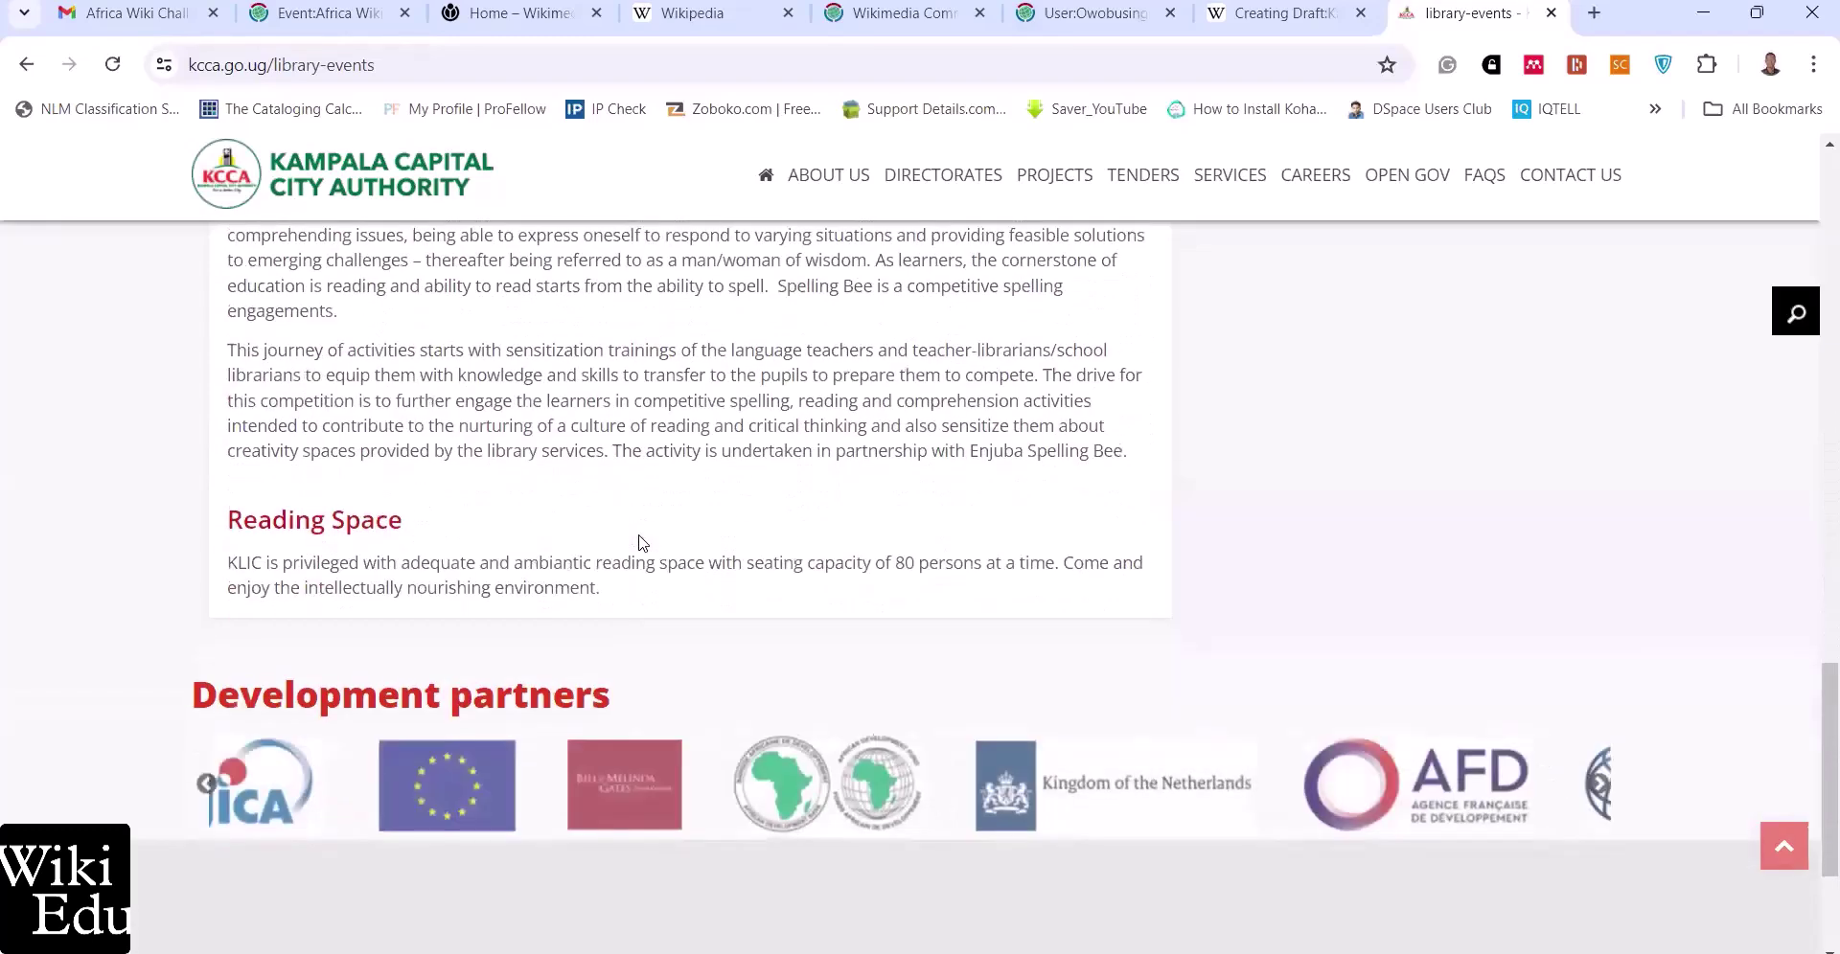
# Place the cursor in the draft's empty Background paragraph, and open the infoug.com page on Lubaga Division Public Library for source material
pyautogui.click(1284, 12)
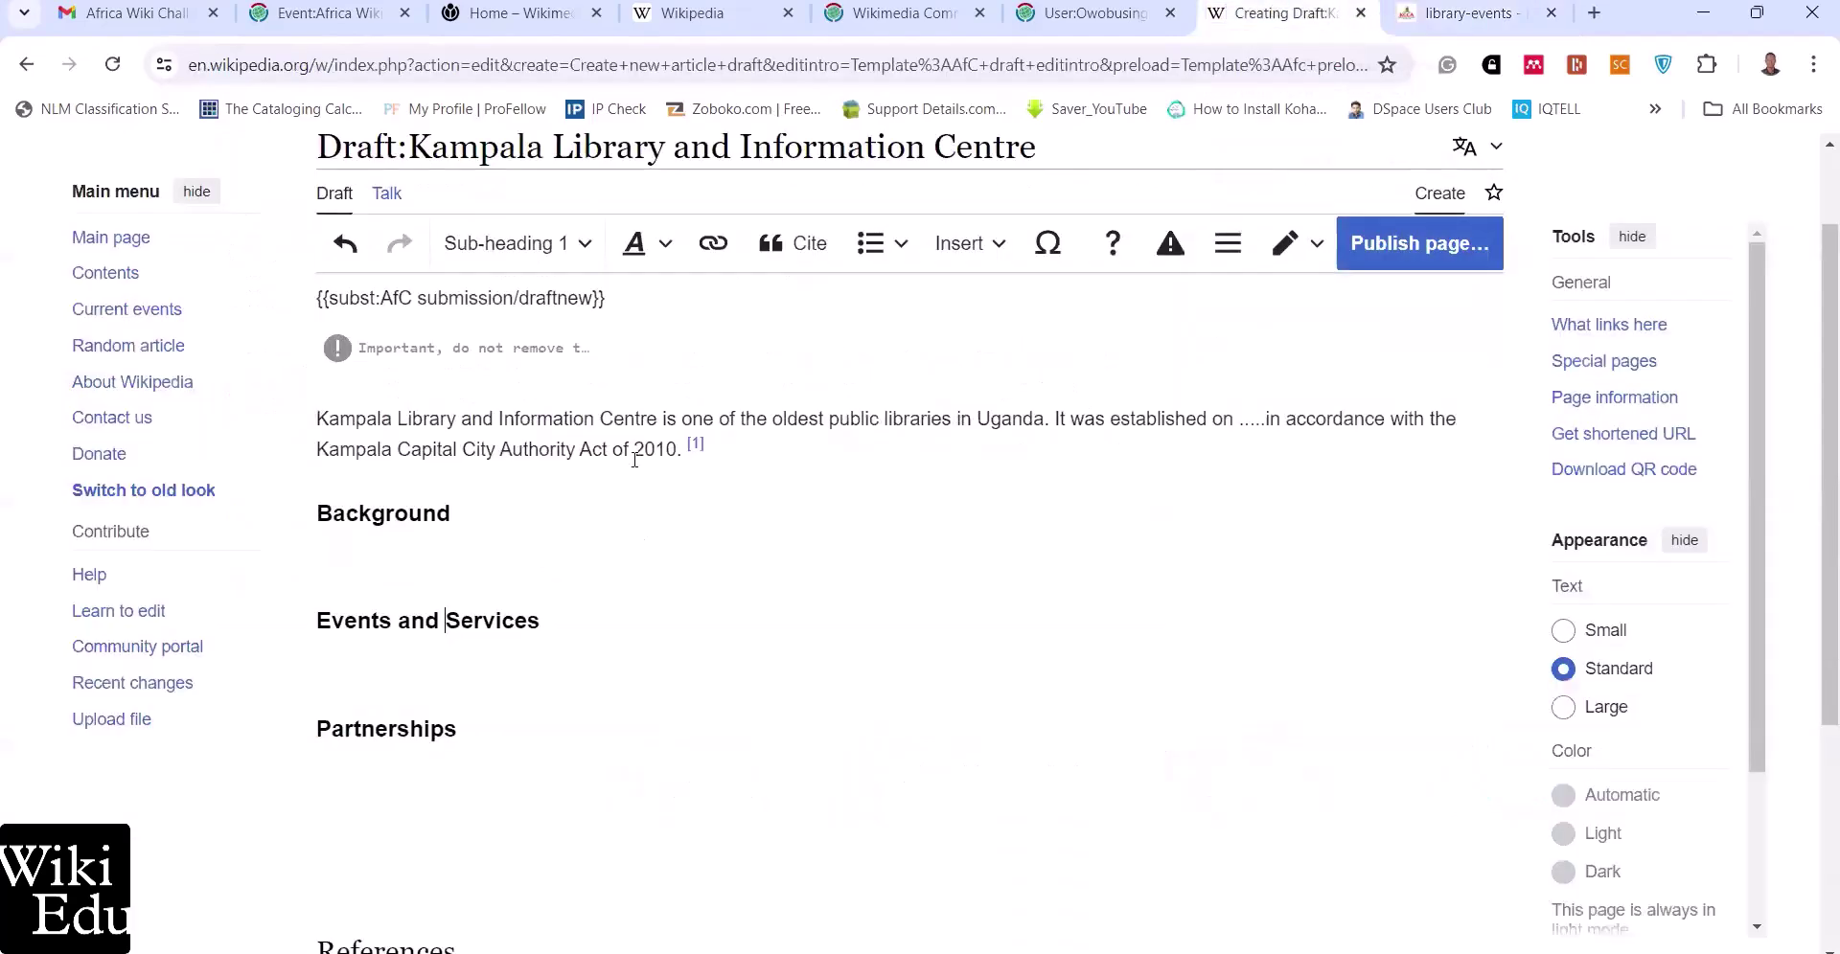
pyautogui.click(330, 556)
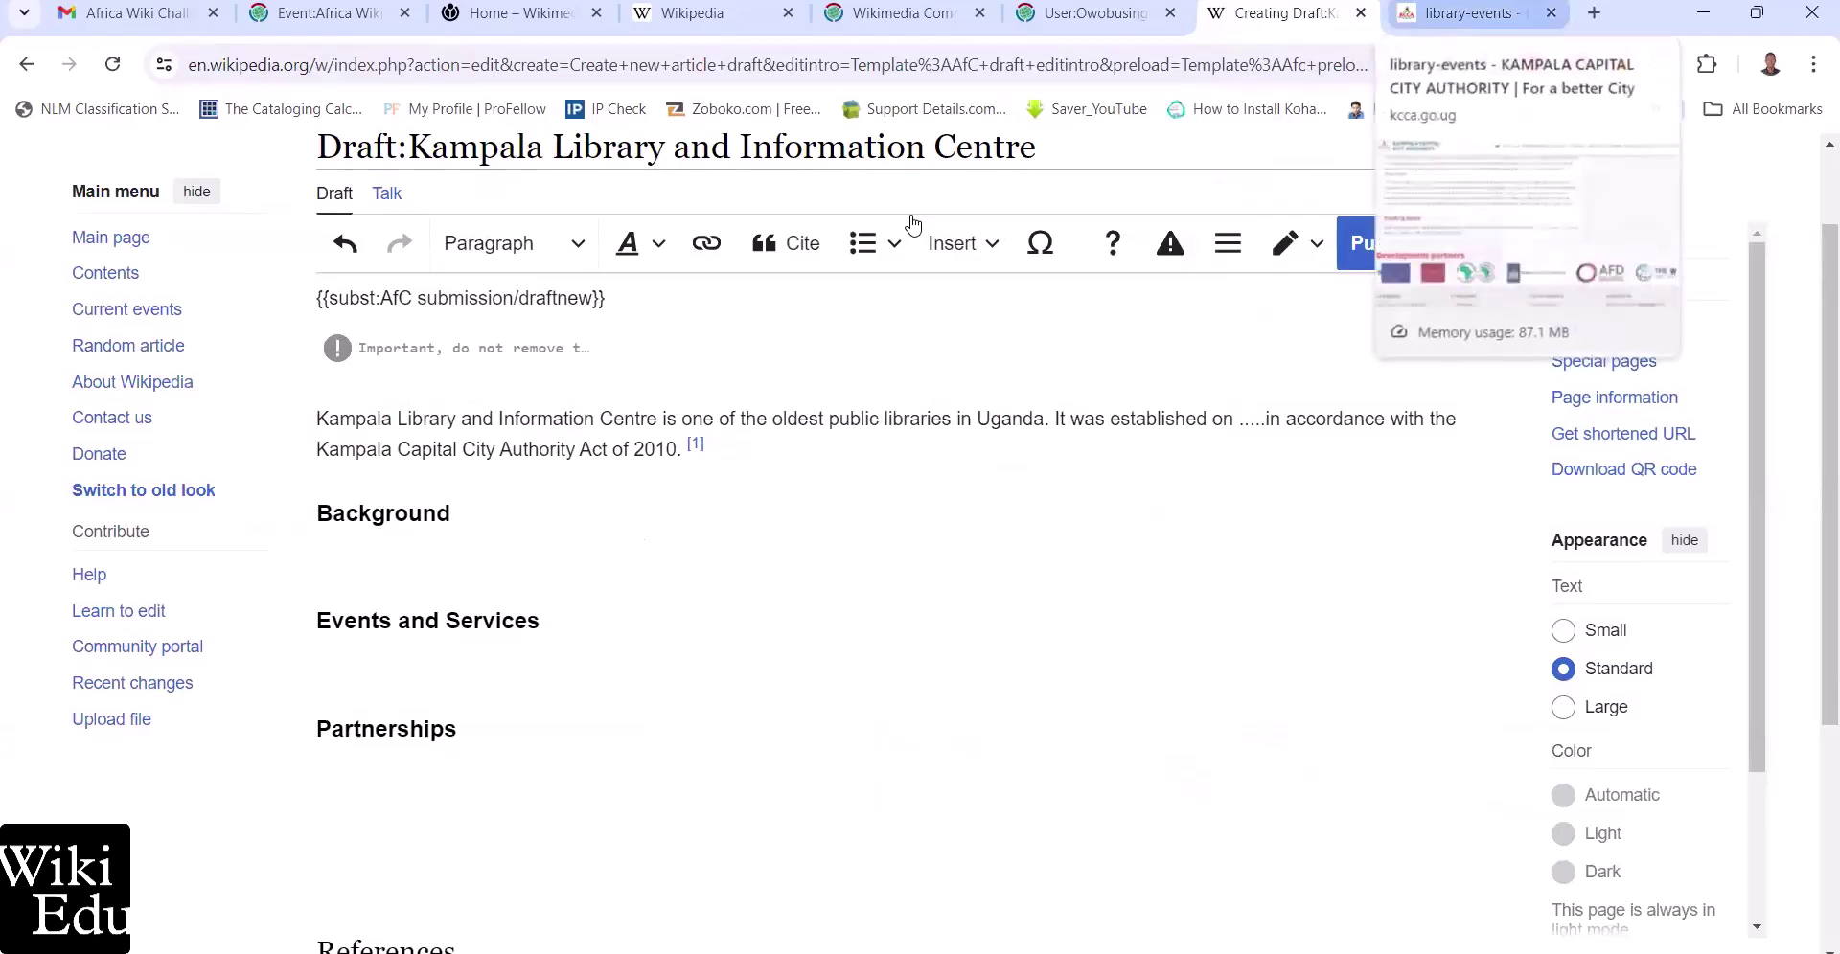
pyautogui.click(1430, 15)
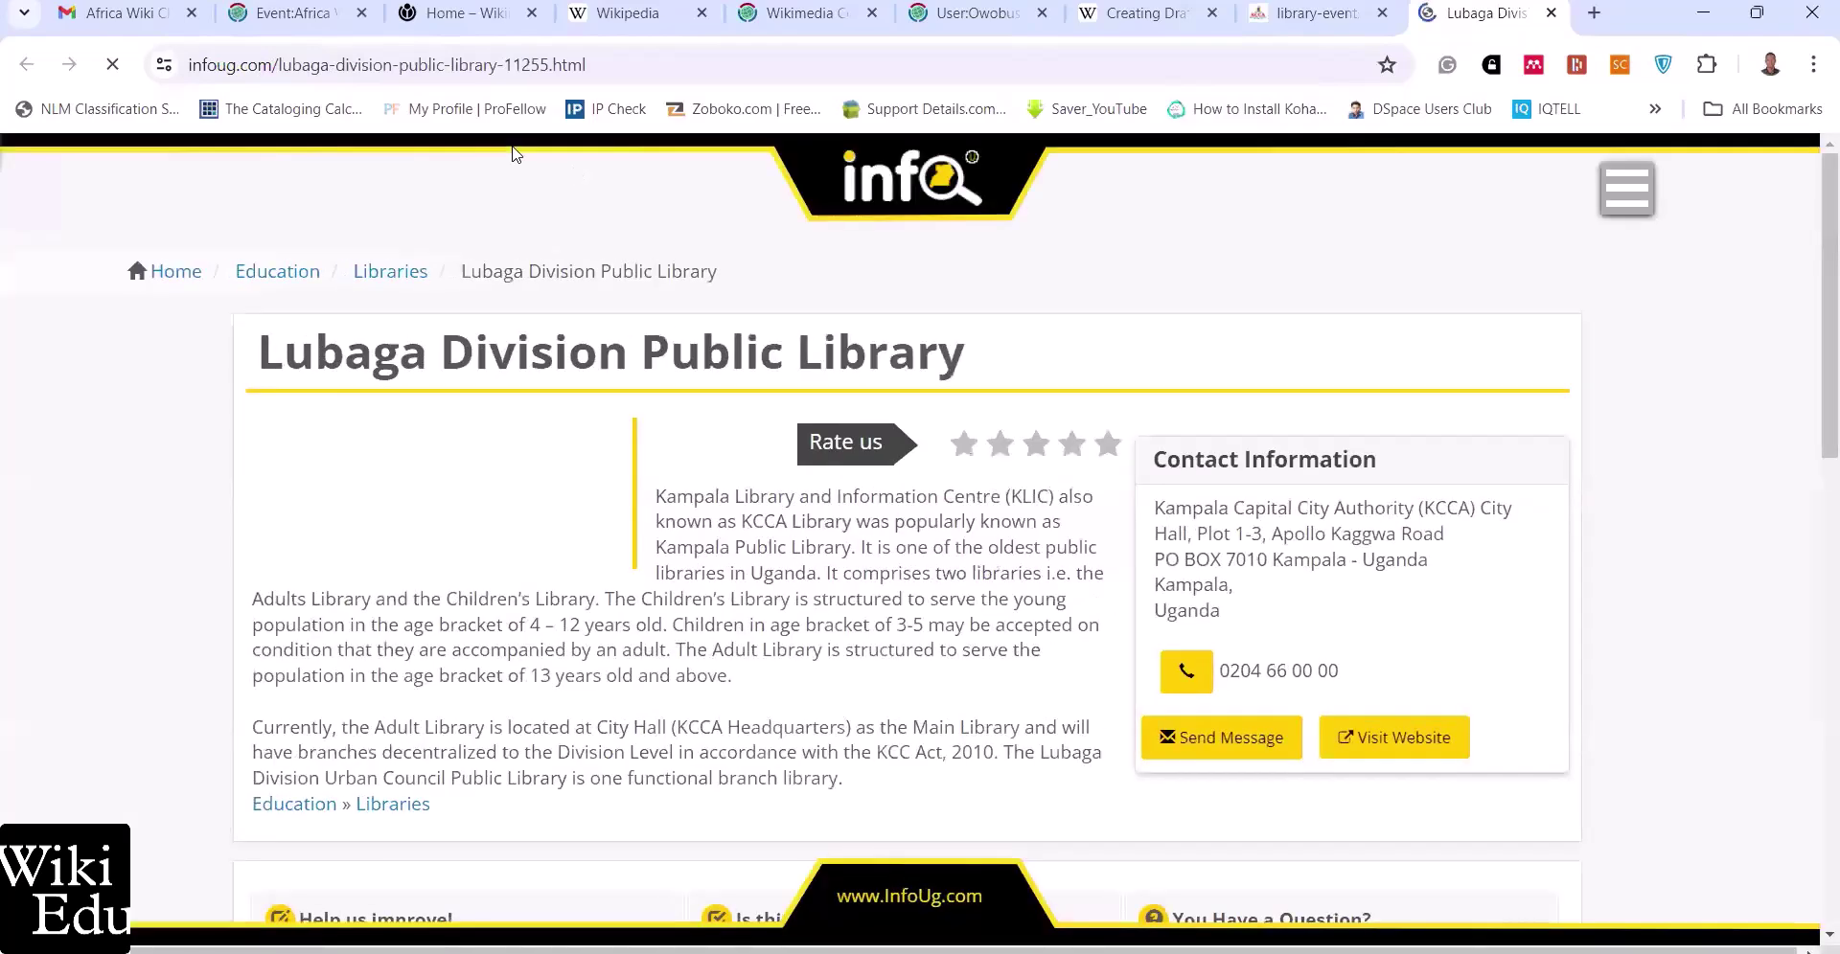
pyautogui.scroll(-1, 597, 418)
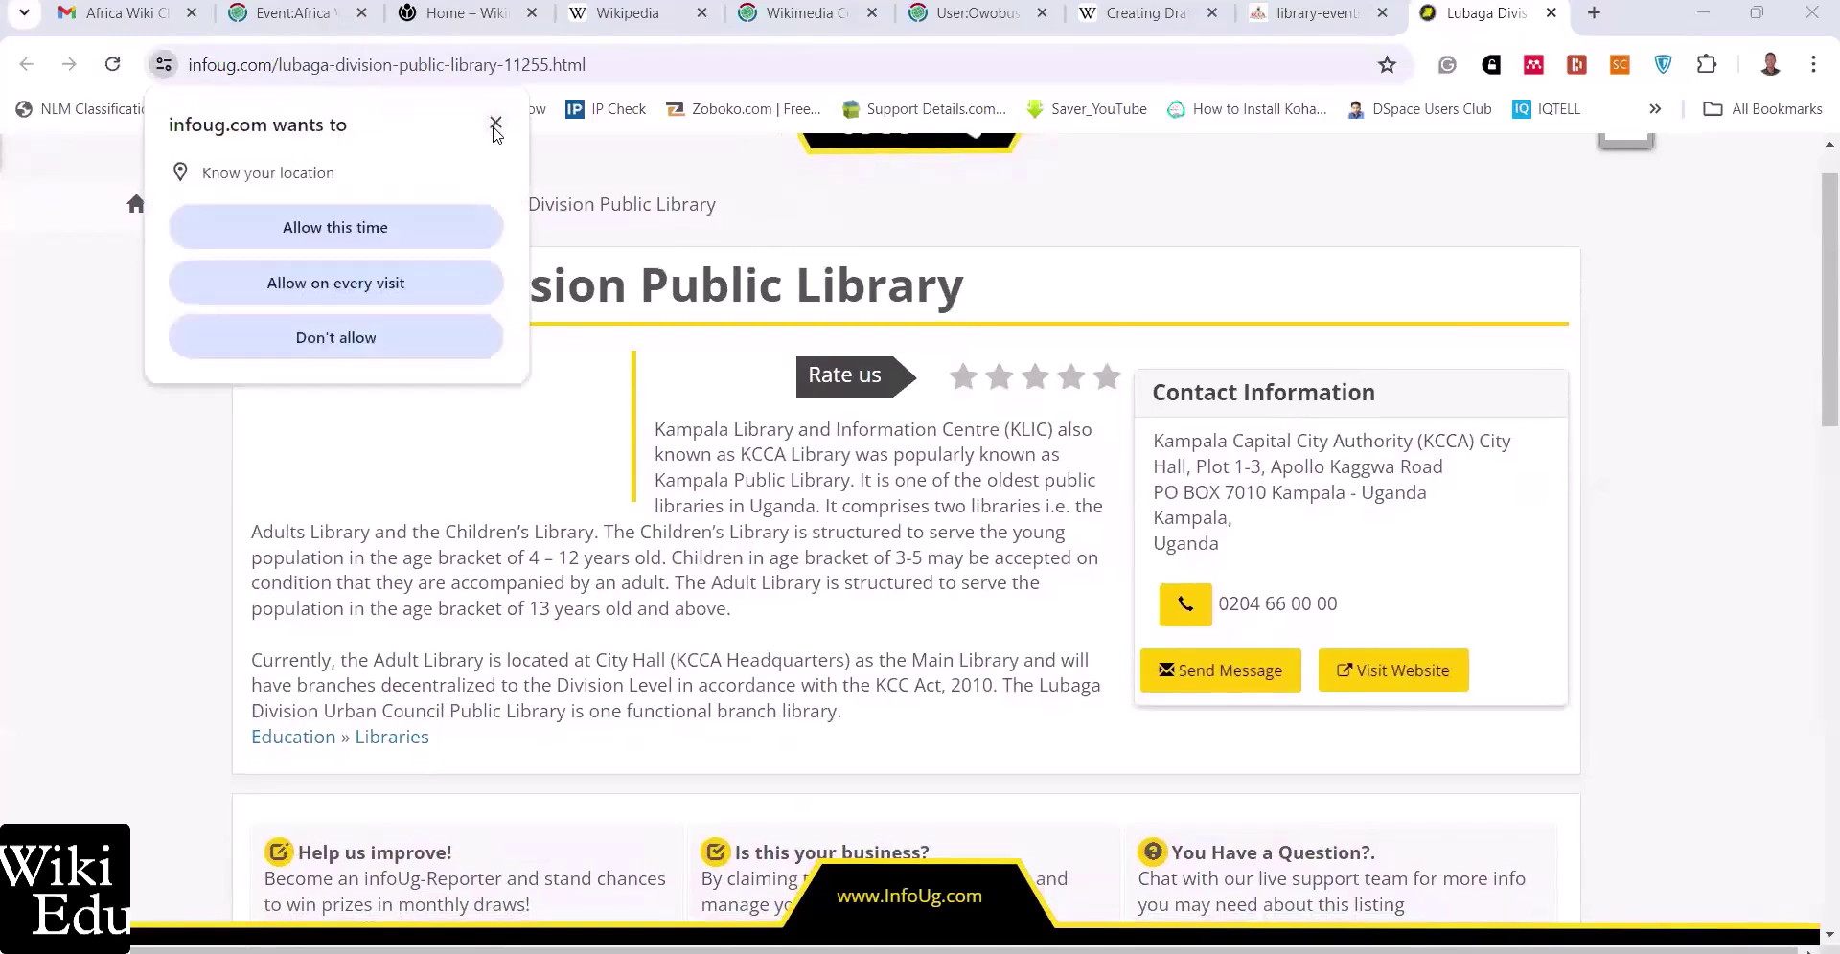
# Copy the infoug.com passage on the Adult Library's City Hall location and decentralized branches, and paste it as plain text under the draft's Background heading
pyautogui.click(495, 125)
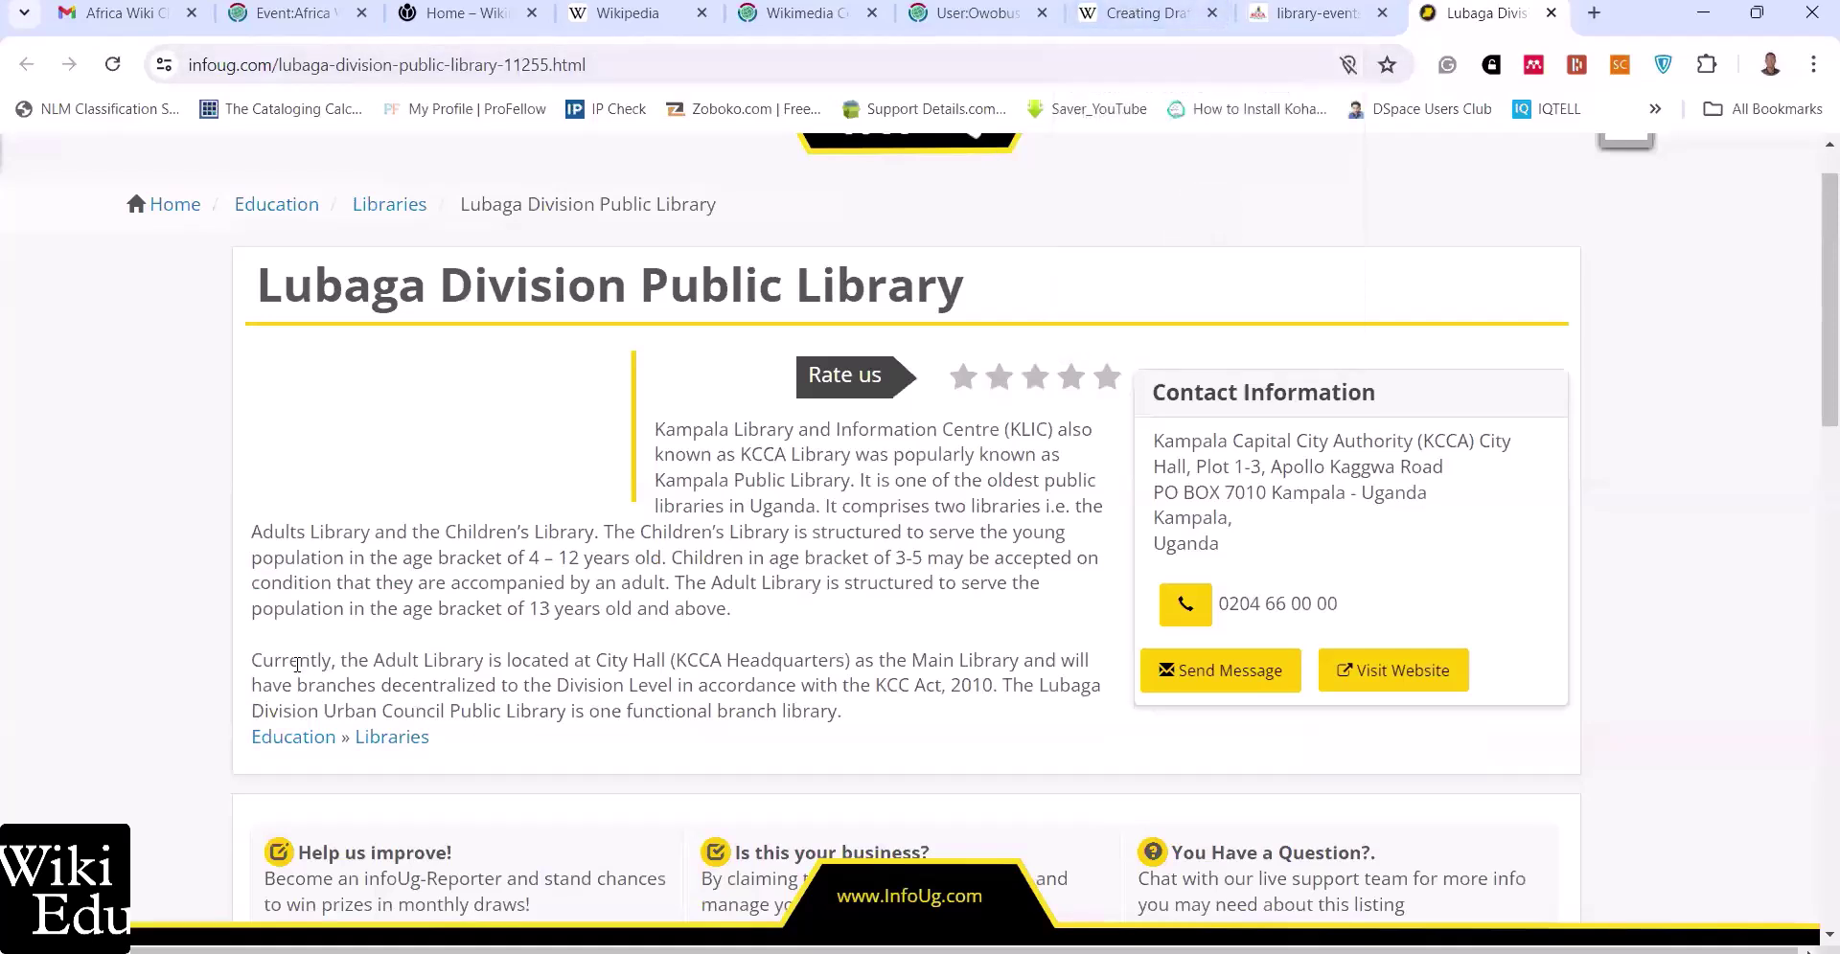
pyautogui.moveTo(258, 661); pyautogui.dragTo(535, 661)
pyautogui.click(659, 695)
pyautogui.moveTo(667, 686); pyautogui.dragTo(248, 677)
pyautogui.press('super+c')
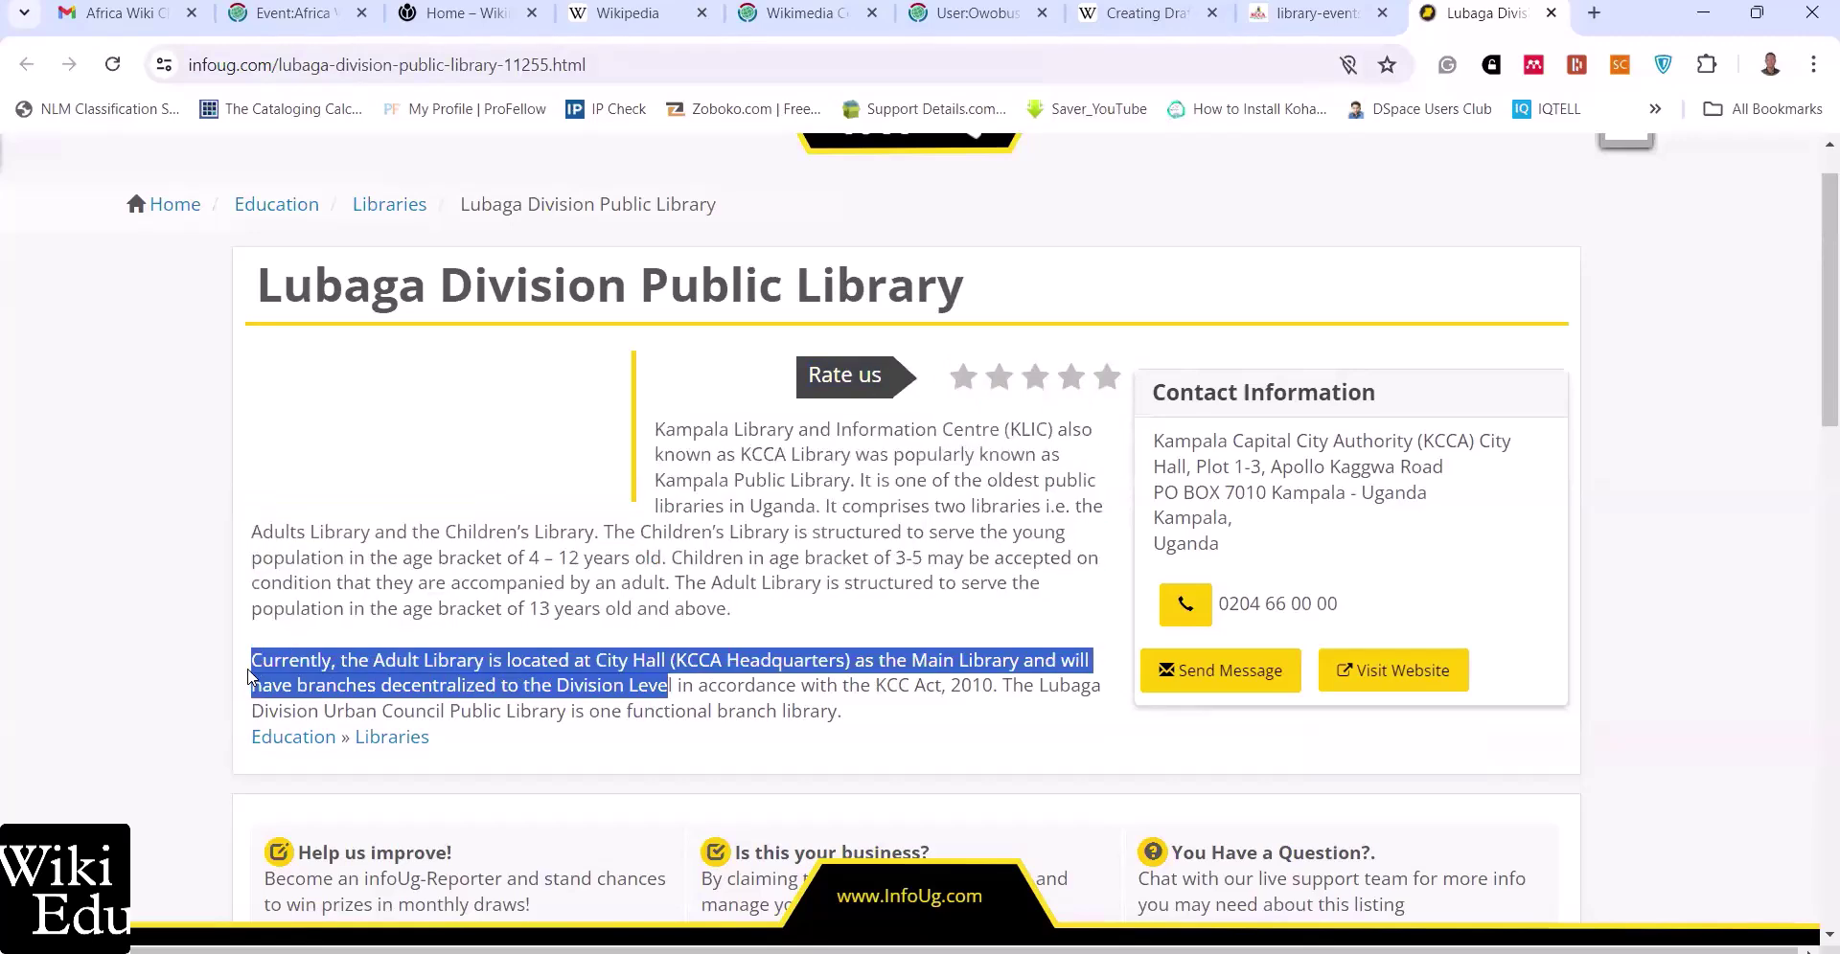
pyautogui.click(1145, 14)
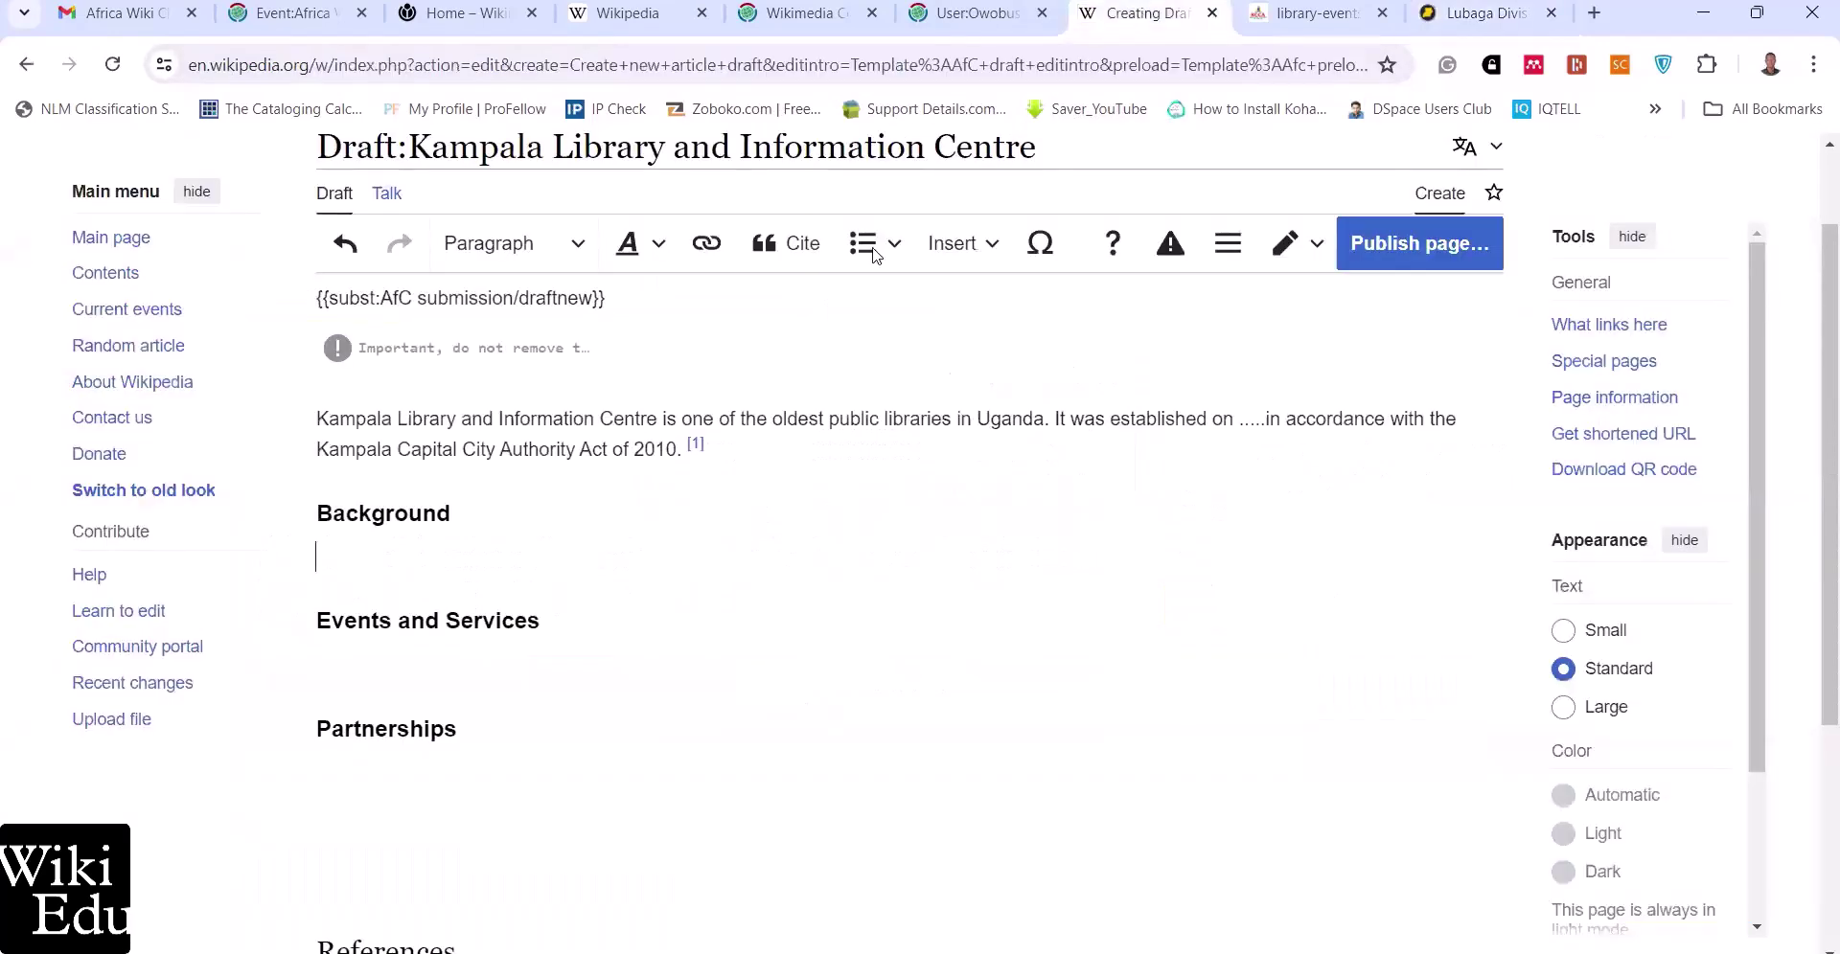
pyautogui.rightClick(347, 565)
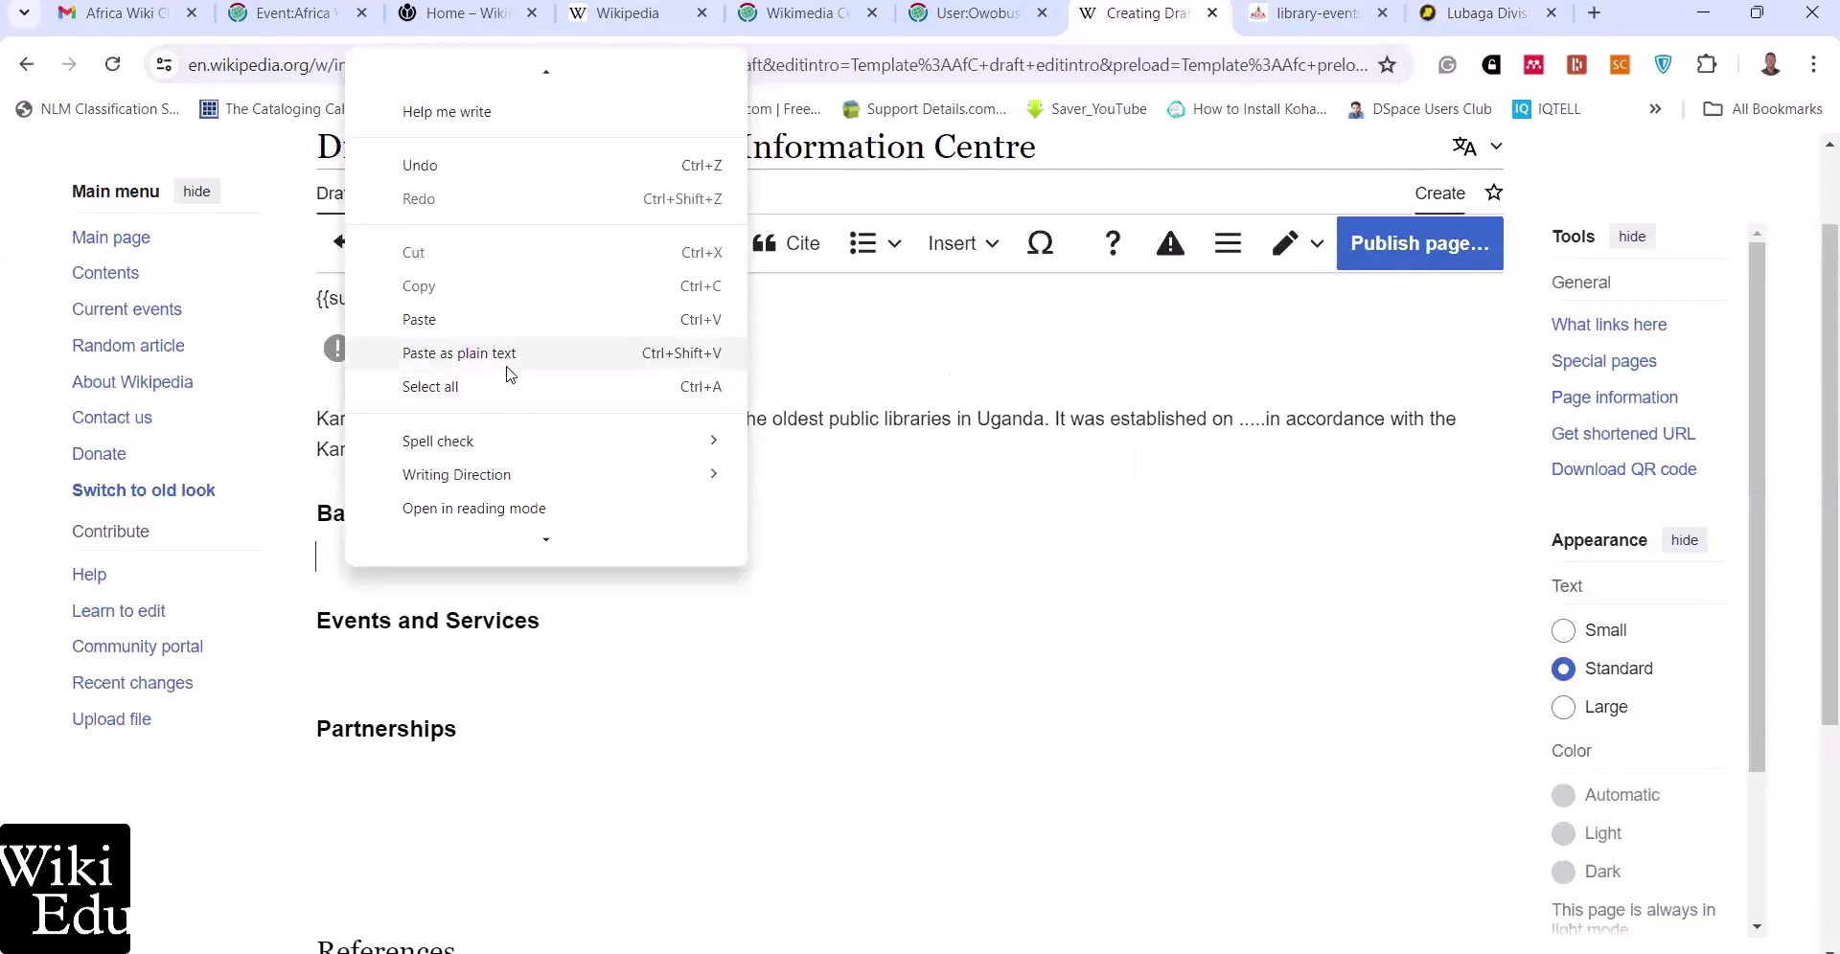
pyautogui.click(459, 354)
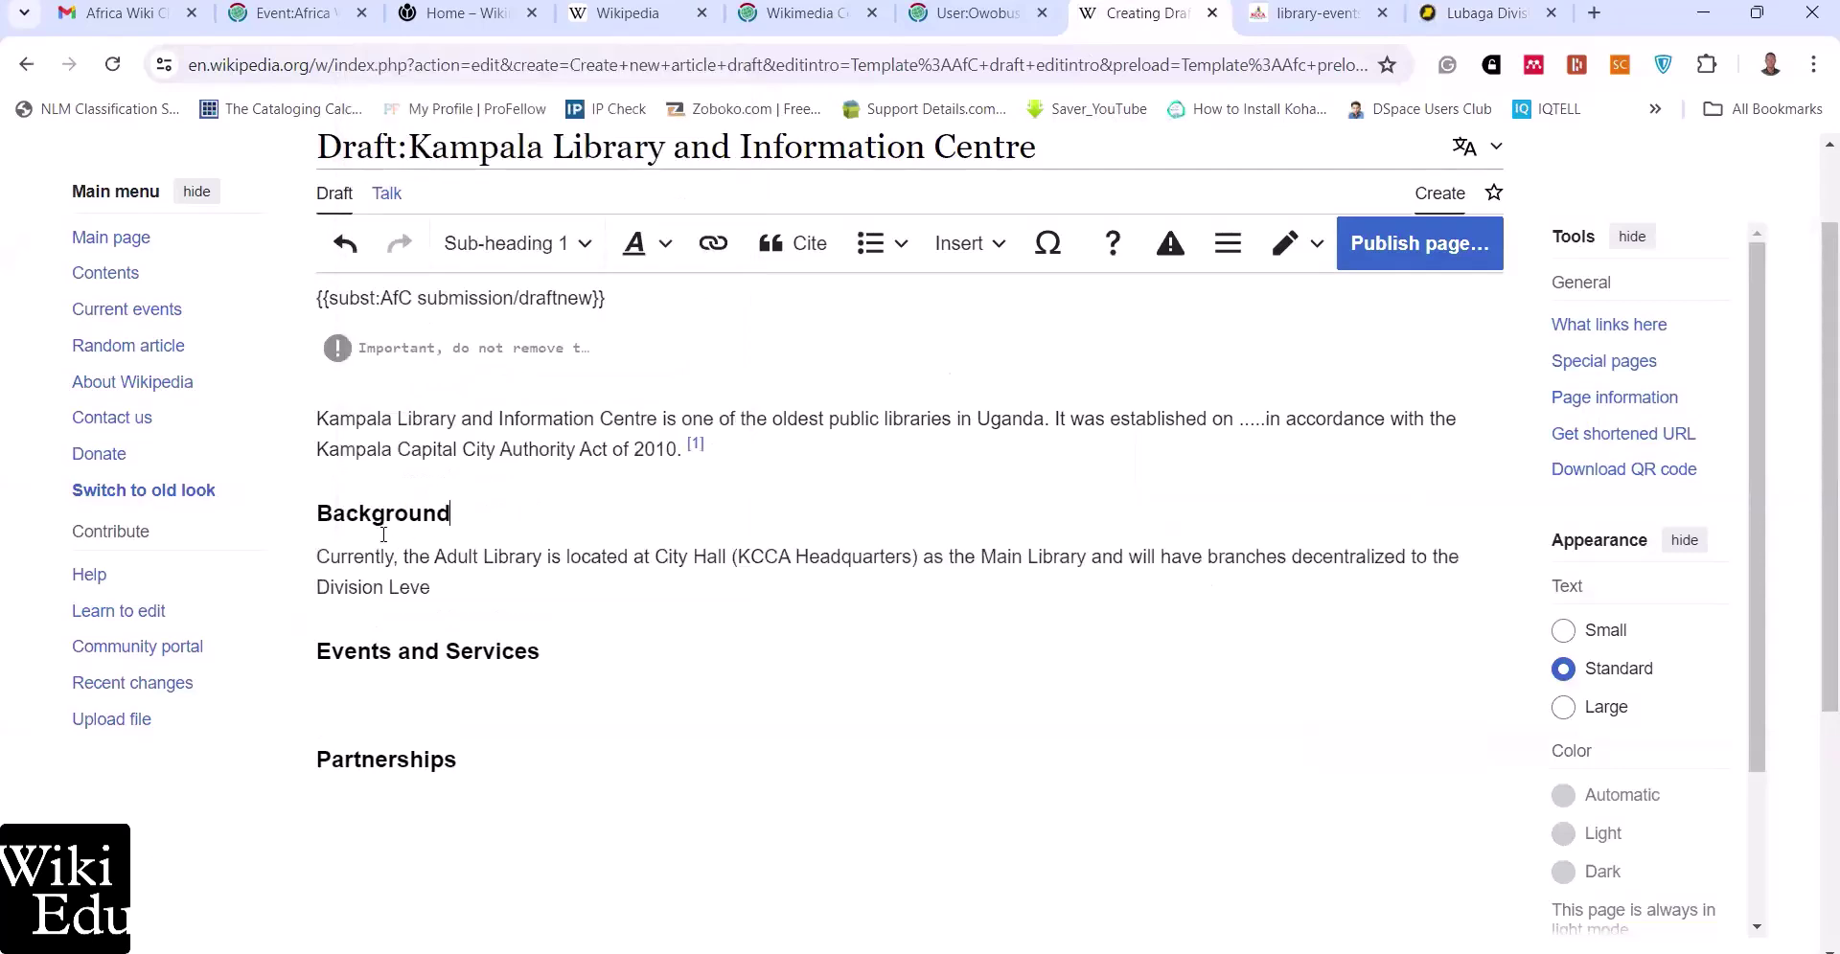
# Start a new paragraph above the pasted Background text reading "Kampala Library and Information Center is located at KCCA"
pyautogui.click(320, 555)
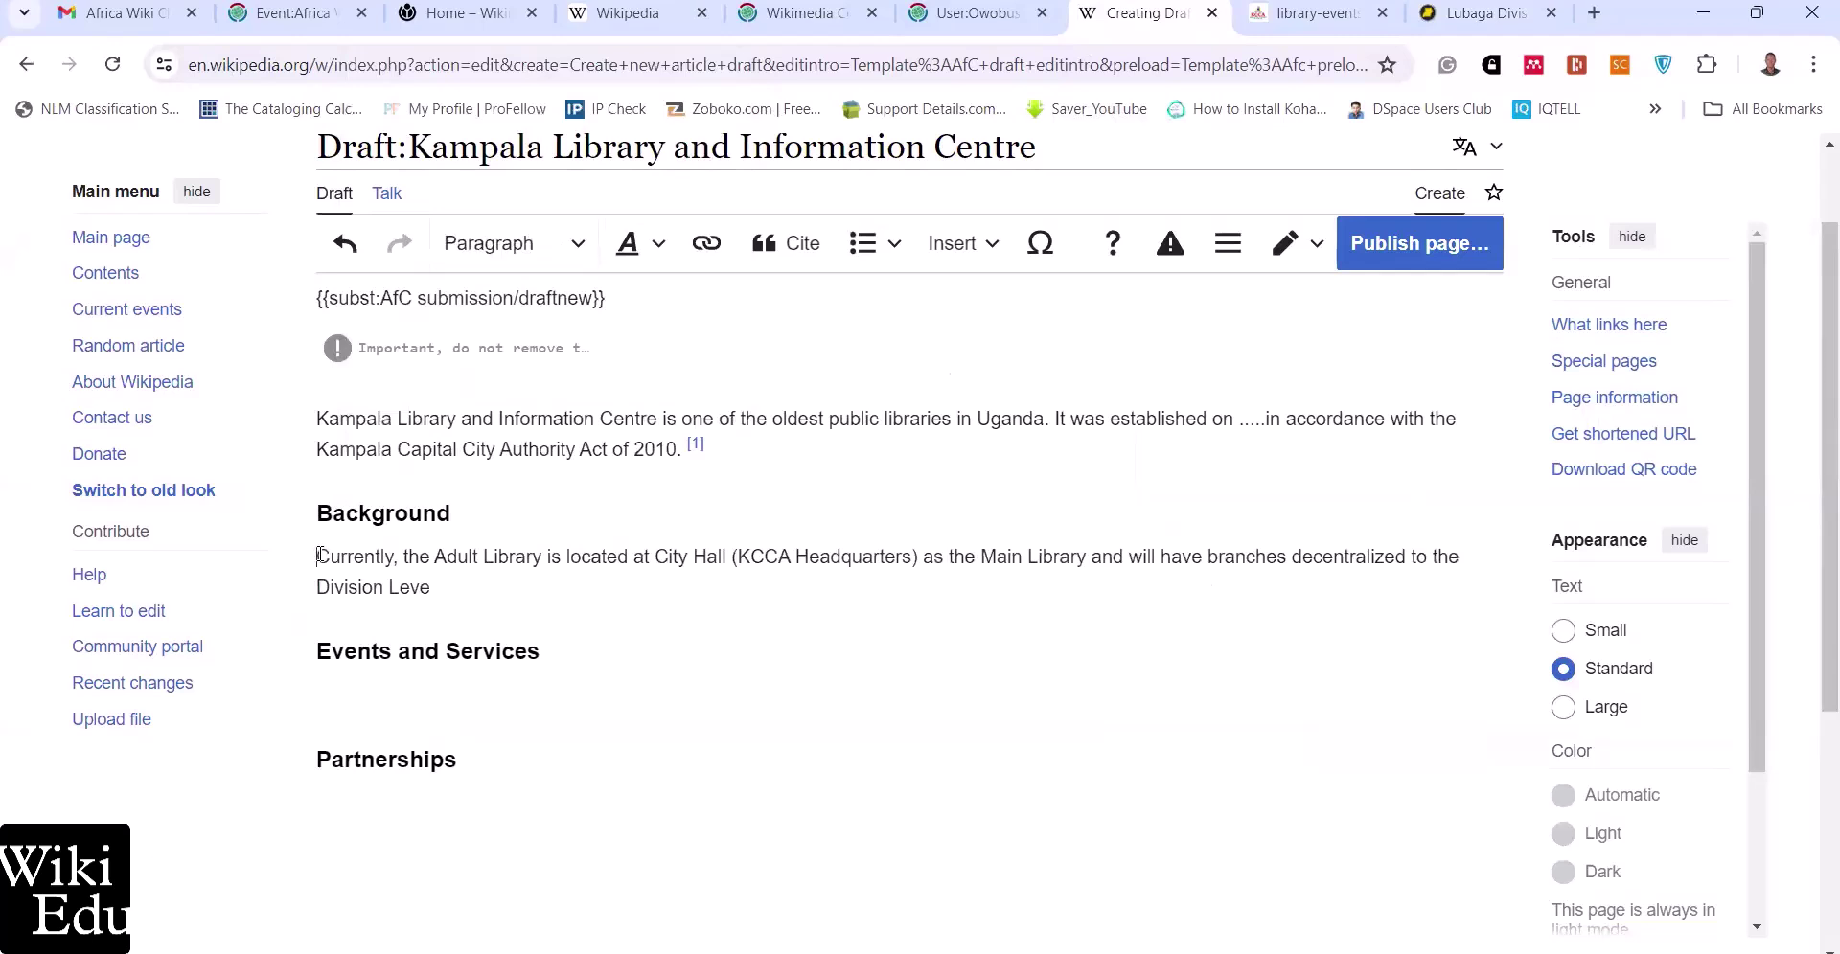
pyautogui.press('Return')
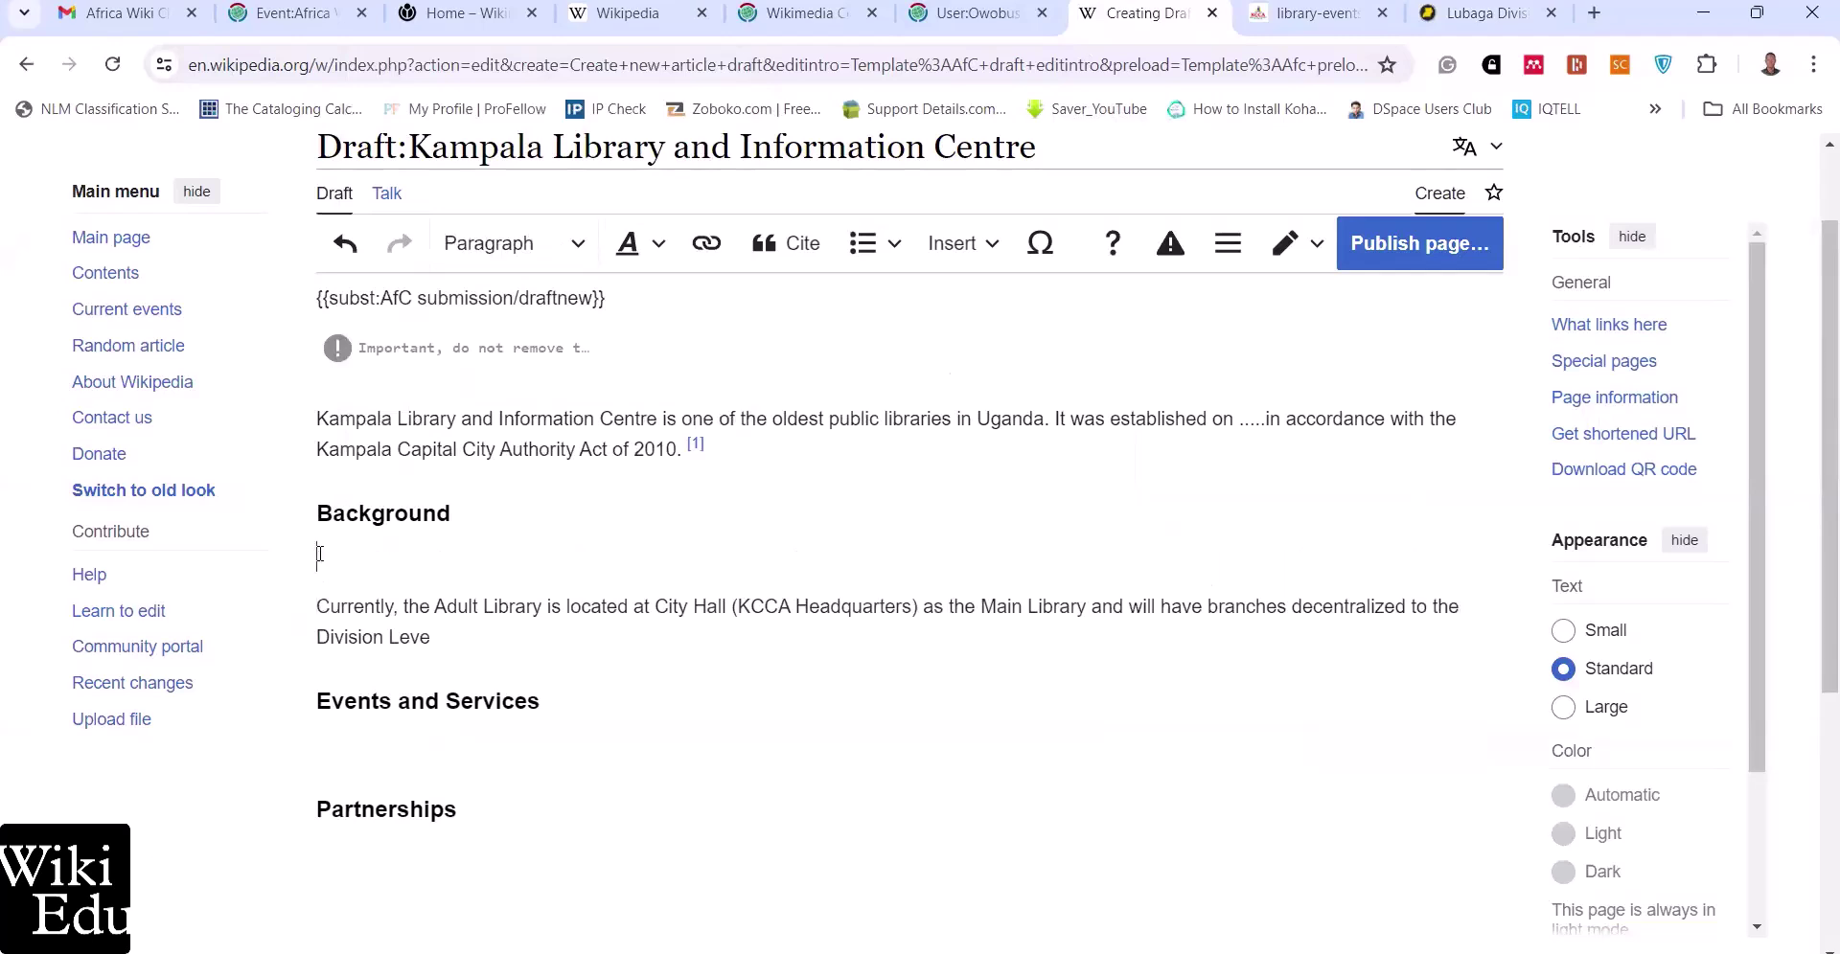
pyautogui.write('Kampala Library and Infr')
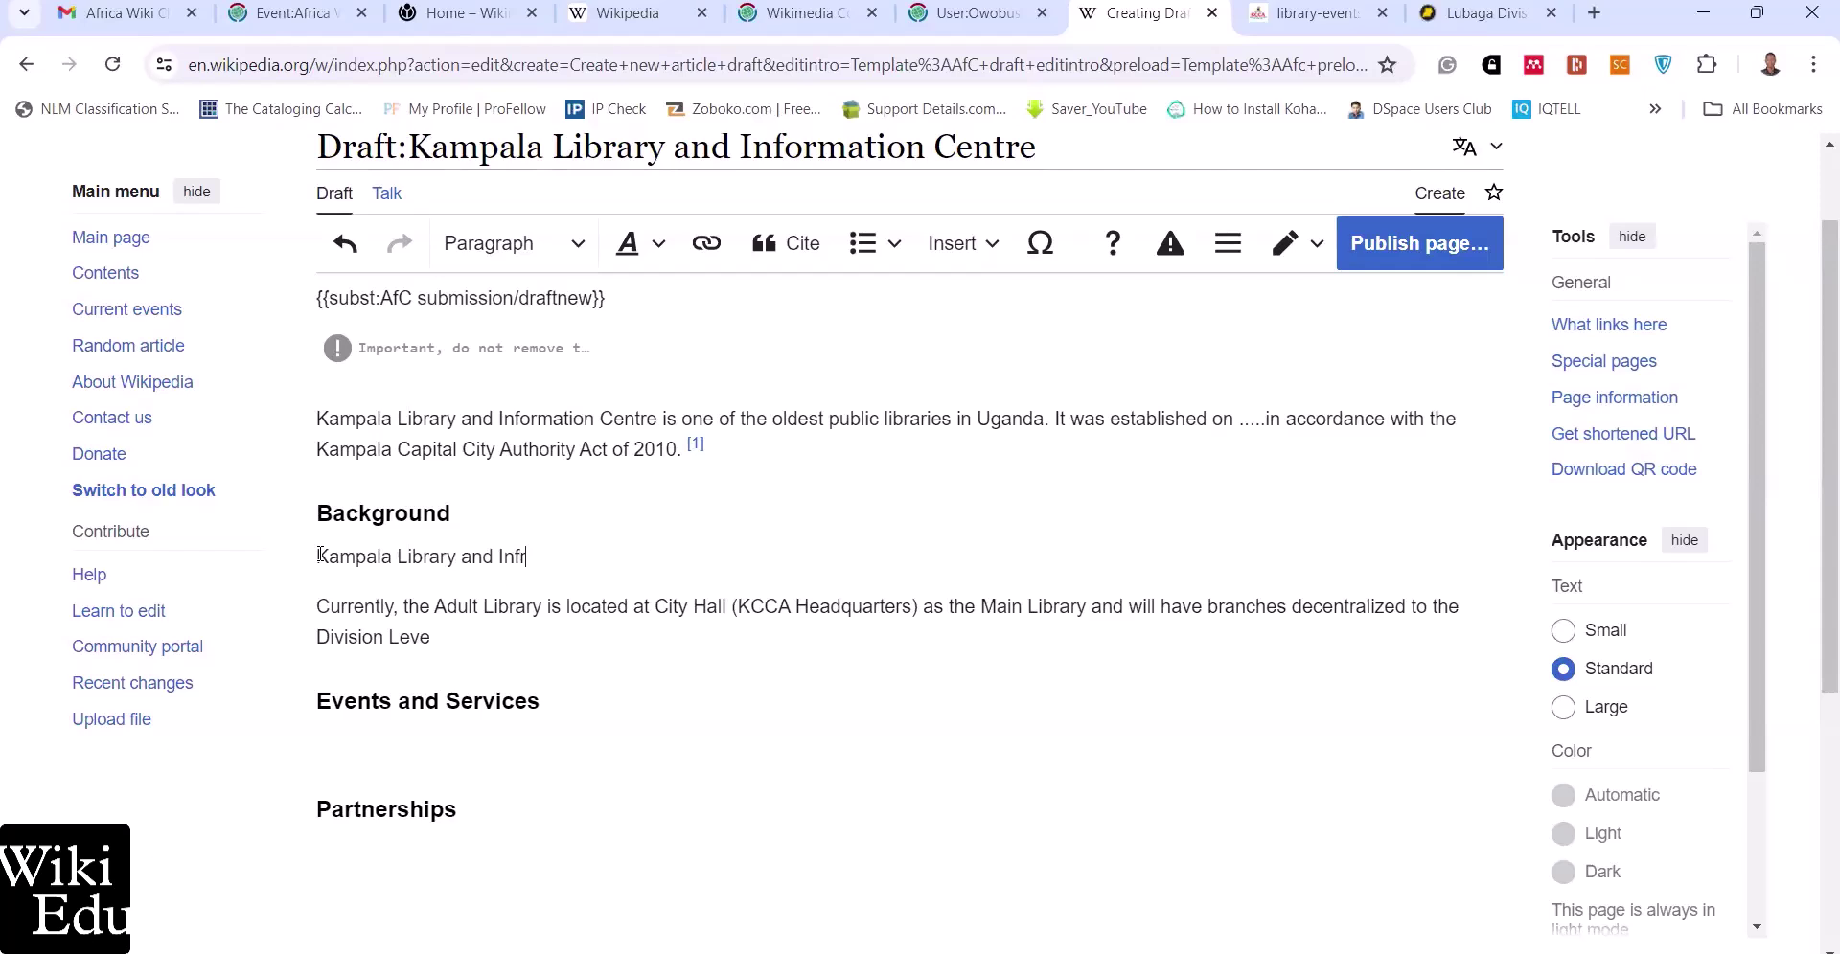
pyautogui.press('BackSpace')
pyautogui.write('ormation Center is located at Ka')
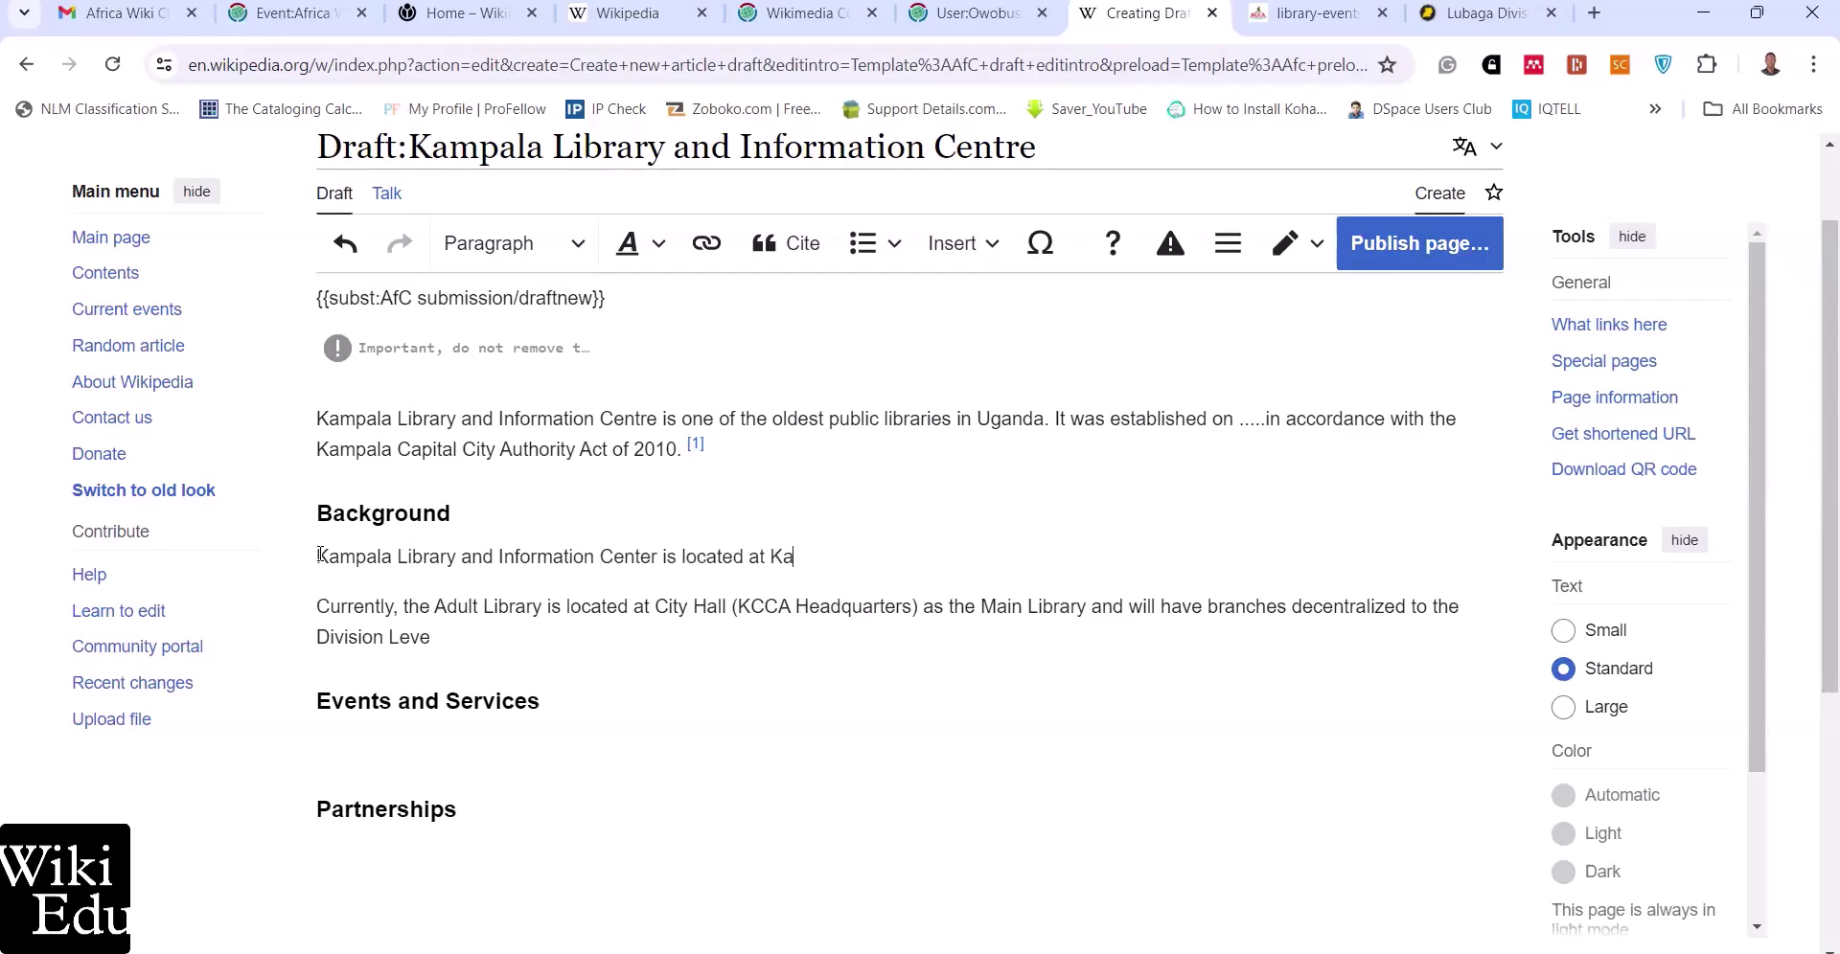
pyautogui.press('BackSpace')
pyautogui.write('CCA(kcc')
# Insert the abbreviation "(KCCA)" after "Kampala Capital City Authority" in the draft's introduction
pyautogui.press('BackSpace')
pyautogui.press('BackSpace')
pyautogui.press('BackSpace')
pyautogui.write('KCCA)')
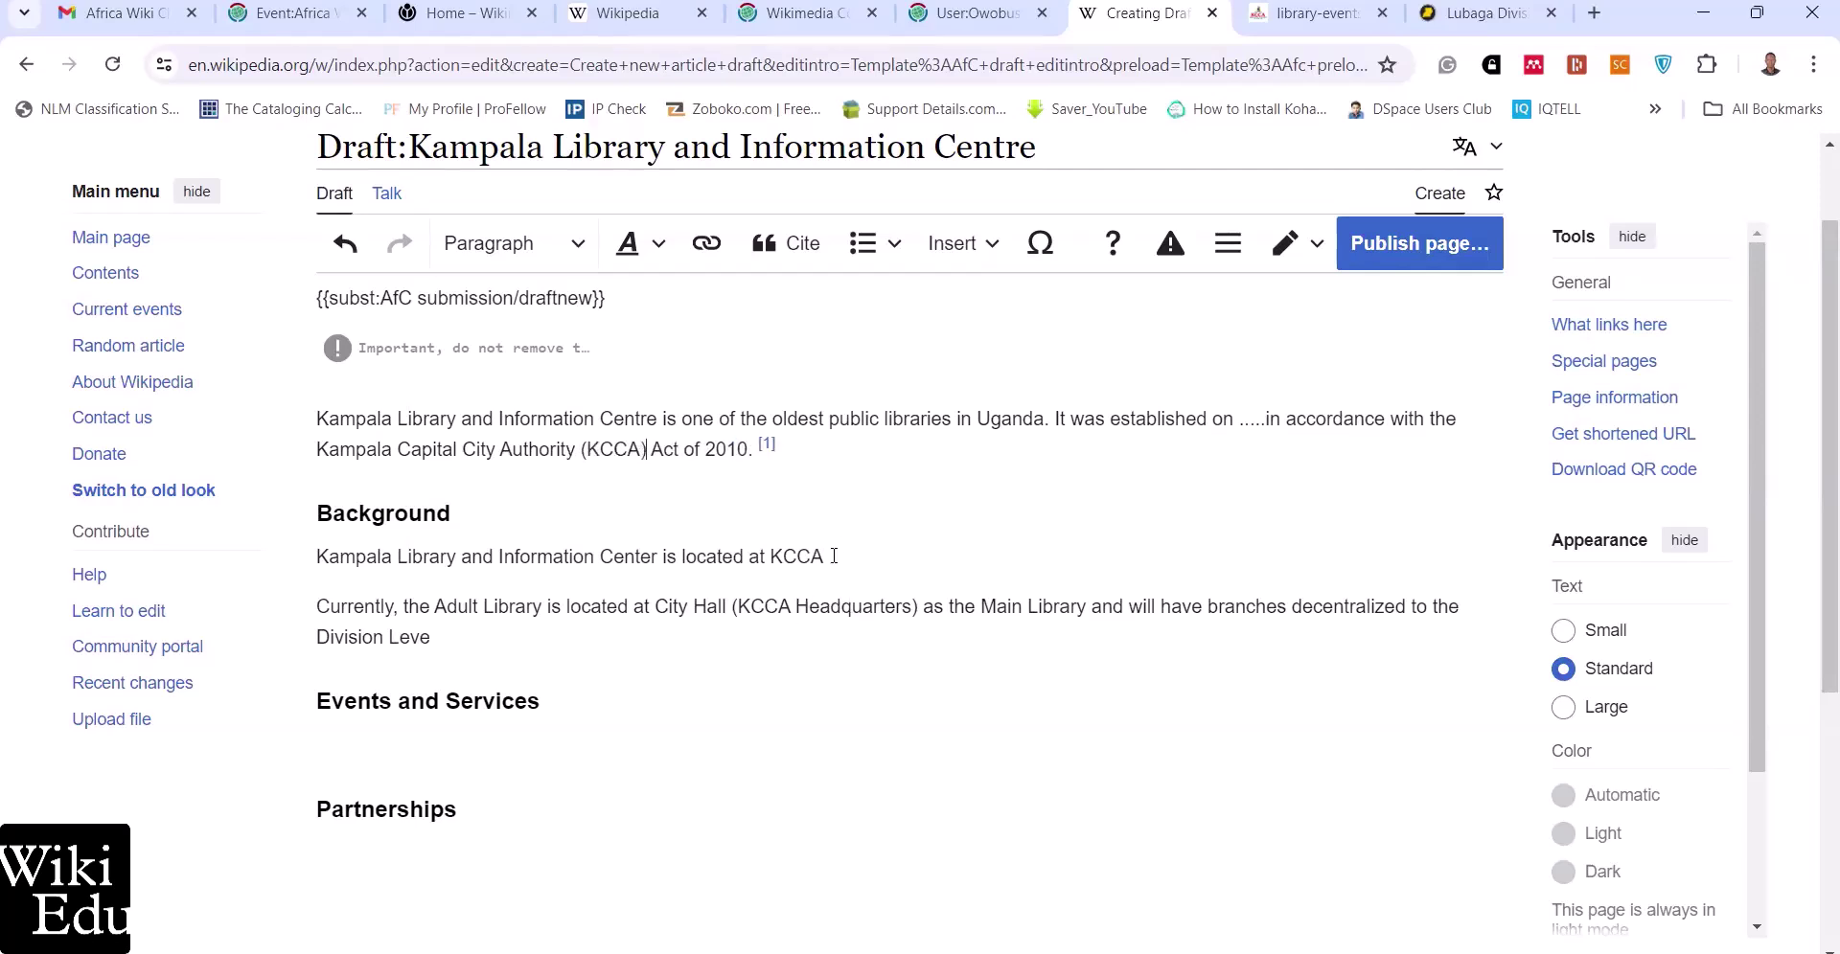
# Continue the new Background sentence with "Headquarters (City Hall) and has branches"
pyautogui.write(' Headquaters (City Hall)')
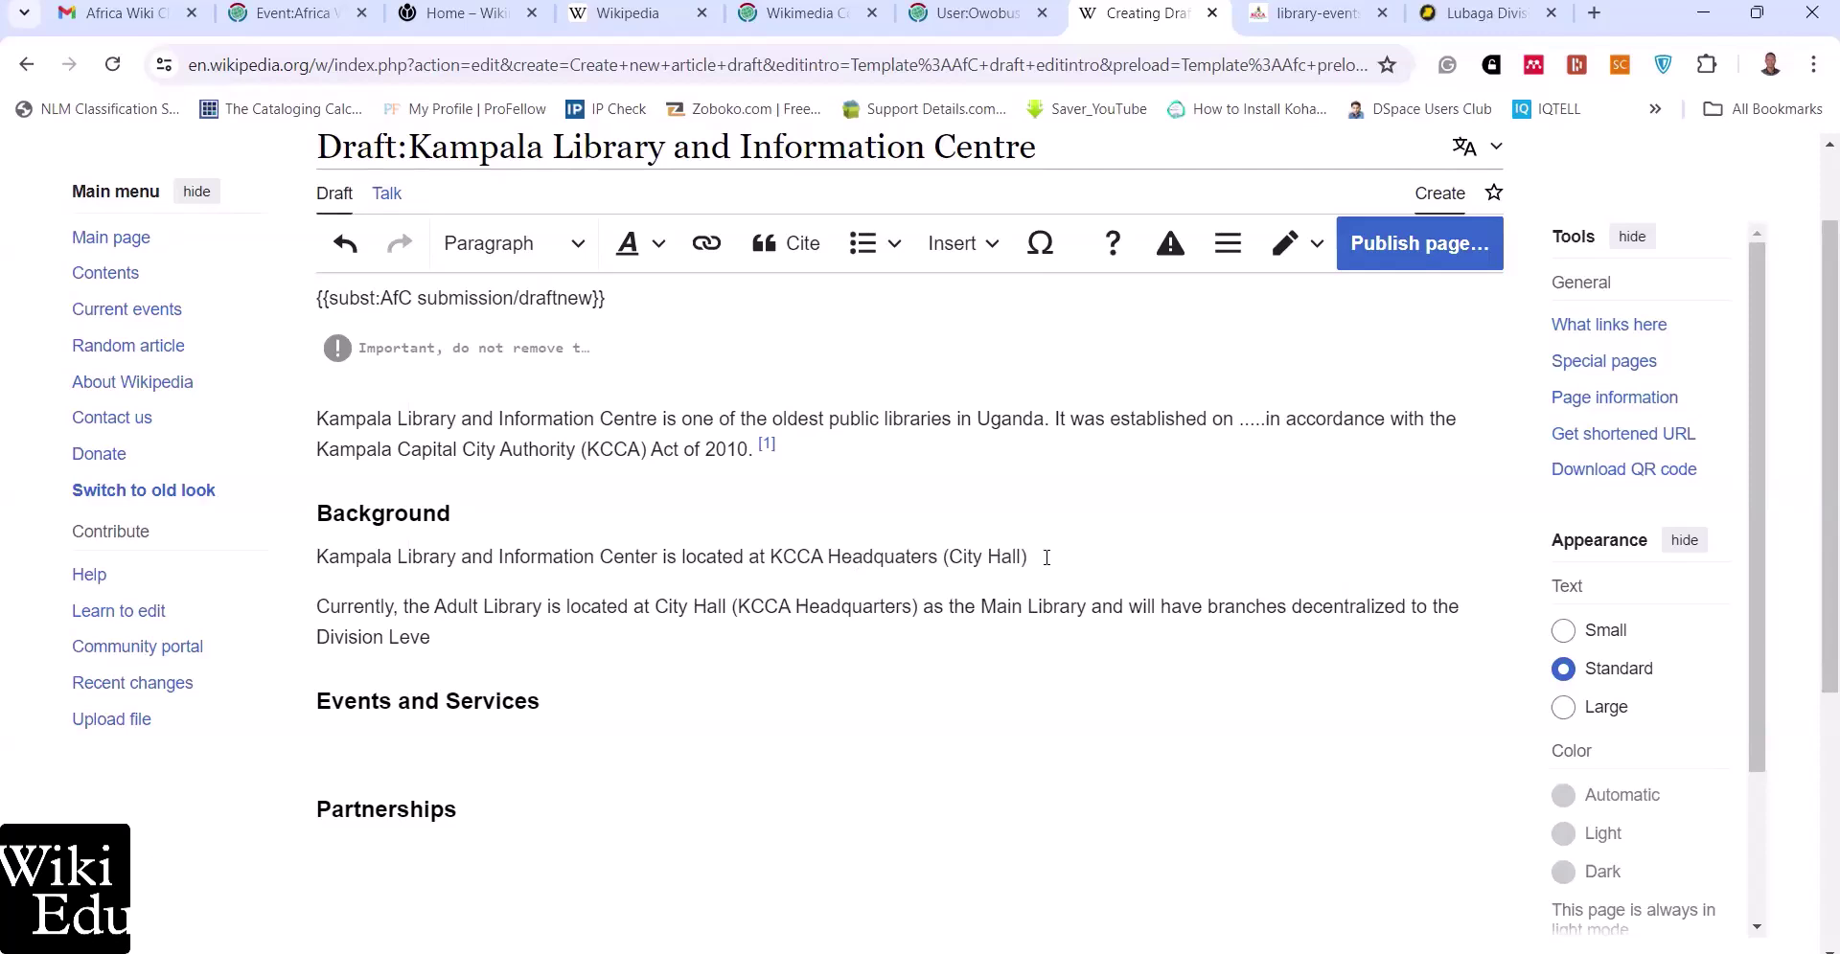
pyautogui.write('rs (City Hall) and has')
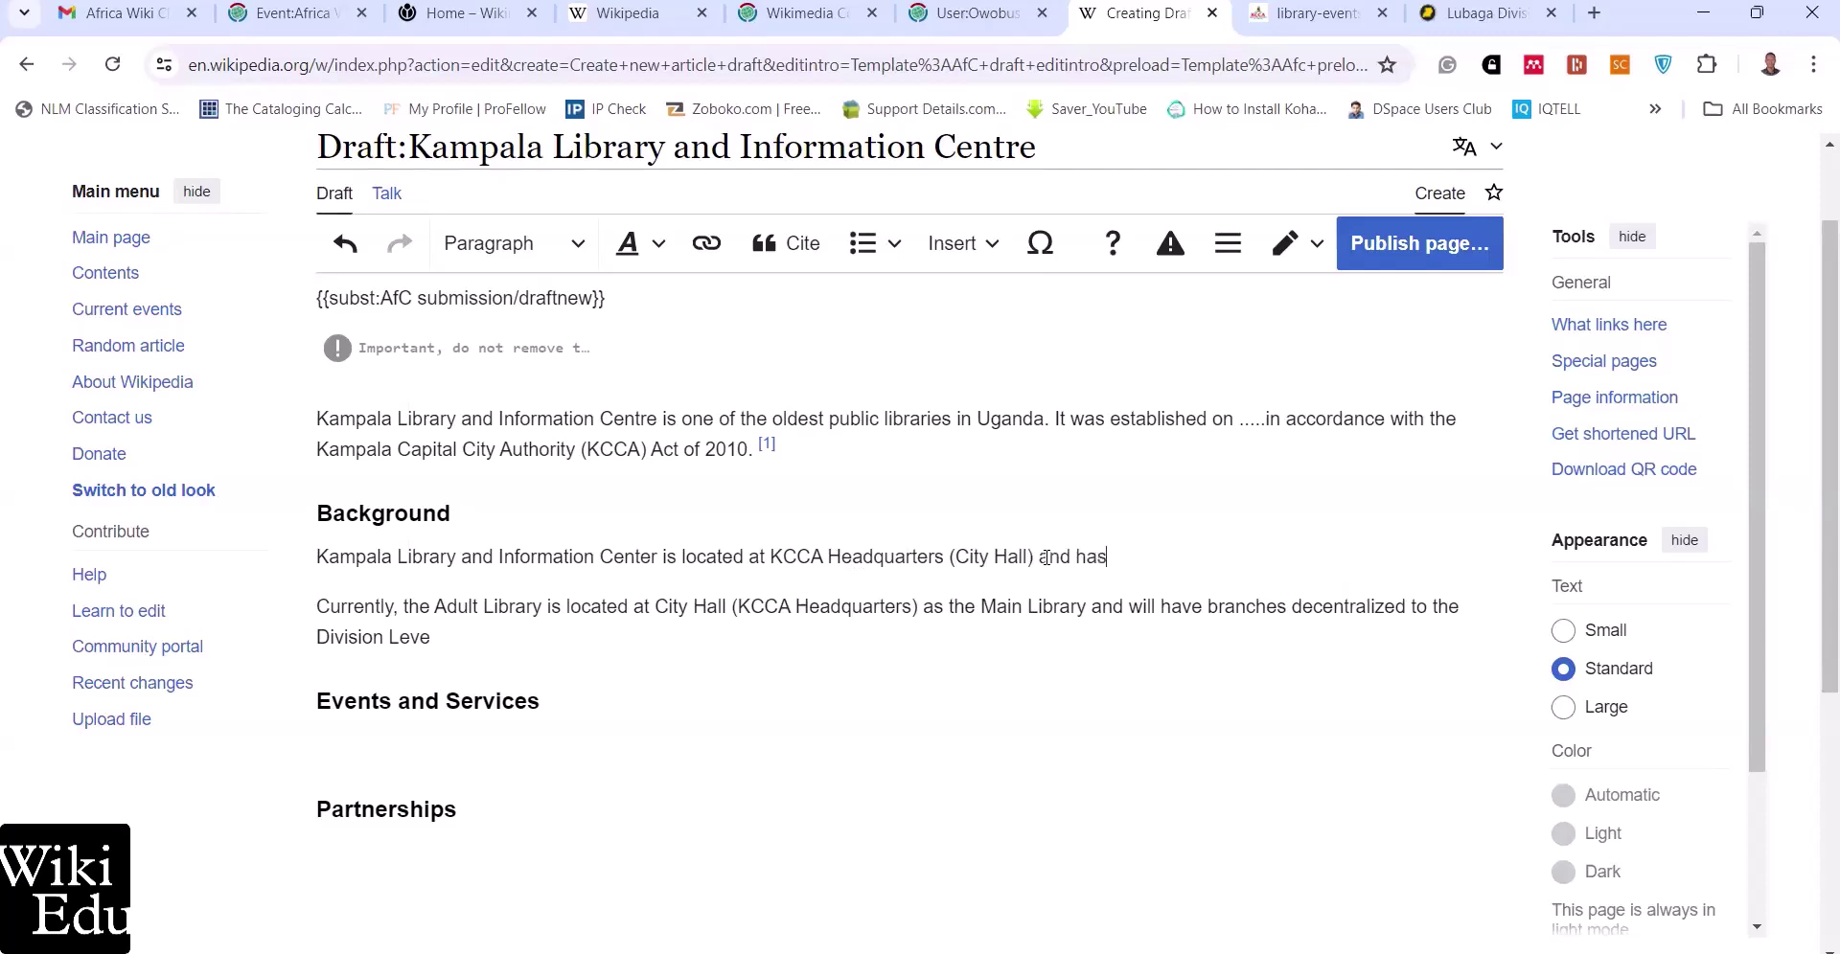
pyautogui.write(' branches')
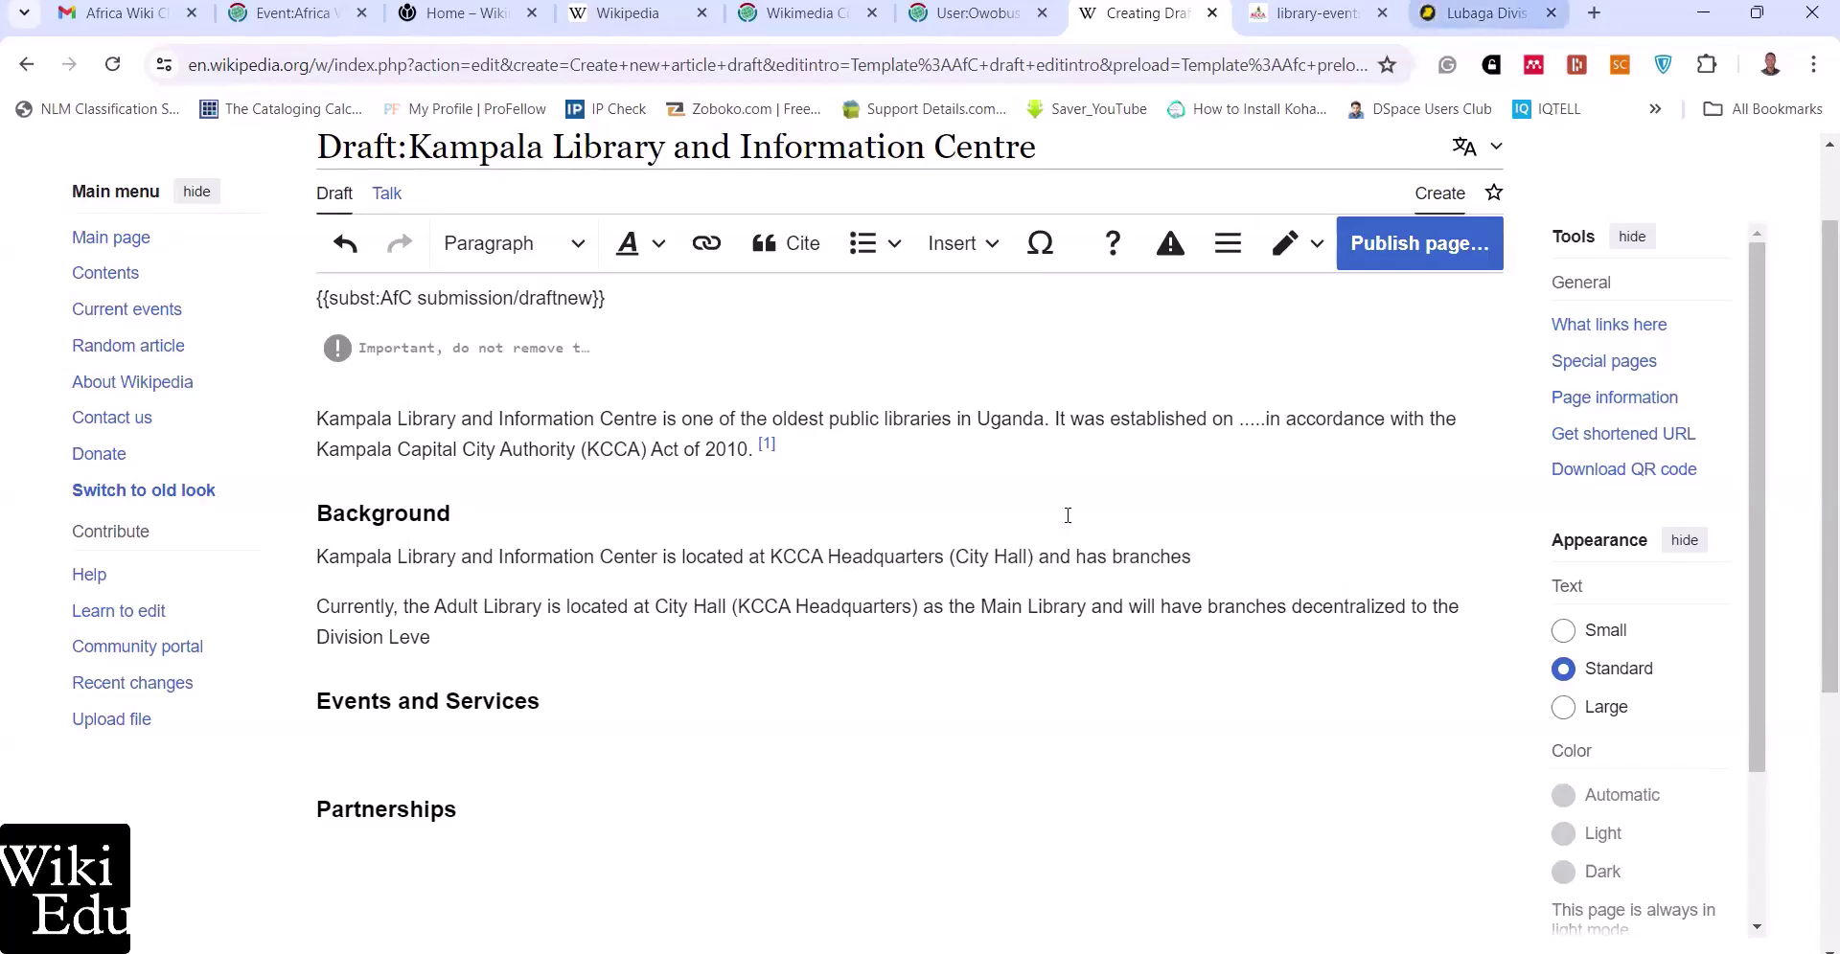
# Copy the infoug.com sentence about the Lubaga Division Urban Council Public Library, and paste it as plain text after "has branches" in the Background section
pyautogui.hotkey('ctrl', '9')
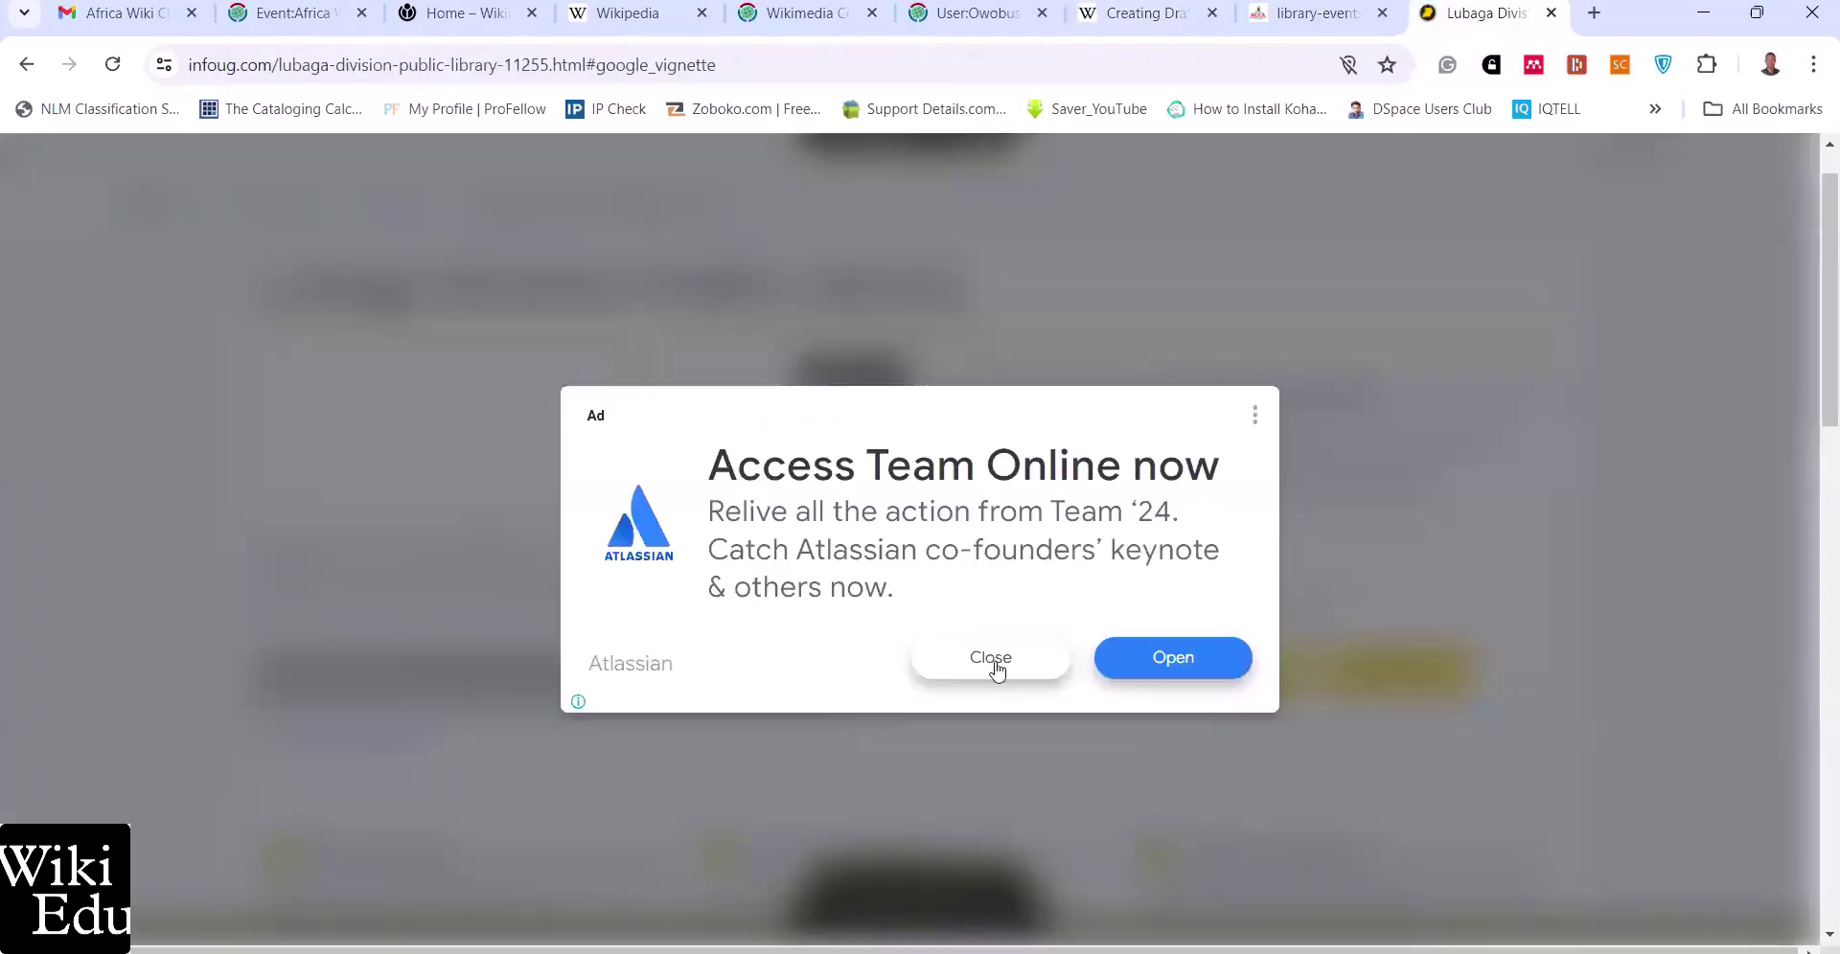
pyautogui.click(992, 660)
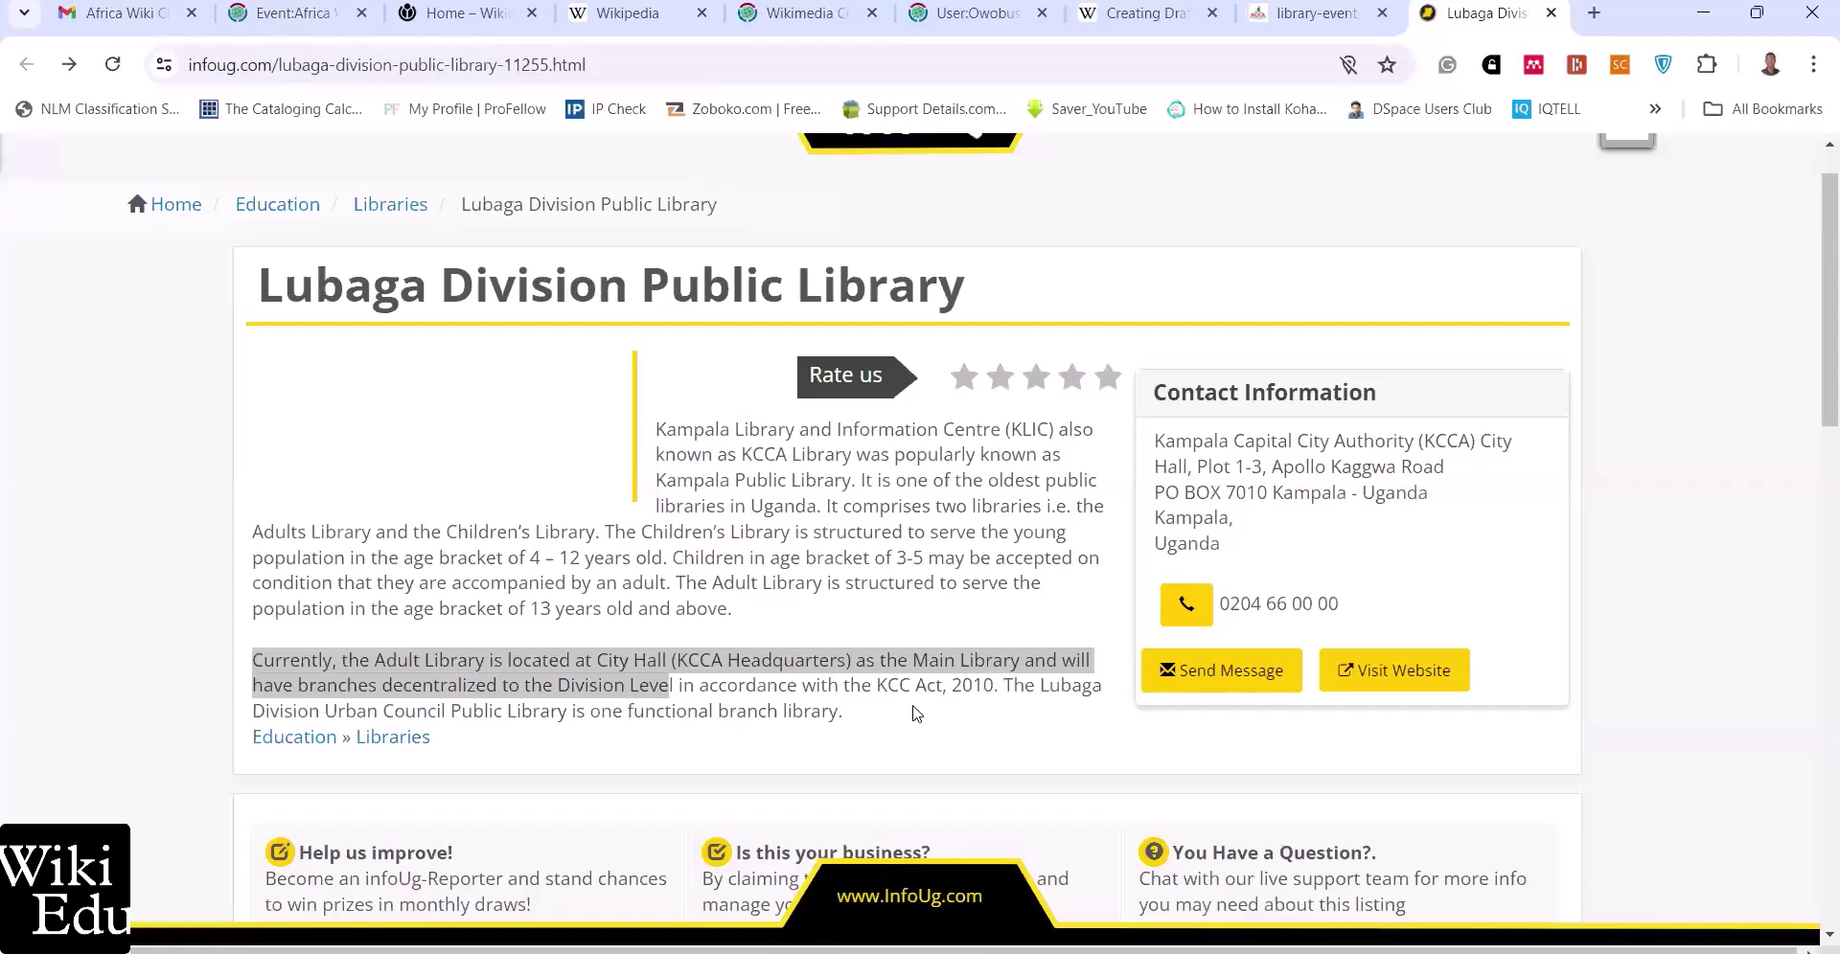
pyautogui.click(1003, 682)
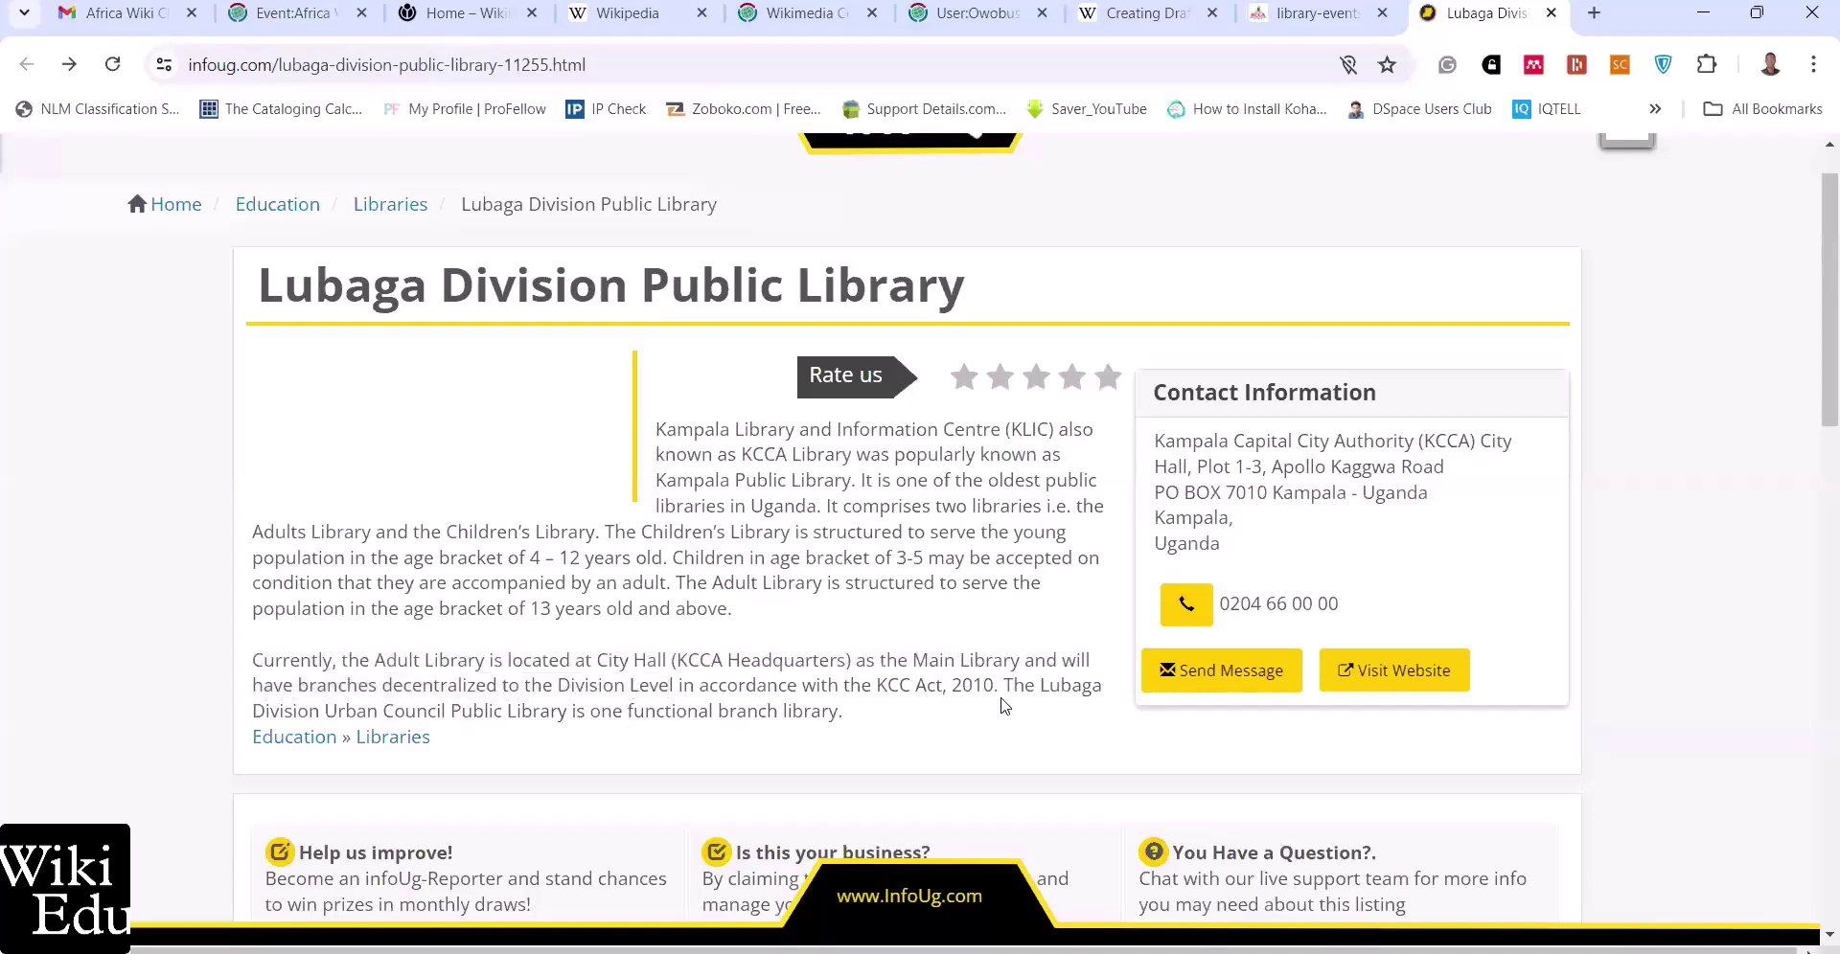
pyautogui.moveTo(1002, 706); pyautogui.dragTo(1003, 684)
pyautogui.press('super+c')
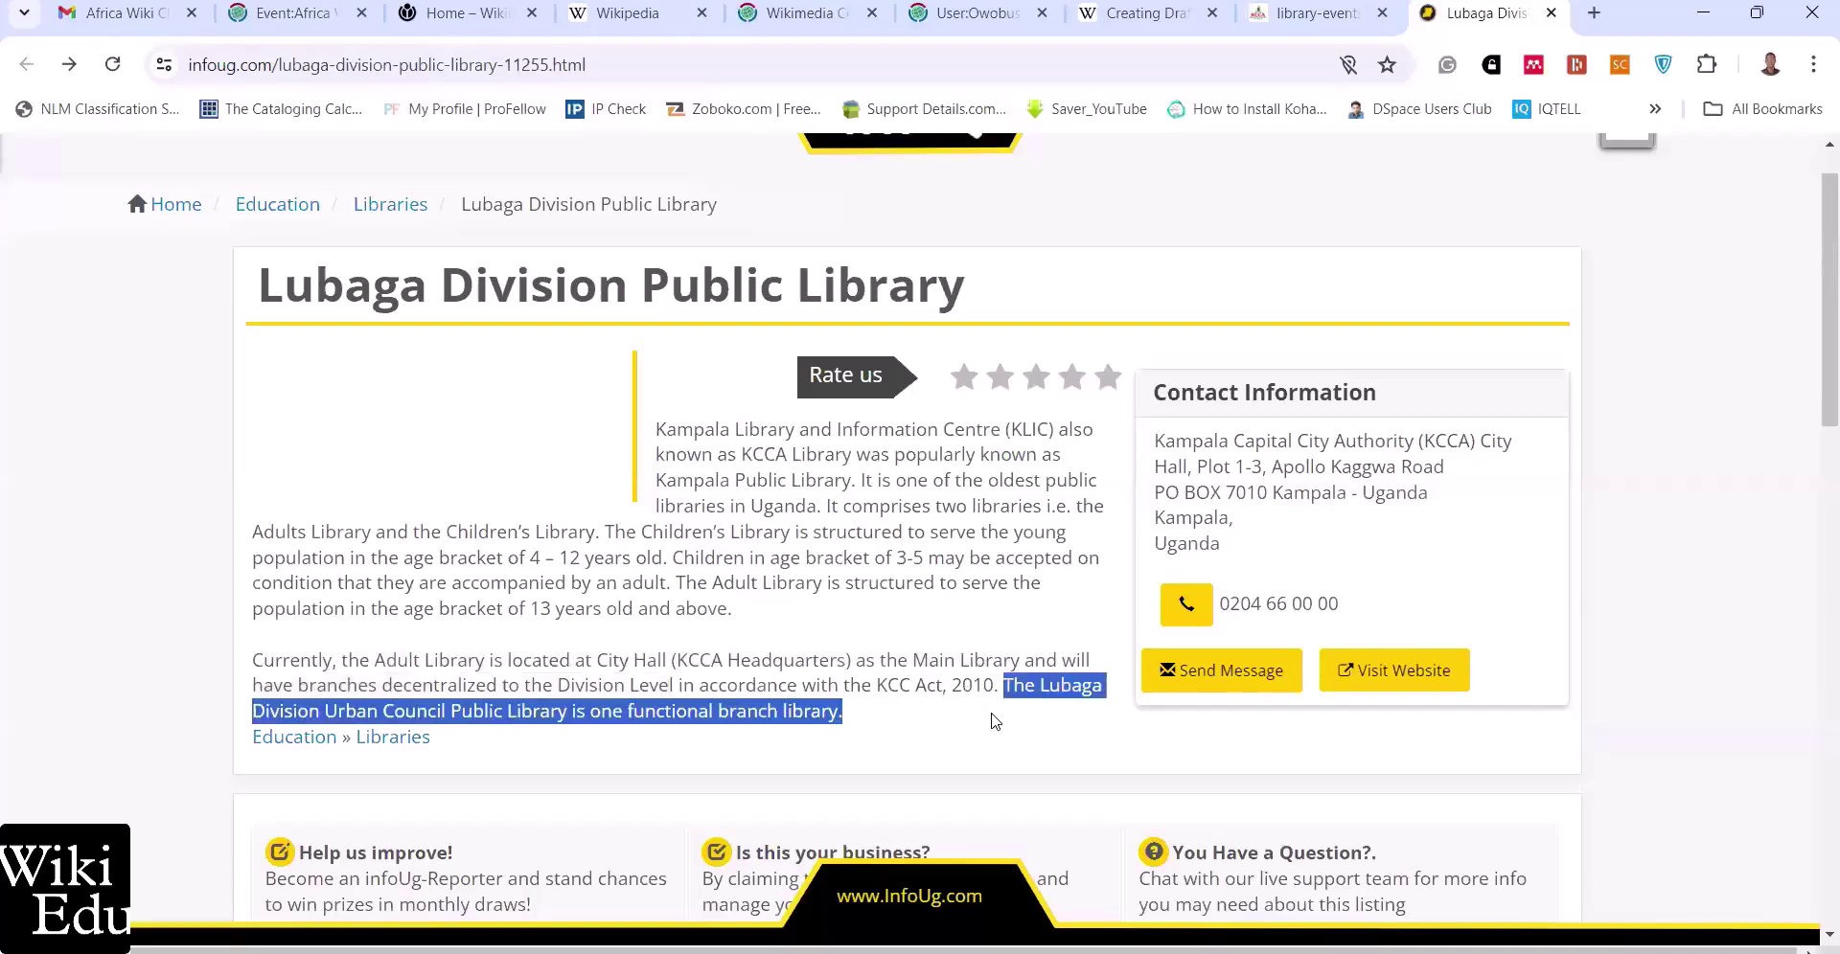
pyautogui.click(1142, 27)
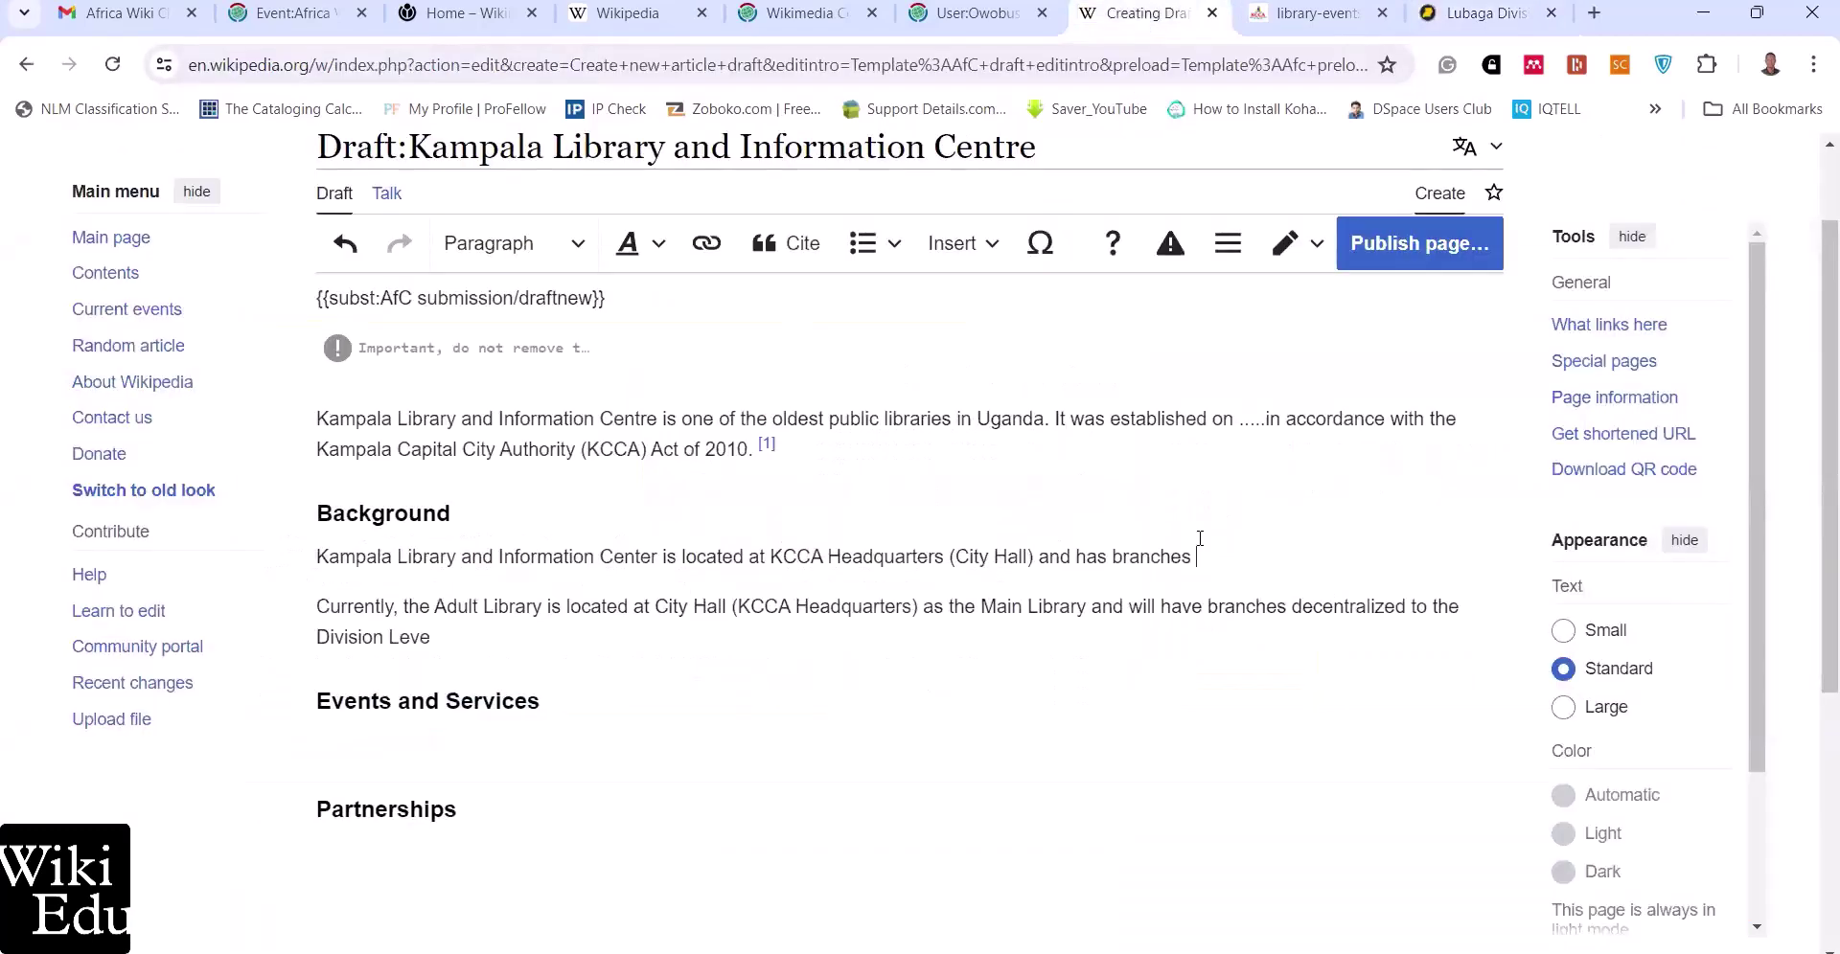
pyautogui.rightClick(1200, 539)
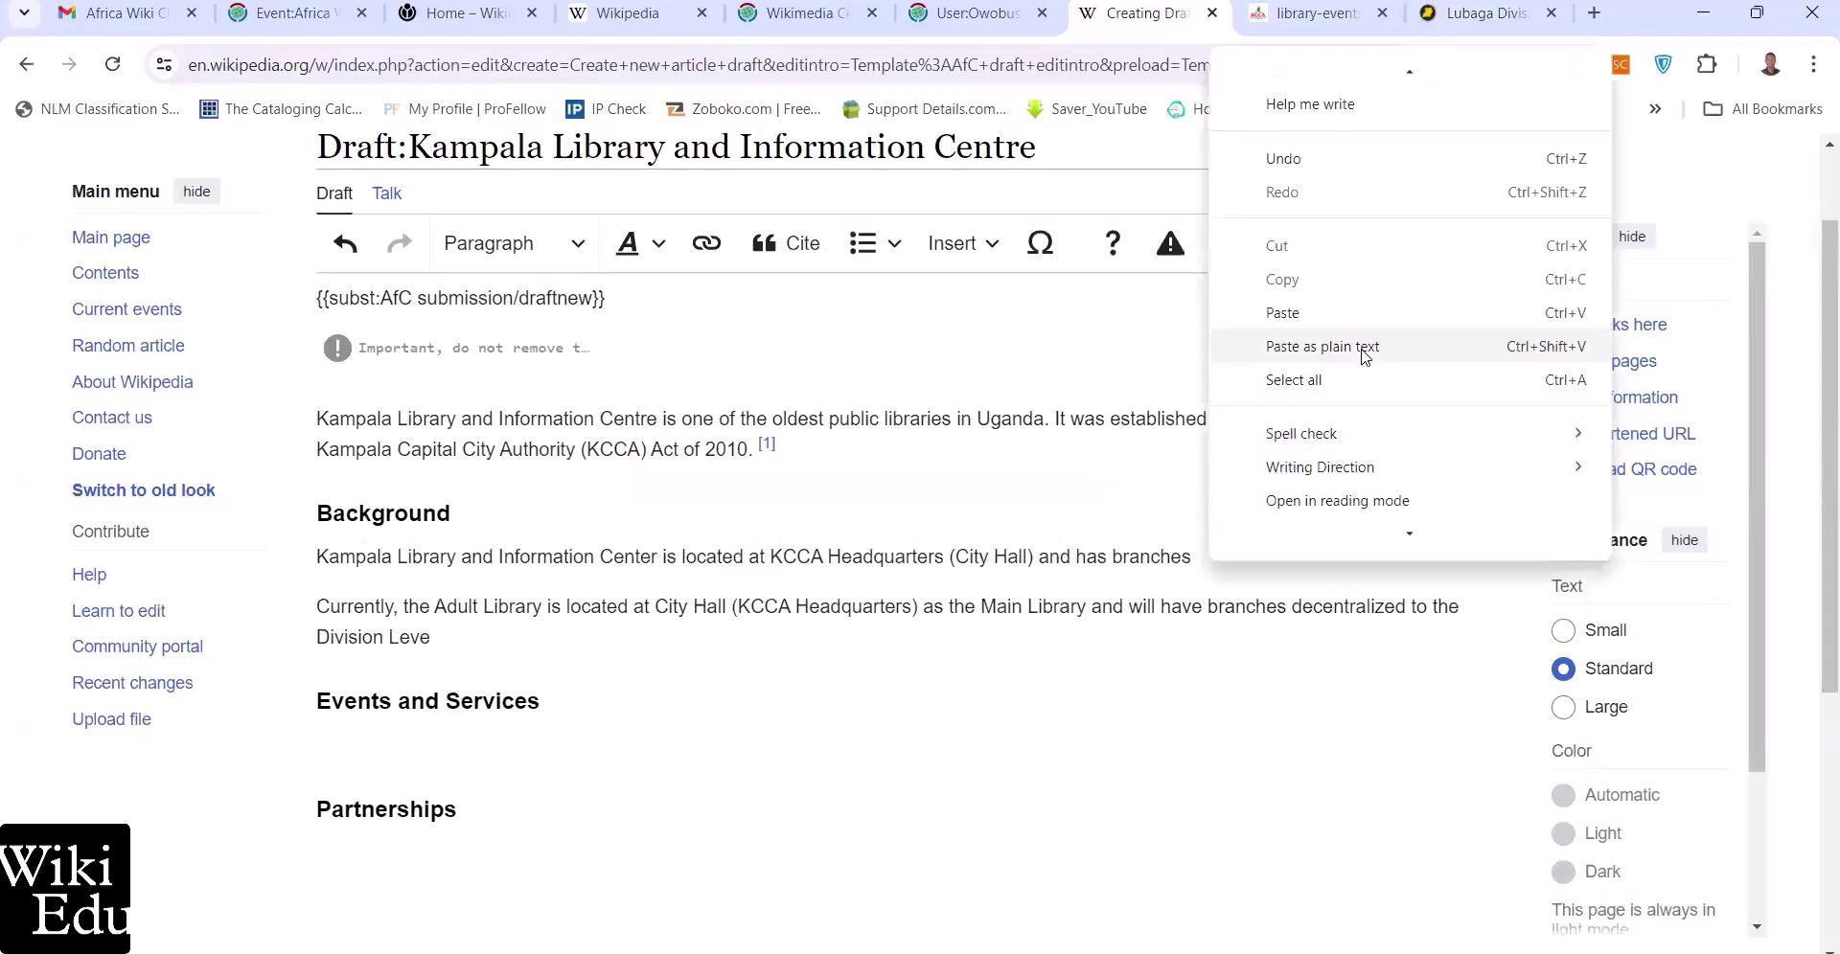
pyautogui.click(1363, 348)
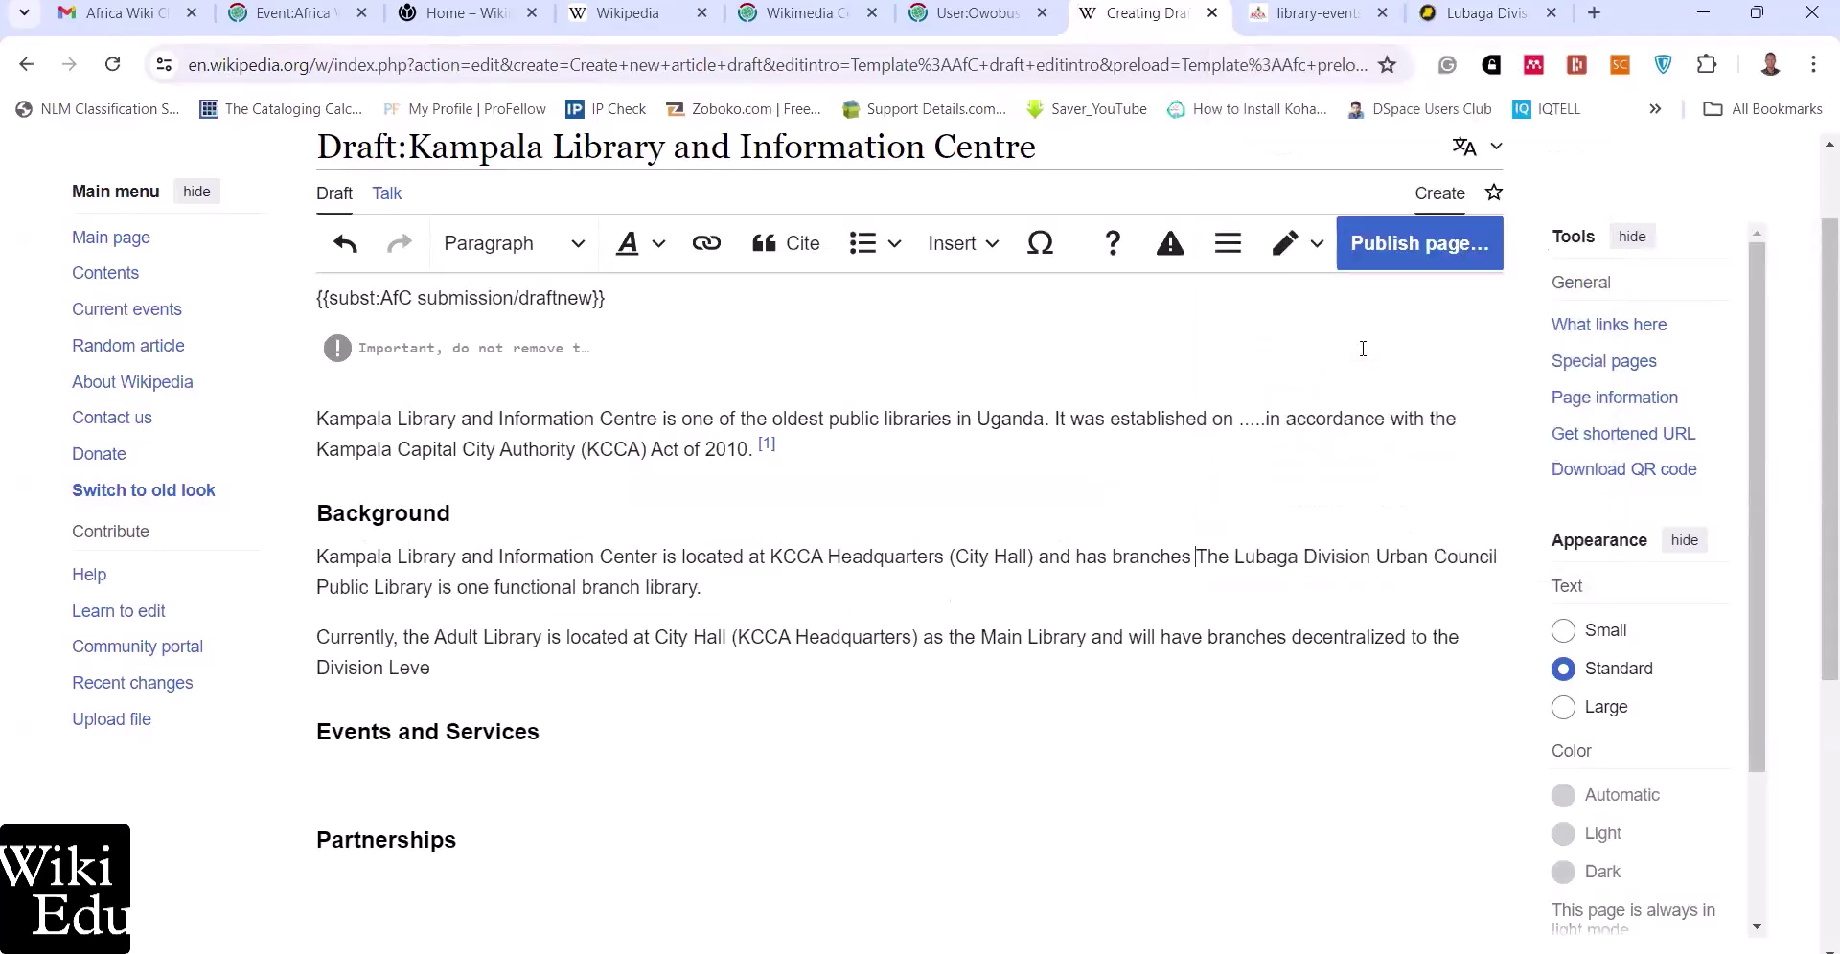
# Complete the Background sentence with "around the city with the Lubaga Divisio Urban Council Public Library as one of the most functional branches."
pyautogui.press('Return')
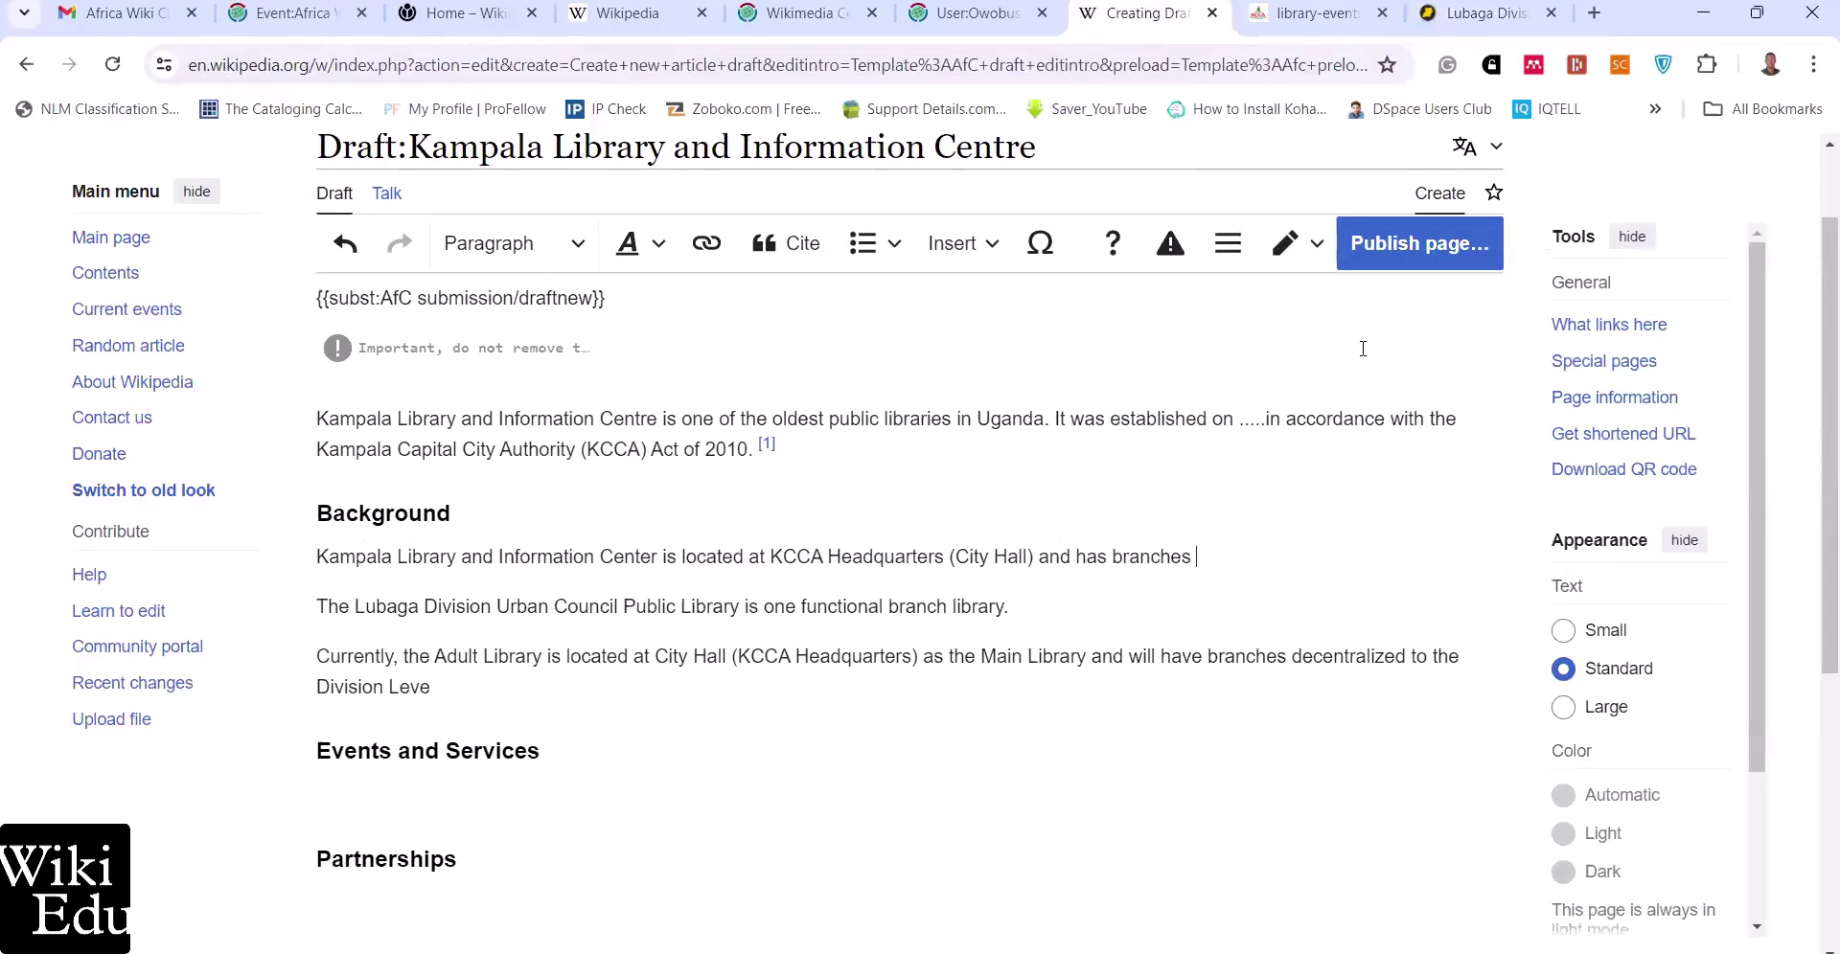
pyautogui.write('around the city with the')
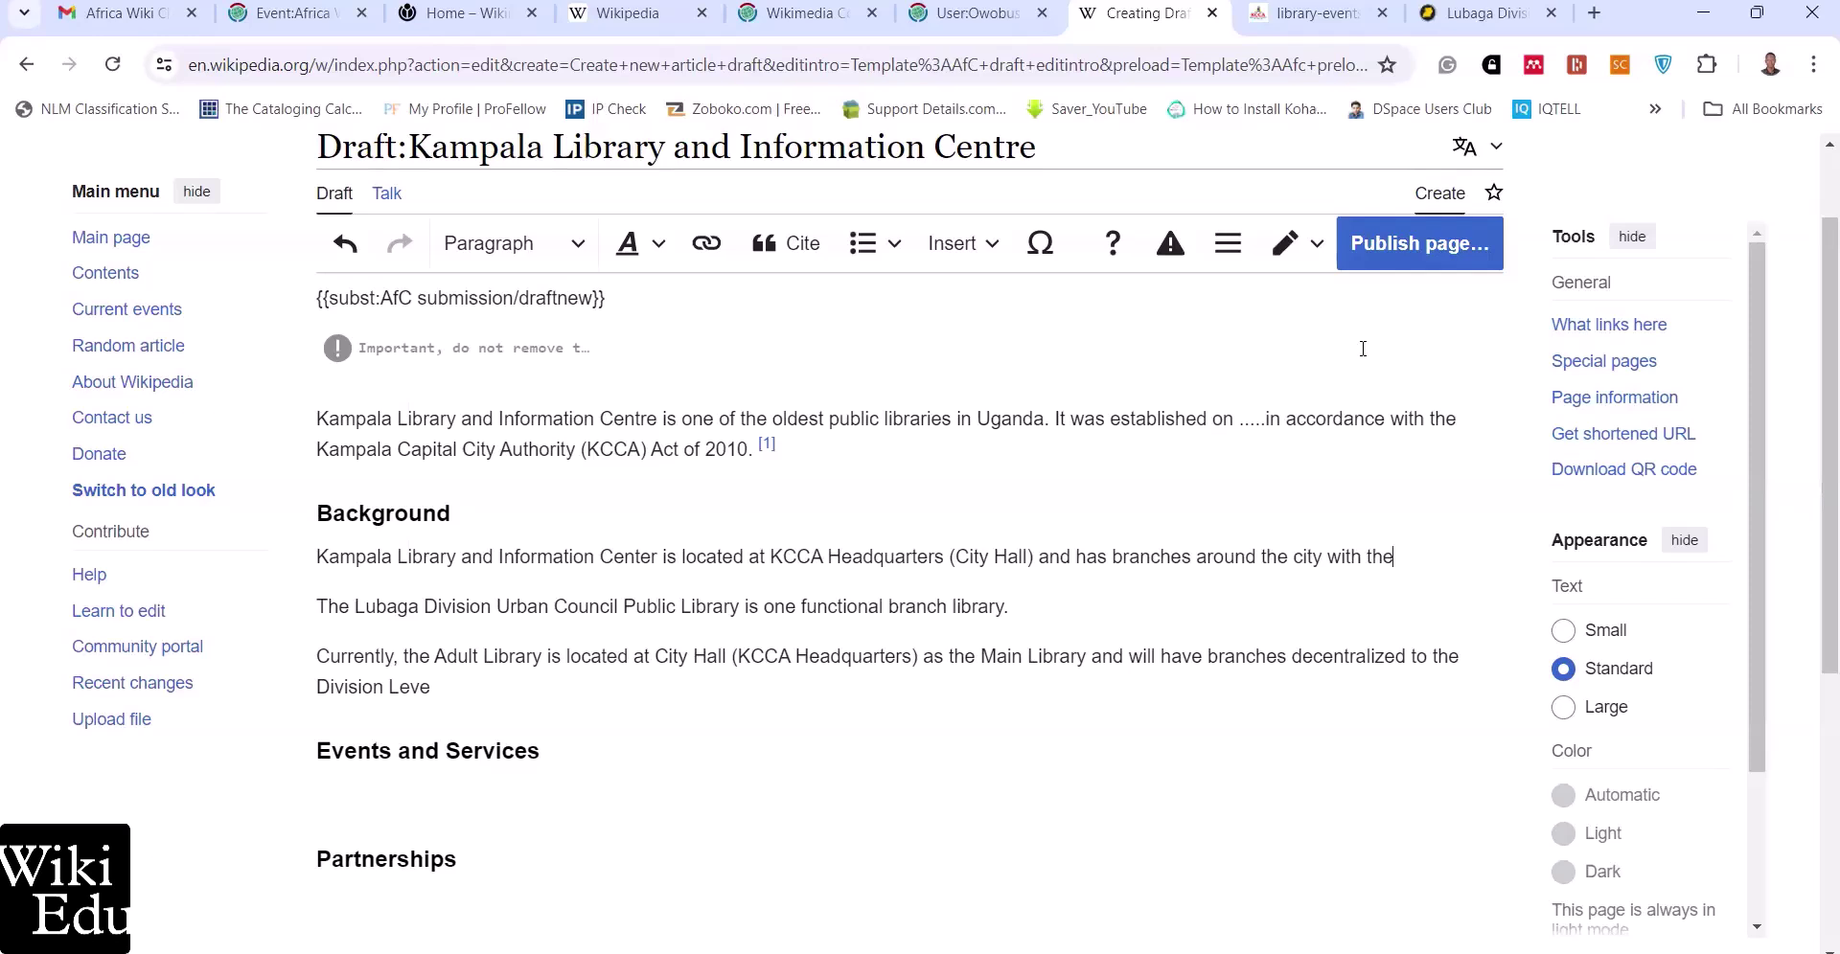
pyautogui.write('Lubaga Divisio Urban Co')
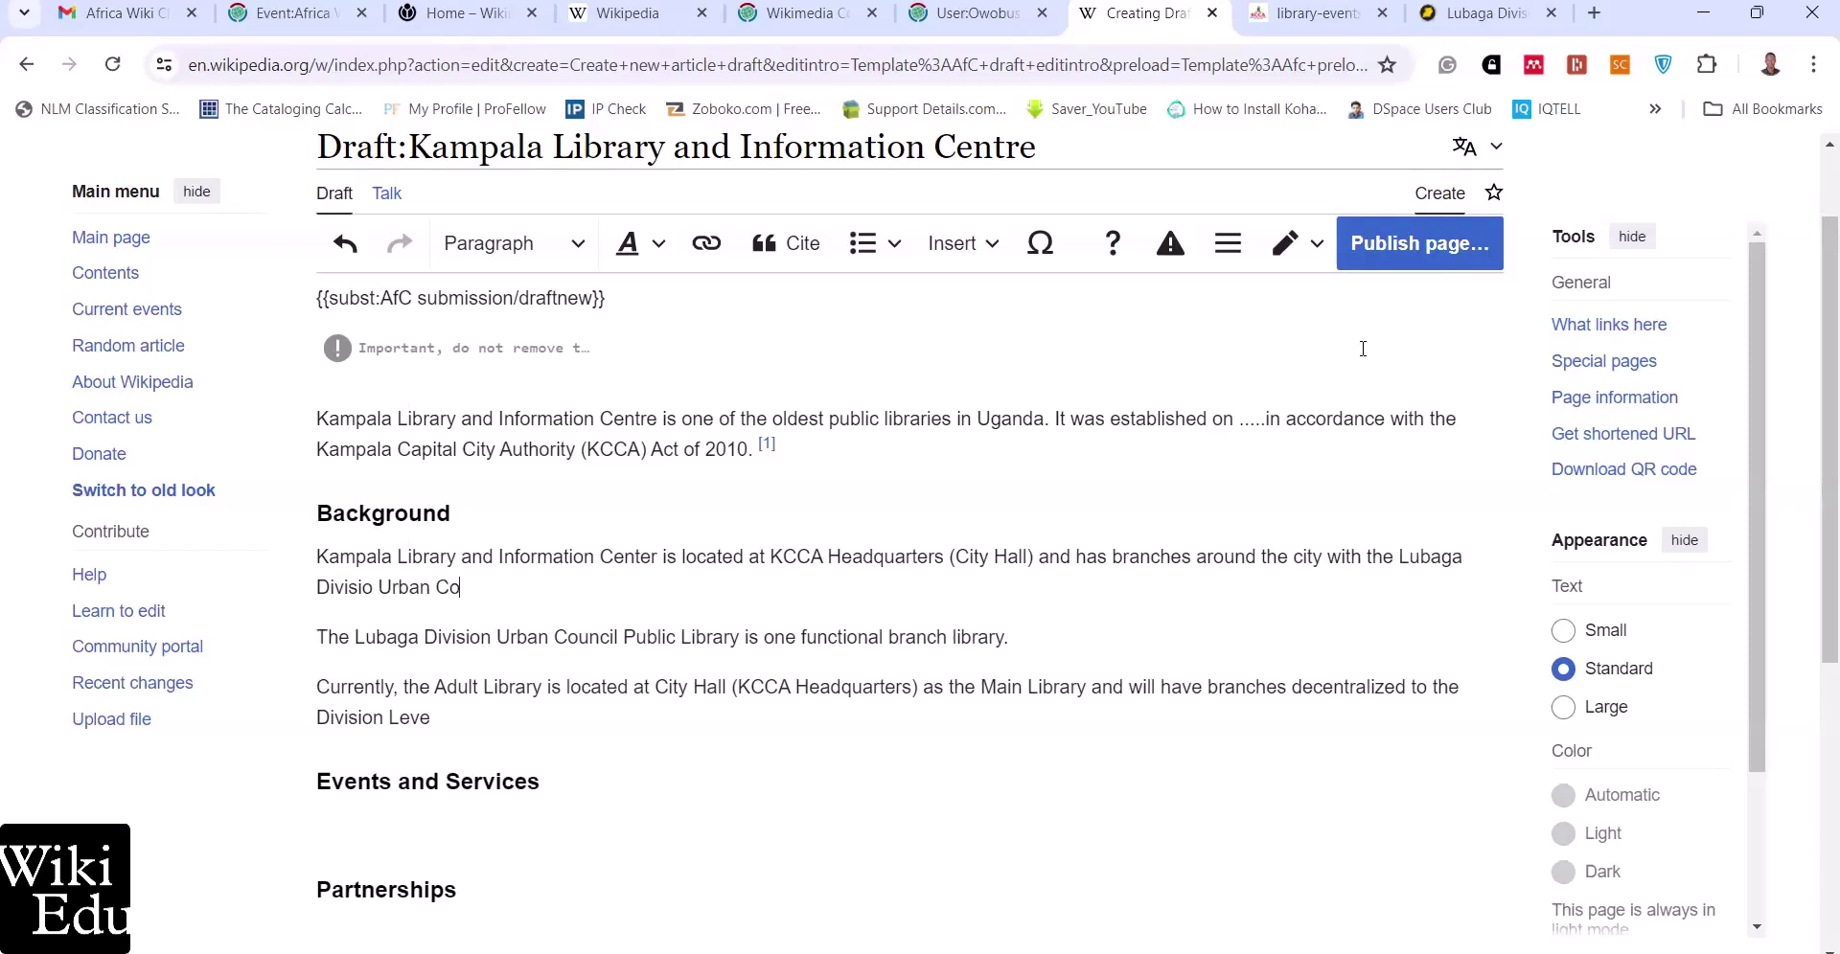
pyautogui.write('uncil Public Library as one of the m')
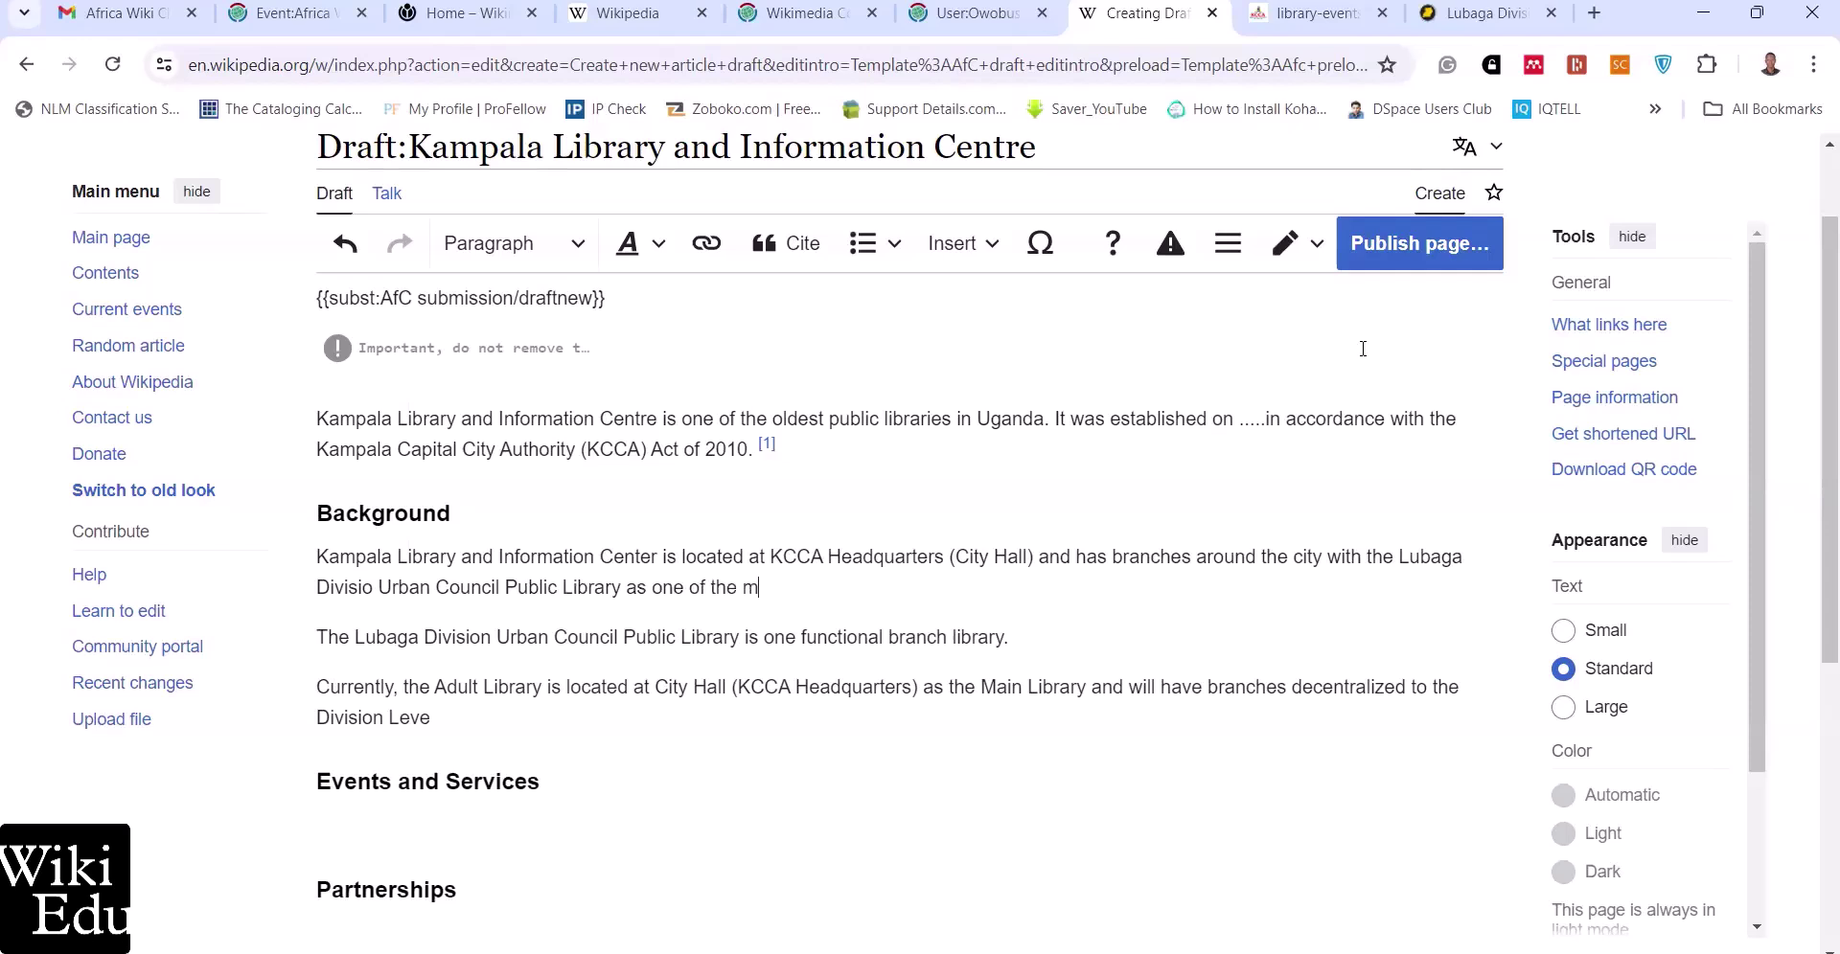
pyautogui.write('ost functional branches.')
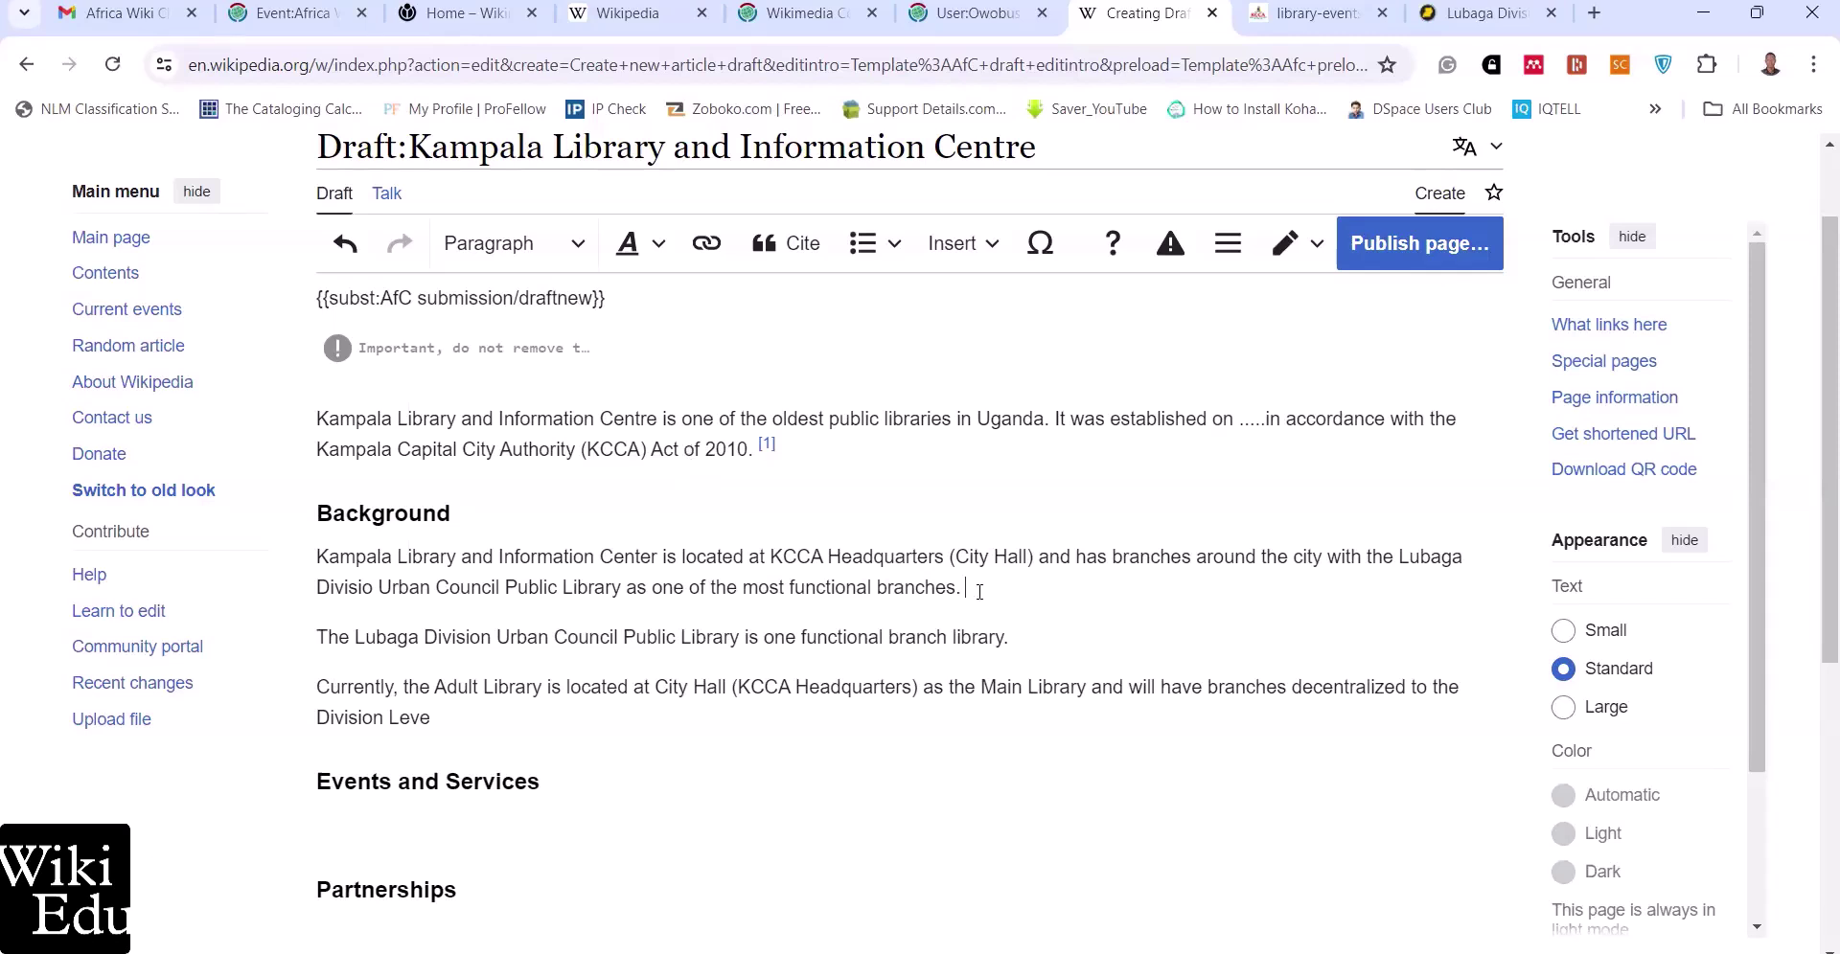
# Delete the two pasted source paragraphs below the newly written Background paragraph
pyautogui.hotkey('shift', 'Down')
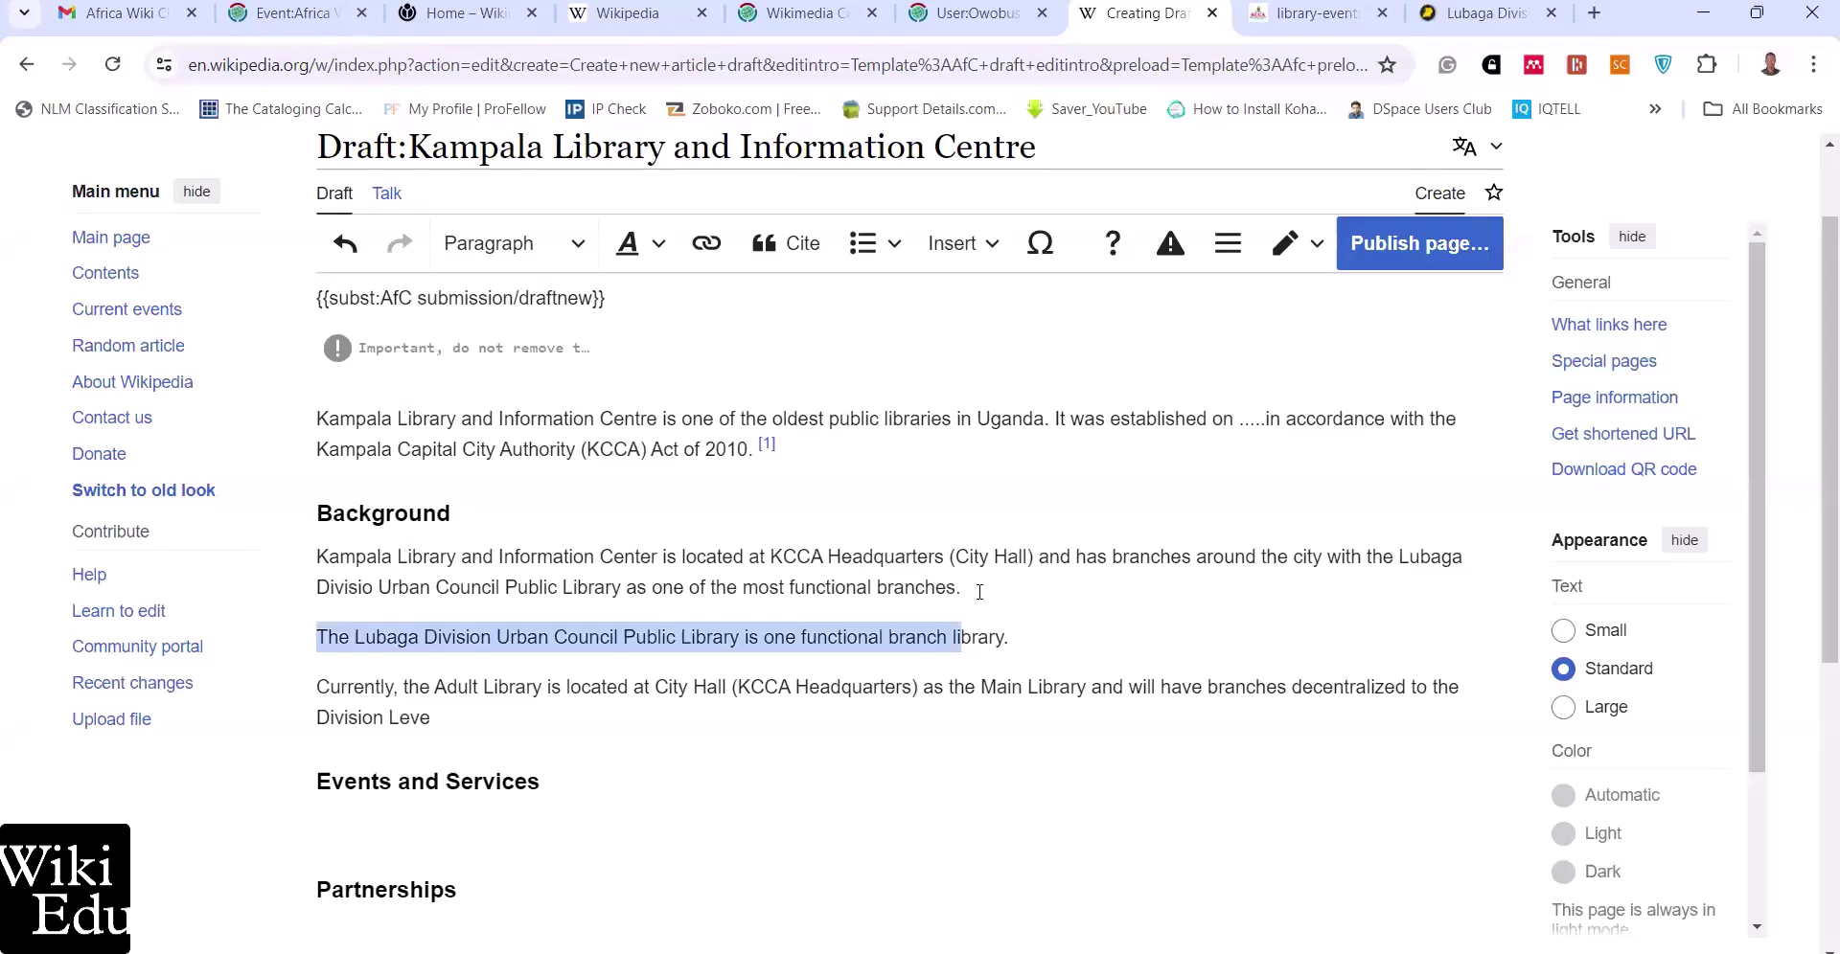
pyautogui.hotkey('shift', 'Down')
pyautogui.hotkey('shift', 'Down')
pyautogui.press('BackSpace')
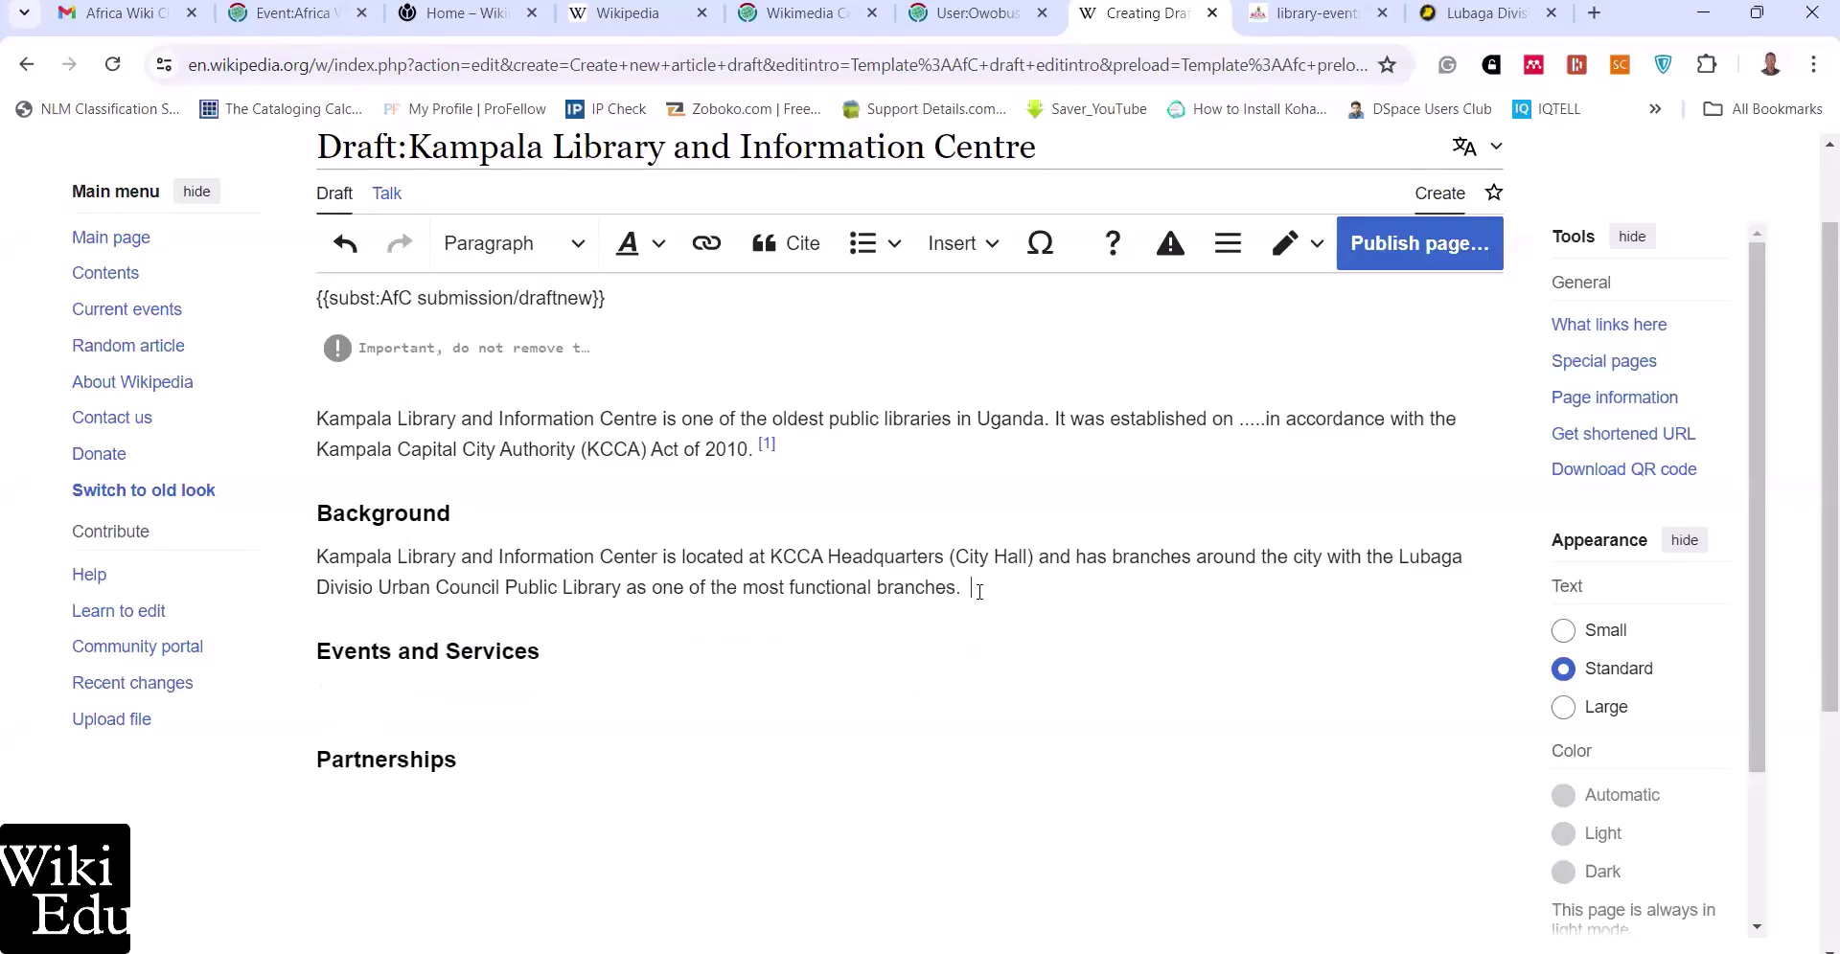
pyautogui.click(913, 584)
# Link the word "Uganda" in the introduction to the Wikipedia article on the East African country
pyautogui.moveTo(1046, 423); pyautogui.dragTo(1044, 427)
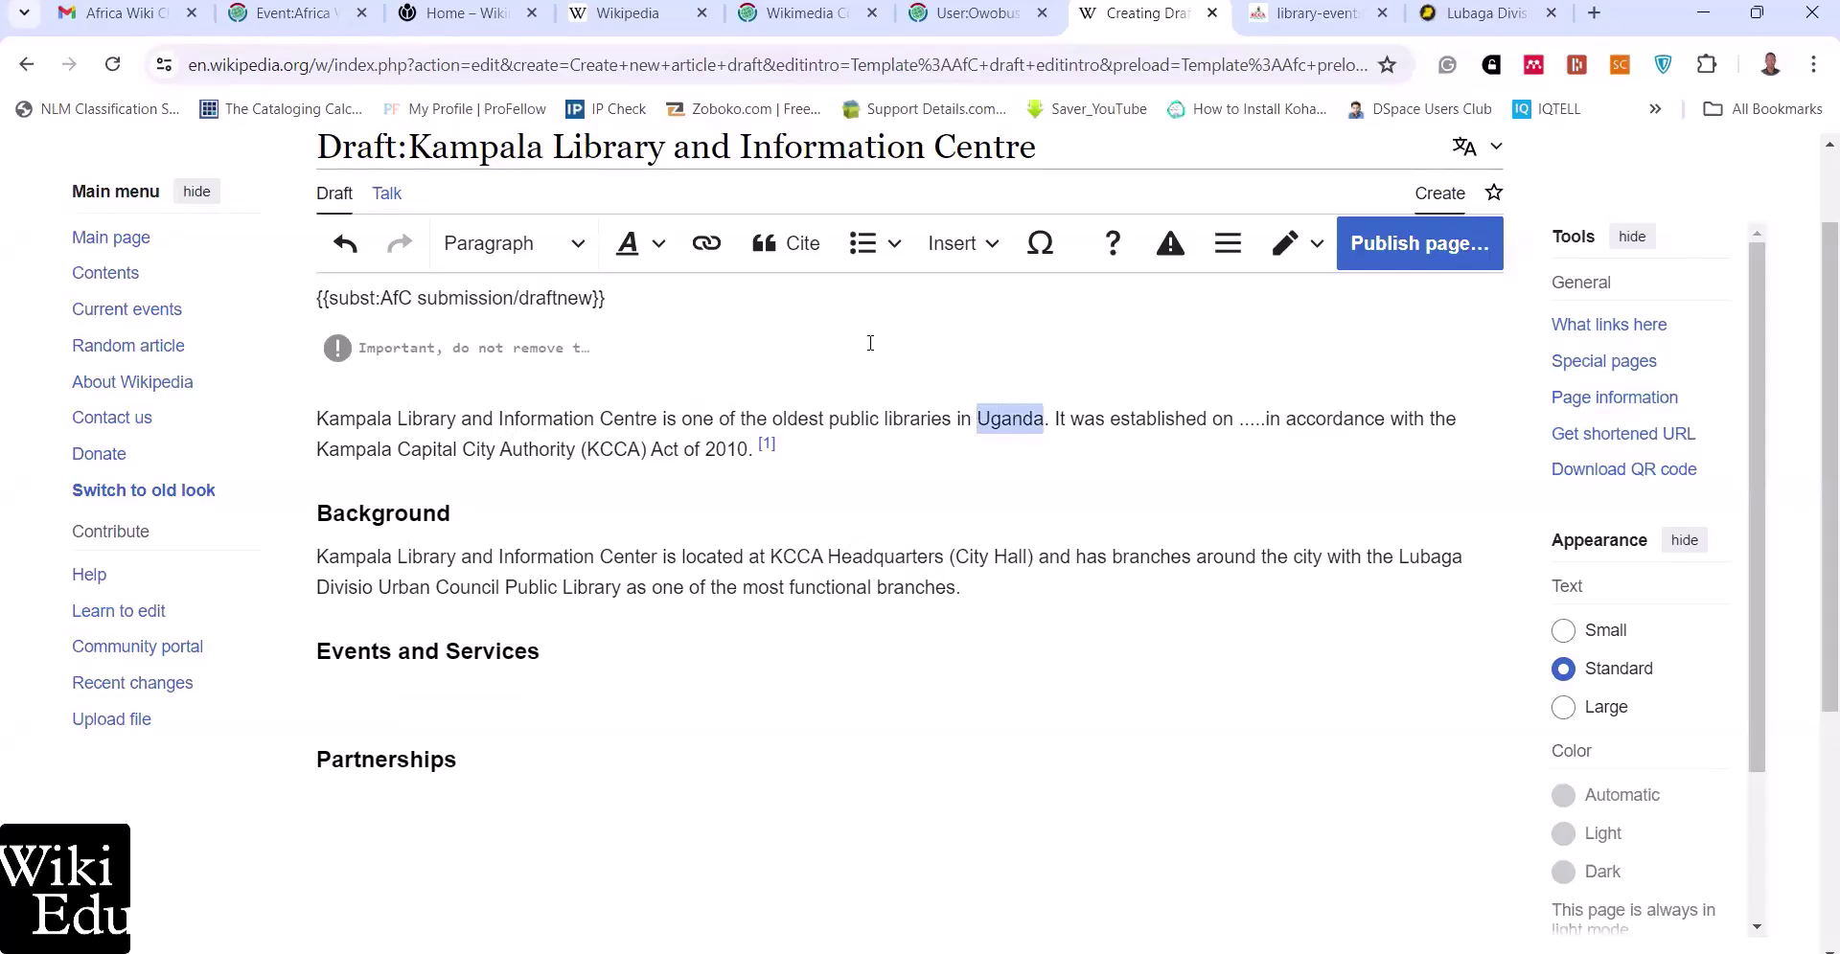
pyautogui.click(704, 245)
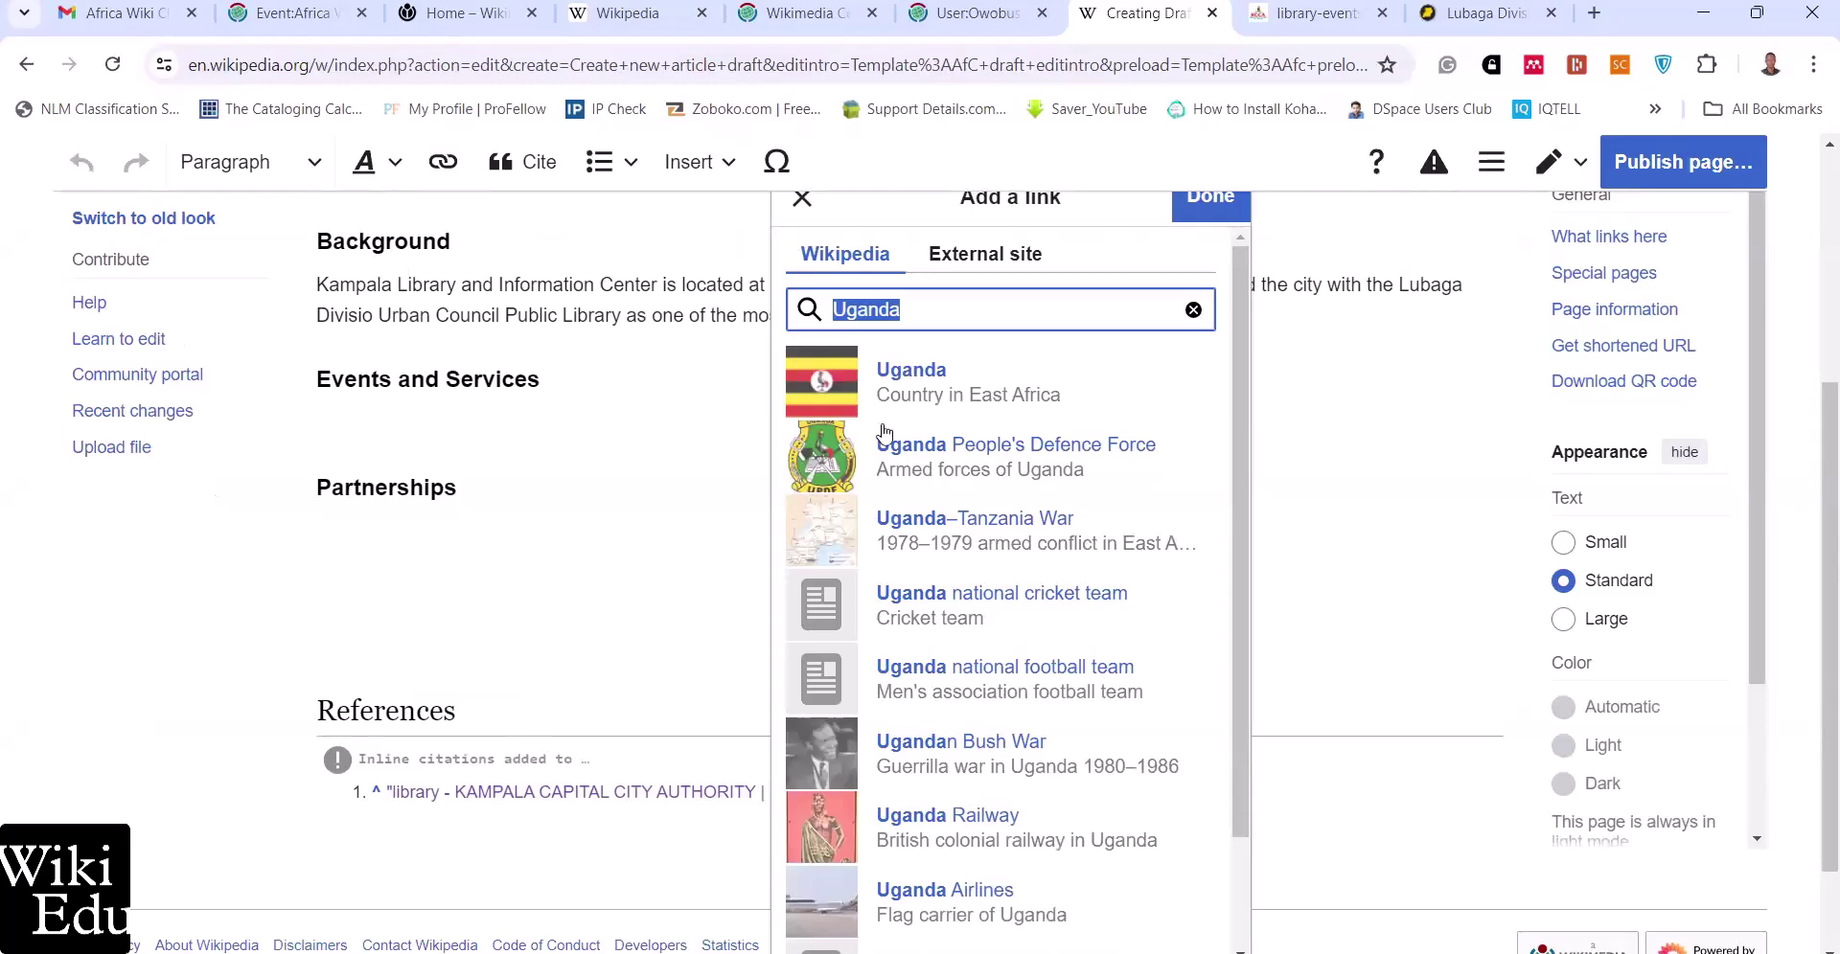
pyautogui.click(978, 396)
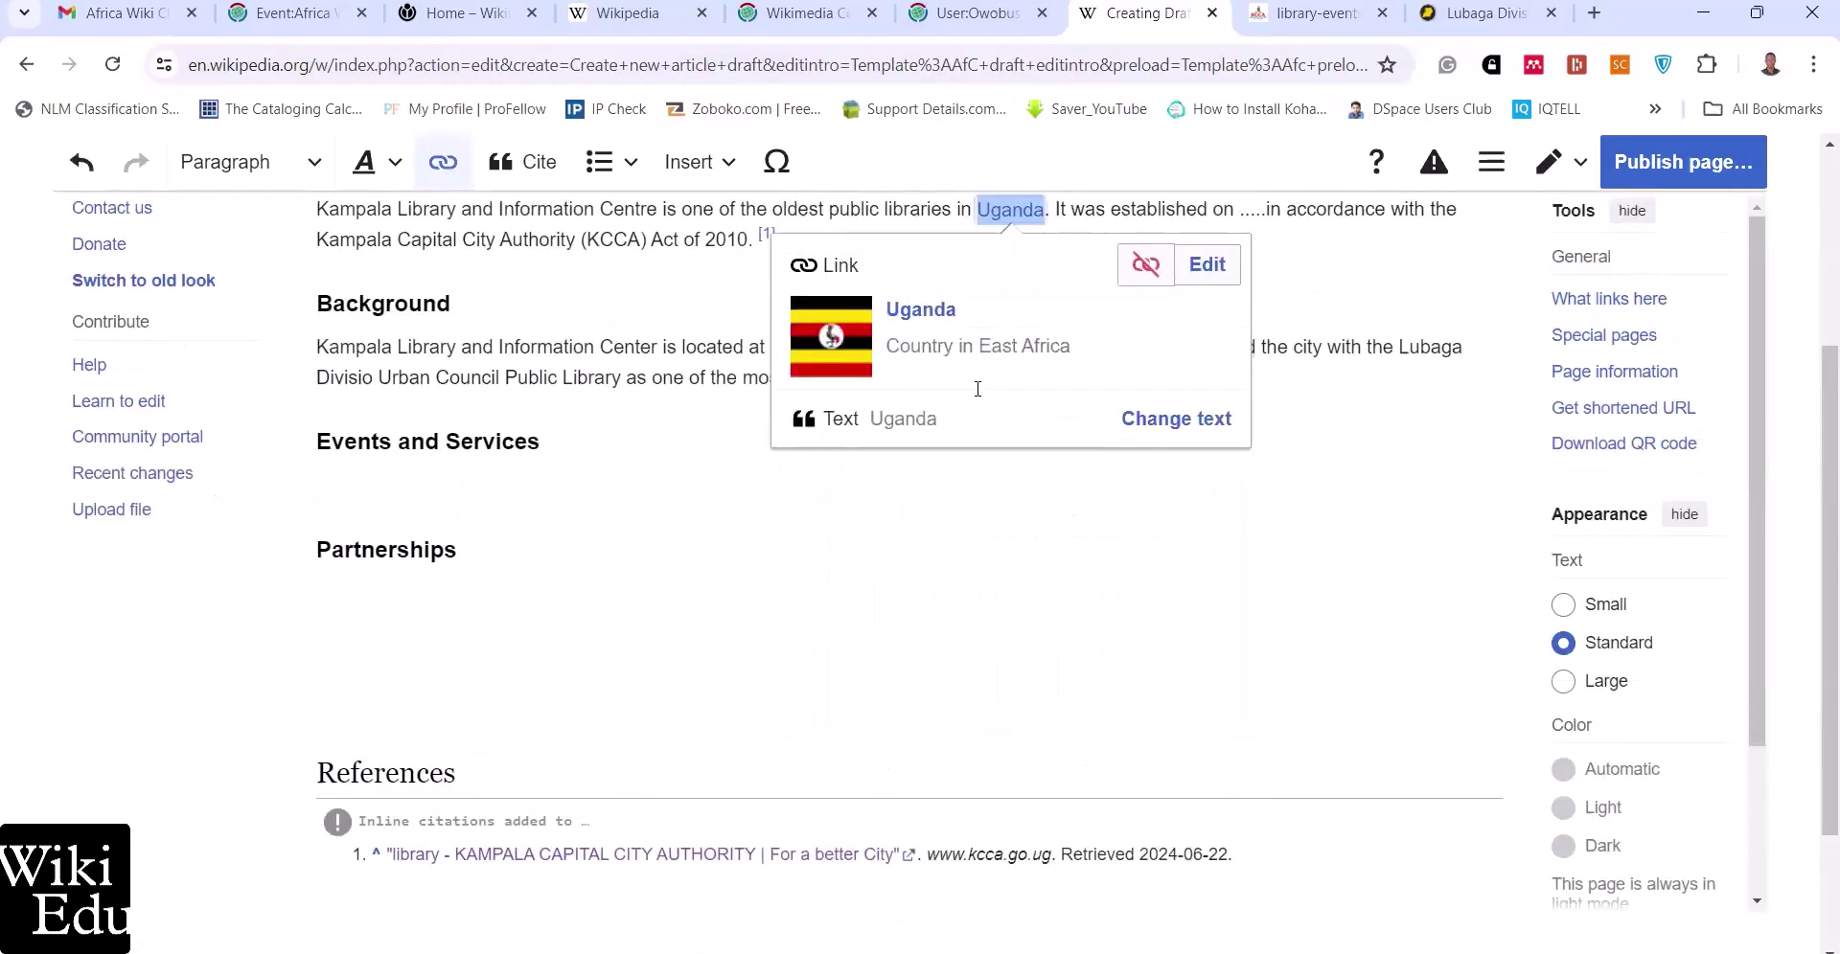
pyautogui.scroll(1, 977, 388)
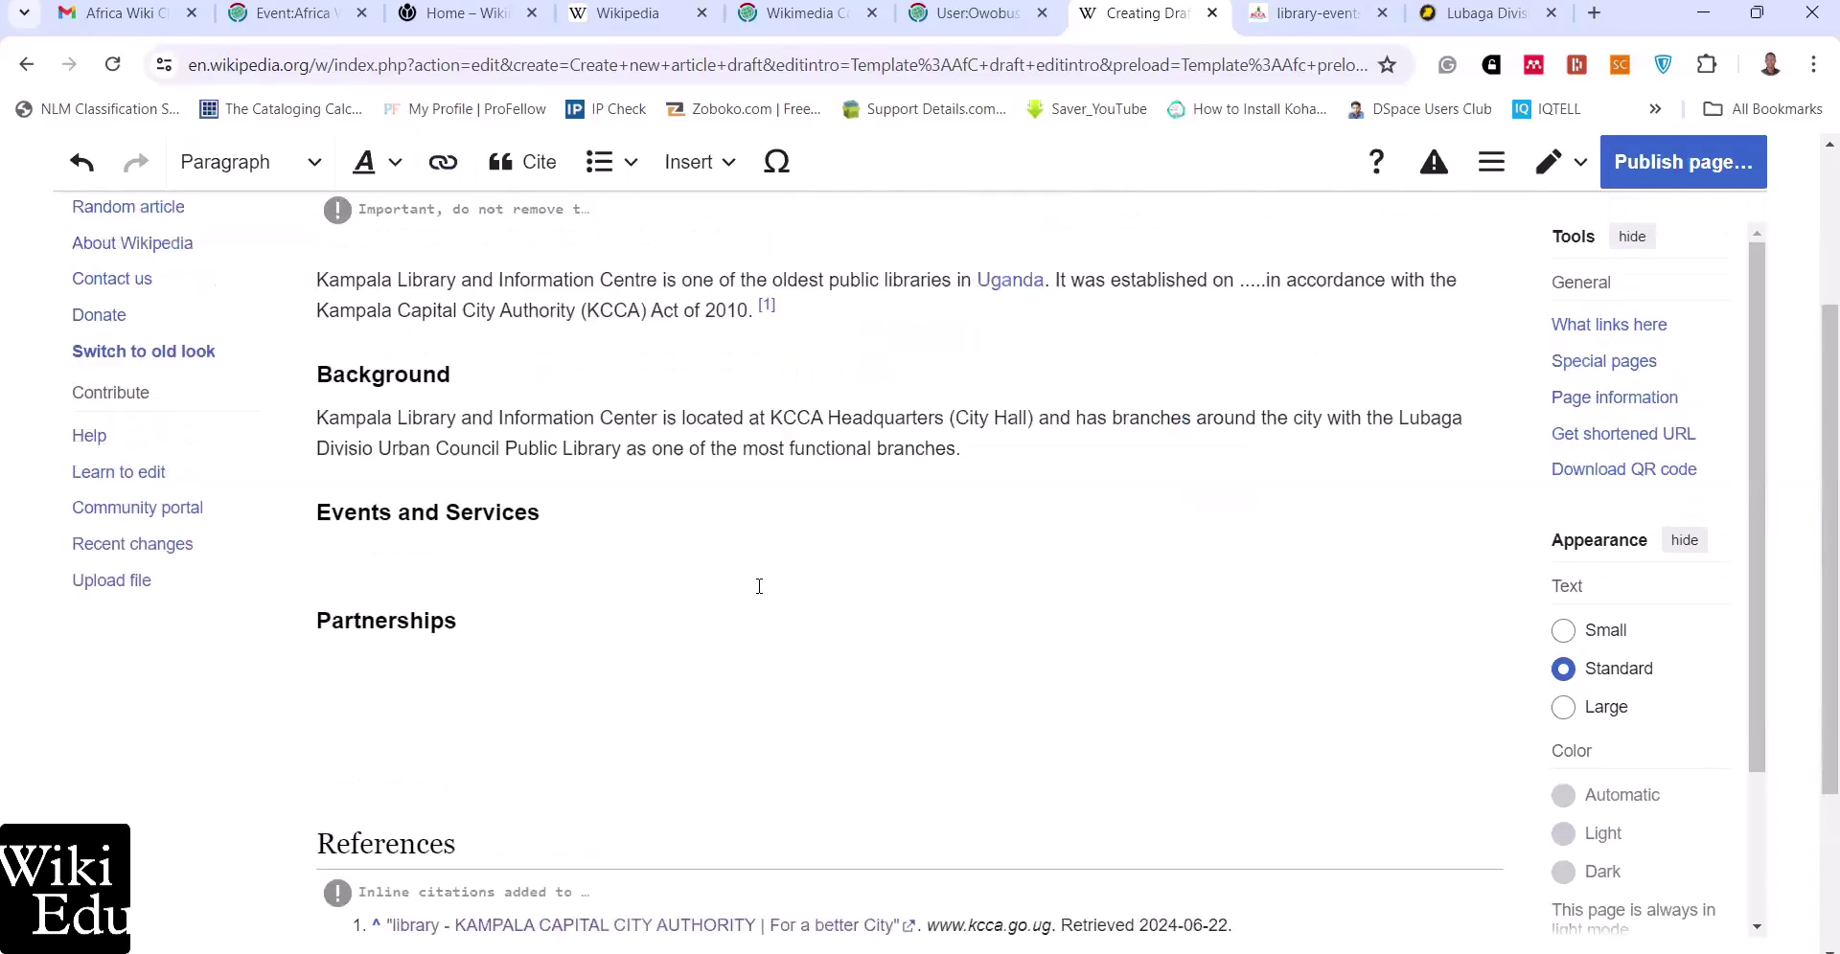
# Link "Kampala Capital City Authority" in the introduction to the Wikipedia article on the local government unit in Uganda
pyautogui.click(576, 312)
pyautogui.hotkey('shift', 'Home')
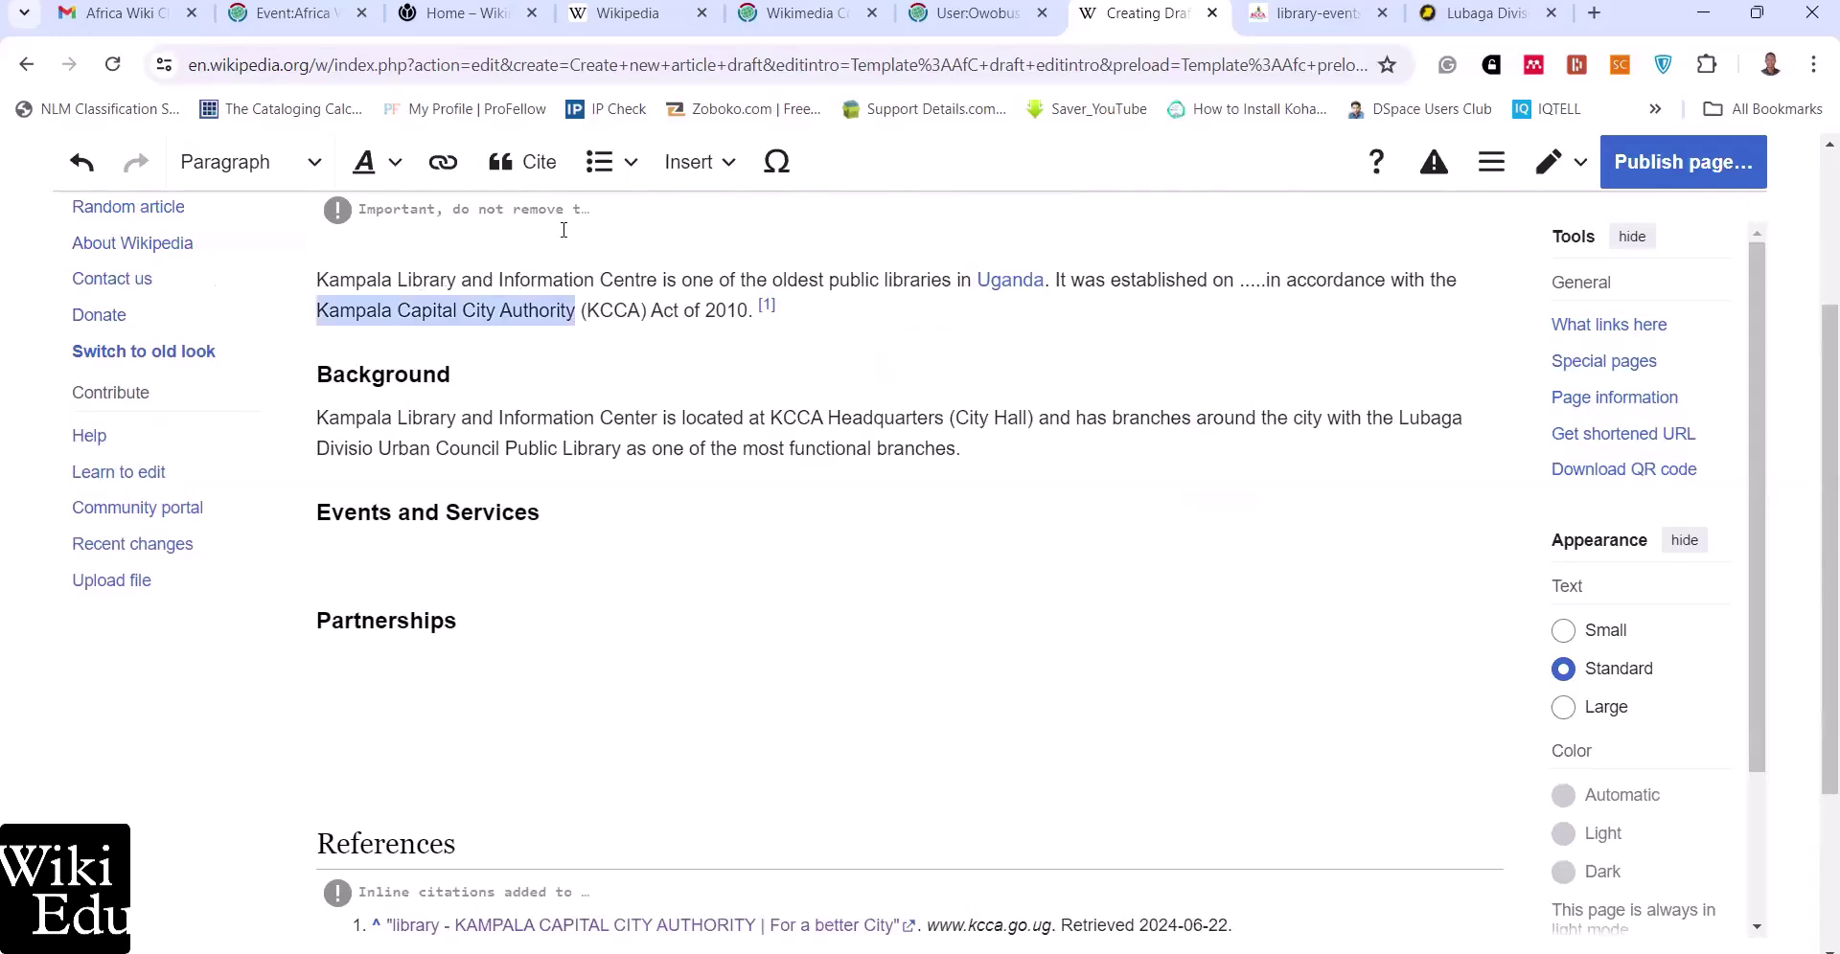
pyautogui.click(446, 165)
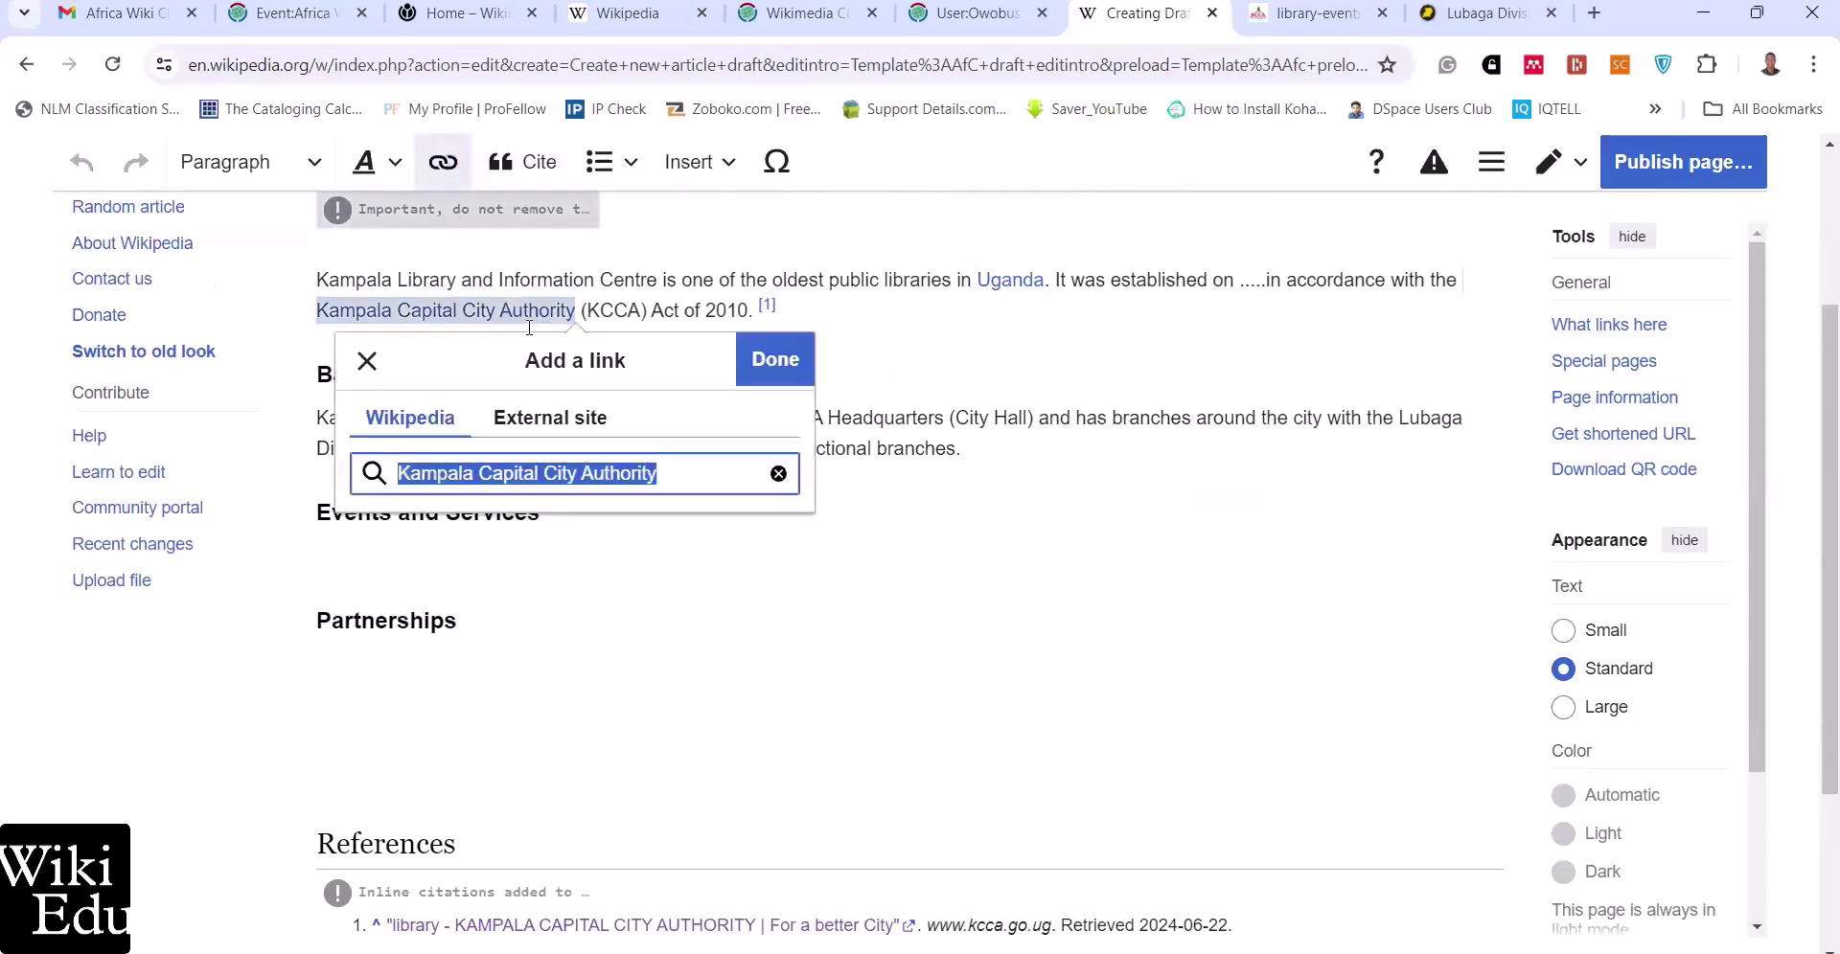
pyautogui.click(575, 547)
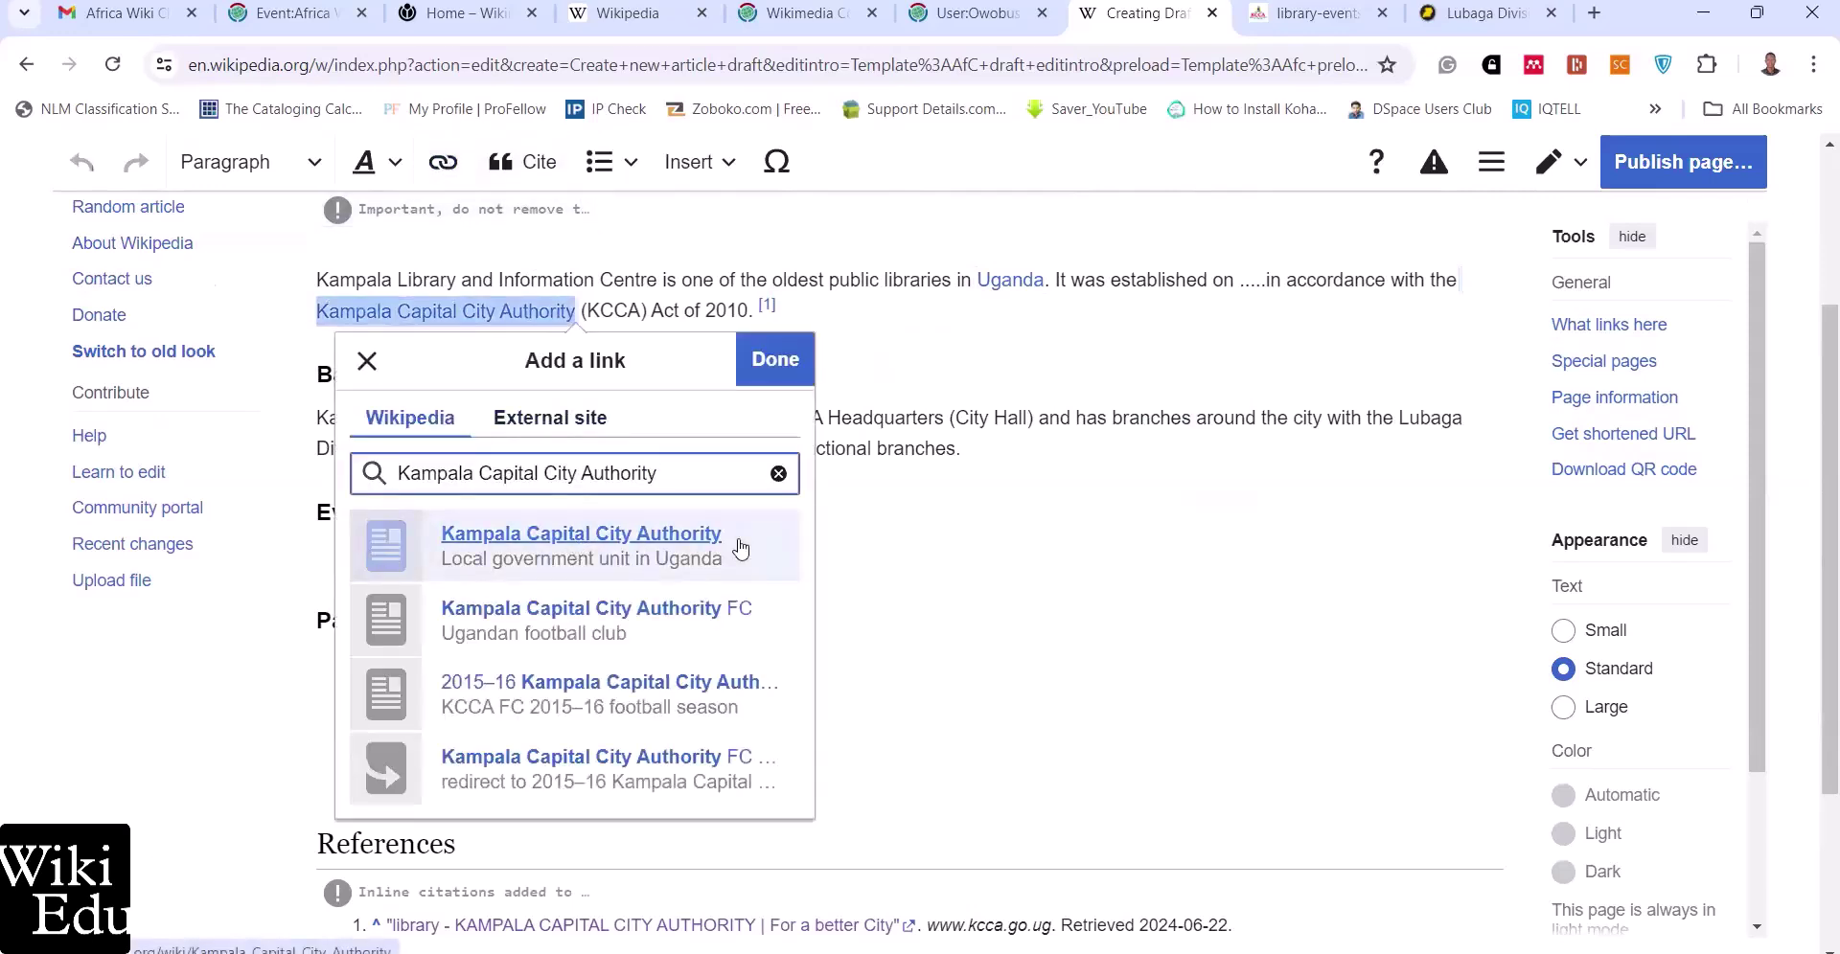
pyautogui.click(725, 314)
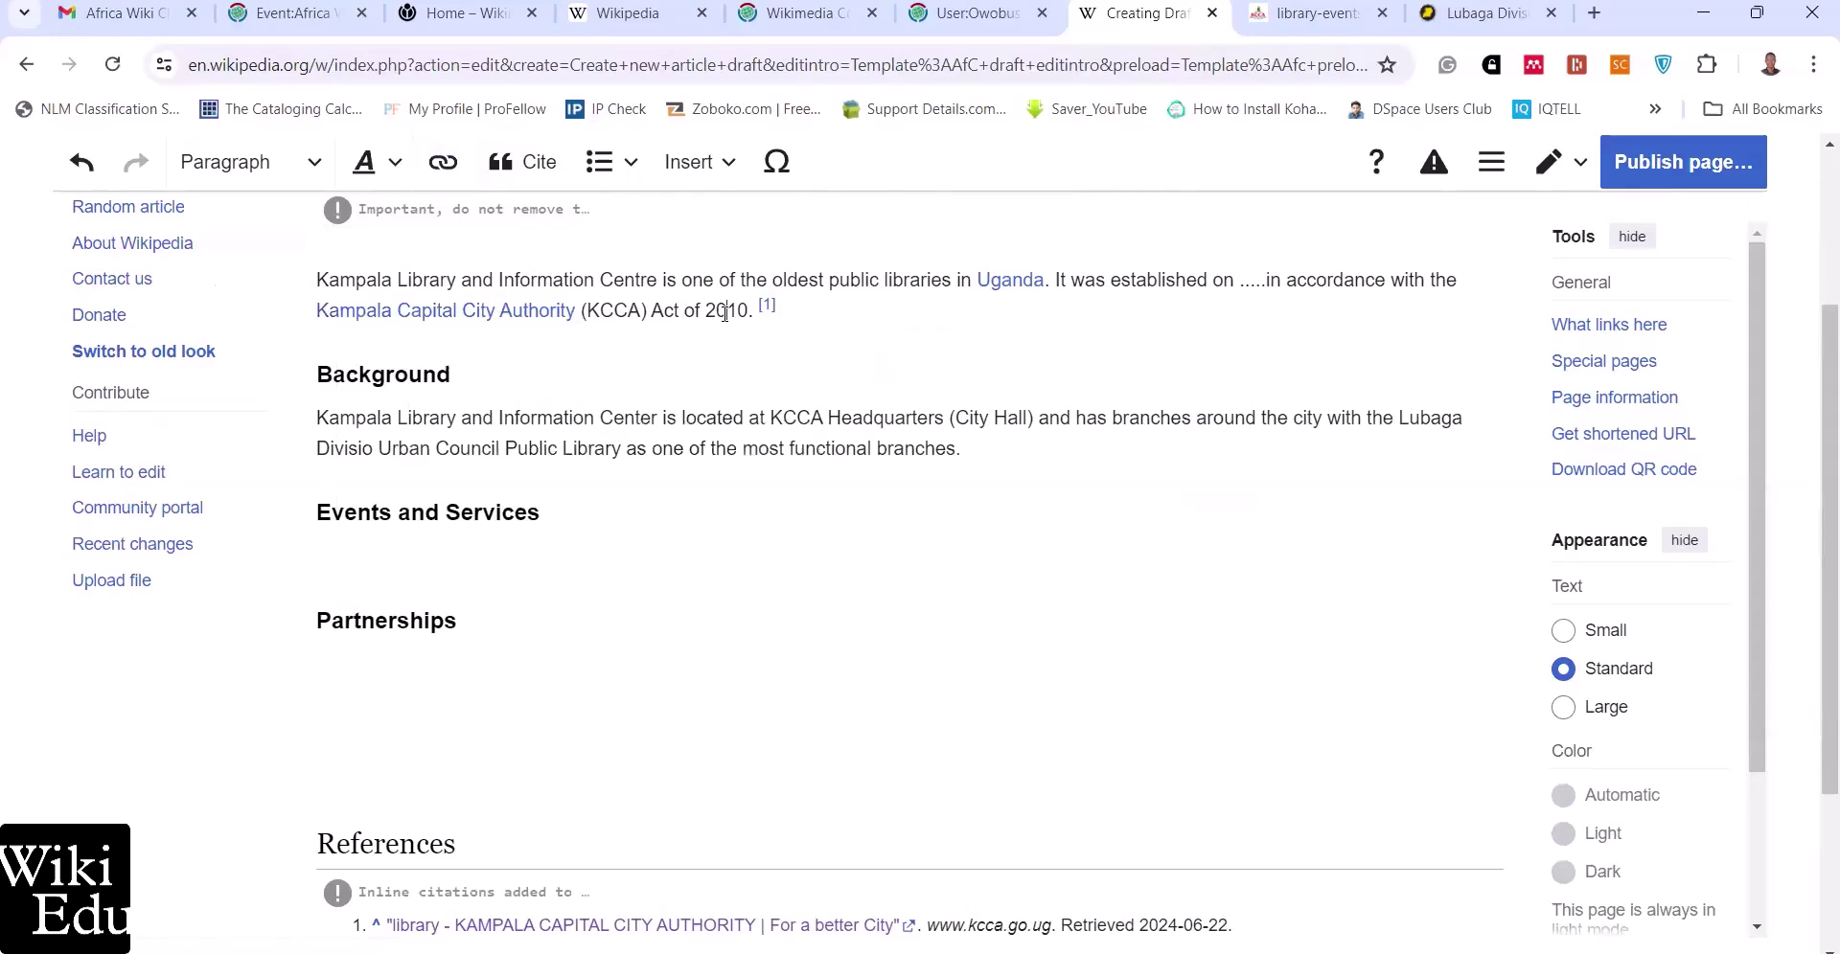
# Search Google for the introduction's phrase "(KCCA) Act of 2010" in a separate tab and look through the results for a source
pyautogui.moveTo(753, 312); pyautogui.dragTo(582, 311)
pyautogui.moveTo(623, 312); pyautogui.dragTo(1485, 13)
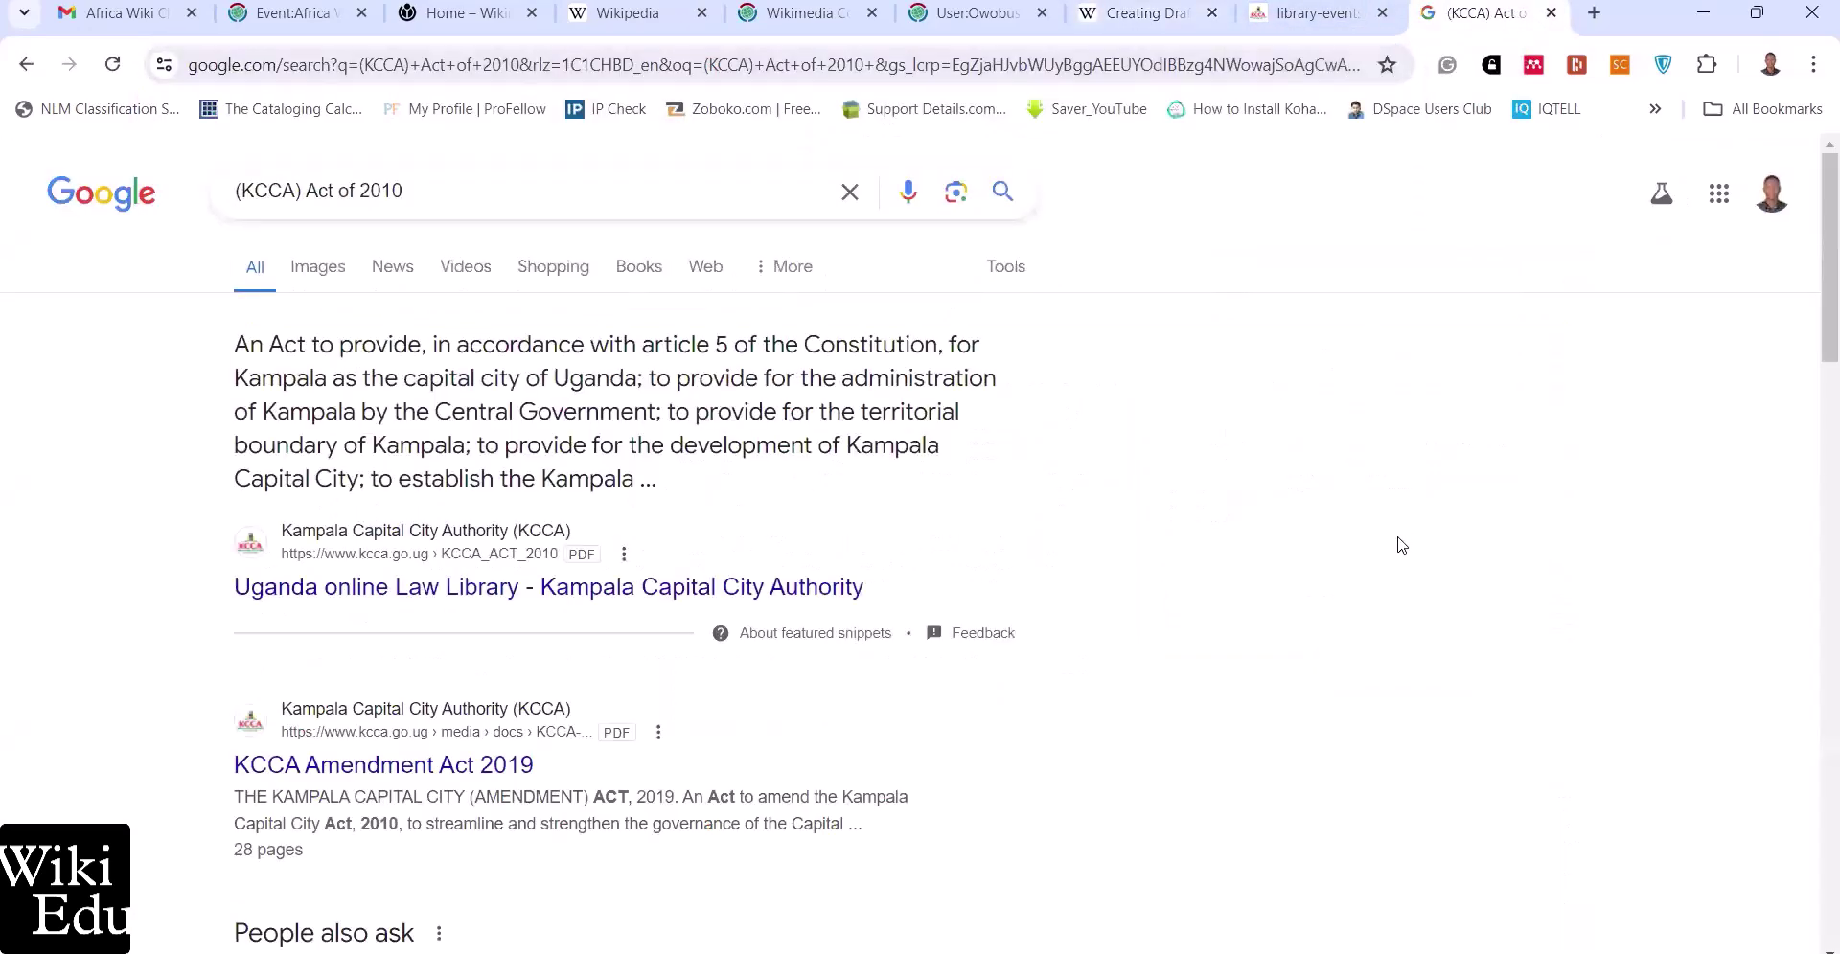
pyautogui.scroll(-3, 1401, 545)
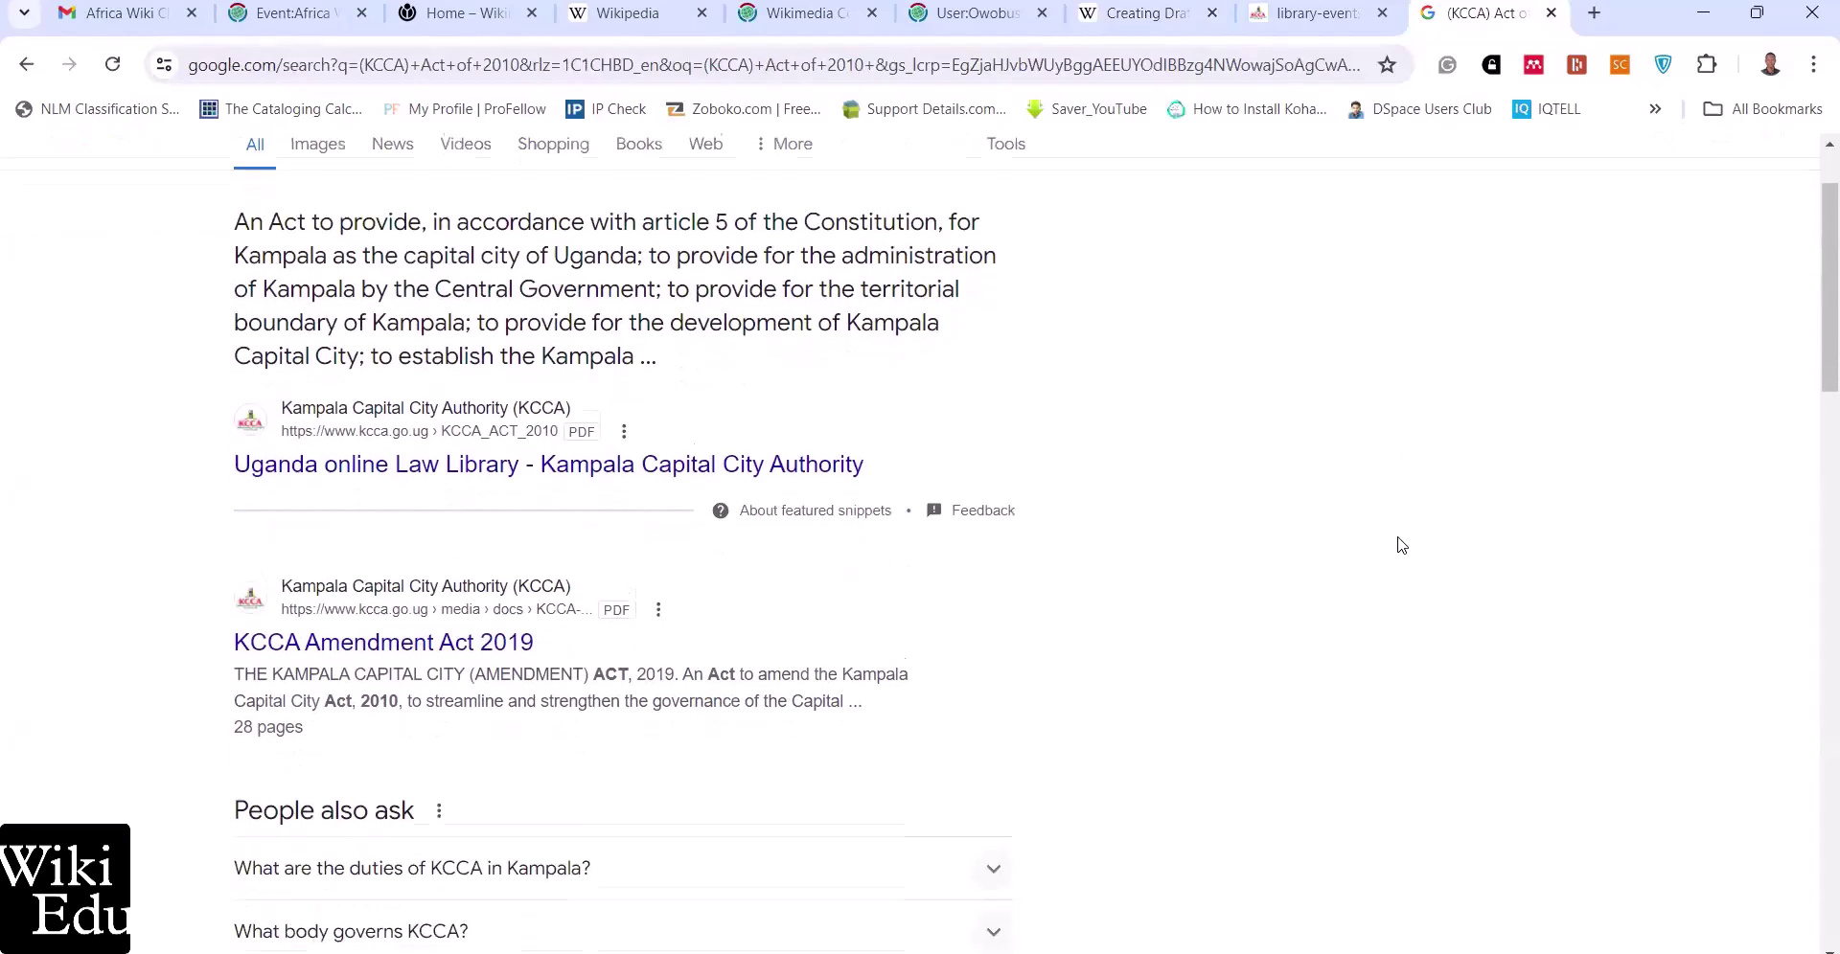
pyautogui.scroll(-3, 1401, 545)
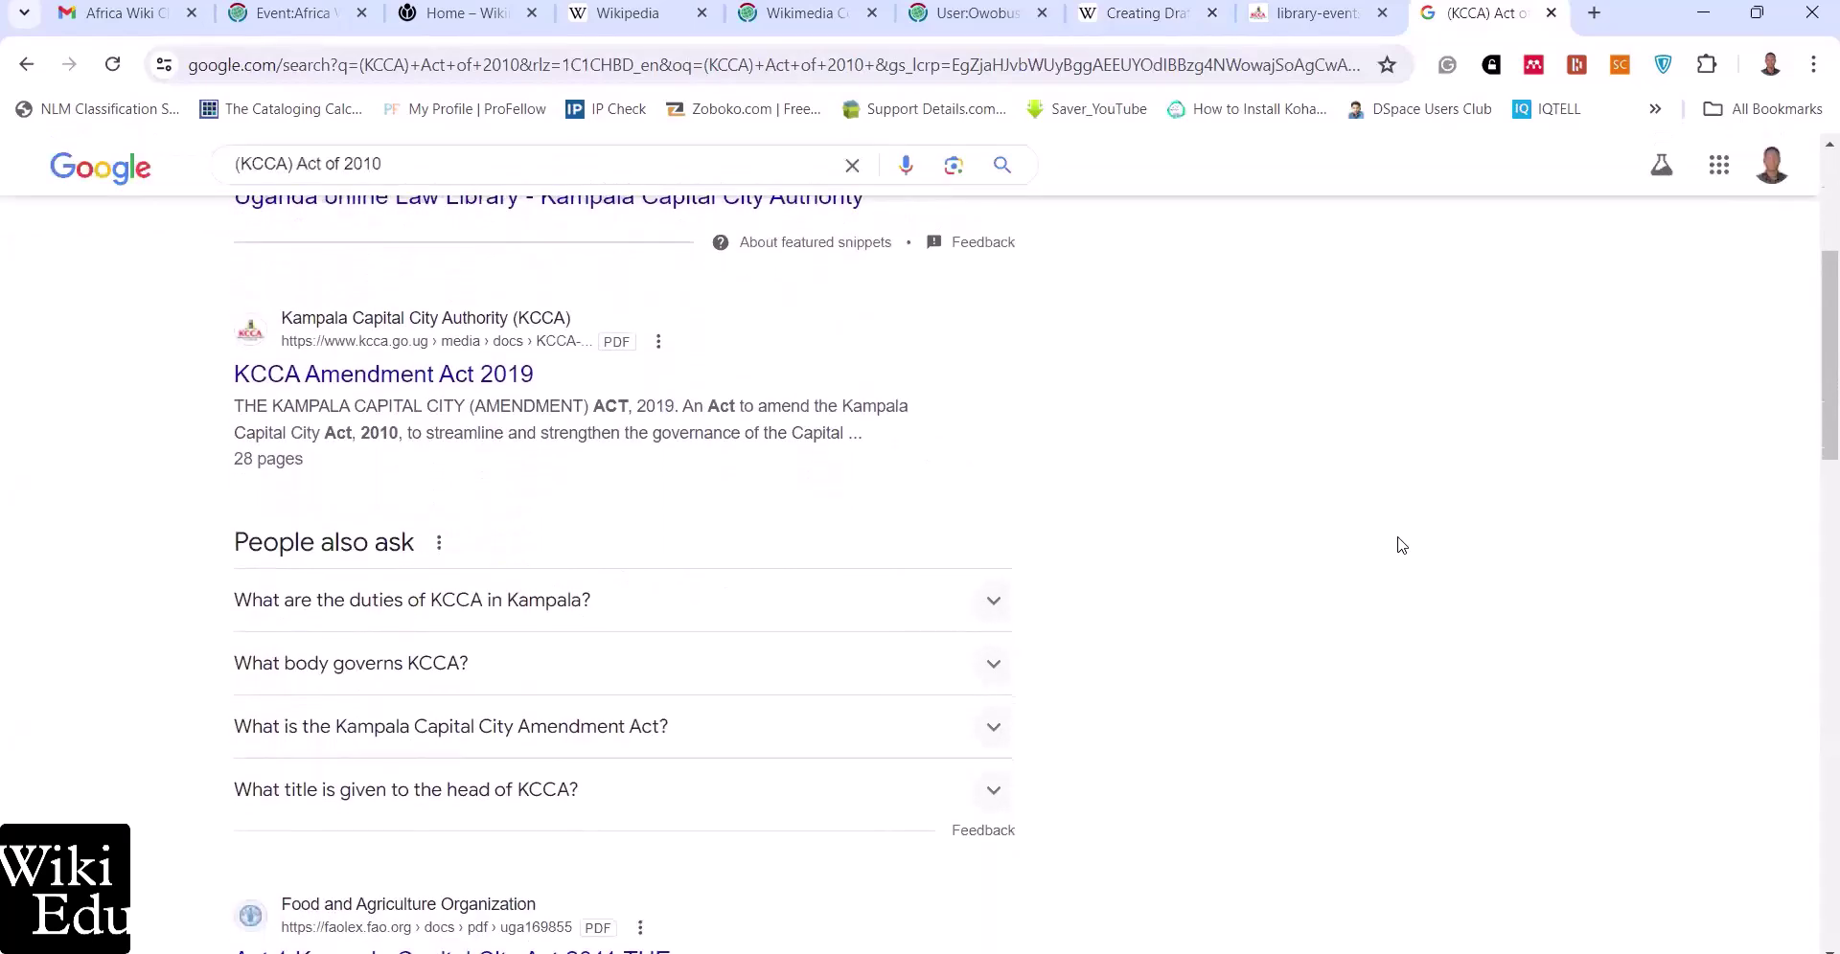
pyautogui.scroll(-3, 1401, 545)
pyautogui.scroll(-1, 1401, 545)
pyautogui.scroll(-4, 1401, 545)
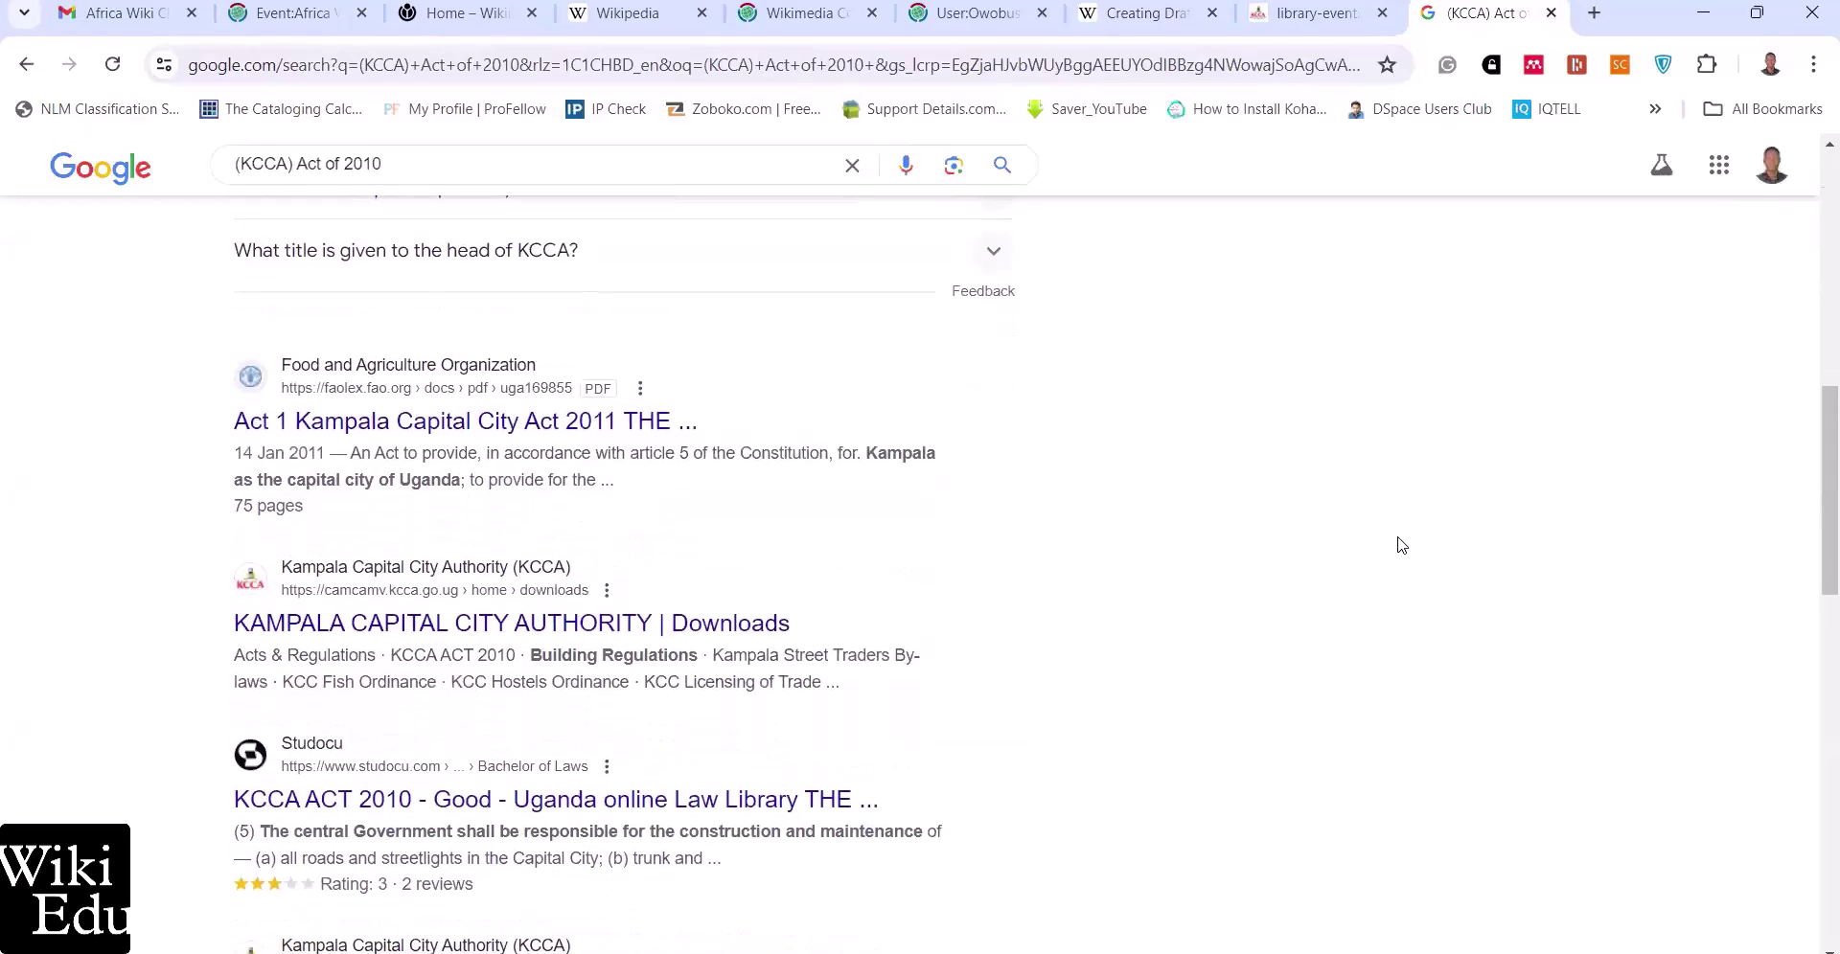
pyautogui.scroll(-4, 1401, 545)
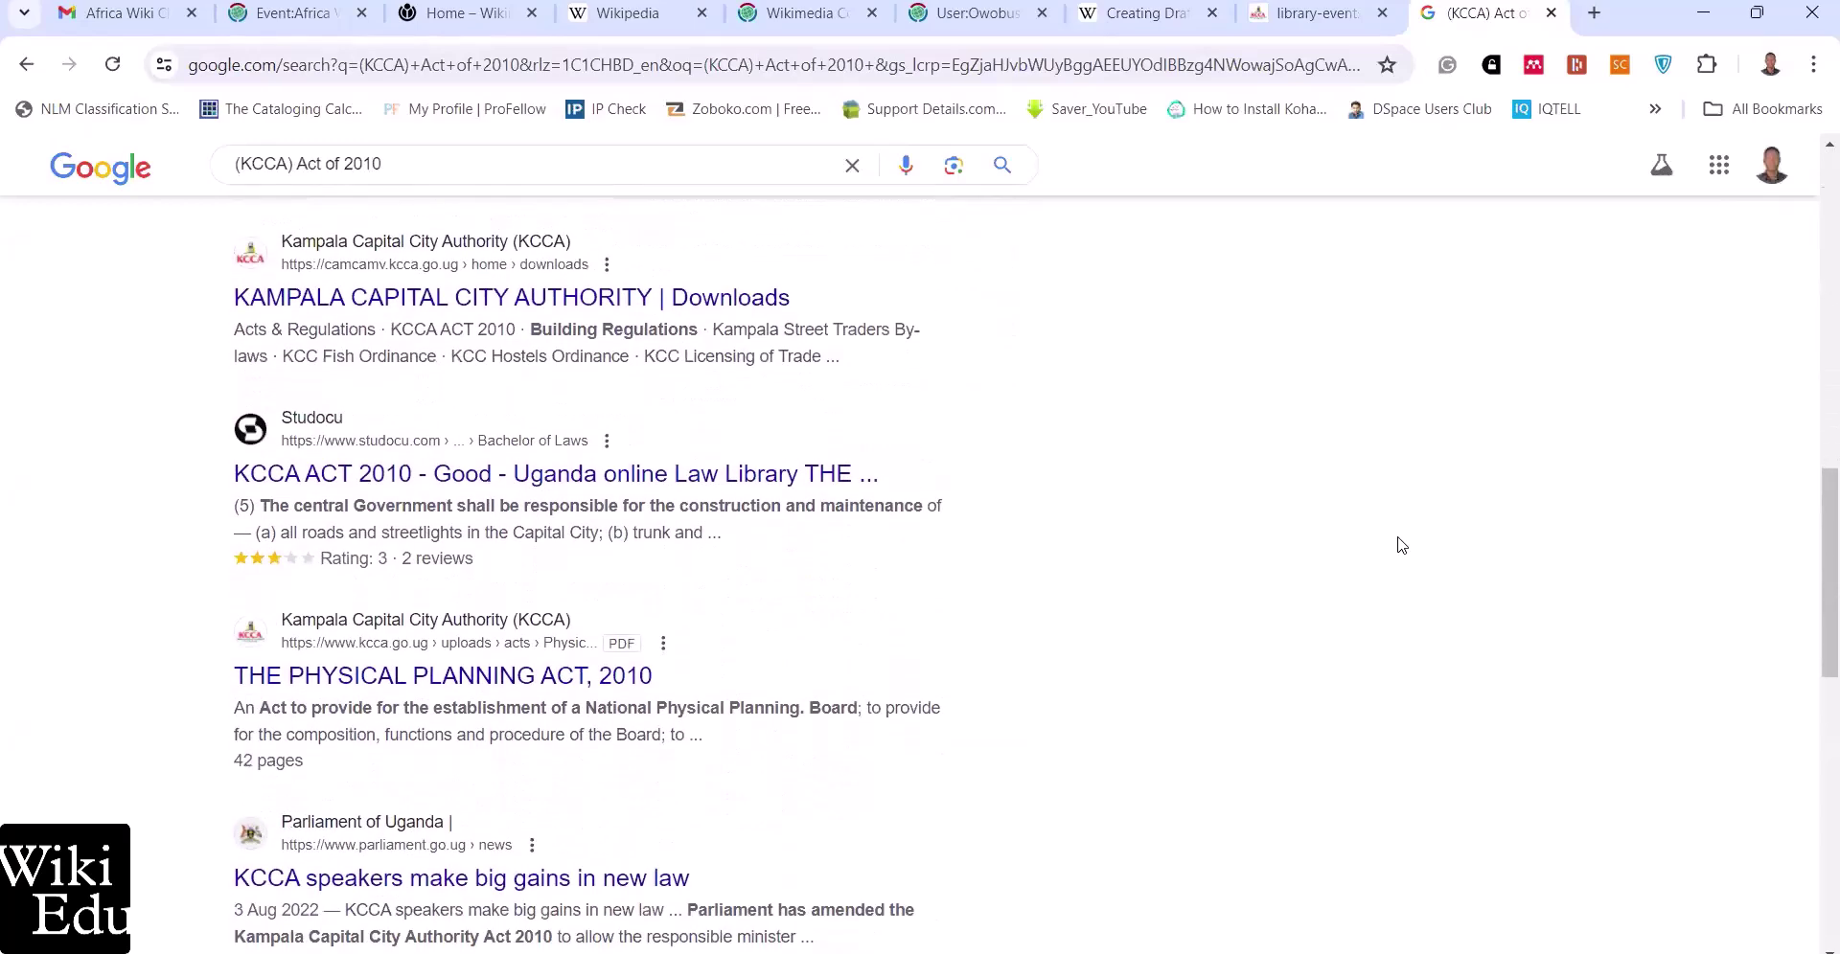
pyautogui.scroll(-2, 1401, 545)
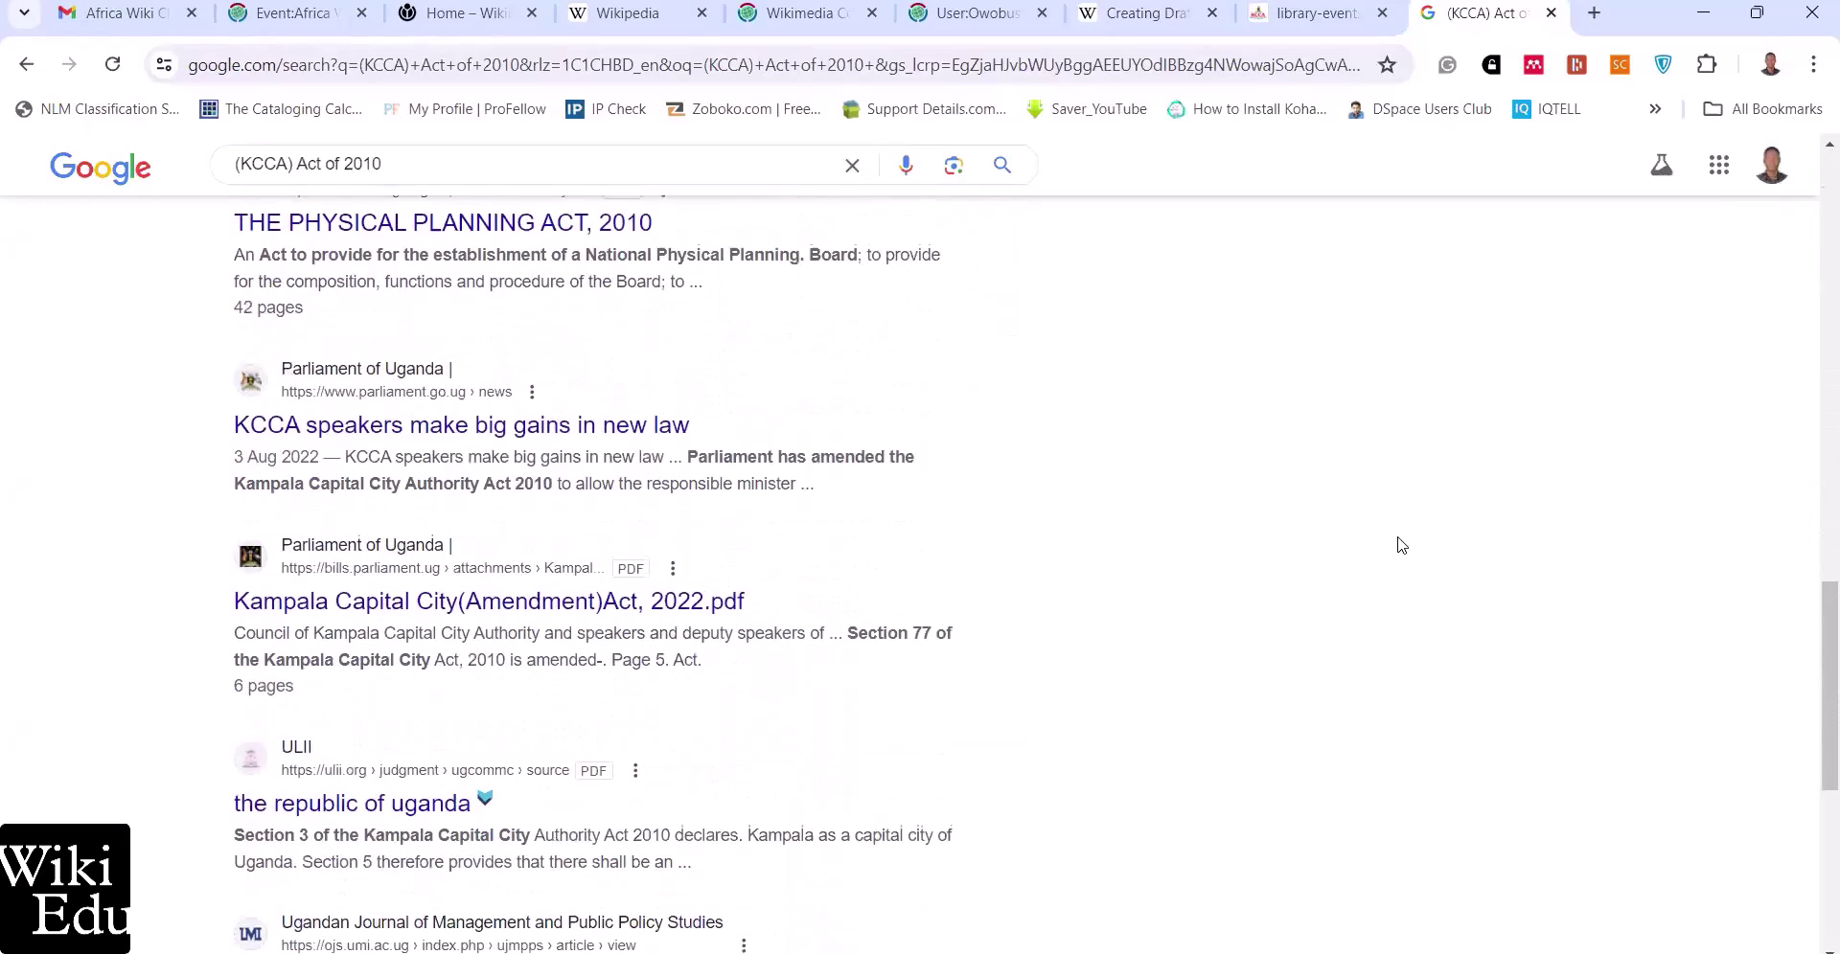
# Copy the link address of the "Uganda online Law Library - Kampala Capital City Authority" PDF from the search results
pyautogui.scroll(10, 1401, 545)
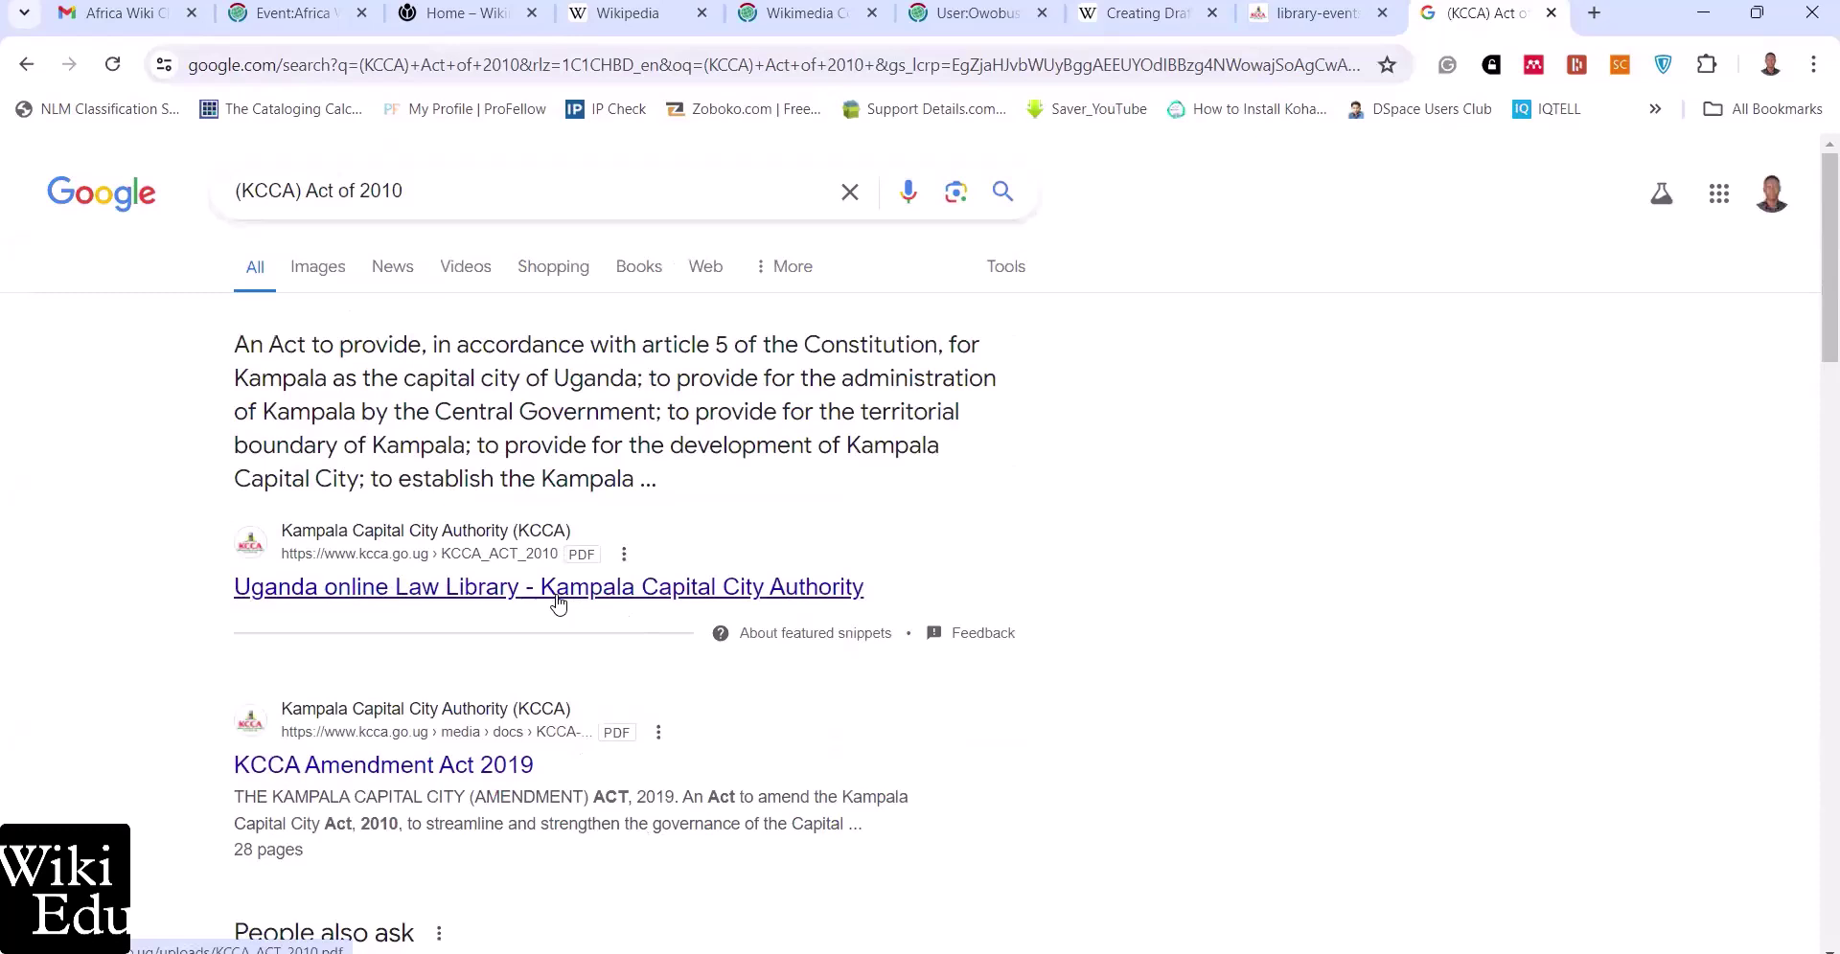
pyautogui.rightClick(558, 602)
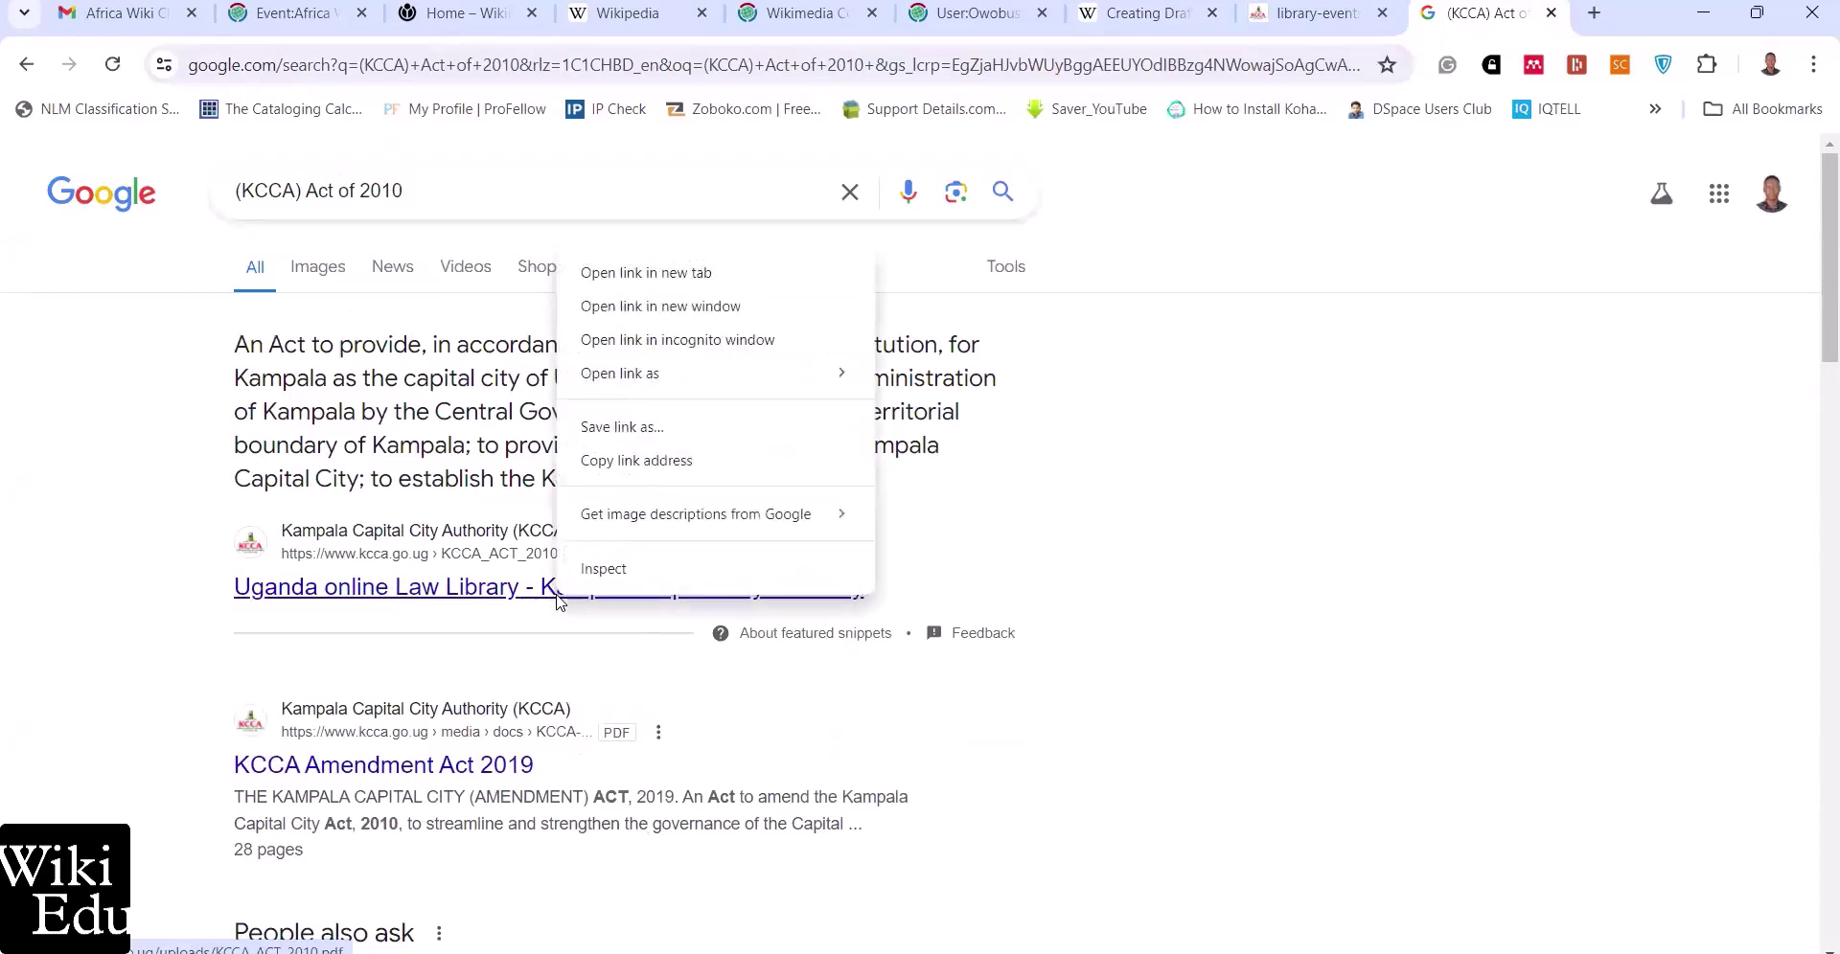
pyautogui.click(668, 461)
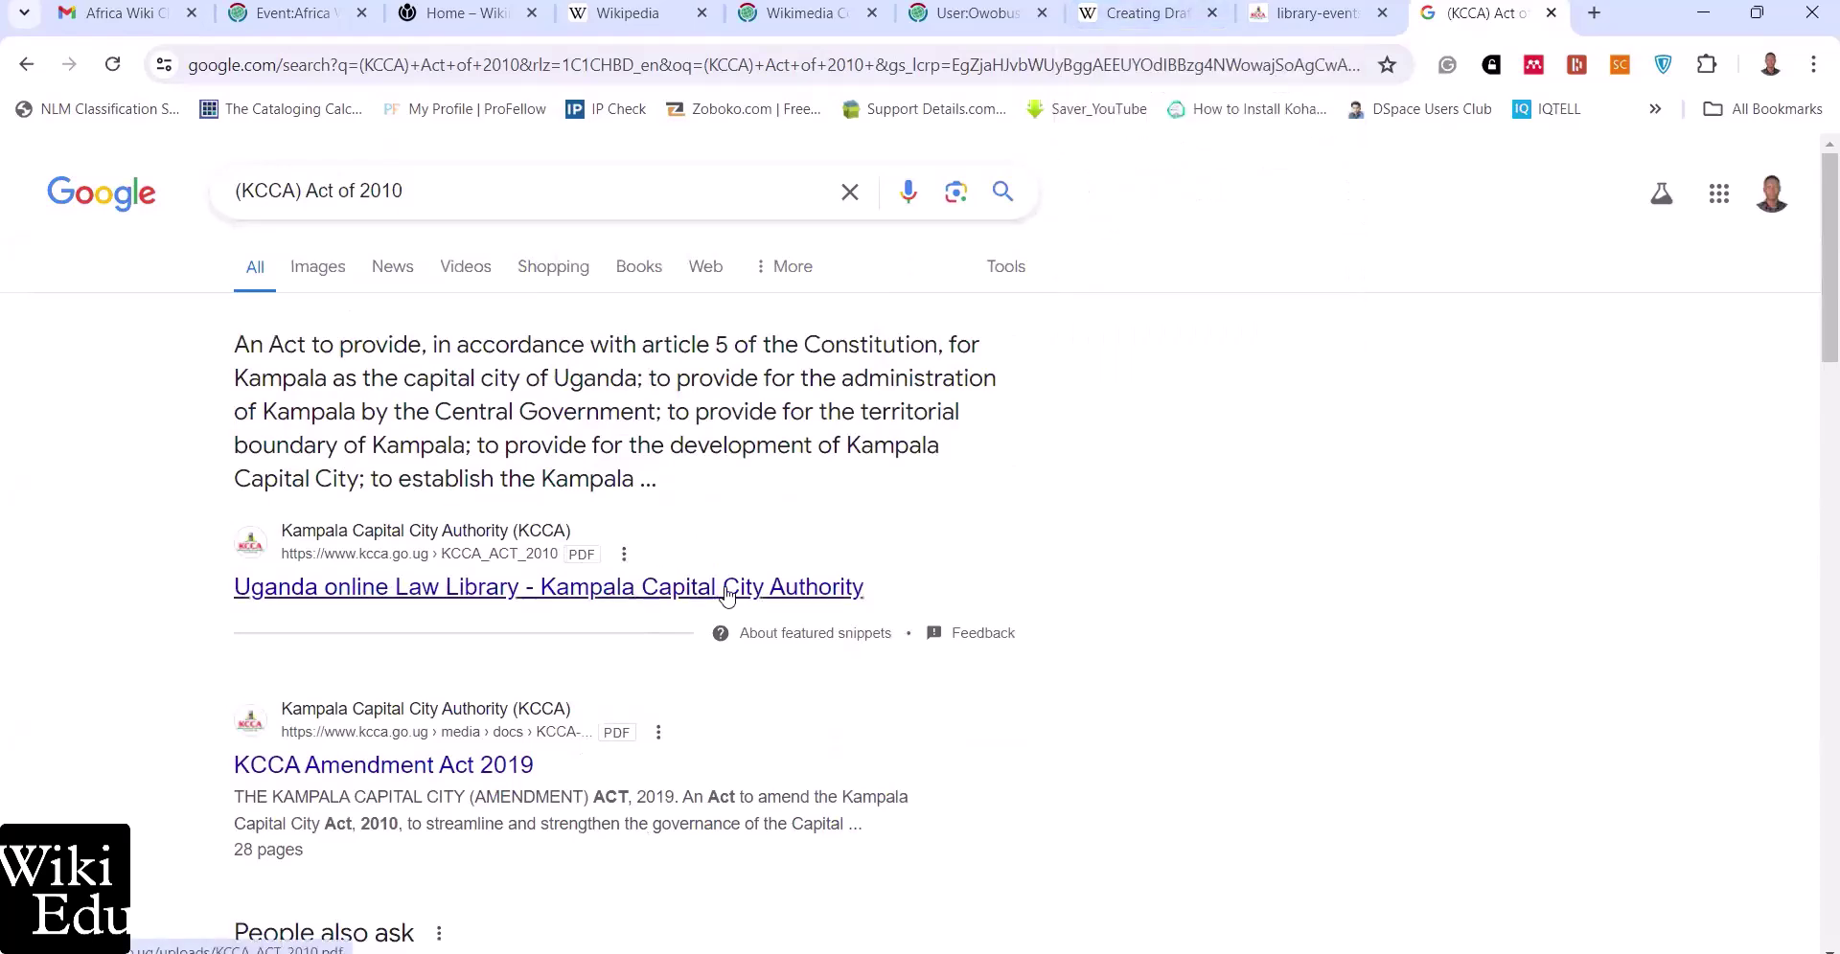
# Open Studocu's "KCCA ACT 2010 - Good" document from the search results and copy its web address
pyautogui.scroll(-4, 709, 575)
pyautogui.scroll(-6, 728, 595)
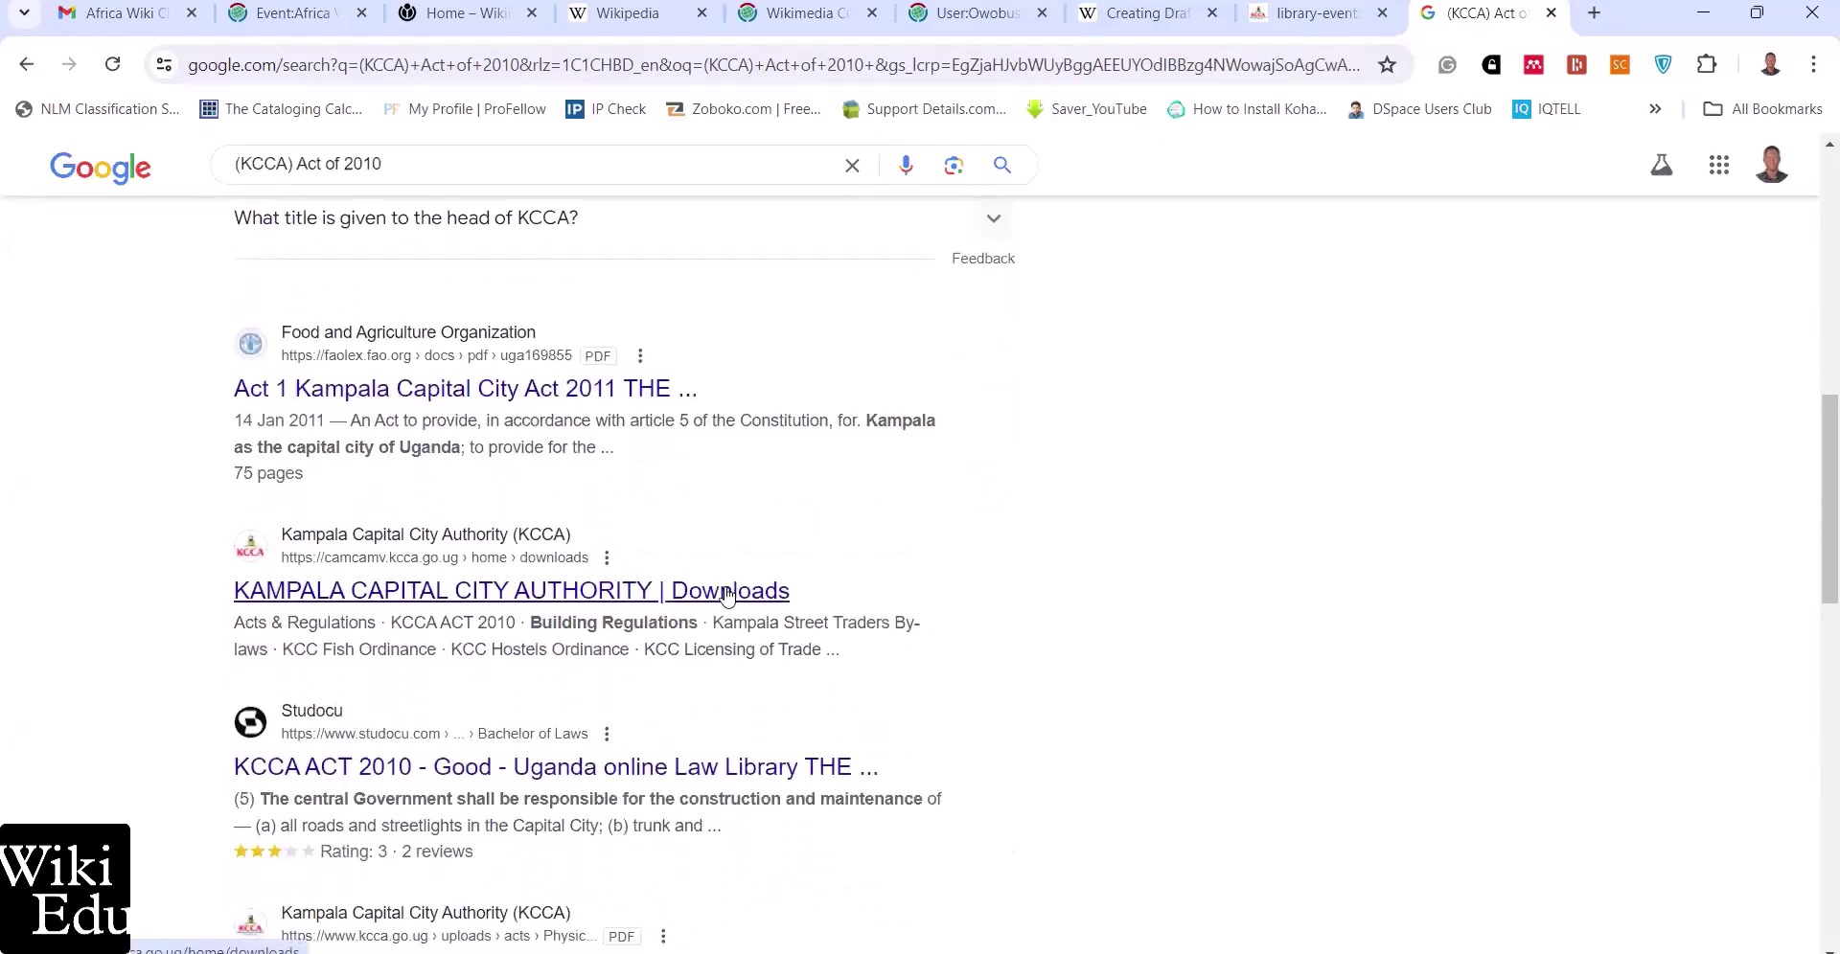
pyautogui.scroll(-2, 726, 594)
pyautogui.click(701, 588)
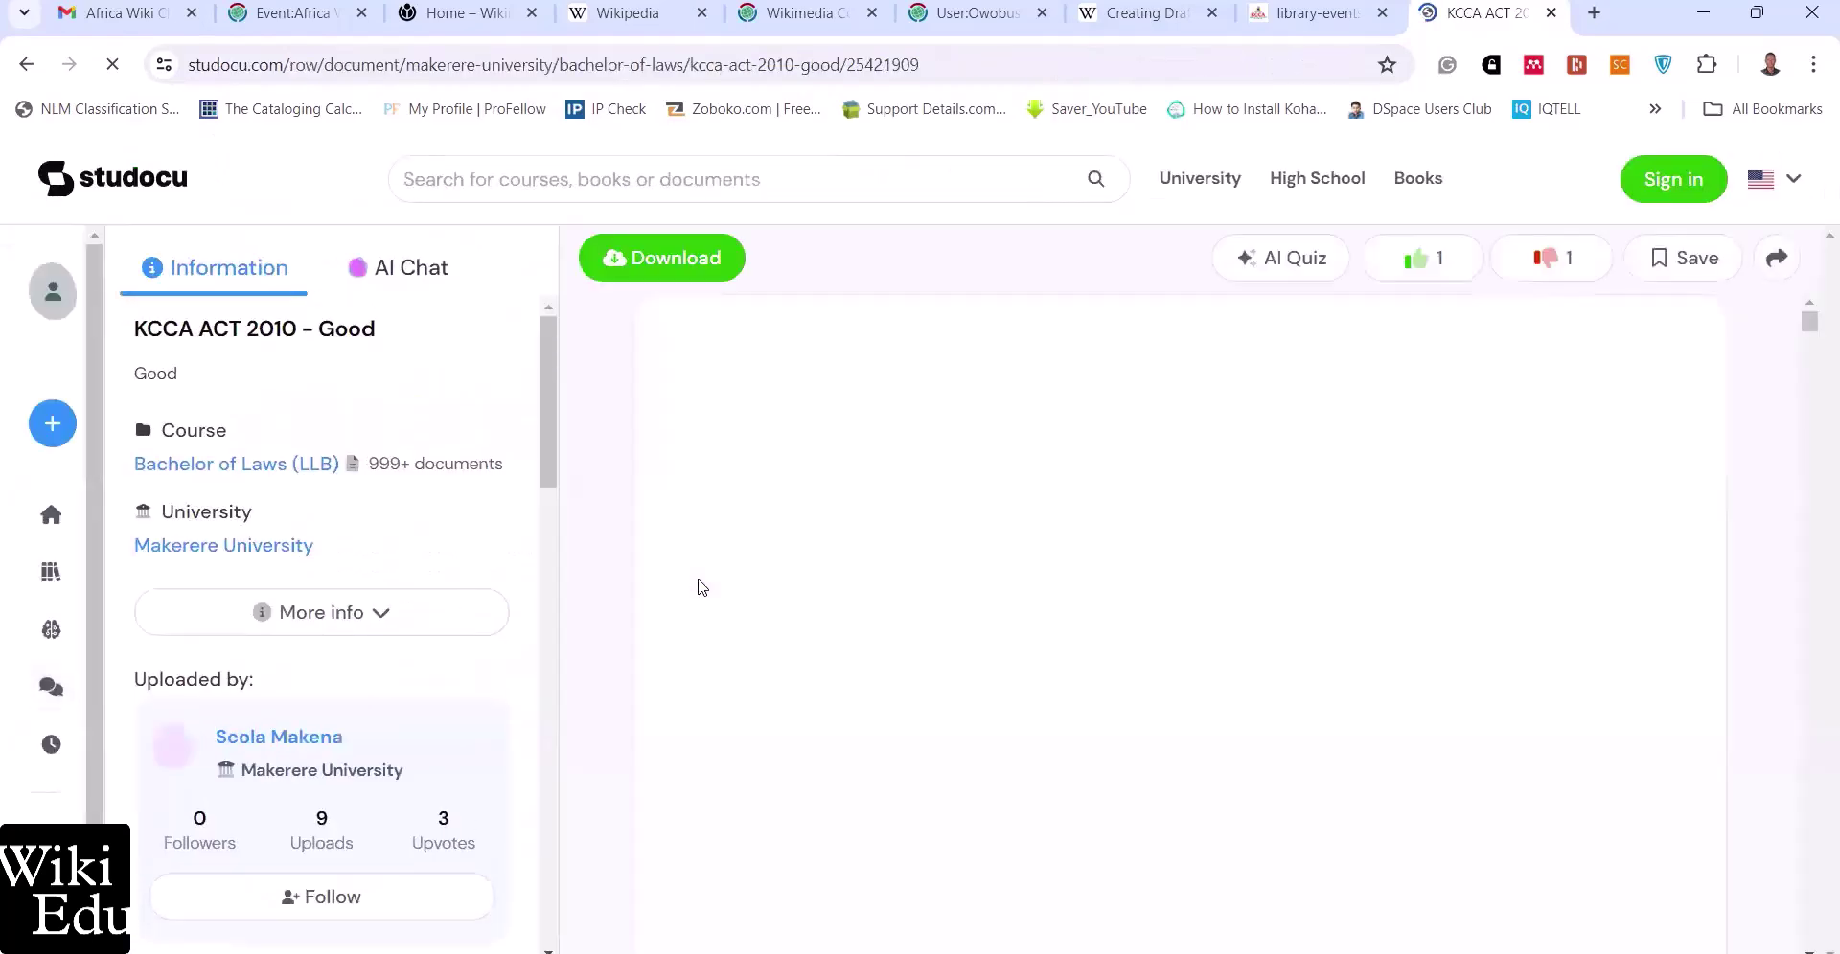
pyautogui.click(941, 61)
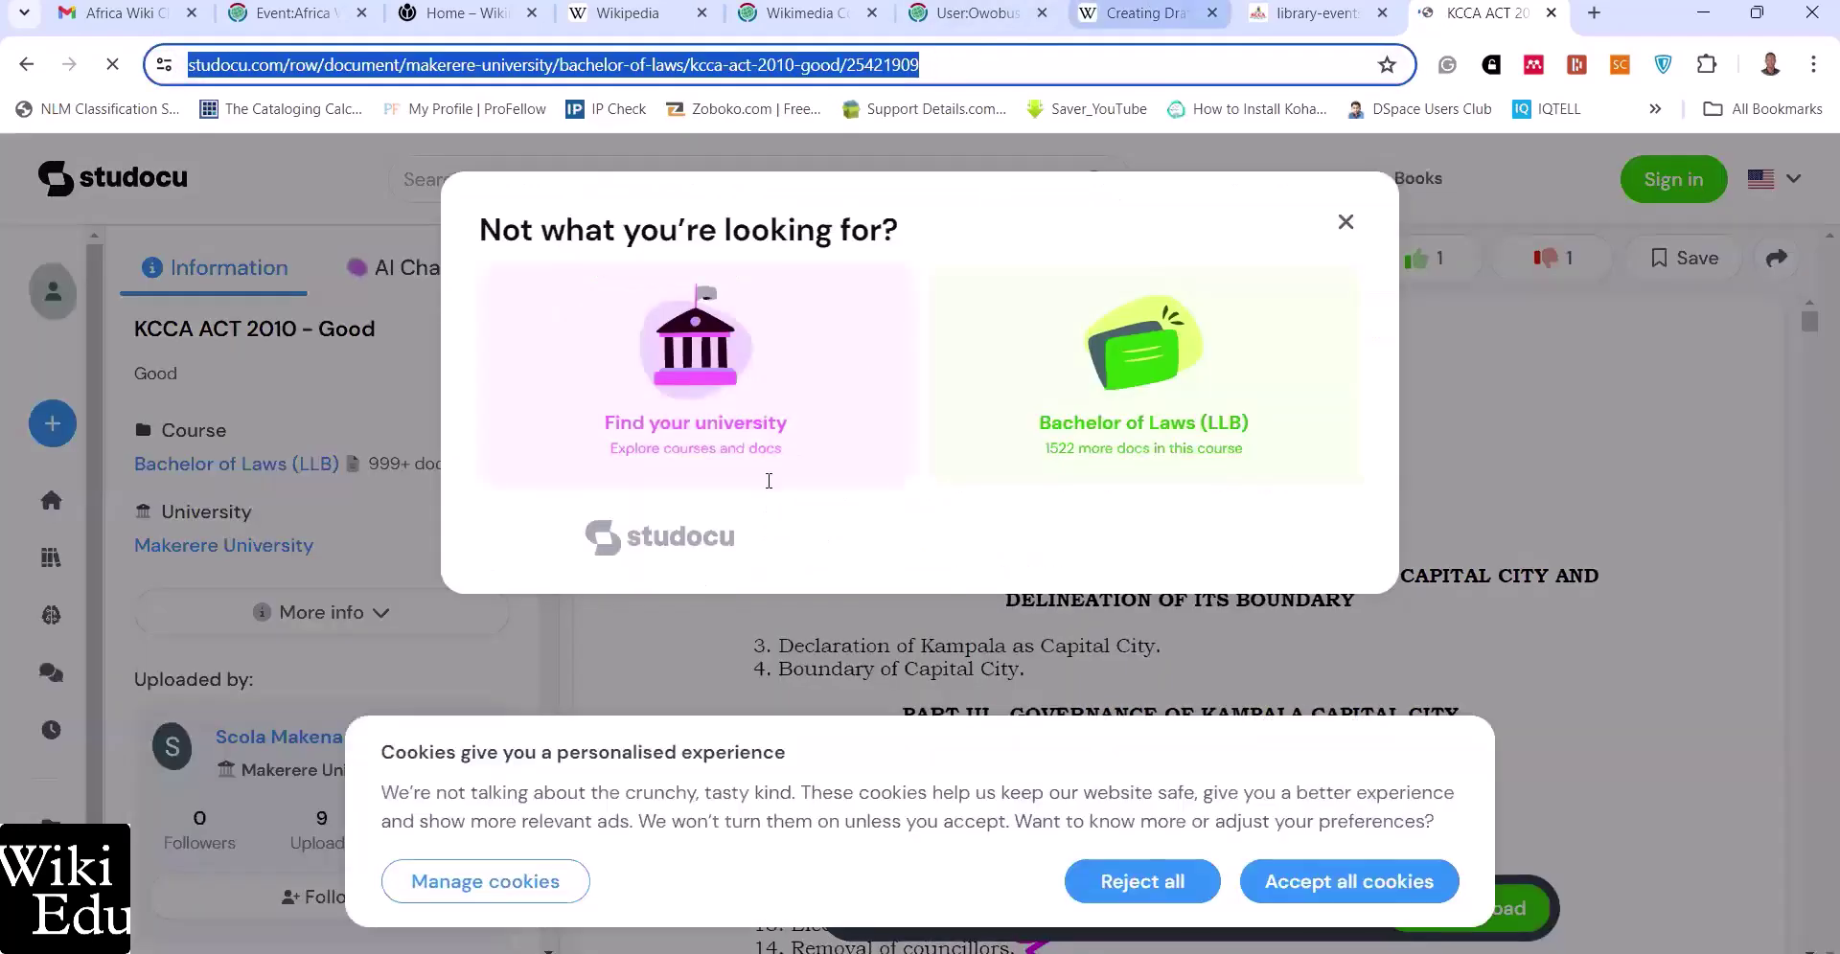
# Try to generate an automatic citation from the Studocu link after the "(KCCA) Act of 2010" sentence in the Wikipedia draft
pyautogui.click(1145, 13)
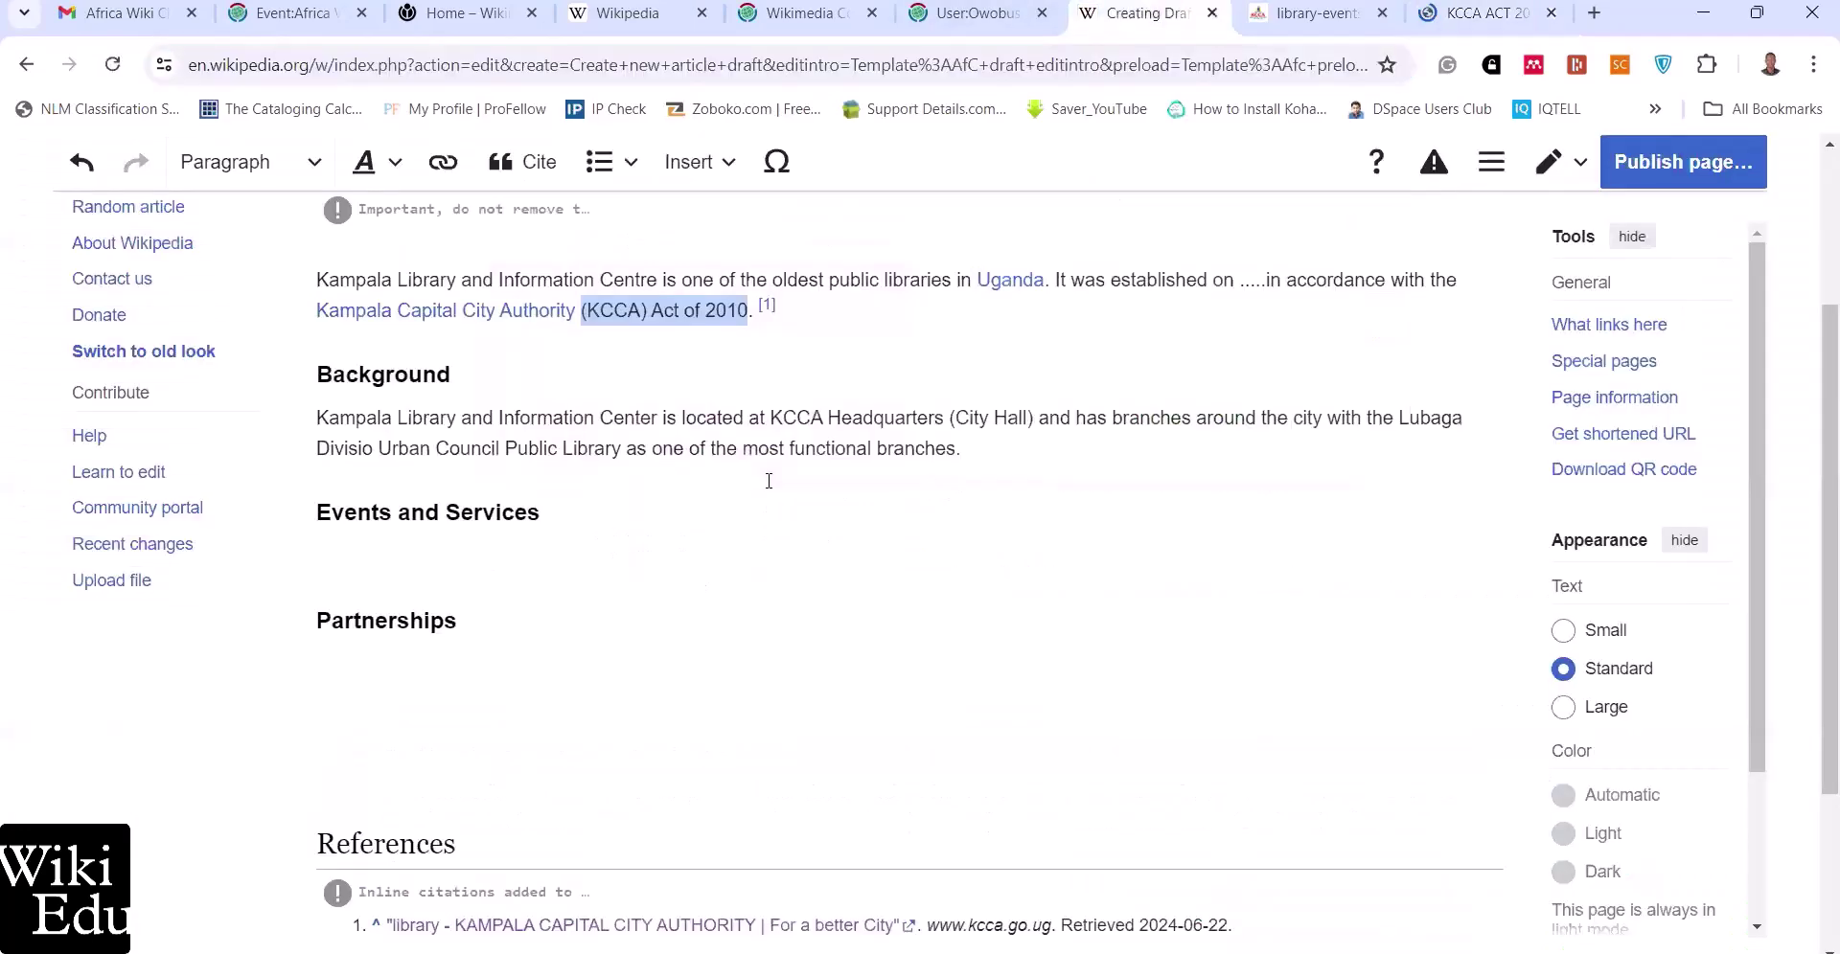
pyautogui.click(792, 304)
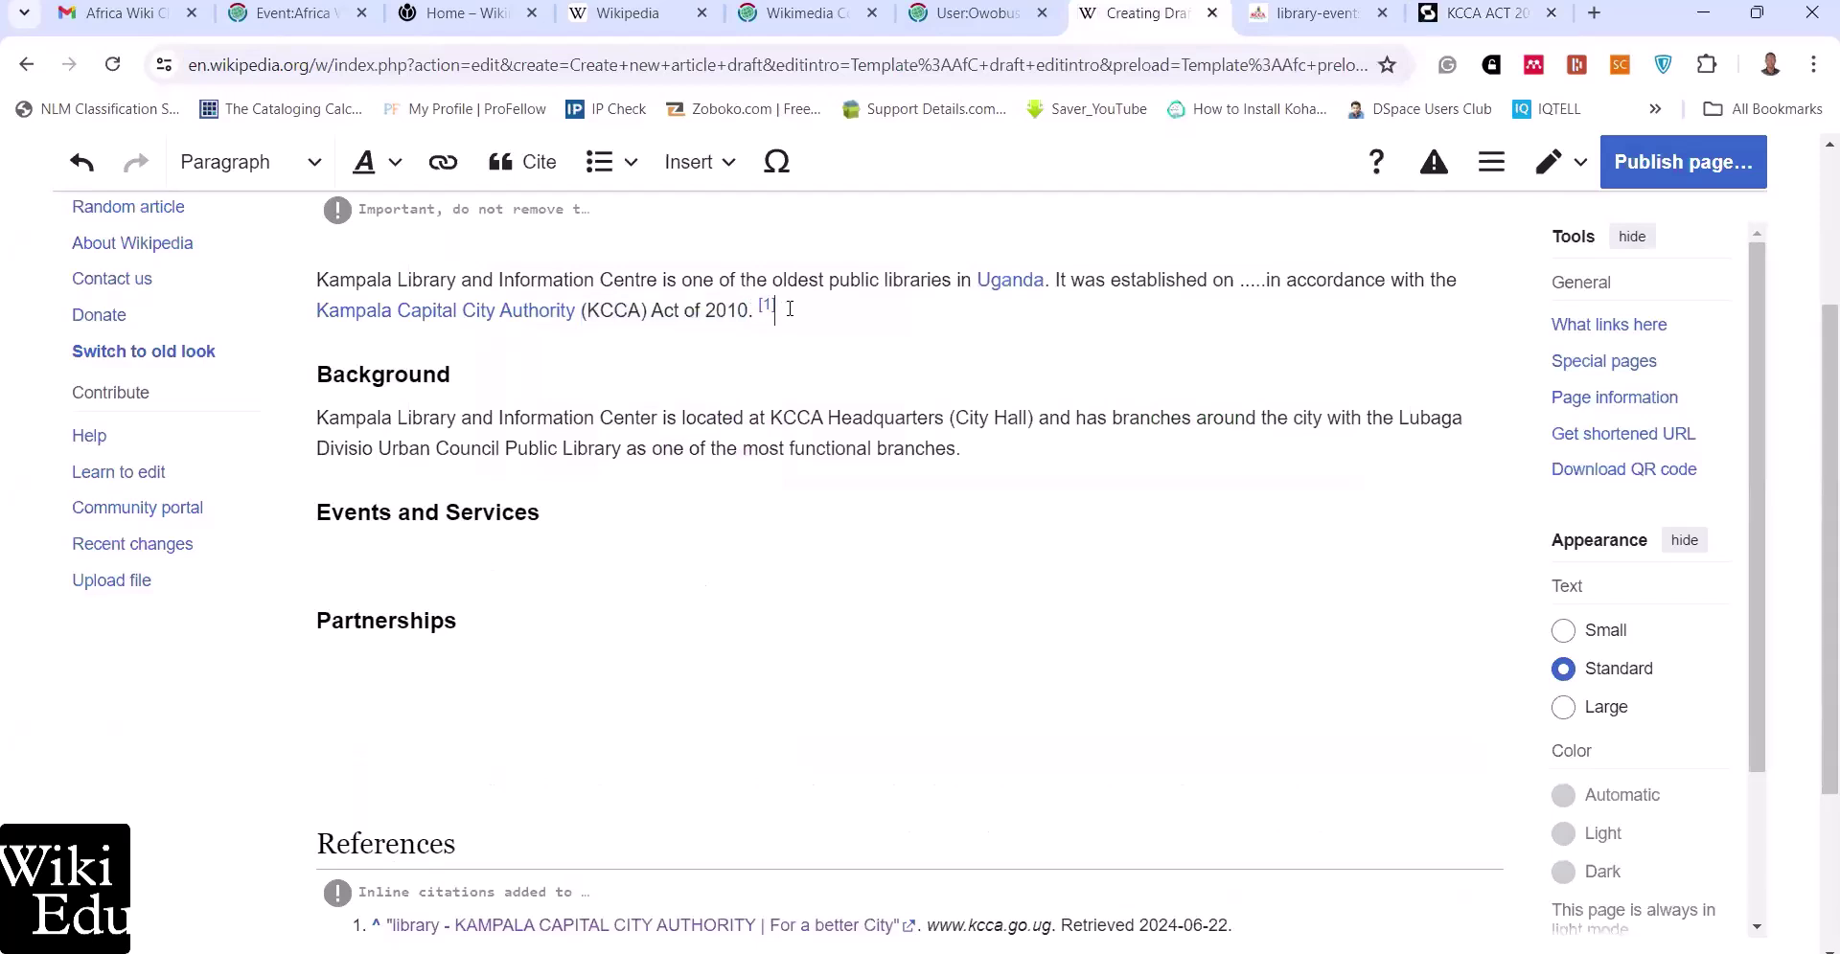
pyautogui.click(539, 170)
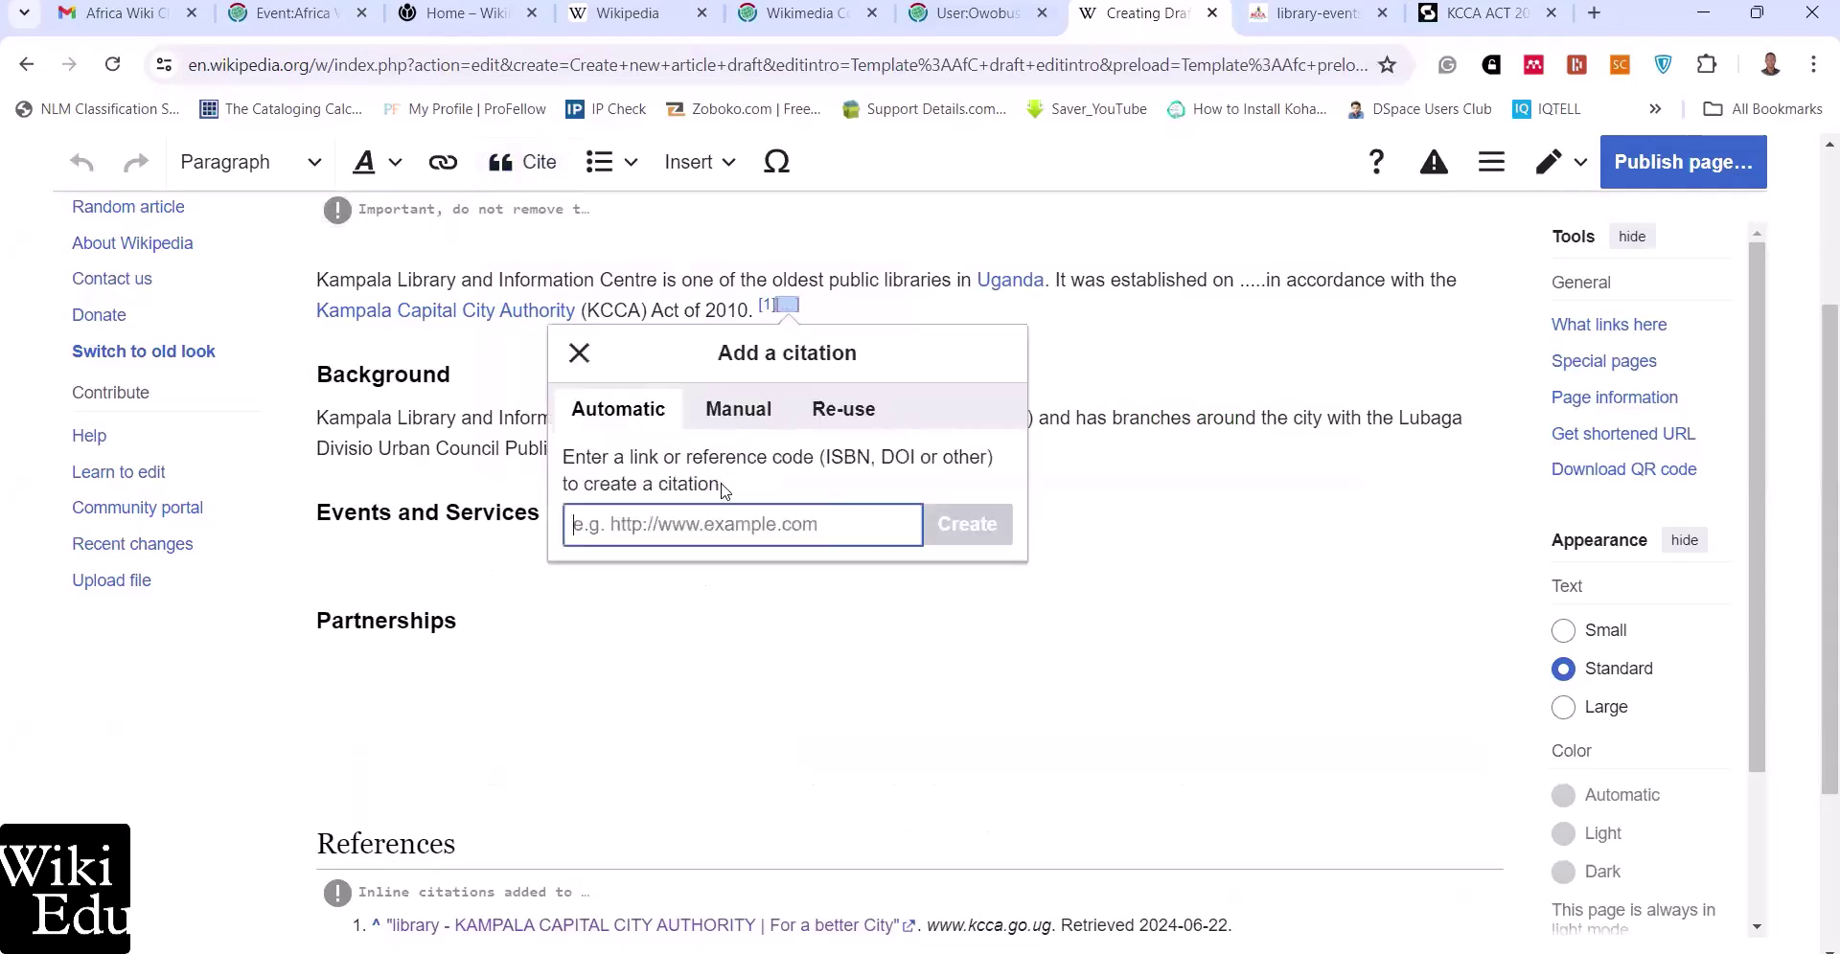
pyautogui.hotkey('ctrl', 'v')
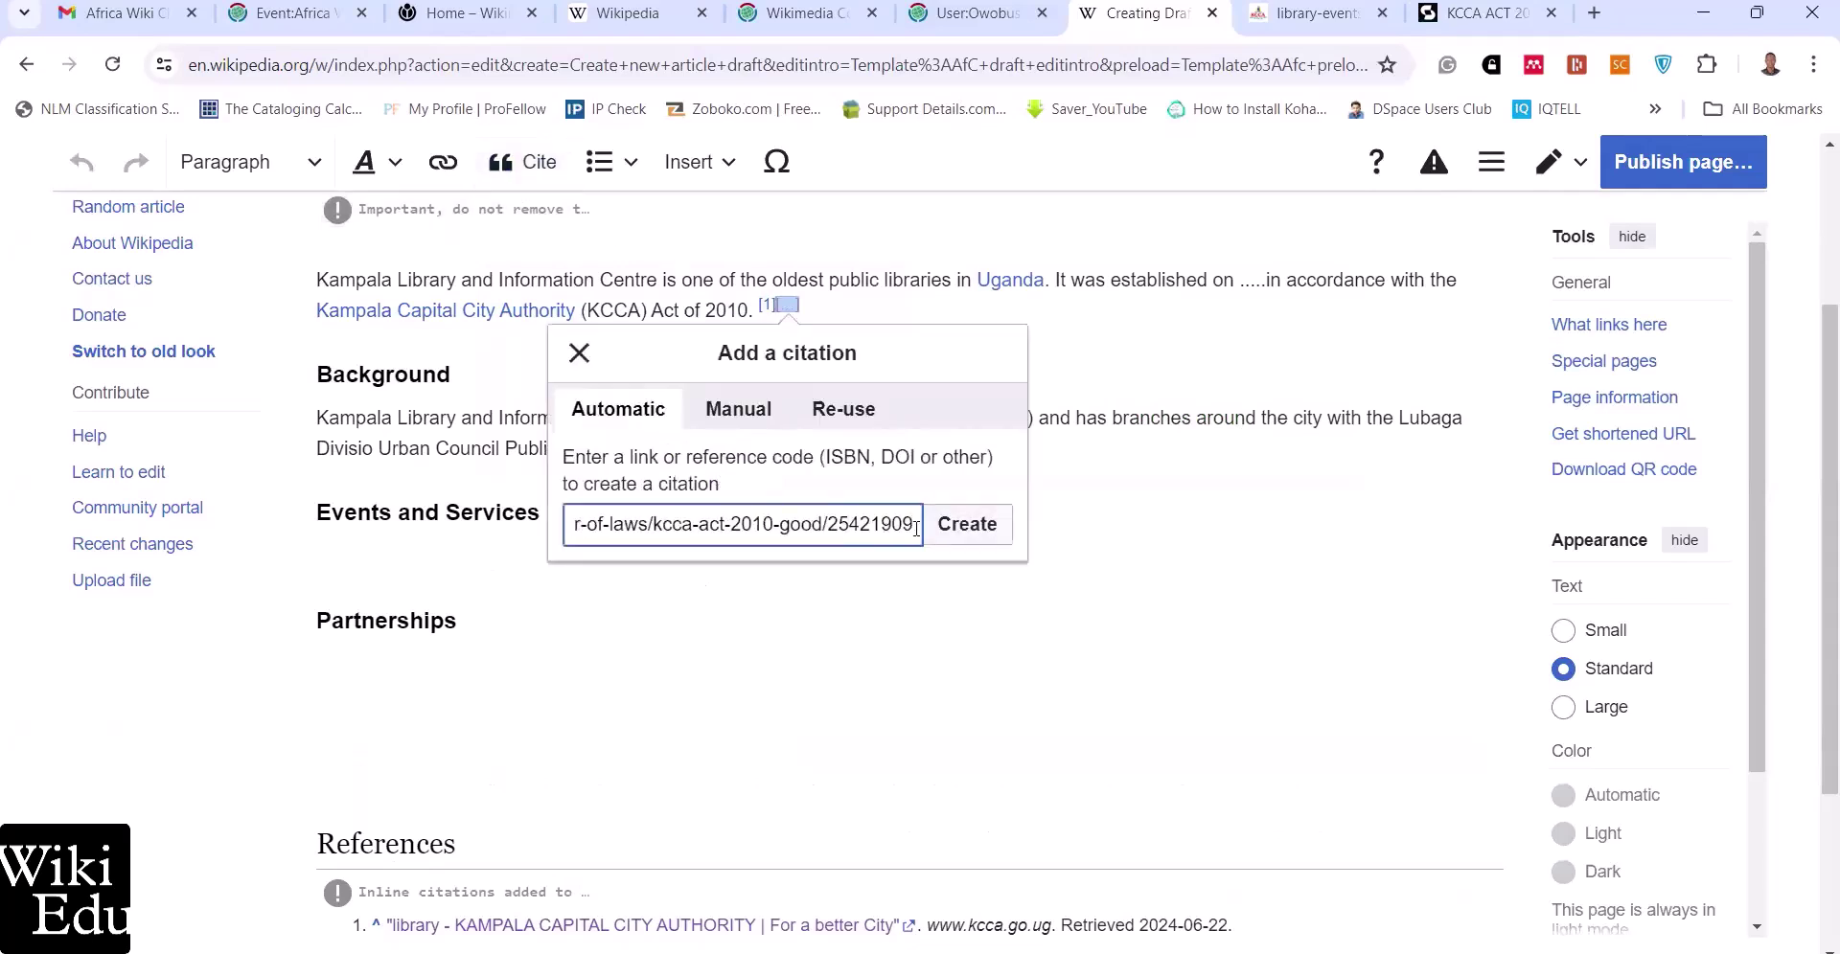
pyautogui.click(954, 527)
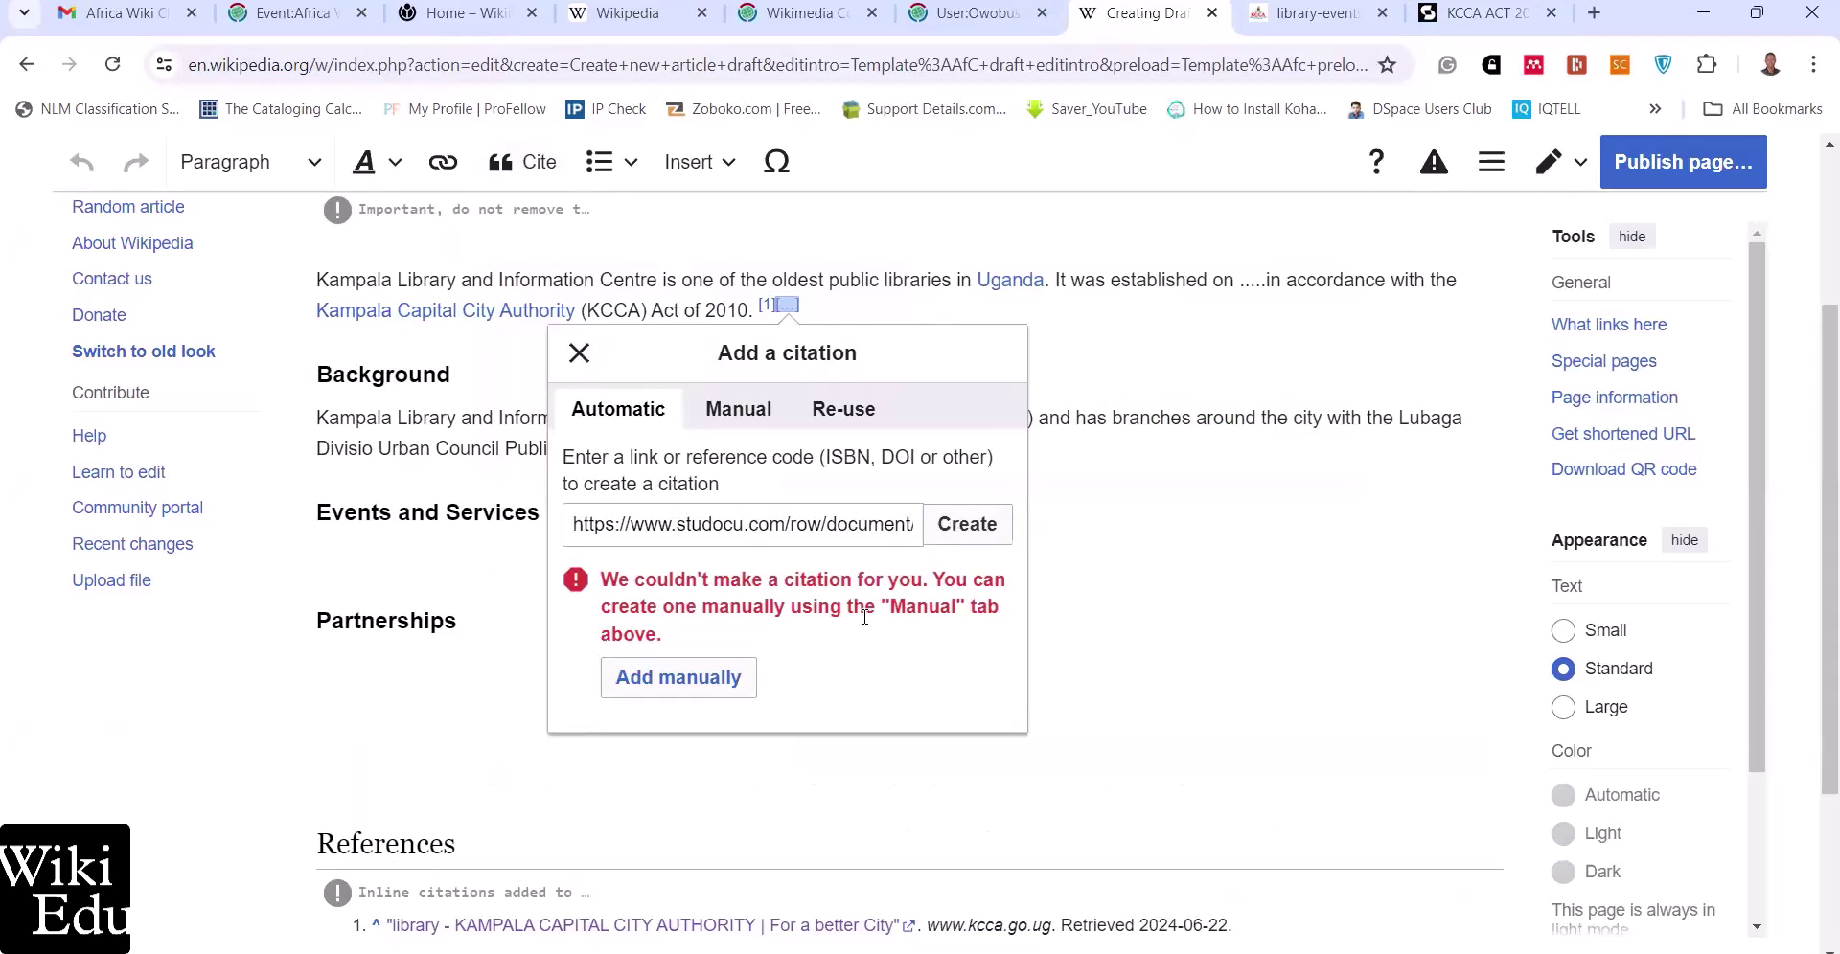
# Start a manual Website citation and look through its fields
pyautogui.click(748, 423)
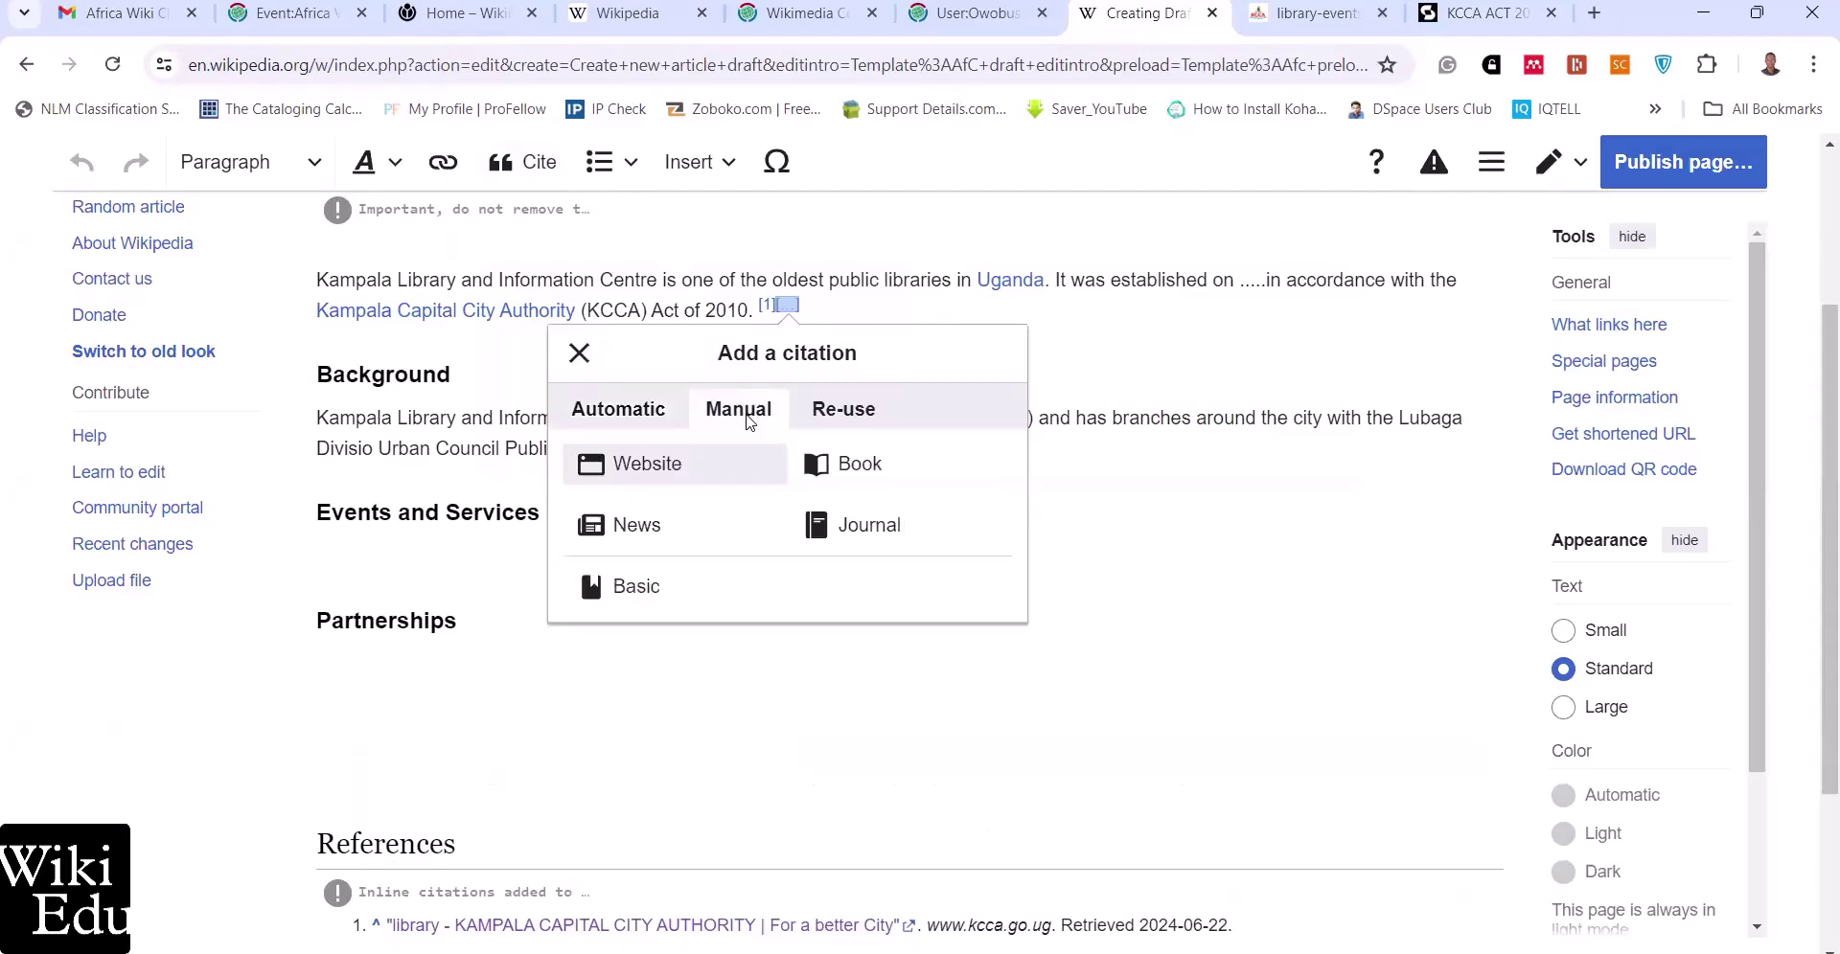
pyautogui.press('Escape')
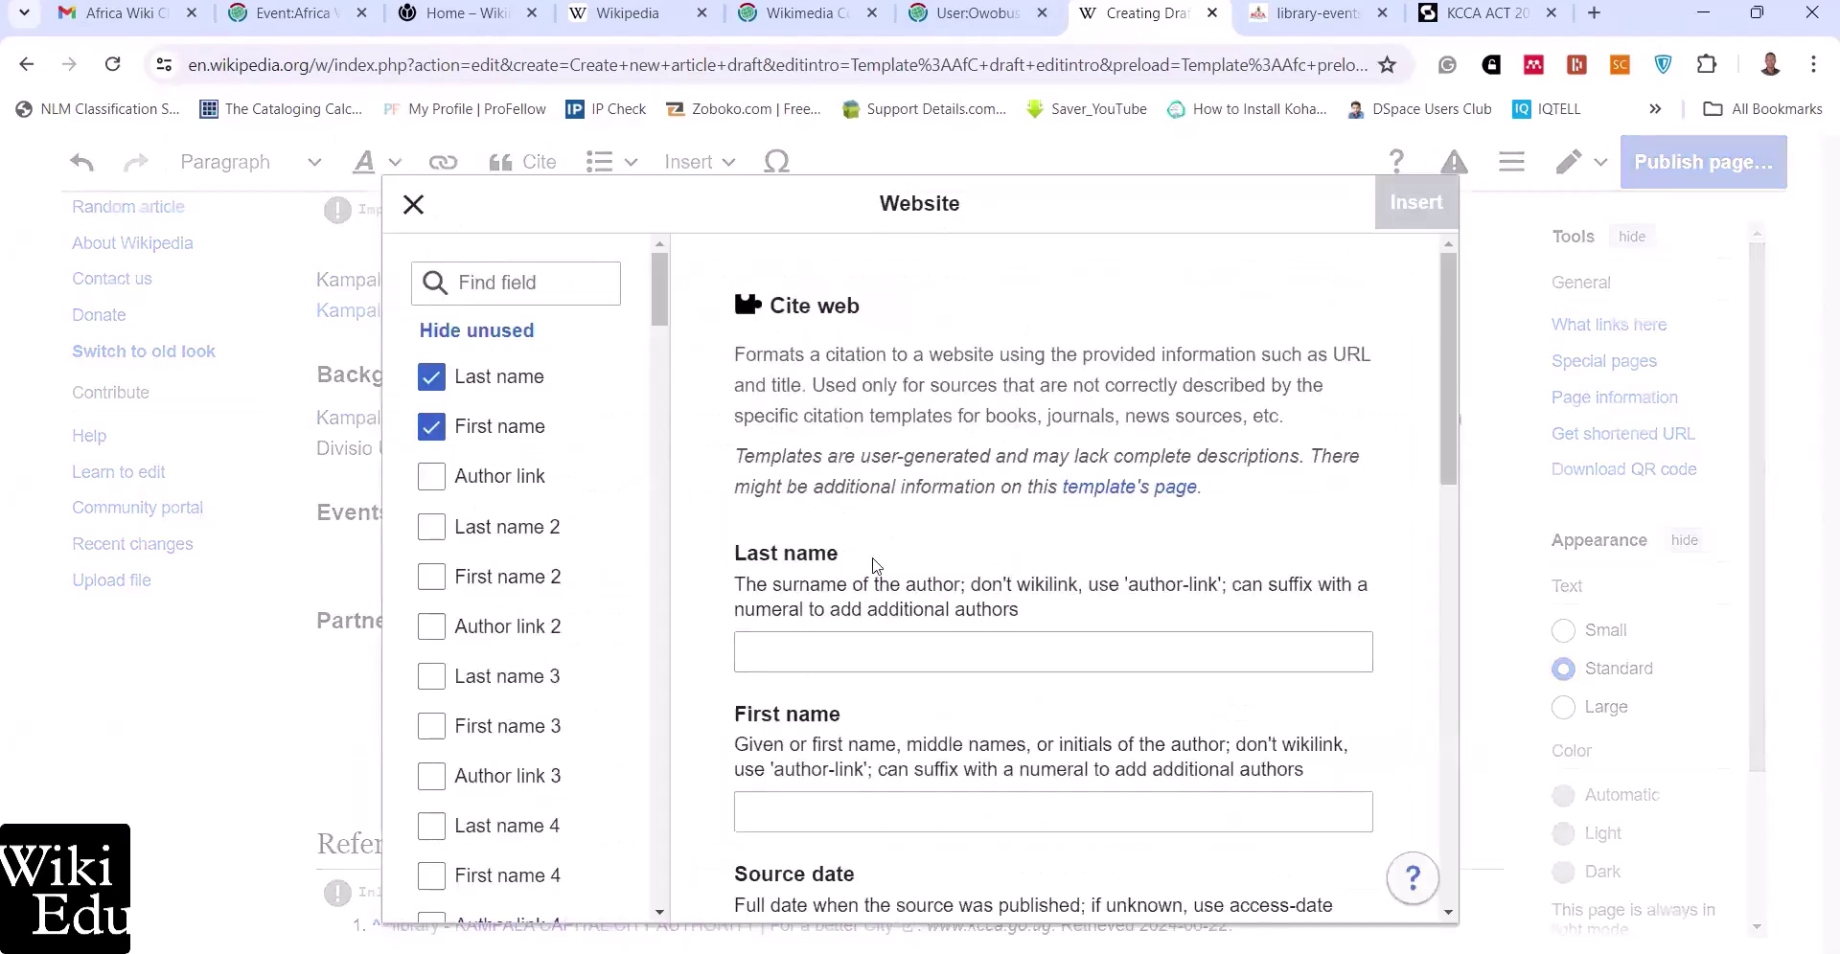
pyautogui.scroll(-5, 872, 565)
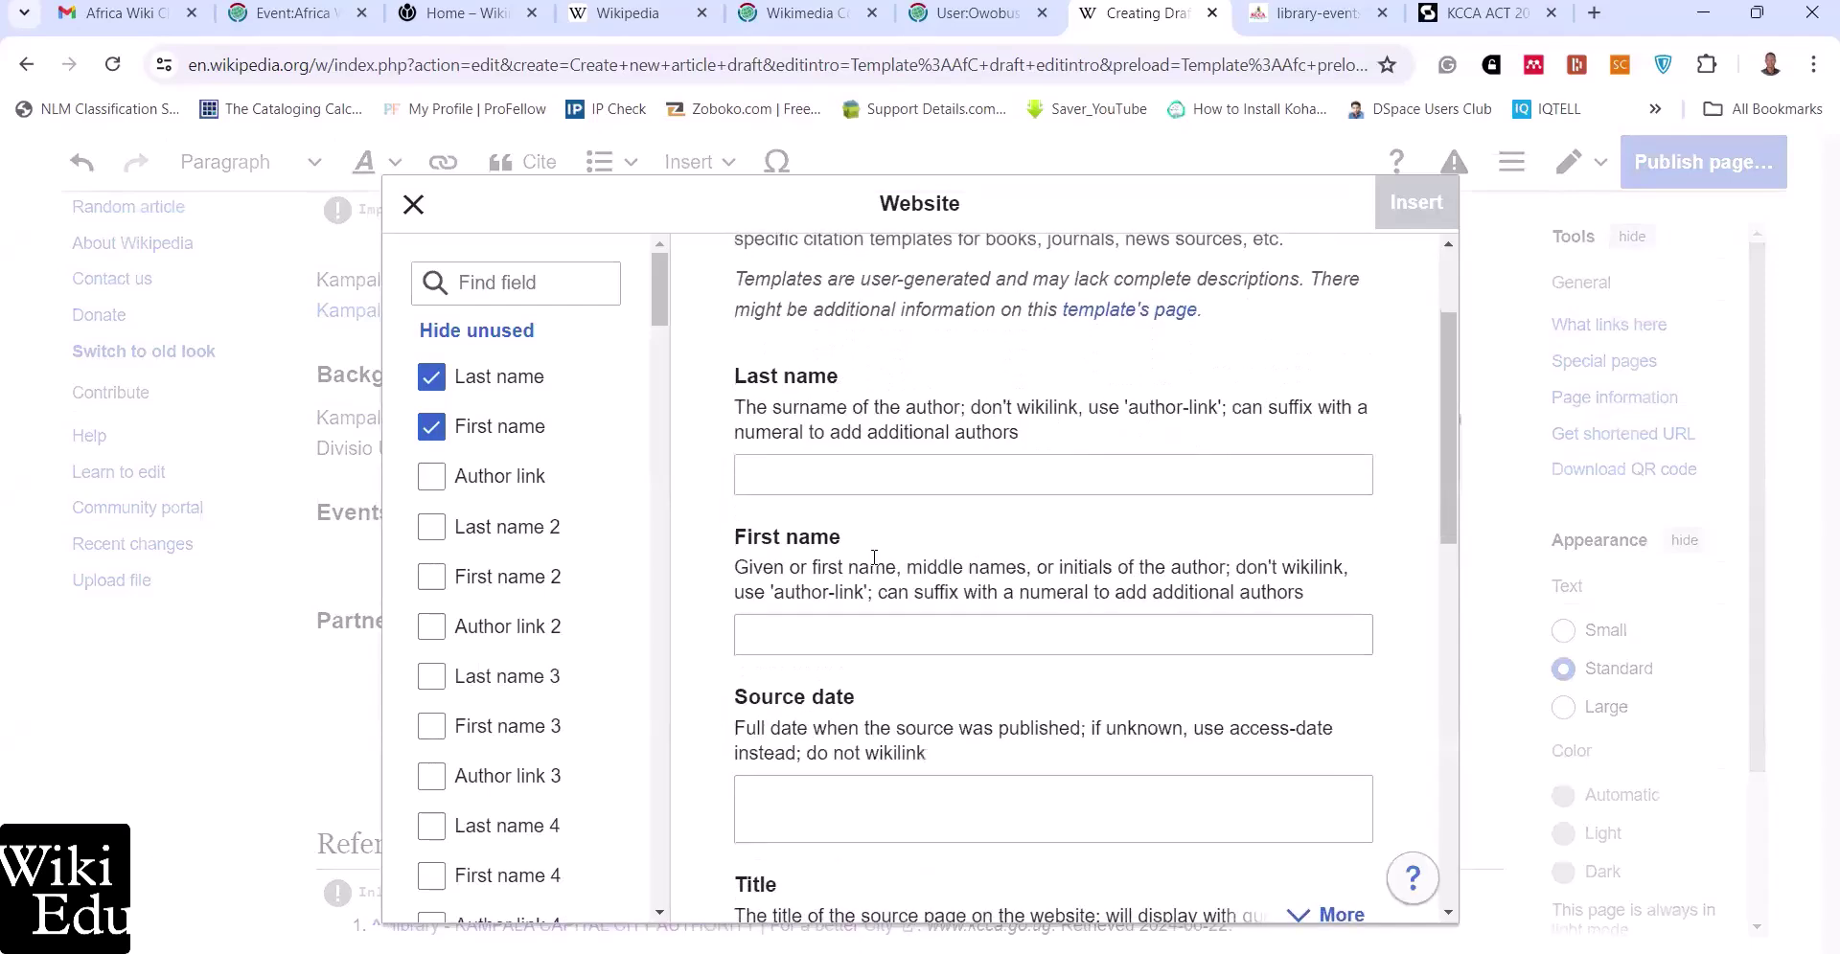
# Return to the Studocu page, dismiss its pop-up, and search Google for "Ulli Uganda"
pyautogui.click(1462, 15)
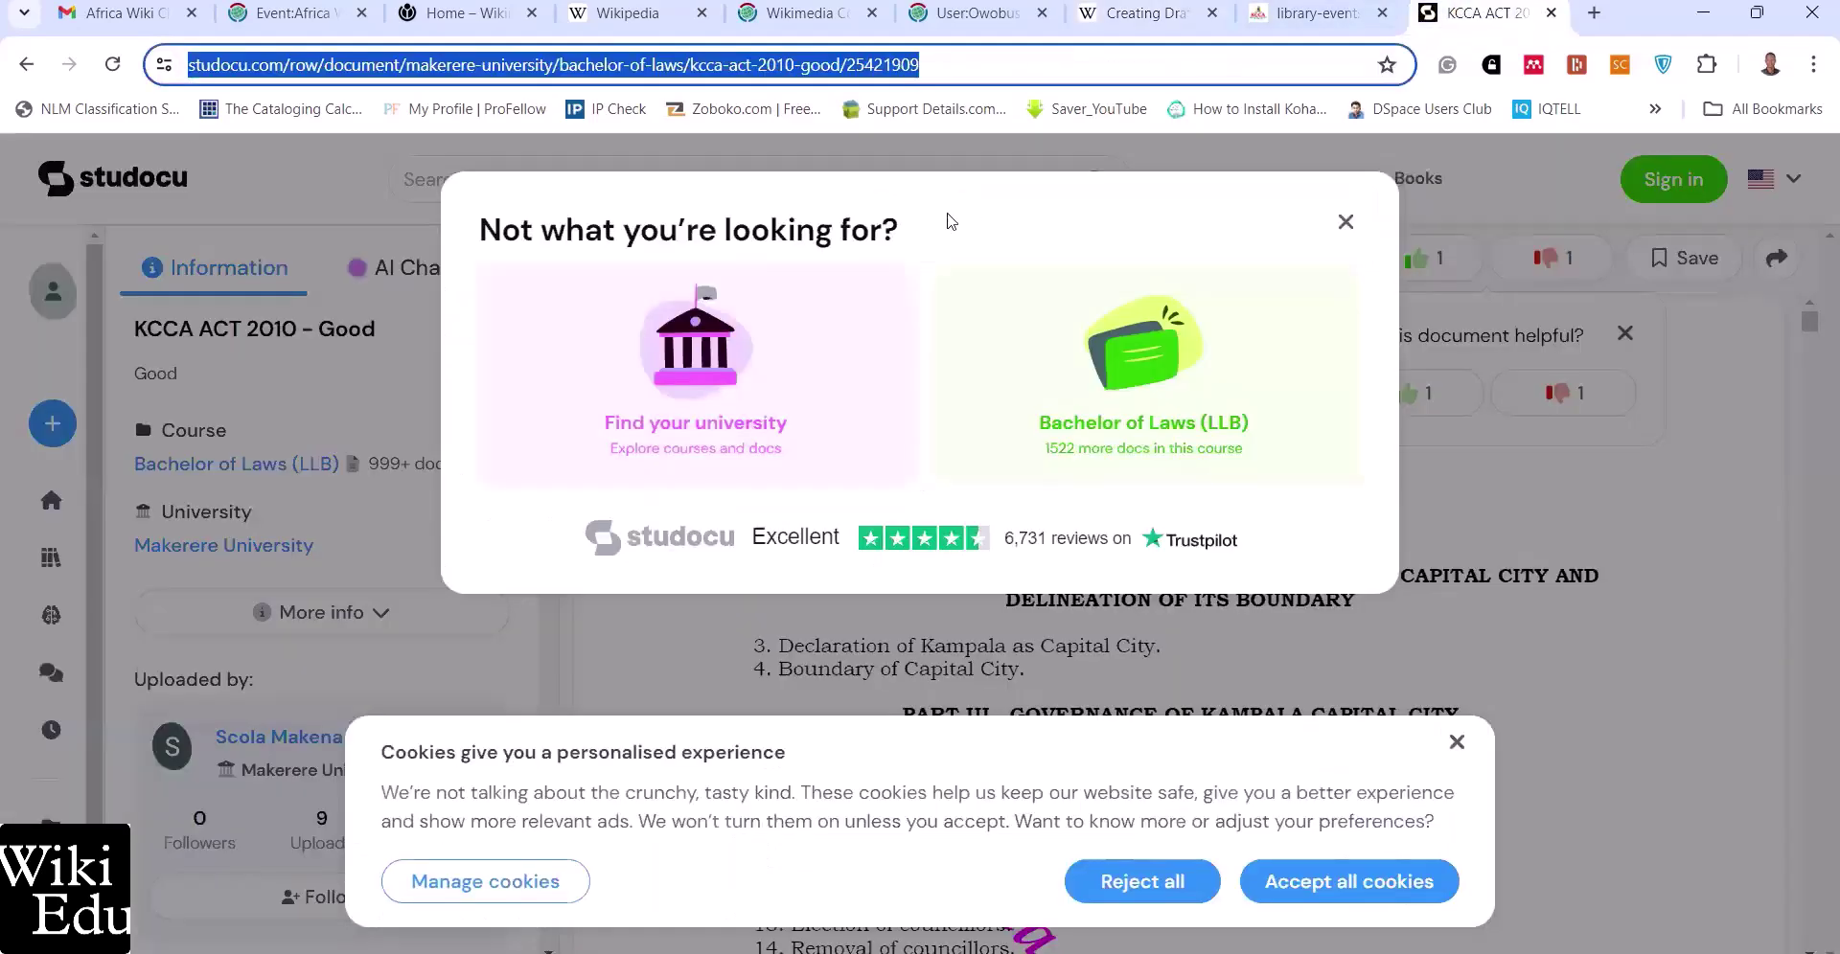
pyautogui.click(1346, 224)
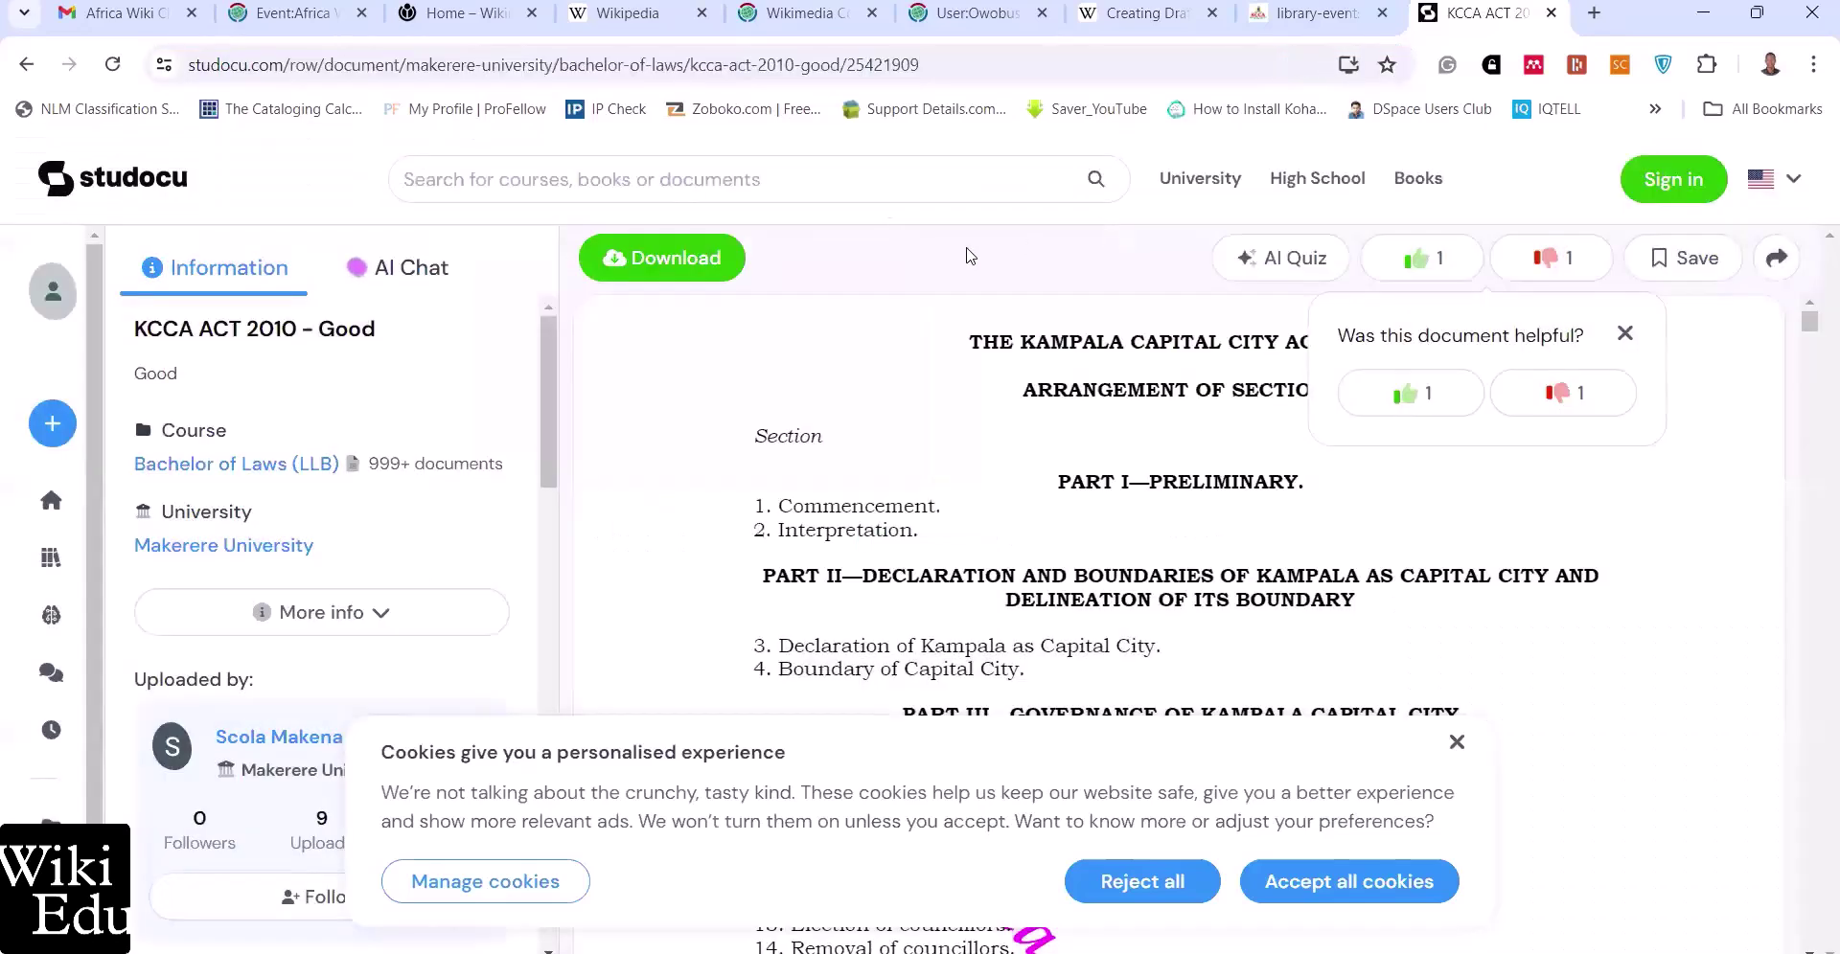
pyautogui.click(924, 61)
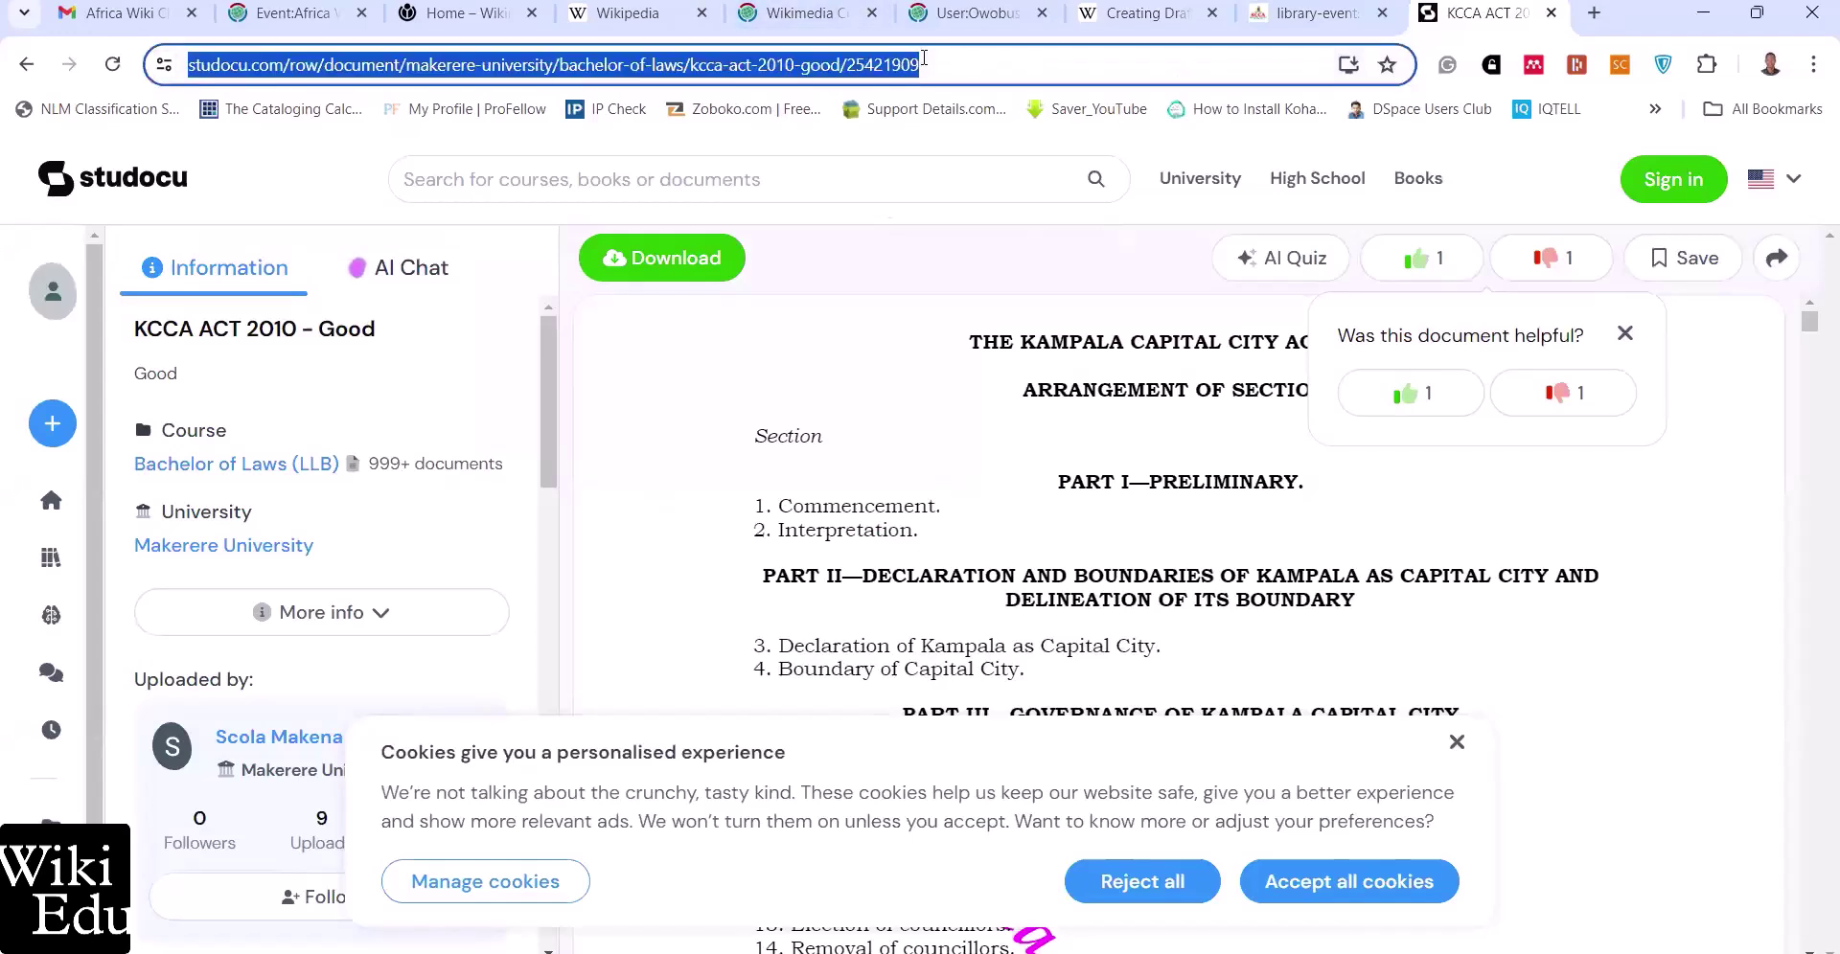
pyautogui.write('Ul')
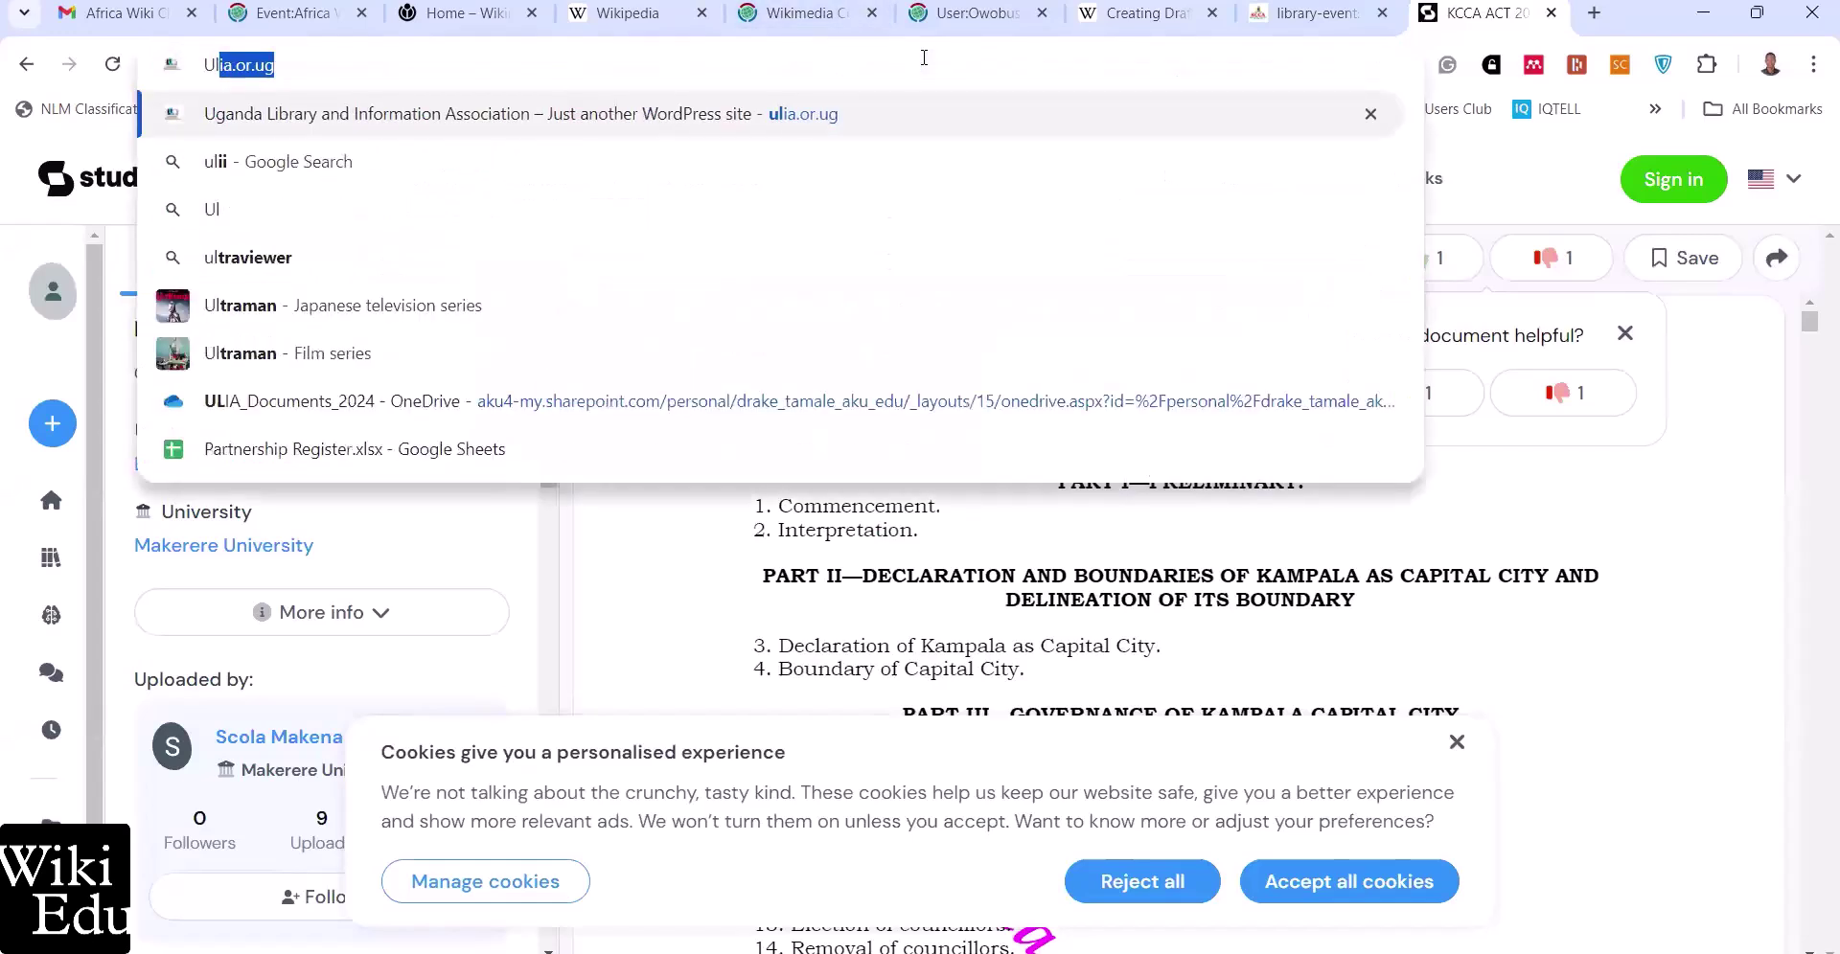
pyautogui.write('l')
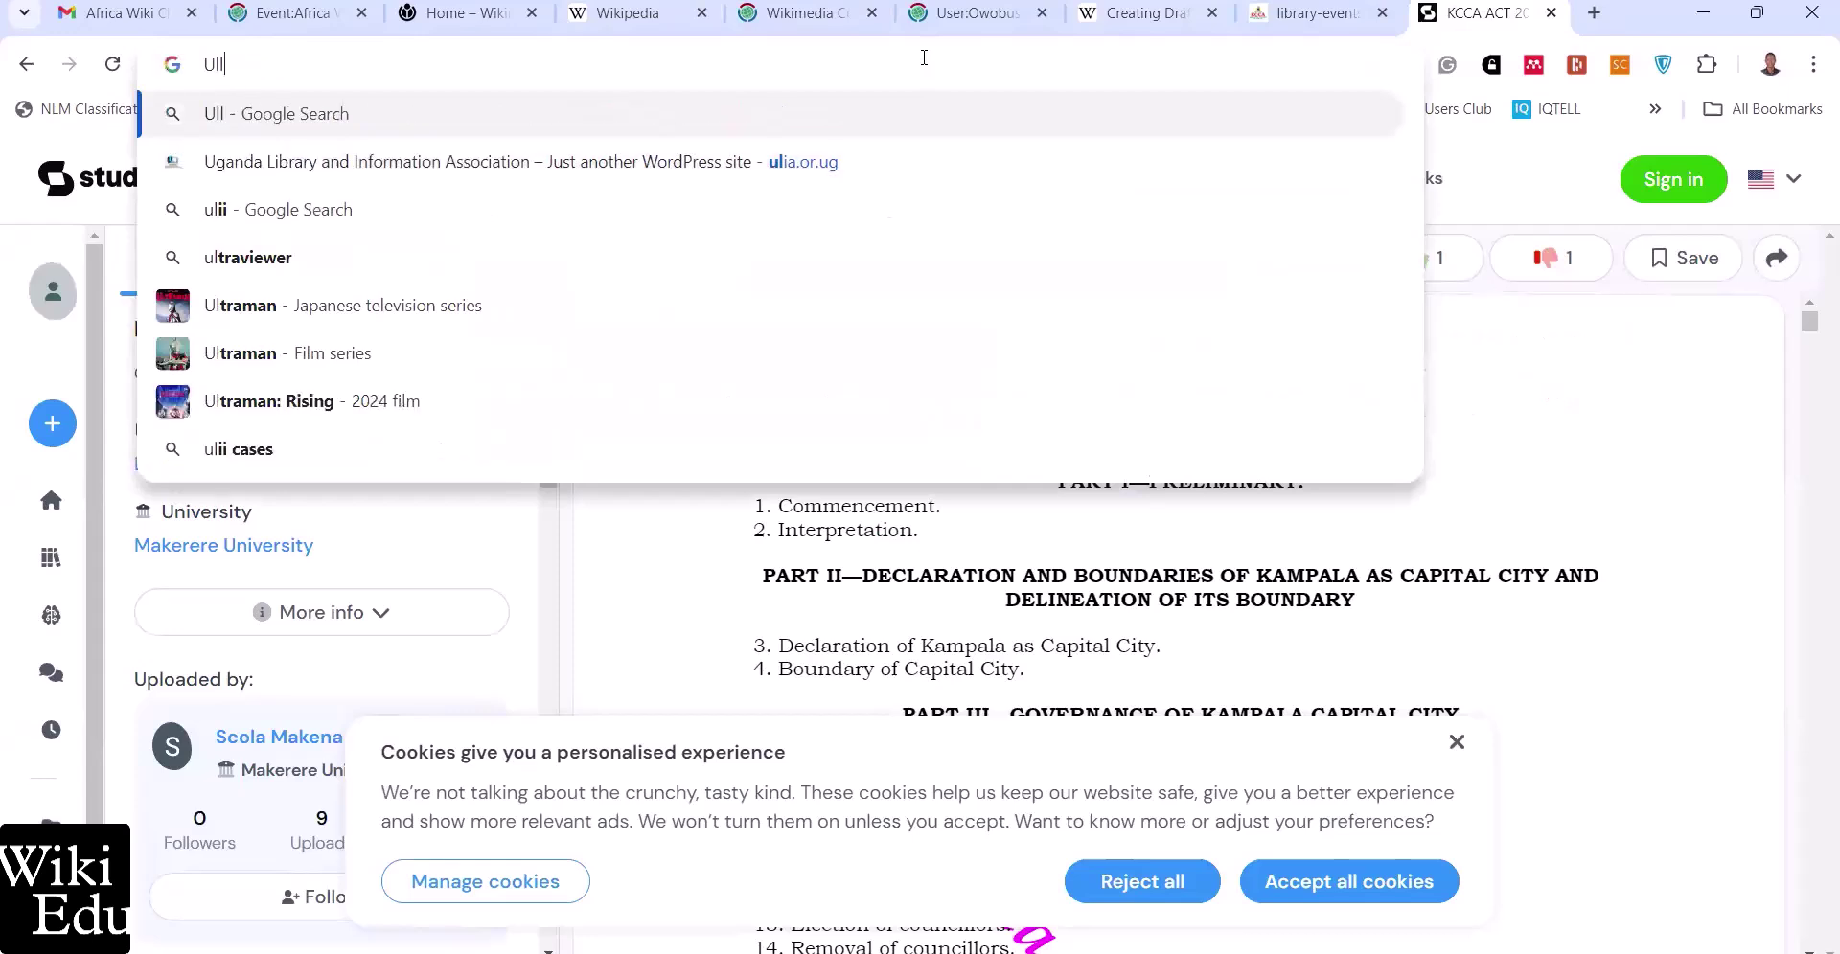
pyautogui.write('ire')
pyautogui.press('BackSpace')
pyautogui.press('BackSpace')
pyautogui.write('Uganda')
pyautogui.press('Return')
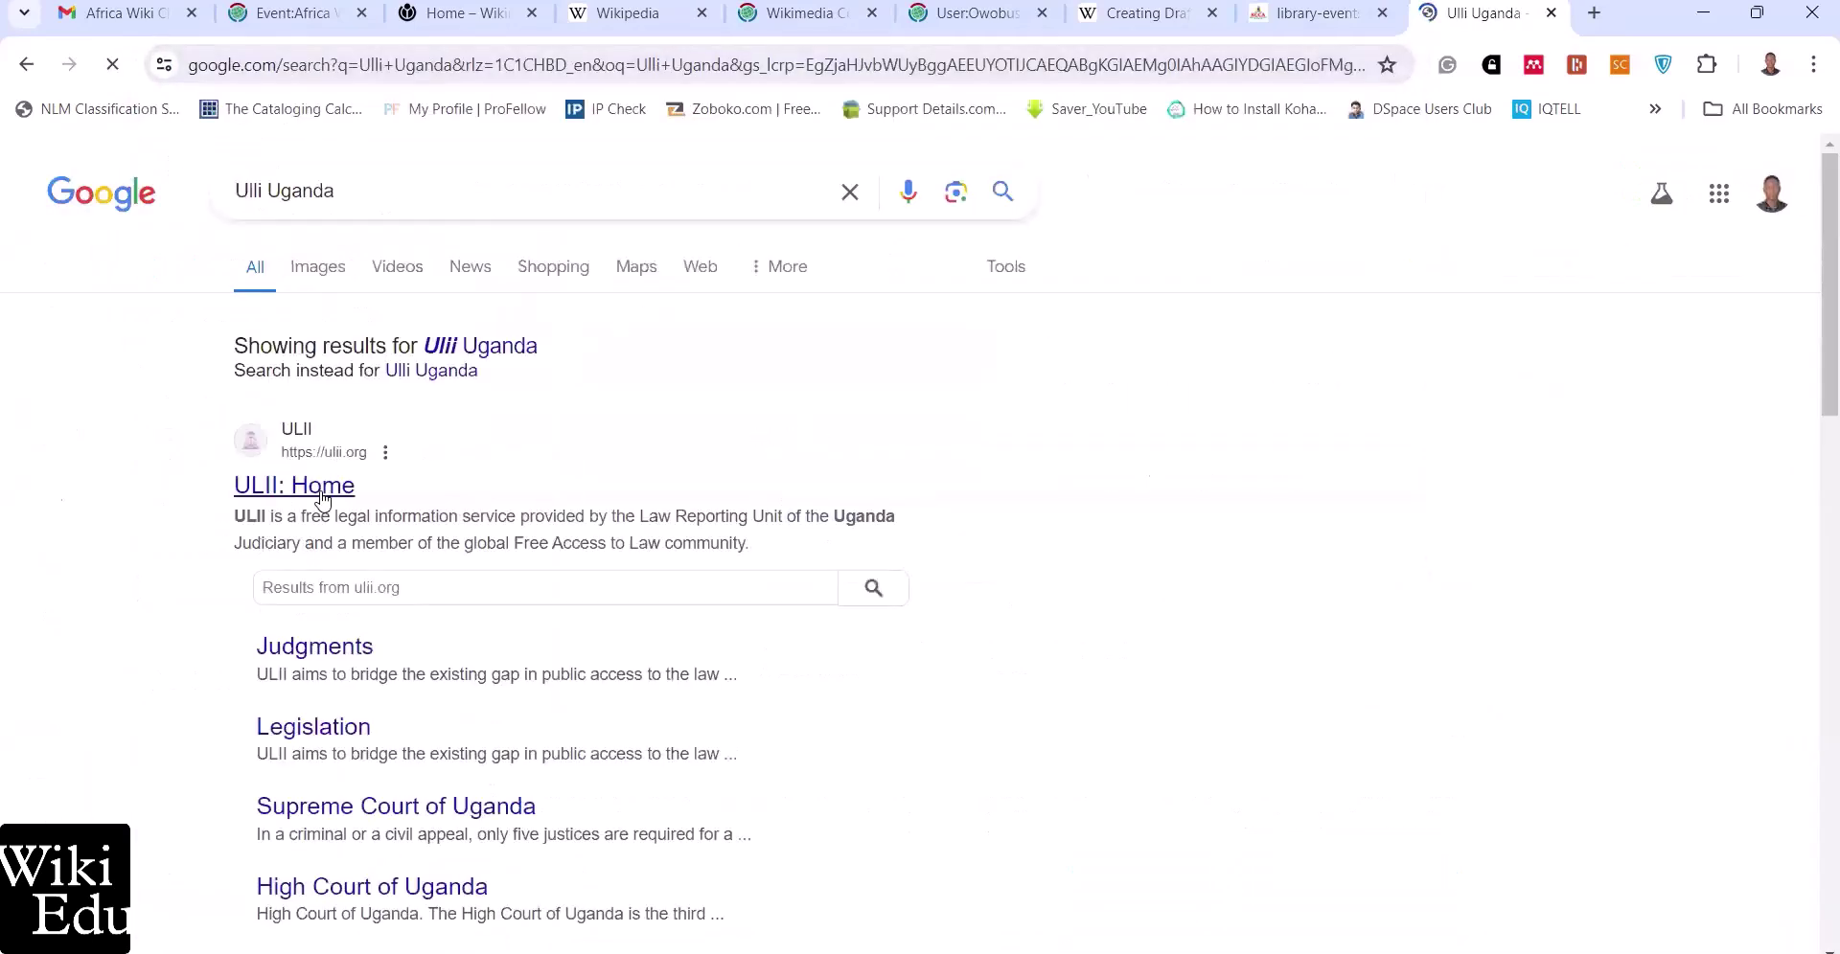
# Search within ulii.org for "KCCA aCT" and open the Kampala Capital City (Amendment) Act, 2020 result
pyautogui.click(351, 595)
pyautogui.write('K')
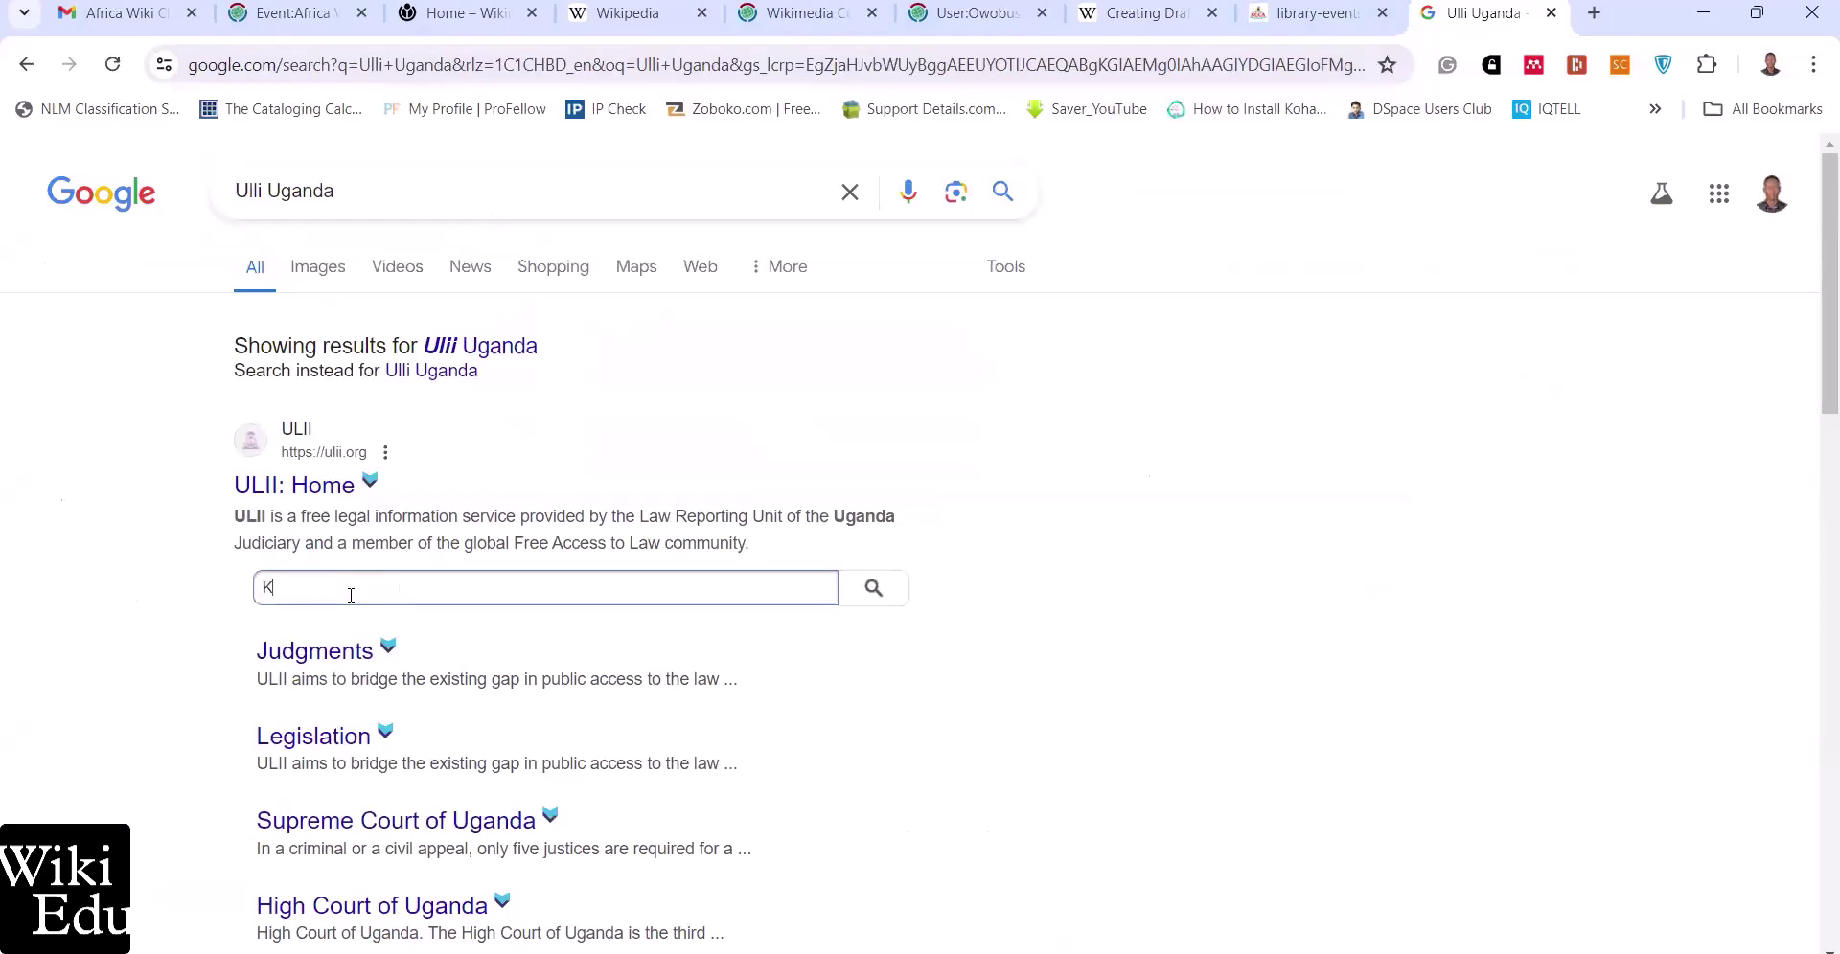
pyautogui.write('CCA aCT')
pyautogui.press('Return')
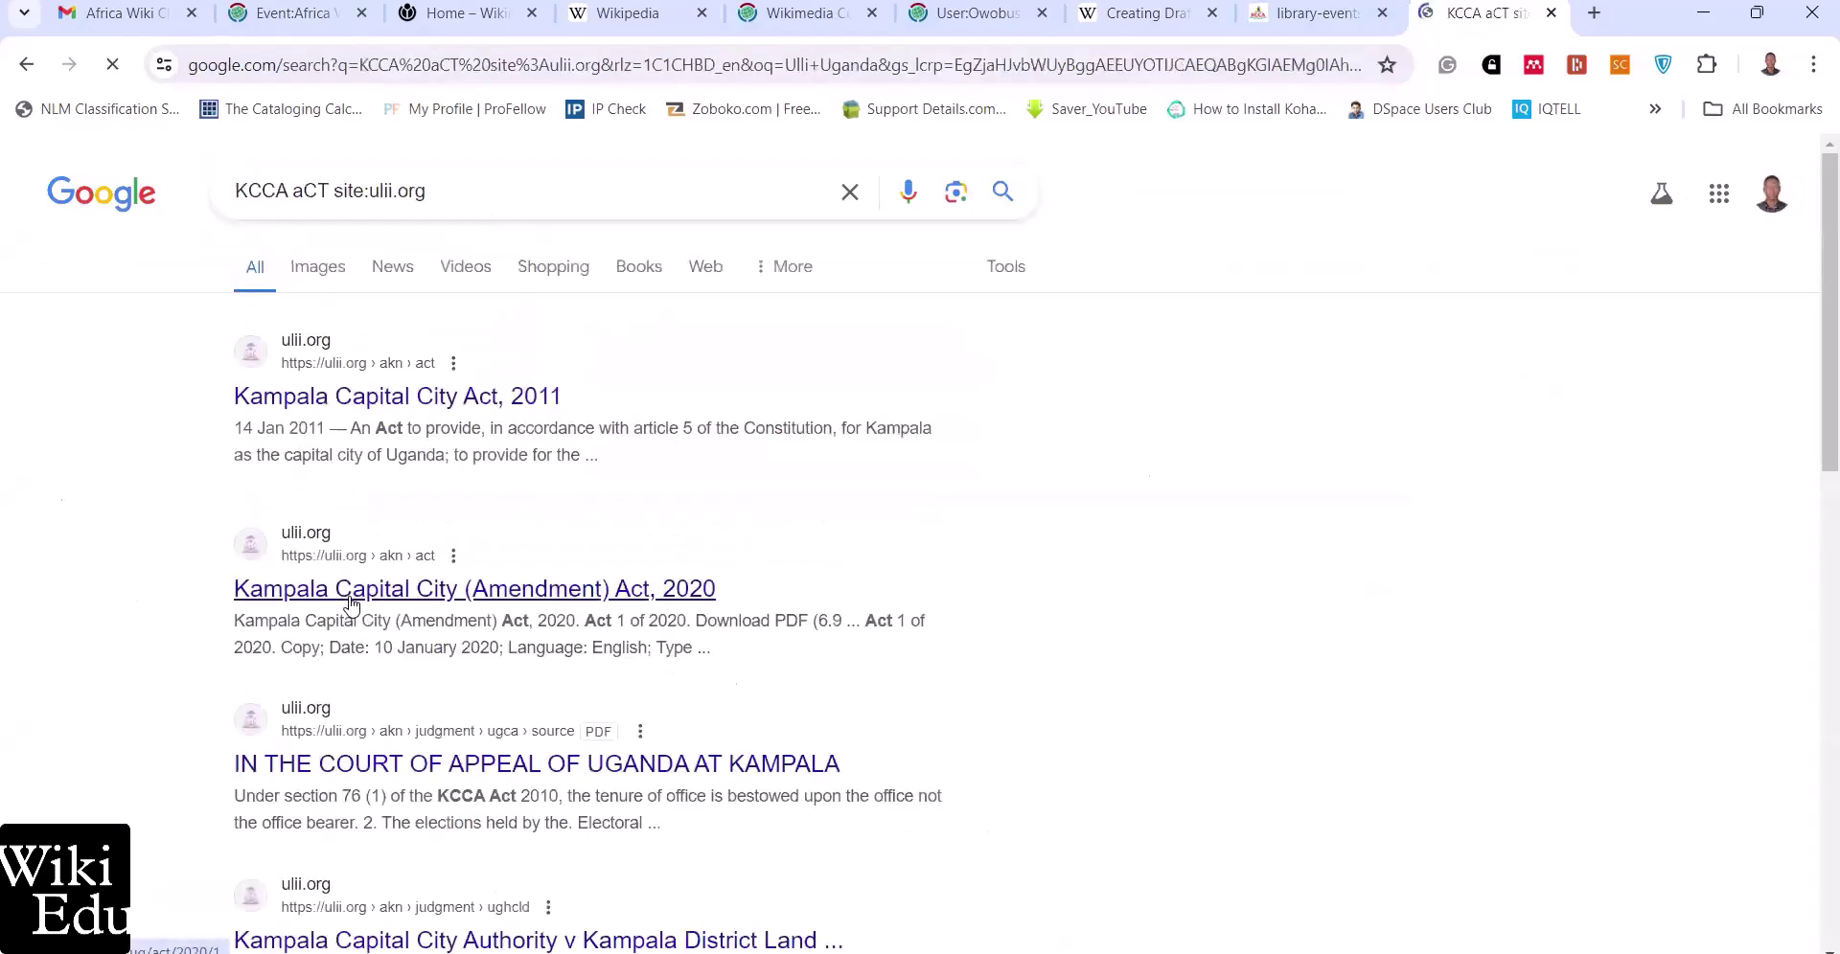
pyautogui.click(442, 591)
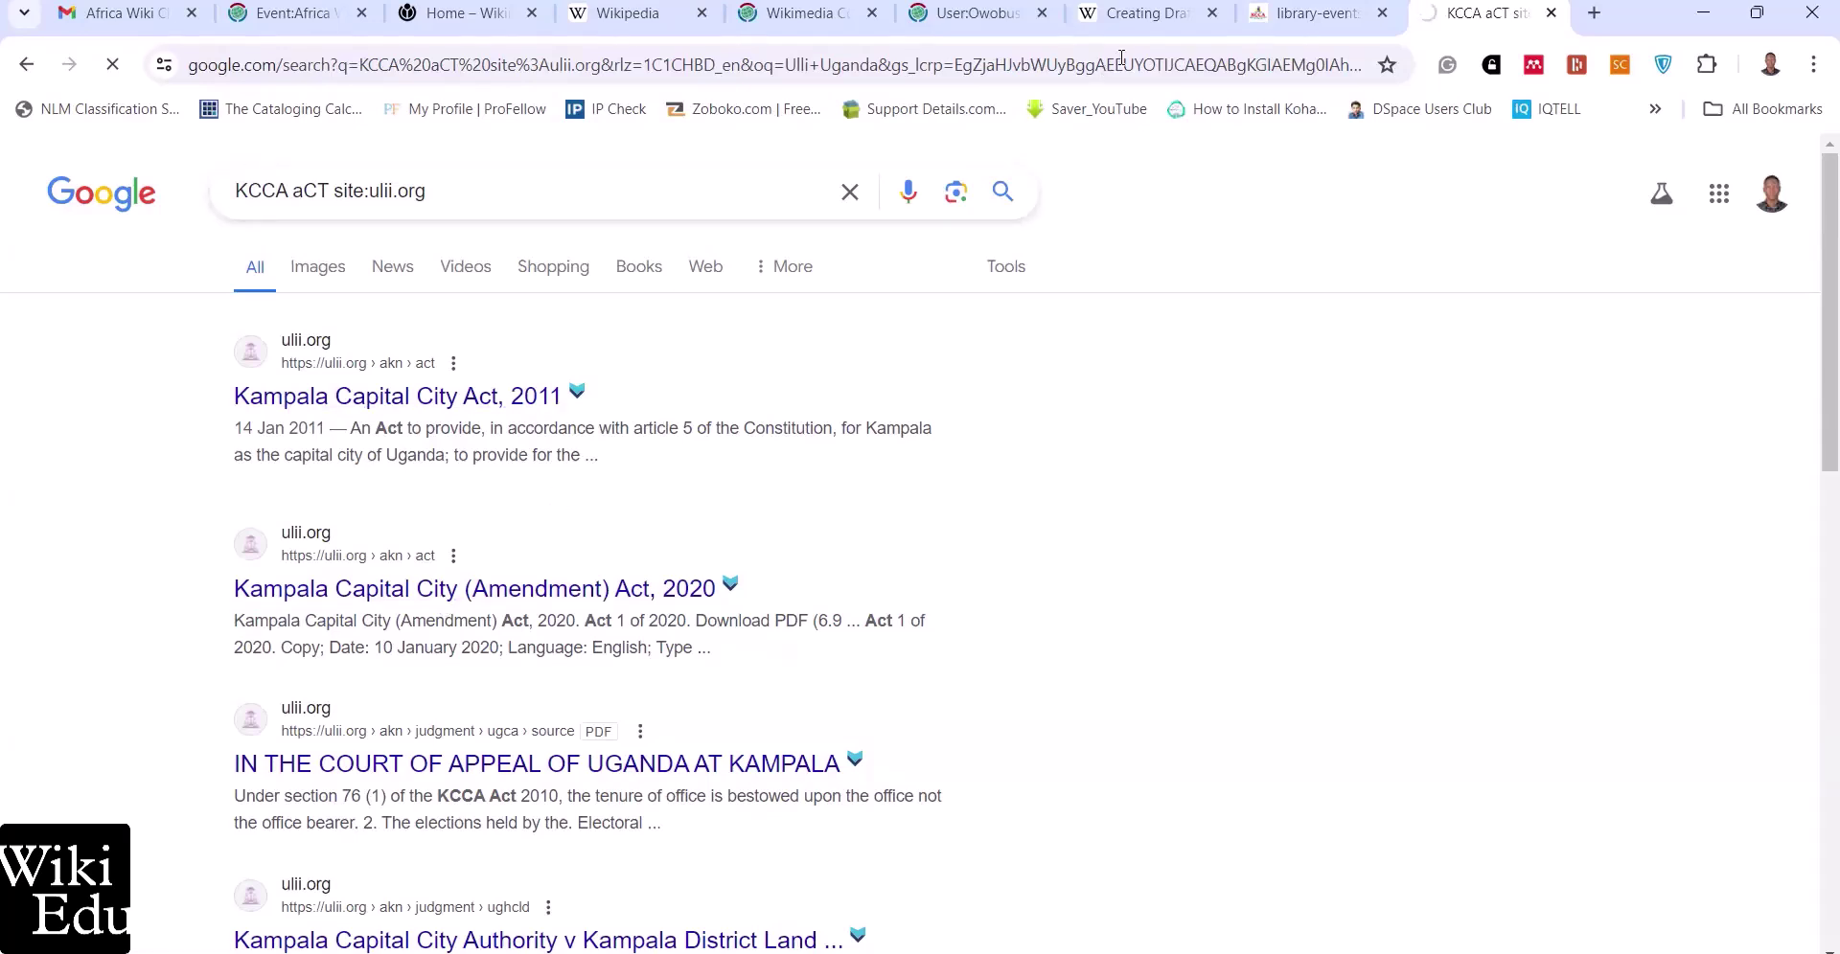
# Discard the manual Website citation in the draft and start an automatic citation at the same spot
pyautogui.click(1128, 29)
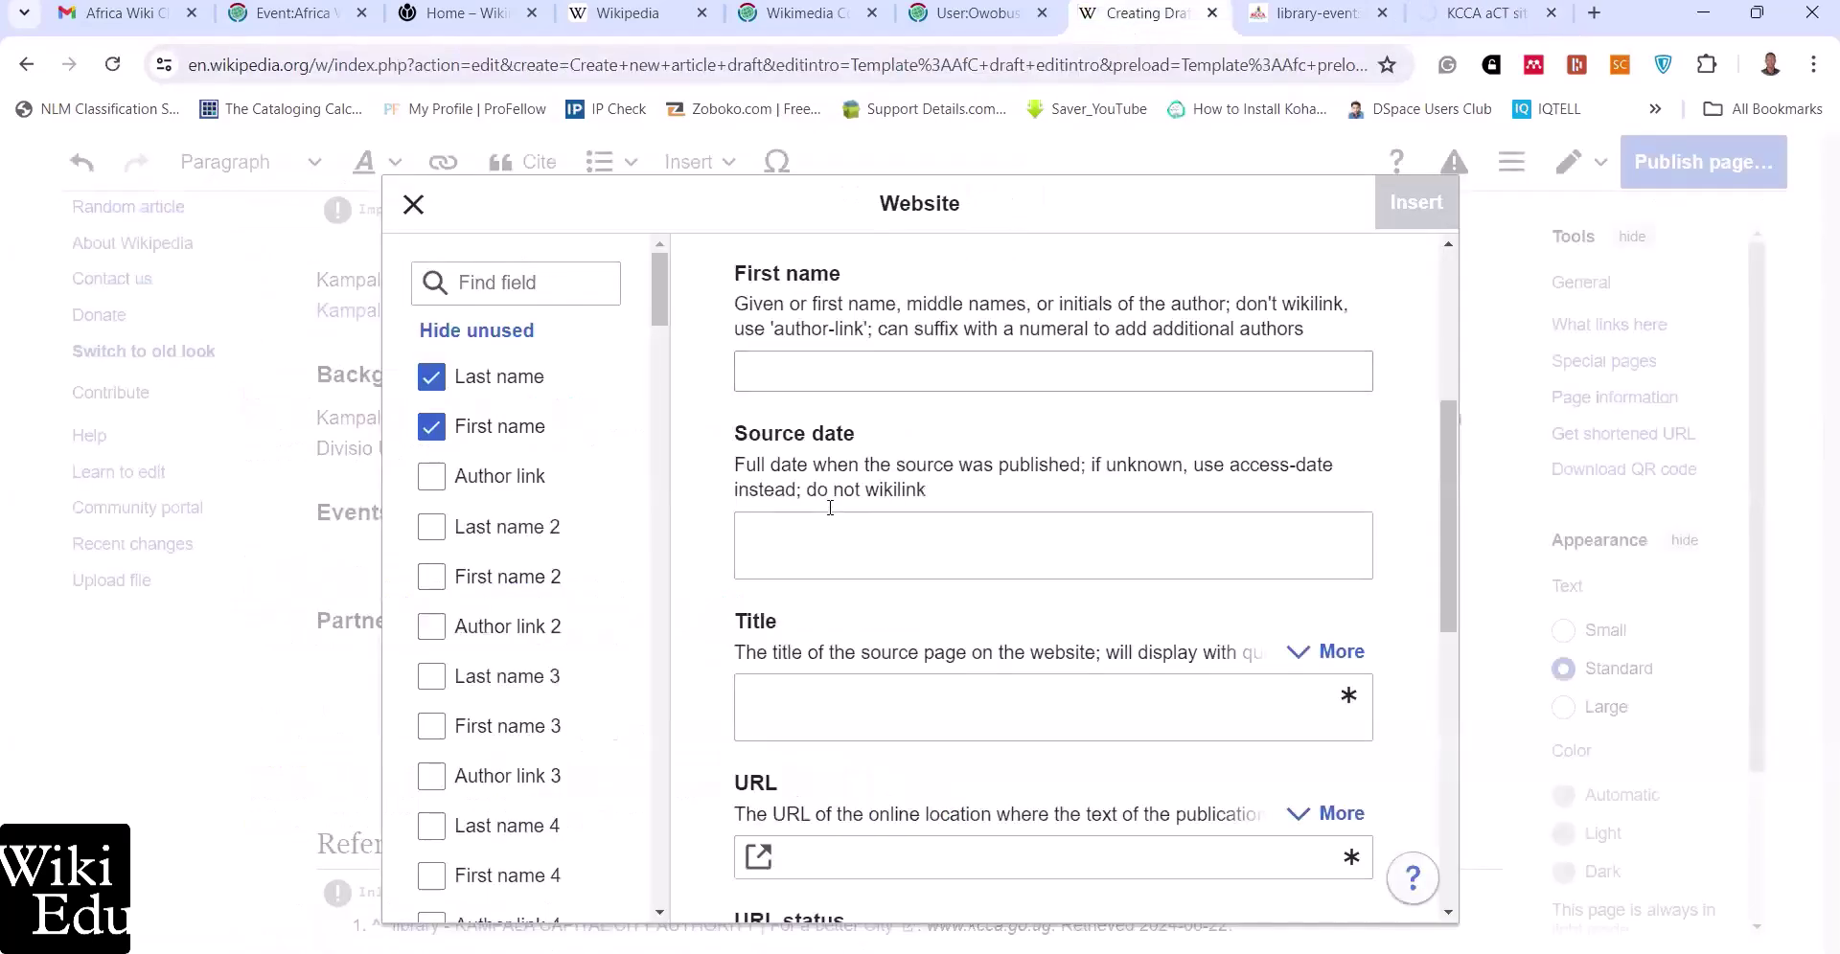
pyautogui.scroll(-10, 834, 517)
pyautogui.click(413, 204)
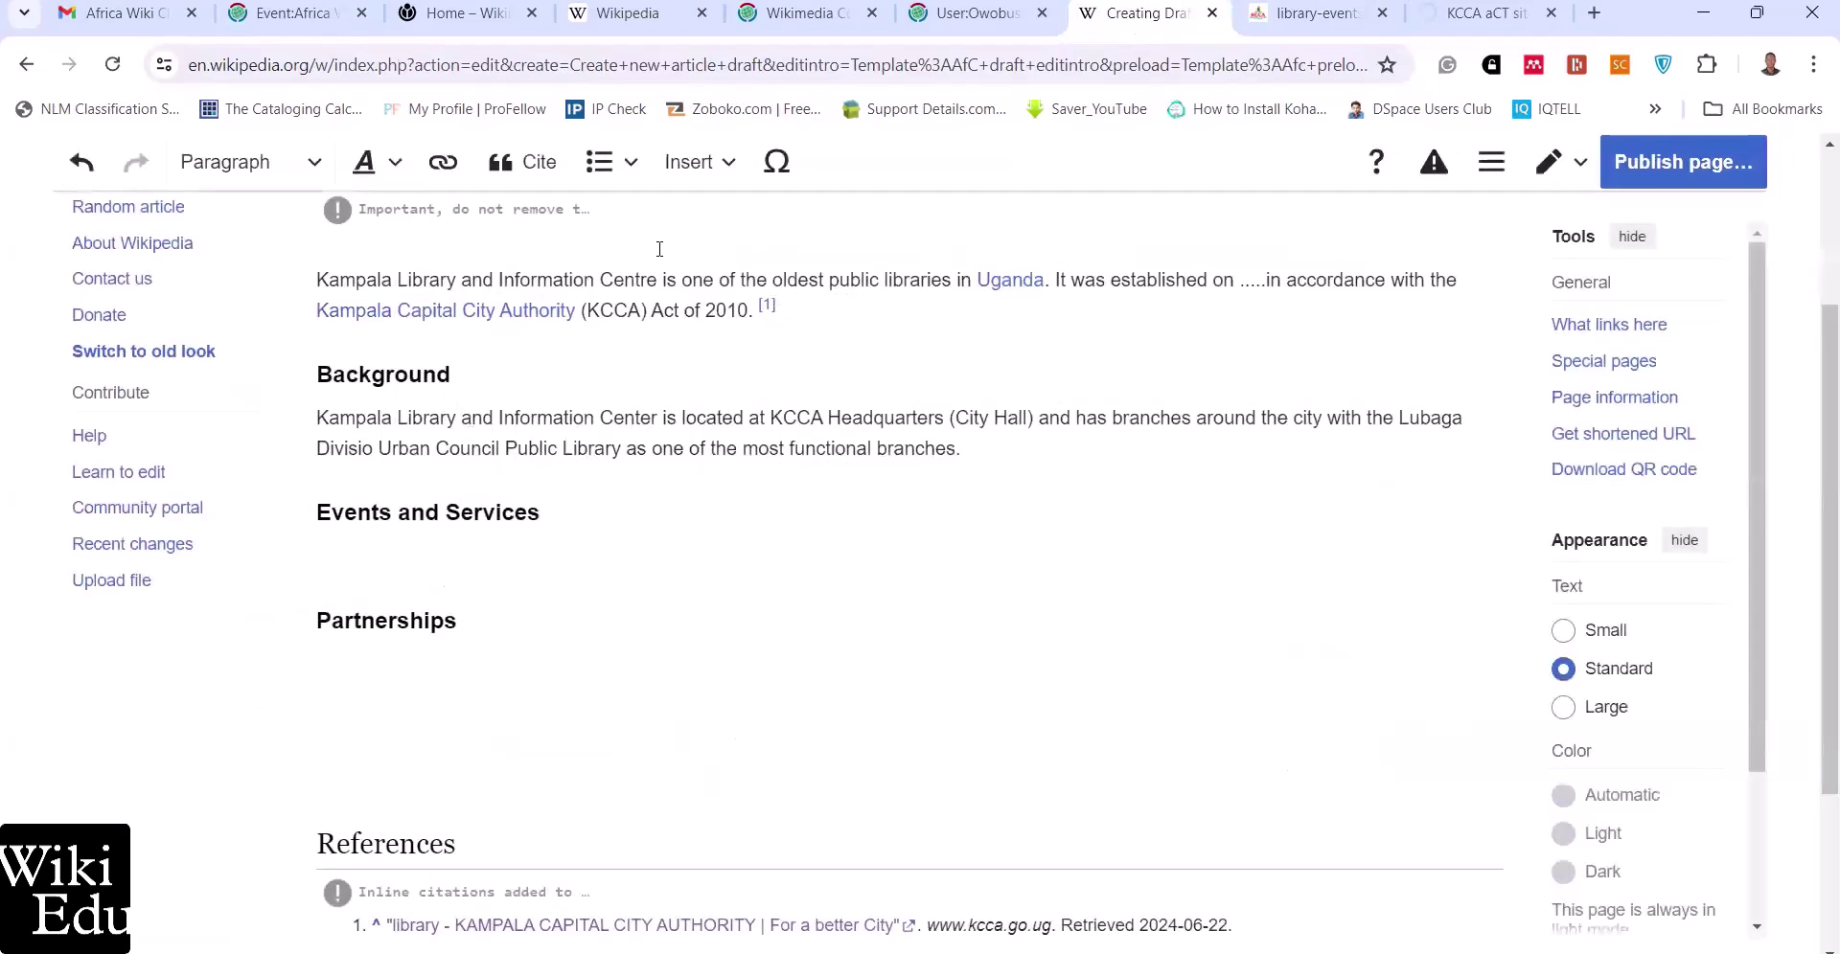
pyautogui.click(535, 172)
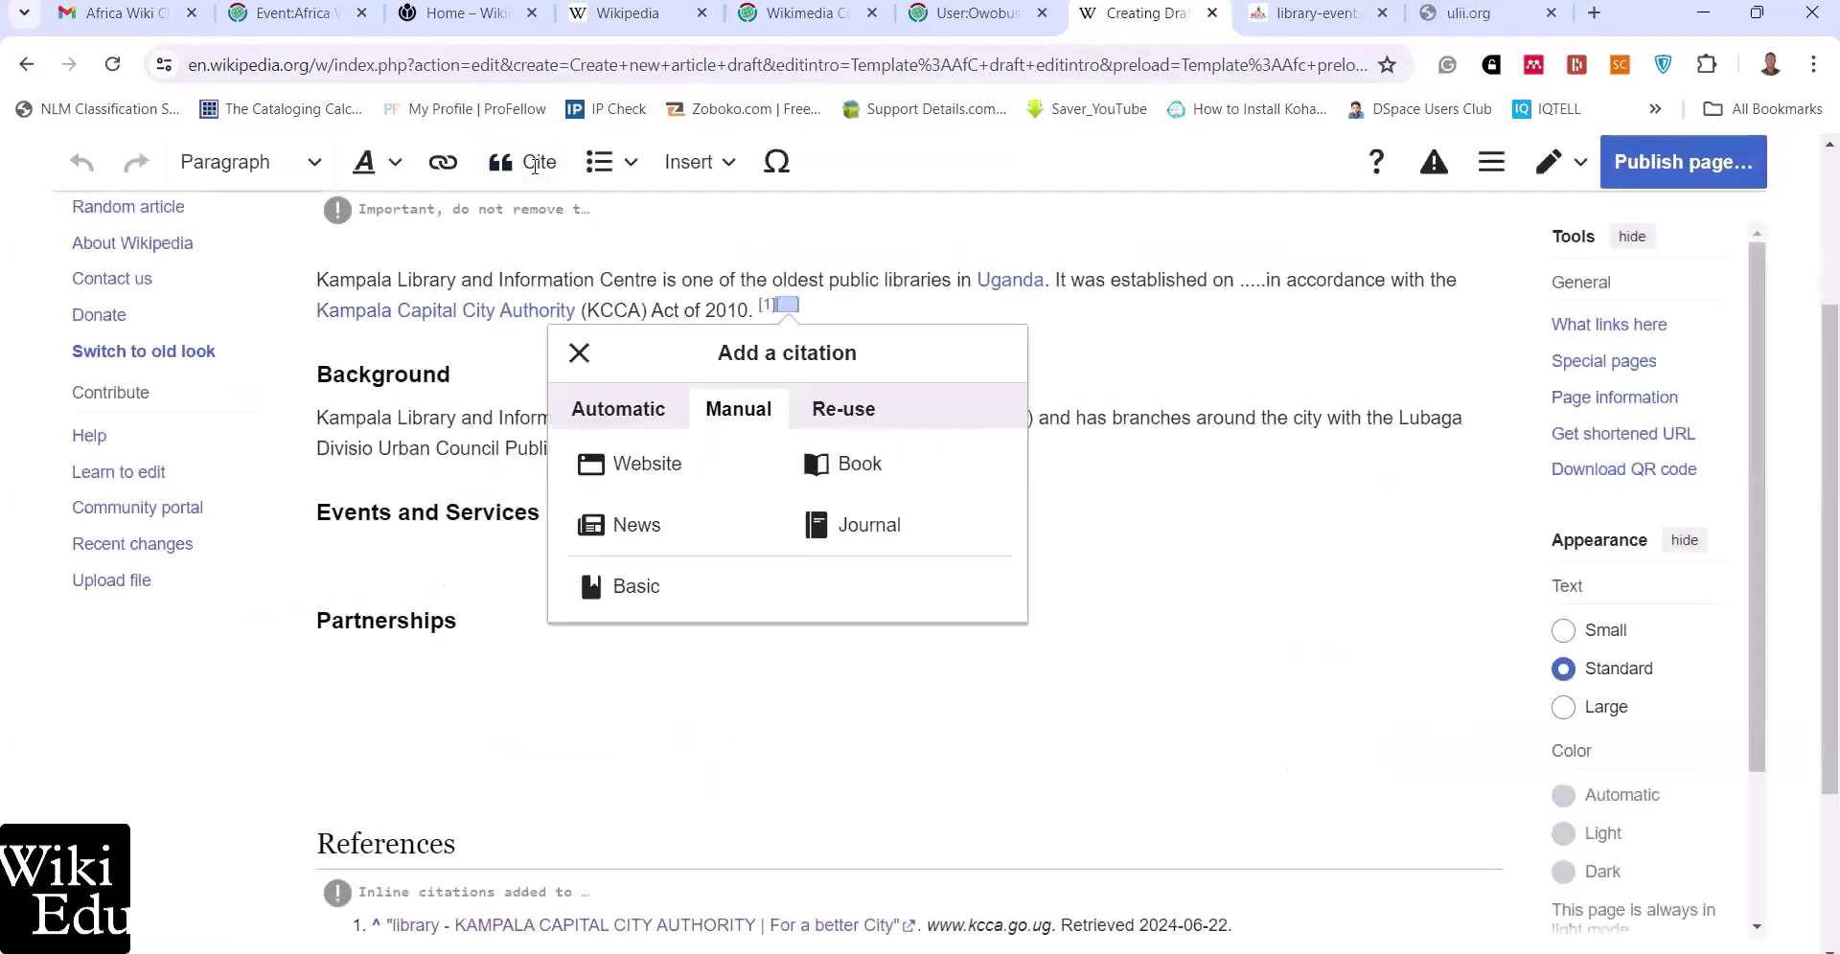
pyautogui.click(633, 419)
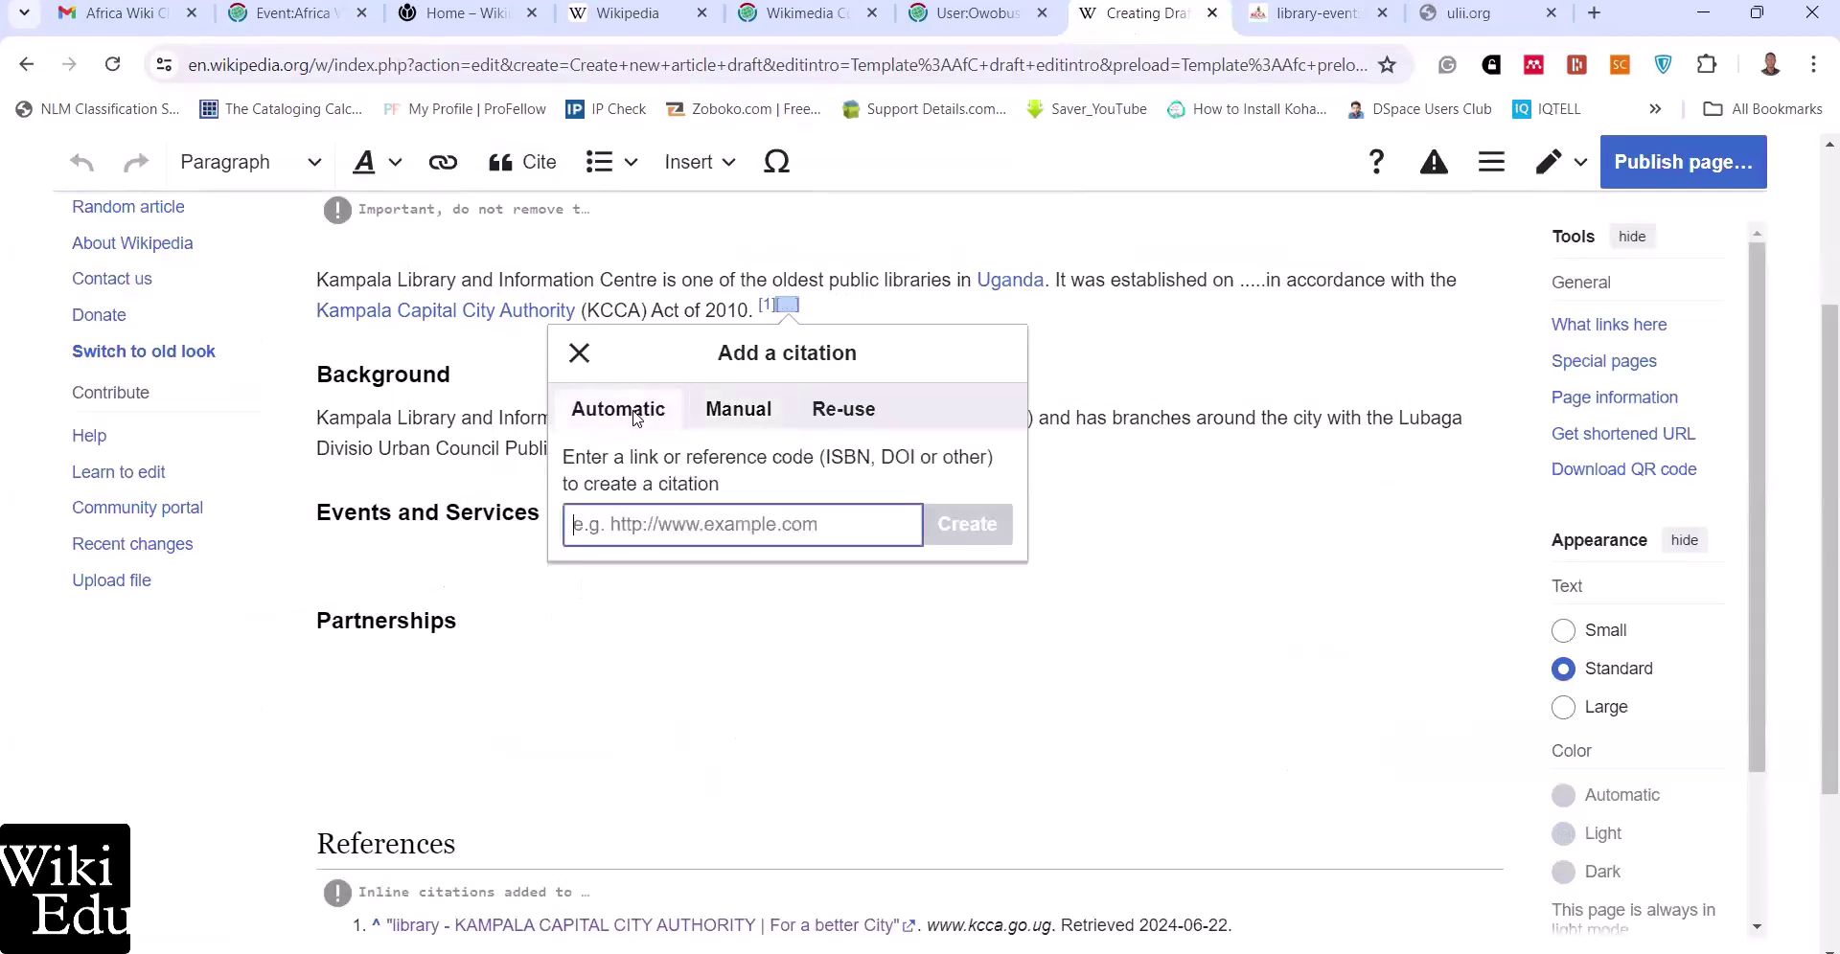
# Reload the ulii.org act page and copy its web address
pyautogui.click(1493, 14)
pyautogui.press('F5')
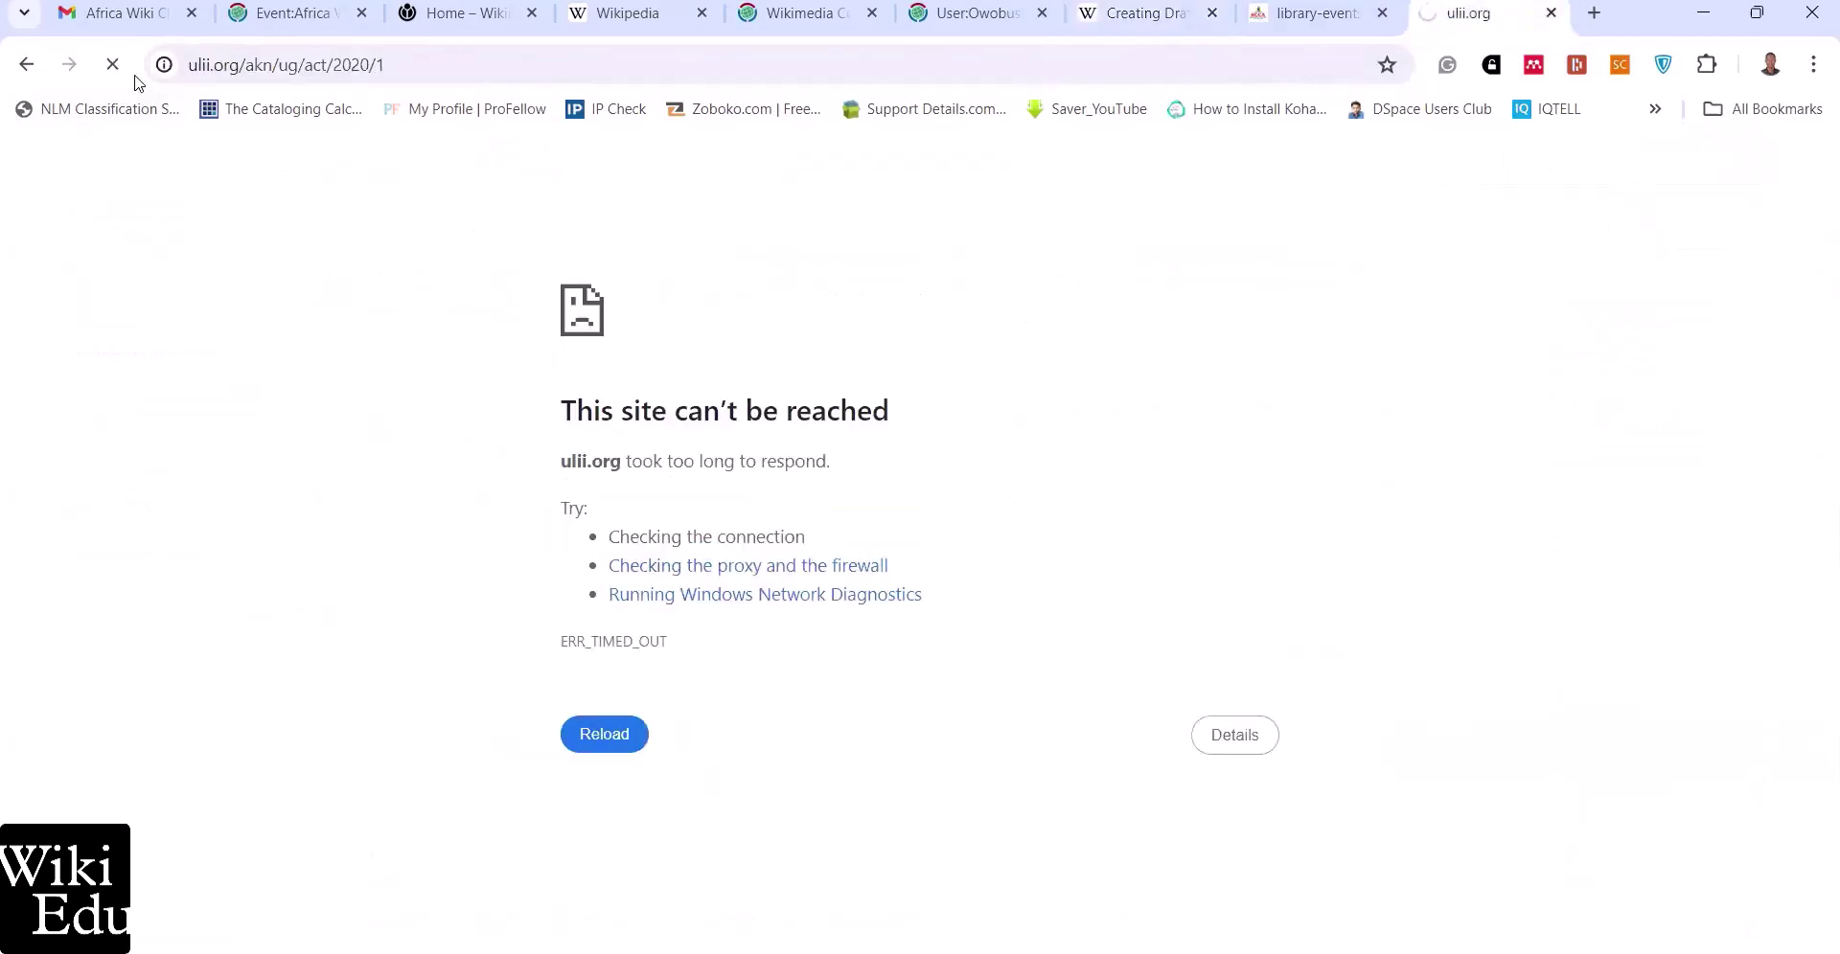
pyautogui.click(423, 64)
pyautogui.hotkey('ctrl', 'c')
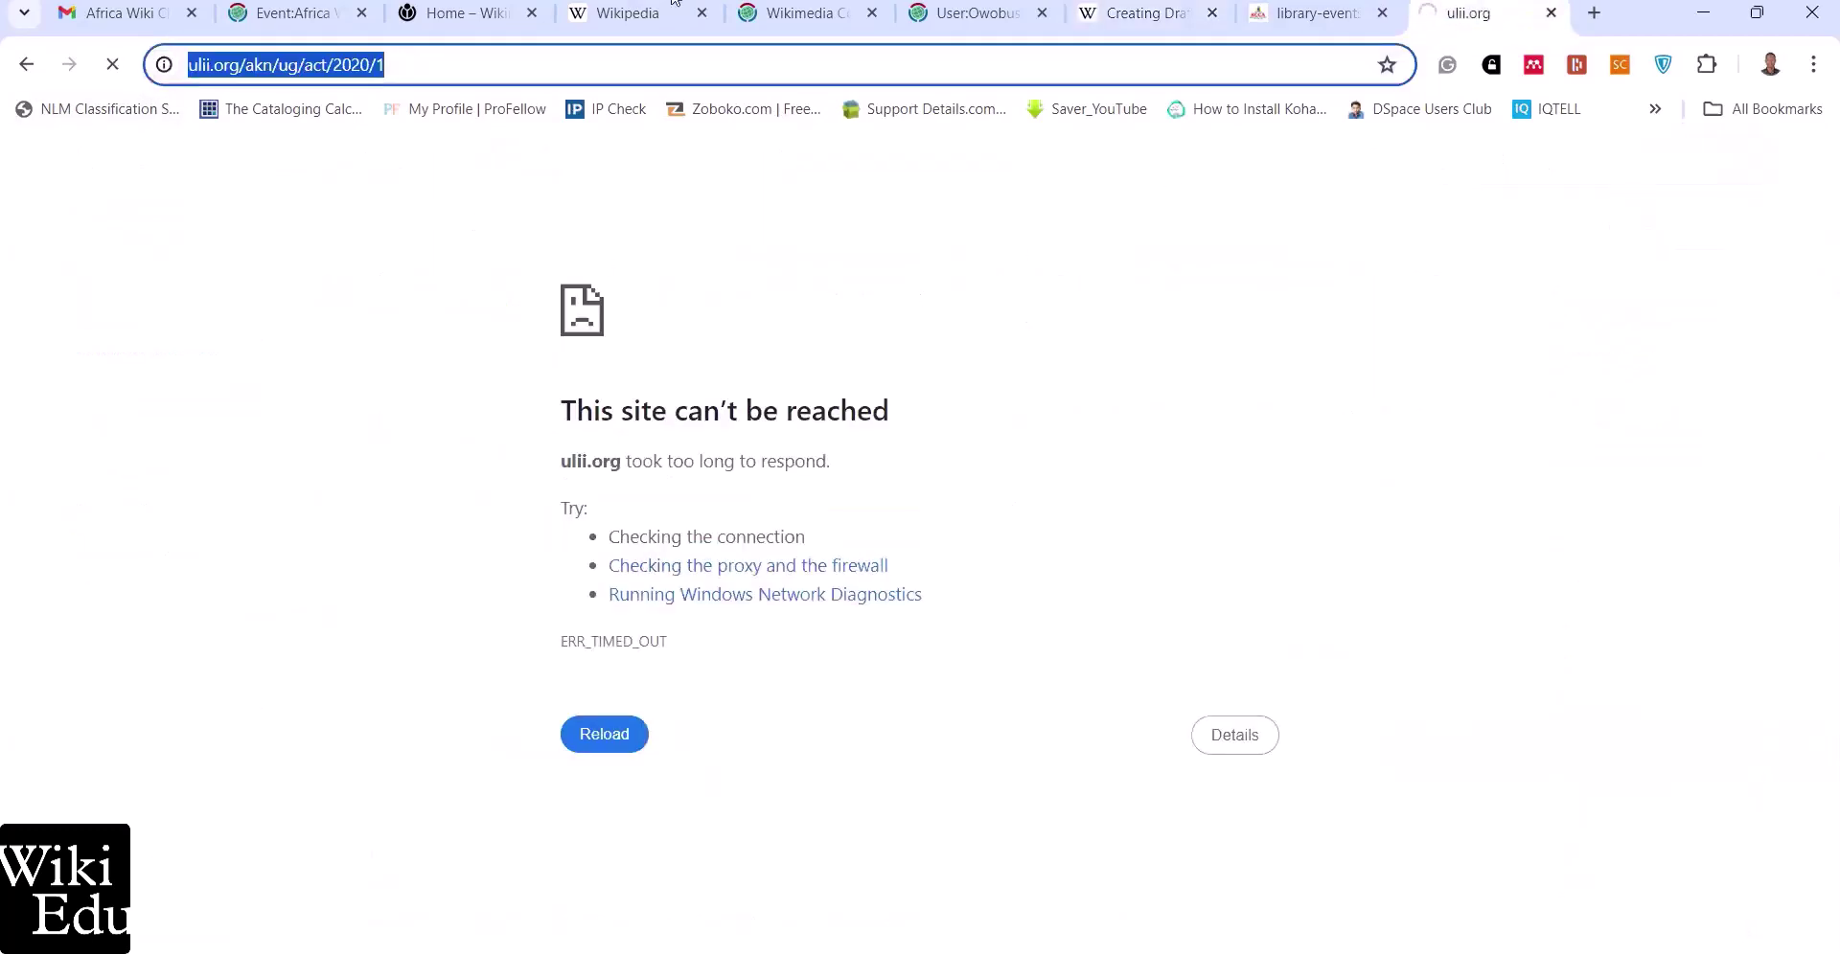
pyautogui.click(1112, 14)
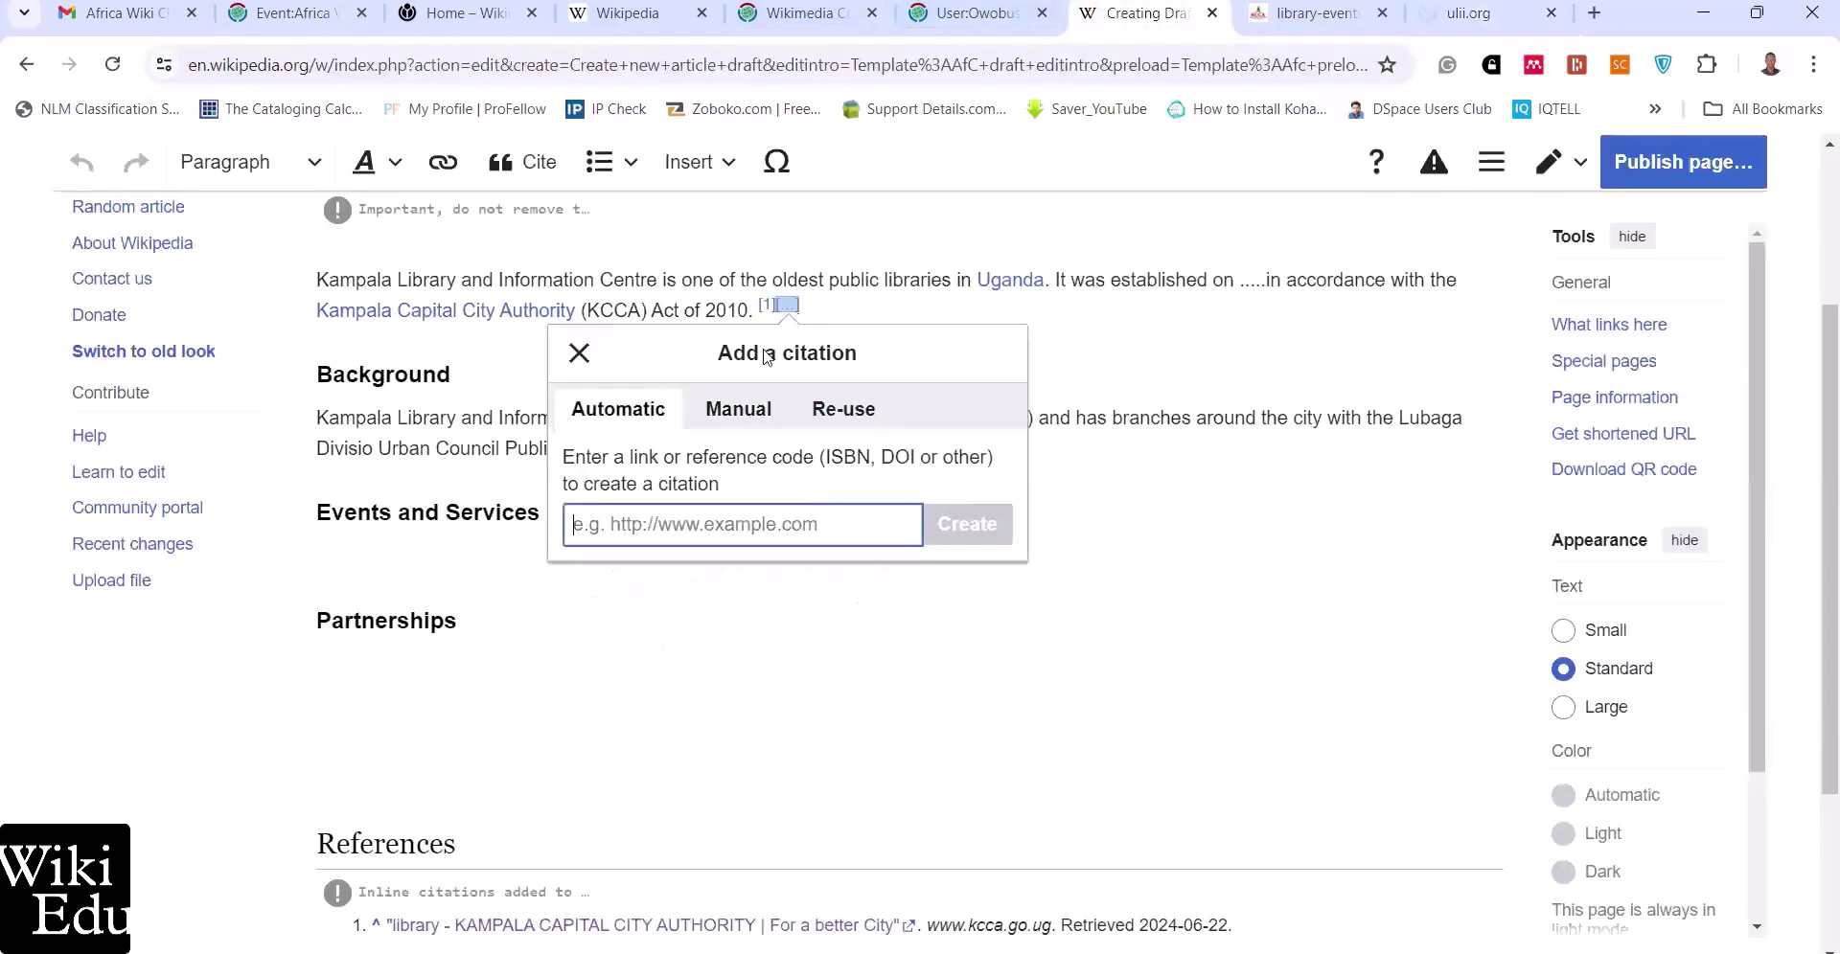
pyautogui.hotkey('ctrl', 'v')
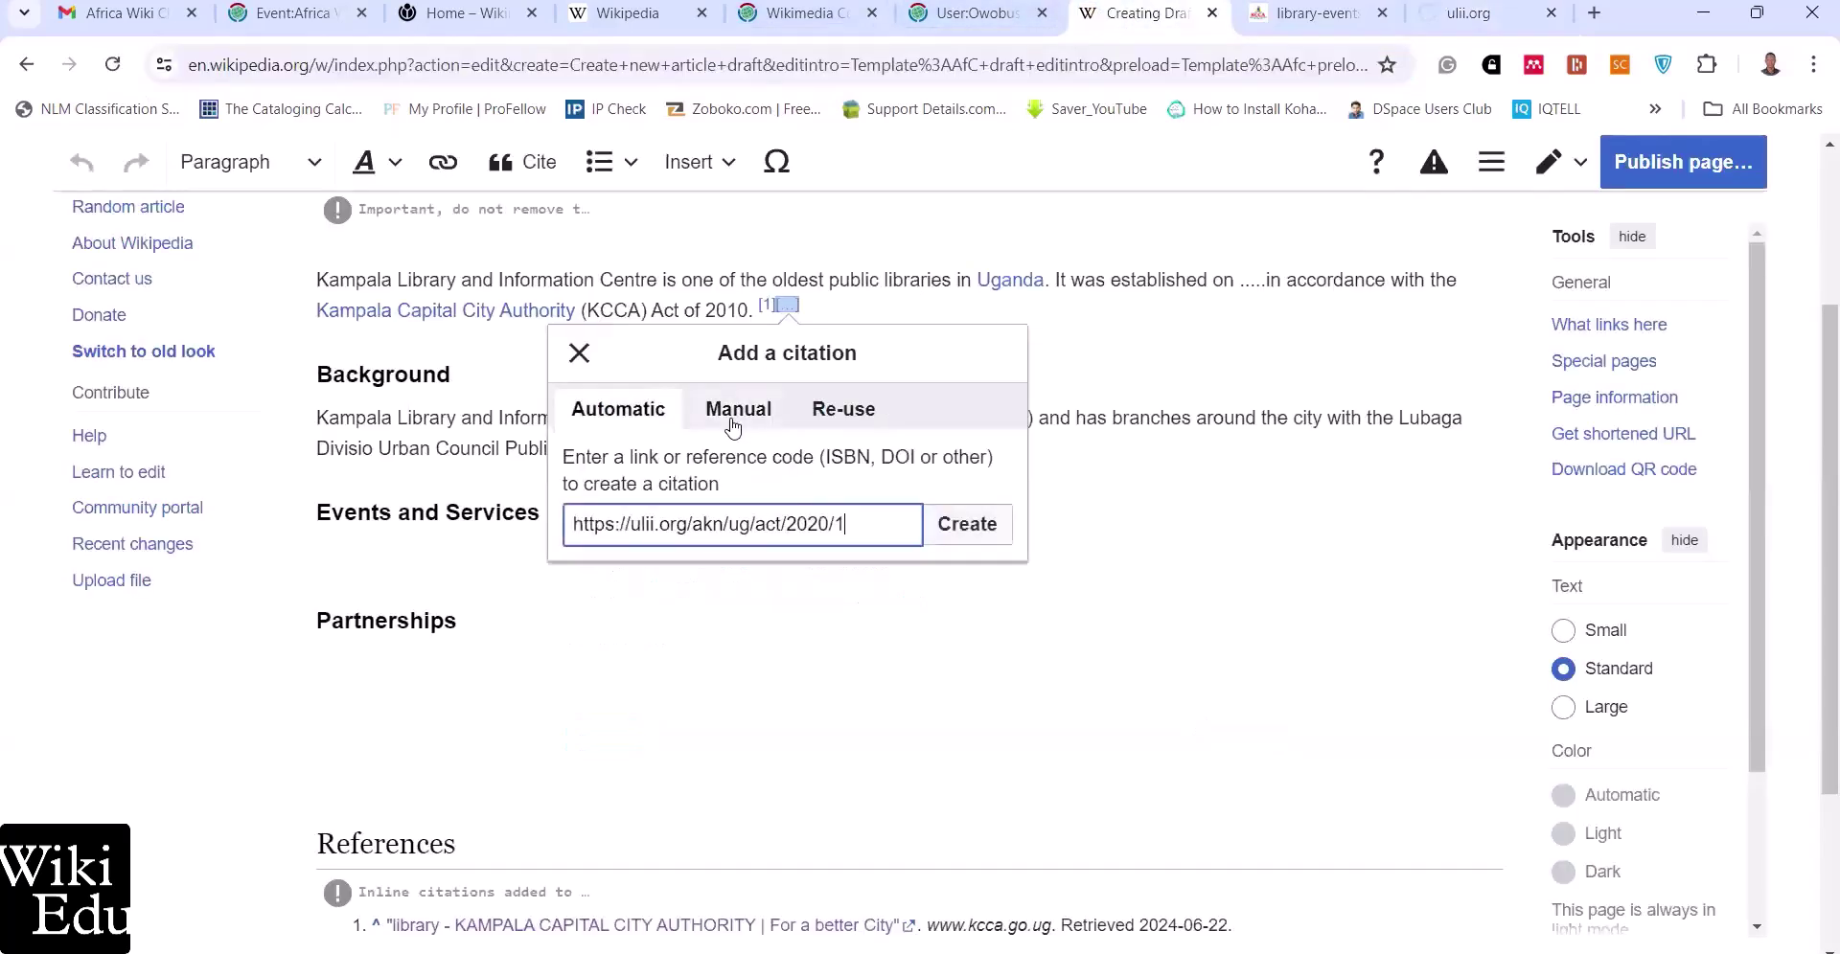
pyautogui.click(967, 527)
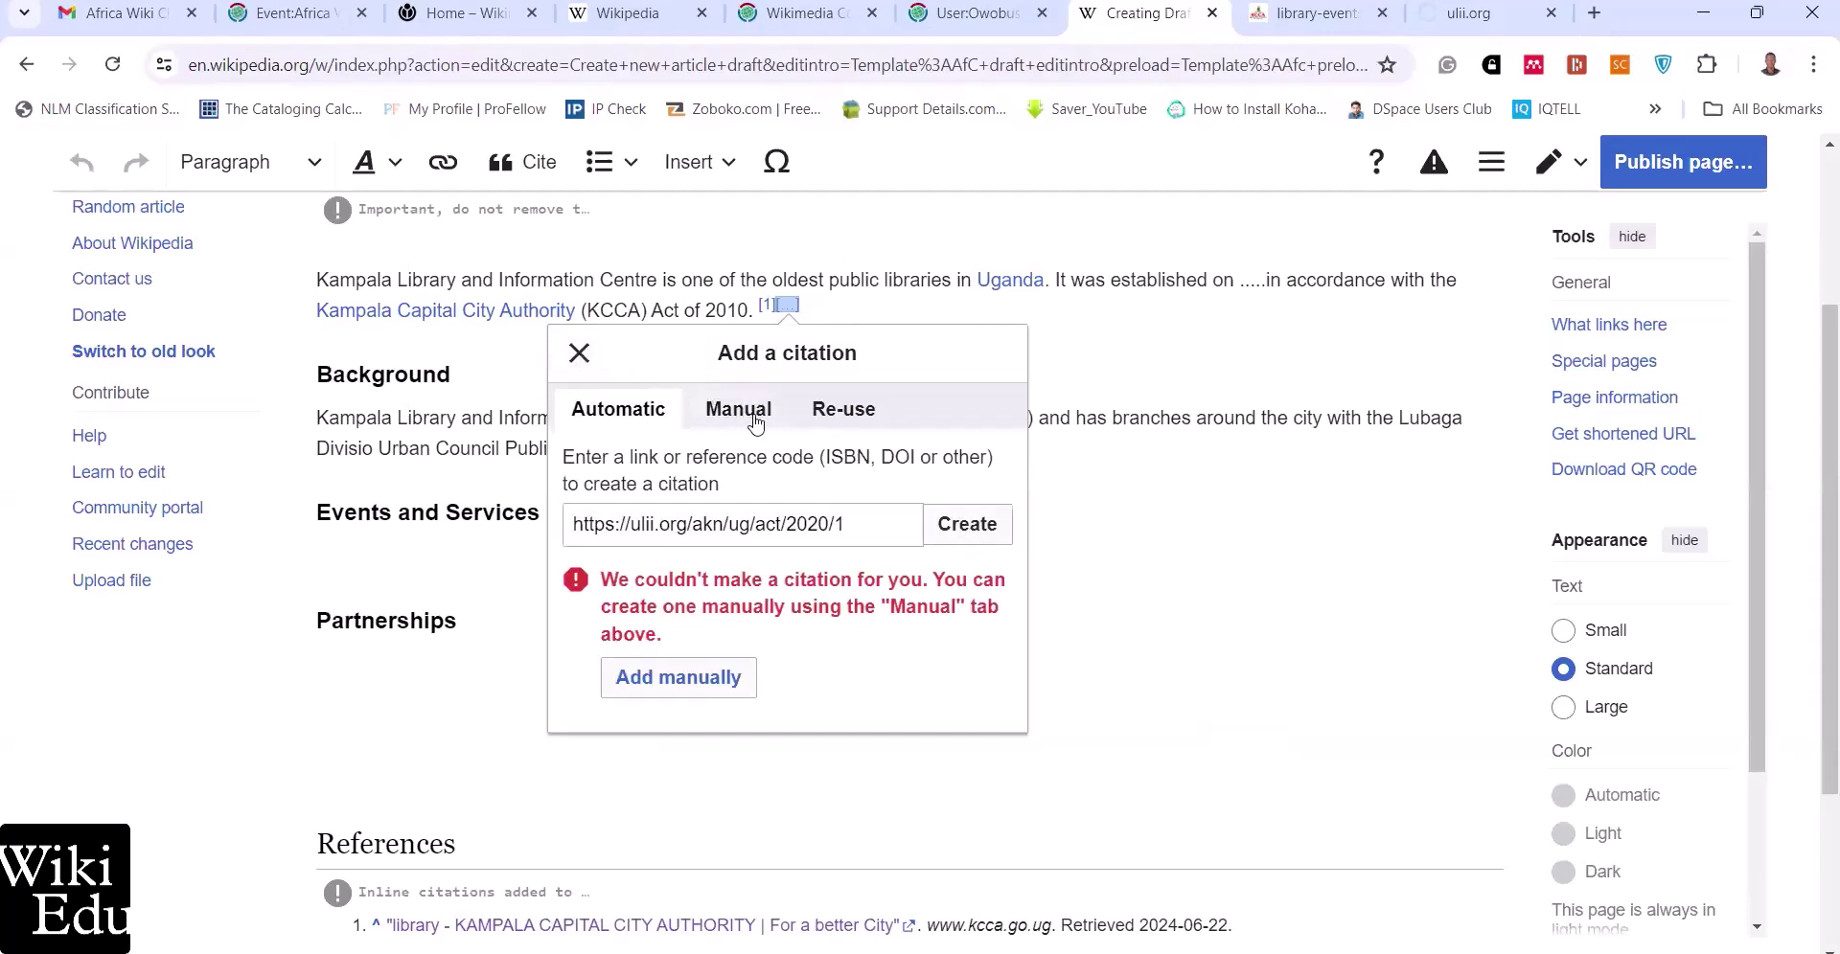
pyautogui.click(1048, 255)
# Copy the "Community Reading Tent (CRT)" heading from the KCCA library events page
pyautogui.hotkey('ctrl', 'Tab')
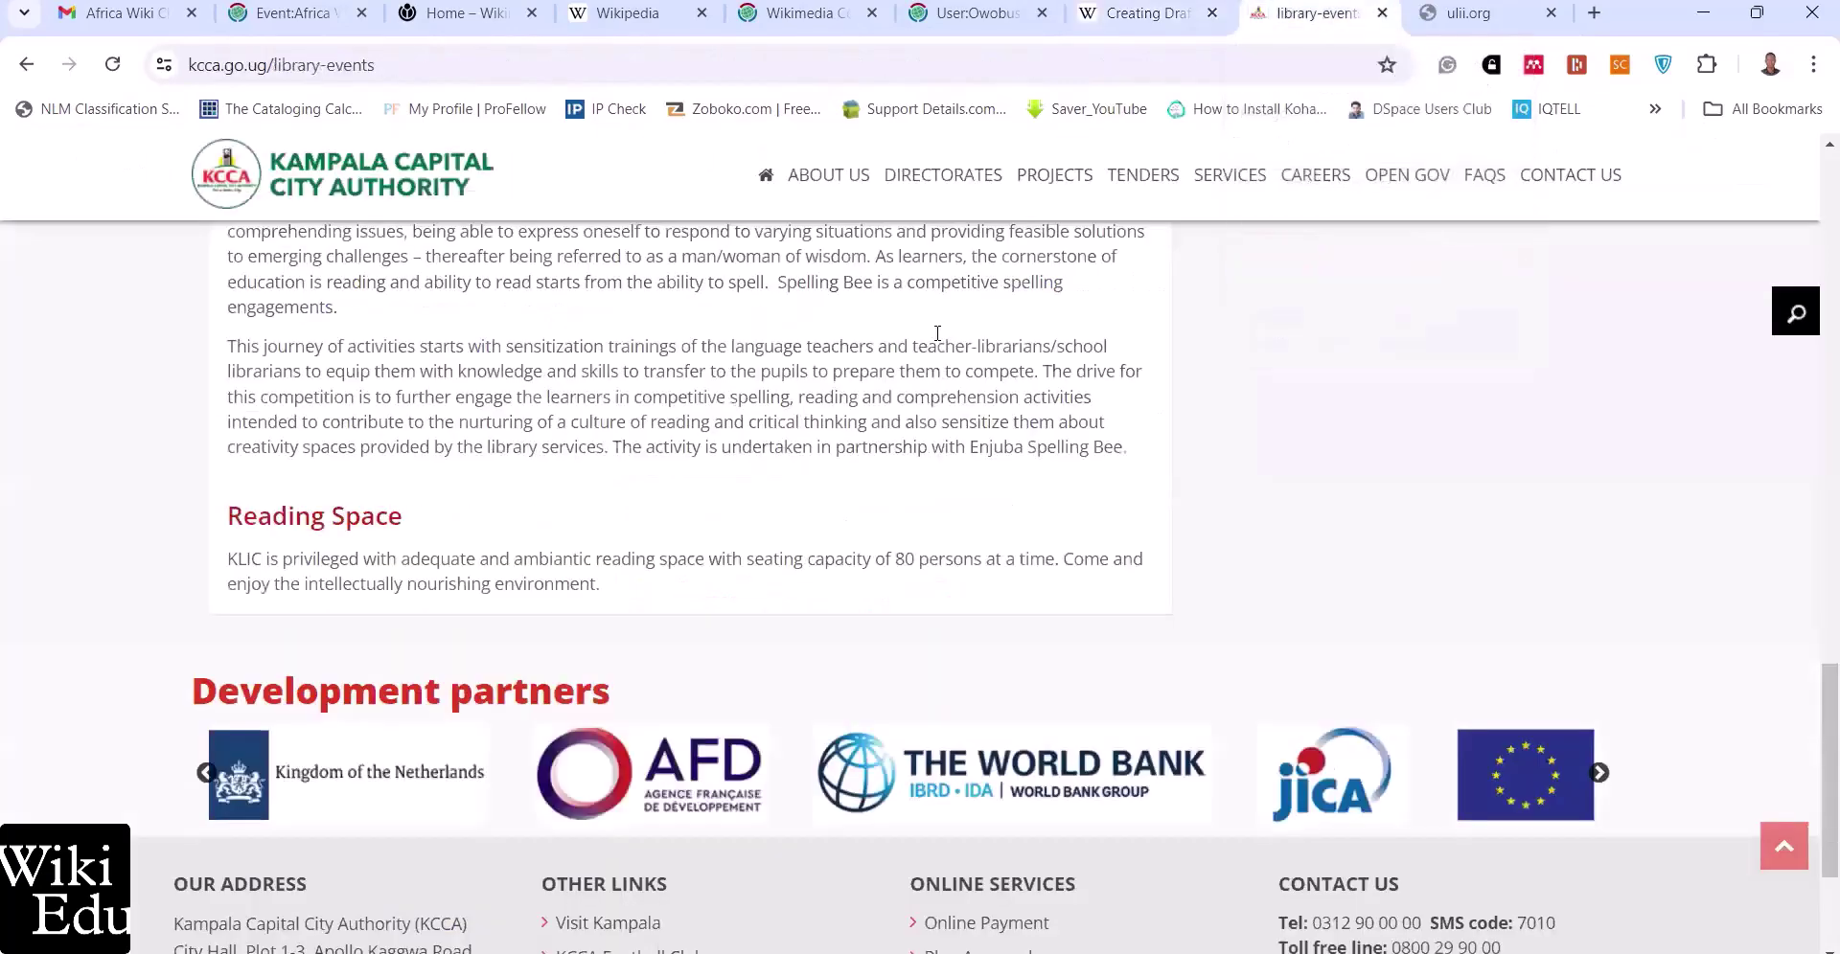
pyautogui.scroll(5, 757, 452)
pyautogui.scroll(10, 757, 451)
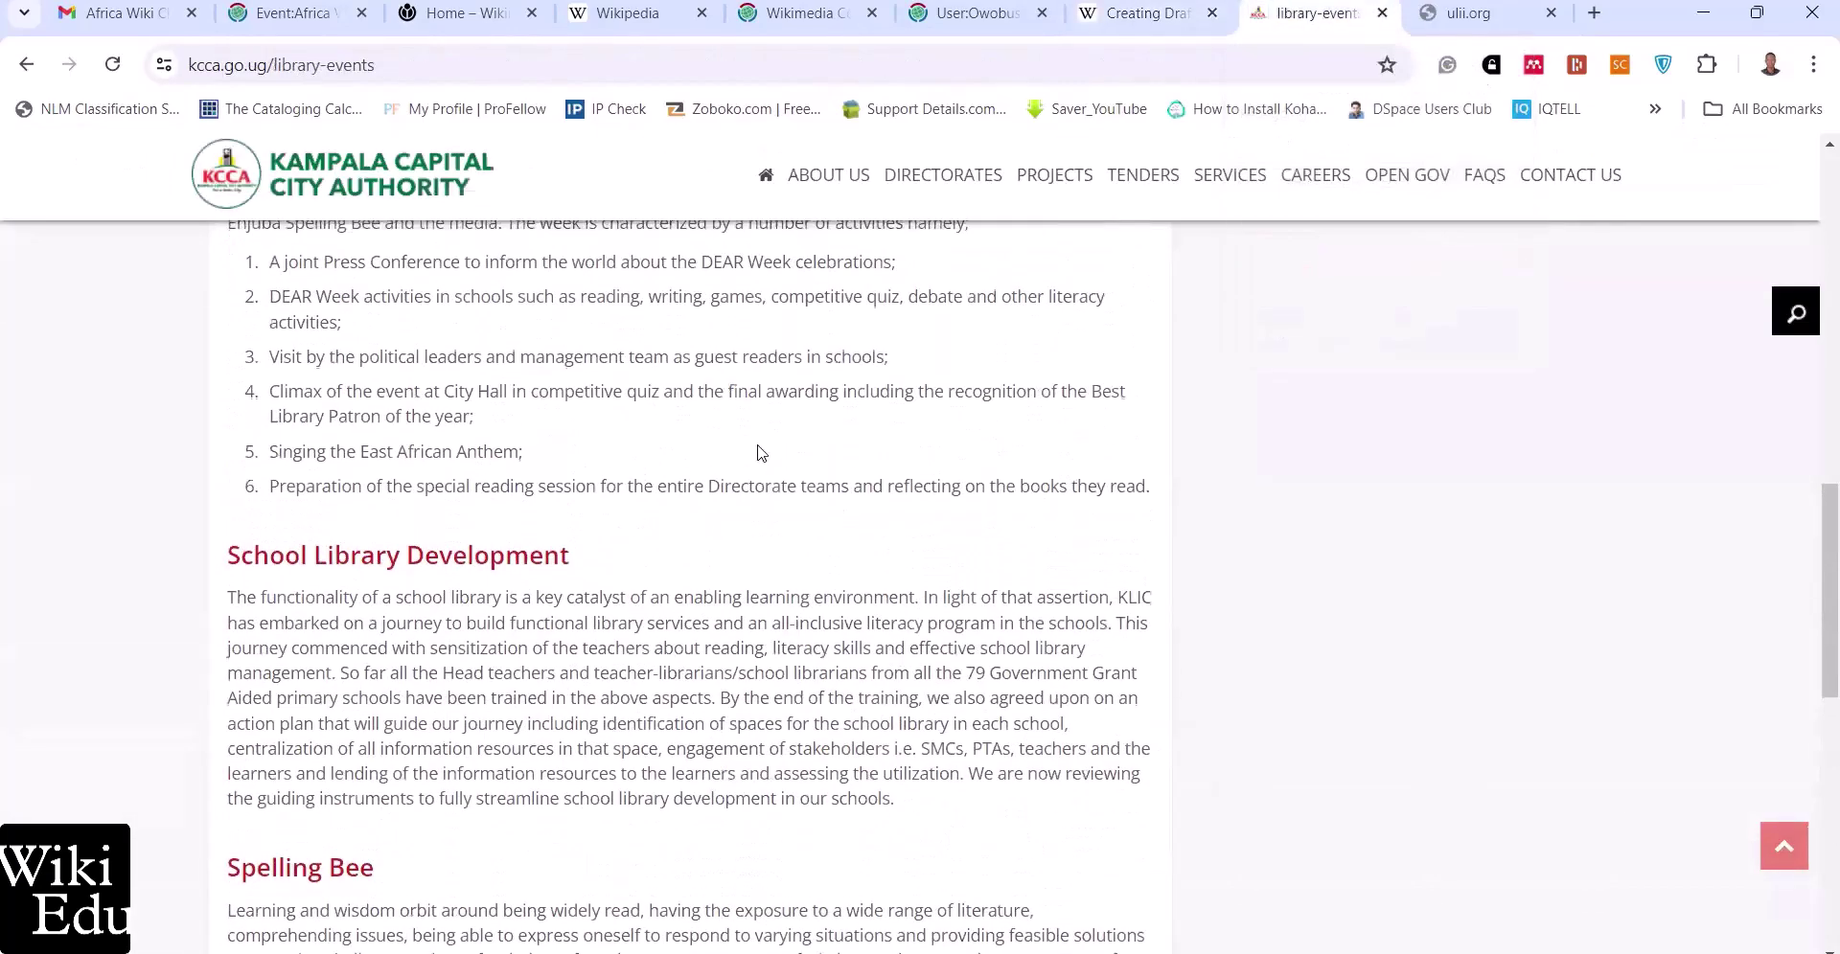
pyautogui.scroll(5, 759, 445)
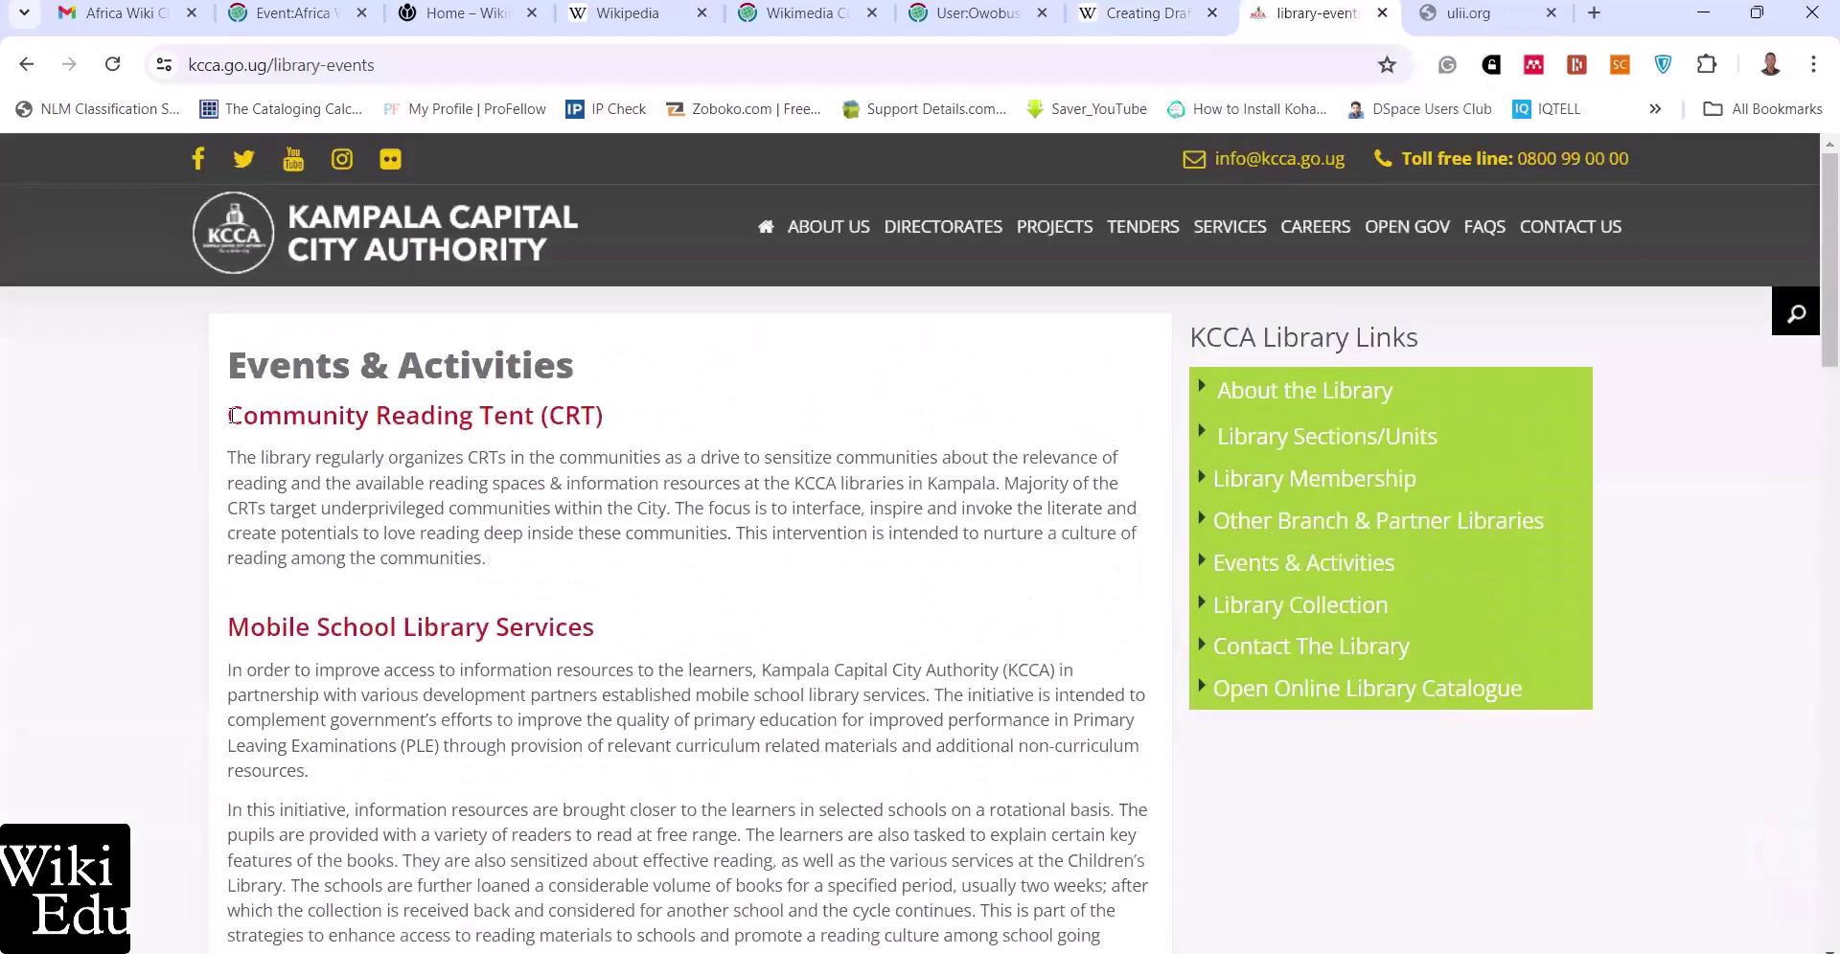
pyautogui.moveTo(232, 415); pyautogui.dragTo(635, 426)
pyautogui.press('super+c')
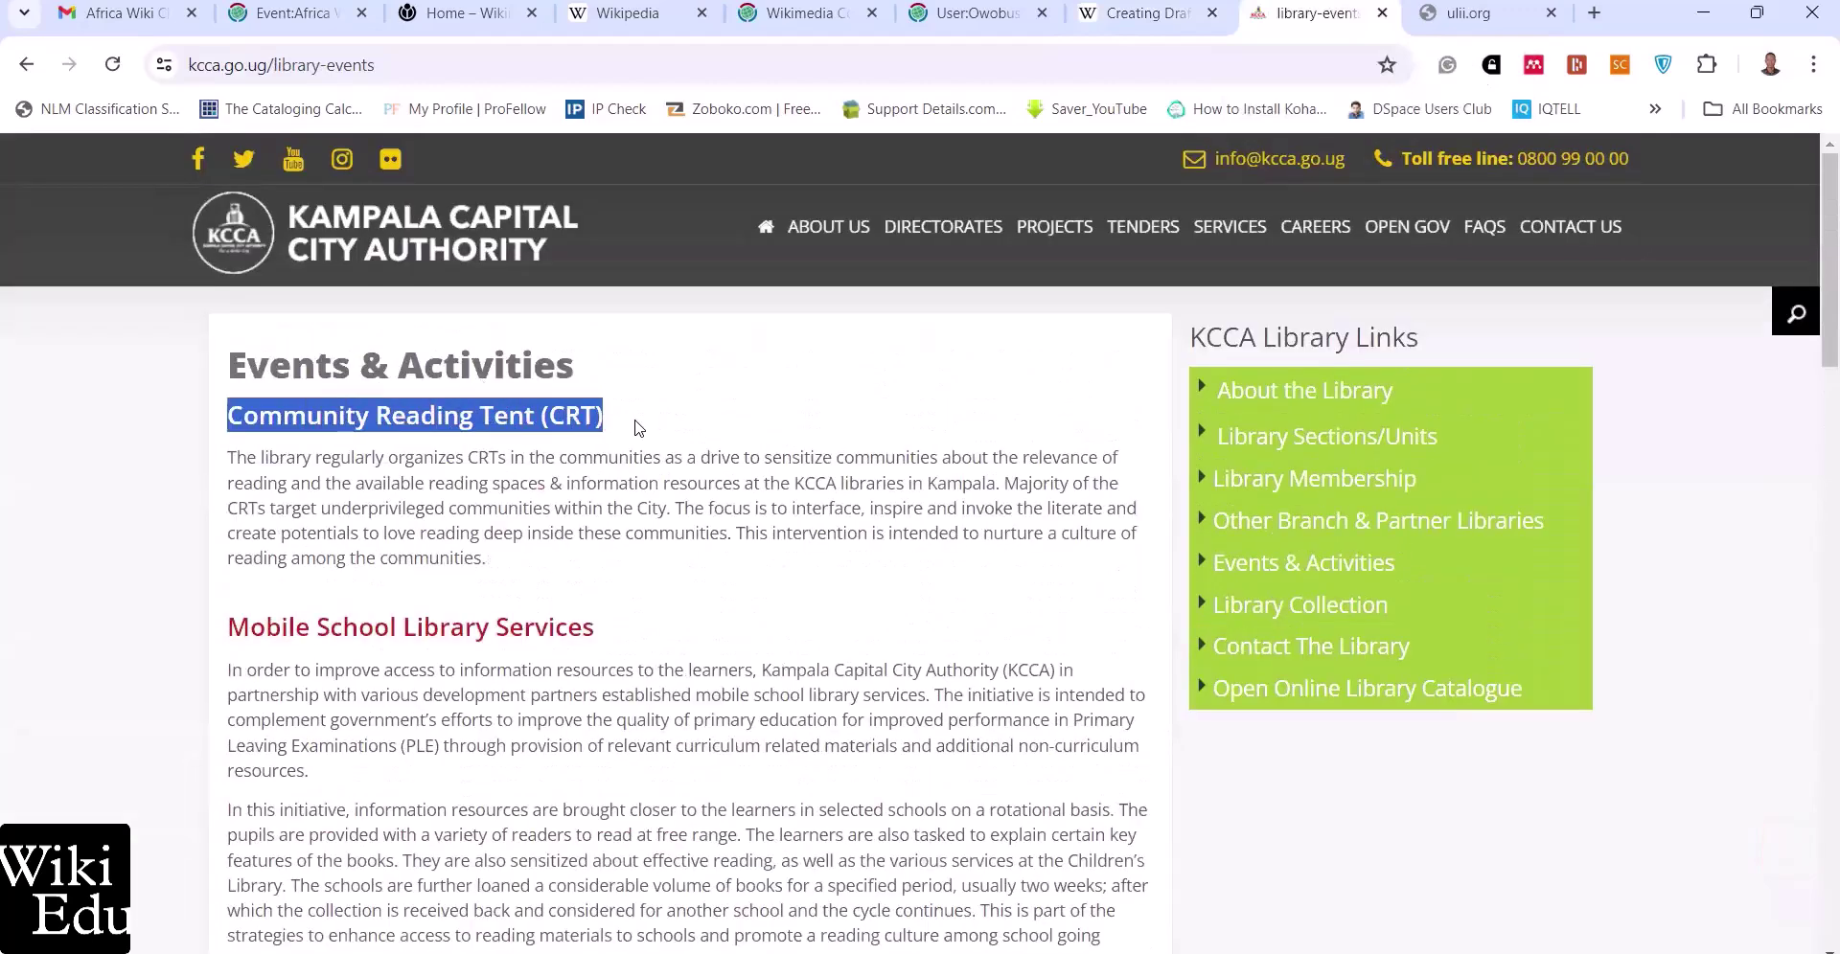
# Paste "Community Reading Tent (CRT)" under the Events and Services heading of the Wikipedia draft
pyautogui.click(1123, 15)
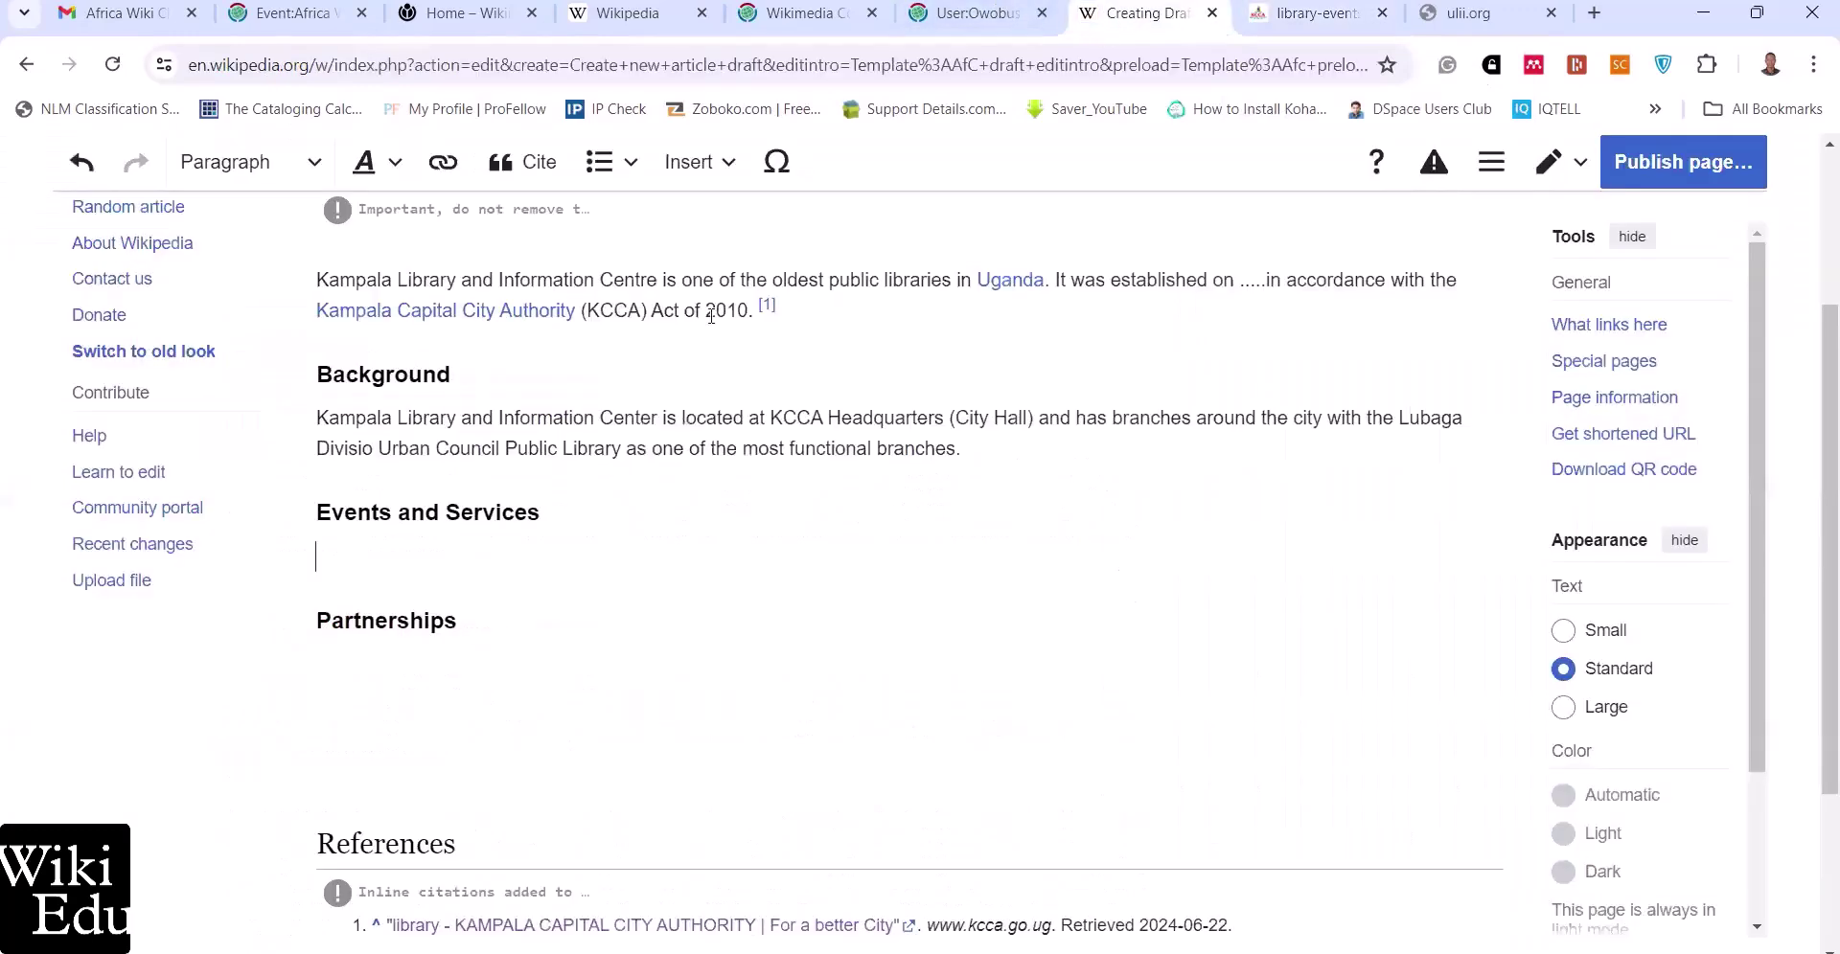
pyautogui.rightClick(376, 568)
pyautogui.click(499, 381)
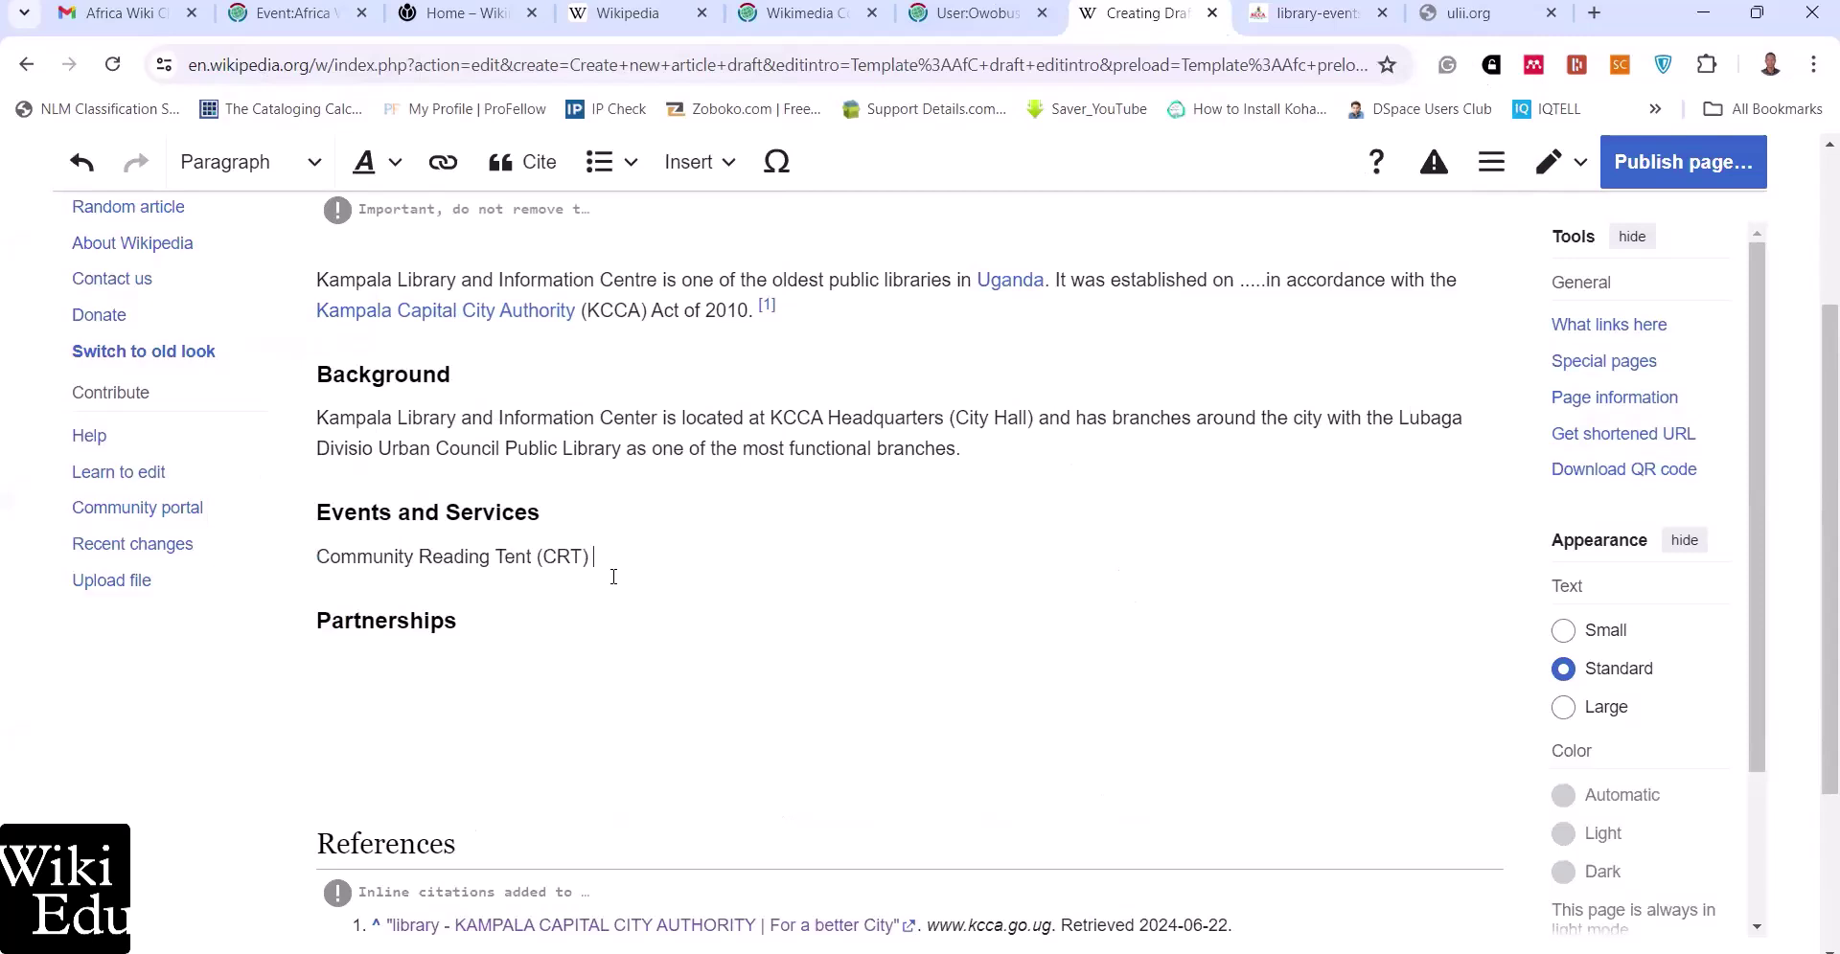
# Copy the "Mobile School Library Services" heading from the KCCA library events page into a new line below Community Reading Tent (CRT) in the draft
pyautogui.press('Return')
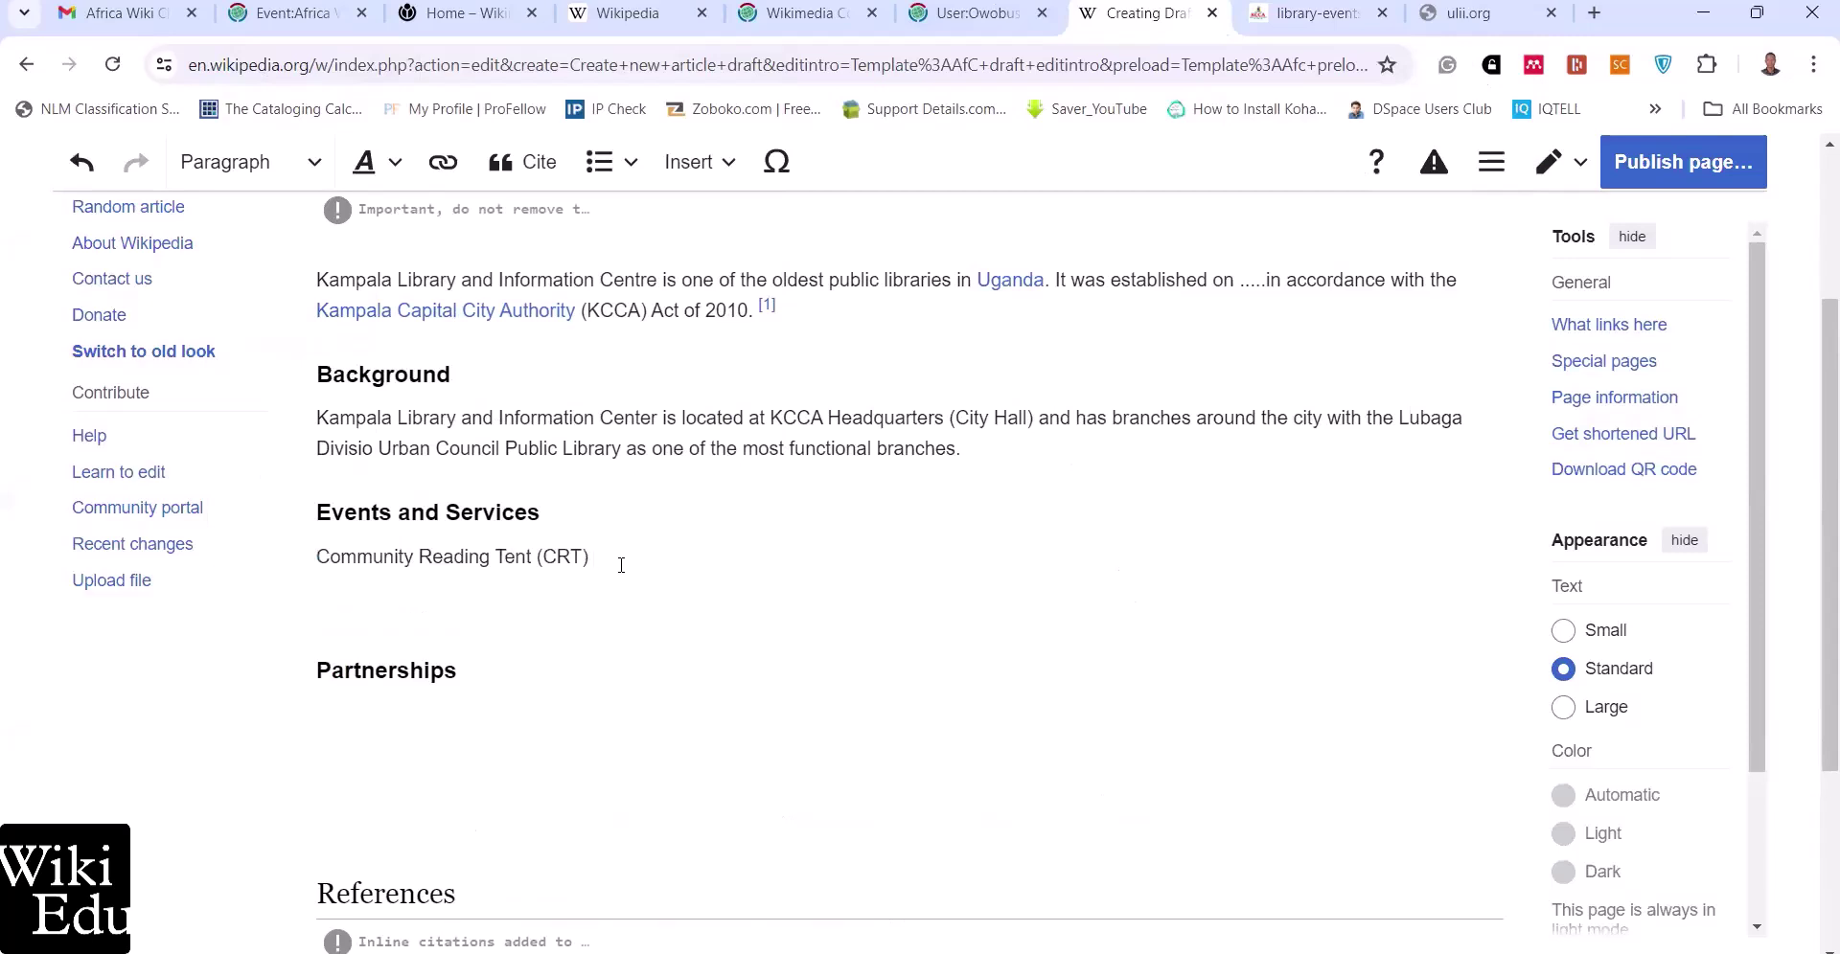
pyautogui.hotkey('ctrl', 'Tab')
pyautogui.moveTo(228, 628); pyautogui.dragTo(631, 629)
pyautogui.press('super+c')
pyautogui.click(1131, 17)
pyautogui.rightClick(428, 615)
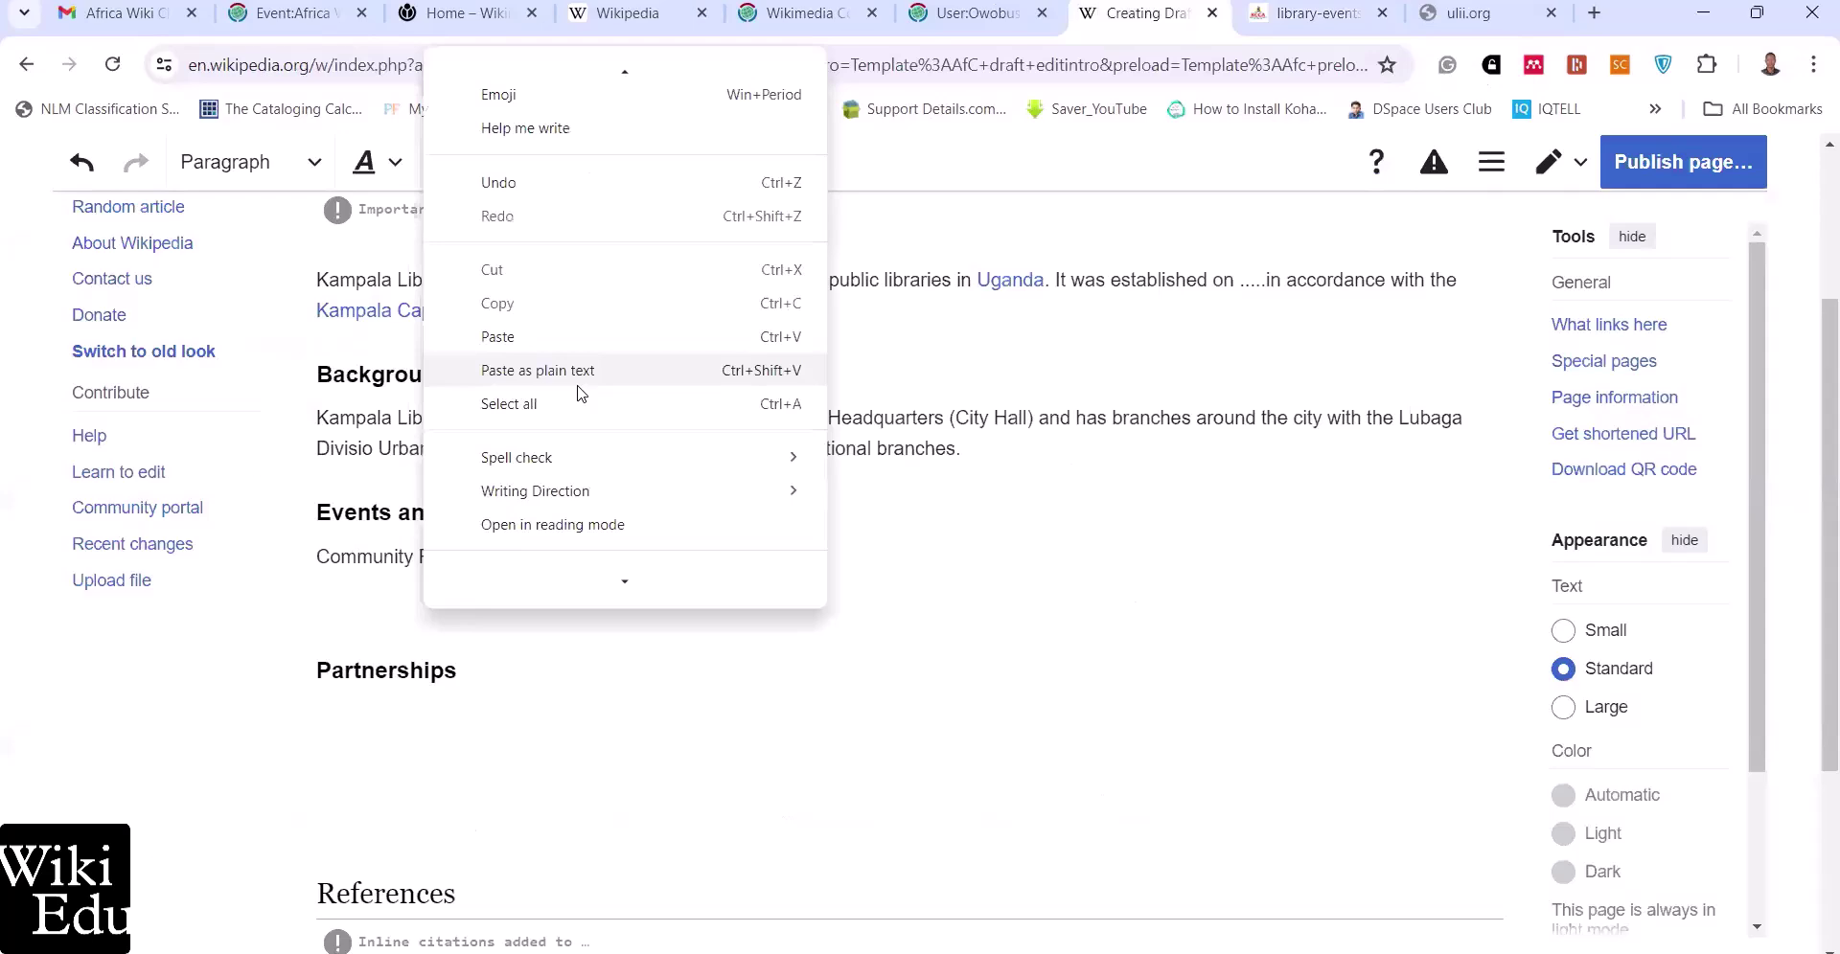
pyautogui.click(579, 382)
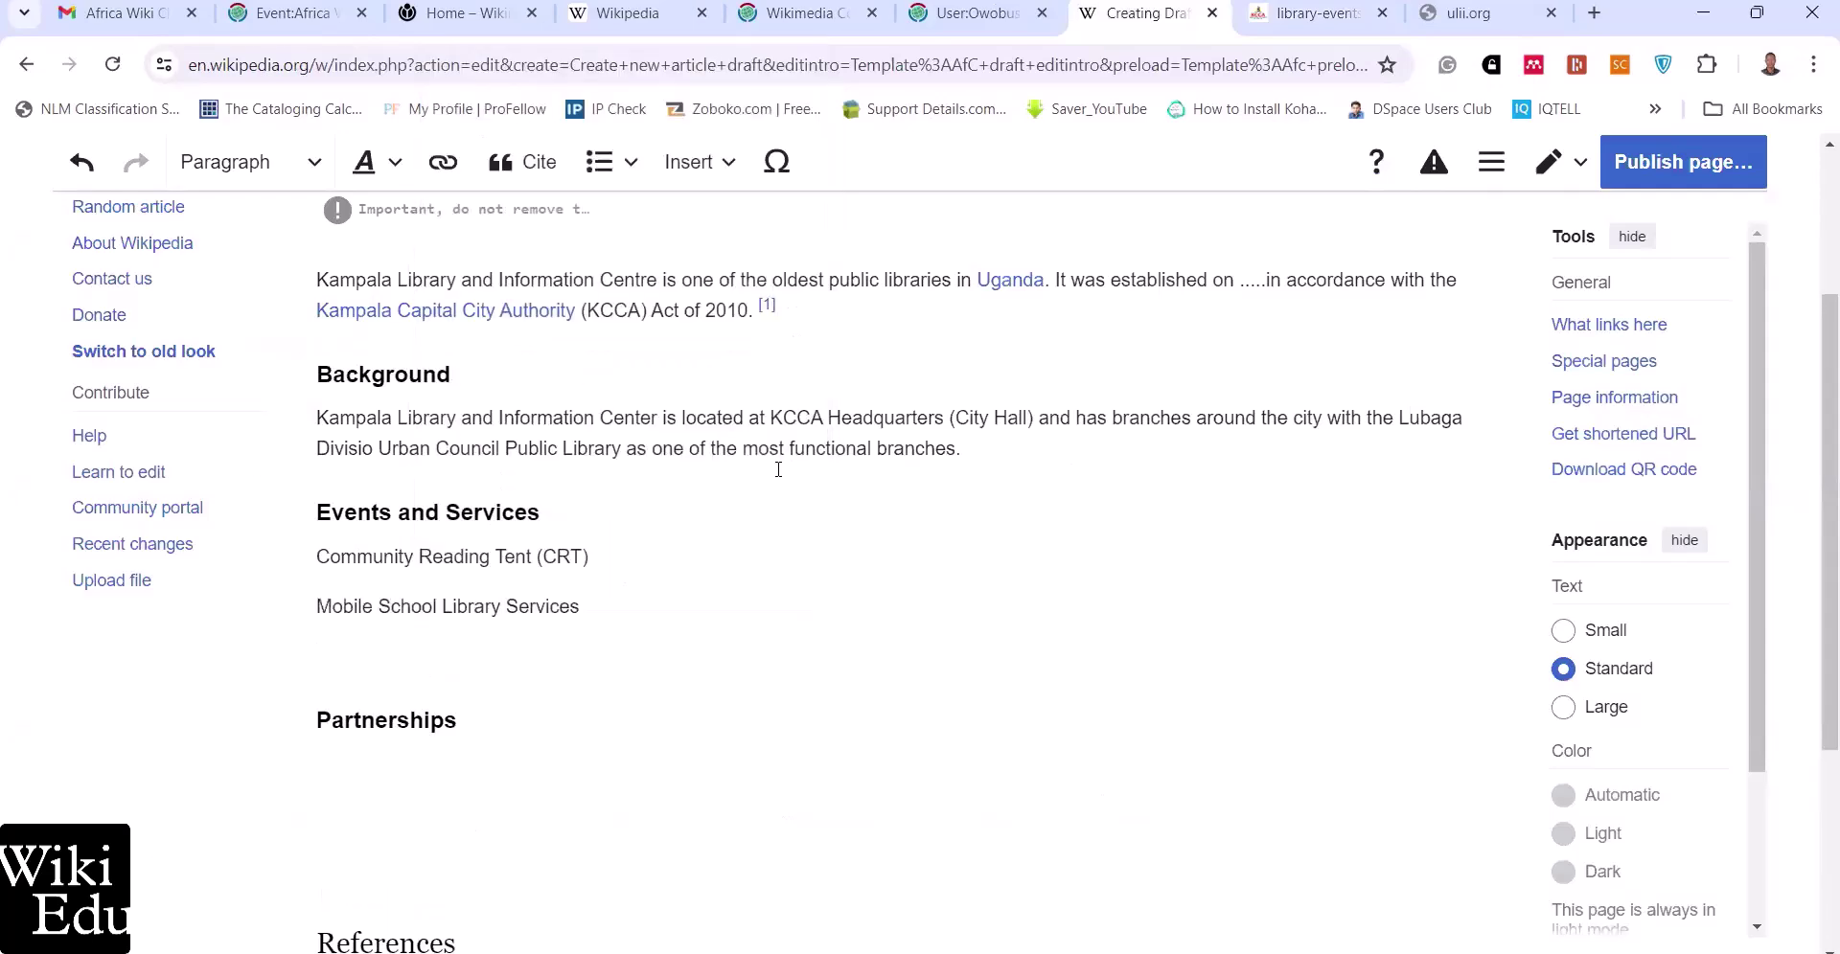
# Copy the "Schools Visits to the Children's Library" heading from the KCCA library events page and return to the Wikipedia draft
pyautogui.hotkey('ctrl', 'Tab')
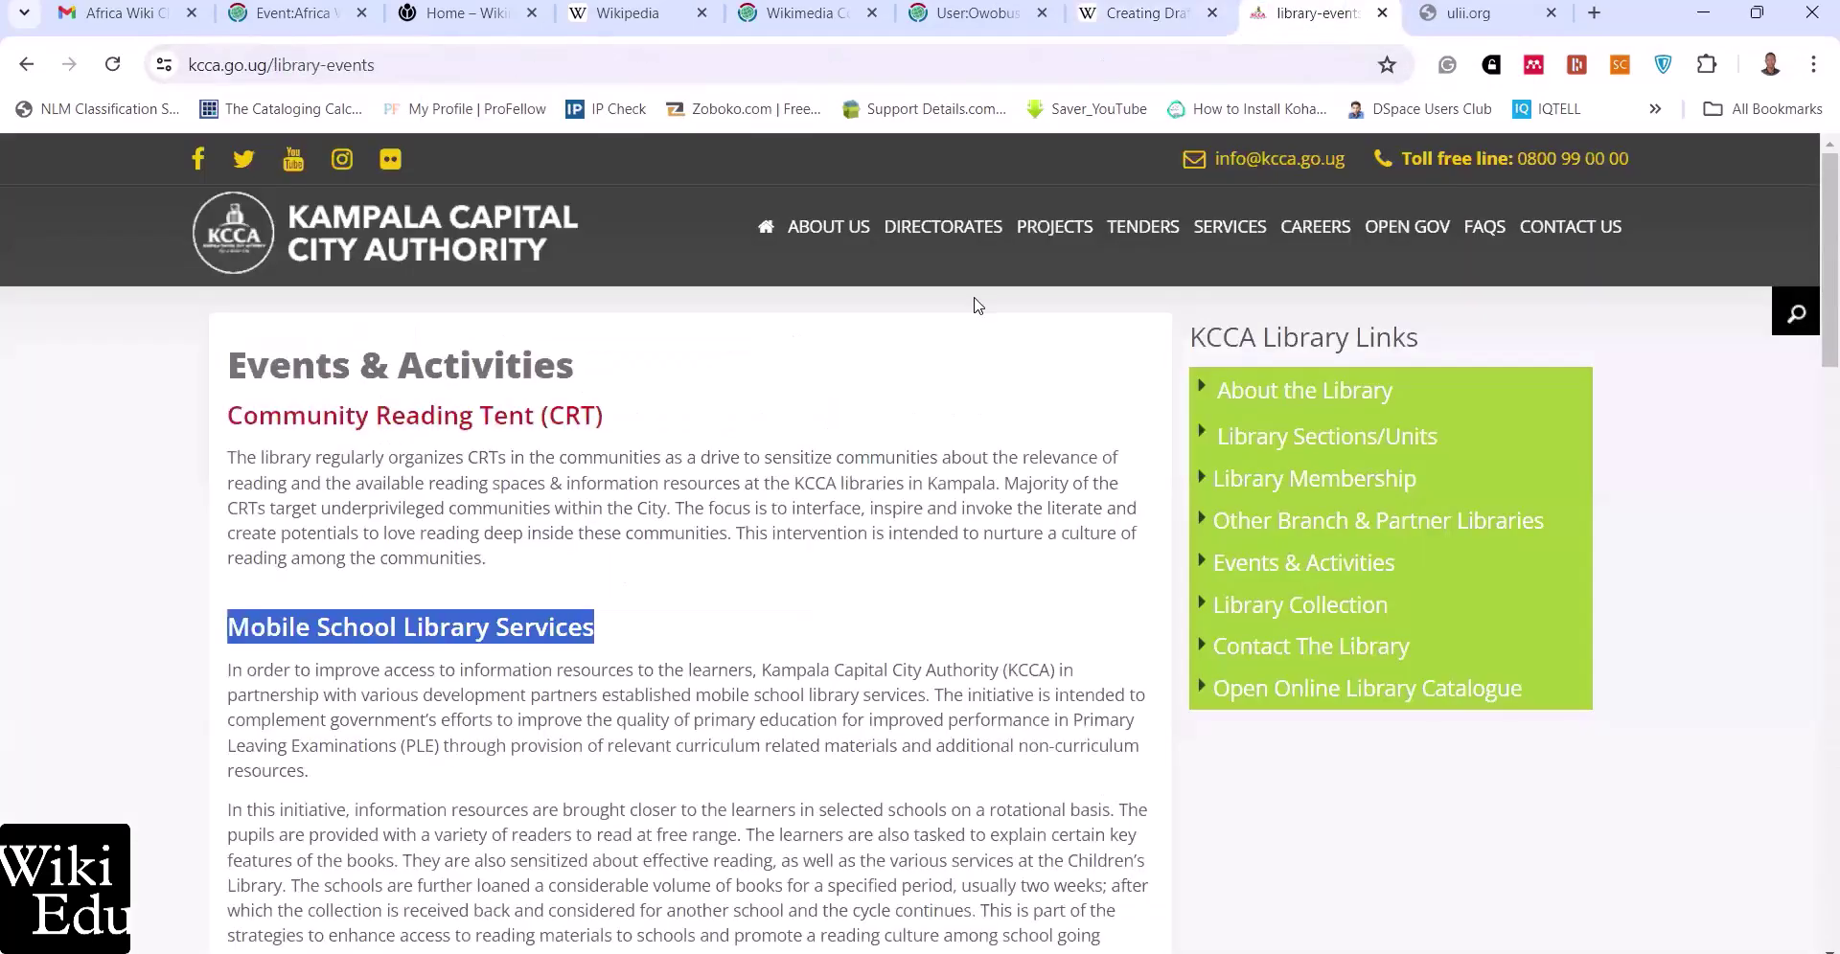
pyautogui.scroll(-5, 719, 588)
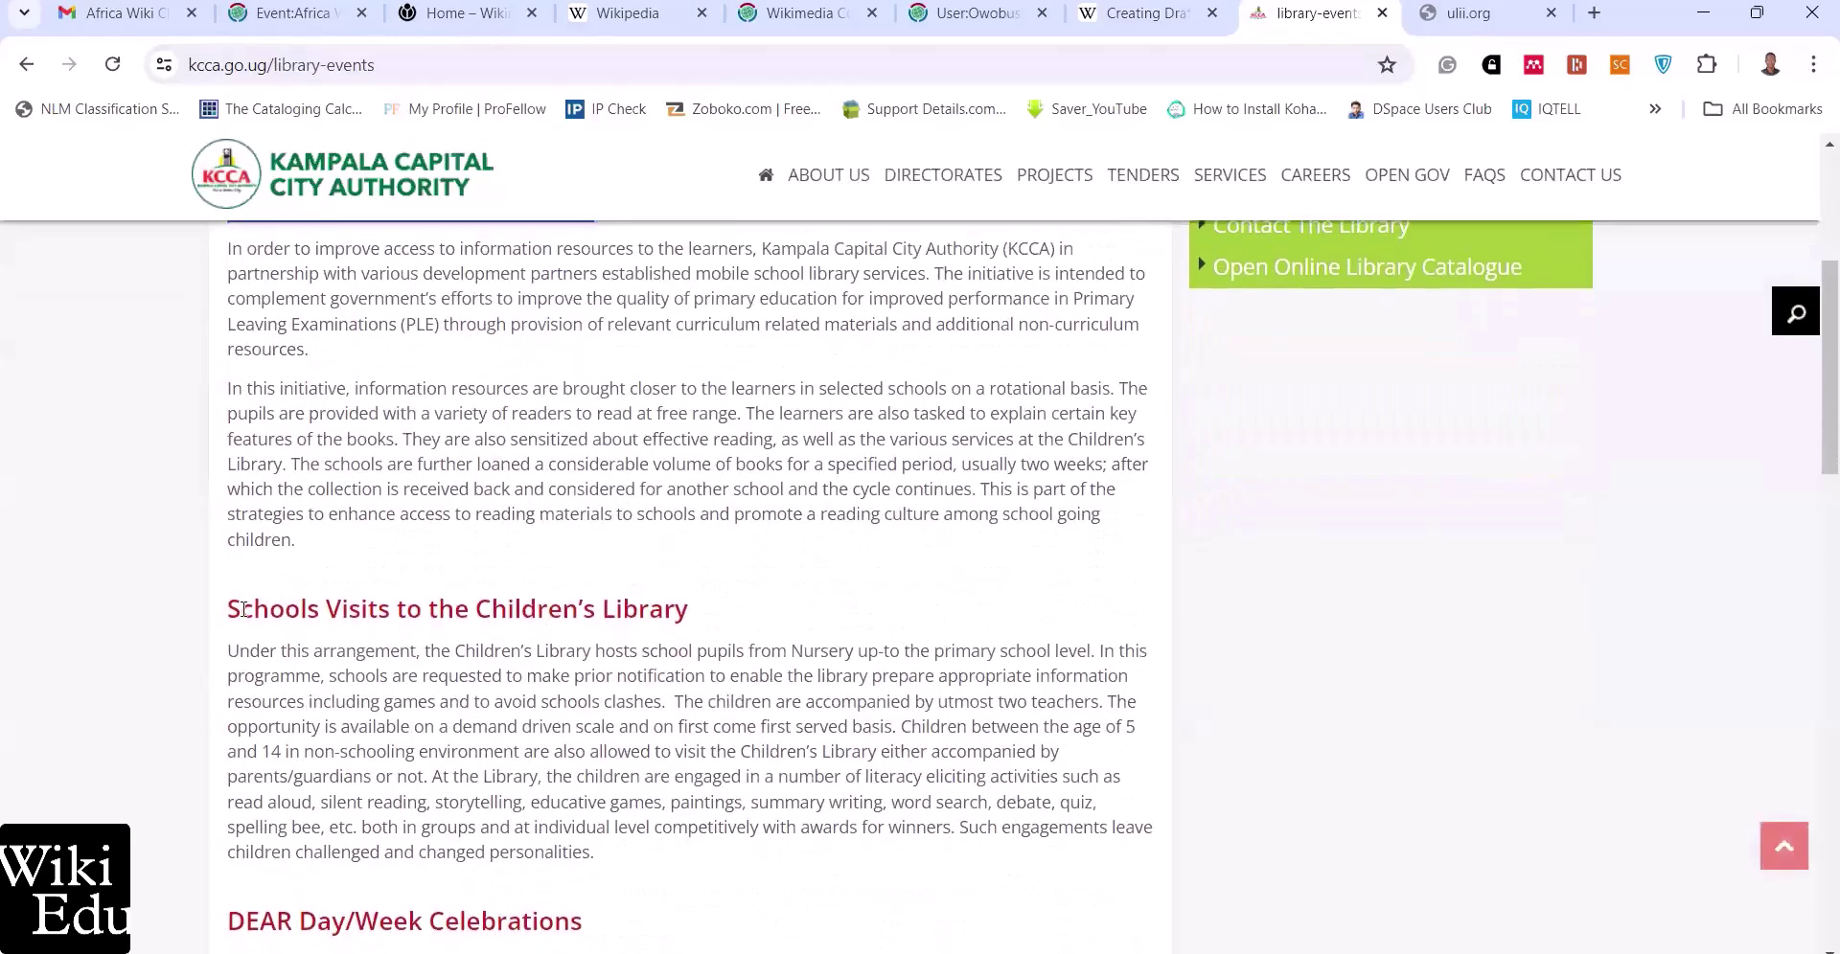
pyautogui.moveTo(230, 609); pyautogui.dragTo(720, 625)
pyautogui.hotkey('ctrl', 'c')
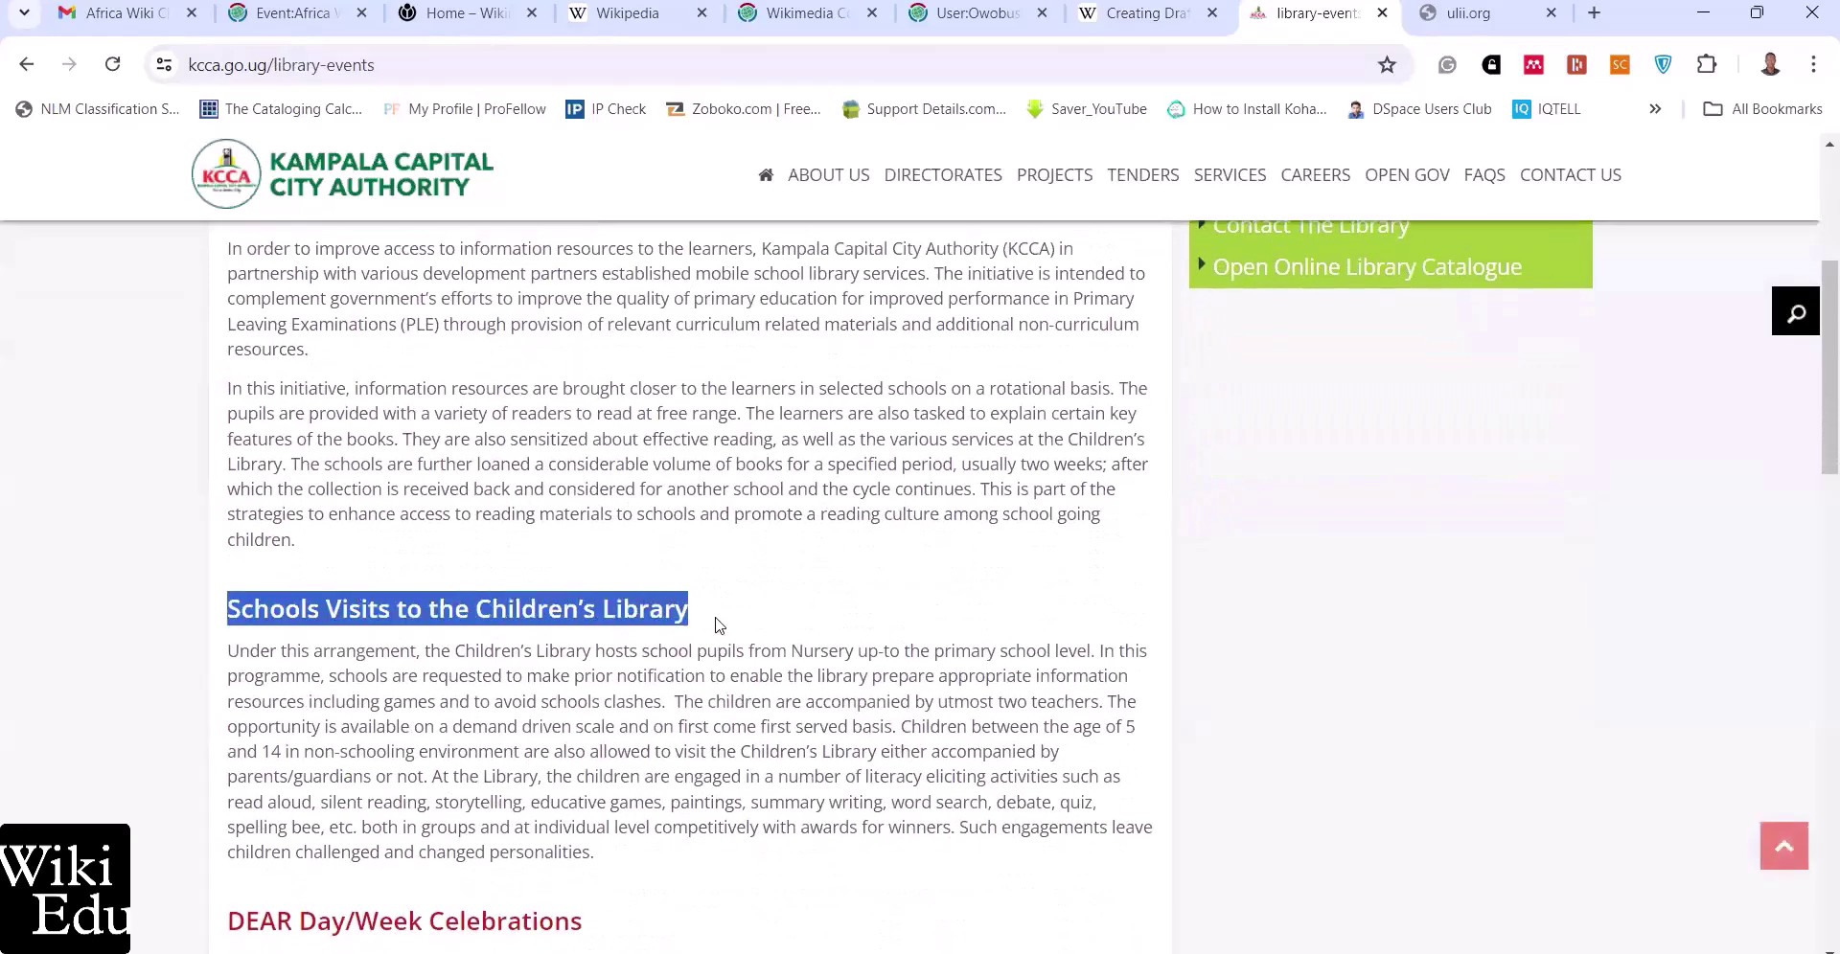
pyautogui.click(1143, 13)
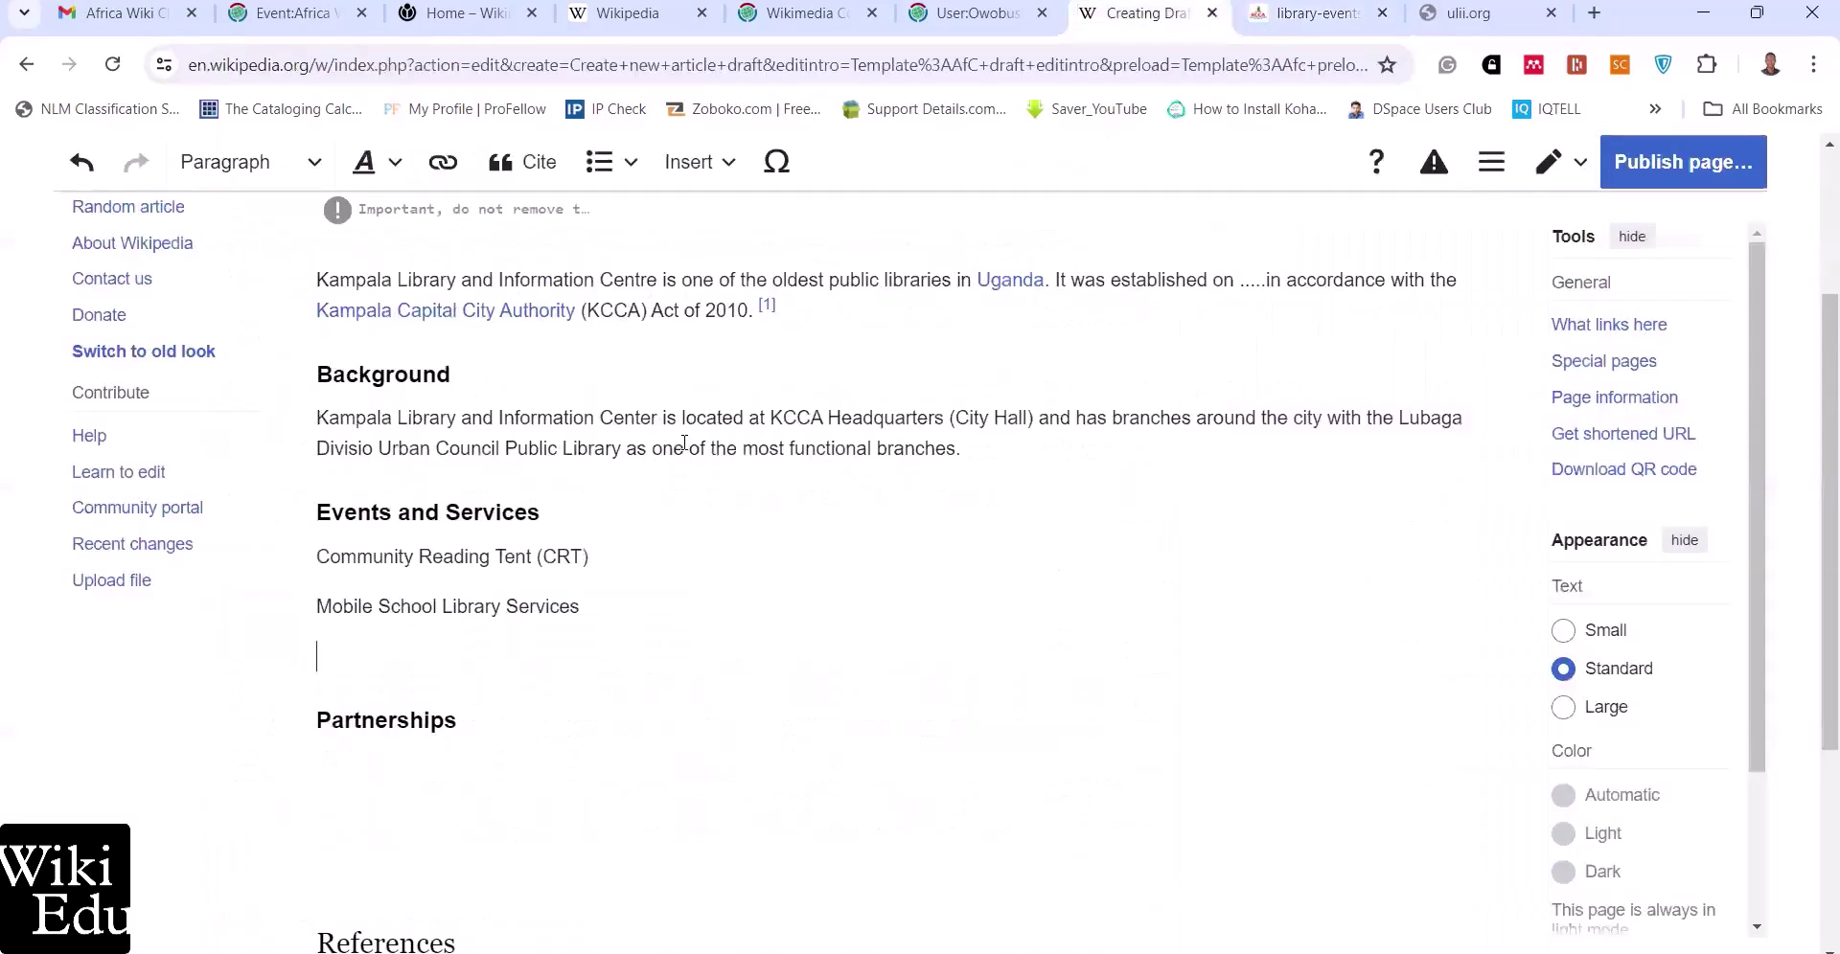
pyautogui.click(389, 678)
pyautogui.hotkey('ctrl', 'v')
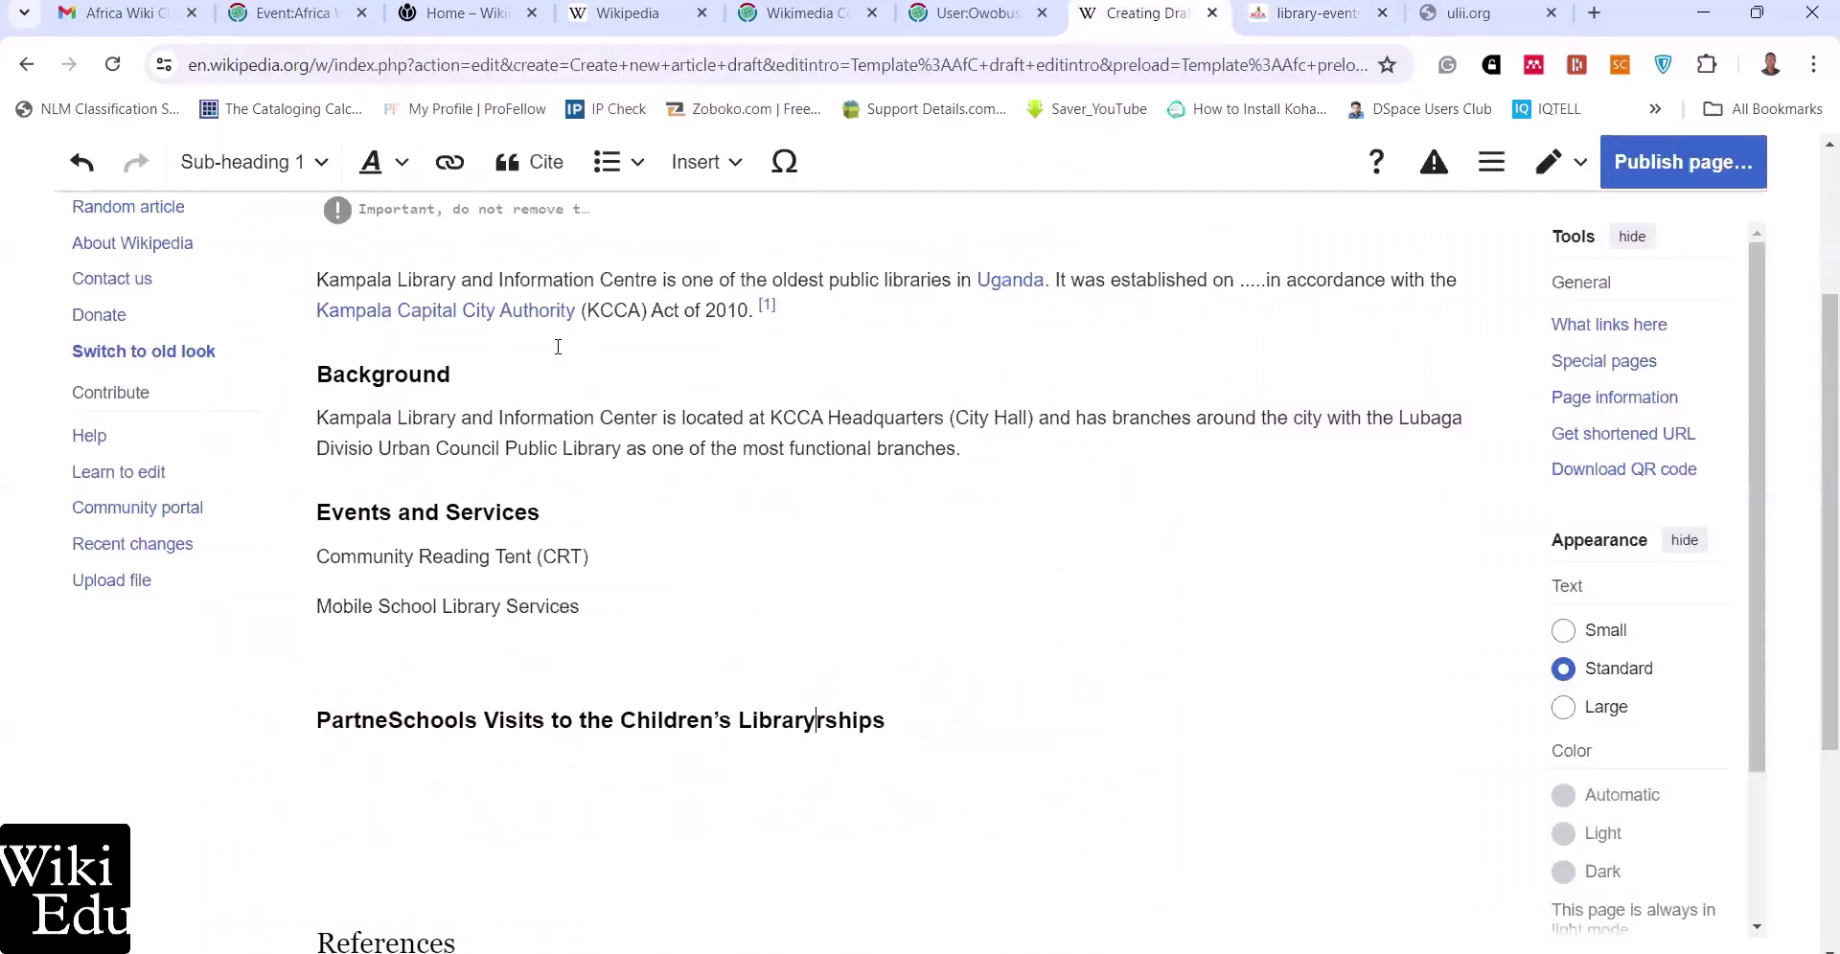
pyautogui.hotkey('ctrl', 'z')
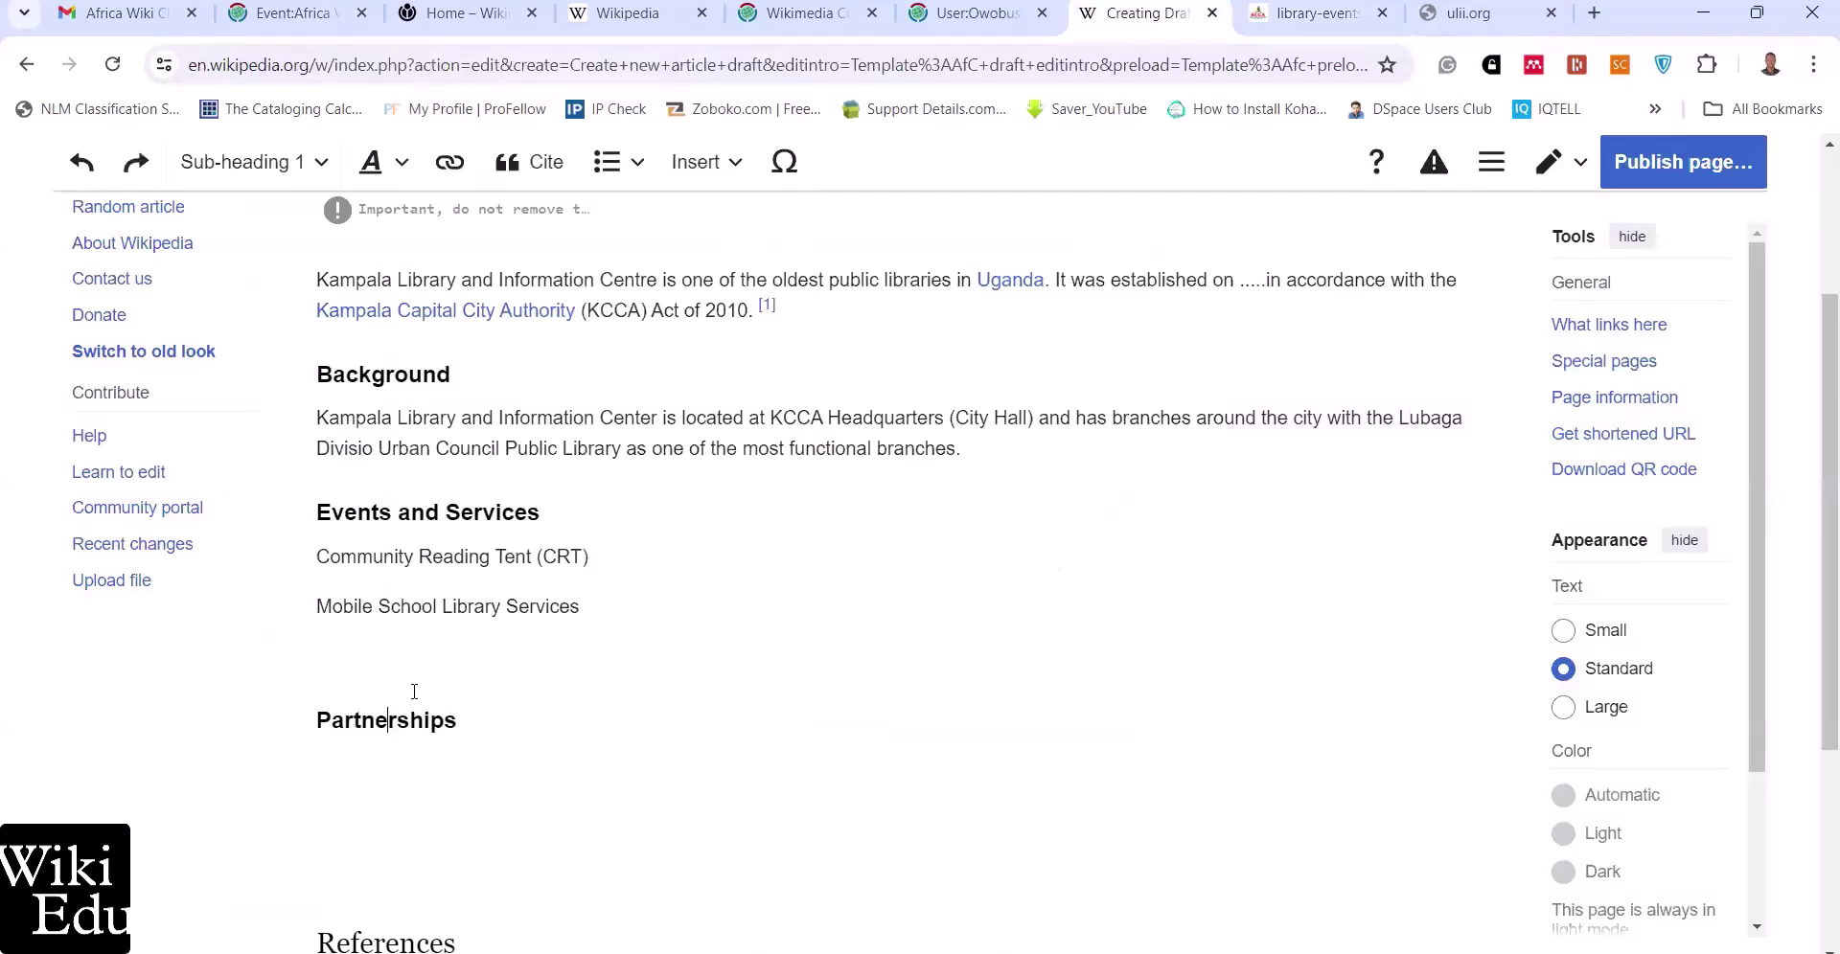
# Paste "Schools Visits to the Children's Library" as plain text on the empty line below Mobile School Library Services
pyautogui.click(340, 640)
pyautogui.rightClick(515, 345)
pyautogui.click(451, 235)
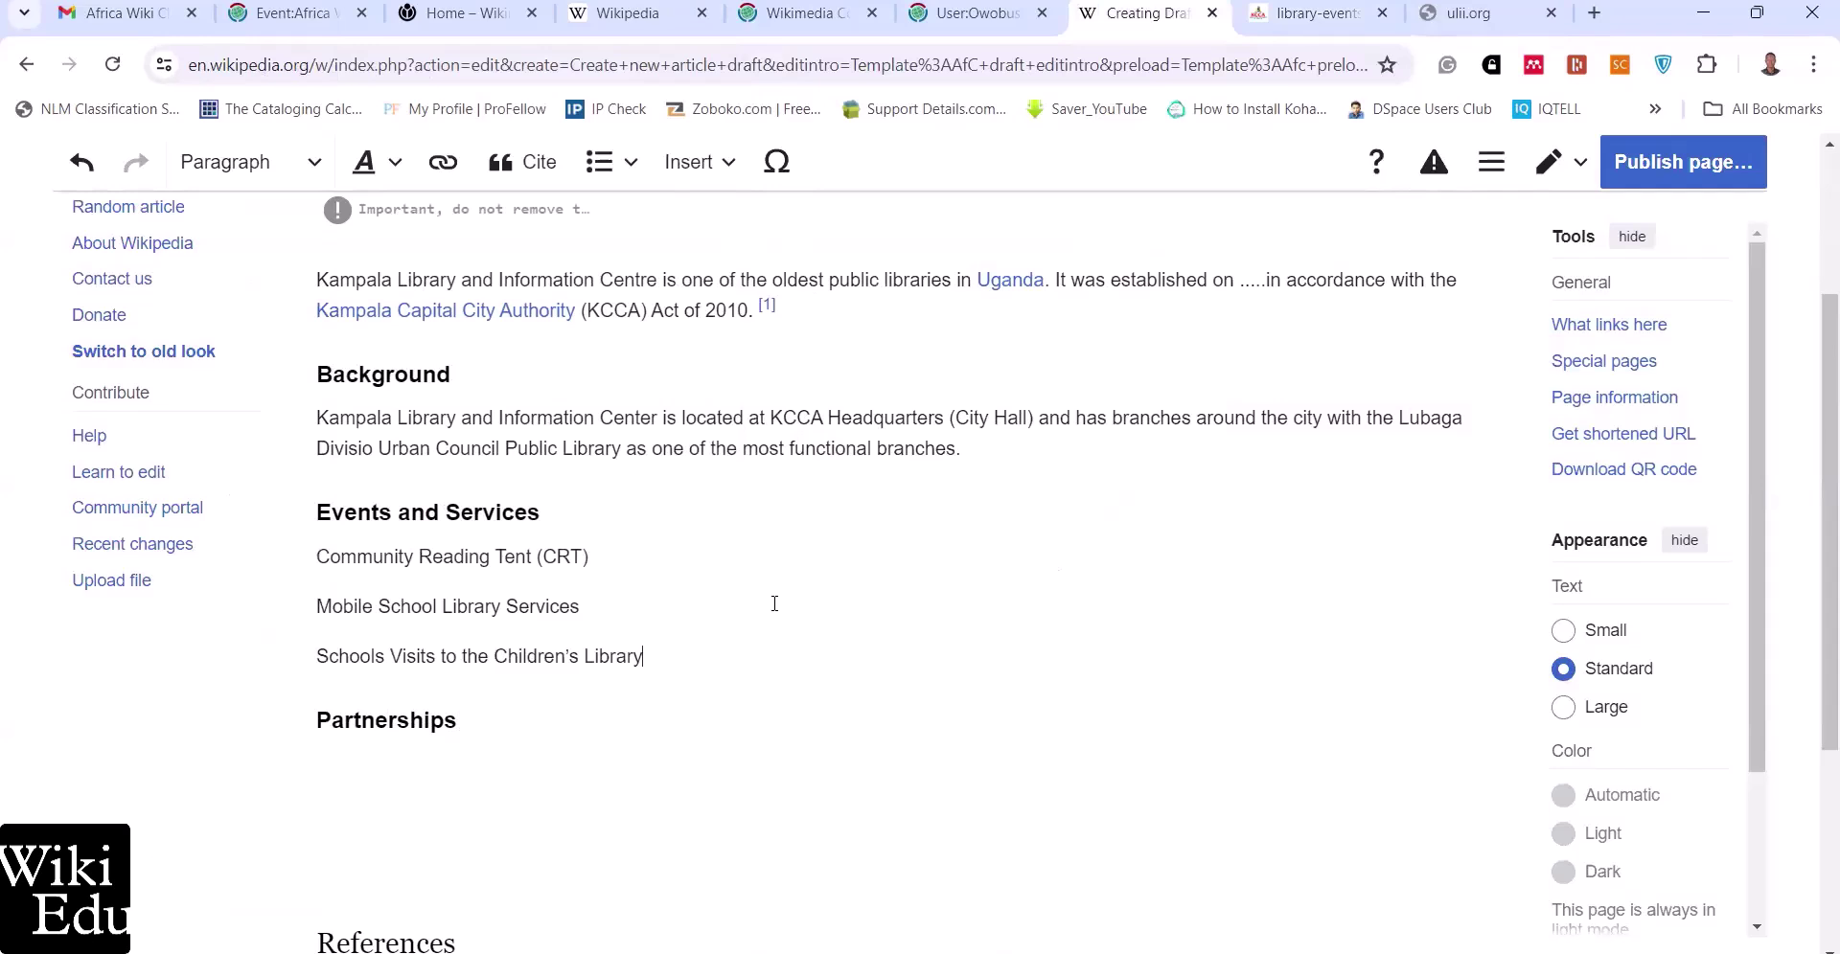
# Copy the "DEAR Day/Week Celebrations" heading from the KCCA events page as plain text into a new line at the end of Events and Services
pyautogui.press('Return')
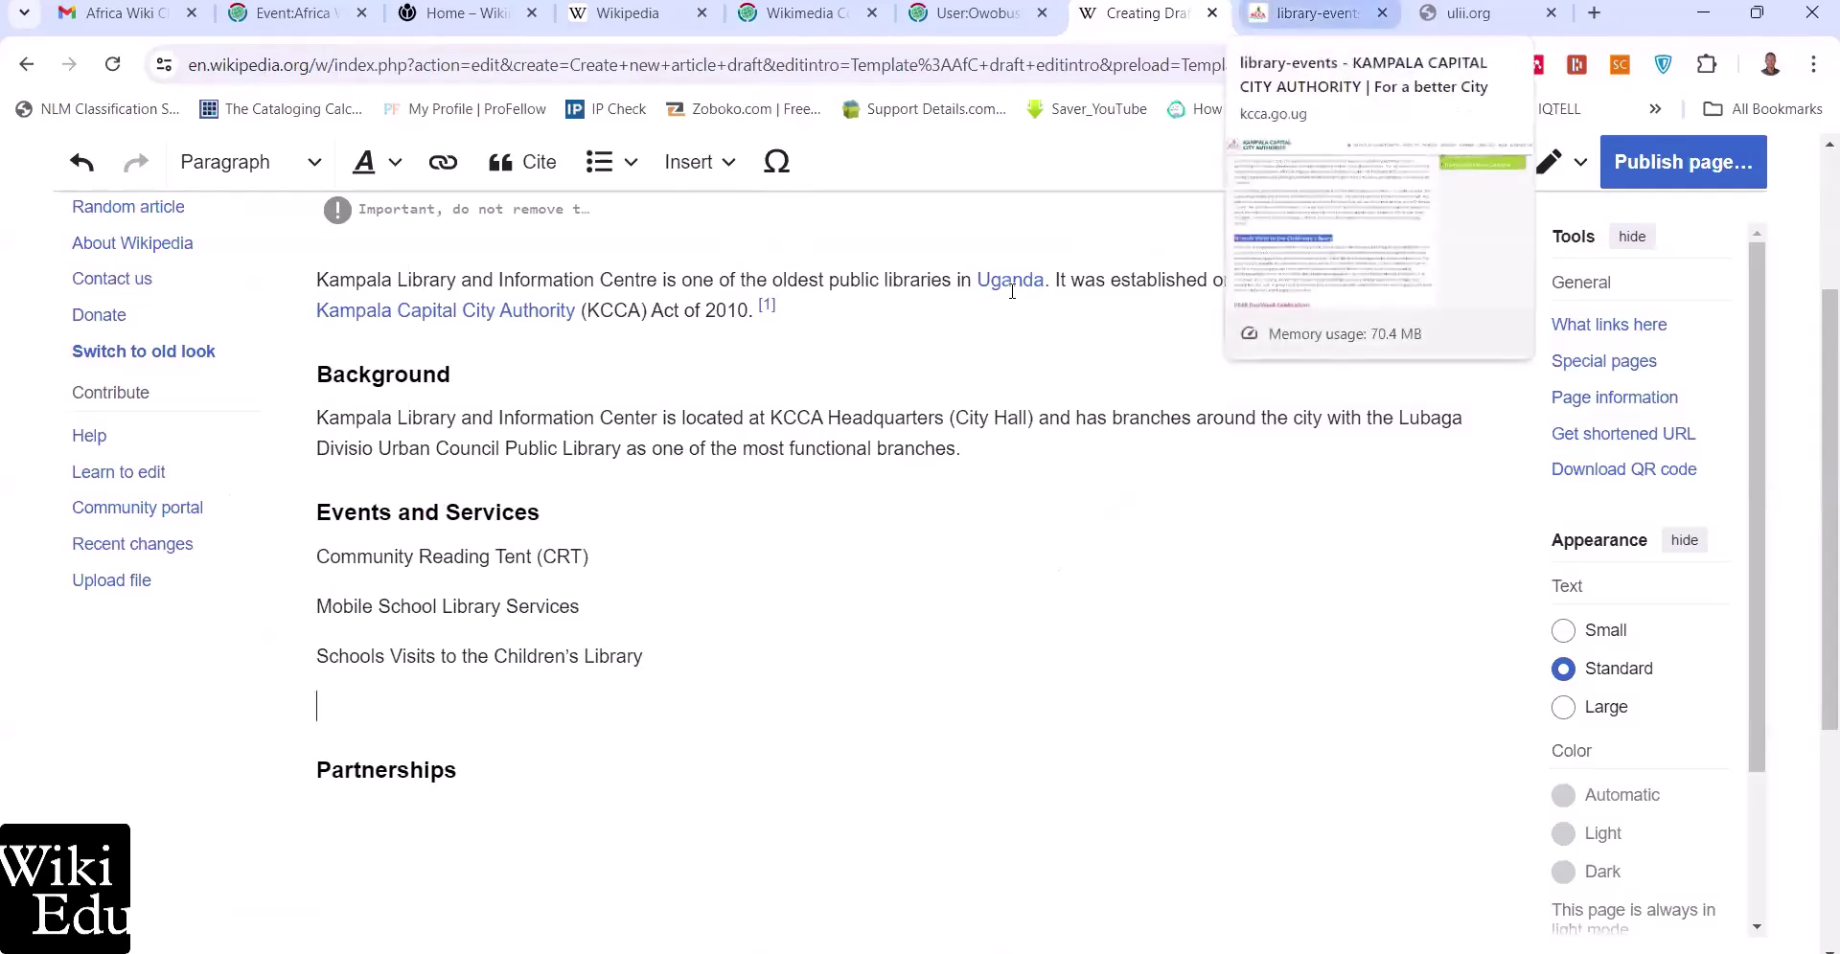
pyautogui.hotkey('ctrl', 'Tab')
pyautogui.scroll(-1, 655, 621)
pyautogui.scroll(-2, 656, 621)
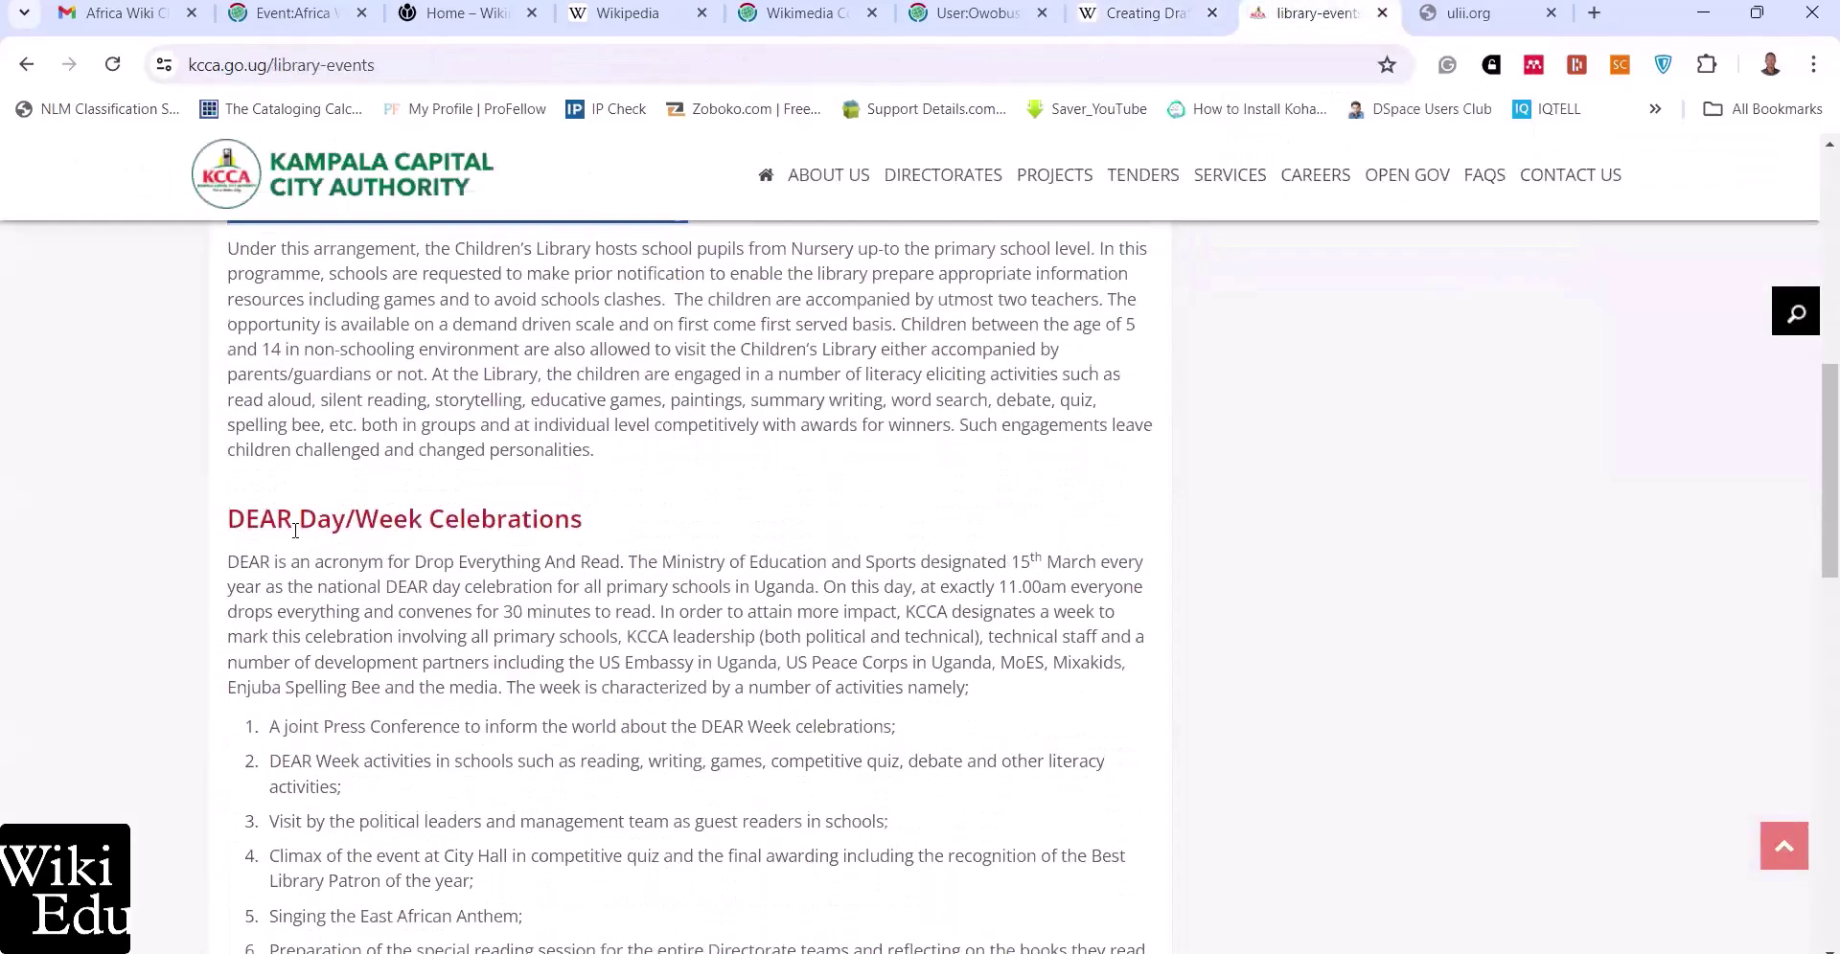
pyautogui.moveTo(234, 514); pyautogui.dragTo(583, 526)
pyautogui.press('super+c')
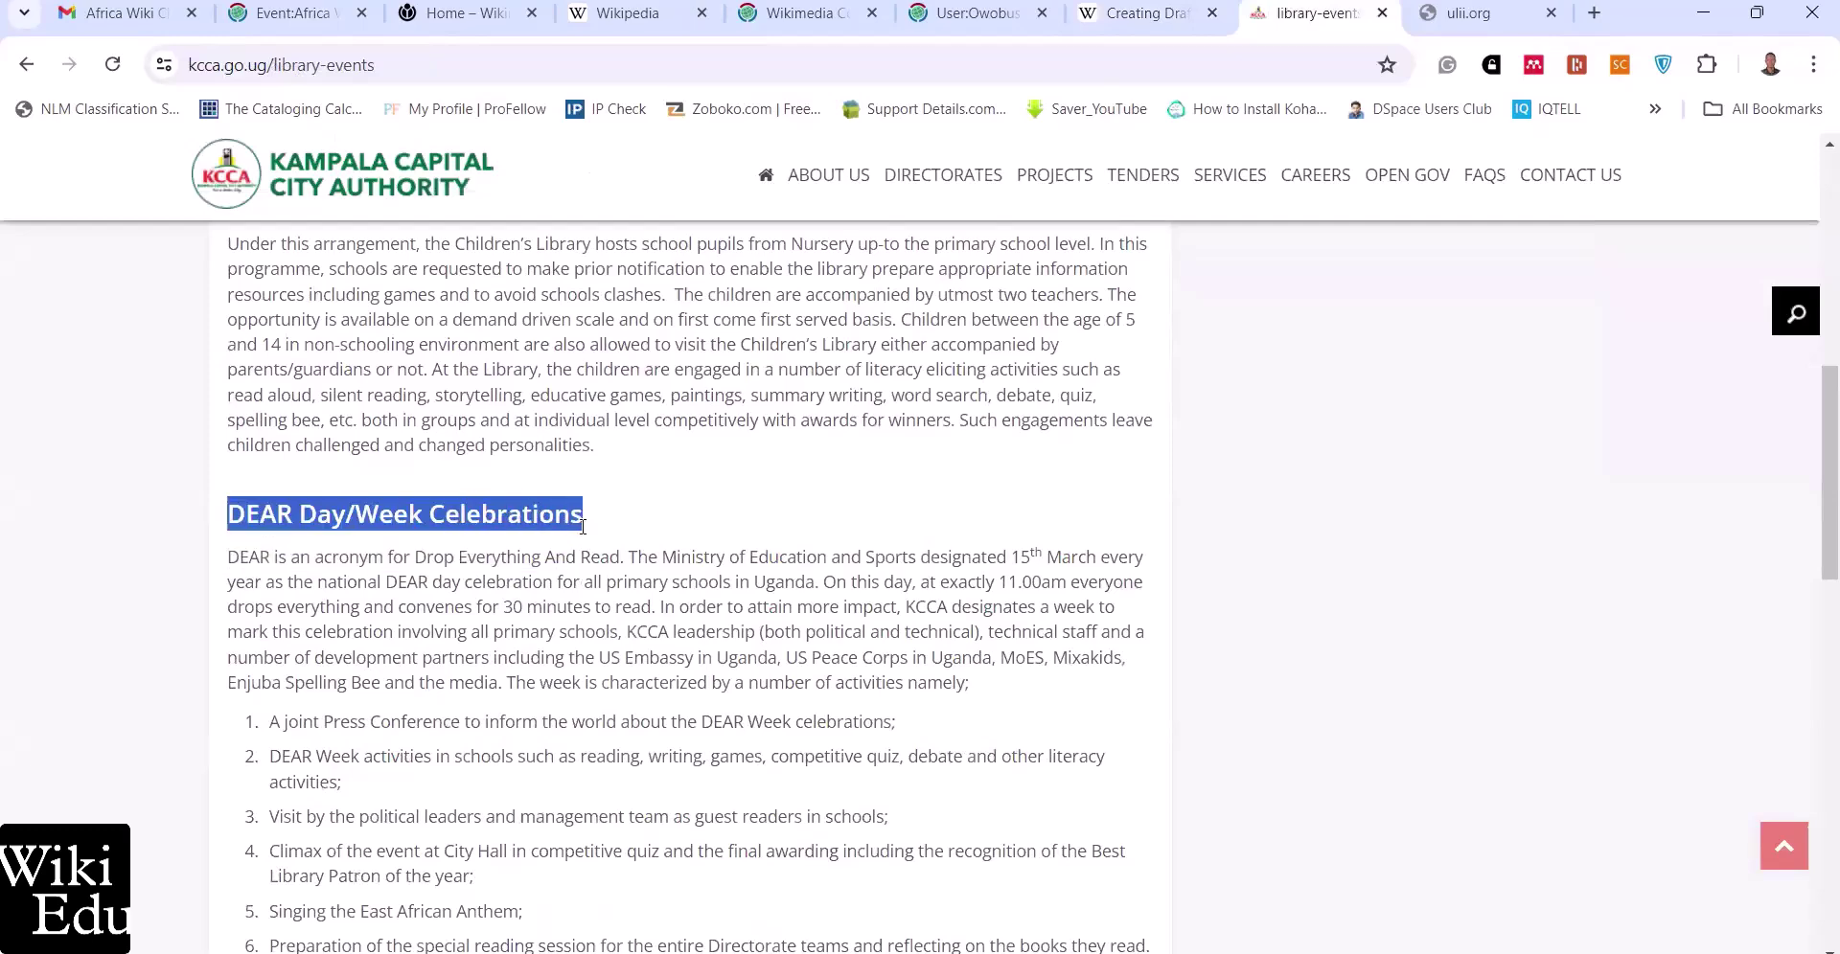
pyautogui.click(1123, 13)
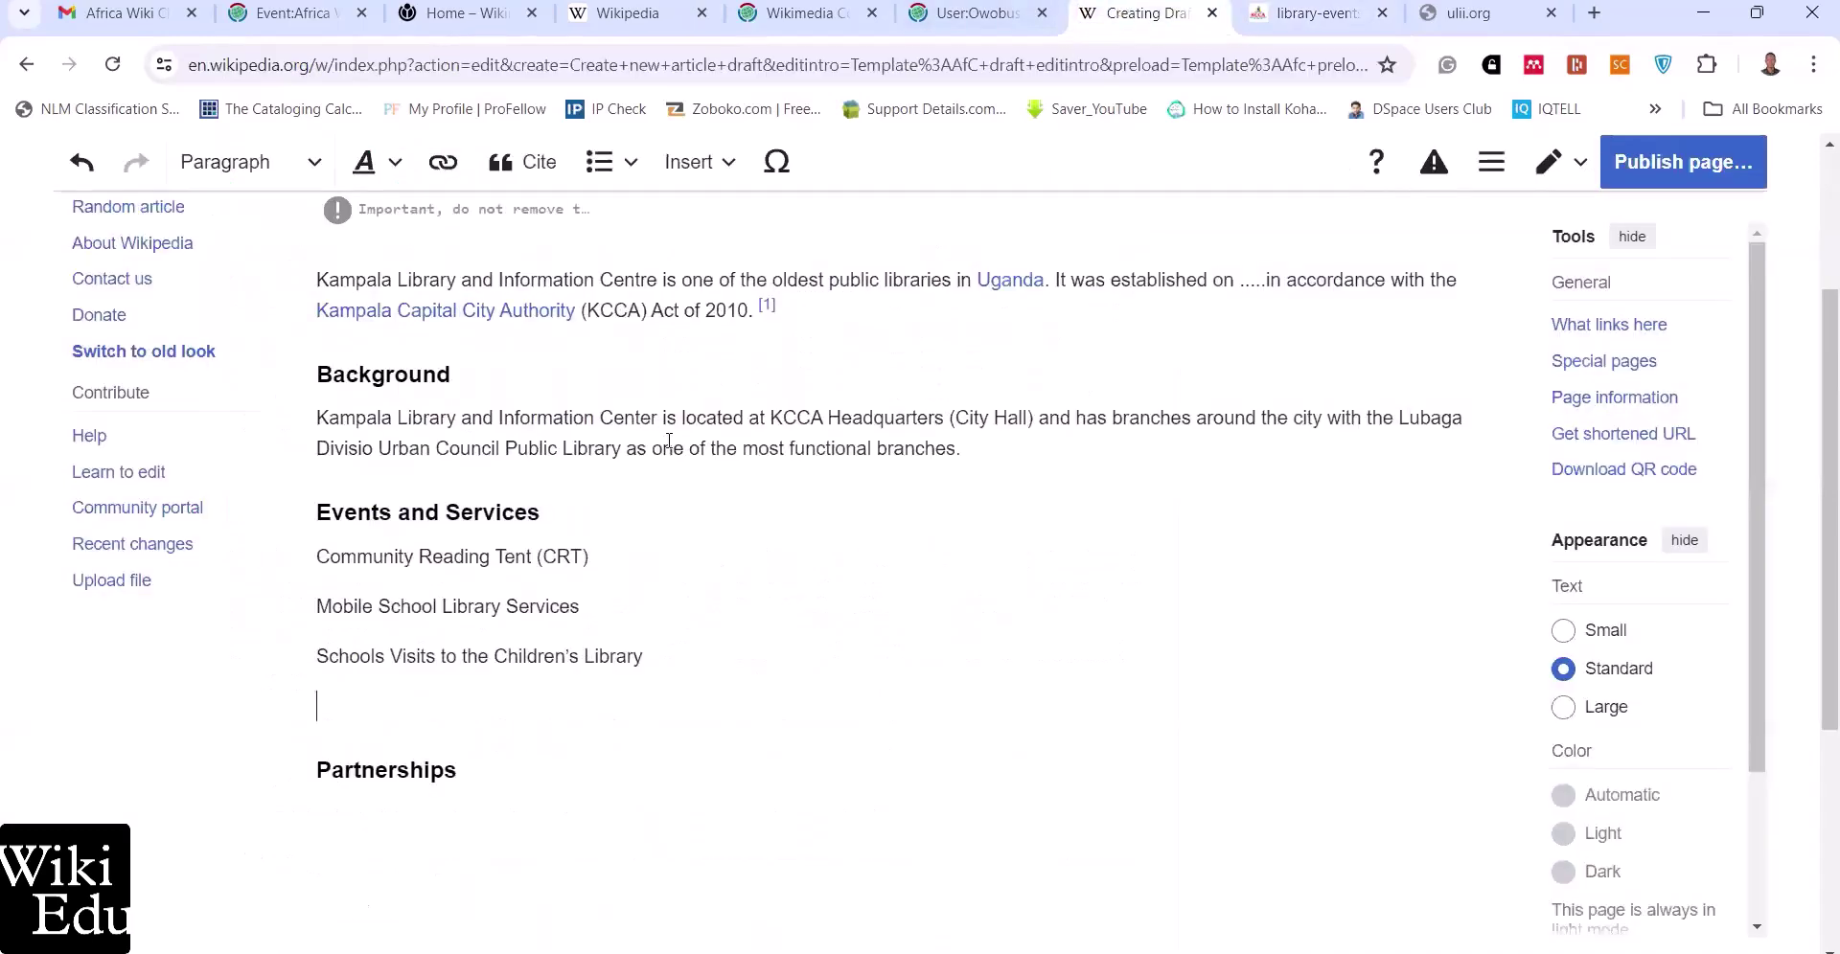
pyautogui.rightClick(414, 707)
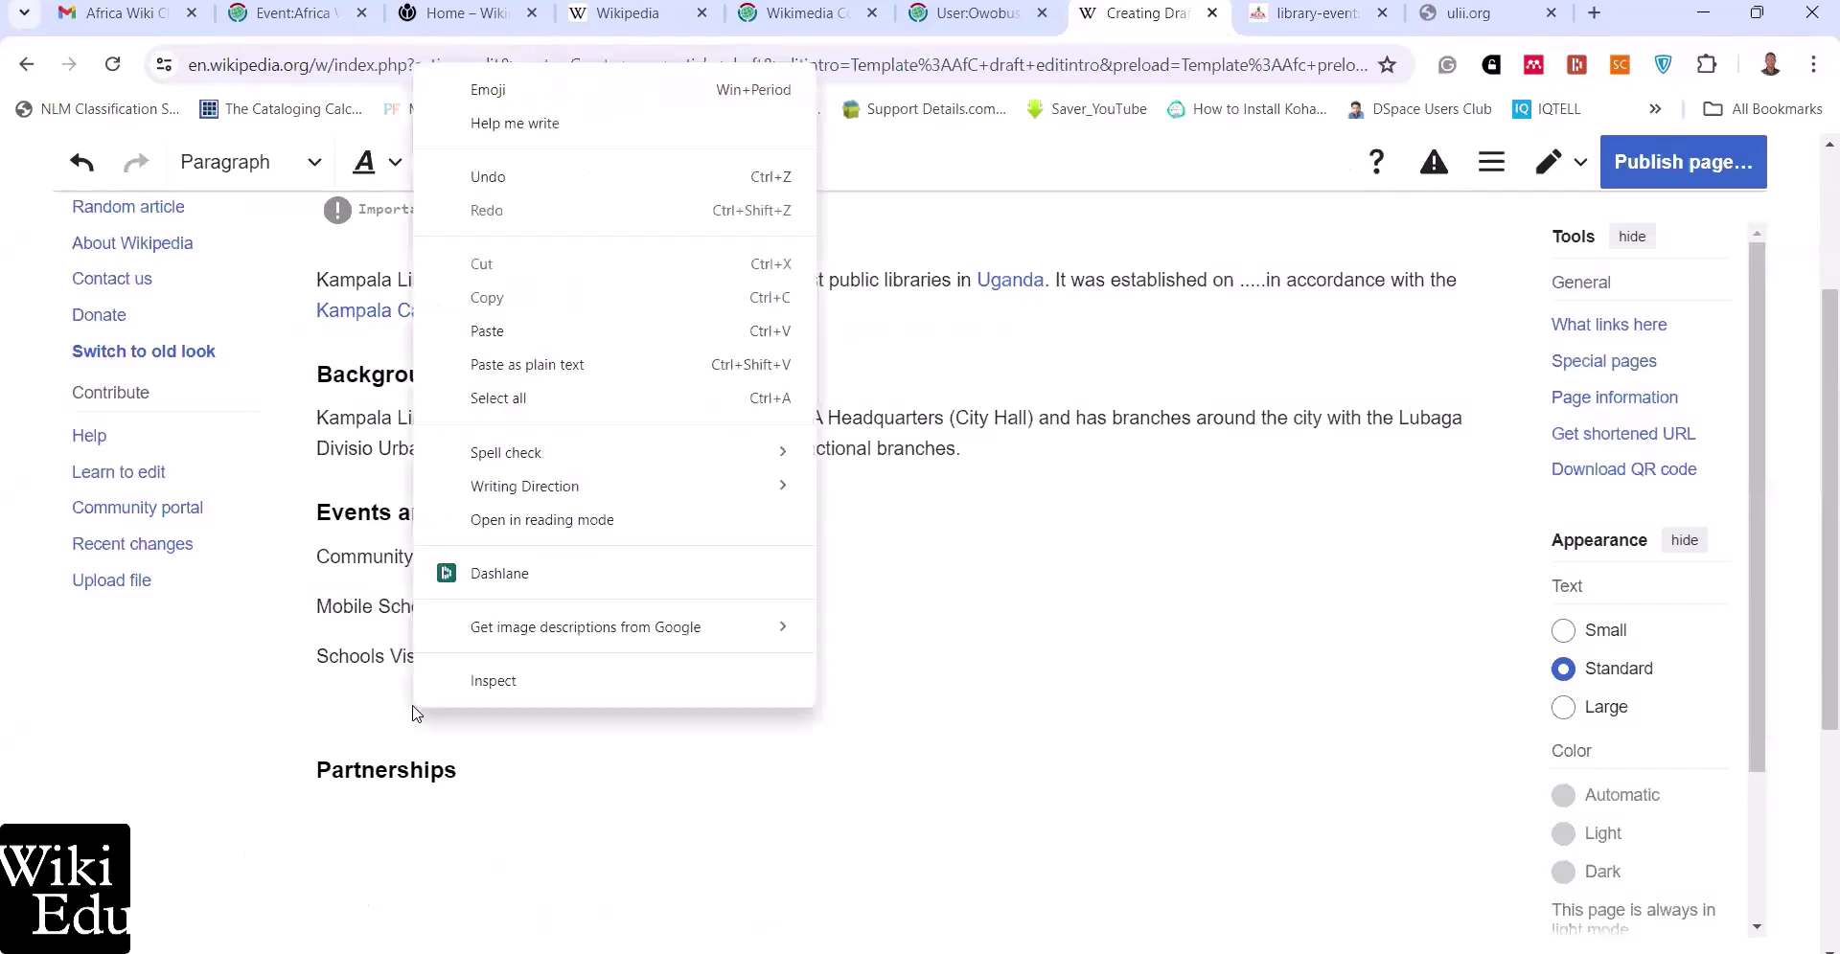
pyautogui.click(615, 367)
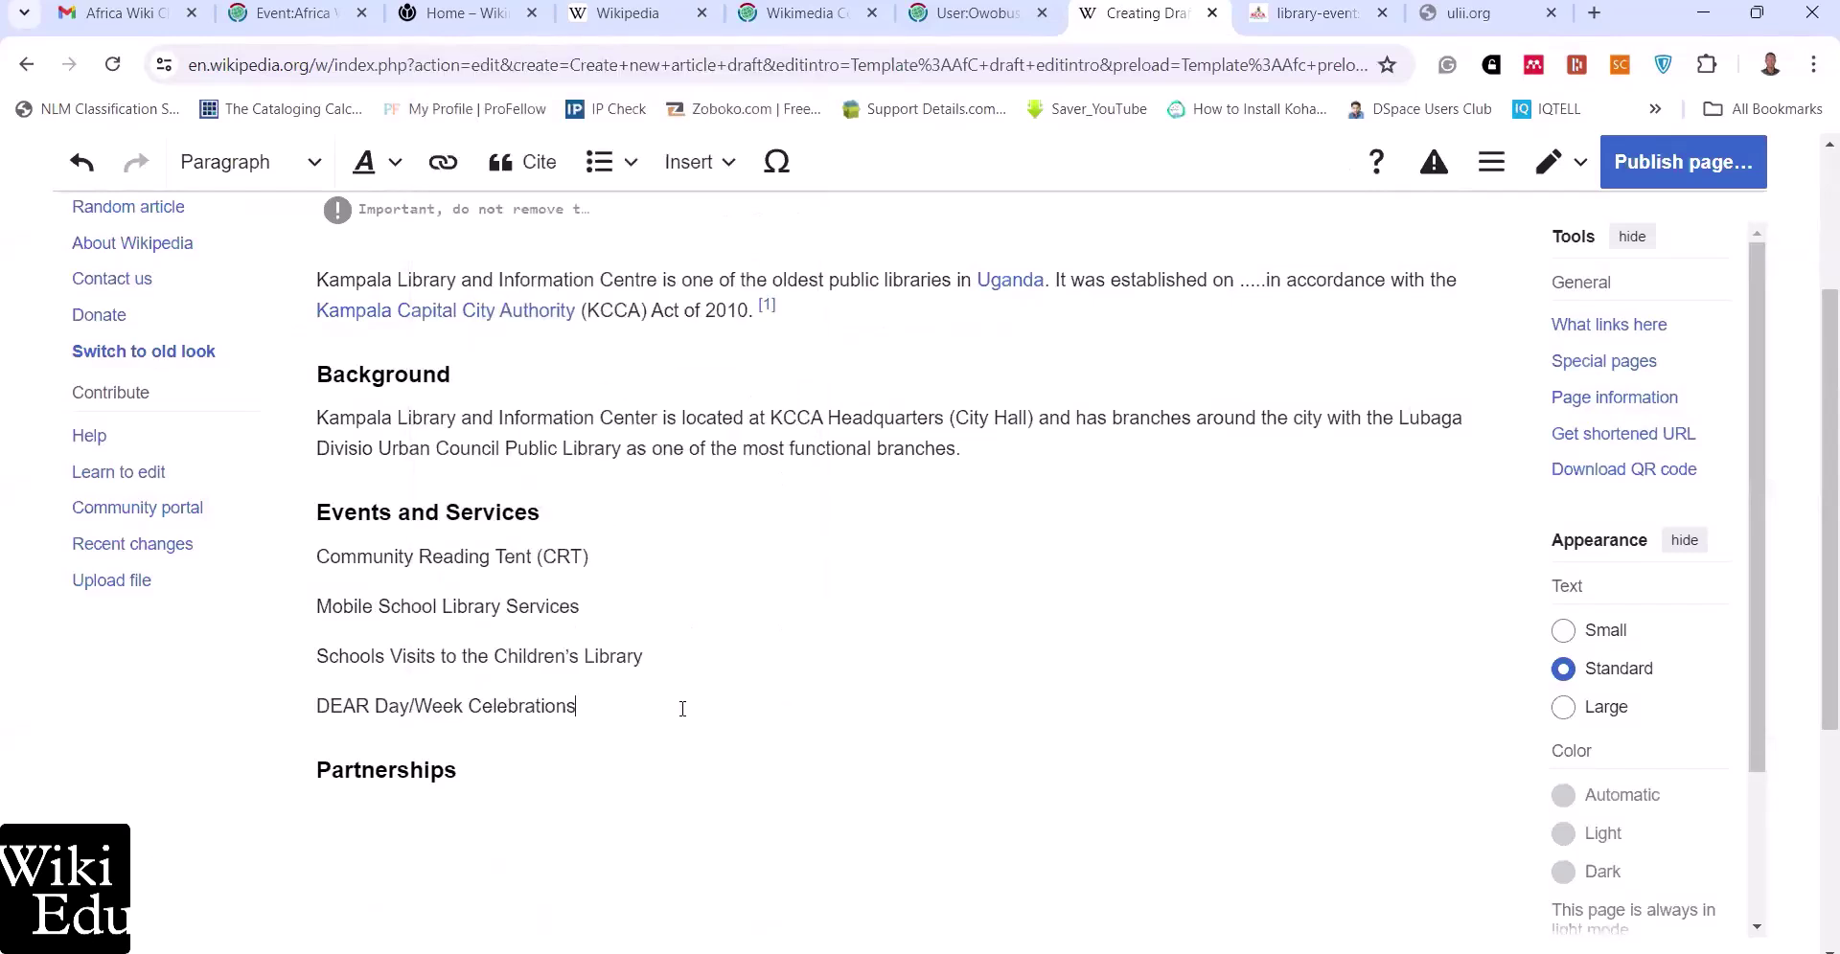
# Add "School Library Development" as plain text on a new line below DEAR Day/Week Celebrations, copying it from the KCCA events page
pyautogui.press('Return')
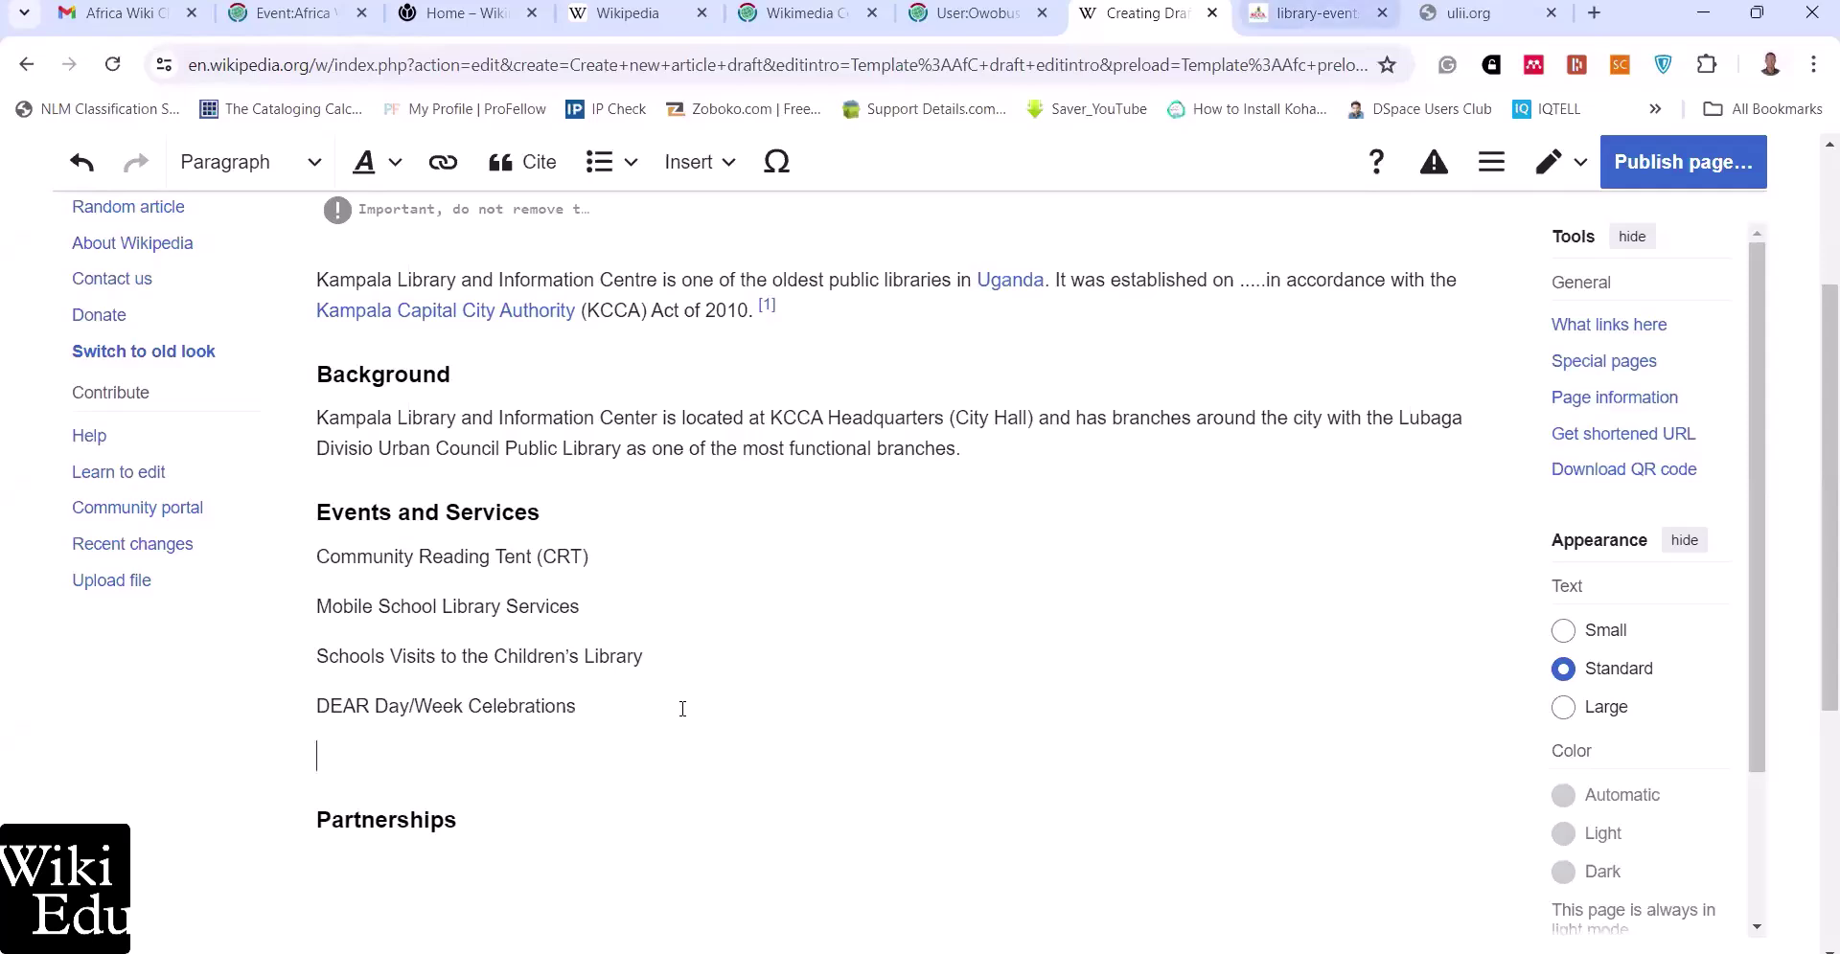
pyautogui.hotkey('ctrl', 'Tab')
pyautogui.scroll(-4, 766, 528)
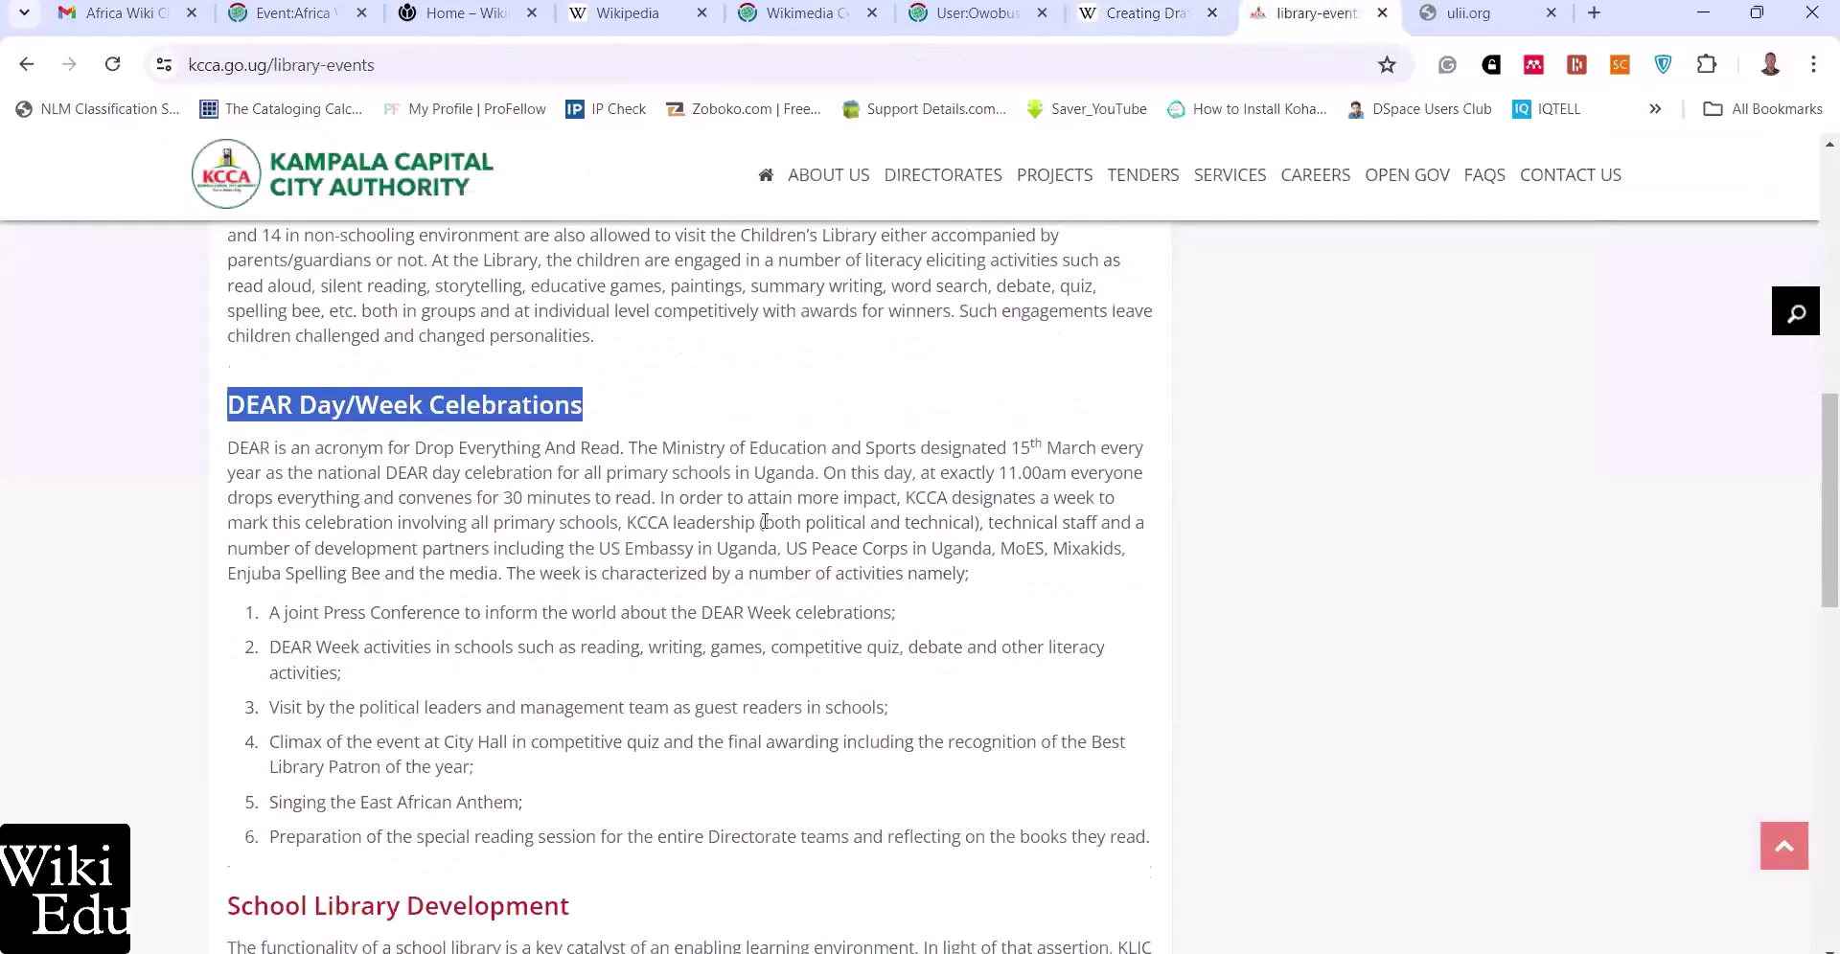
pyautogui.moveTo(579, 614); pyautogui.dragTo(225, 618)
pyautogui.press('super+c')
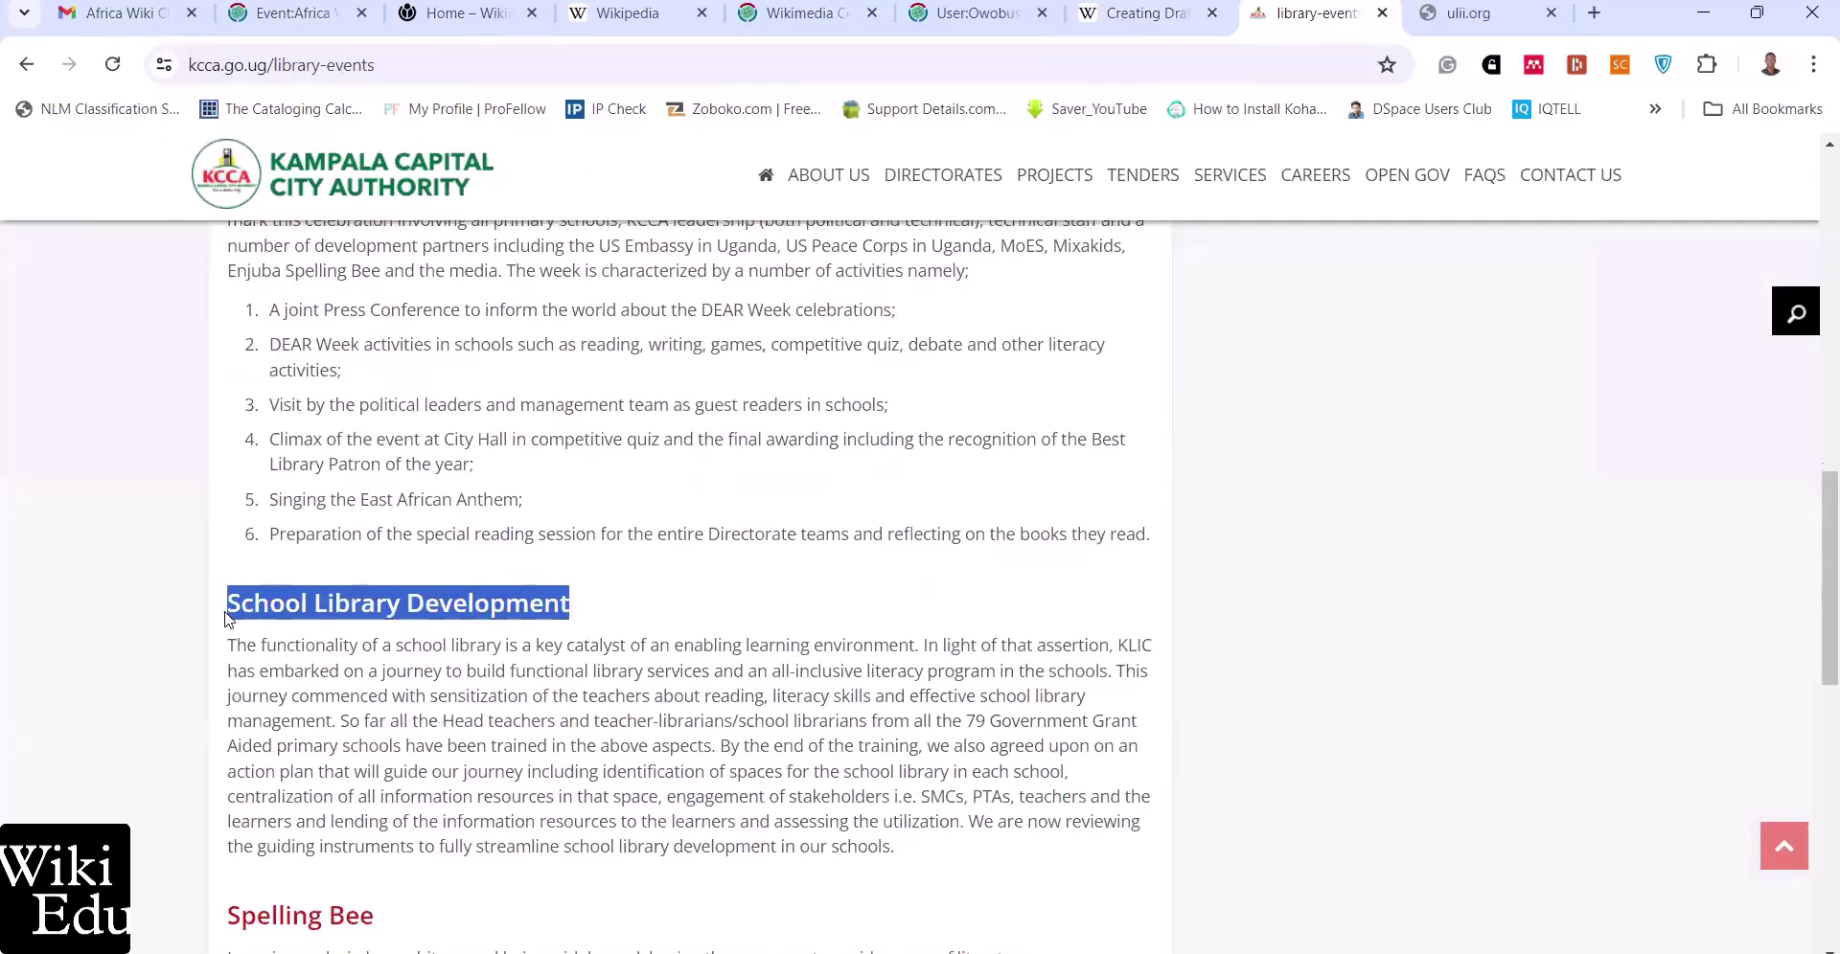
pyautogui.click(1136, 14)
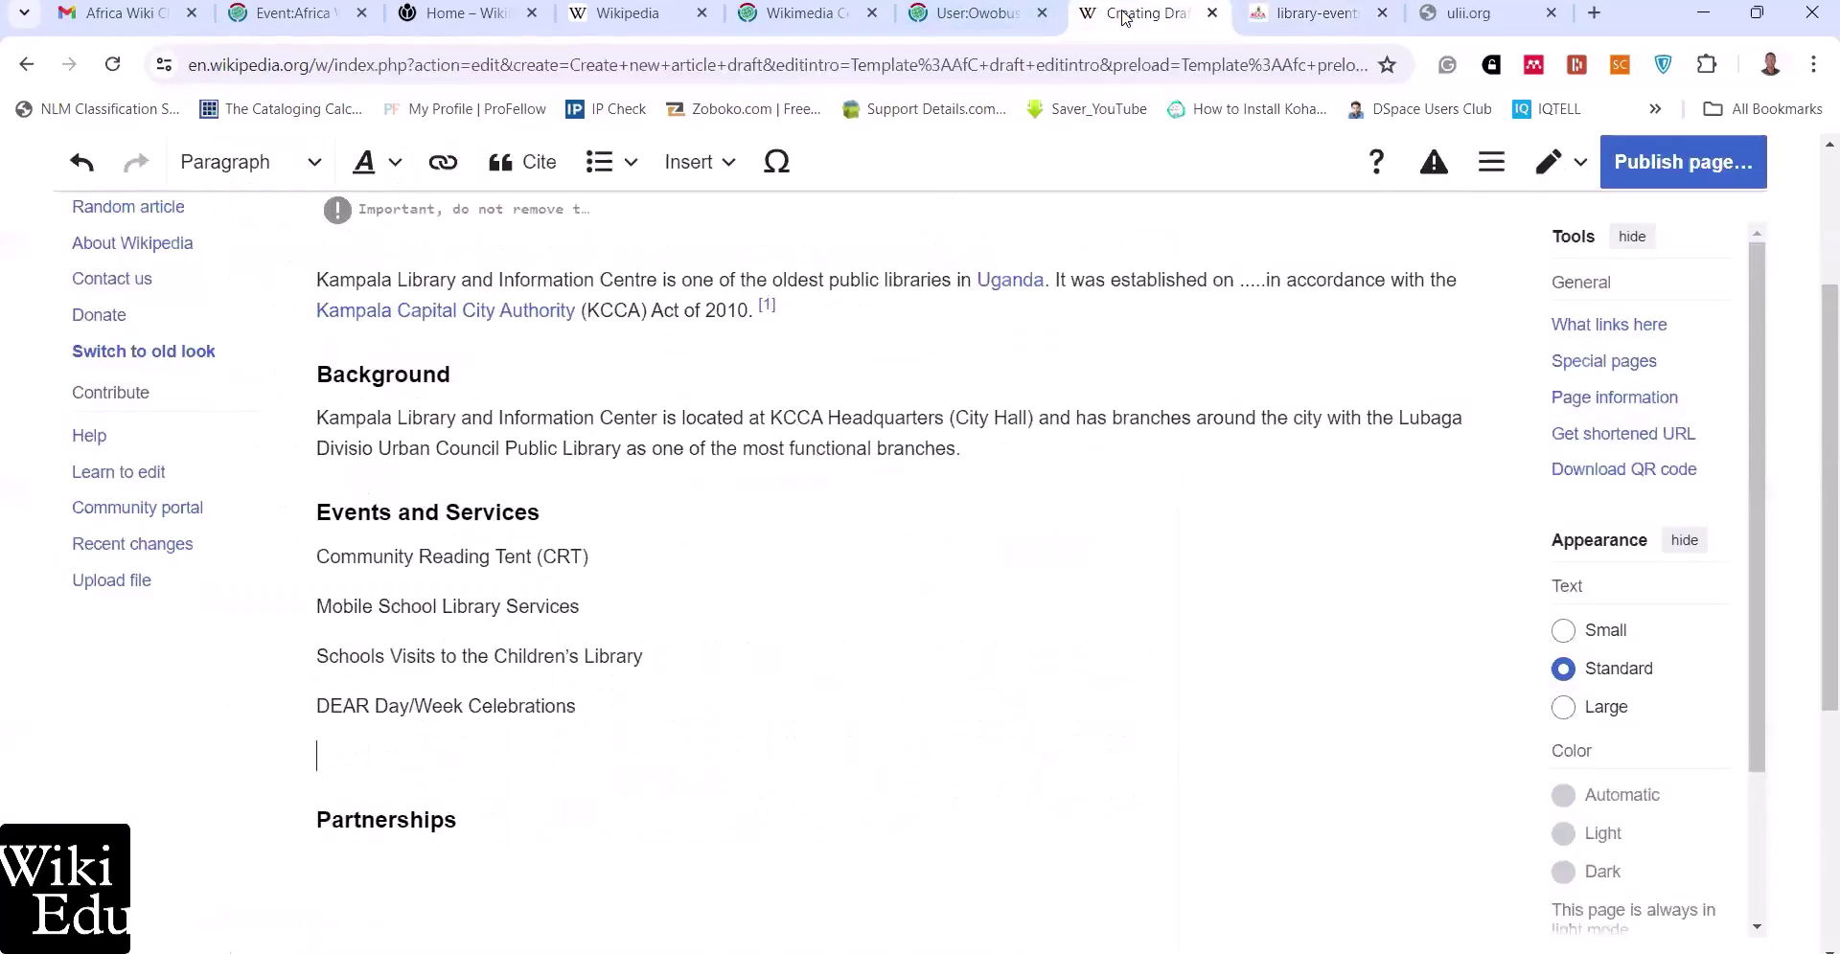
pyautogui.rightClick(437, 769)
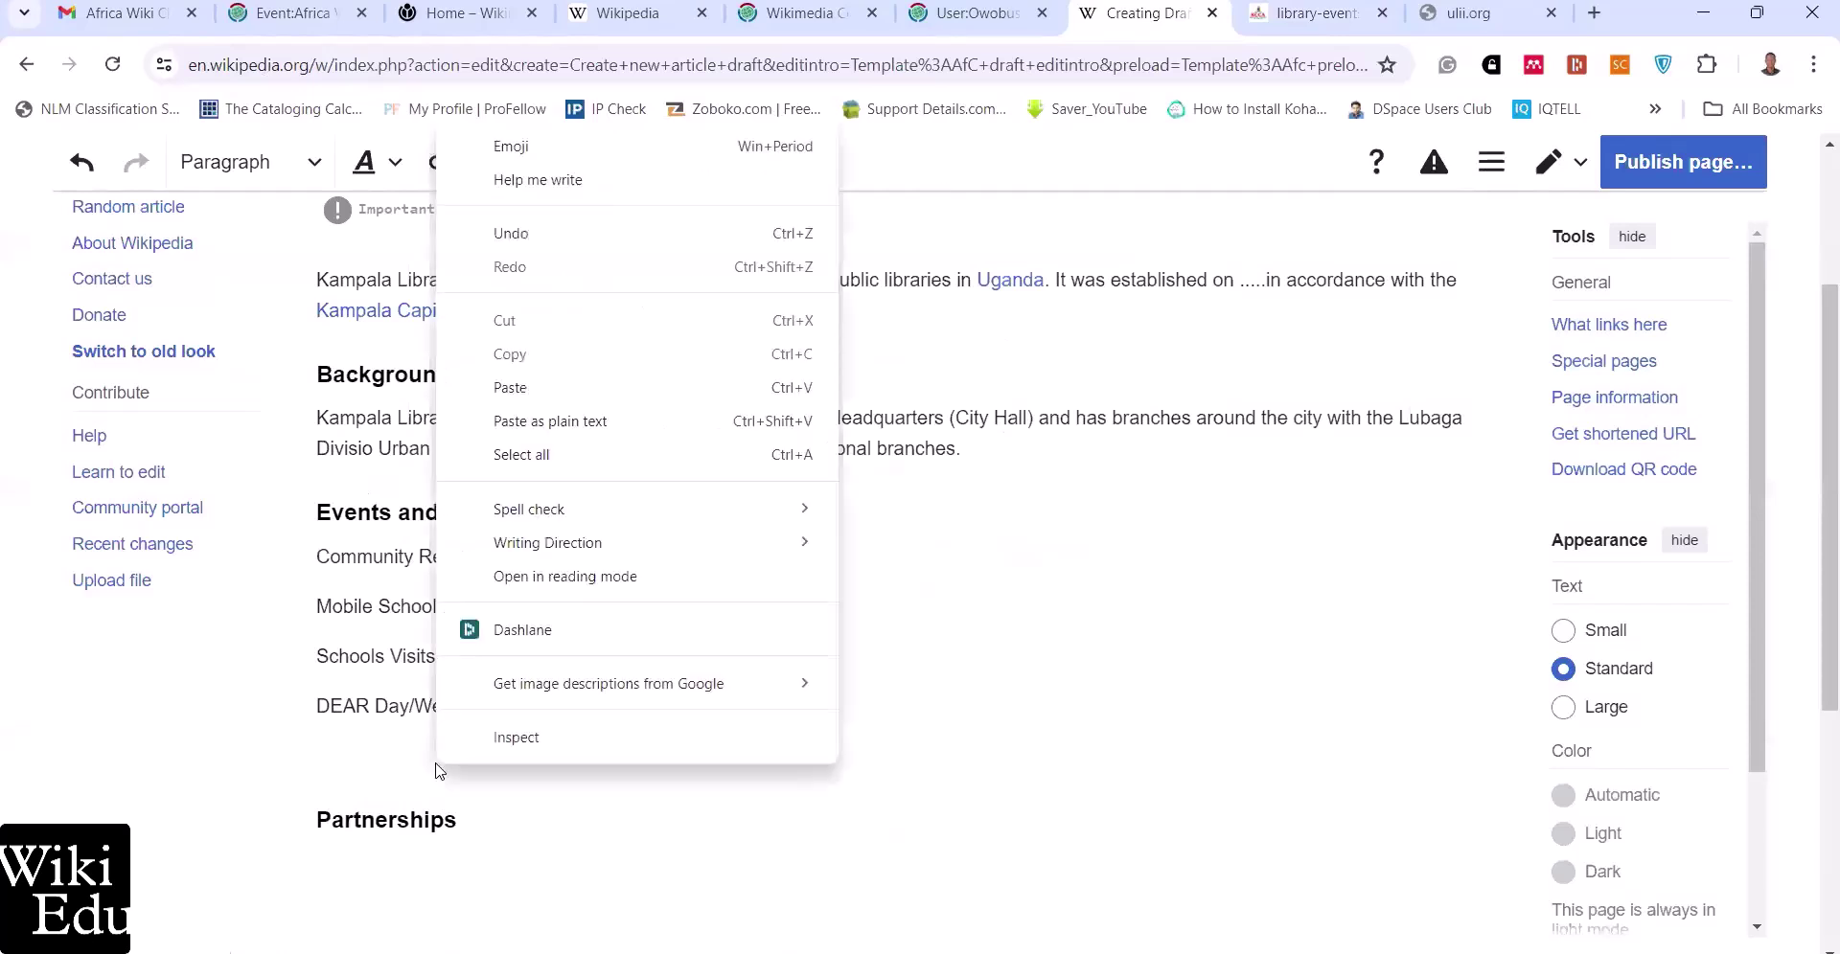
pyautogui.click(658, 420)
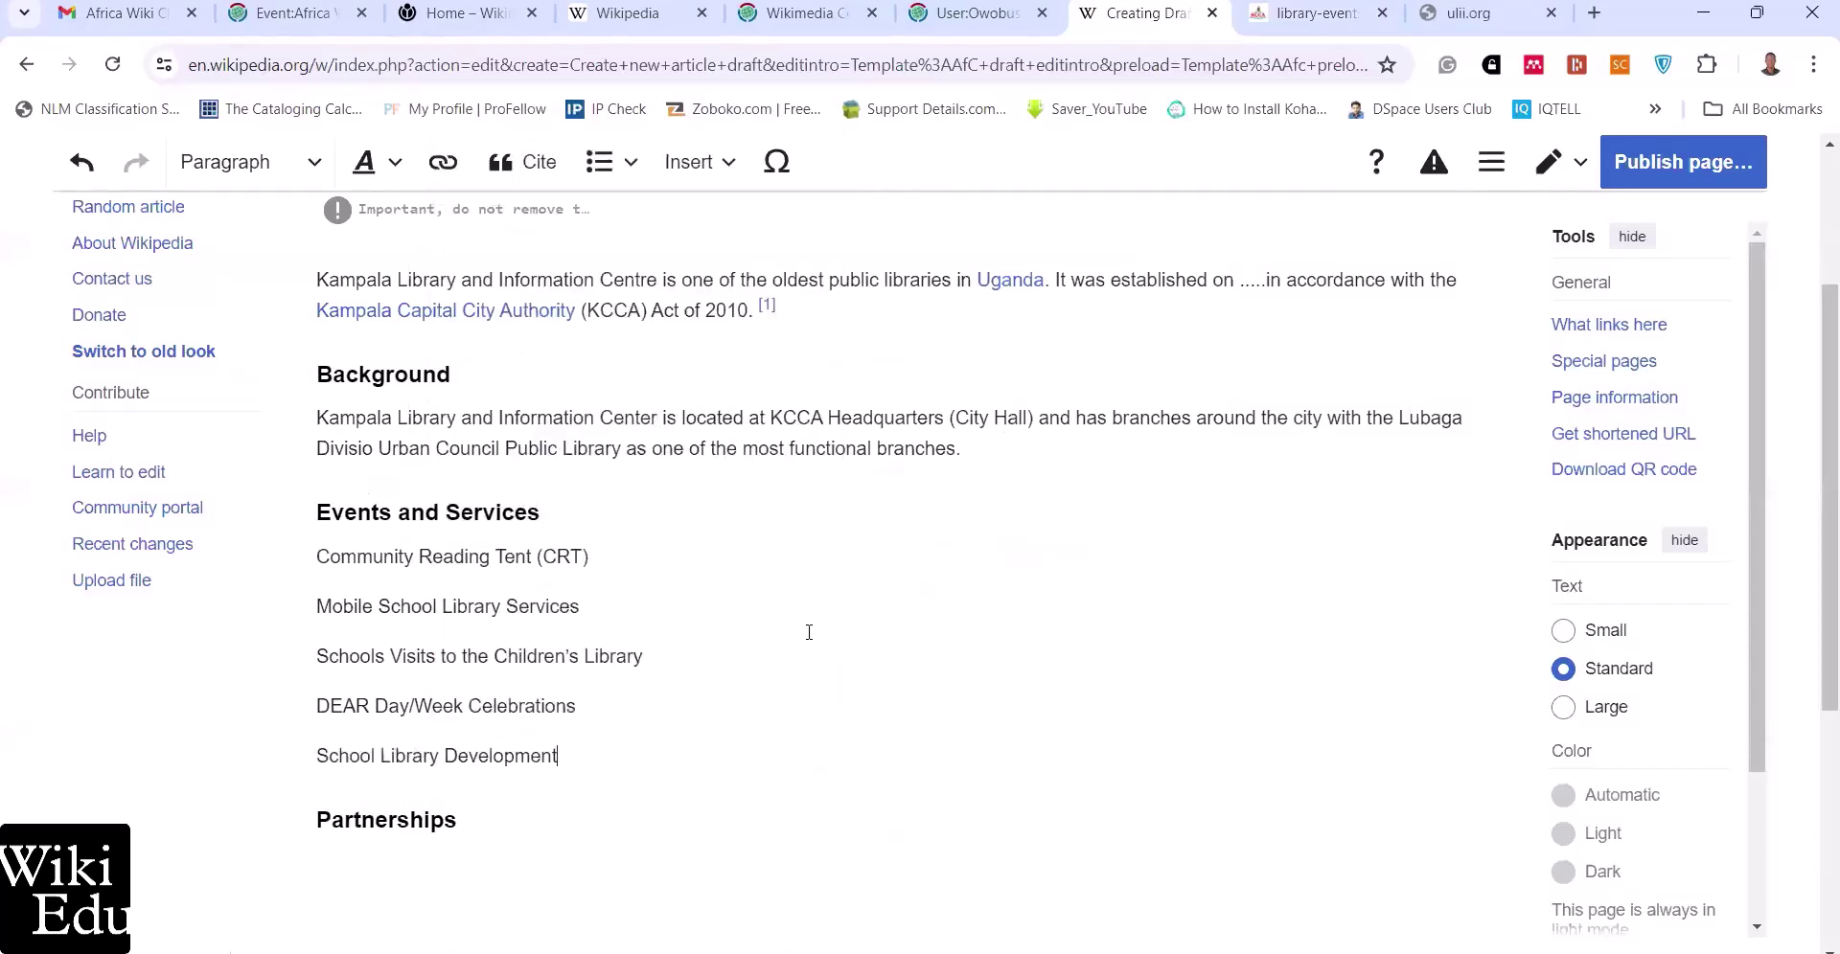
# Add "Spelling Bee" as plain text on a new line below School Library Development, copying it from the KCCA events page
pyautogui.click(1311, 13)
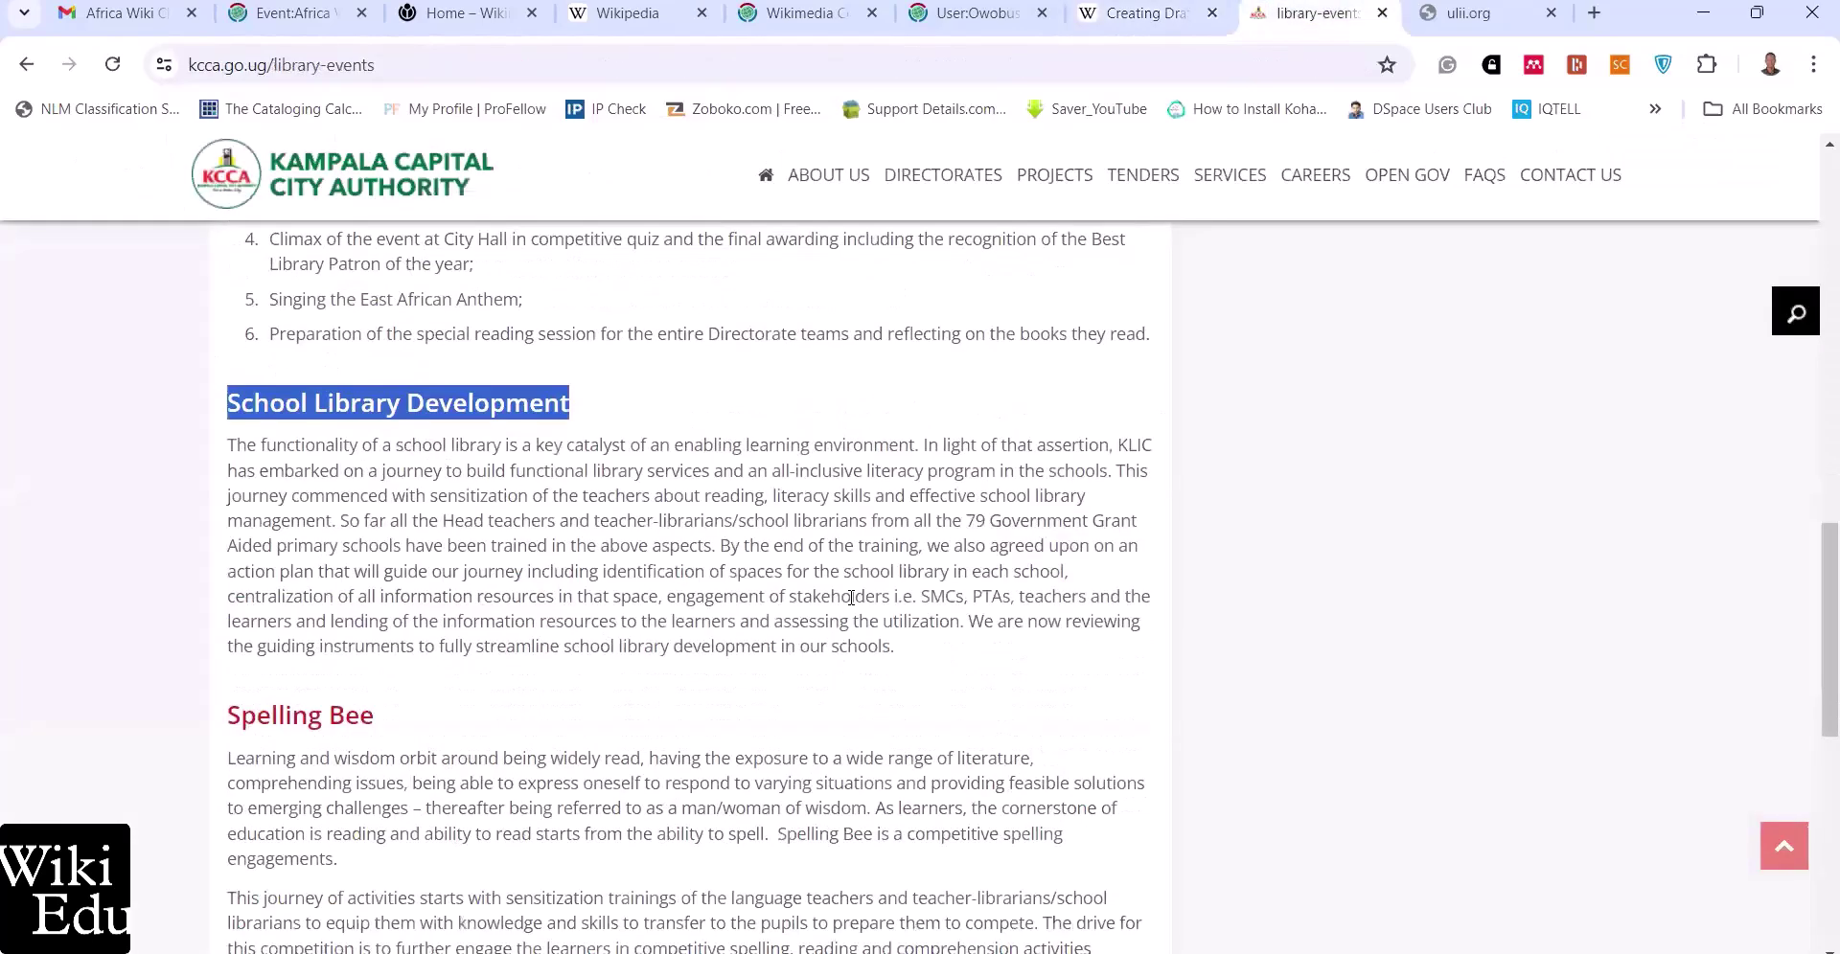
pyautogui.scroll(-5, 851, 598)
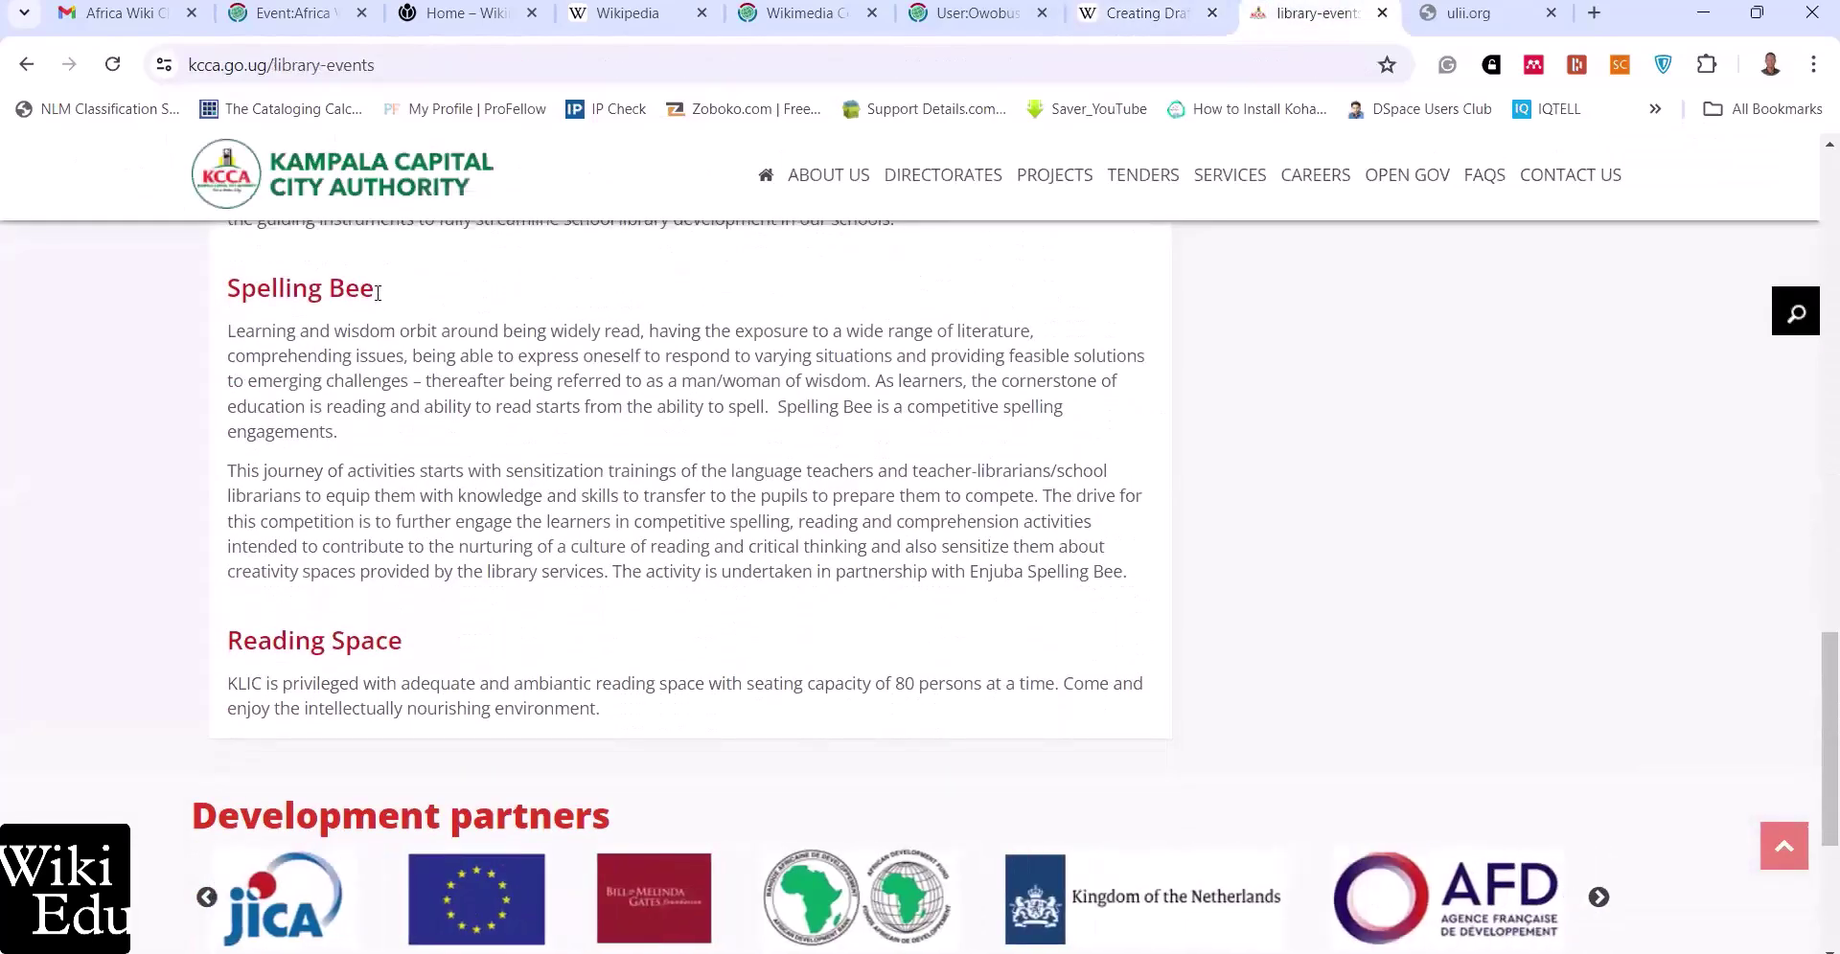
pyautogui.tripleClick(299, 283)
pyautogui.press('super+c')
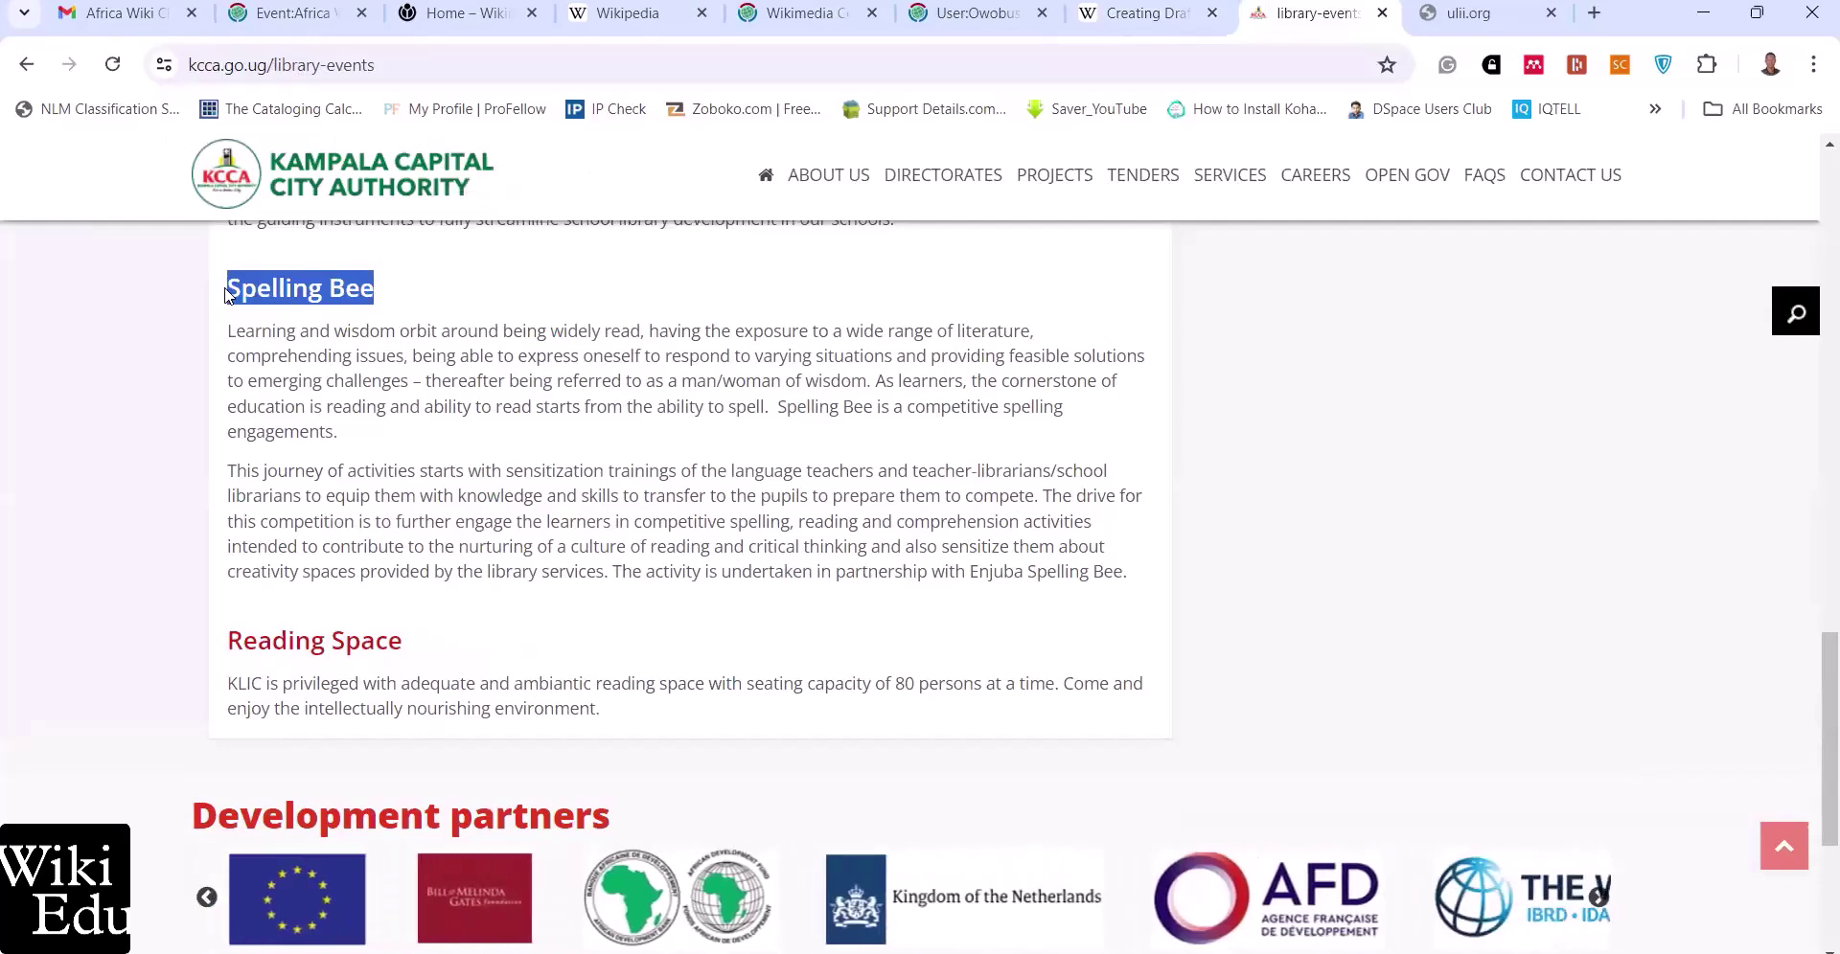
pyautogui.click(1117, 13)
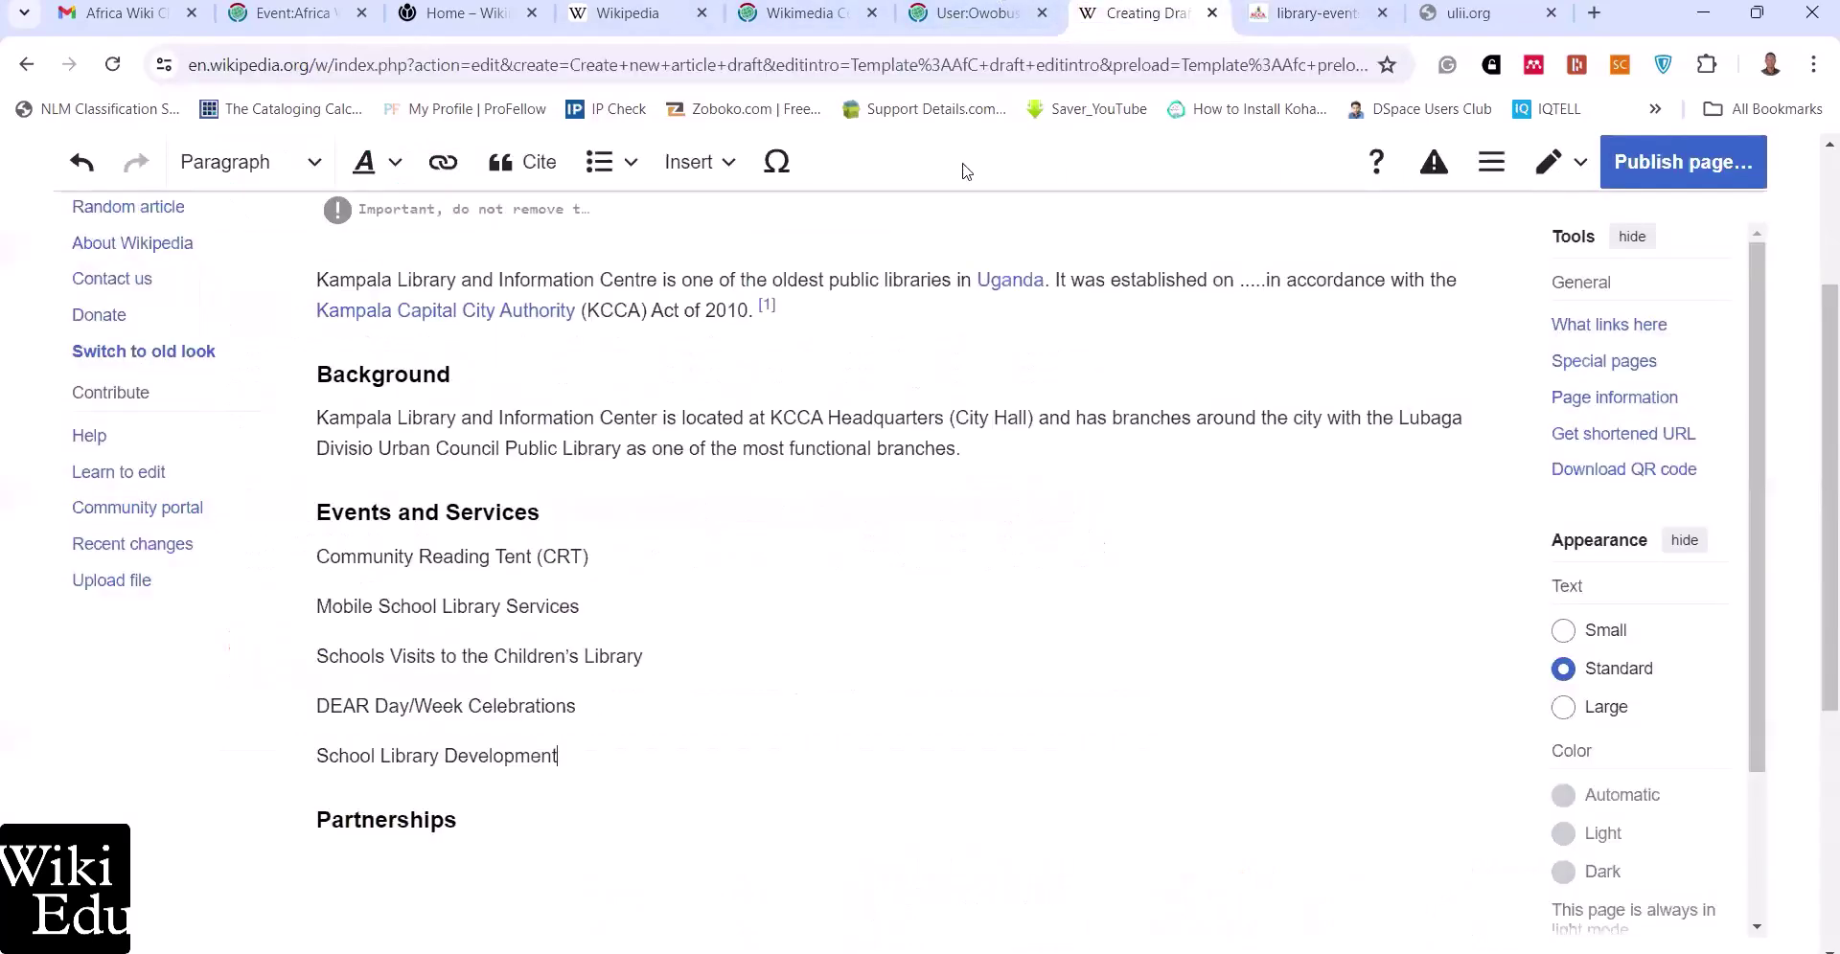
pyautogui.press('Return')
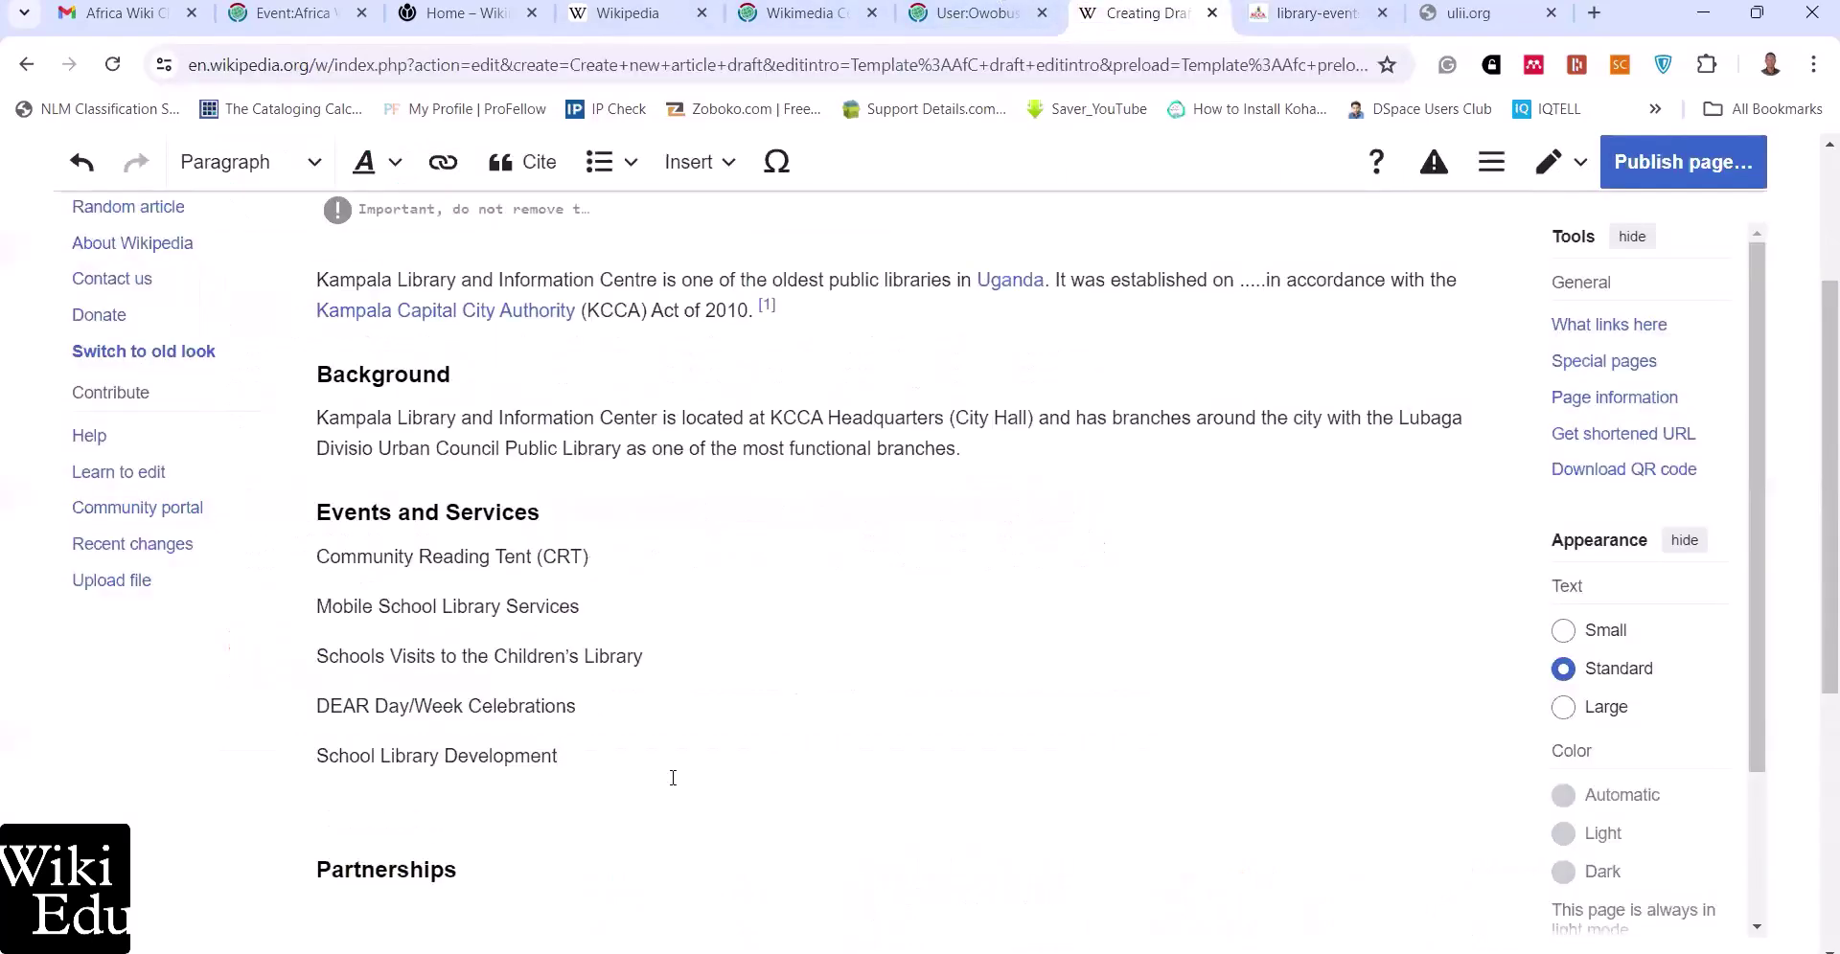
pyautogui.rightClick(402, 817)
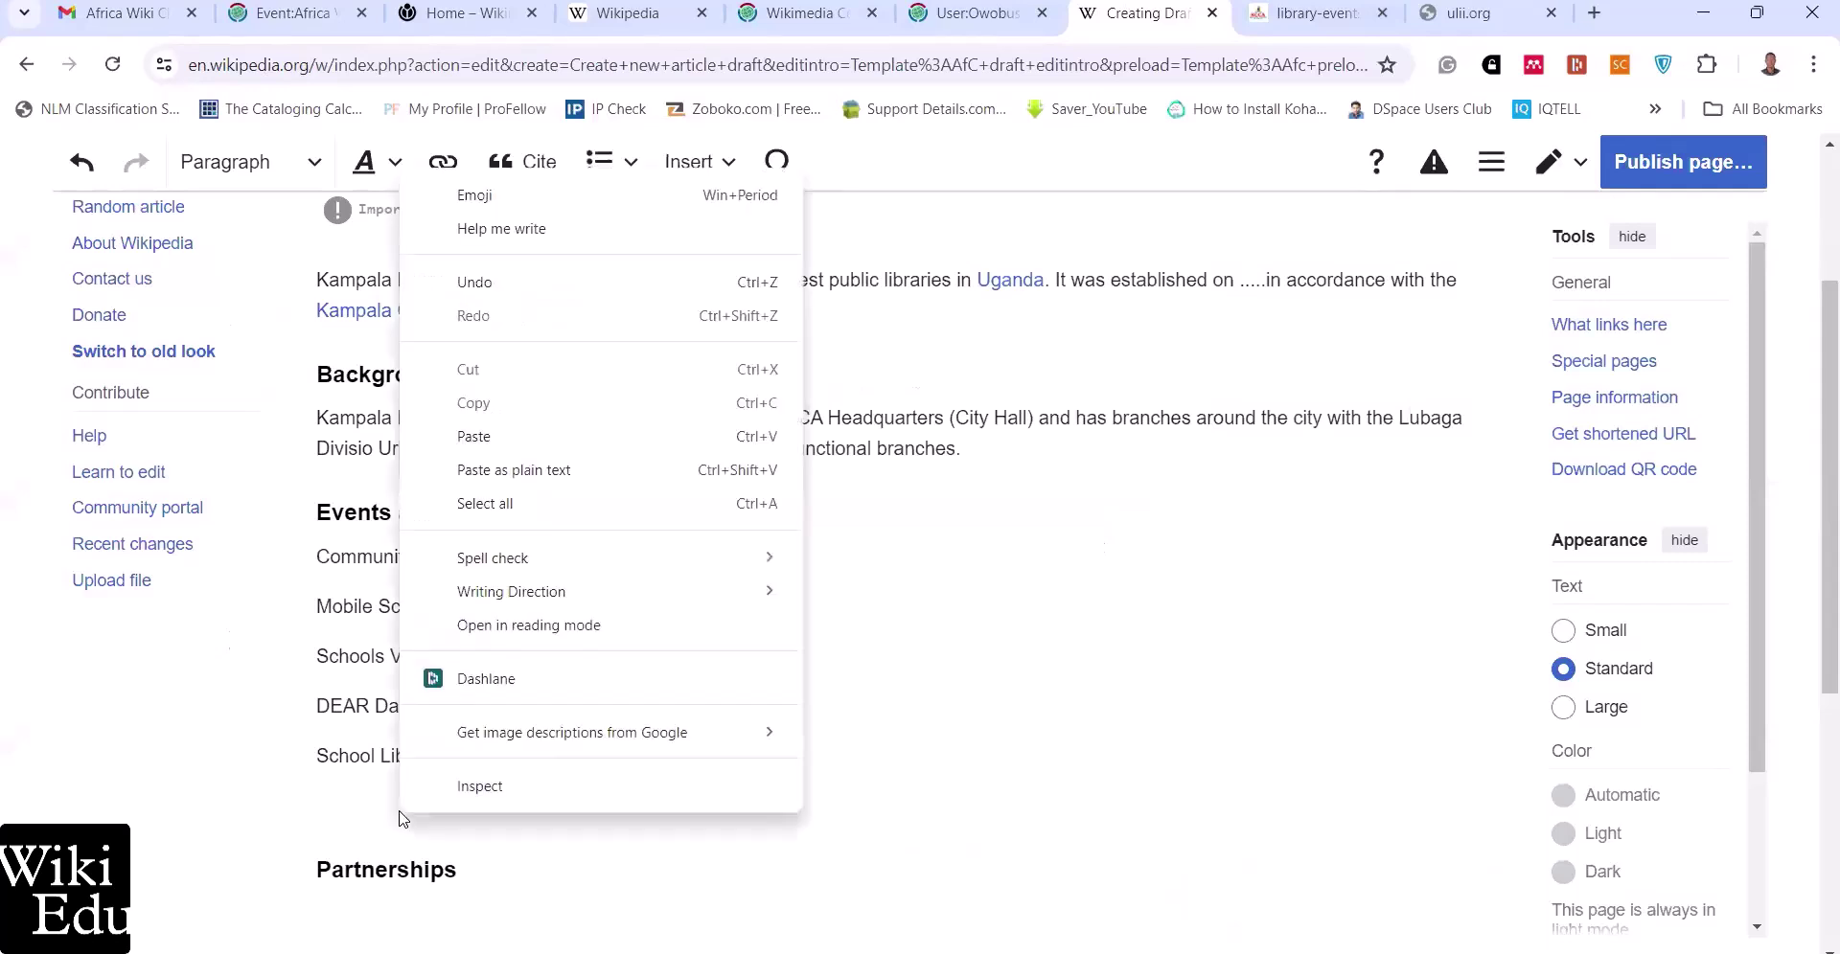
pyautogui.click(514, 470)
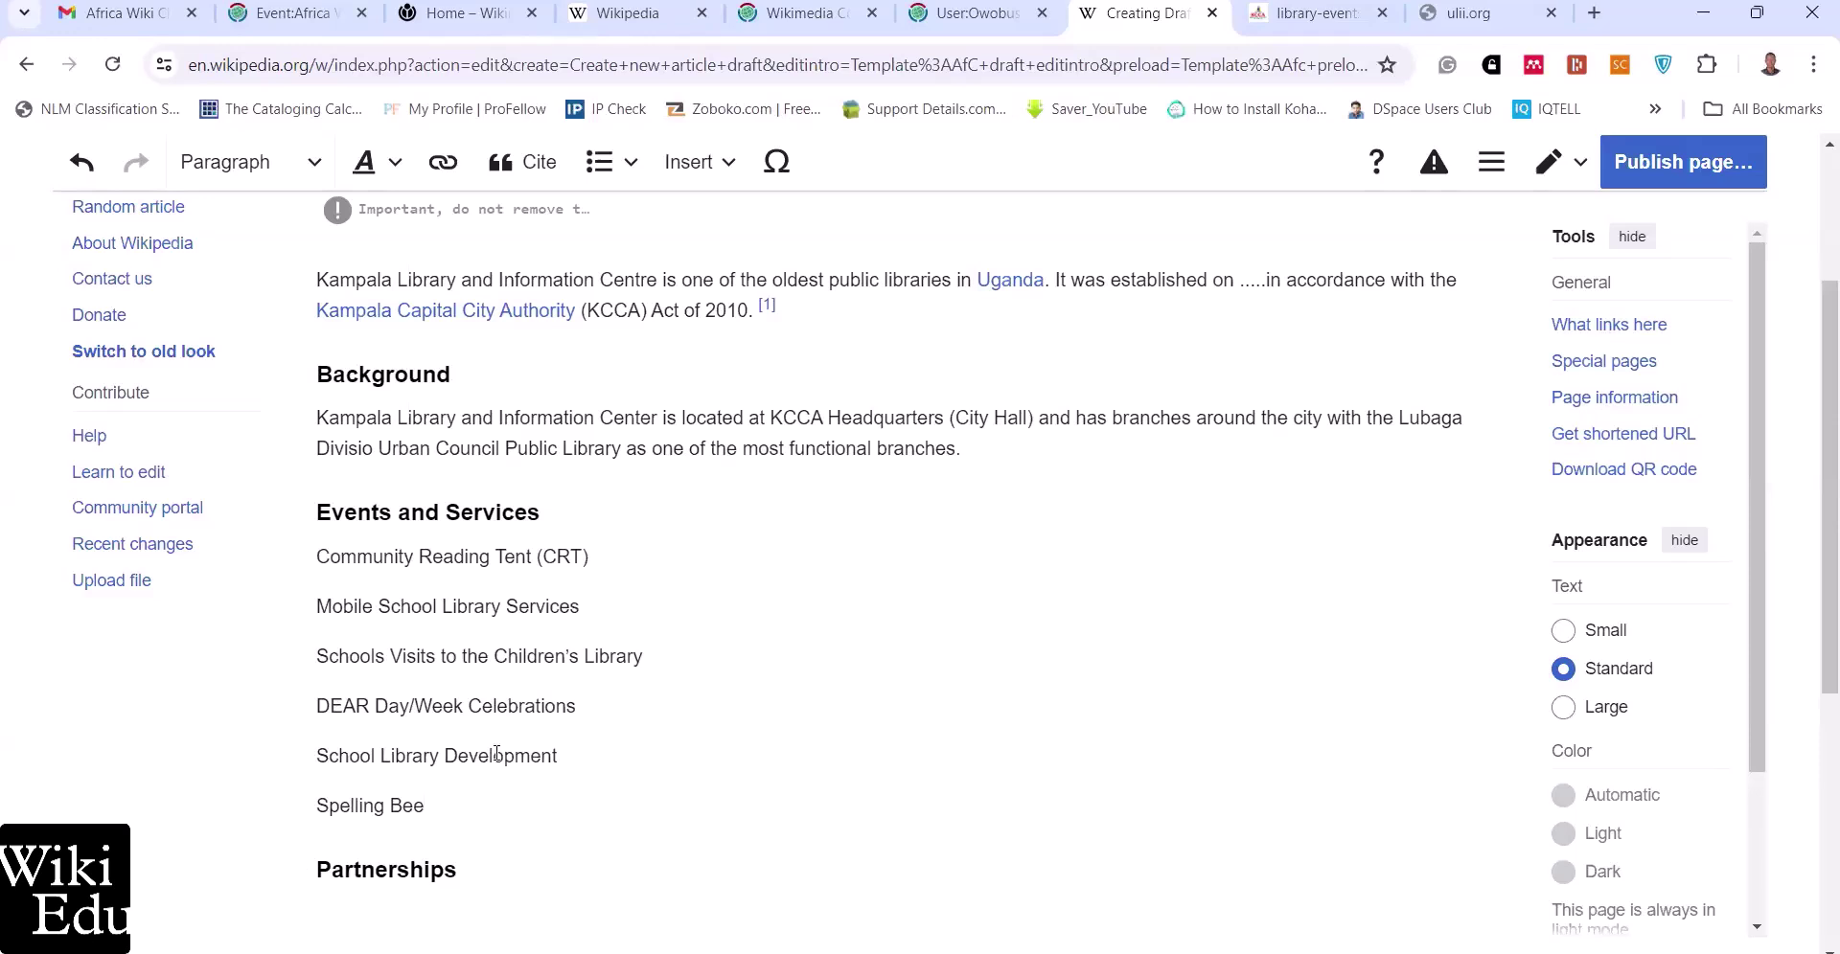
# Go back from the KCCA events page to the main library page and review it for content for the draft's Partnerships section
pyautogui.scroll(-2, 496, 755)
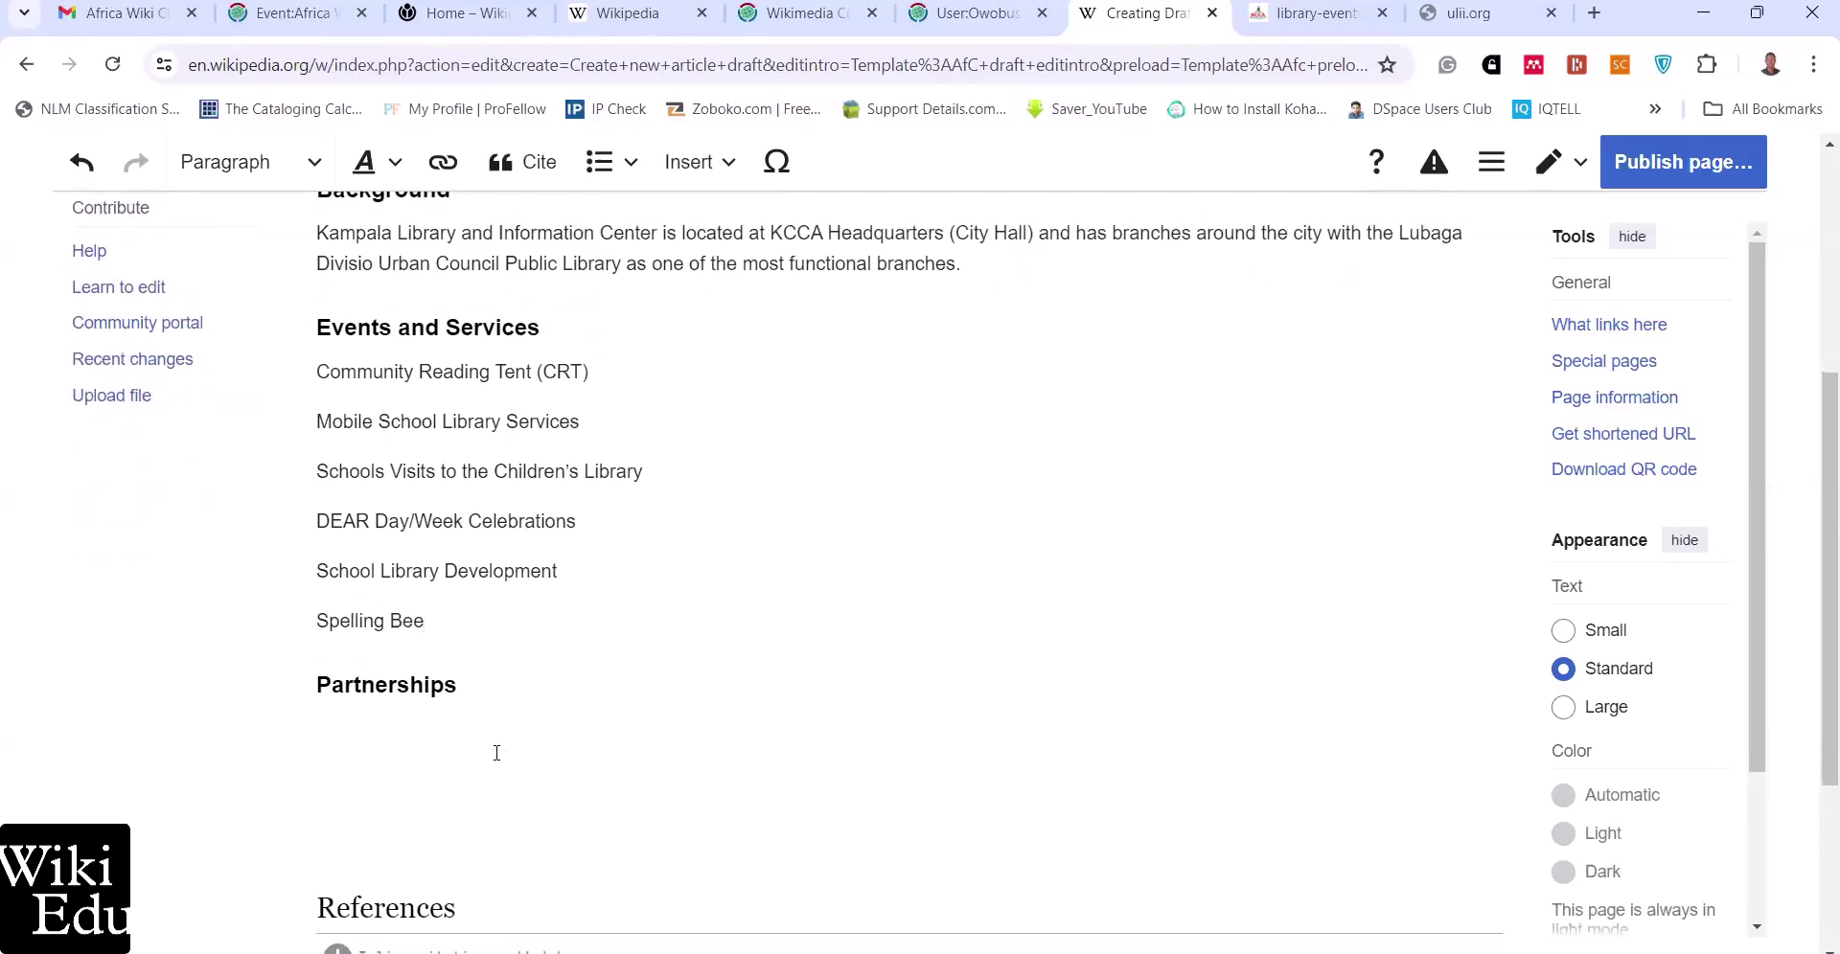
pyautogui.click(389, 742)
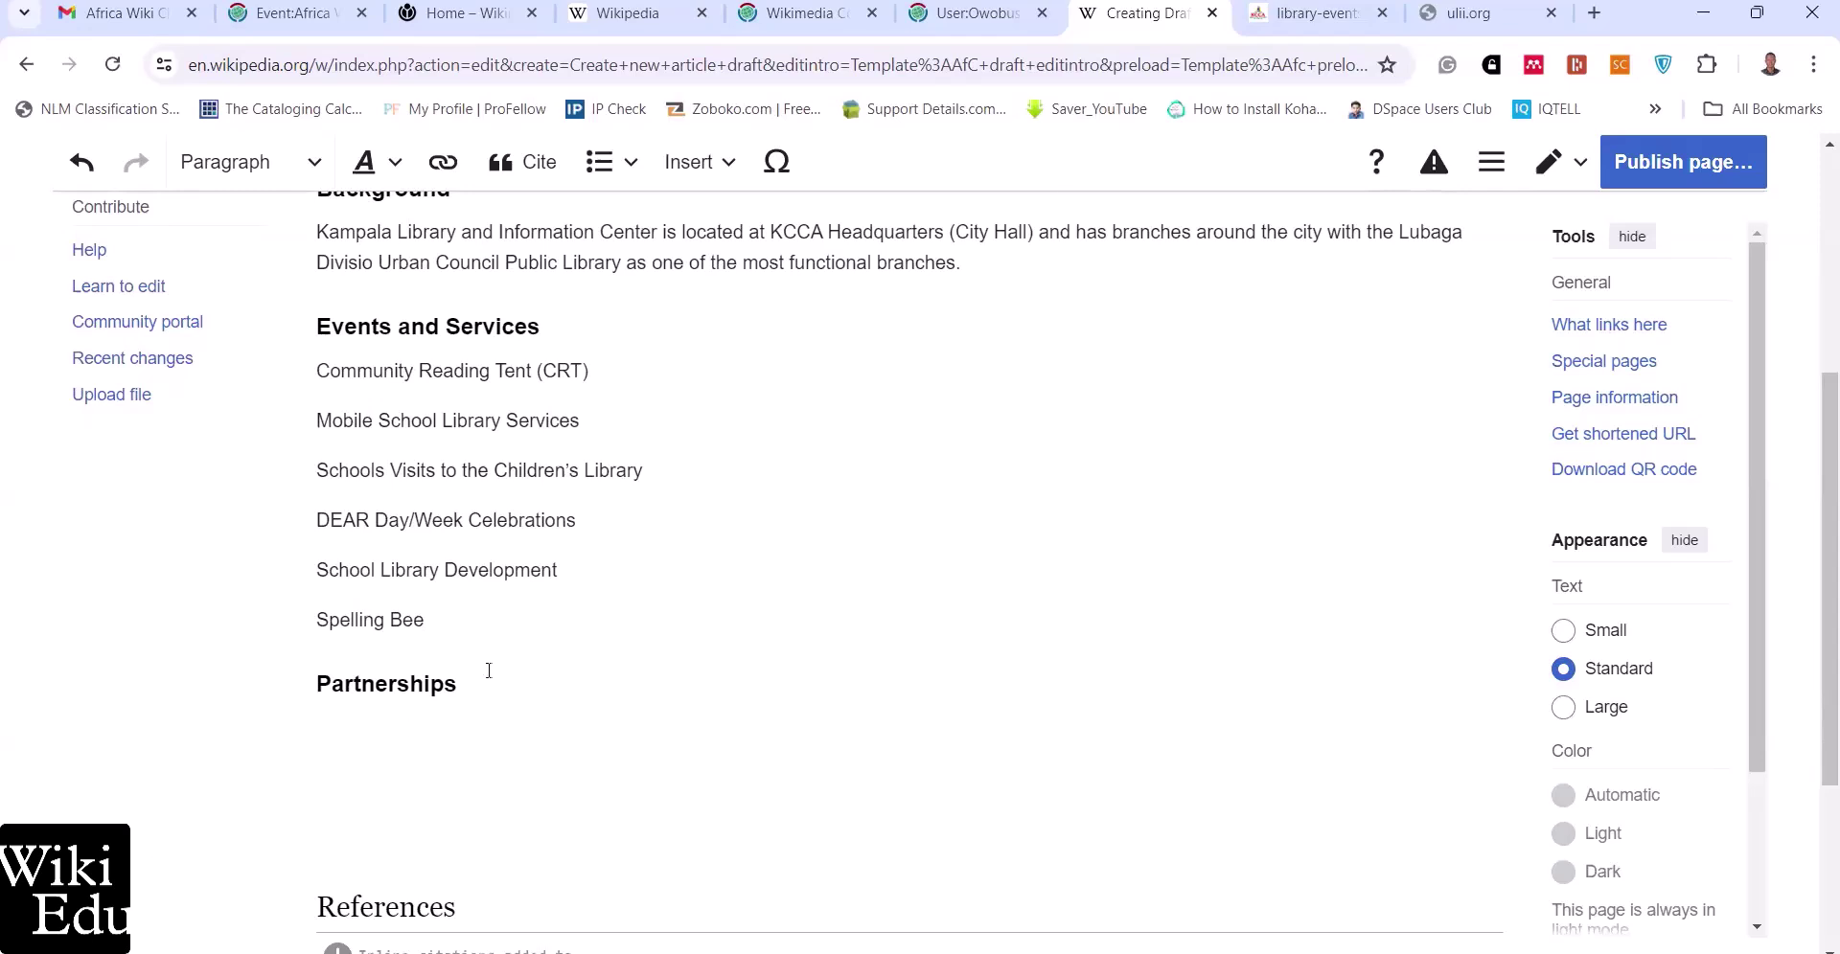
pyautogui.hotkey('ctrl', 'Tab')
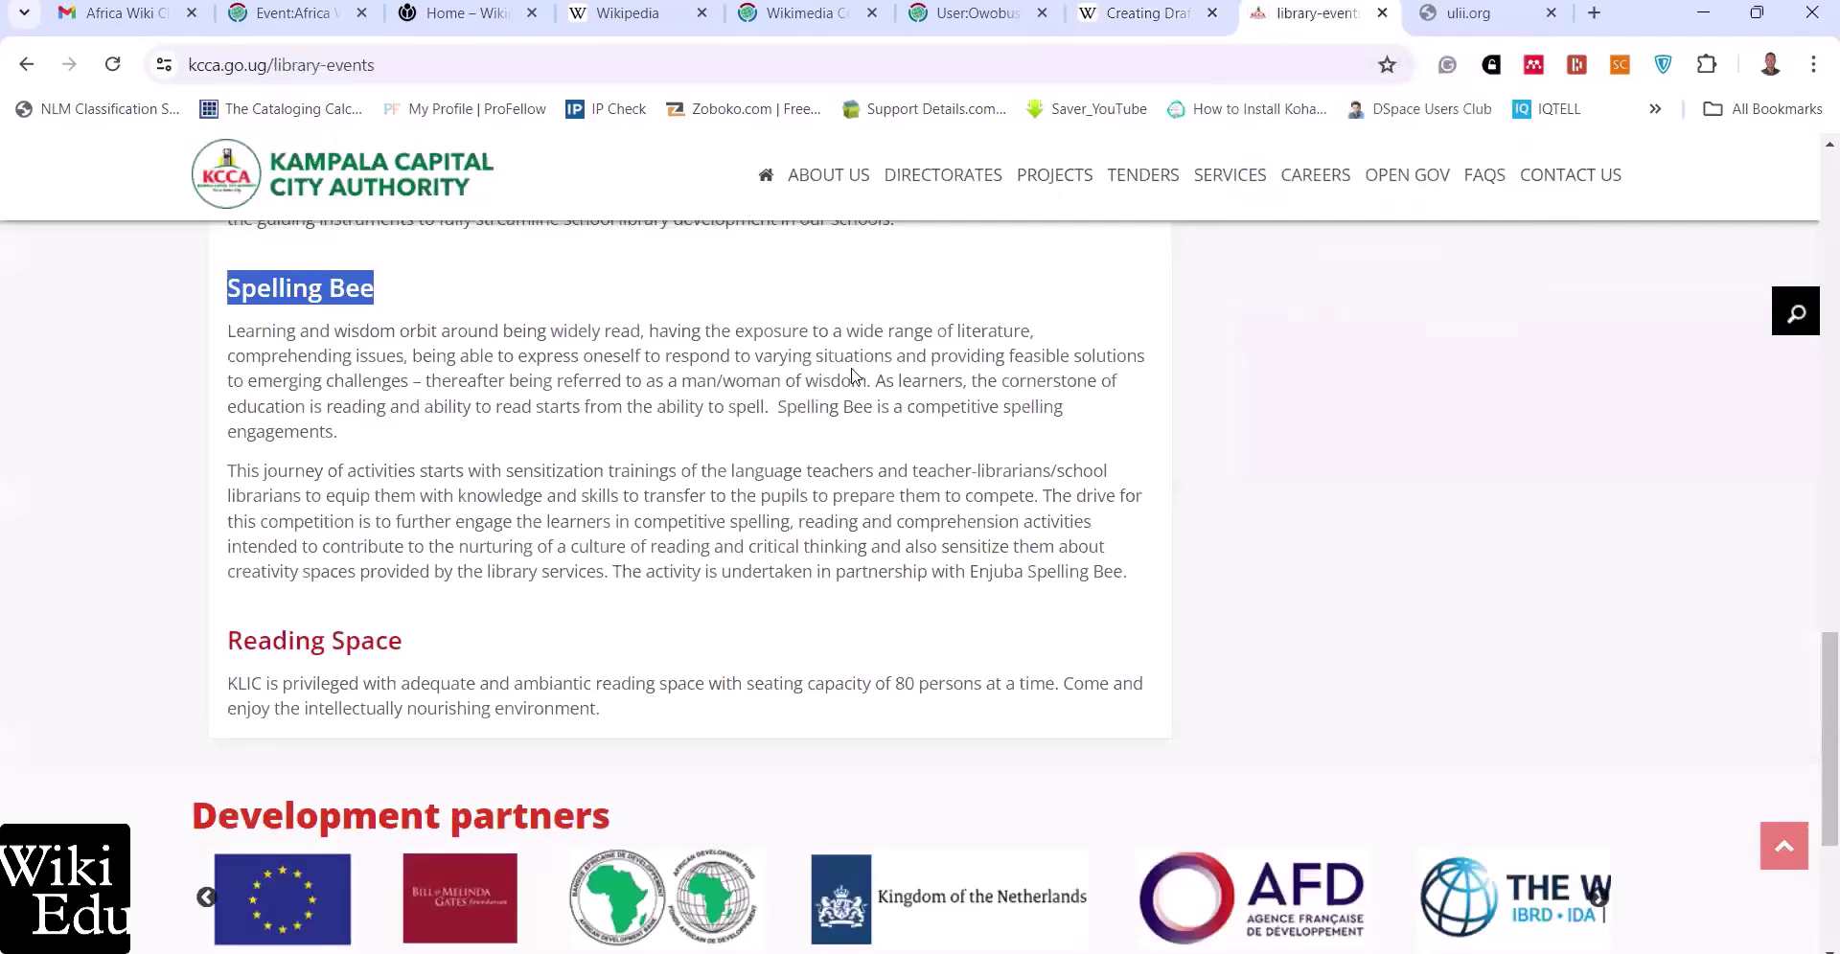
pyautogui.click(26, 65)
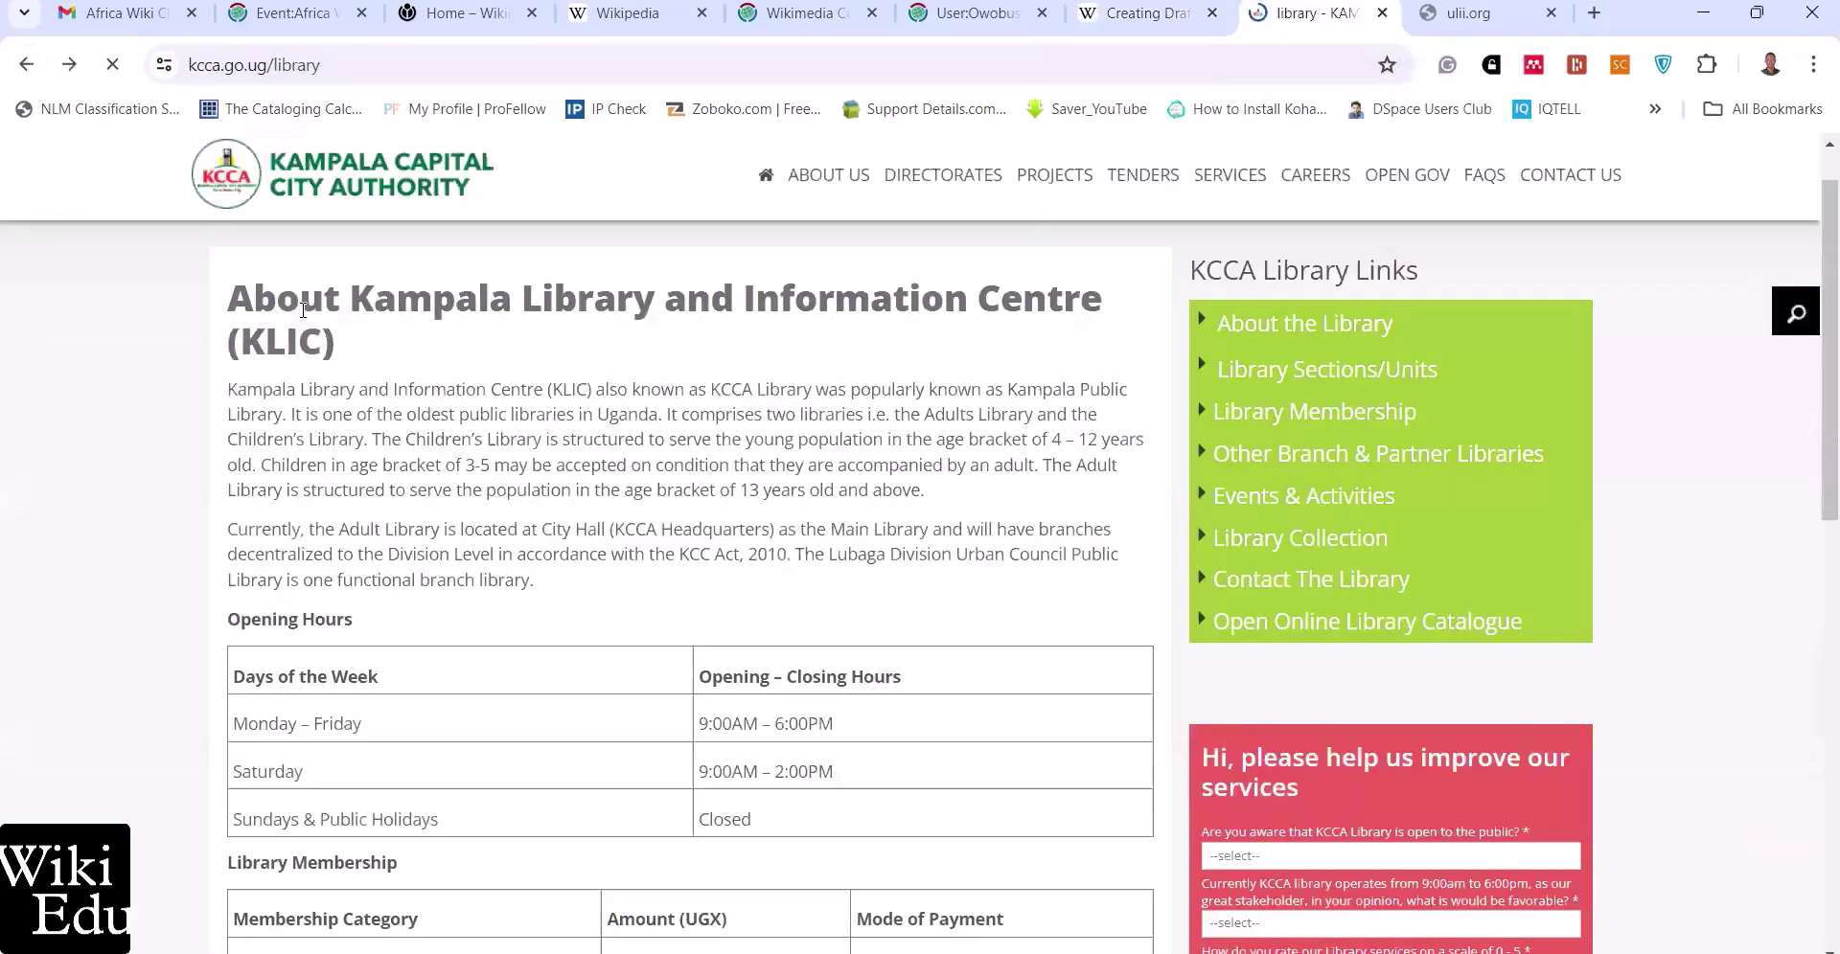
pyautogui.scroll(-1, 303, 309)
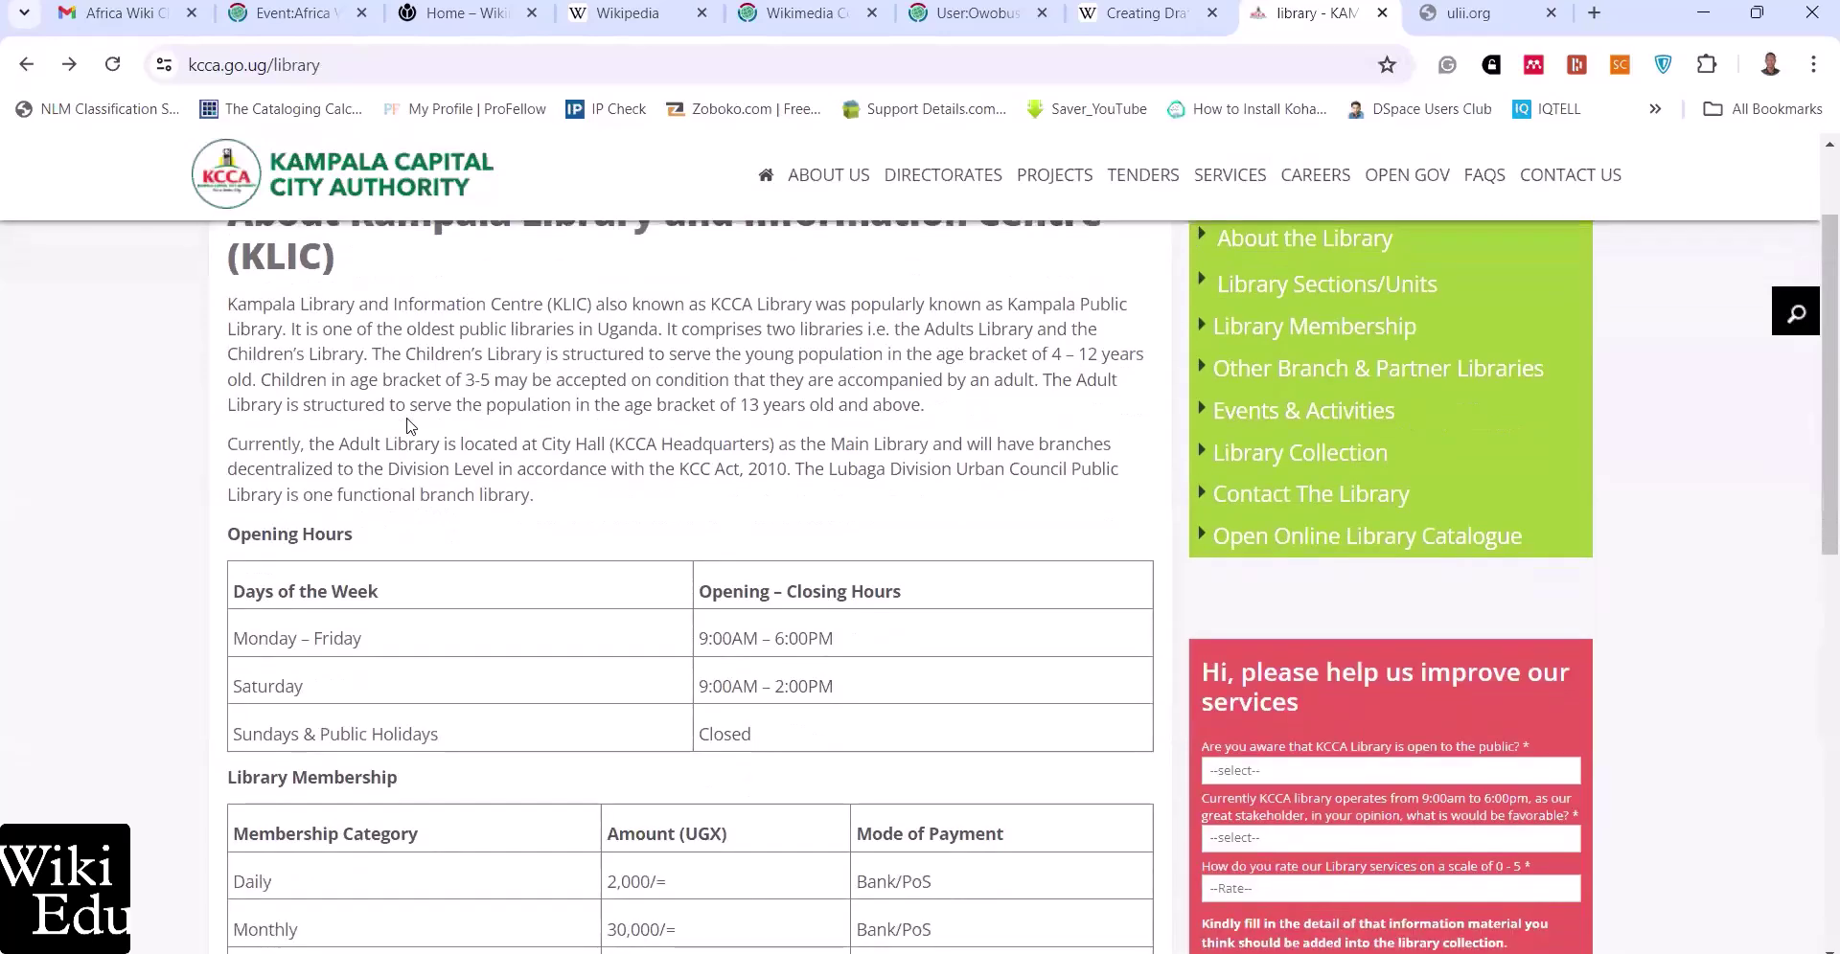
pyautogui.scroll(-1, 408, 419)
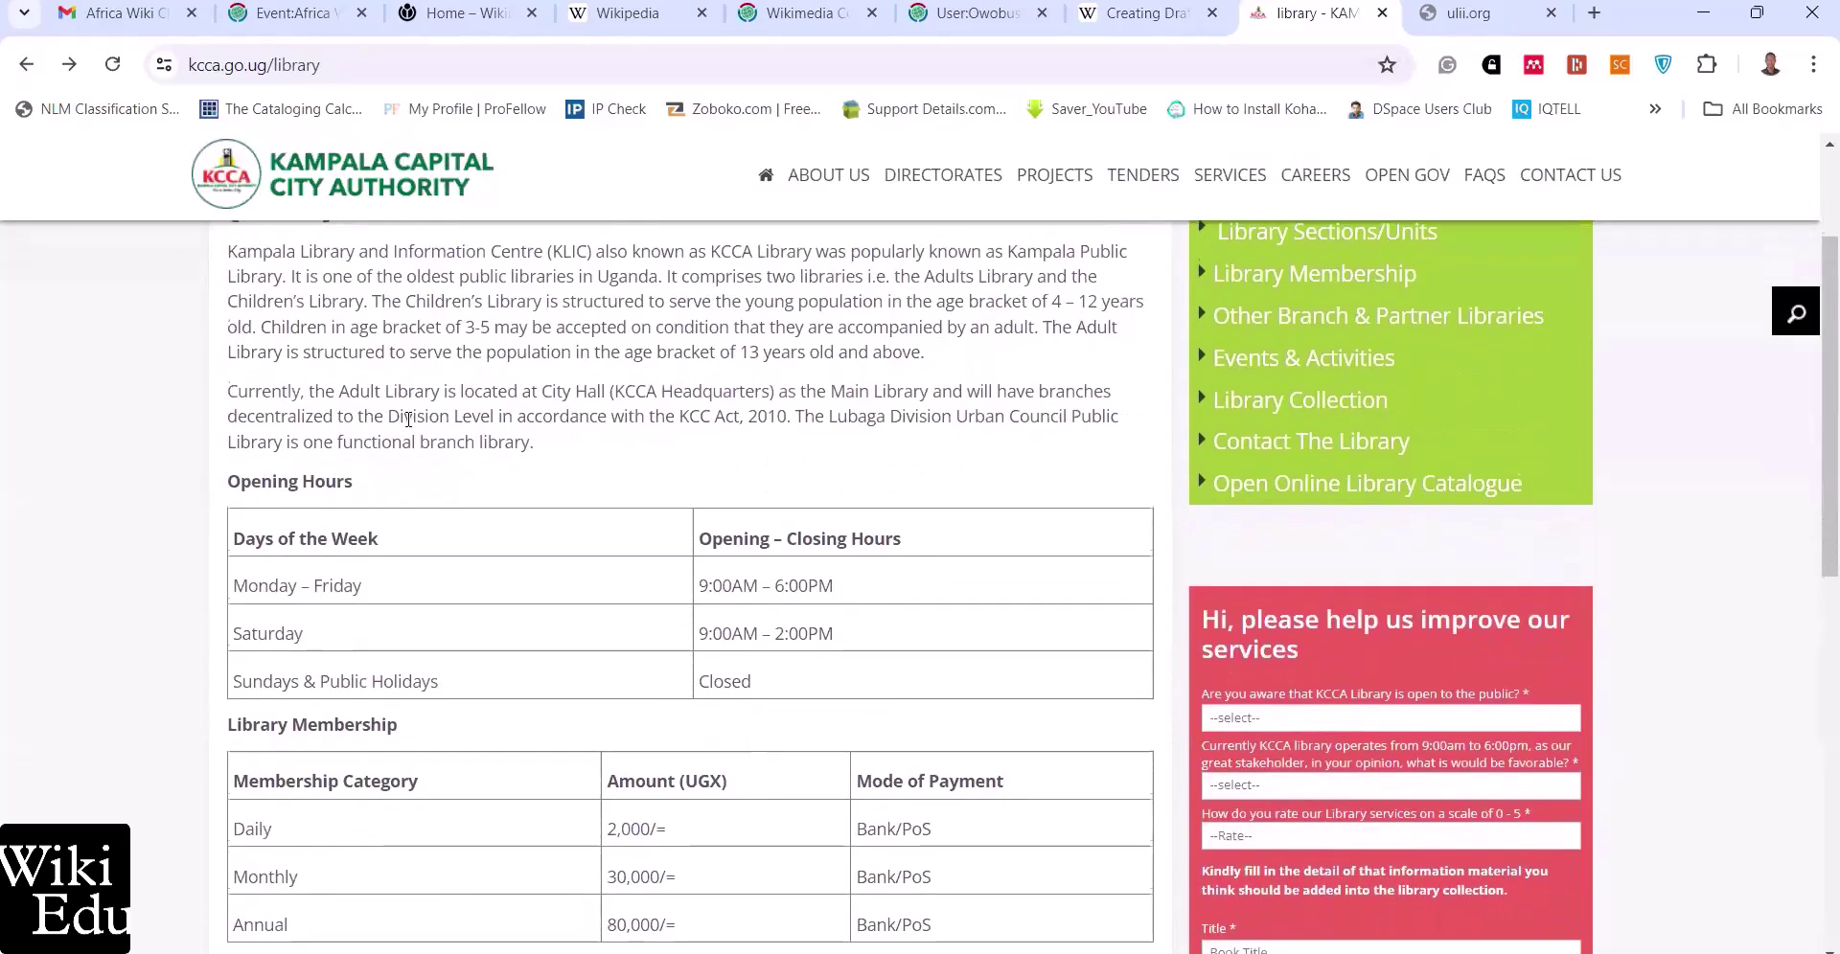
pyautogui.scroll(-1, 408, 427)
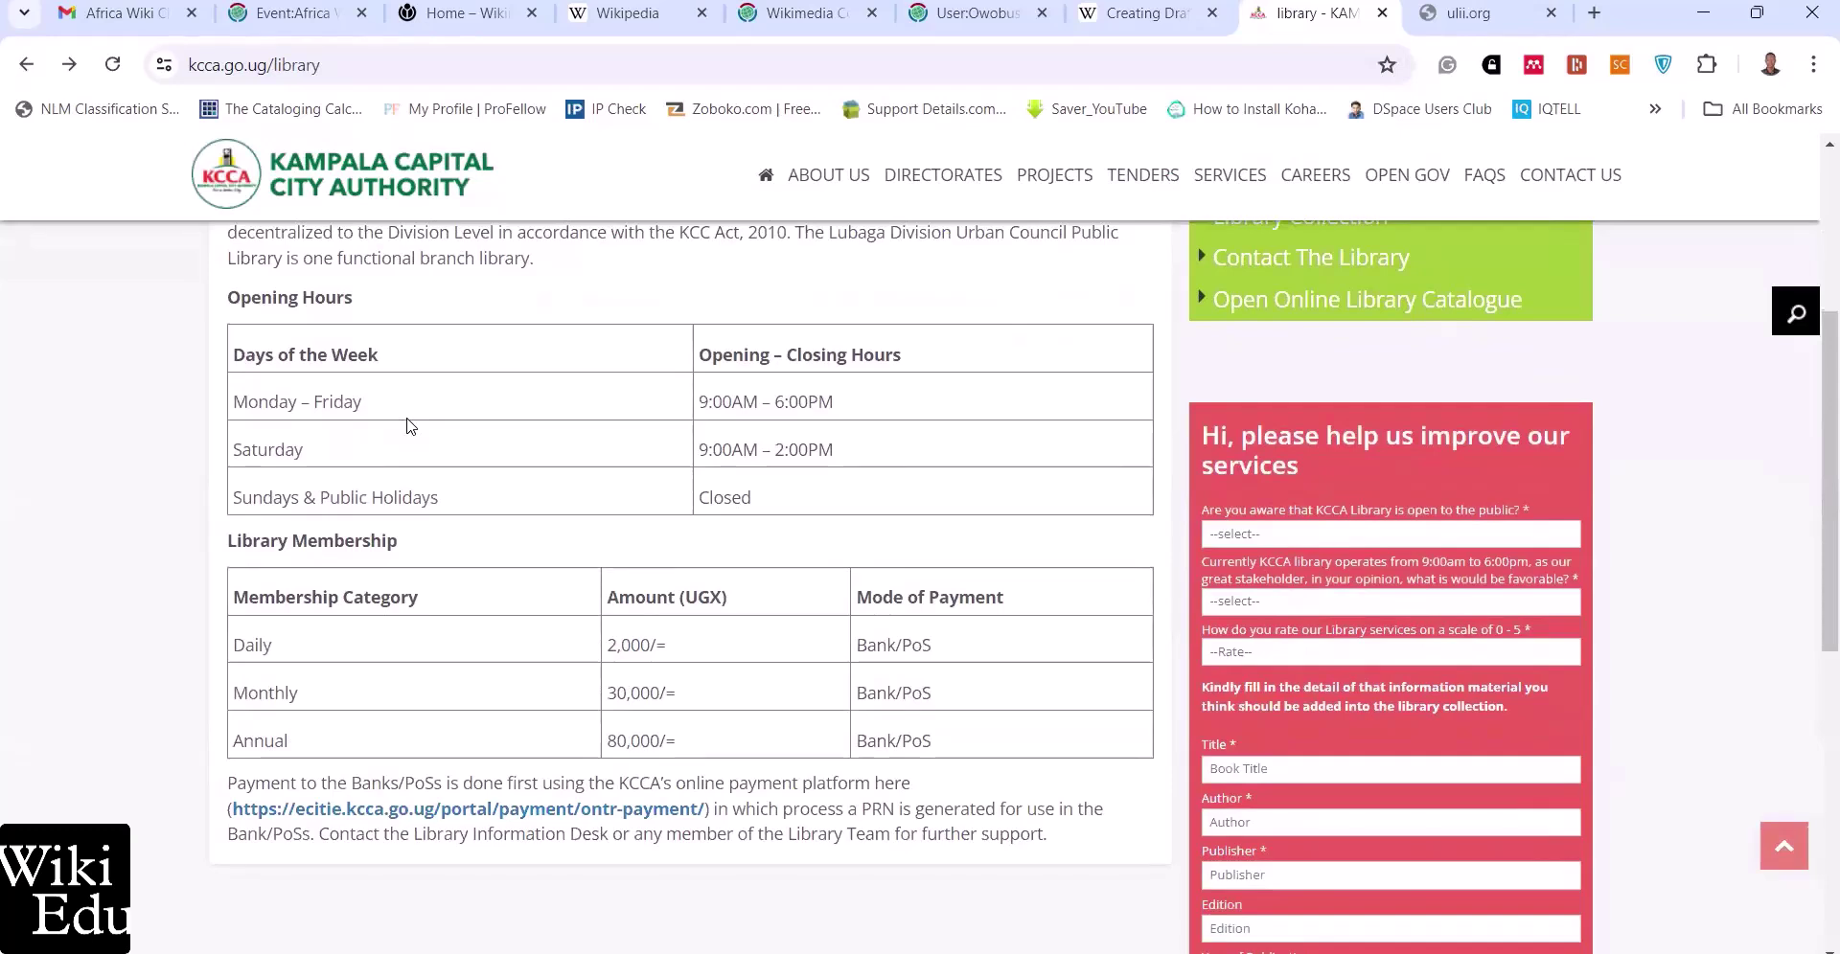
pyautogui.scroll(4, 410, 426)
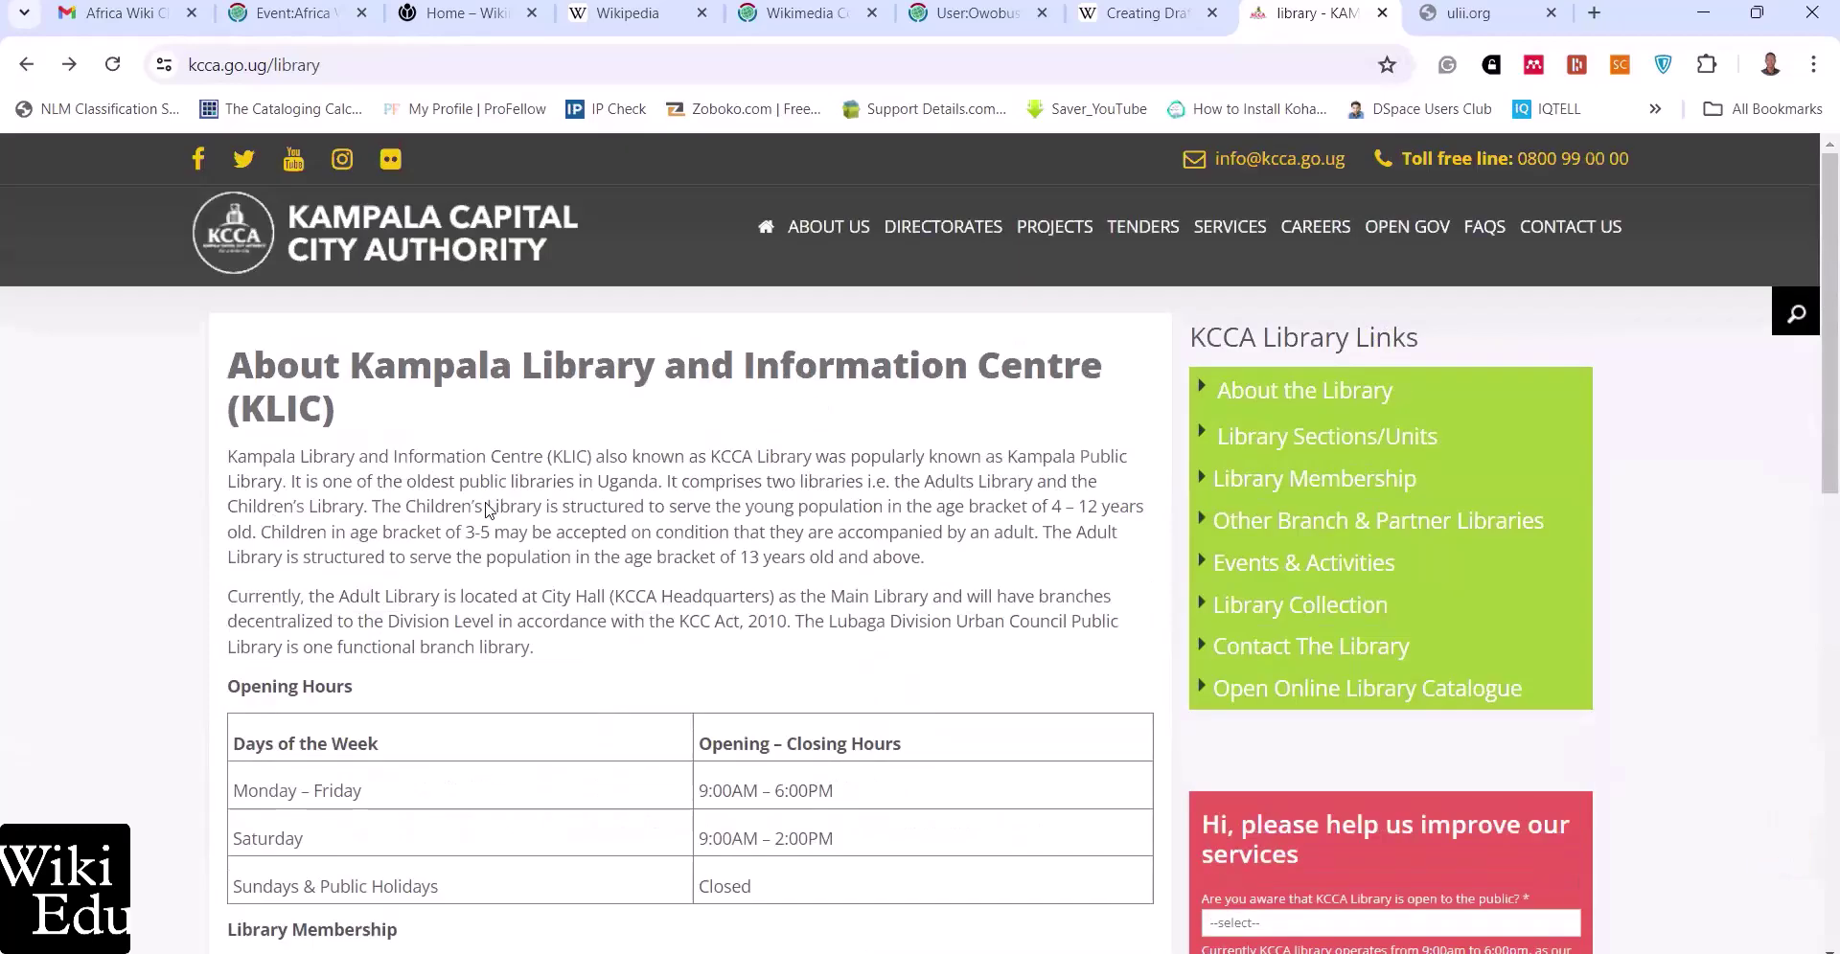
pyautogui.scroll(-6, 487, 510)
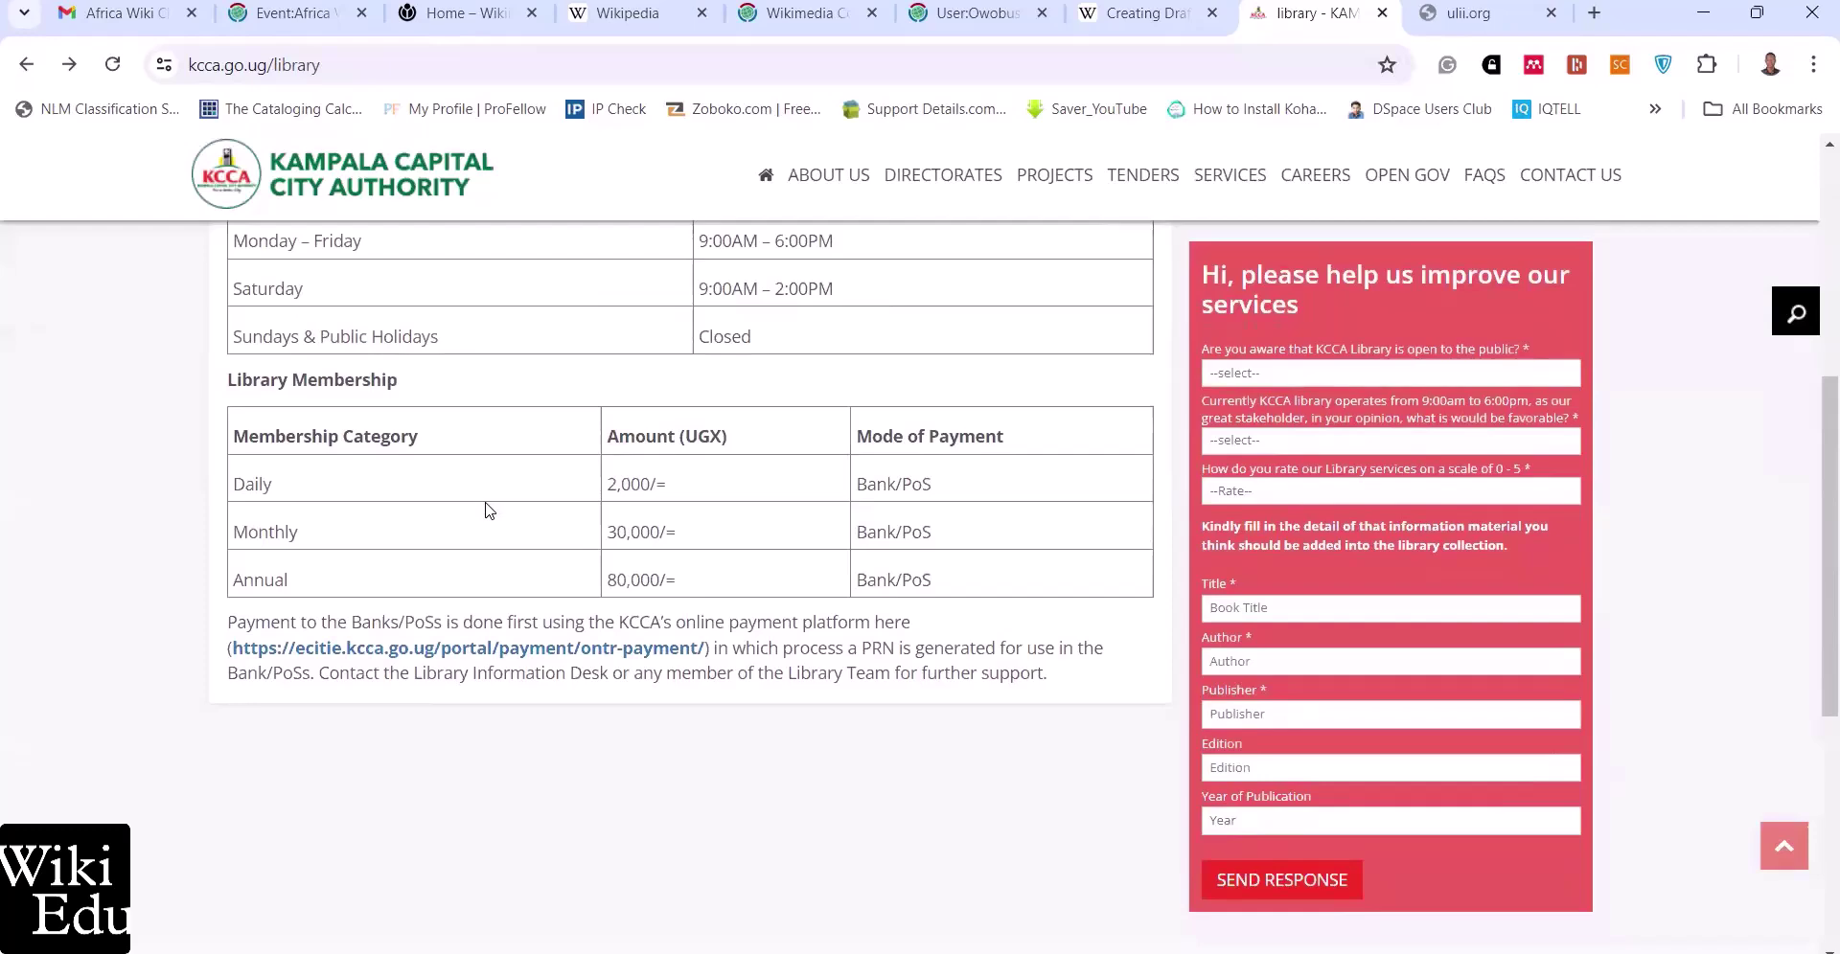
pyautogui.scroll(6, 486, 506)
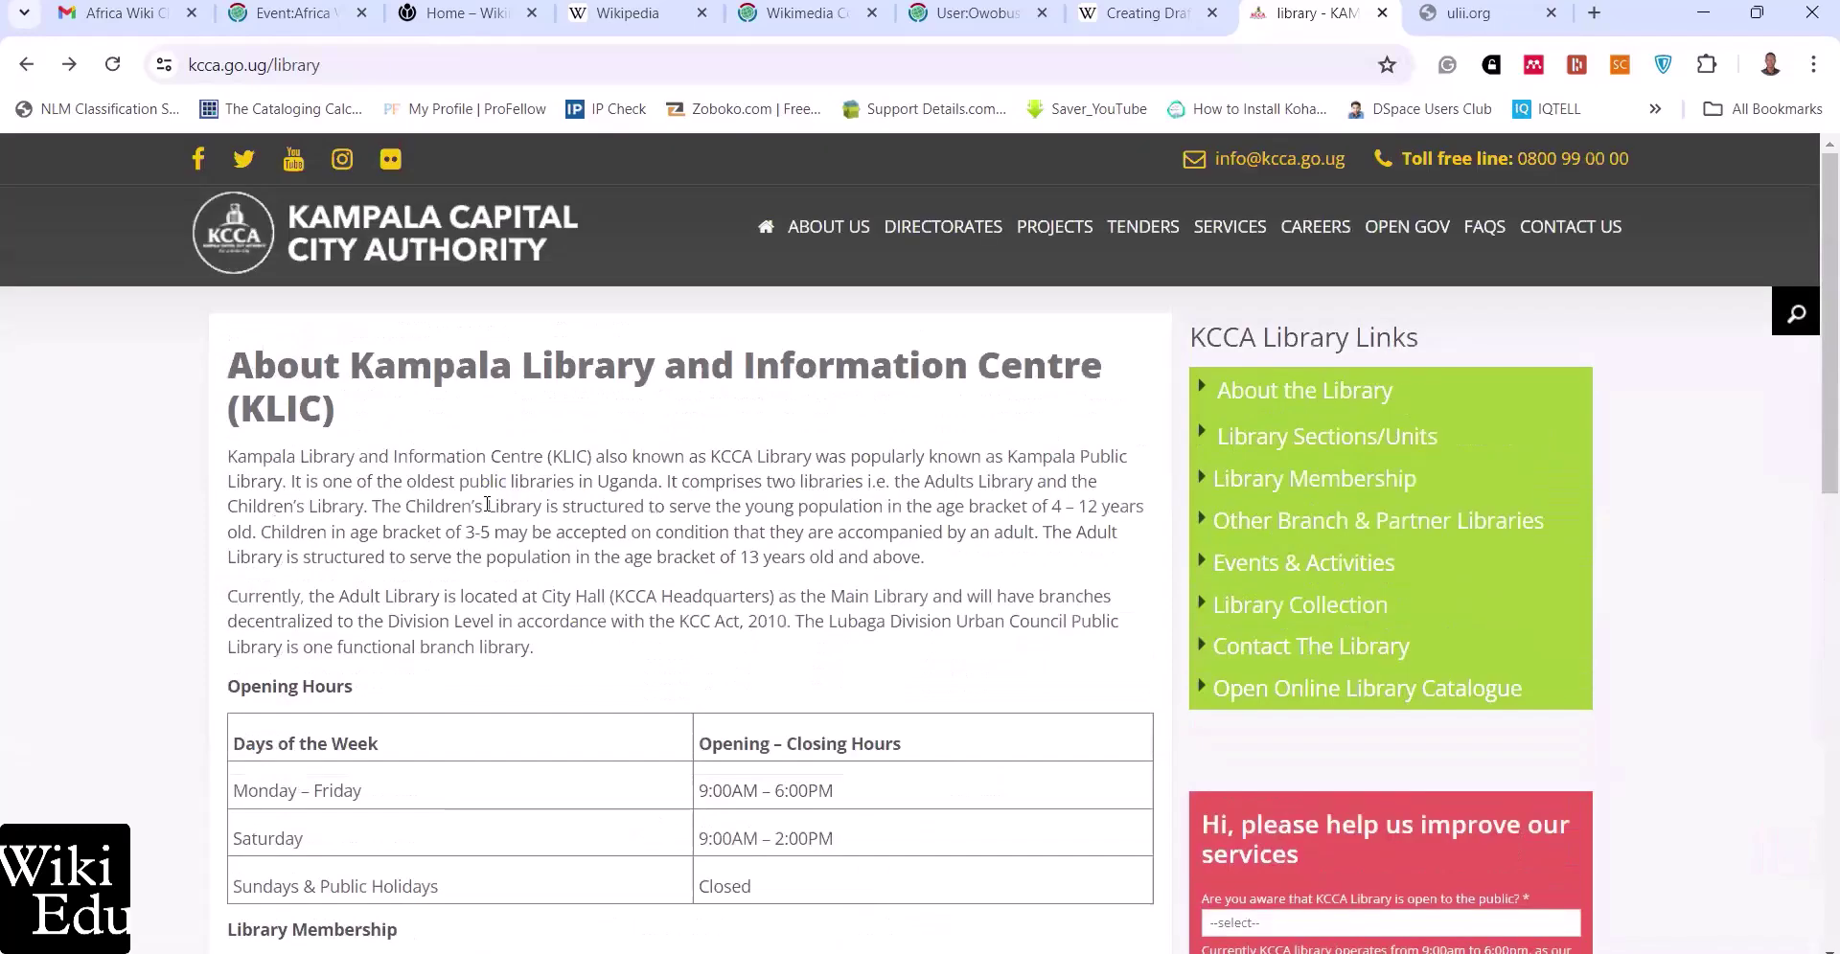
# Return to the Wikipedia draft and review the empty Partnerships section and the References list
pyautogui.click(1155, 17)
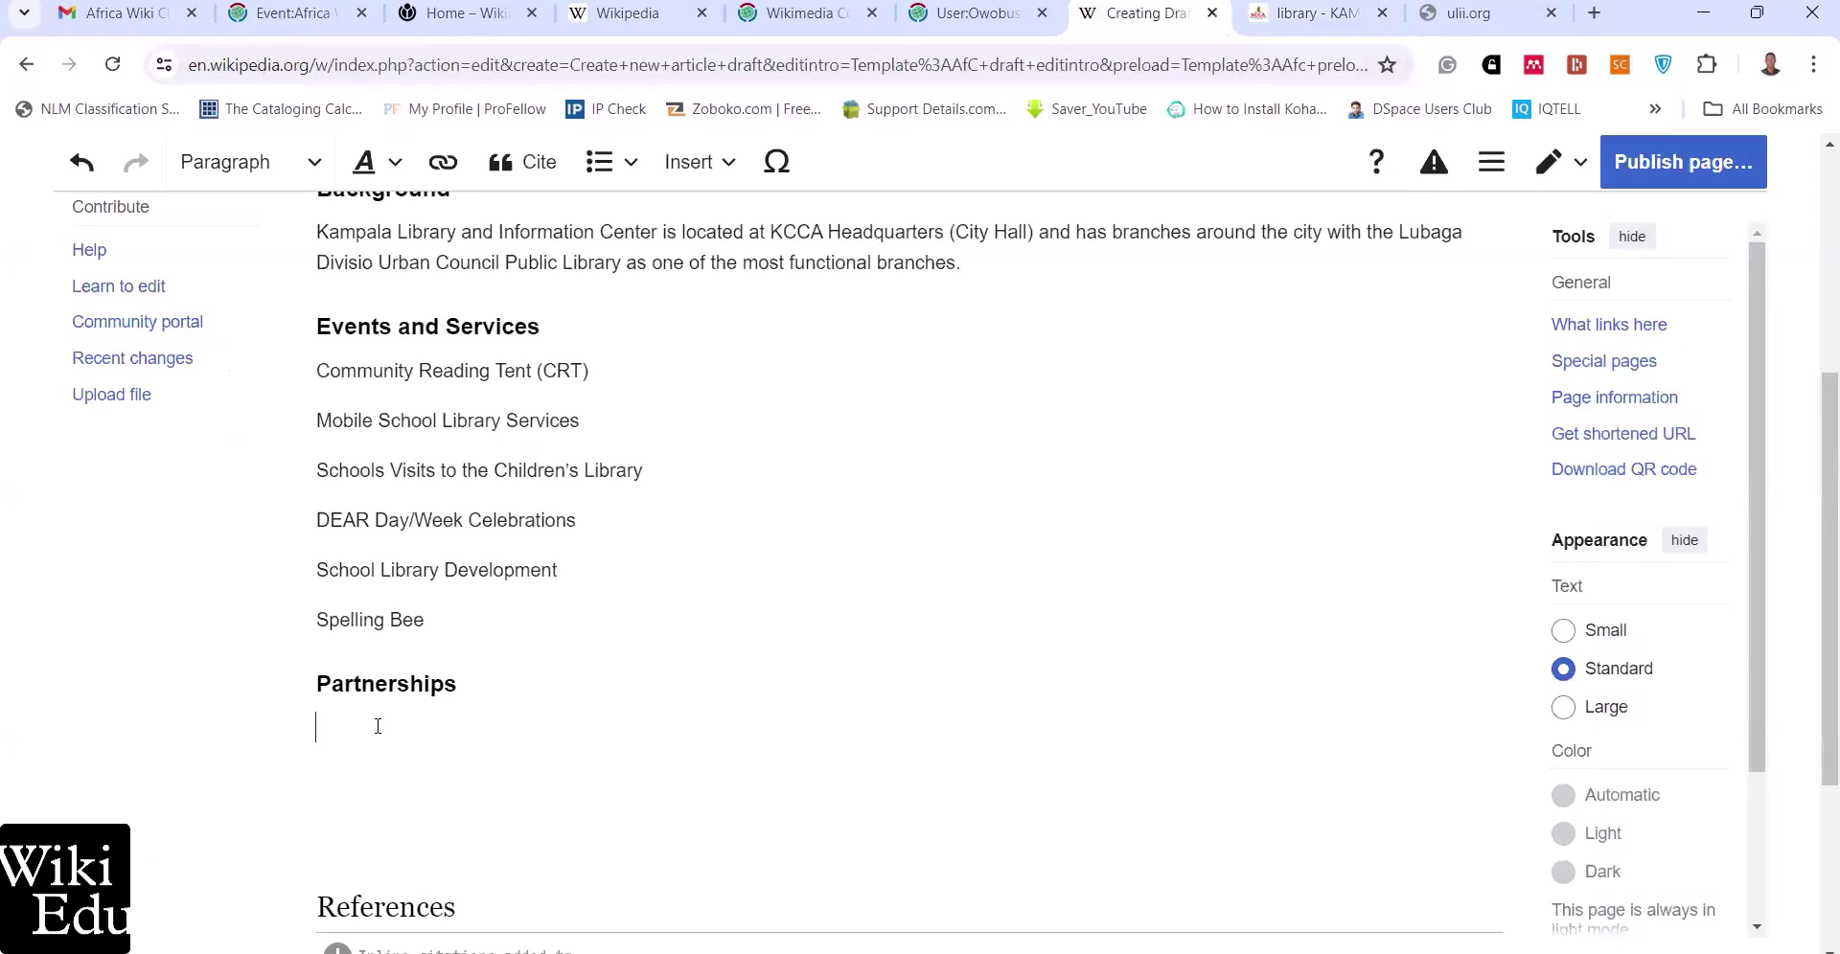
pyautogui.click(330, 749)
pyautogui.scroll(-3, 329, 748)
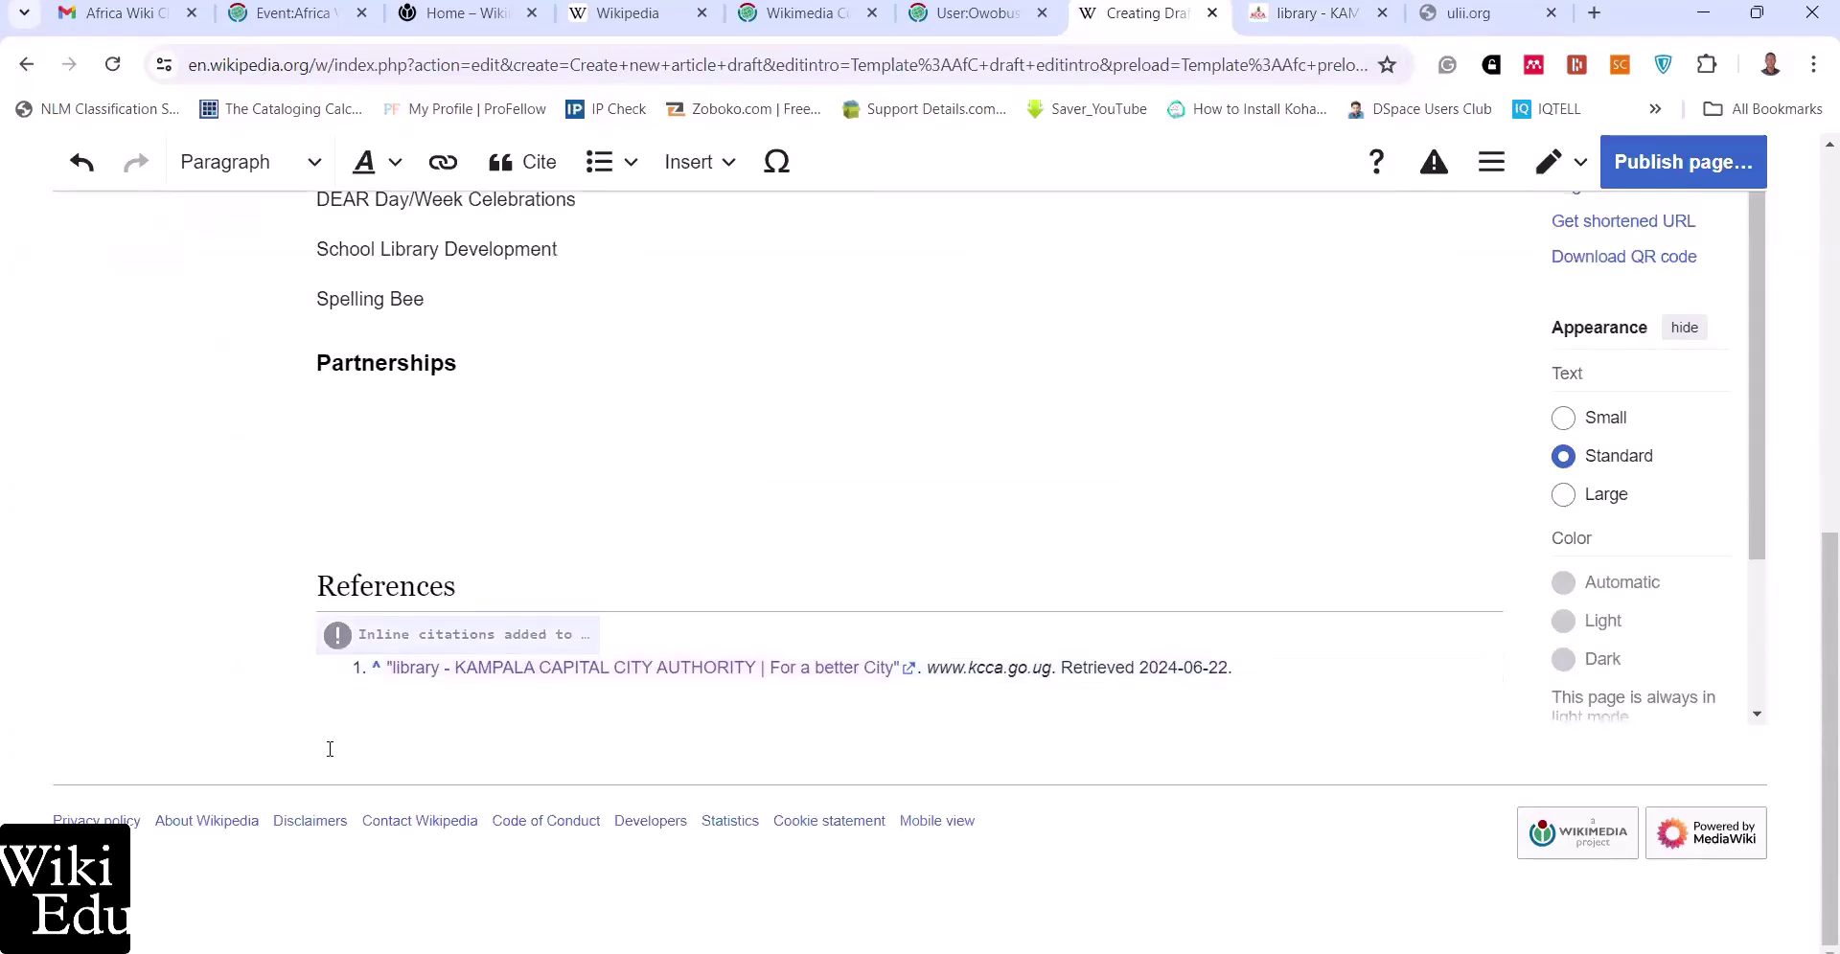
pyautogui.scroll(3, 330, 748)
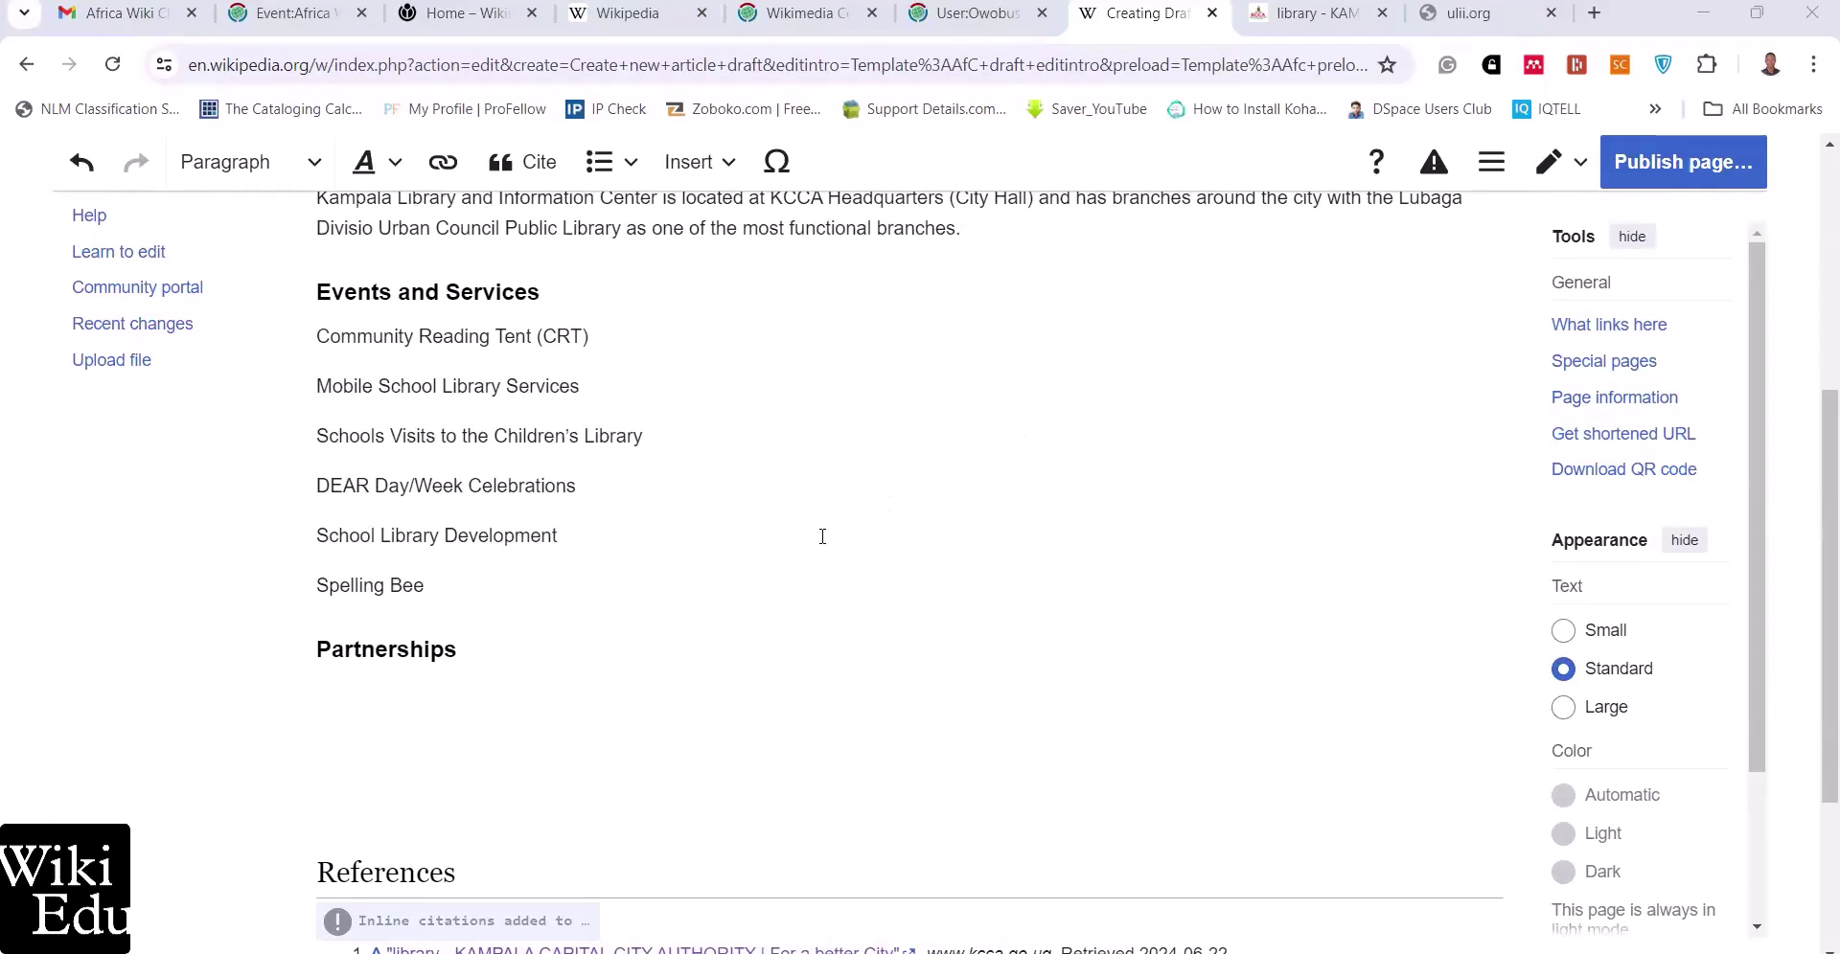
pyautogui.scroll(-3, 823, 537)
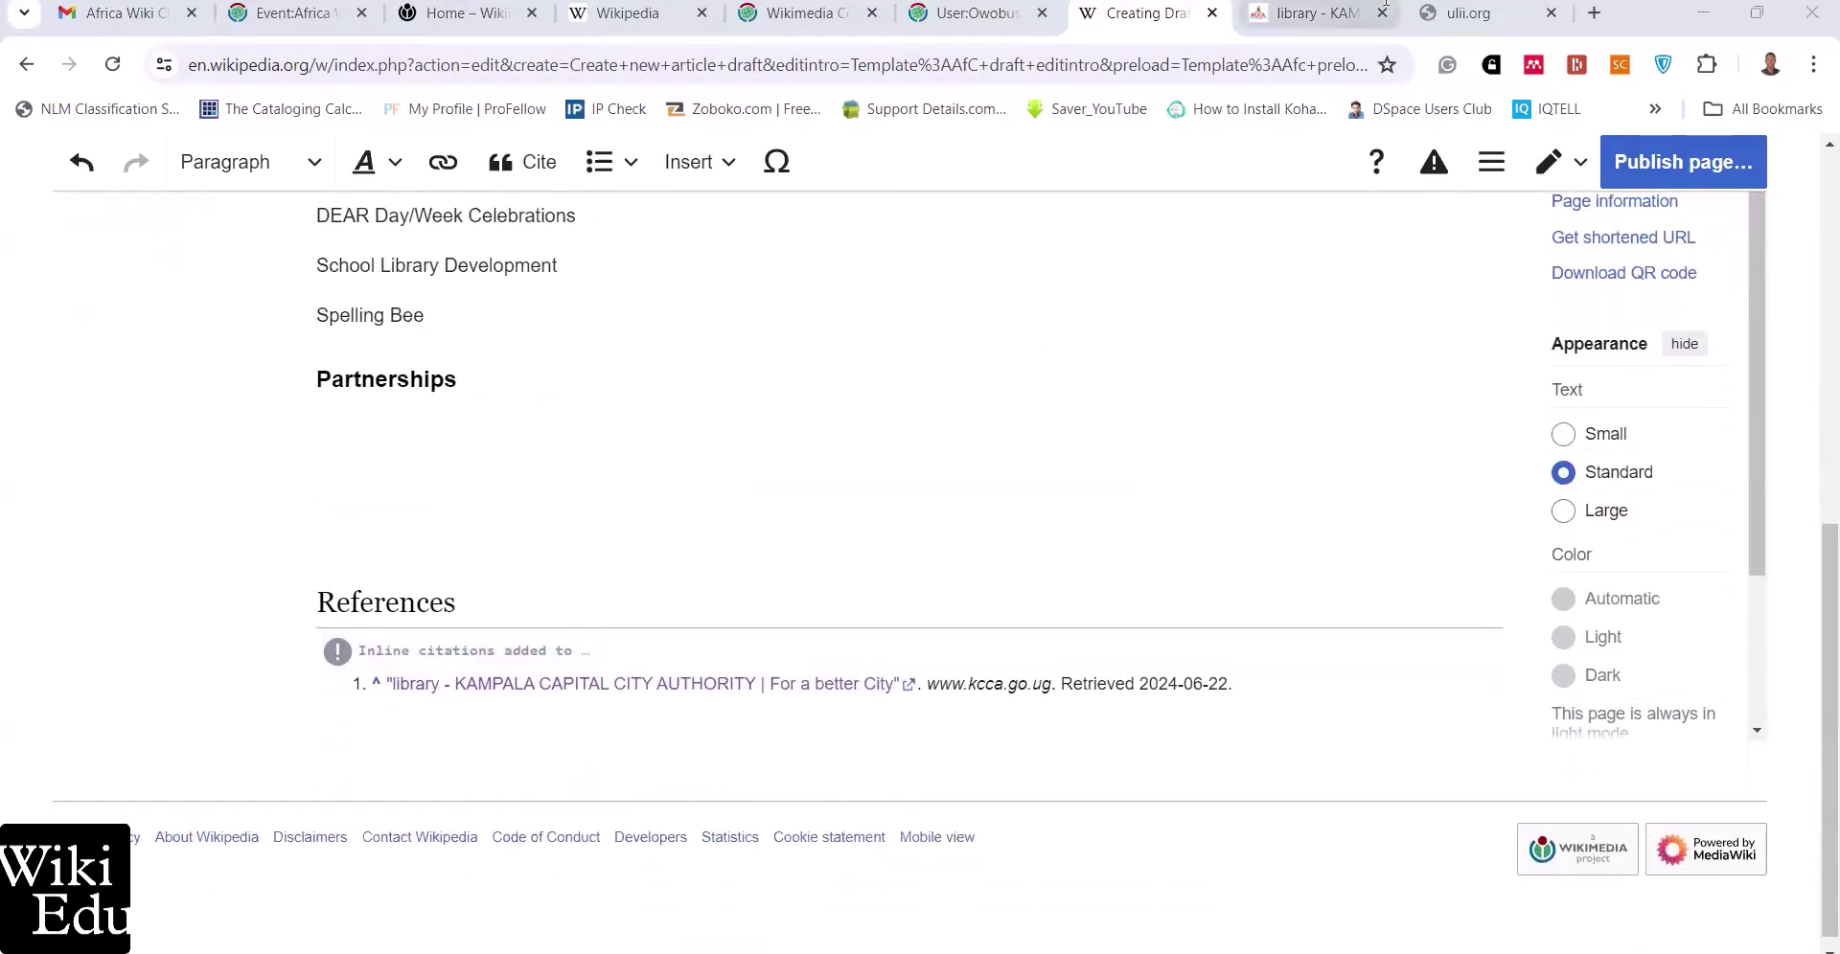
# Search Google for "Which reference style should wikipedia use" in the tab holding the unreachable ulii.org page
pyautogui.click(1459, 13)
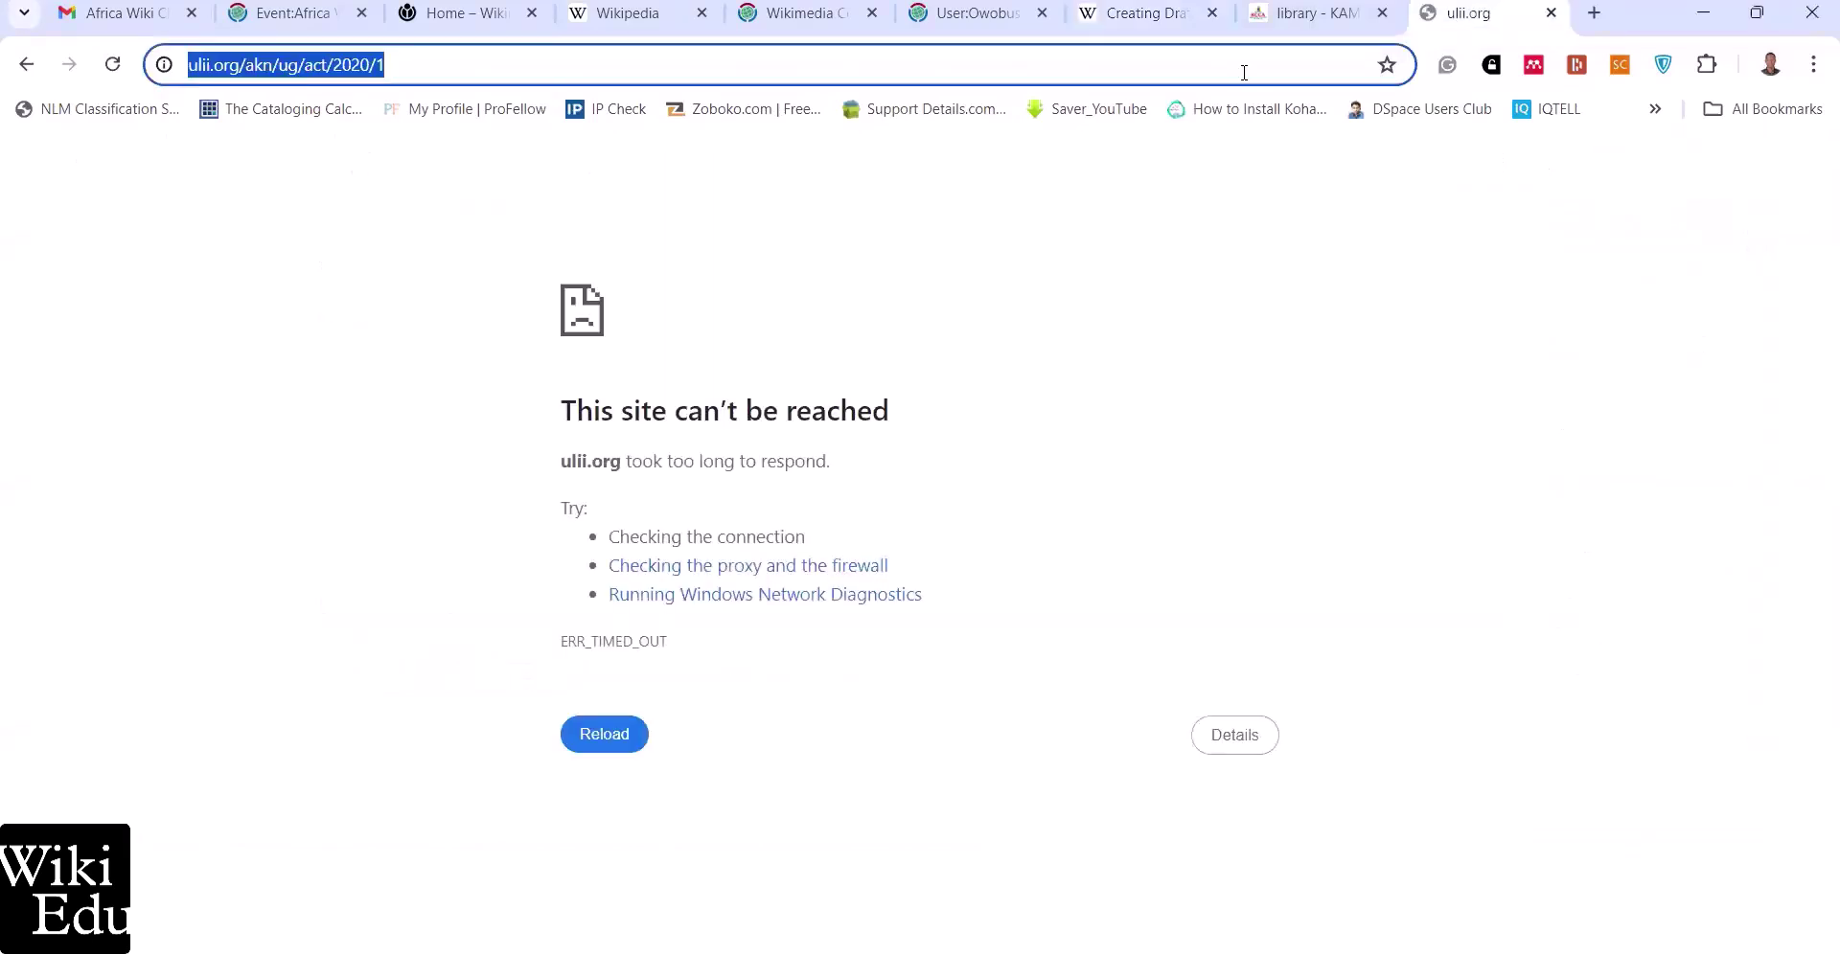
pyautogui.write('W')
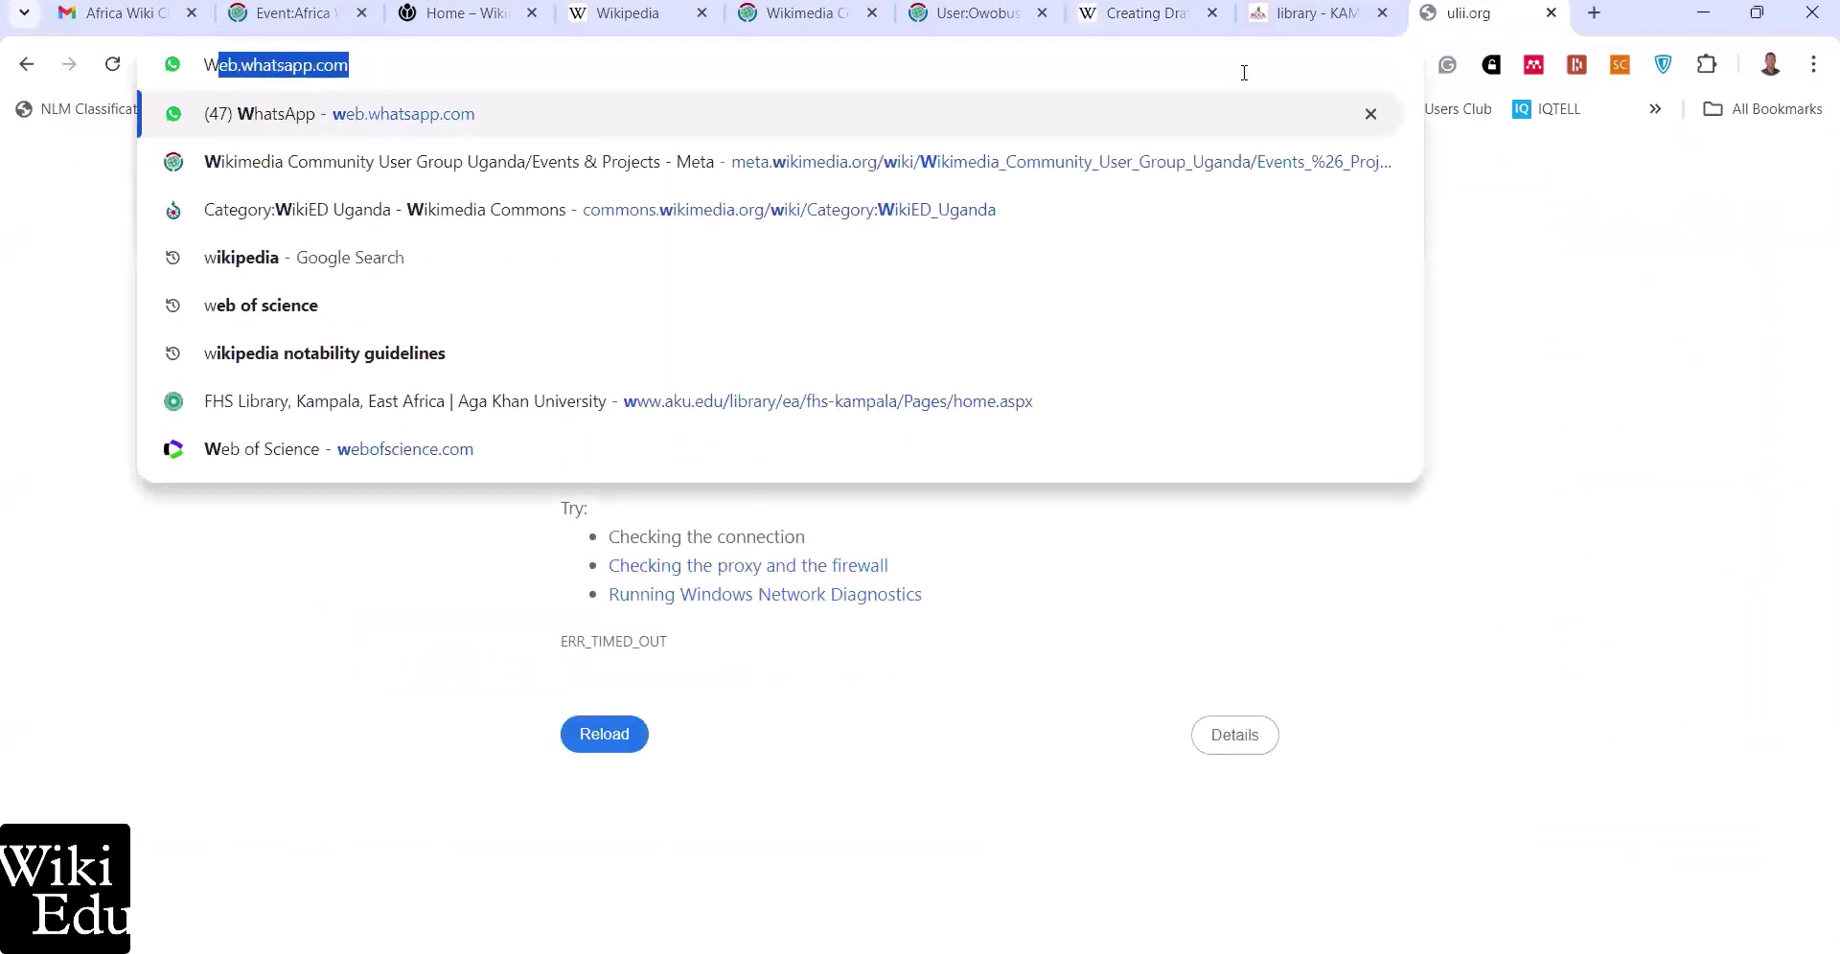
pyautogui.write('hich w')
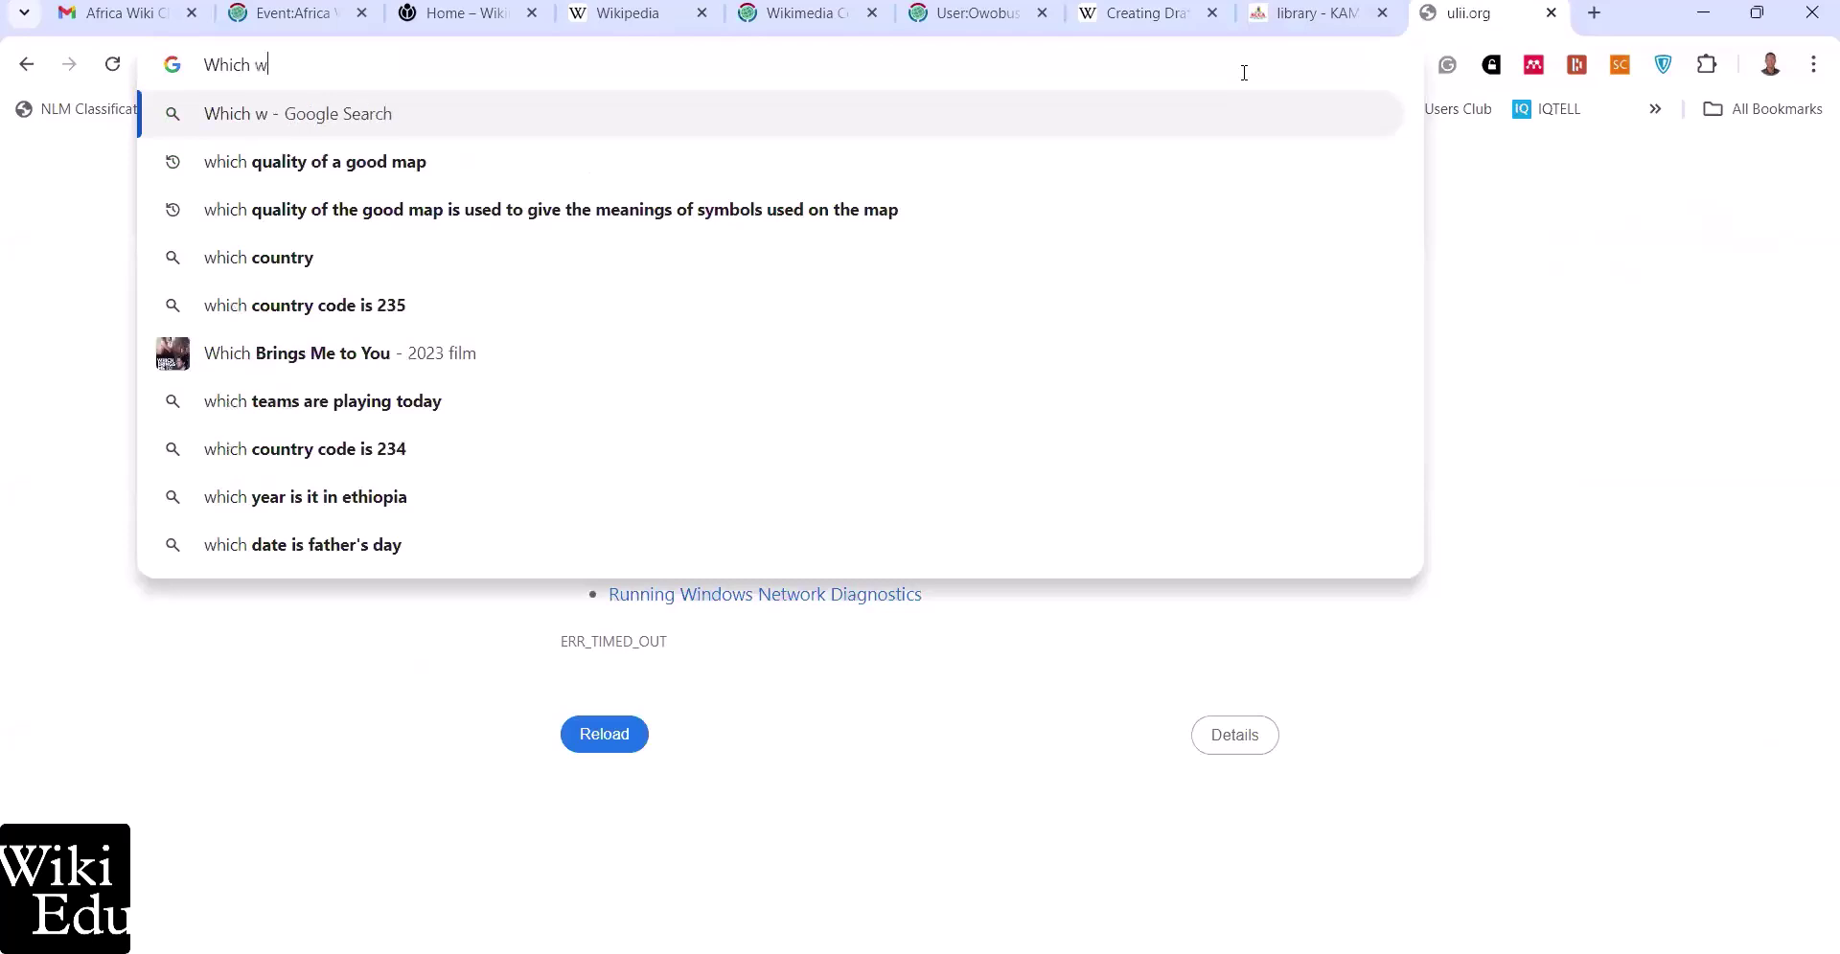
pyautogui.write('riting')
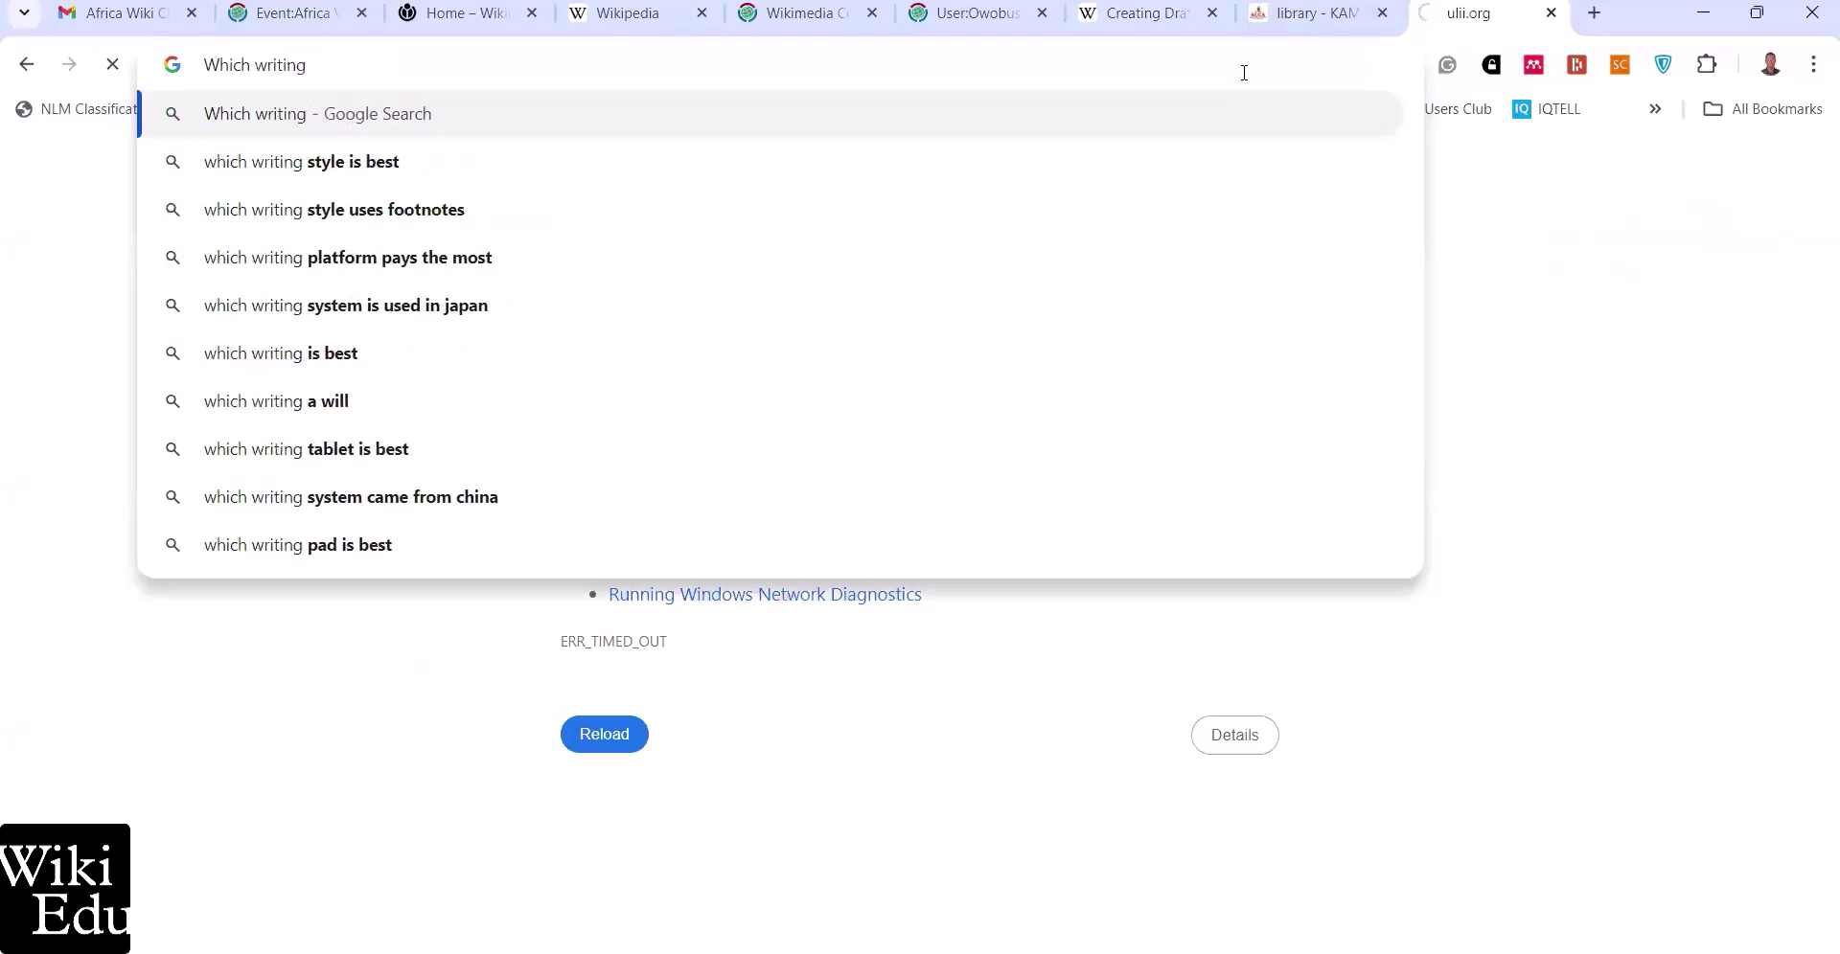
pyautogui.press('BackSpace')
pyautogui.press('BackSpace')
pyautogui.press('BackSpace')
pyautogui.press('BackSpace')
pyautogui.press('BackSpace')
pyautogui.press('BackSpace')
pyautogui.press('BackSpace')
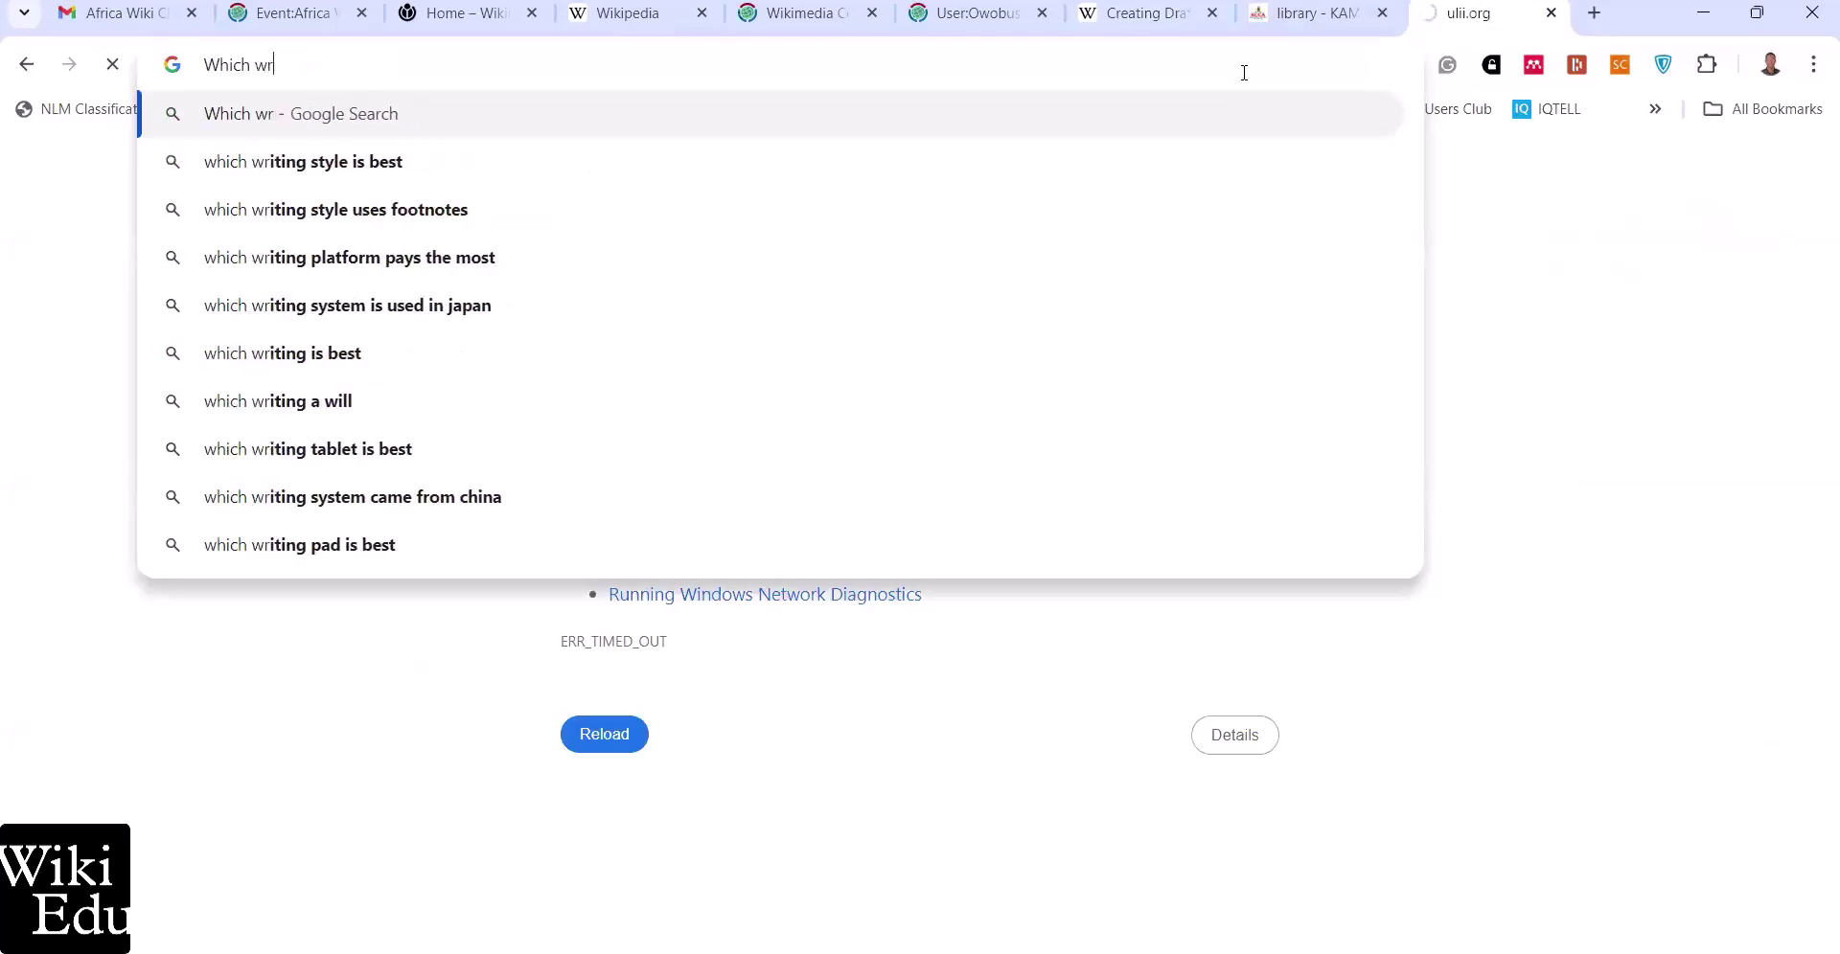
pyautogui.write('refere')
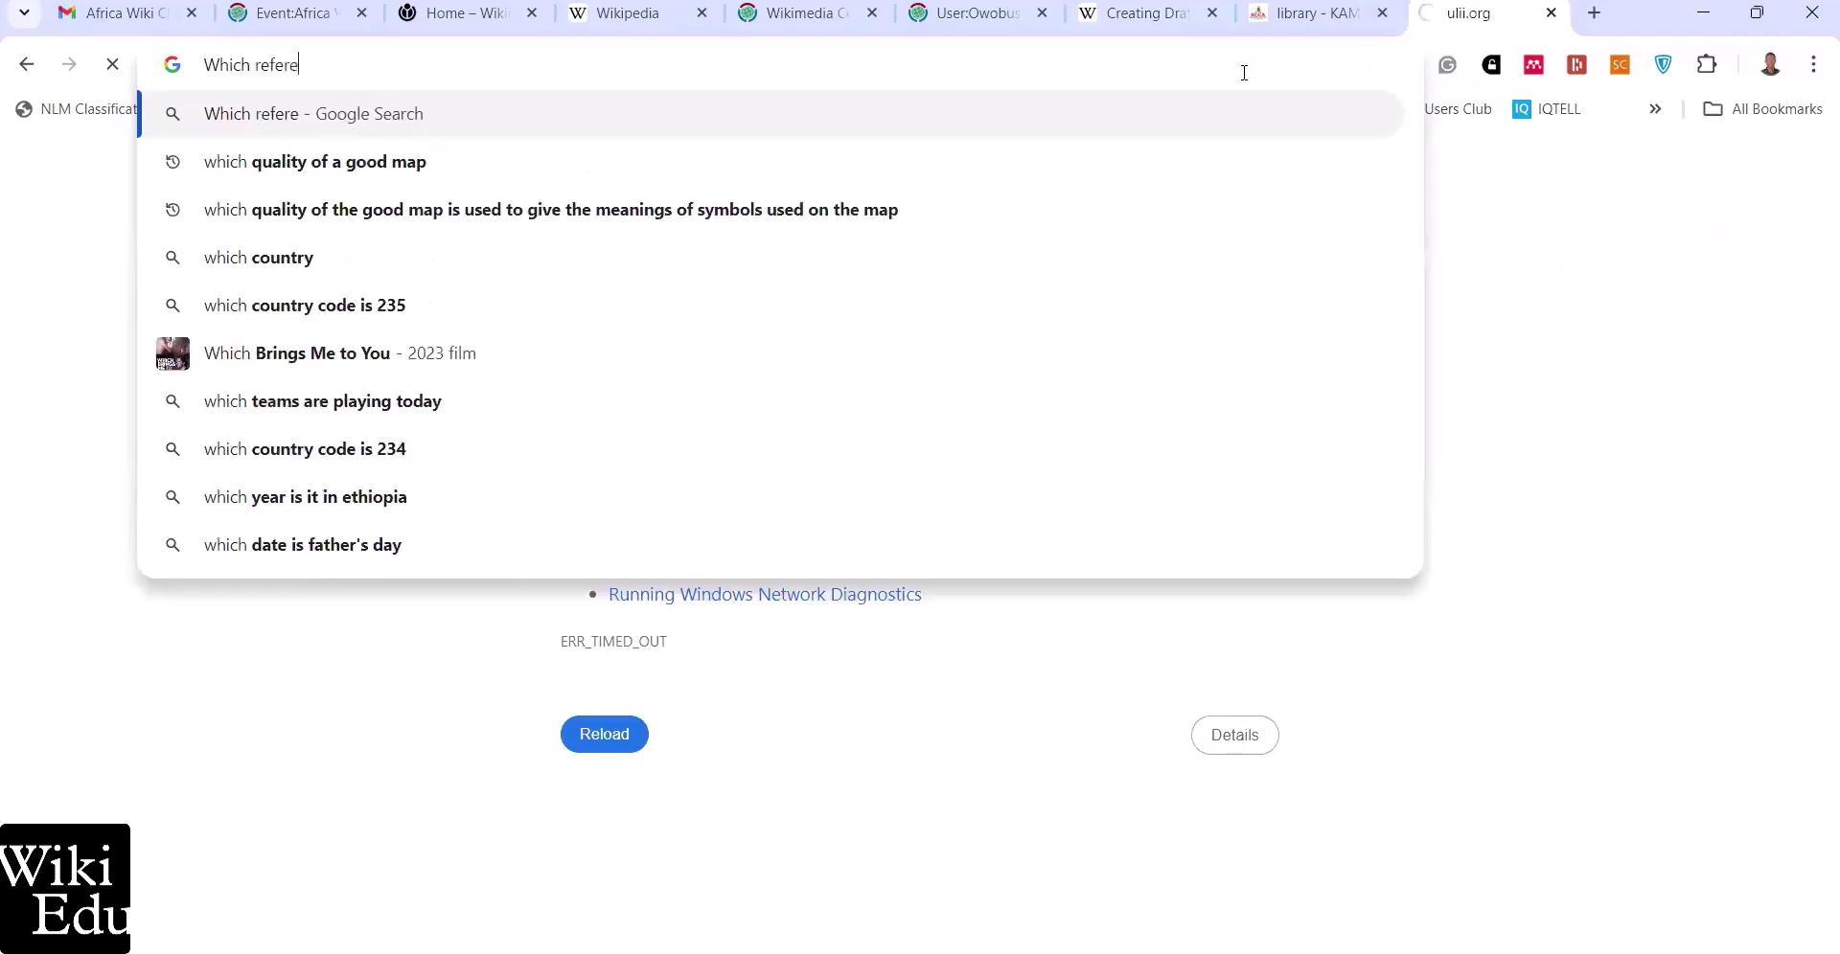
pyautogui.write('nce style')
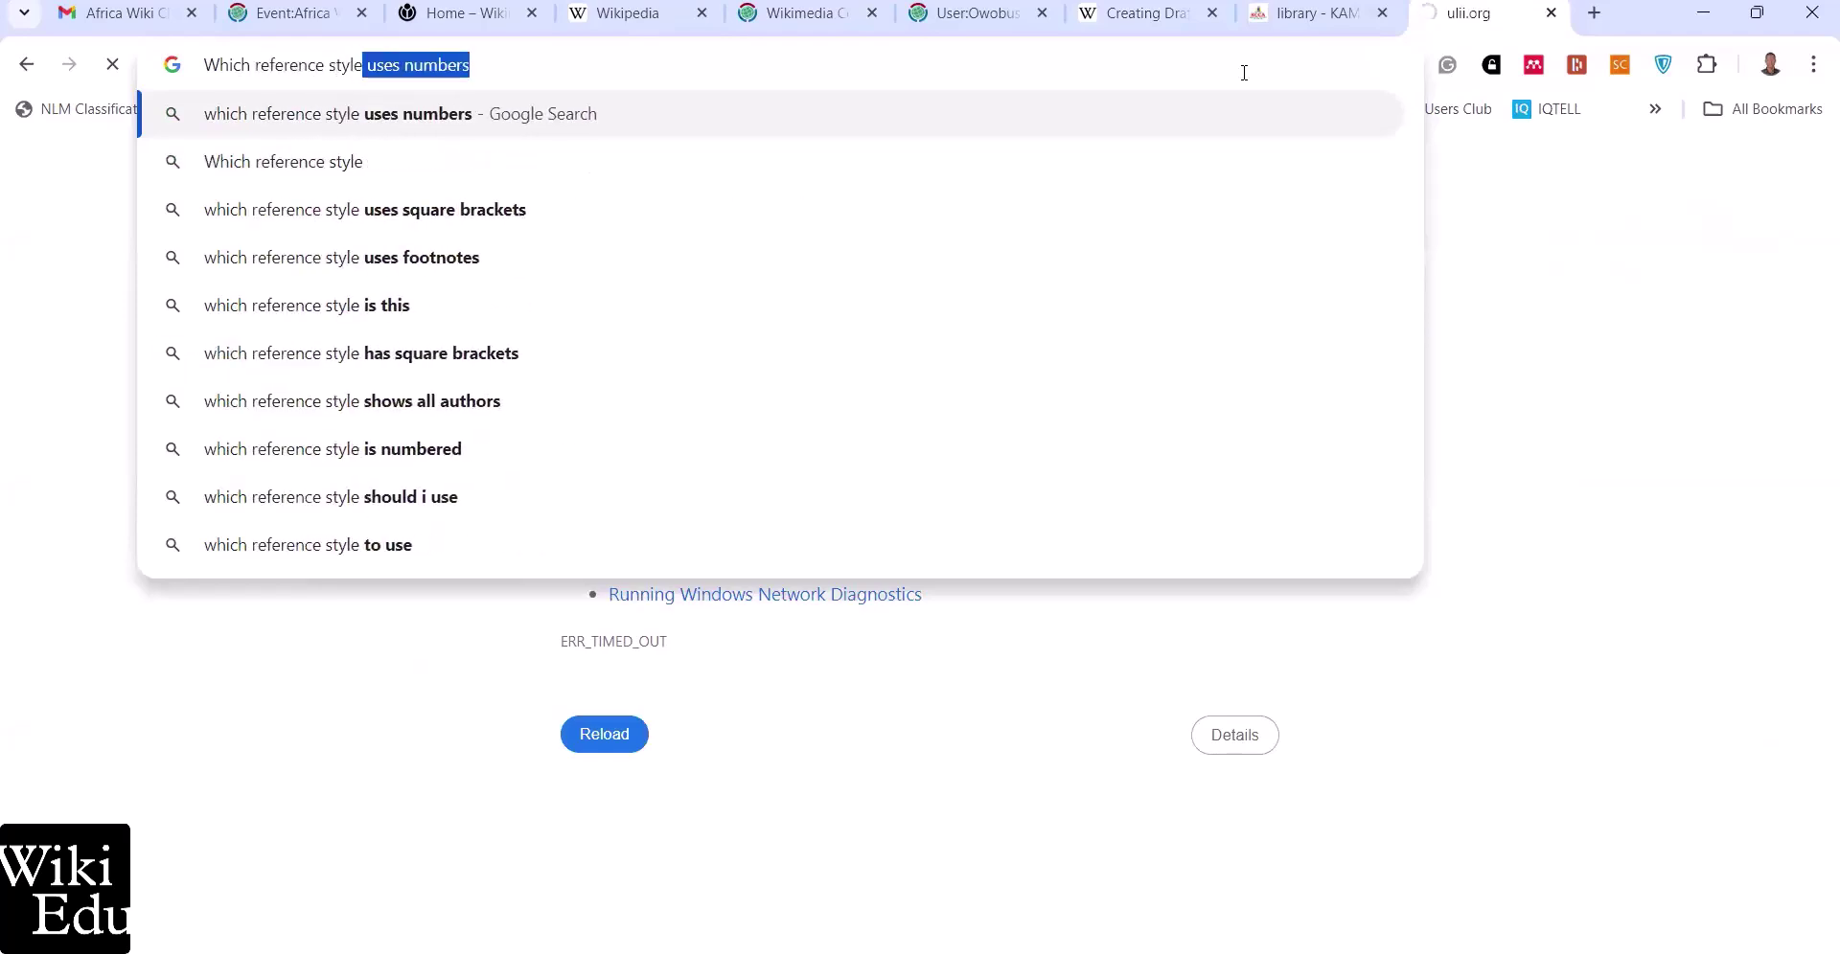
pyautogui.press('BackSpace')
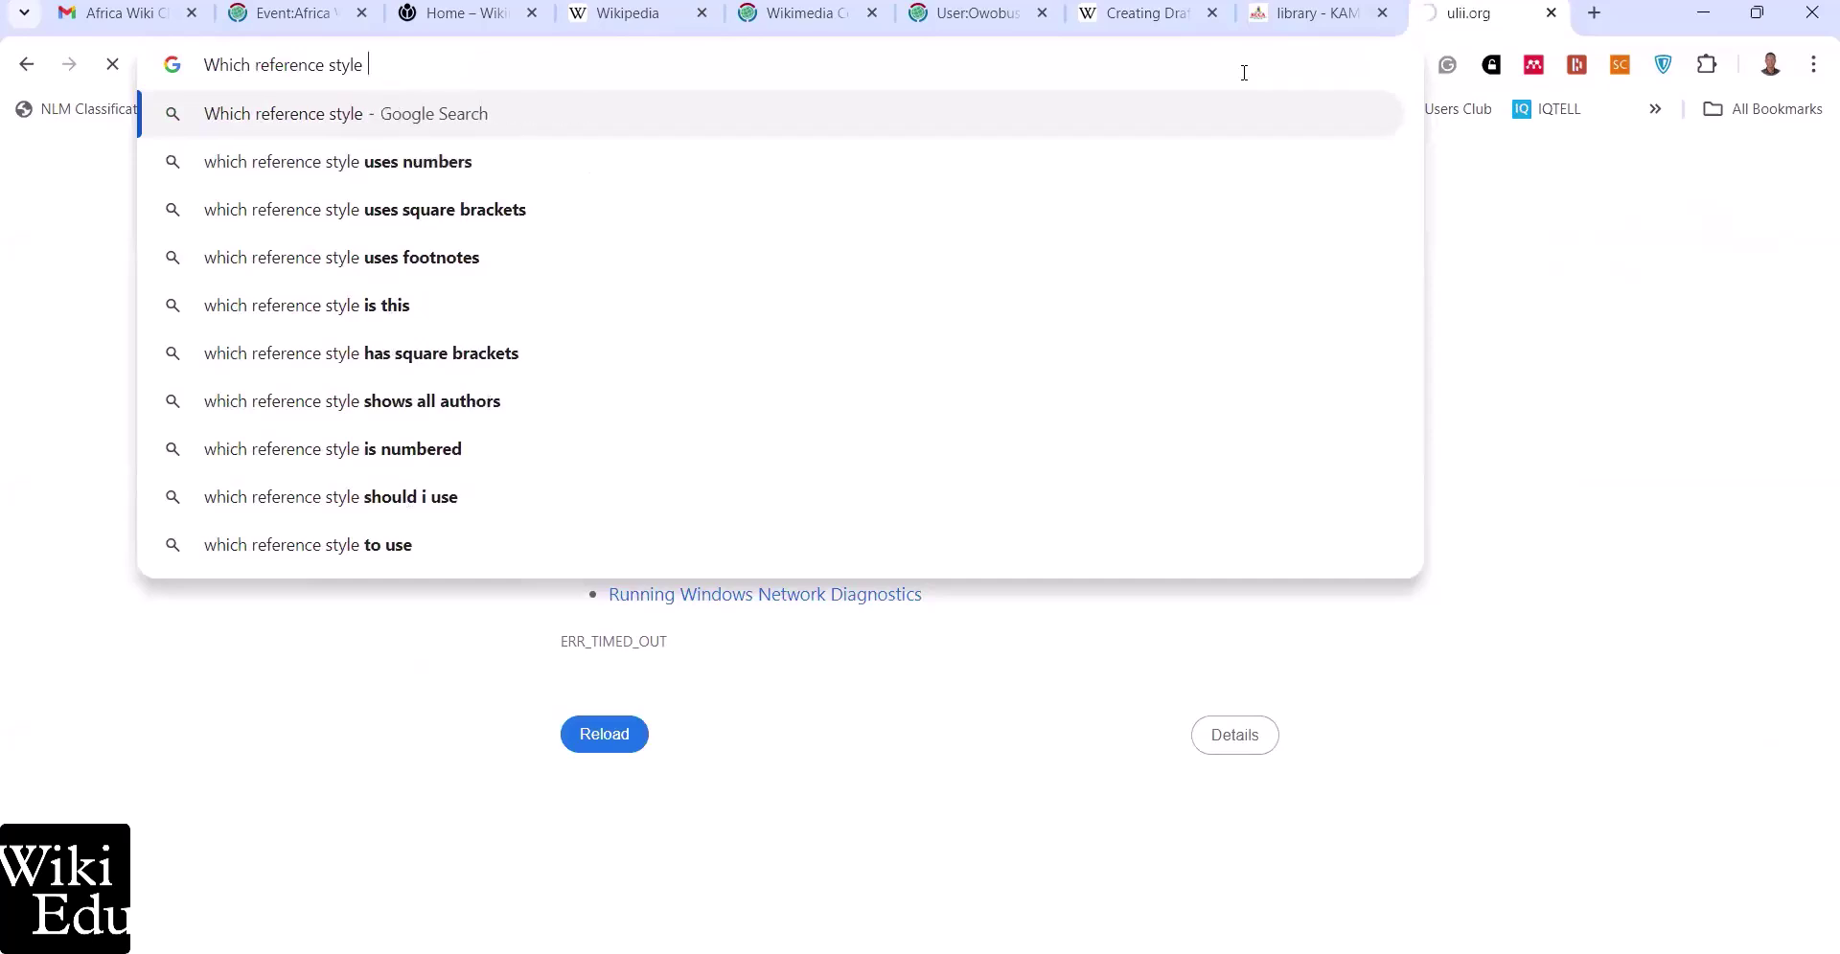
pyautogui.write('should')
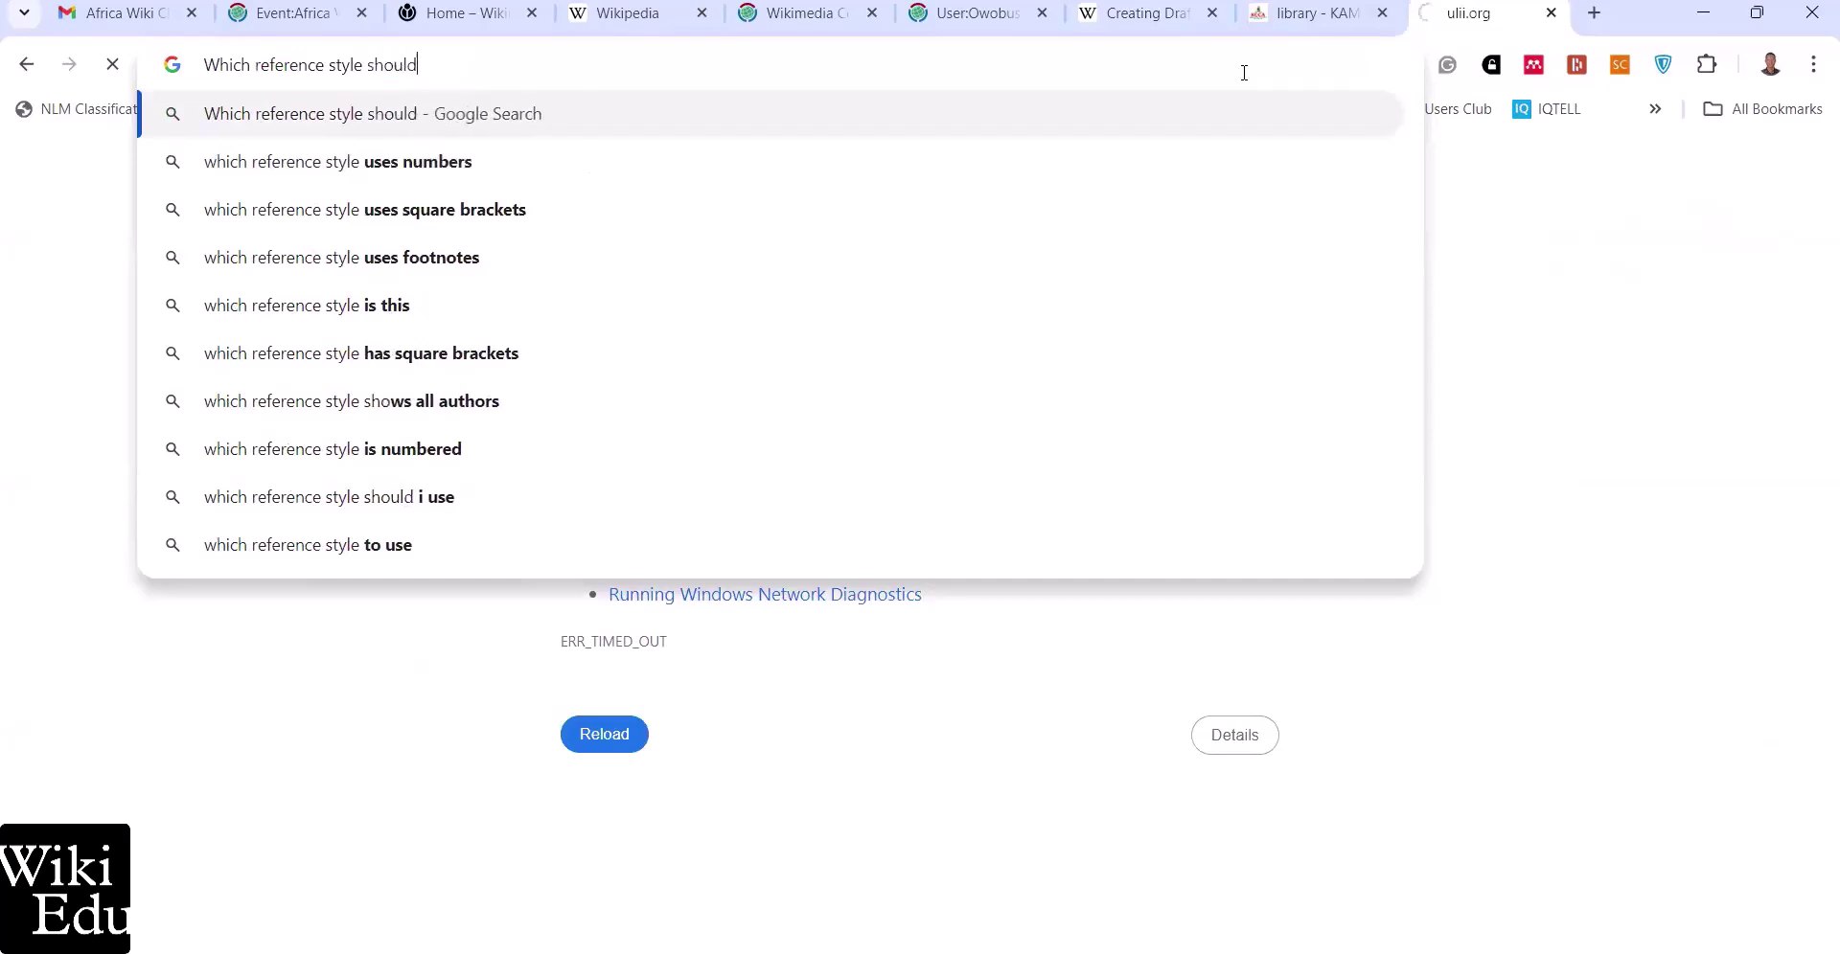
pyautogui.write(' wikipedia')
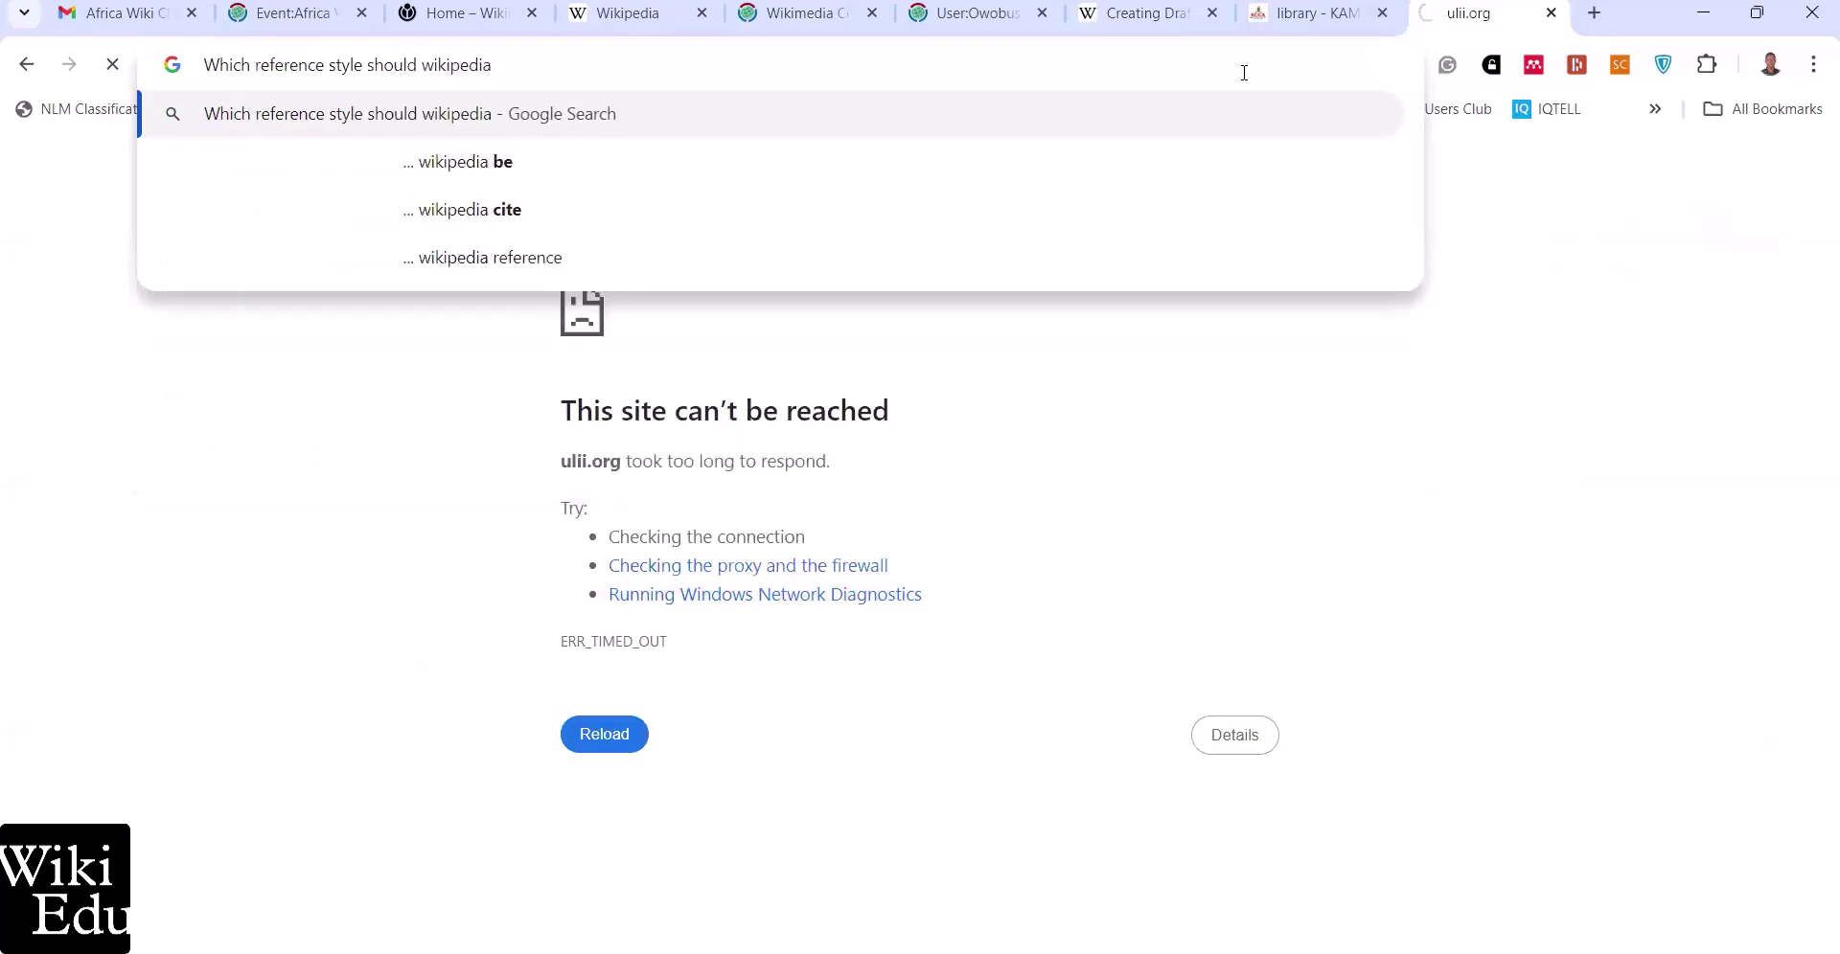
pyautogui.write(' use')
pyautogui.press('Return')
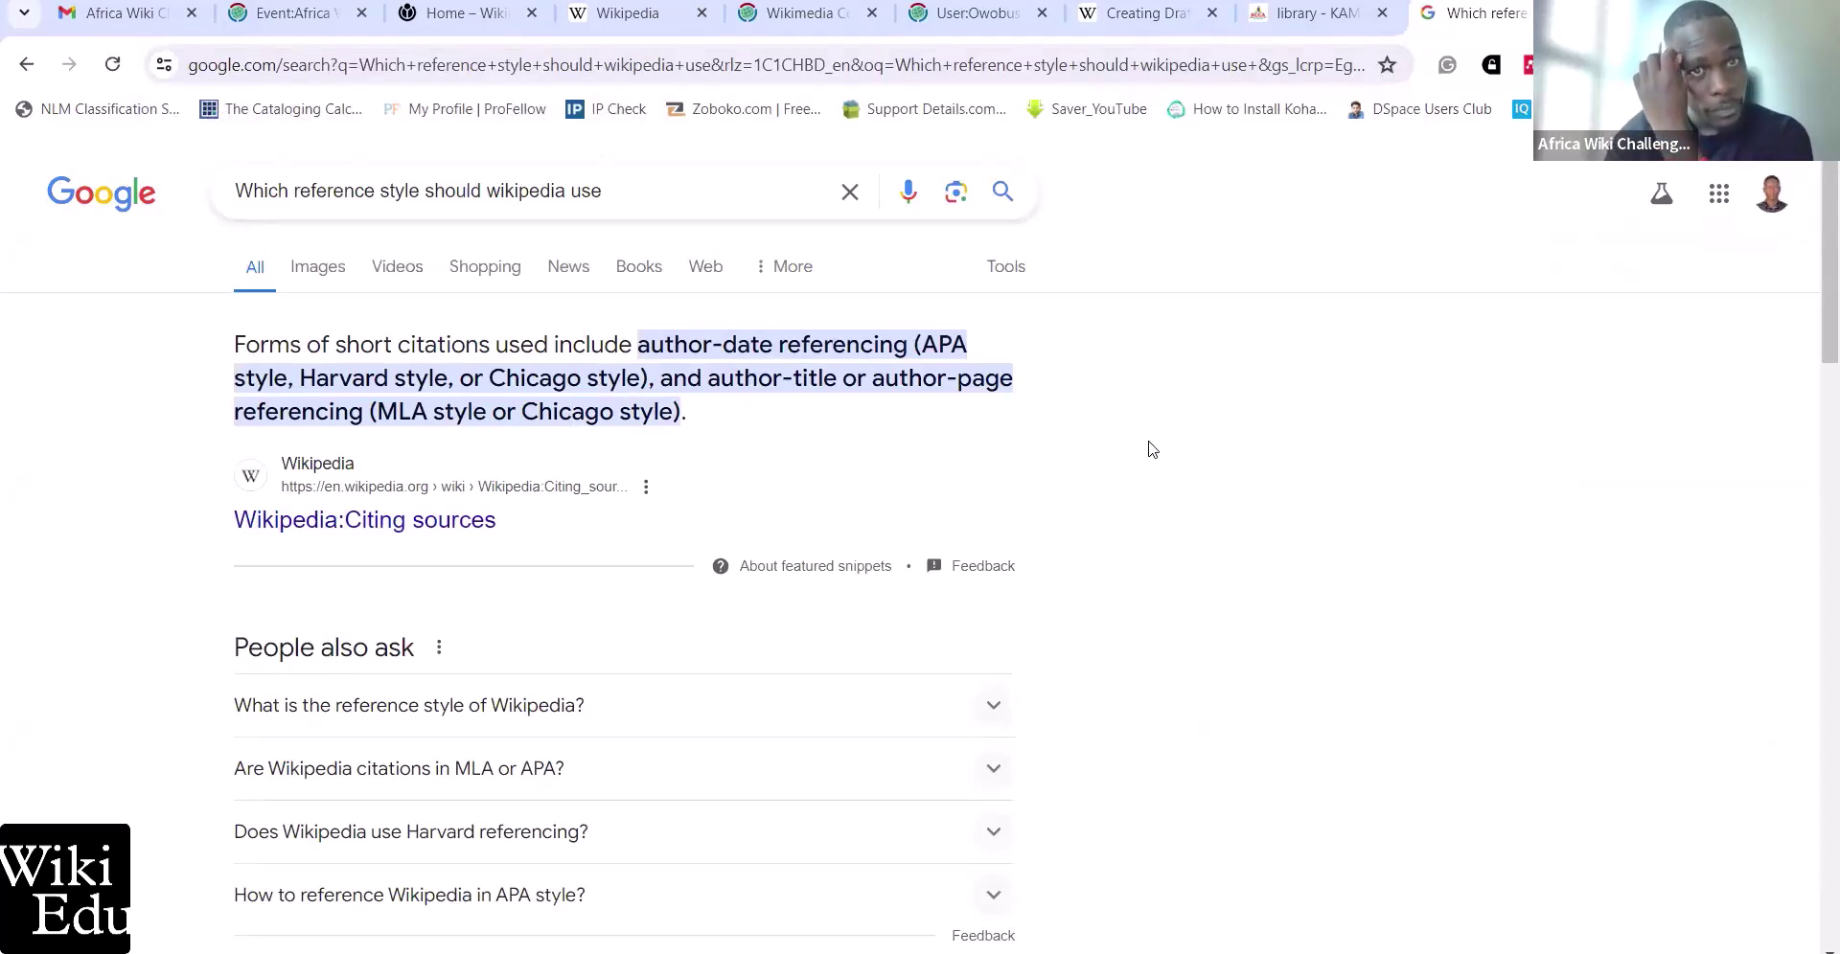
# Examine the search results and related-question answers on Wikipedia's reference style and MLA or APA citations, and return to the draft
pyautogui.scroll(-1, 1152, 449)
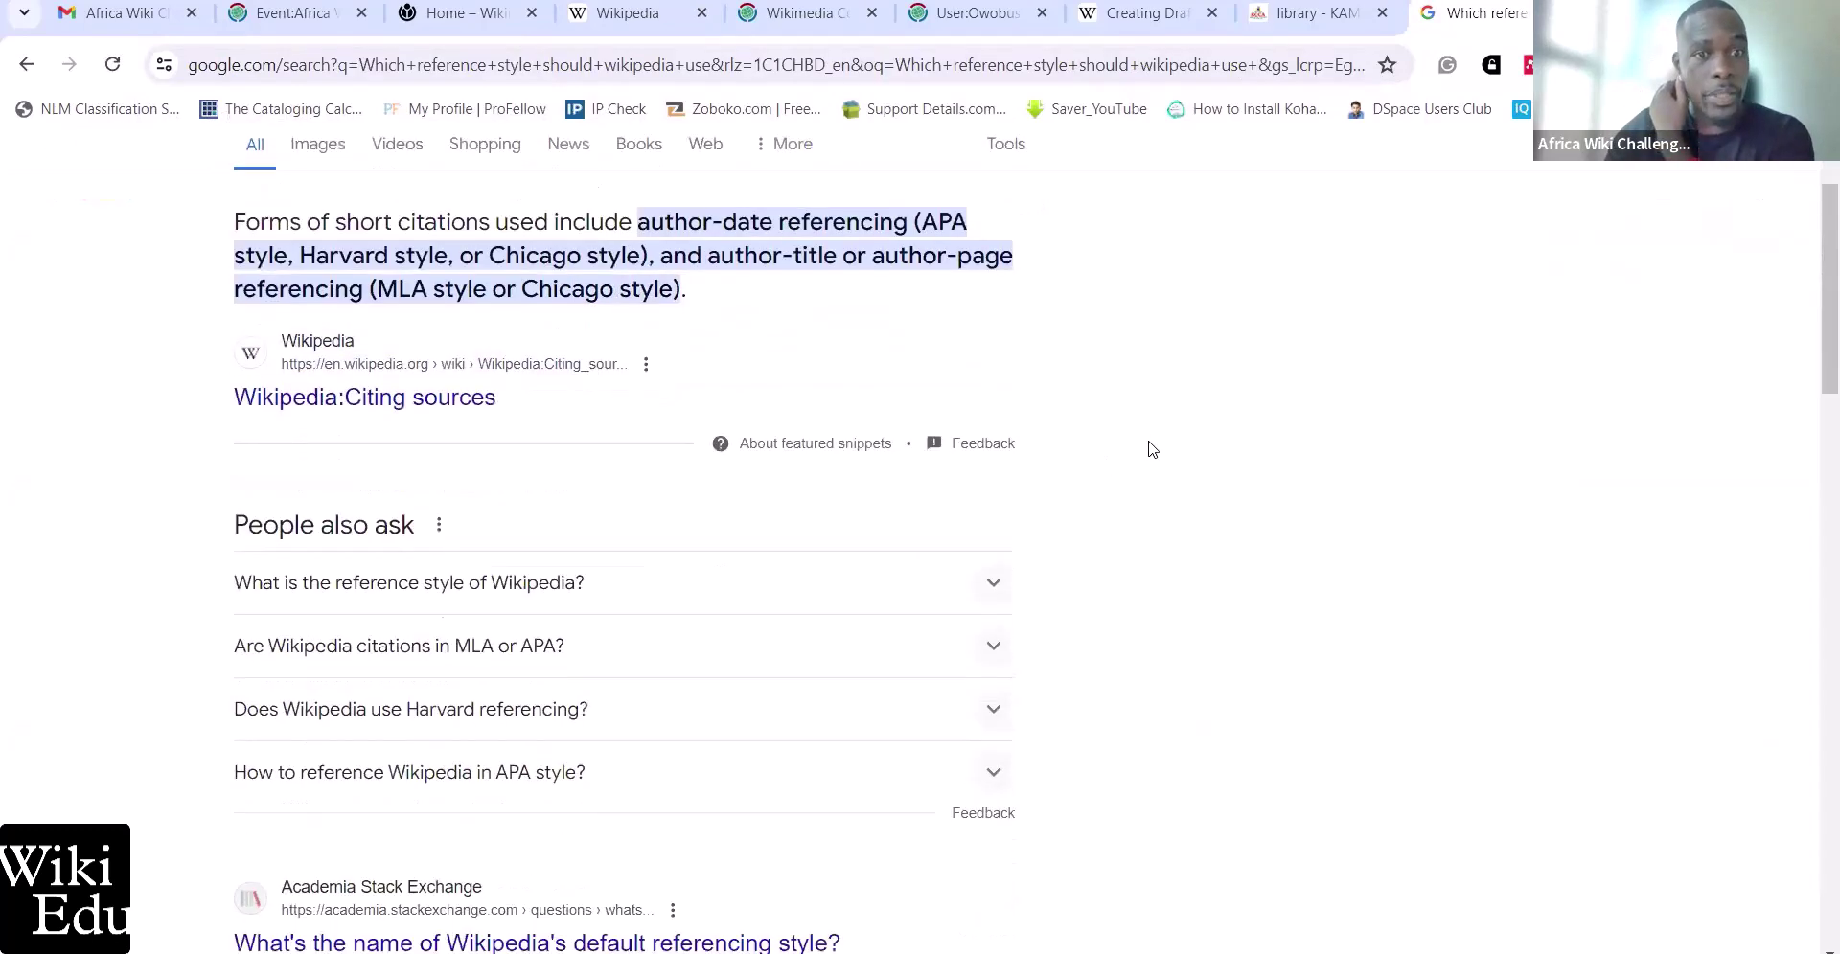
pyautogui.click(873, 573)
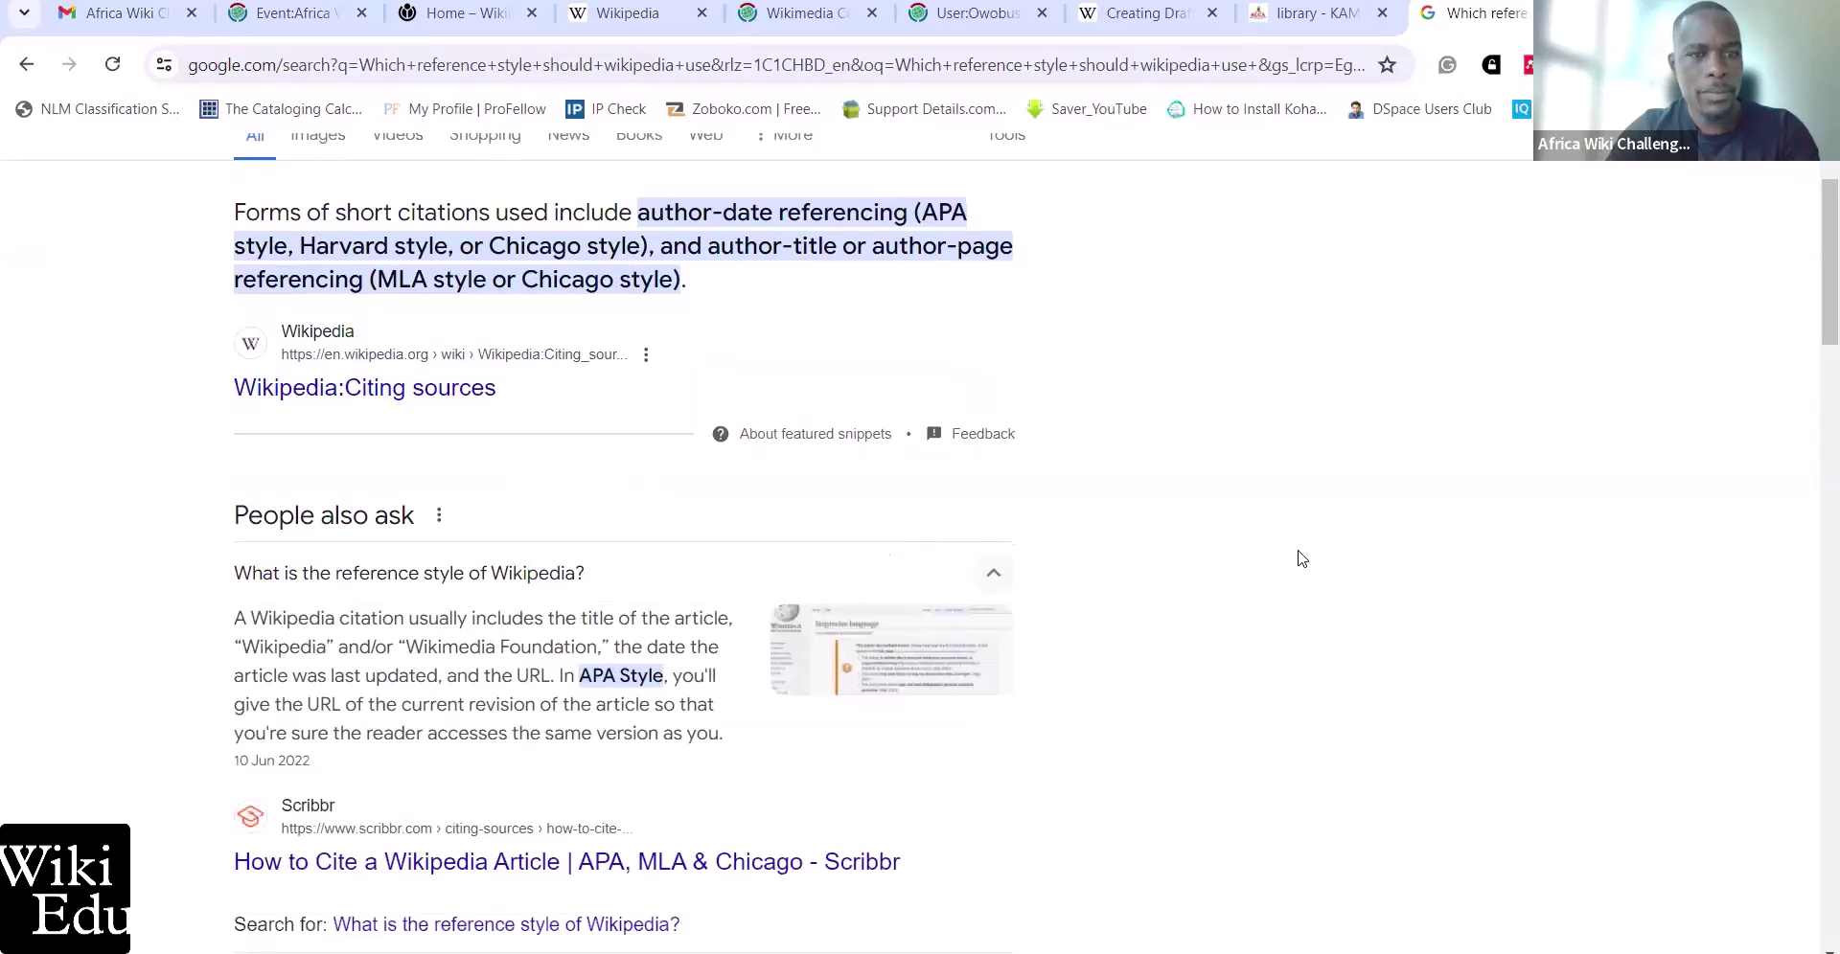
pyautogui.scroll(-1, 1302, 558)
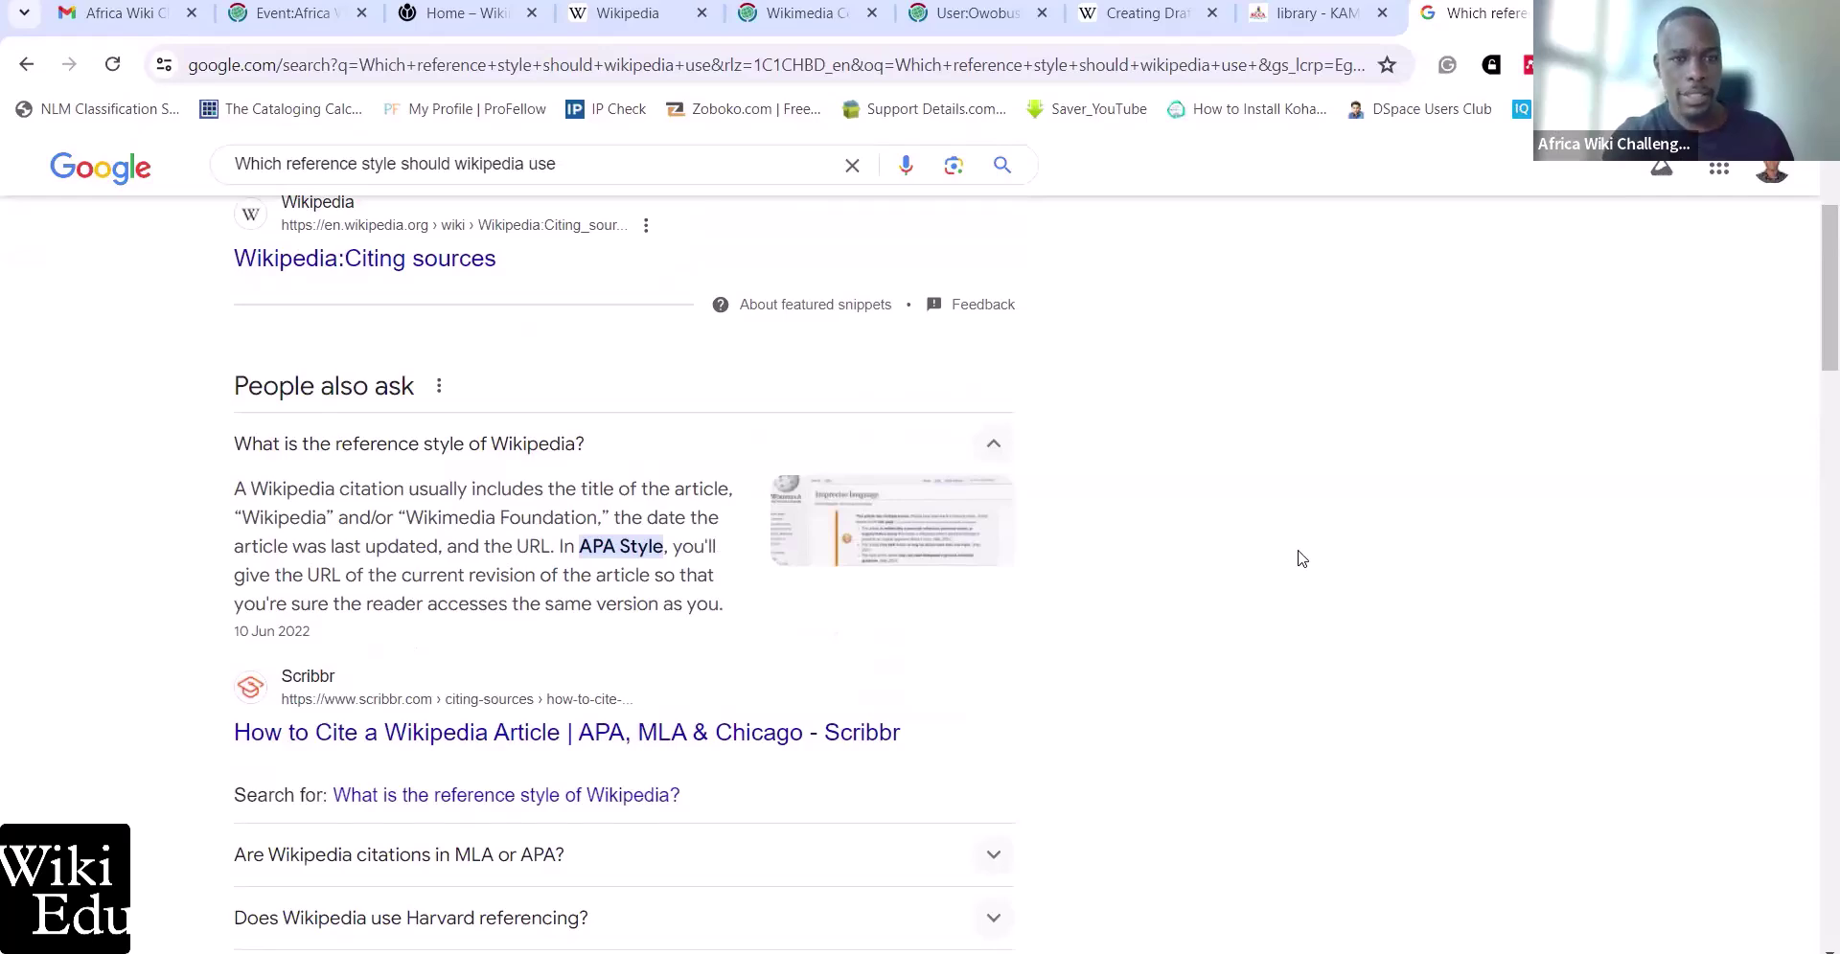
pyautogui.scroll(-4, 1302, 558)
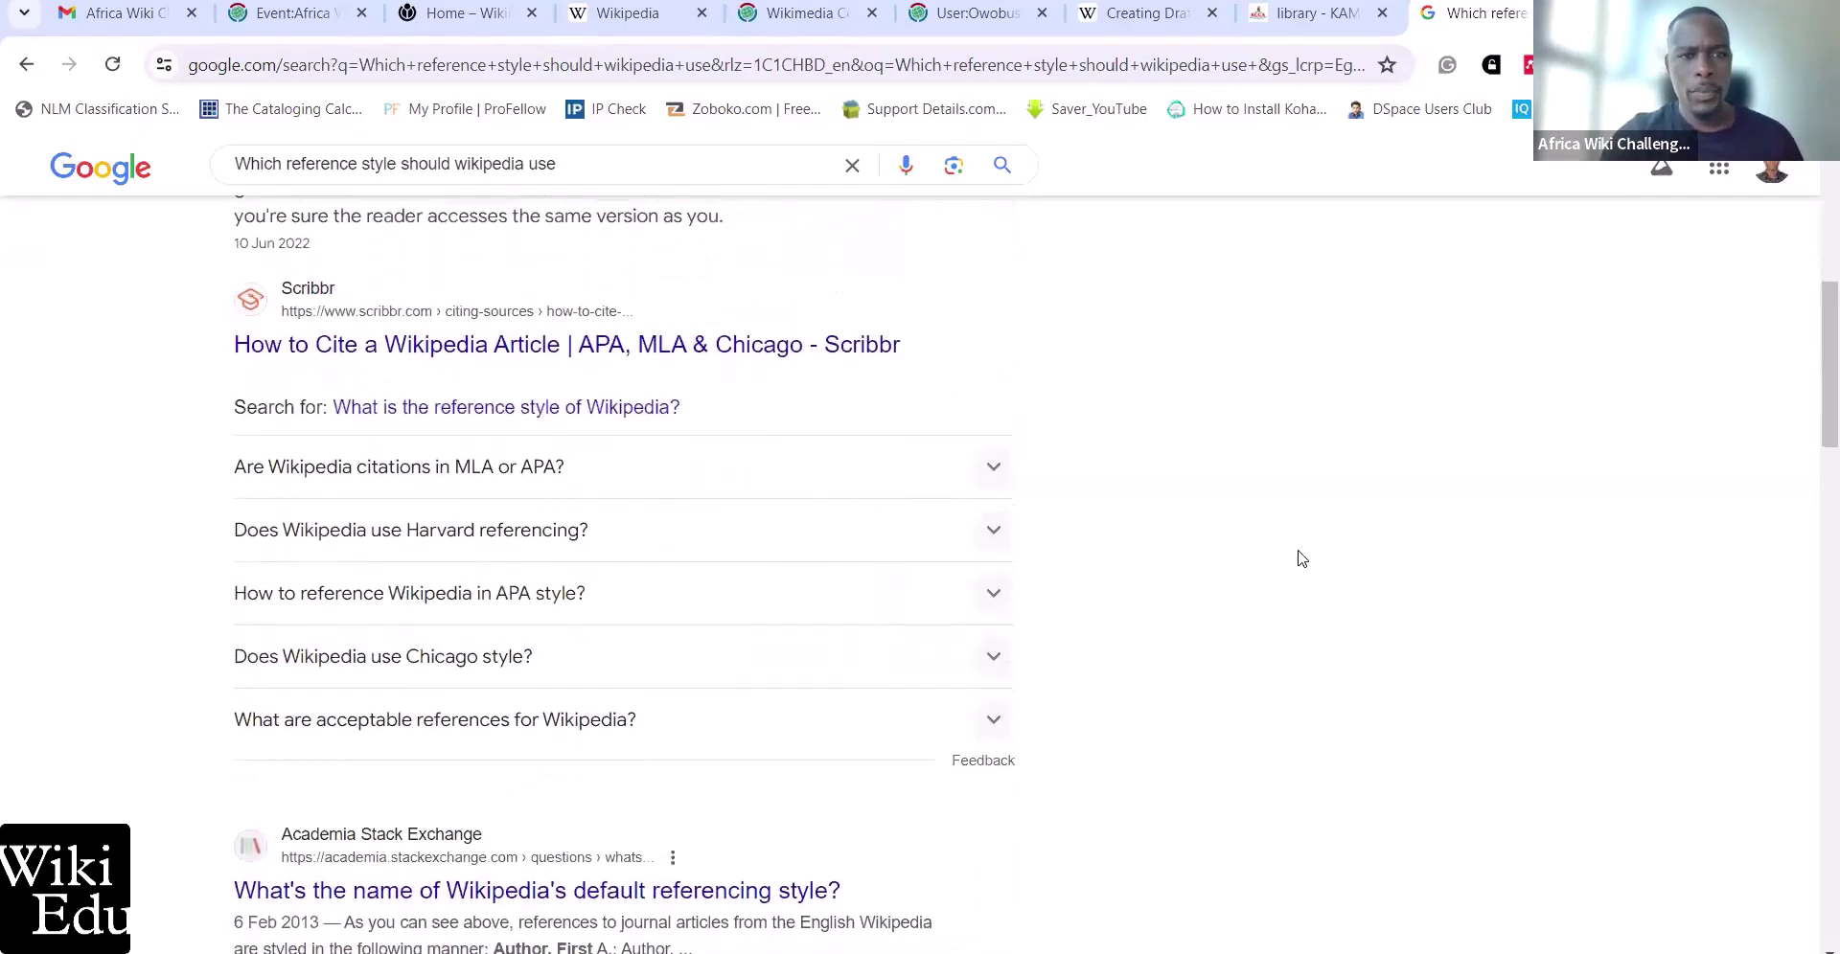
pyautogui.click(992, 479)
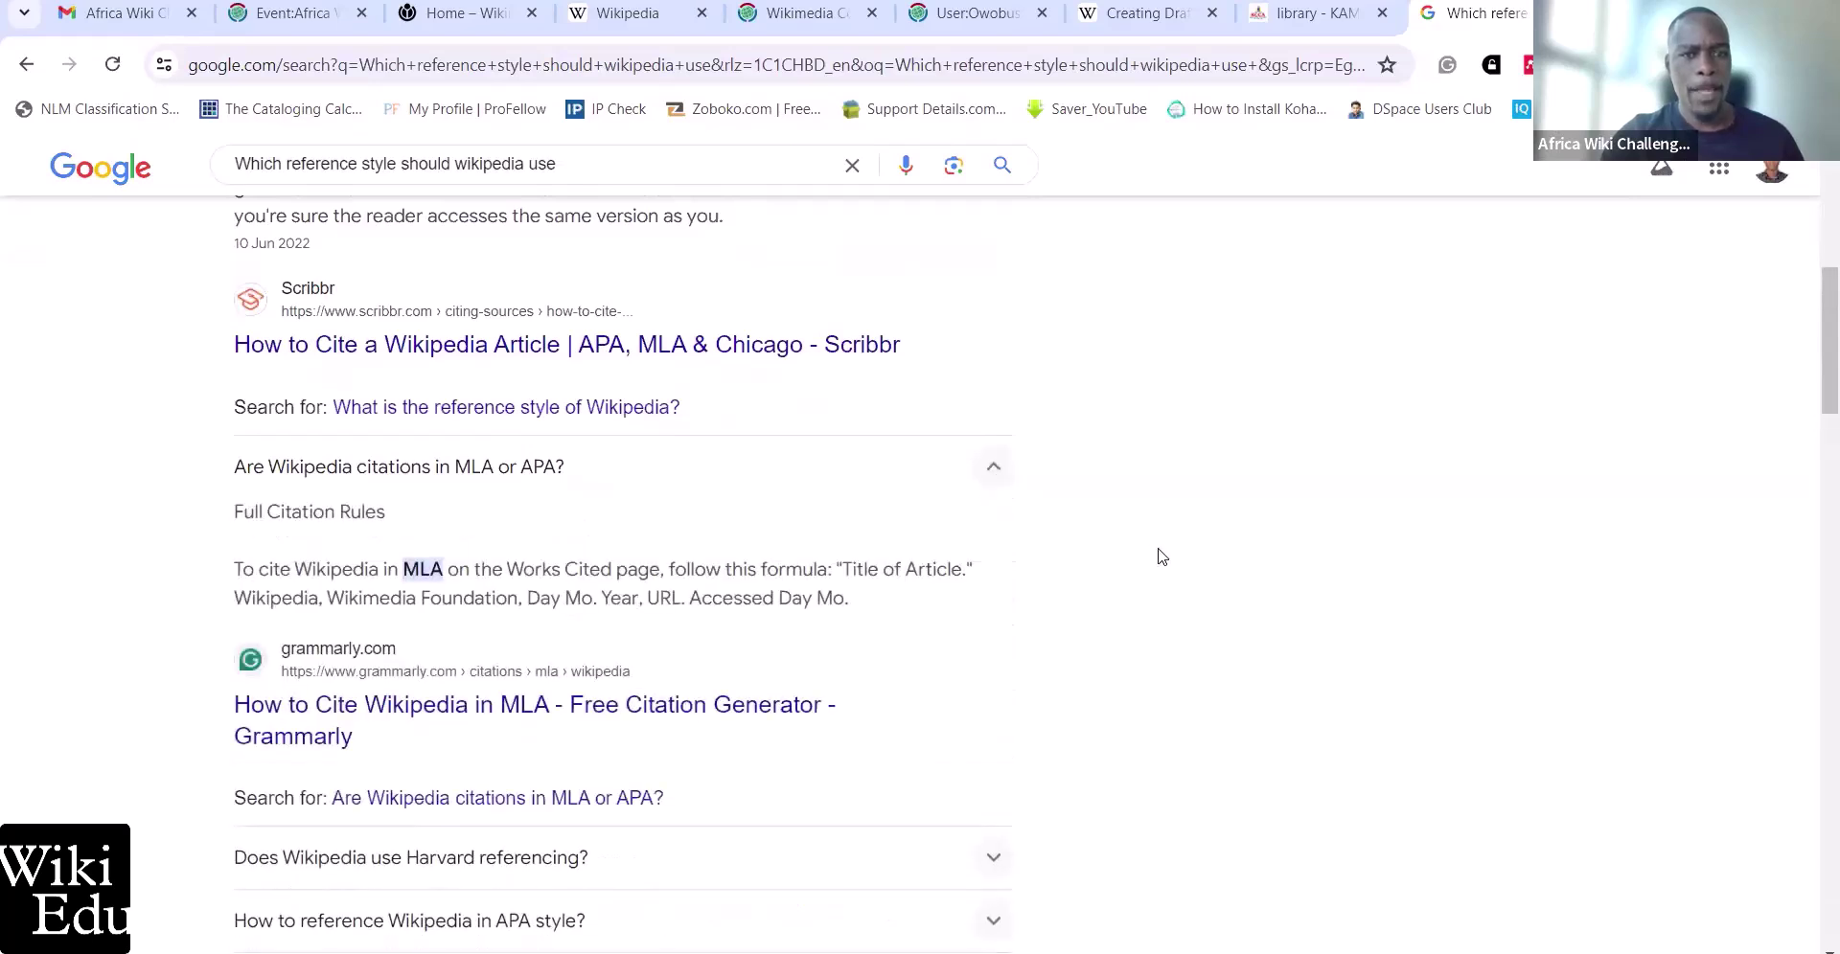
pyautogui.scroll(-3, 1162, 557)
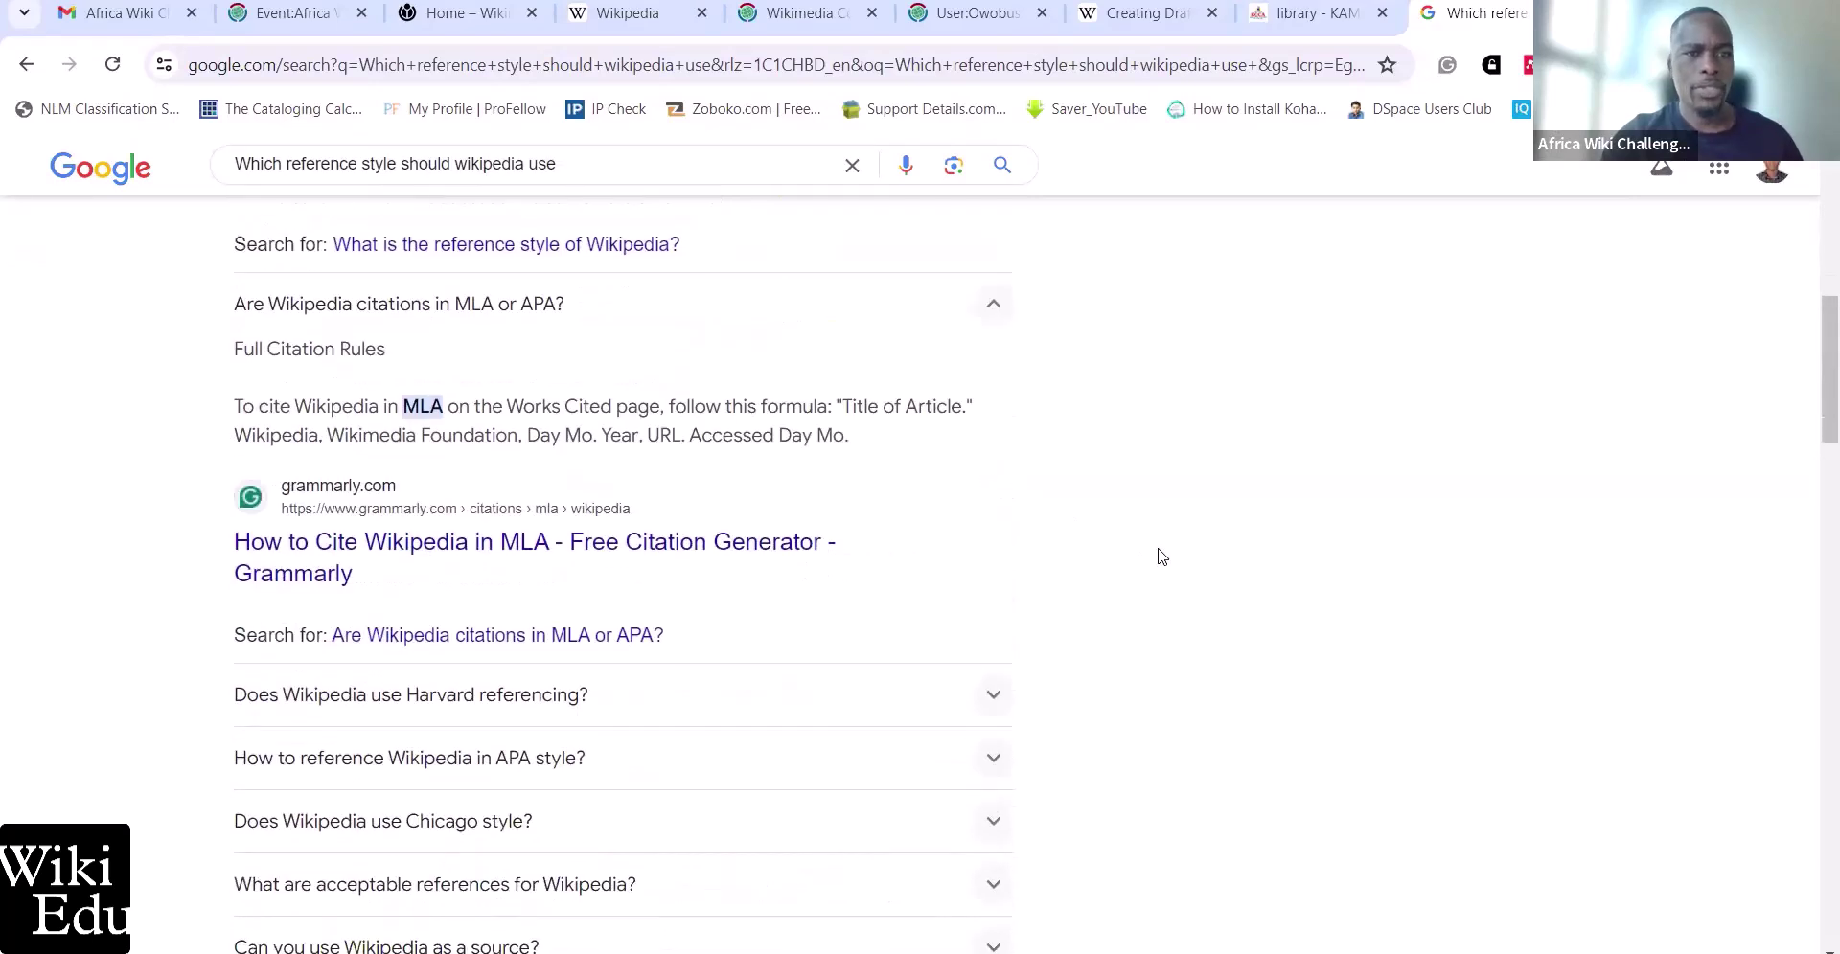
pyautogui.scroll(-4, 1161, 557)
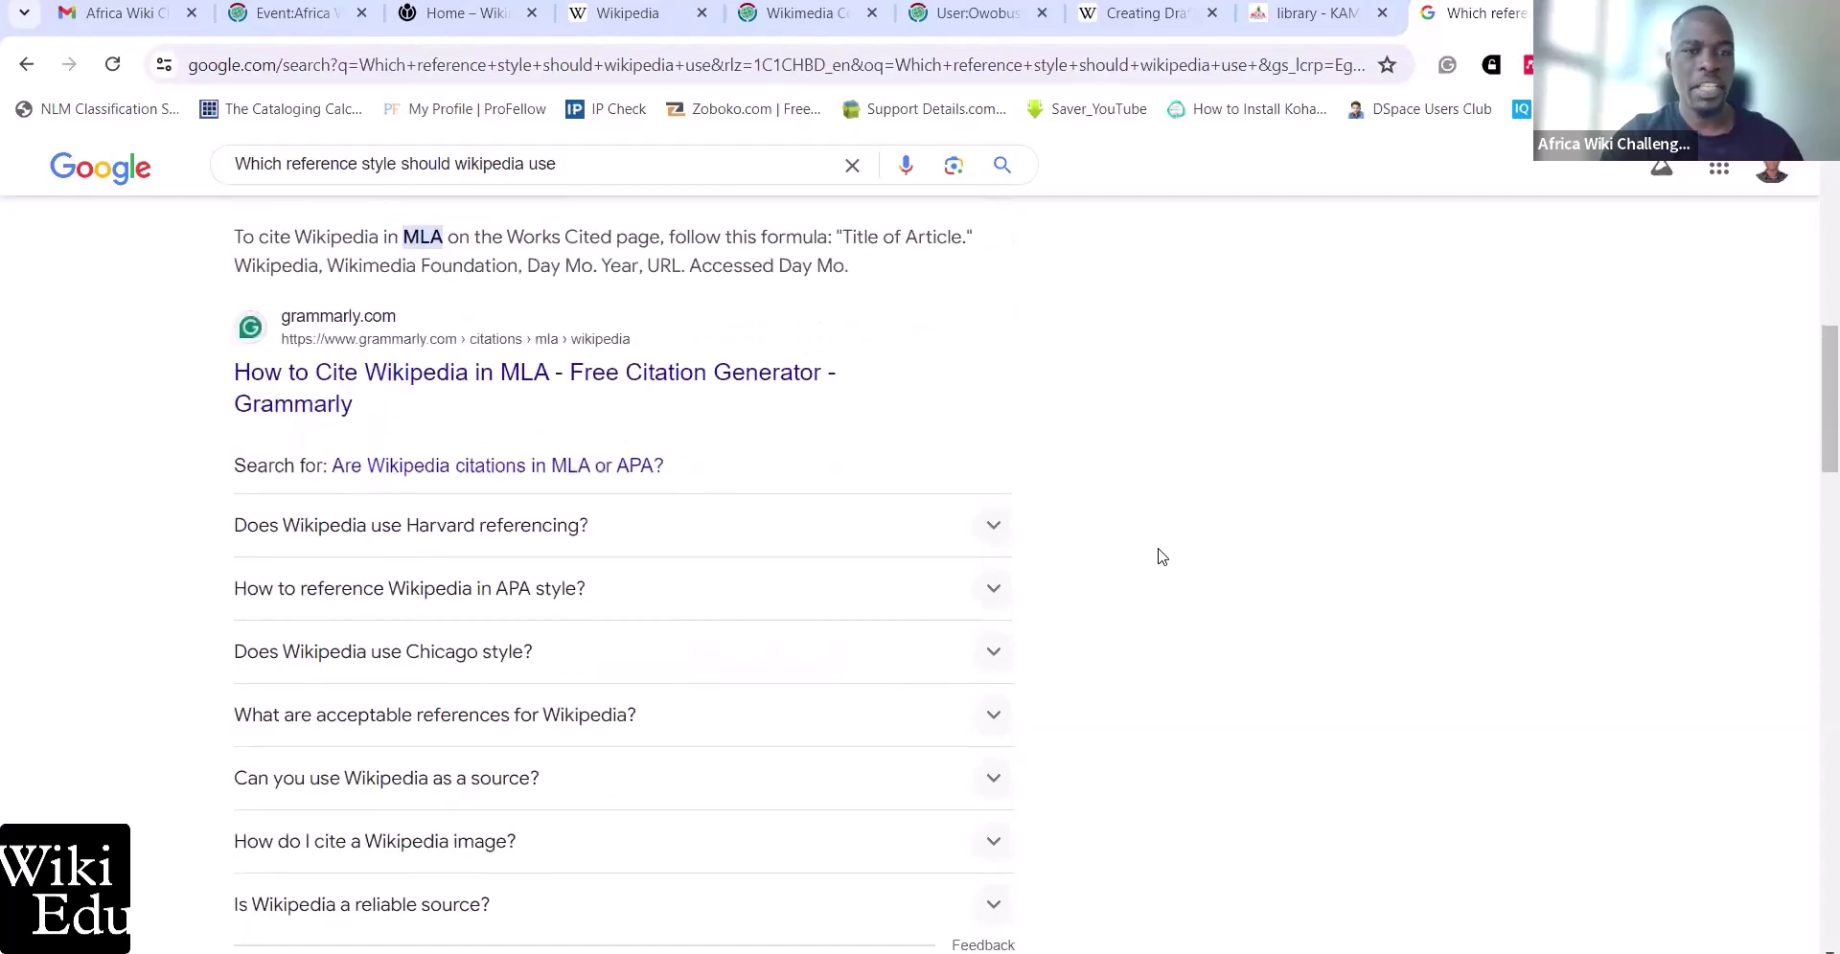
pyautogui.scroll(-2, 1162, 557)
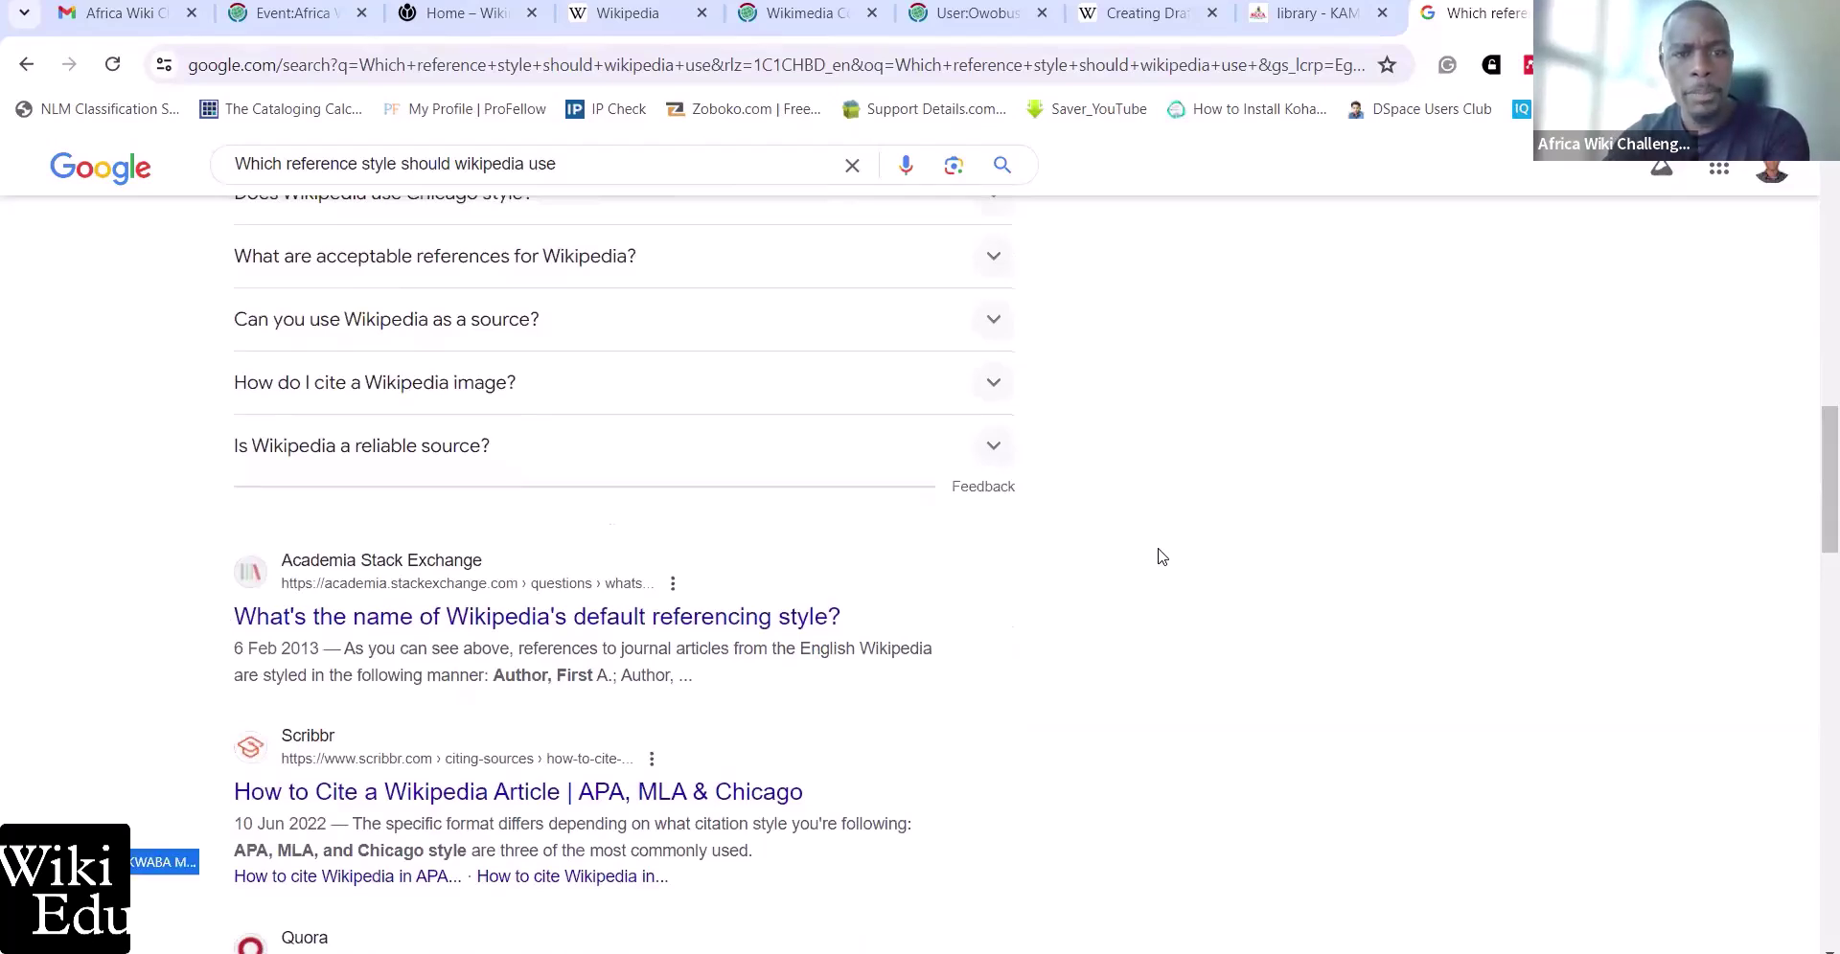
pyautogui.scroll(-4, 1161, 556)
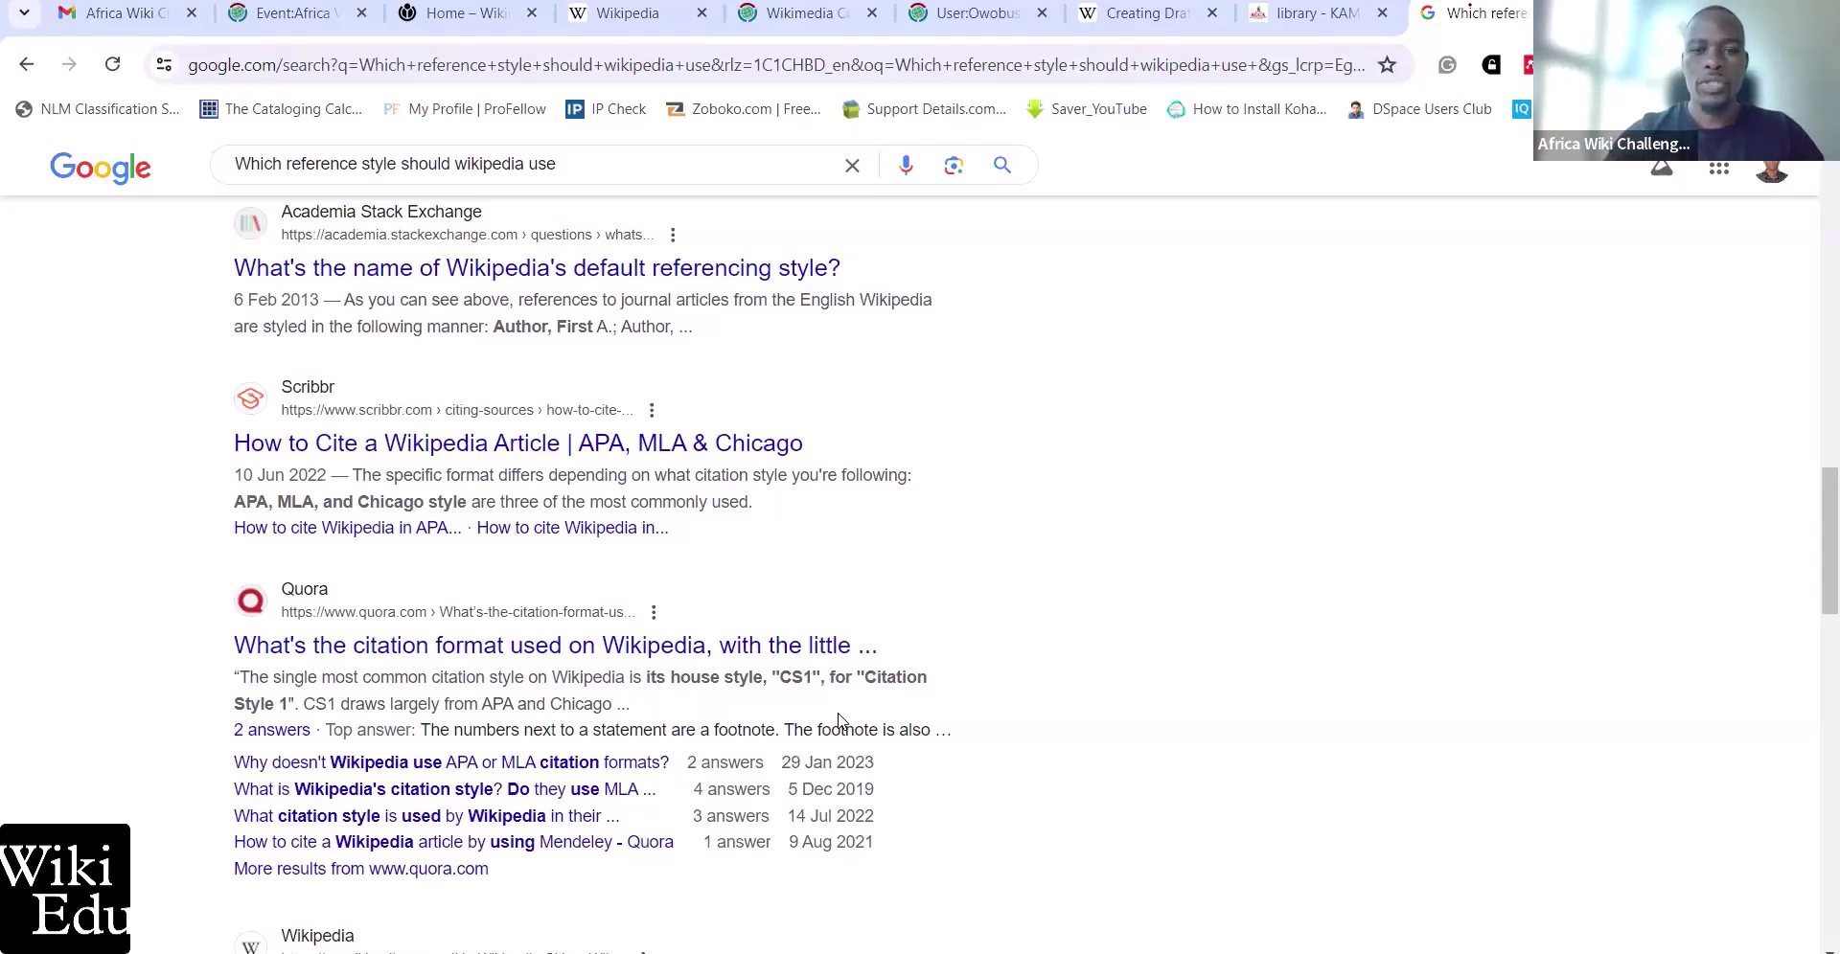
pyautogui.click(1136, 16)
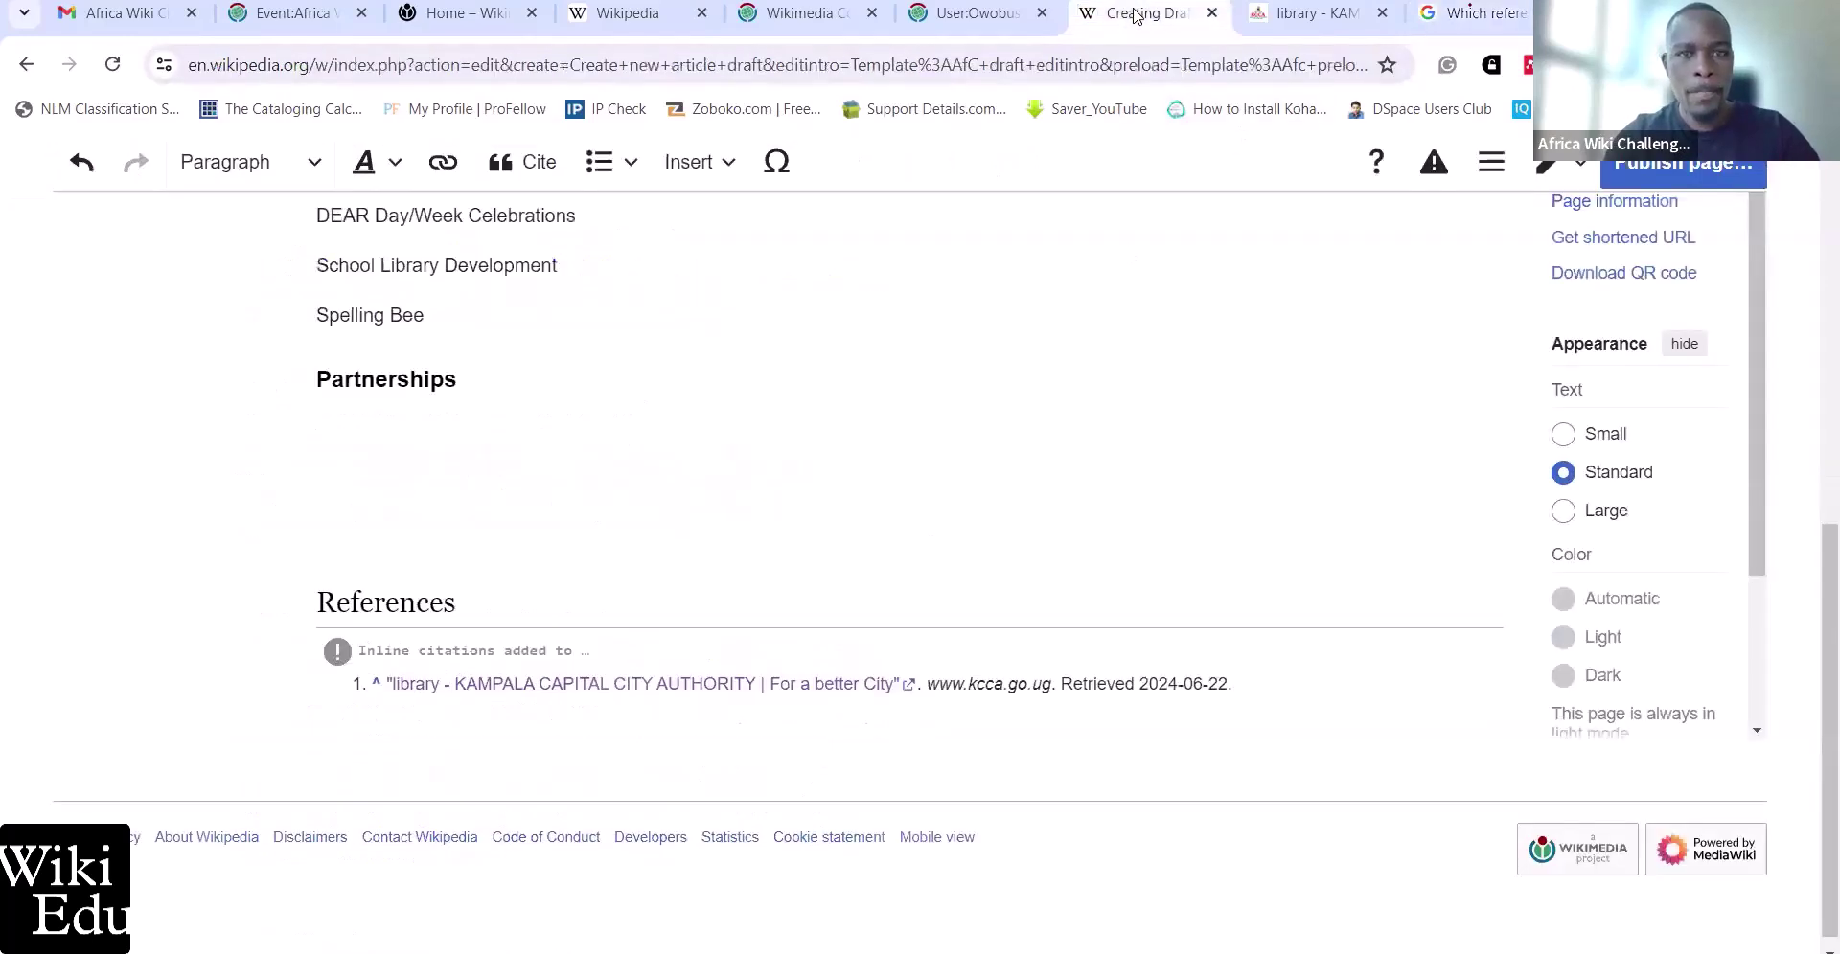
# Review the whole Kampala Library and Information Centre draft, from the introduction through Background, Events and Services, Partnerships and References
pyautogui.scroll(-1, 913, 476)
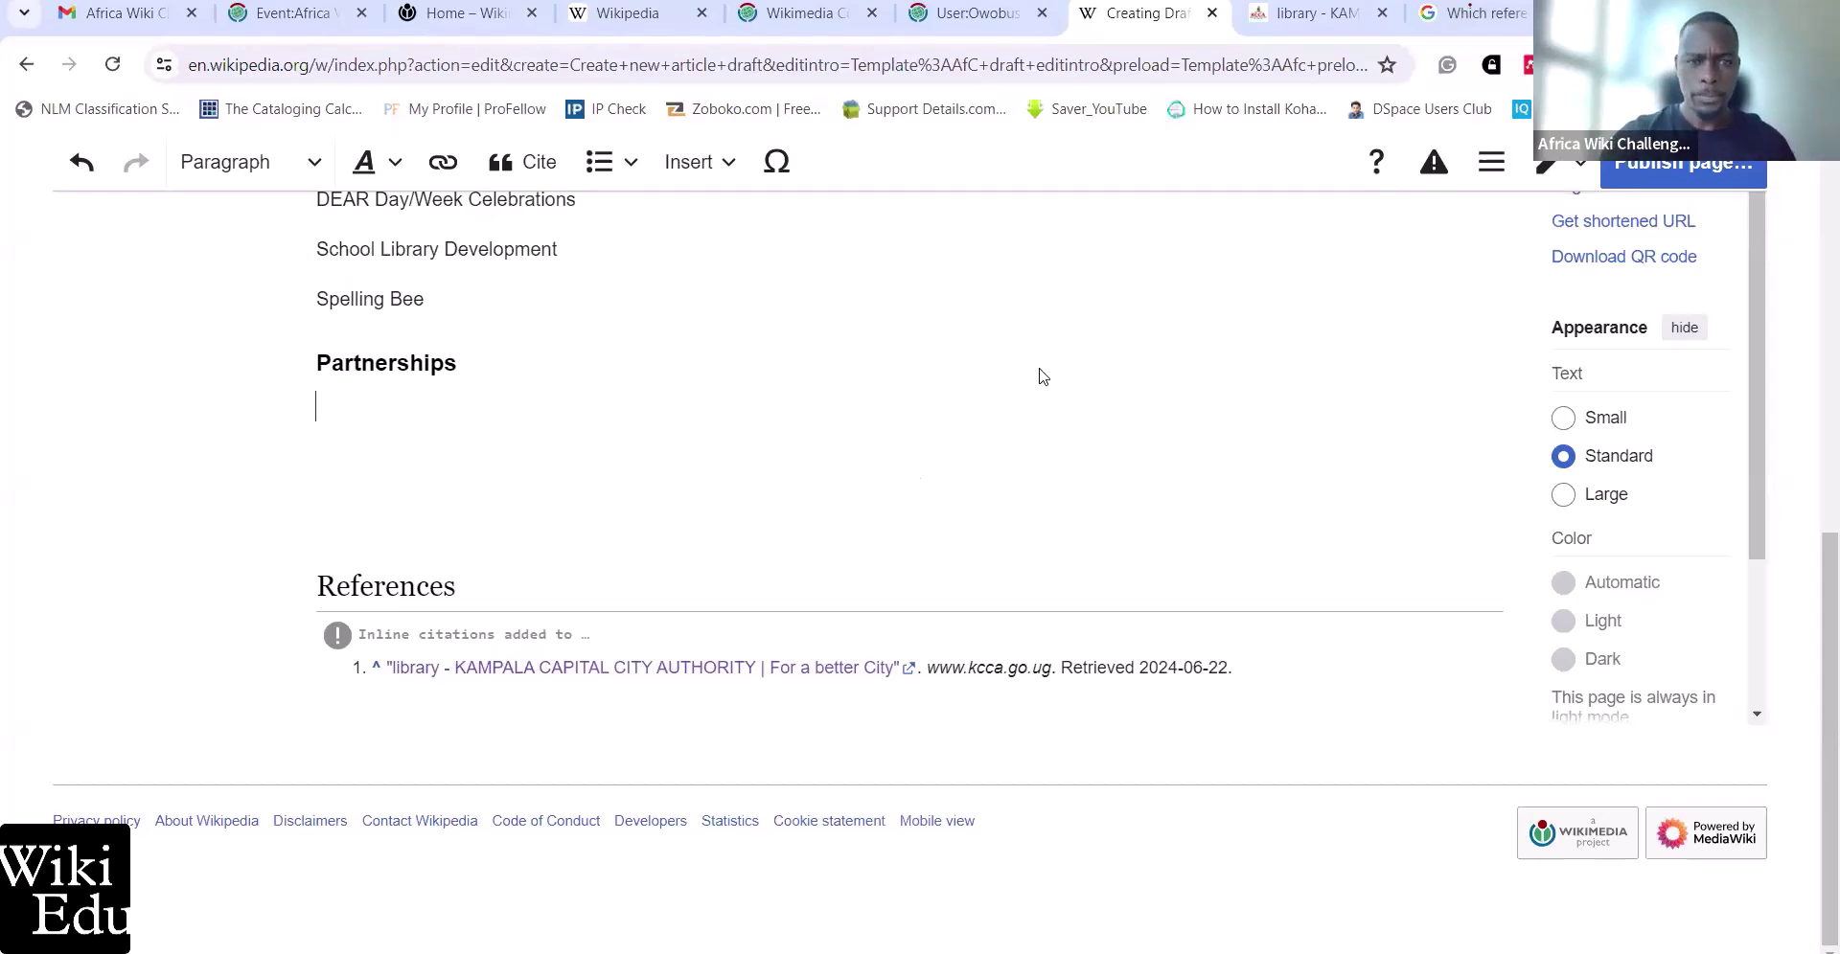
pyautogui.scroll(6, 1043, 377)
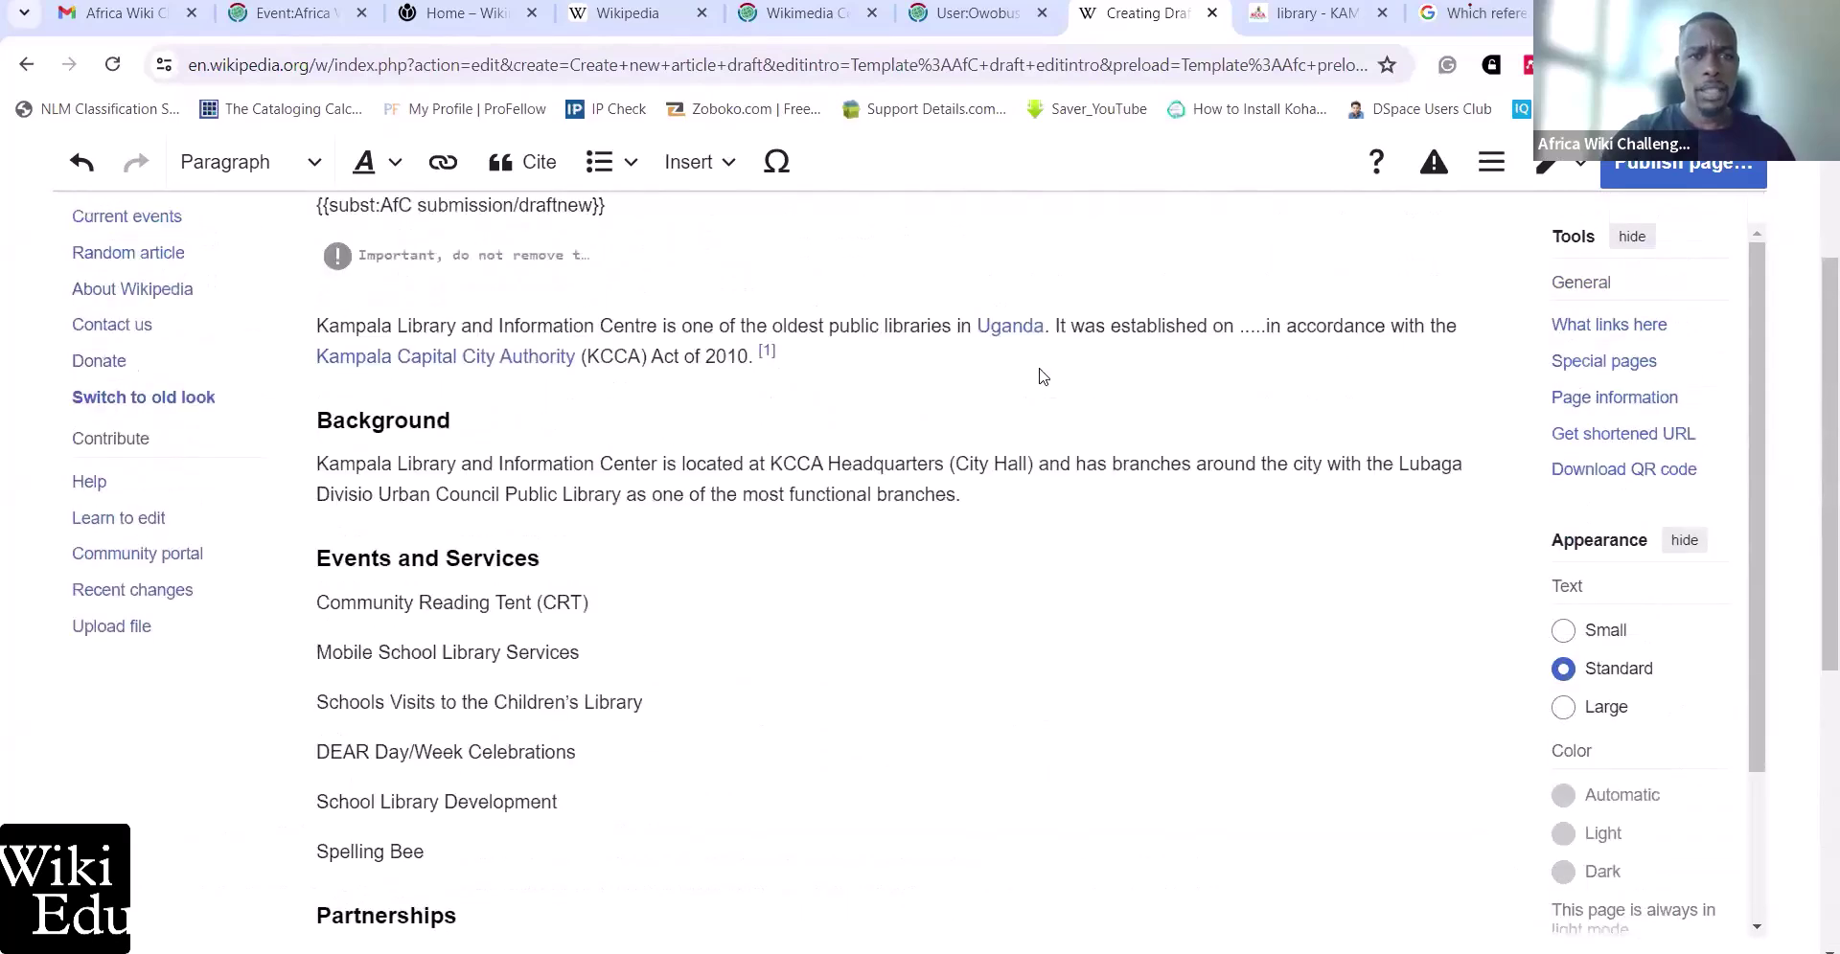
pyautogui.scroll(-1, 1043, 376)
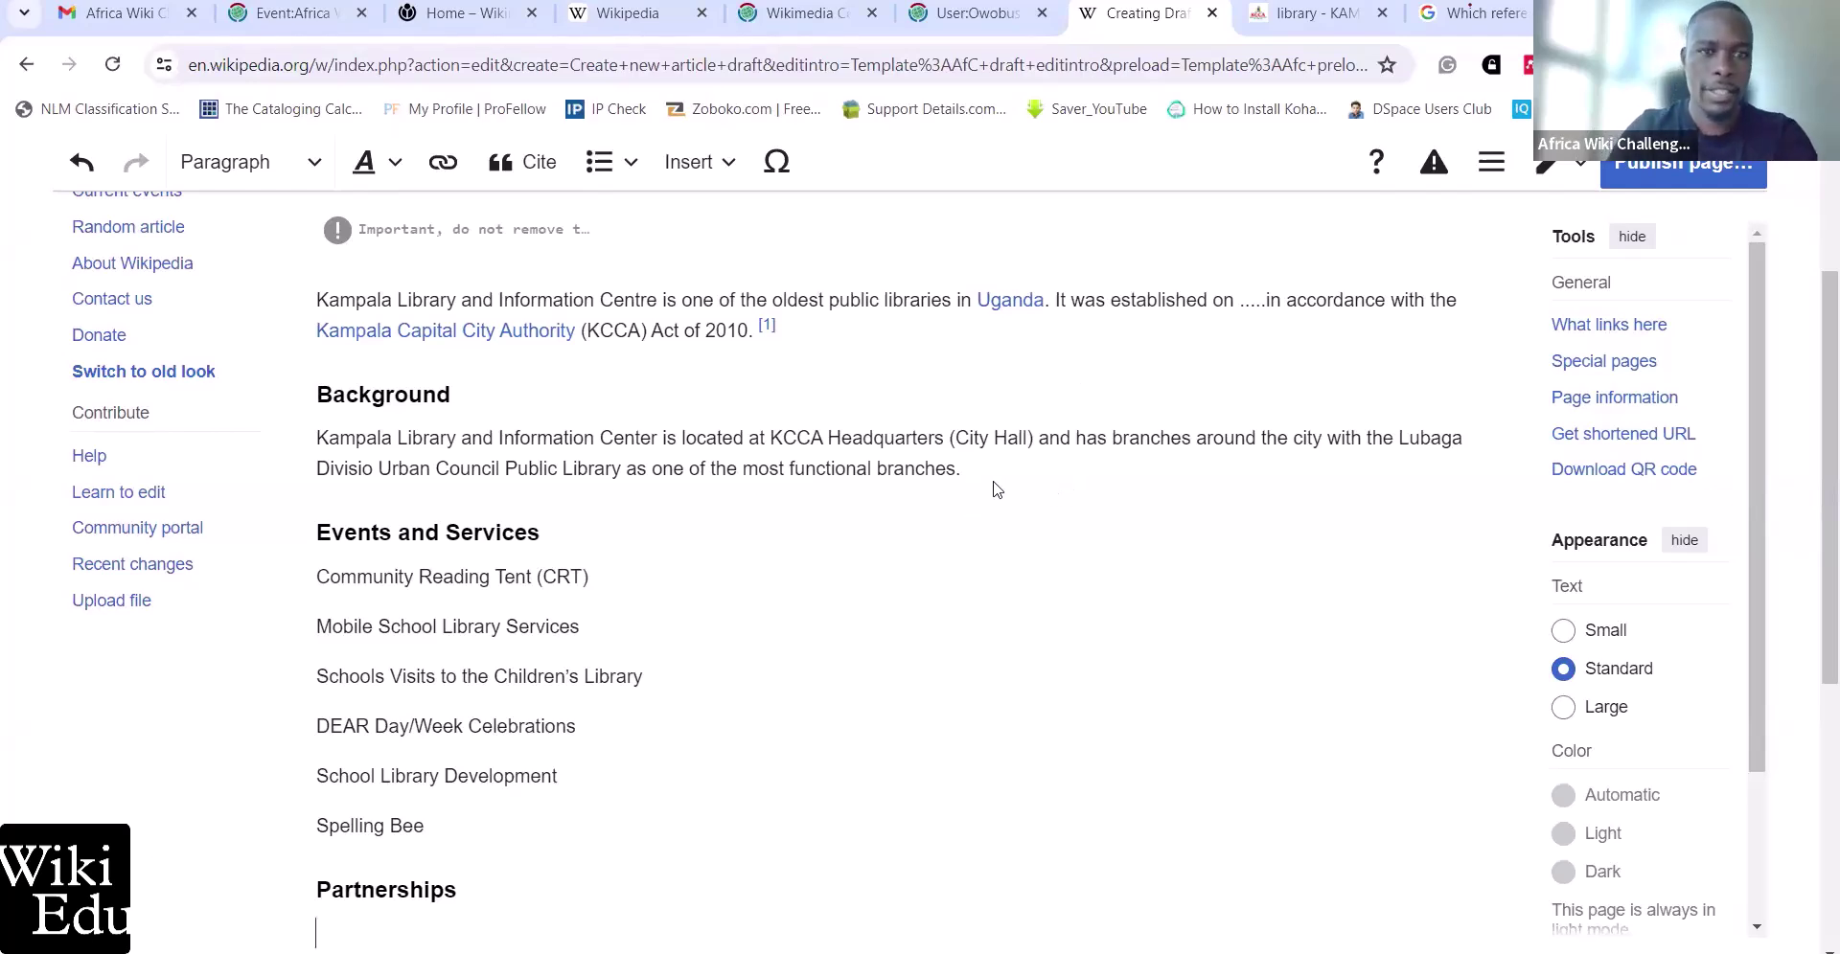
pyautogui.scroll(3, 997, 490)
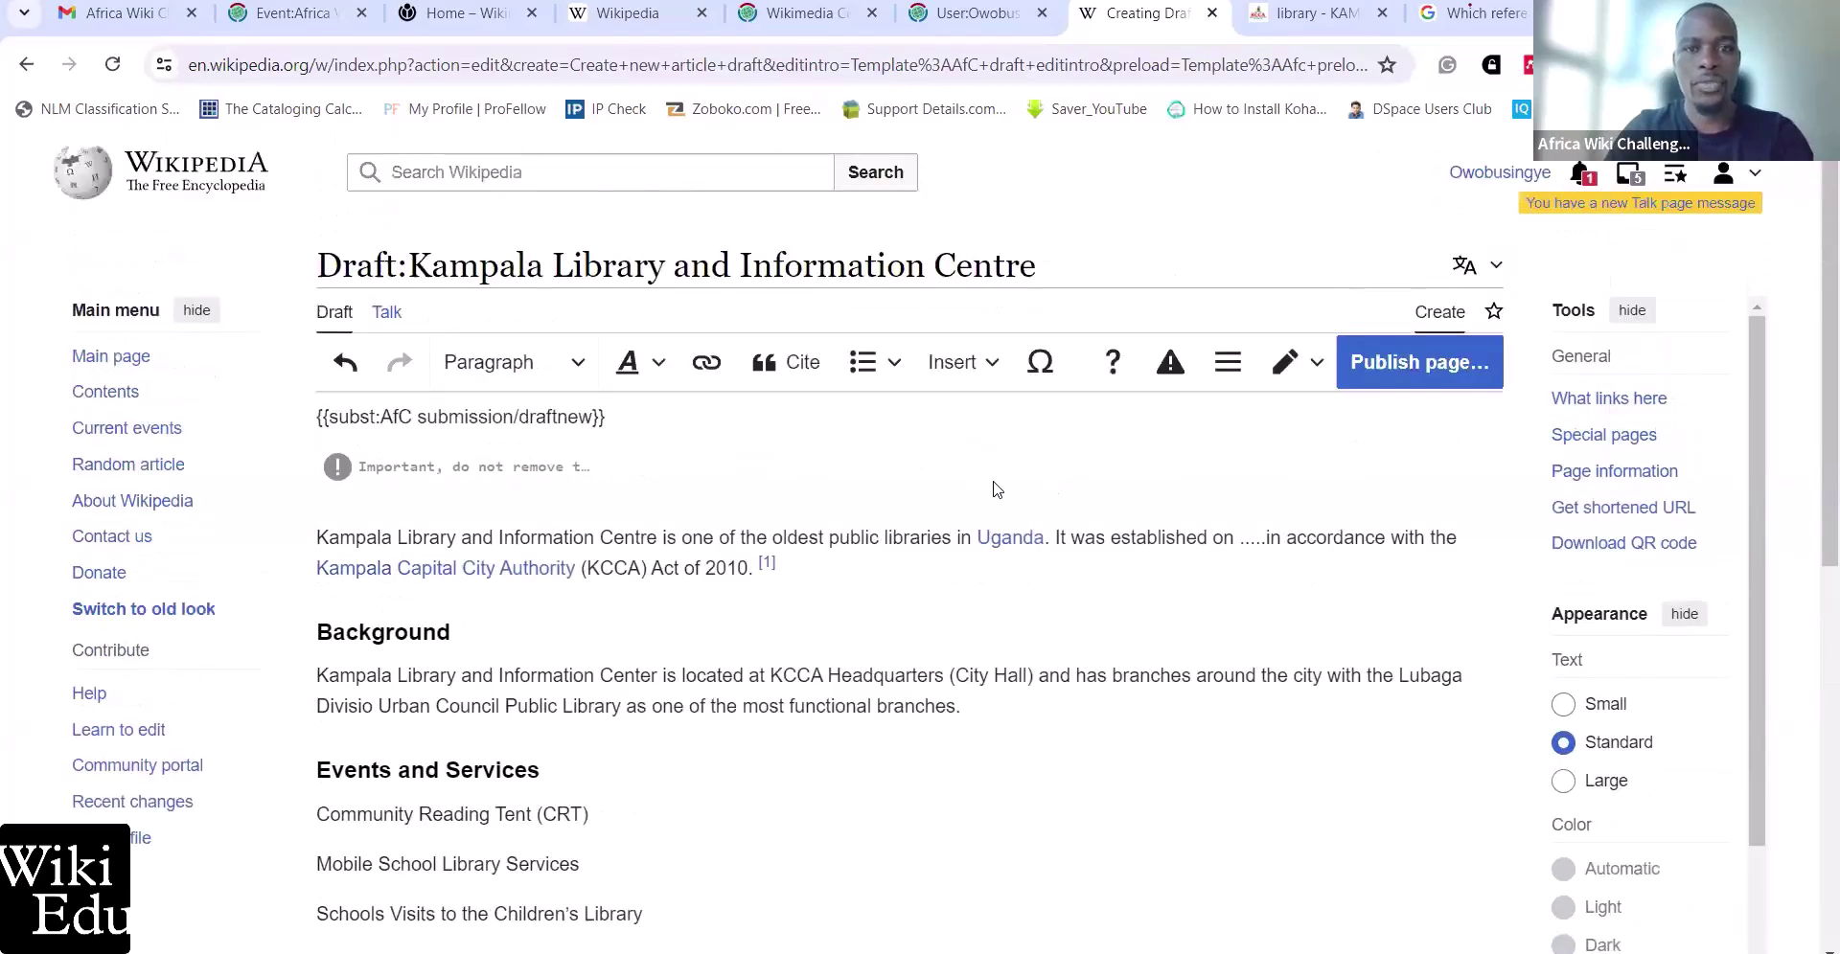
pyautogui.scroll(-1, 996, 489)
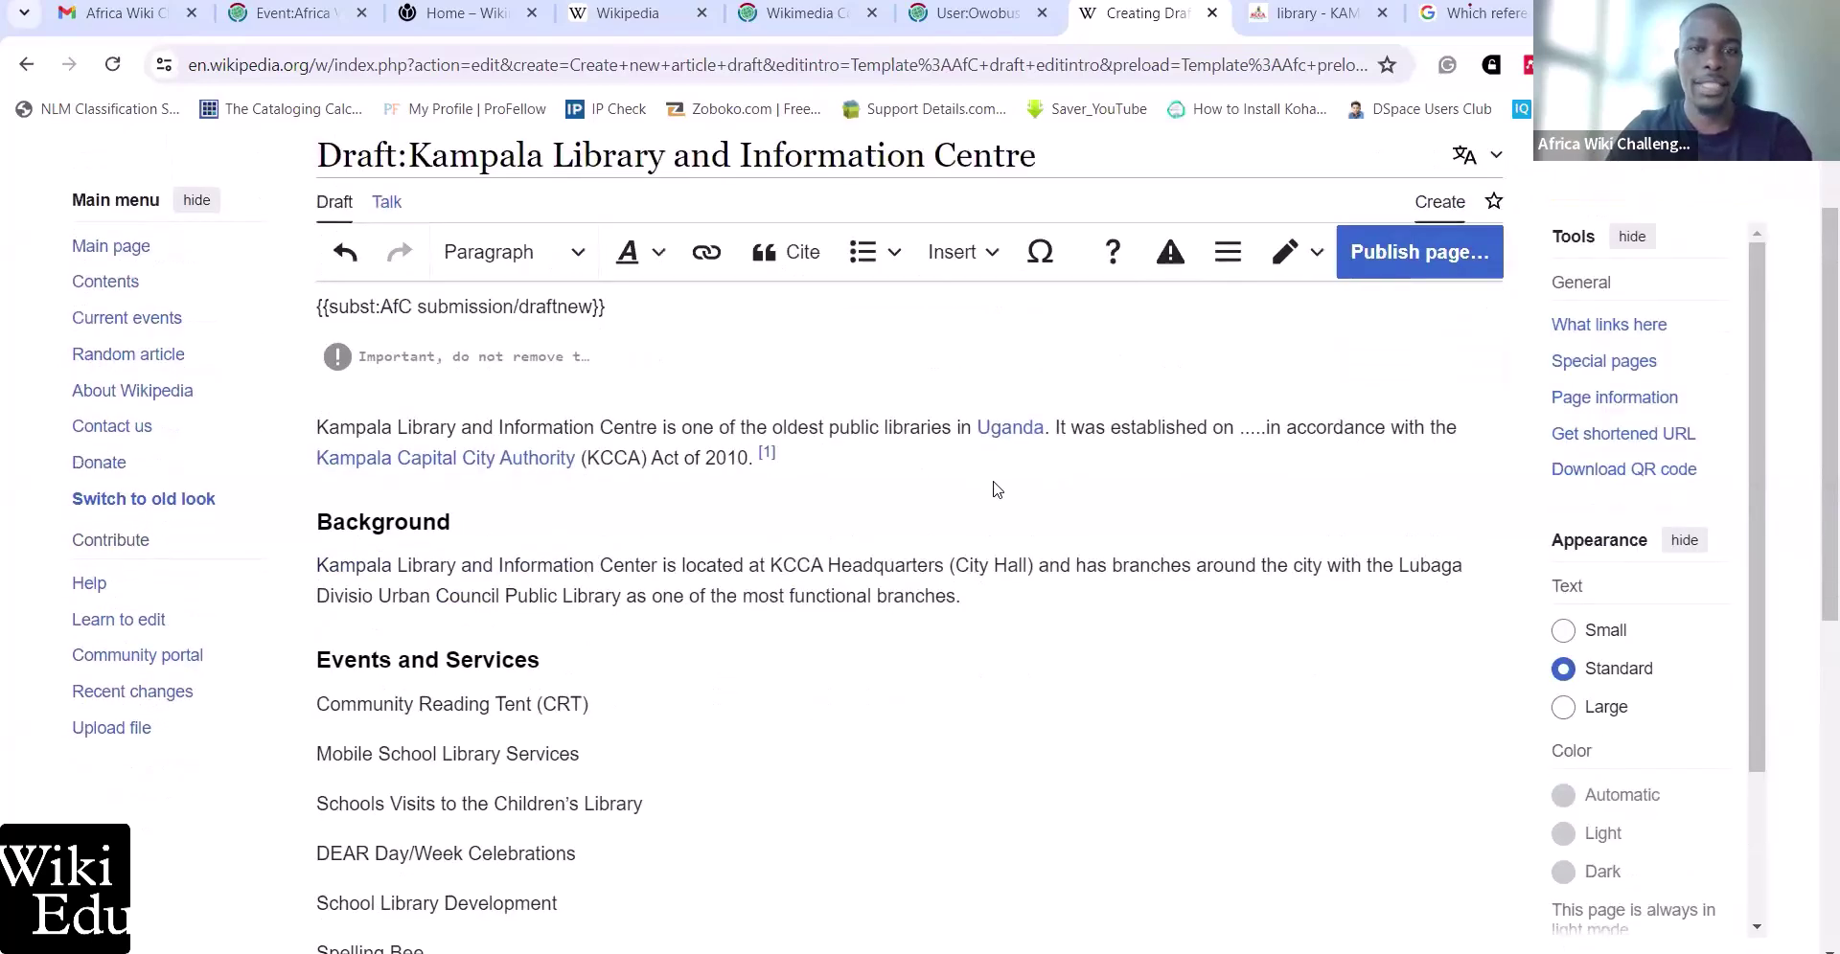
pyautogui.scroll(-1, 996, 490)
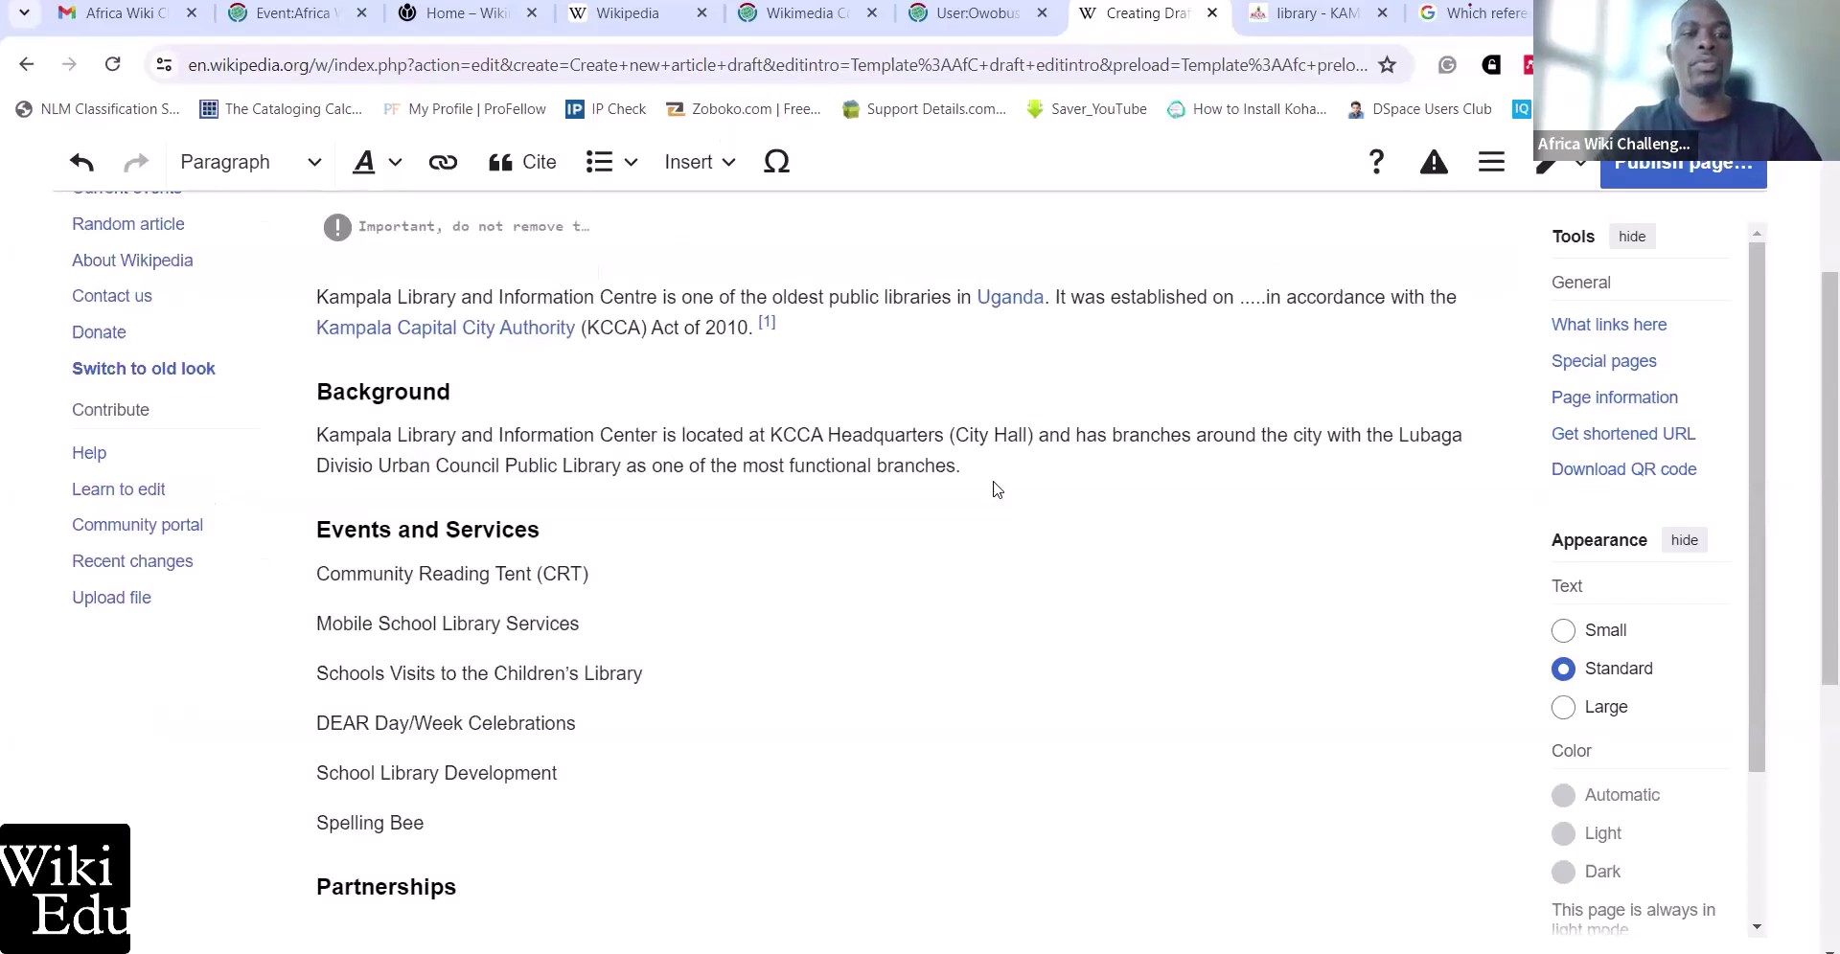
pyautogui.scroll(-1, 997, 490)
pyautogui.scroll(-1, 997, 490)
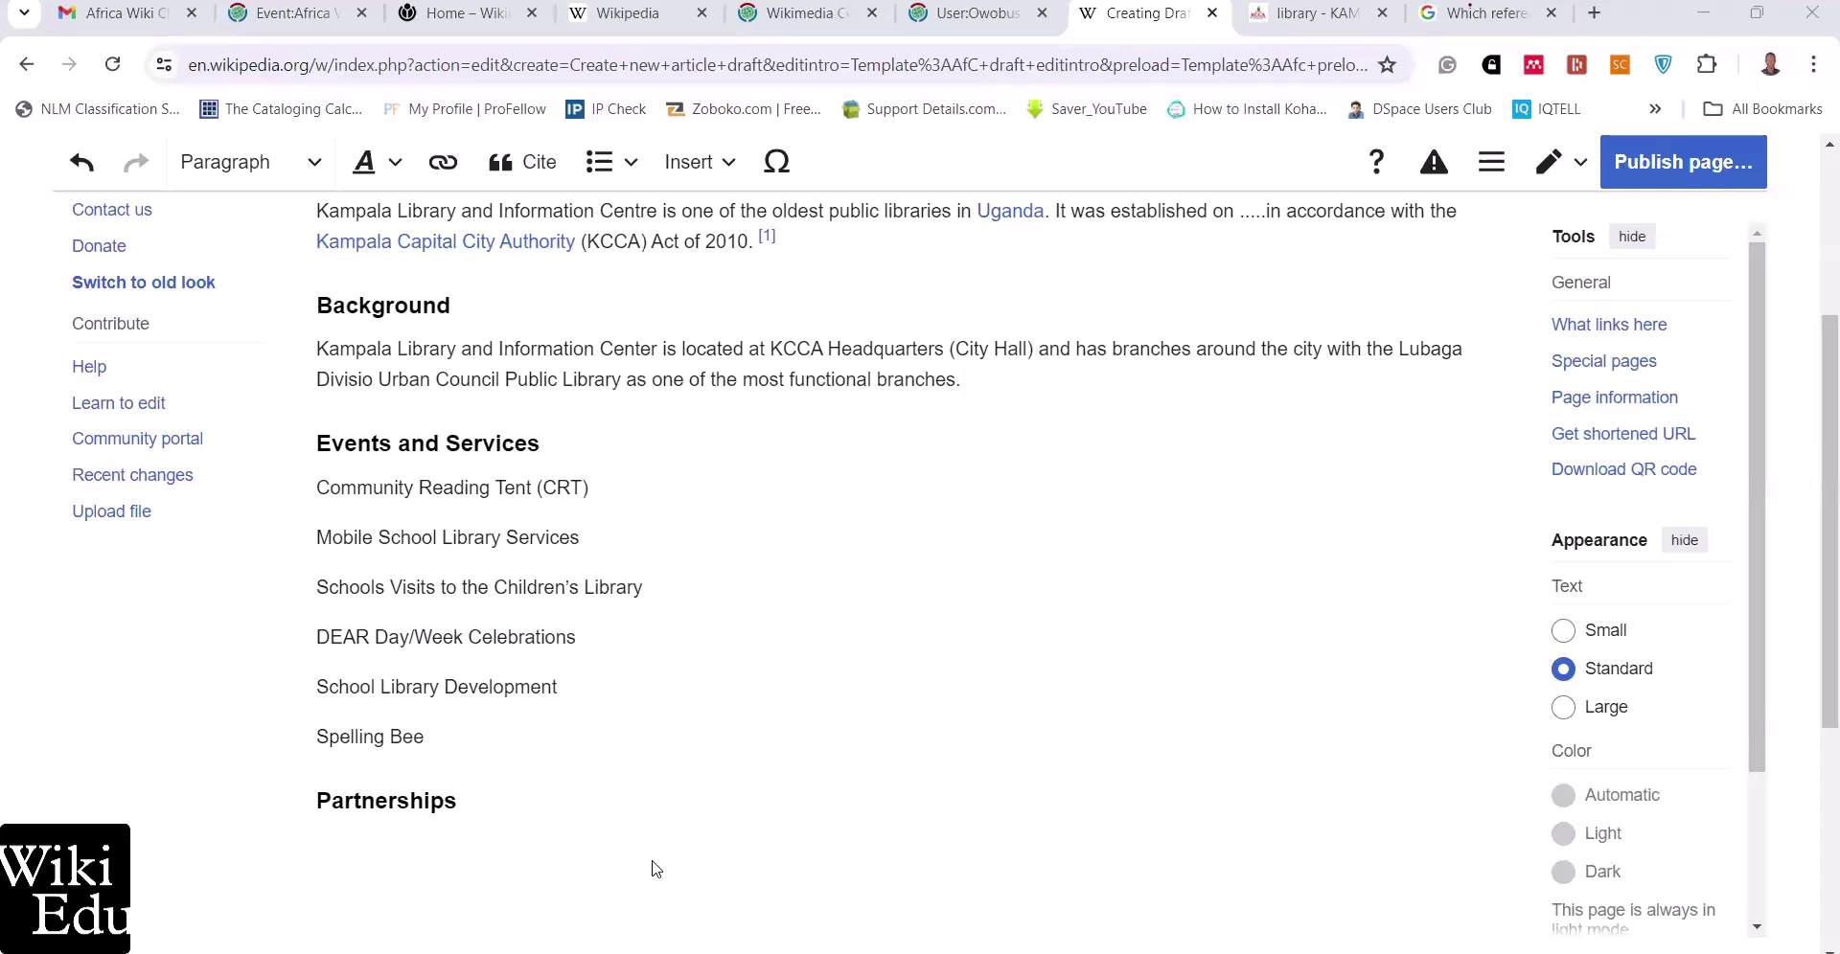
# Open the draft's publishing dialog to check the edit summary and watch options, and close it without publishing
pyautogui.click(761, 517)
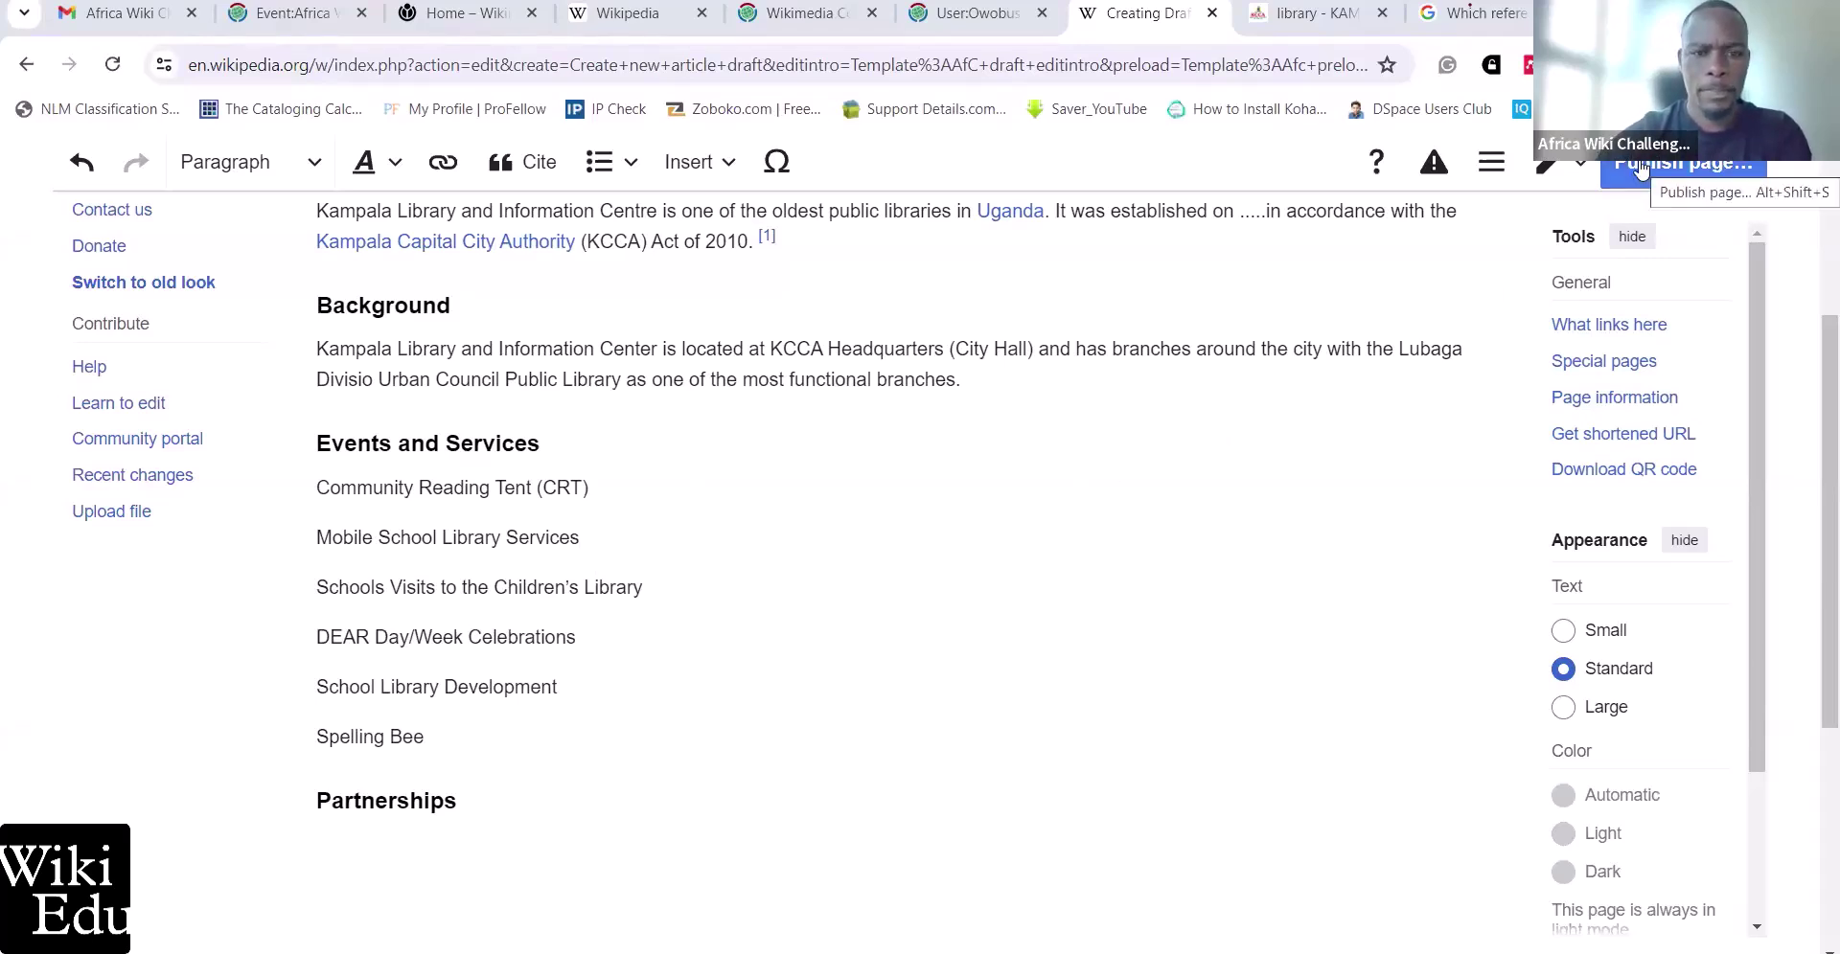
pyautogui.click(1698, 170)
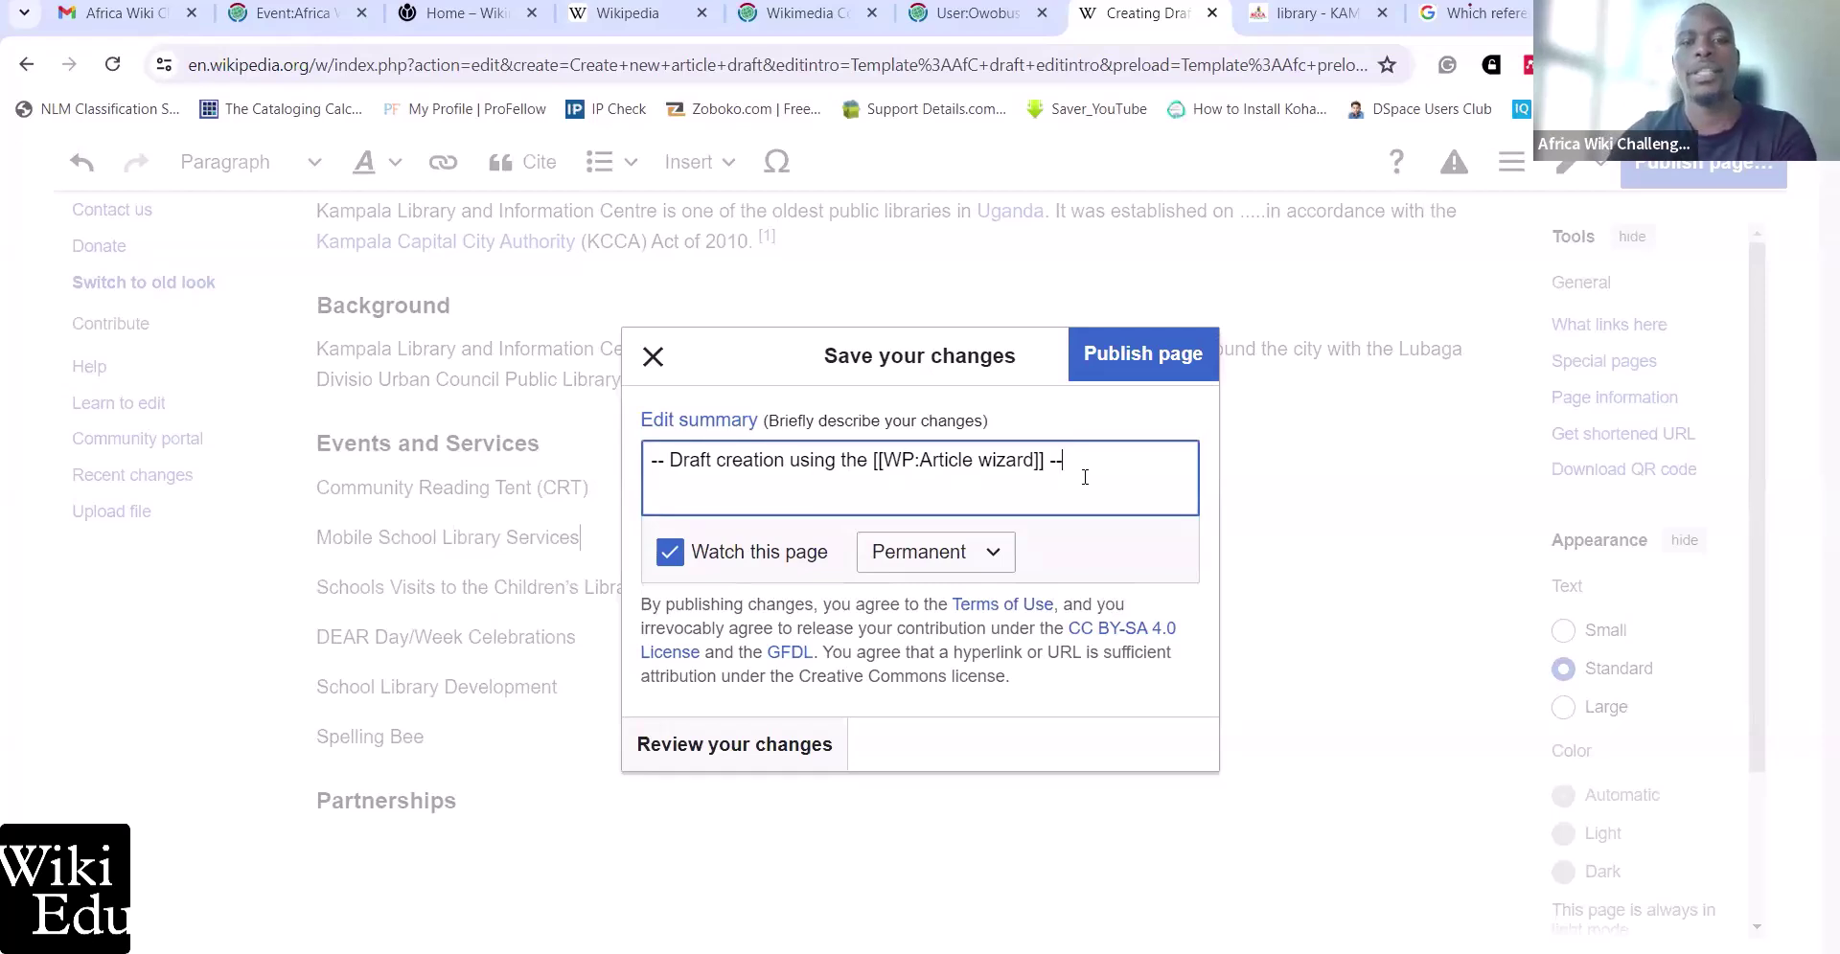
pyautogui.click(653, 374)
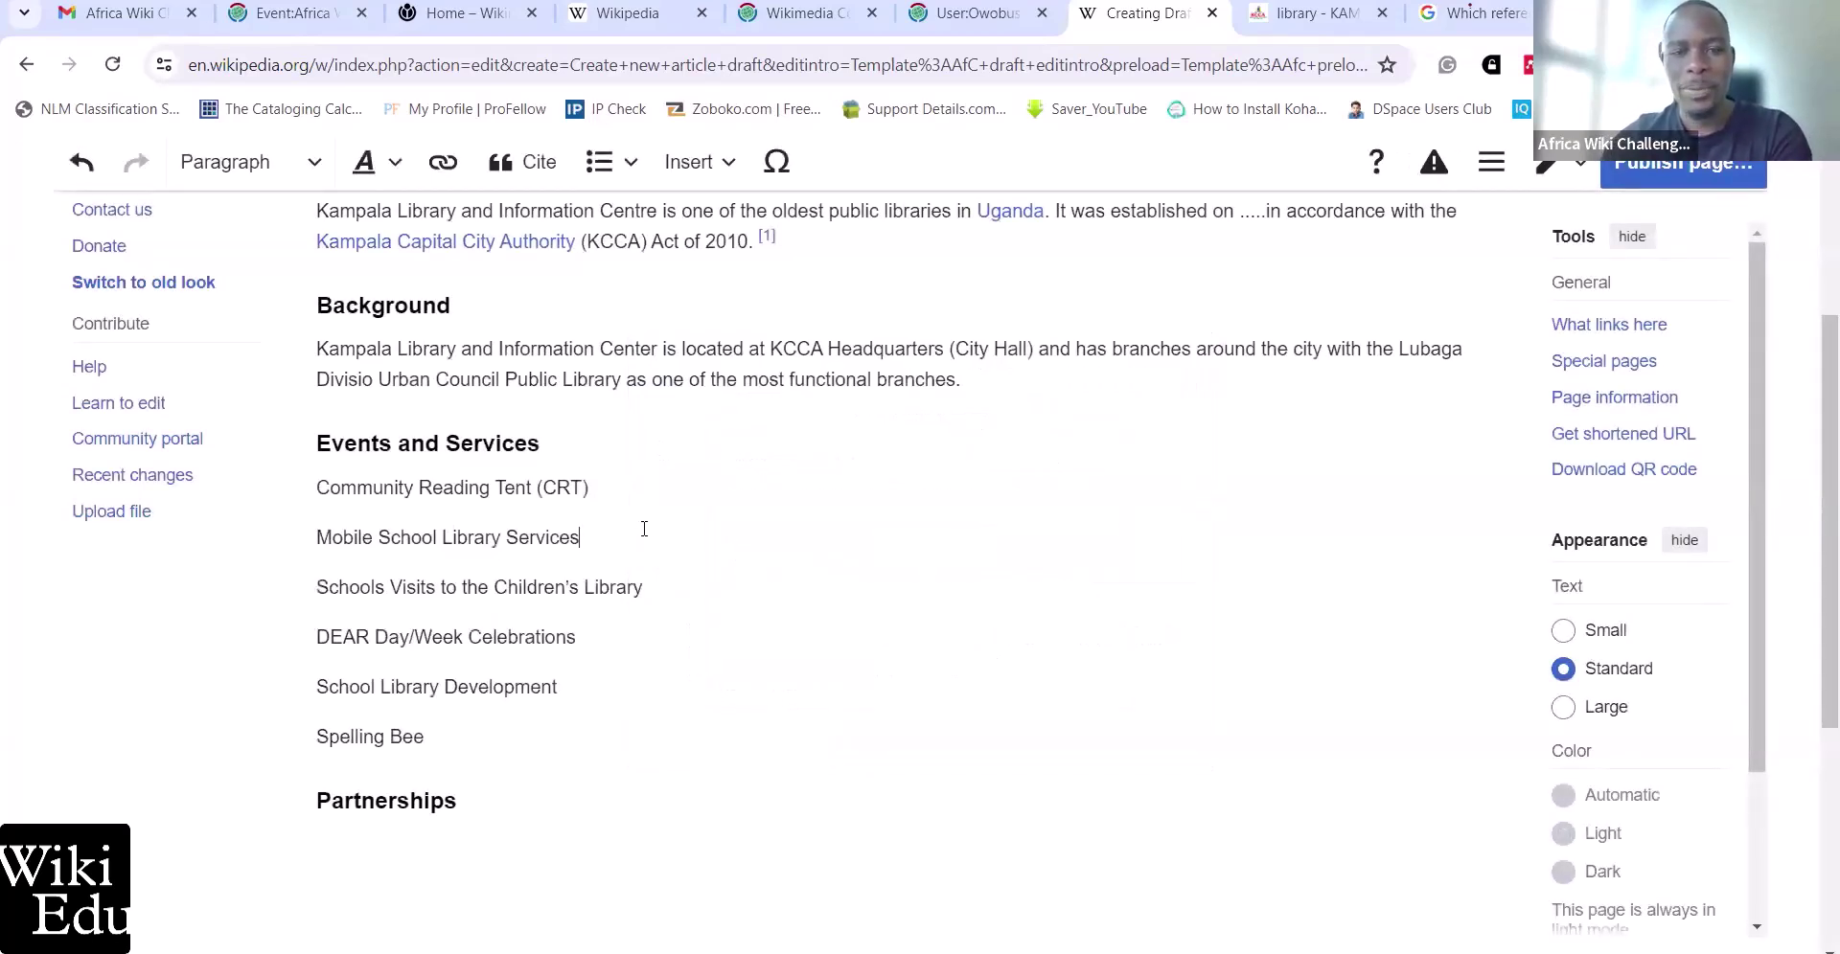
# Review the Africa Wiki Challenge 2024 list of articles up to its participation rules, and switch to the Wikimedia Community User Group Uganda page
pyautogui.click(308, 23)
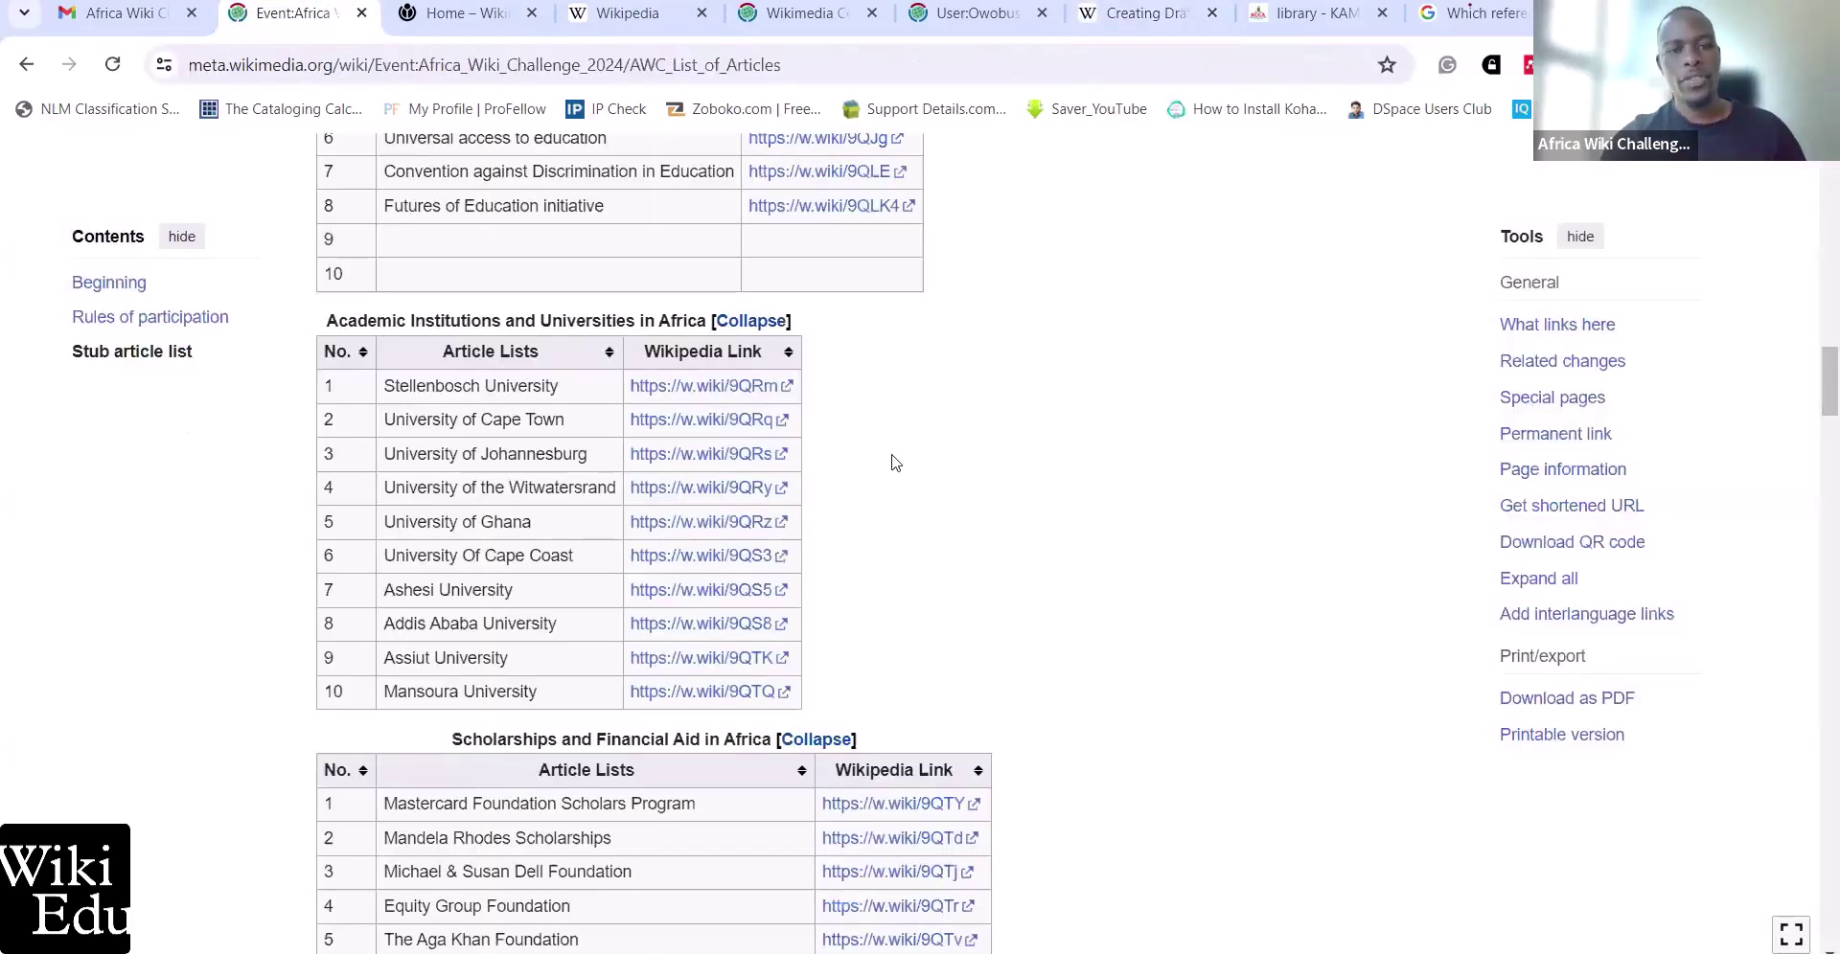
pyautogui.scroll(15, 891, 463)
pyautogui.scroll(8, 891, 463)
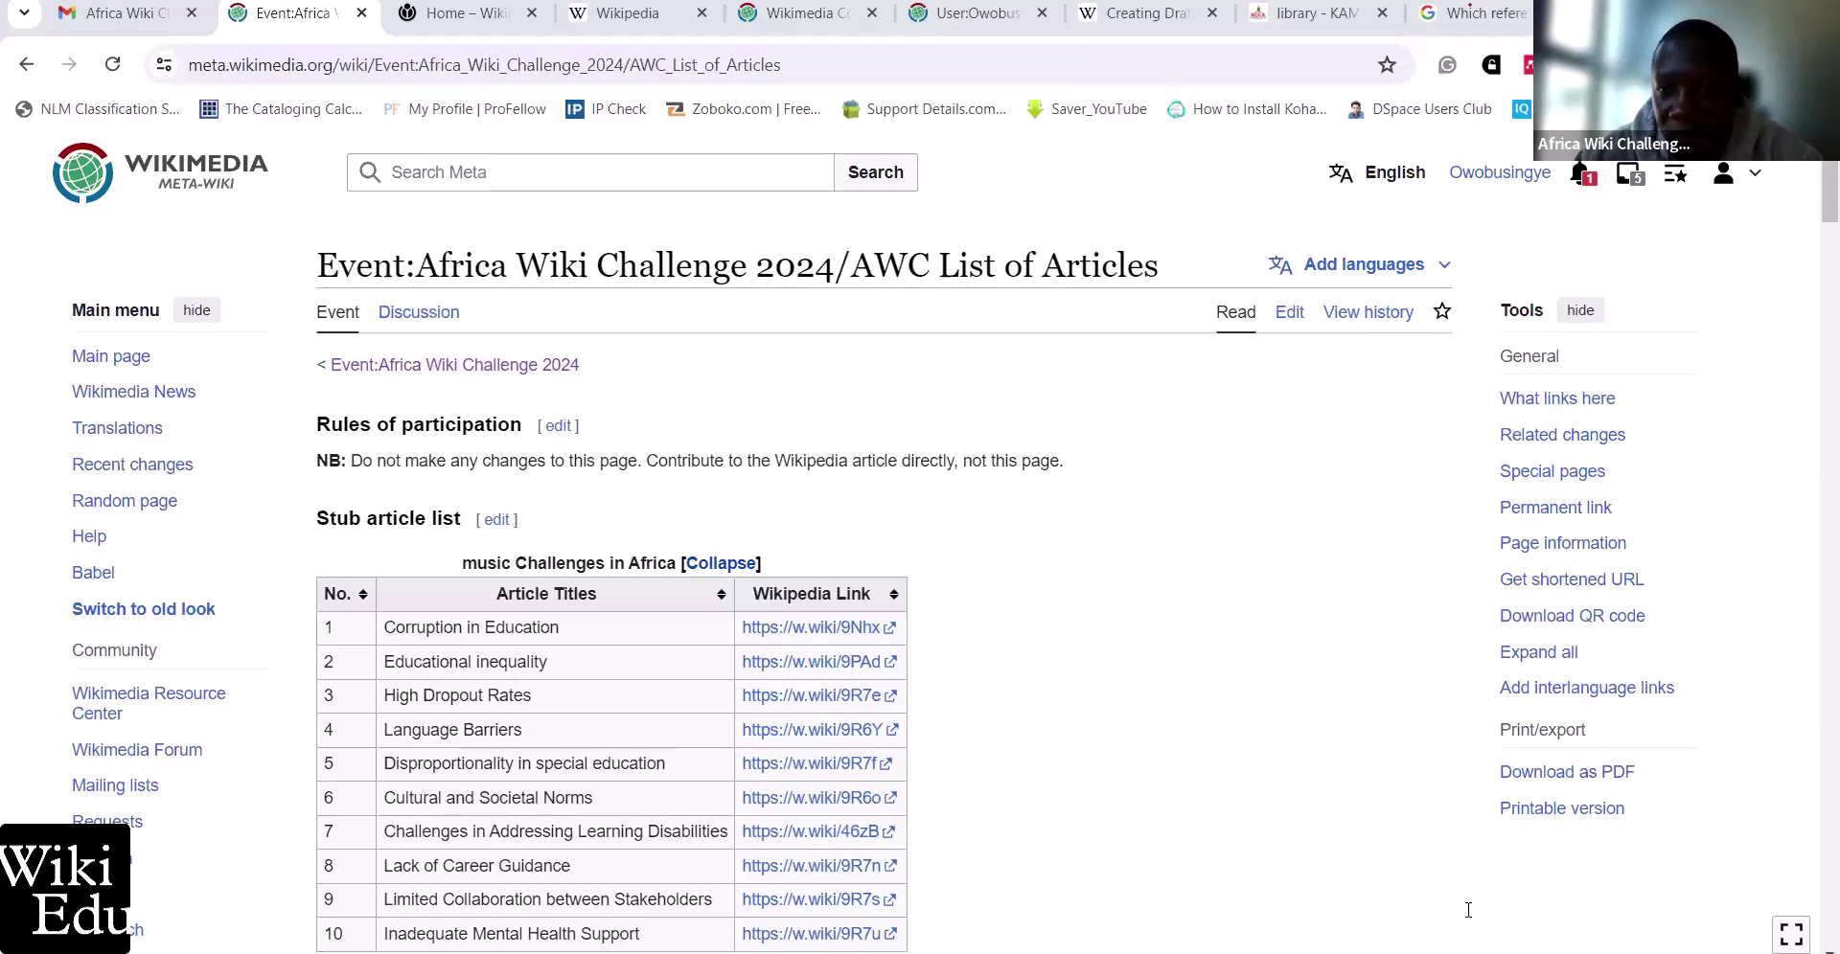
pyautogui.hotkey('ctrl', '5')
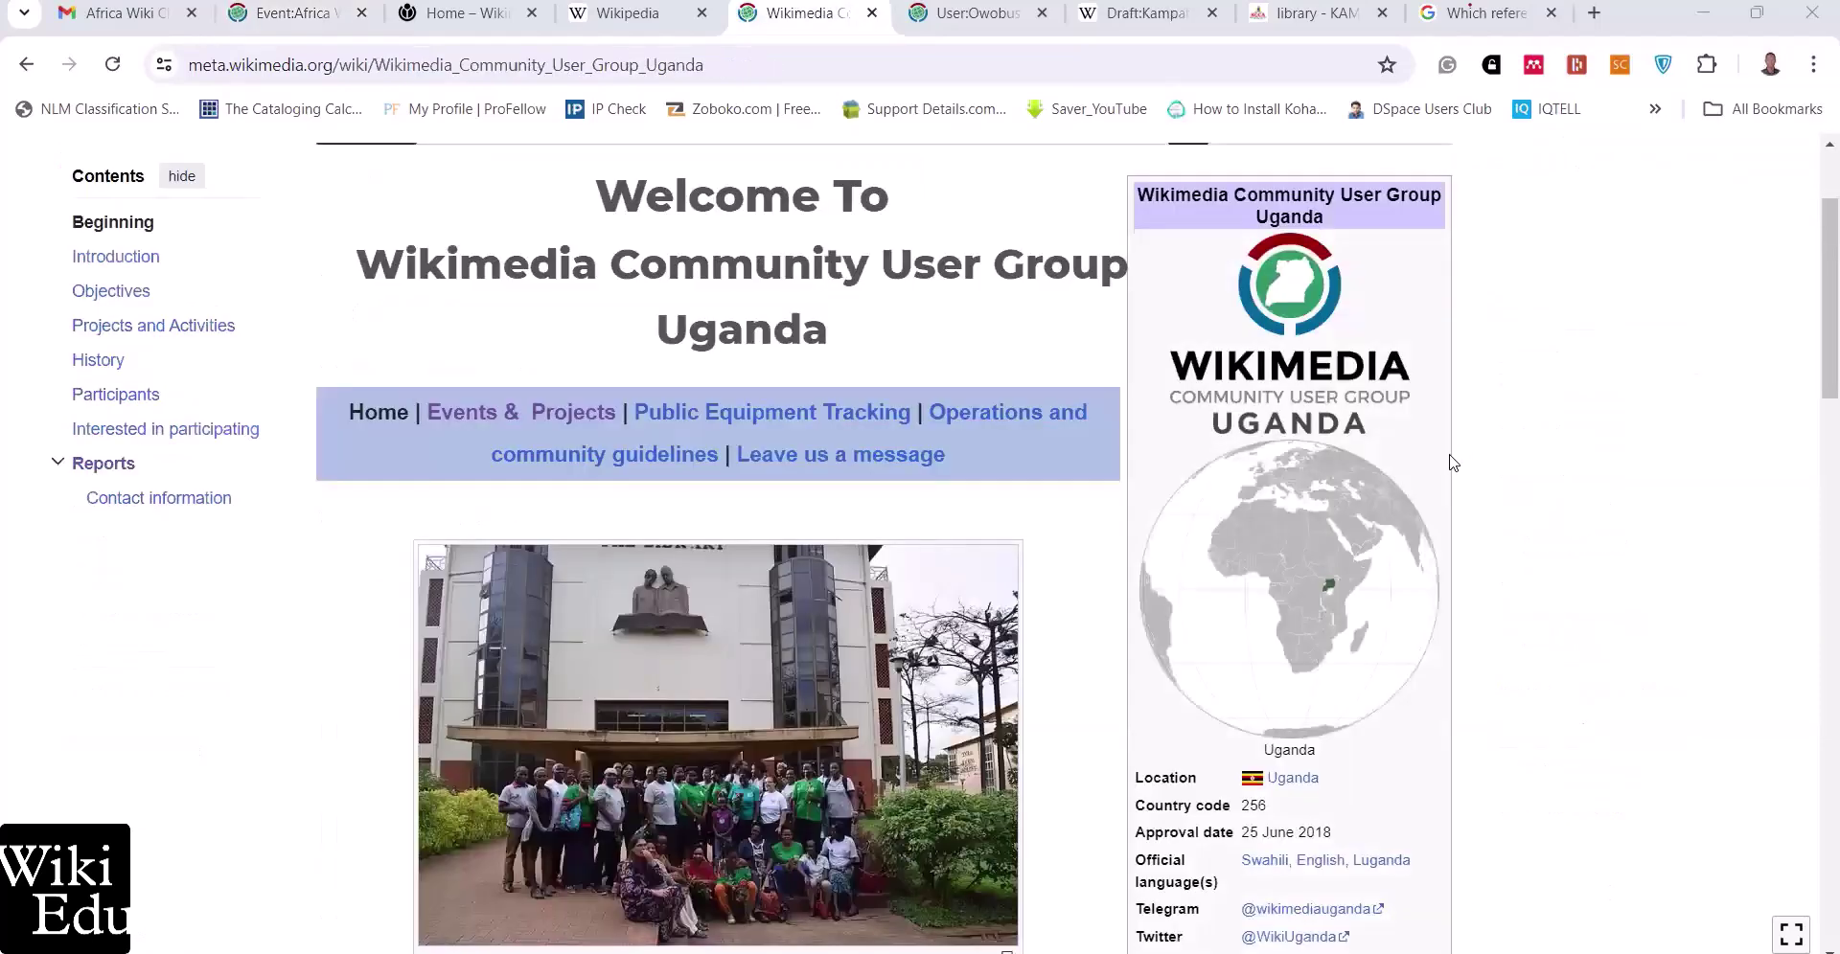
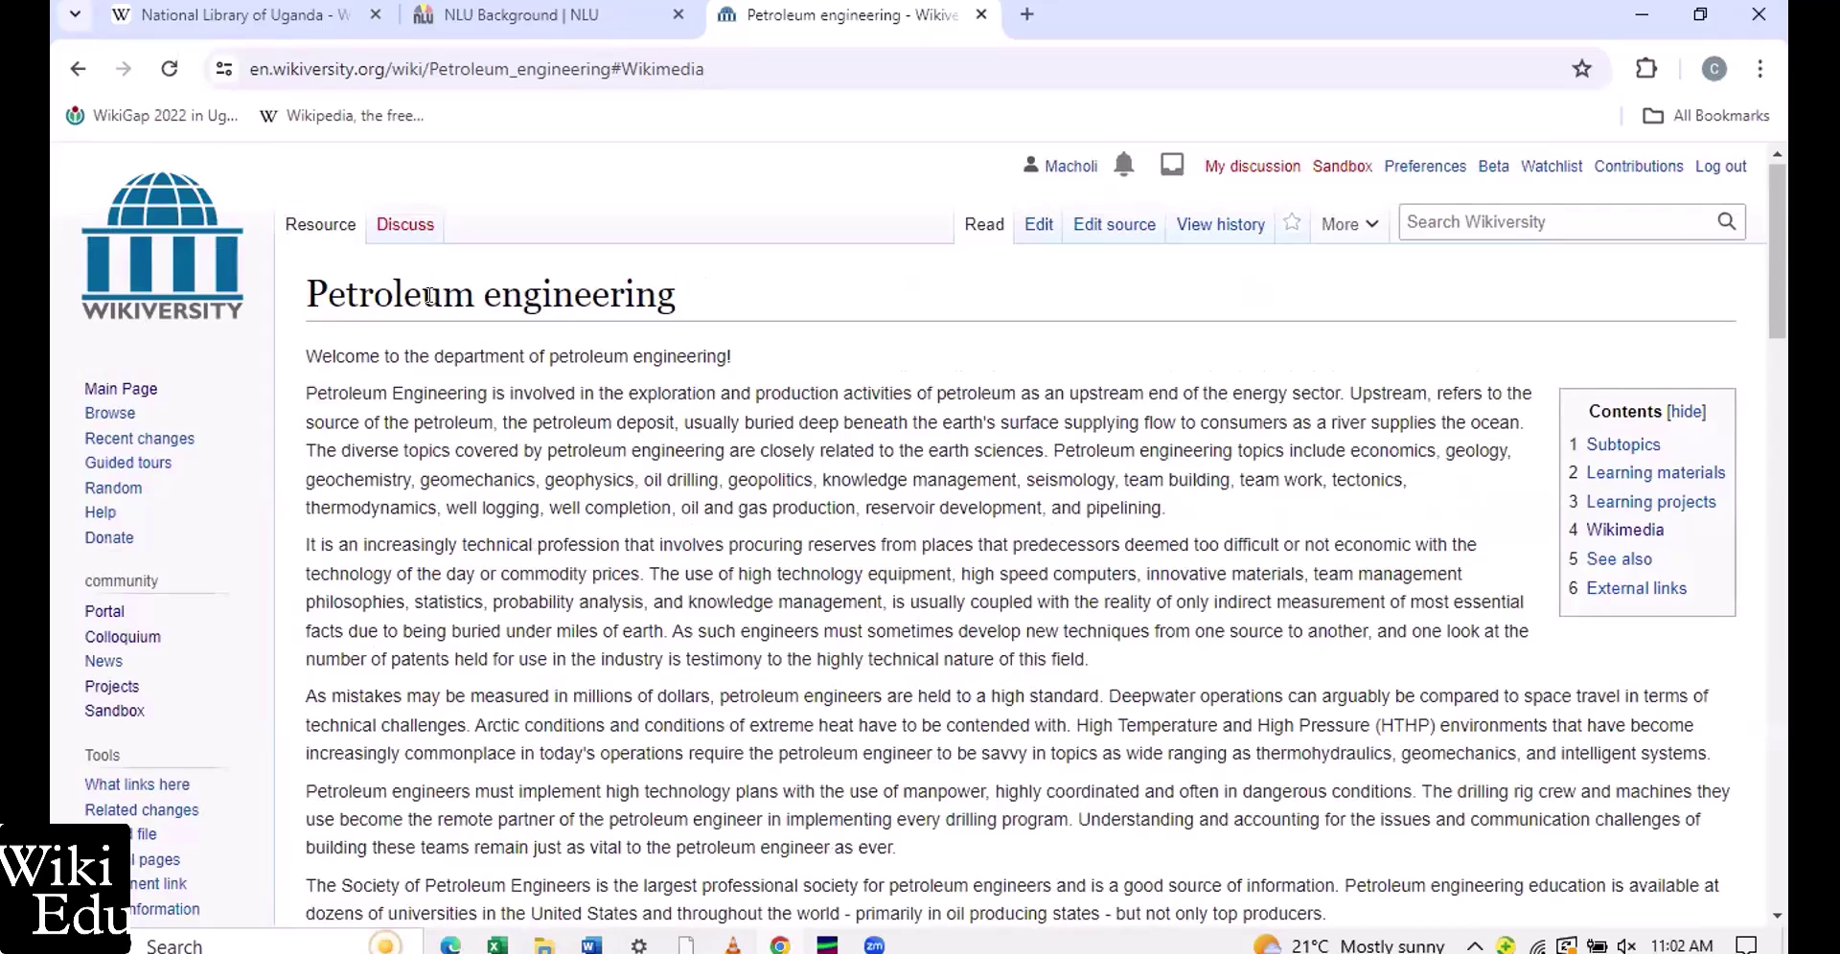
# Examine the Wikiversity page on Petroleum engineering, including its subtopics, learning materials, Wikimedia links and external links, and return to its beginning
pyautogui.scroll(-3, 429, 296)
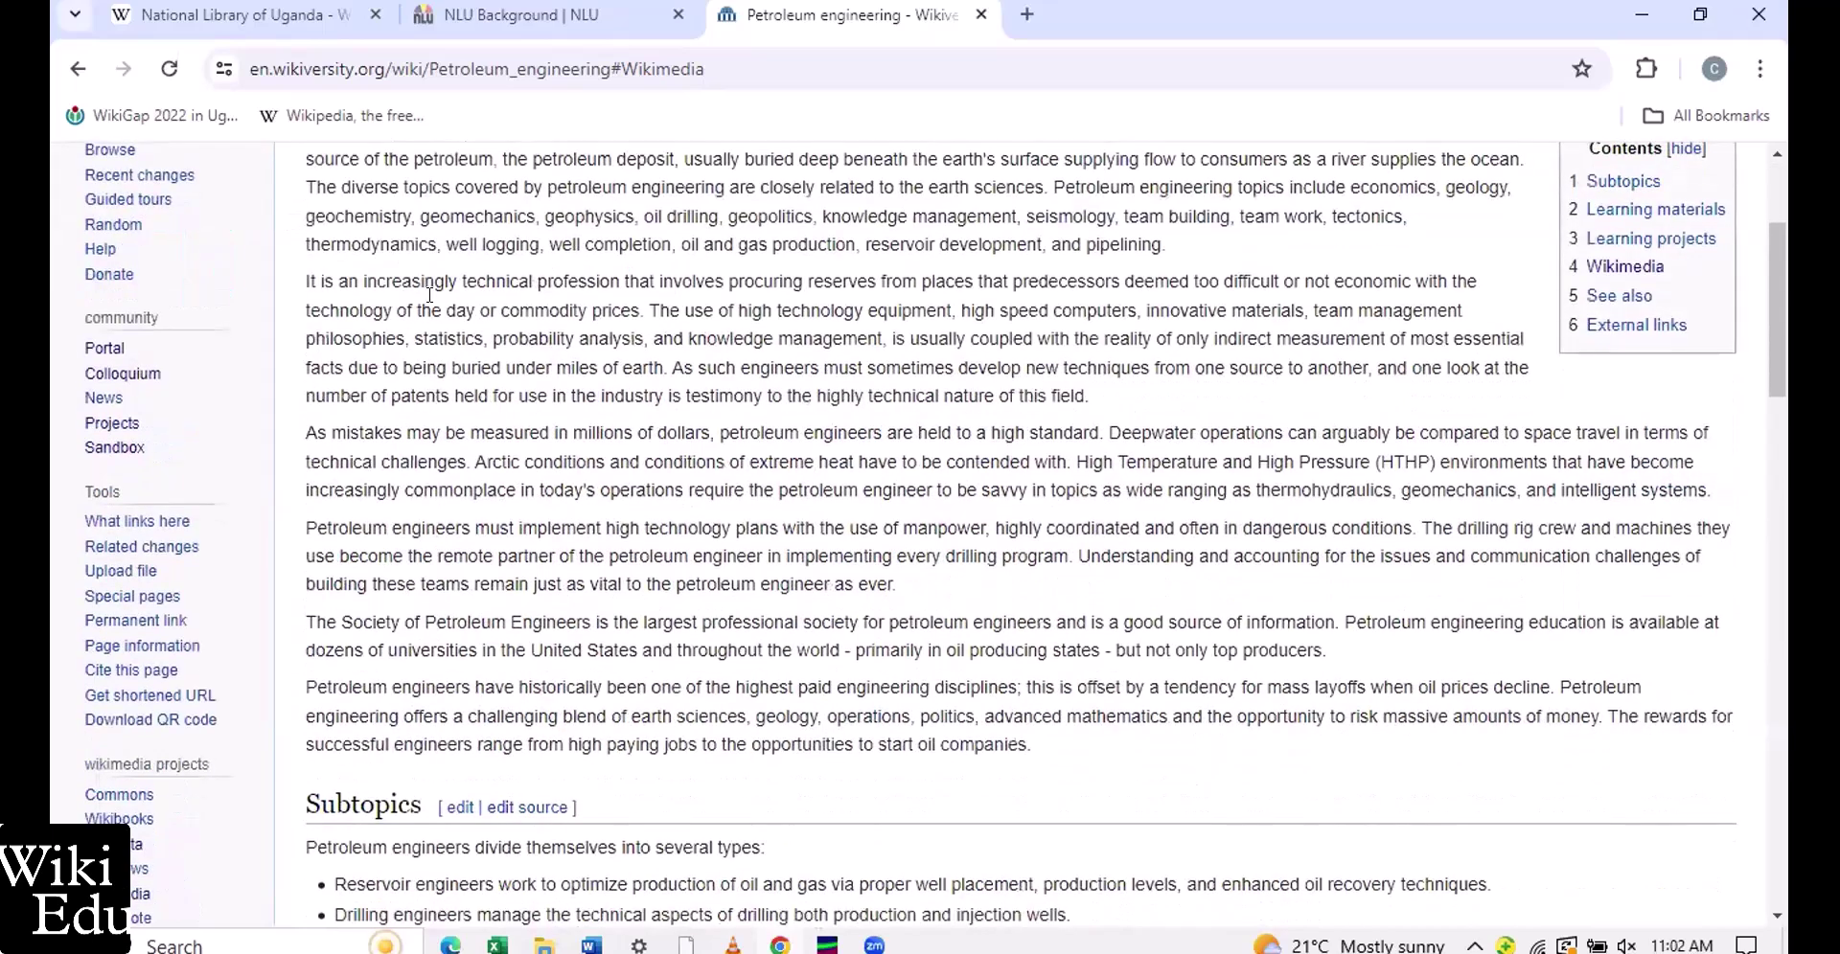
pyautogui.scroll(-3, 429, 295)
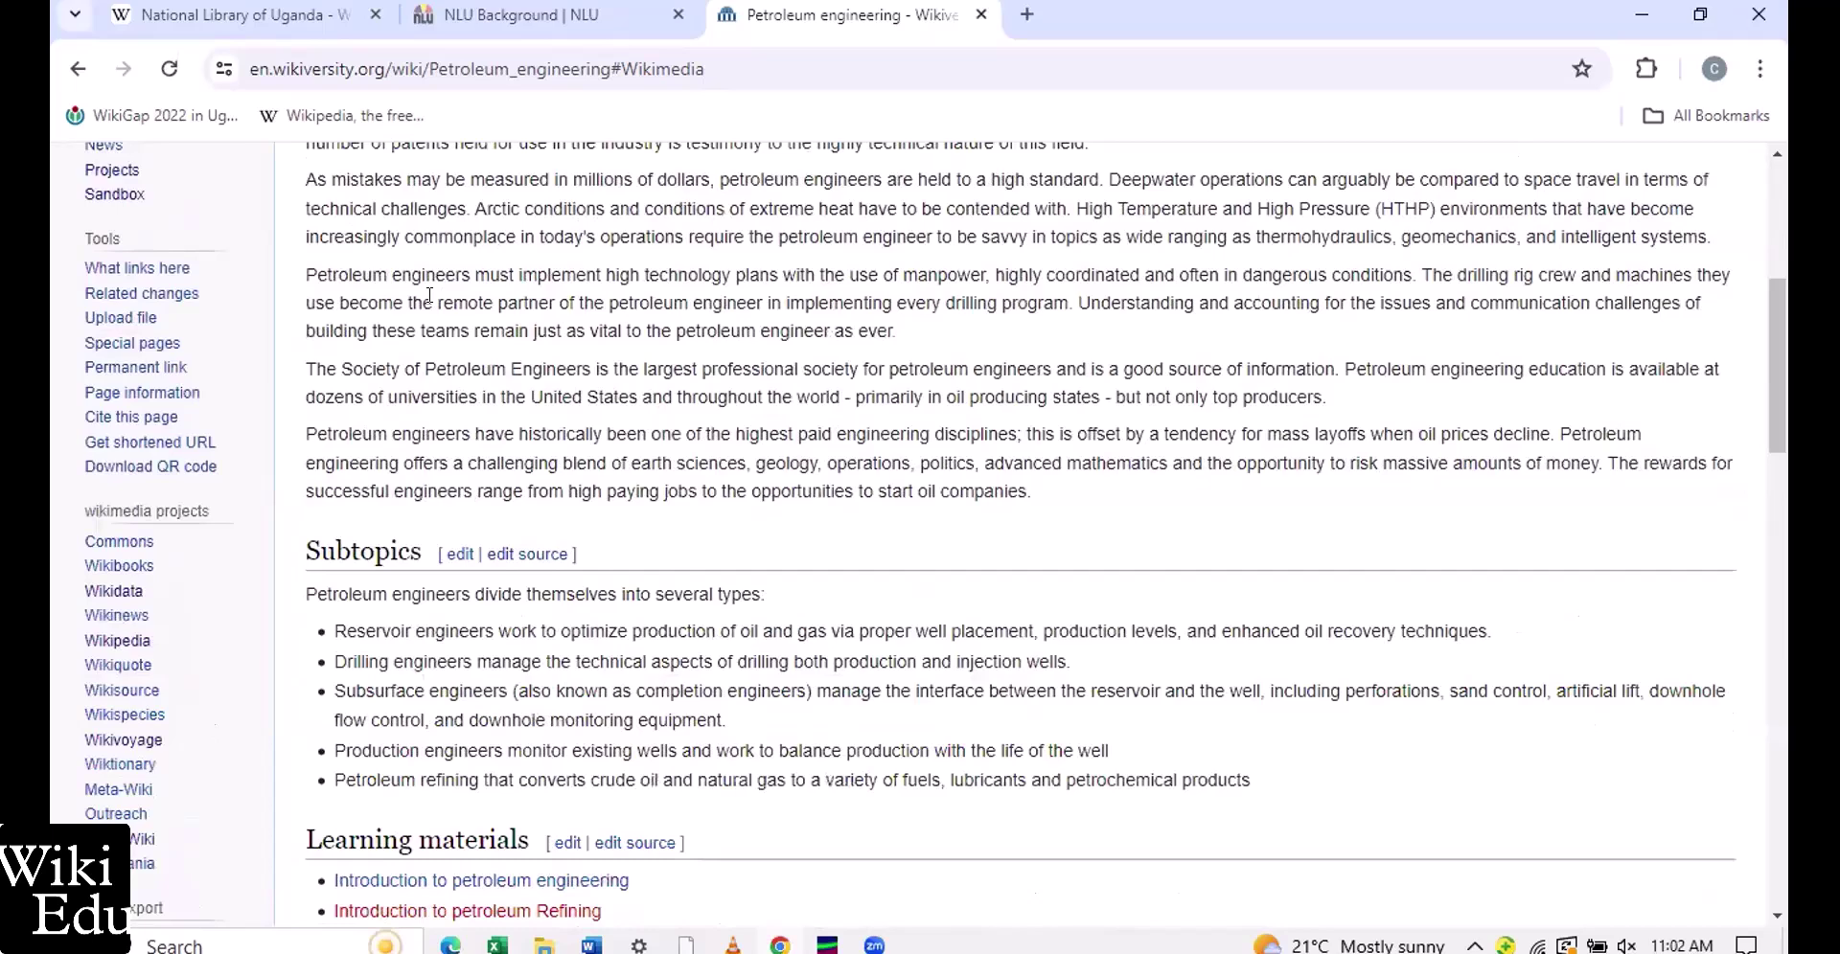
pyautogui.scroll(-7, 429, 295)
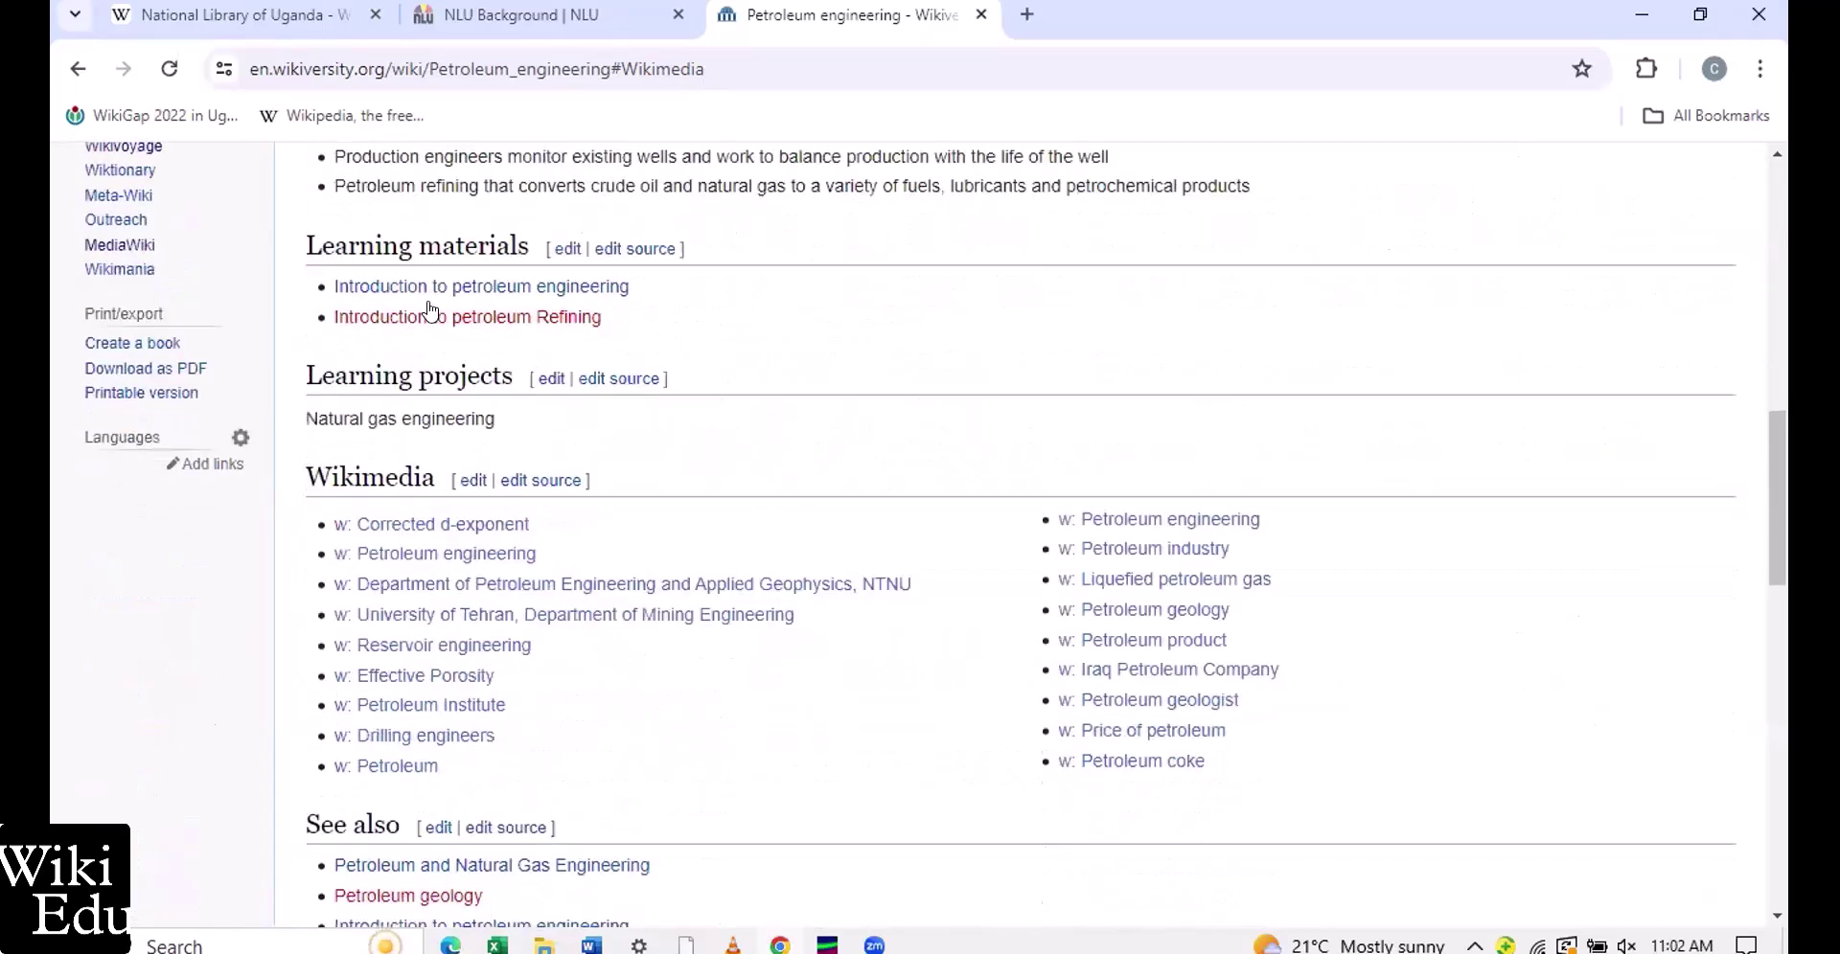
pyautogui.scroll(-5, 429, 308)
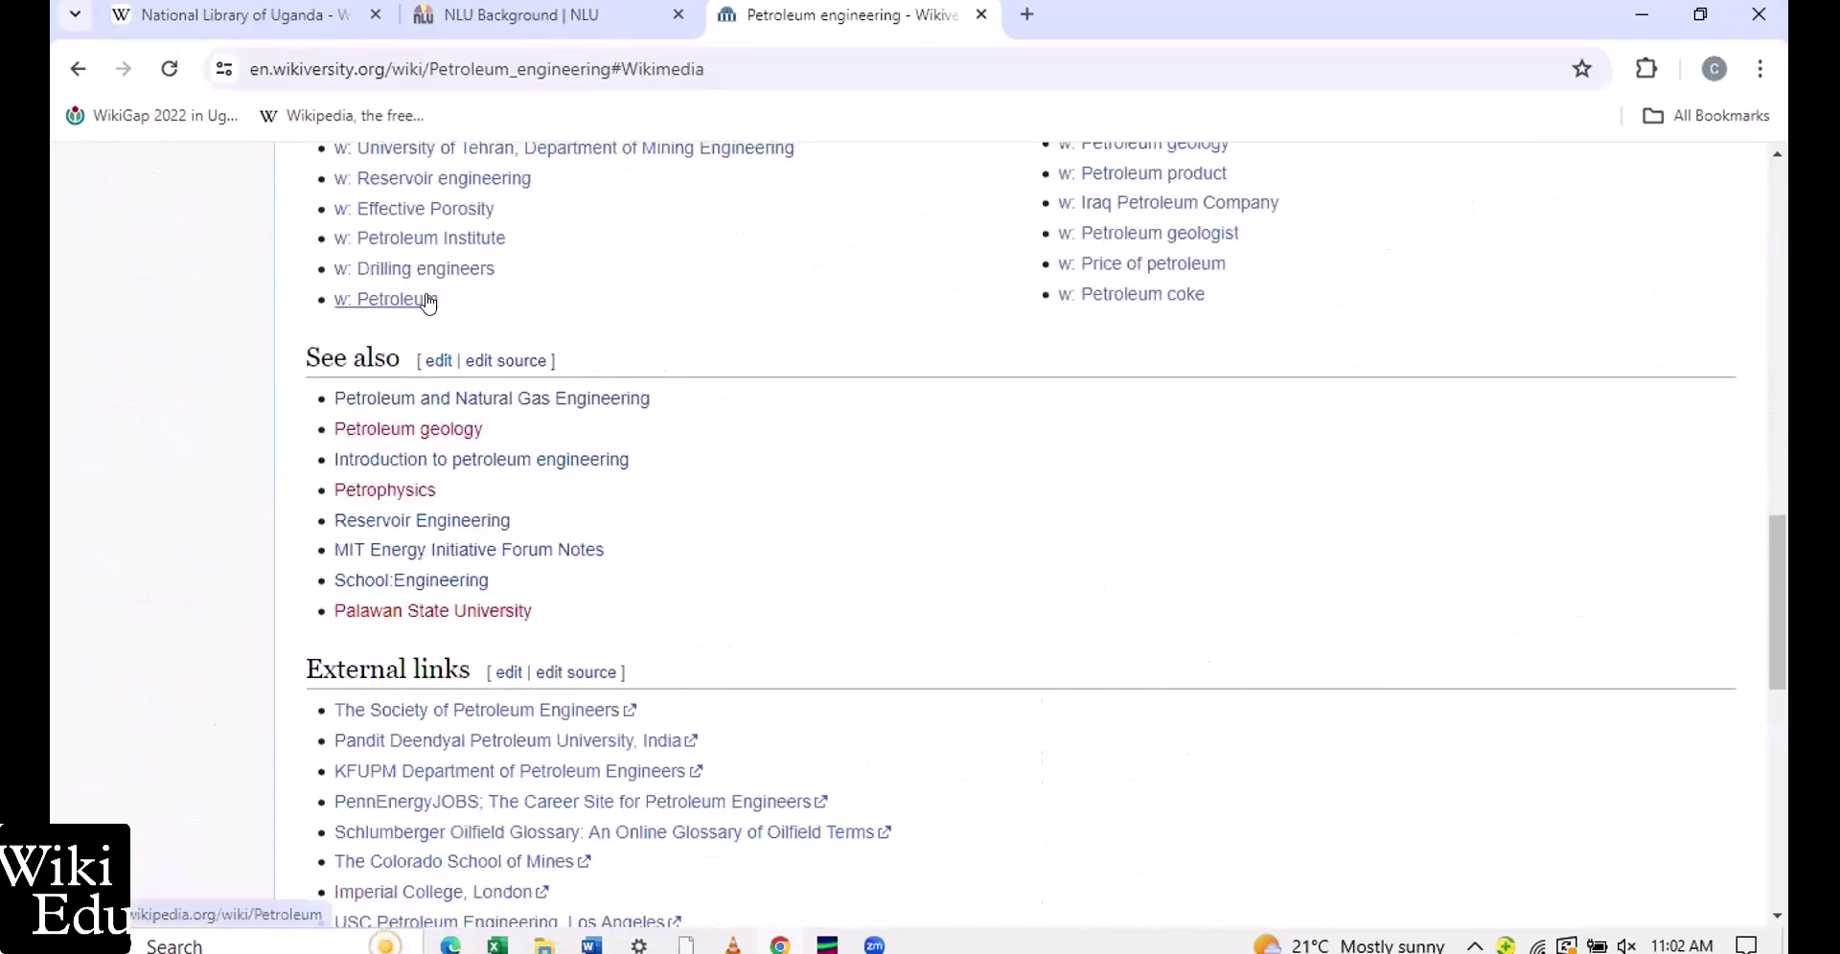
pyautogui.scroll(-9, 429, 303)
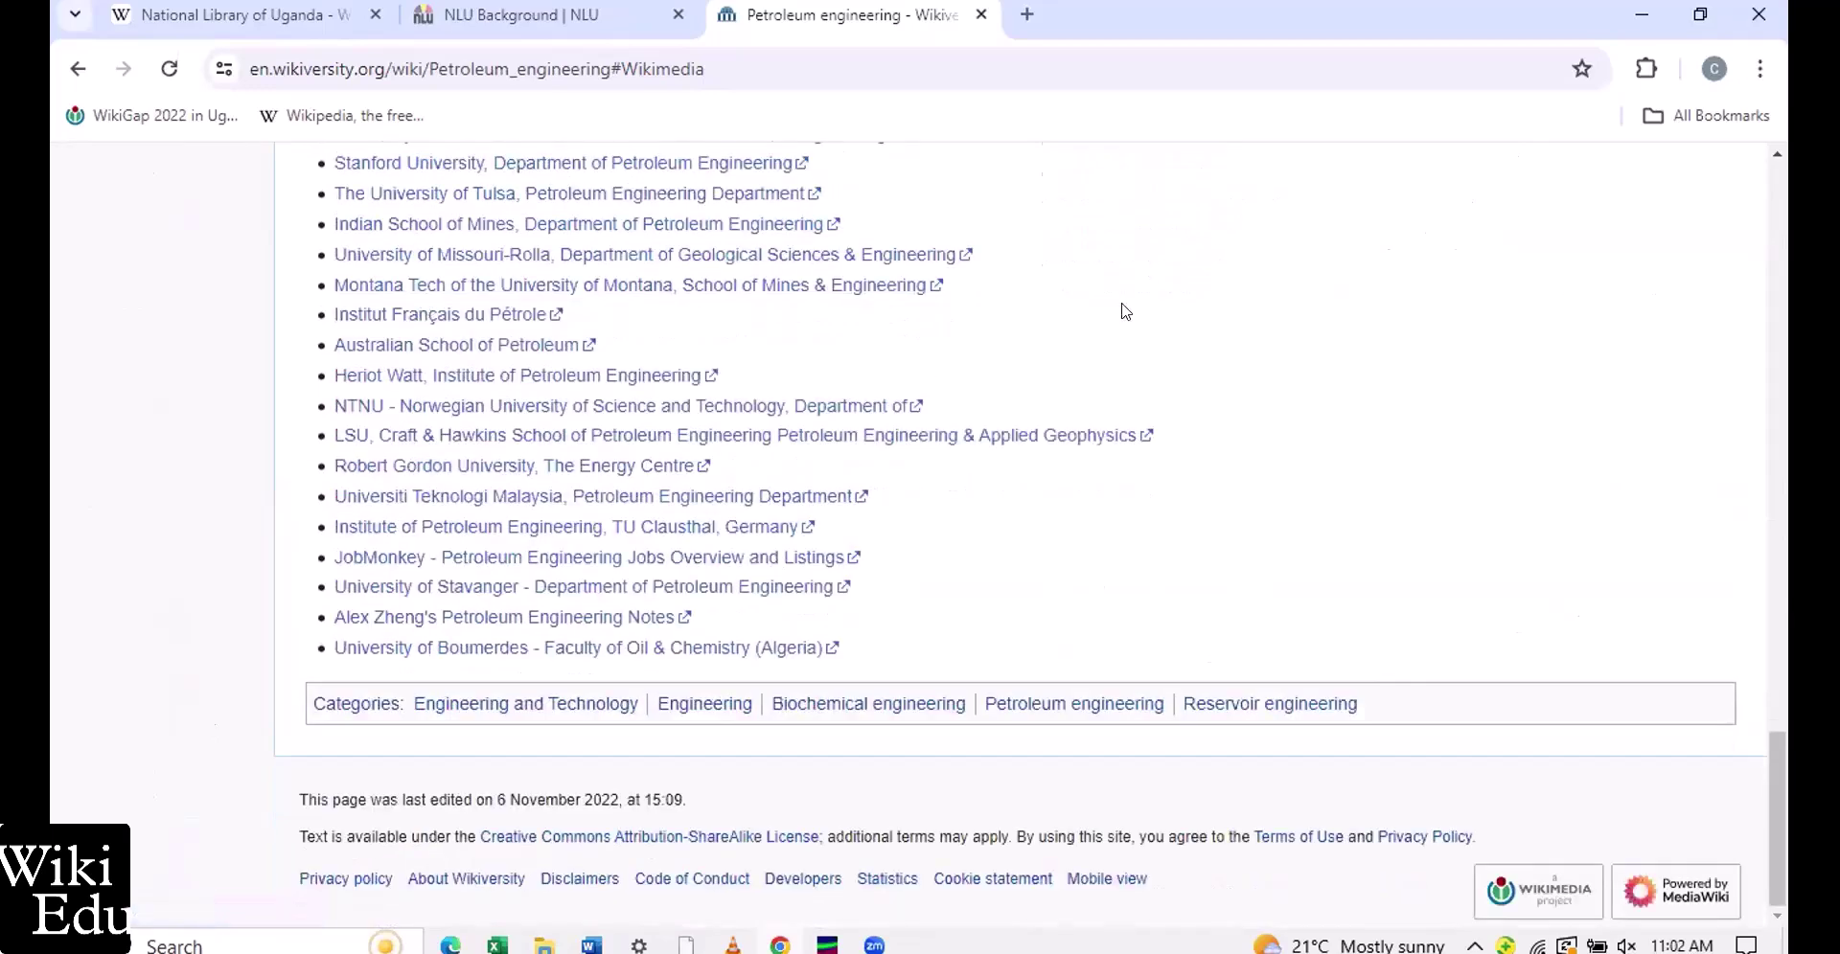
pyautogui.scroll(7, 1125, 310)
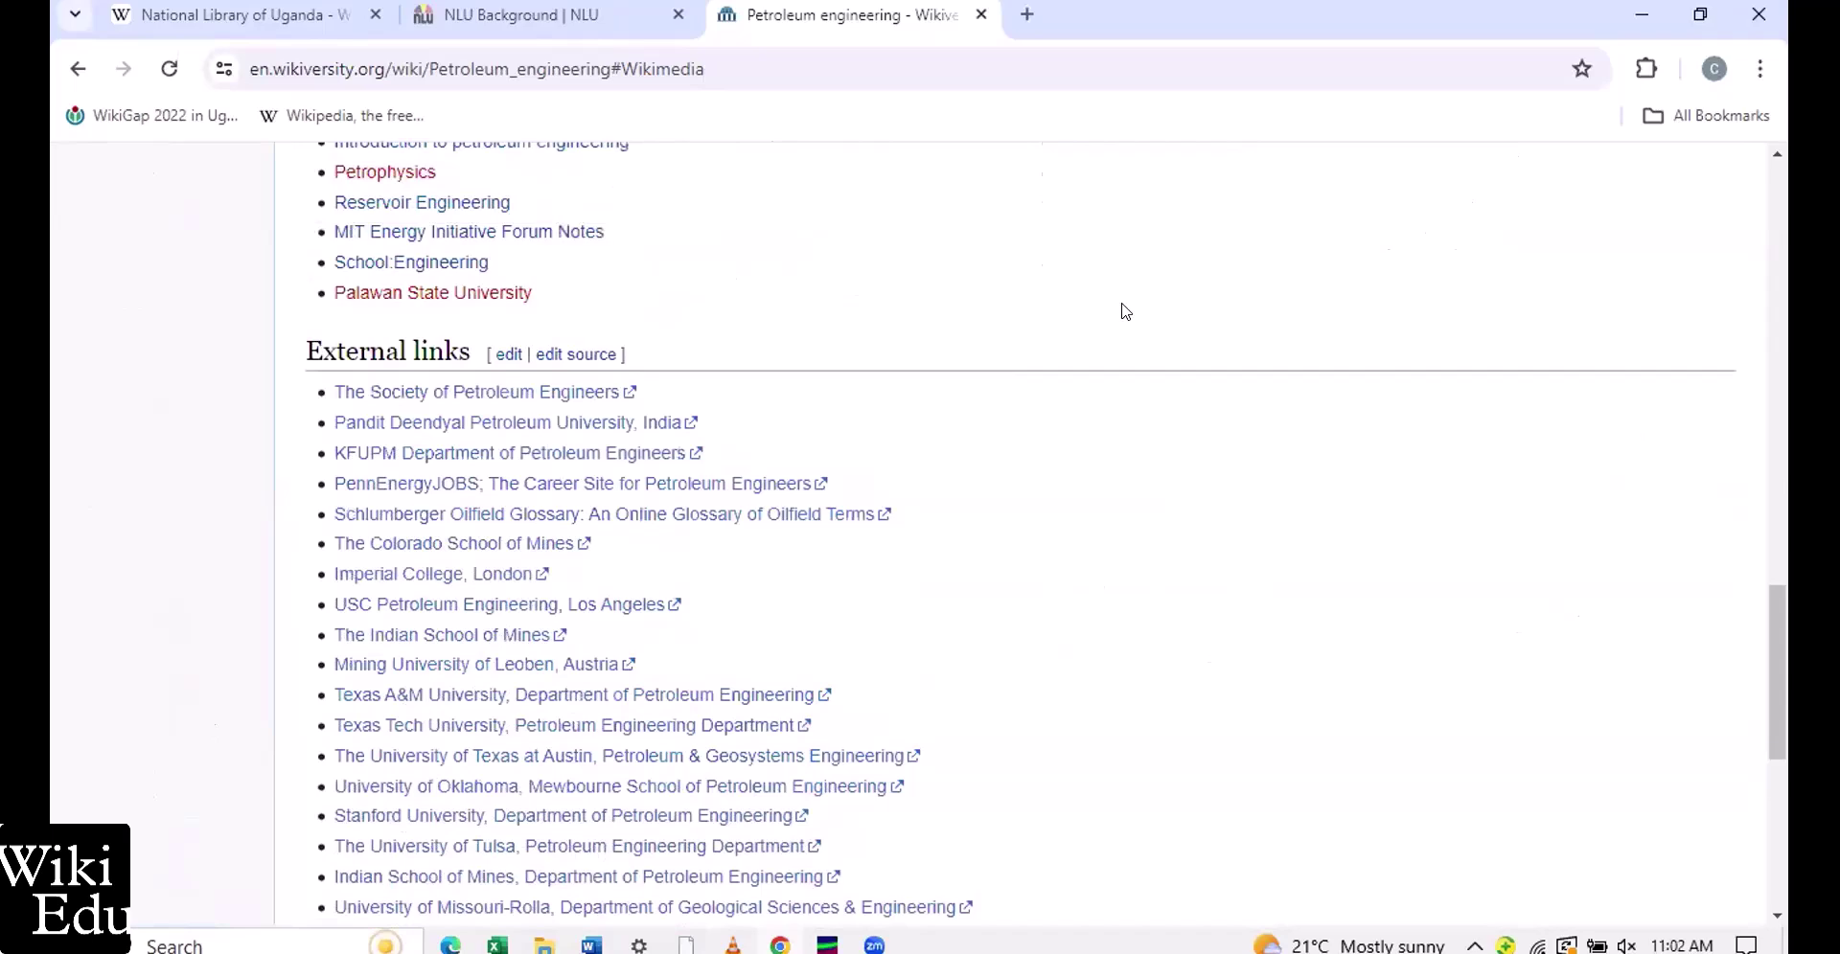
pyautogui.scroll(12, 1125, 310)
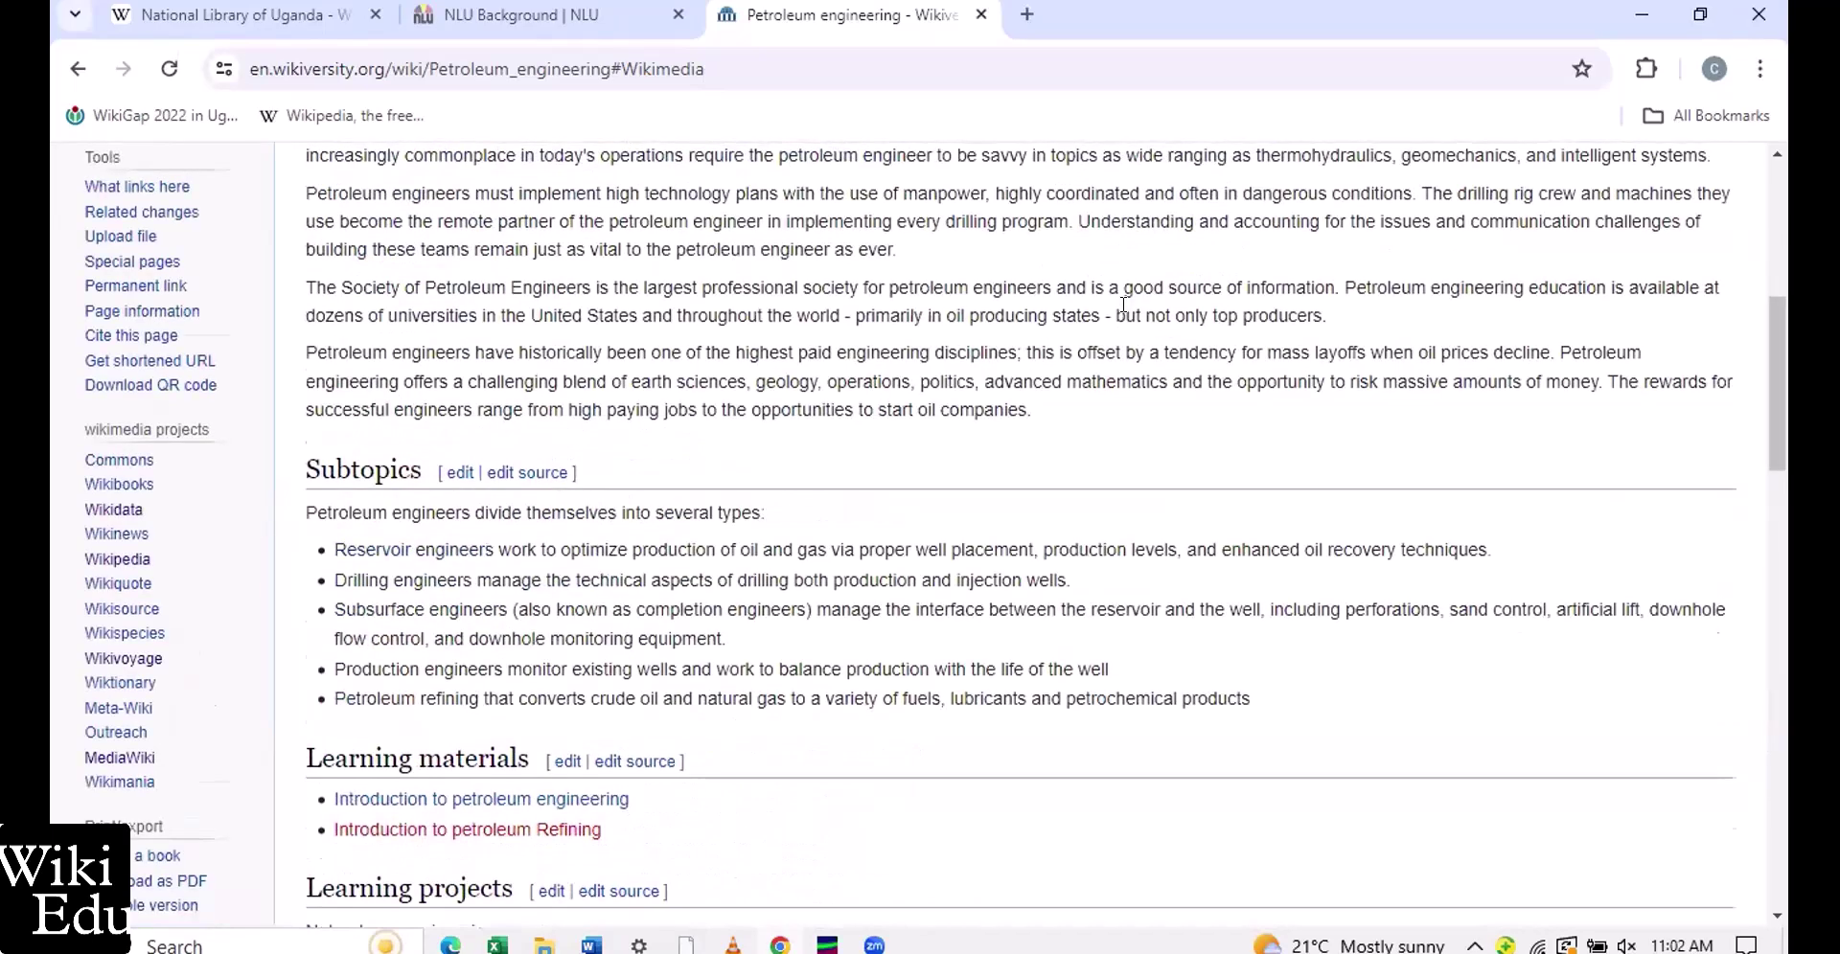
pyautogui.scroll(4, 1123, 304)
pyautogui.scroll(3, 1123, 304)
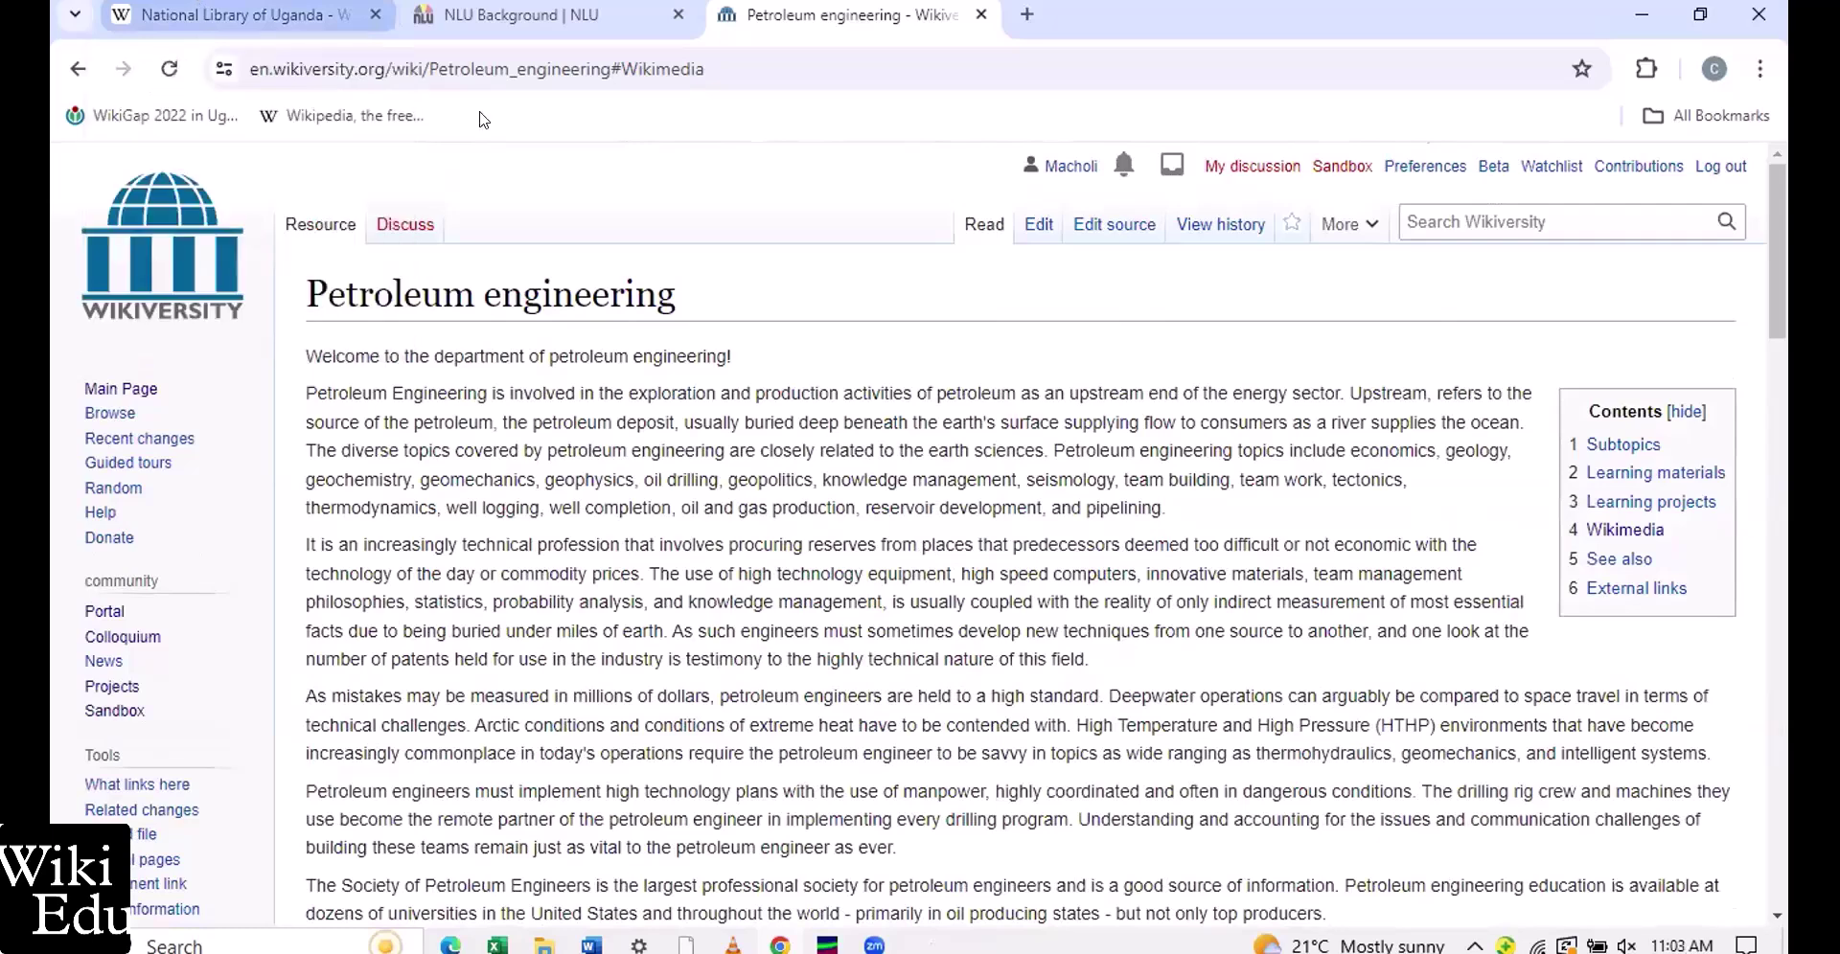
# Search Wikipedia for "Kampala Library and Information Centre" from the National Library of Uganda article
pyautogui.hotkey('ctrl', '1')
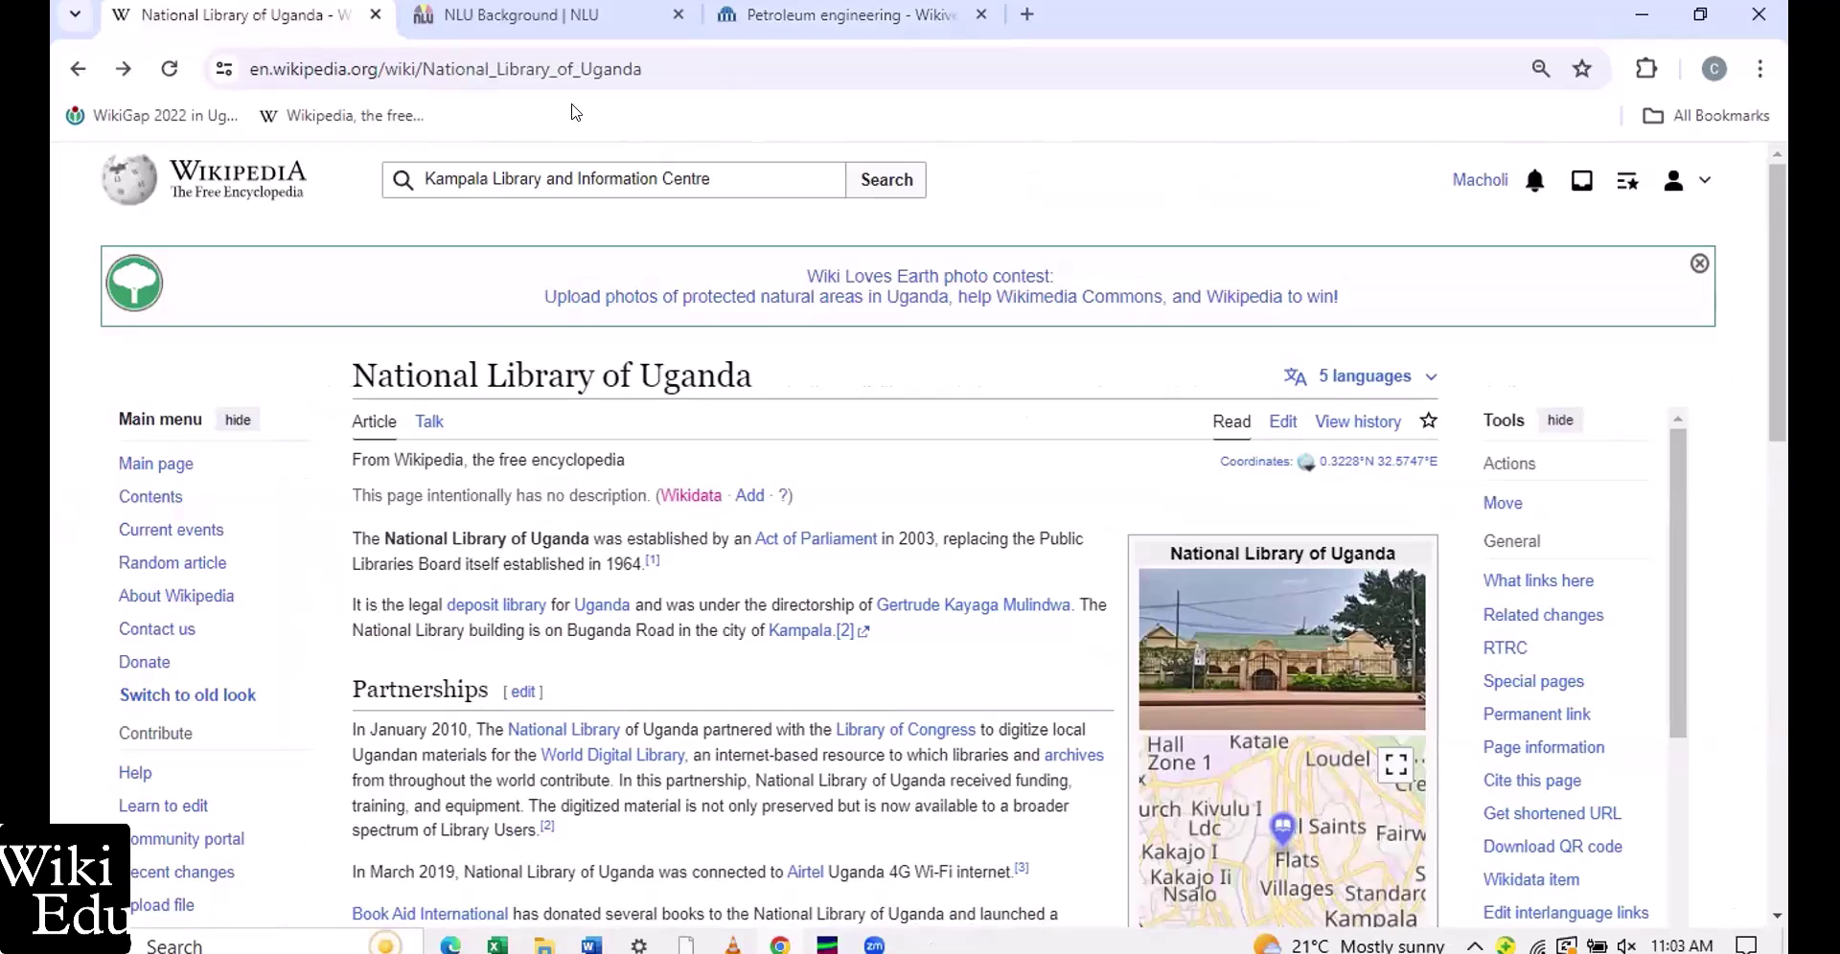
pyautogui.click(902, 186)
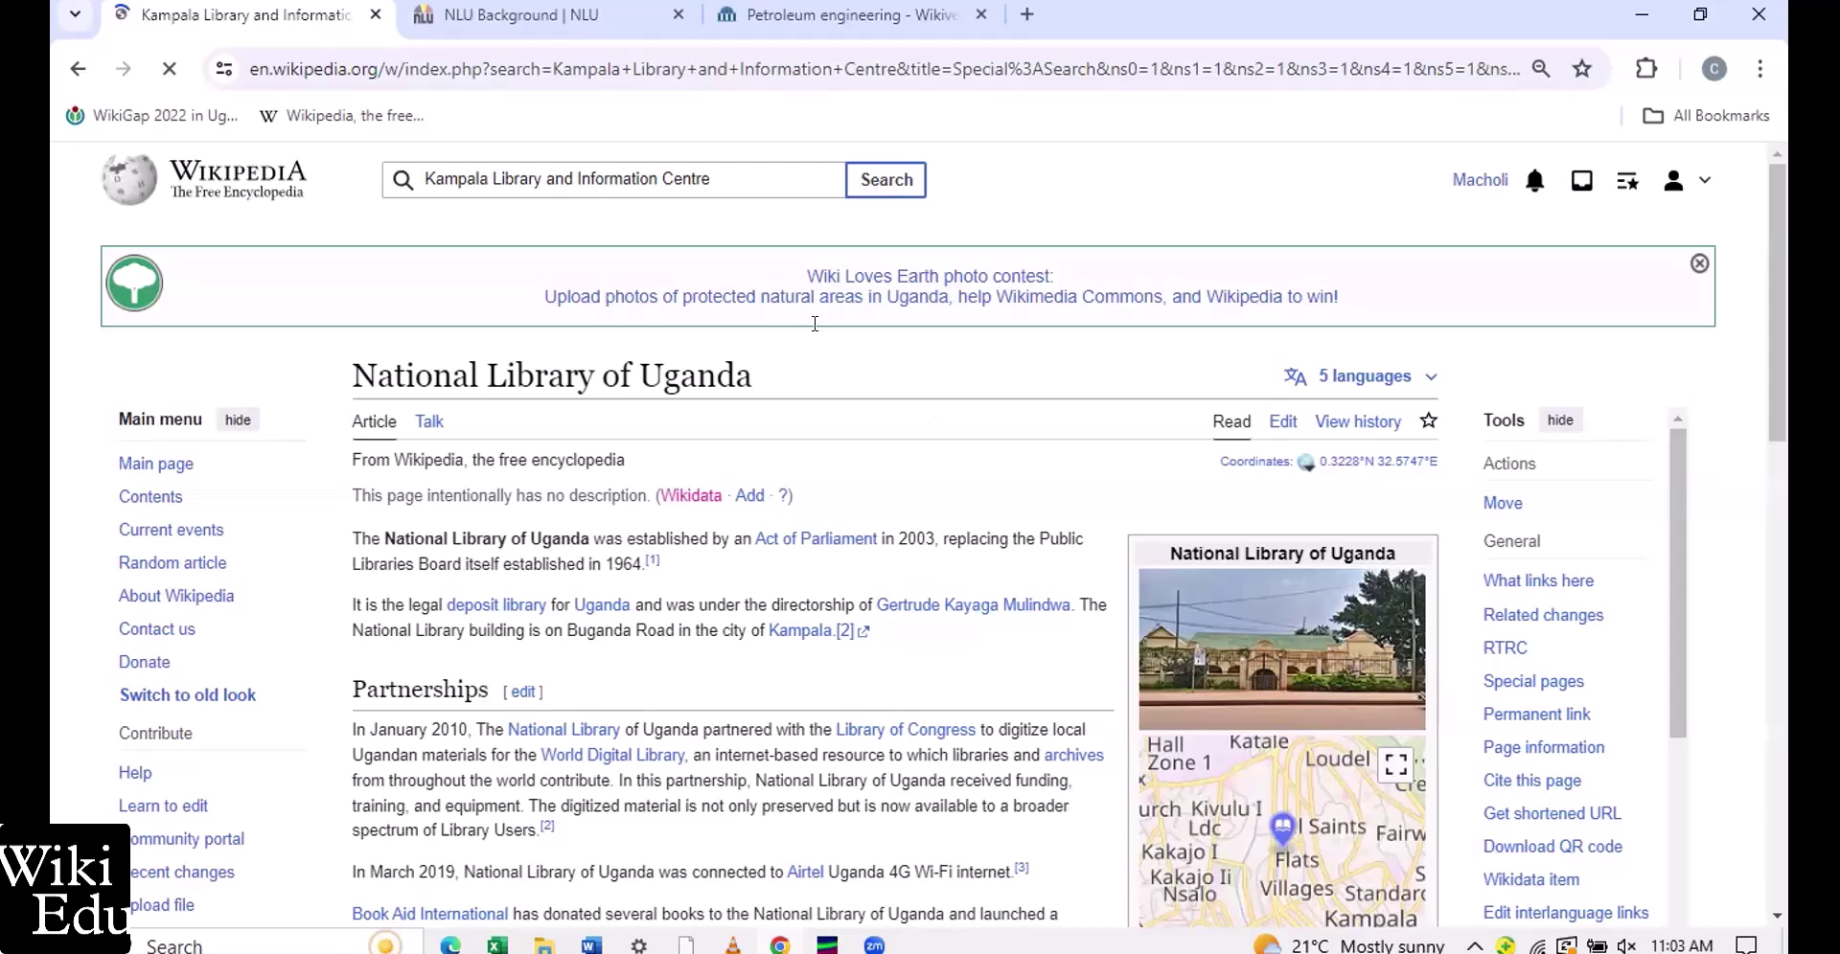
pyautogui.scroll(-10, 657, 526)
pyautogui.scroll(-10, 657, 526)
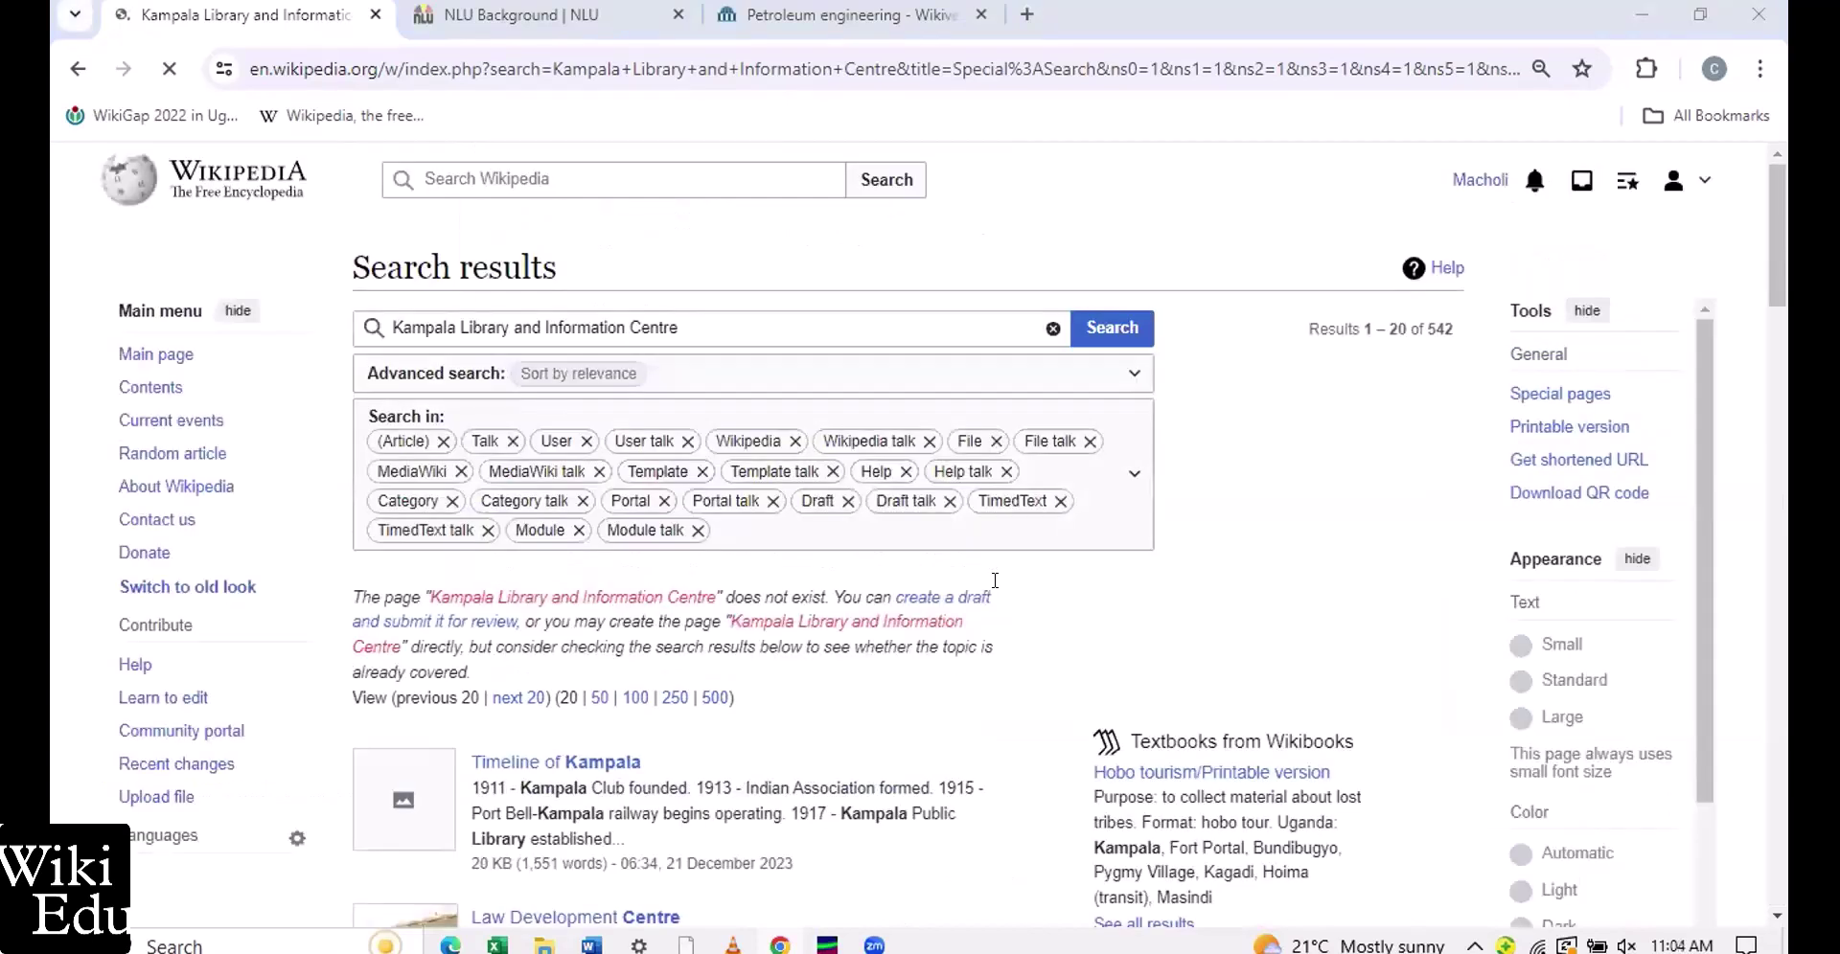
# Load the draft at en.wikipedia.org/wiki/Draft:Kampala_Library_and_Information_Centre and reload the page so it displays properly
pyautogui.click(488, 57)
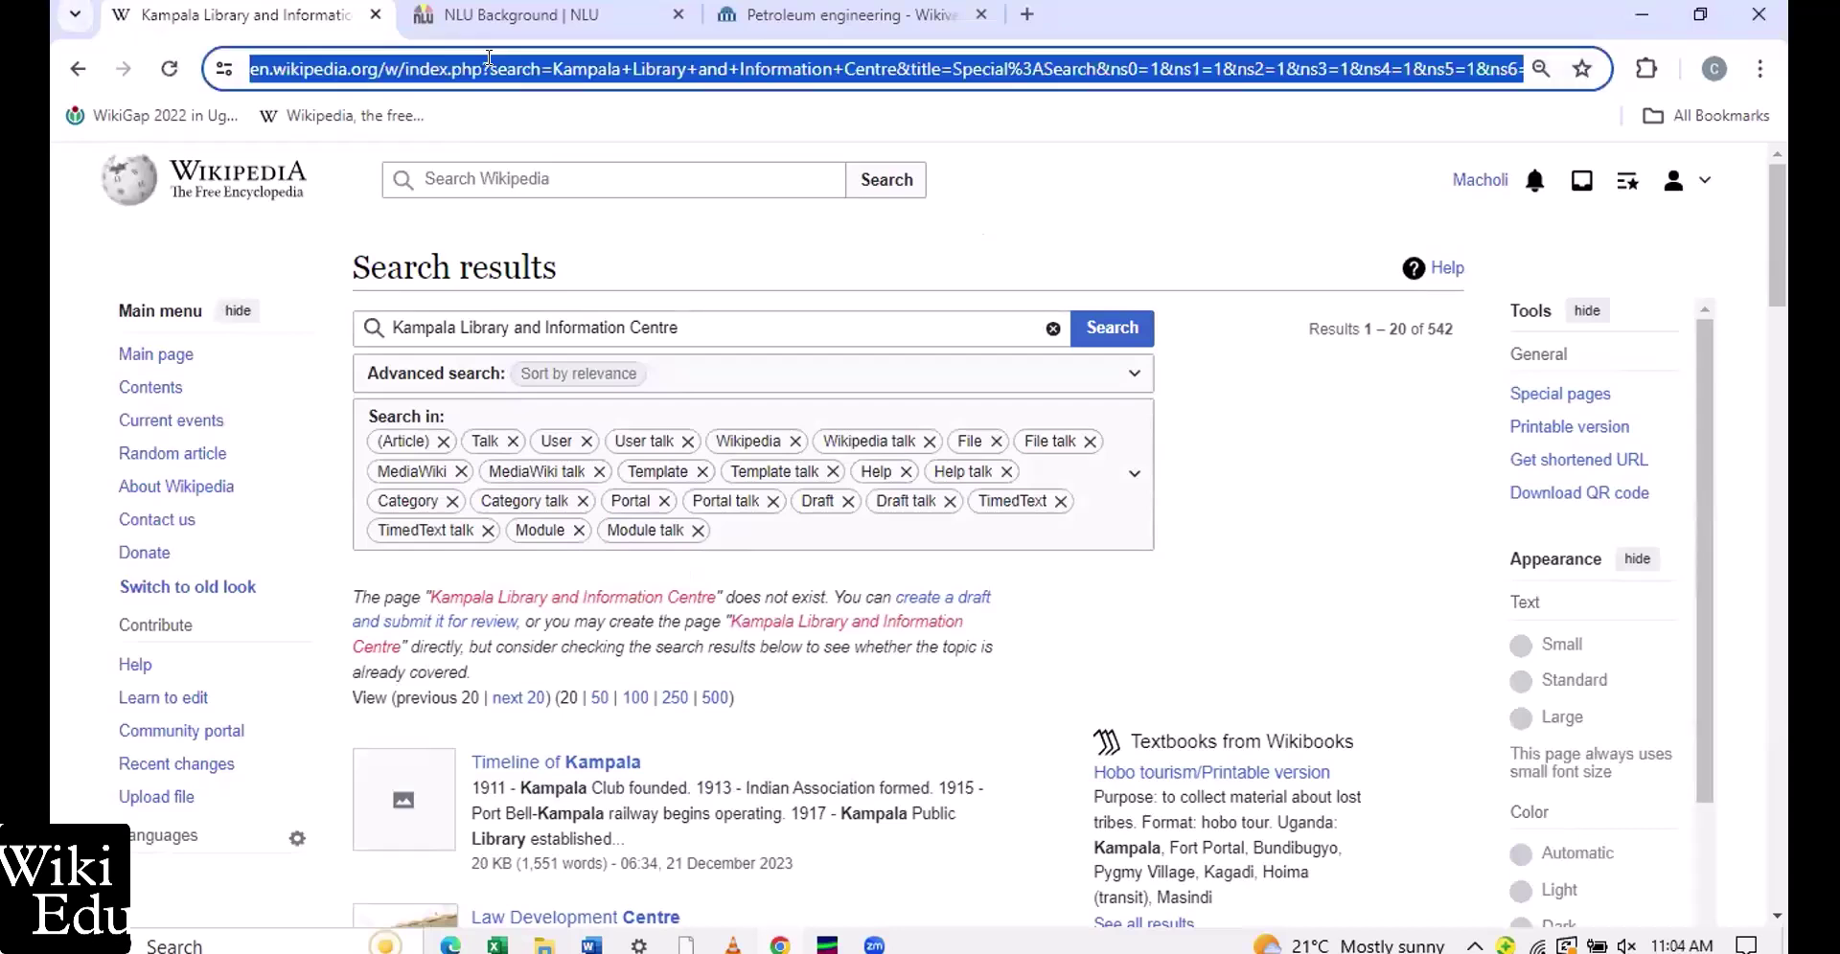
pyautogui.write('en.wikipedia.org/wiki/Draft:Kampala_Library_and_Information_Centre')
pyautogui.press('Return')
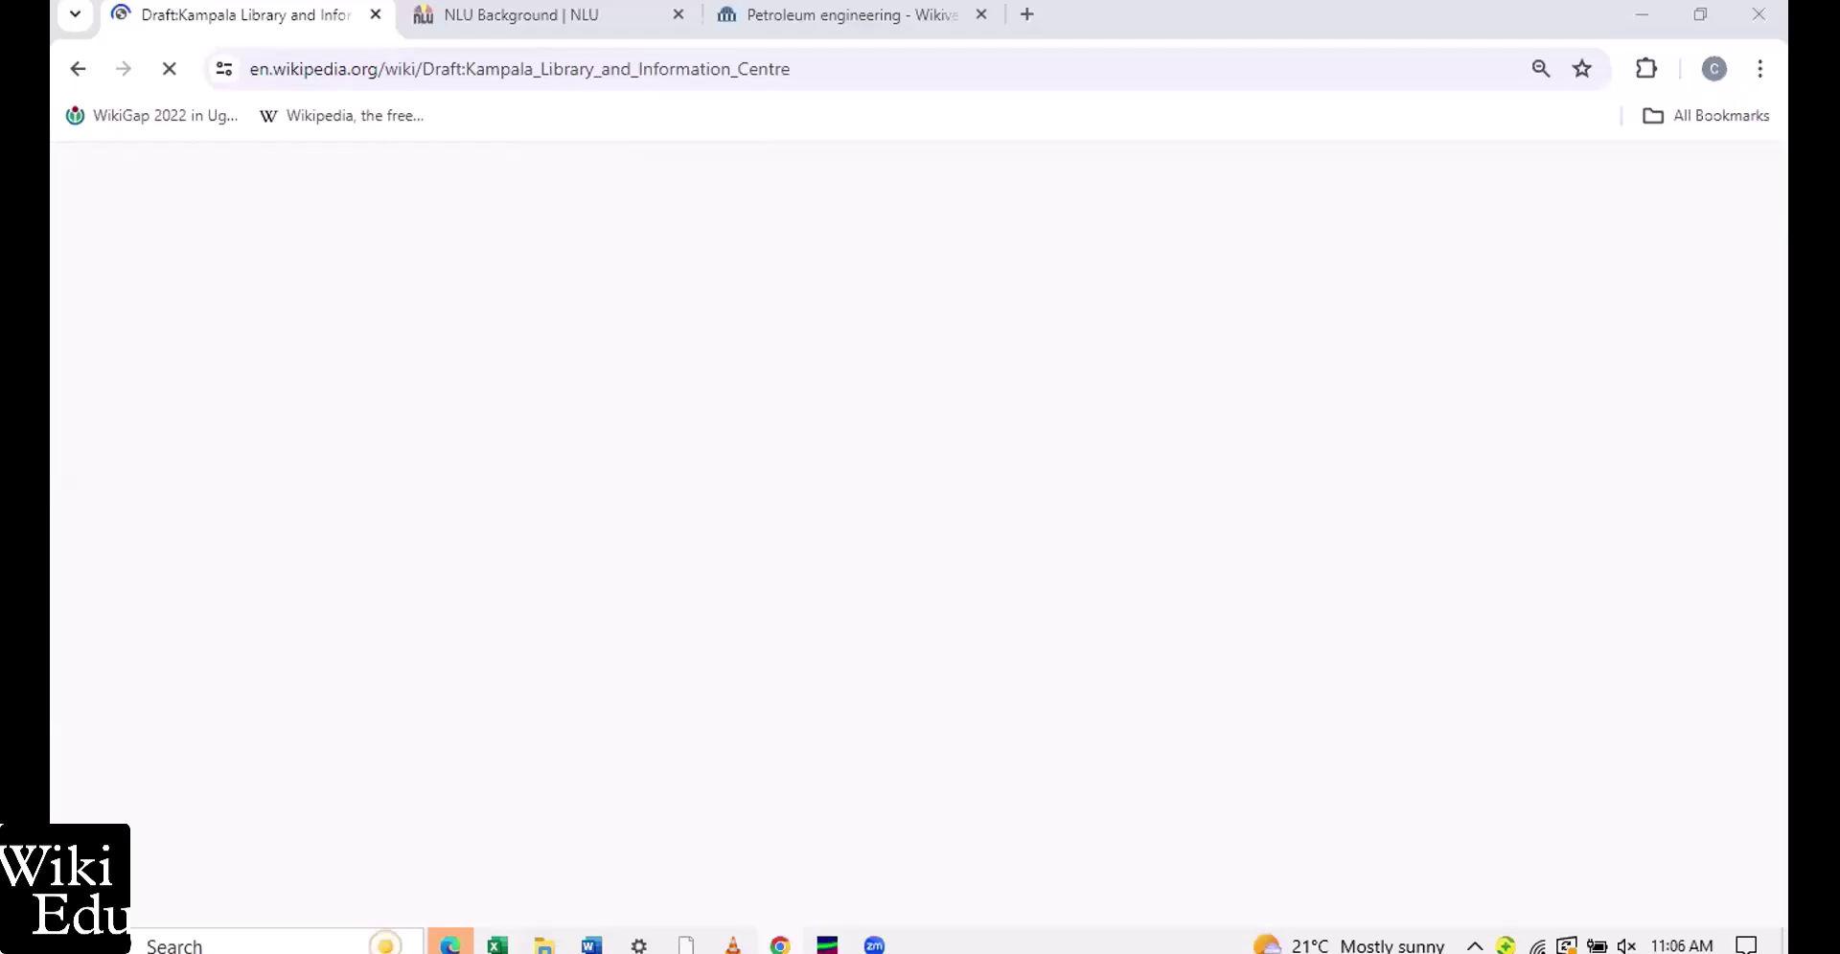
pyautogui.moveTo(449, 946)
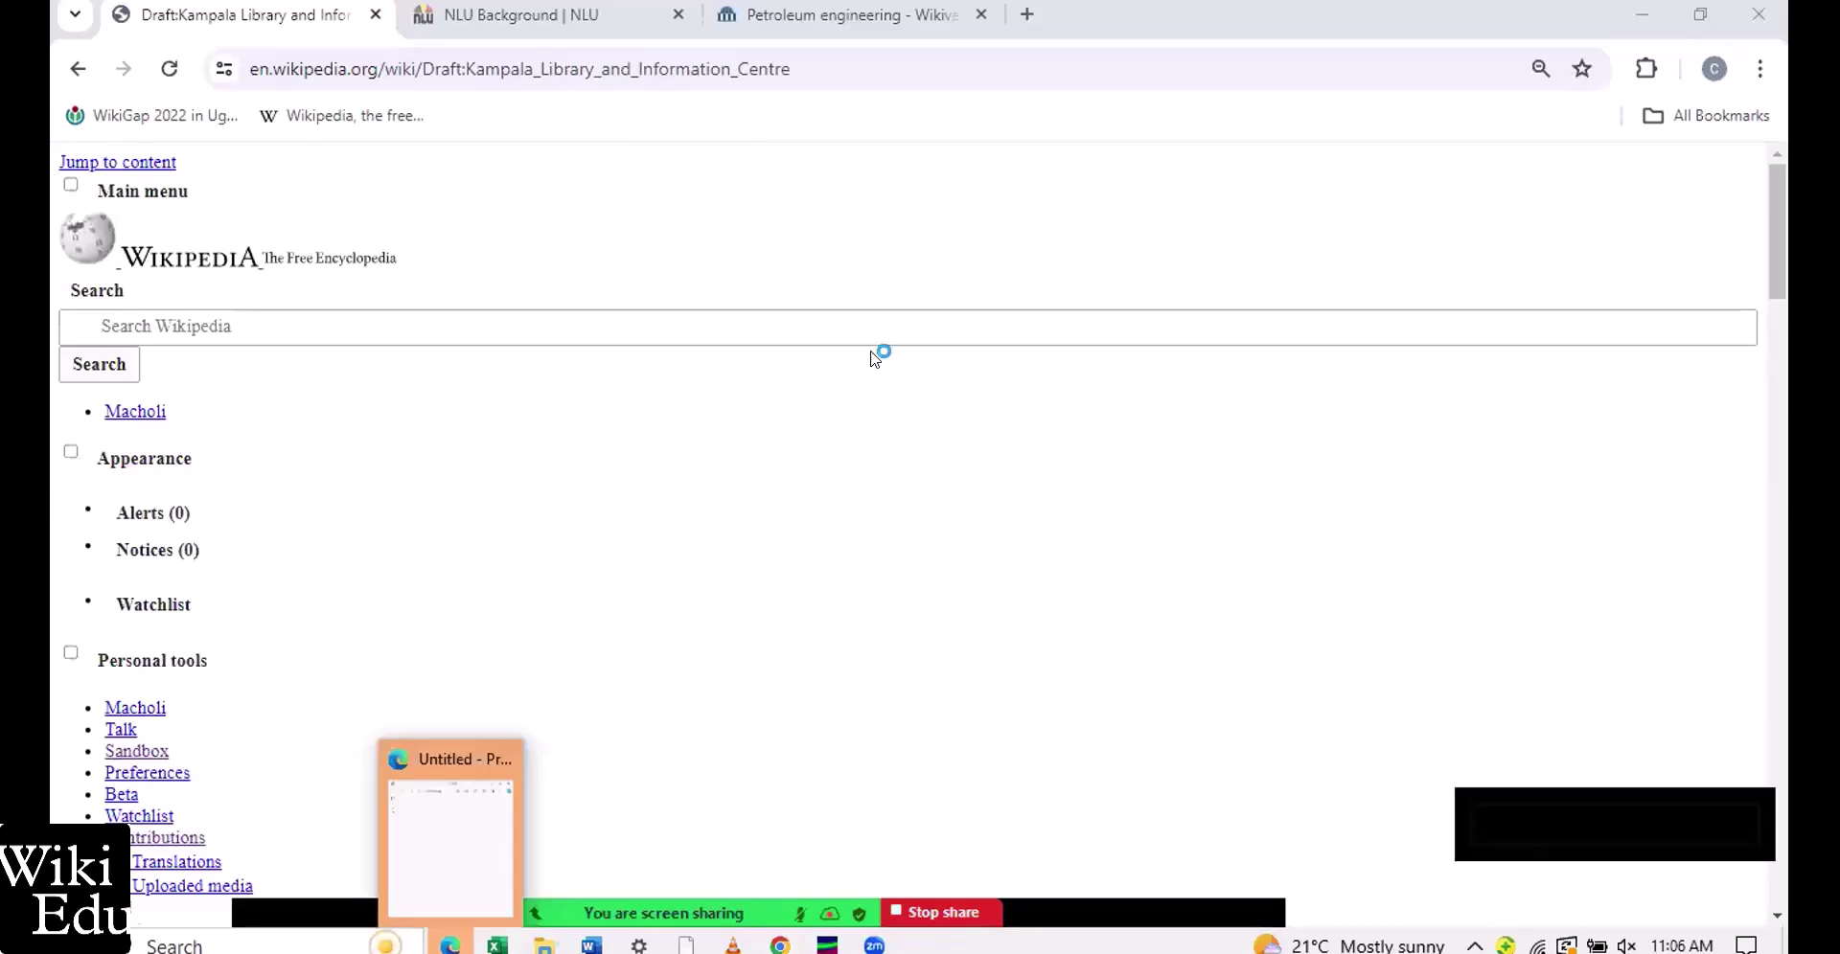
pyautogui.scroll(-3, 873, 356)
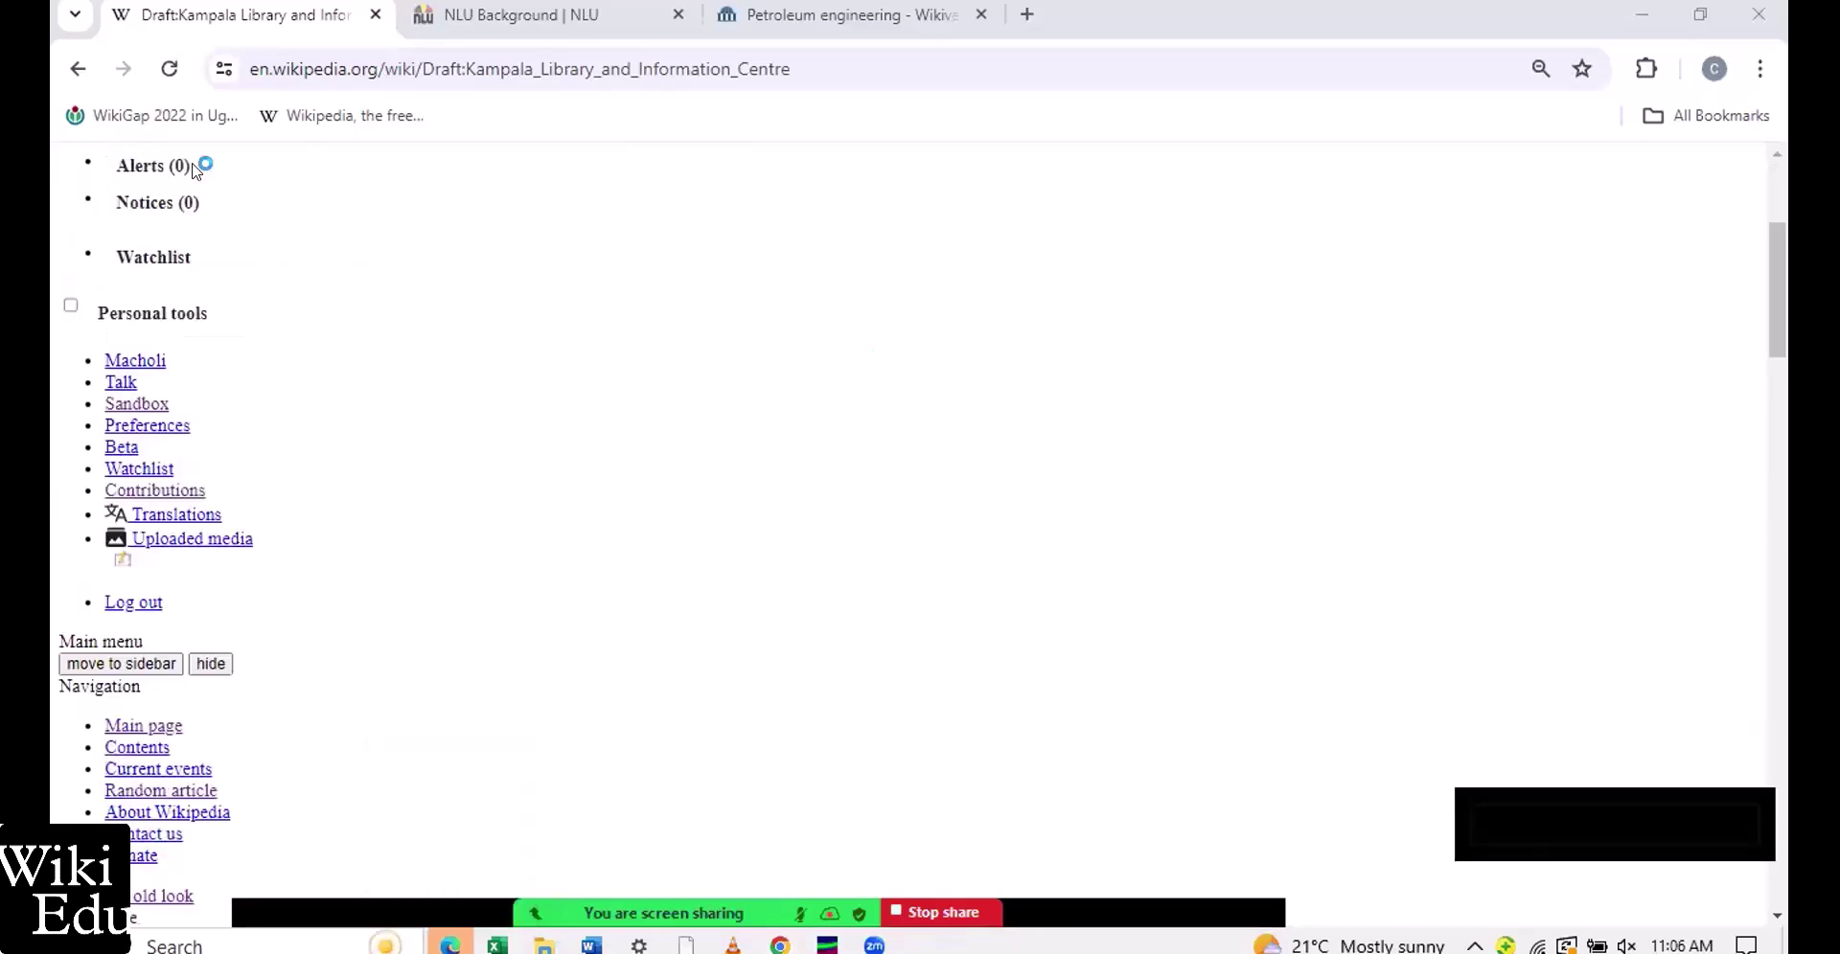
pyautogui.click(160, 65)
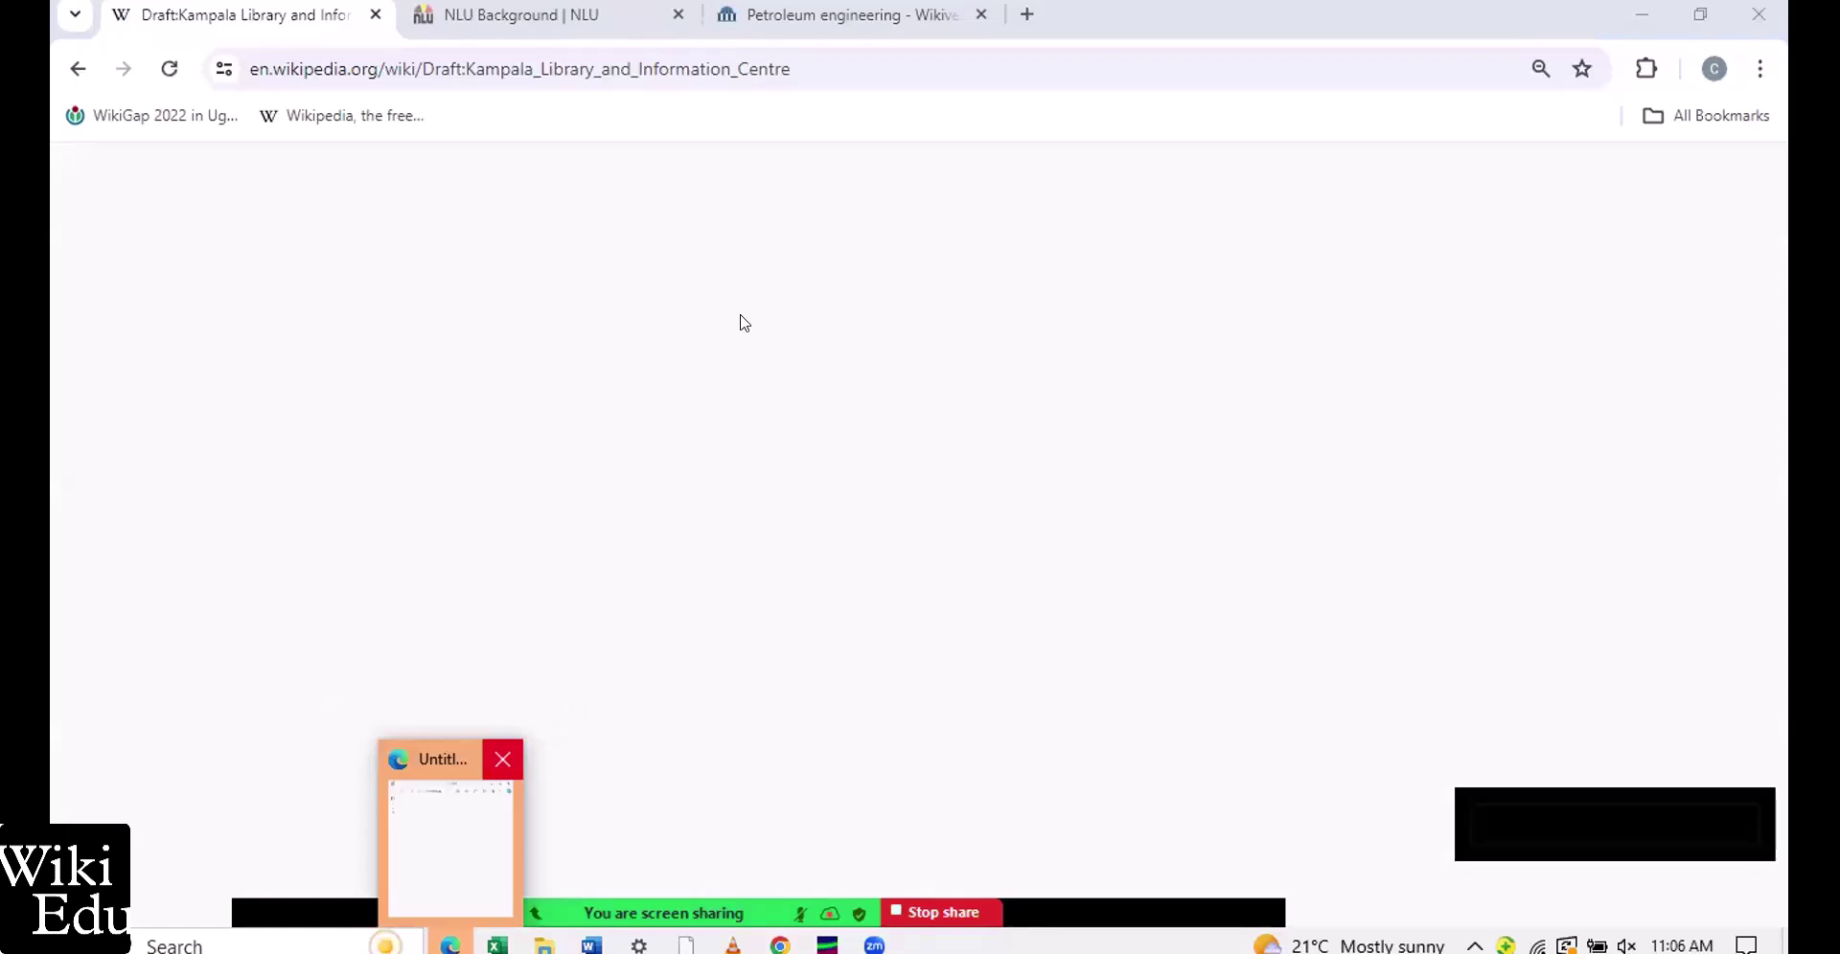
pyautogui.scroll(5, 740, 322)
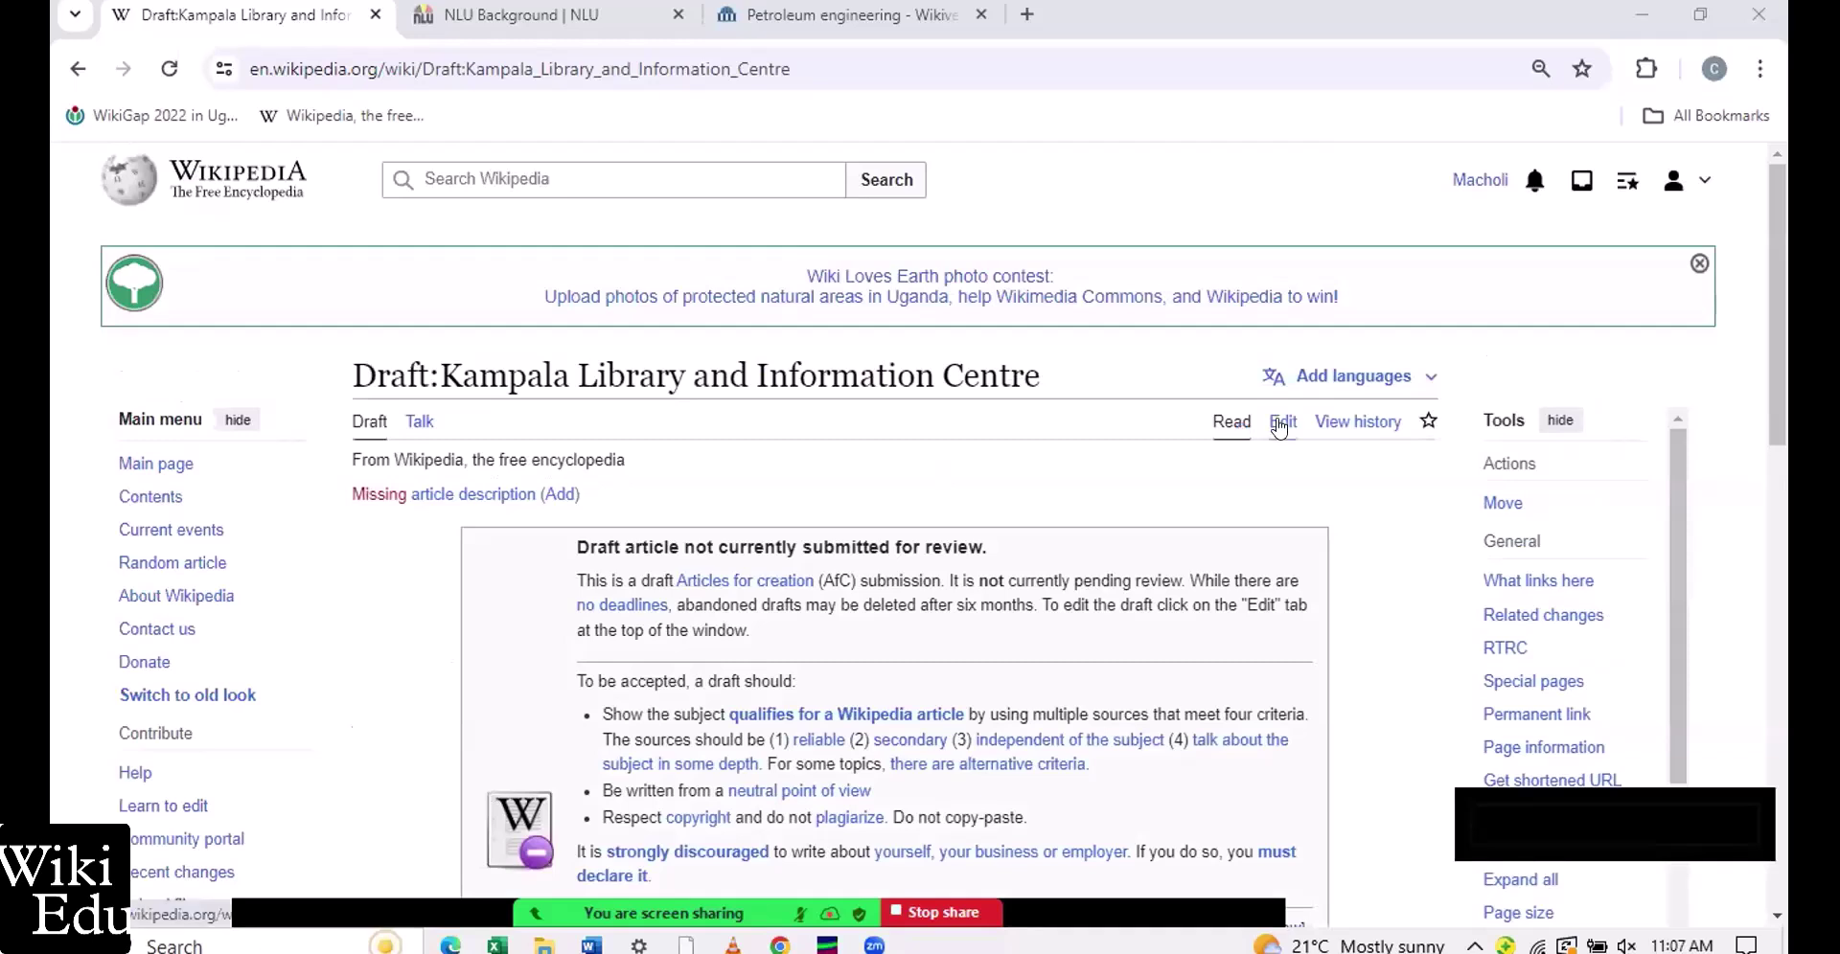
# Open the Kampala Library and Information Centre draft for editing, go to its article text and dismiss the find-sources notice
pyautogui.click(1280, 423)
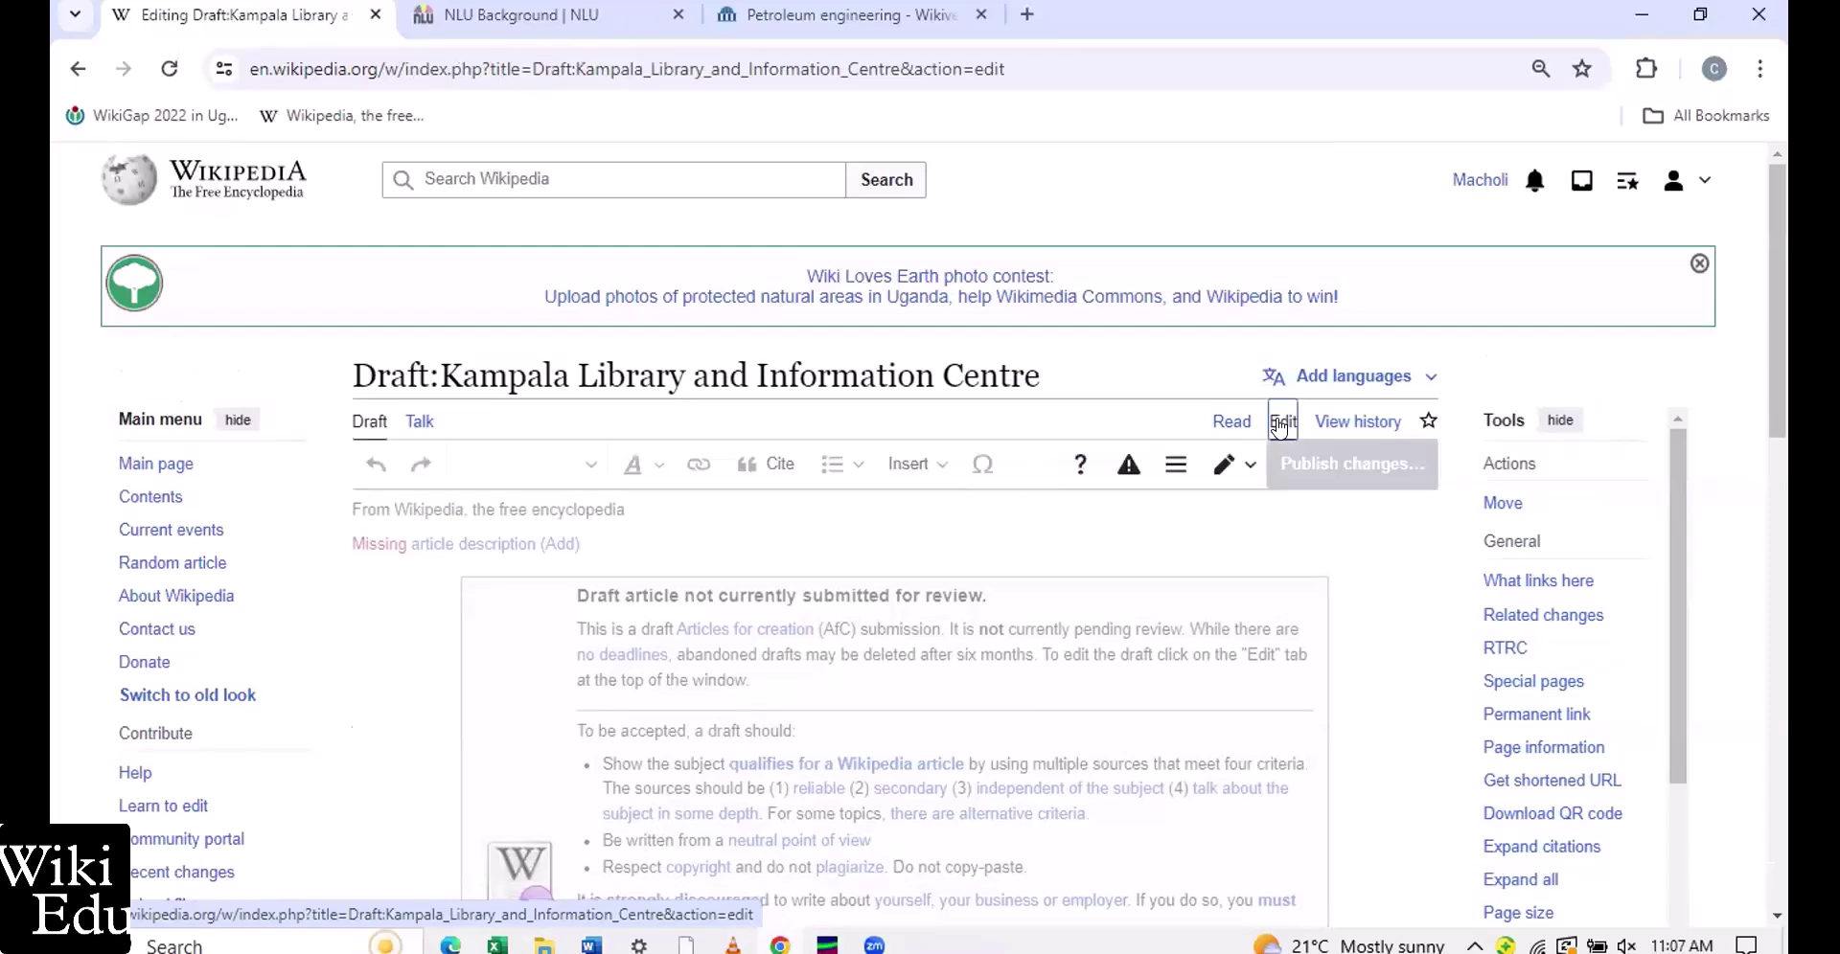
pyautogui.scroll(-8, 1277, 422)
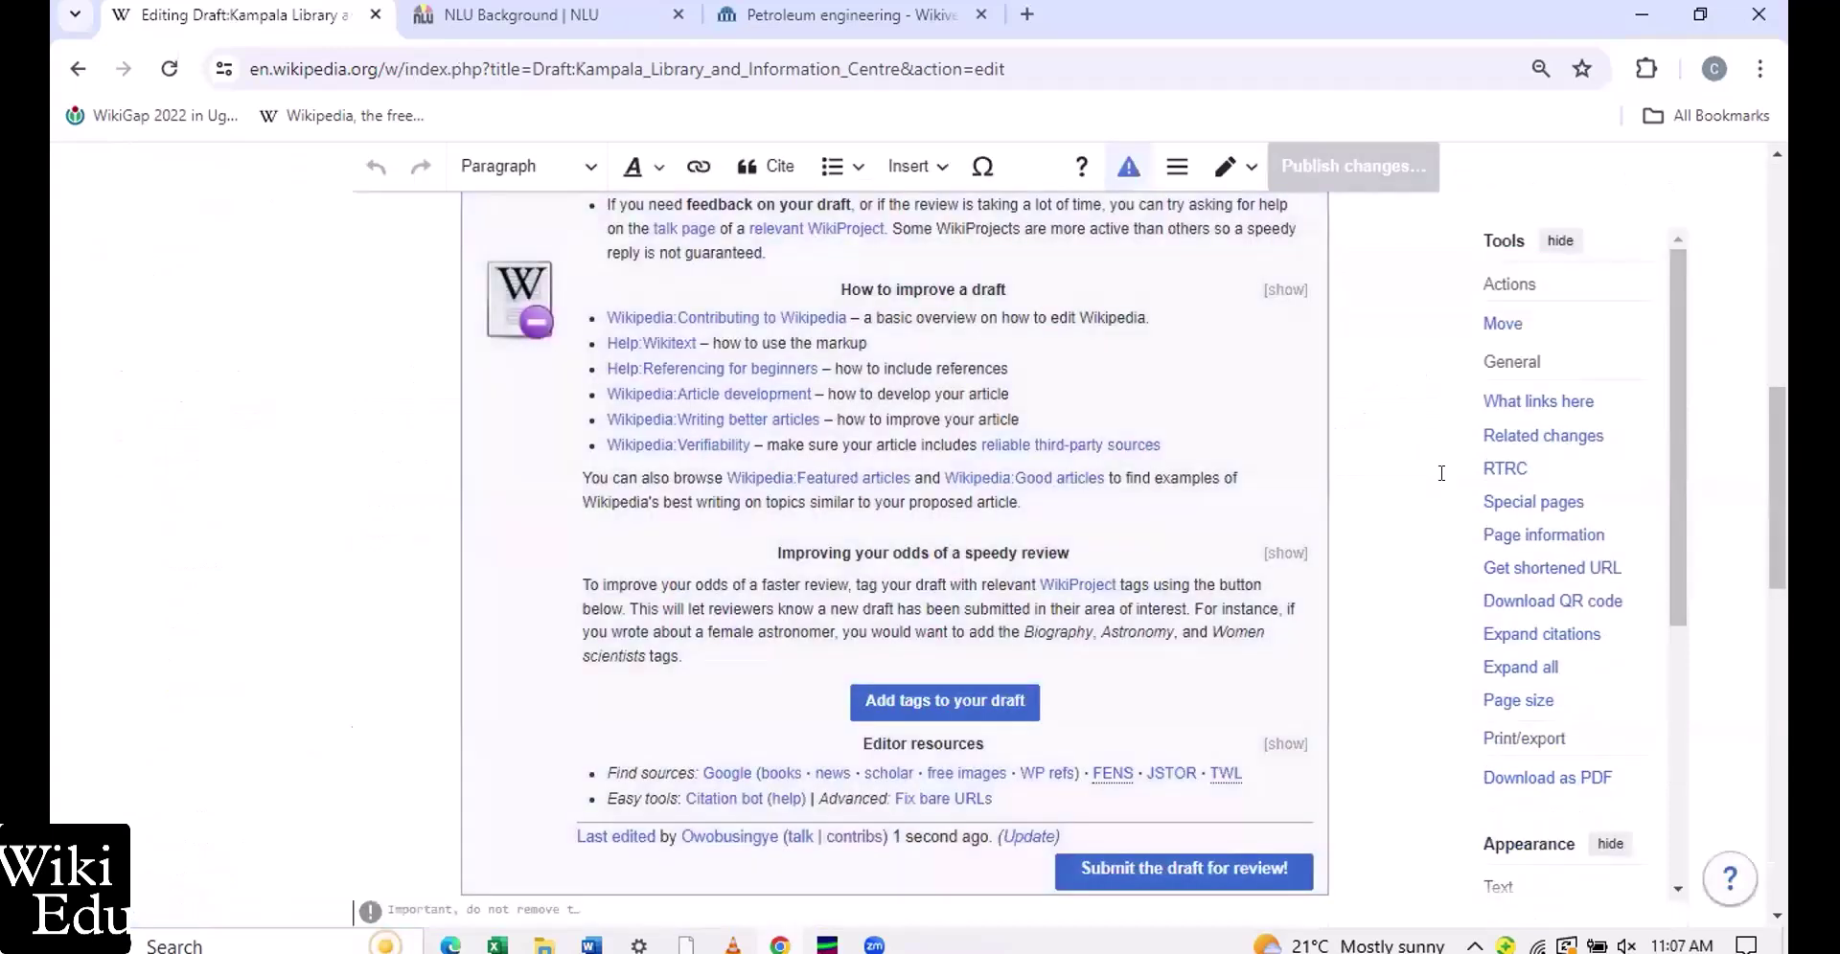
pyautogui.scroll(-6, 1392, 474)
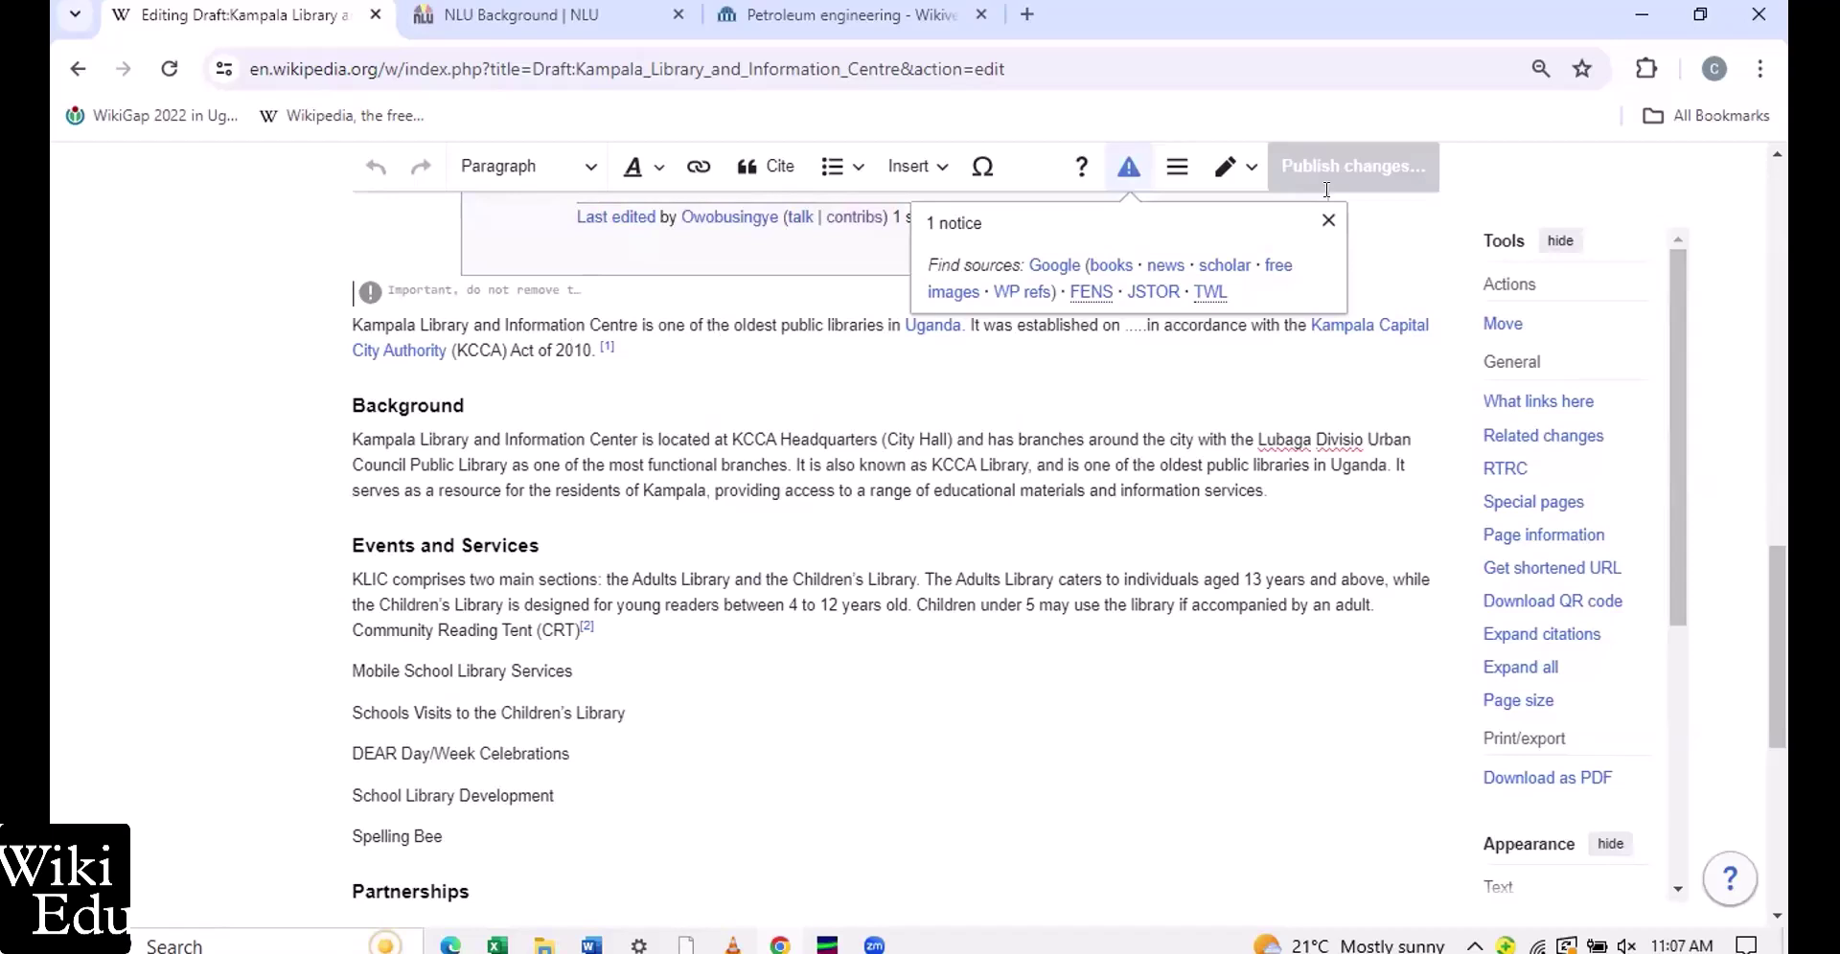
pyautogui.click(1328, 227)
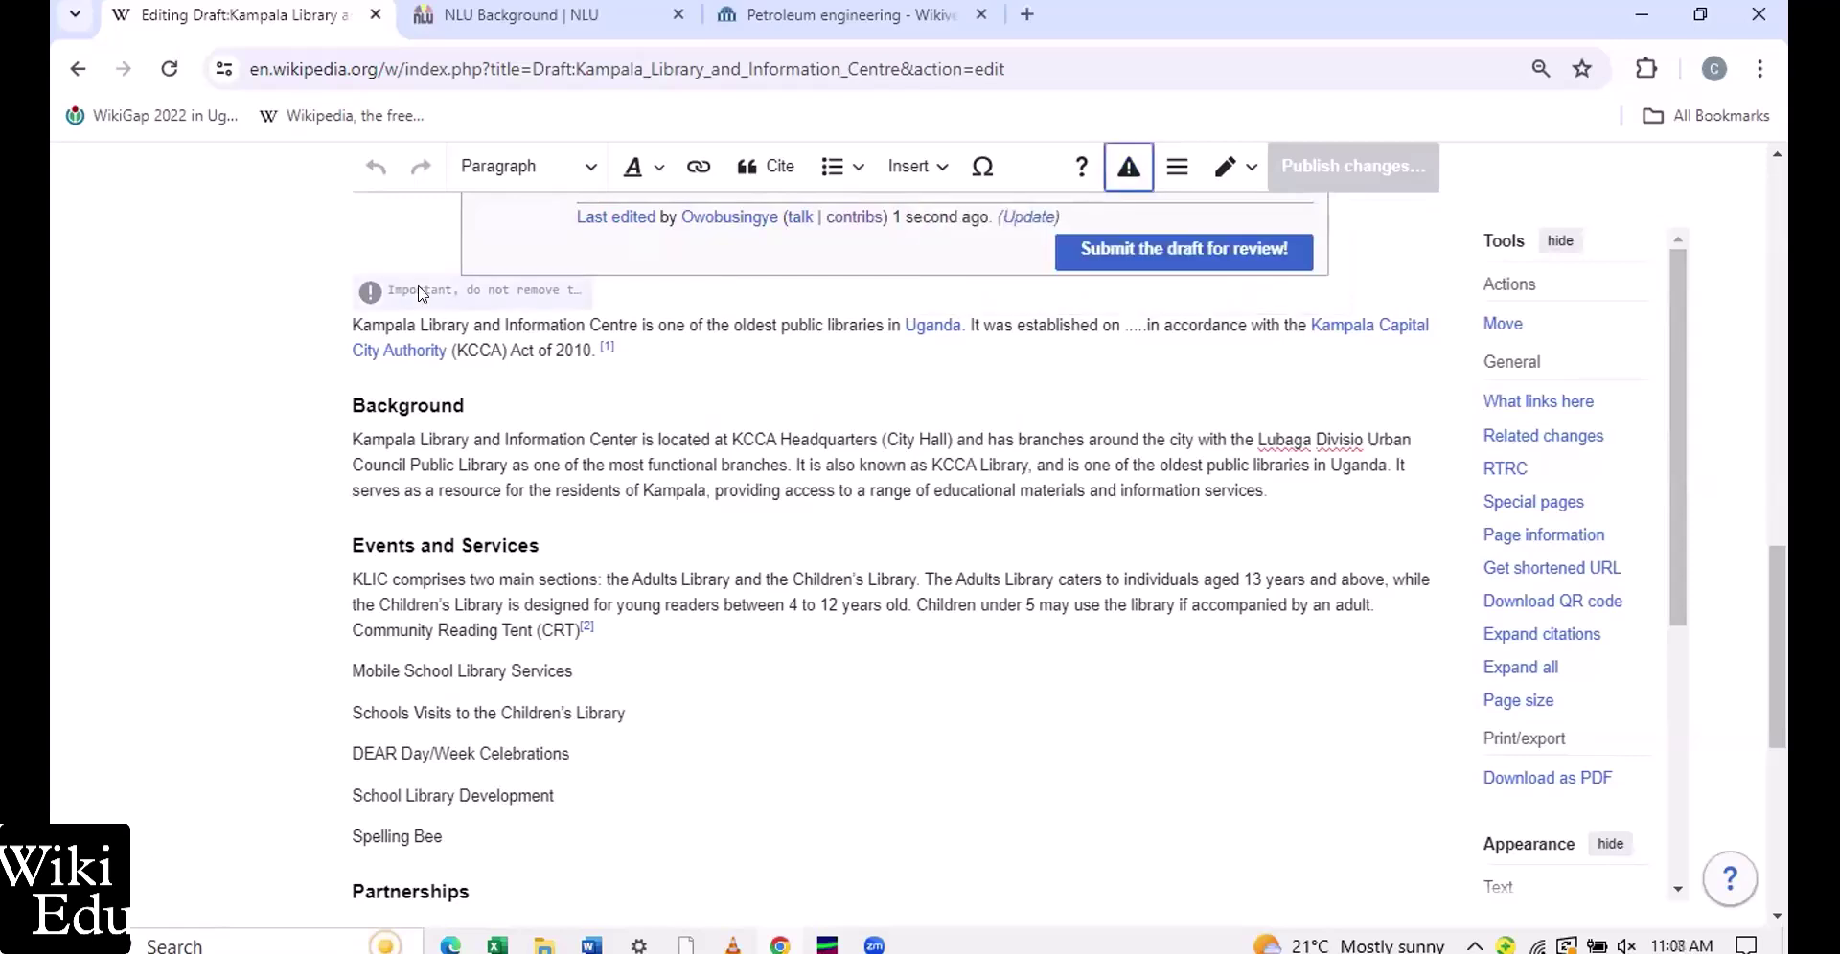
# Make the name "Kampala Library and Information Centre" at the start of the draft's lead sentence bold
pyautogui.click(348, 317)
pyautogui.hotkey('ctrl', 'shift', 'Right')
pyautogui.hotkey('ctrl', 'shift', 'Right')
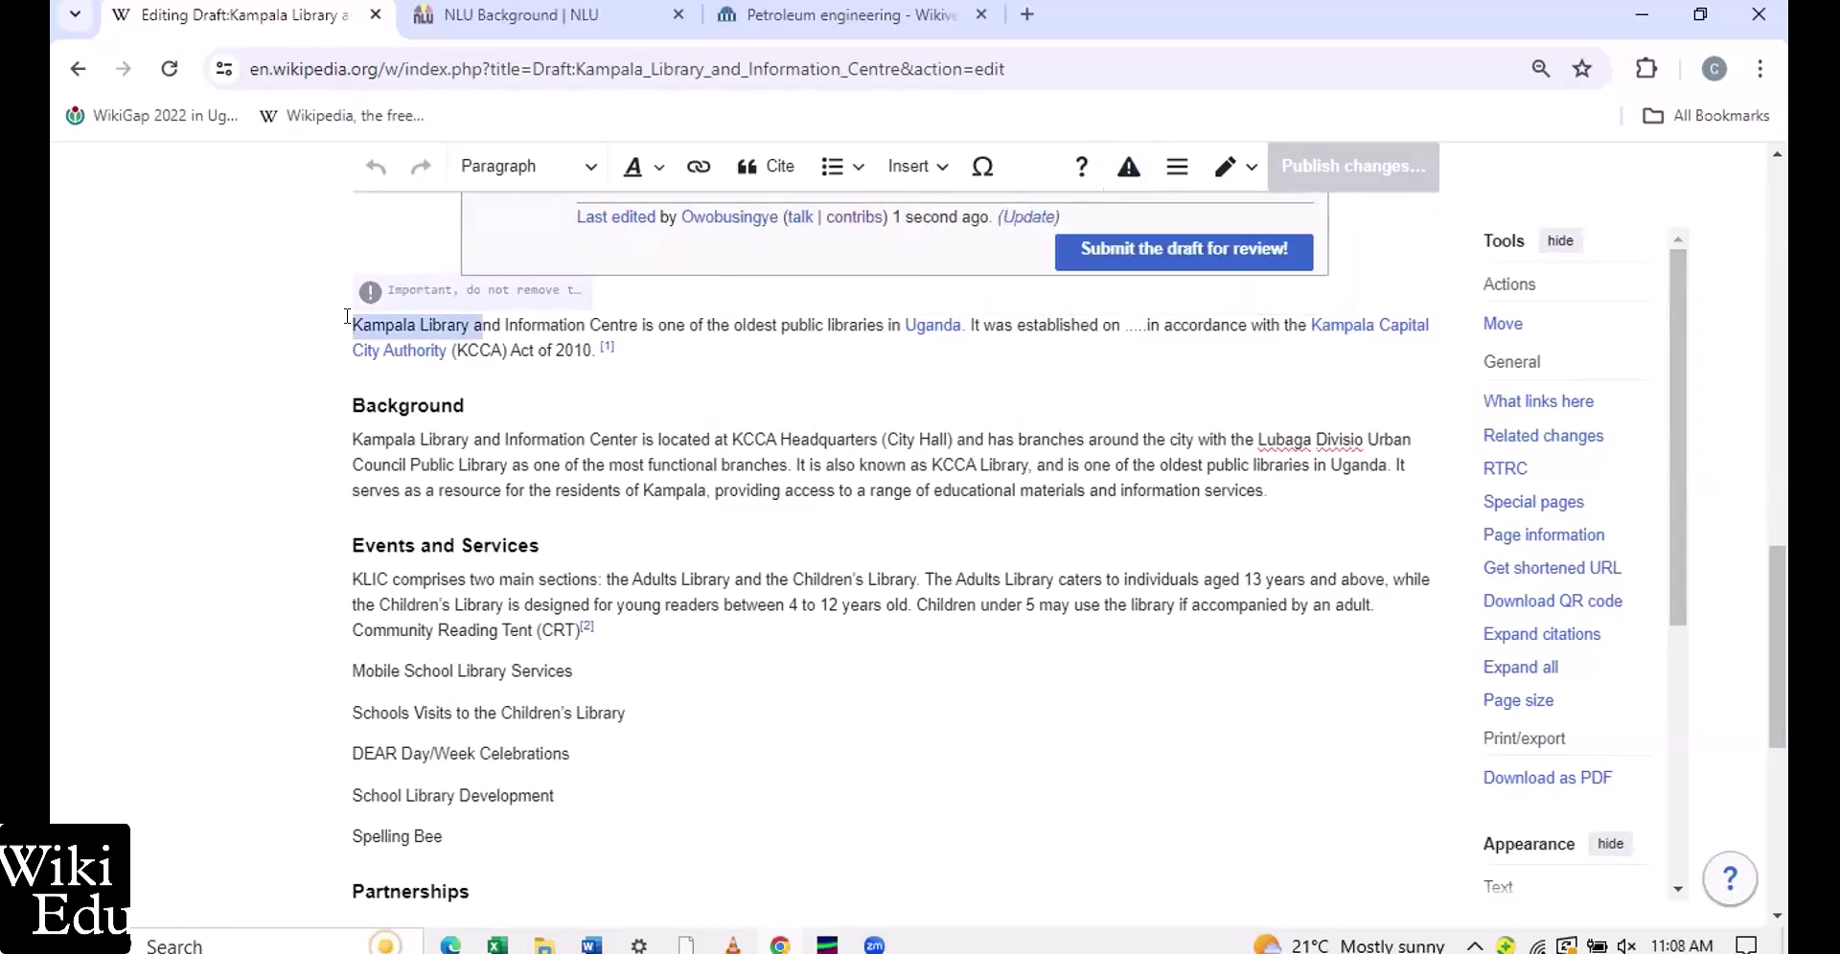
pyautogui.hotkey('shift', 'Right')
pyautogui.hotkey('shift', 'Right')
pyautogui.hotkey('shift', 'Right')
pyautogui.hotkey('shift', 'Right')
pyautogui.hotkey('shift', 'Right')
pyautogui.hotkey('shift', 'Right')
pyautogui.hotkey('shift', 'Right')
pyautogui.hotkey('shift', 'Right')
pyautogui.hotkey('shift', 'Right')
pyautogui.hotkey('shift', 'Right')
pyautogui.hotkey('shift', 'Right')
pyautogui.hotkey('shift', 'Right')
pyautogui.hotkey('shift', 'Right')
pyautogui.hotkey('shift', 'Right')
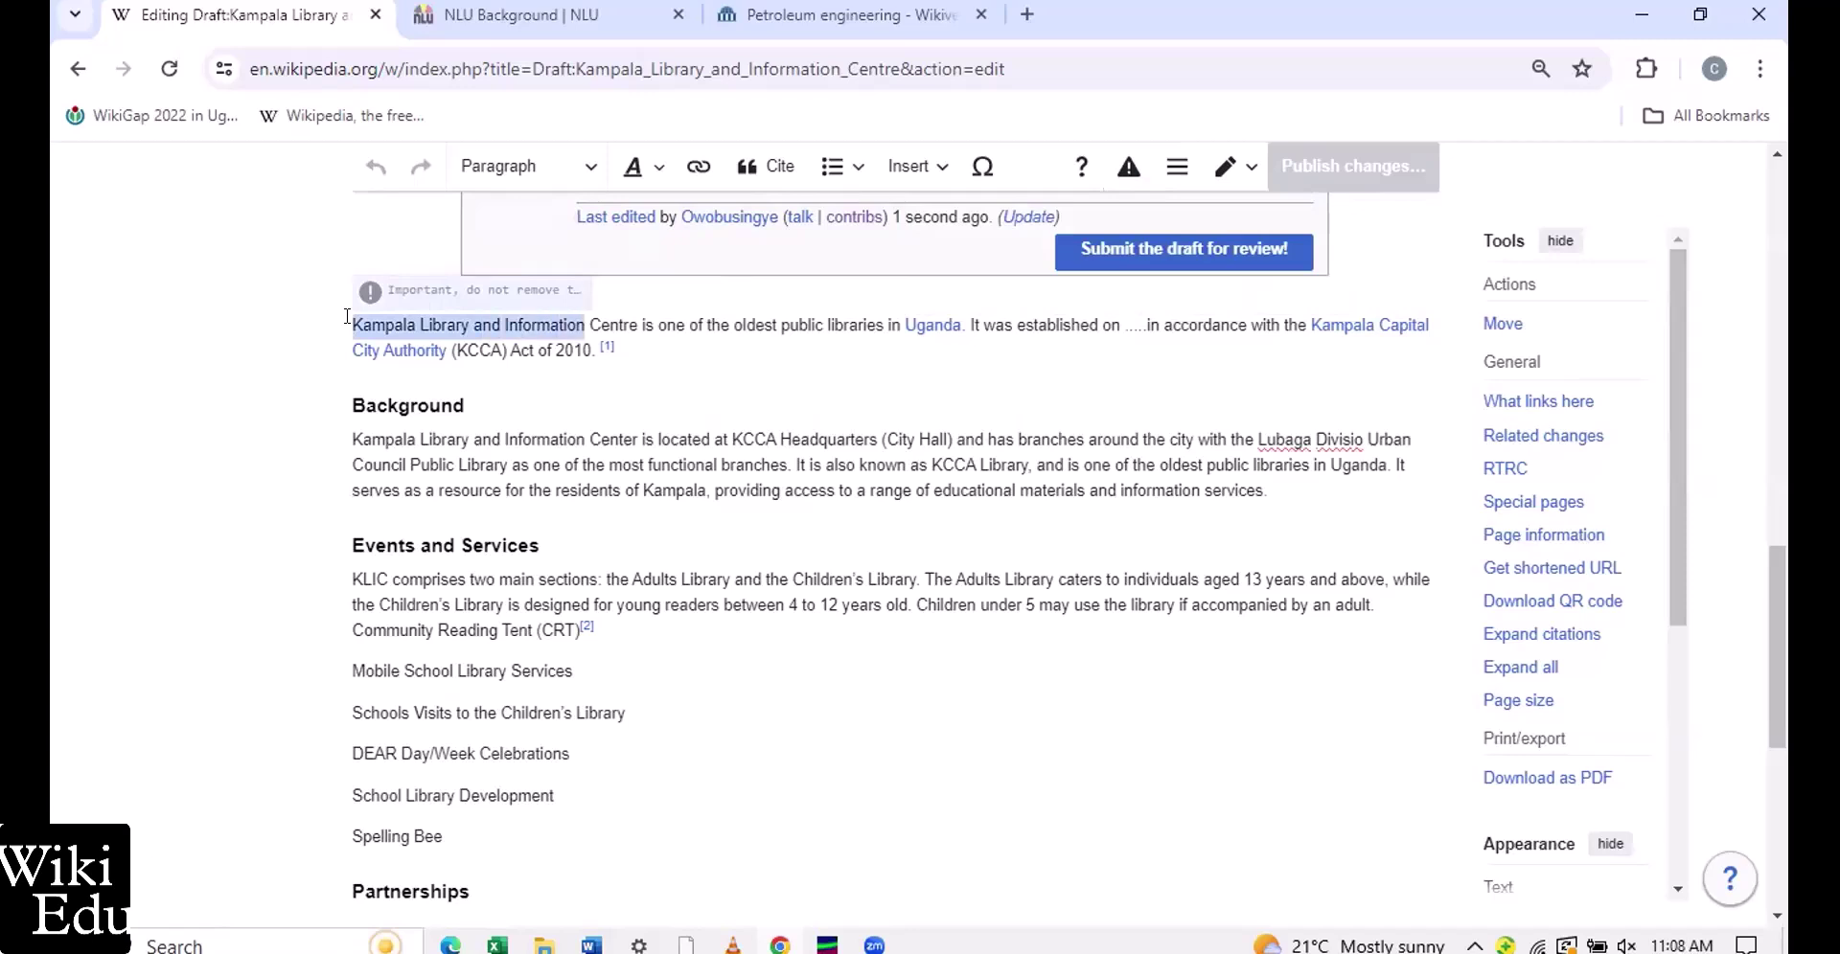
pyautogui.hotkey('shift', 'Right')
pyautogui.hotkey('shift', 'Right')
pyautogui.hotkey('shift', 'Right')
pyautogui.hotkey('shift', 'Right')
pyautogui.hotkey('shift', 'Right')
pyautogui.hotkey('shift', 'Right')
pyautogui.hotkey('shift', 'Right')
pyautogui.click(646, 179)
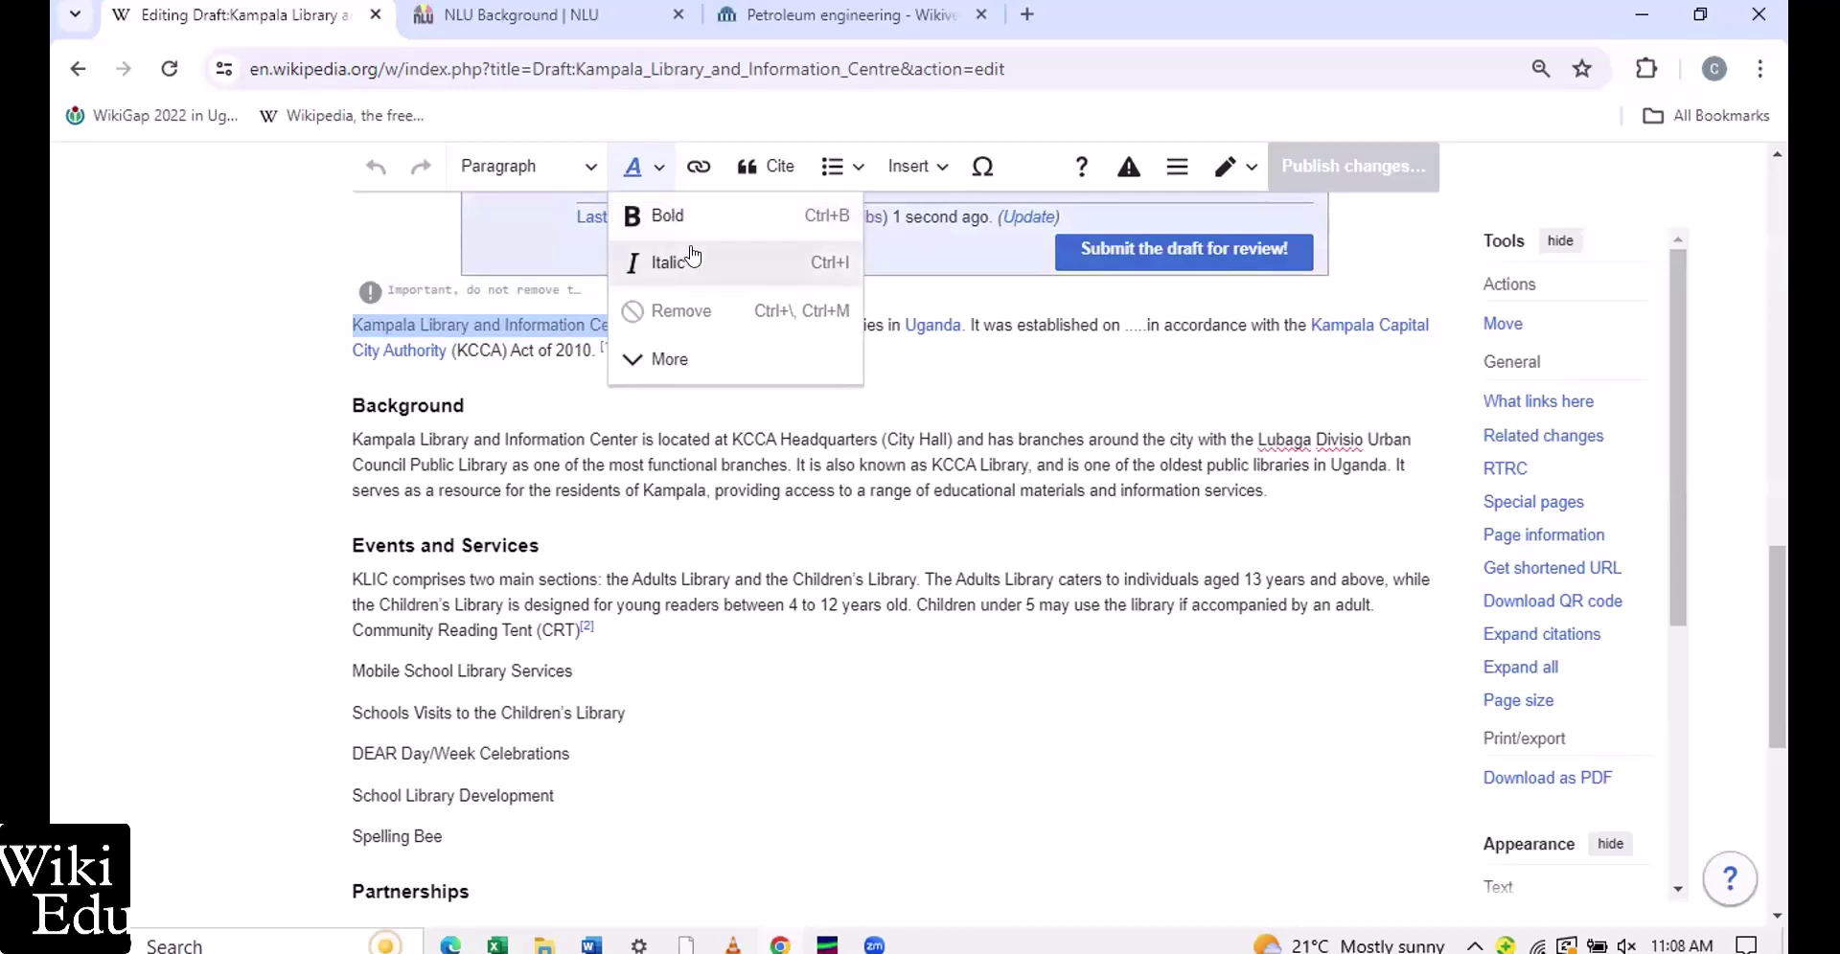
pyautogui.click(668, 352)
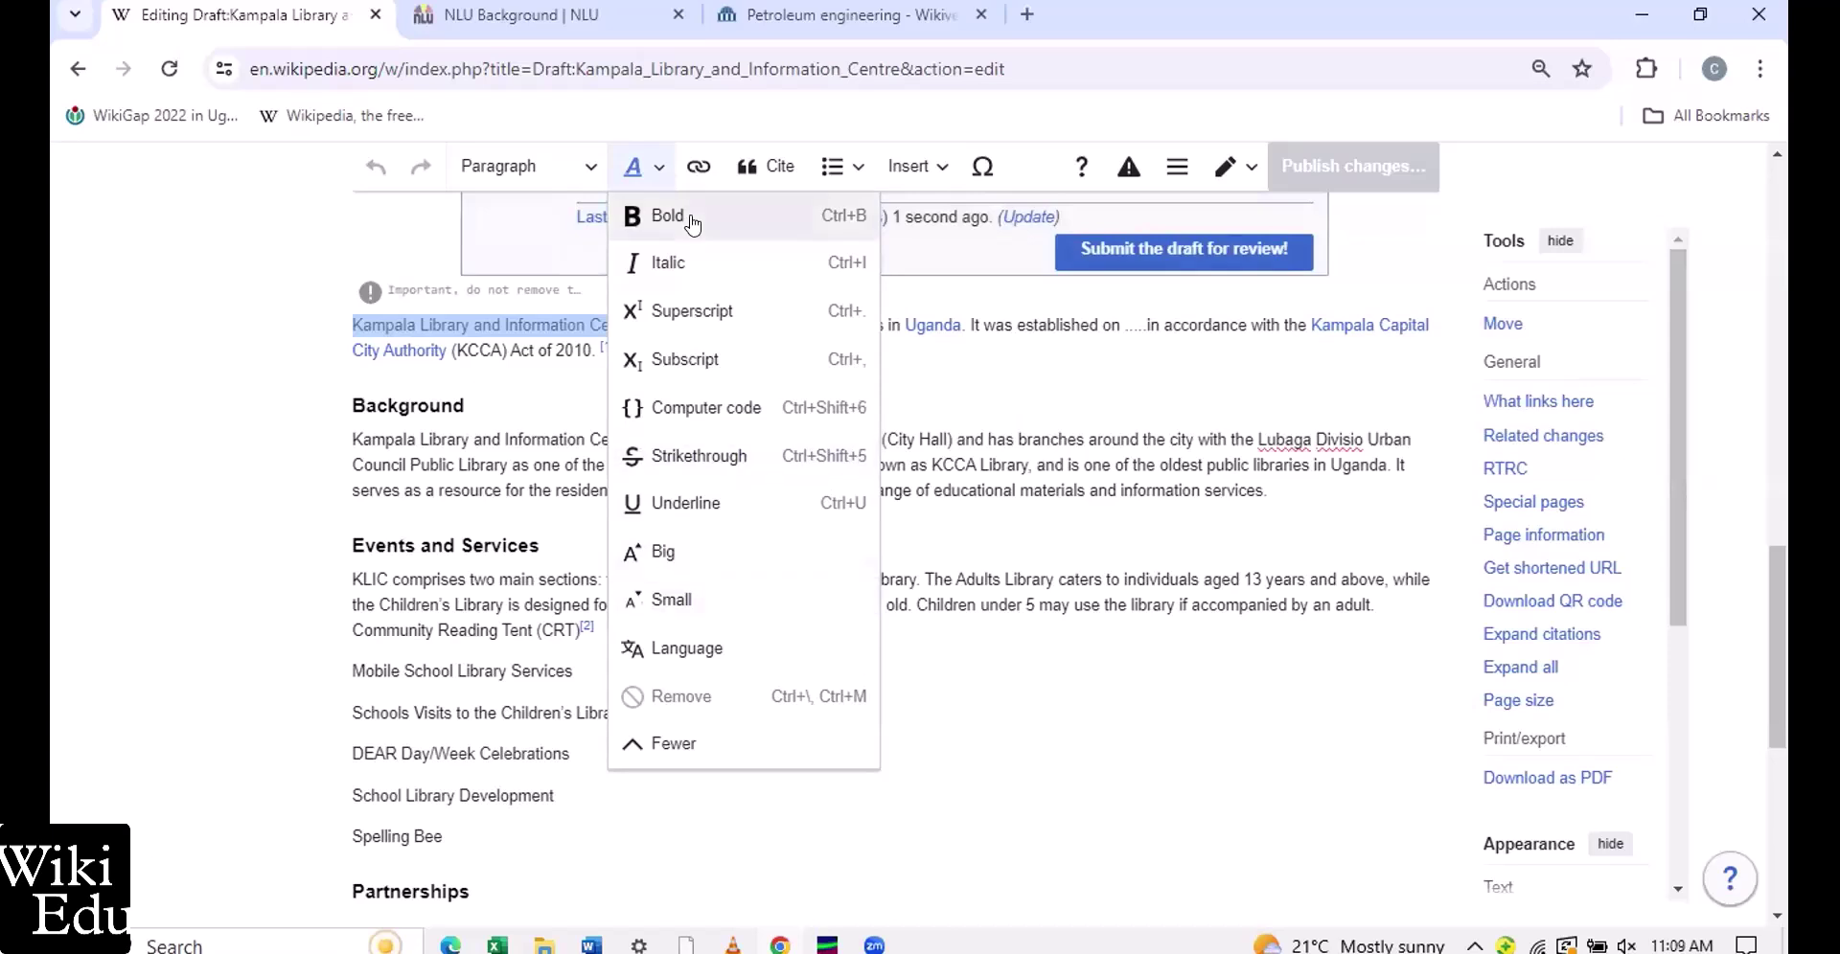
# Copy "Kampala Library and Information Centre" from the draft's title and search Google for it in place of the Petroleum engineering page
pyautogui.scroll(8, 692, 223)
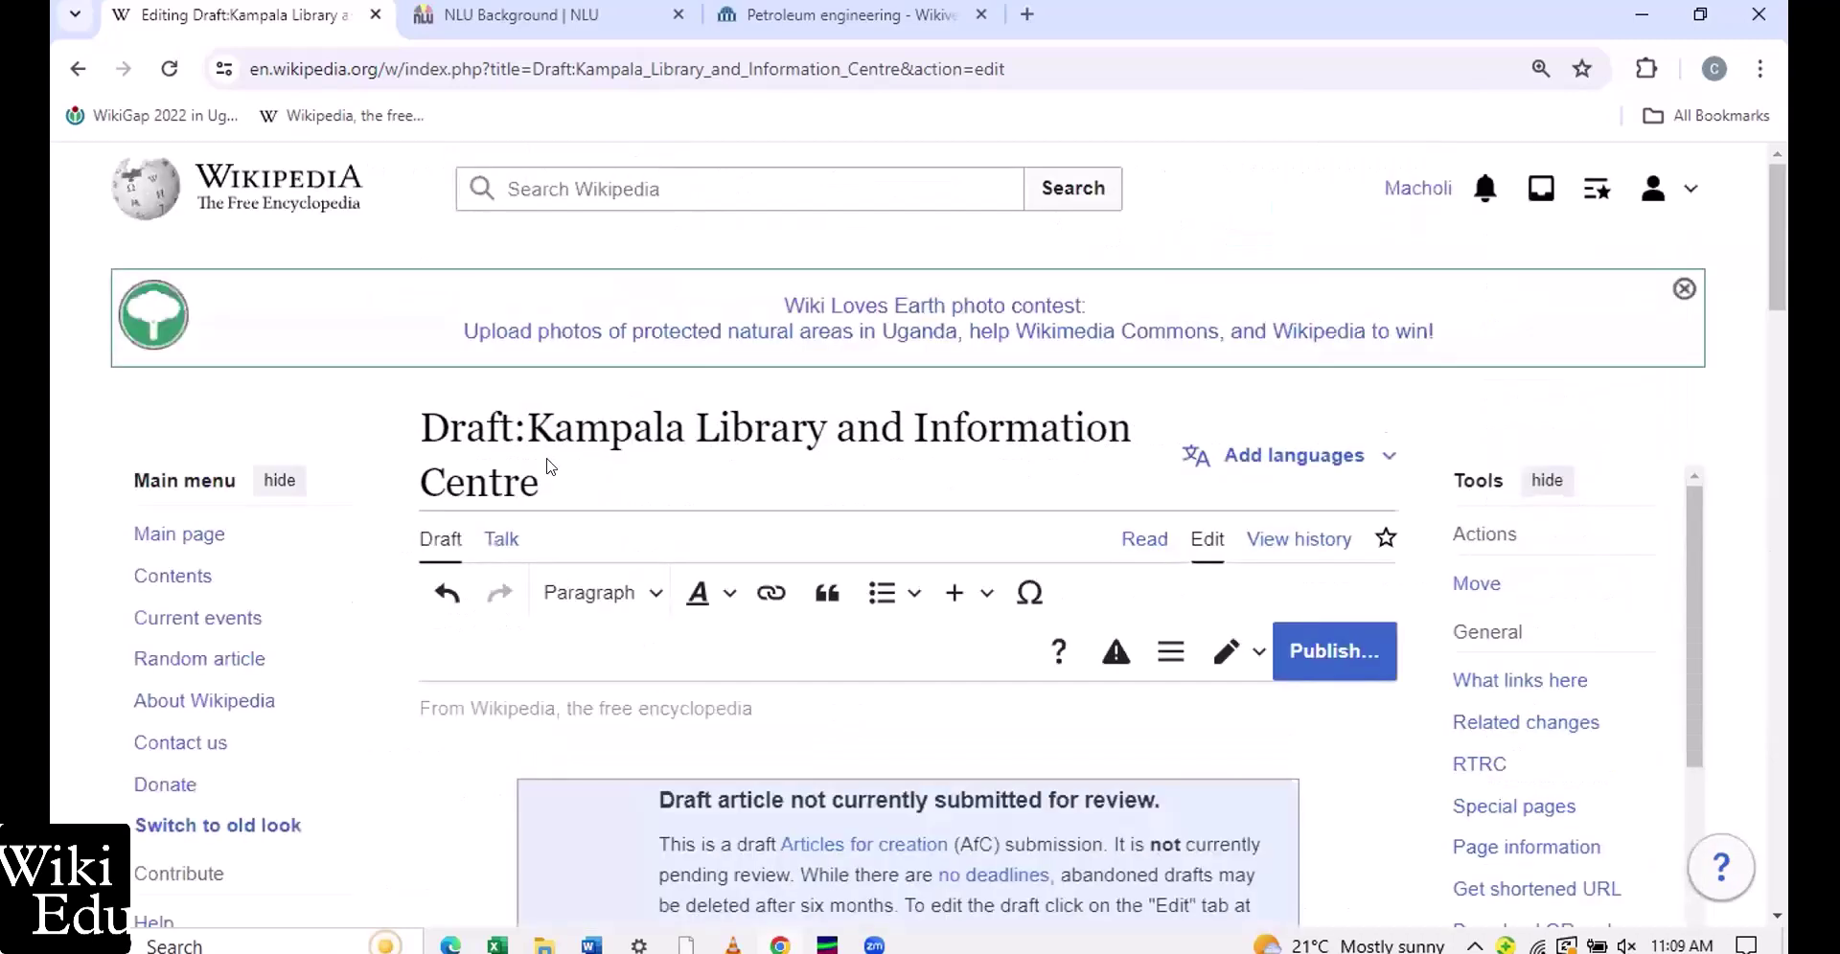
pyautogui.tripleClick(573, 439)
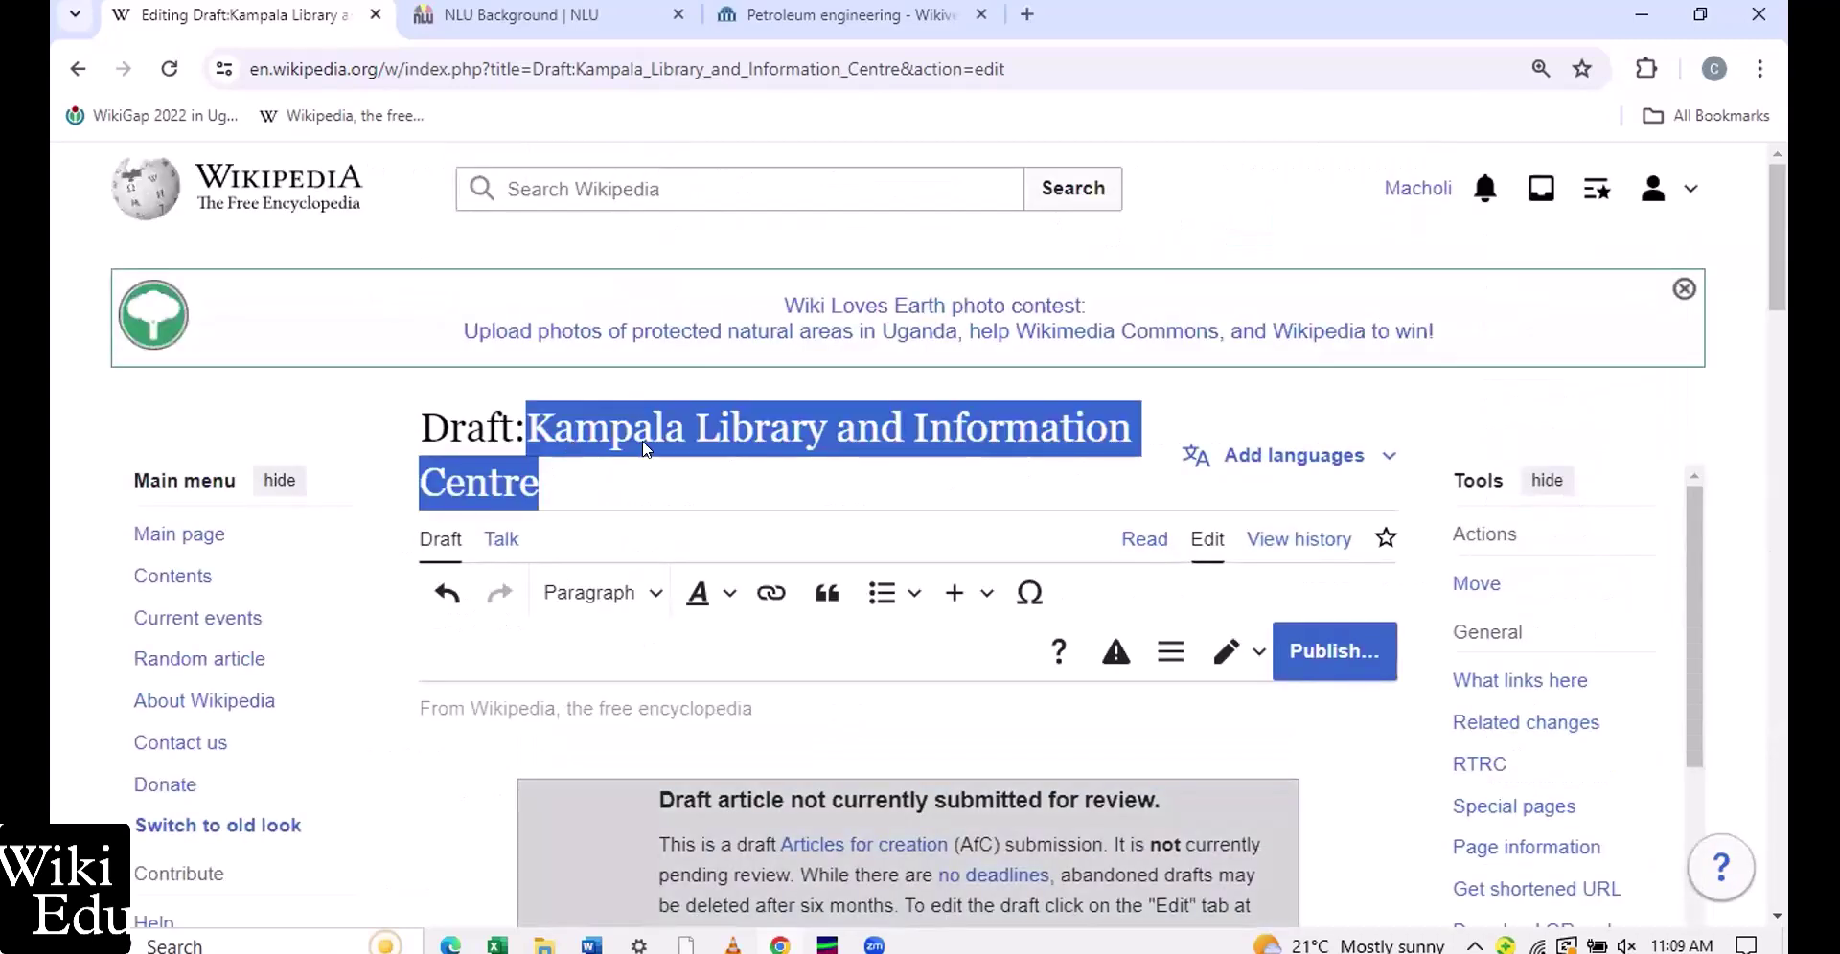
pyautogui.rightClick(576, 449)
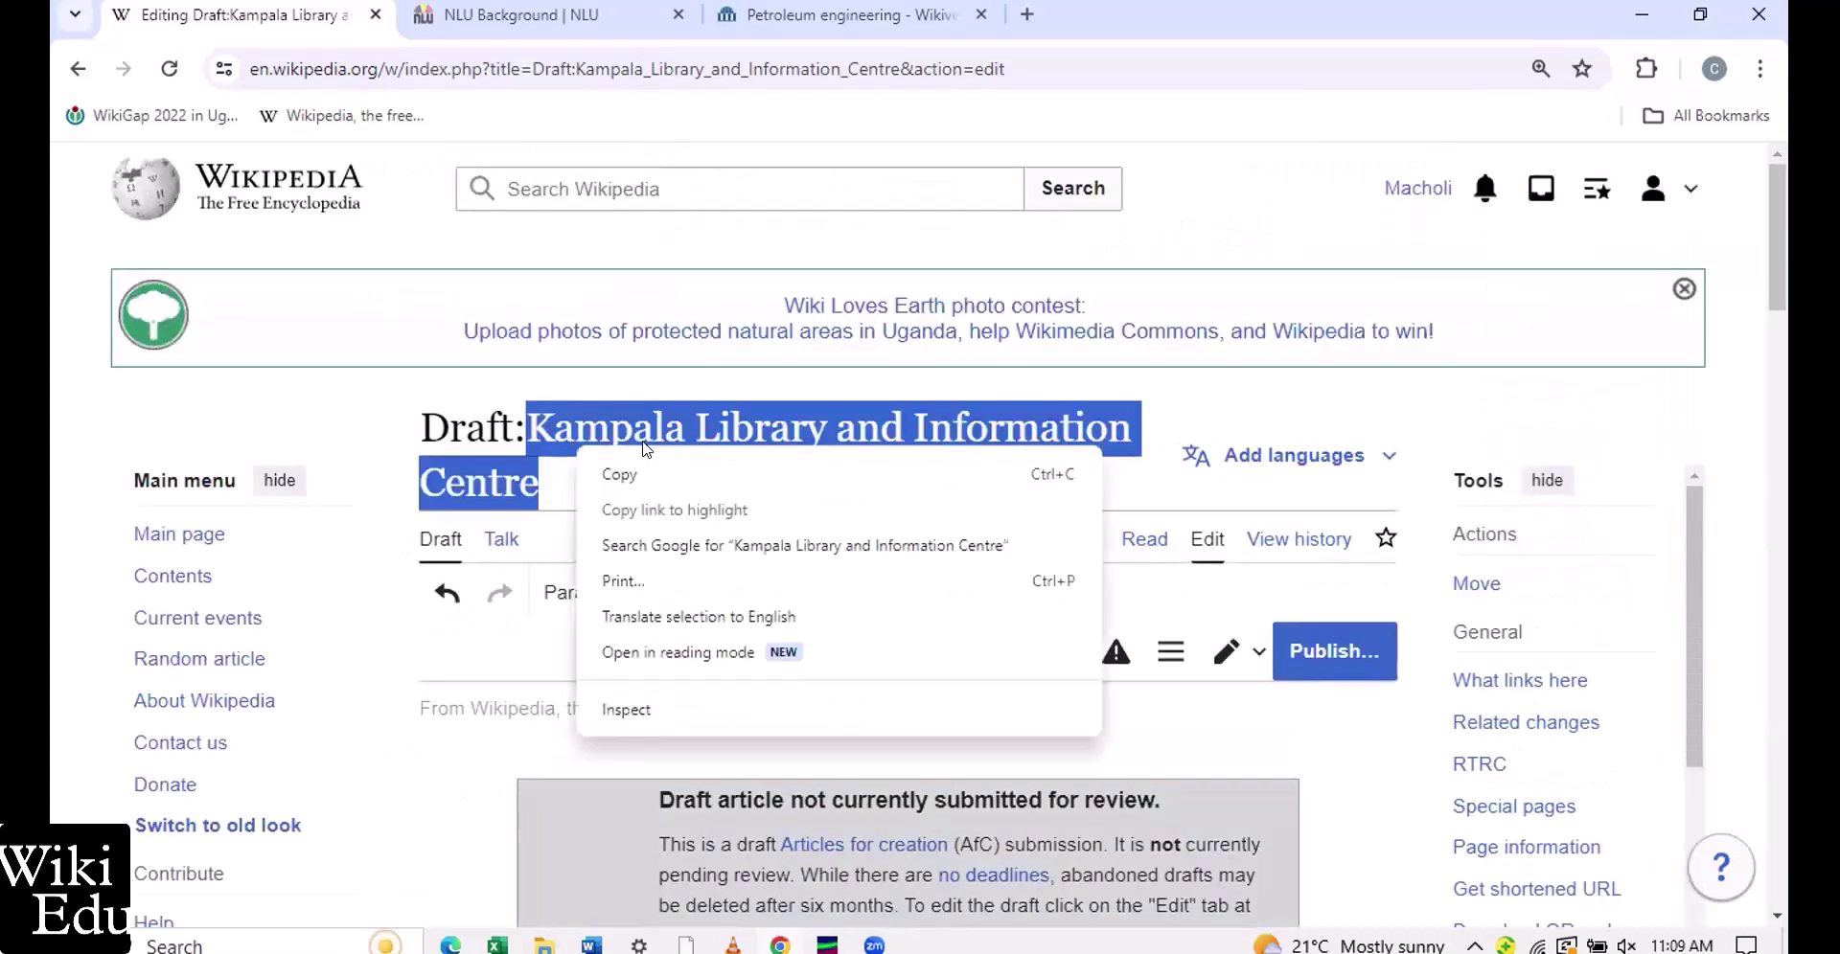
pyautogui.click(879, 7)
pyautogui.click(853, 13)
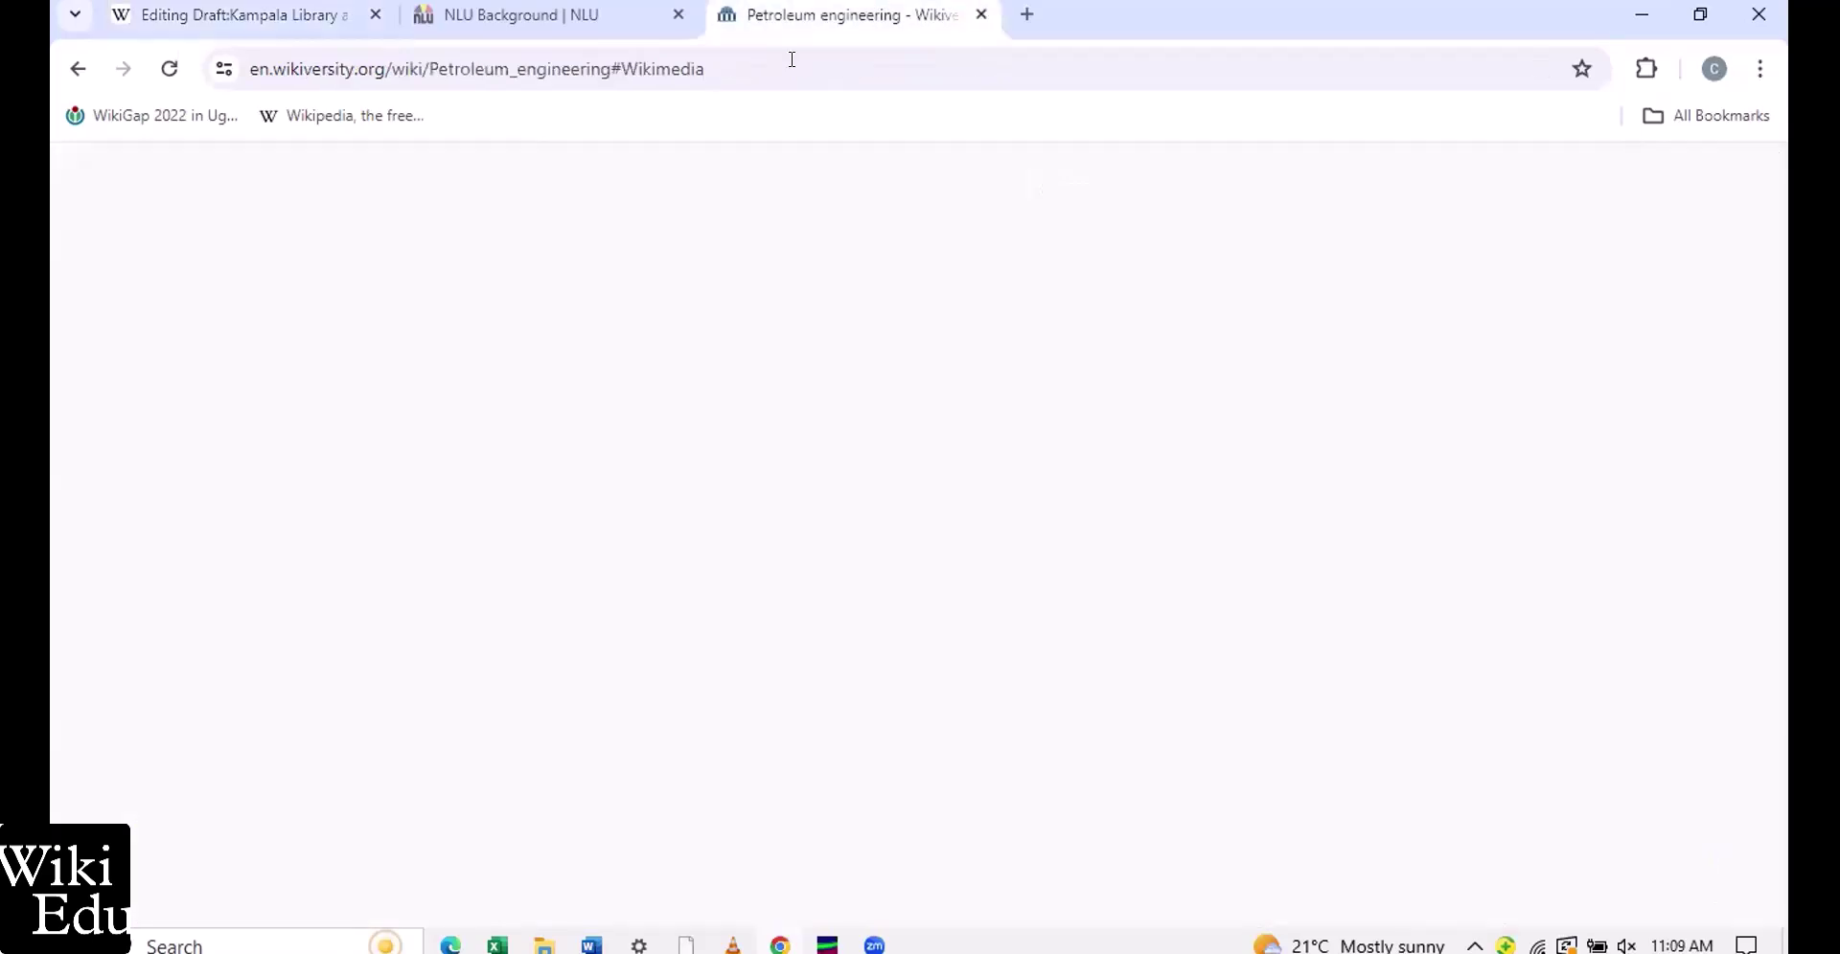
pyautogui.click(706, 74)
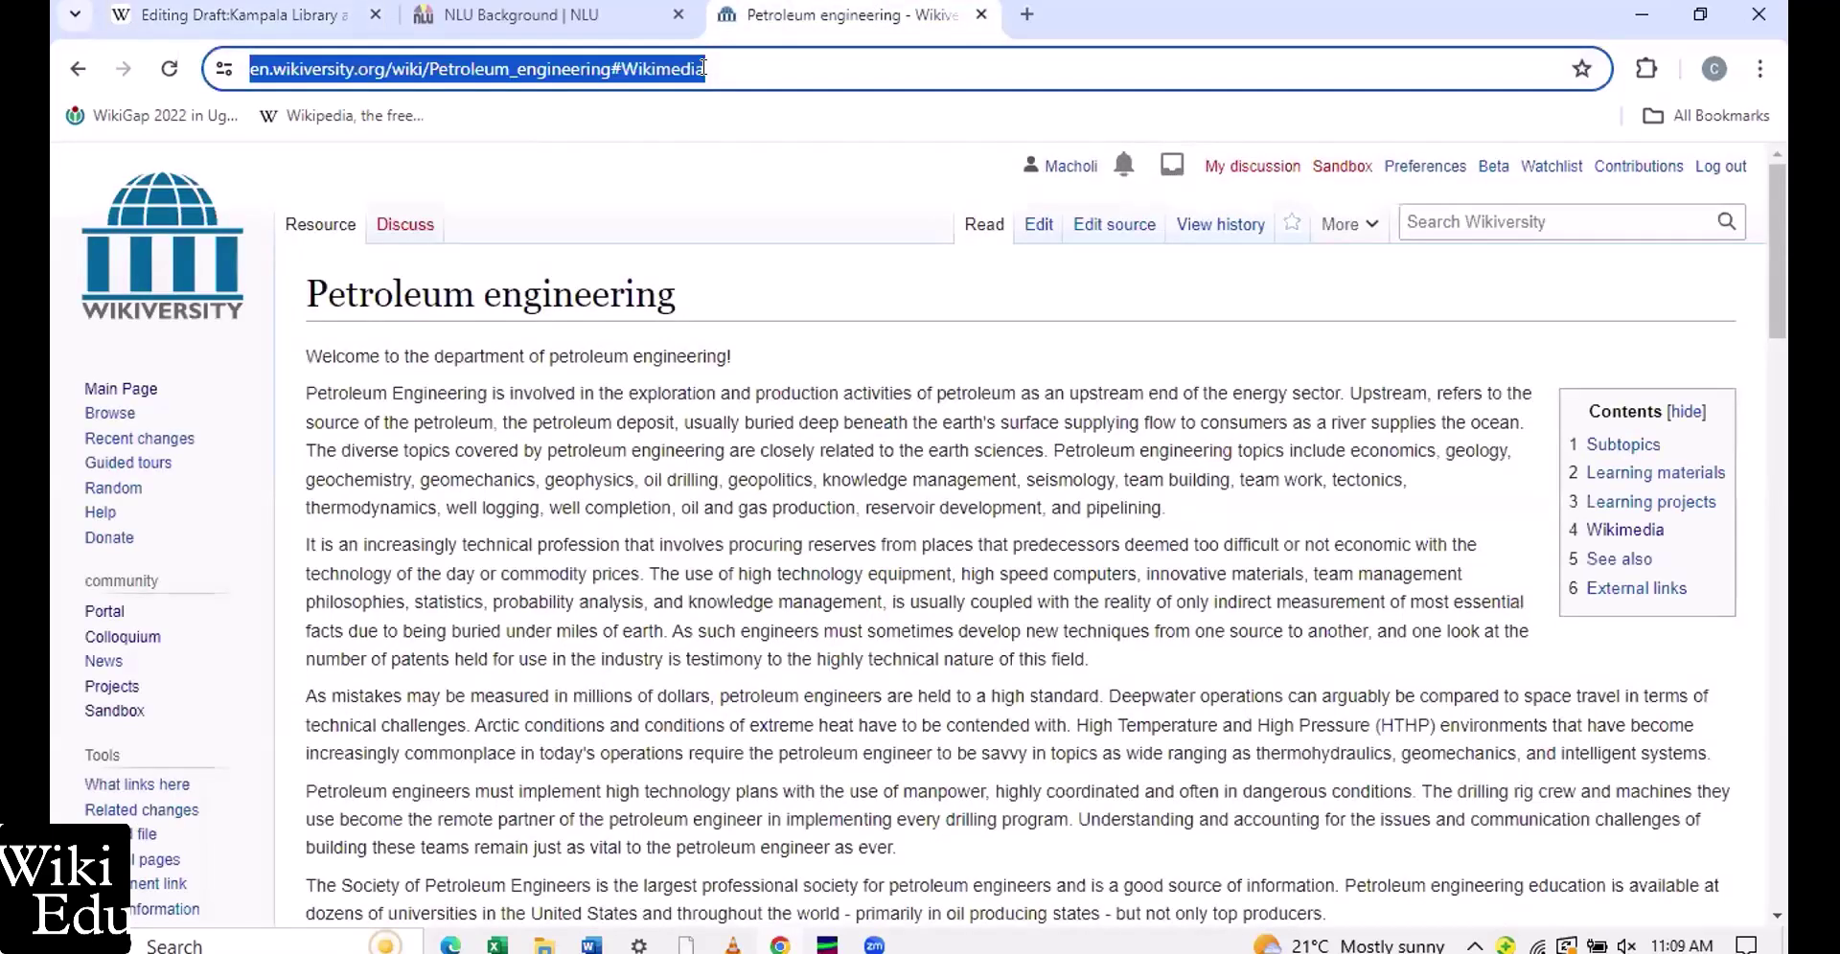
pyautogui.hotkey('ctrl', 'v')
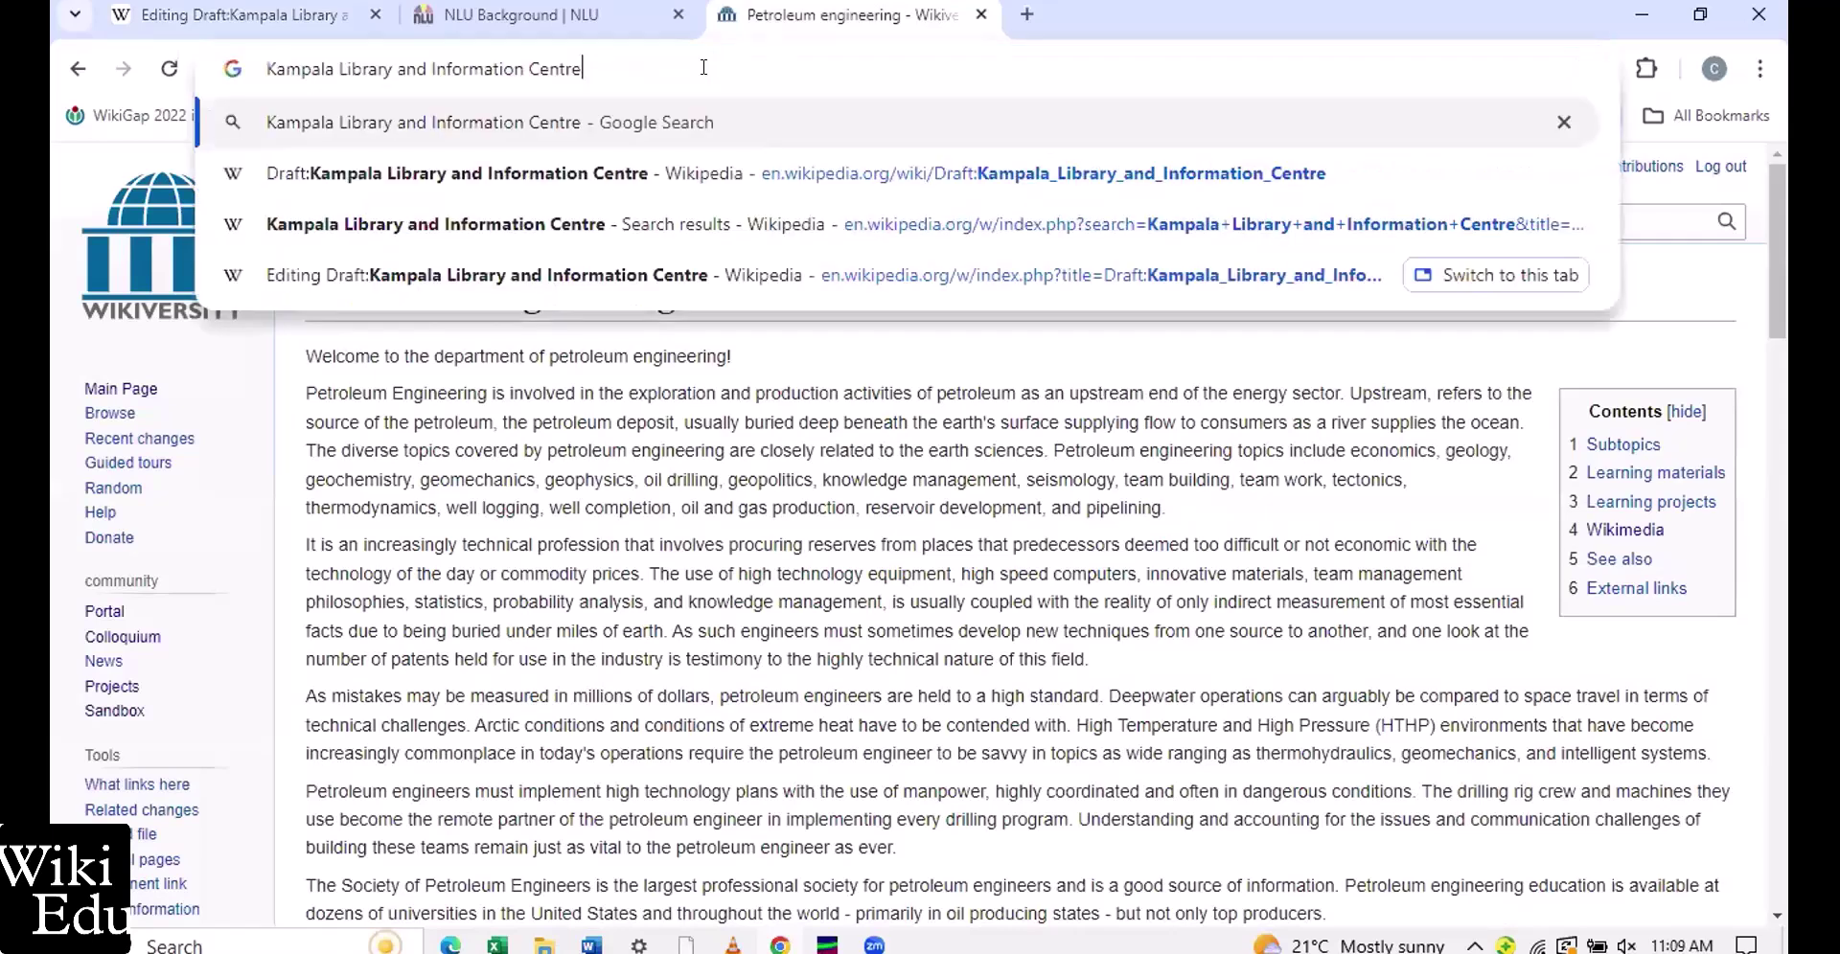
pyautogui.press('Return')
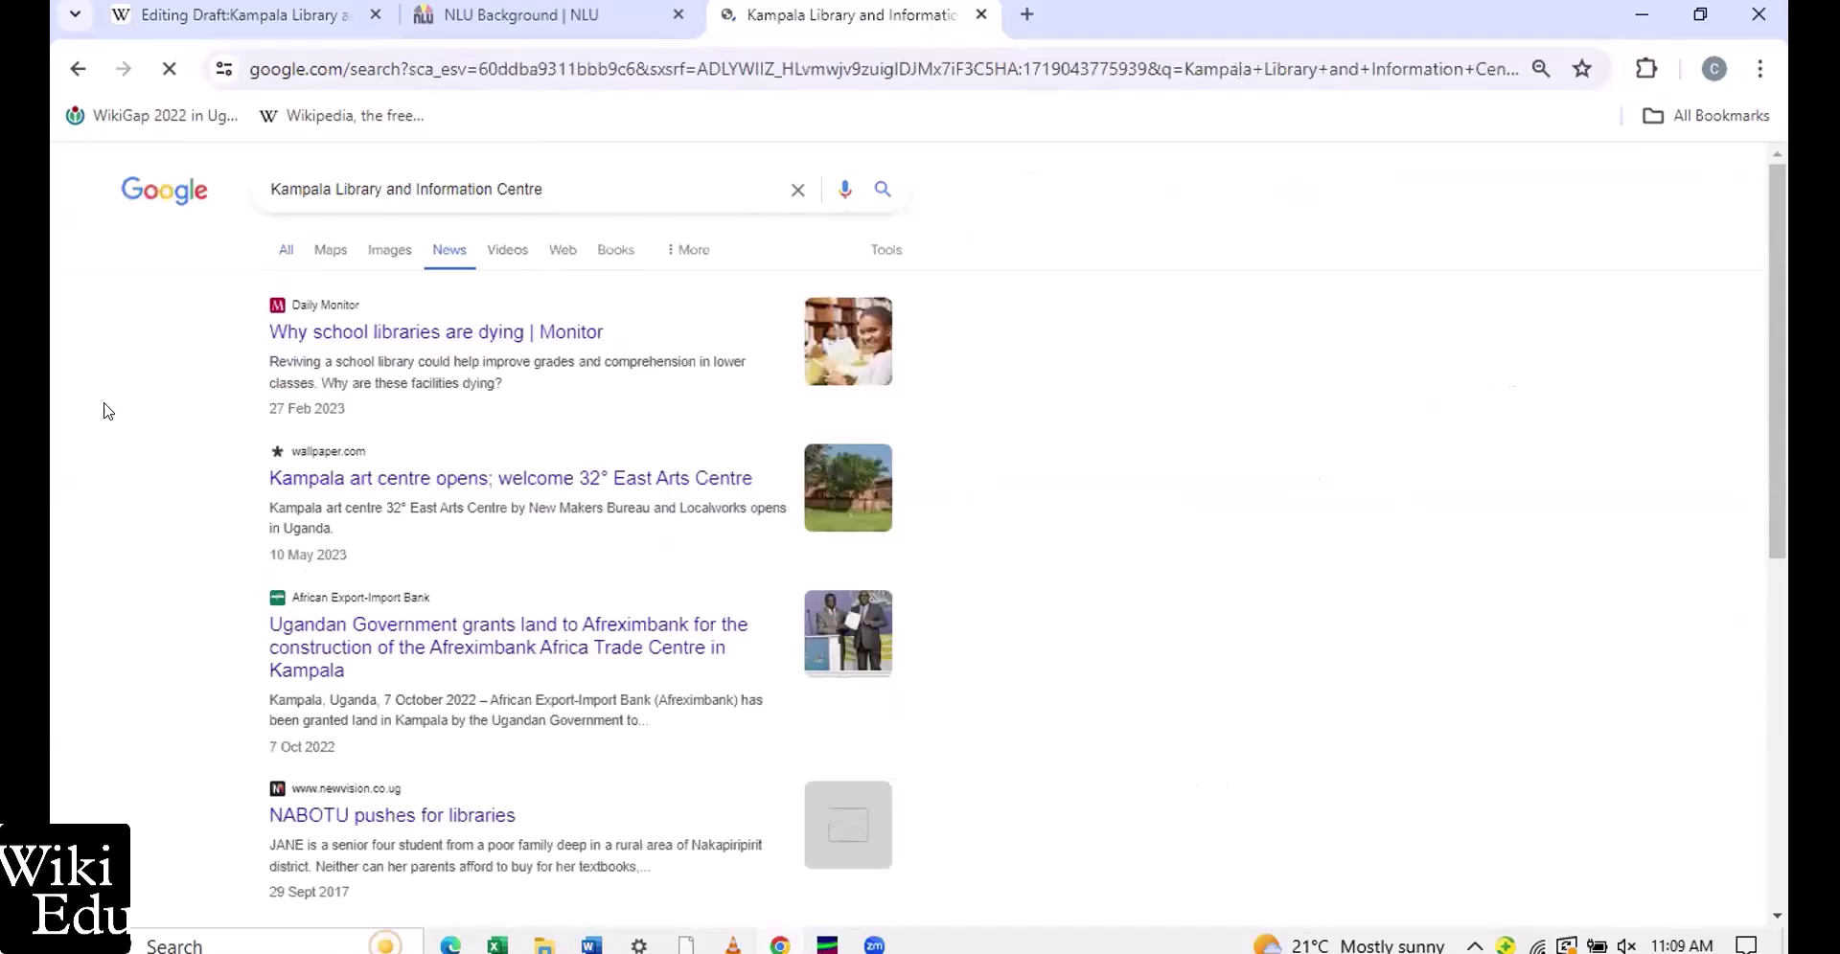
# Look through the news and all results for the library and open infoUg's "Lubaga Division Public Library" result in a new tab
pyautogui.scroll(-6, 107, 411)
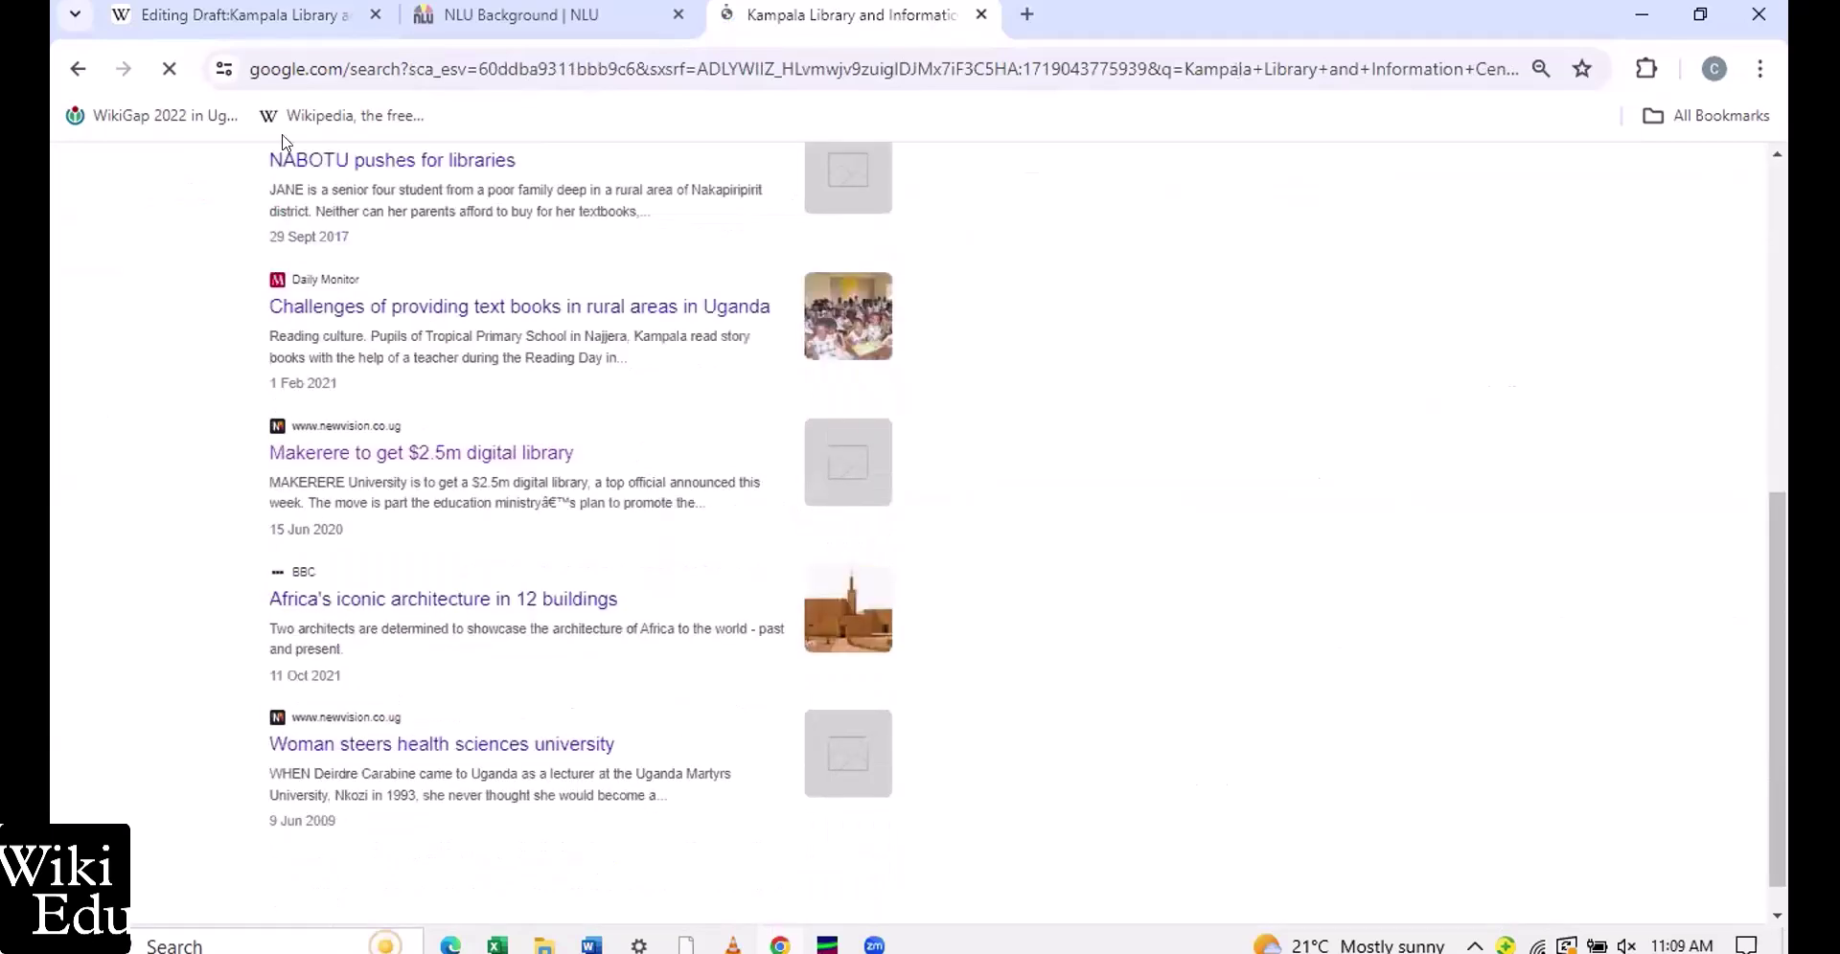
pyautogui.scroll(6, 286, 191)
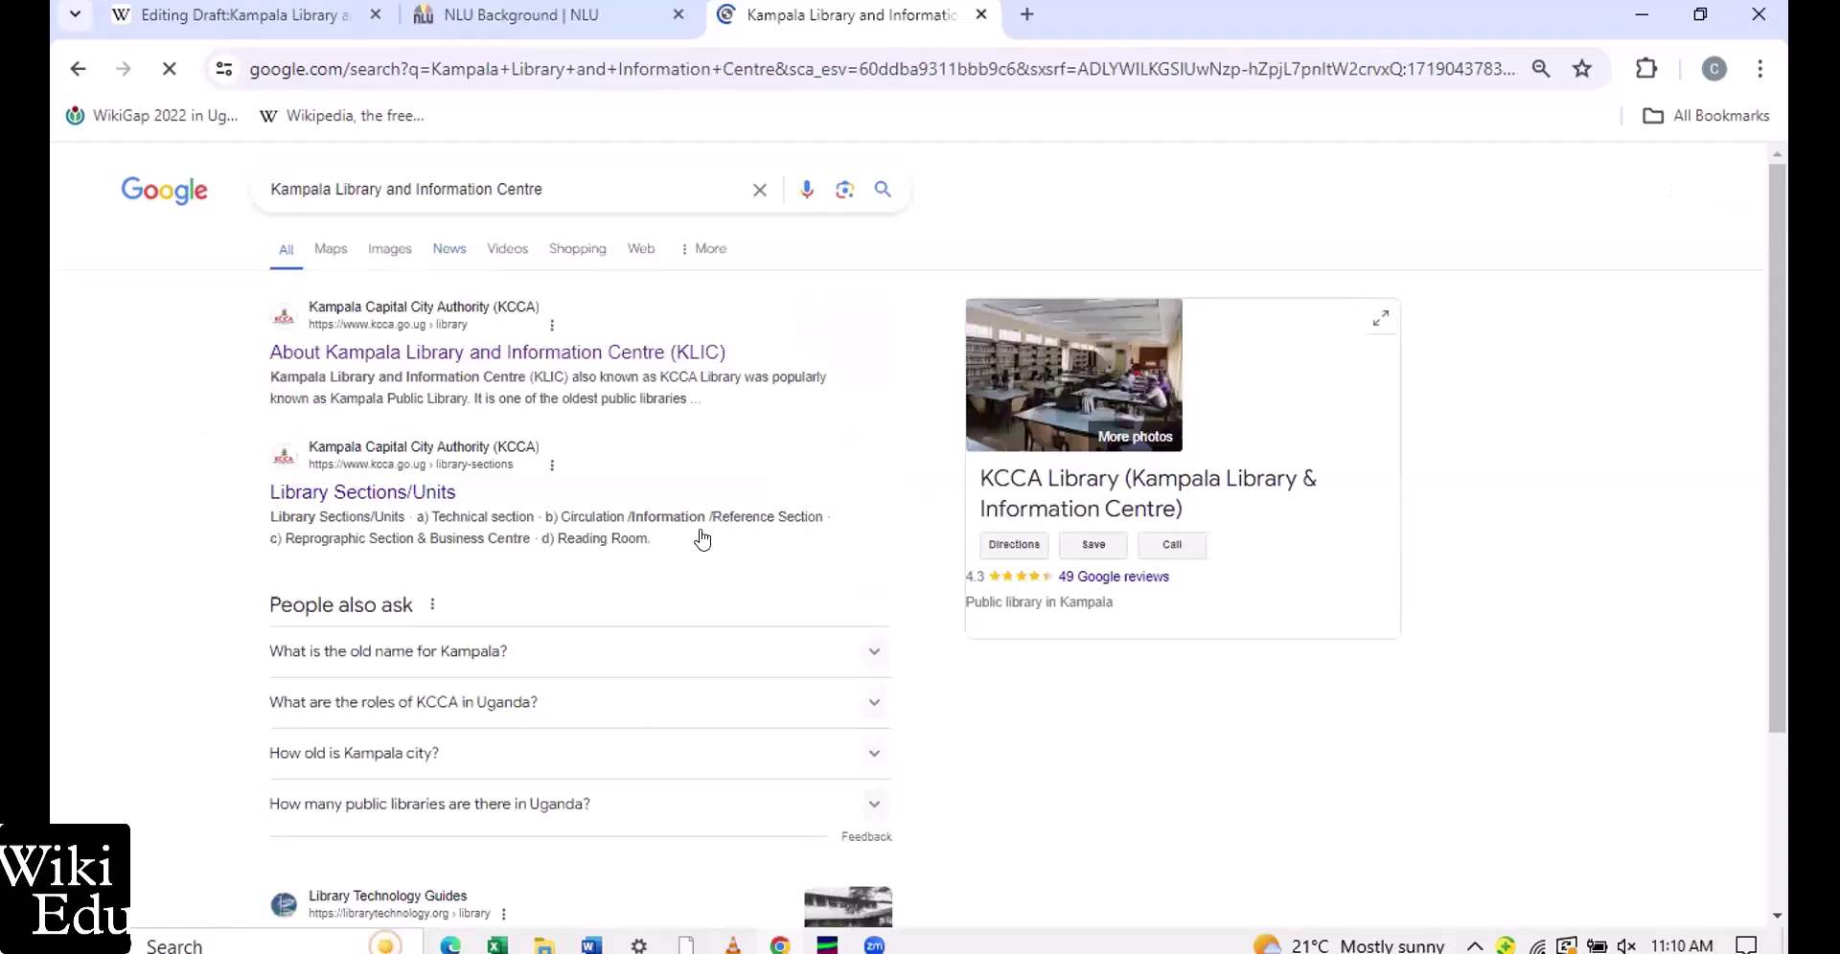
pyautogui.scroll(-10, 703, 540)
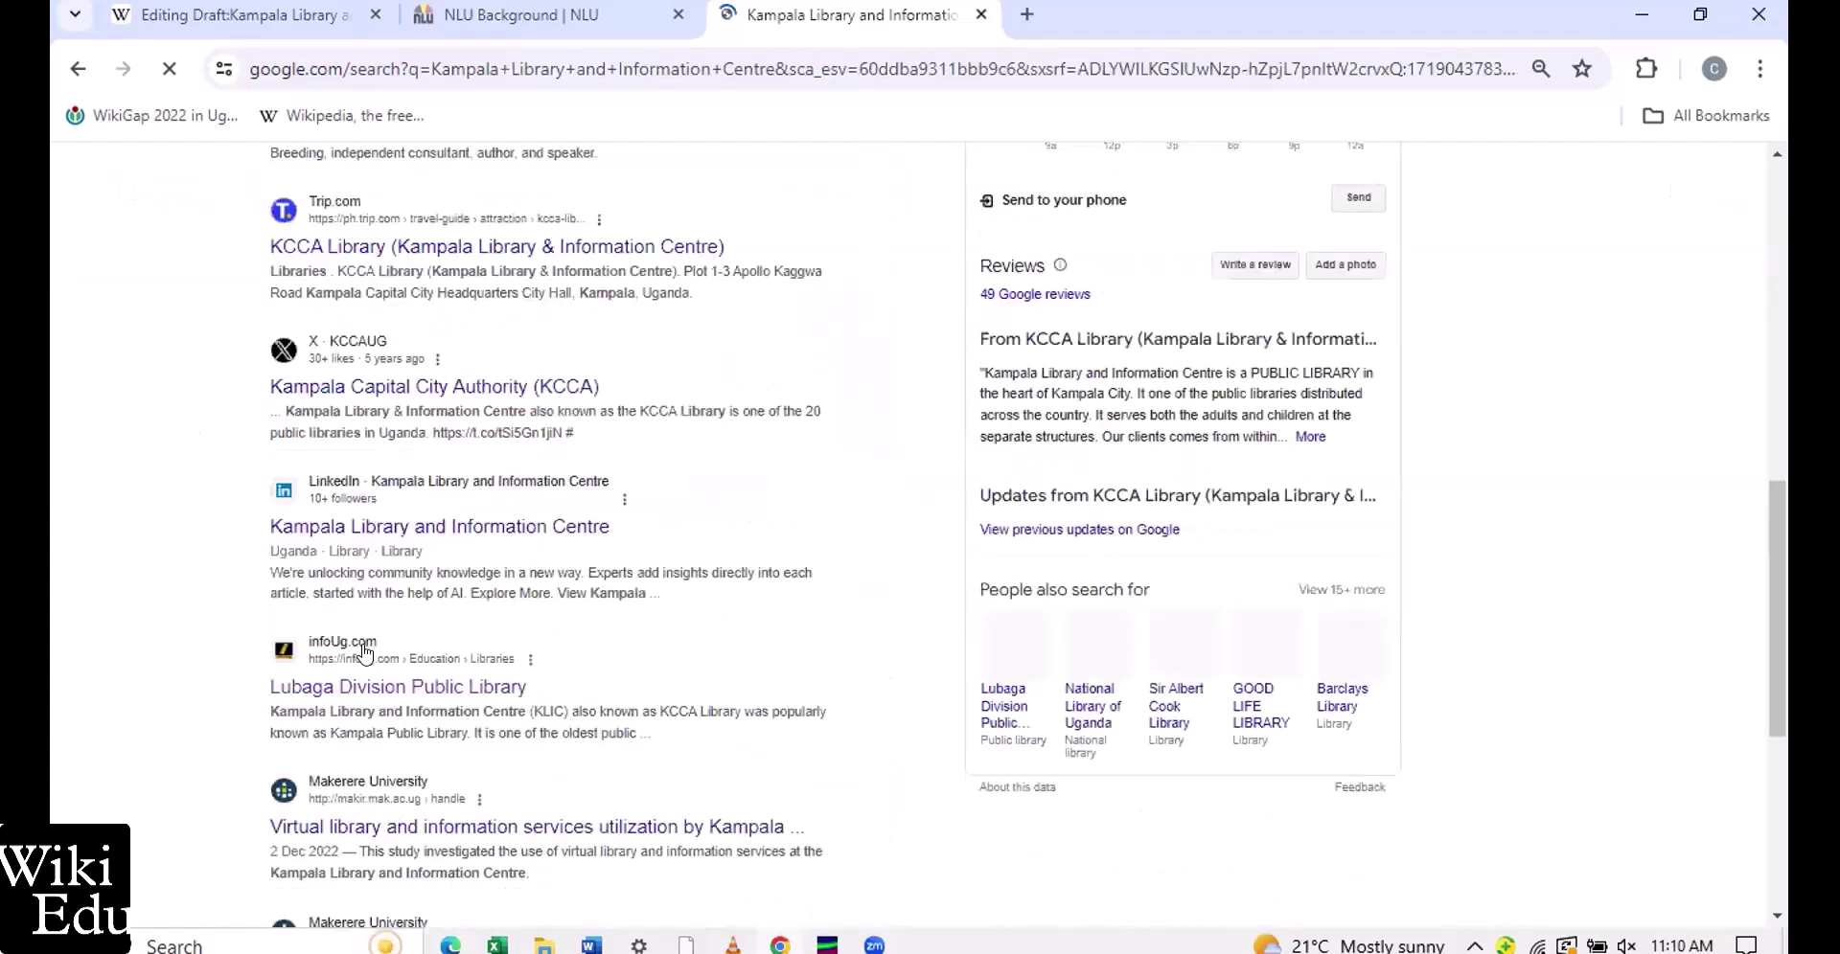
pyautogui.scroll(-1, 364, 653)
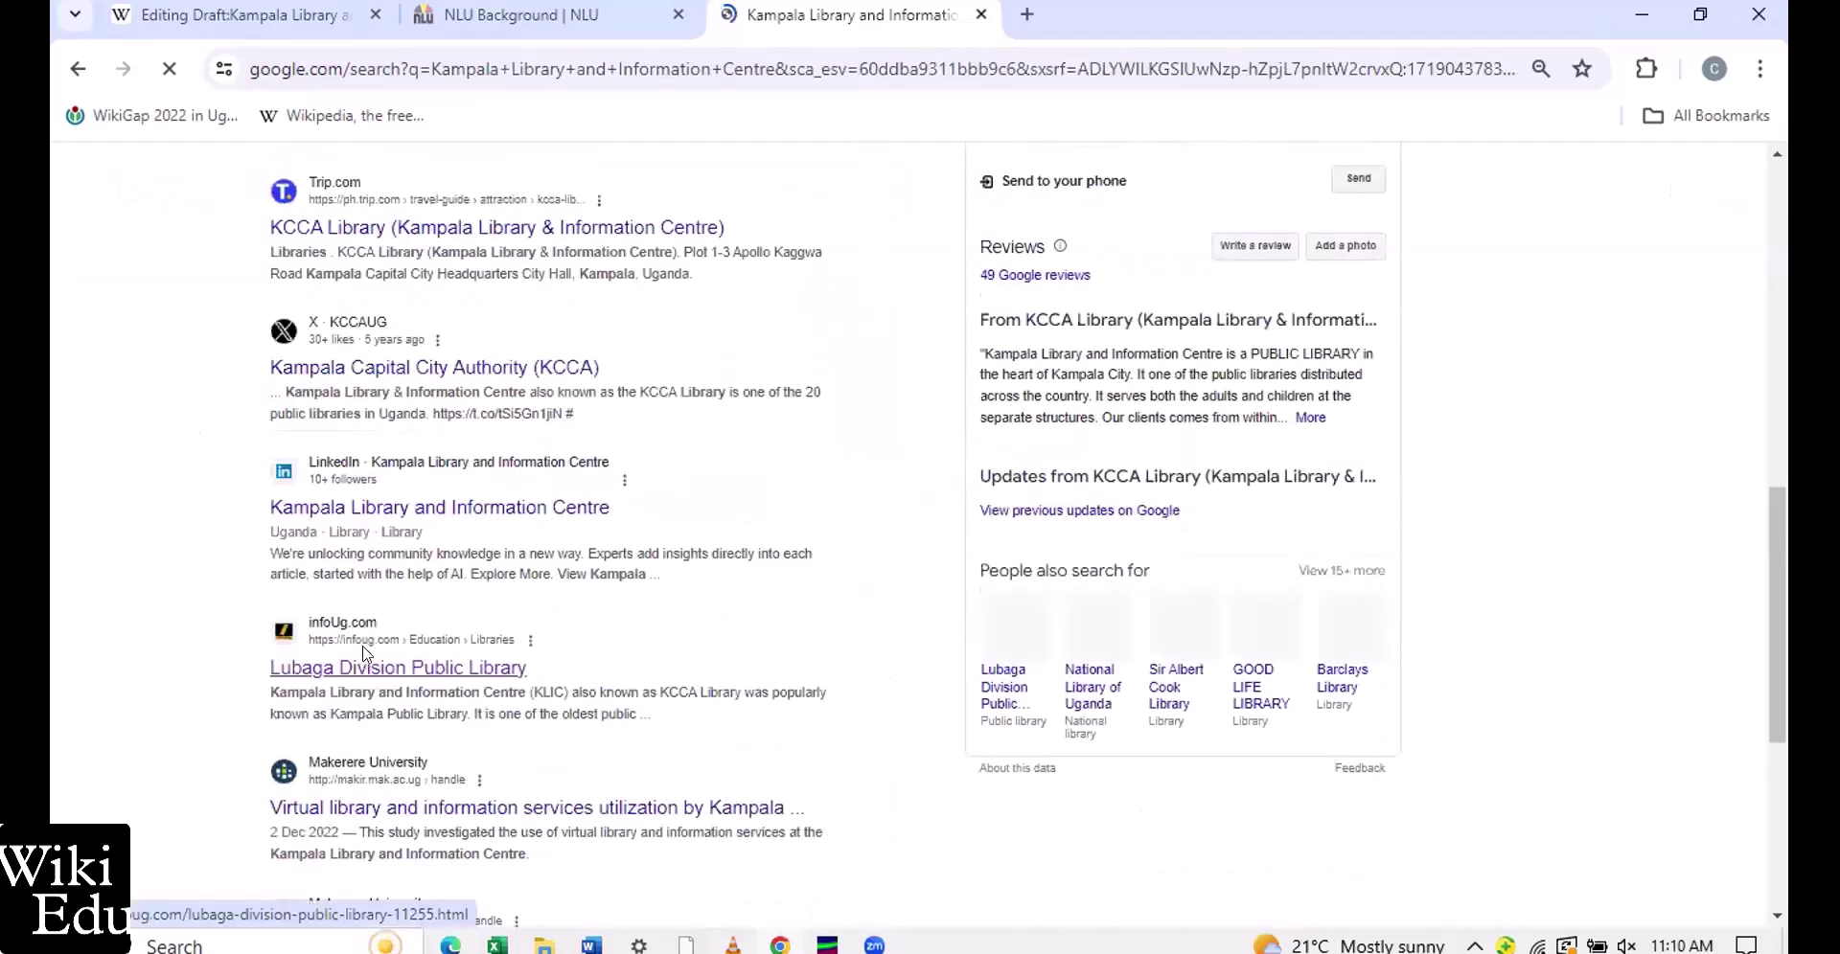
pyautogui.rightClick(364, 657)
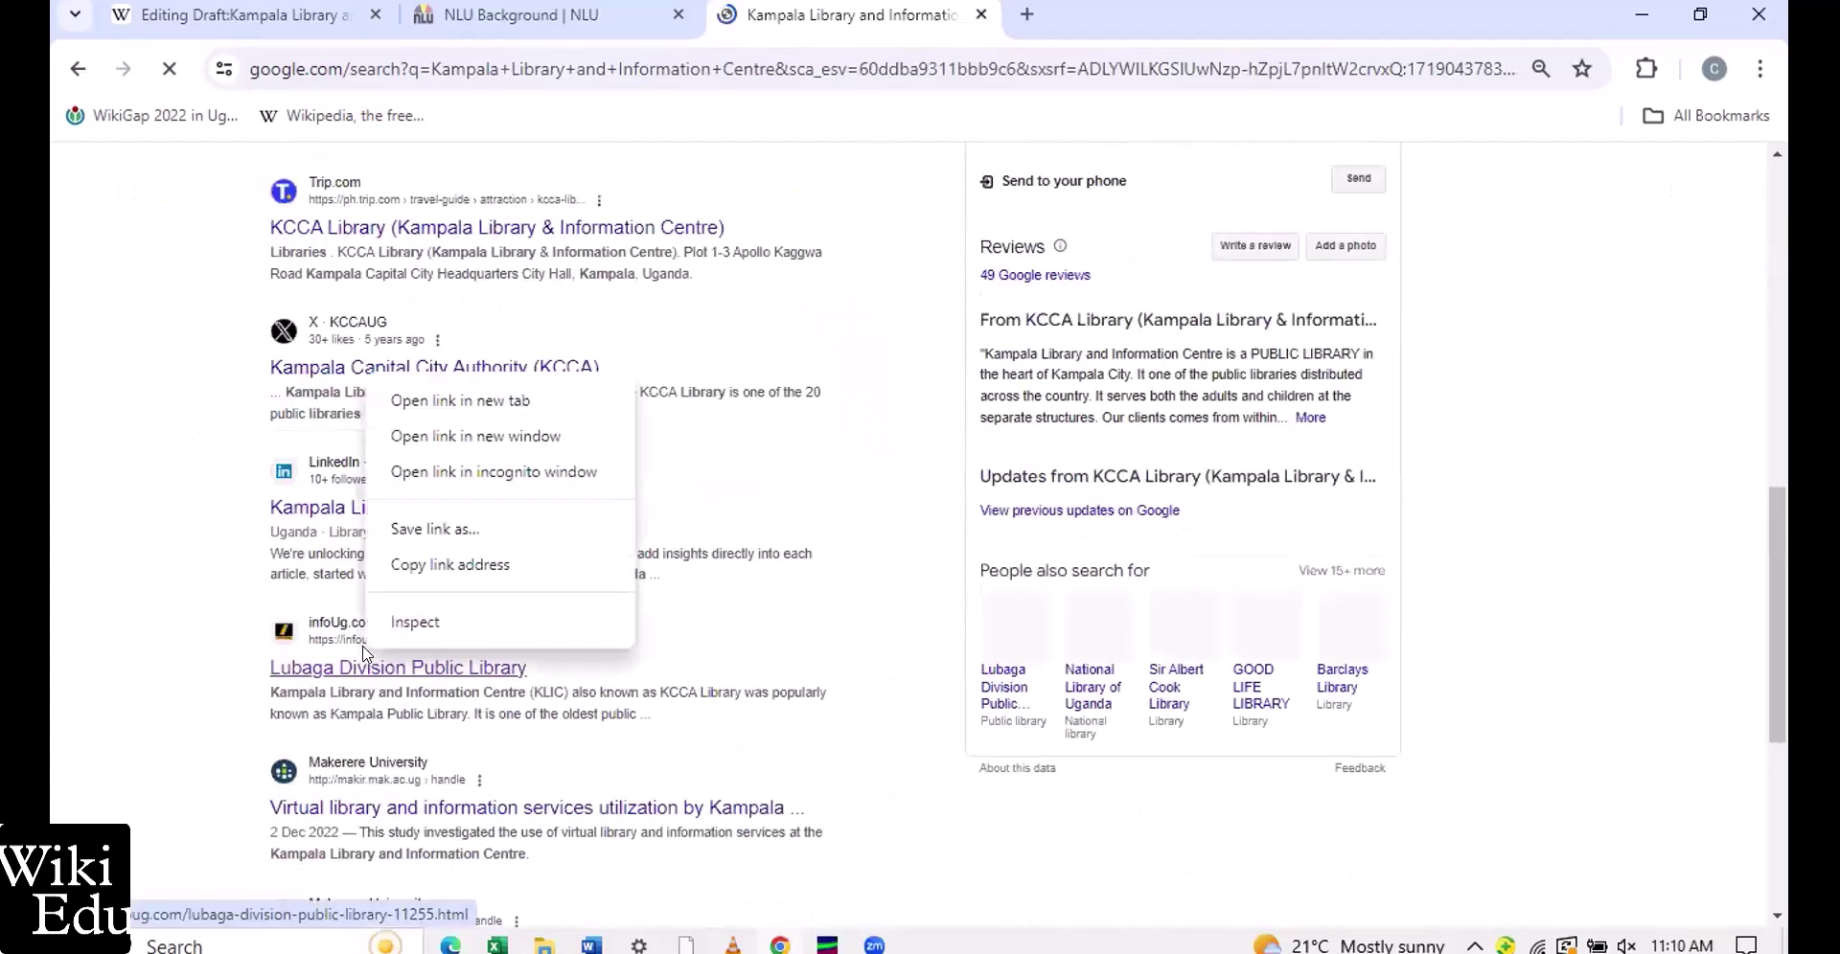
pyautogui.click(443, 403)
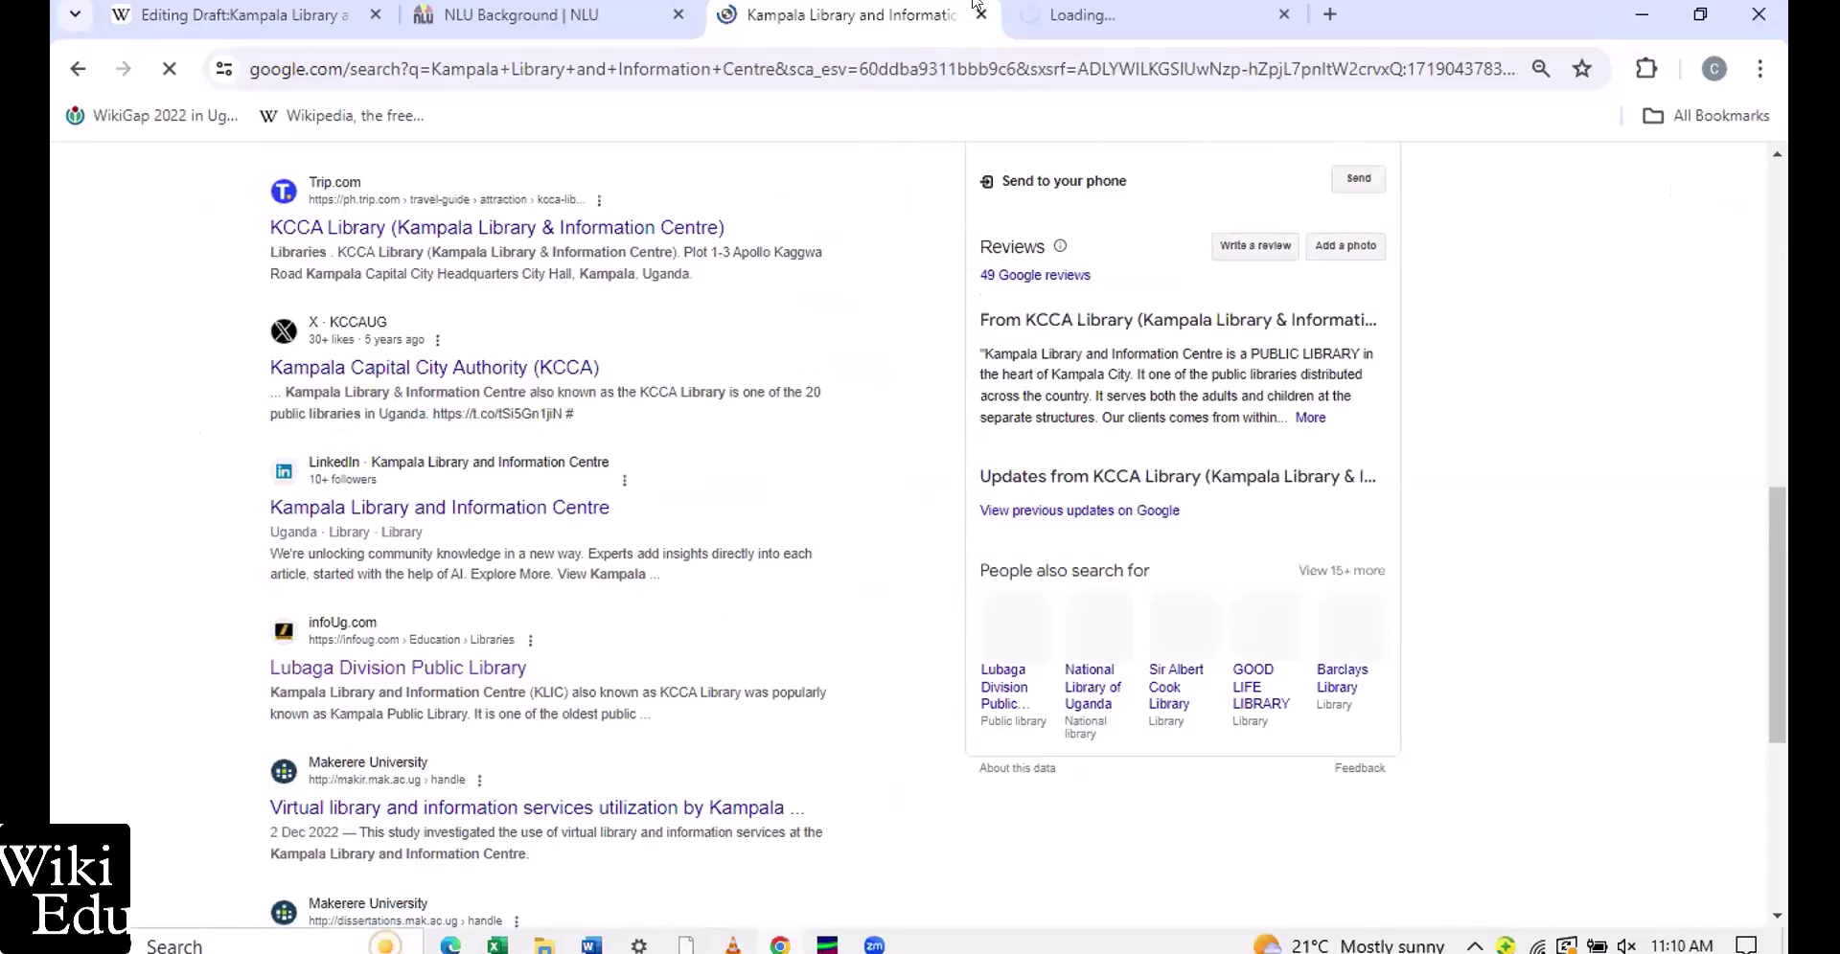
# Read the infoUg page on Lubaga Division Public Library for the library's other names, sections and location
pyautogui.click(1093, 12)
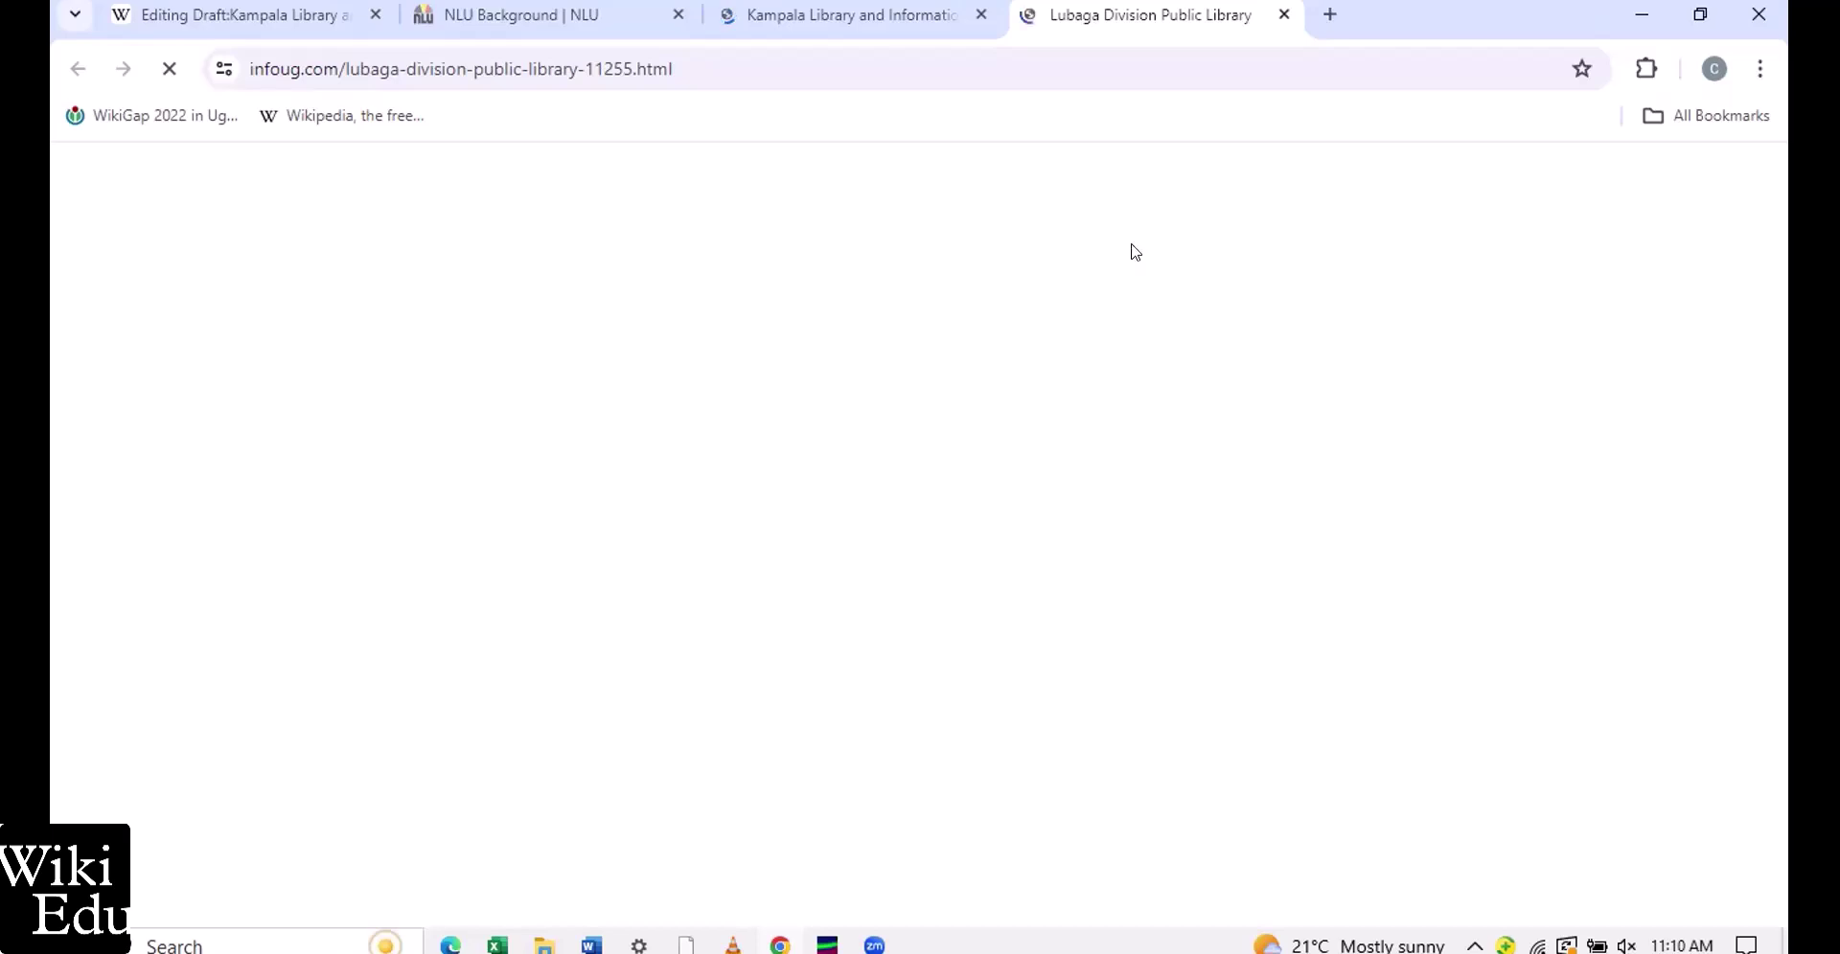
pyautogui.hotkey('ctrl', '1')
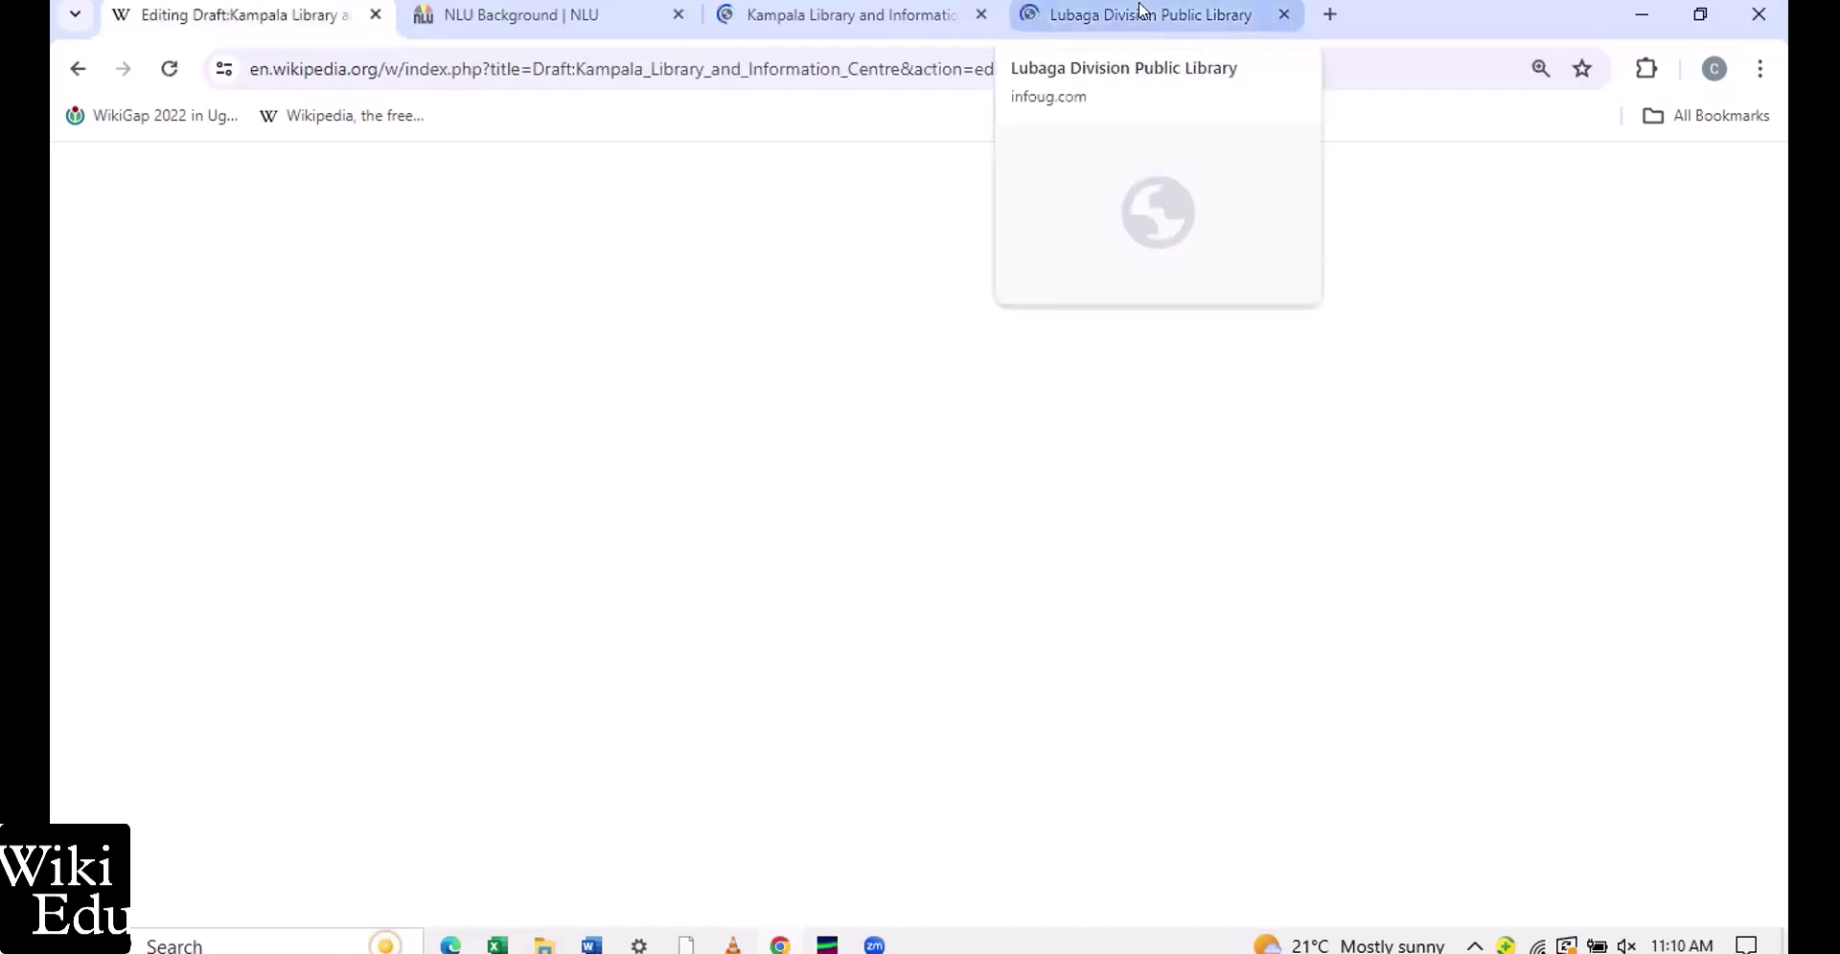
pyautogui.click(1140, 12)
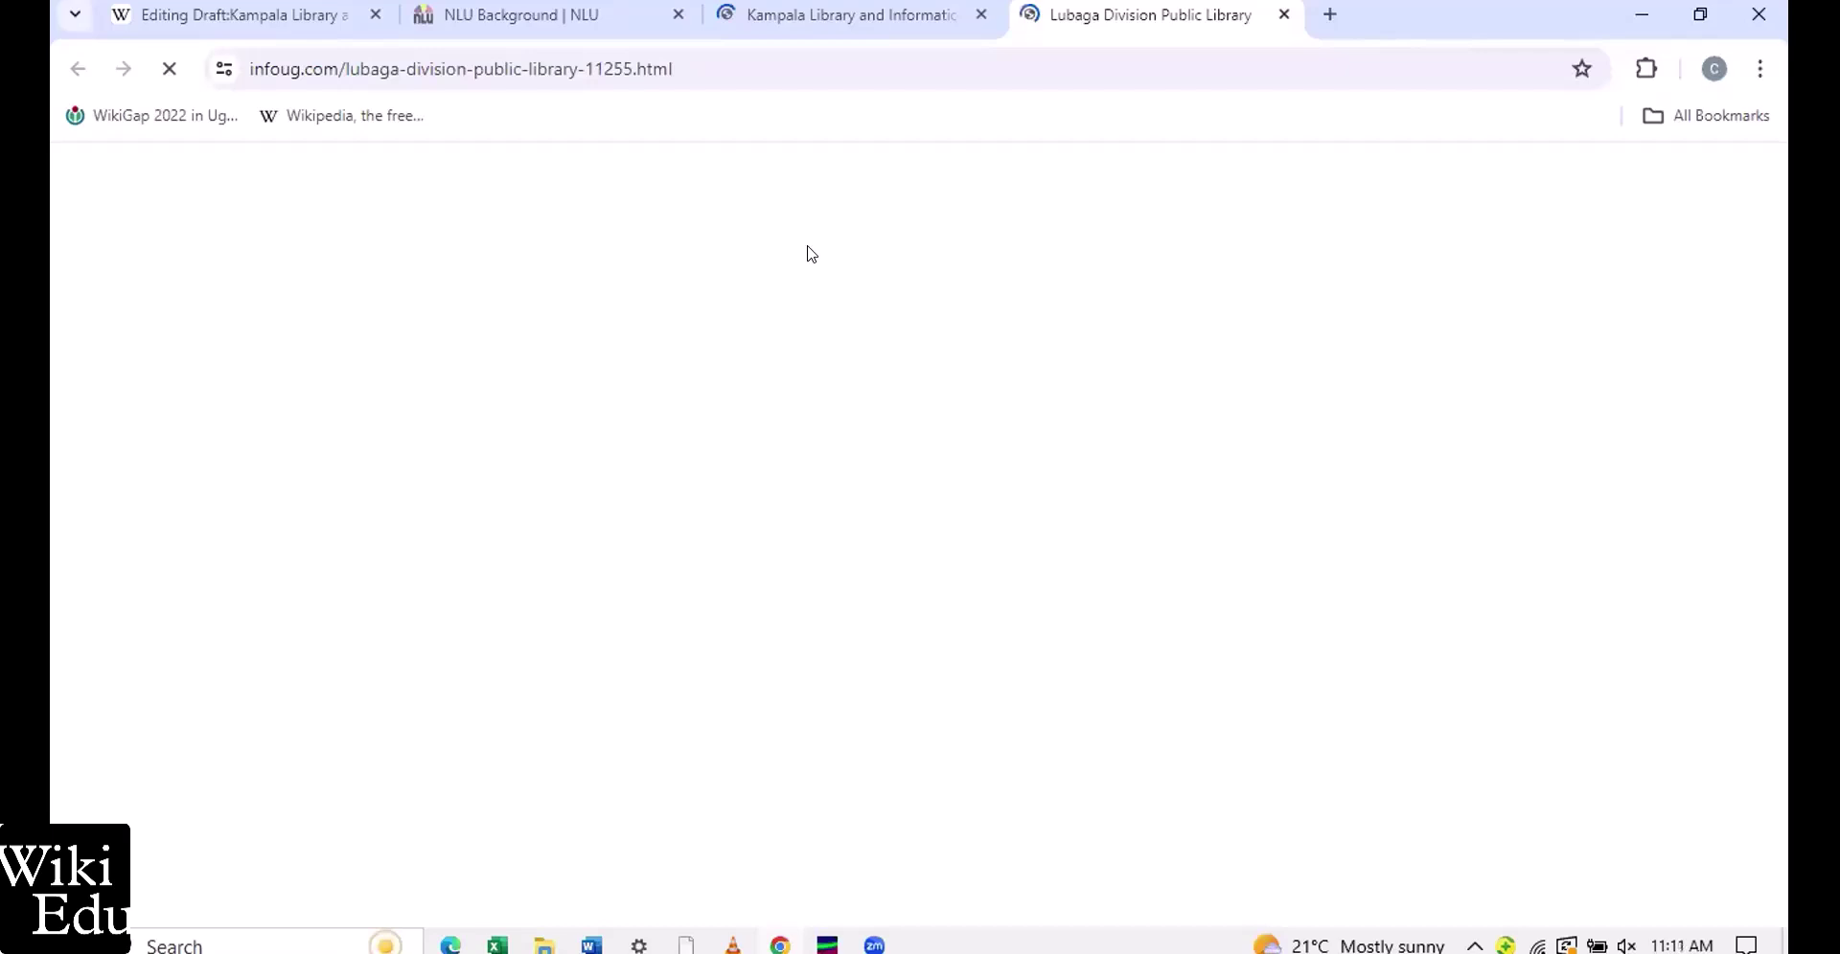
pyautogui.hotkey('ctrl', 'shift', 'Tab')
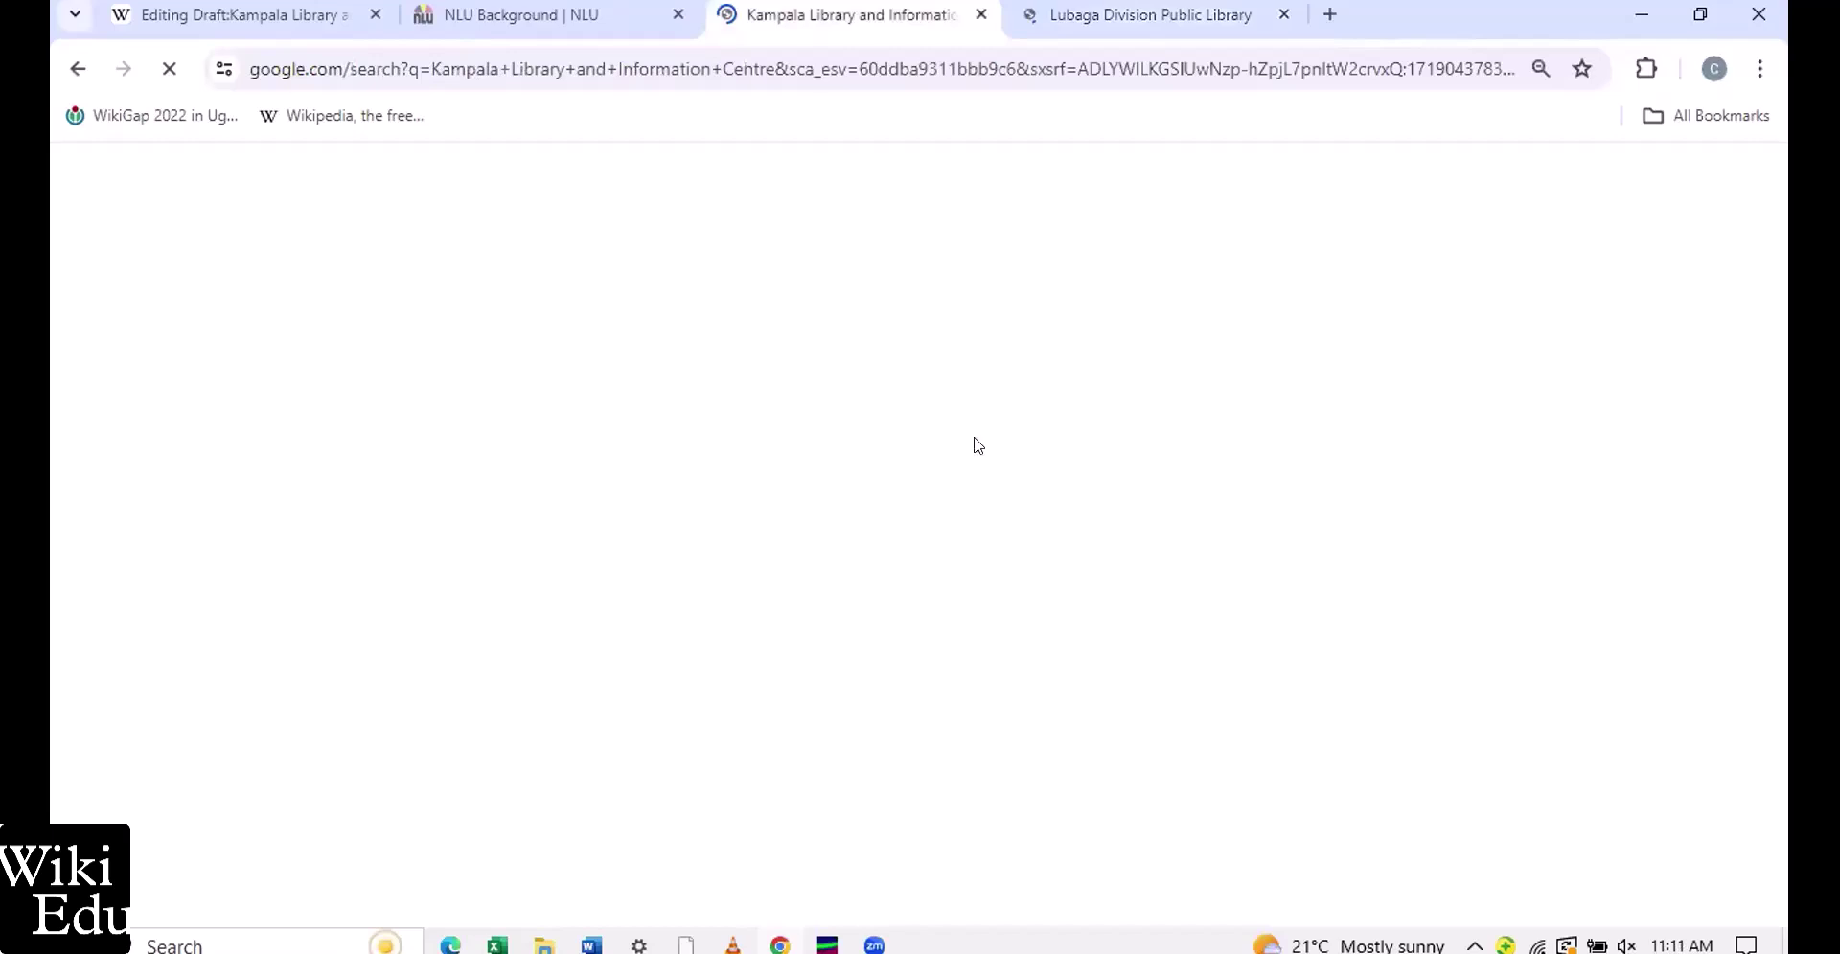
pyautogui.hotkey('ctrl', 'Tab')
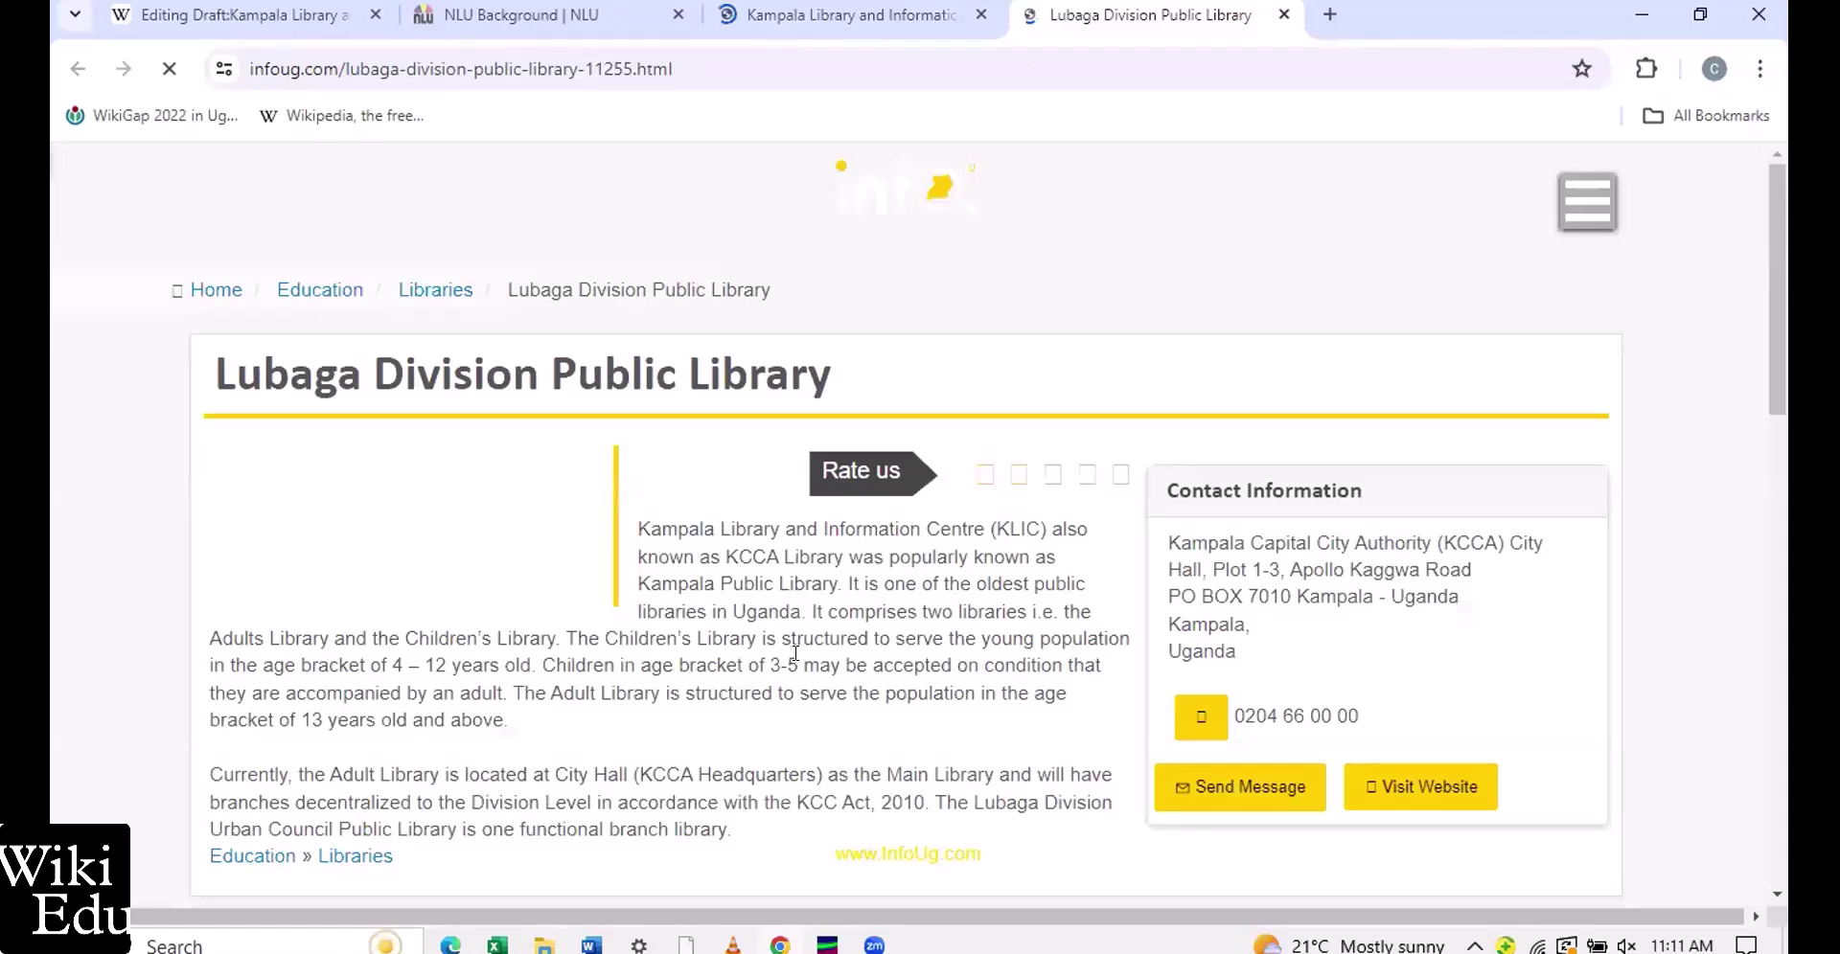
pyautogui.scroll(-1, 920, 510)
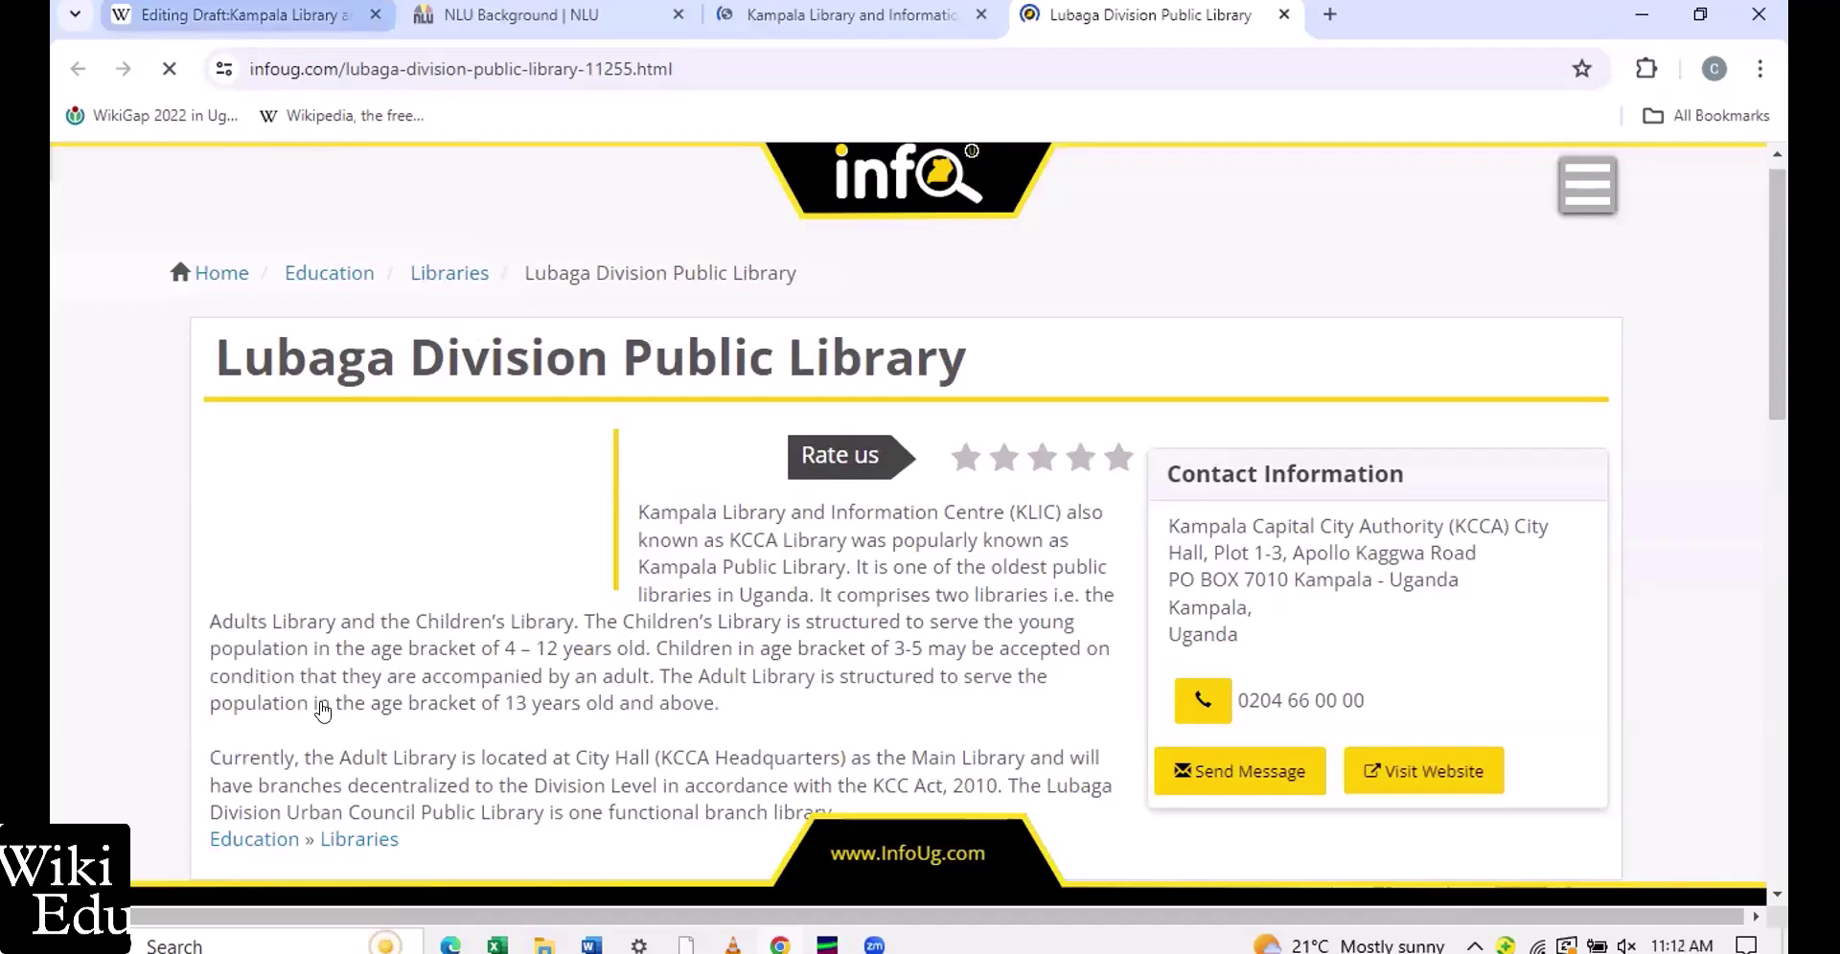
# Insert "also called" after the bold library name in the draft's lead sentence, correcting its spelling
pyautogui.hotkey('ctrl', '1')
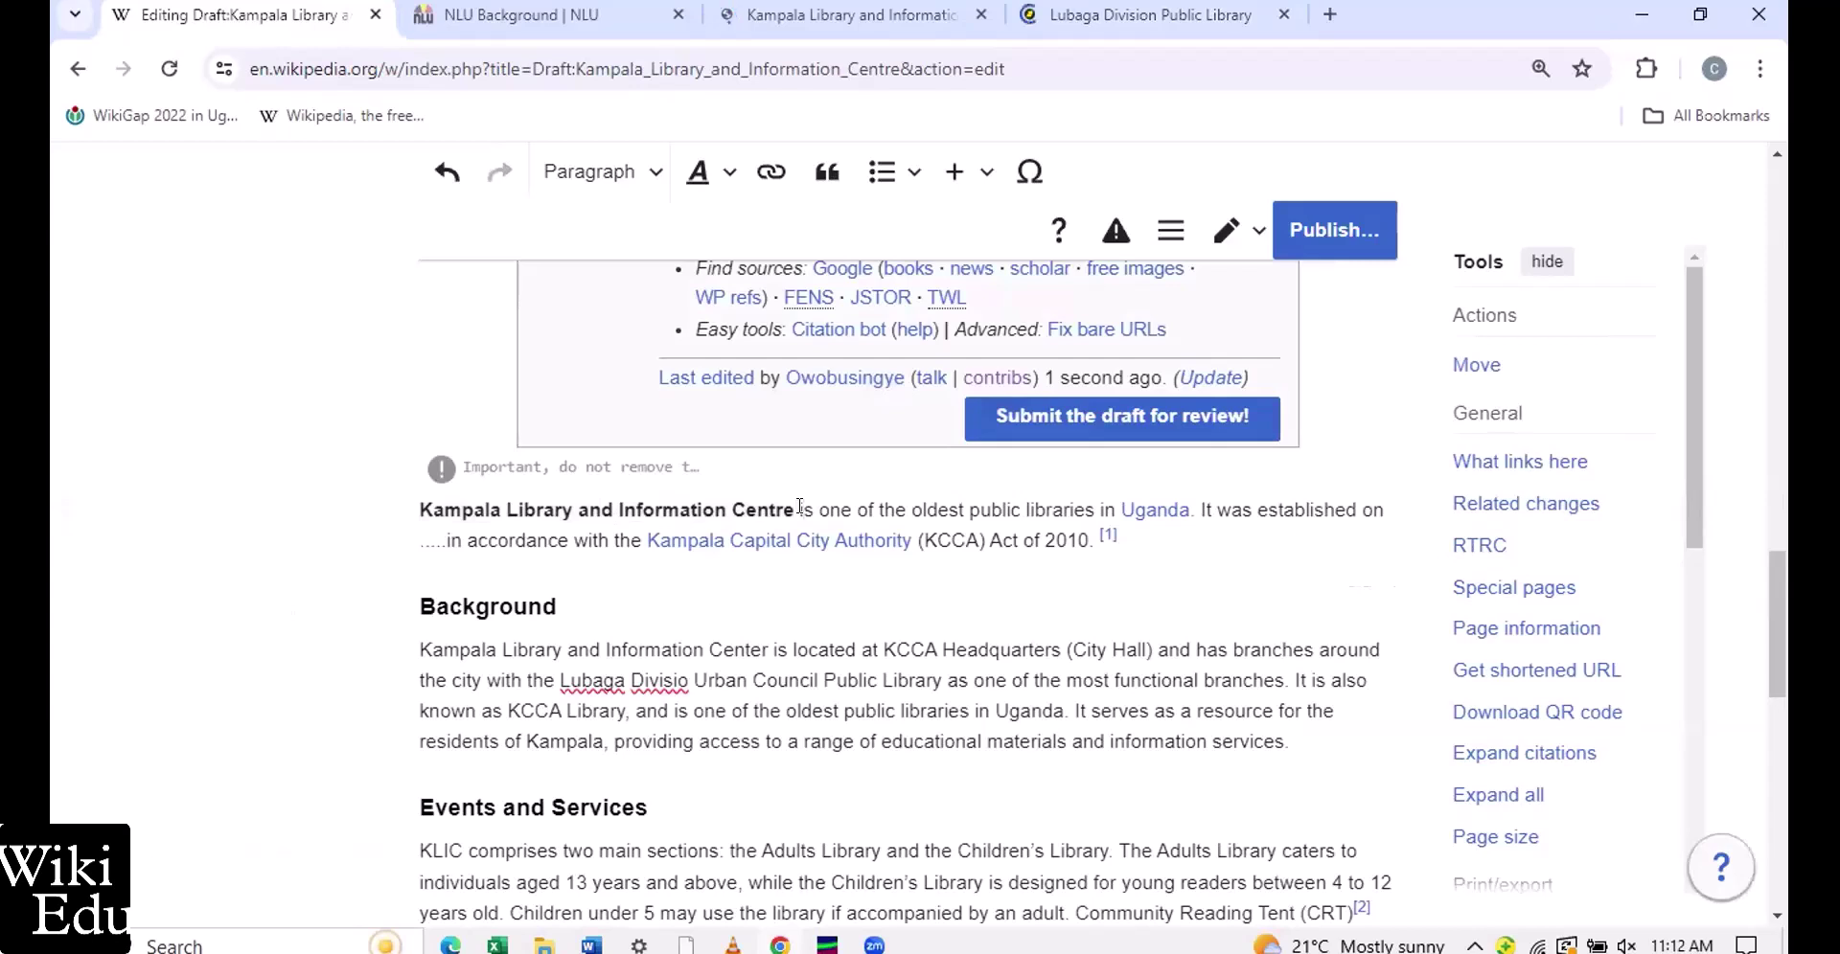
pyautogui.write('also ')
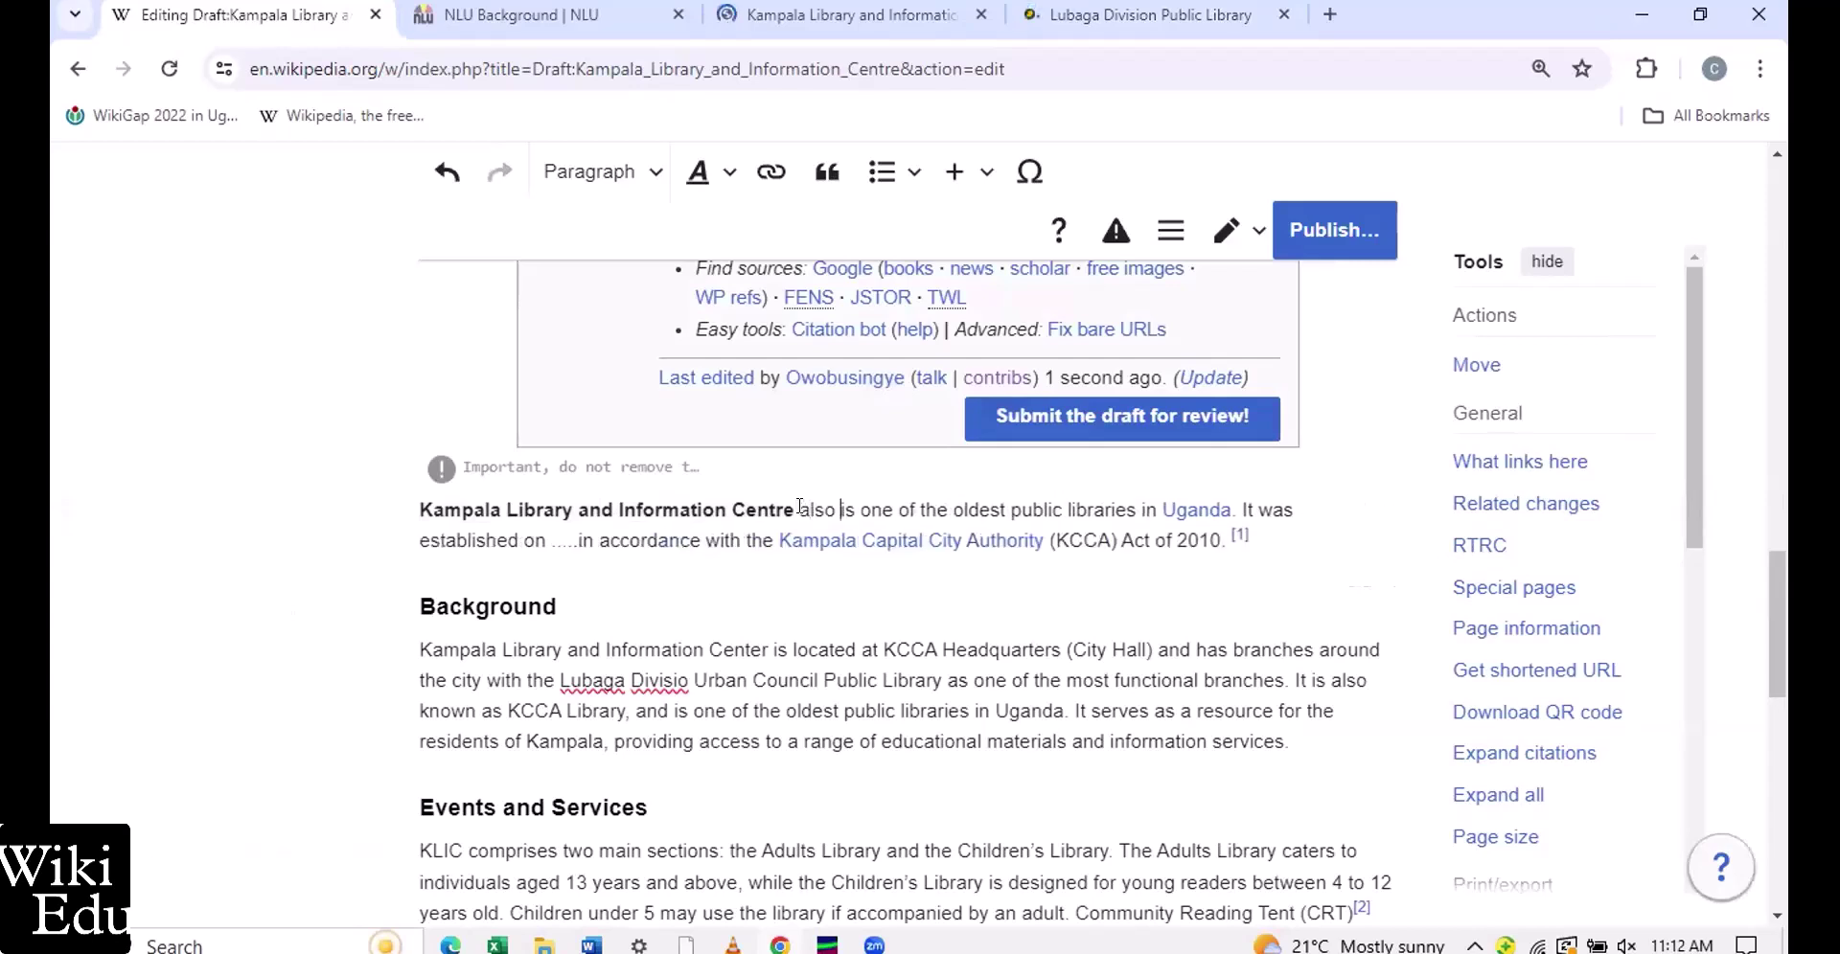
pyautogui.write('cll')
pyautogui.press('BackSpace')
pyautogui.write('alled')
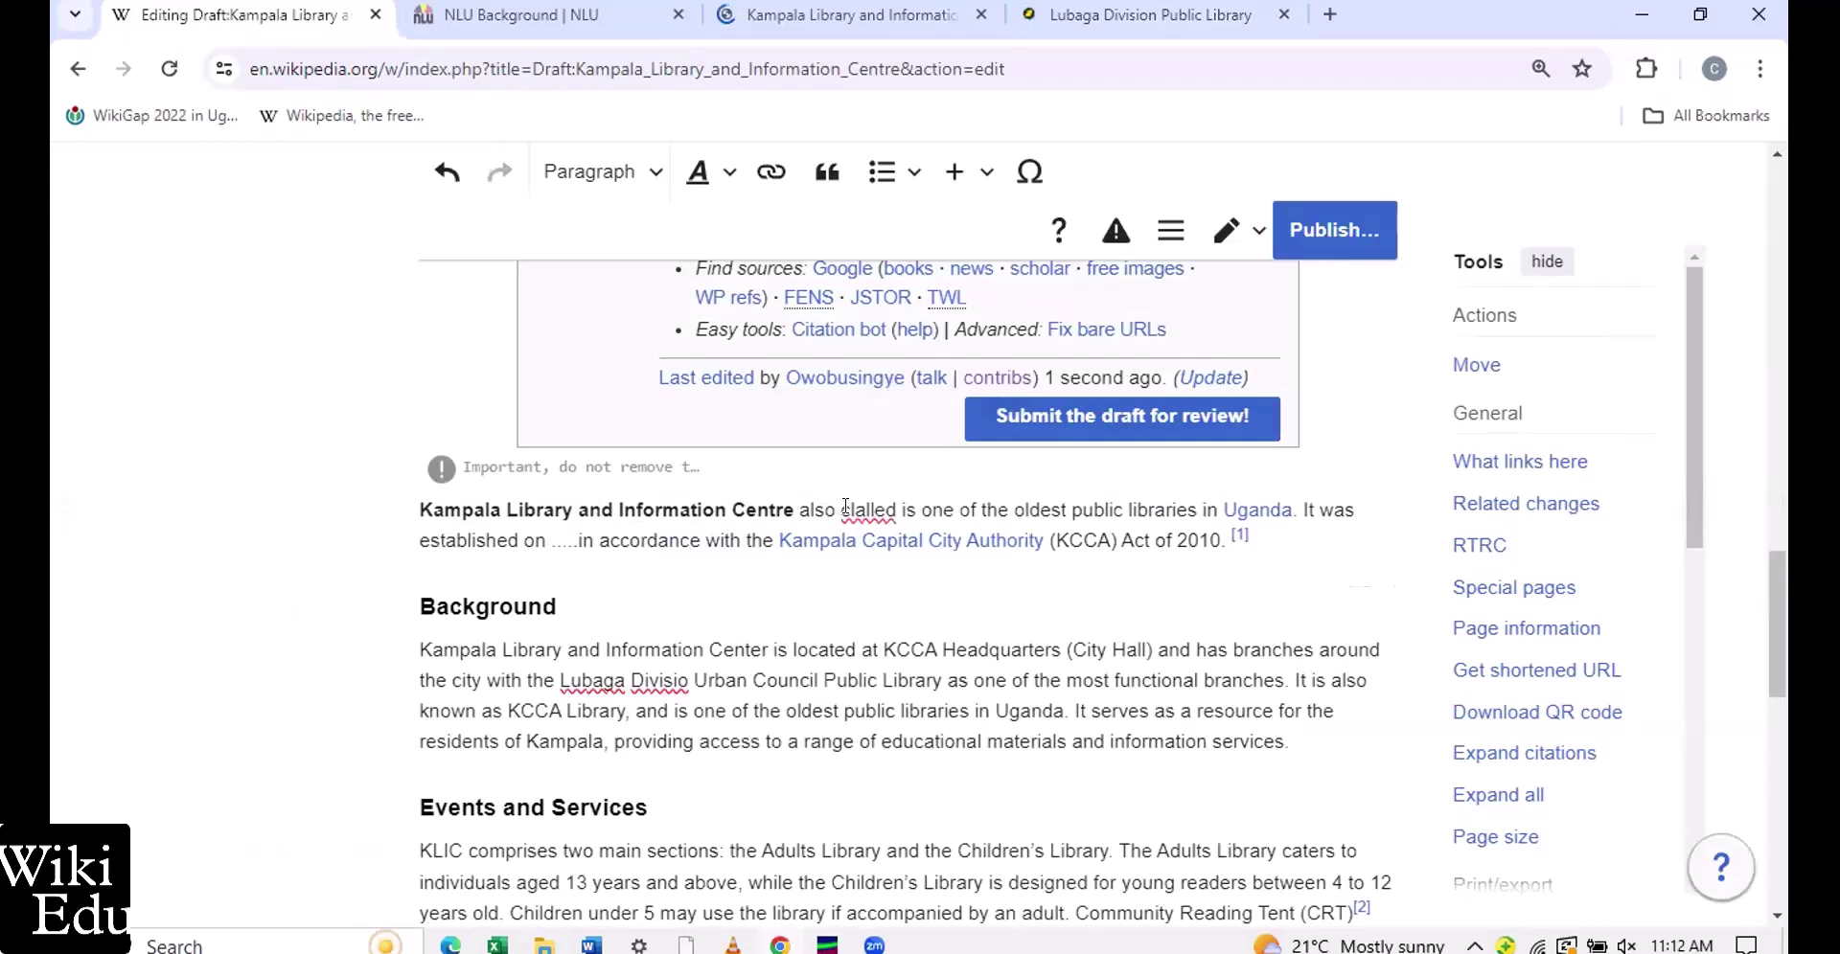
pyautogui.press('Delete')
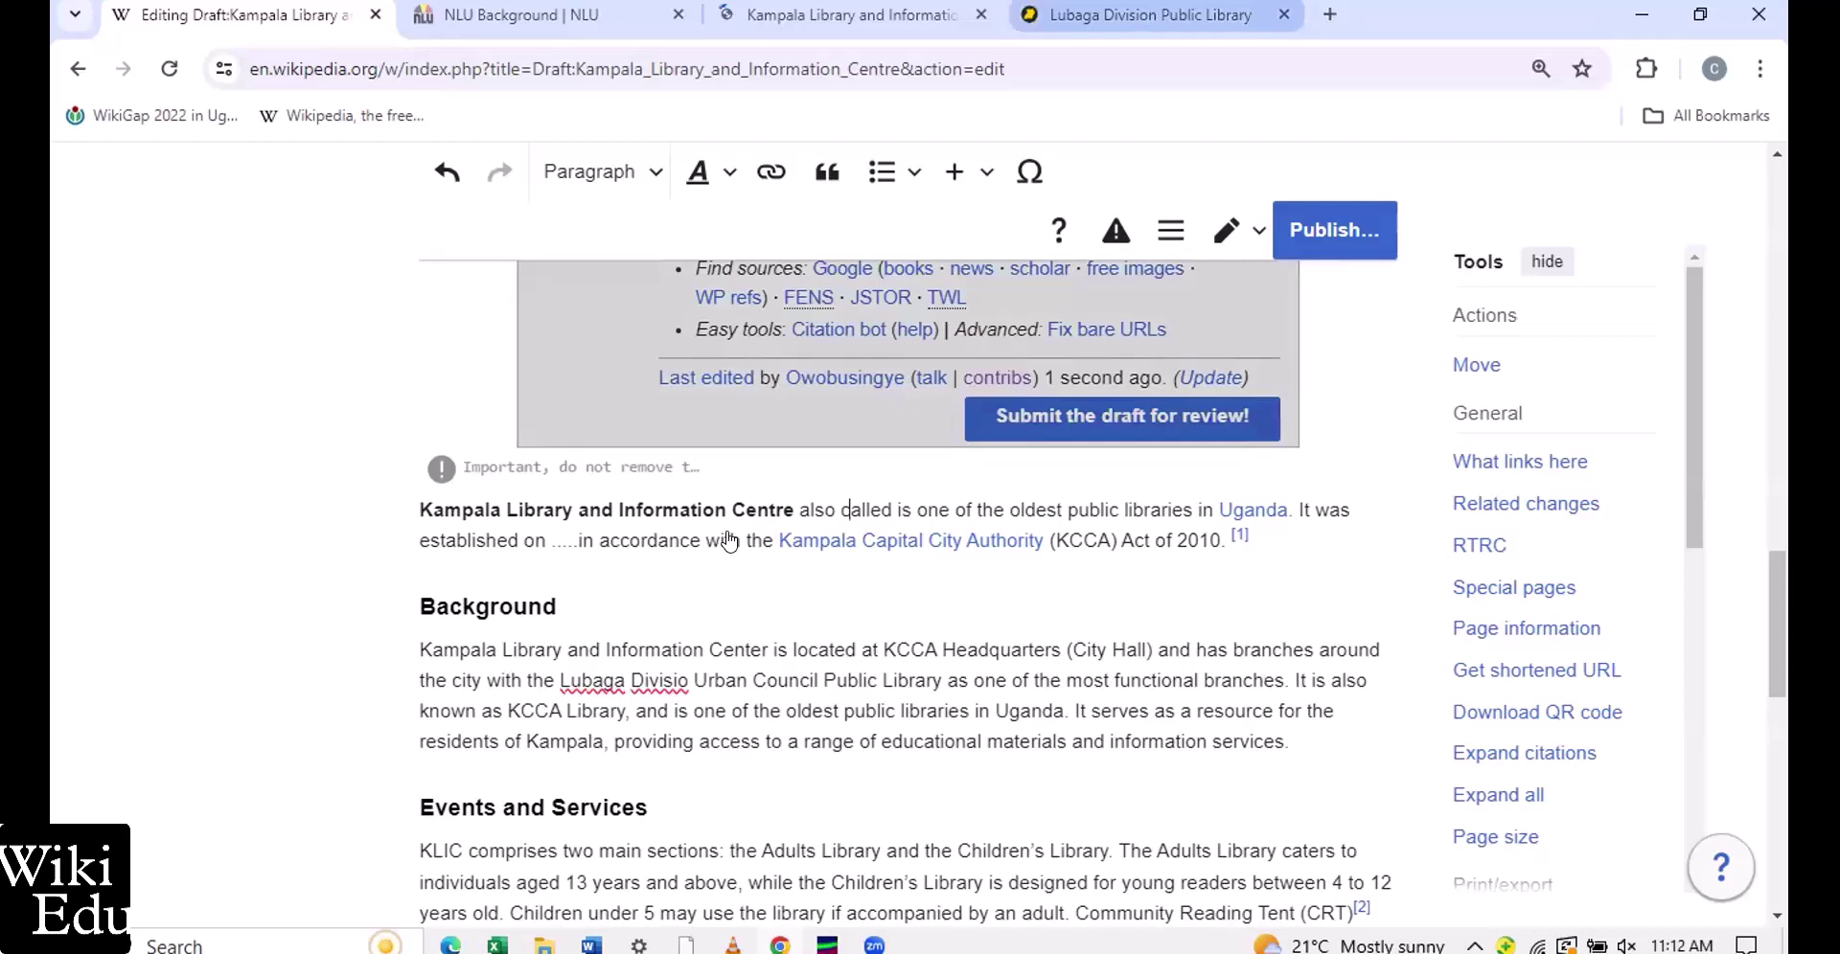
# Check the library's alternative name on the infoUg page and add "KCCA Library" after "also called" in the lead sentence
pyautogui.hotkey('ctrl', '4')
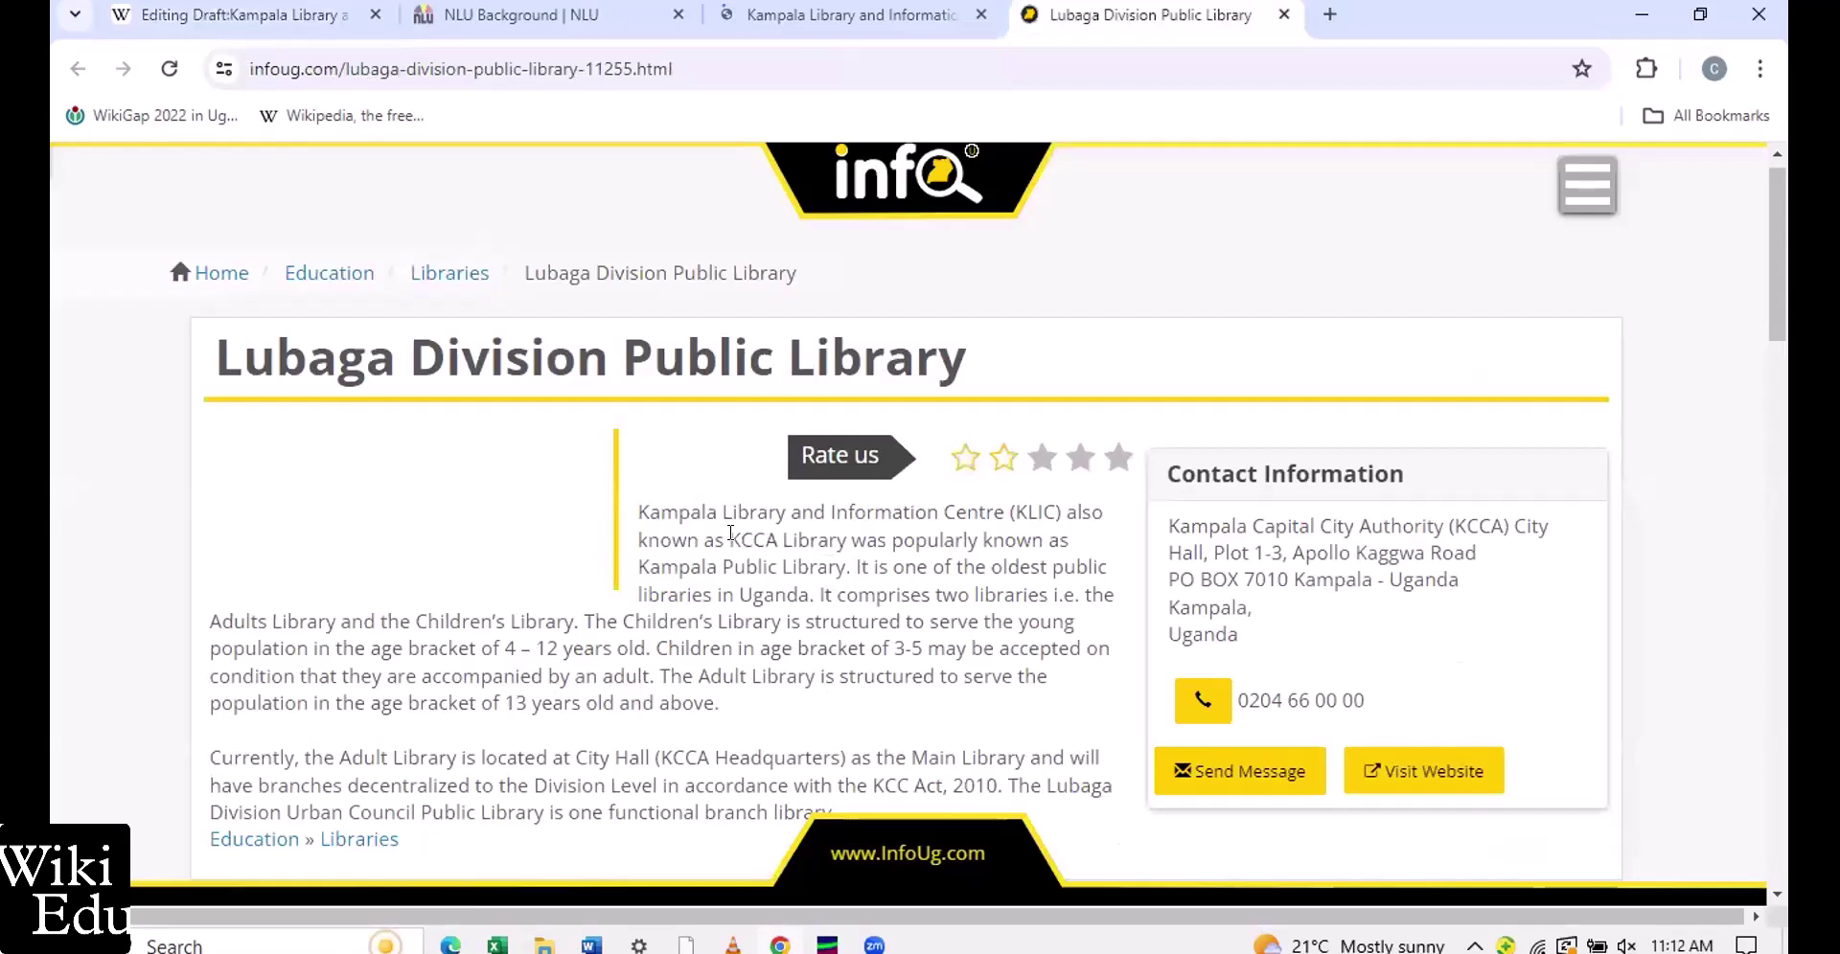
pyautogui.hotkey('ctrl', '1')
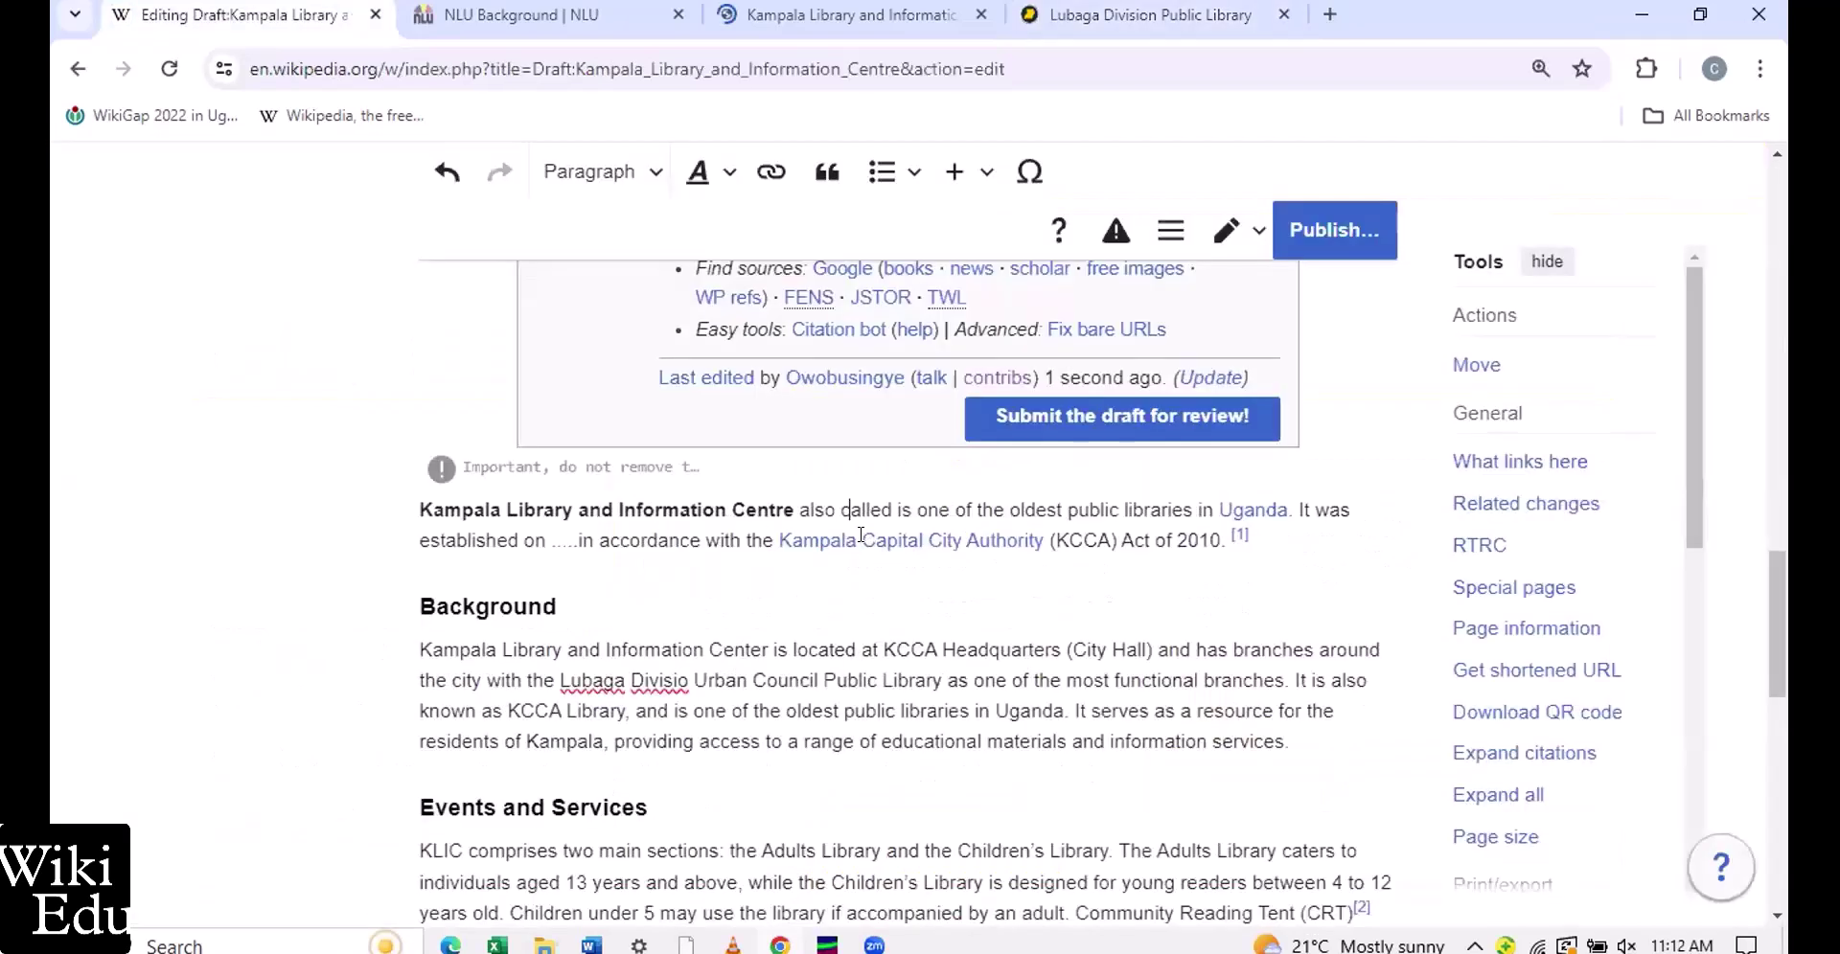
pyautogui.click(893, 509)
pyautogui.write('K')
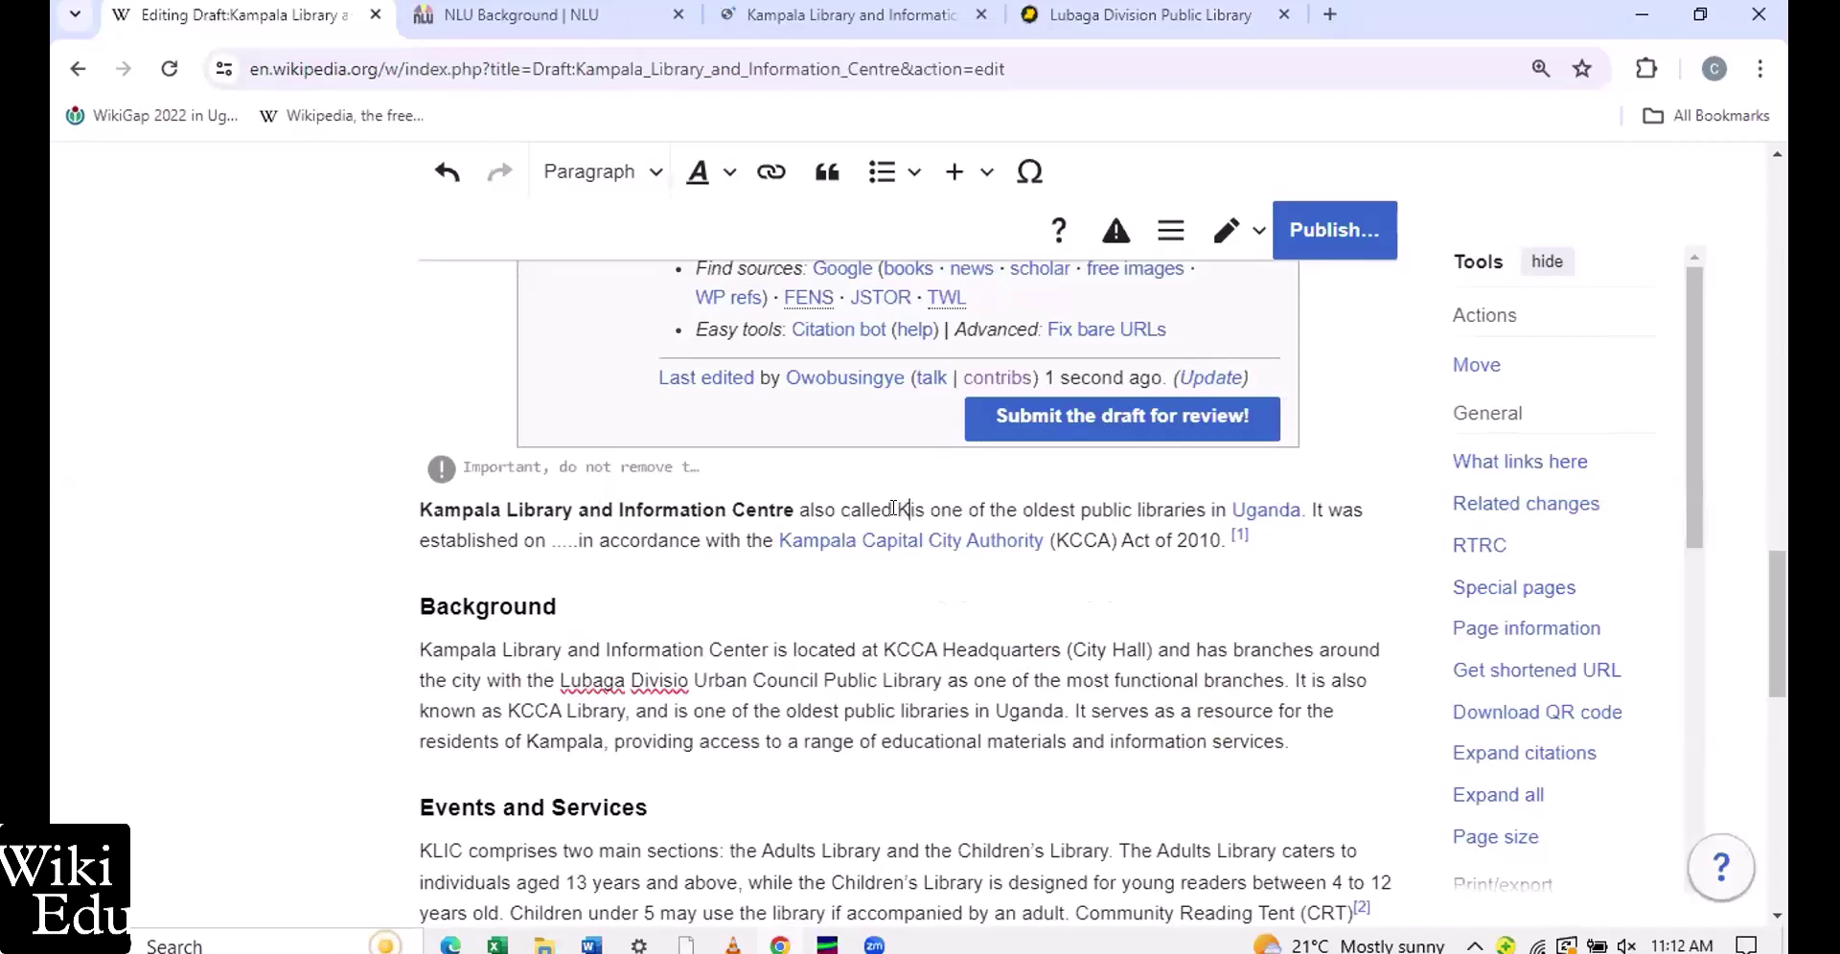
pyautogui.write('CCA Library')
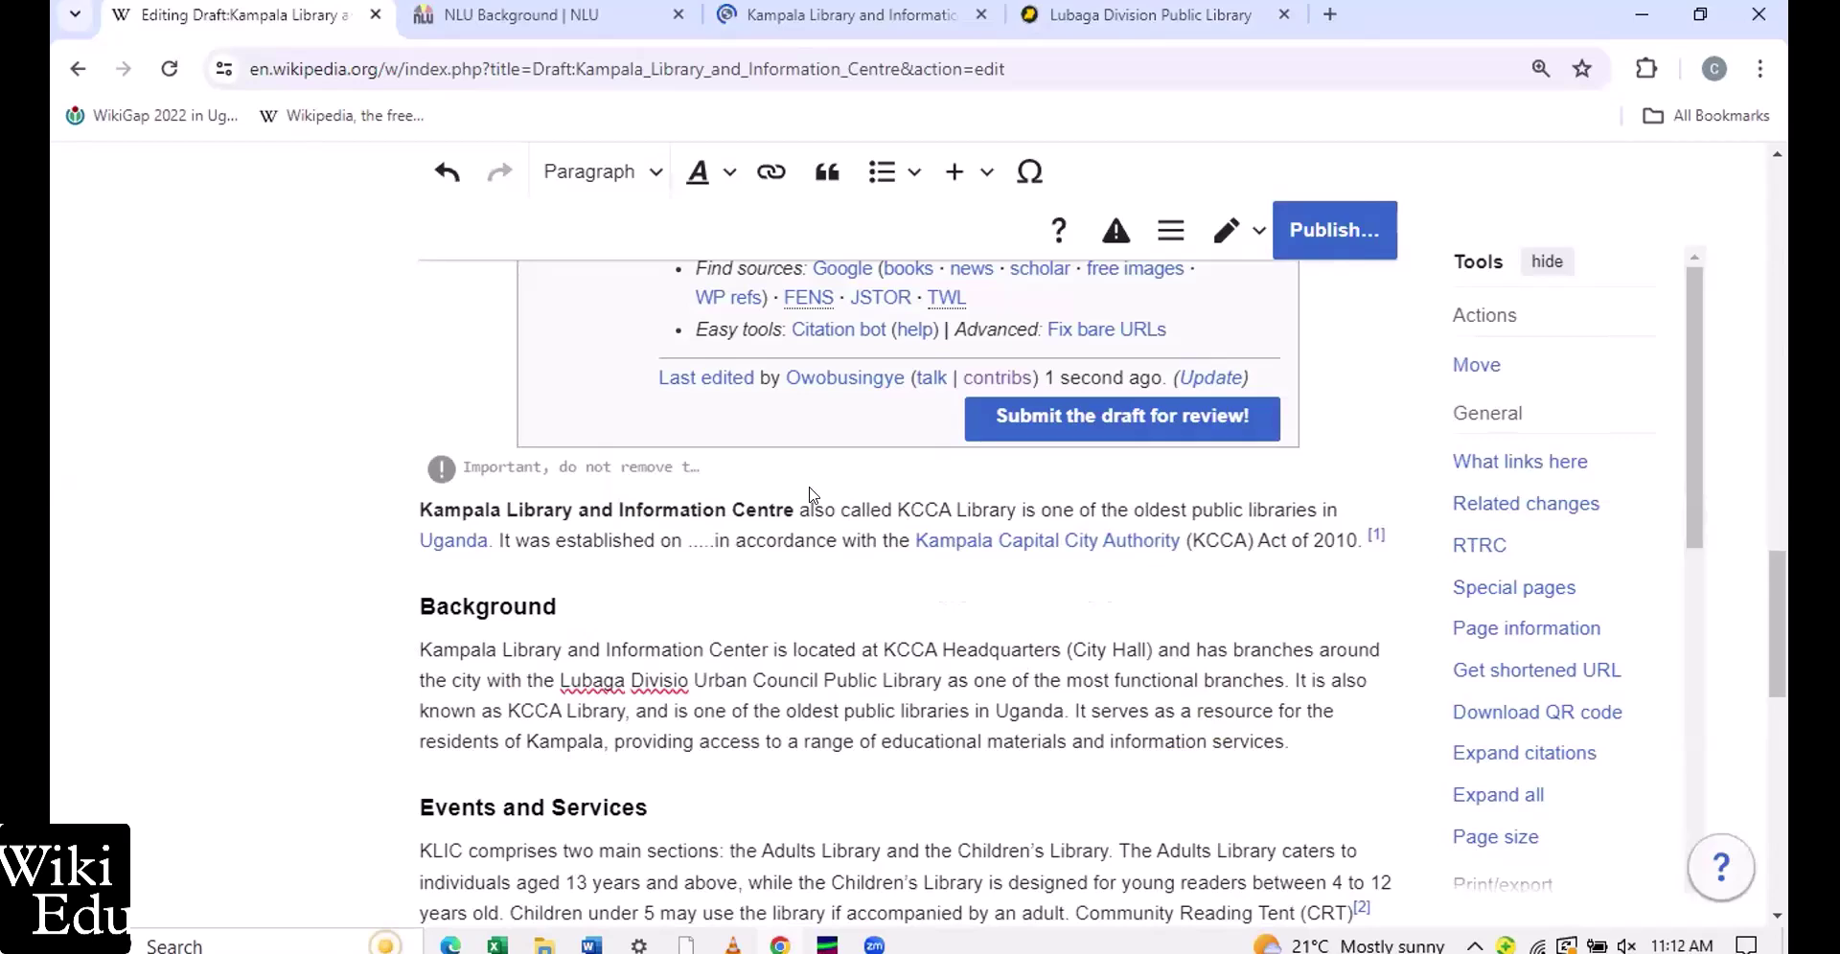
# Check the library's former name on the infoUg page and add "or Kampala Public Library" after "KCCA Library" in the lead sentence
pyautogui.hotkey('ctrl', 'shift', 'Tab')
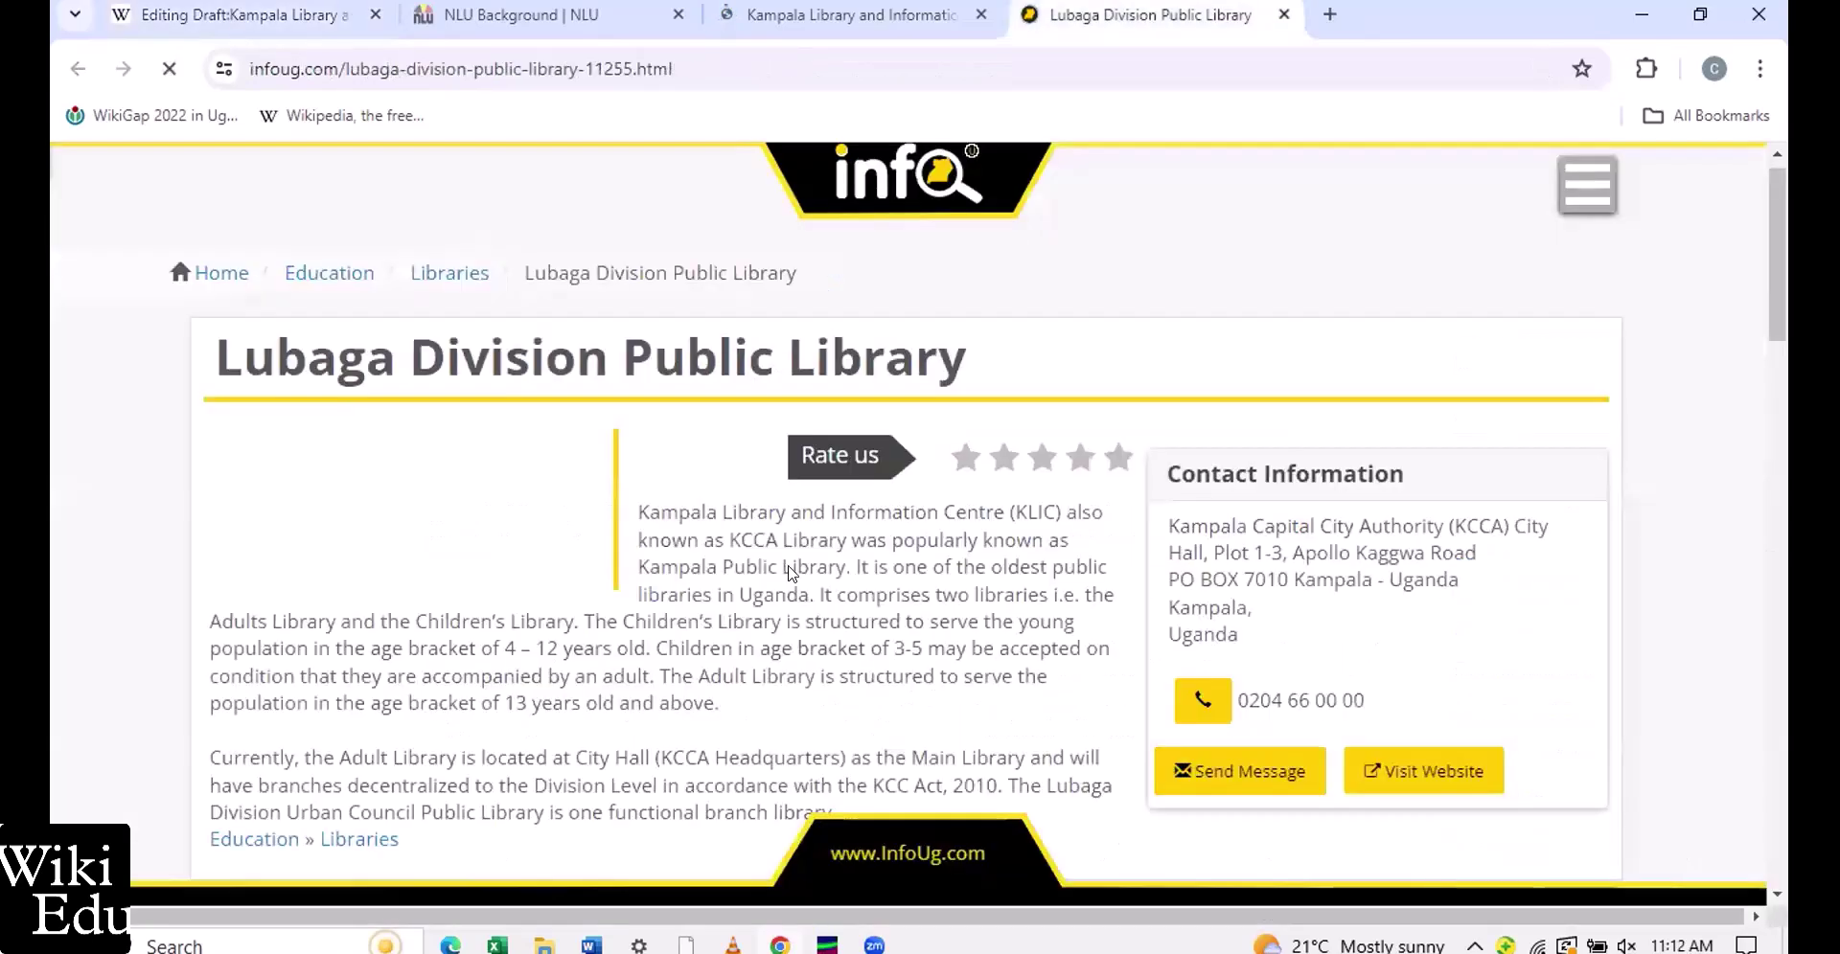
pyautogui.hotkey('ctrl', 'Tab')
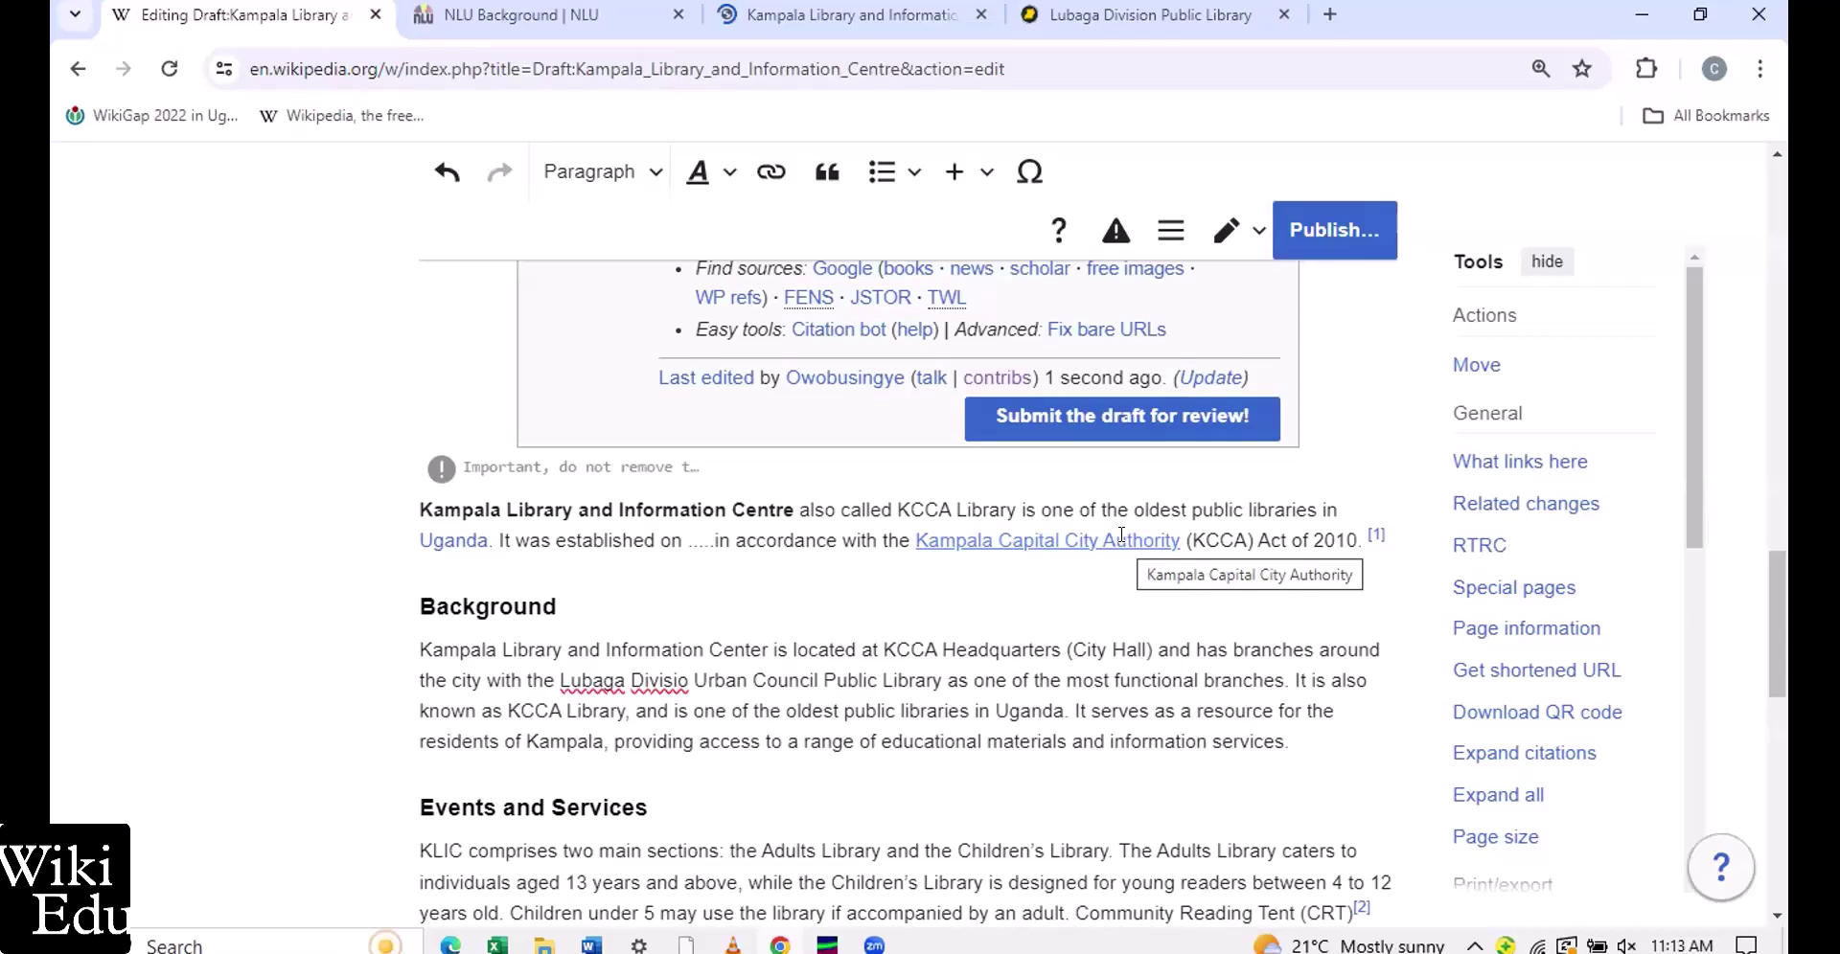
pyautogui.write('or Kamp')
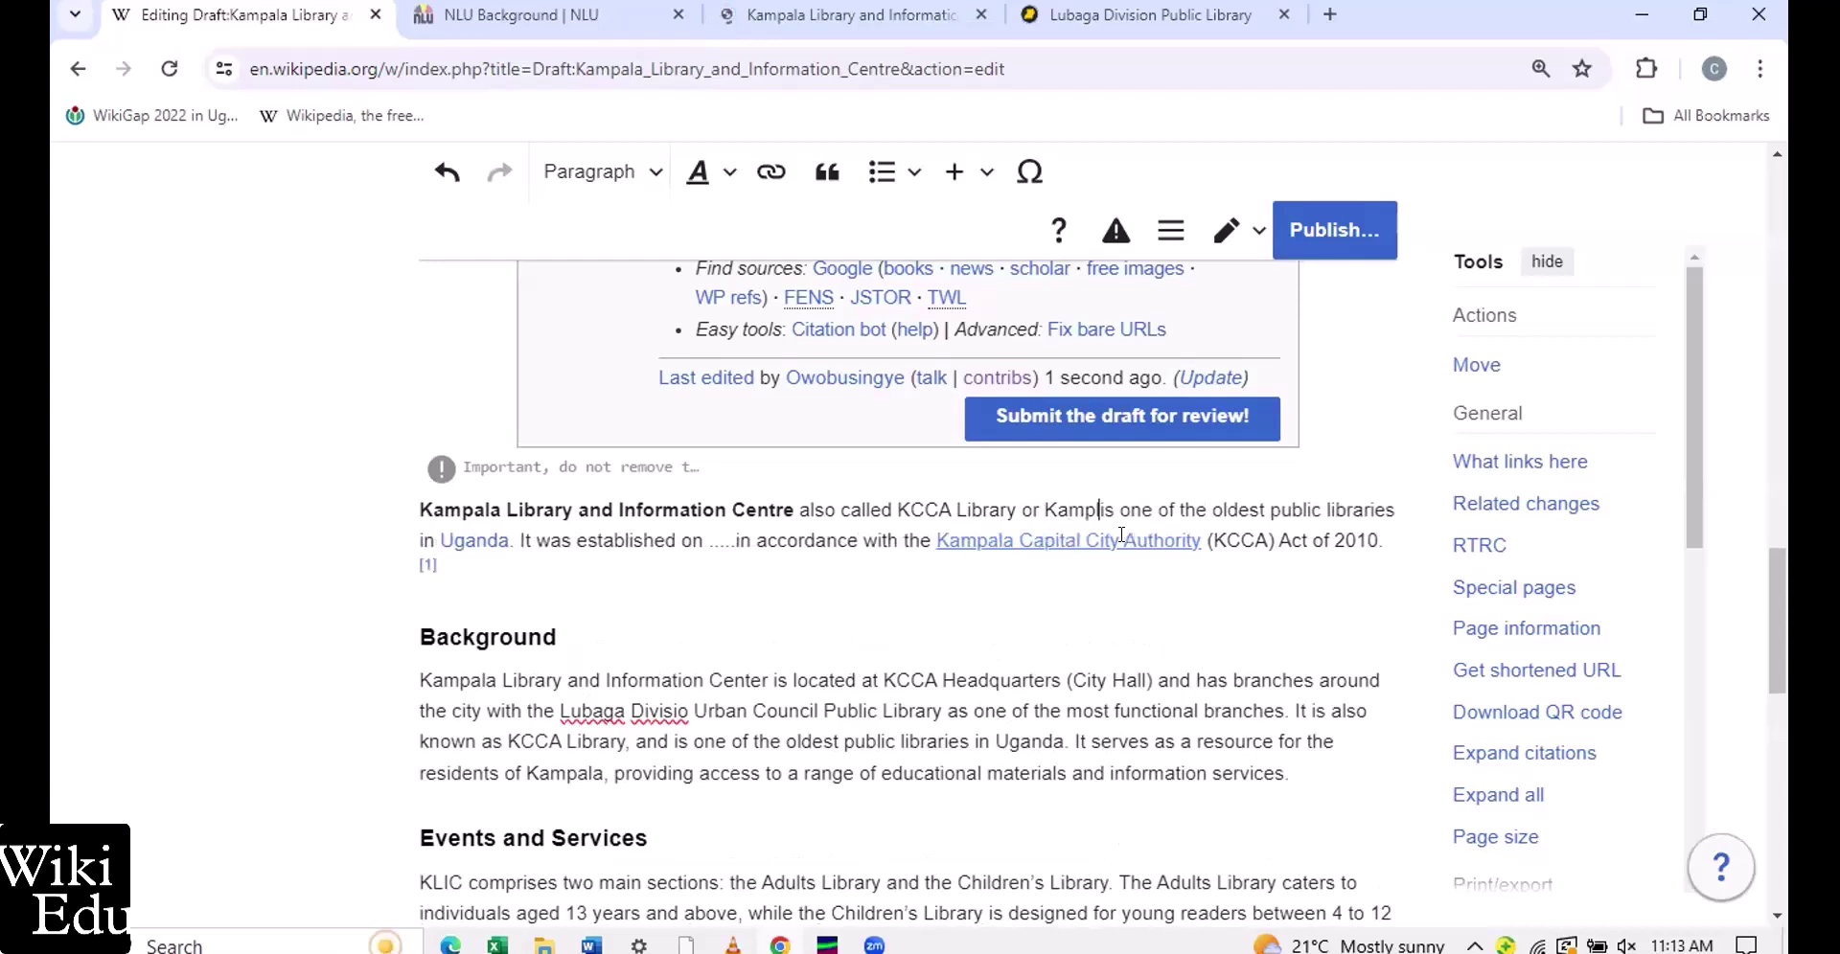
pyautogui.write('lala')
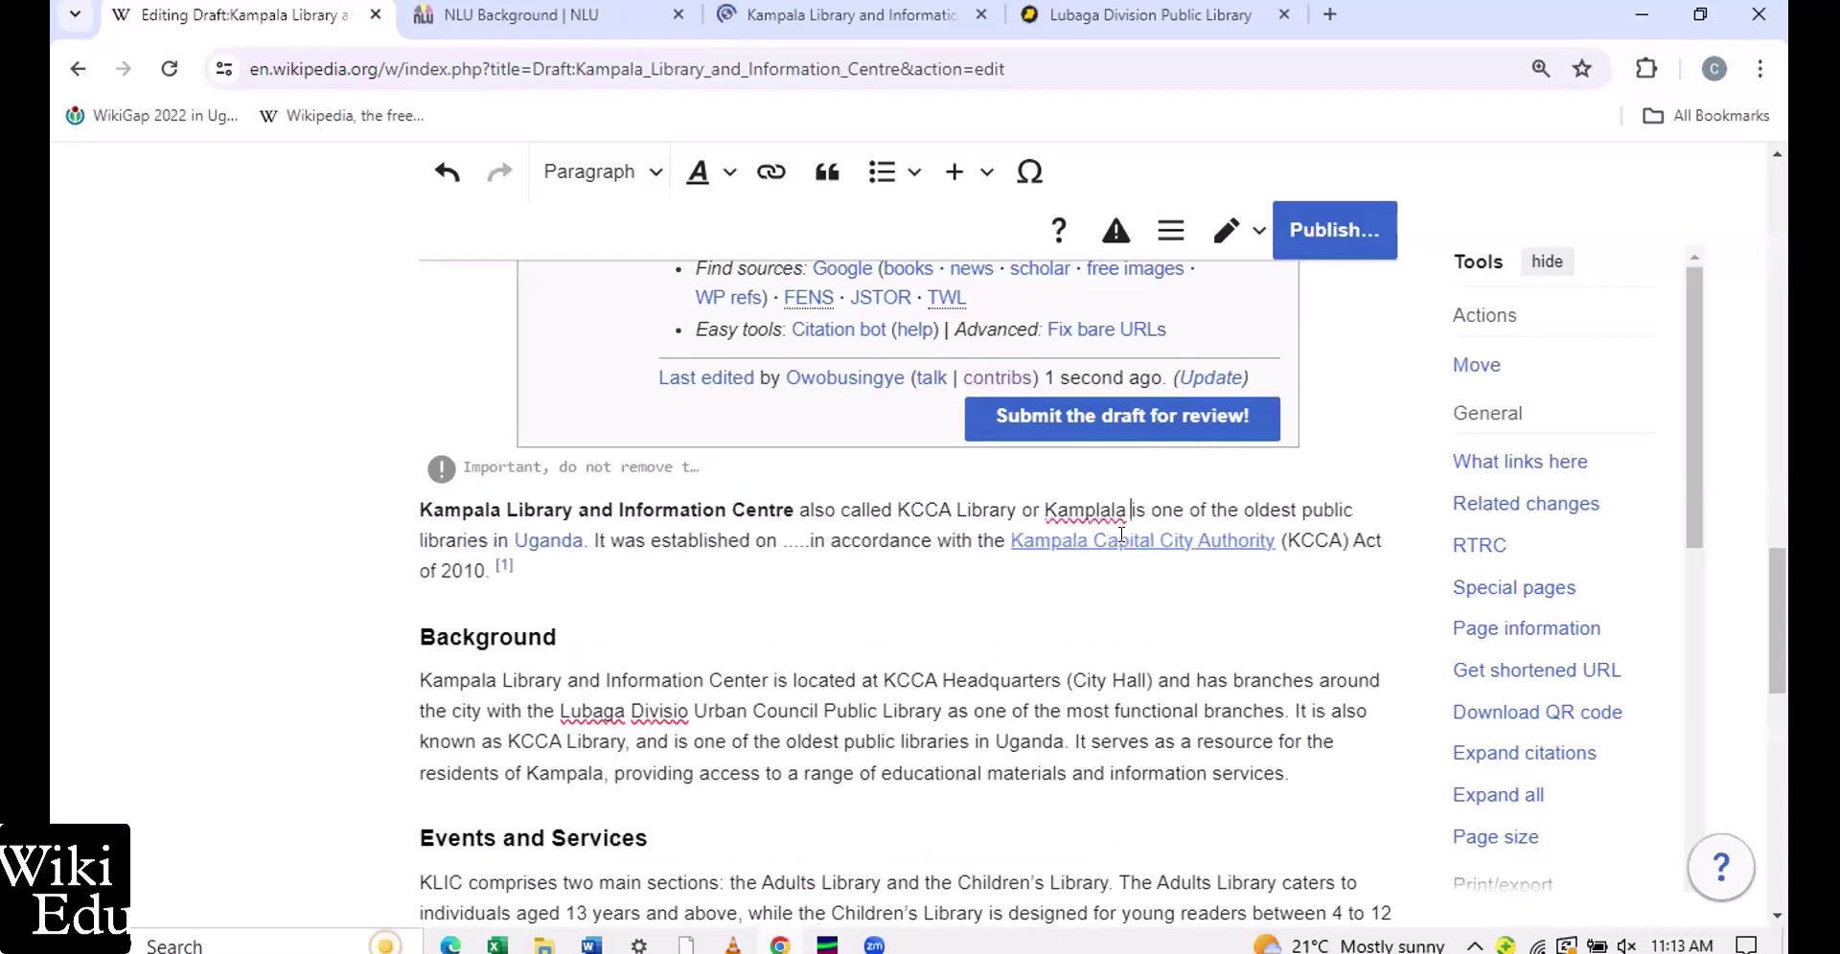
pyautogui.press('BackSpace')
pyautogui.press('BackSpace')
pyautogui.press('BackSpace')
pyautogui.press('BackSpace')
pyautogui.write('ALA')
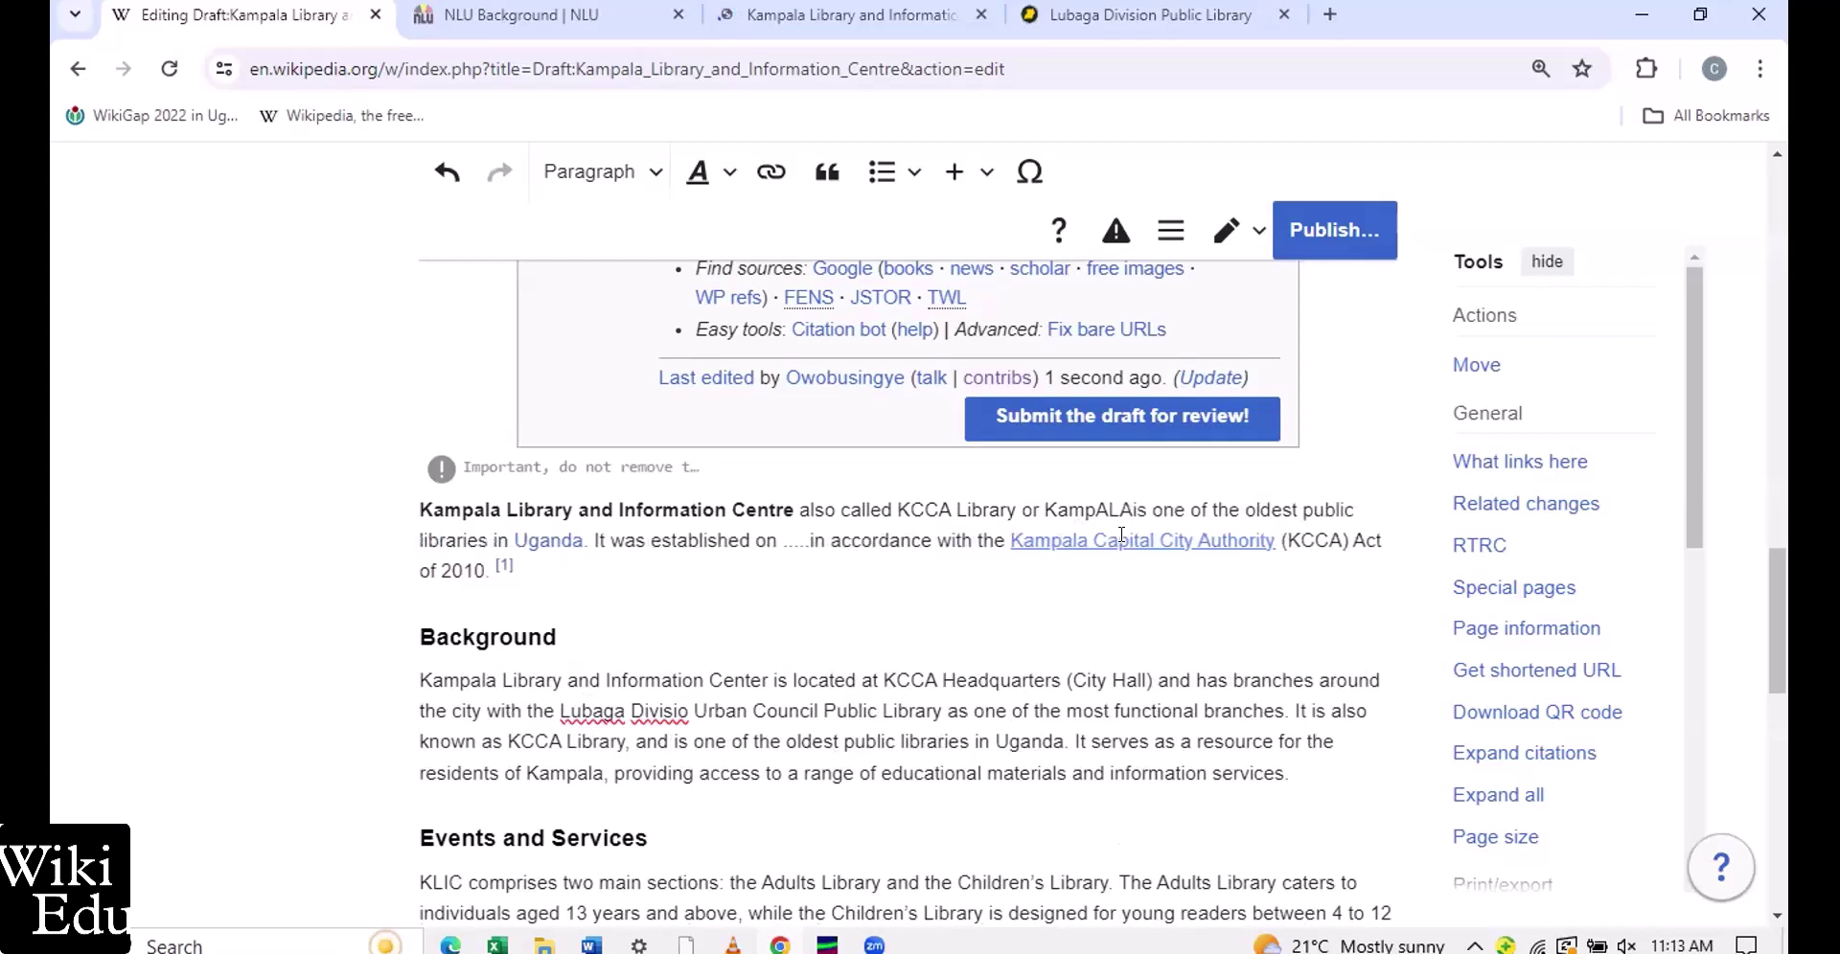
pyautogui.press('BackSpace')
pyautogui.press('BackSpace')
pyautogui.press('BackSpace')
pyautogui.write('ala Pb')
pyautogui.press('BackSpace')
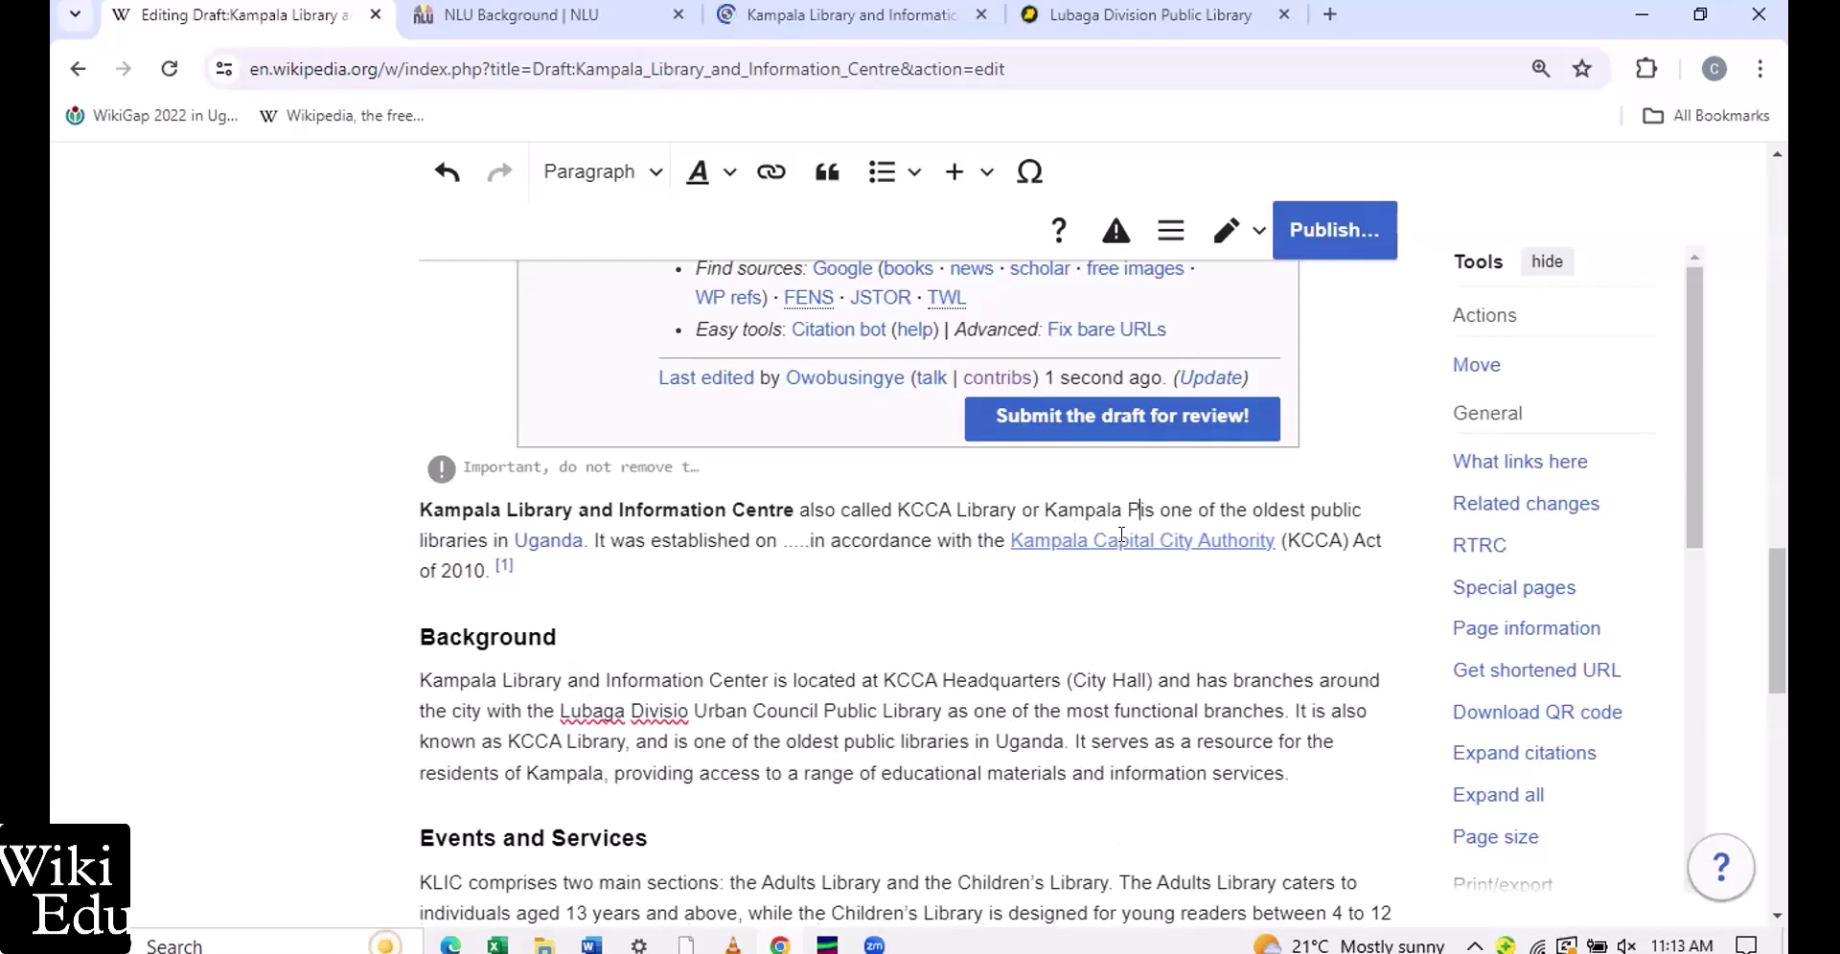
pyautogui.write('ublic ')
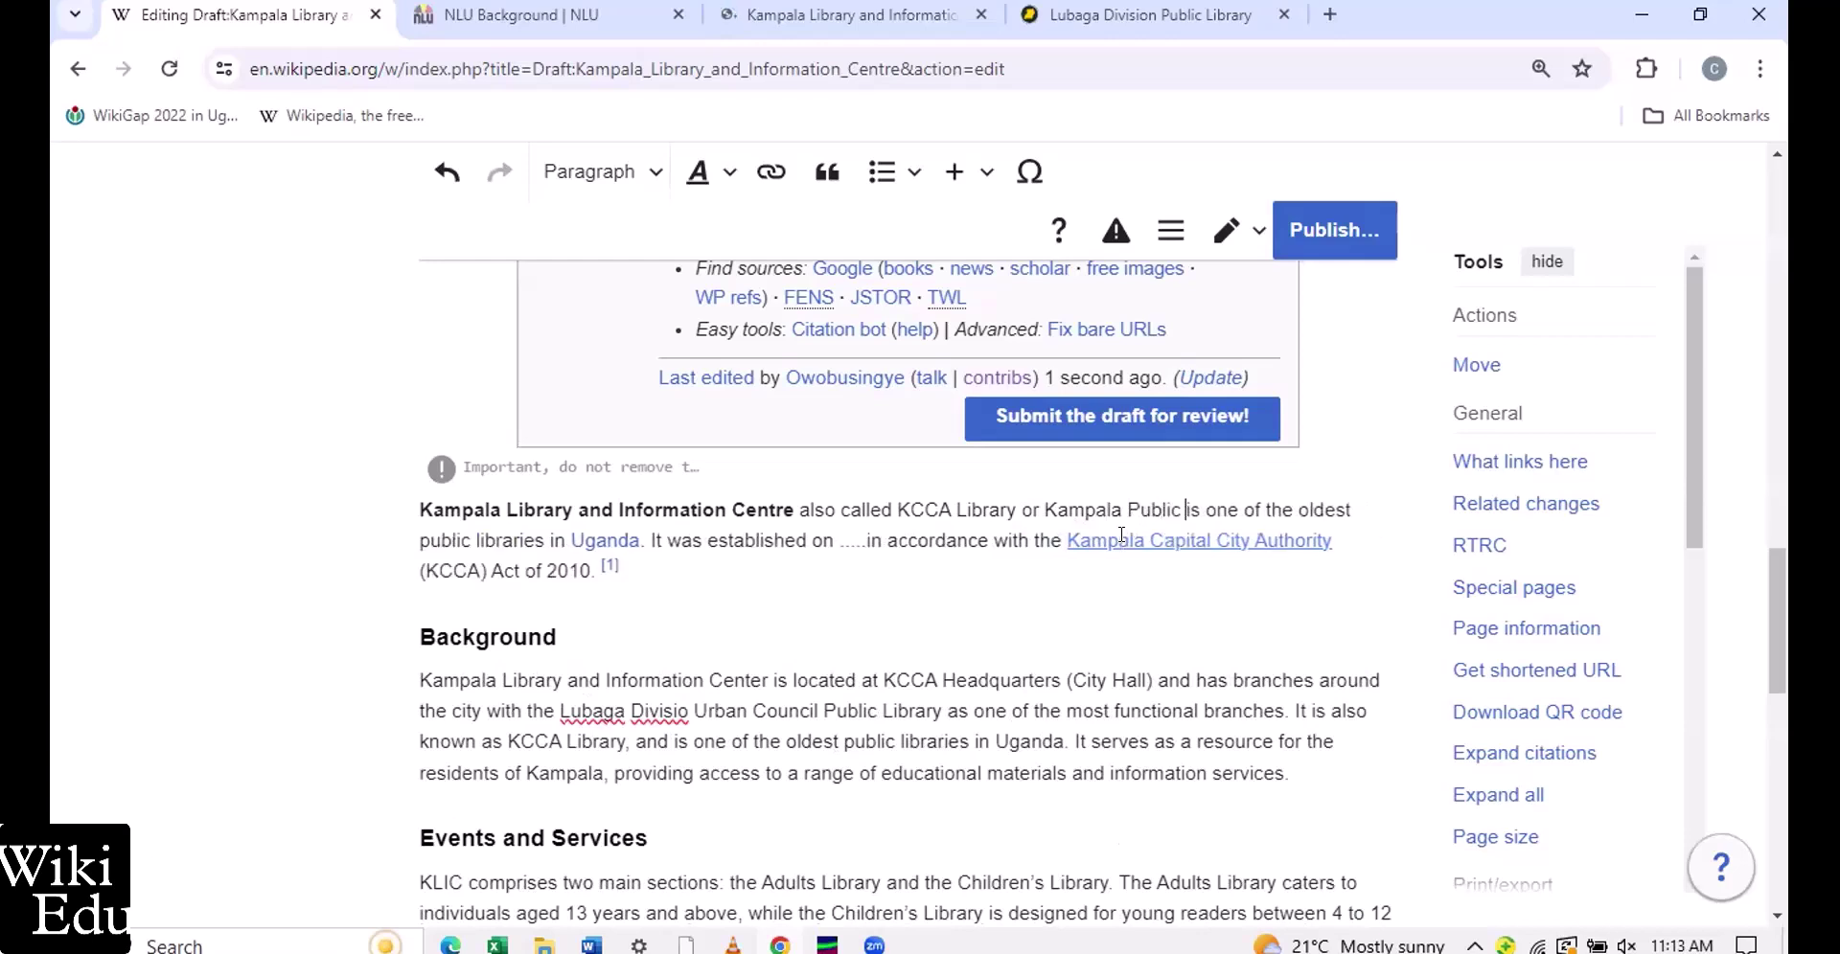
pyautogui.write('Lib')
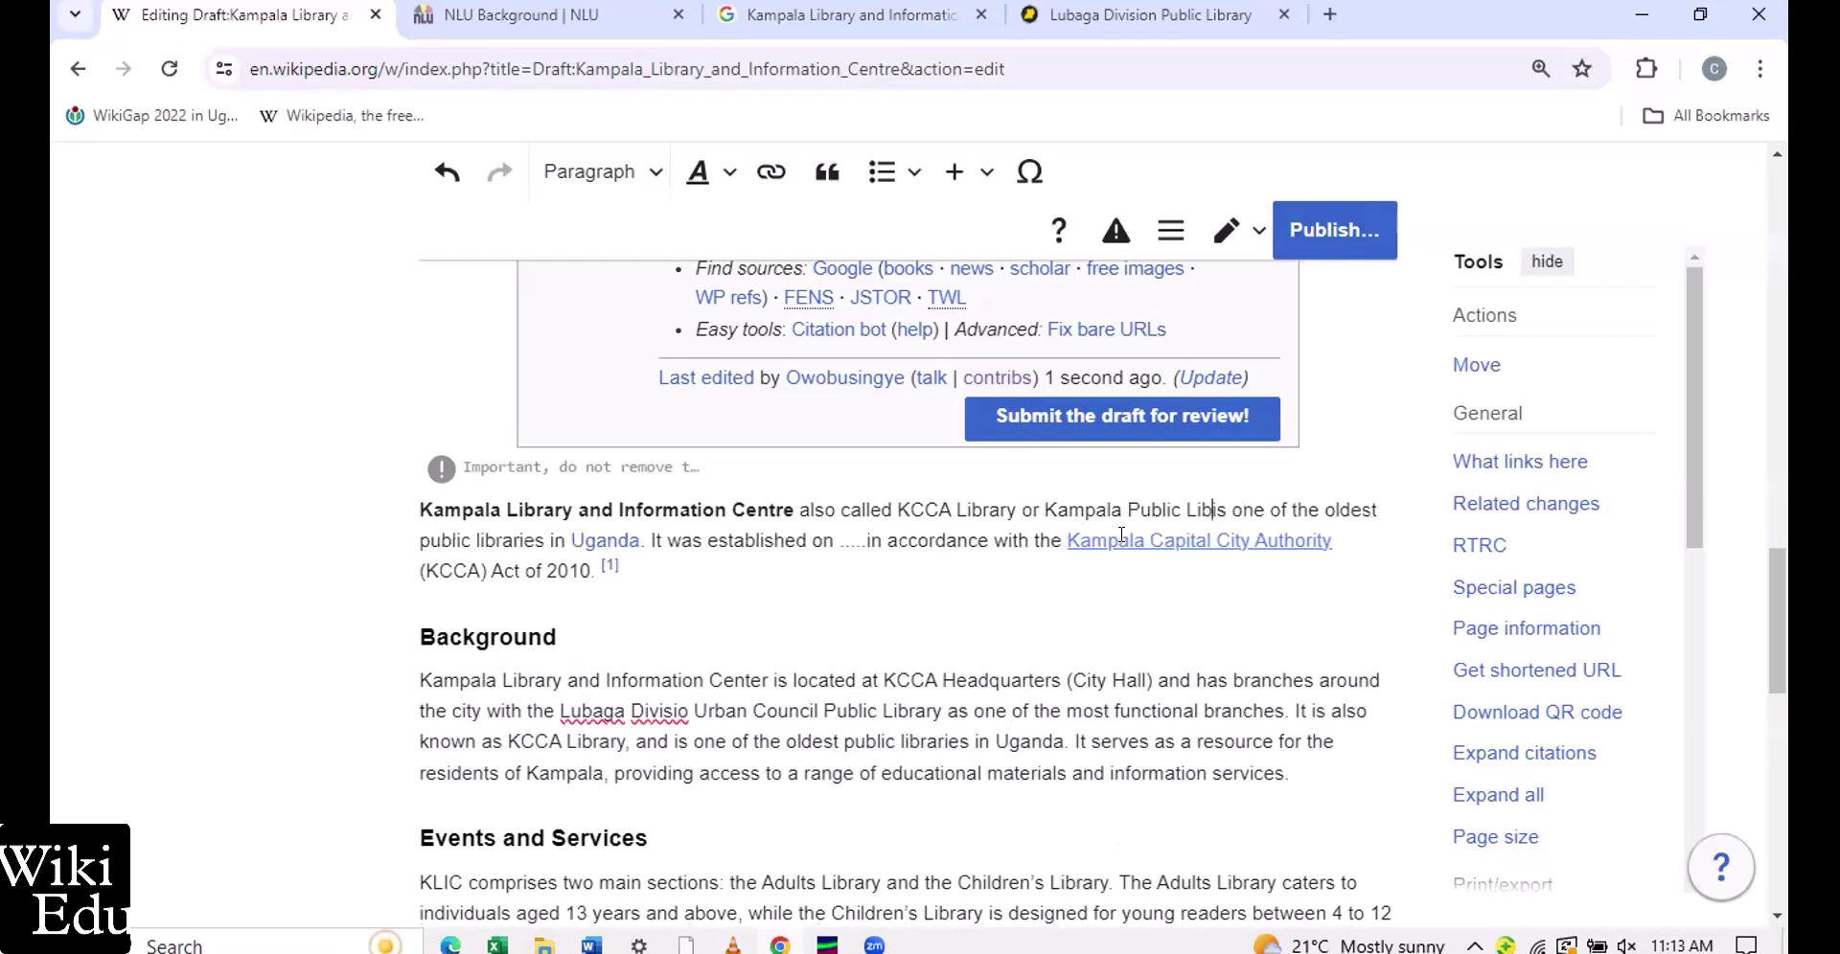
pyautogui.write('rary')
pyautogui.press('Left')
pyautogui.press('Left')
pyautogui.press('Left')
pyautogui.press('BackSpace')
pyautogui.write('r')
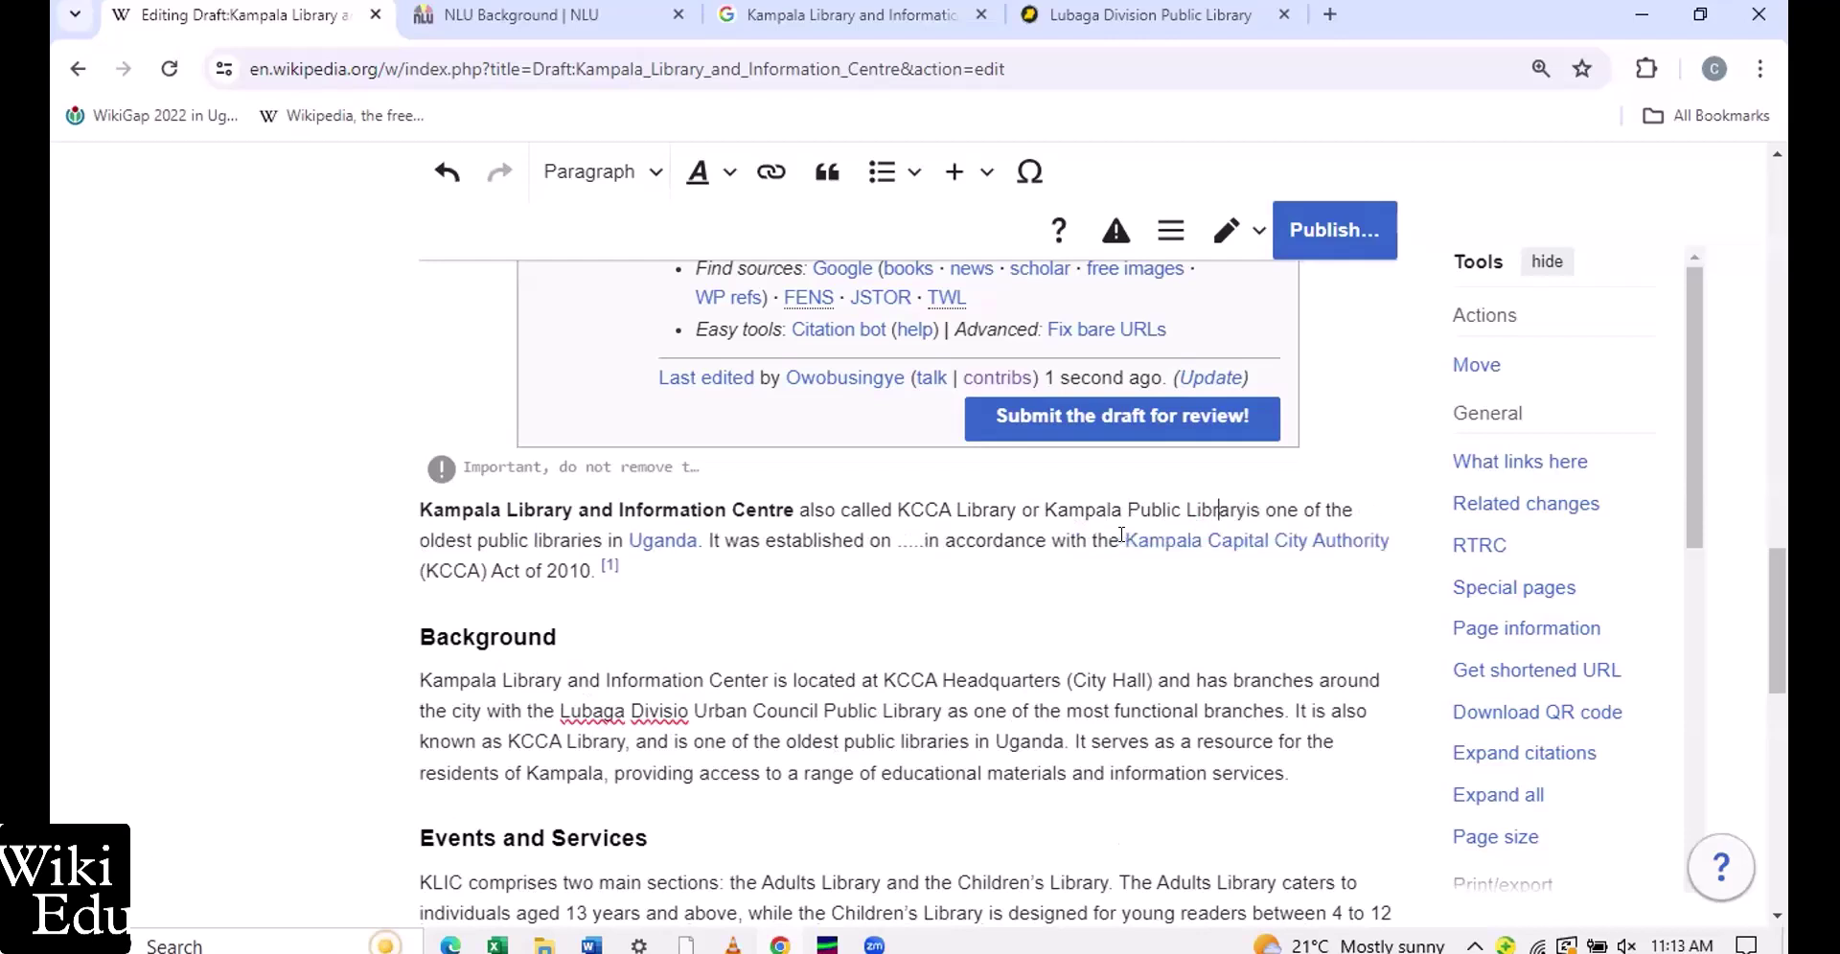
pyautogui.press('Right')
pyautogui.press('Right')
pyautogui.press('Right')
pyautogui.click(1146, 427)
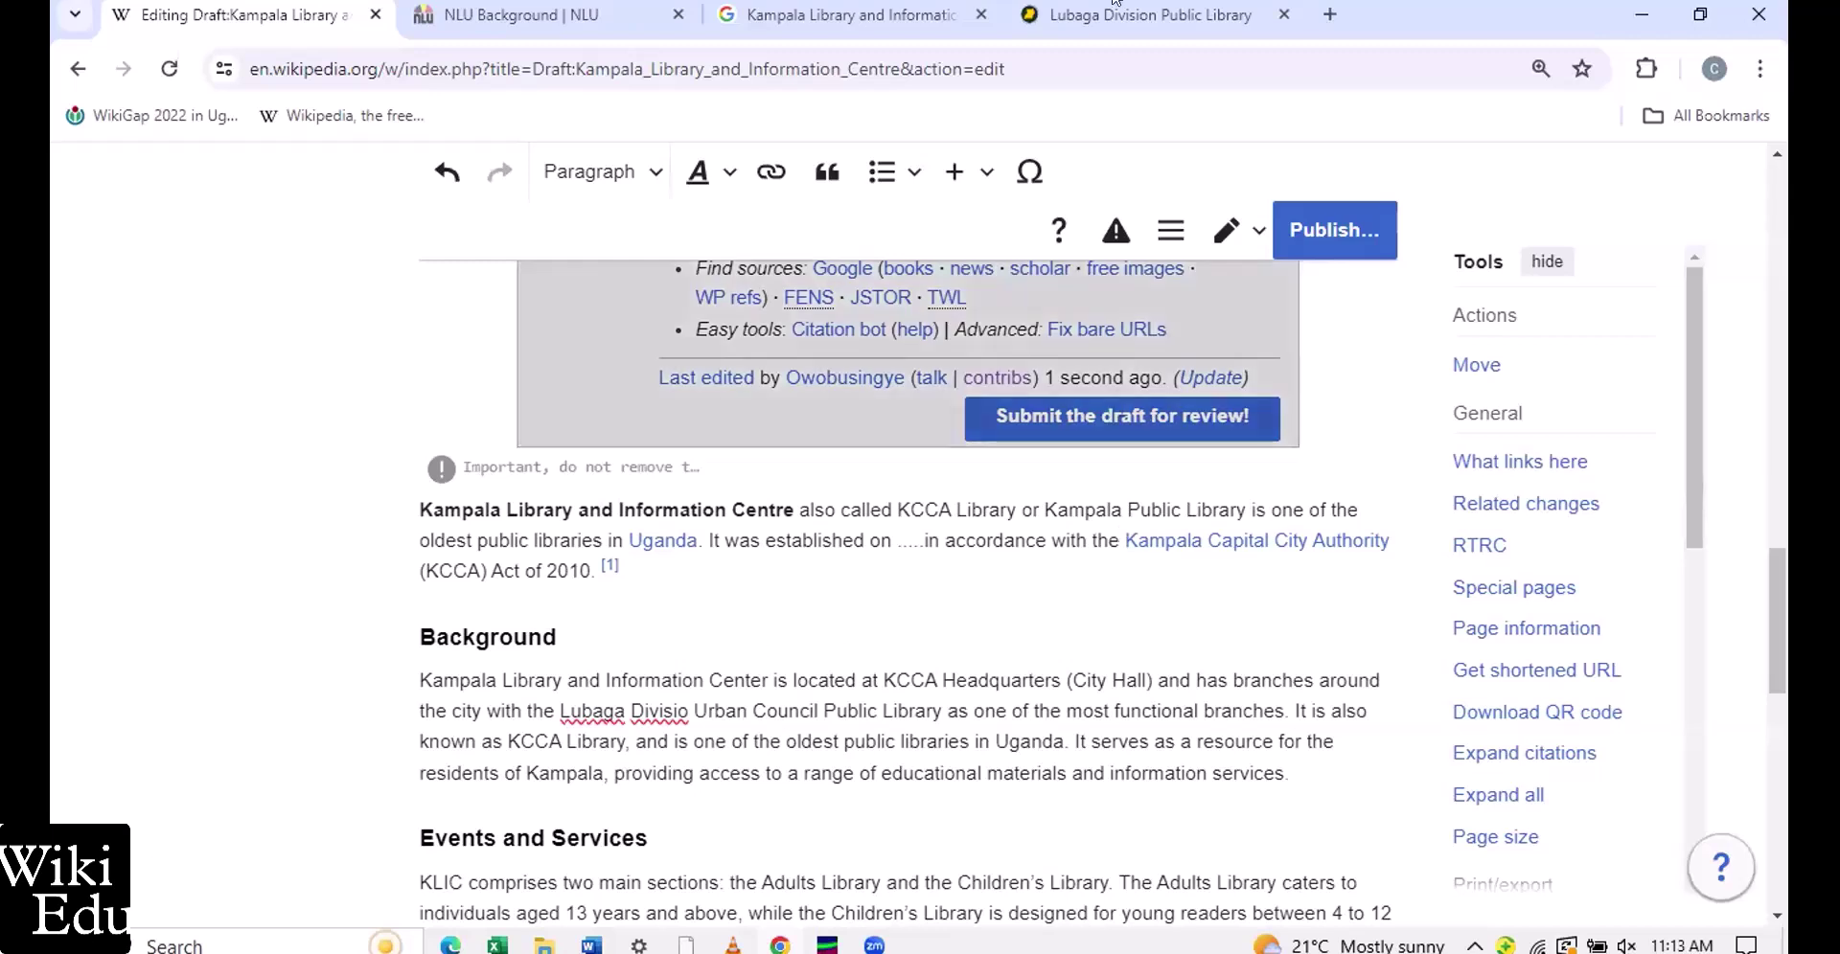
# Copy the infoUg page's address, start a citation after "Uganda." in the lead, and try to find the address among the existing citations
pyautogui.click(1117, 9)
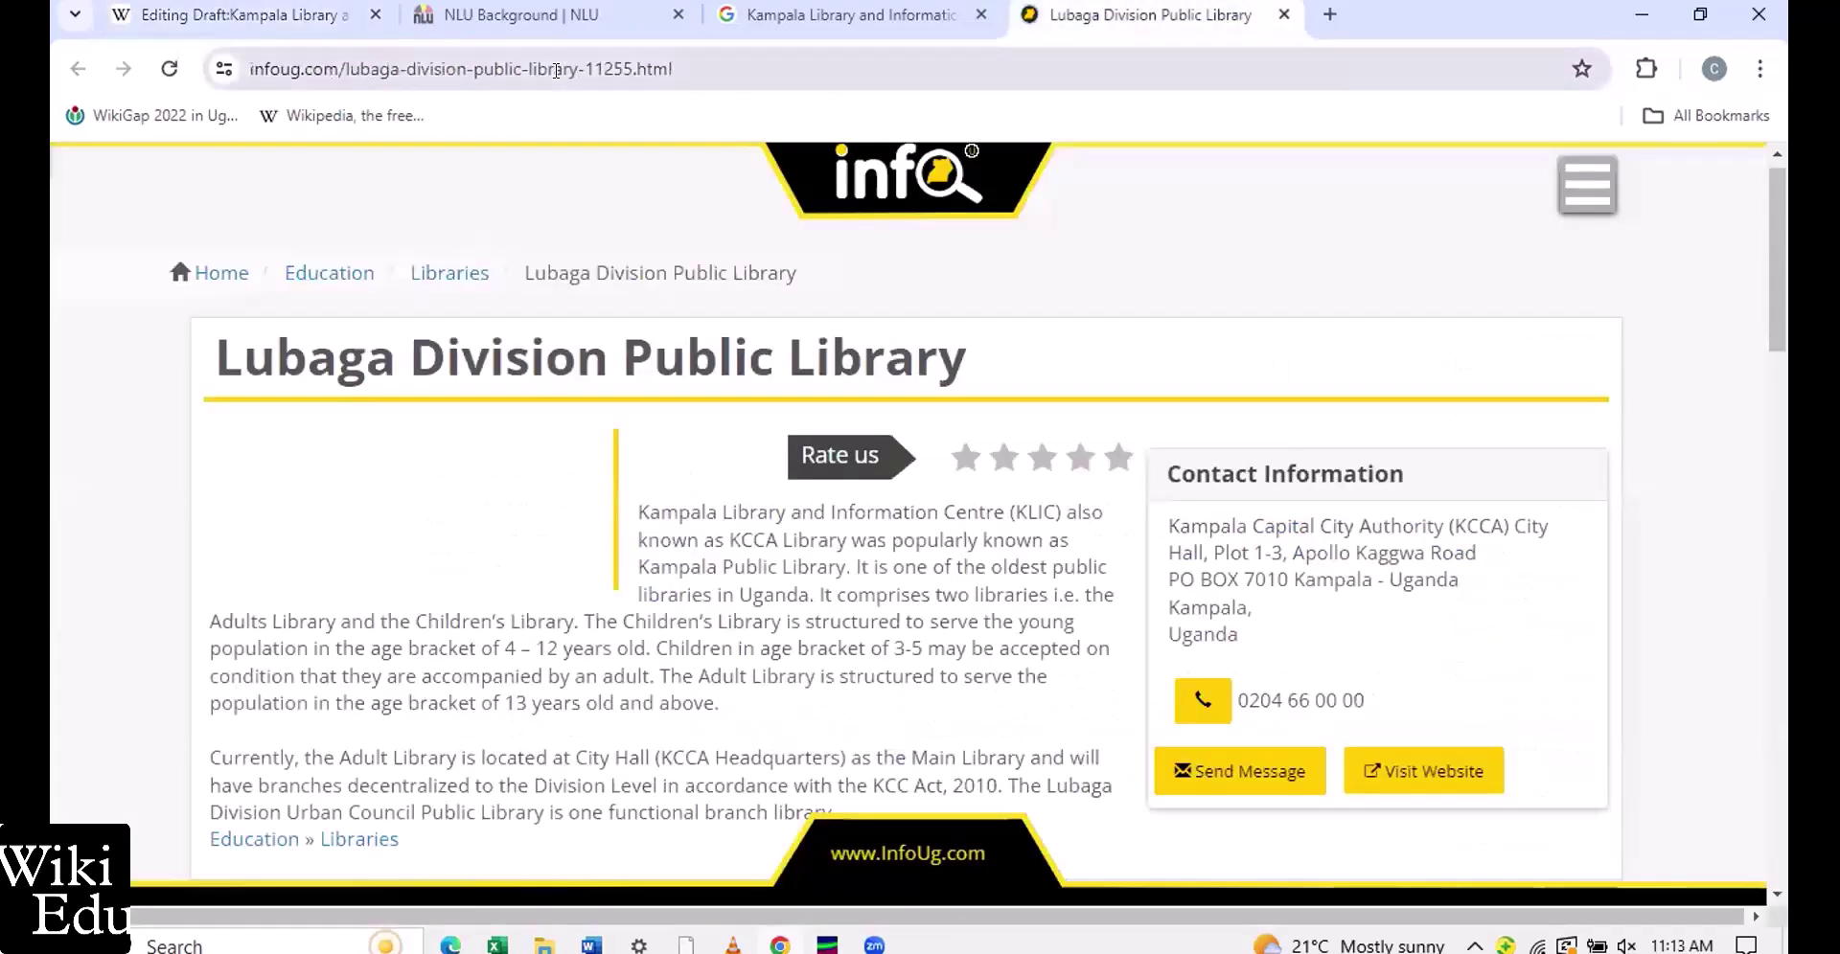
pyautogui.click(556, 70)
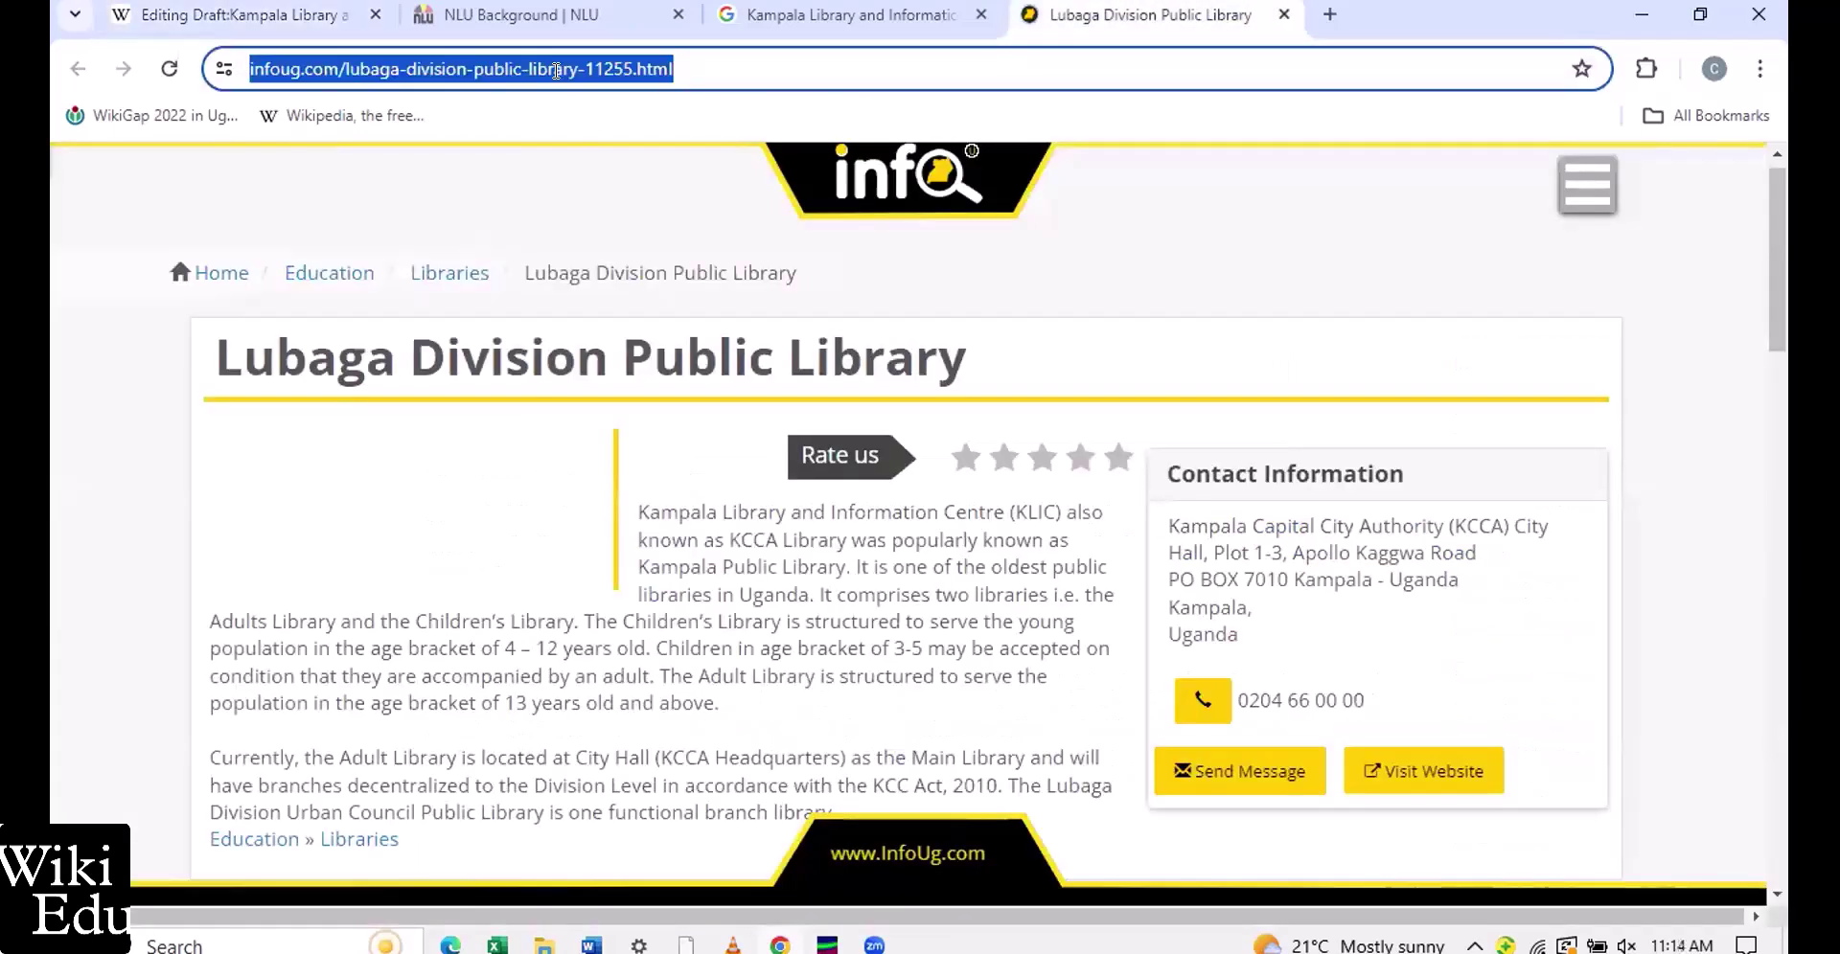
pyautogui.click(177, 10)
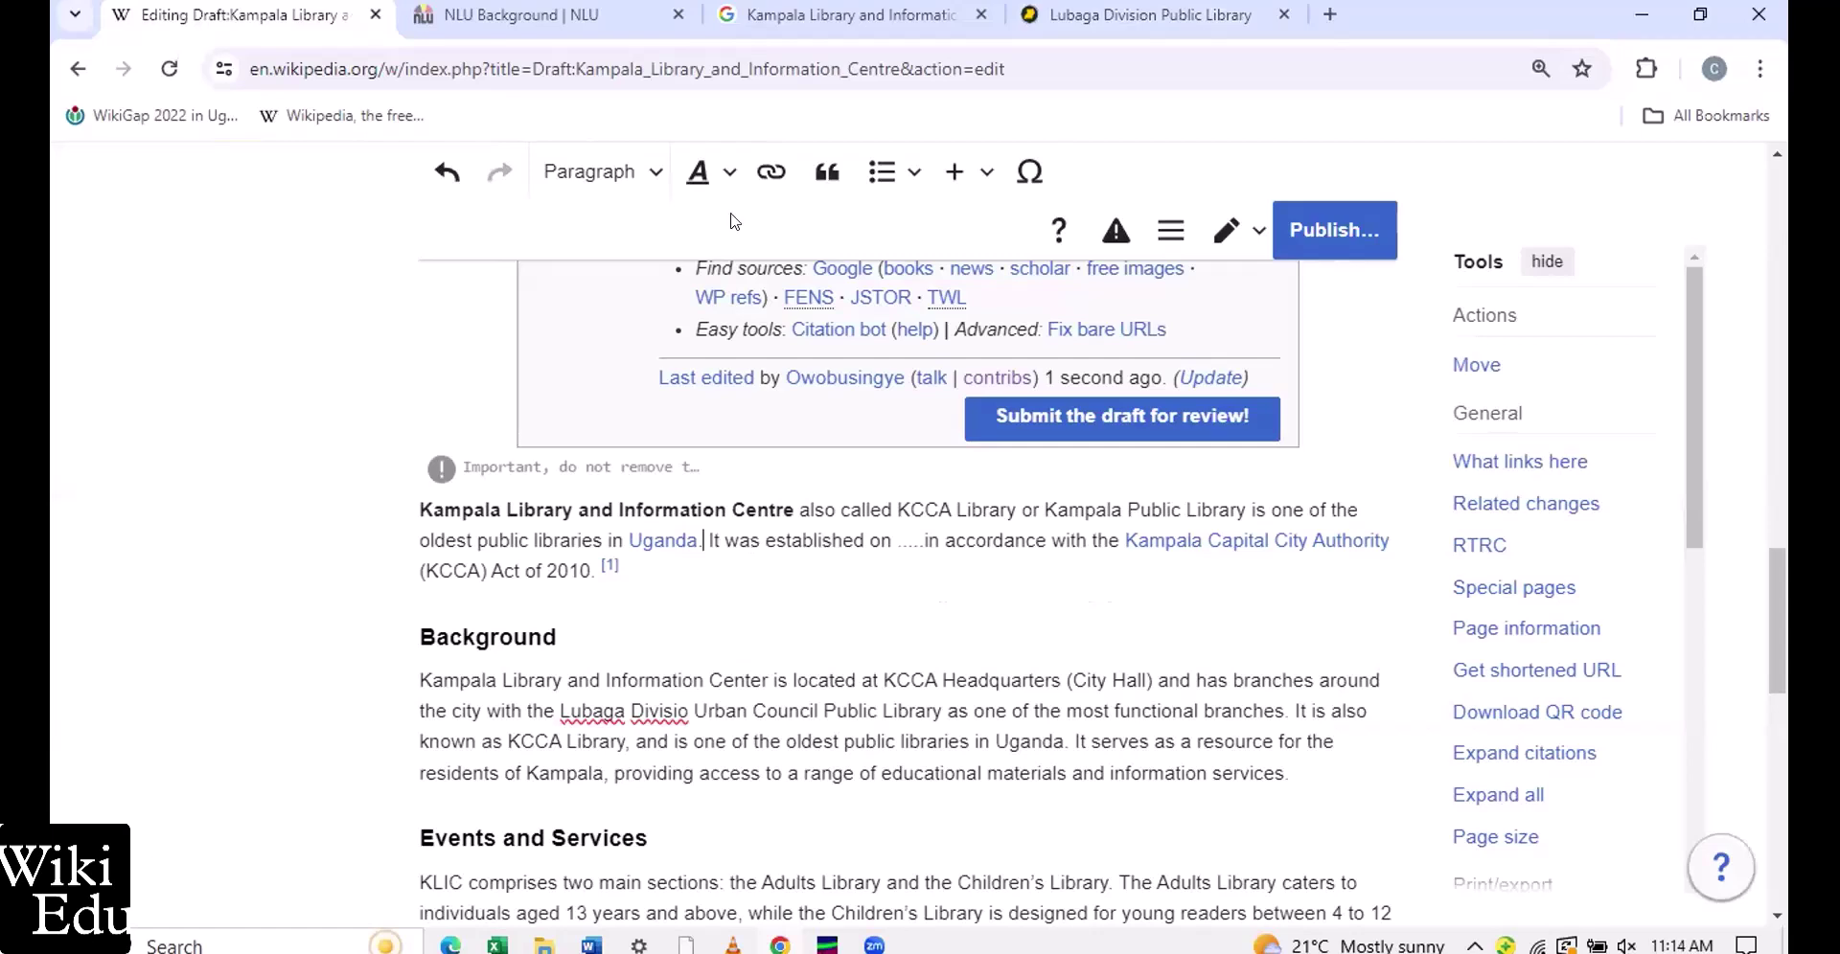
pyautogui.click(826, 173)
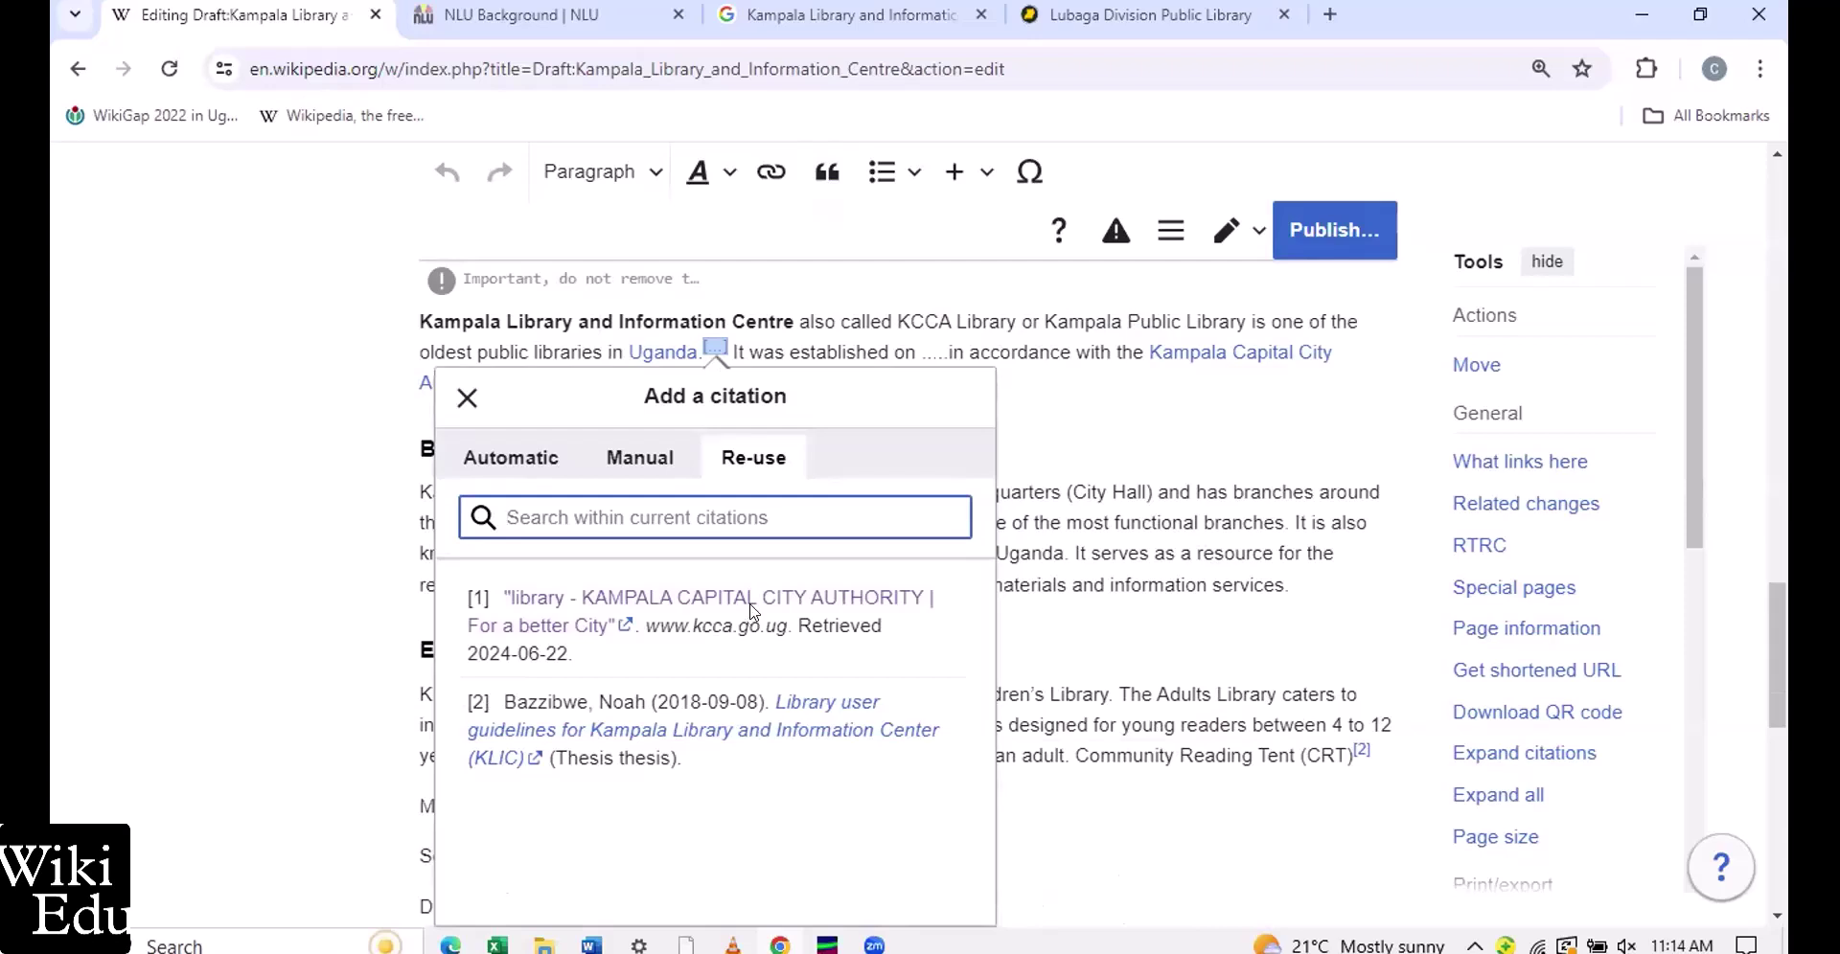
pyautogui.hotkey('ctrl', 'v')
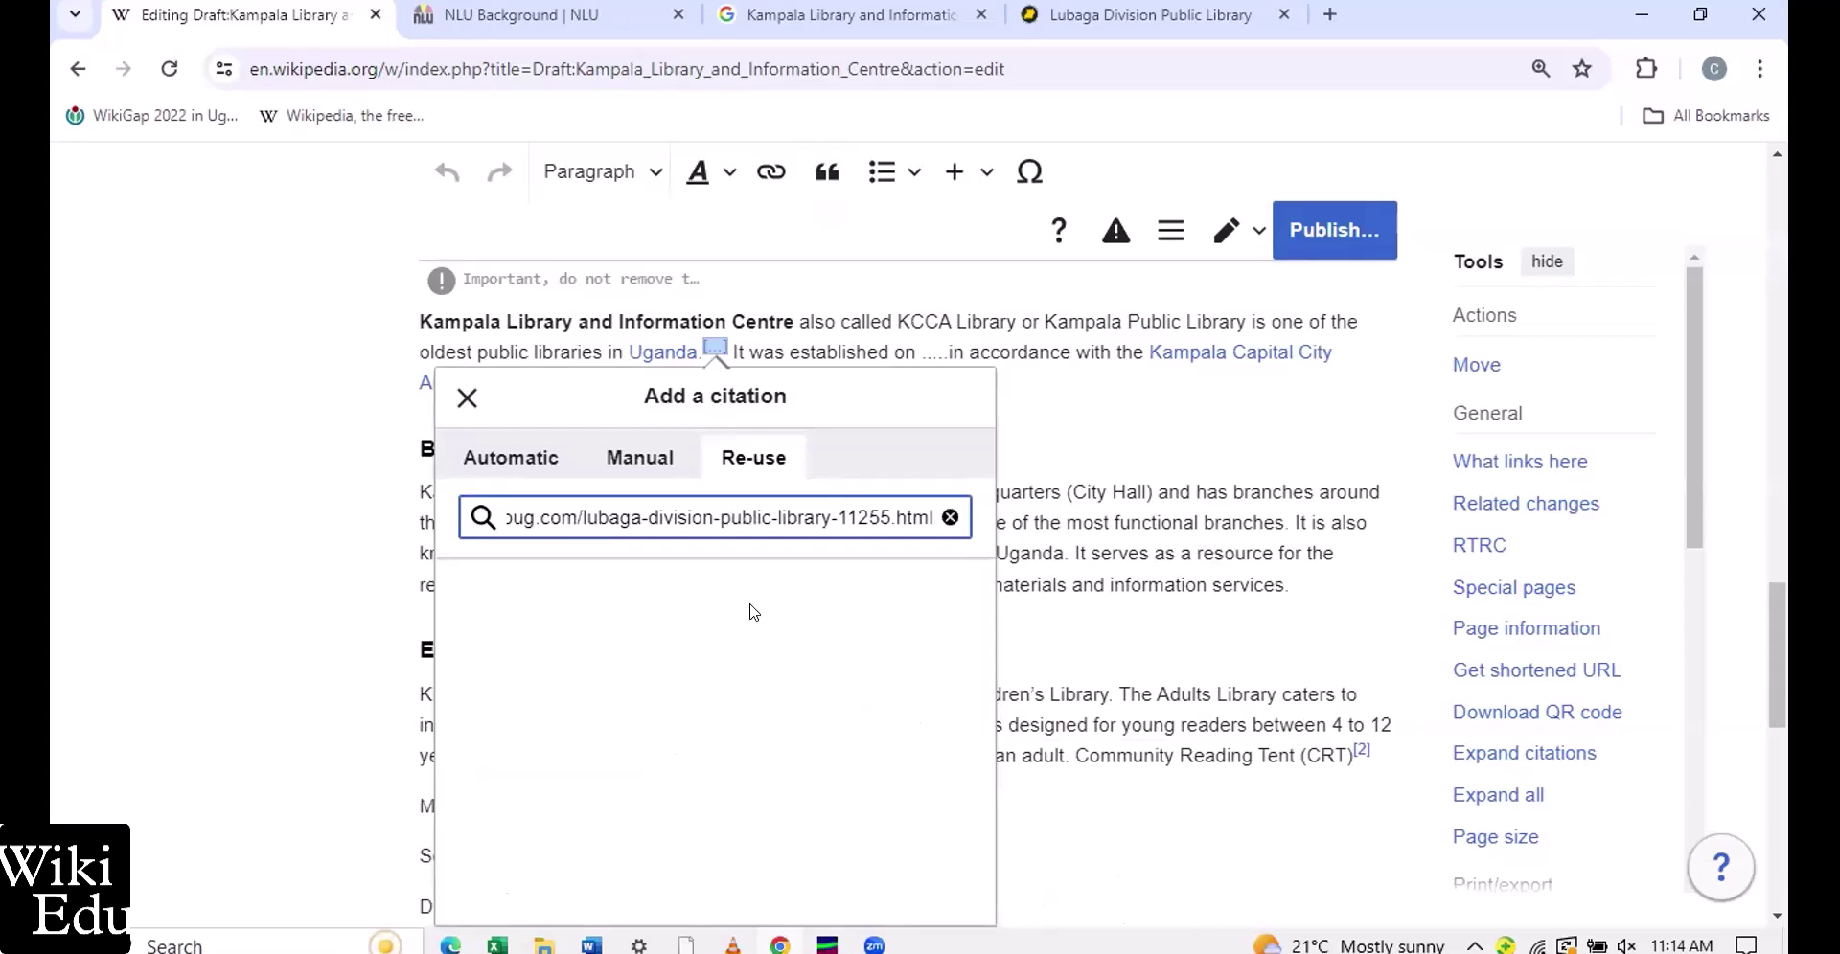
pyautogui.click(949, 517)
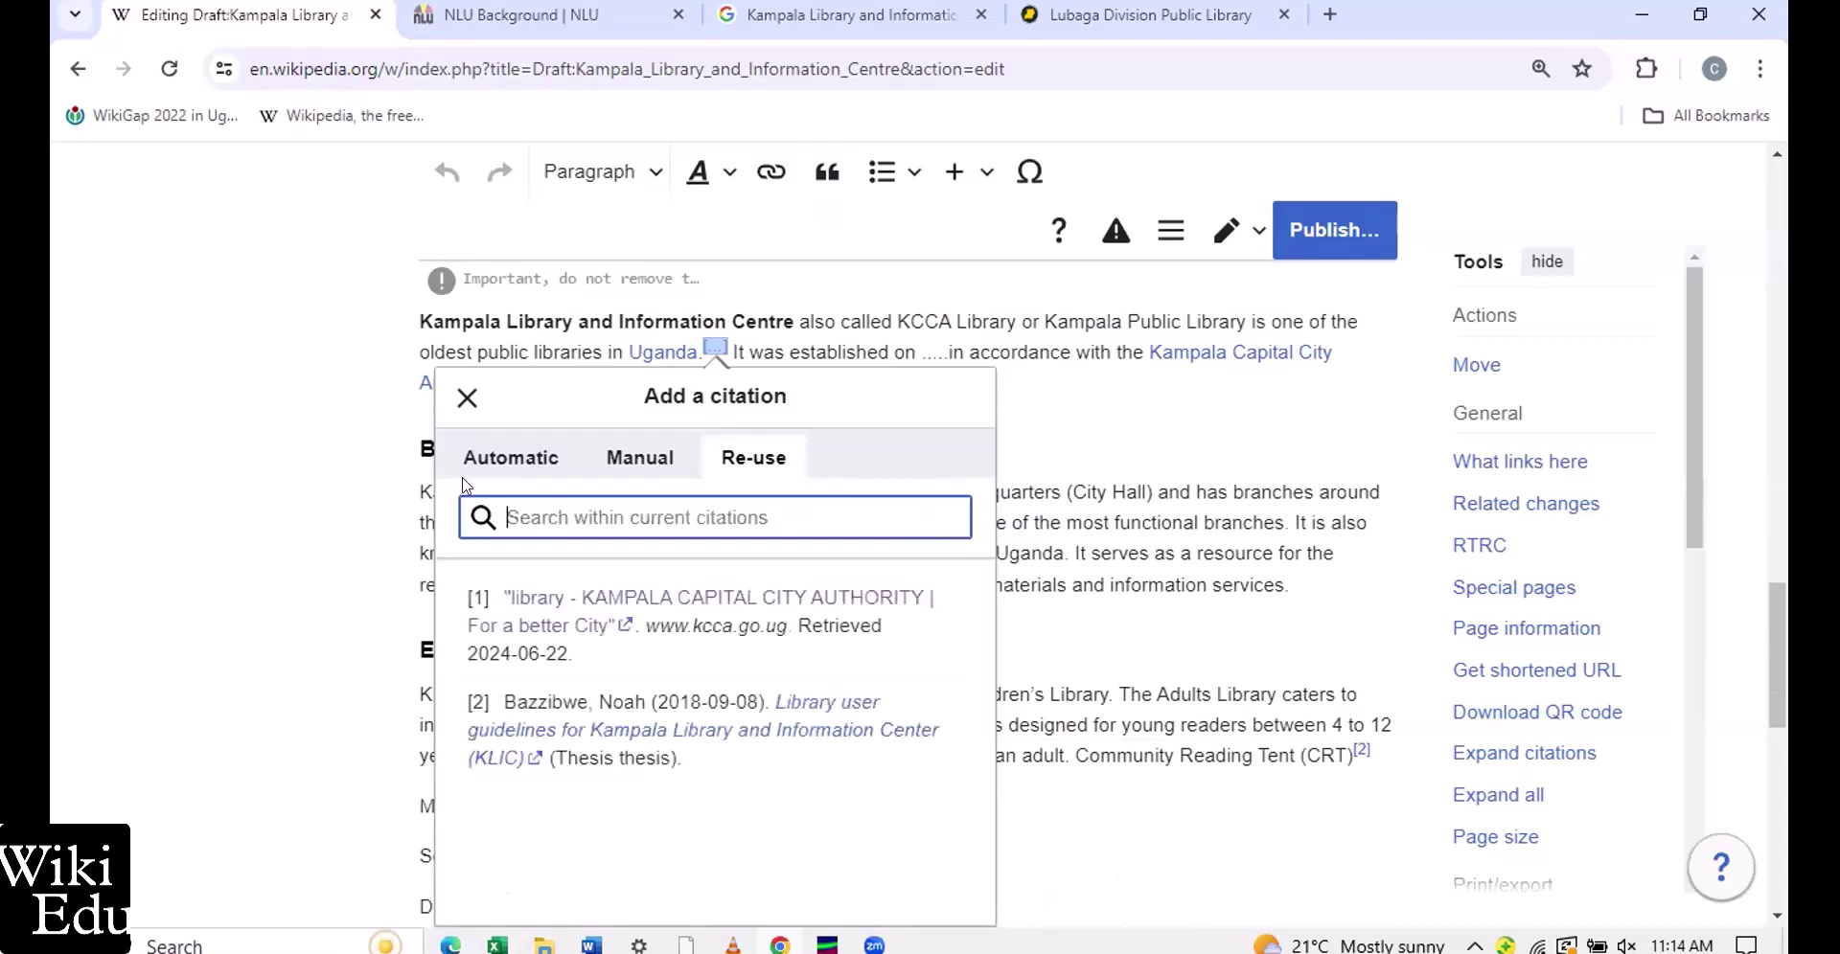
# Generate a citation automatically from the infoug.com Lubaga Division Public Library address and insert it after "Uganda." in the lead
pyautogui.click(532, 455)
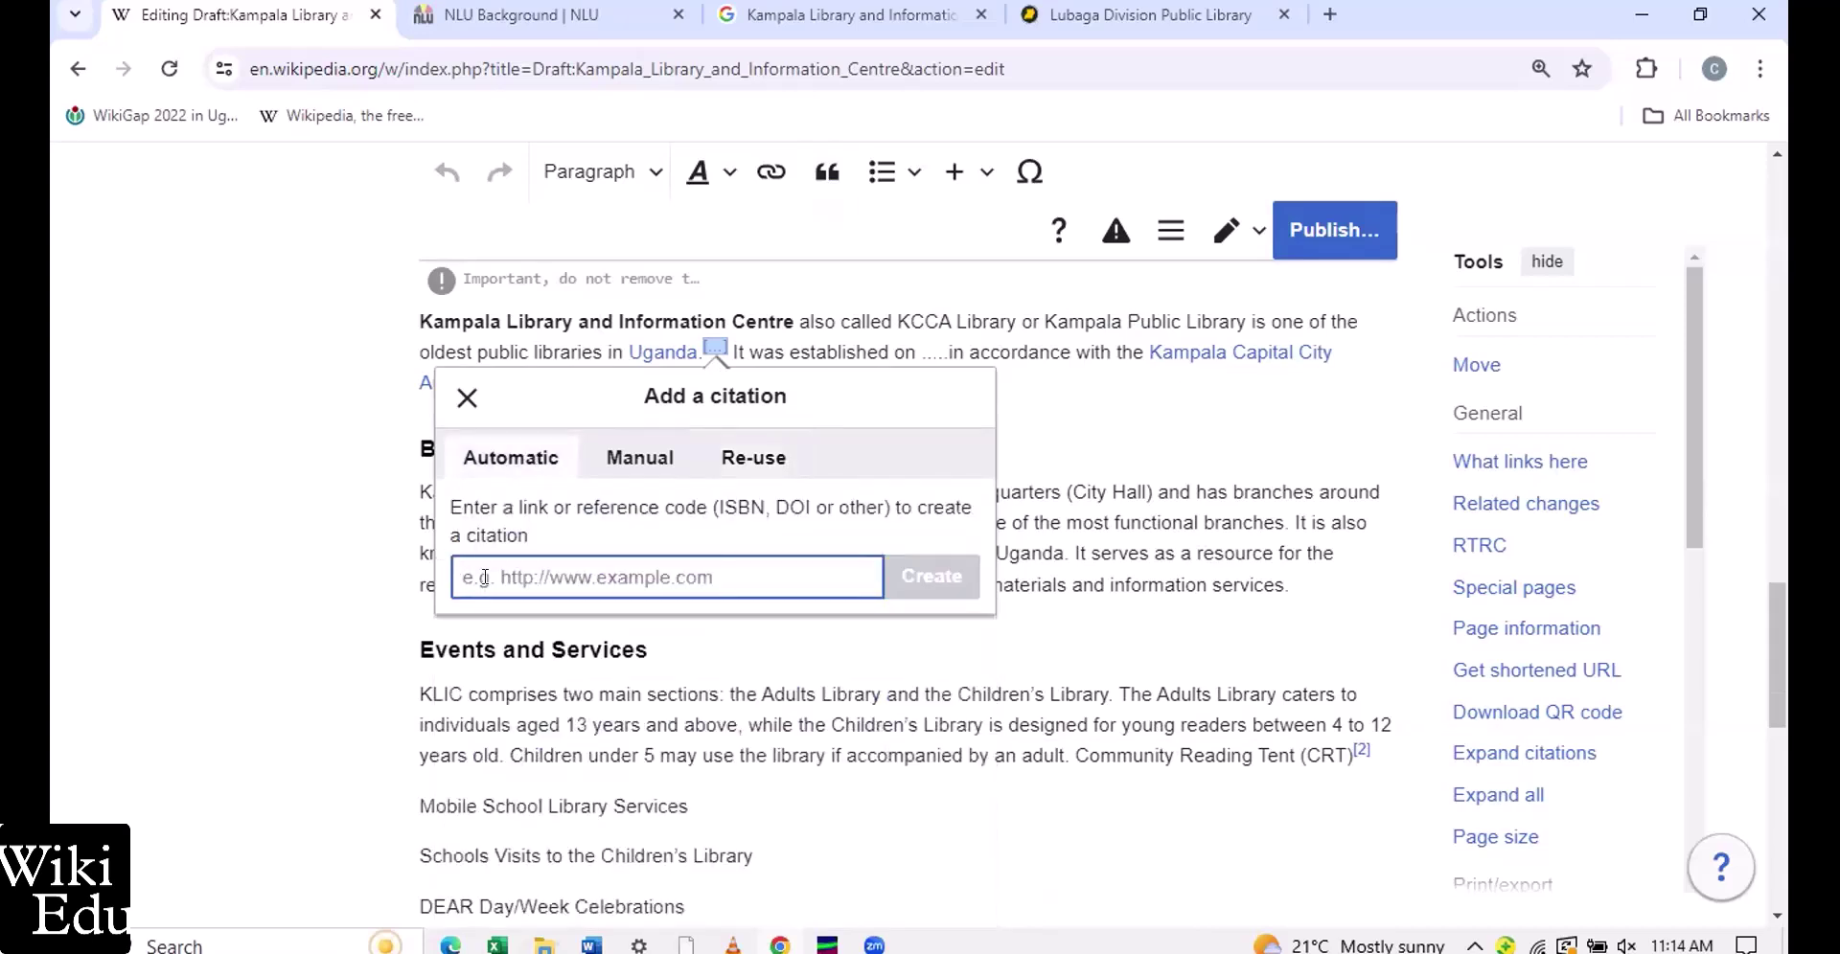
pyautogui.hotkey('ctrl', 'v')
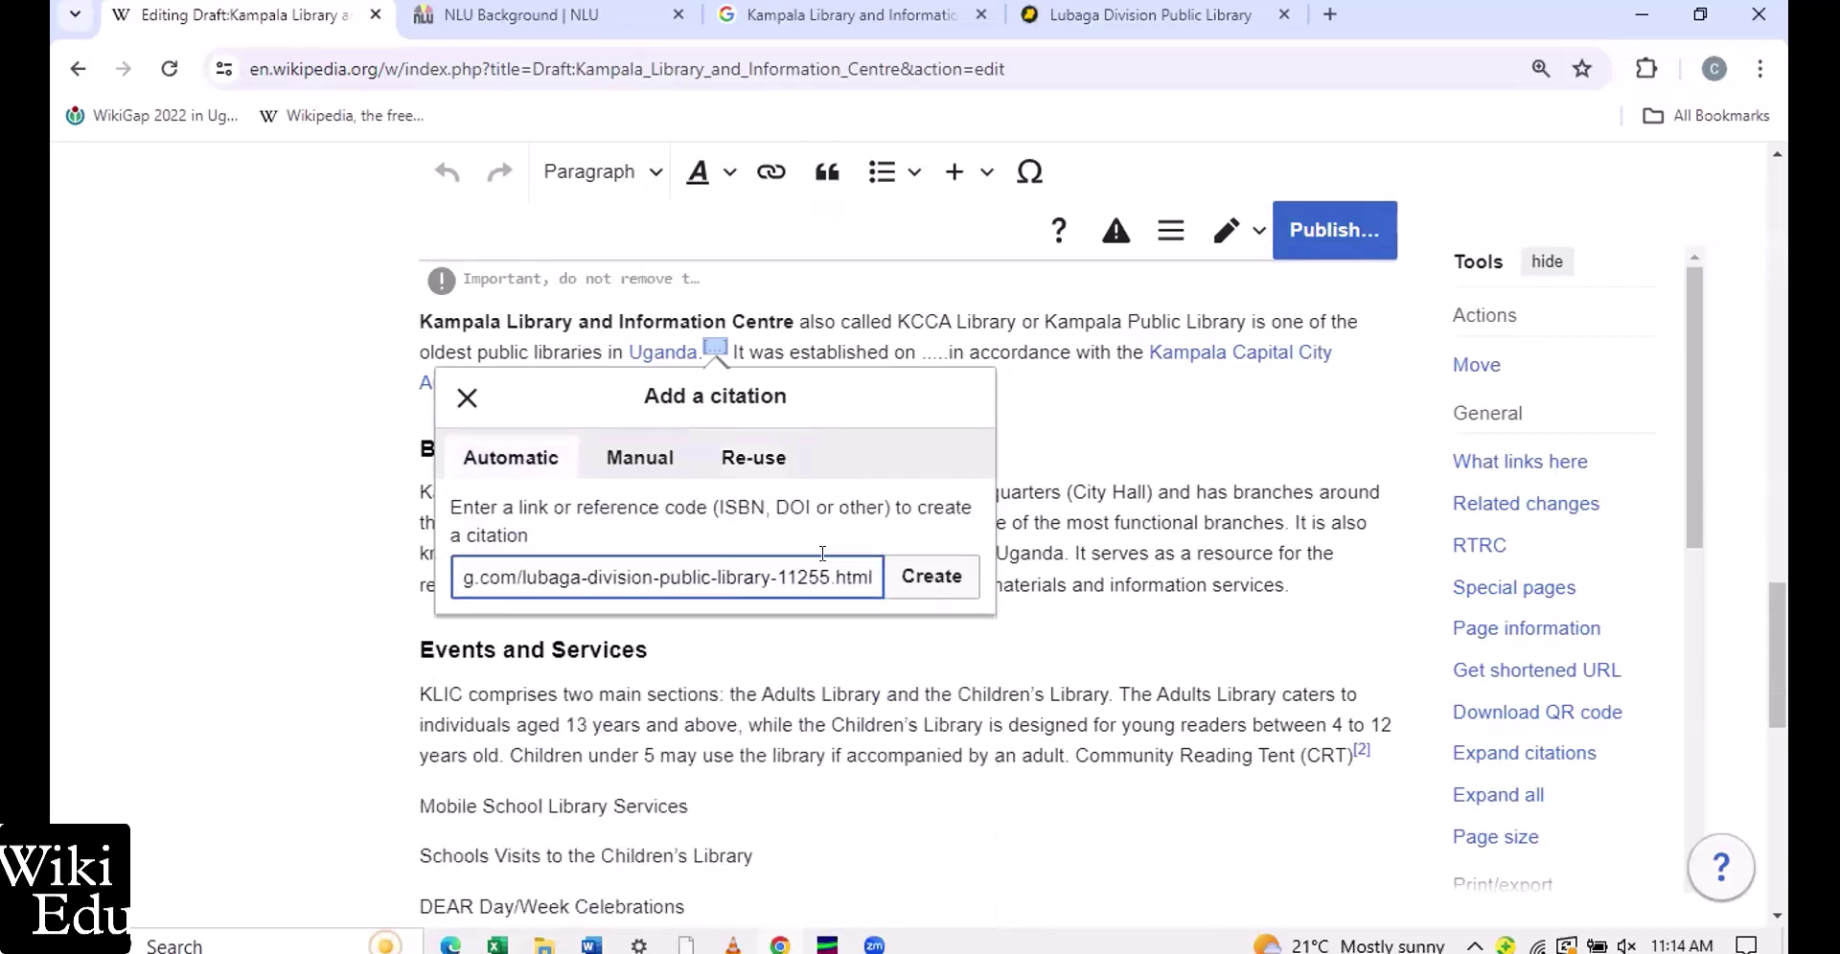
pyautogui.click(928, 574)
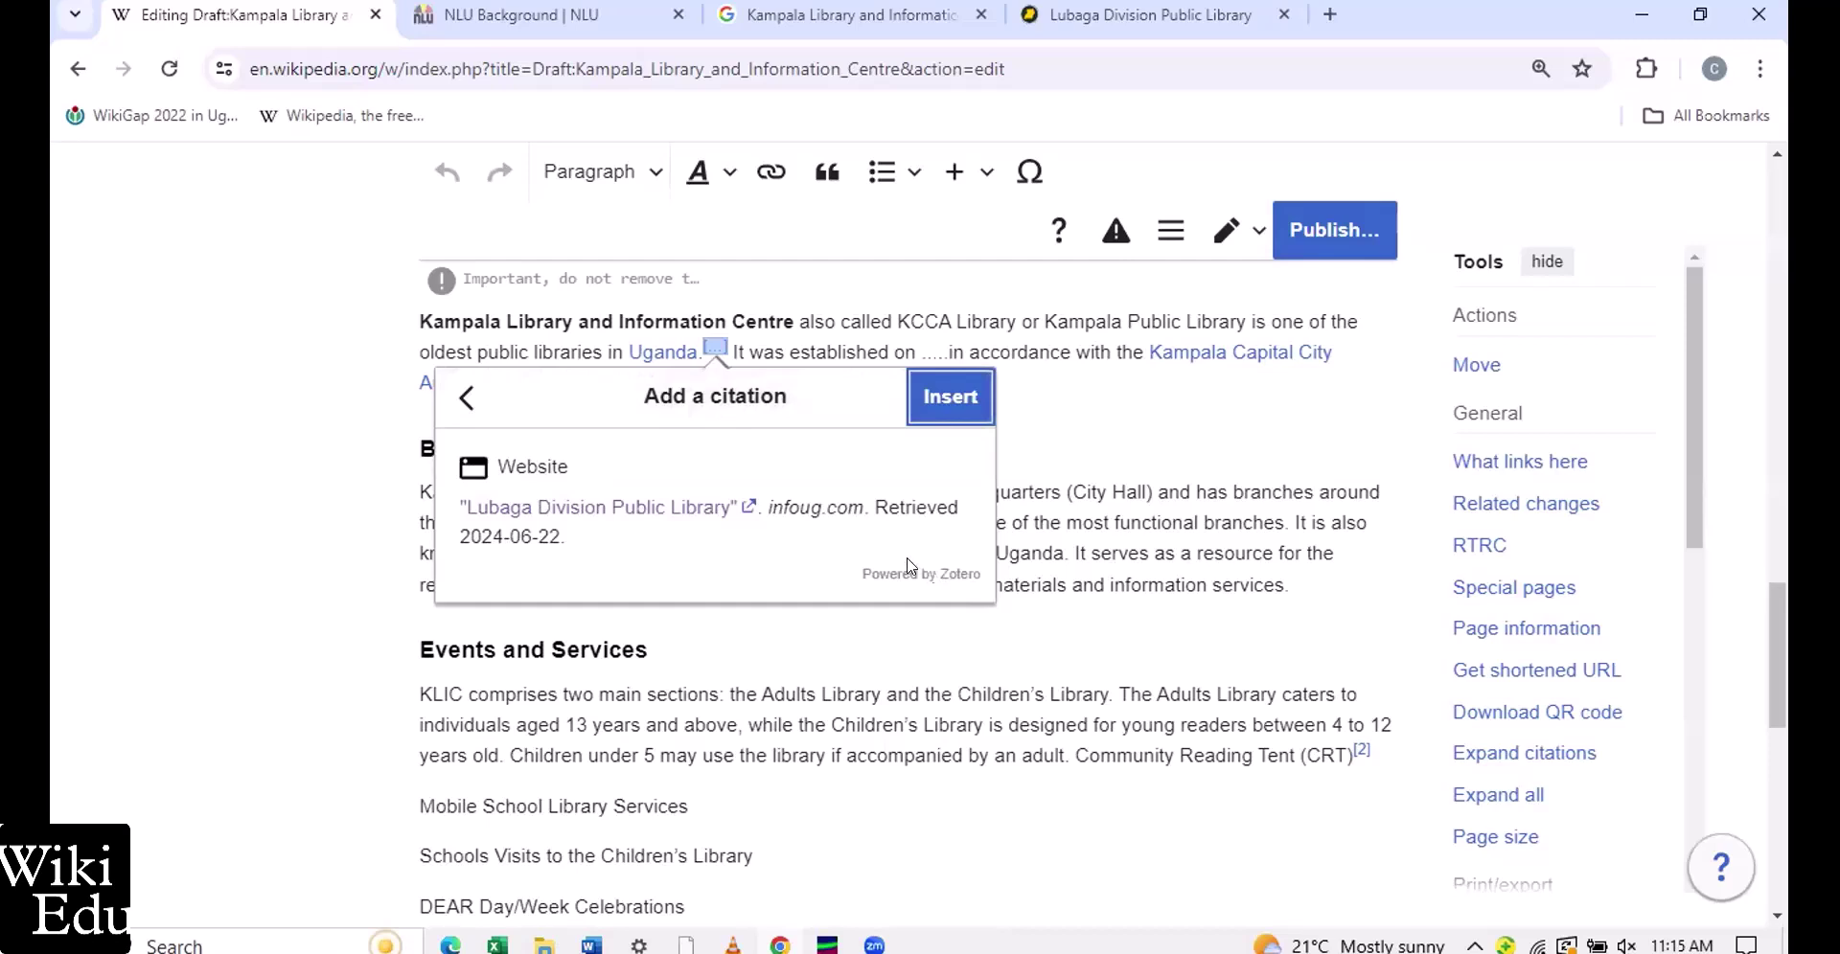
pyautogui.click(941, 395)
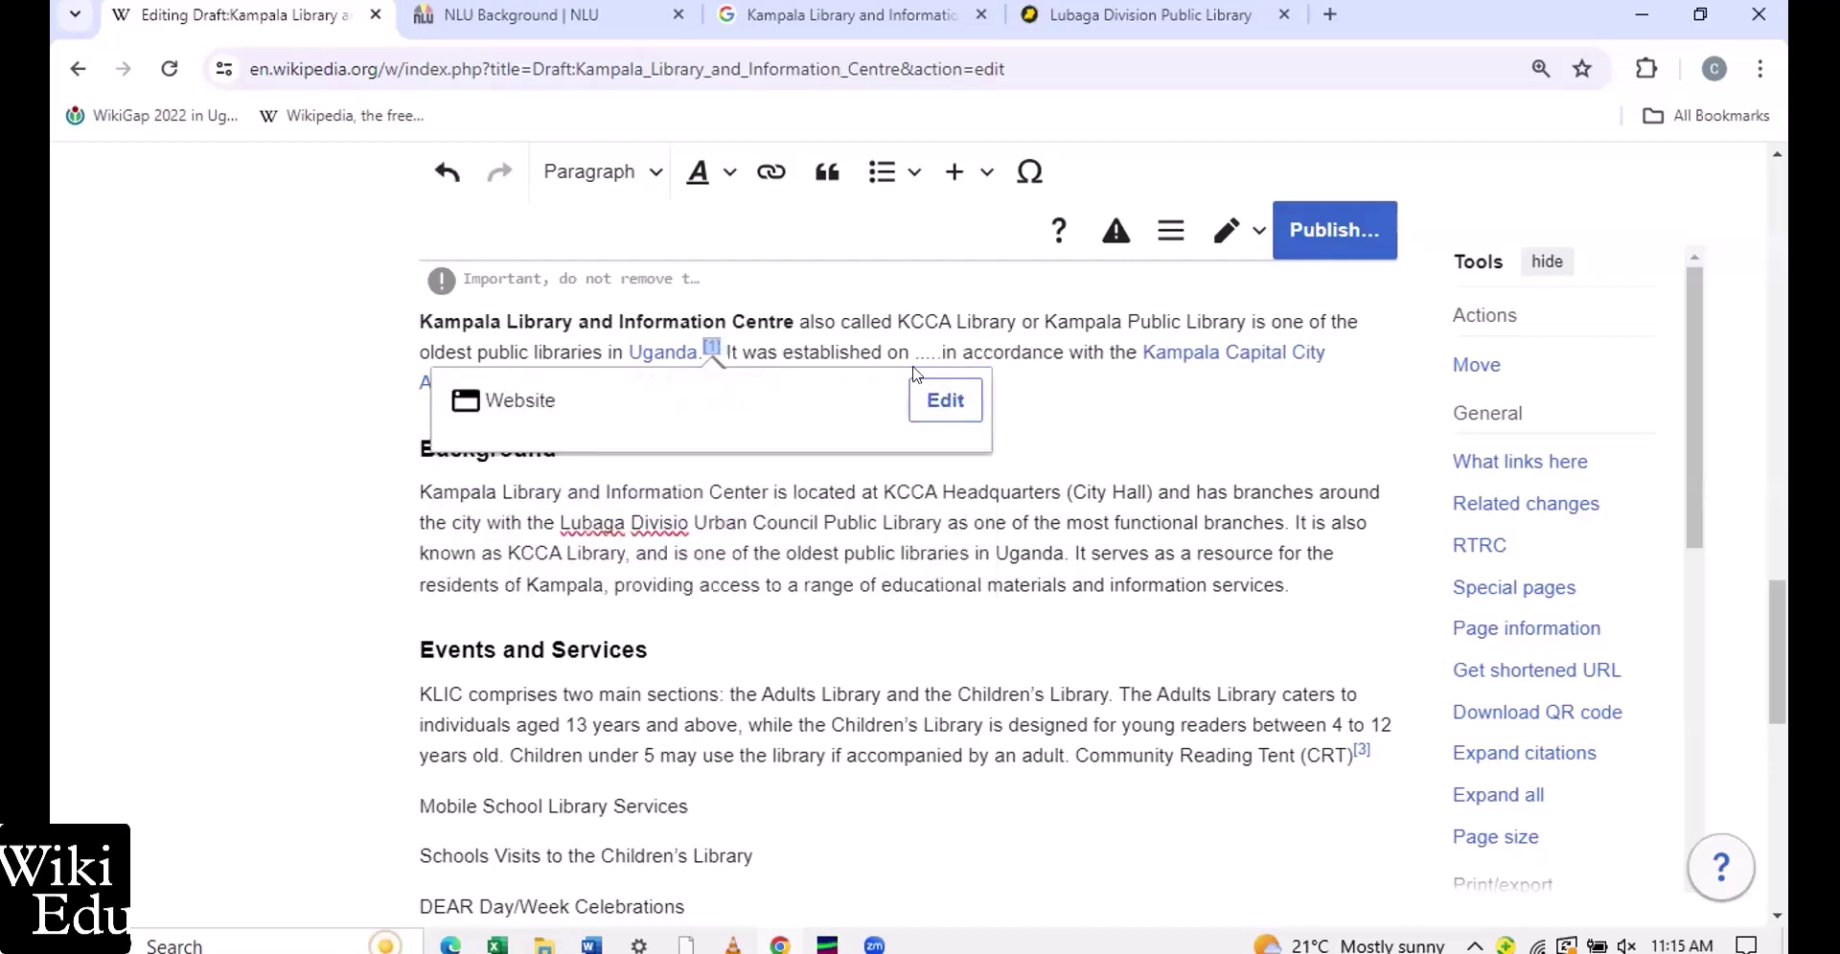
pyautogui.click(864, 335)
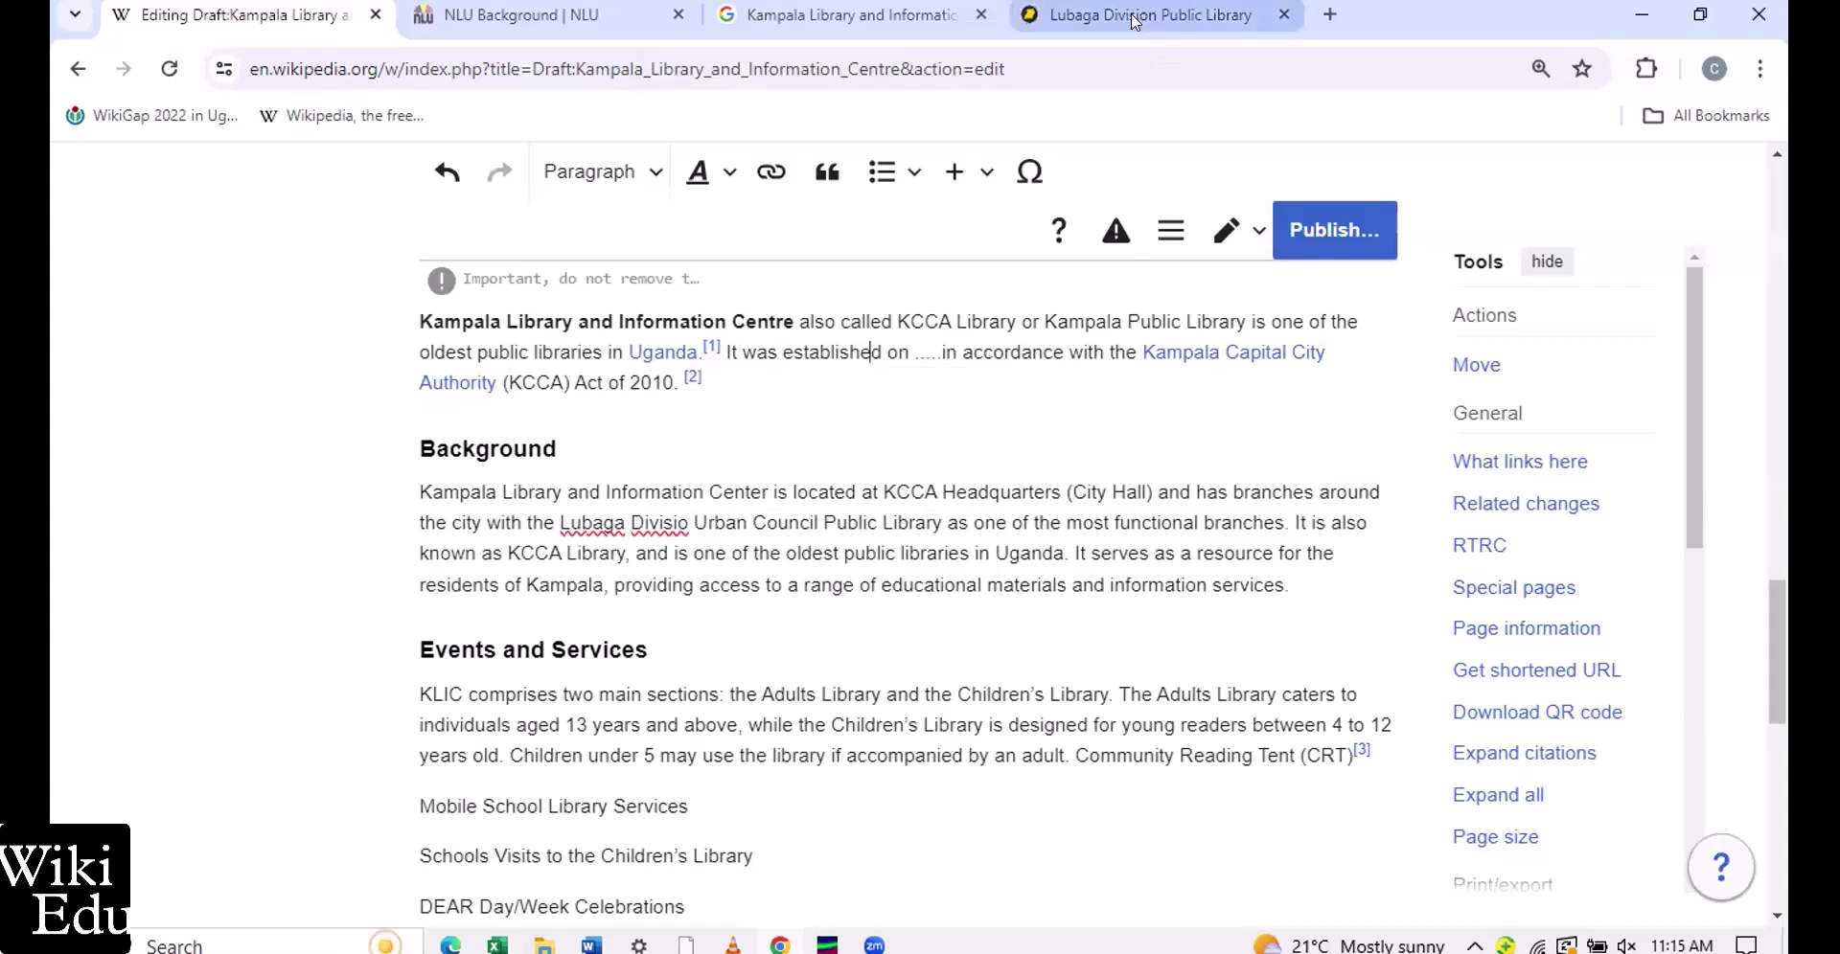
# Compare the draft's lead and its new "Lubaga Division Public Library" citation with the text on the infoUg page
pyautogui.hotkey('ctrl', '4')
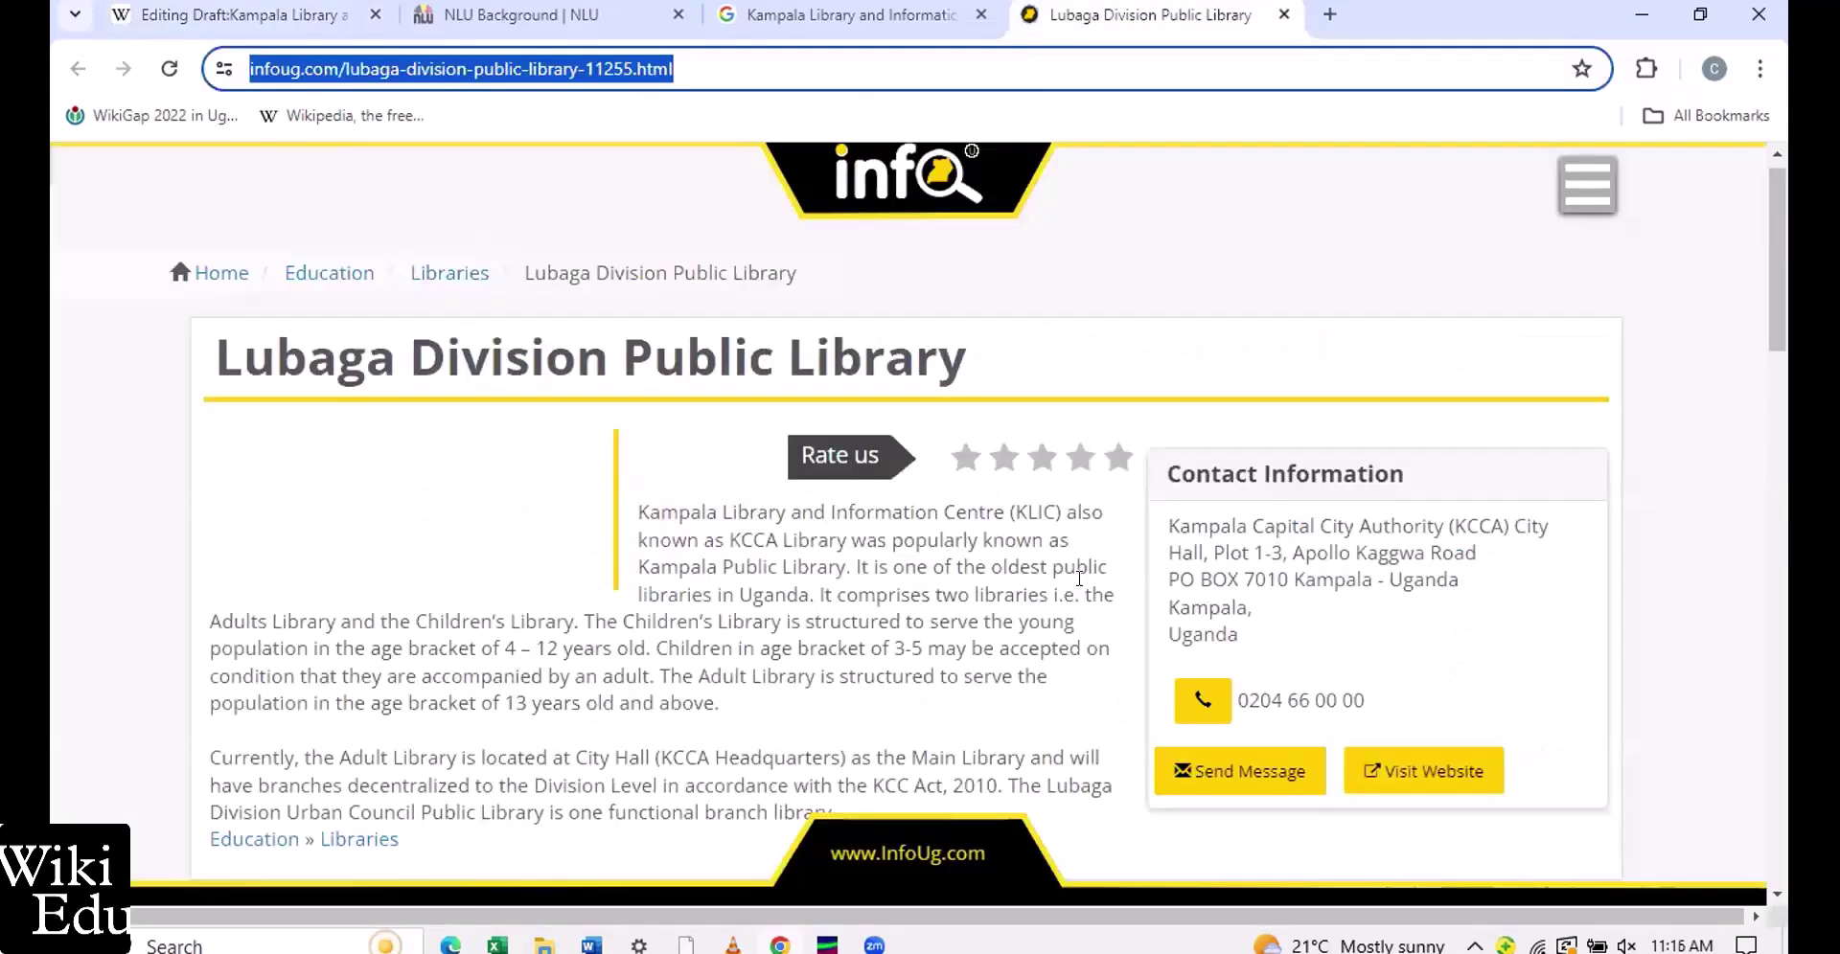
pyautogui.click(243, 11)
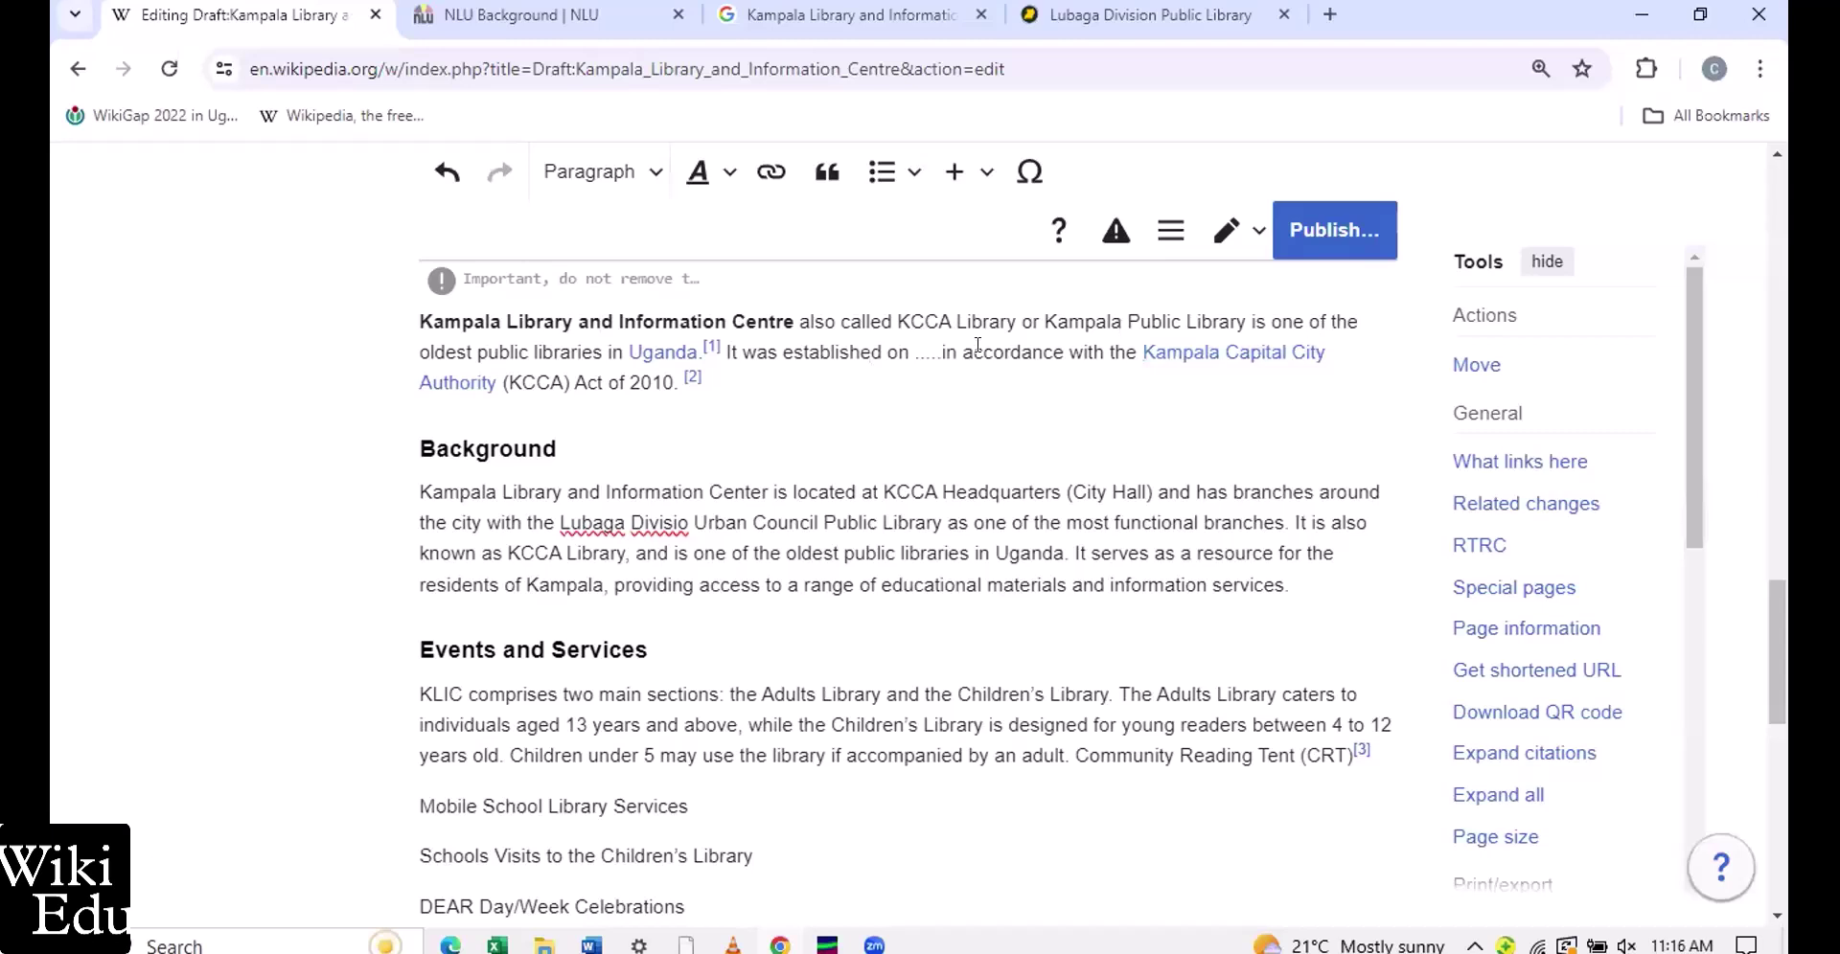
pyautogui.click(711, 348)
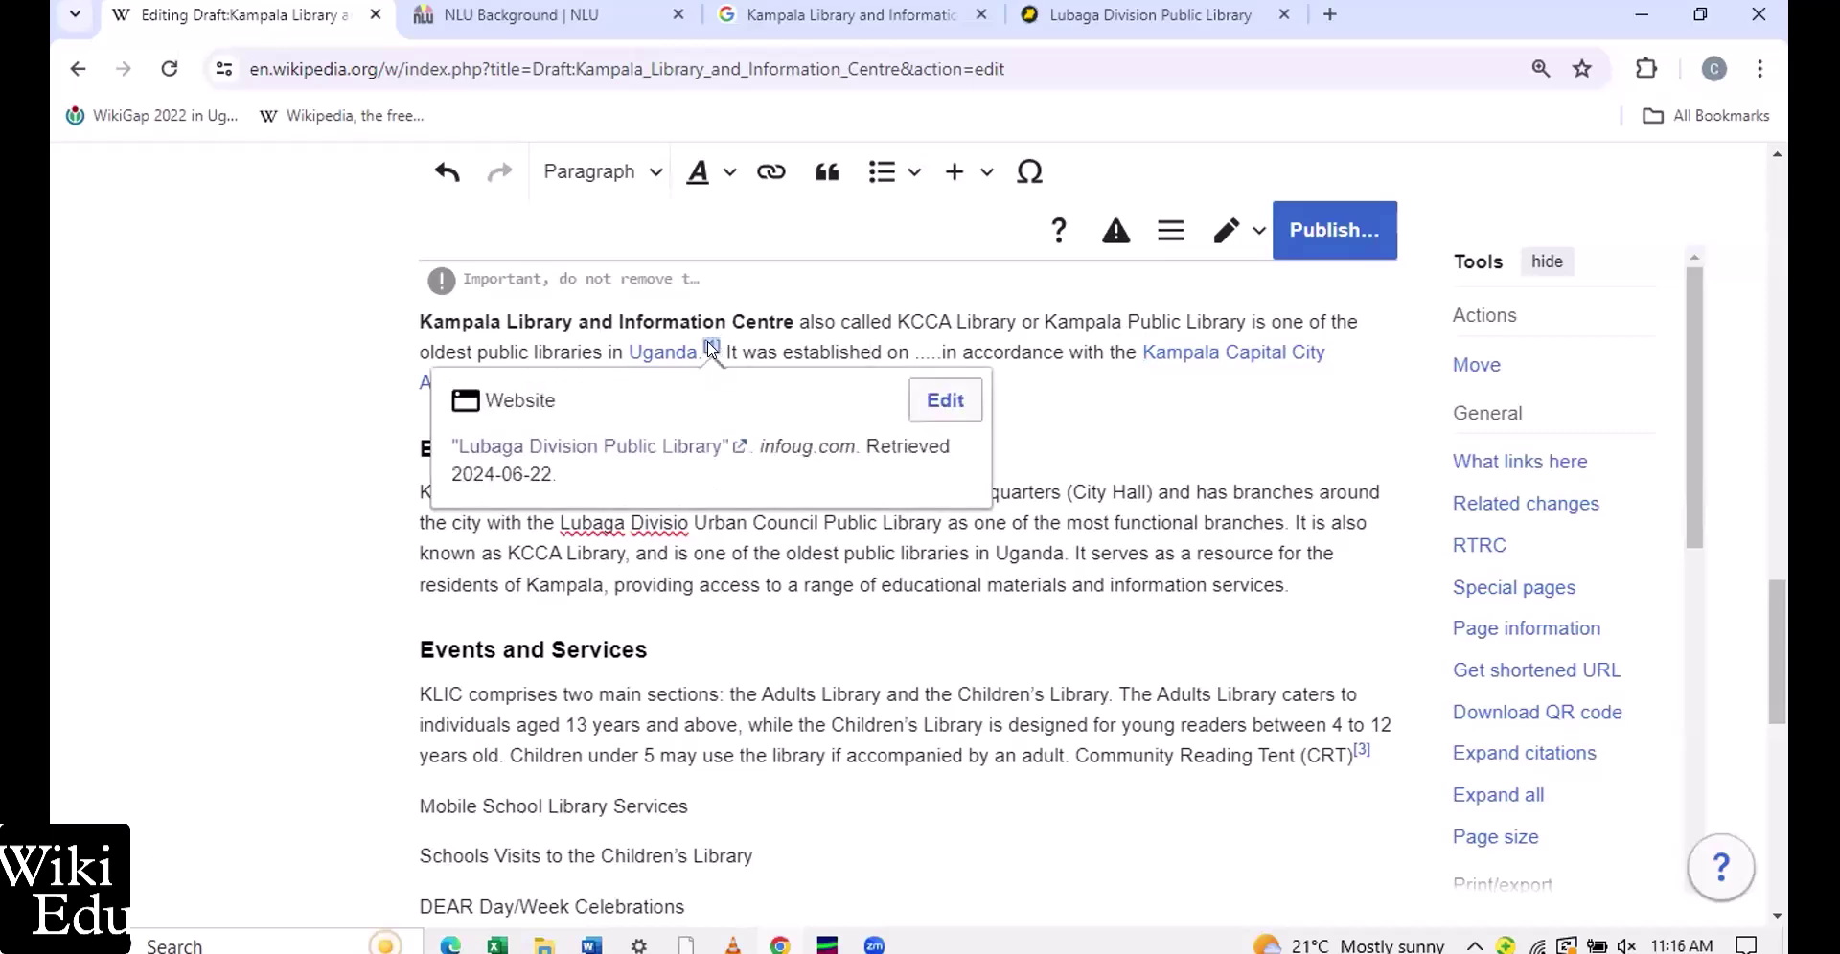
pyautogui.click(797, 337)
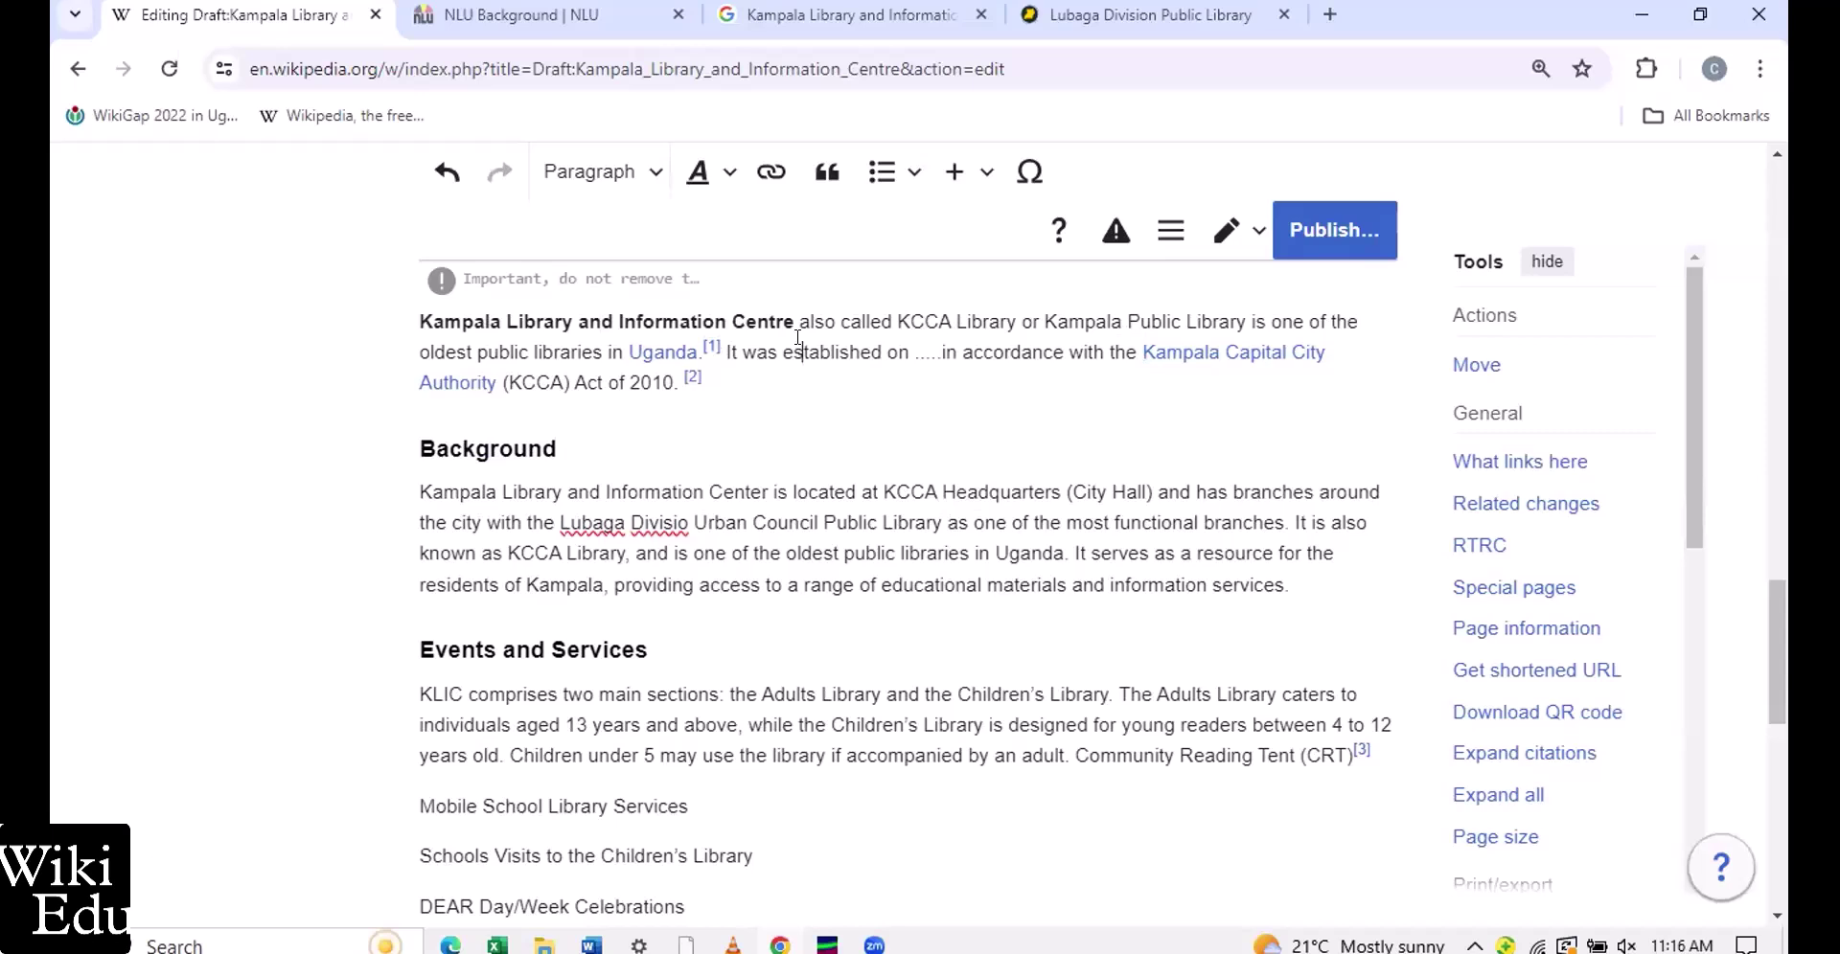
pyautogui.click(1165, 12)
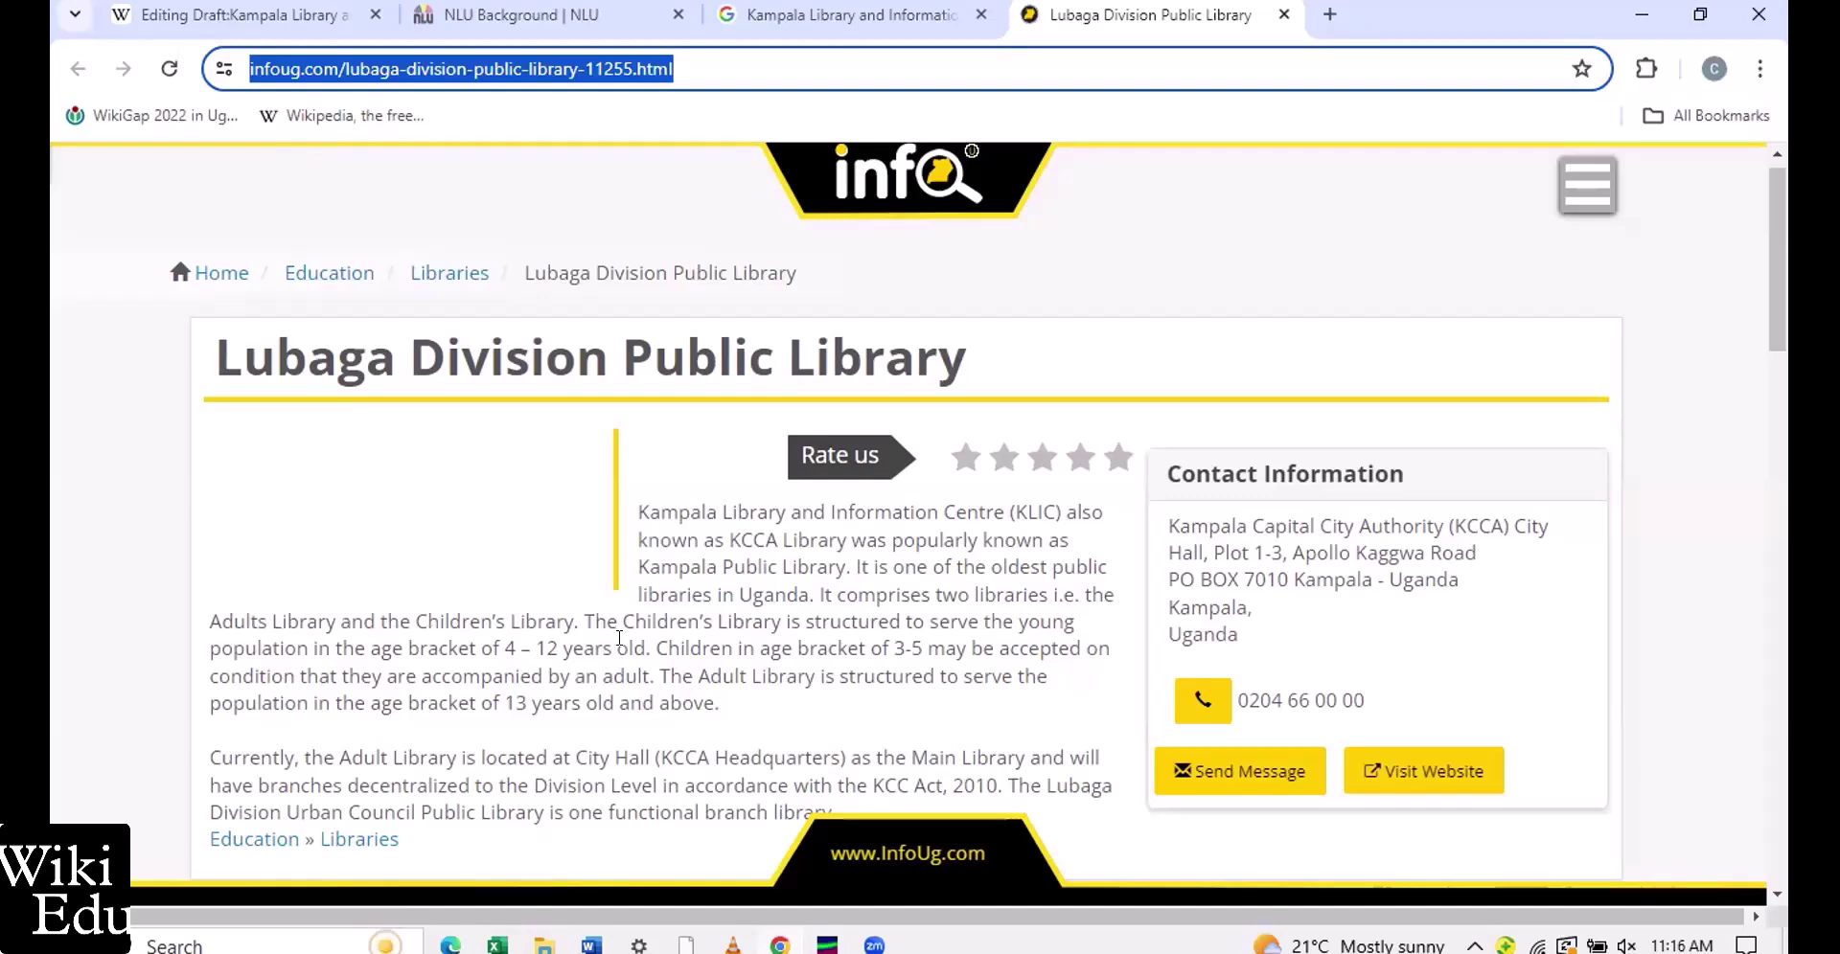
pyautogui.click(278, 4)
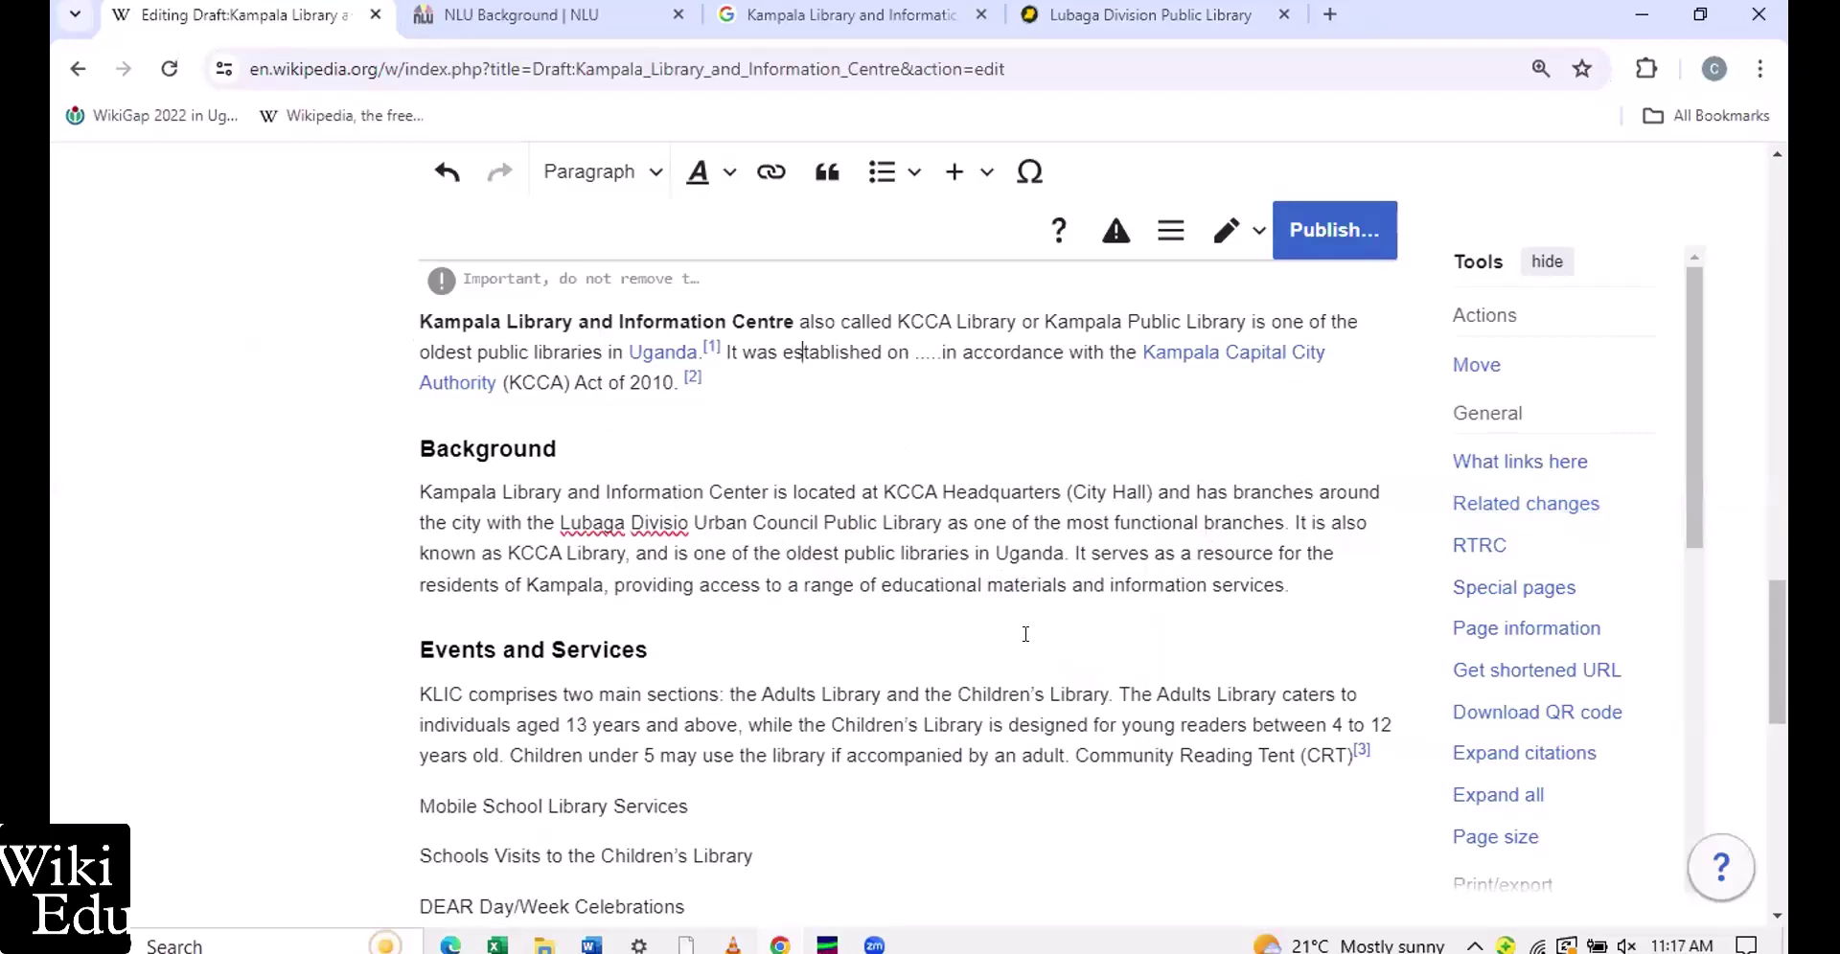
# Check the library sections on the infoUg page and re-use the "Lubaga Division Public Library" citation after "and the Children's Library." in Events and Services
pyautogui.scroll(-1, 1025, 634)
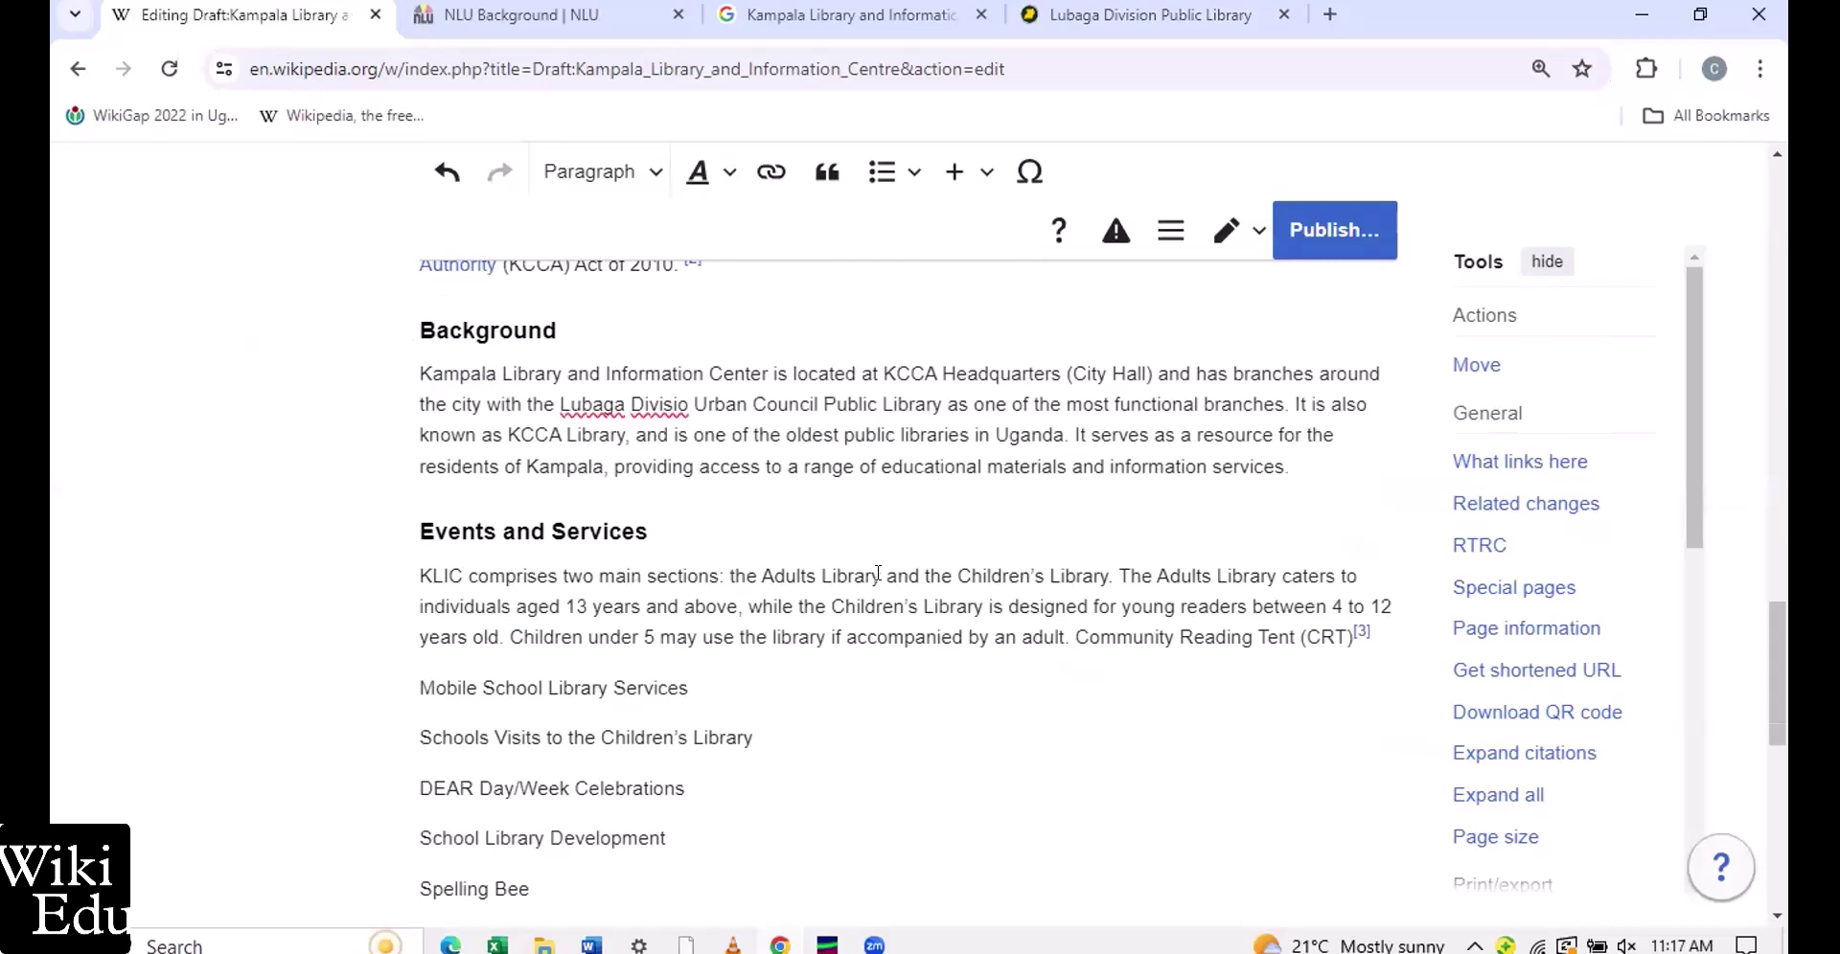
pyautogui.click(1106, 569)
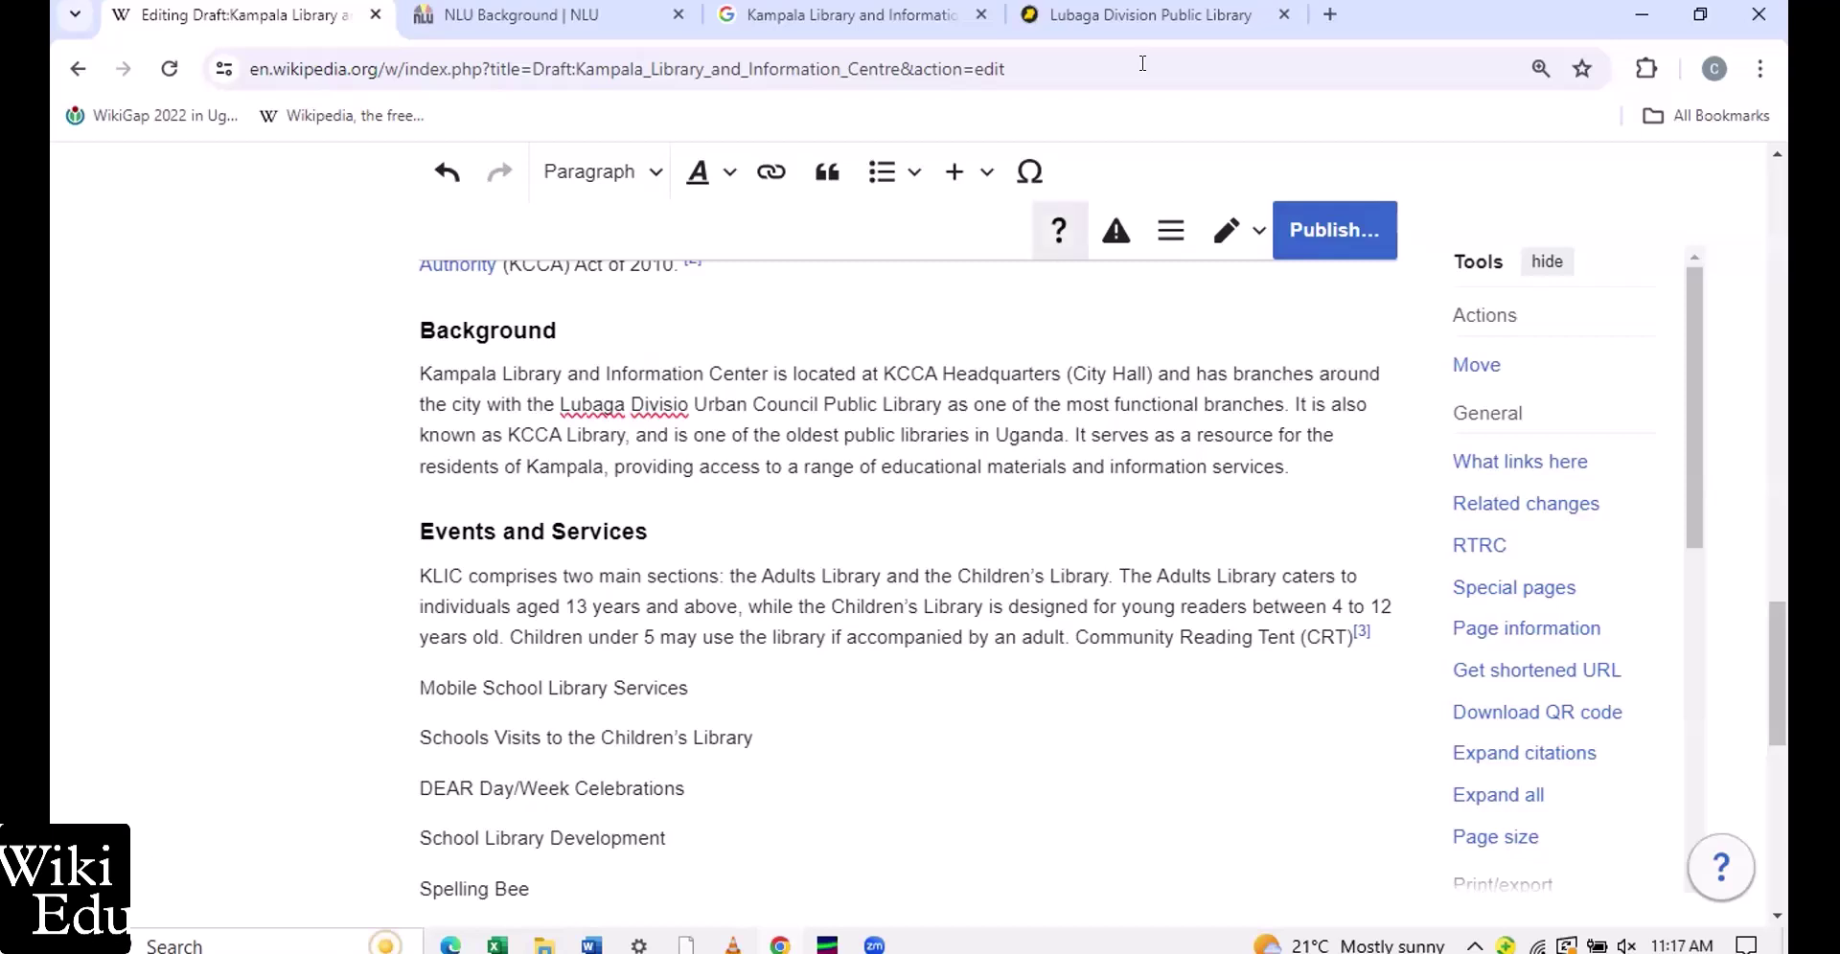
pyautogui.click(1171, 21)
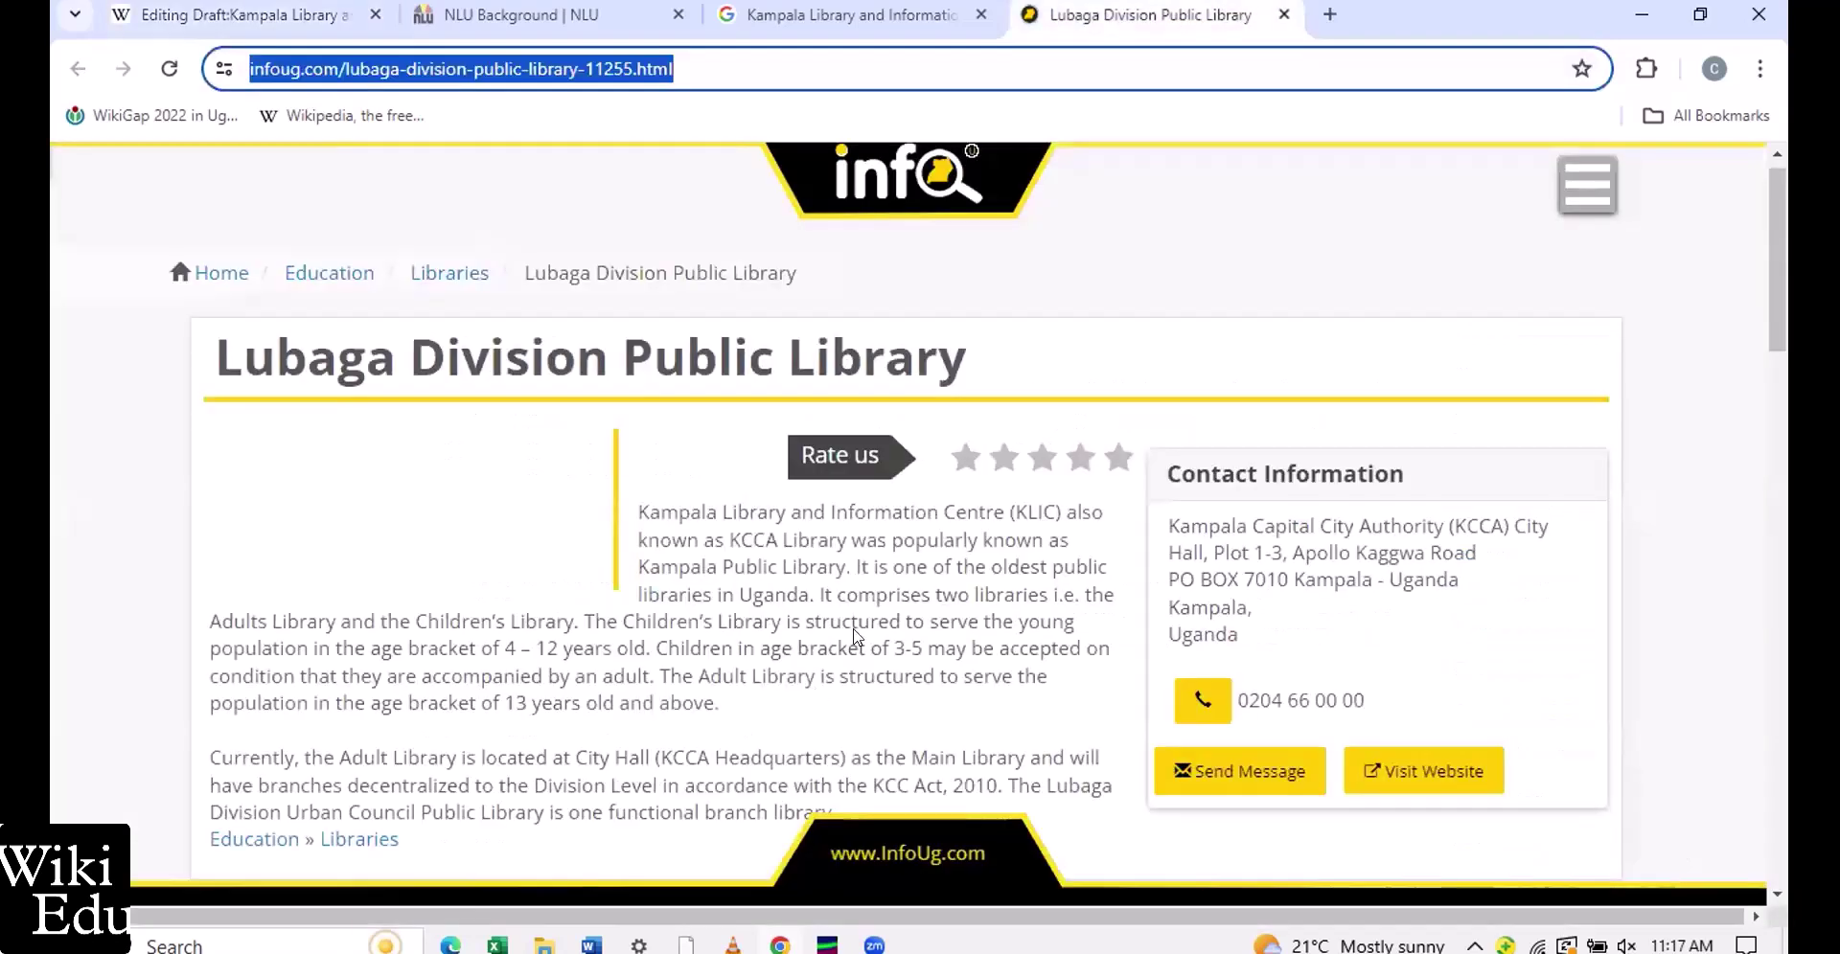
pyautogui.scroll(-2, 856, 635)
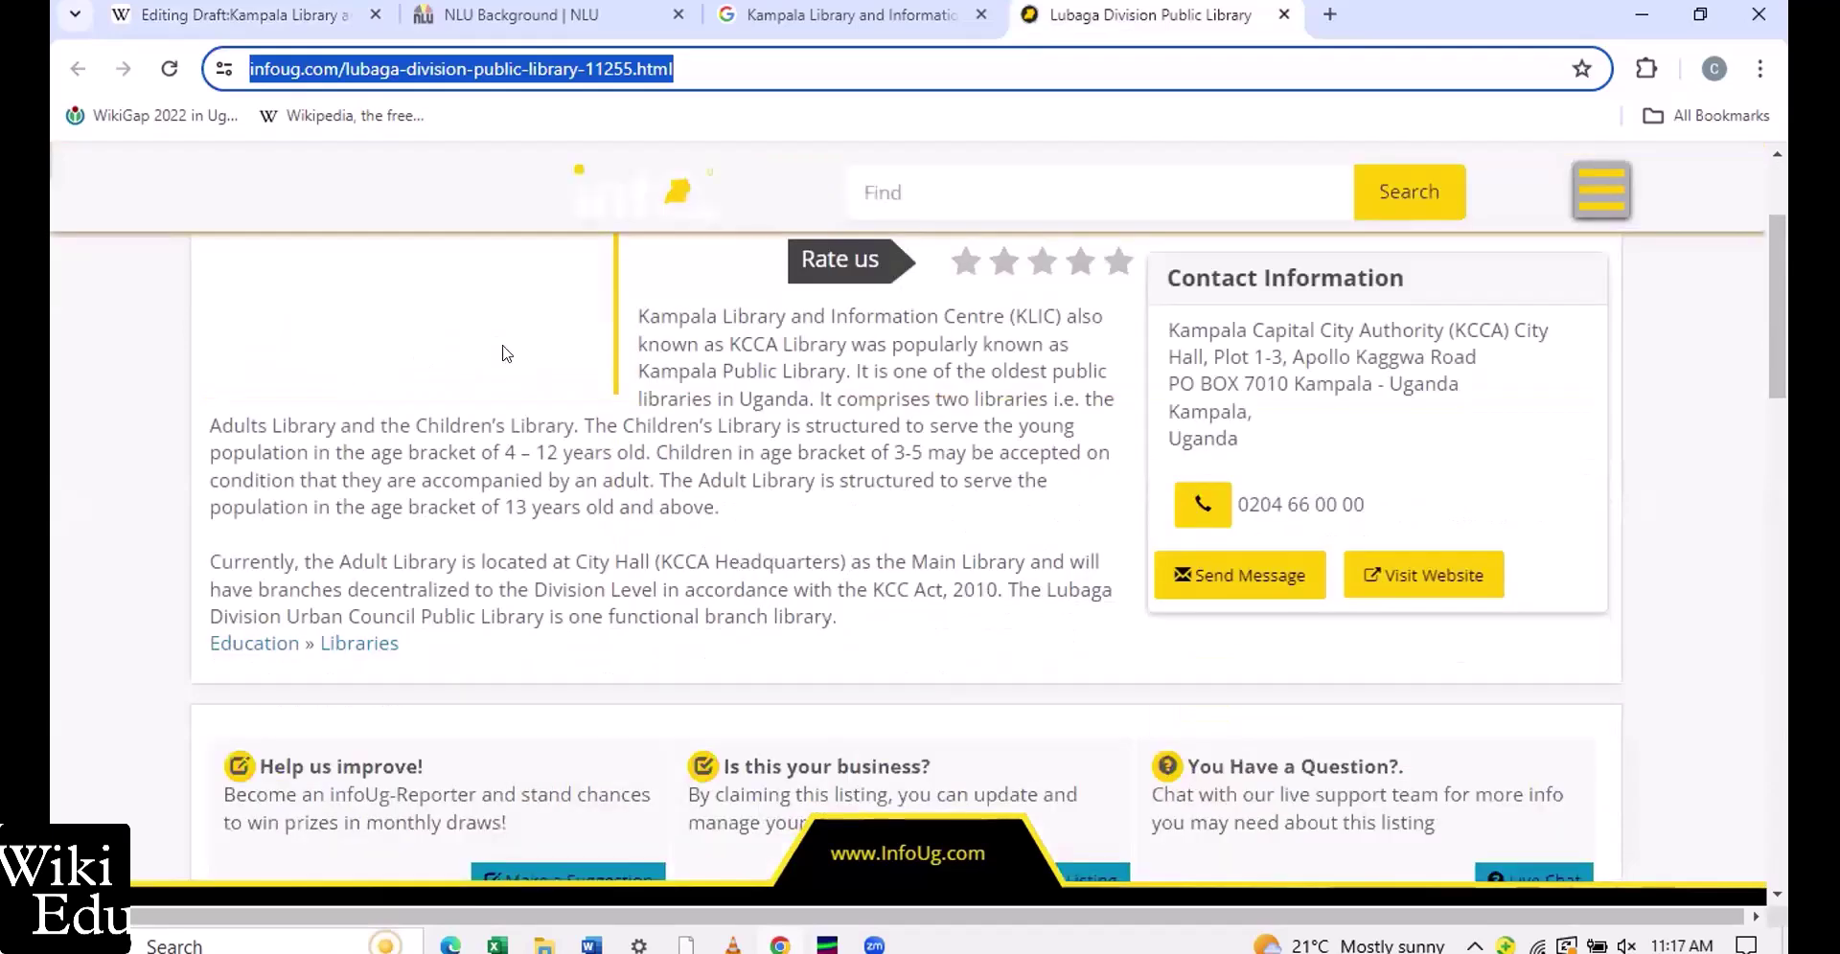
pyautogui.click(257, 15)
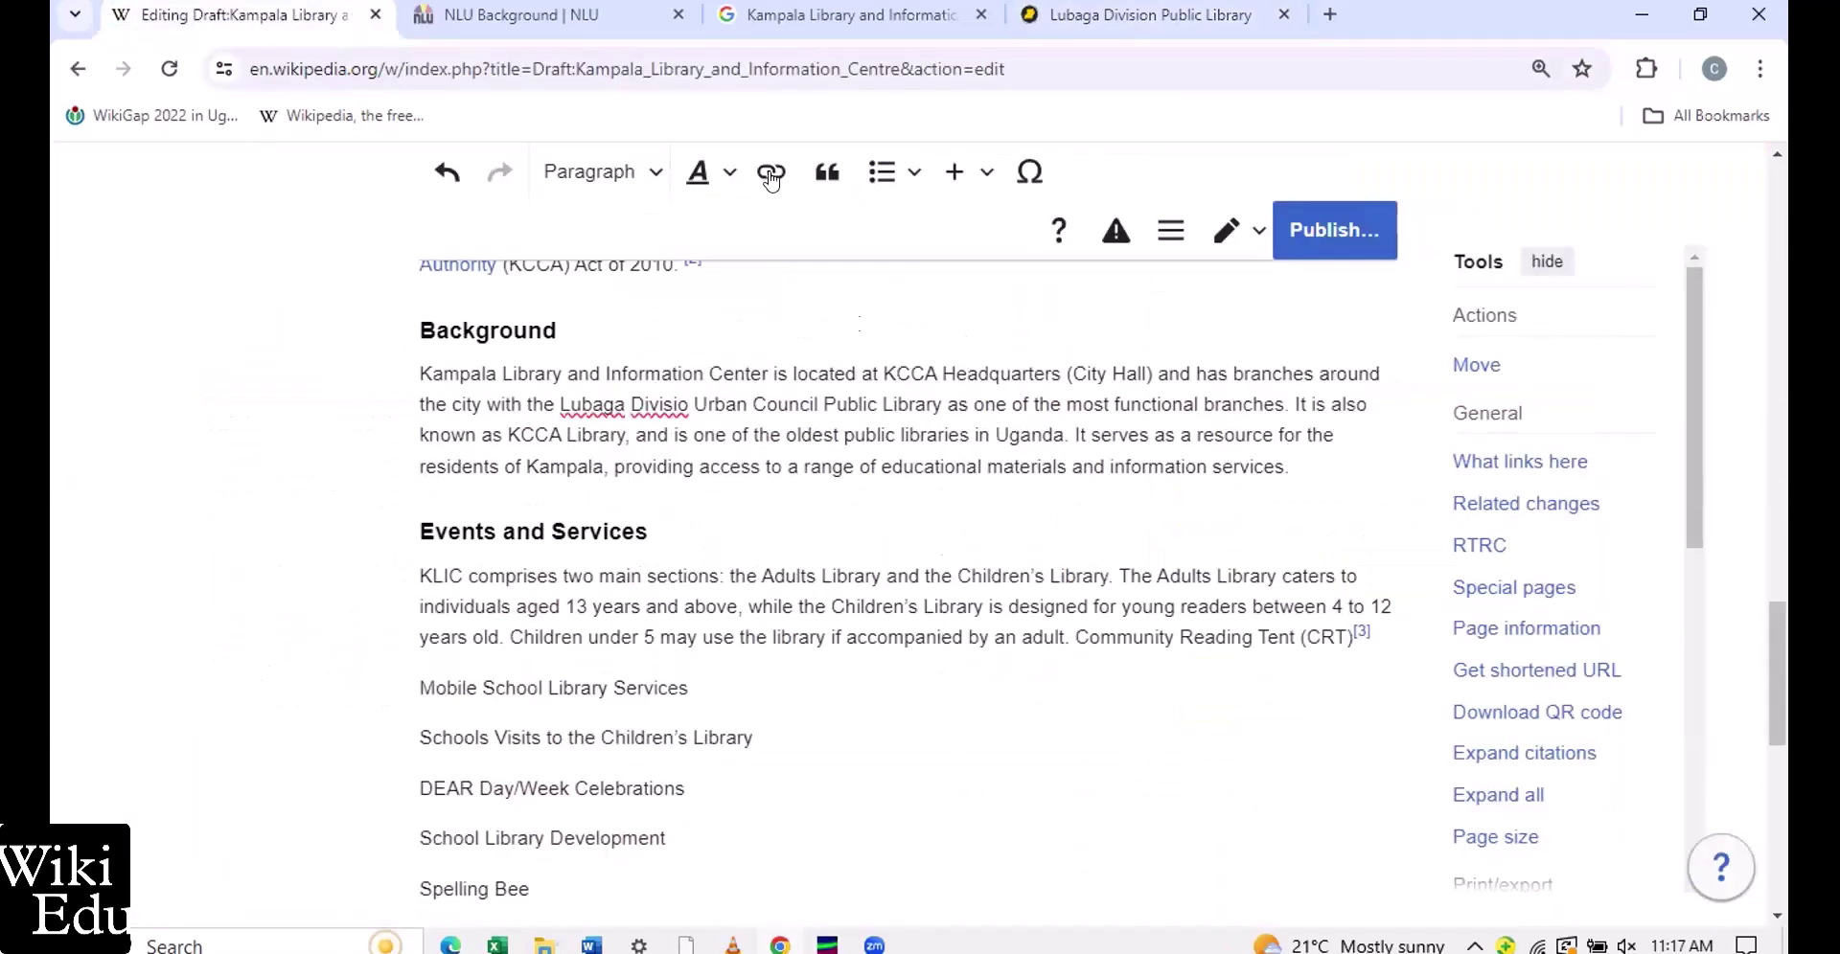
pyautogui.click(813, 175)
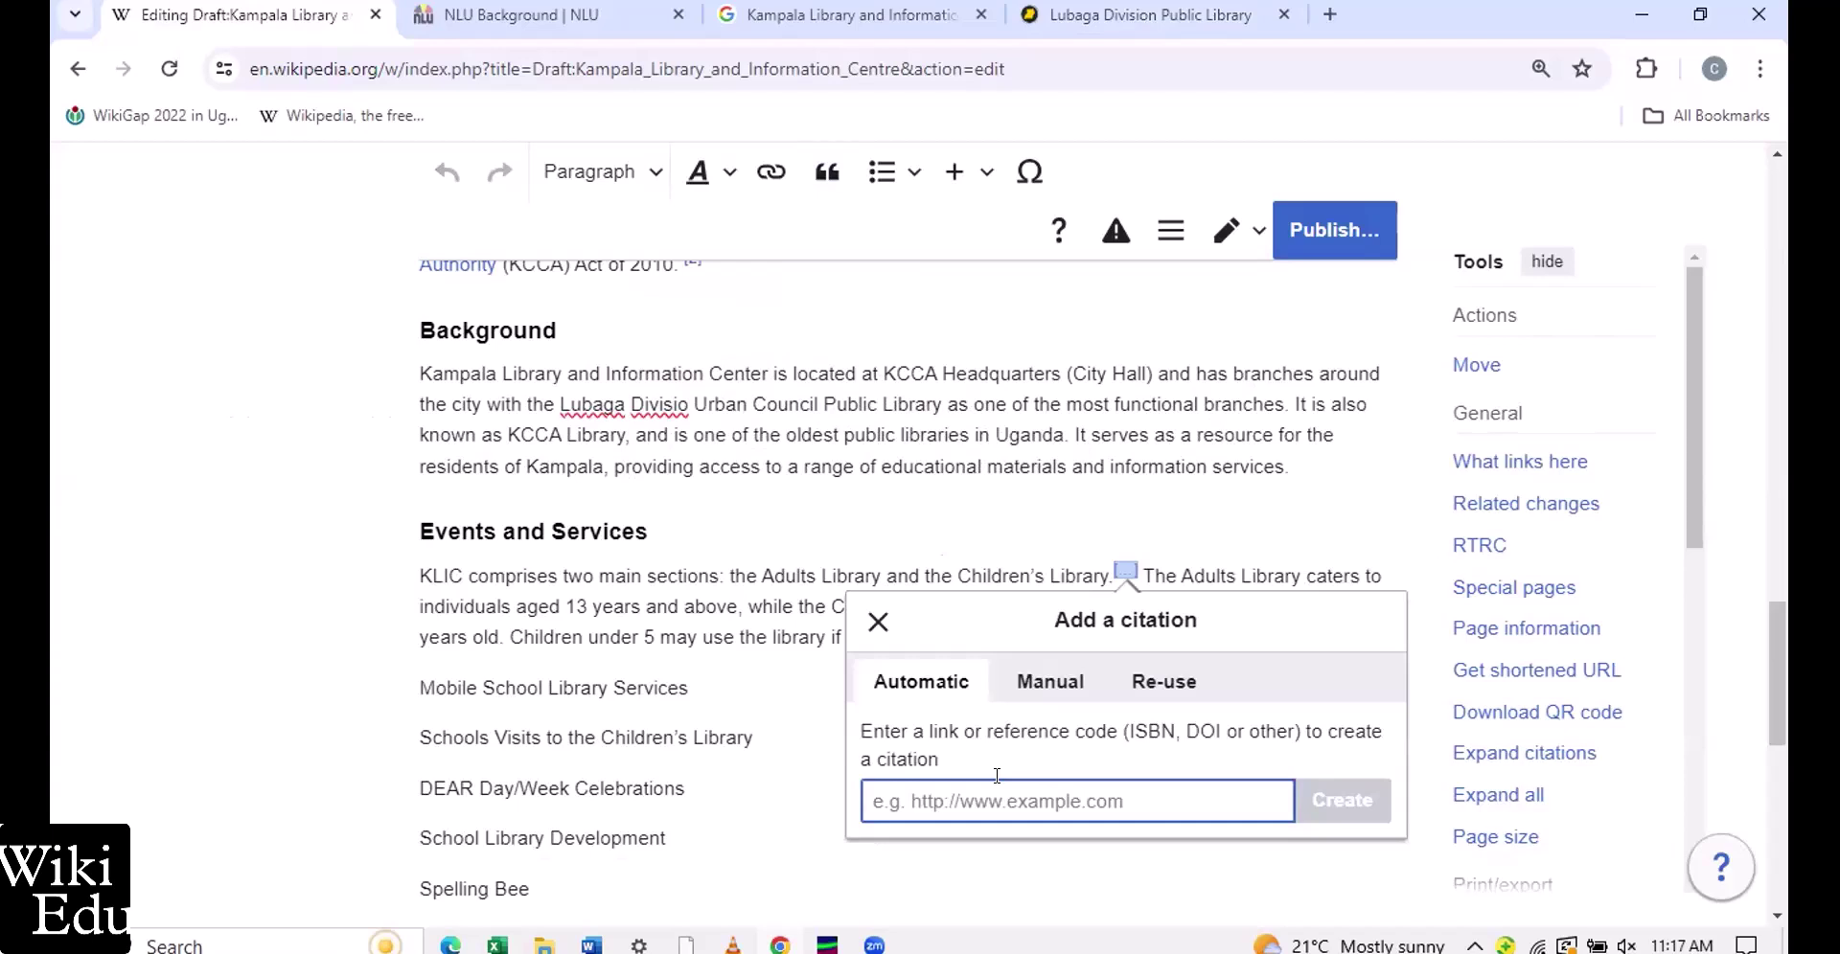
pyautogui.click(1182, 668)
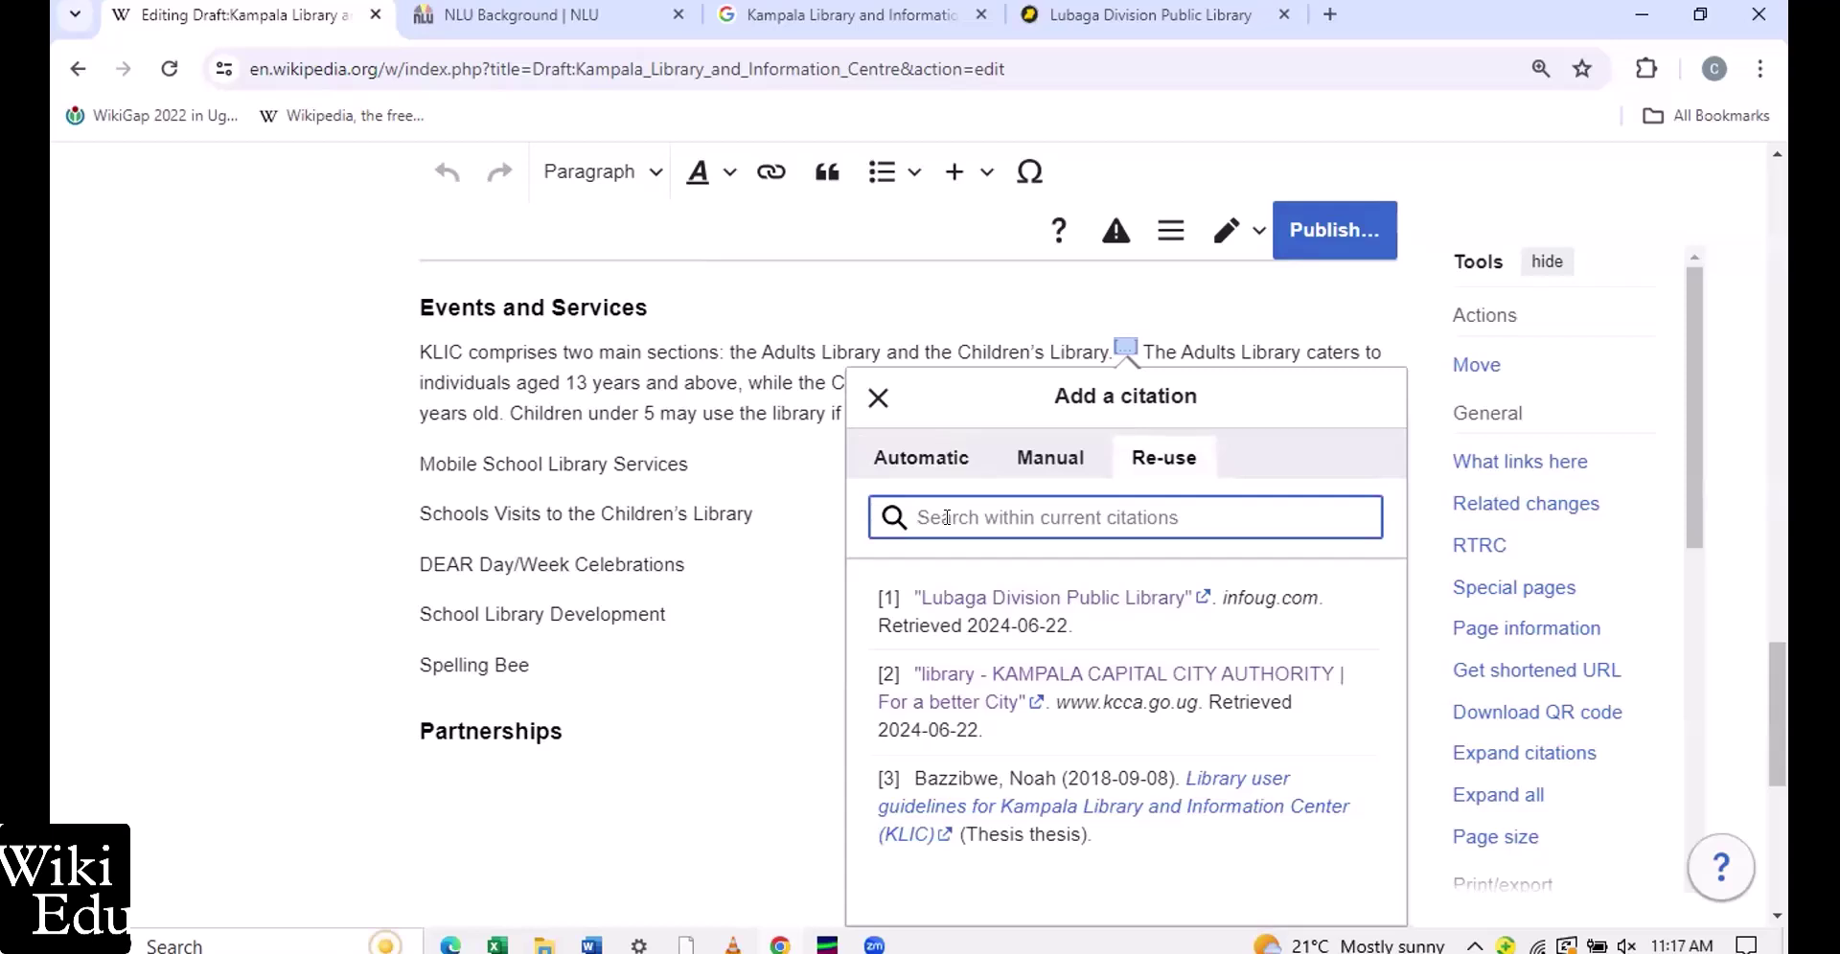
pyautogui.hotkey('ctrl', 'v')
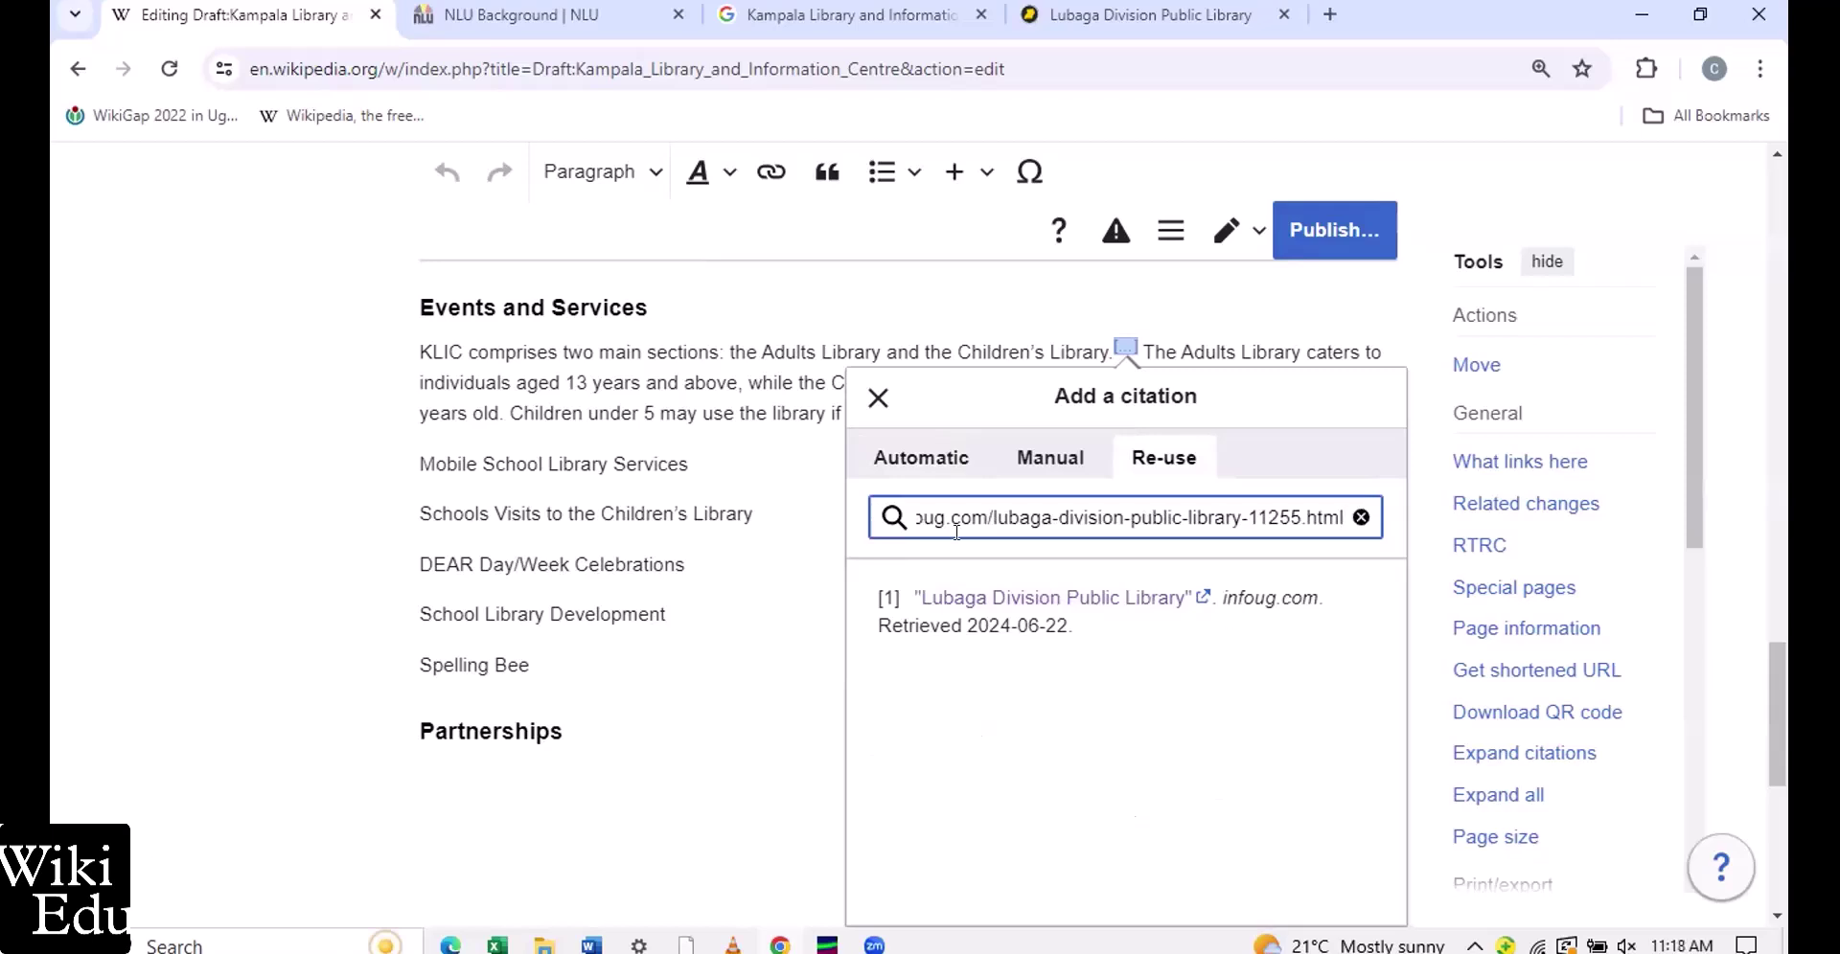
pyautogui.click(1057, 602)
pyautogui.click(1068, 357)
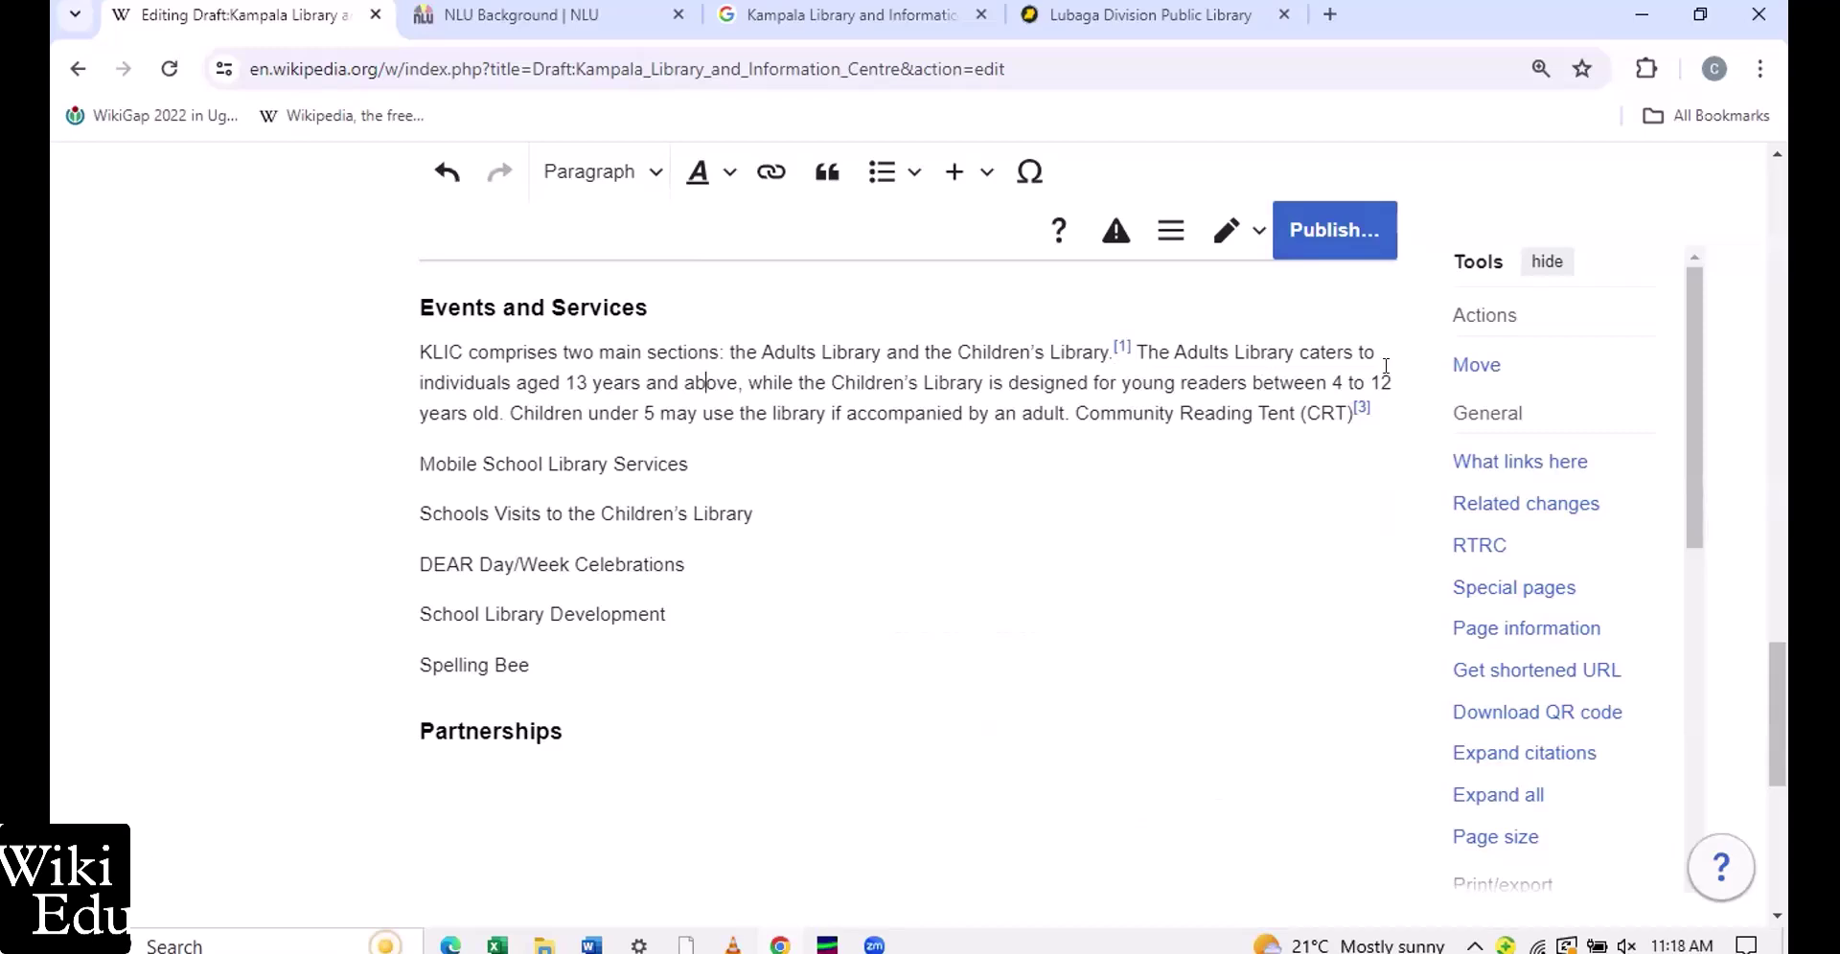
# Check the age brackets on the infoUg page and re-use the "Lubaga Division Public Library" citation after "between 4 to 12 years old."
pyautogui.click(1161, 9)
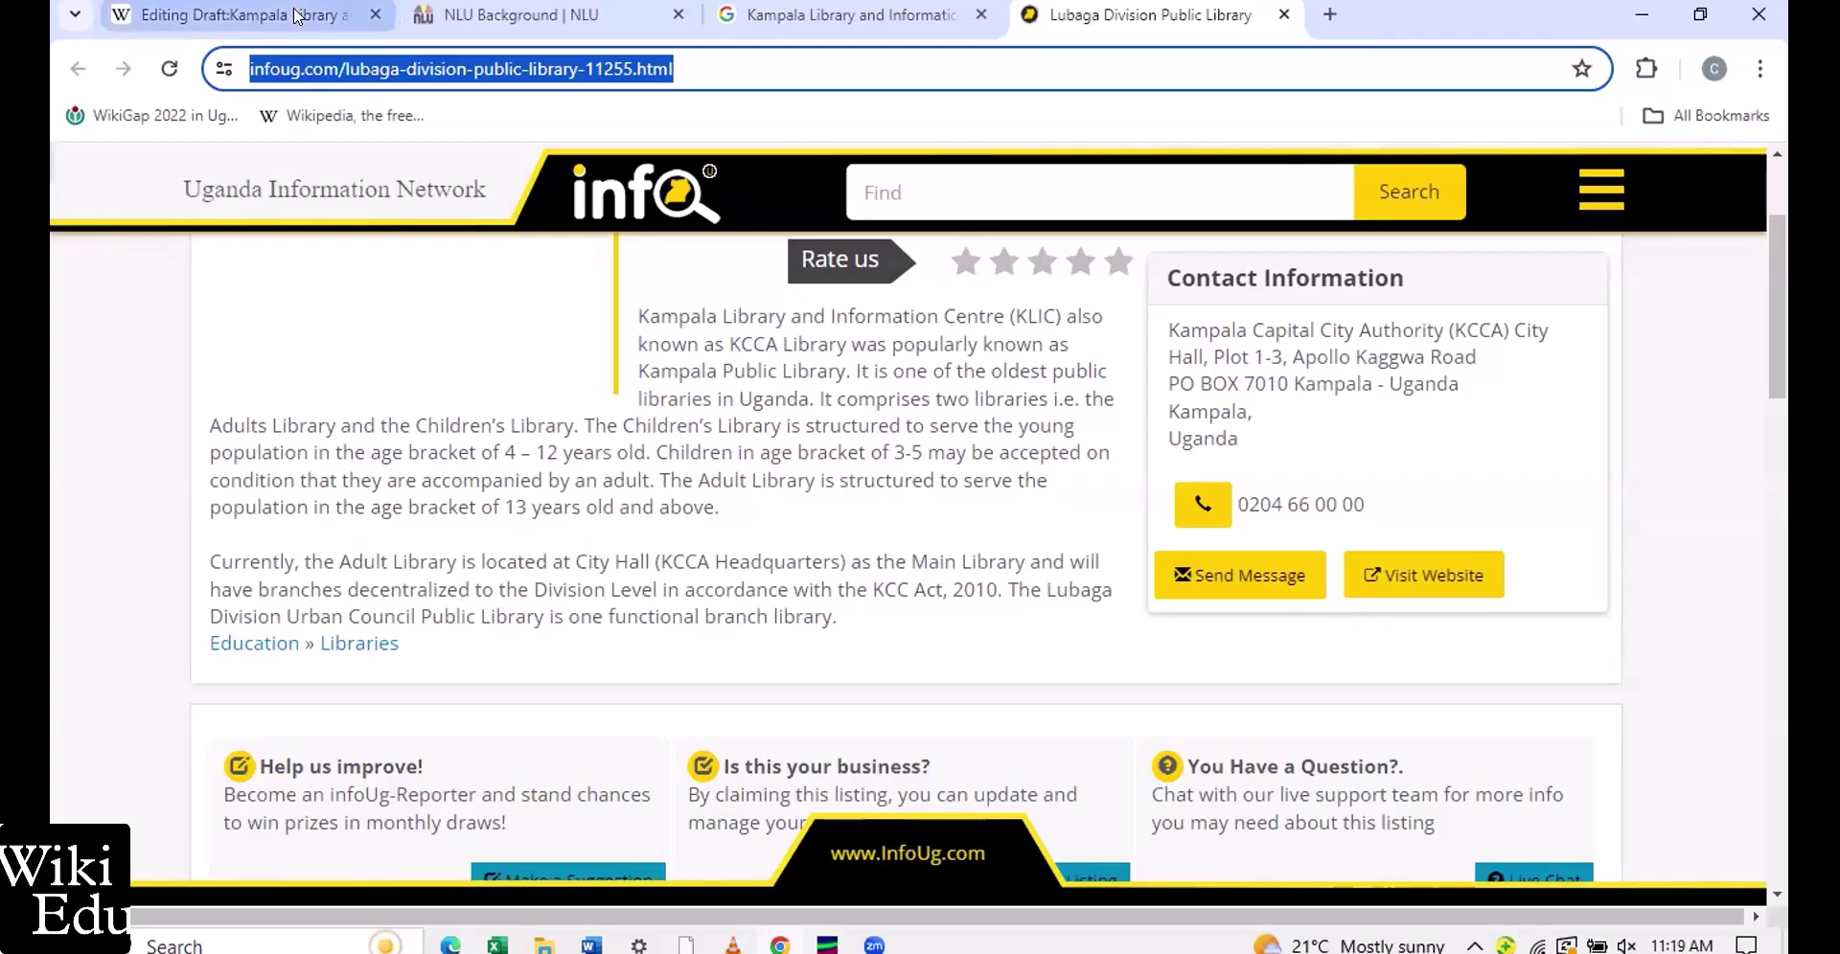
pyautogui.hotkey('ctrl', '1')
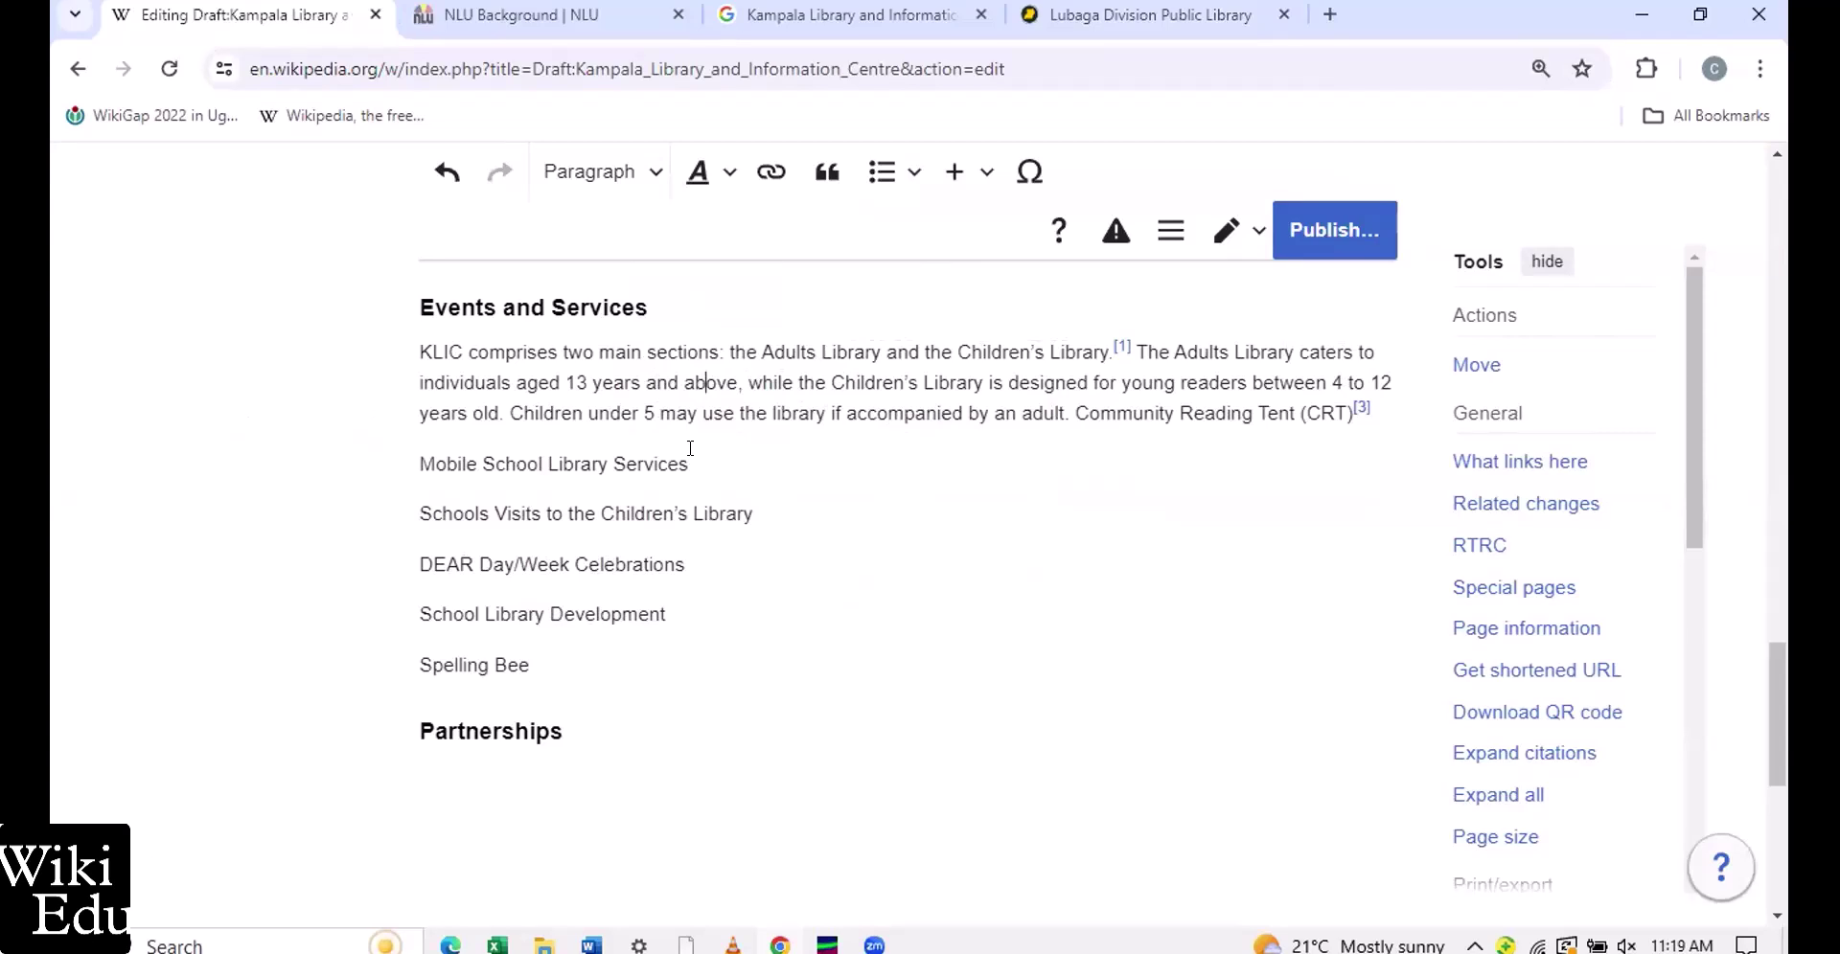
pyautogui.click(497, 412)
pyautogui.press('Right')
pyautogui.click(814, 169)
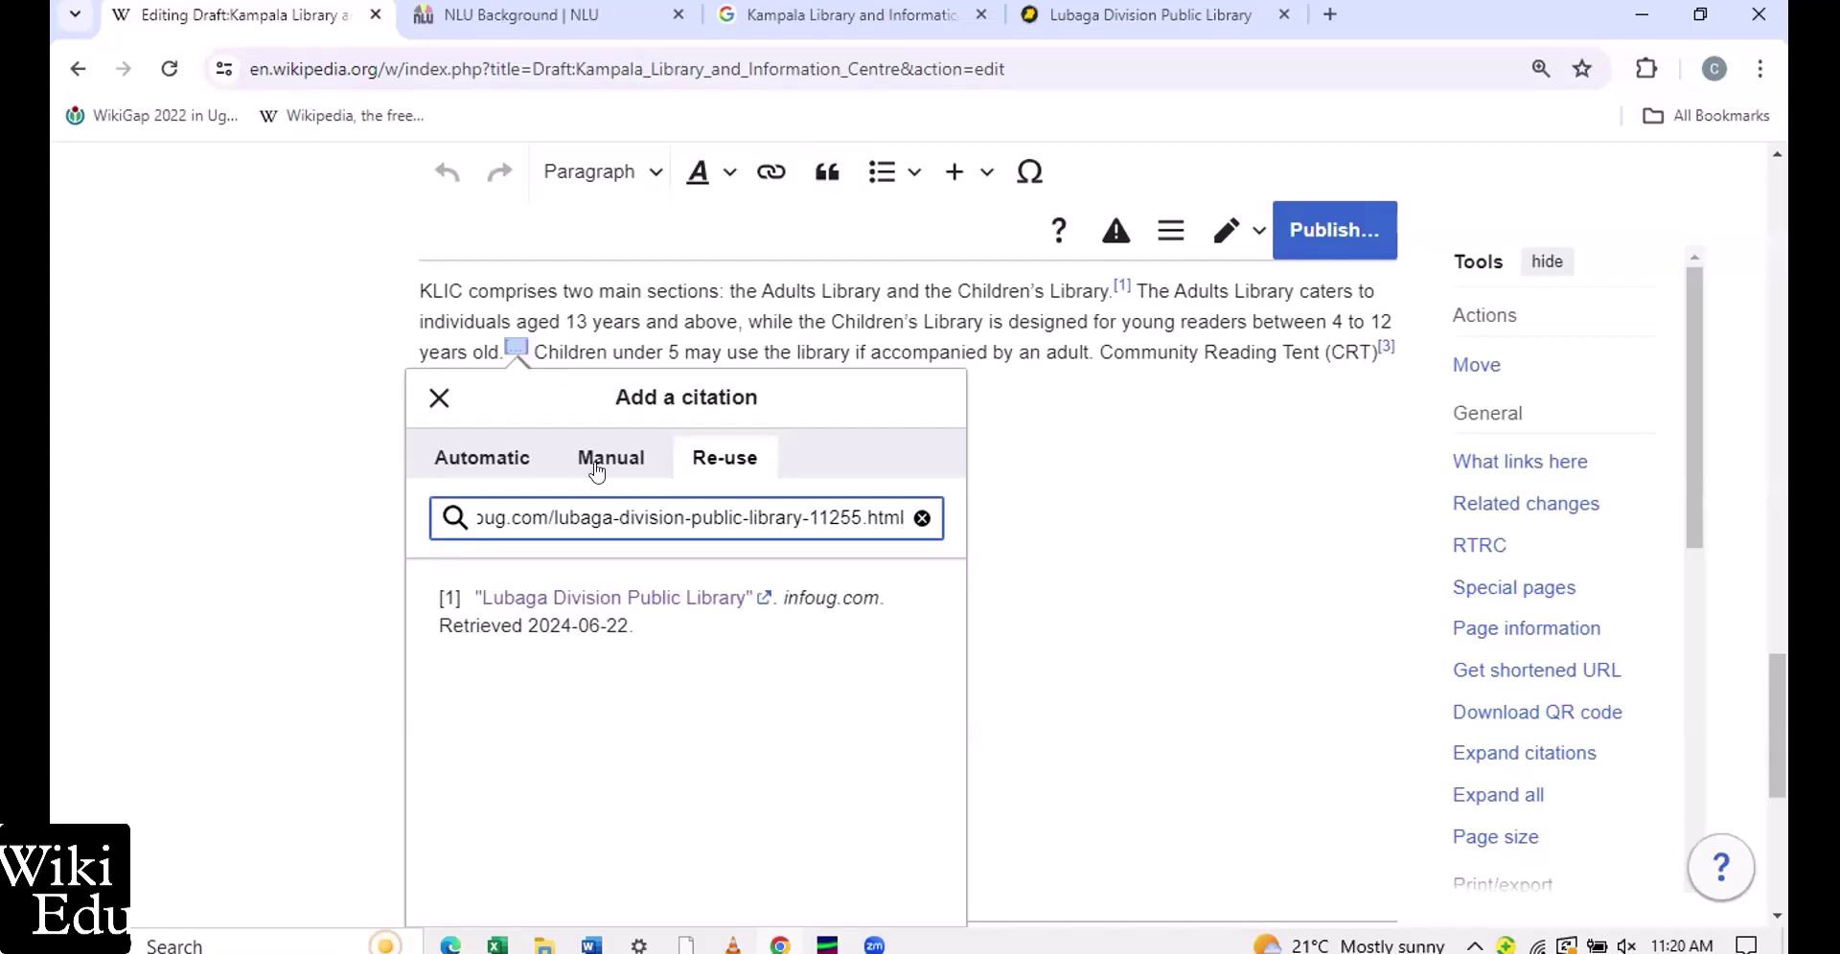
pyautogui.click(610, 585)
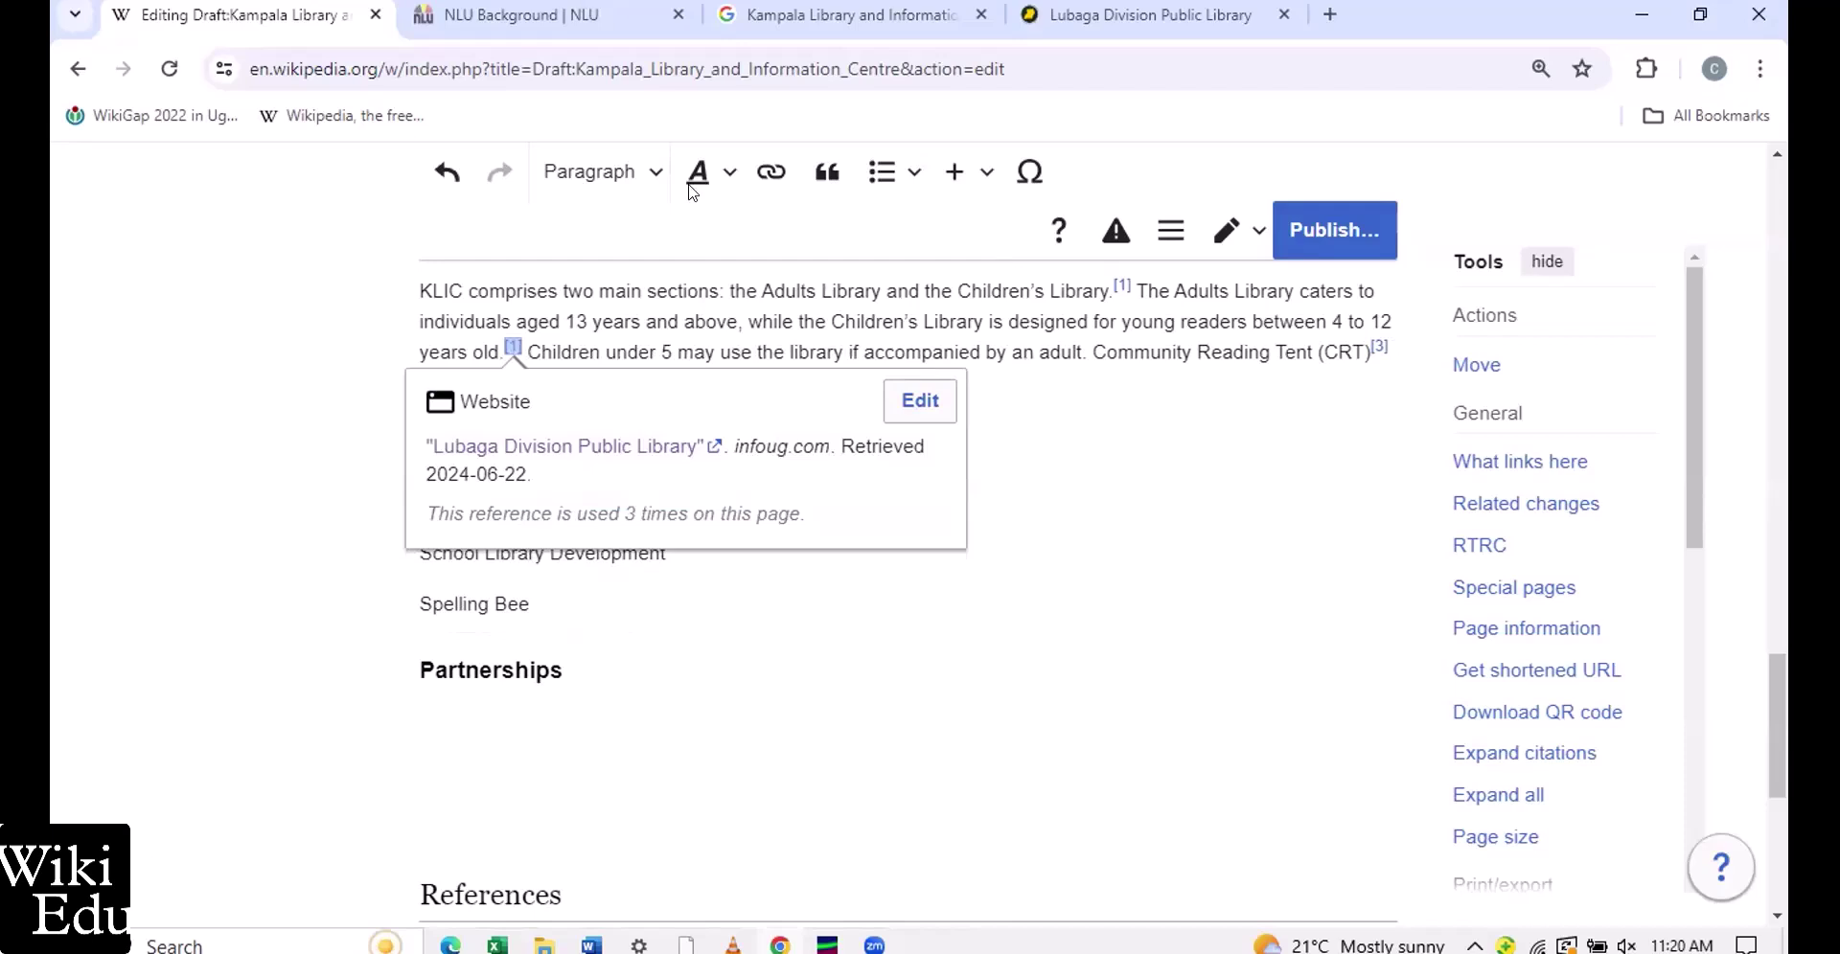
# Load the bookmarked Wikipedia main page in place of the Google results, glancing back at the draft's section headings meanwhile
pyautogui.hotkey('ctrl', 'Tab')
pyautogui.hotkey('ctrl', 'Tab')
pyautogui.click(307, 117)
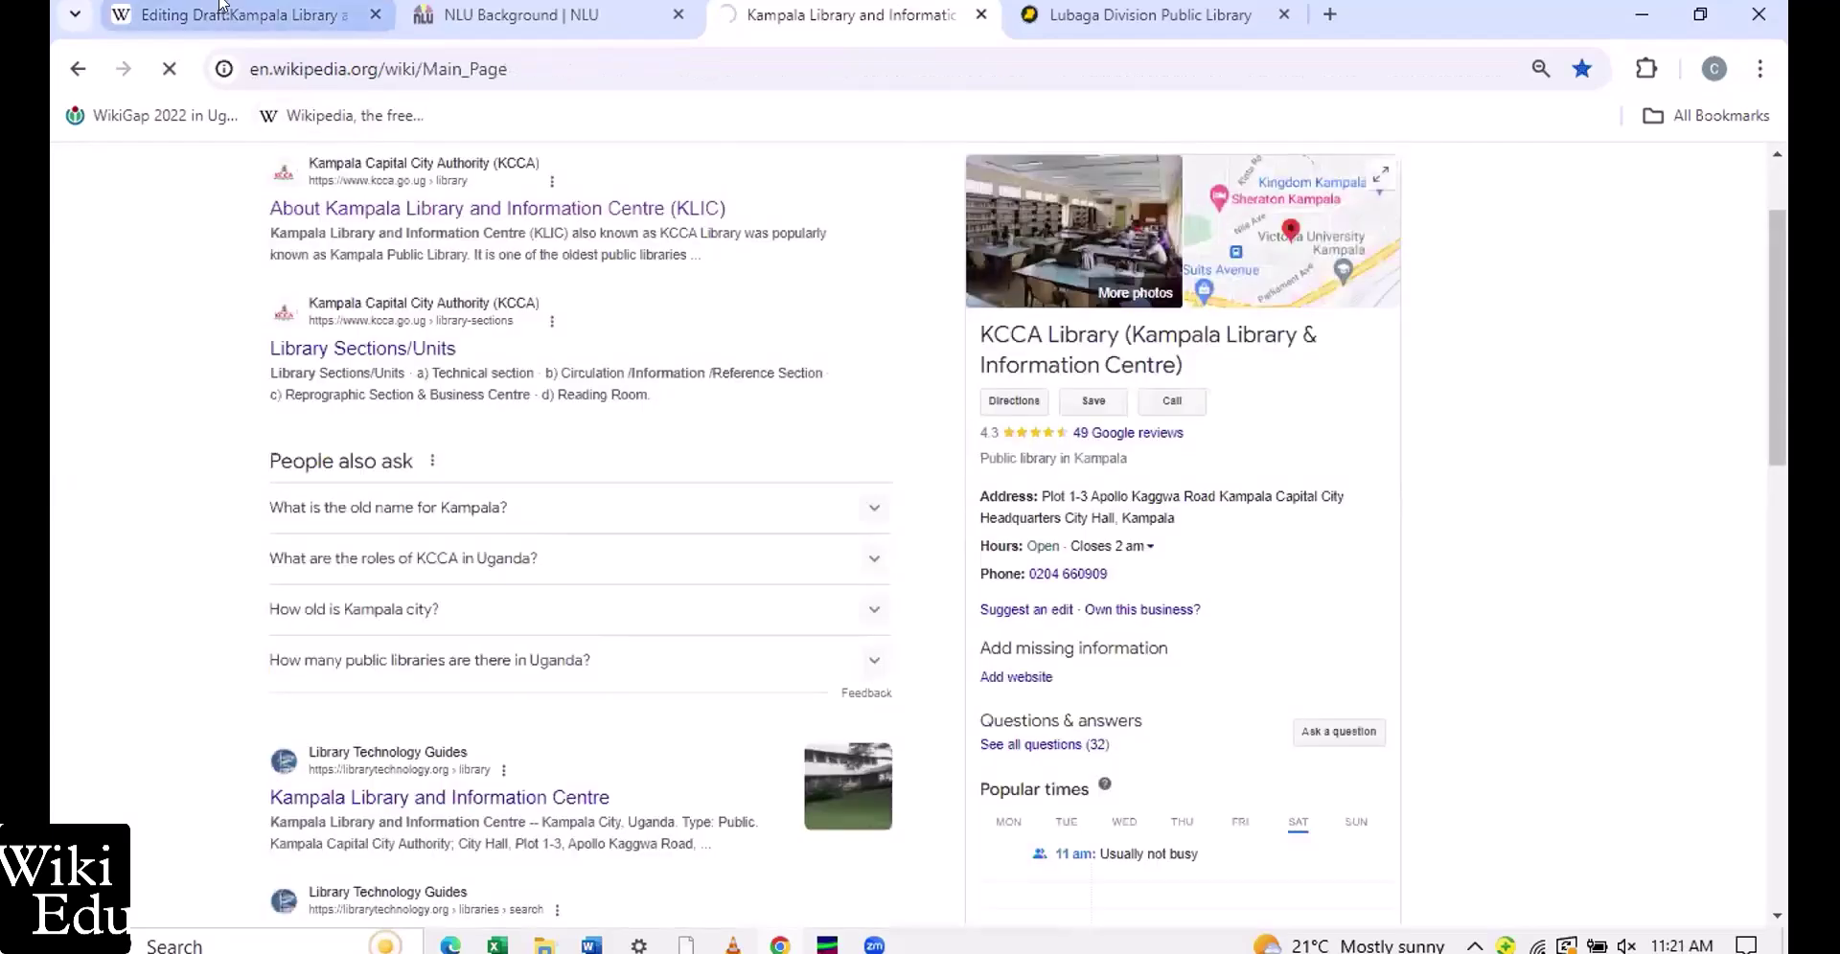
pyautogui.click(221, 12)
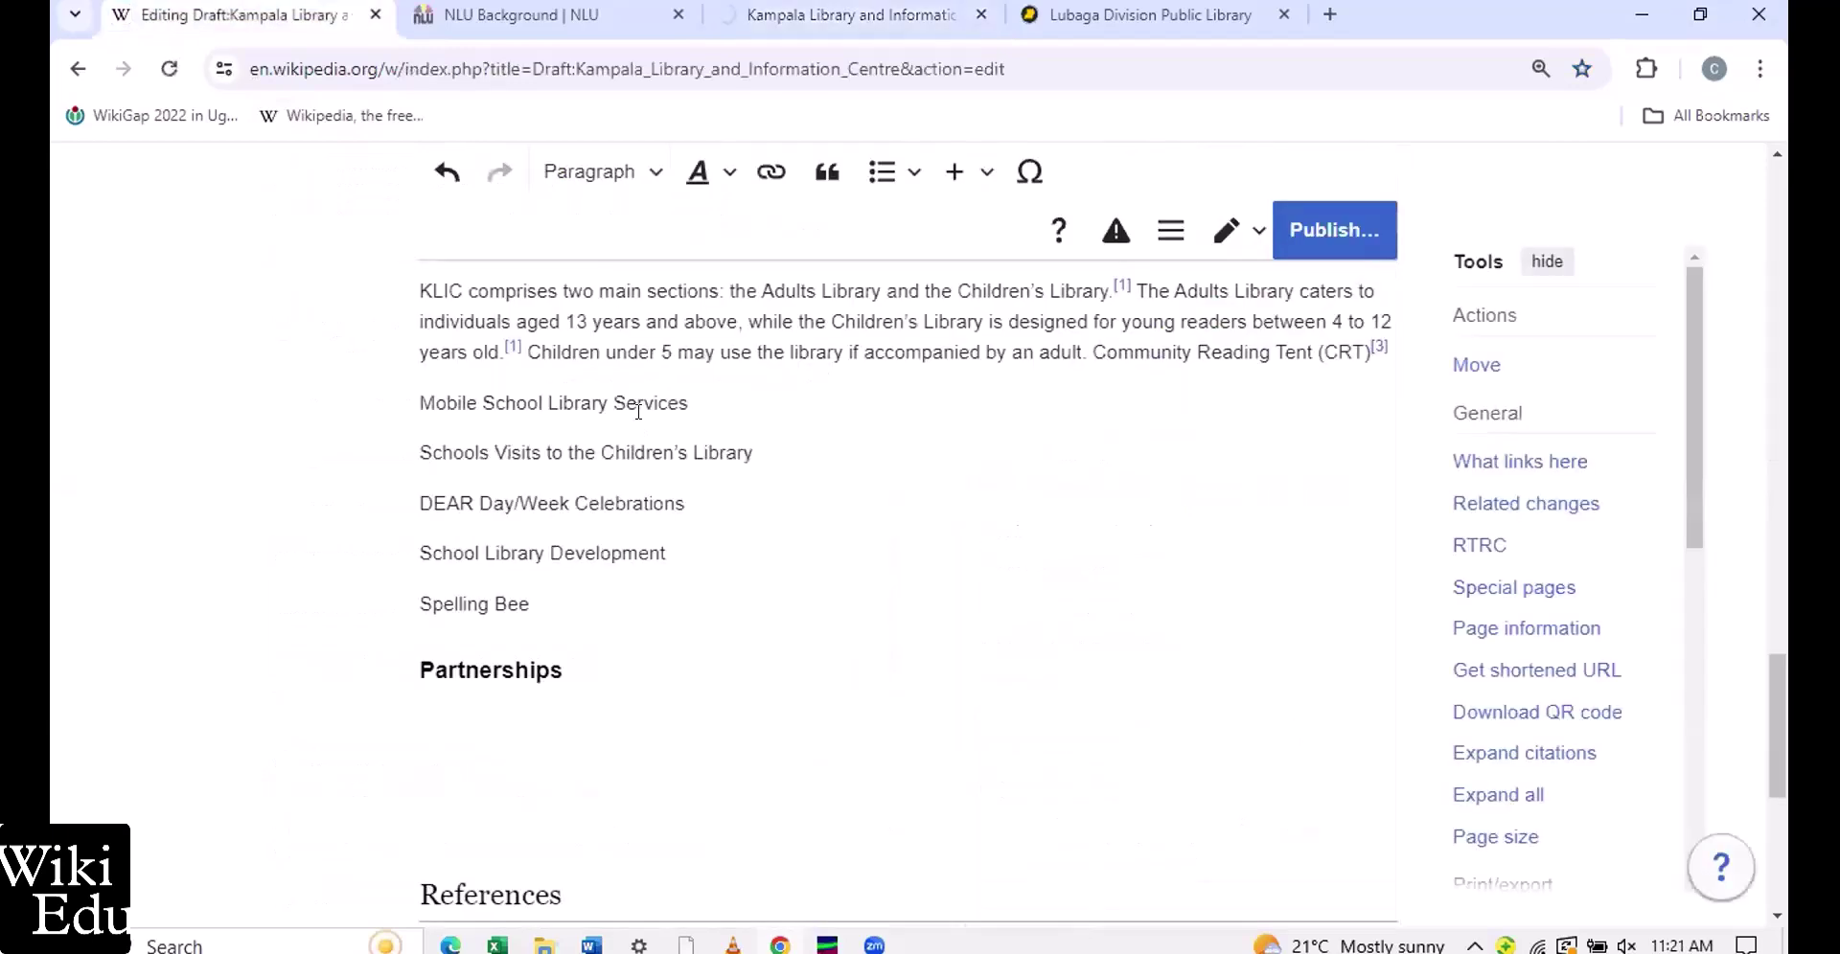
pyautogui.scroll(5, 638, 411)
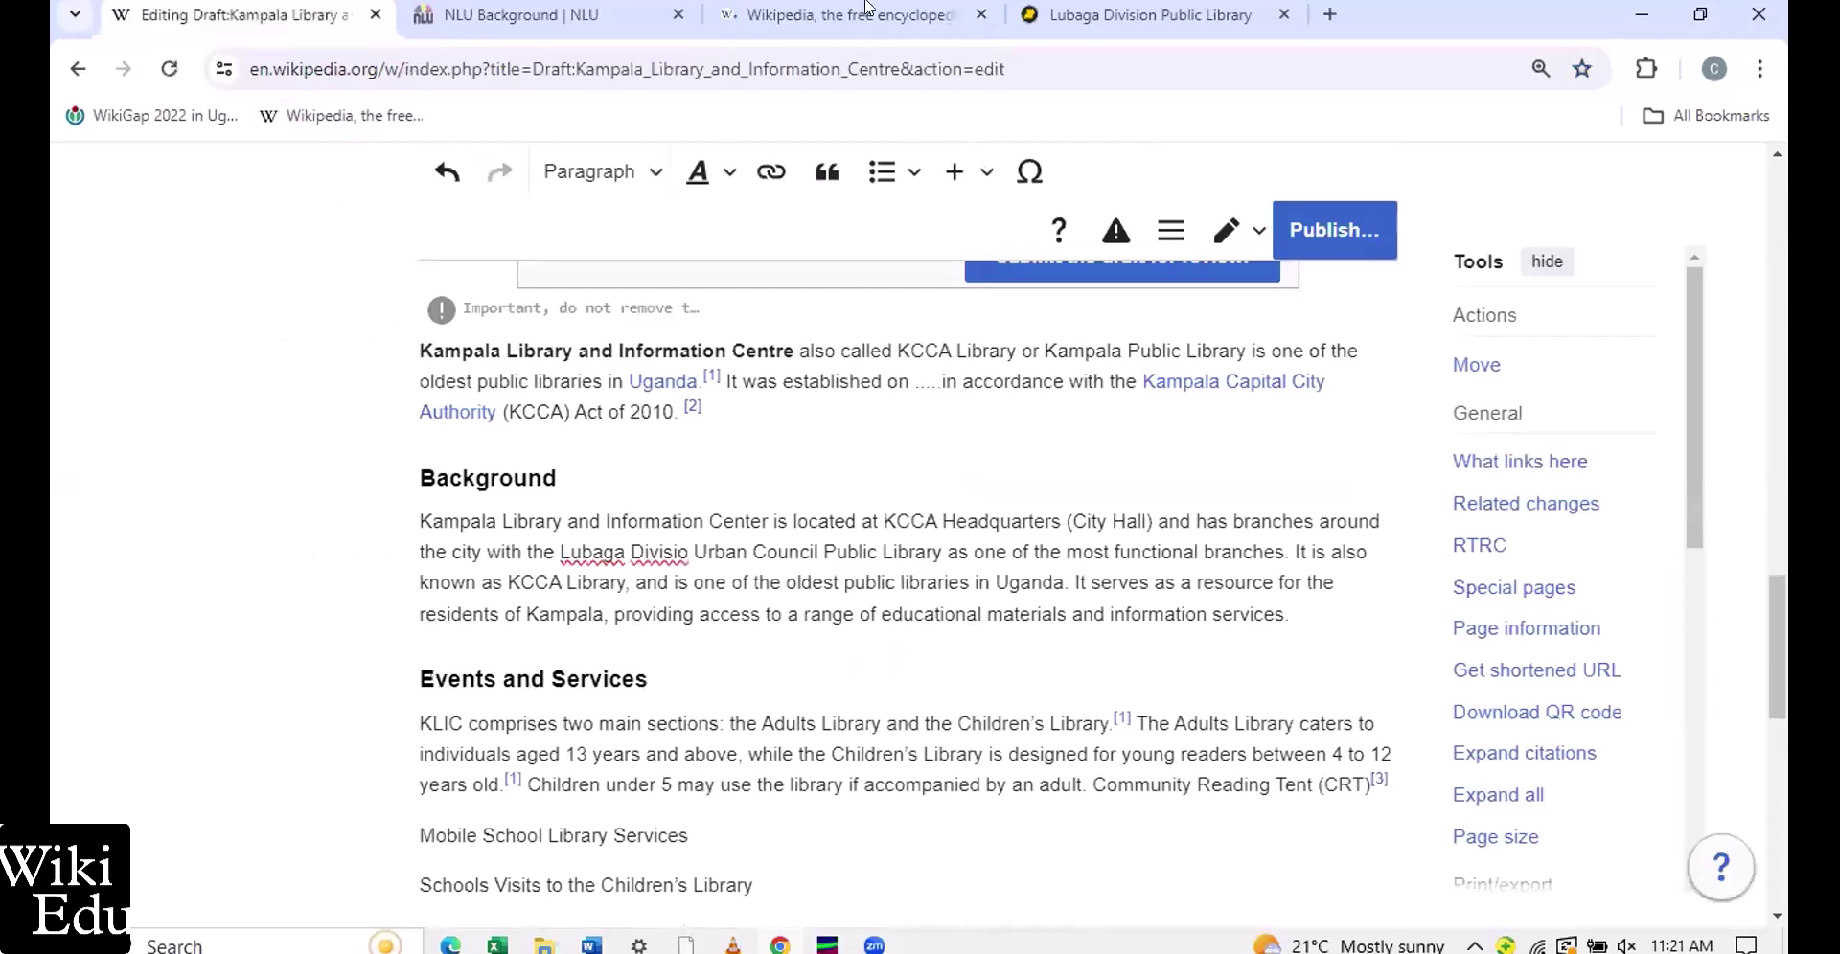
pyautogui.hotkey('ctrl', '3')
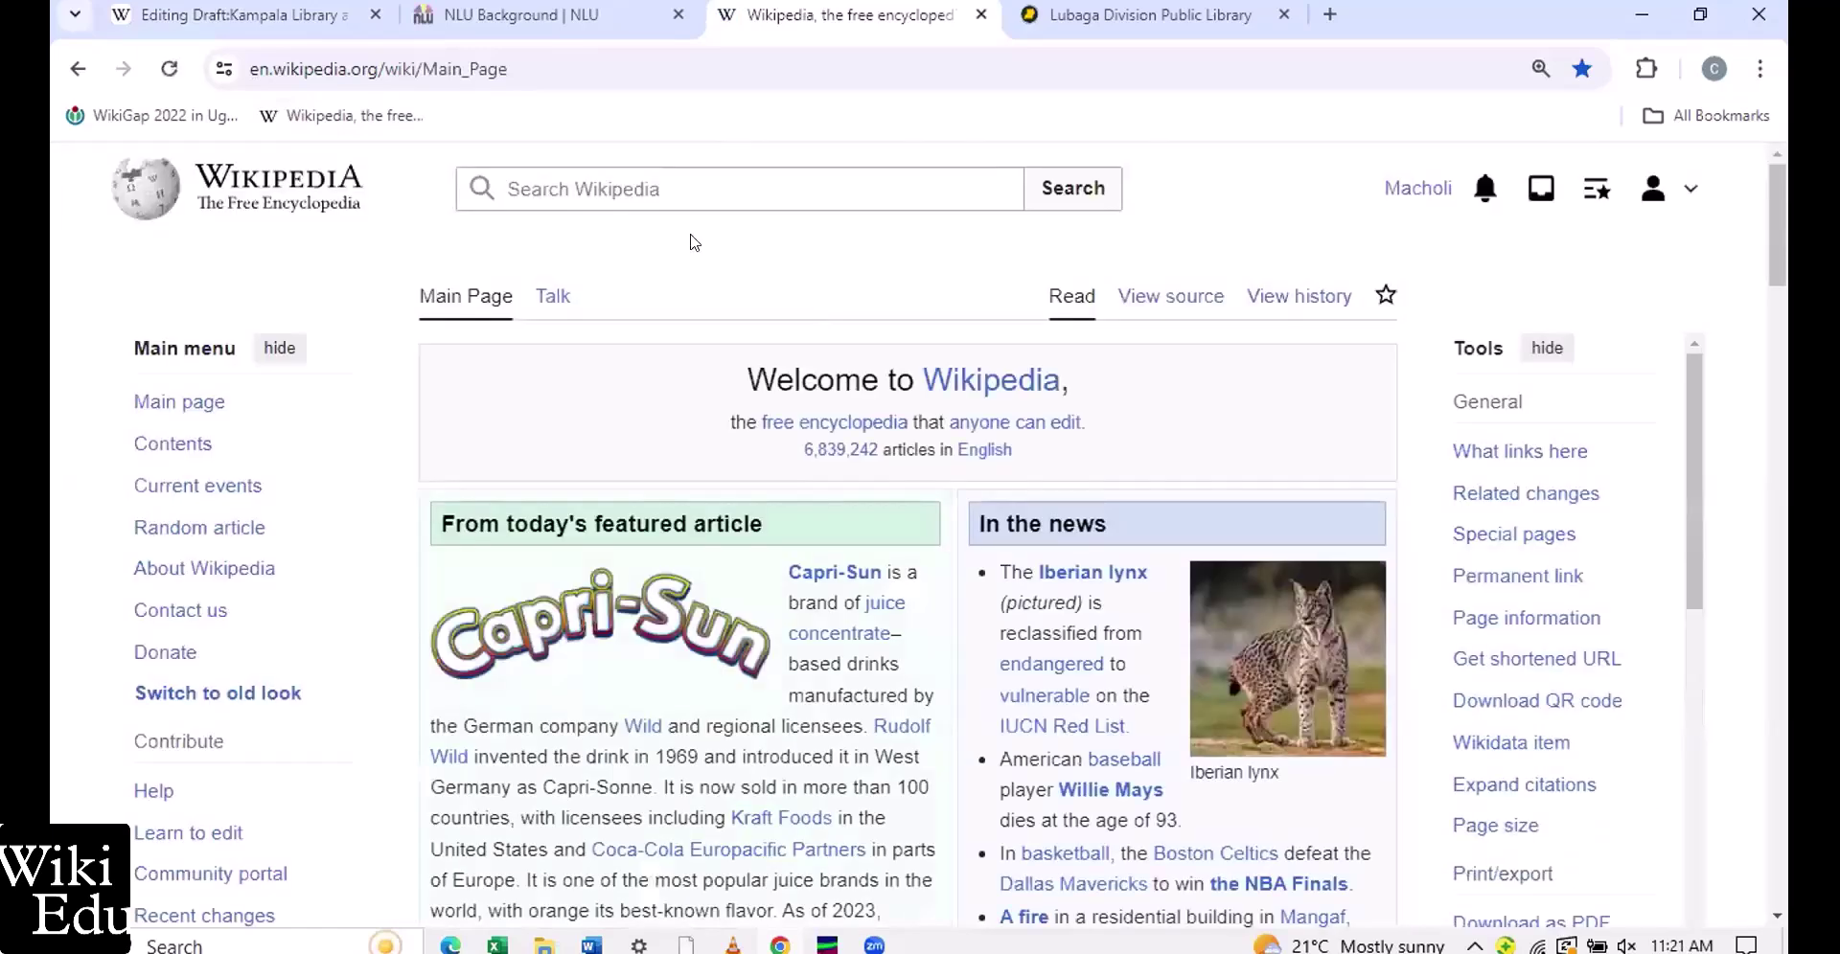
# Look up "Uganda National Library" in the Wikipedia search
pyautogui.click(638, 189)
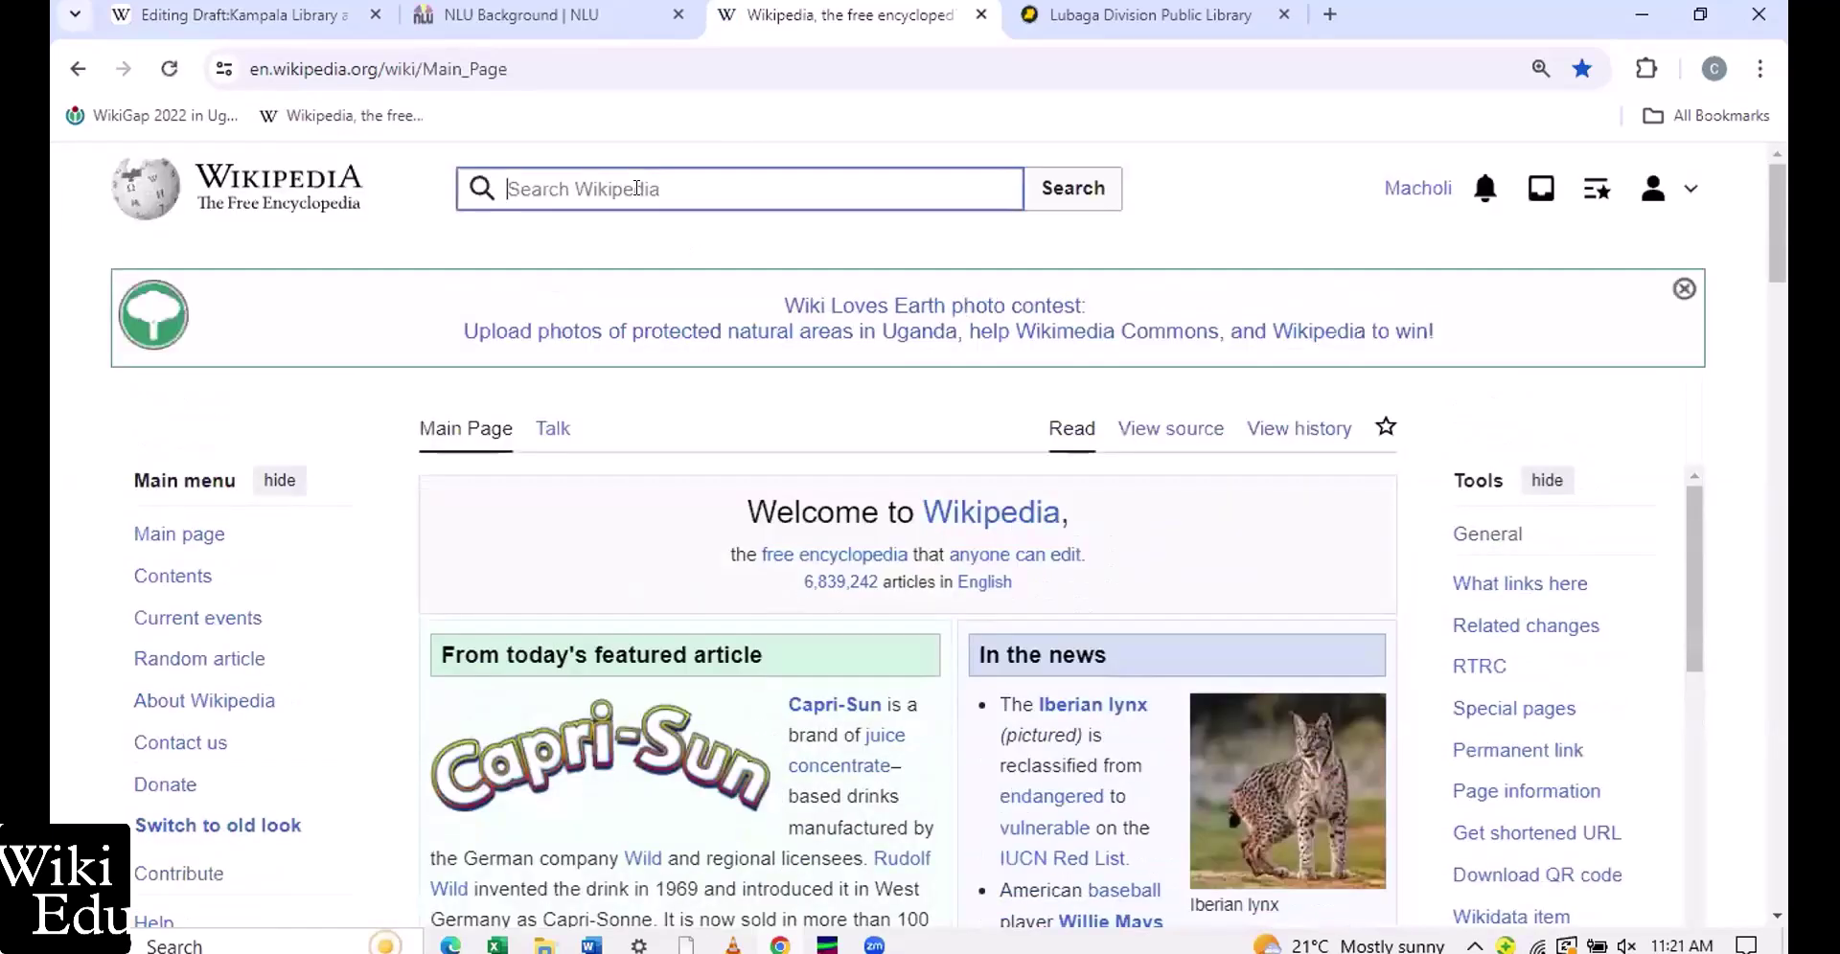
pyautogui.write('U')
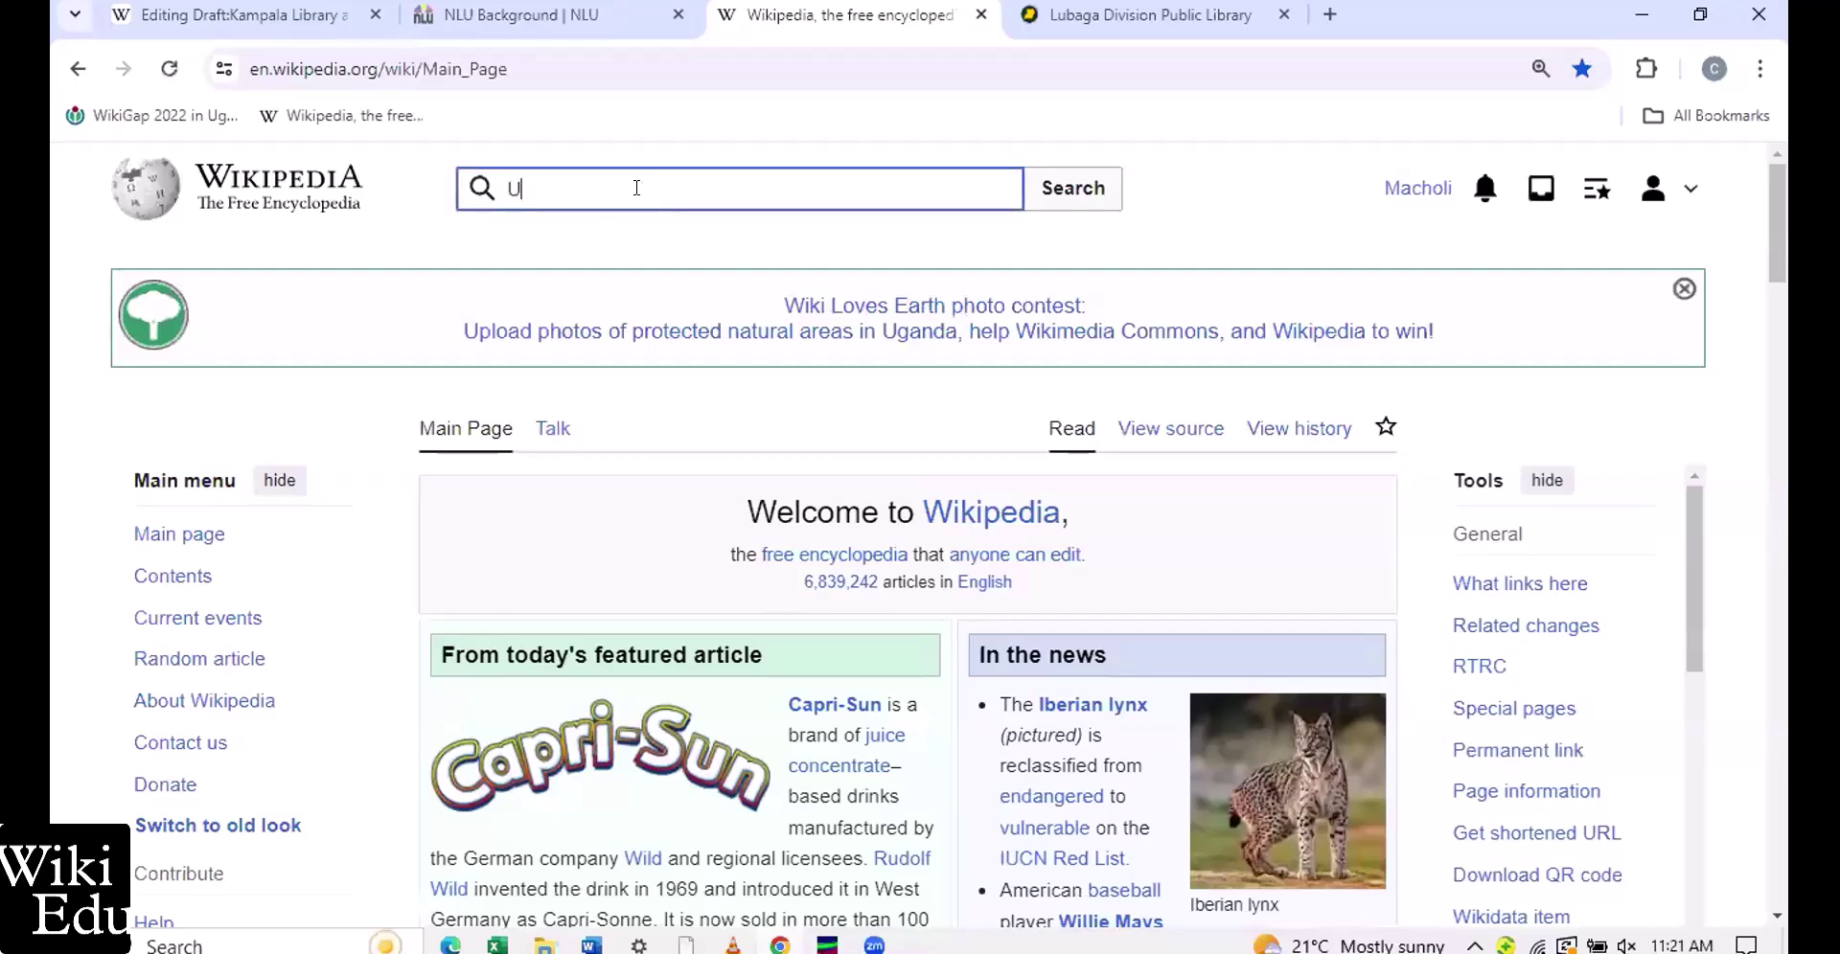
pyautogui.write('ganda ')
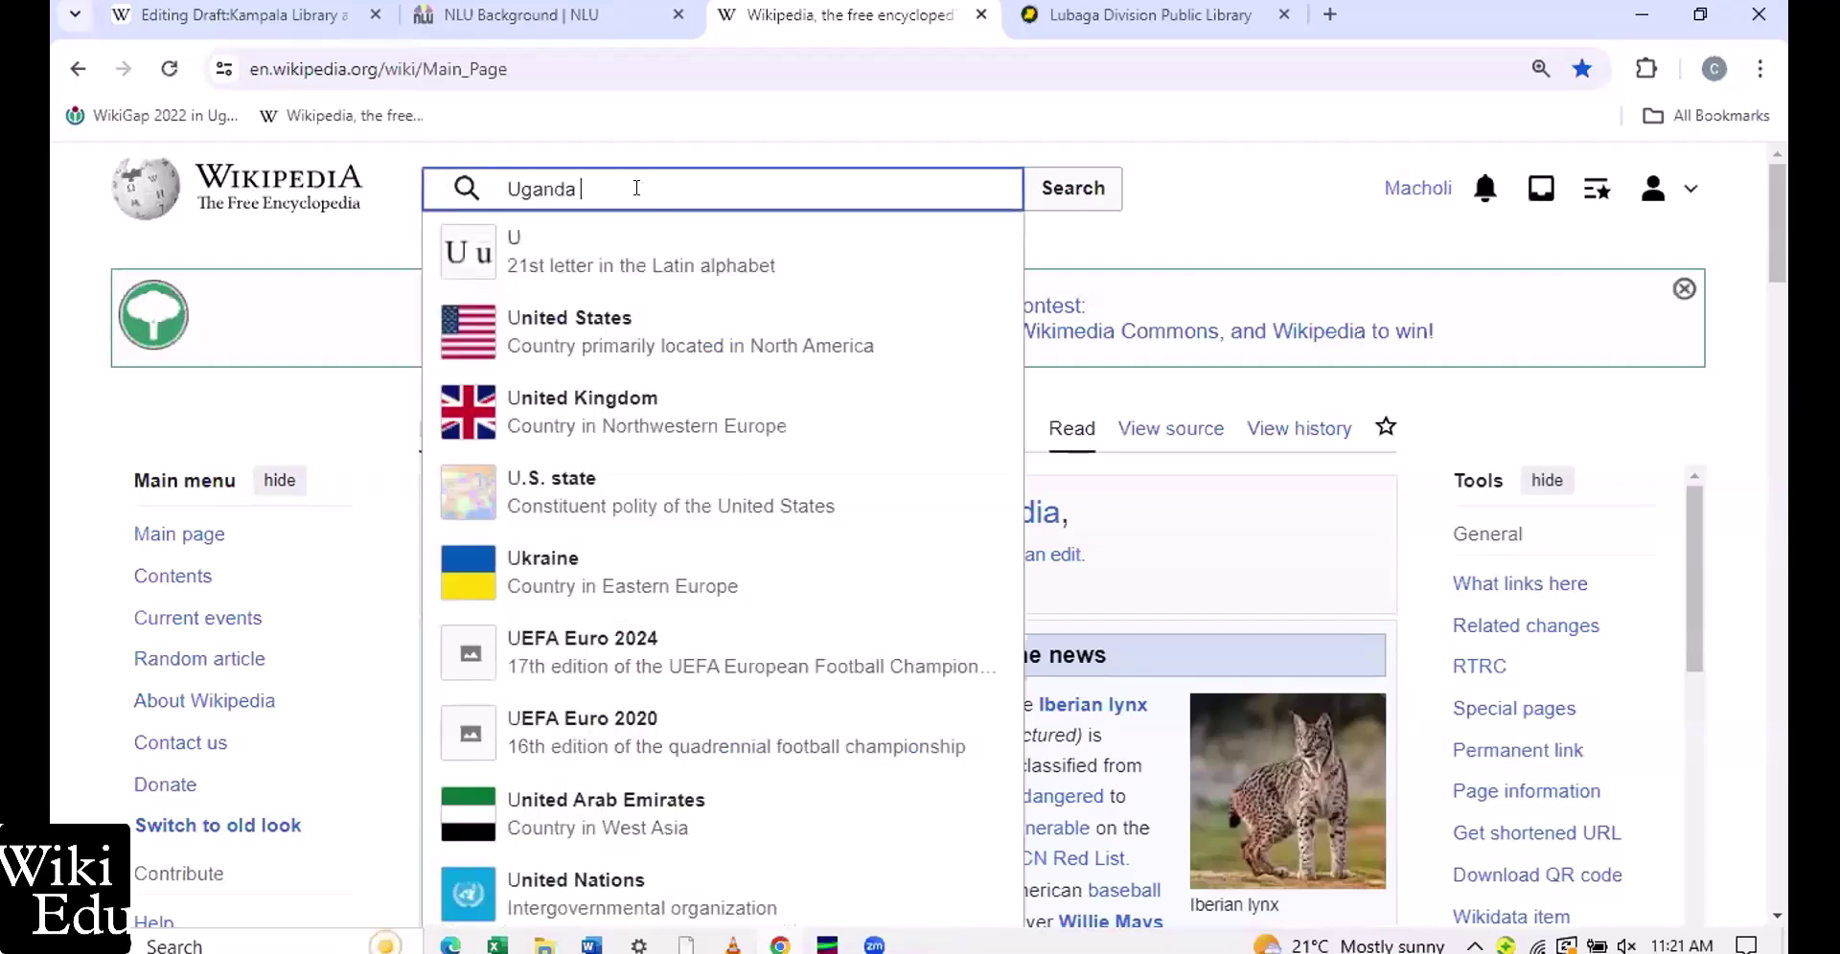
pyautogui.write('L')
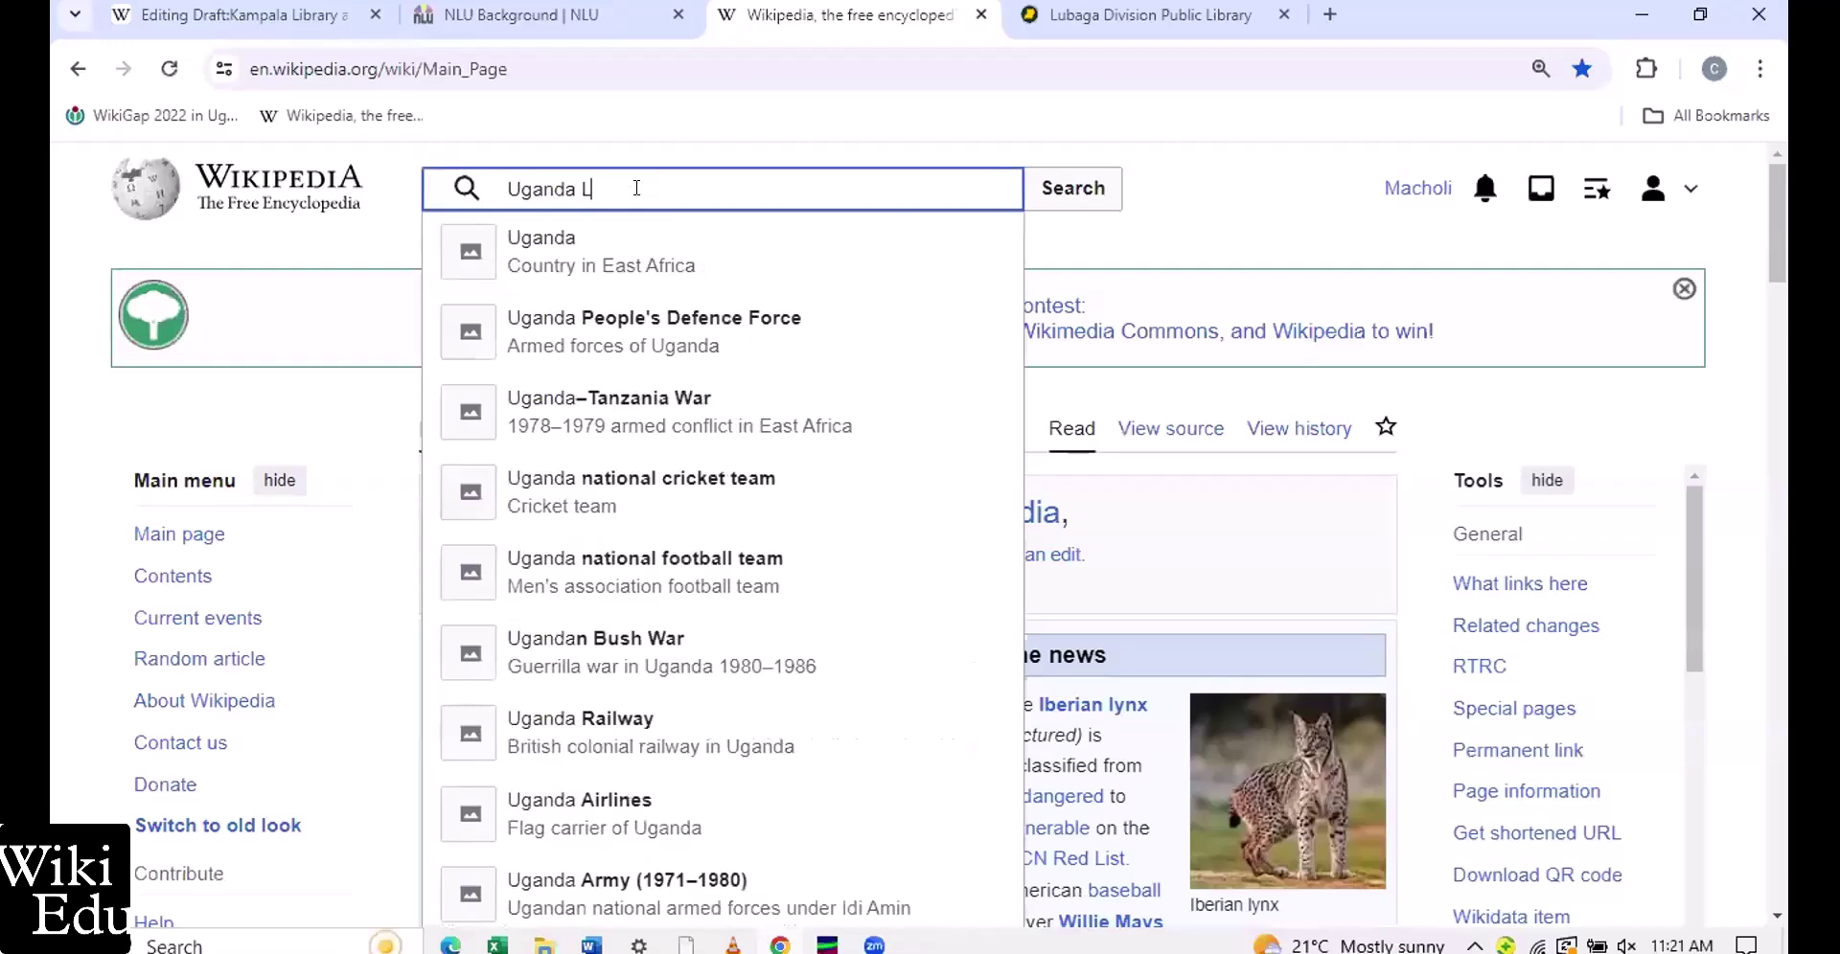
pyautogui.press('BackSpace')
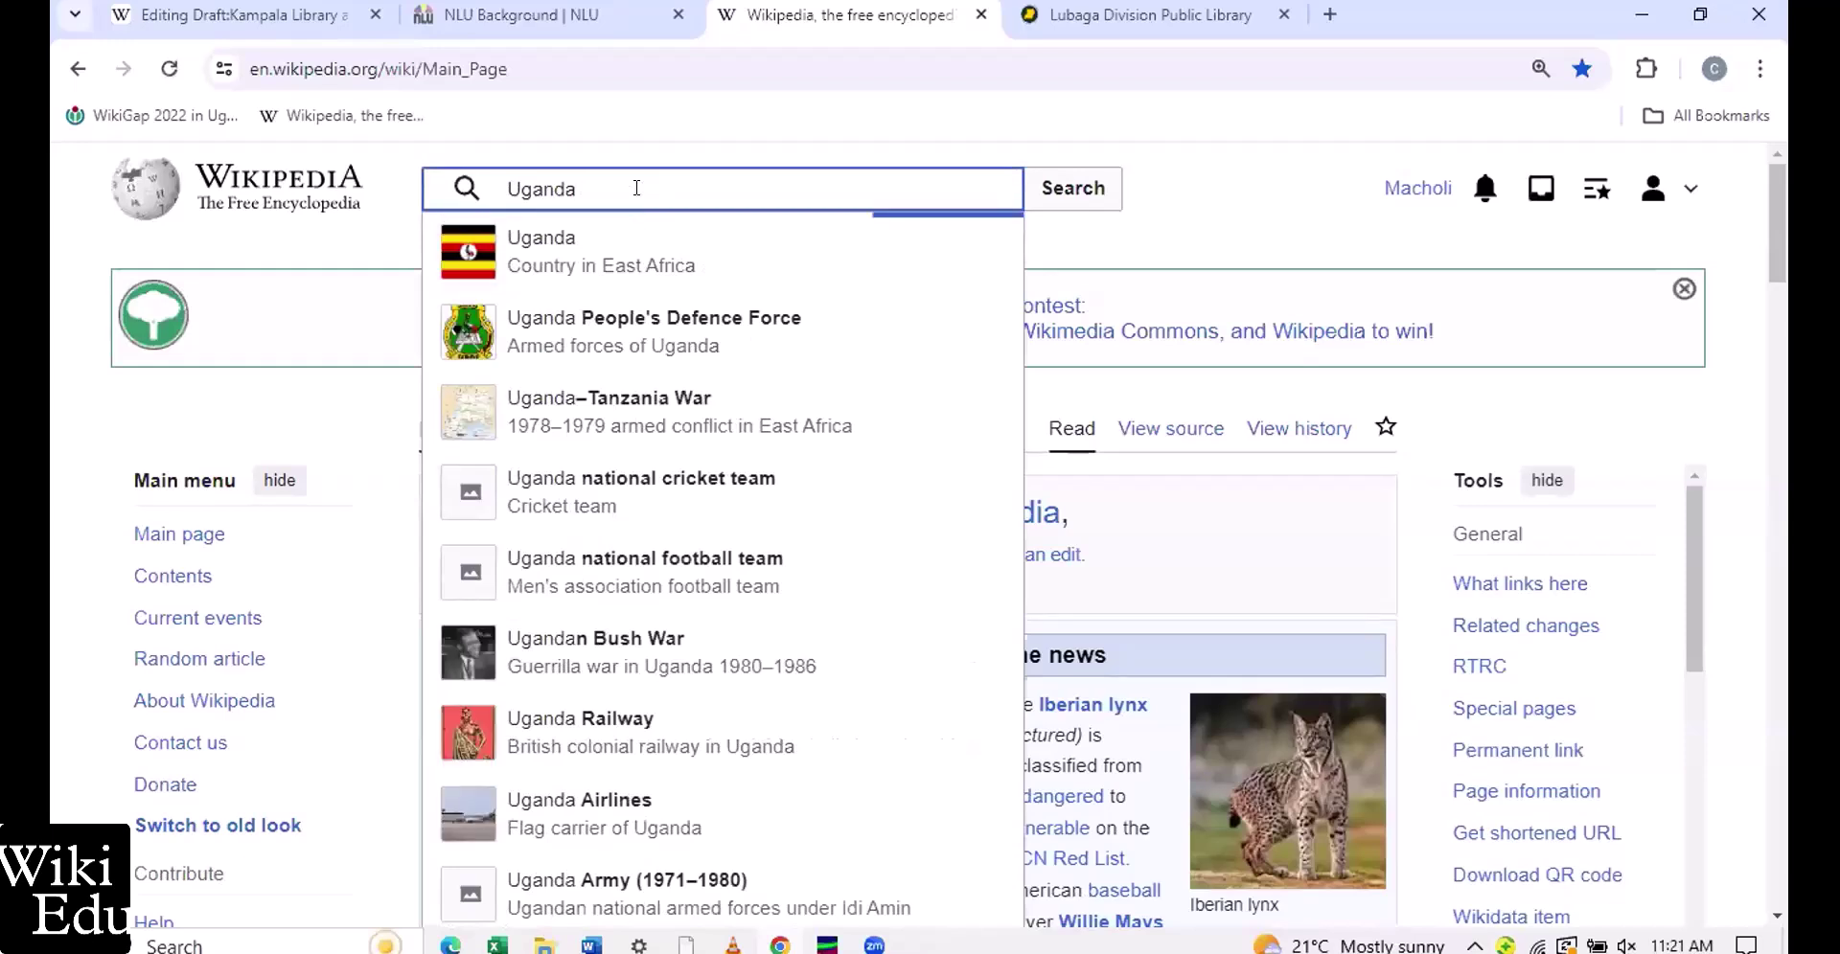
pyautogui.write('National')
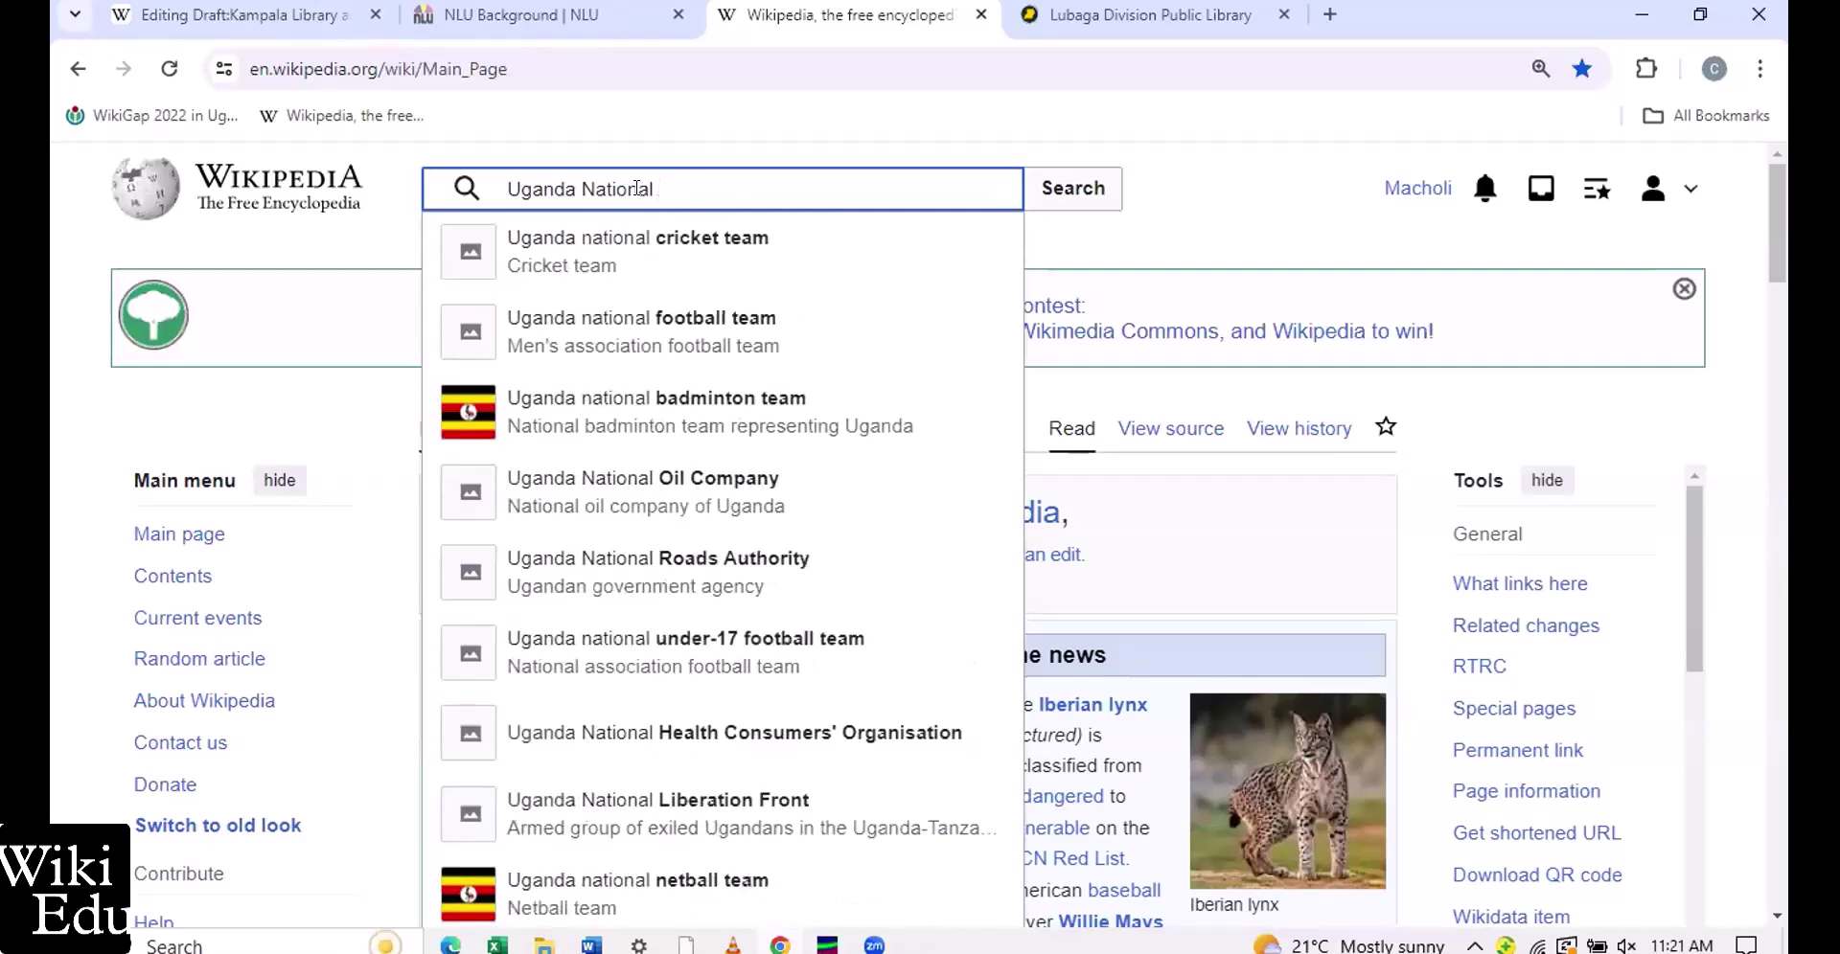
pyautogui.write(' Lib')
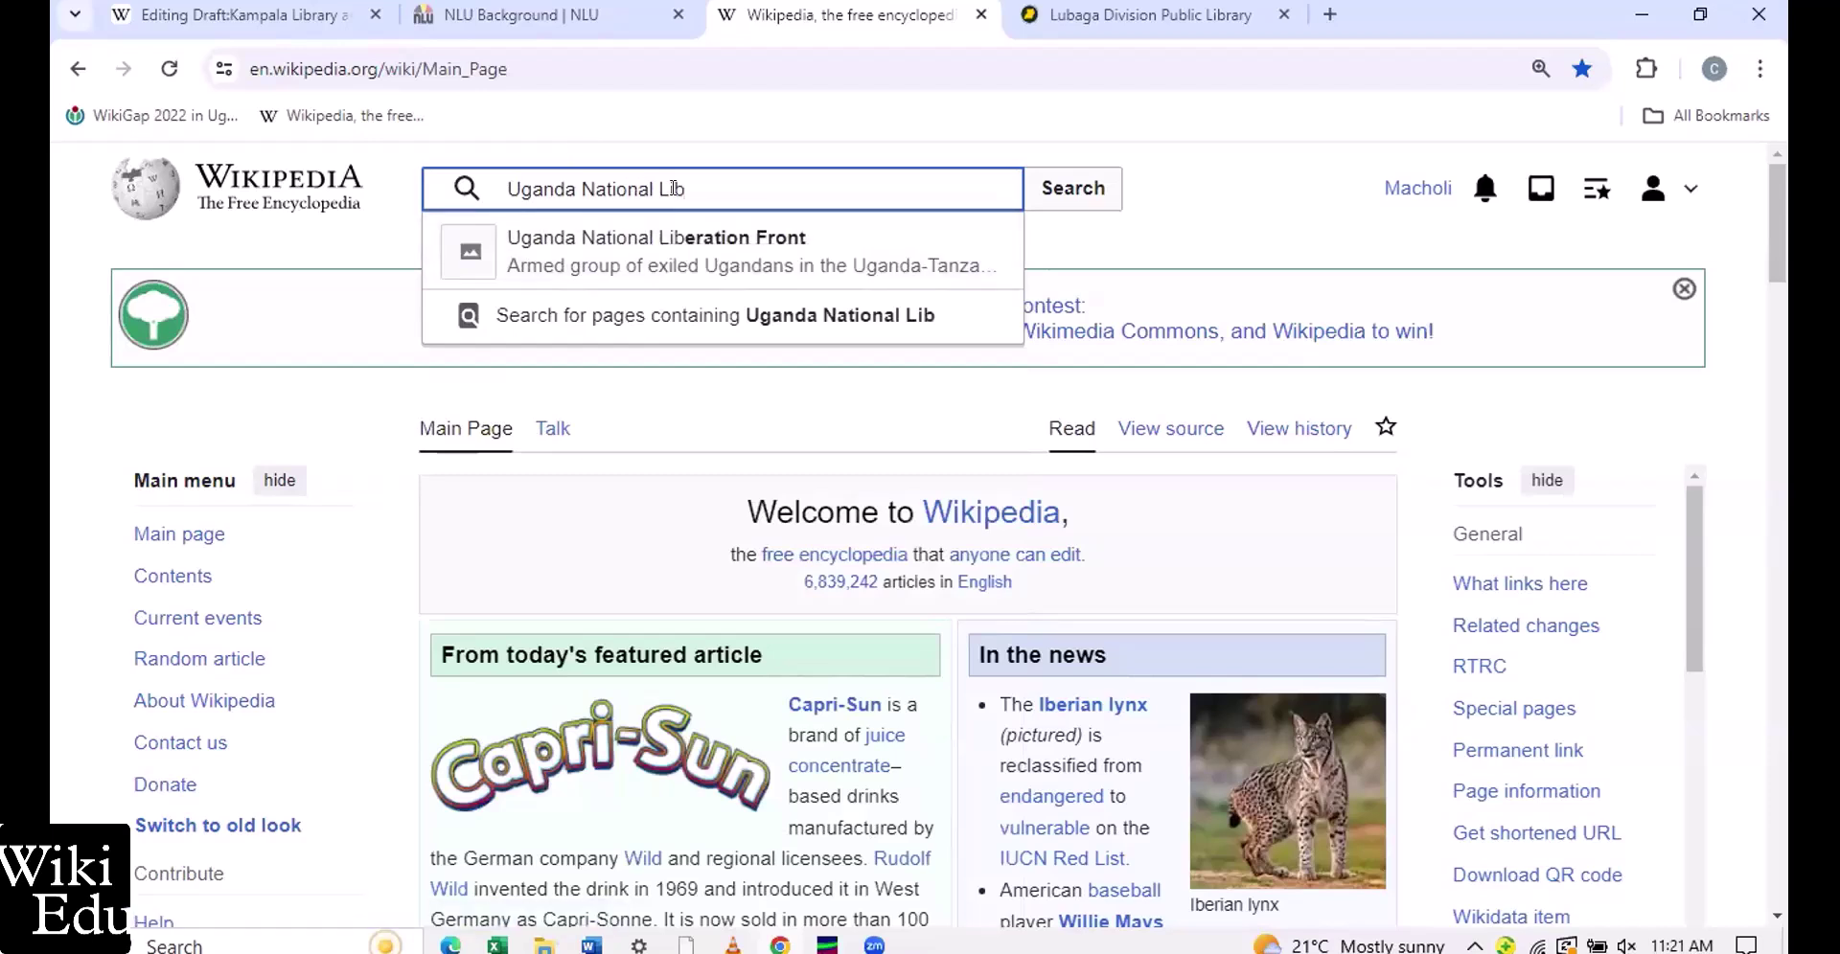
pyautogui.write('rary')
# Reword the Wikipedia search as "National Library of Ug", open the National Library of Uganda article and examine its section headings and layout
pyautogui.click(576, 182)
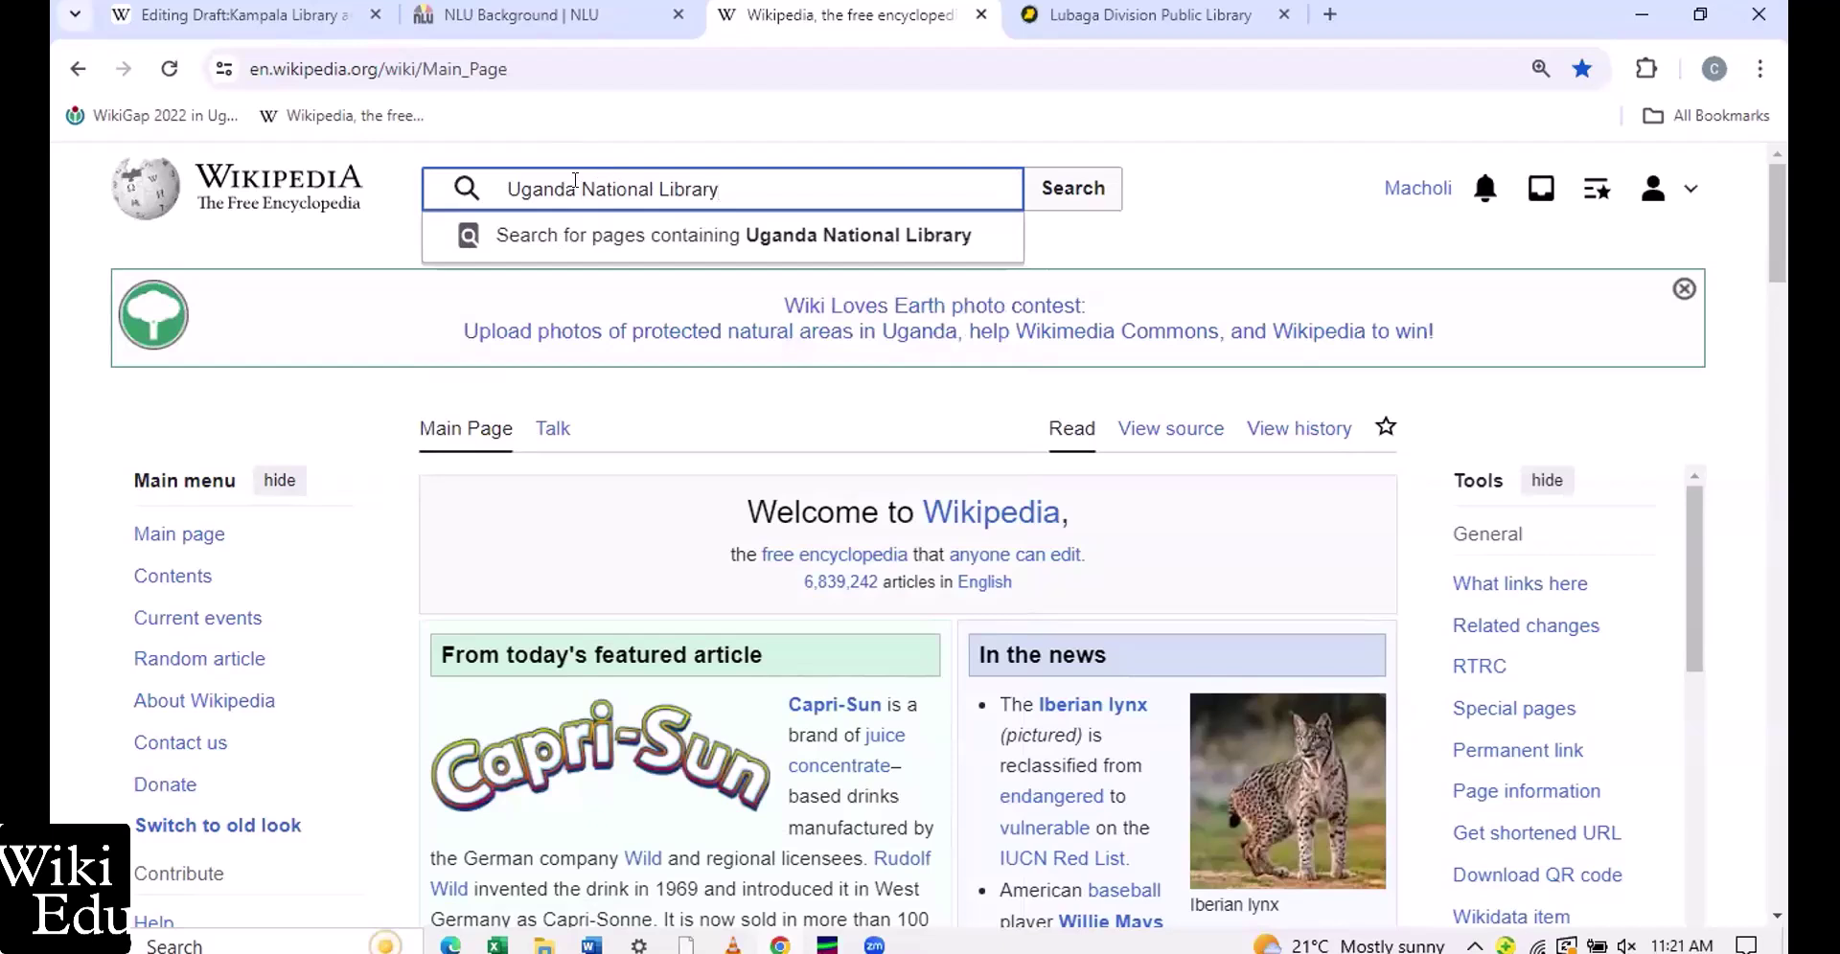
pyautogui.press('BackSpace')
pyautogui.press('BackSpace')
pyautogui.press('BackSpace')
pyautogui.press('BackSpace')
pyautogui.press('BackSpace')
pyautogui.press('BackSpace')
pyautogui.press('BackSpace')
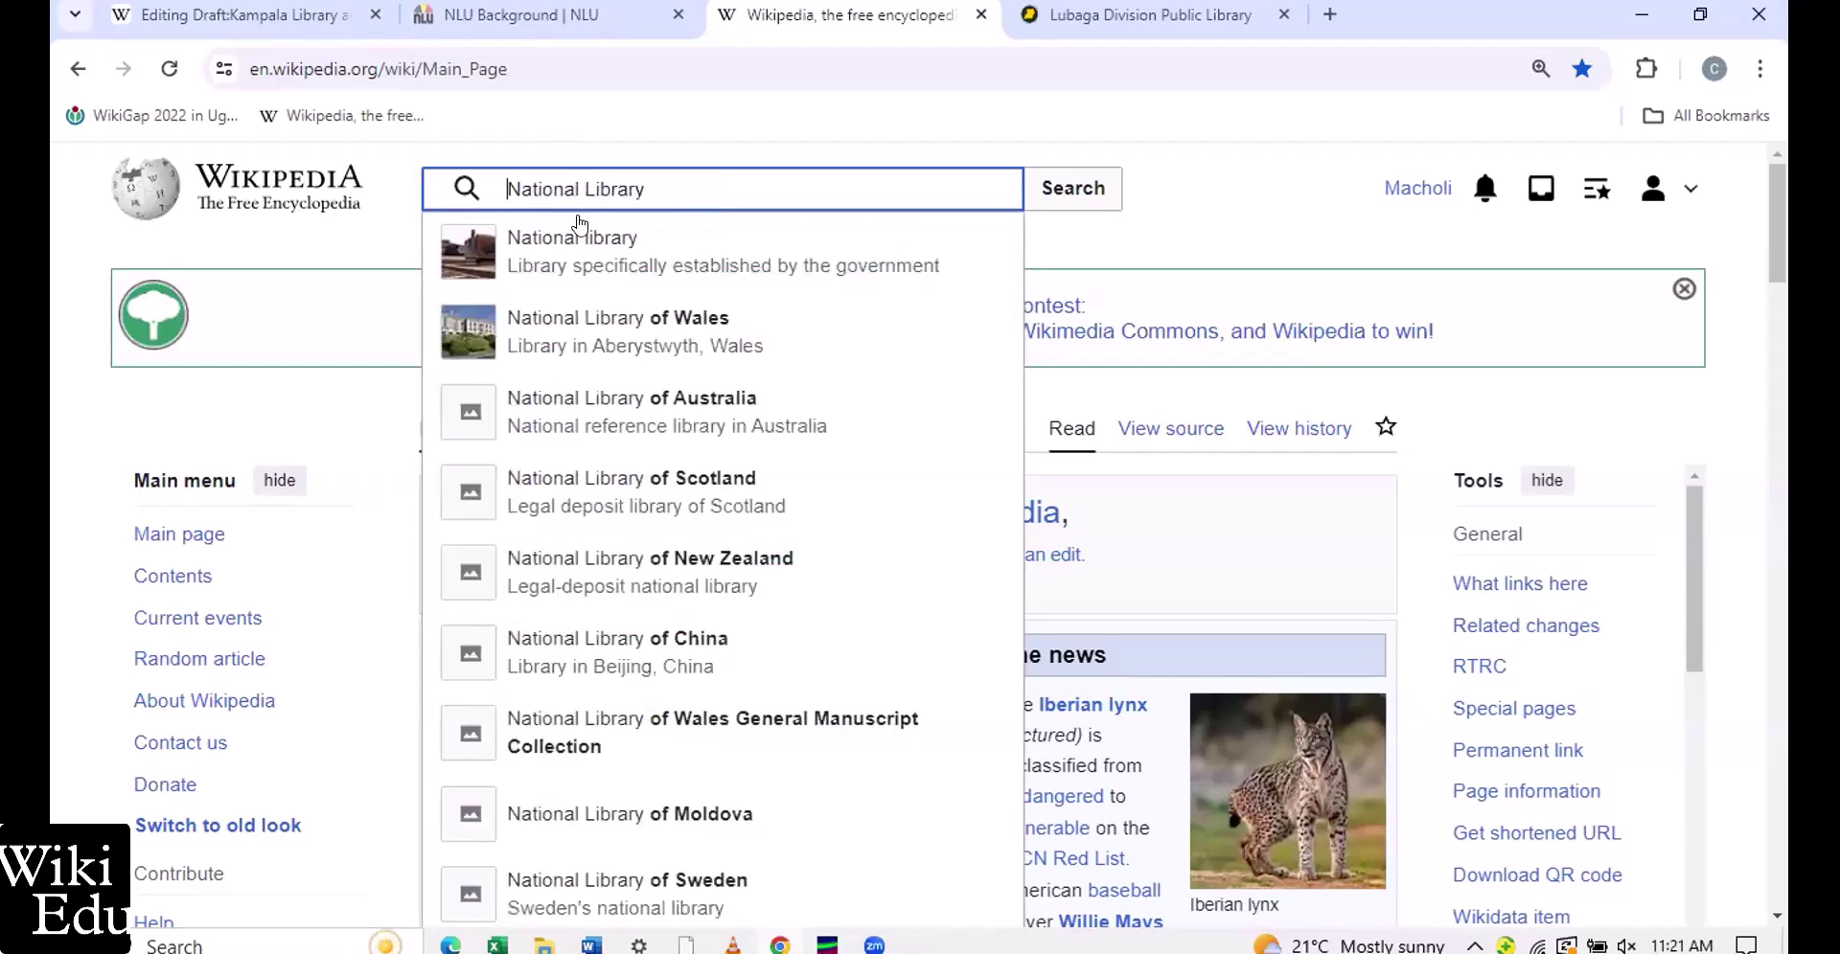
pyautogui.click(658, 185)
pyautogui.write('of')
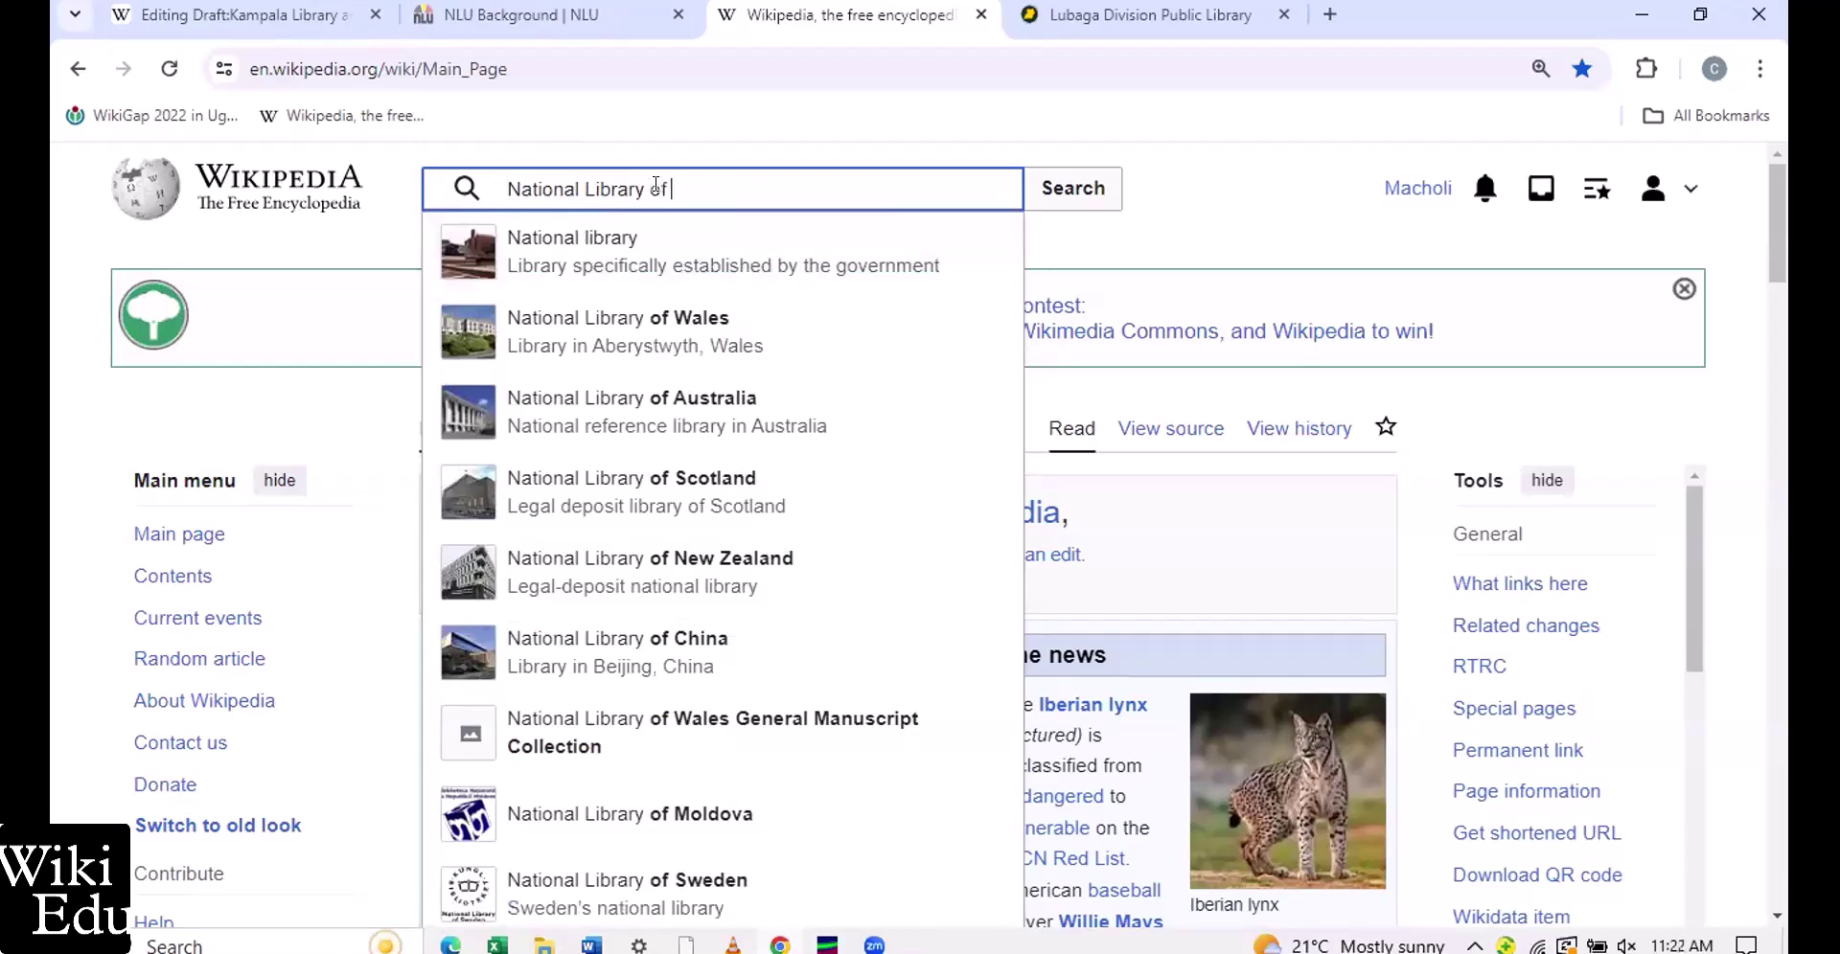
pyautogui.write(' Ug')
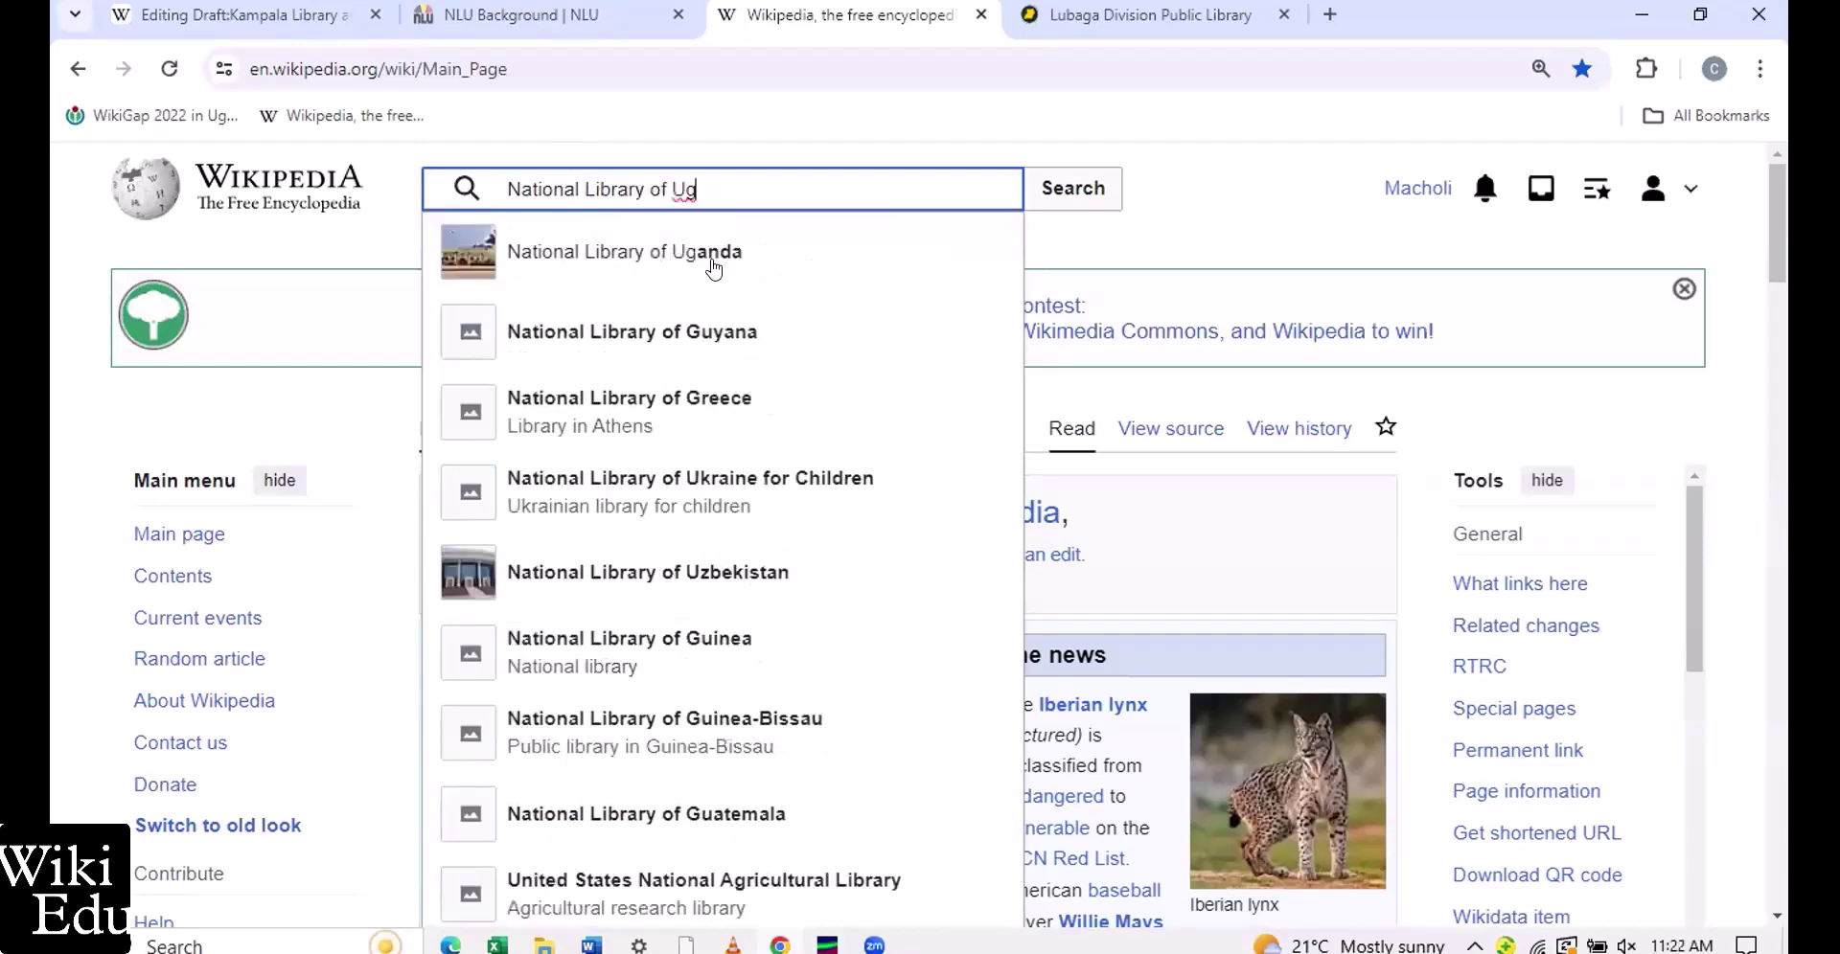
pyautogui.click(713, 258)
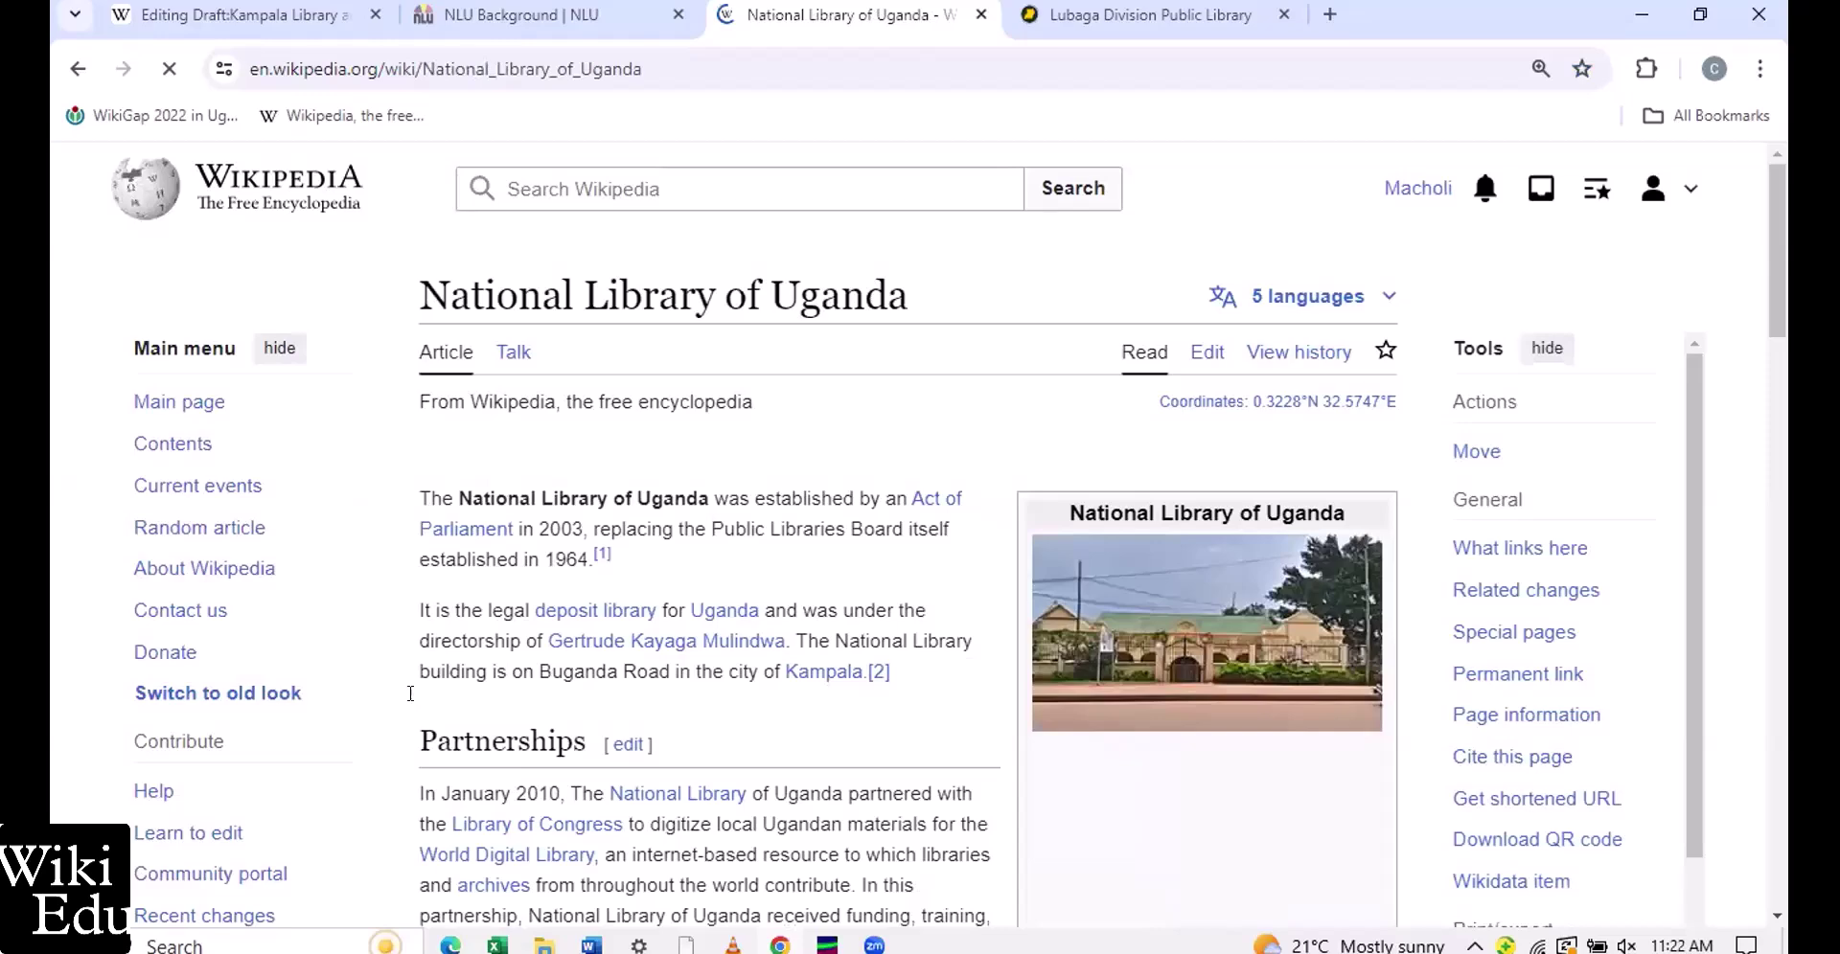
pyautogui.scroll(-8, 422, 757)
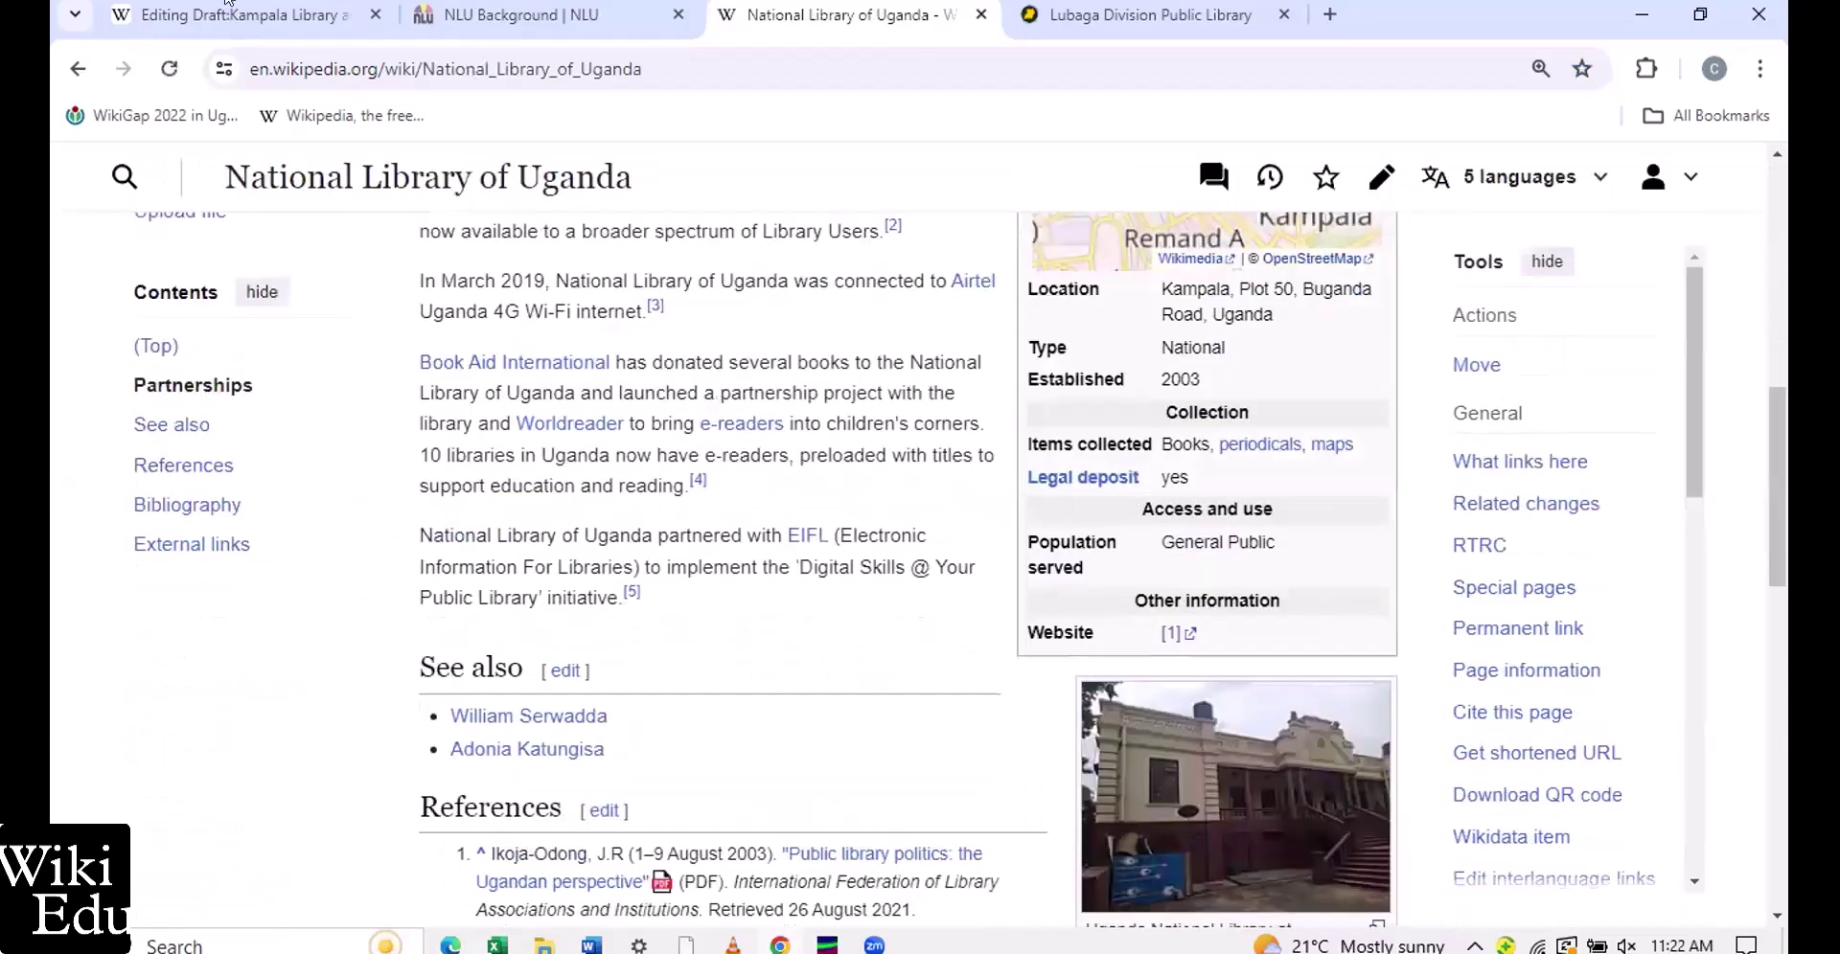
# Return to the Kampala Library draft and change the "Background" title from a sub-heading to the Heading style
pyautogui.click(227, 5)
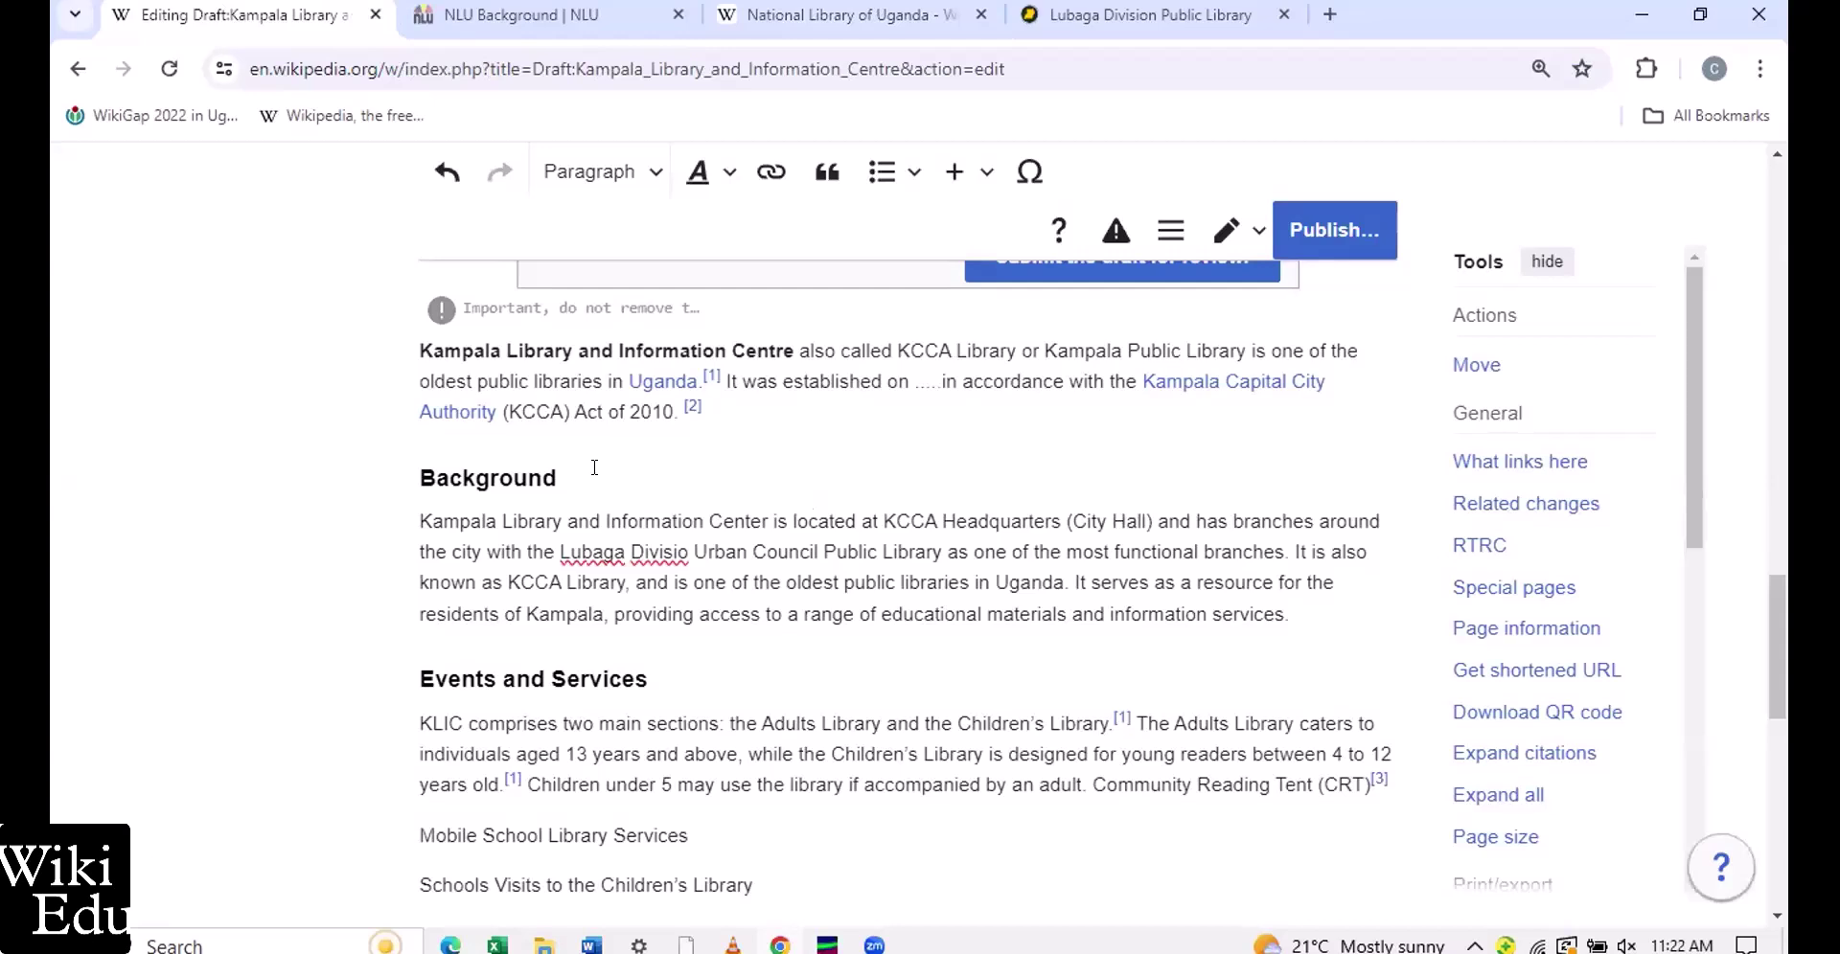
pyautogui.click(418, 476)
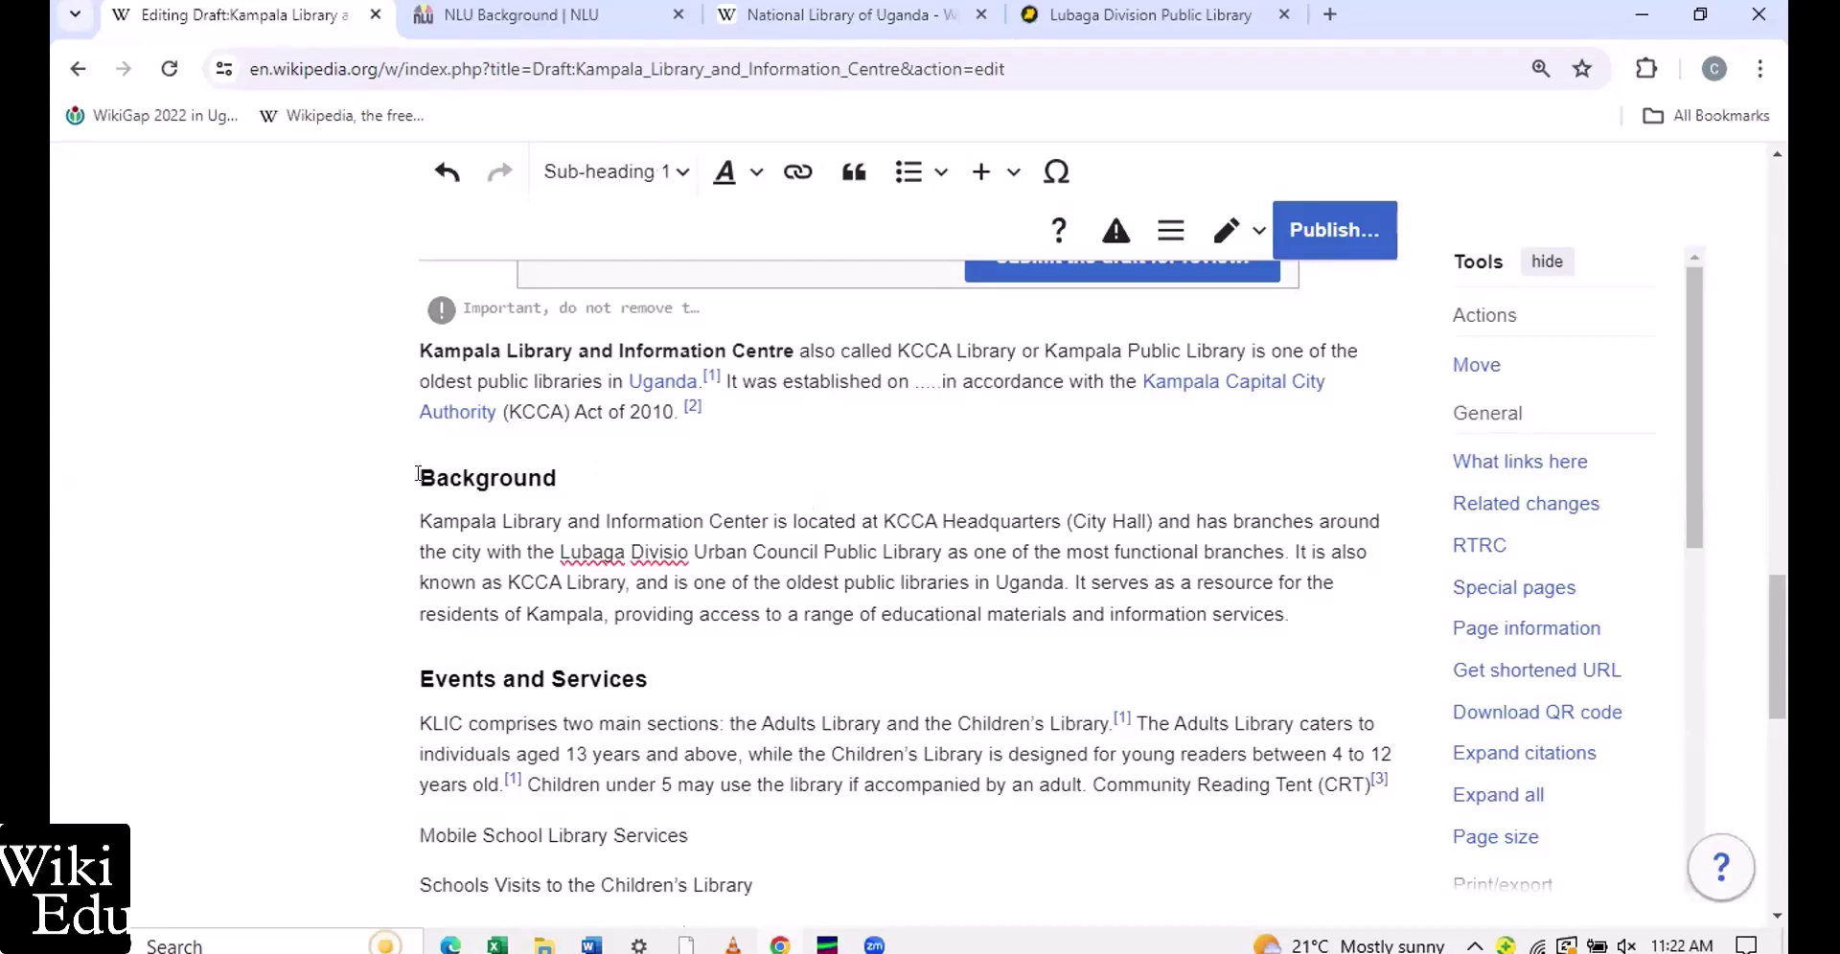
pyautogui.doubleClick(418, 474)
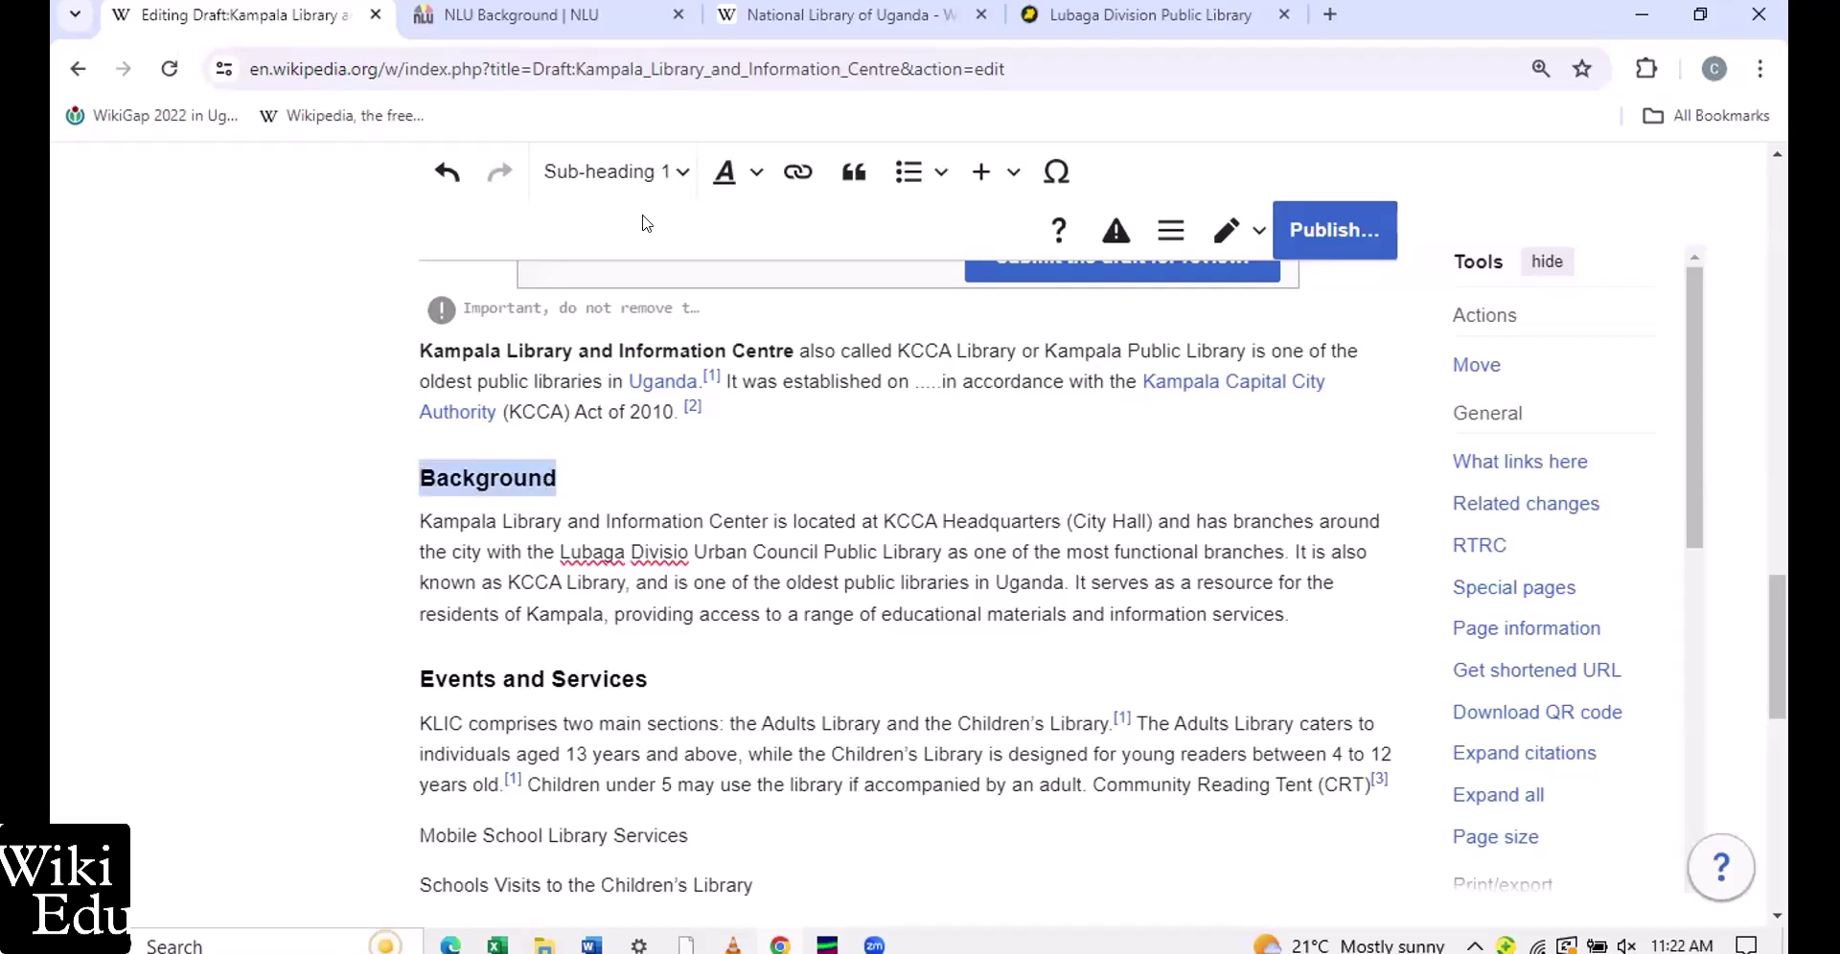
pyautogui.click(675, 171)
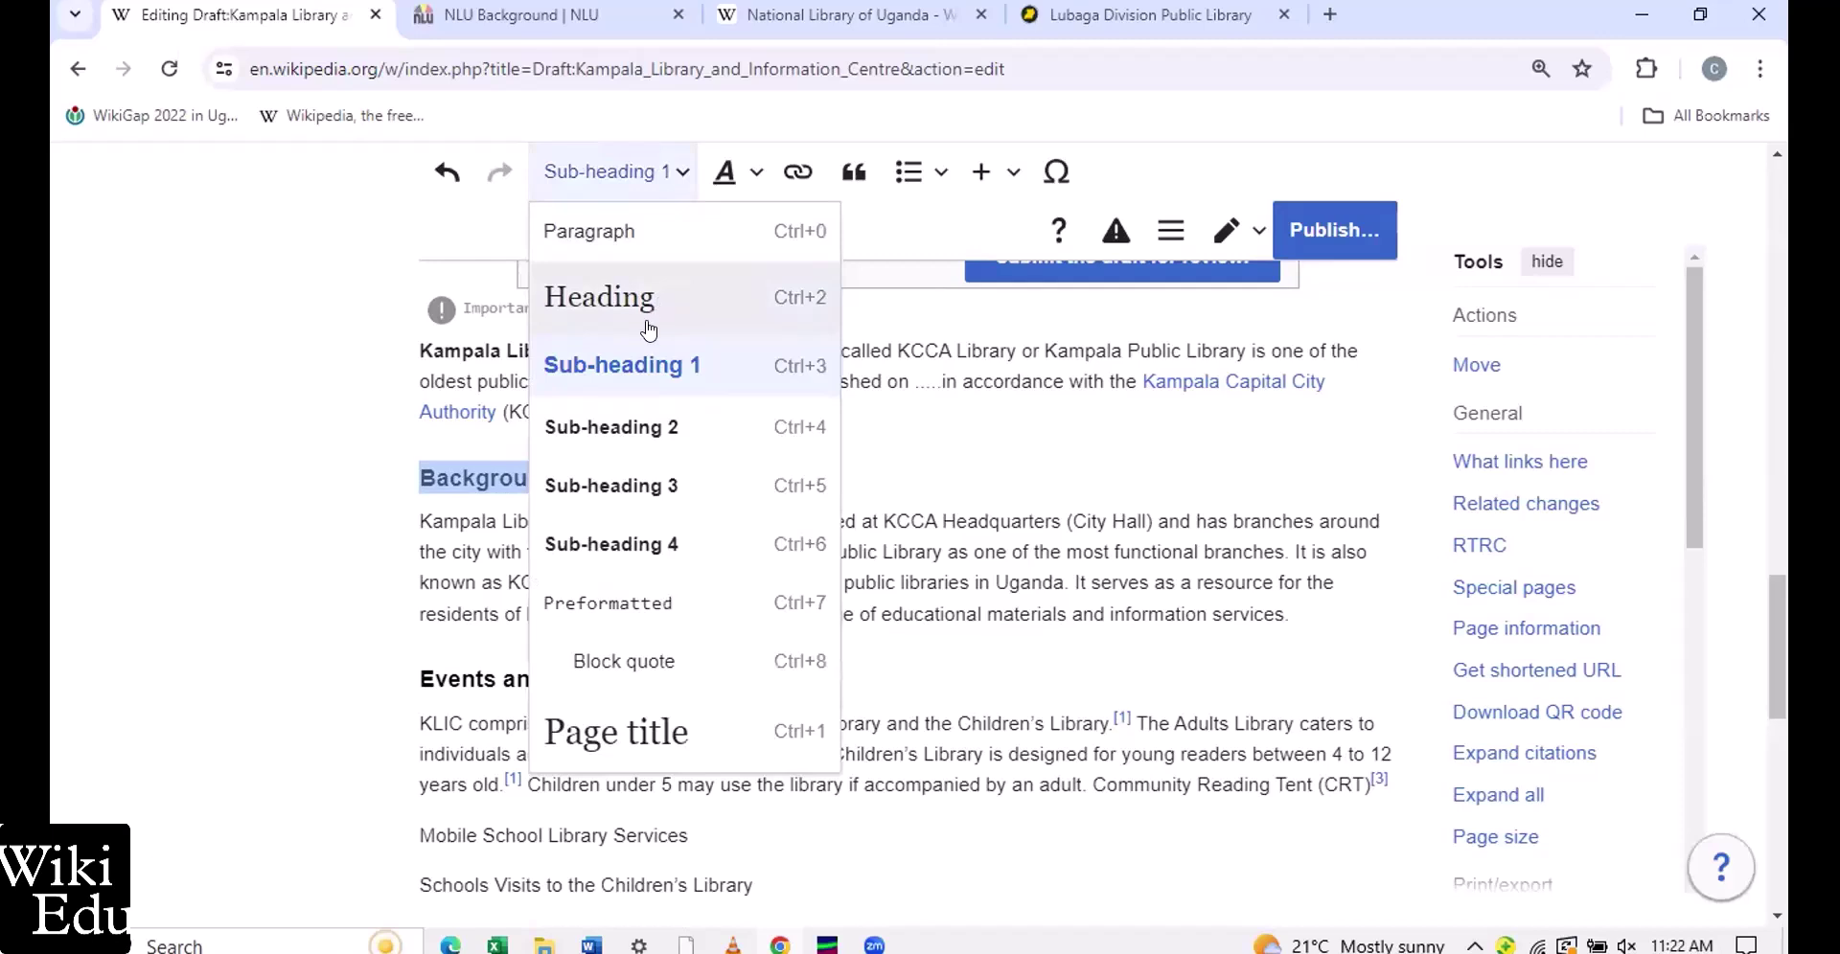
pyautogui.click(738, 307)
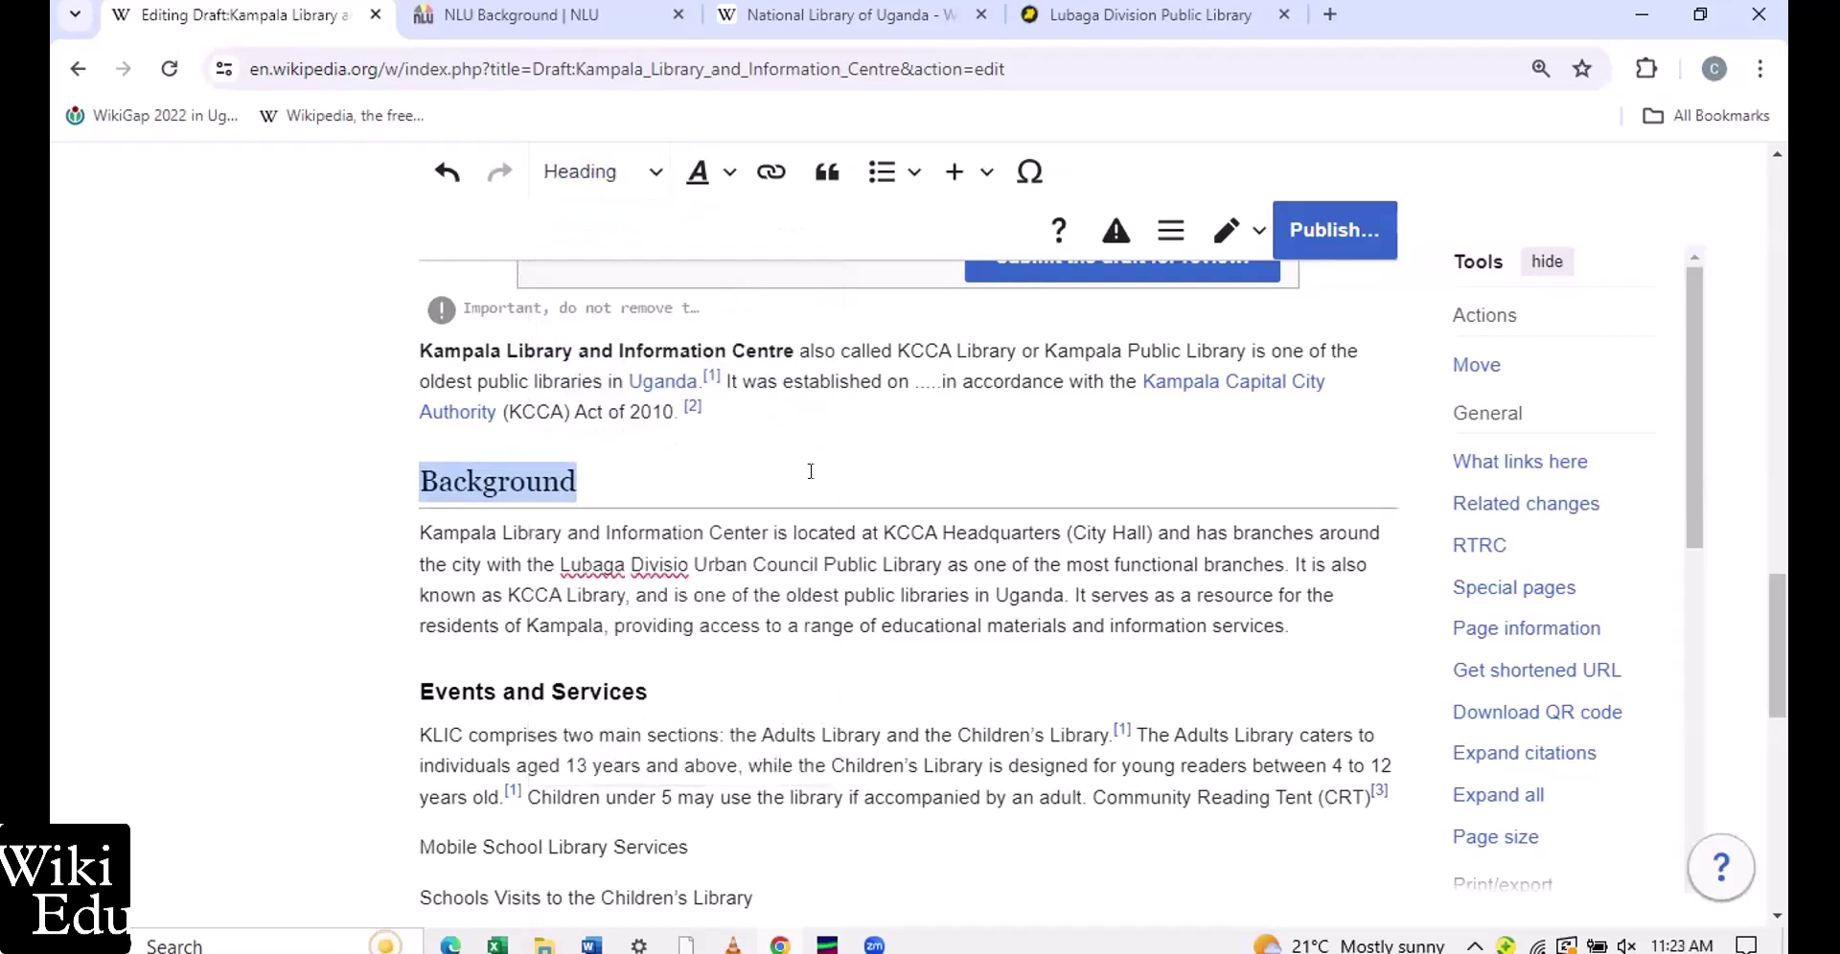
# Change the "Events and Services" title in the draft from a sub-heading to the Heading style
pyautogui.click(811, 471)
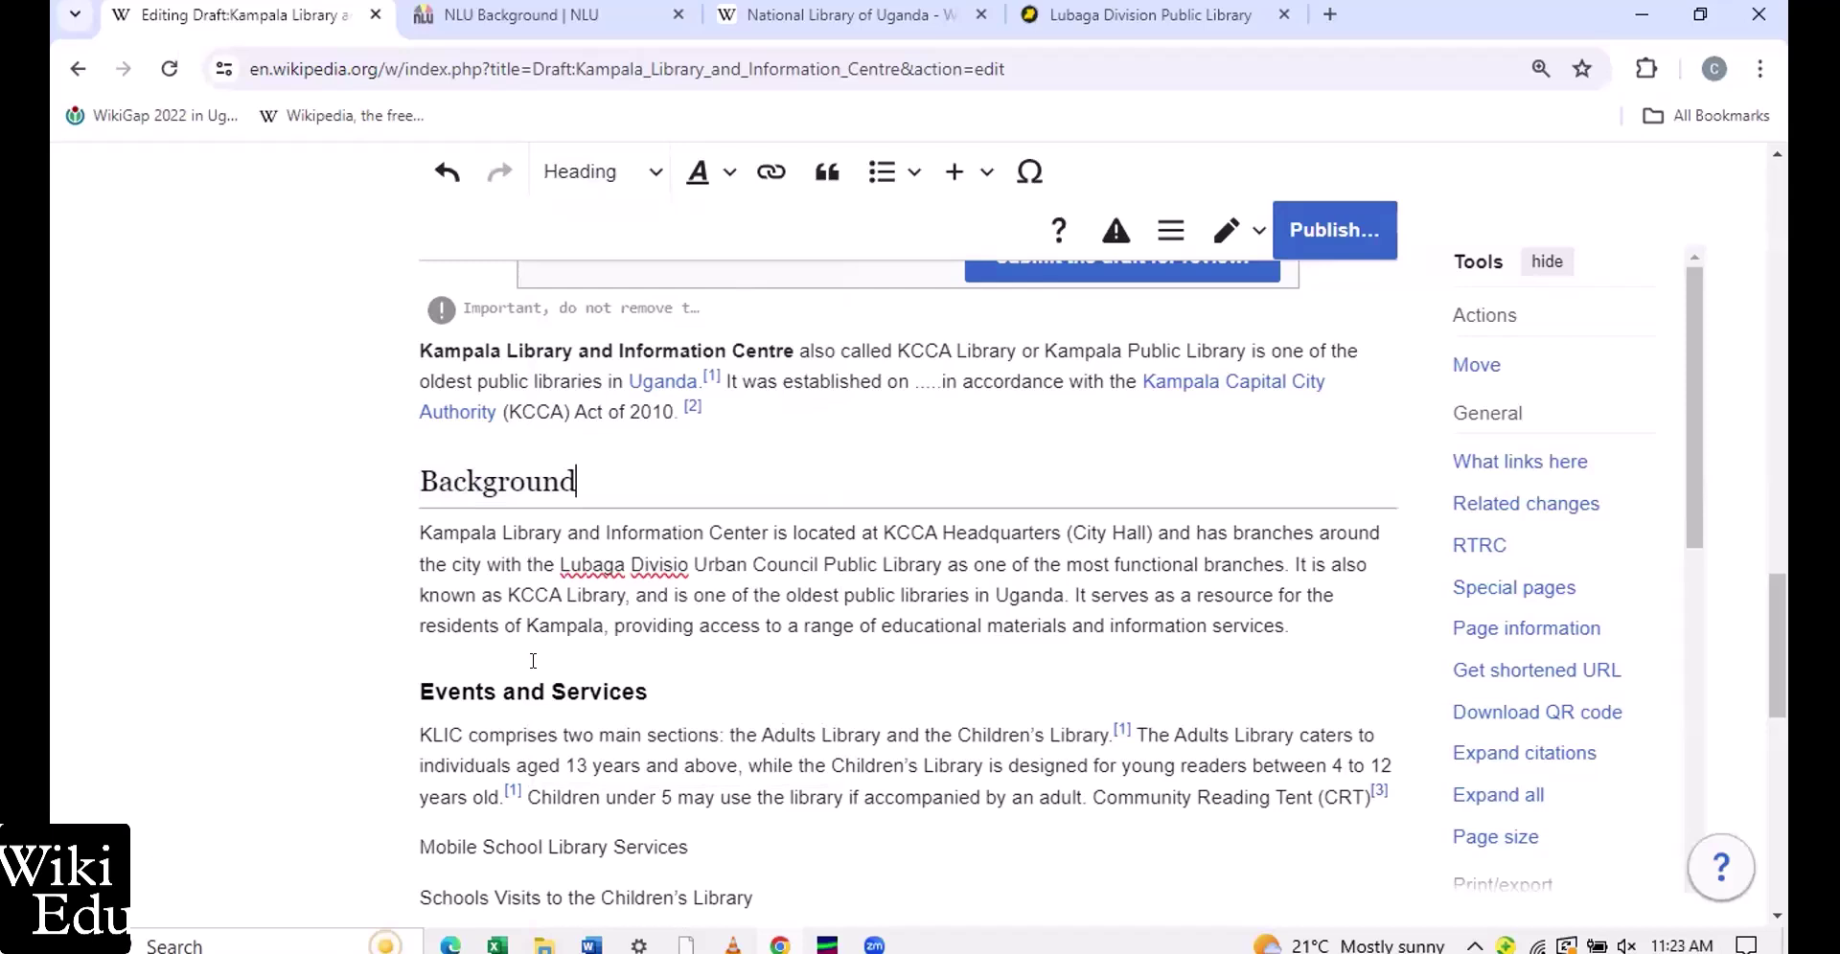
pyautogui.scroll(-3, 532, 660)
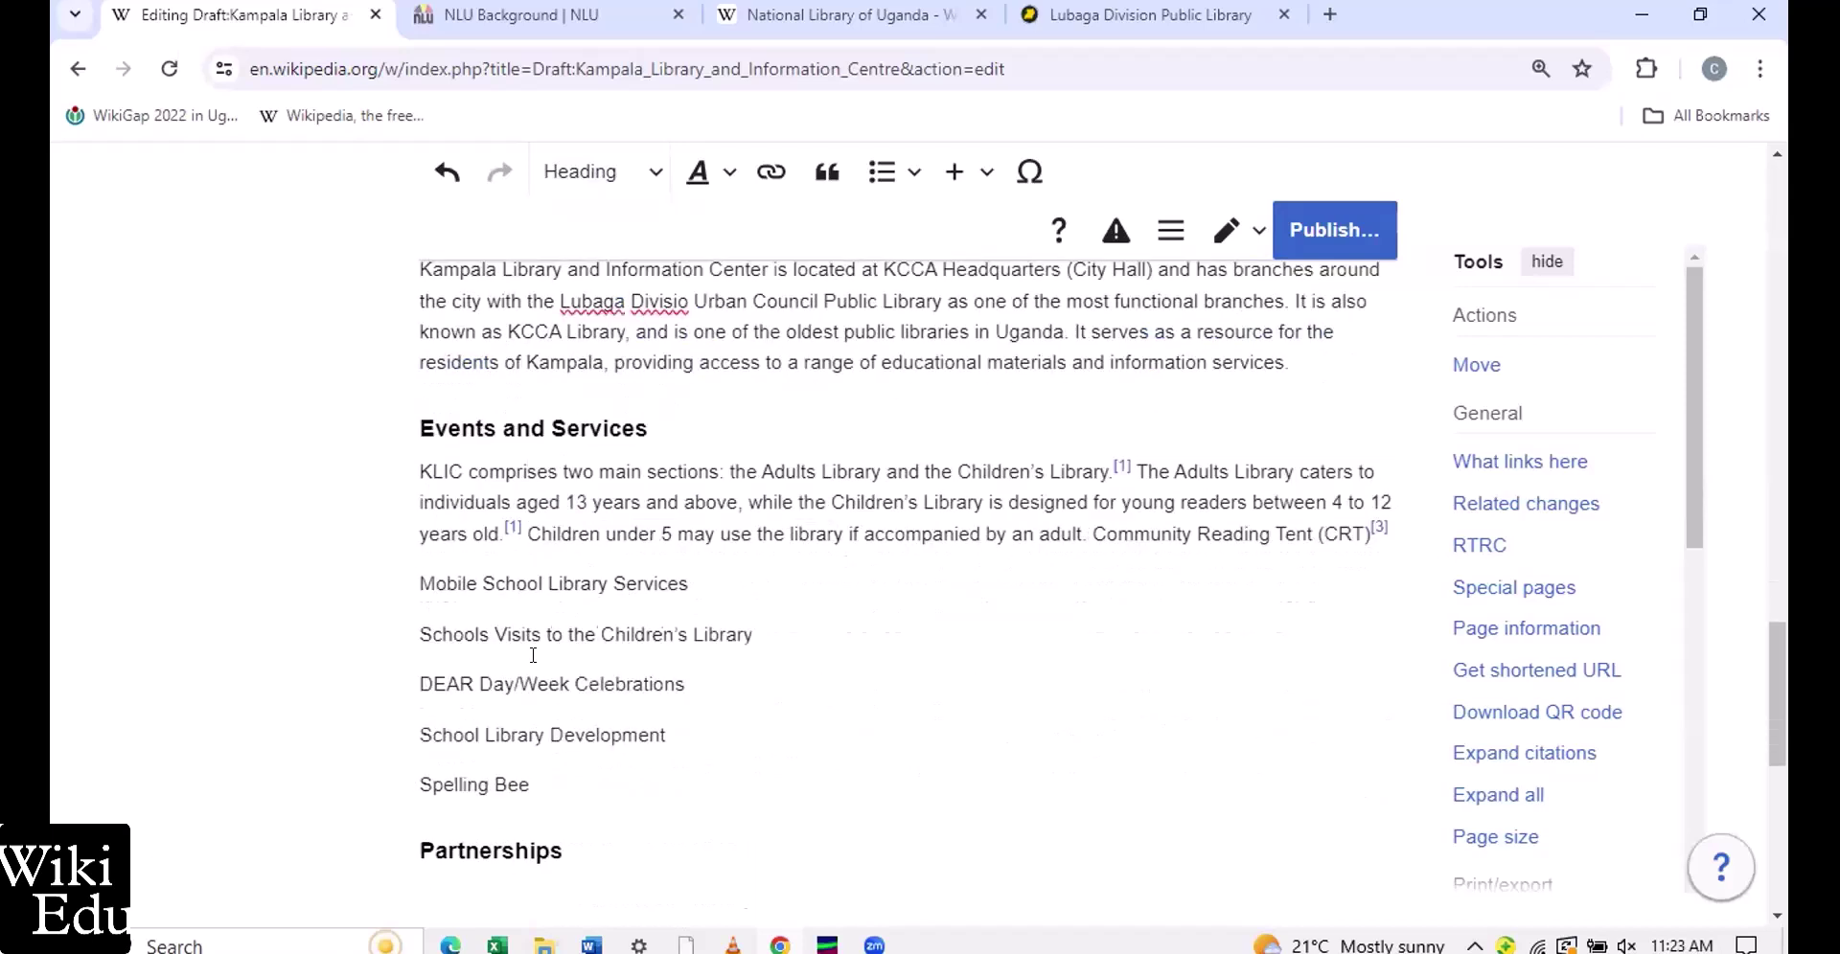
pyautogui.scroll(-1, 533, 655)
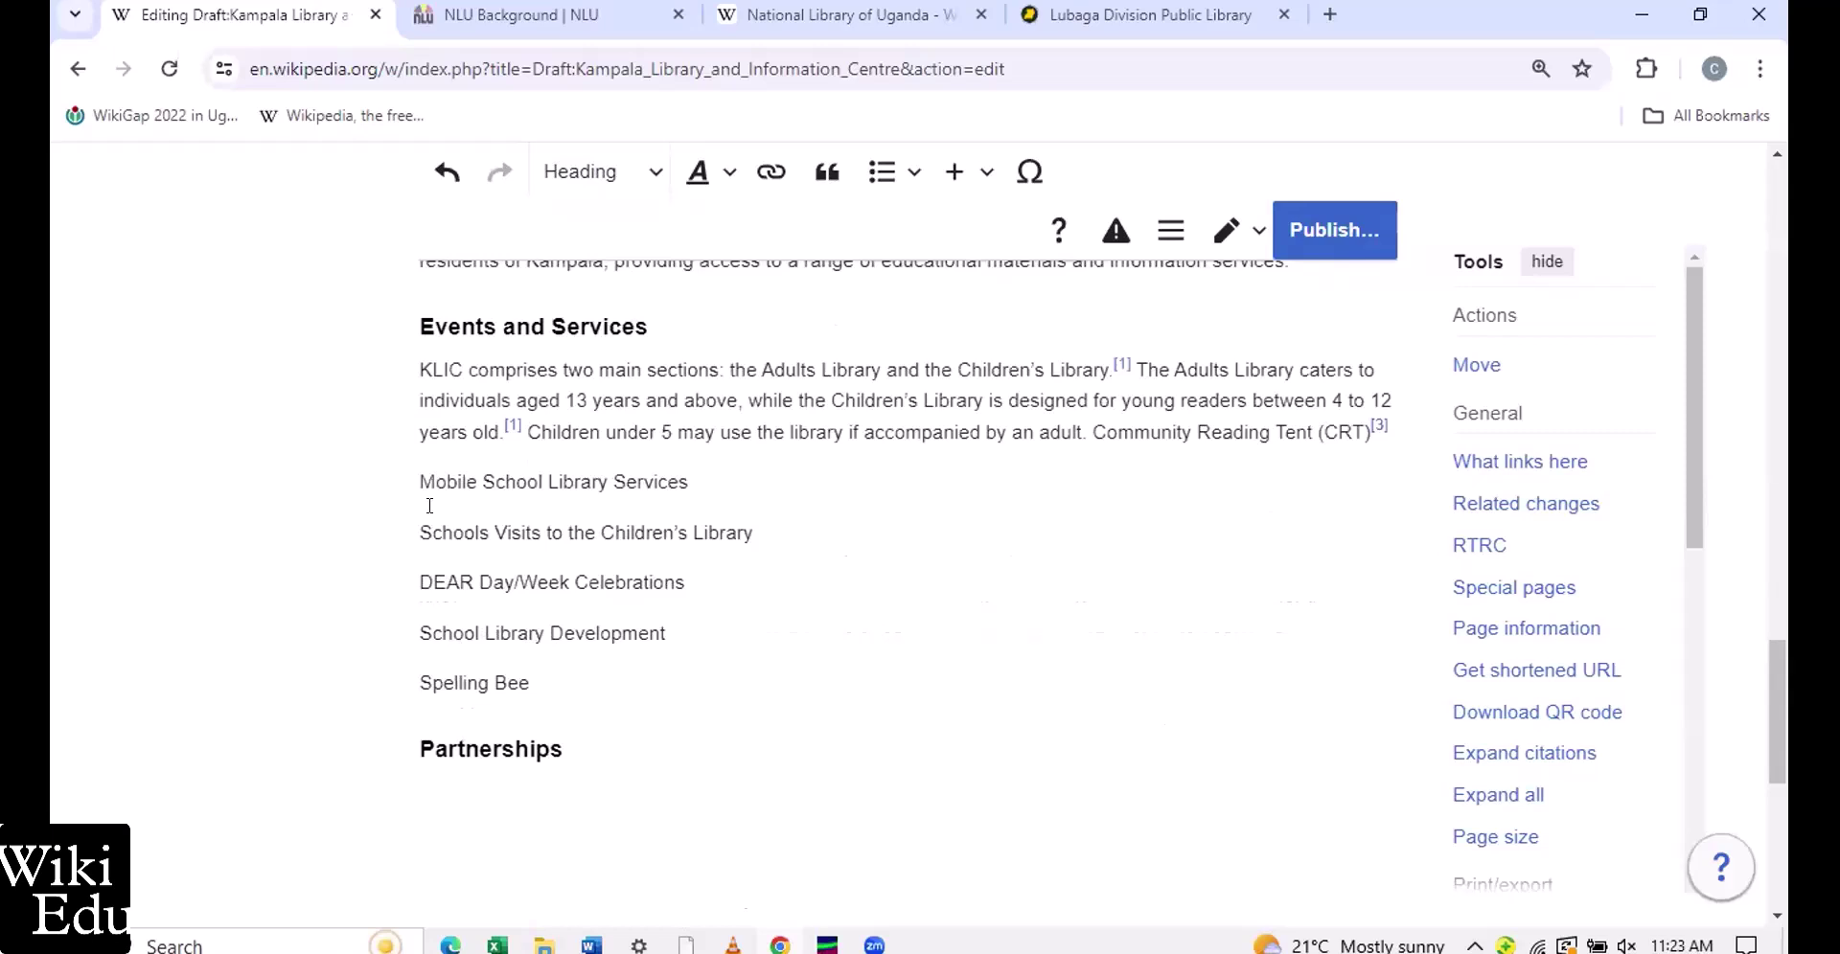
pyautogui.scroll(2, 429, 505)
pyautogui.click(405, 479)
pyautogui.hotkey('shift', 'End')
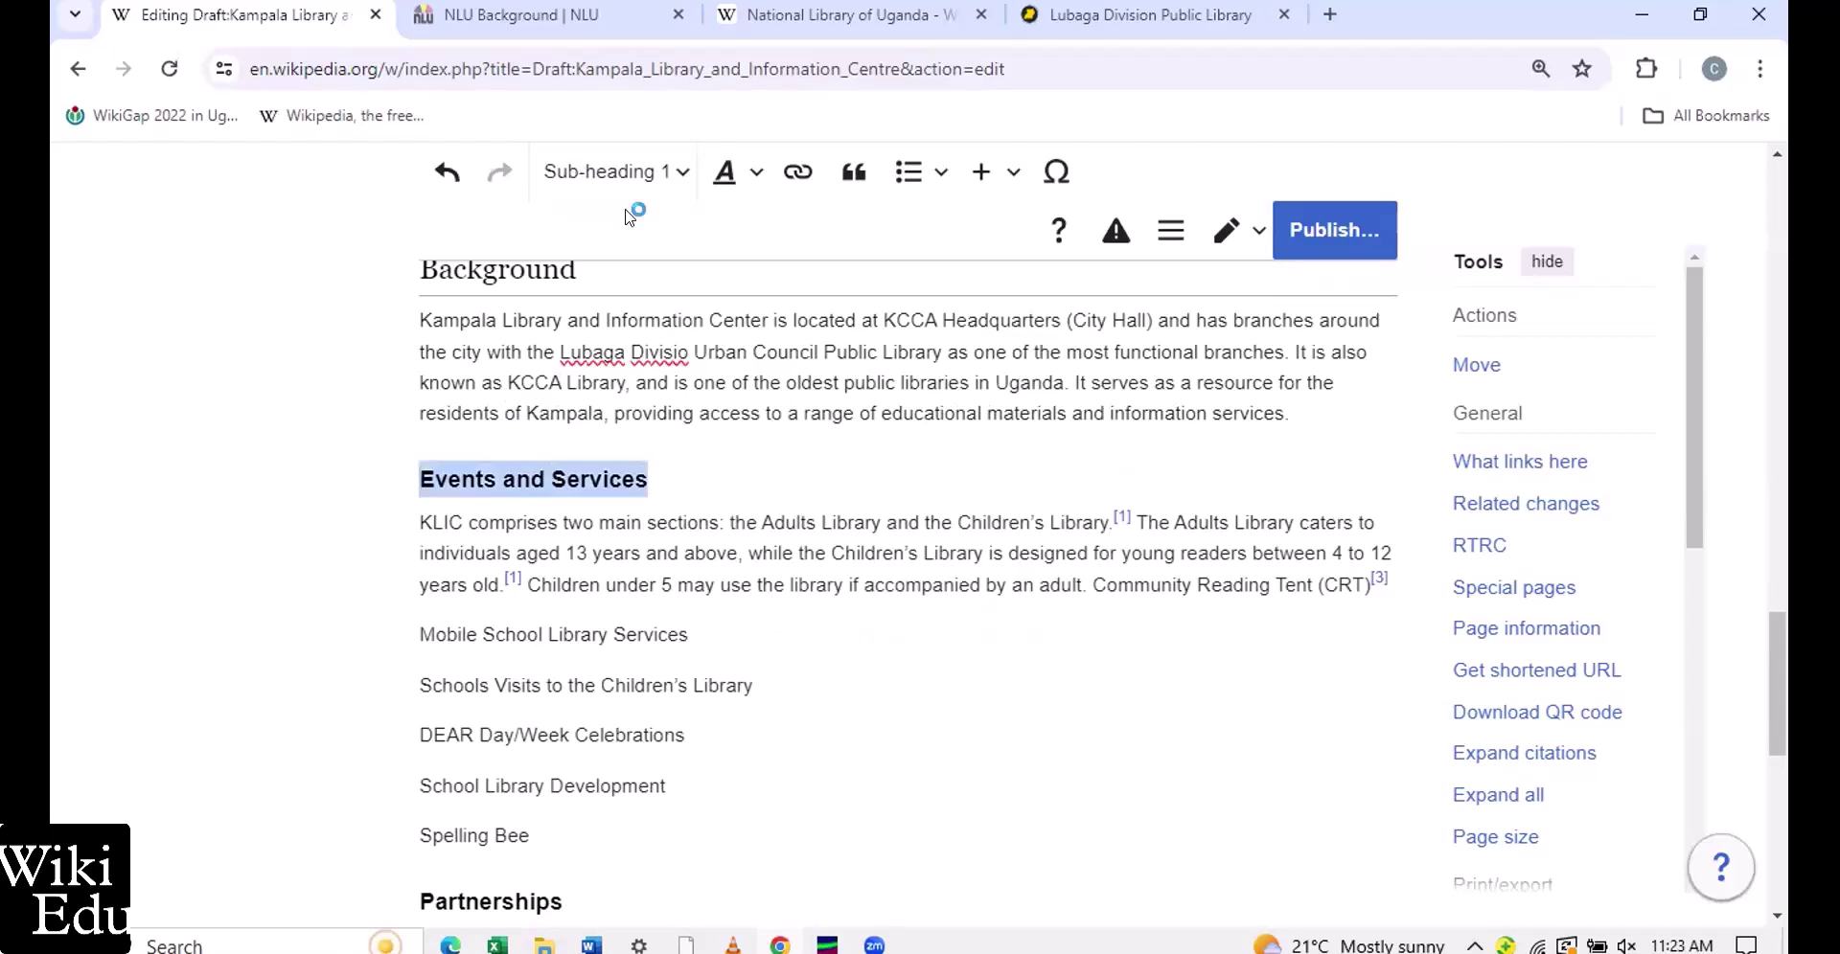
pyautogui.click(655, 182)
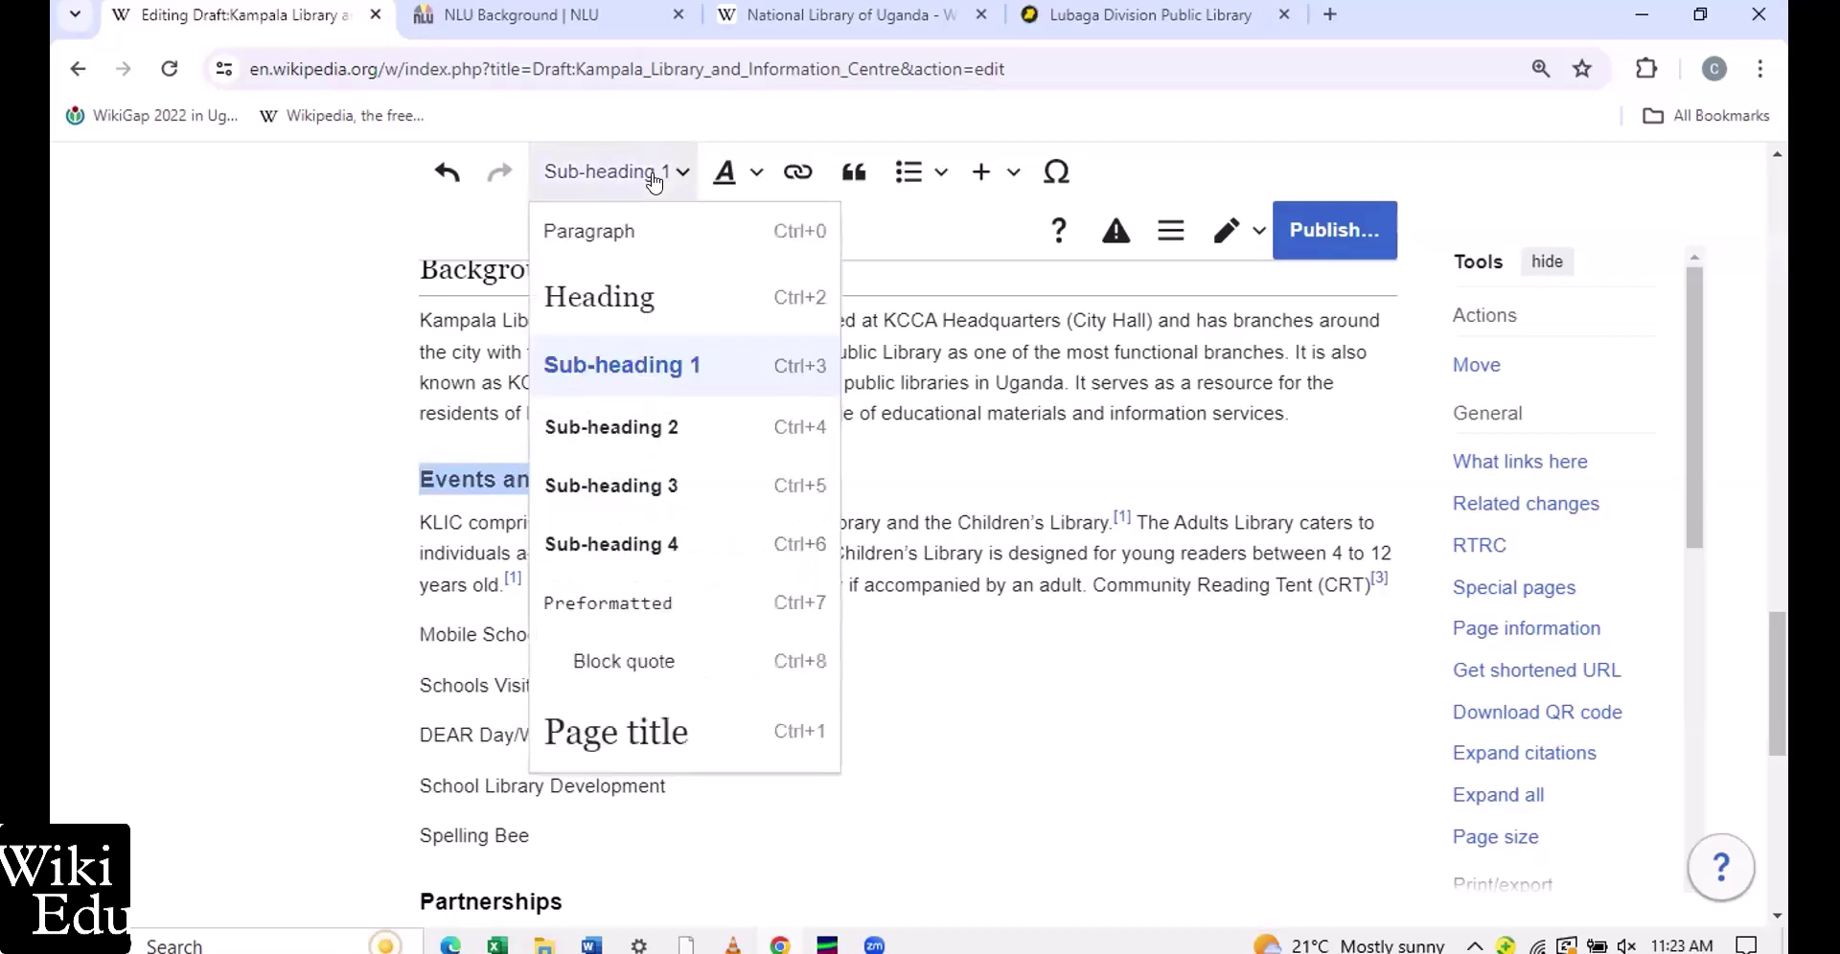
pyautogui.click(703, 300)
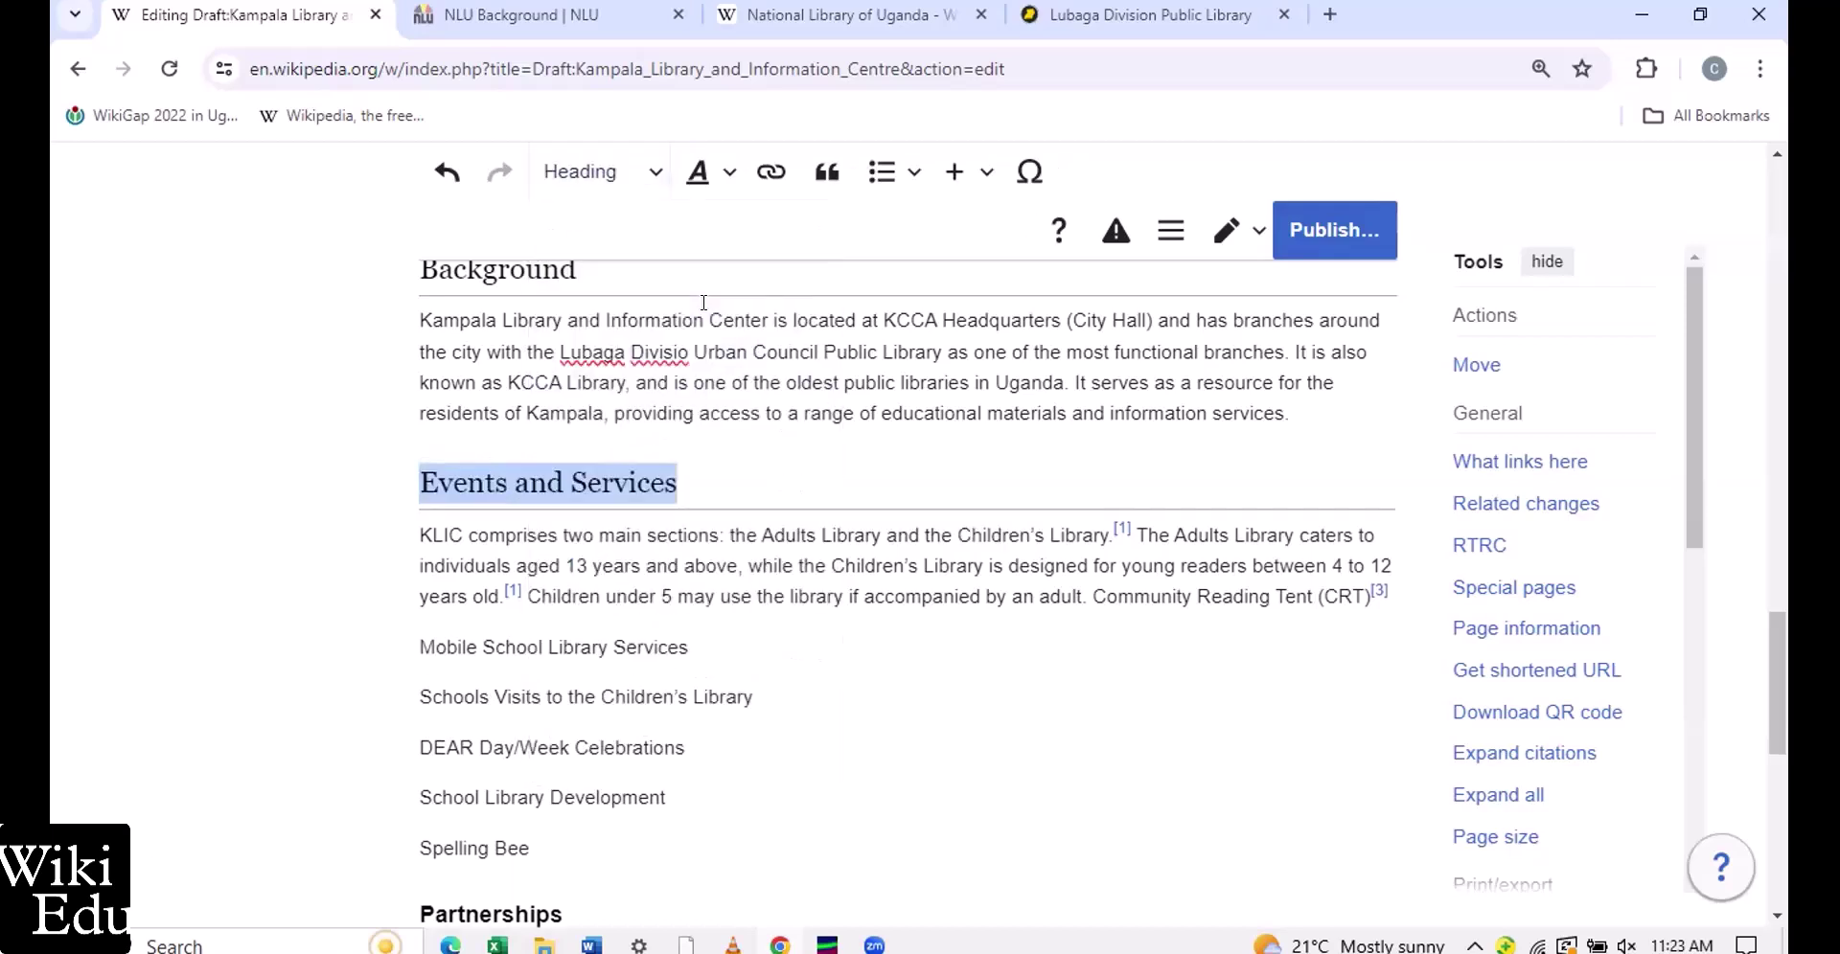
pyautogui.click(755, 331)
# Change the "Partnerships" title from a sub-heading to the Heading style
pyautogui.scroll(-3, 427, 614)
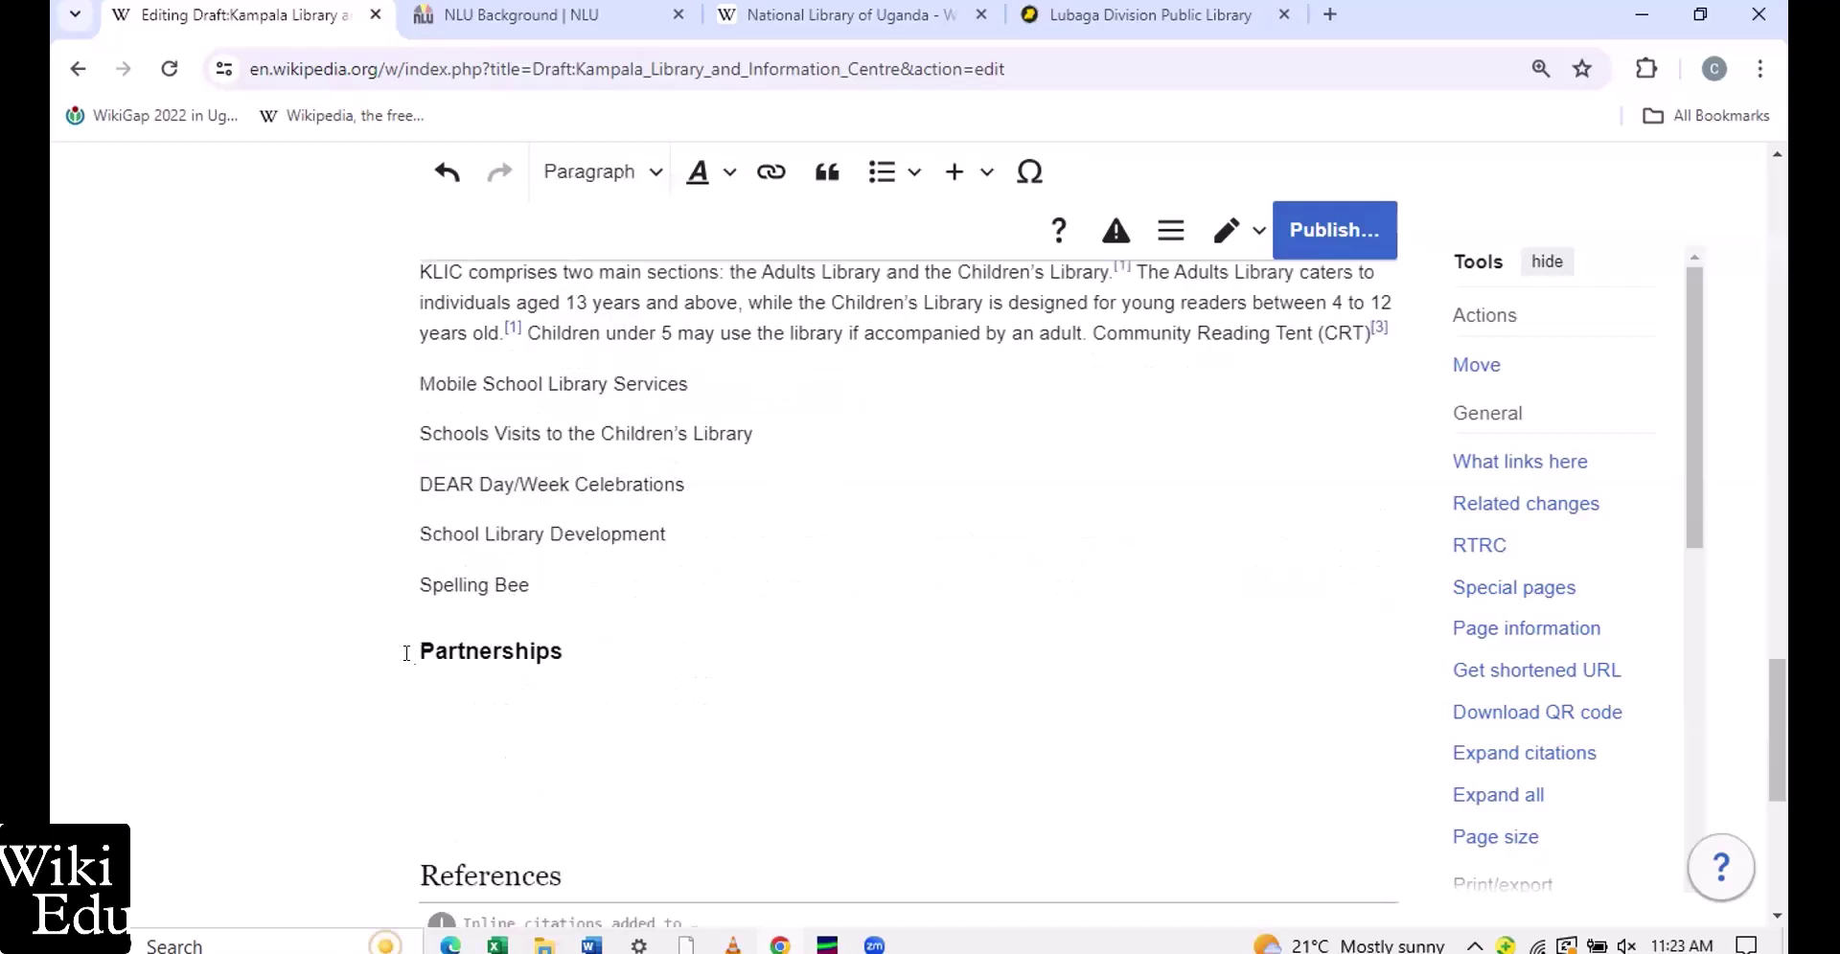
pyautogui.click(407, 654)
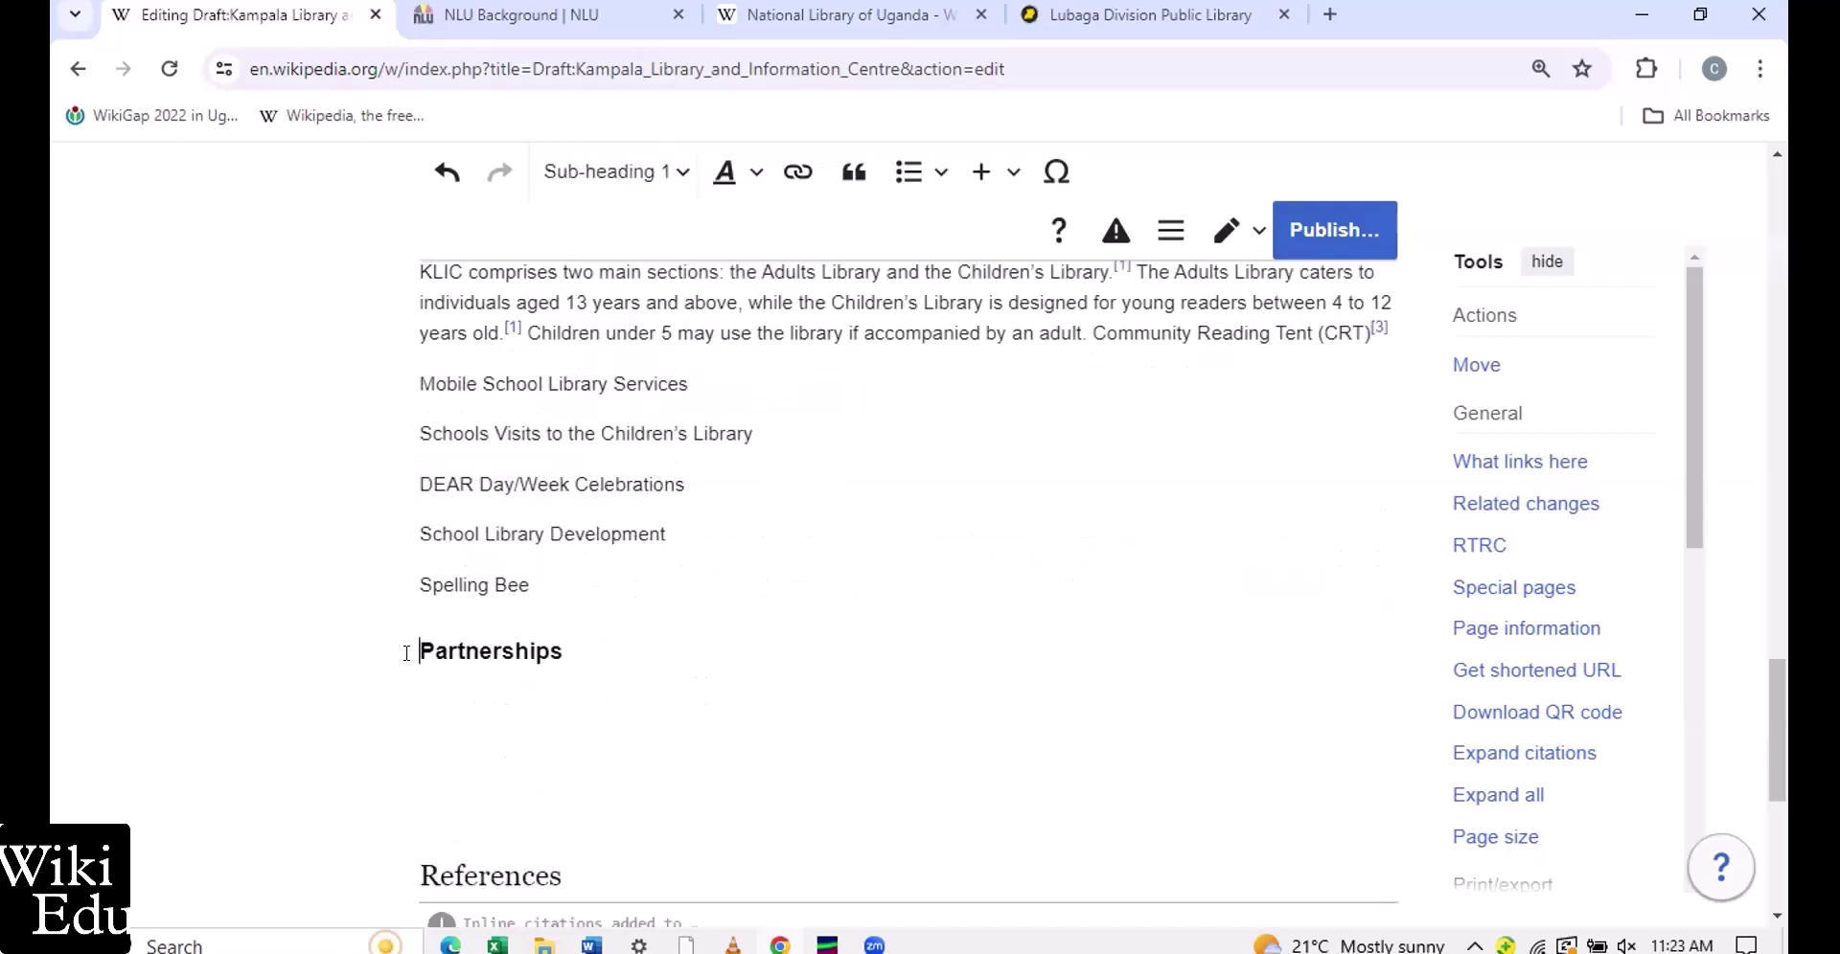
pyautogui.doubleClick(406, 654)
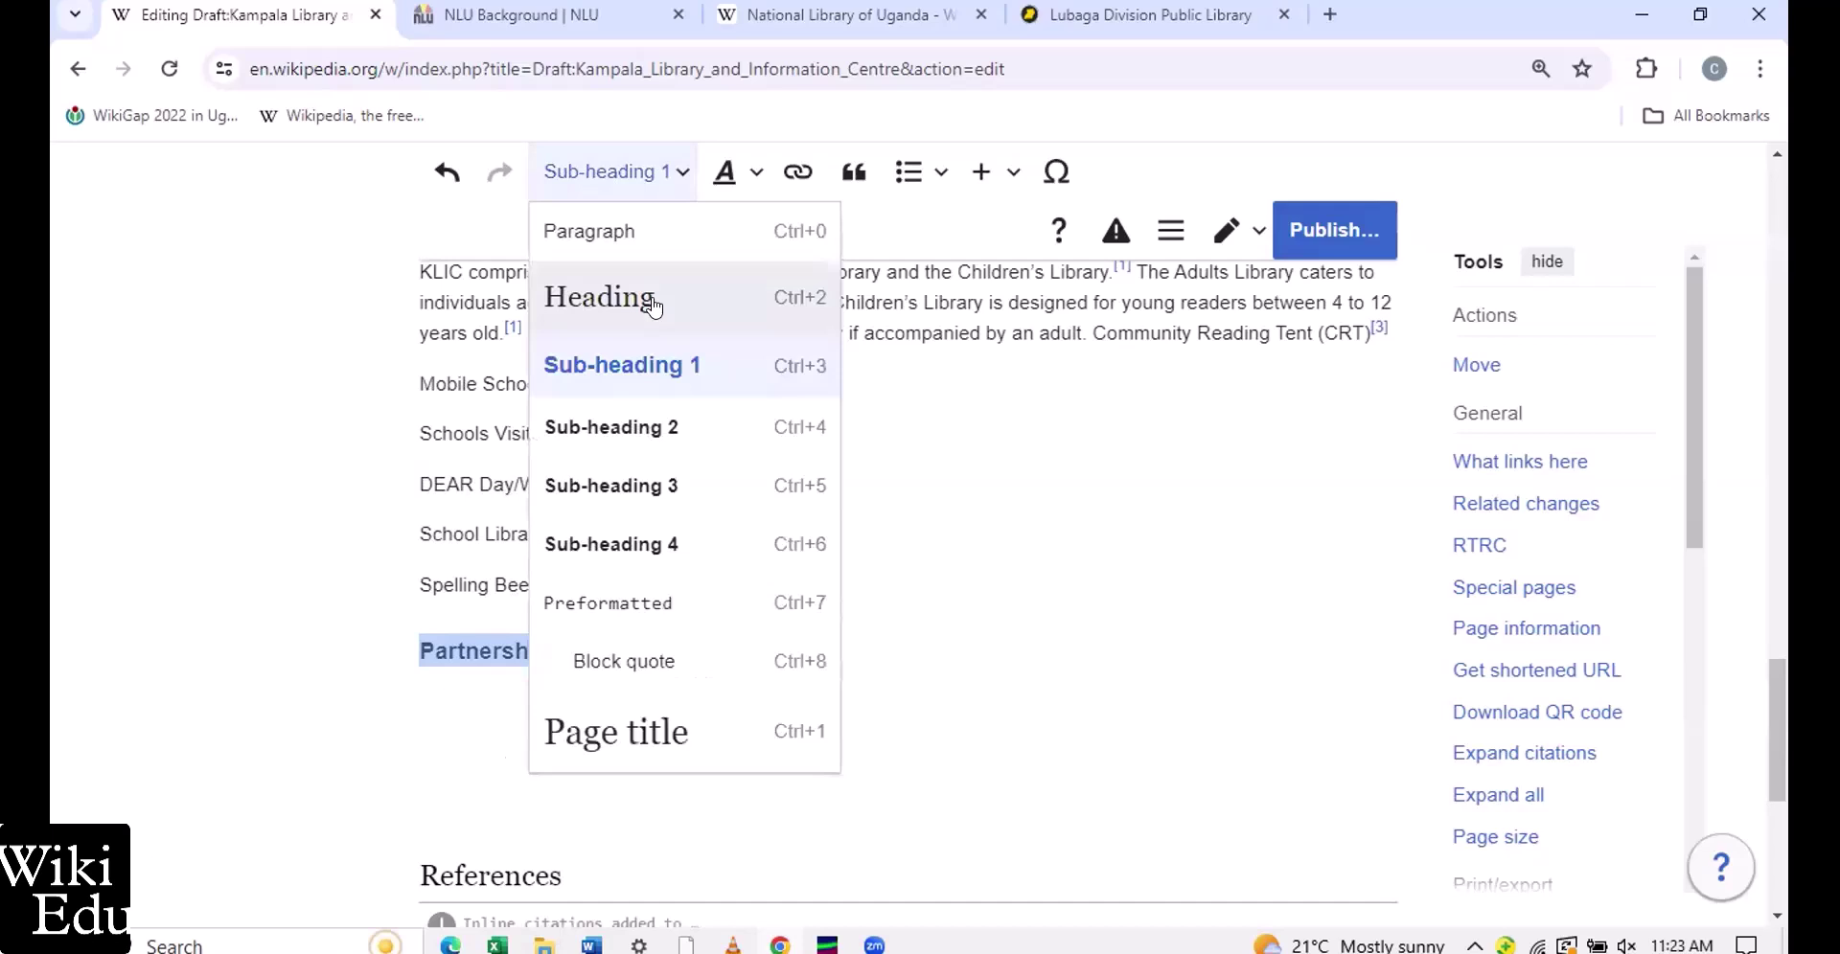
pyautogui.click(653, 291)
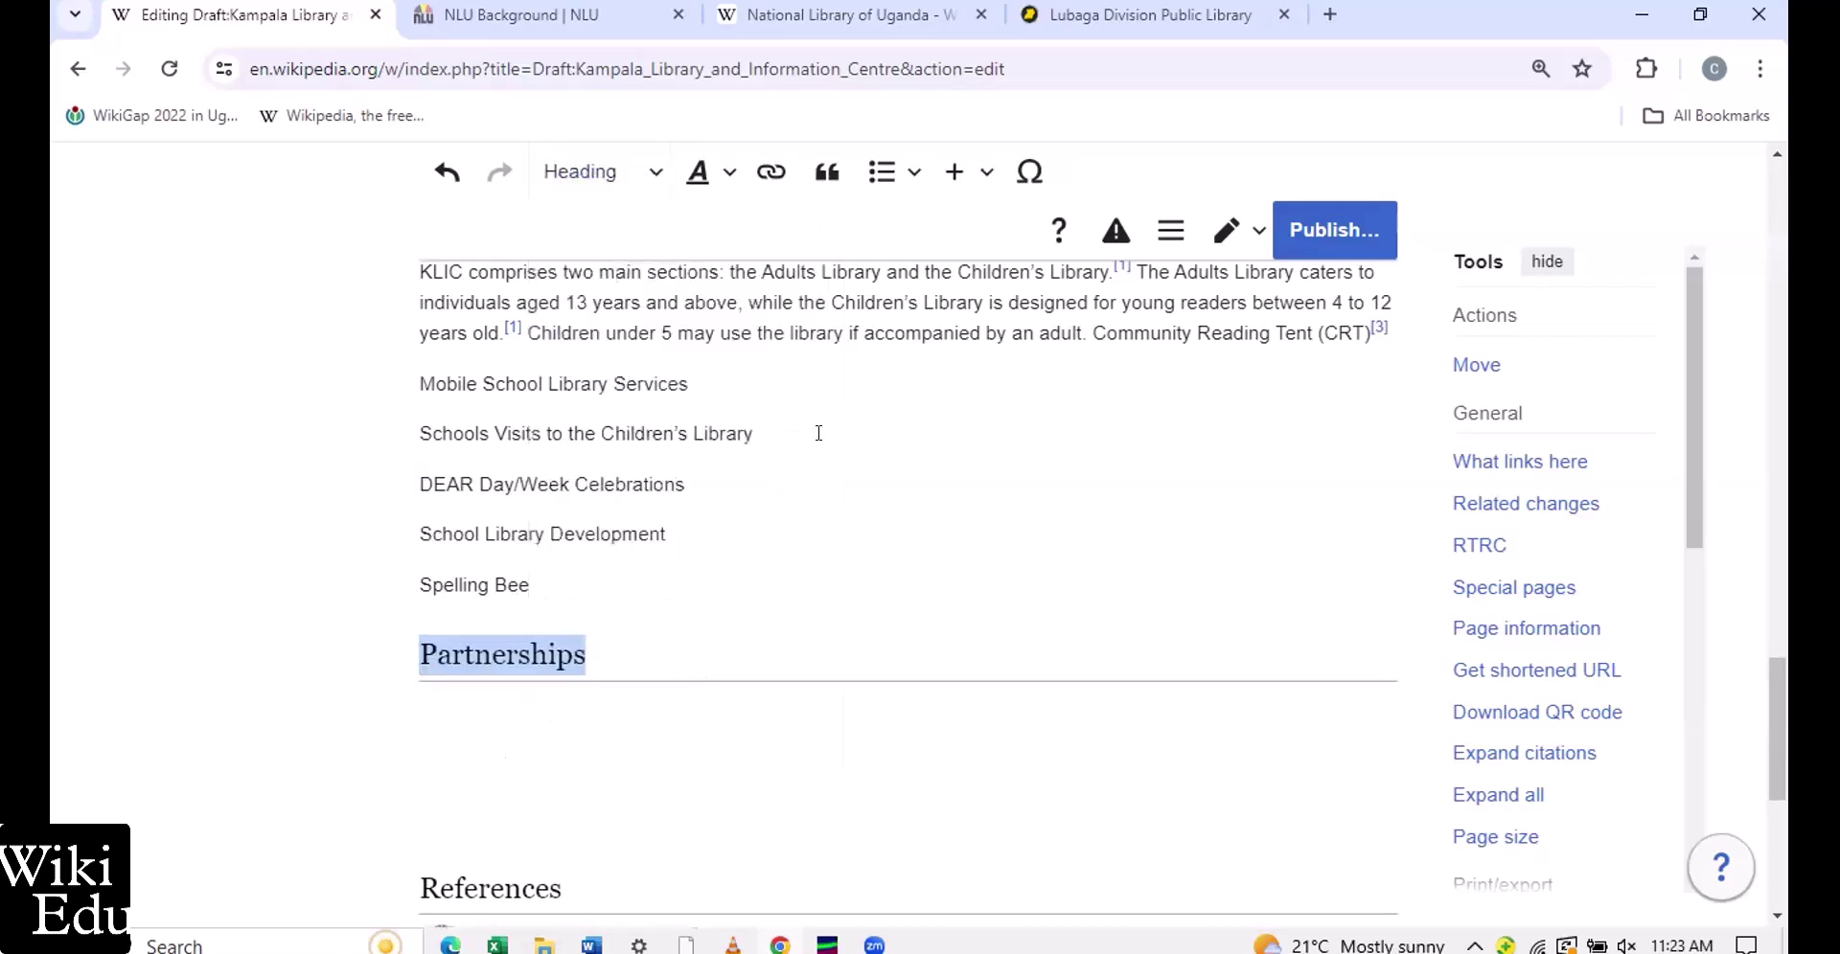
pyautogui.click(861, 471)
# Review the draft's section headings, then examine the National Library of Uganda article's section structure, including its See also list, for comparison
pyautogui.scroll(4, 861, 471)
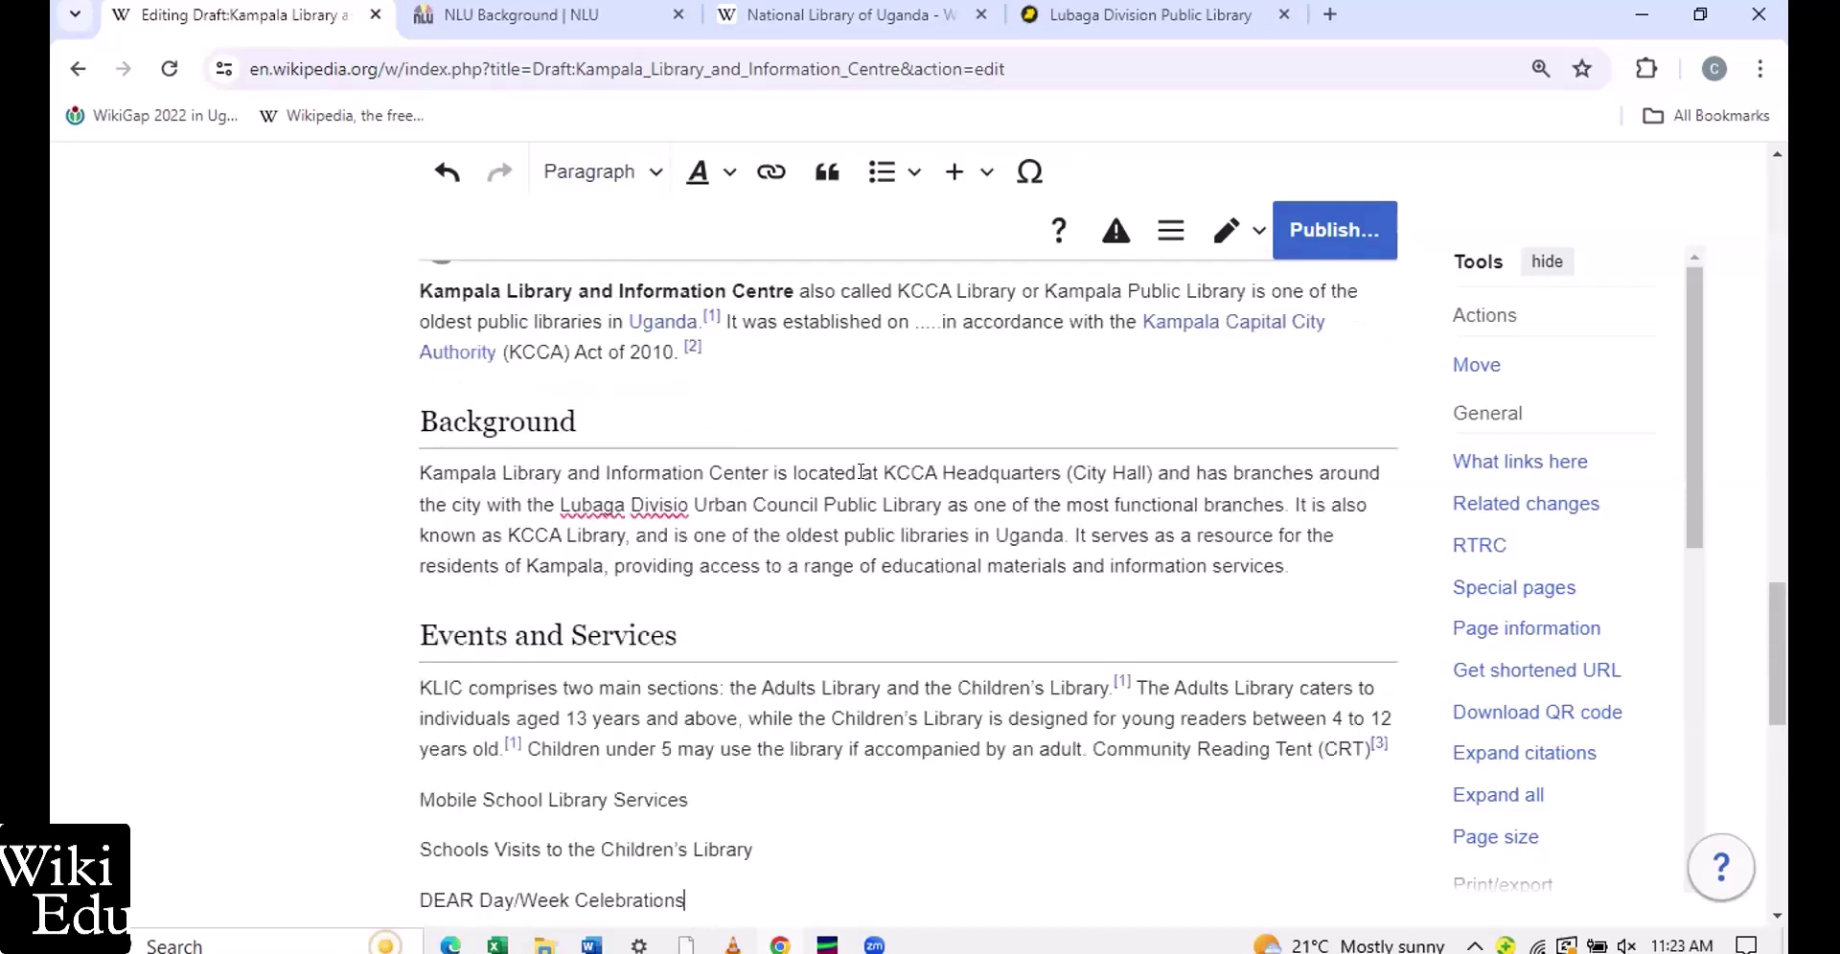
pyautogui.scroll(-2, 861, 470)
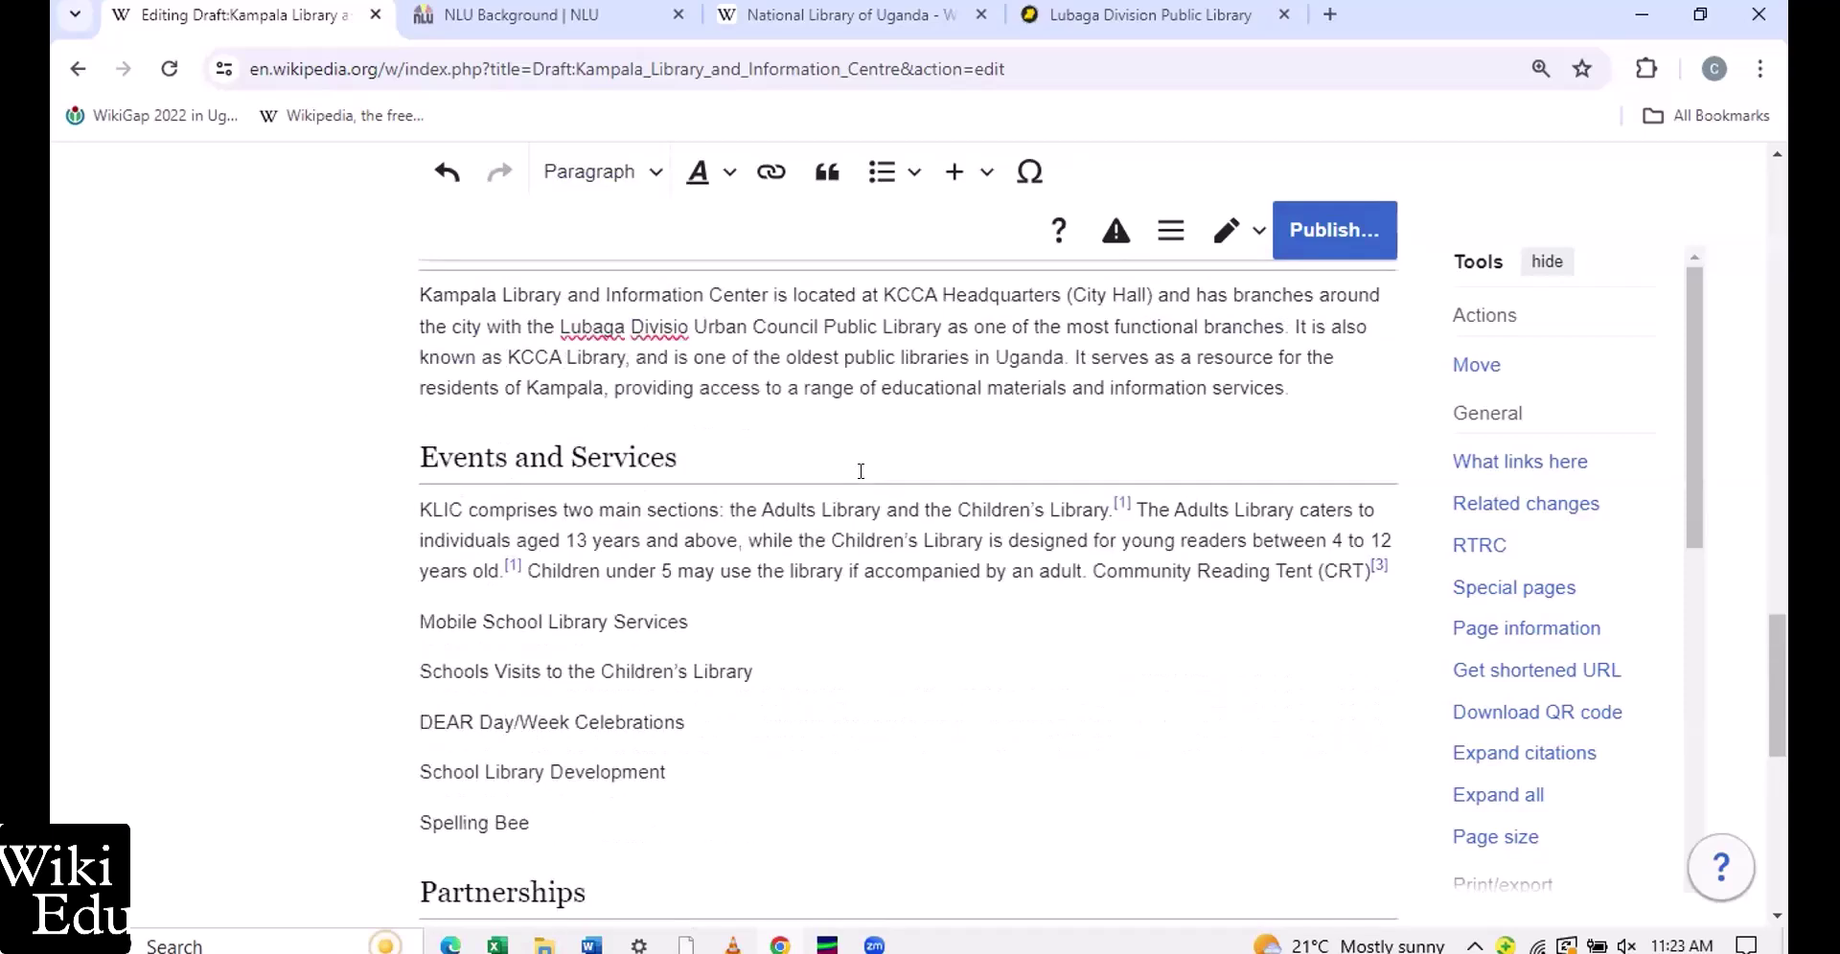
pyautogui.scroll(1, 860, 470)
pyautogui.click(834, 14)
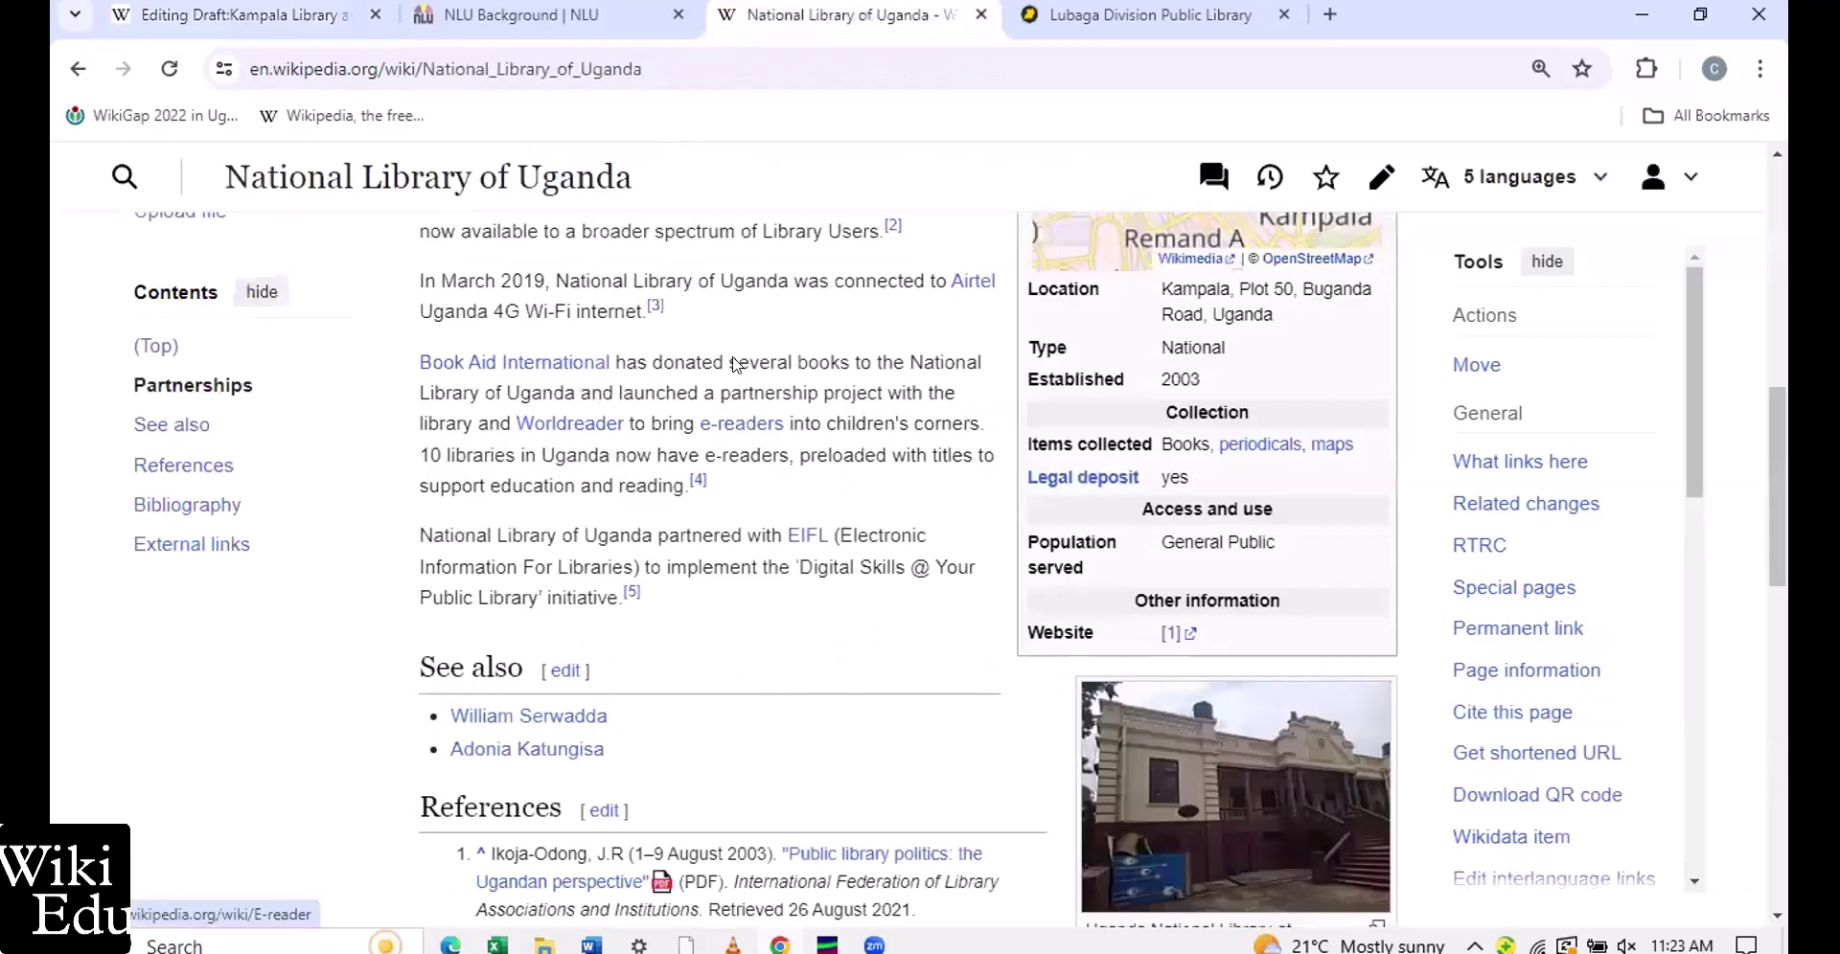
pyautogui.scroll(5, 734, 352)
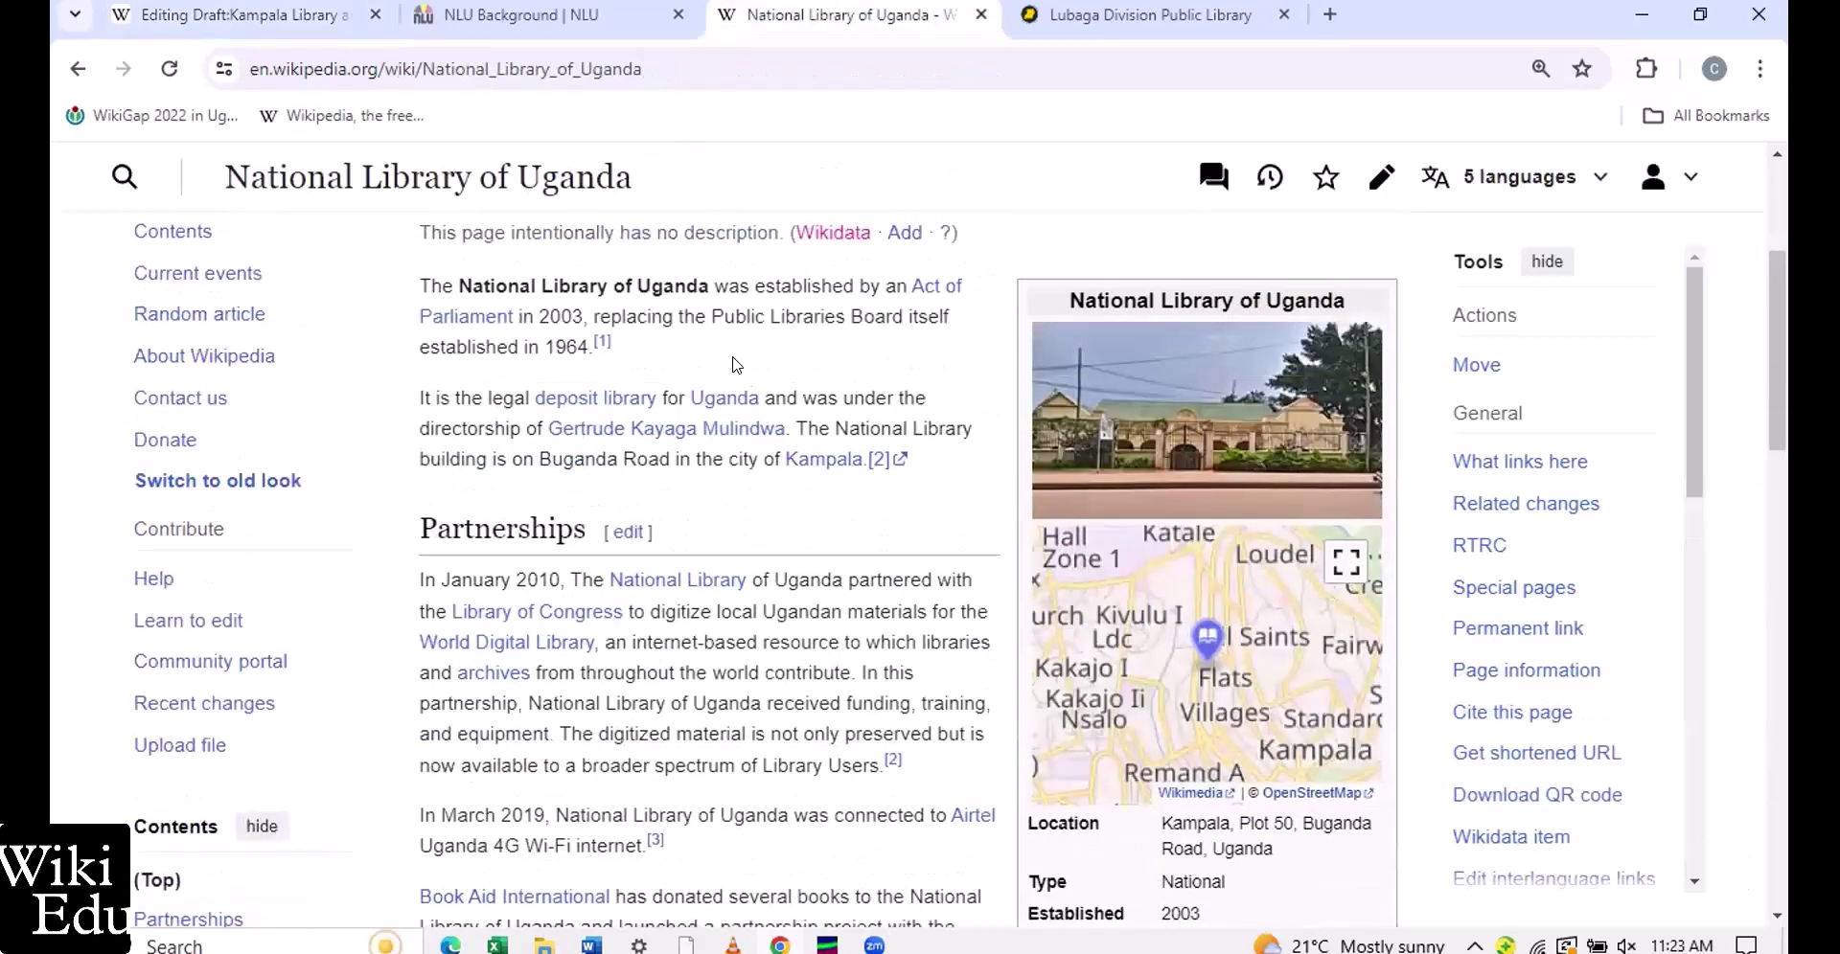
pyautogui.scroll(-1, 734, 364)
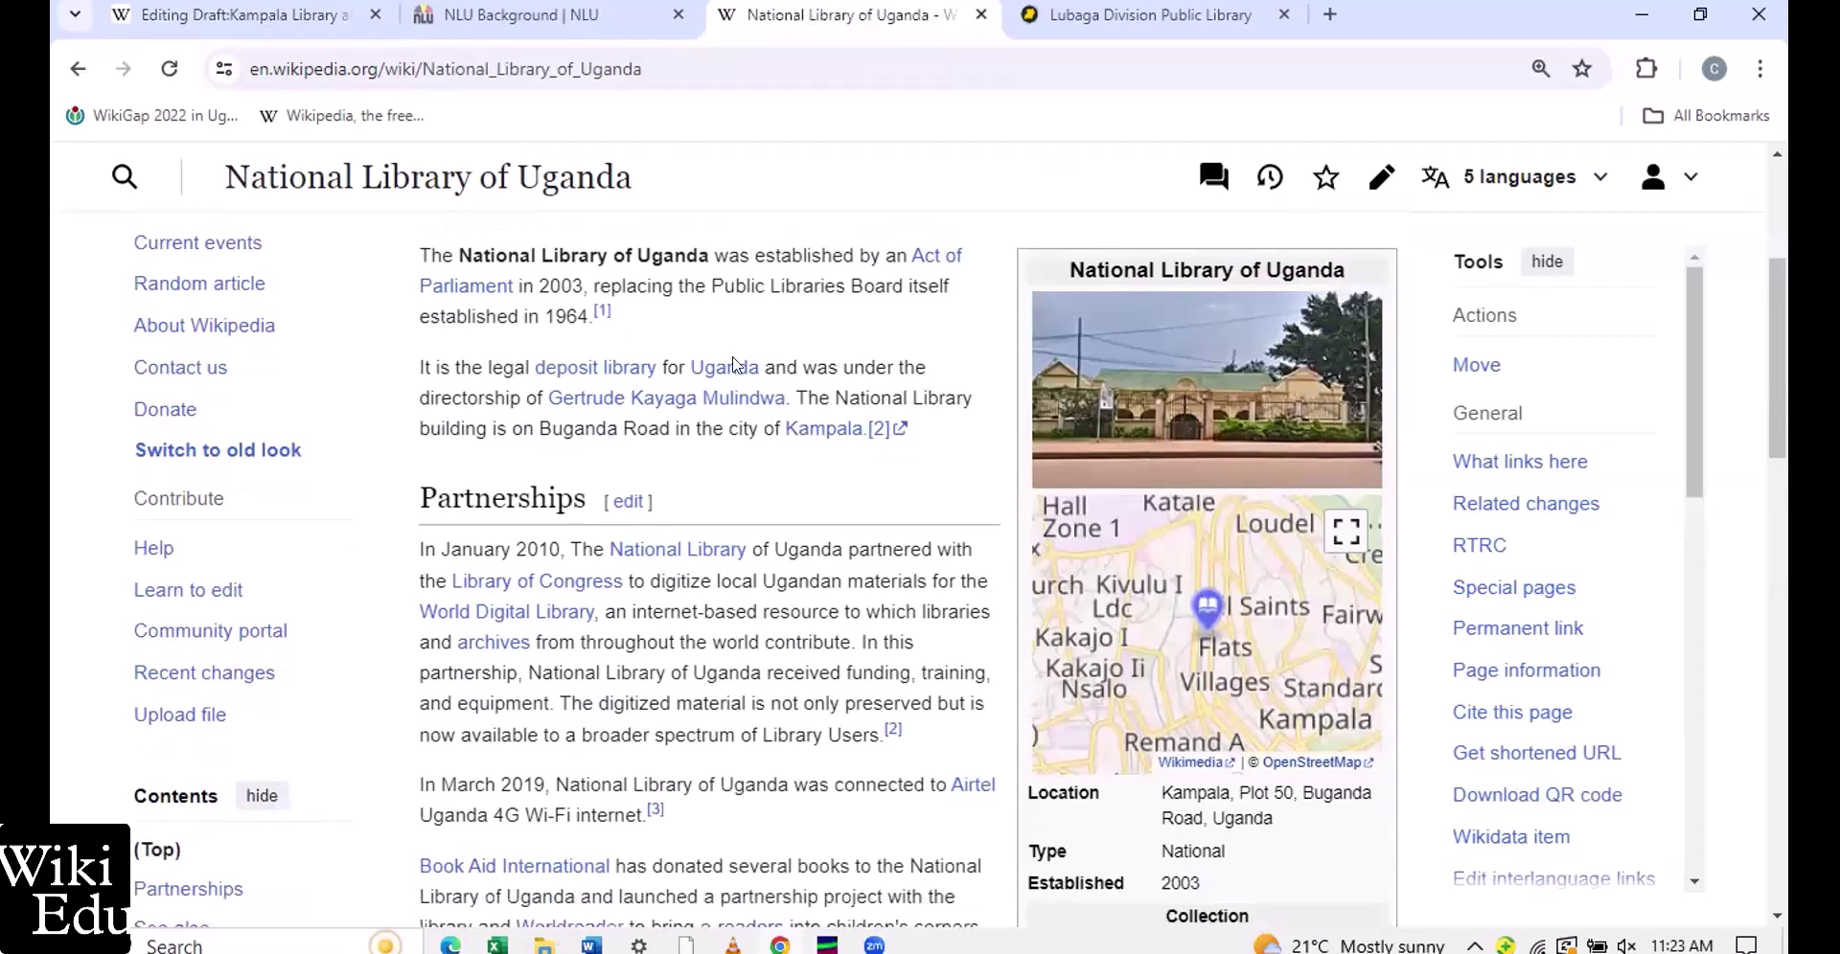
pyautogui.scroll(-6, 734, 366)
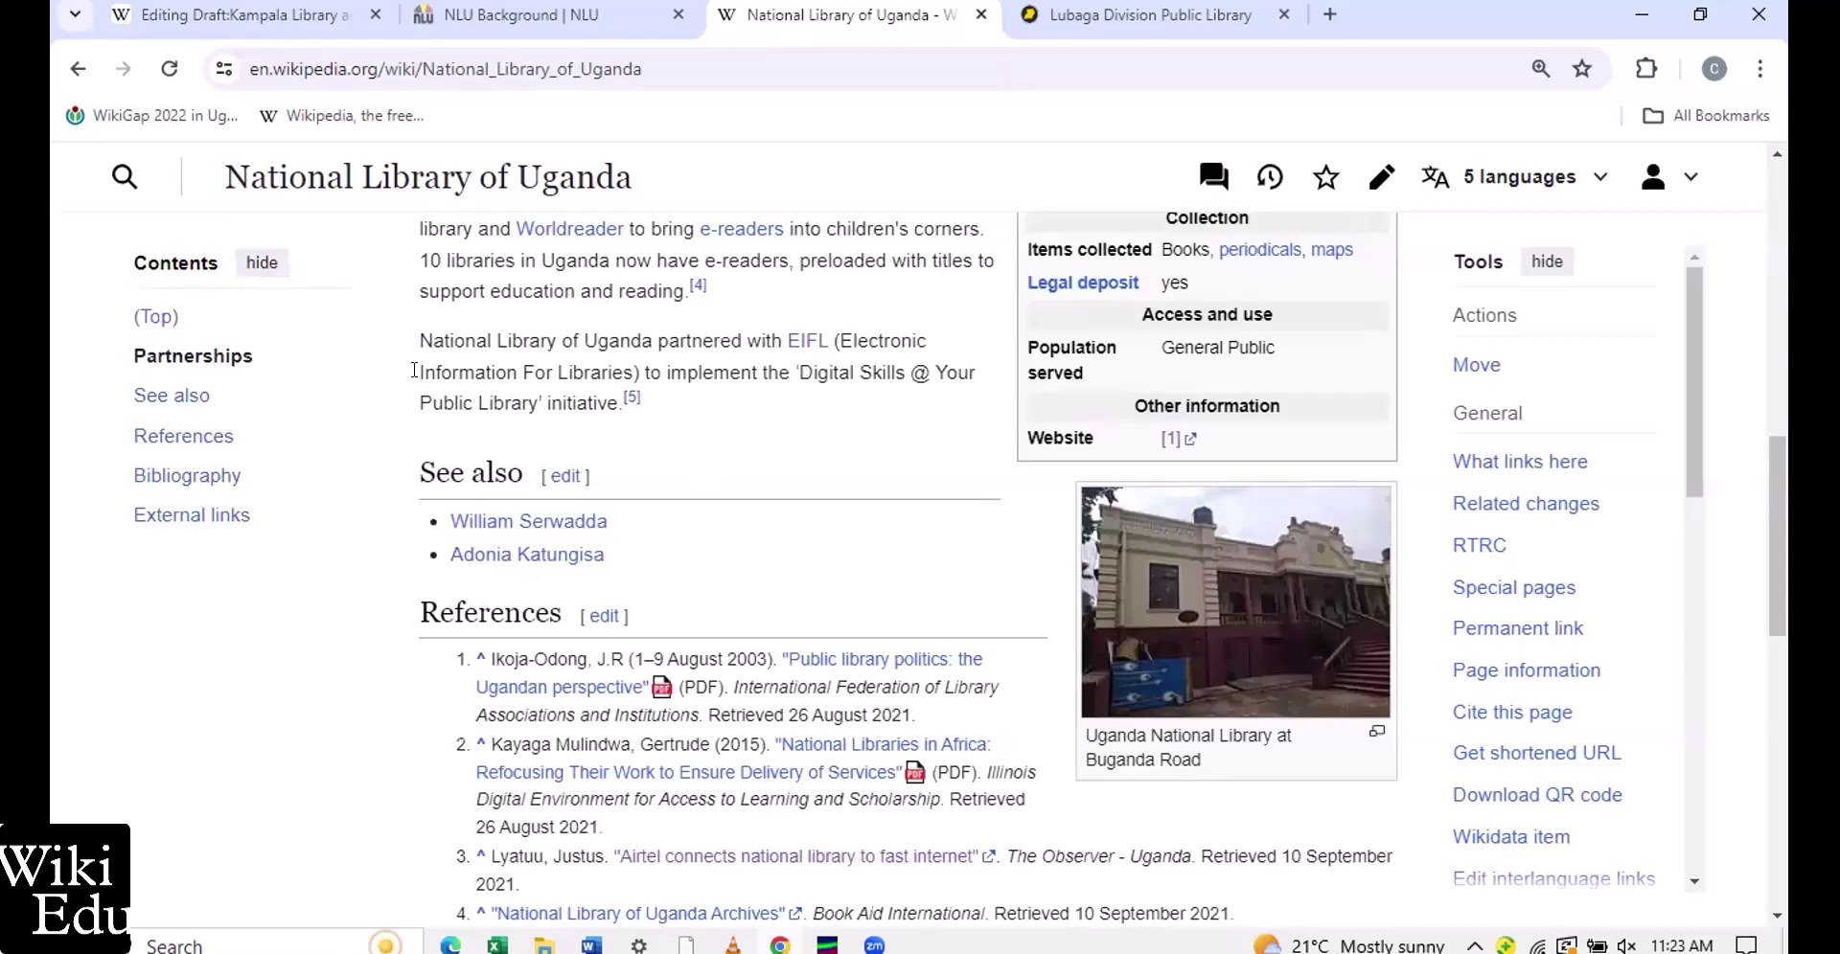
# Return to the draft and link the "National Library of Uganda" entry under See Also to its Wikipedia article
pyautogui.hotkey('ctrl', '1')
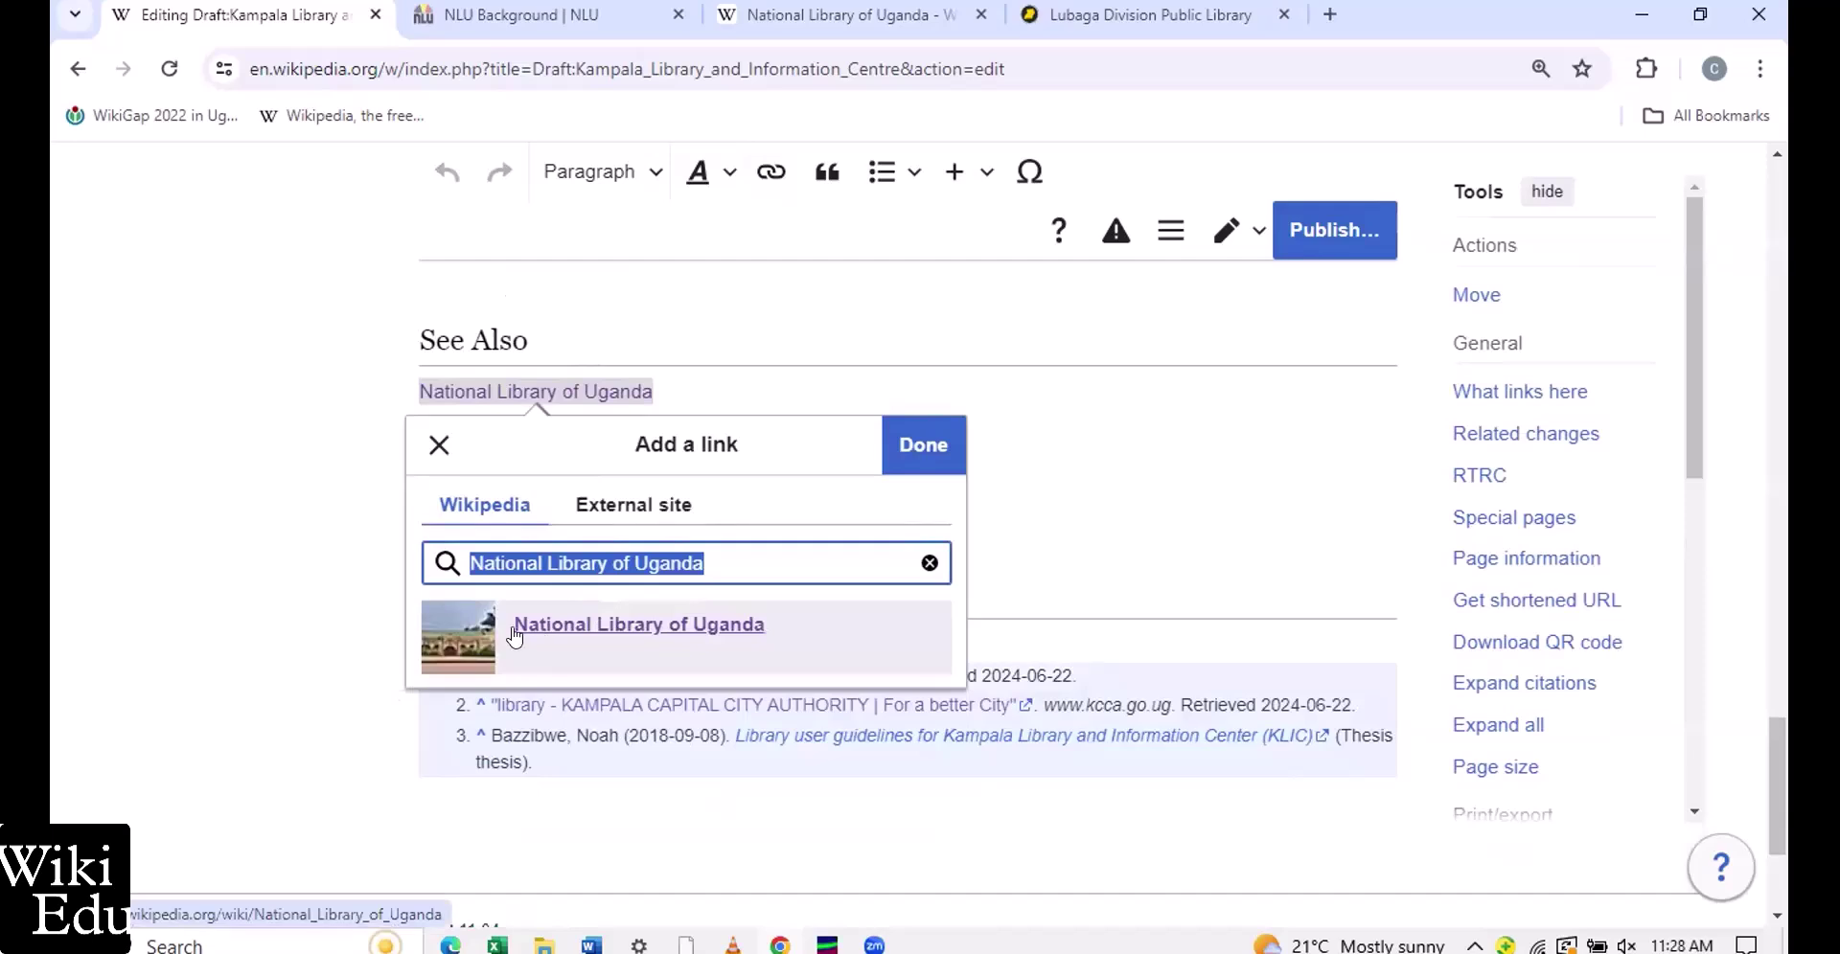
pyautogui.click(616, 623)
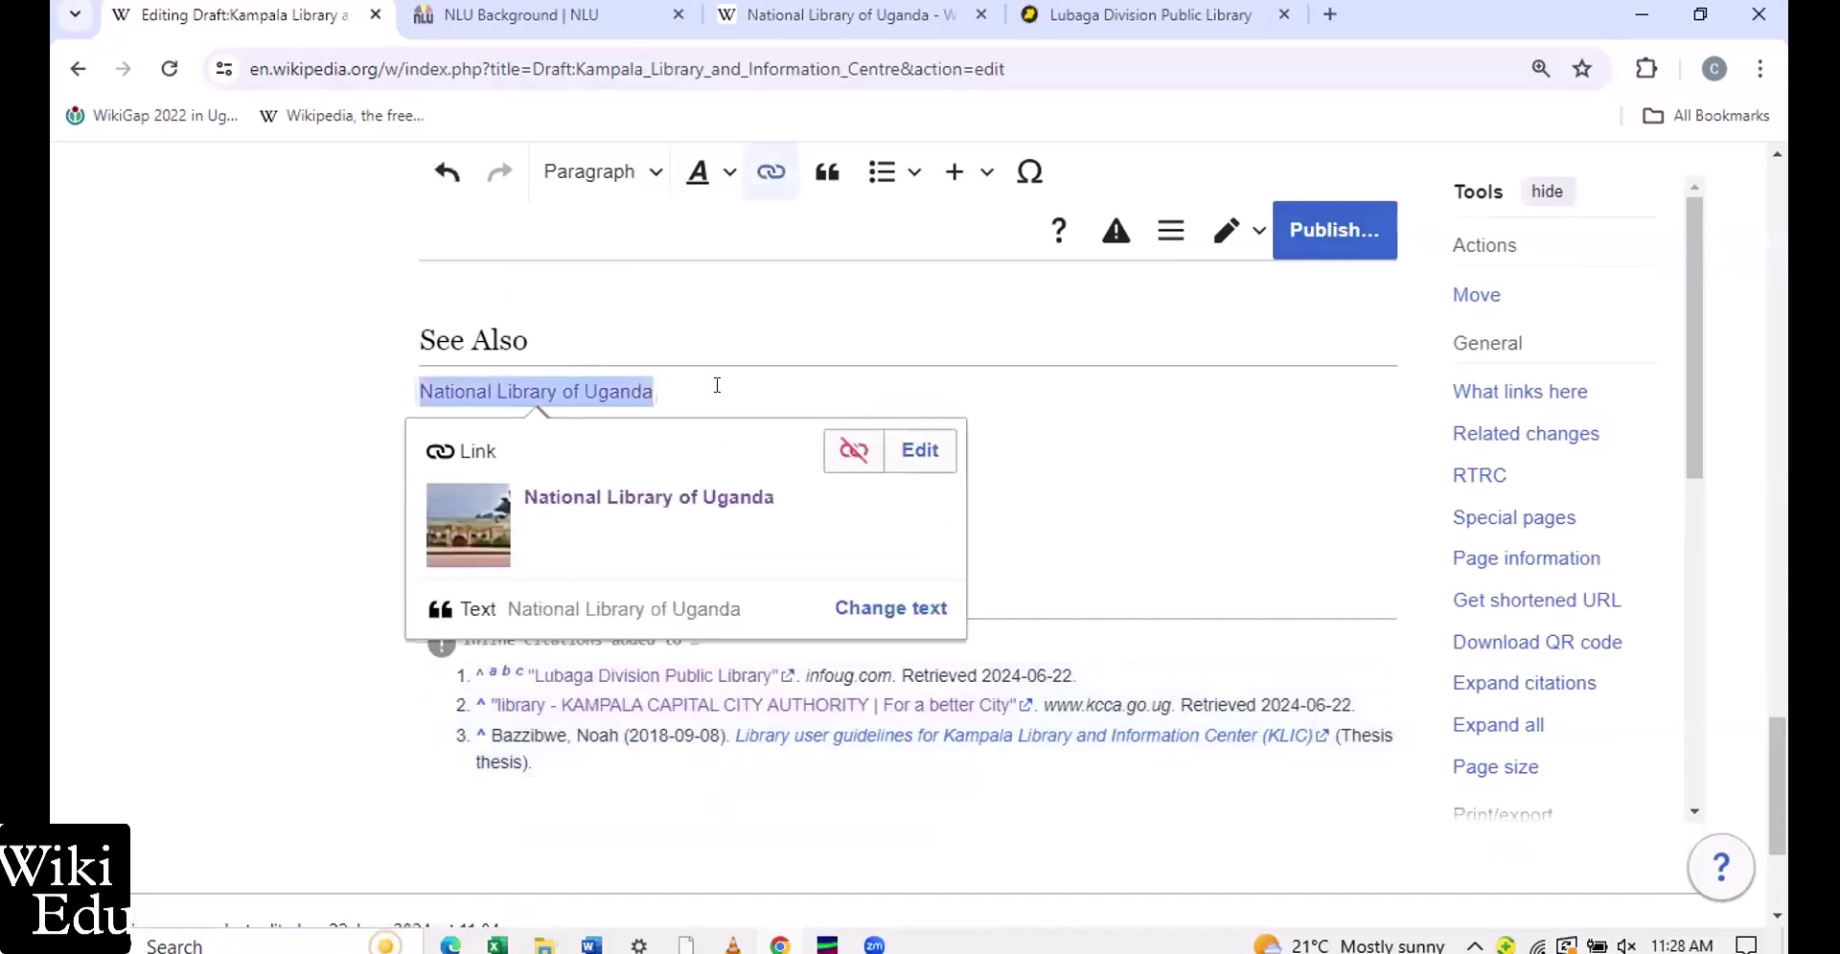
pyautogui.click(716, 385)
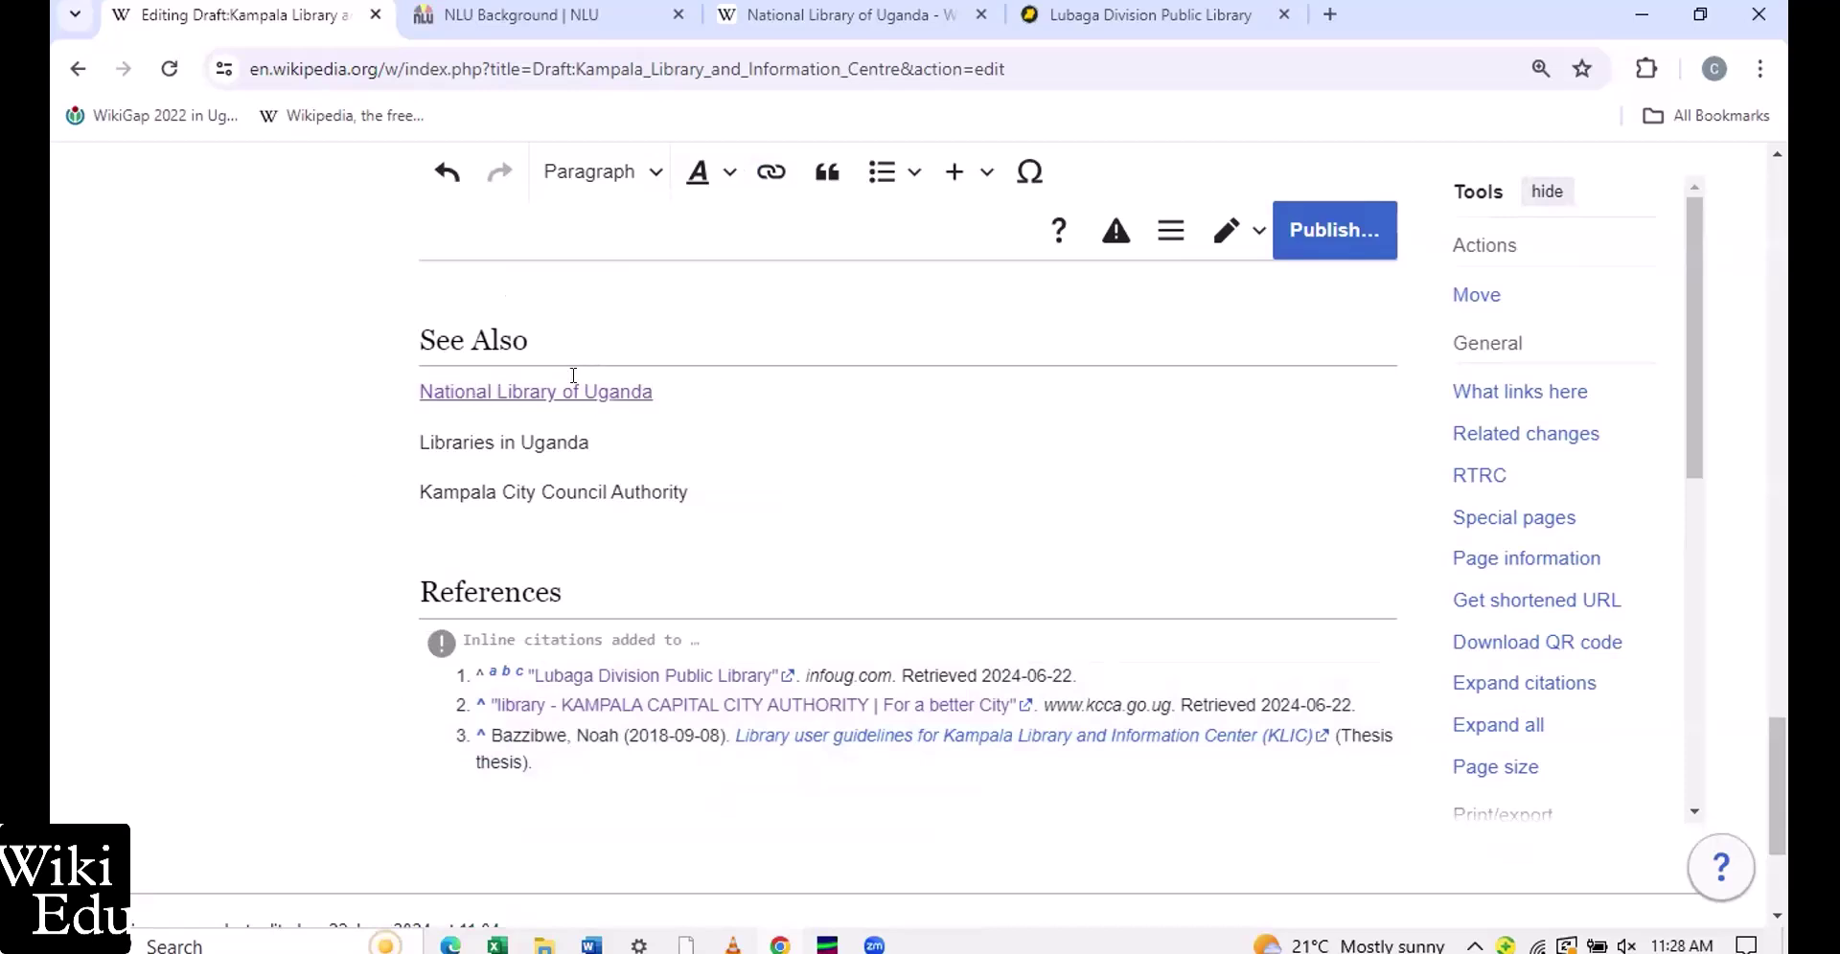
# Try to link the "Libraries in Uganda" entry to a Wikipedia article, rewording the link search as "Uganda Libraries"
pyautogui.click(417, 437)
pyautogui.hotkey('shift', 'End')
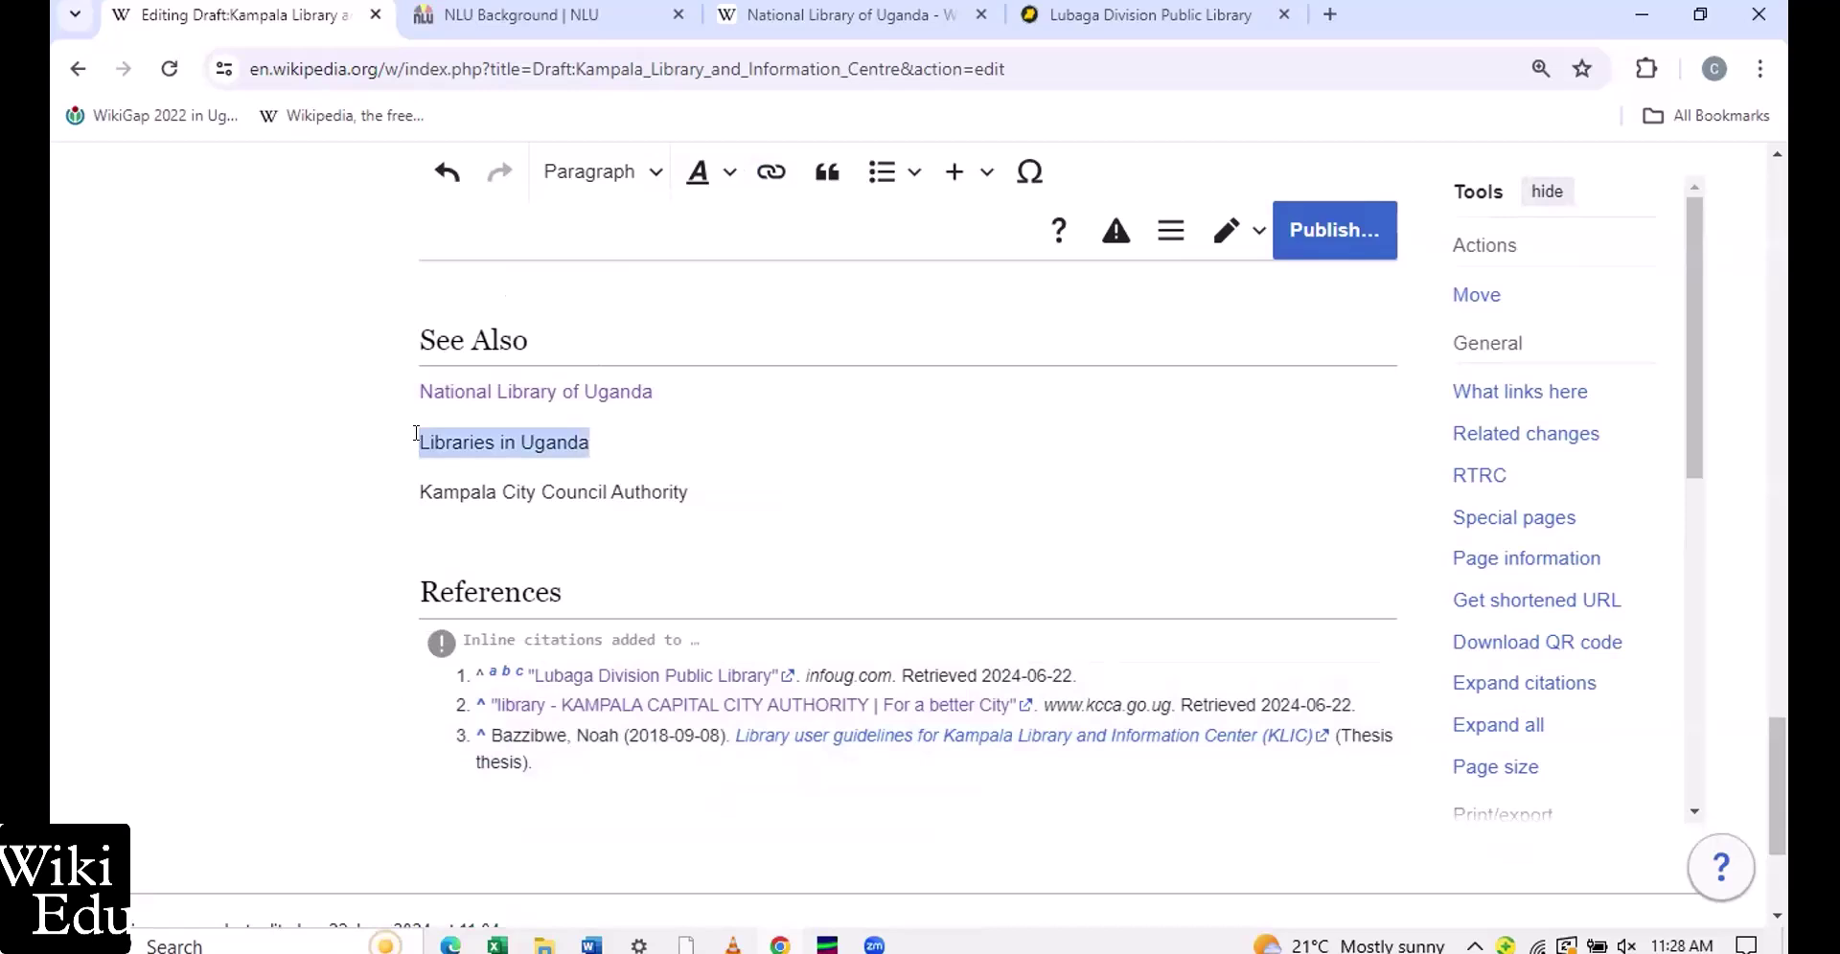
pyautogui.click(769, 182)
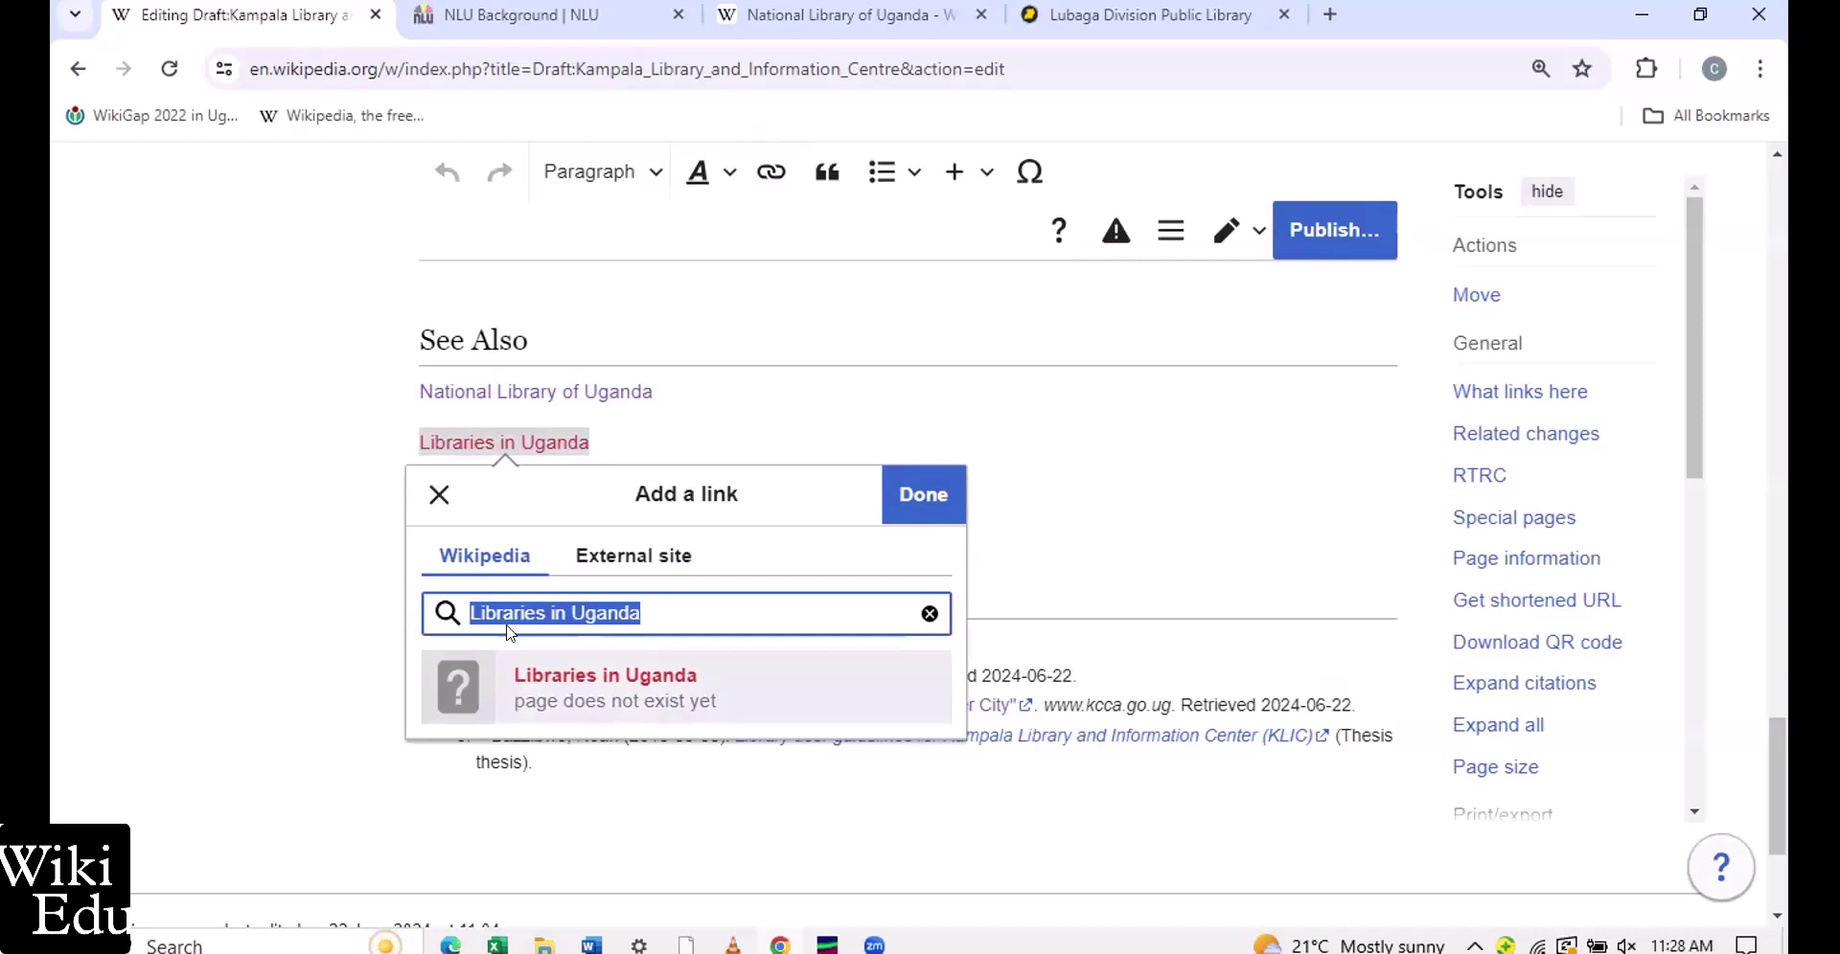
pyautogui.click(561, 612)
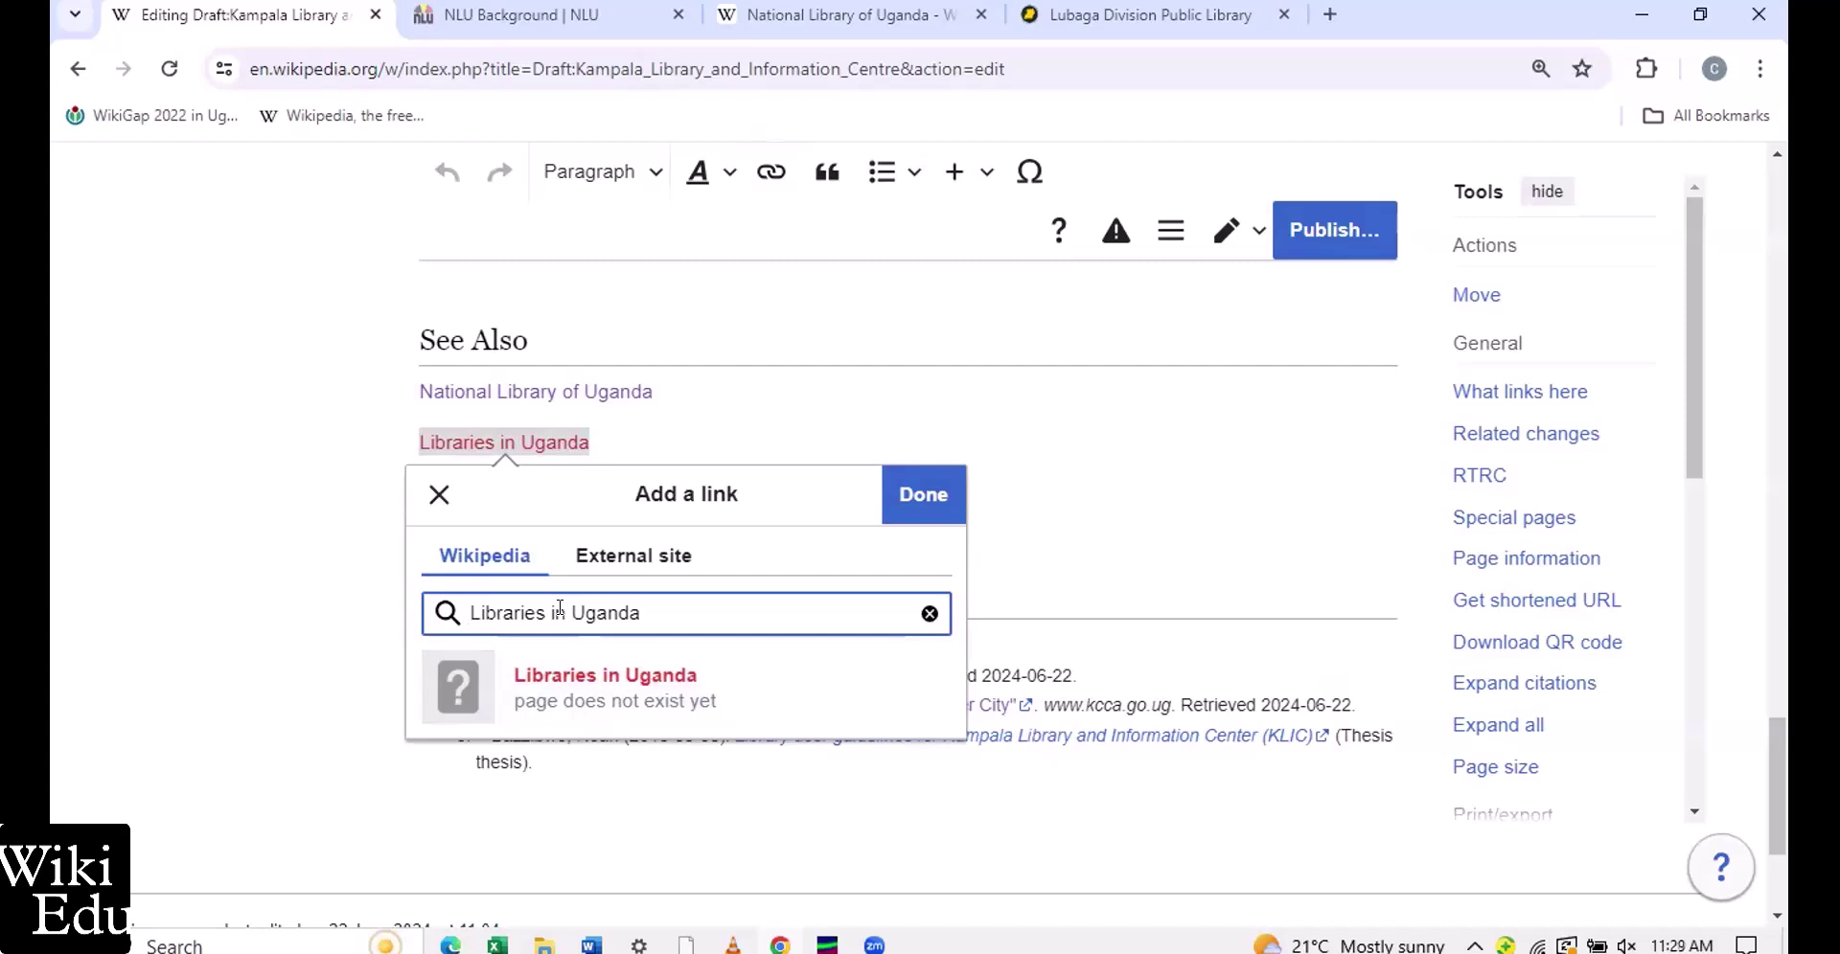
pyautogui.press('BackSpace')
pyautogui.press('BackSpace')
pyautogui.press('BackSpace')
pyautogui.press('BackSpace')
pyautogui.press('BackSpace')
pyautogui.press('BackSpace')
pyautogui.press('BackSpace')
pyautogui.press('BackSpace')
pyautogui.press('BackSpace')
pyautogui.press('BackSpace')
pyautogui.press('BackSpace')
pyautogui.press('BackSpace')
pyautogui.press('BackSpace')
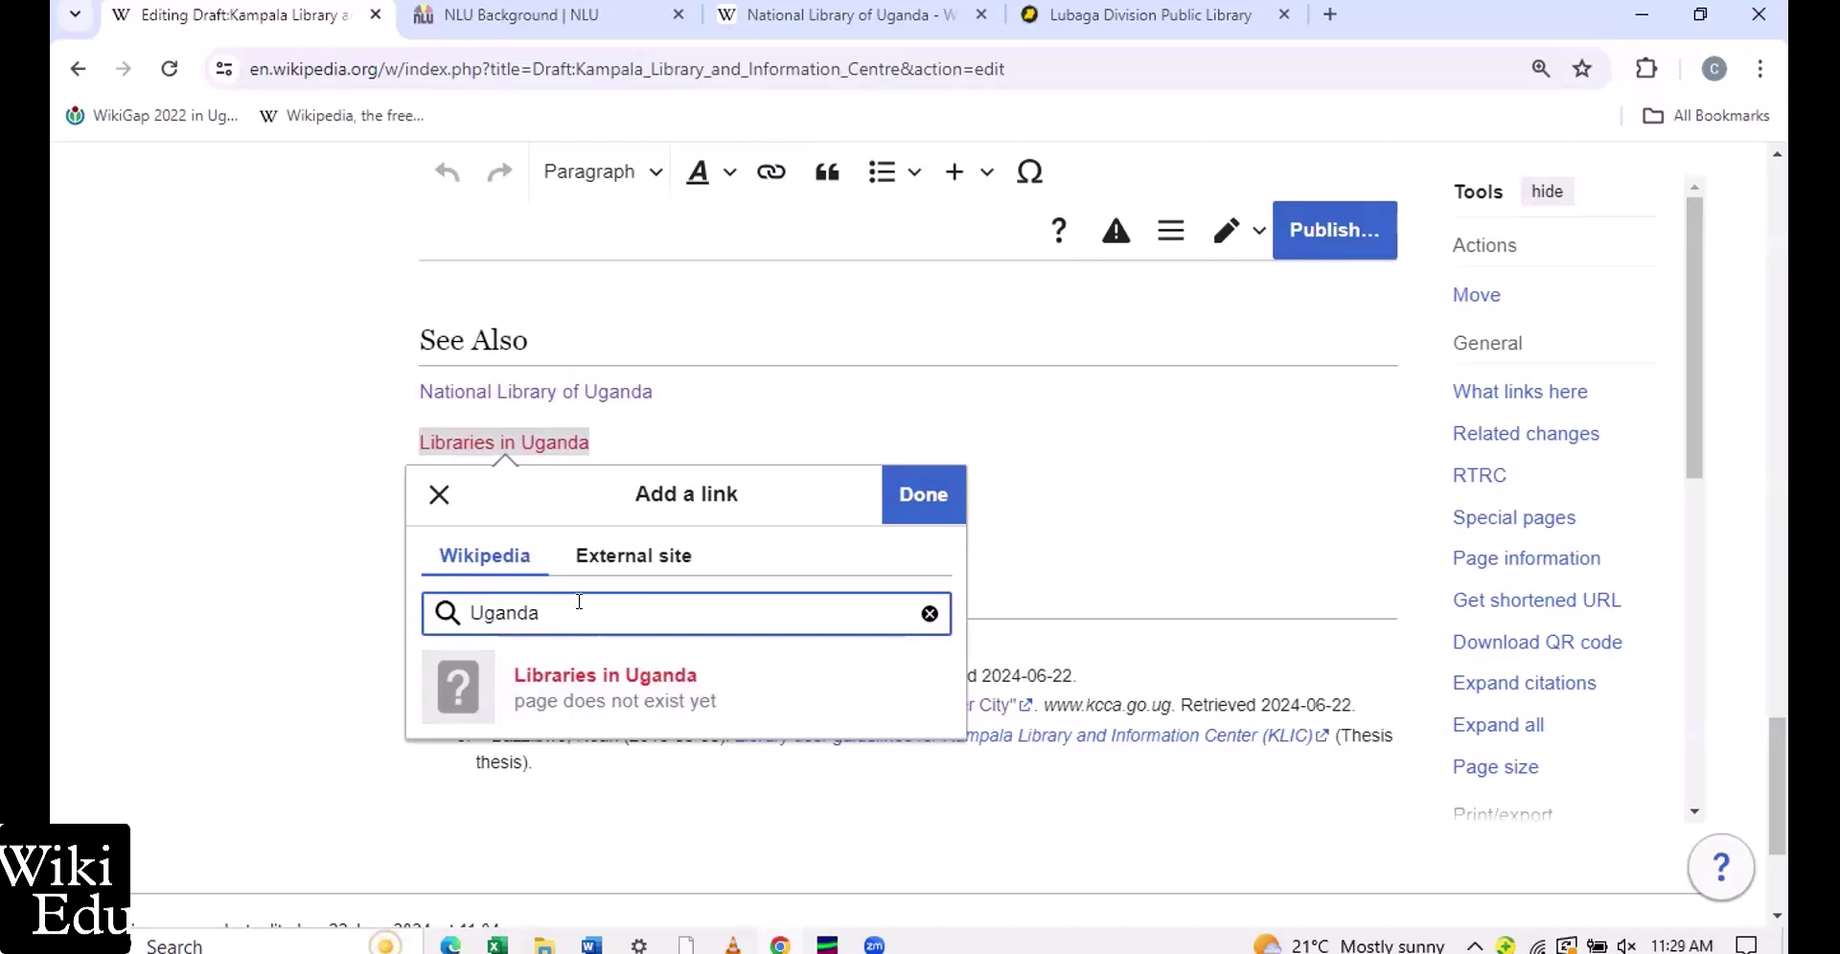
pyautogui.click(571, 599)
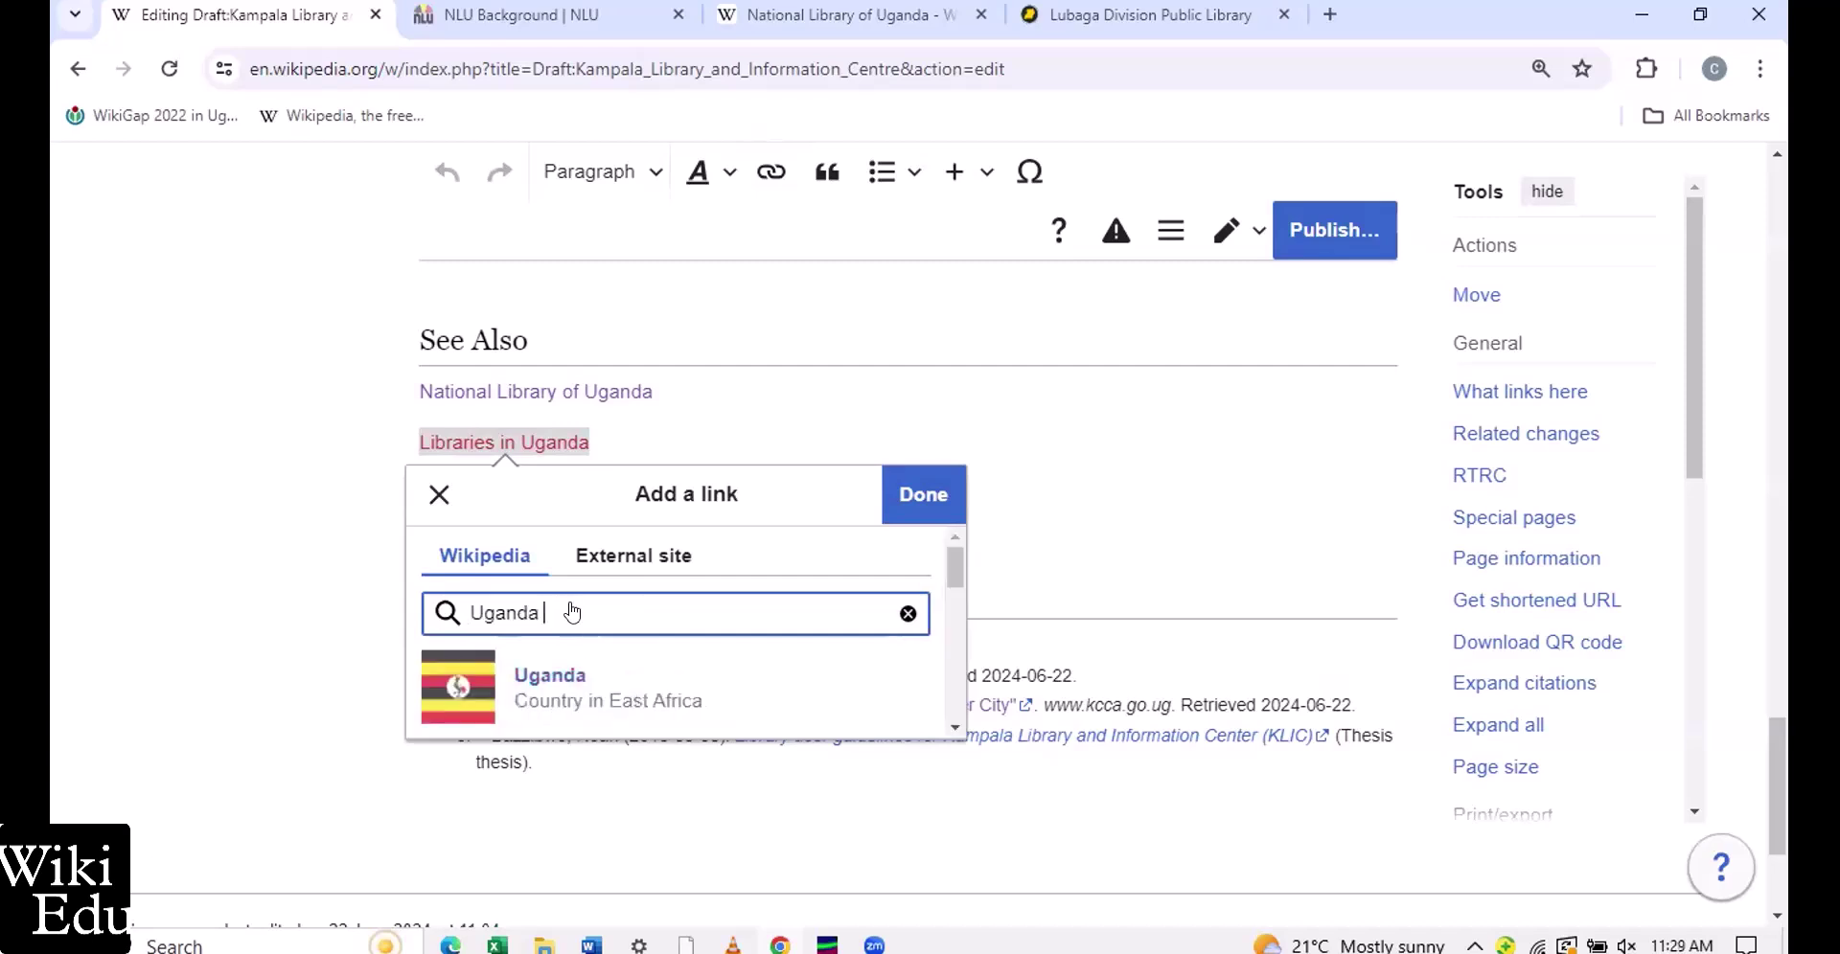
pyautogui.write('L')
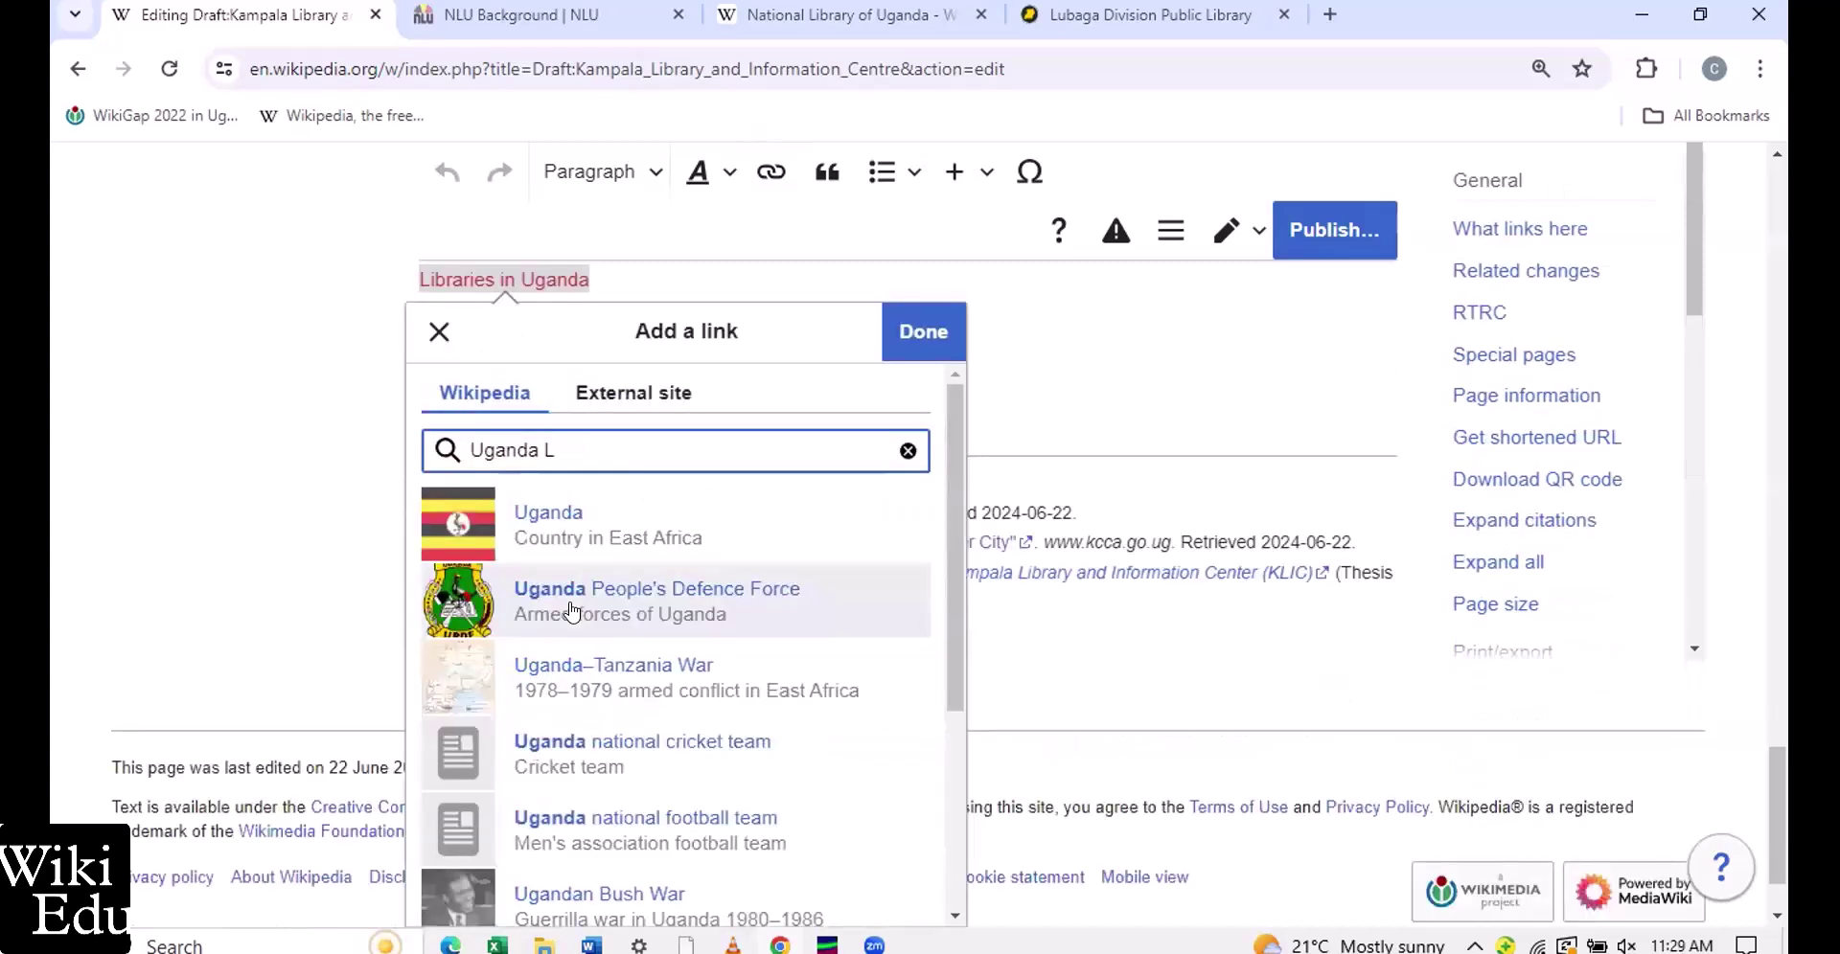
pyautogui.press('BackSpace')
pyautogui.write('Libraries')
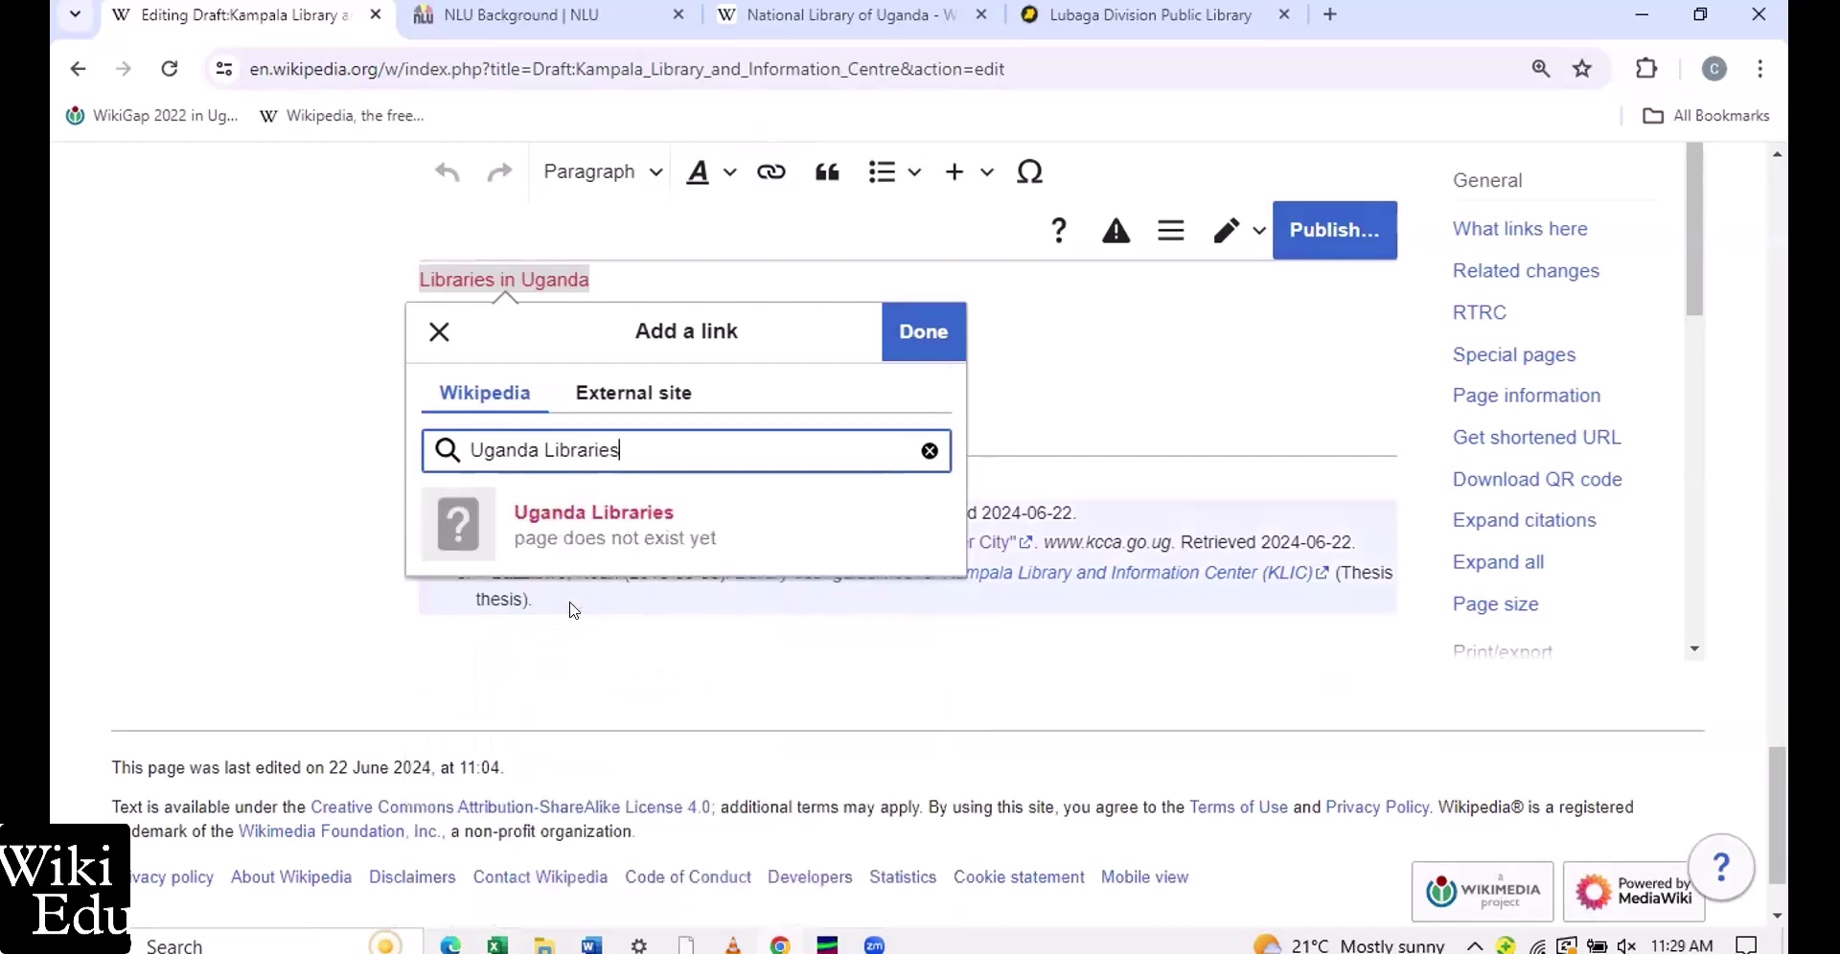
pyautogui.click(425, 333)
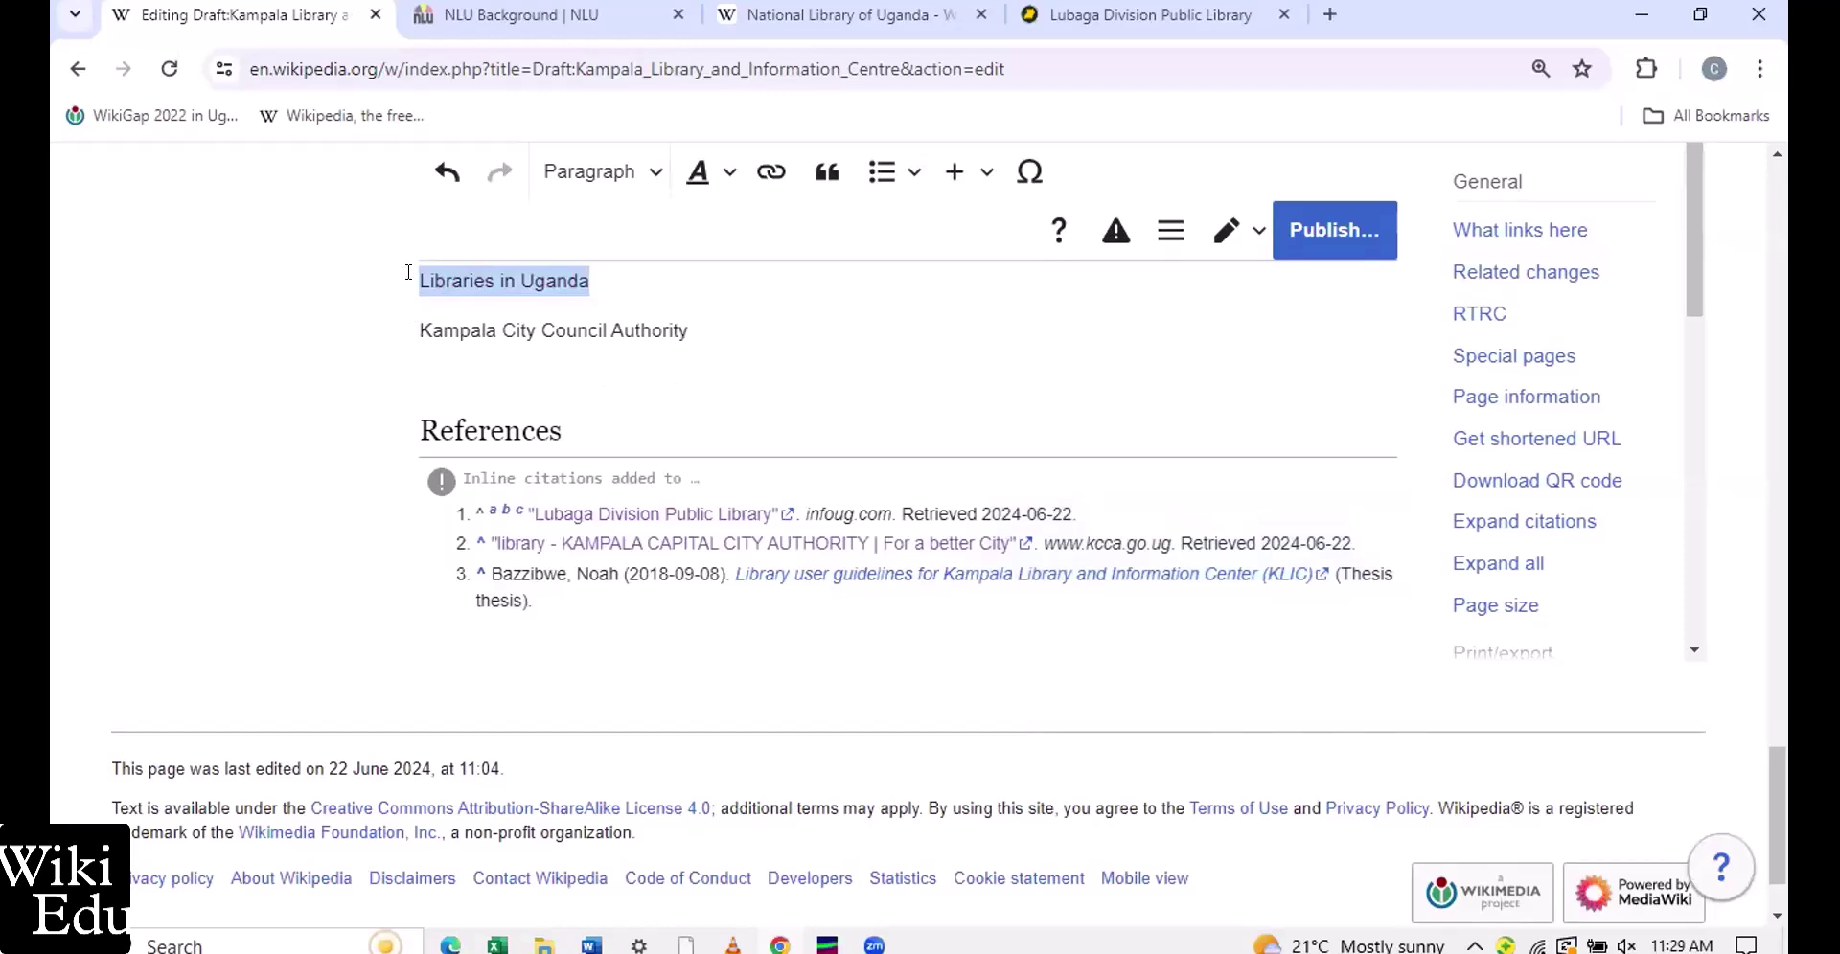
# Remove the "Libraries in Uganda" entry and its empty line from the See Also section
pyautogui.press('Delete')
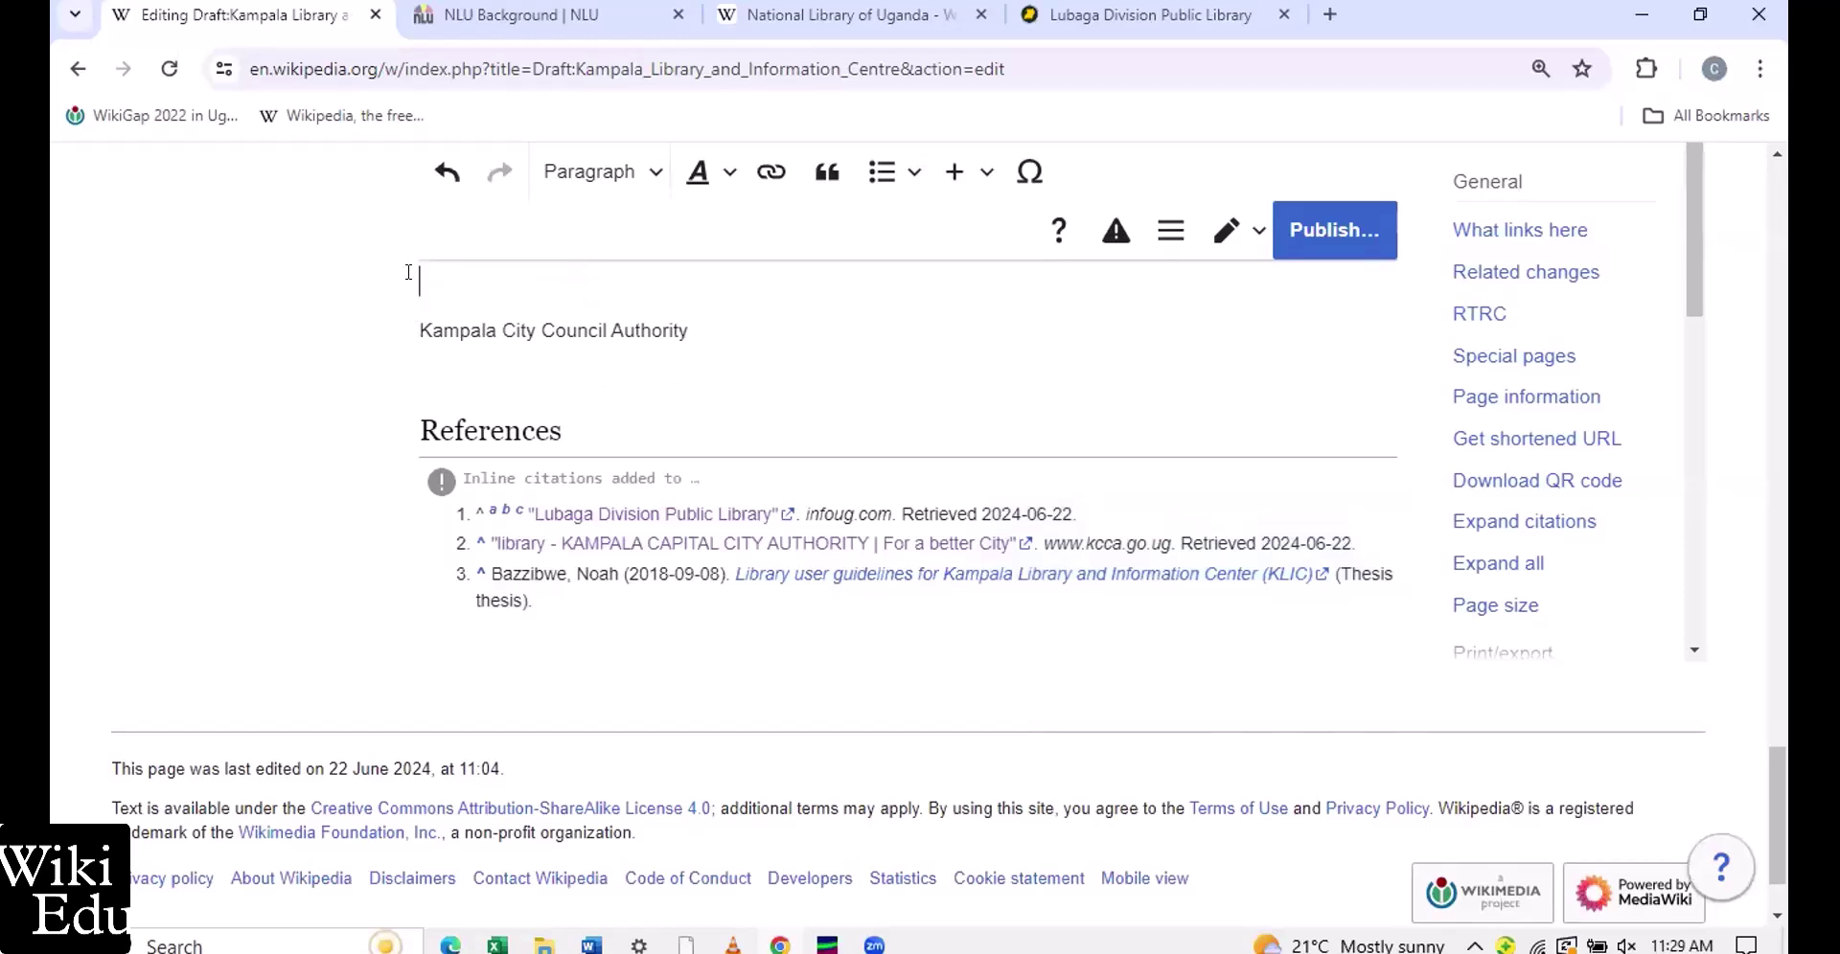
pyautogui.write('National Library of Uganda')
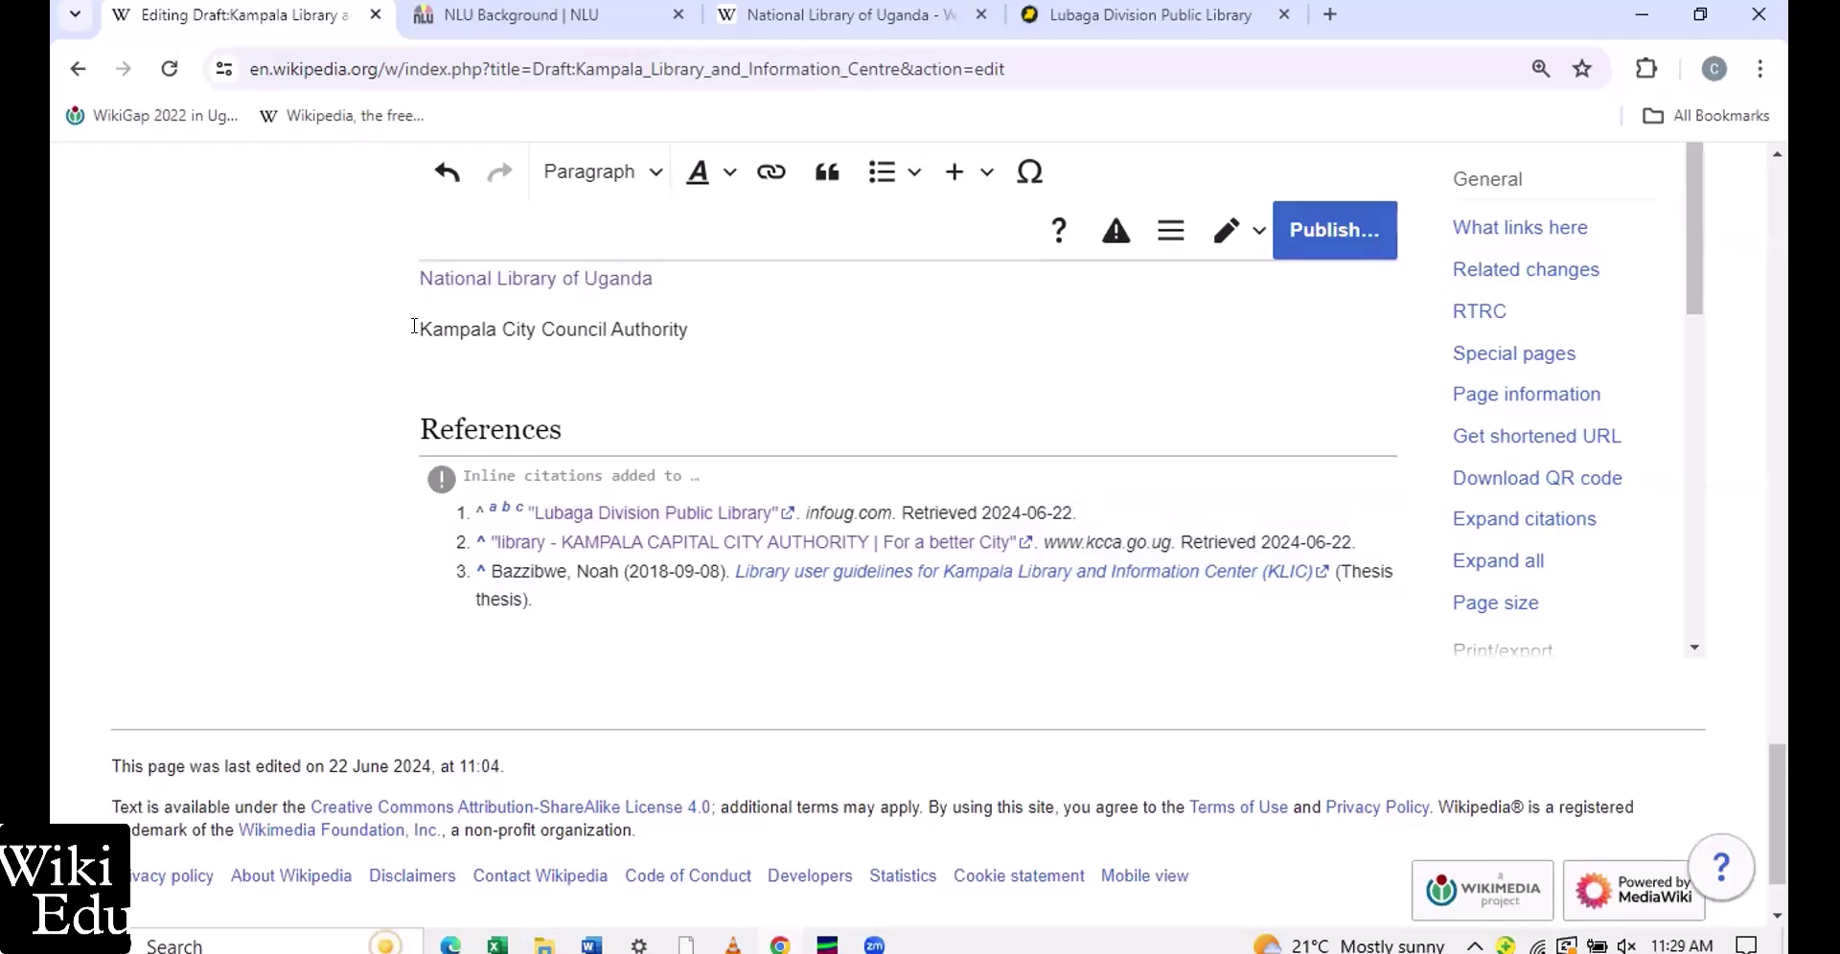
# Link the "Kampala City Council Authority" entry to the "Kampala Capital City Authority" article by rewording the link search to that name
pyautogui.tripleClick(414, 326)
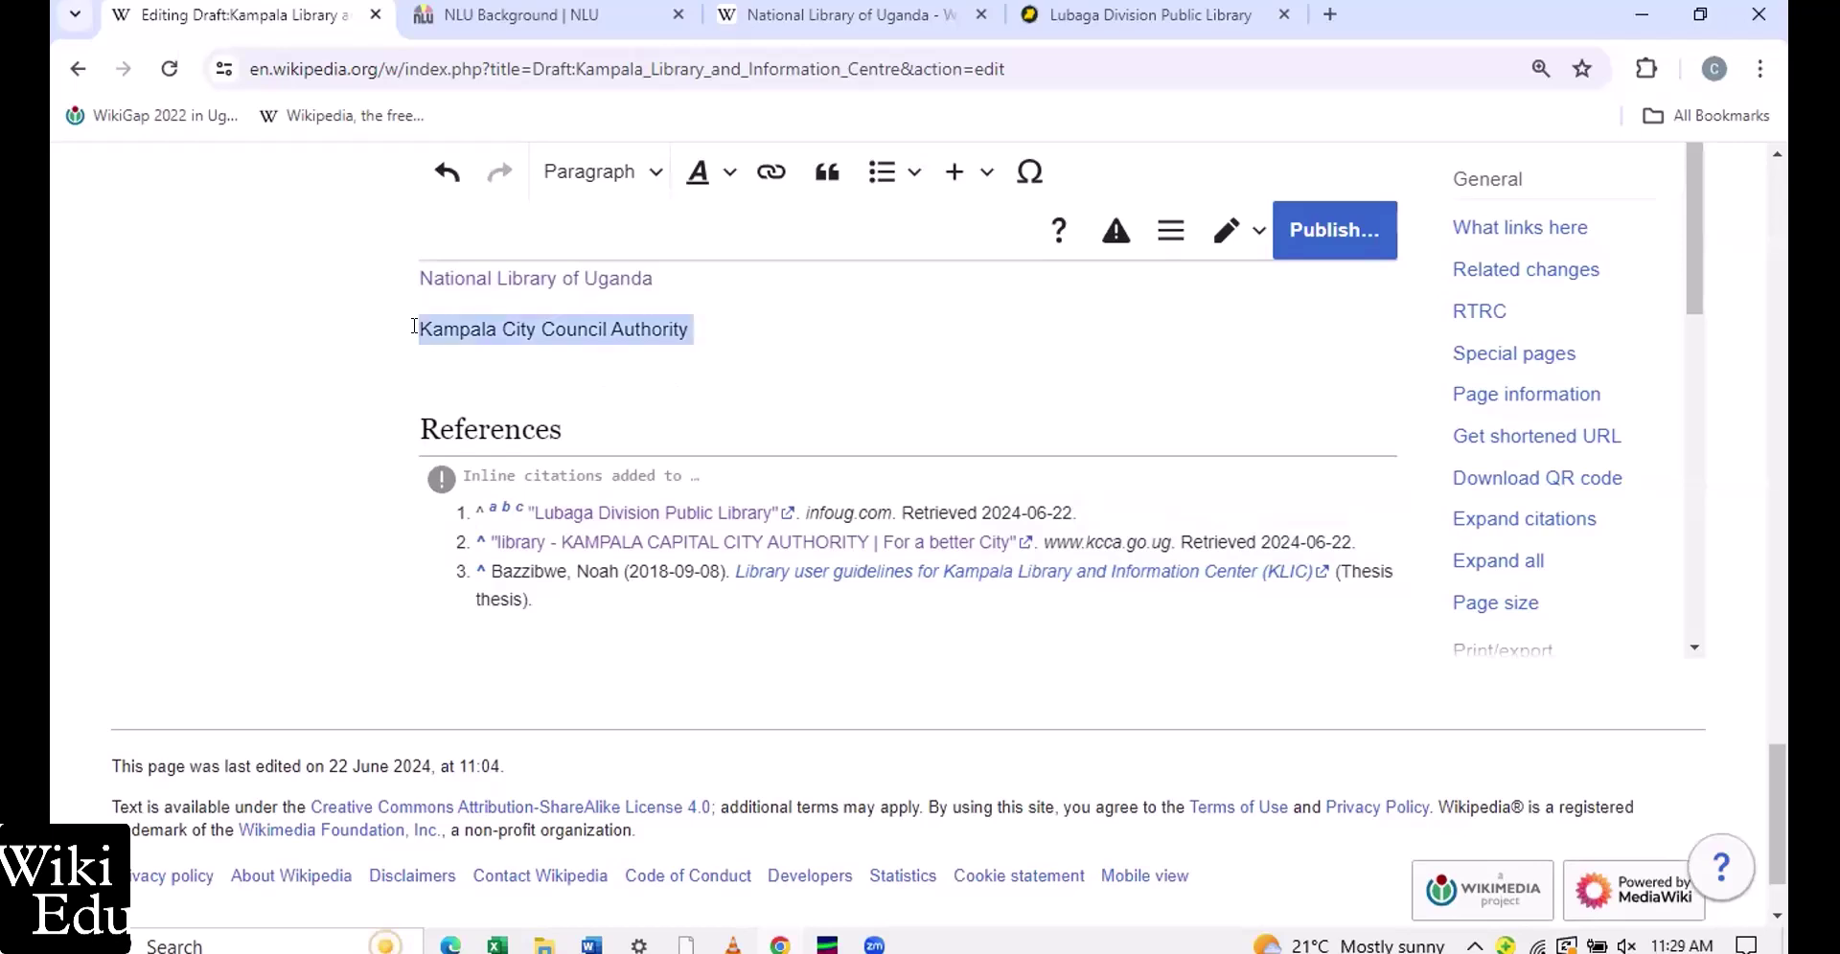
pyautogui.click(770, 172)
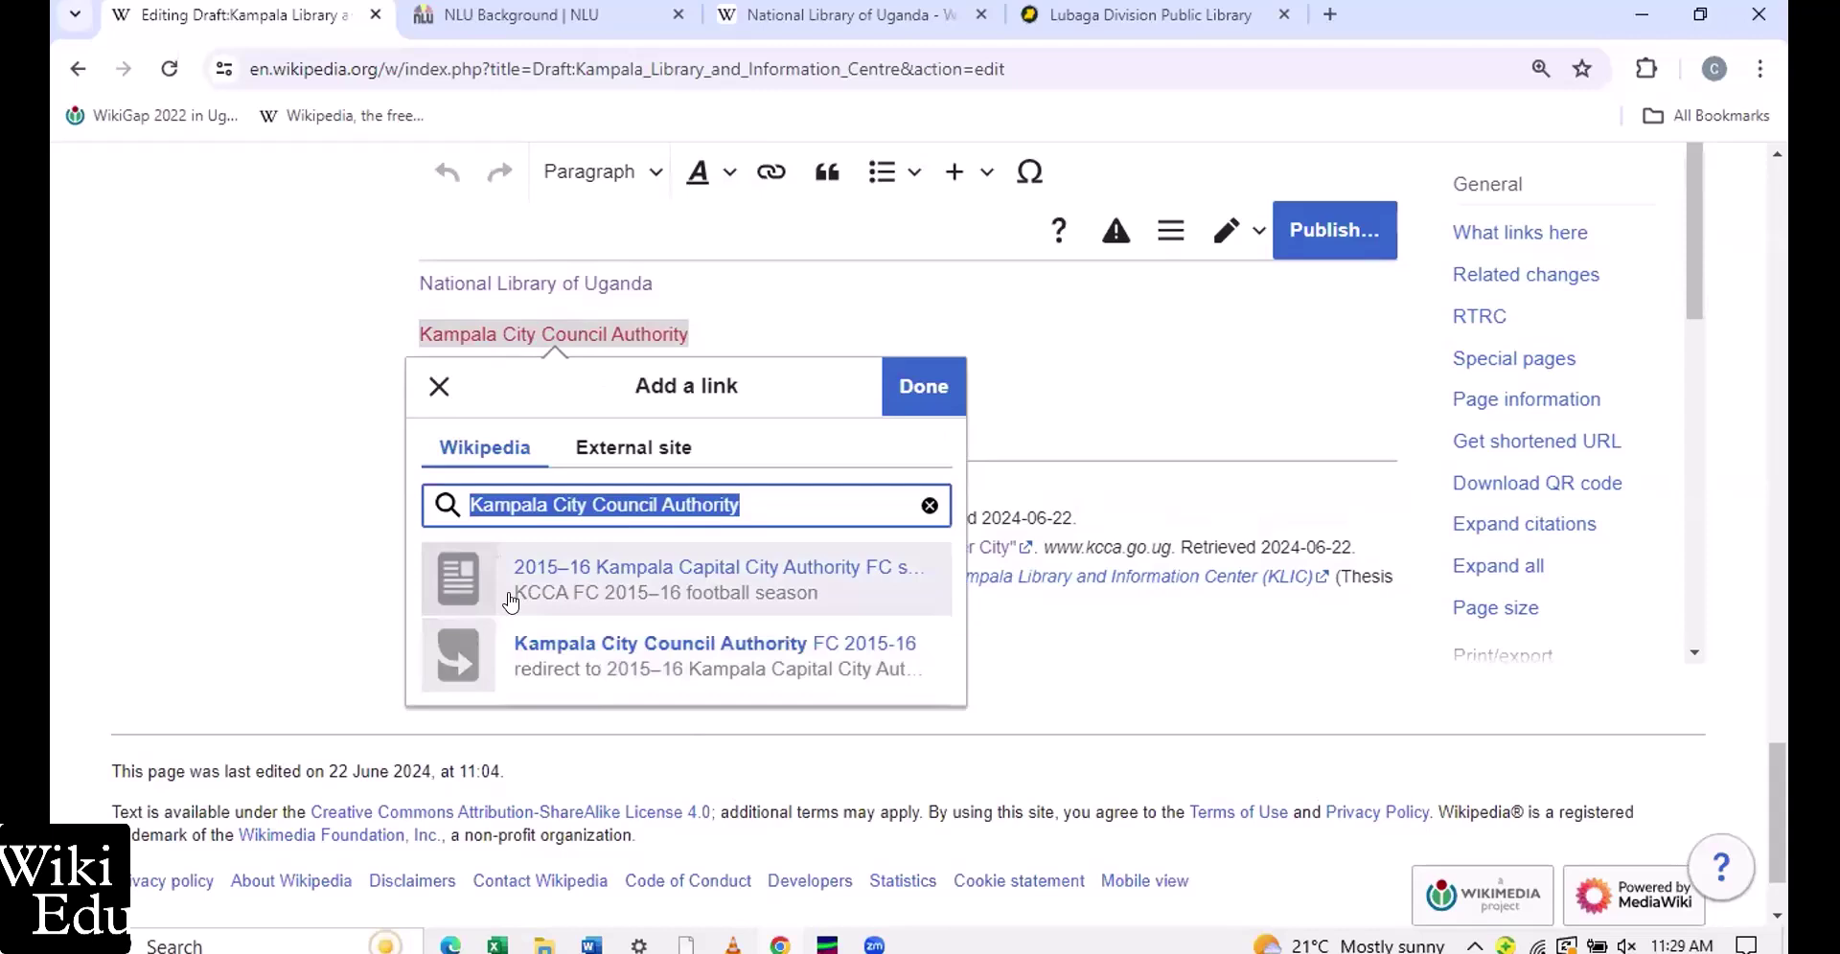
pyautogui.click(548, 501)
pyautogui.write('Capital')
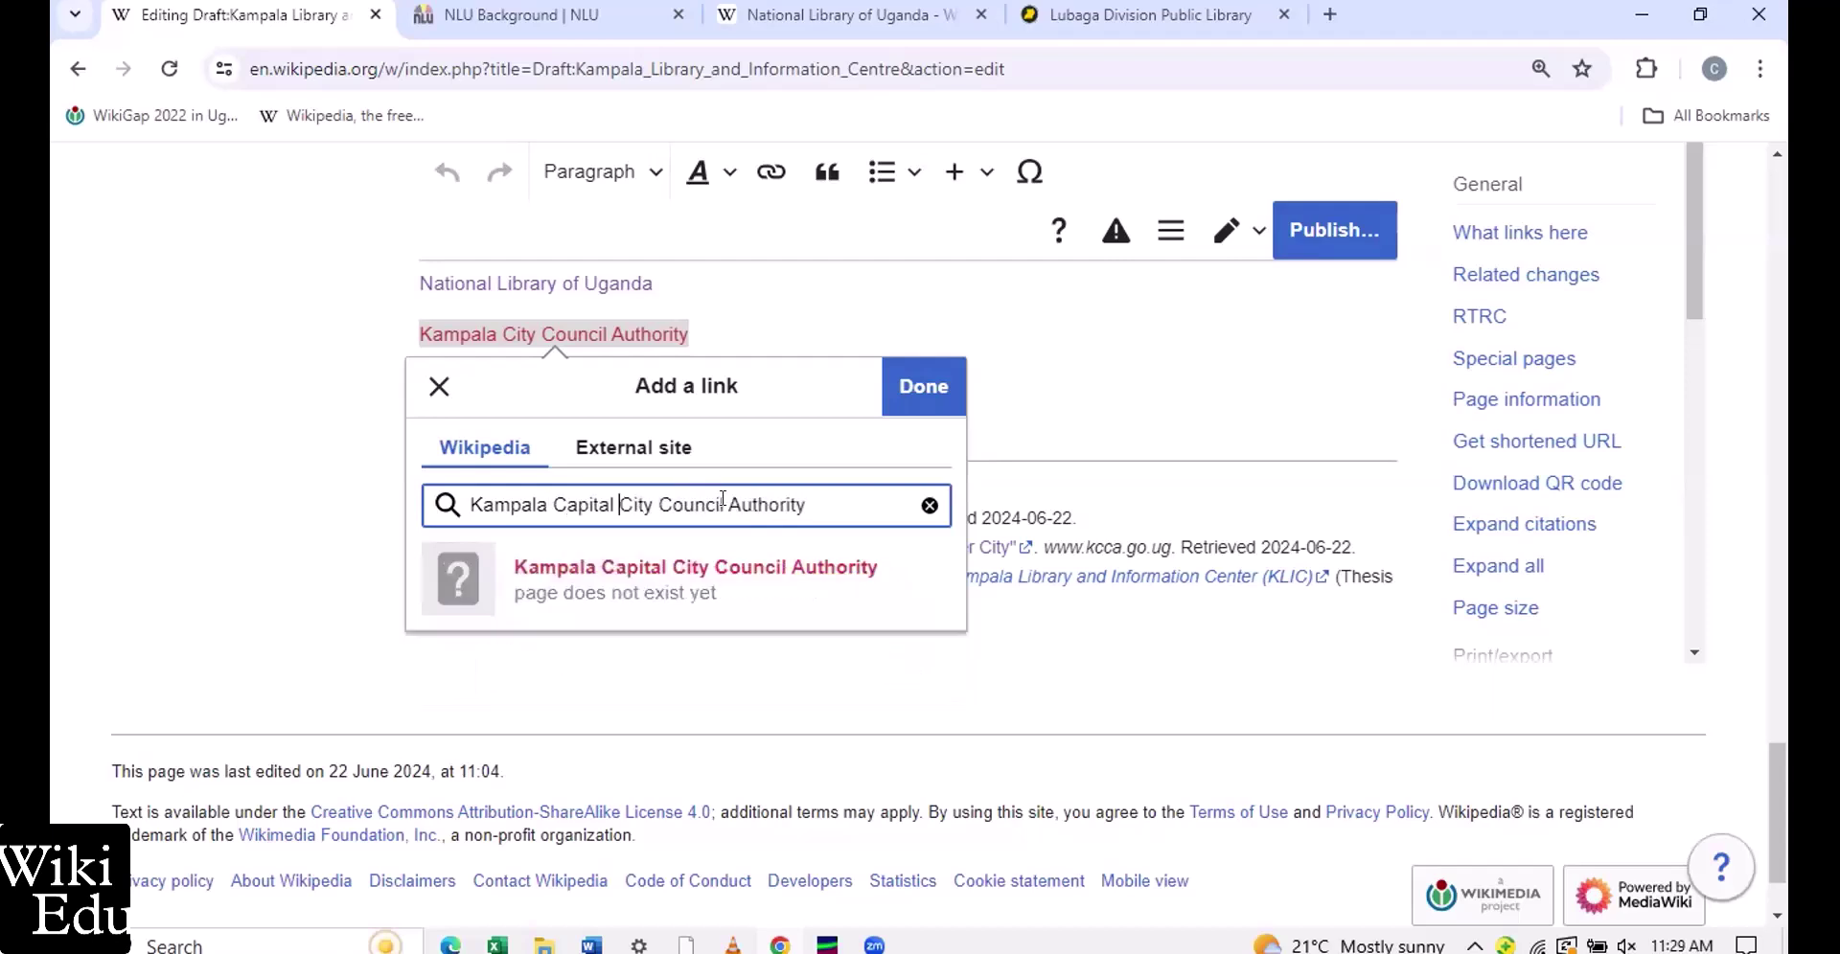
pyautogui.doubleClick(722, 504)
pyautogui.press('BackSpace')
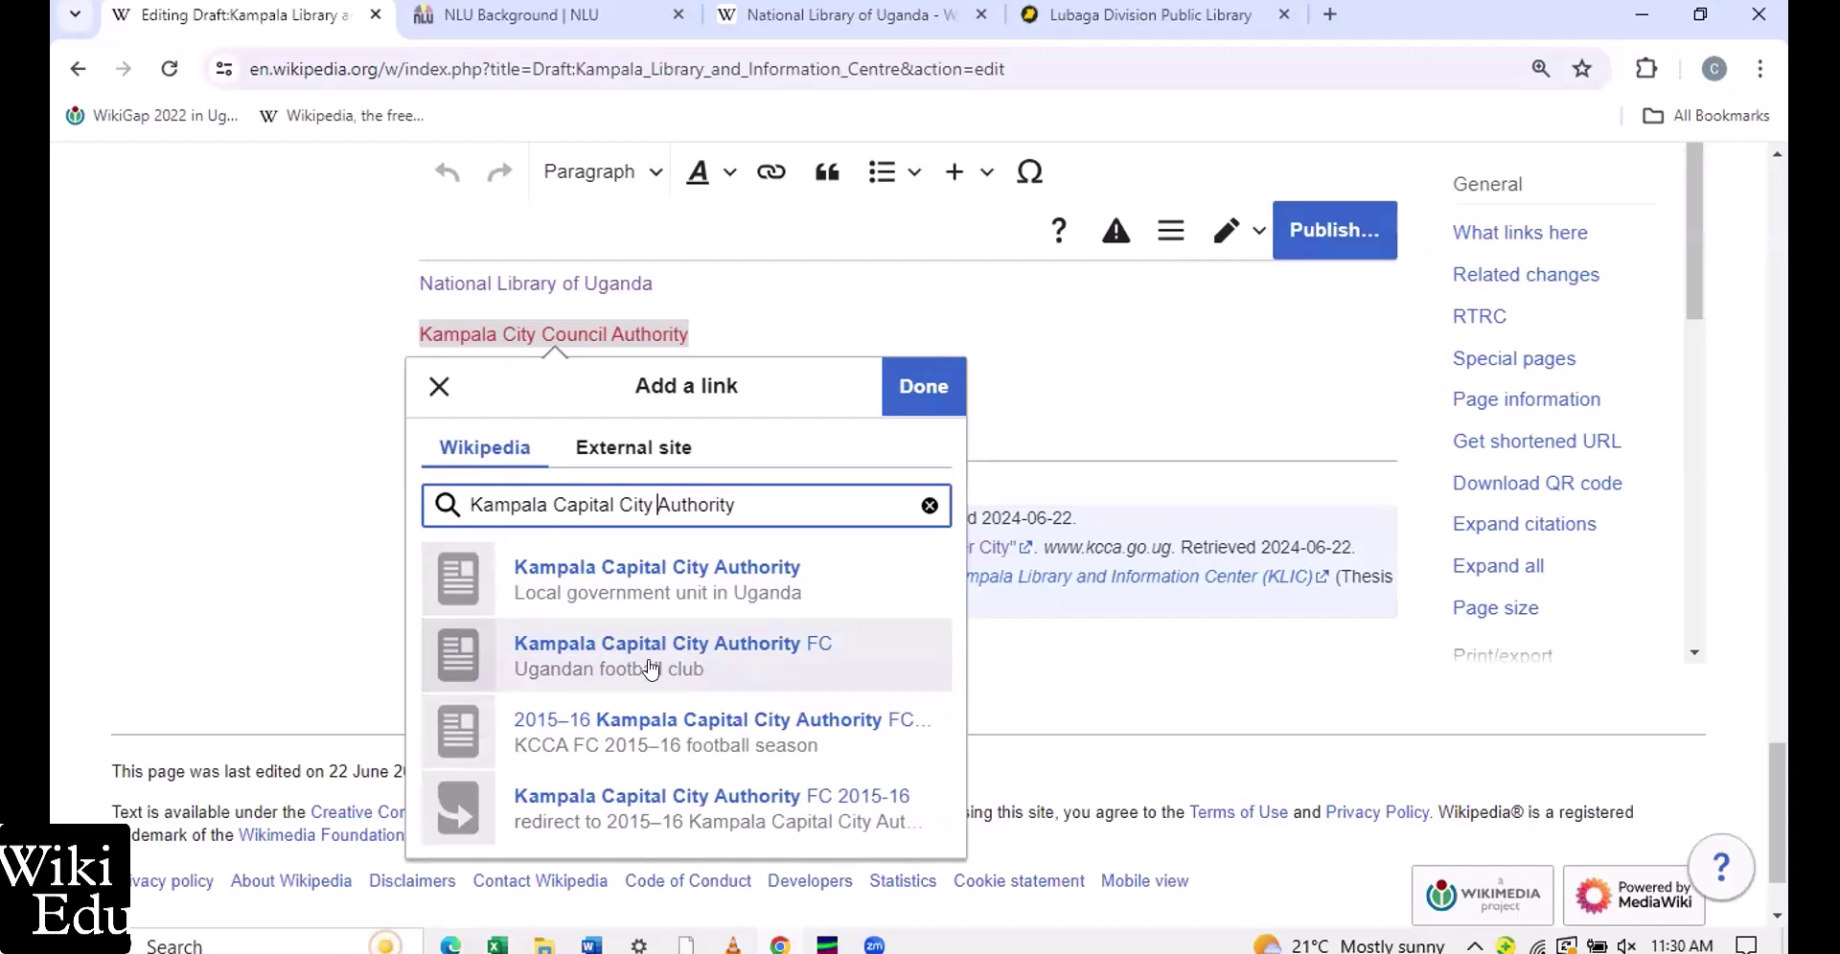
pyautogui.click(552, 572)
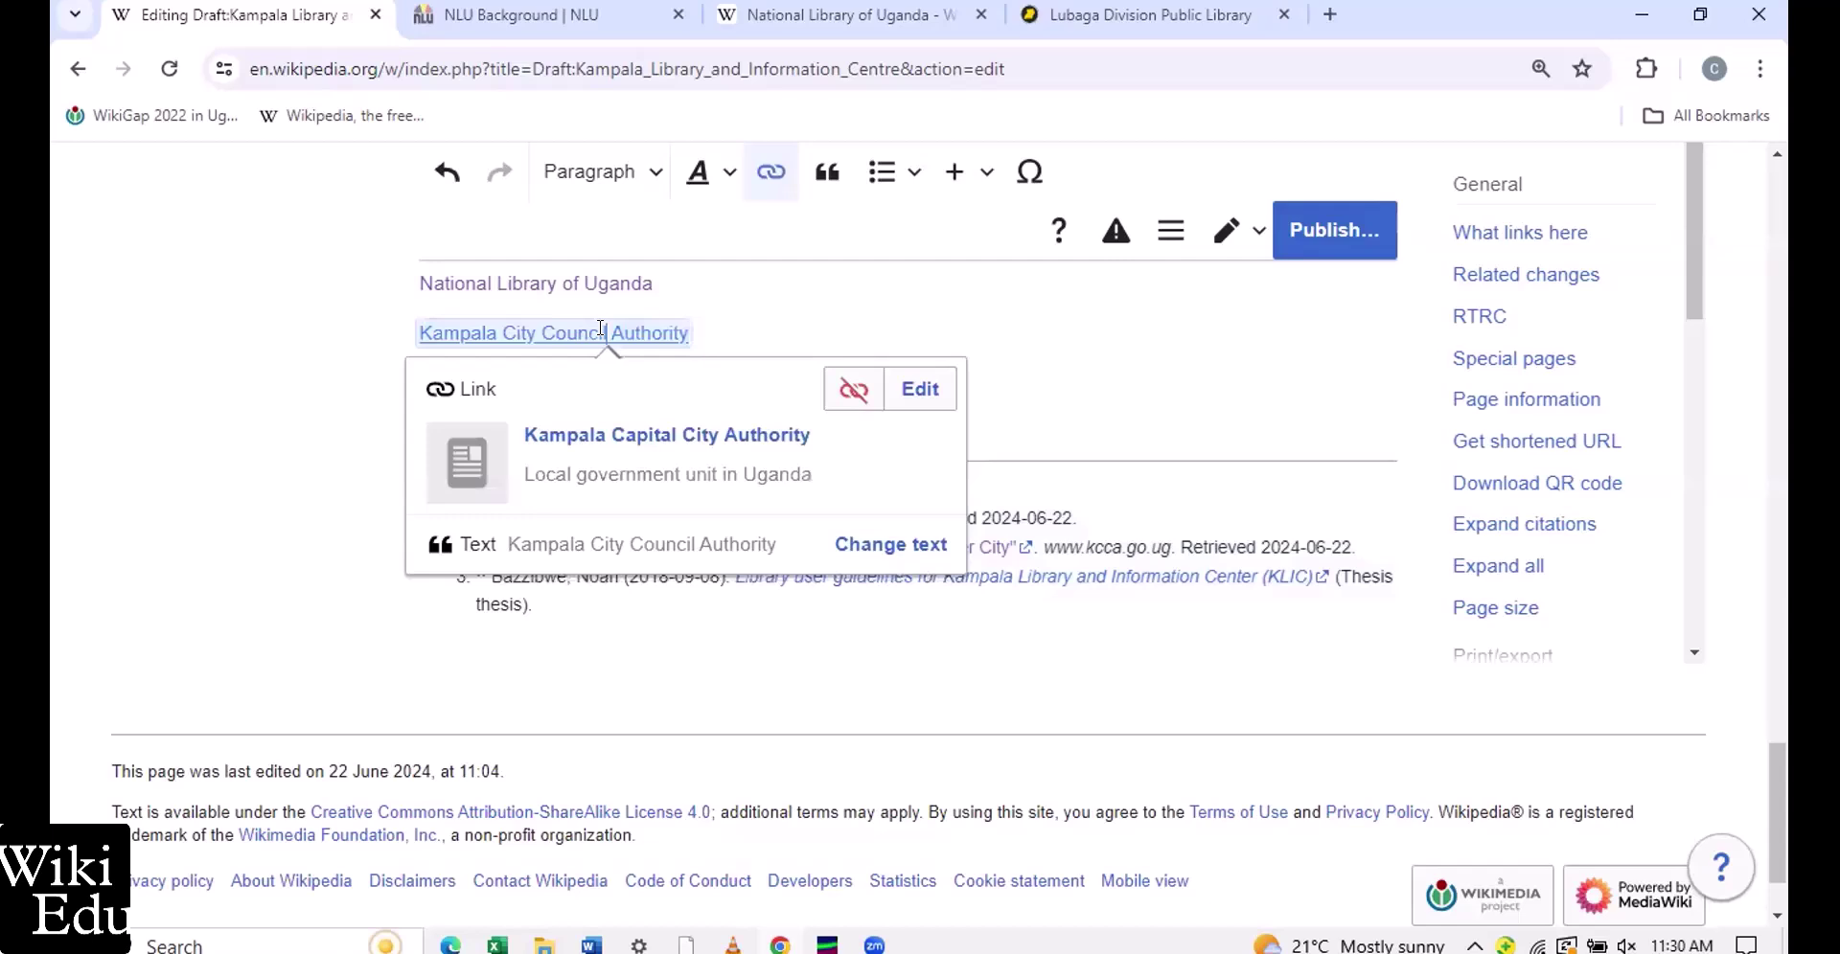
# Remove the word "Council" from the linked See Also entry so it reads "Kampala City Authority"
pyautogui.press('Delete')
pyautogui.press('Delete')
pyautogui.press('Delete')
pyautogui.press('BackSpace')
pyautogui.press('BackSpace')
pyautogui.press('BackSpace')
pyautogui.press('BackSpace')
pyautogui.press('BackSpace')
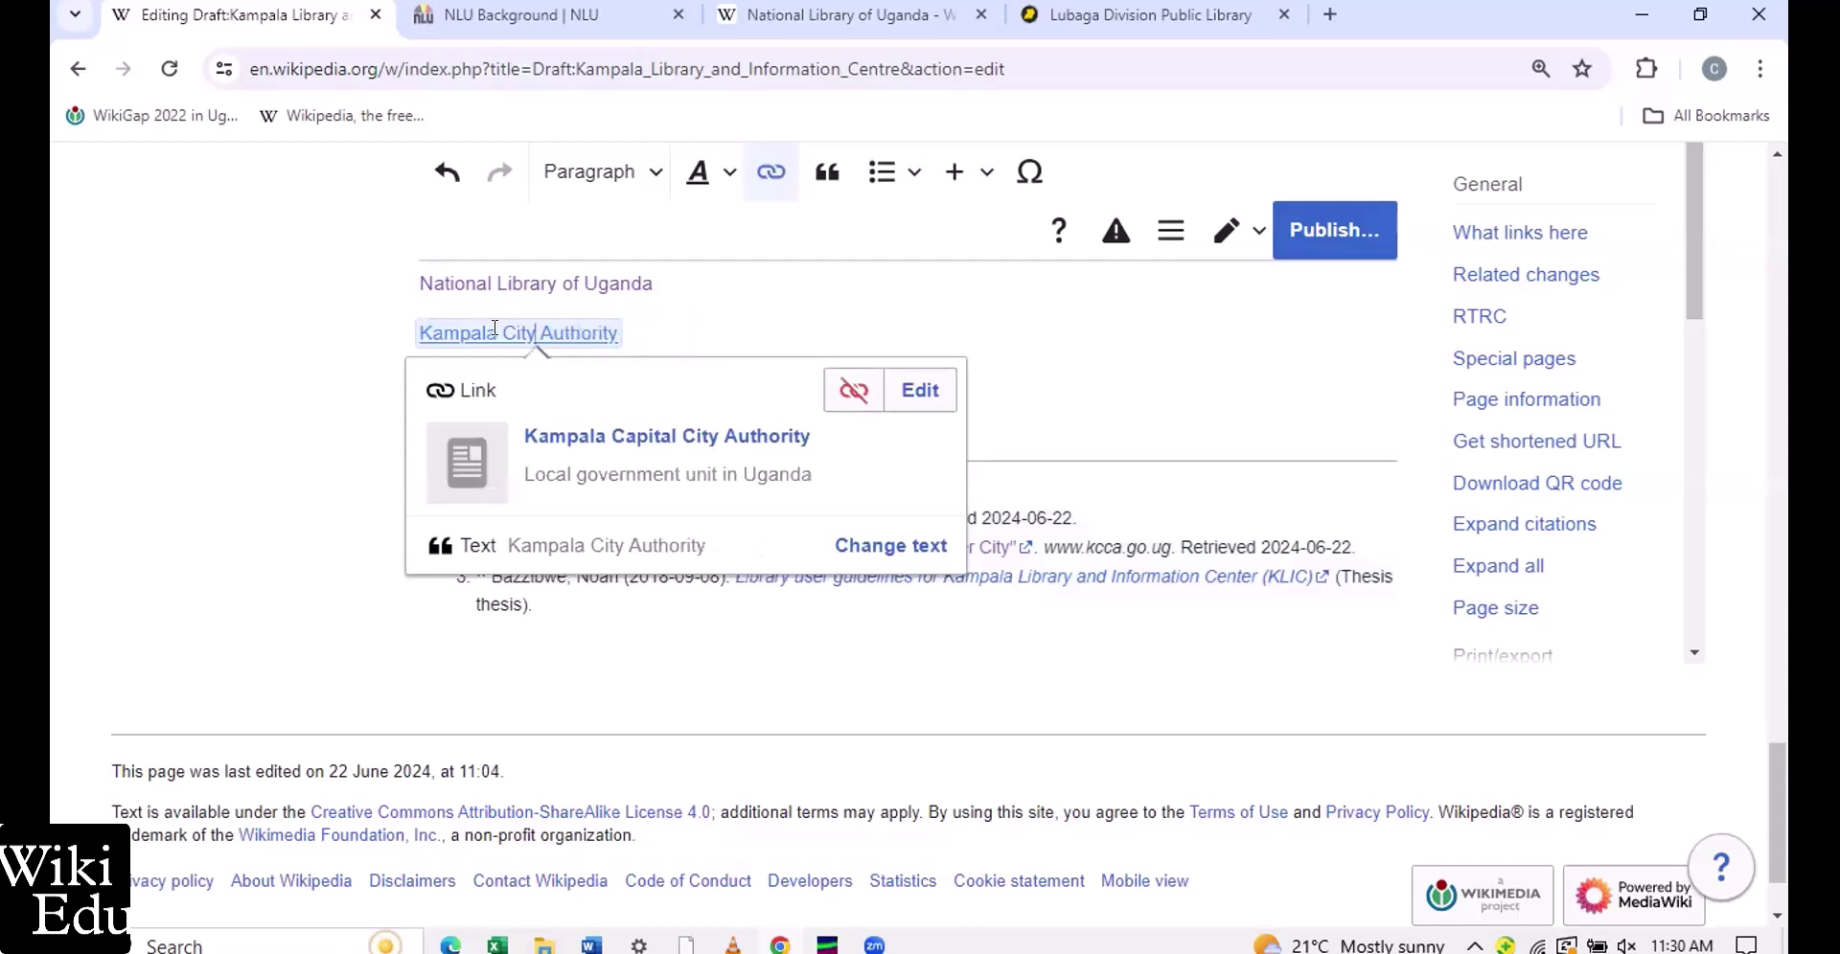
# Insert "Capital" so the second See Also entry reads "Kampala Capital City Authority", and add an empty line below it
pyautogui.write('Cap')
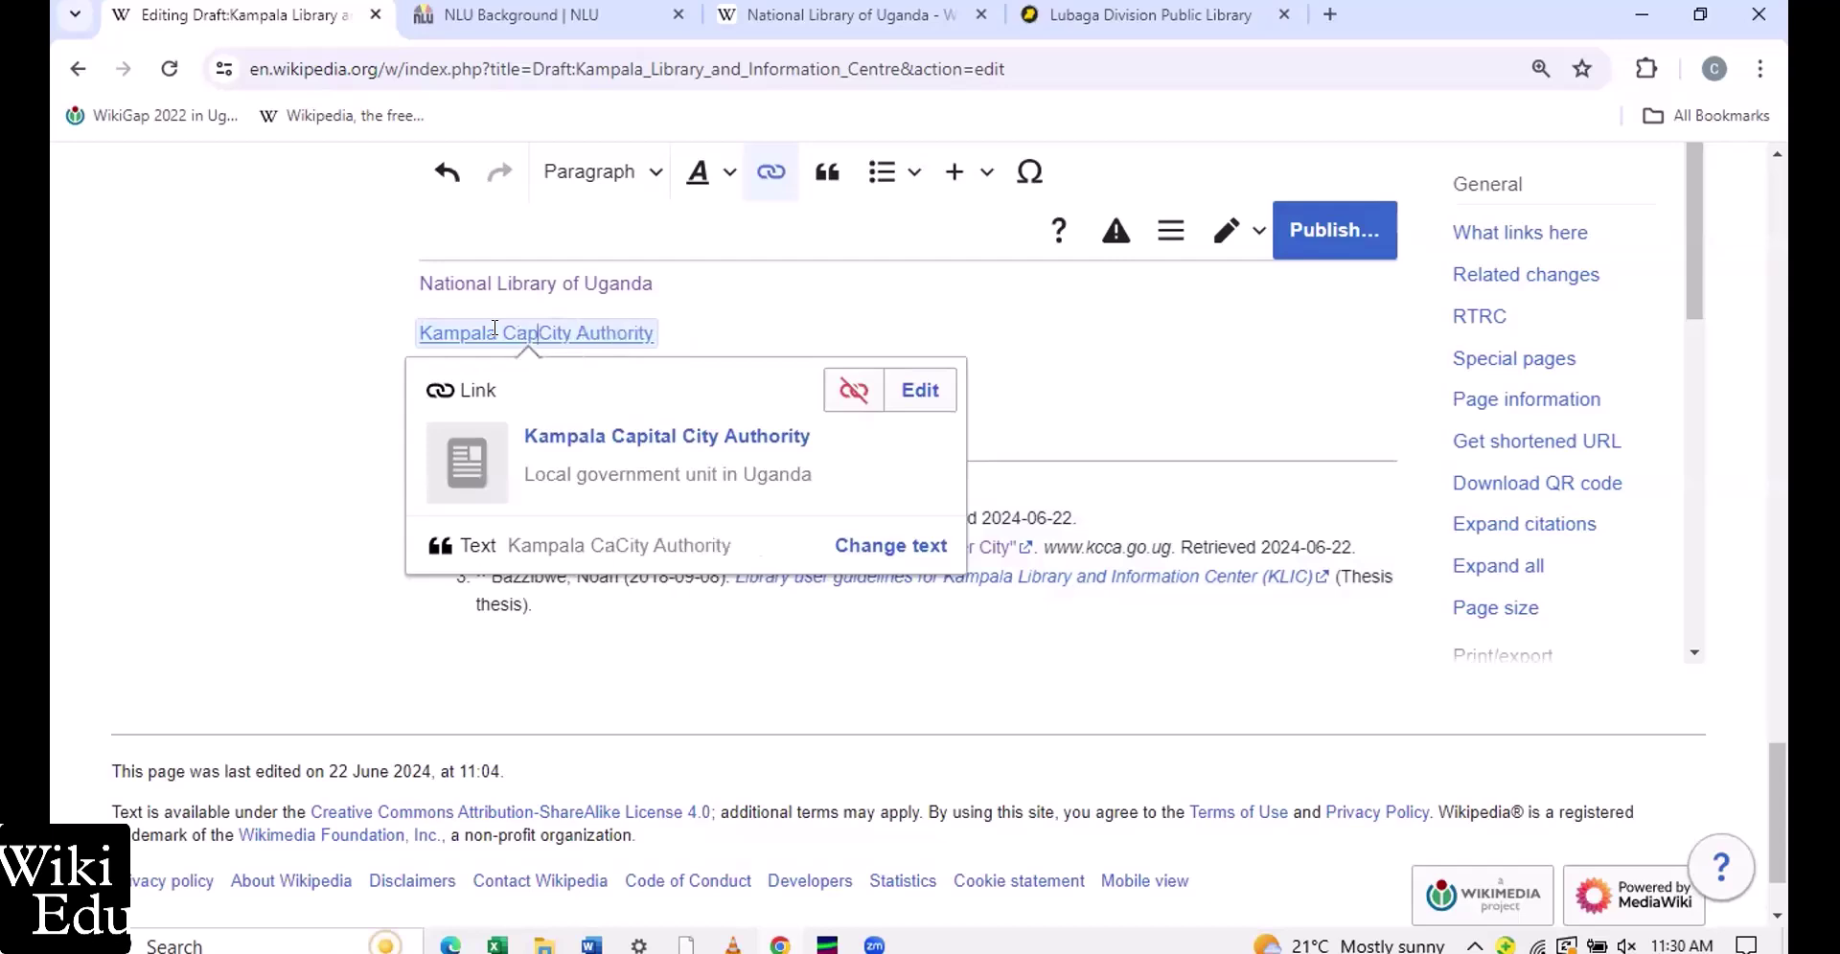
pyautogui.write('ital')
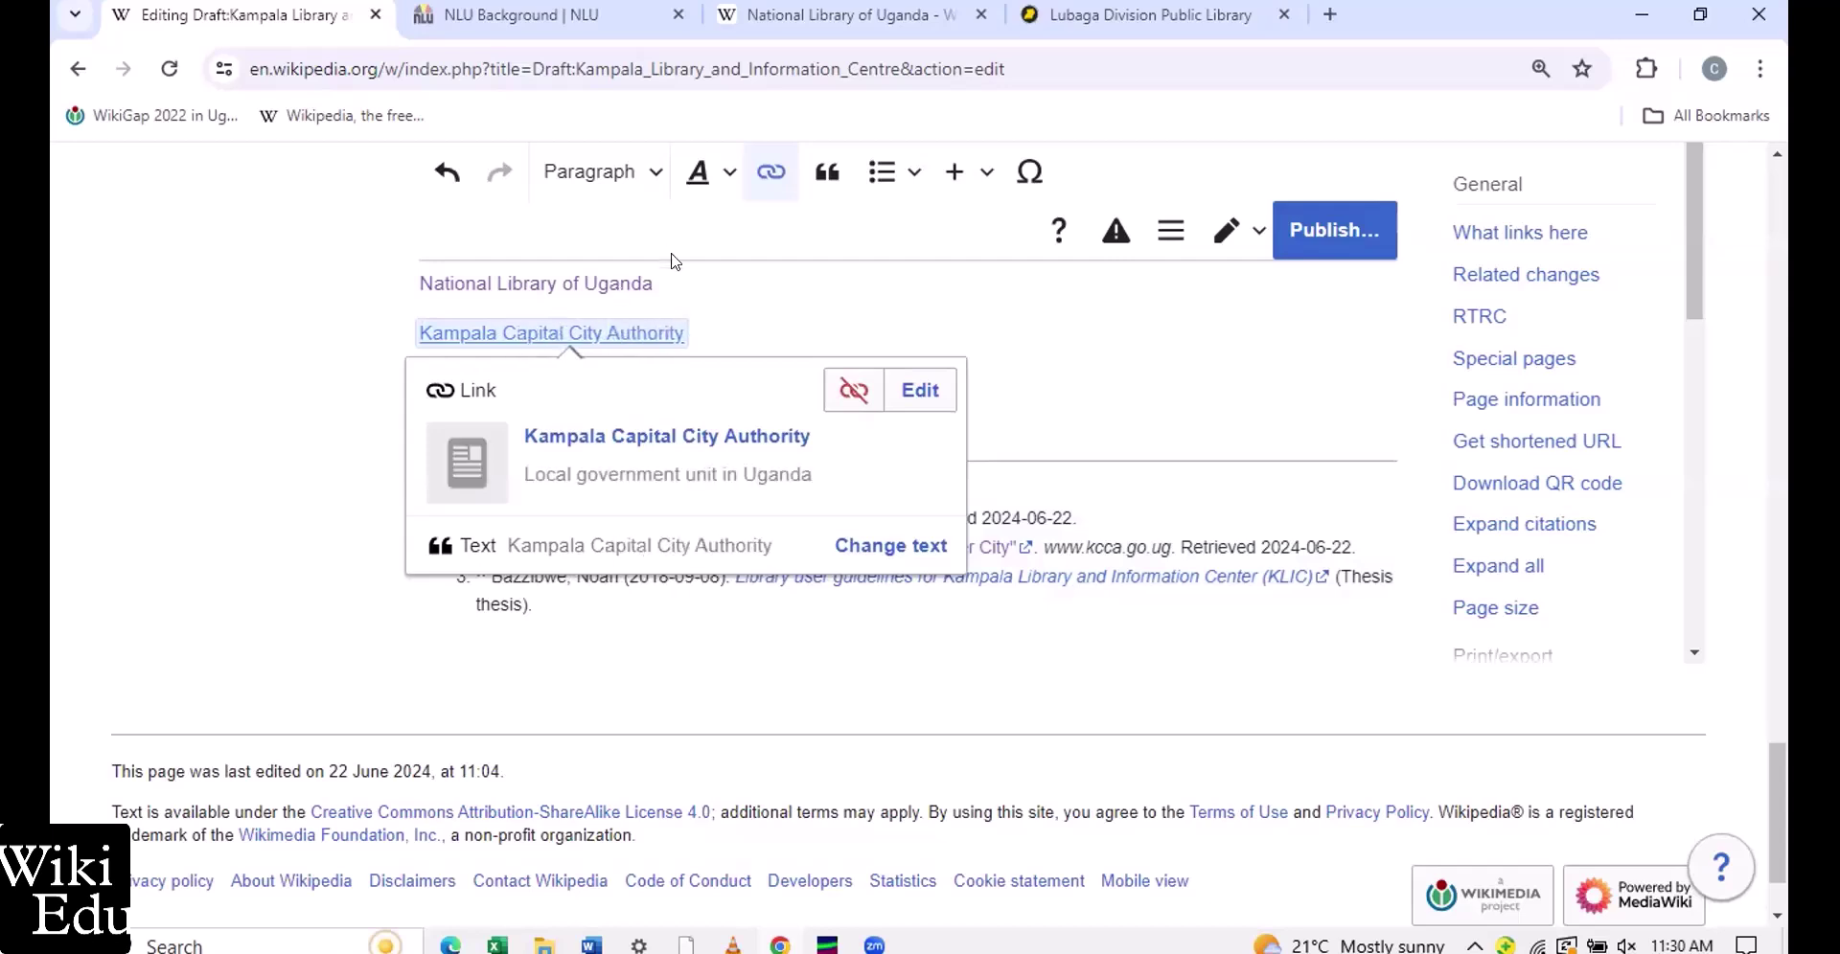
pyautogui.press('End')
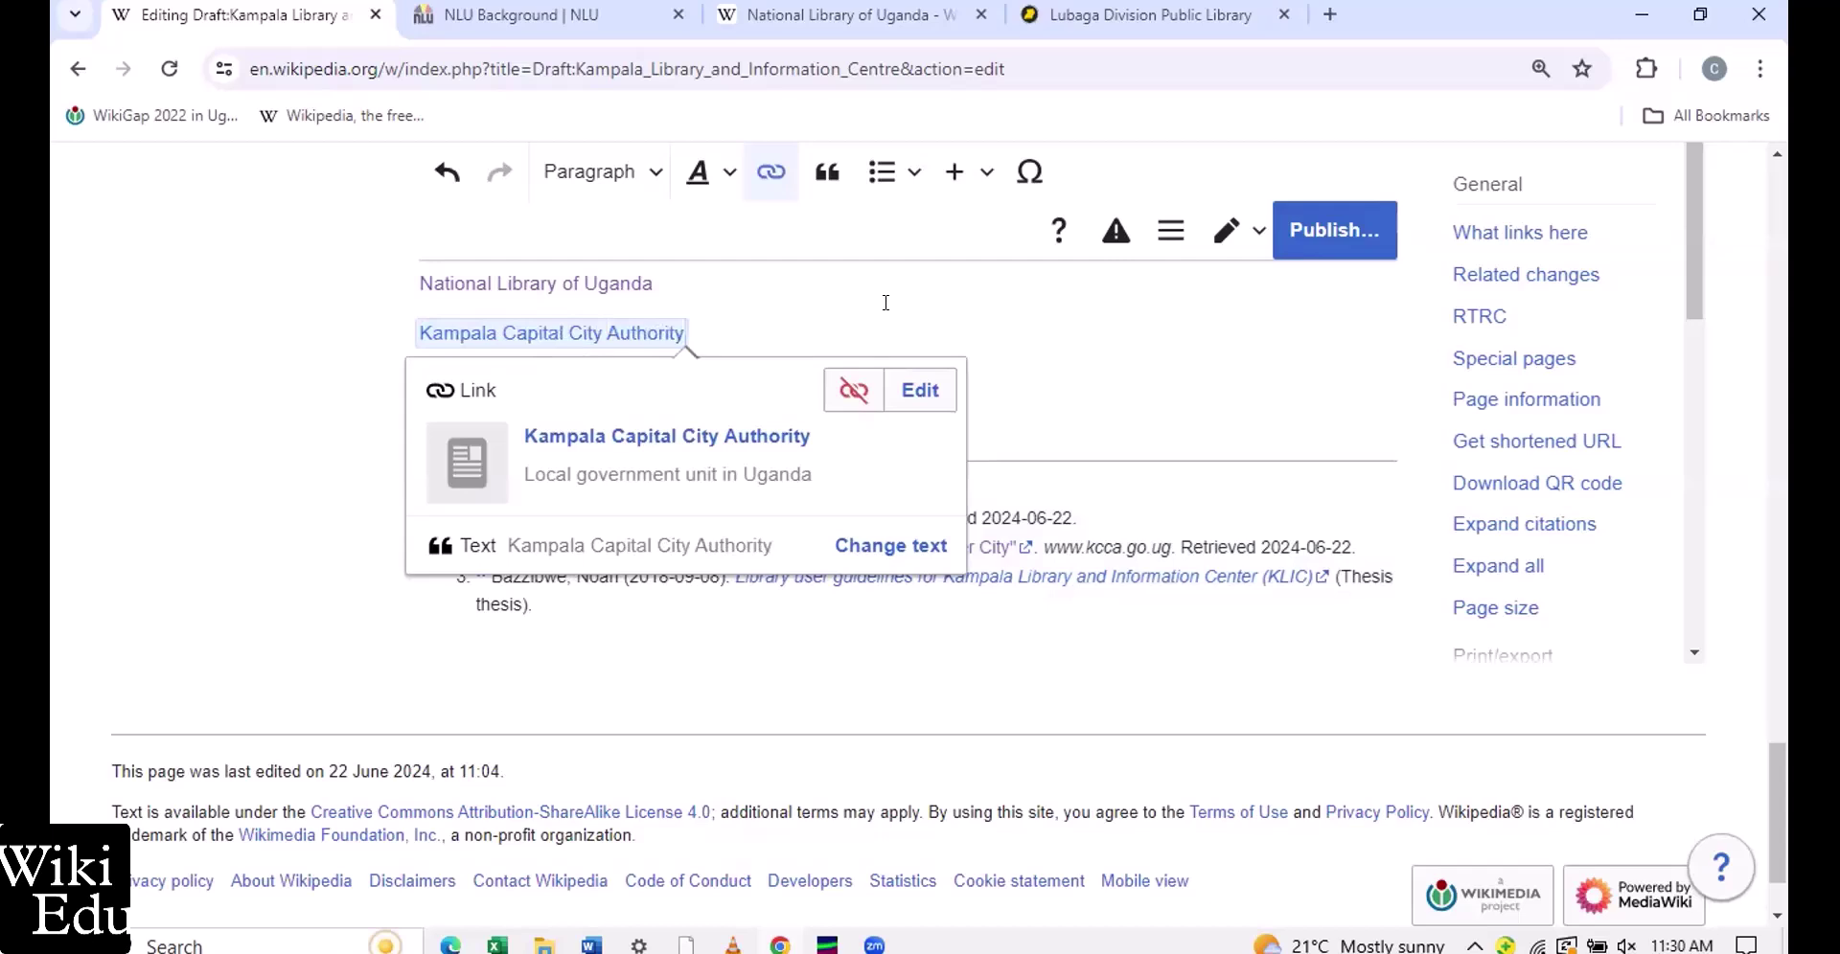
pyautogui.press('Return')
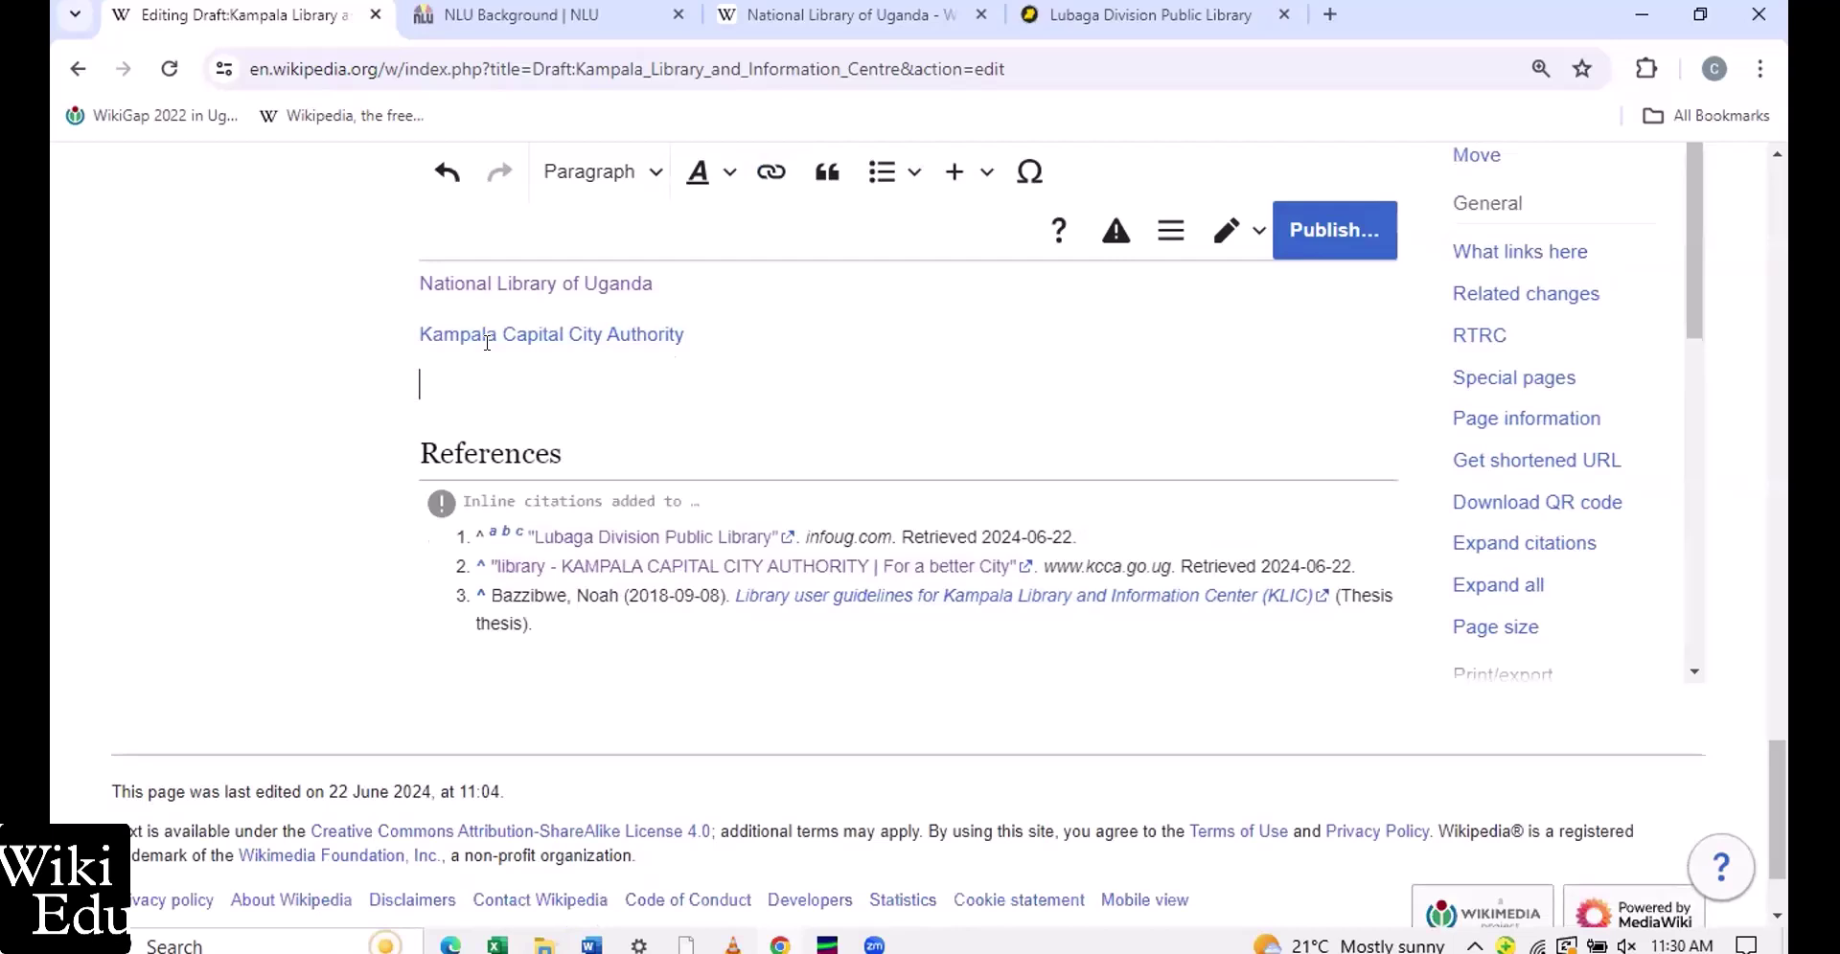
# Check how the "National Library of Uganda" article formats its See also section, and return to the draft
pyautogui.scroll(2, 487, 342)
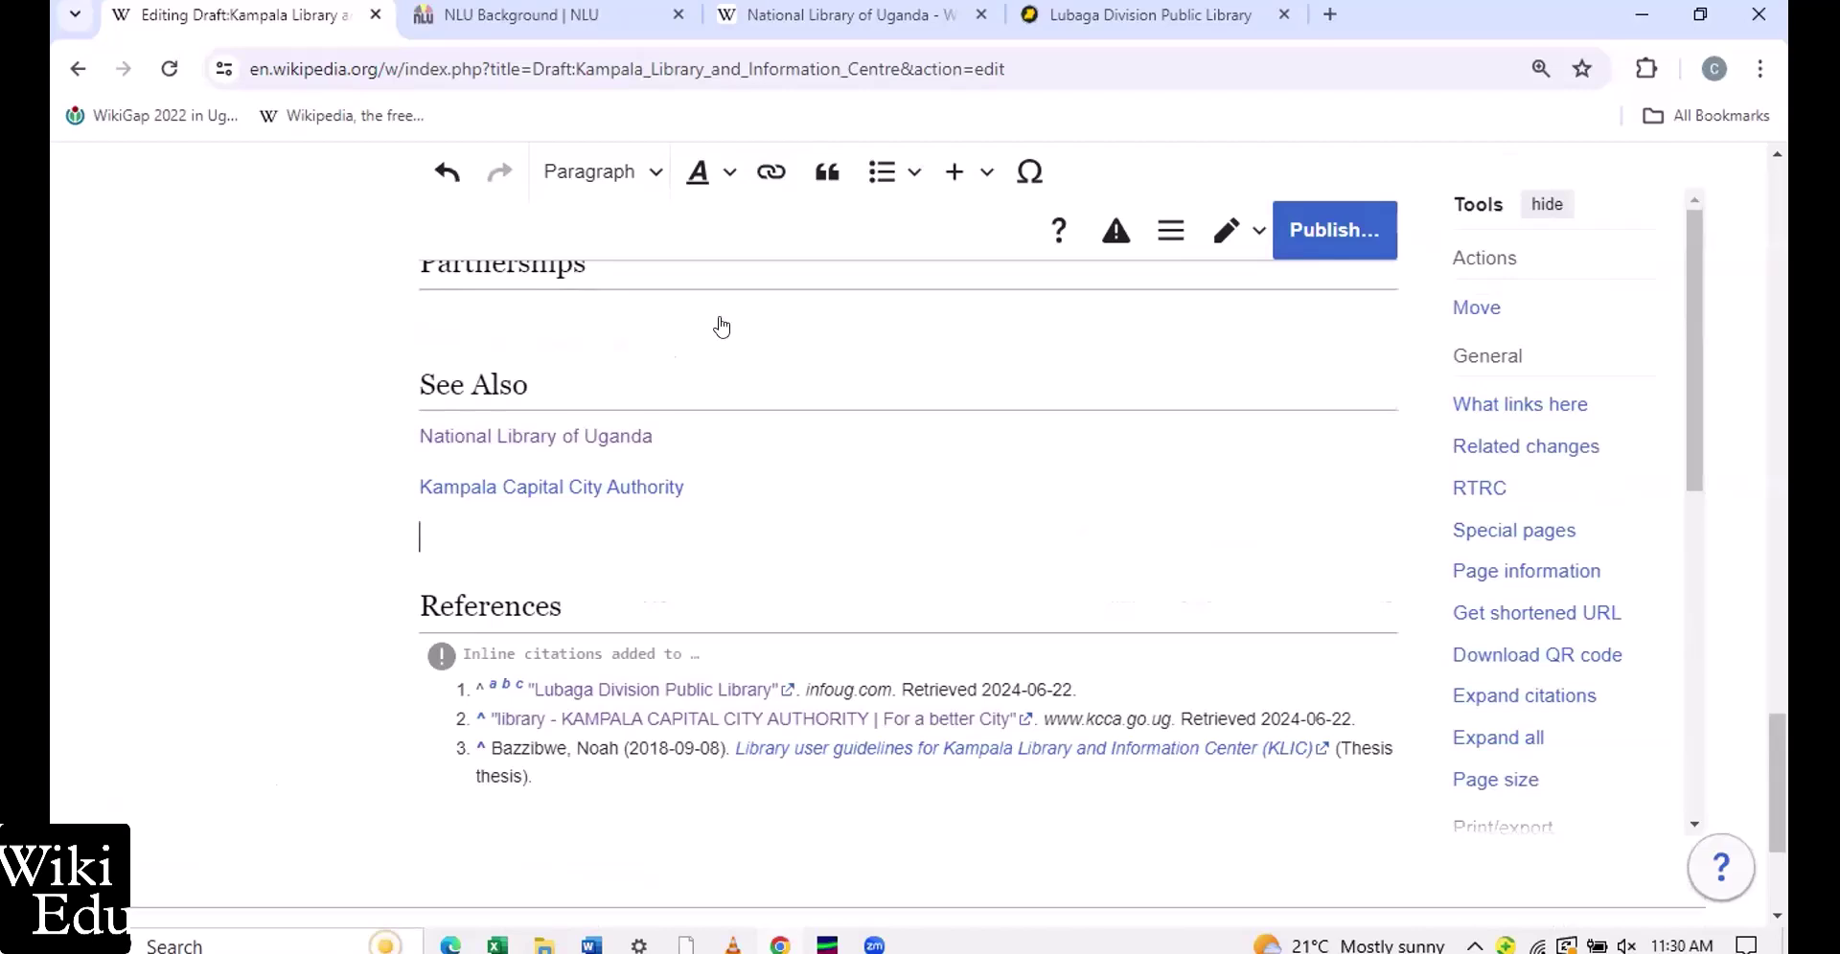
pyautogui.hotkey('ctrl', 'Tab')
pyautogui.hotkey('ctrl', 'Tab')
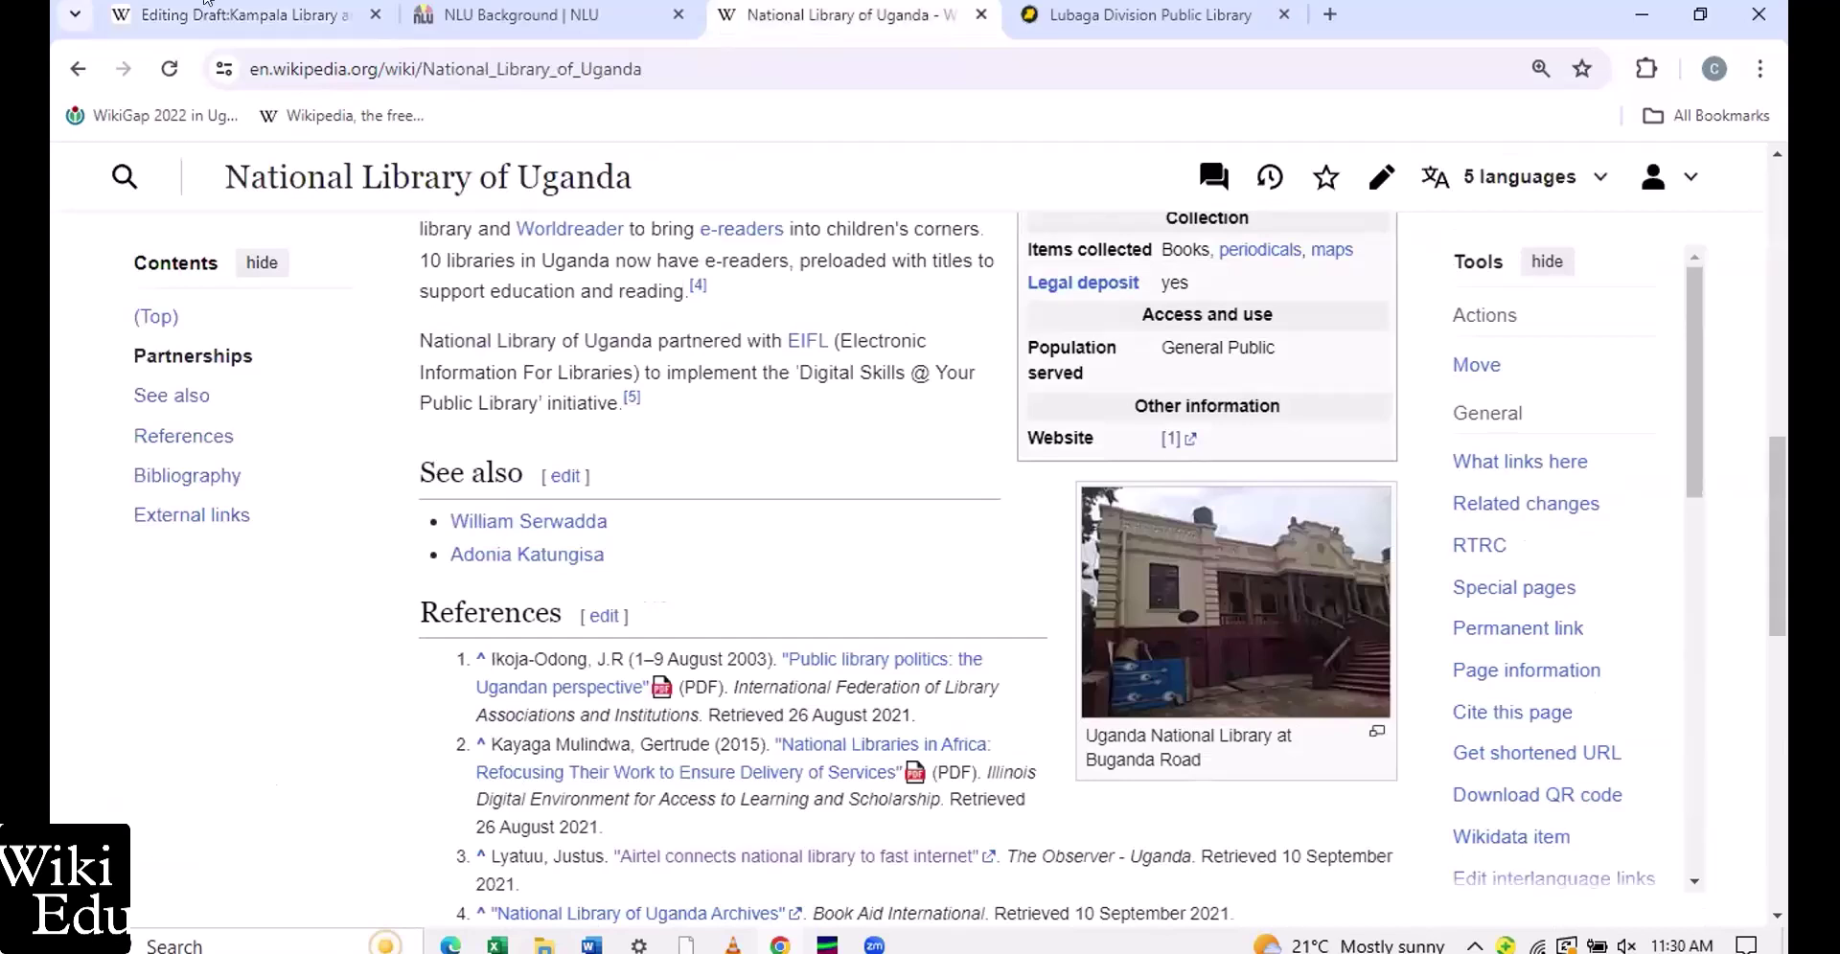
pyautogui.click(204, 4)
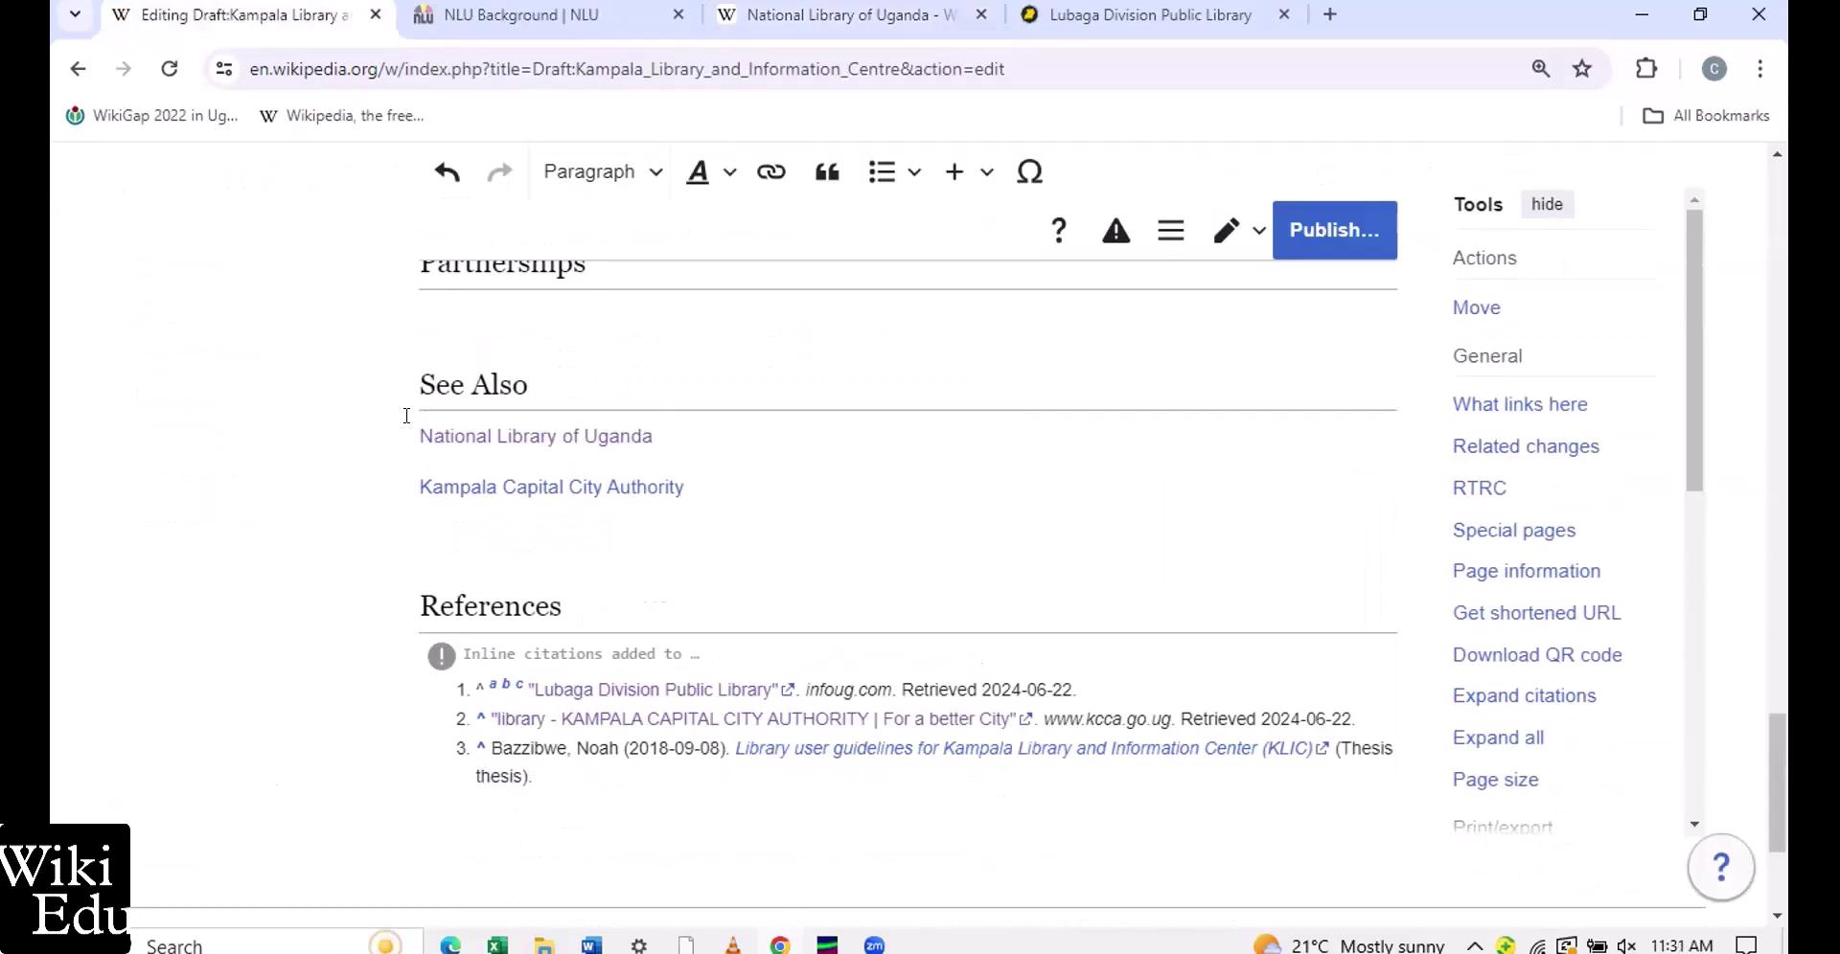
# Format the "National Library of Uganda" and "Kampala Capital City Authority" entries in See Also as a numbered list
pyautogui.moveTo(406, 415); pyautogui.dragTo(685, 494)
pyautogui.click(881, 185)
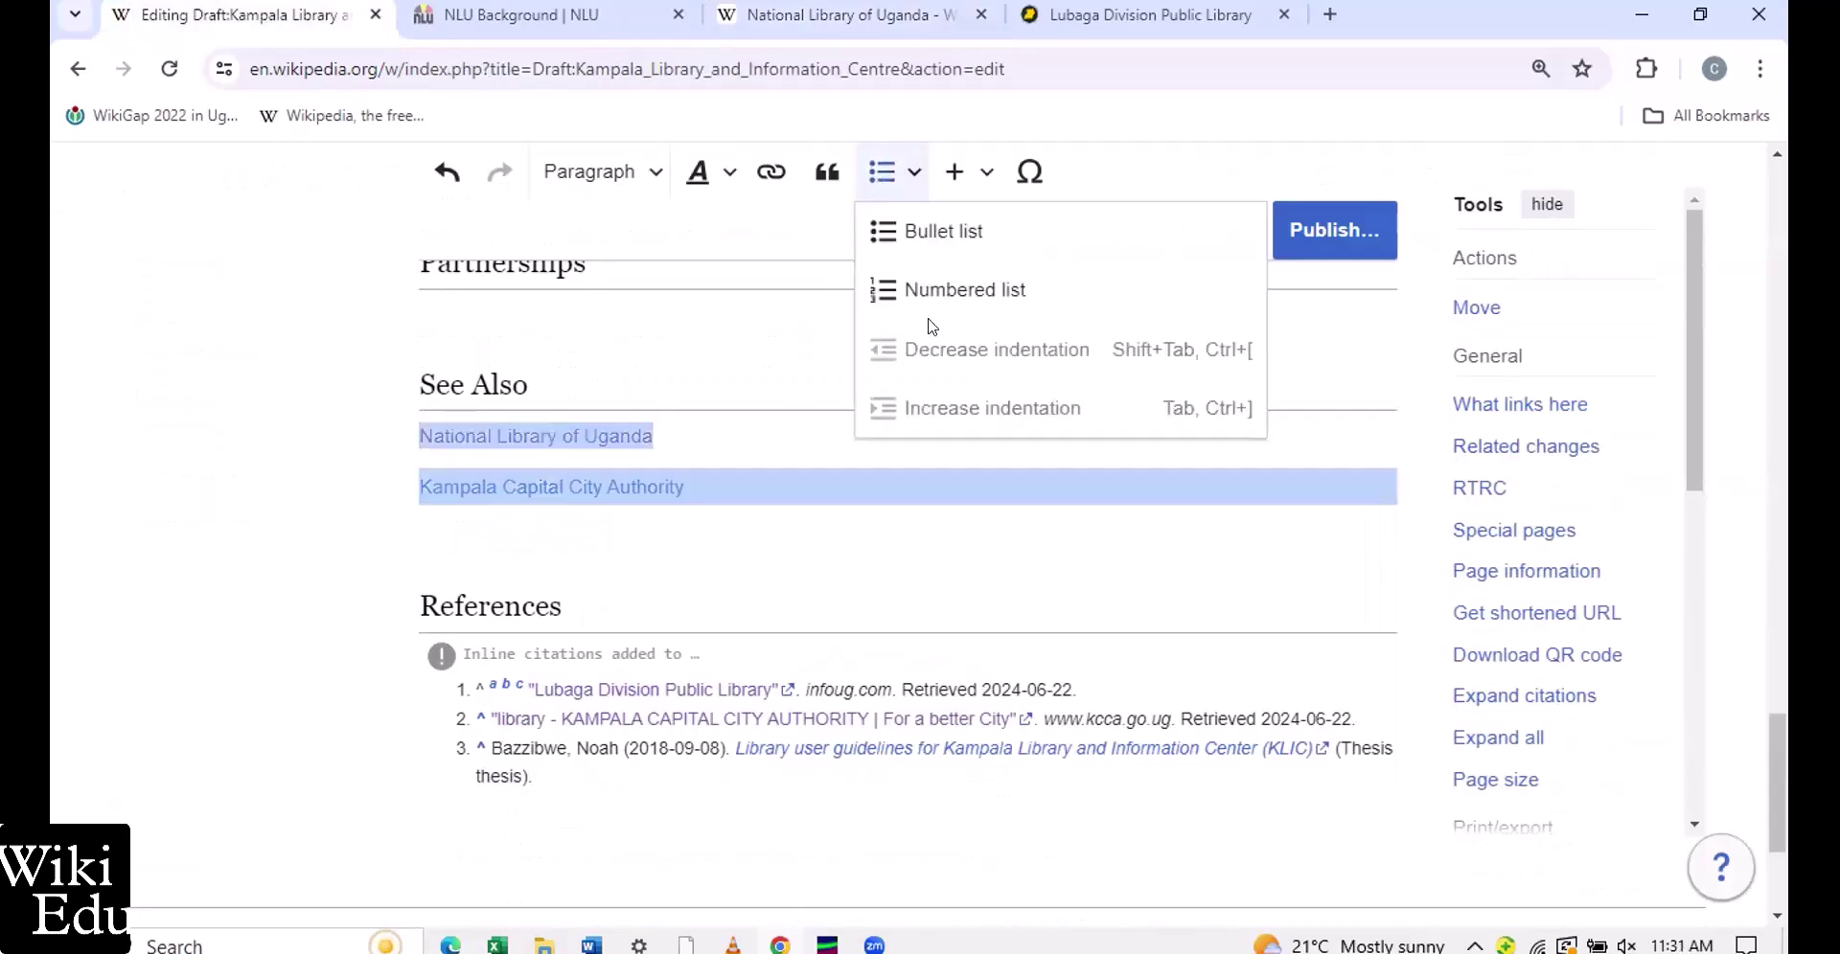
pyautogui.click(922, 232)
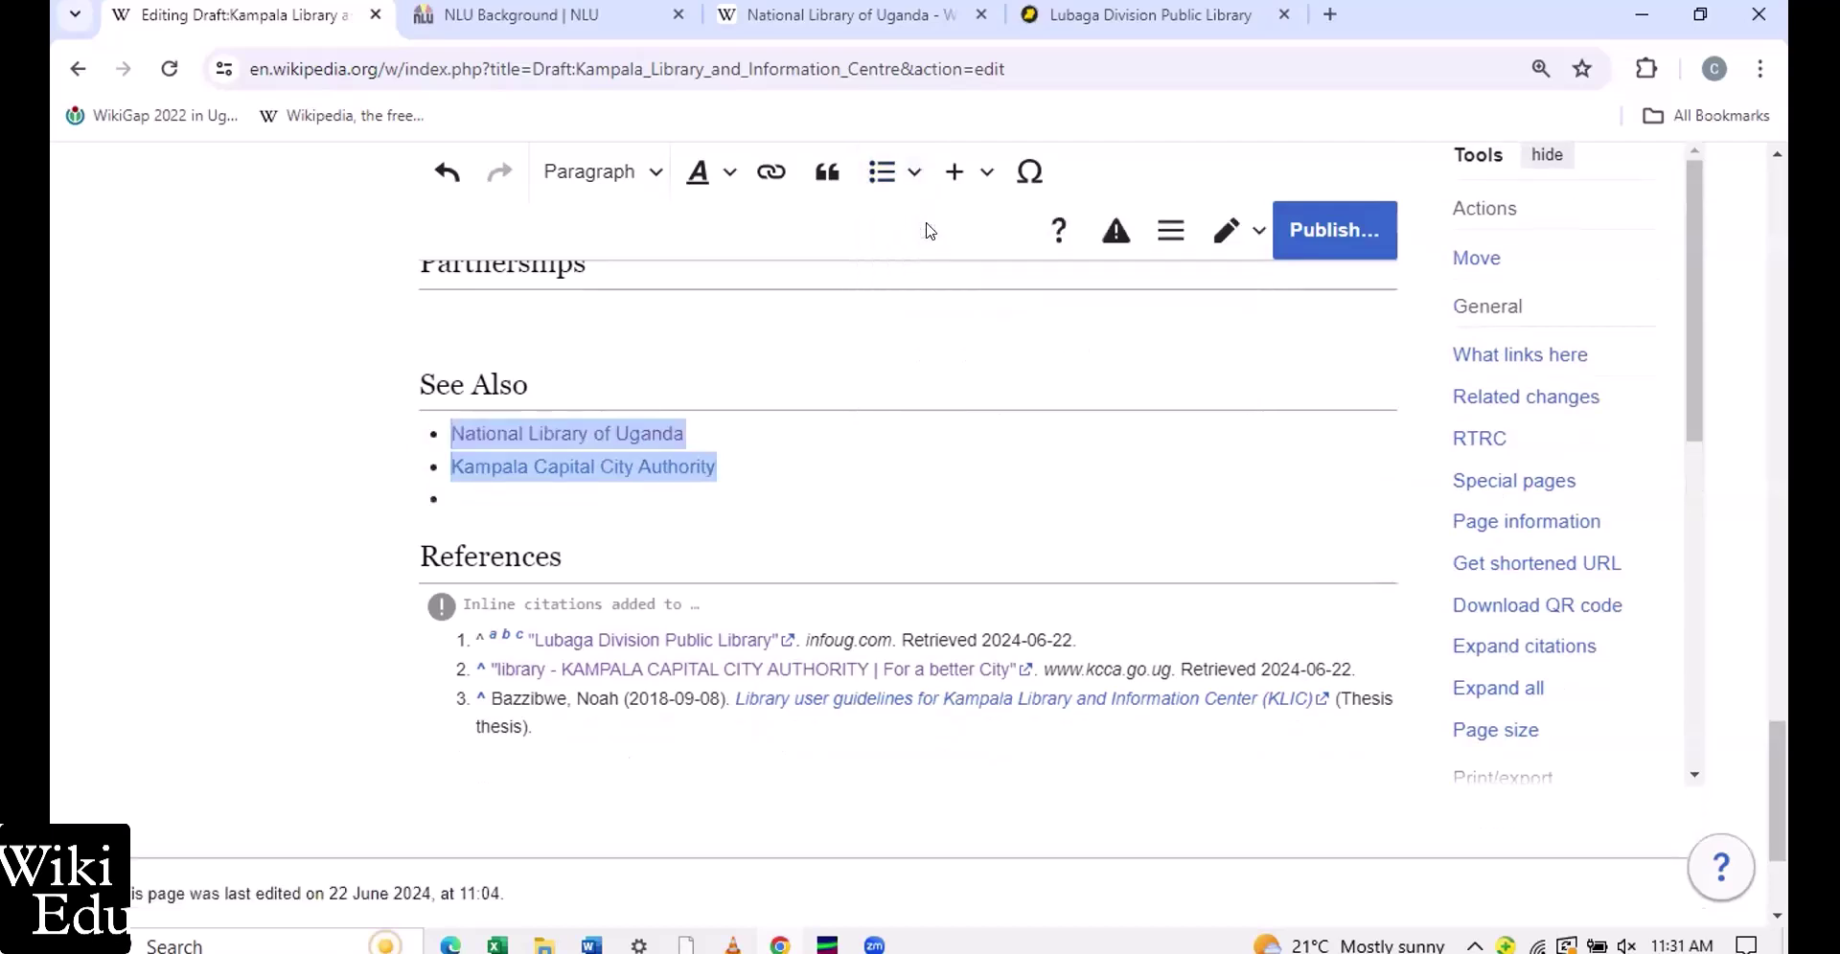
pyautogui.click(879, 169)
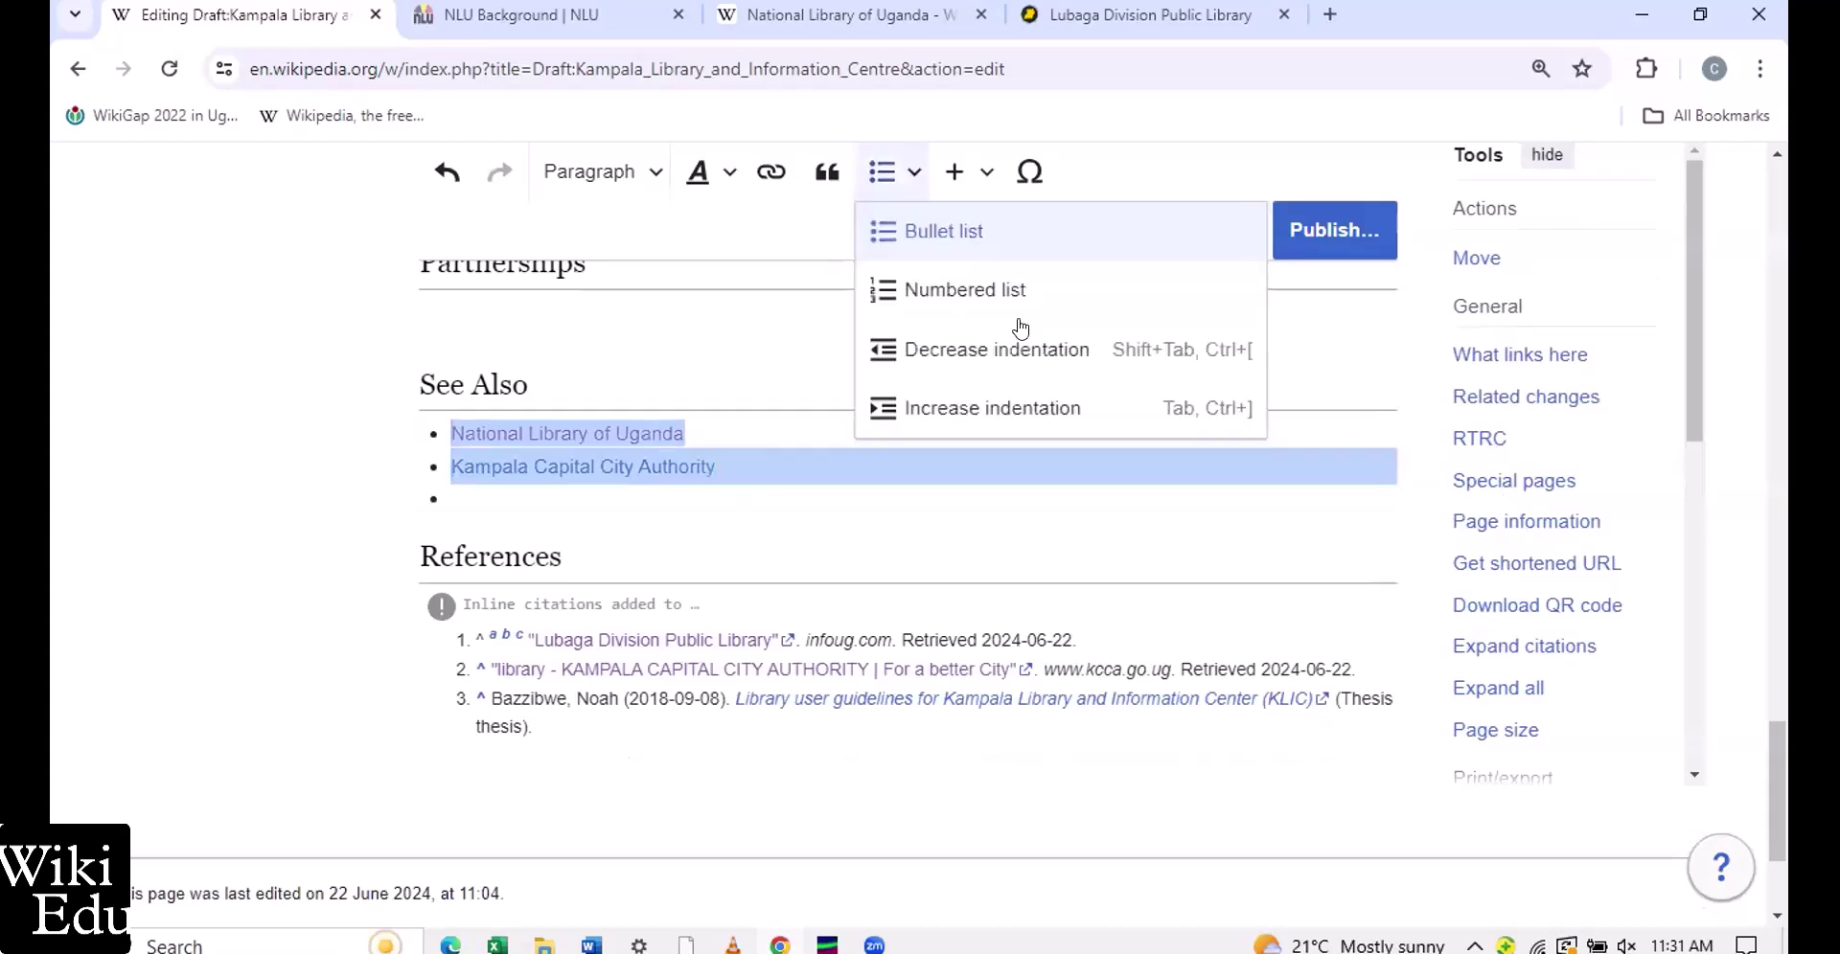
pyautogui.click(926, 291)
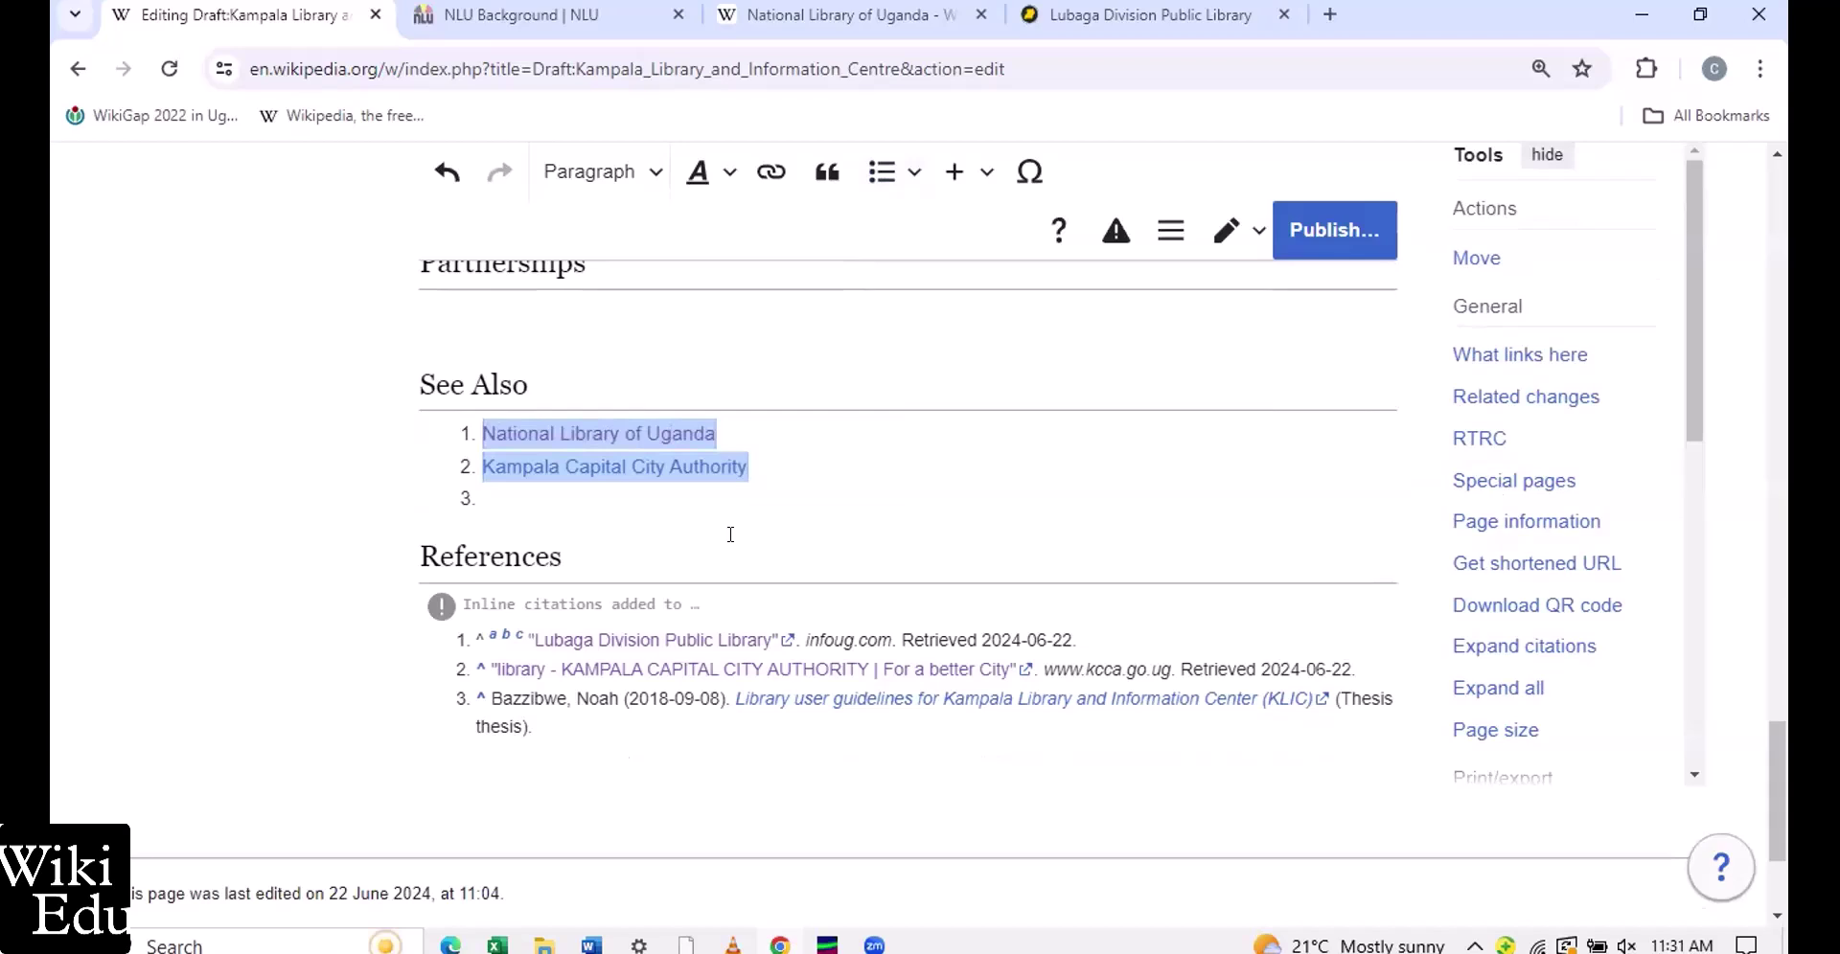
# Add "Makerere University Library" as the third item of the See Also list
pyautogui.click(638, 531)
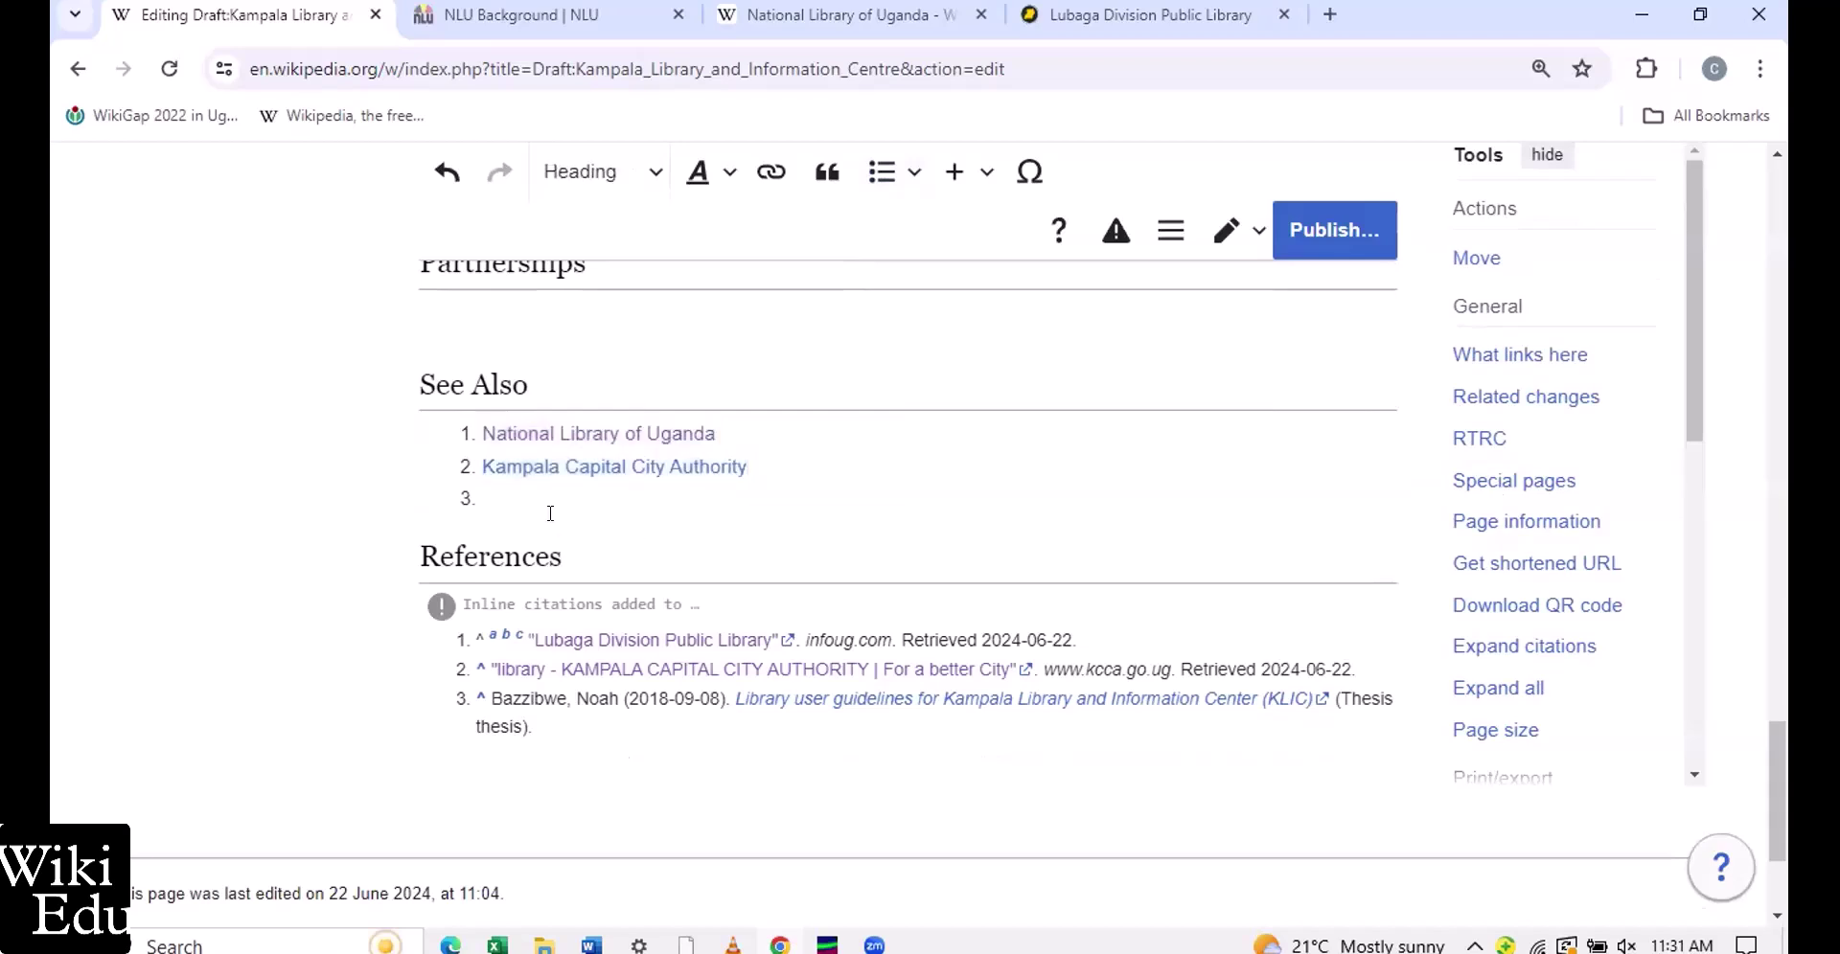
pyautogui.click(511, 498)
pyautogui.scroll(2, 512, 498)
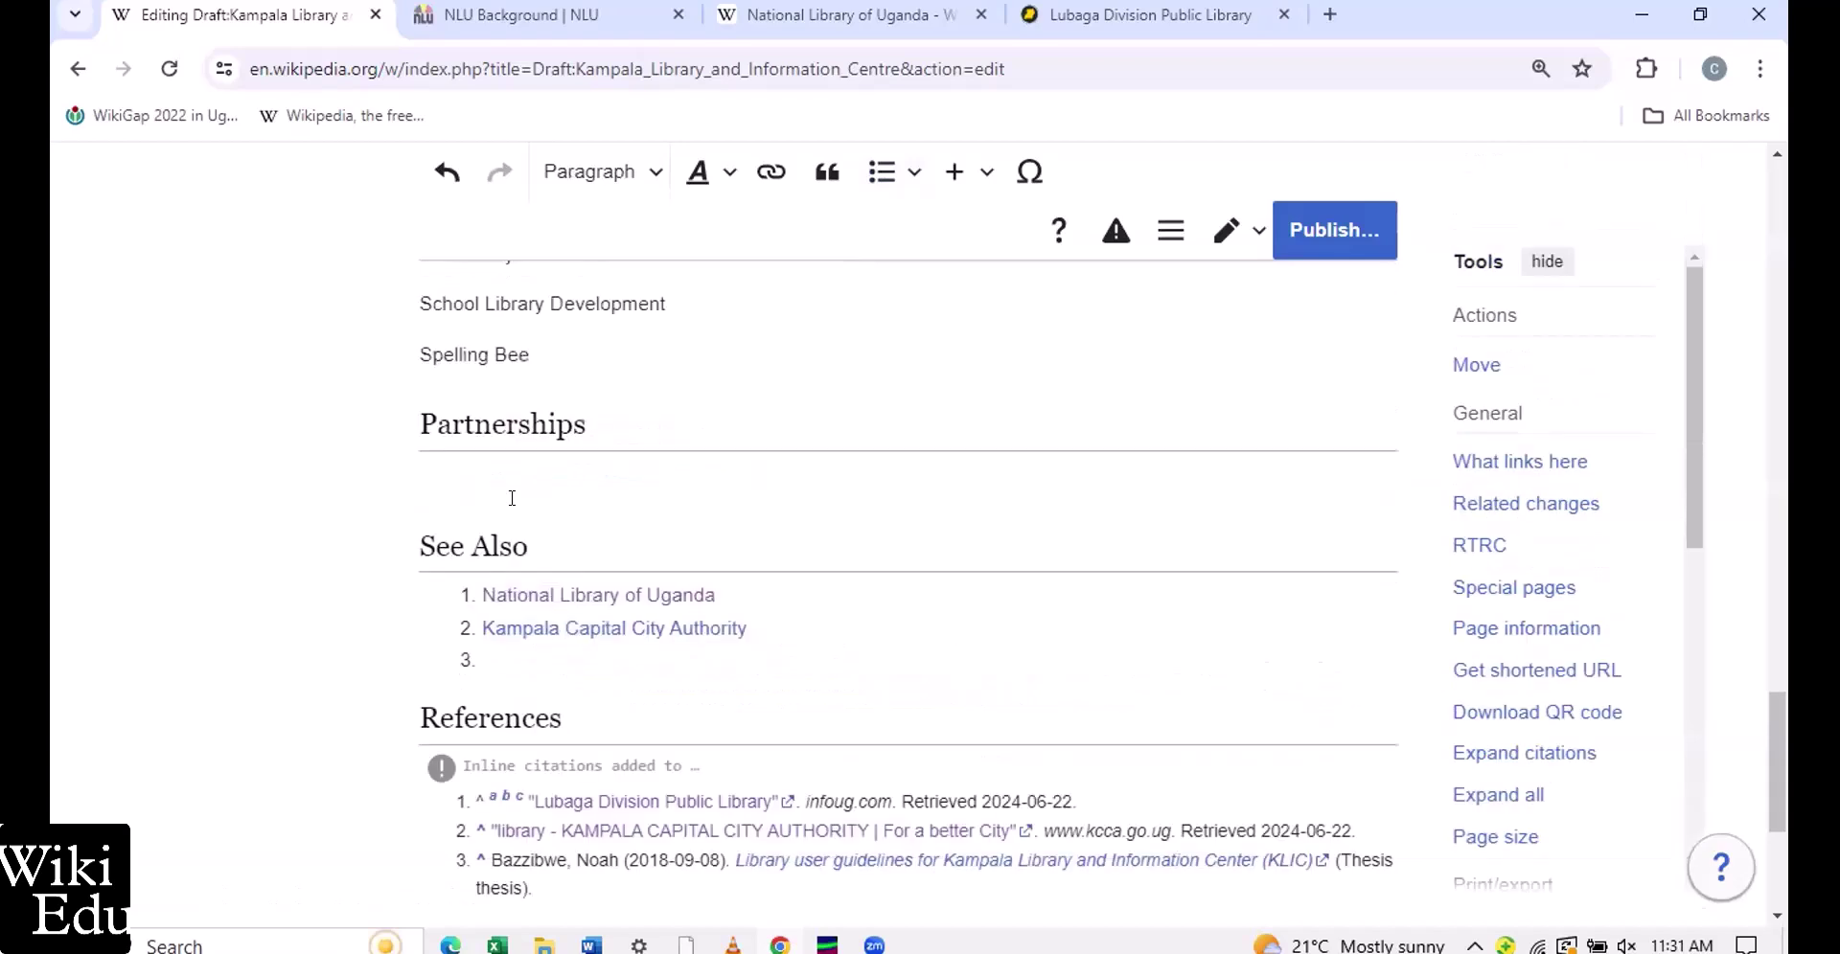
pyautogui.write('Makerere University Li')
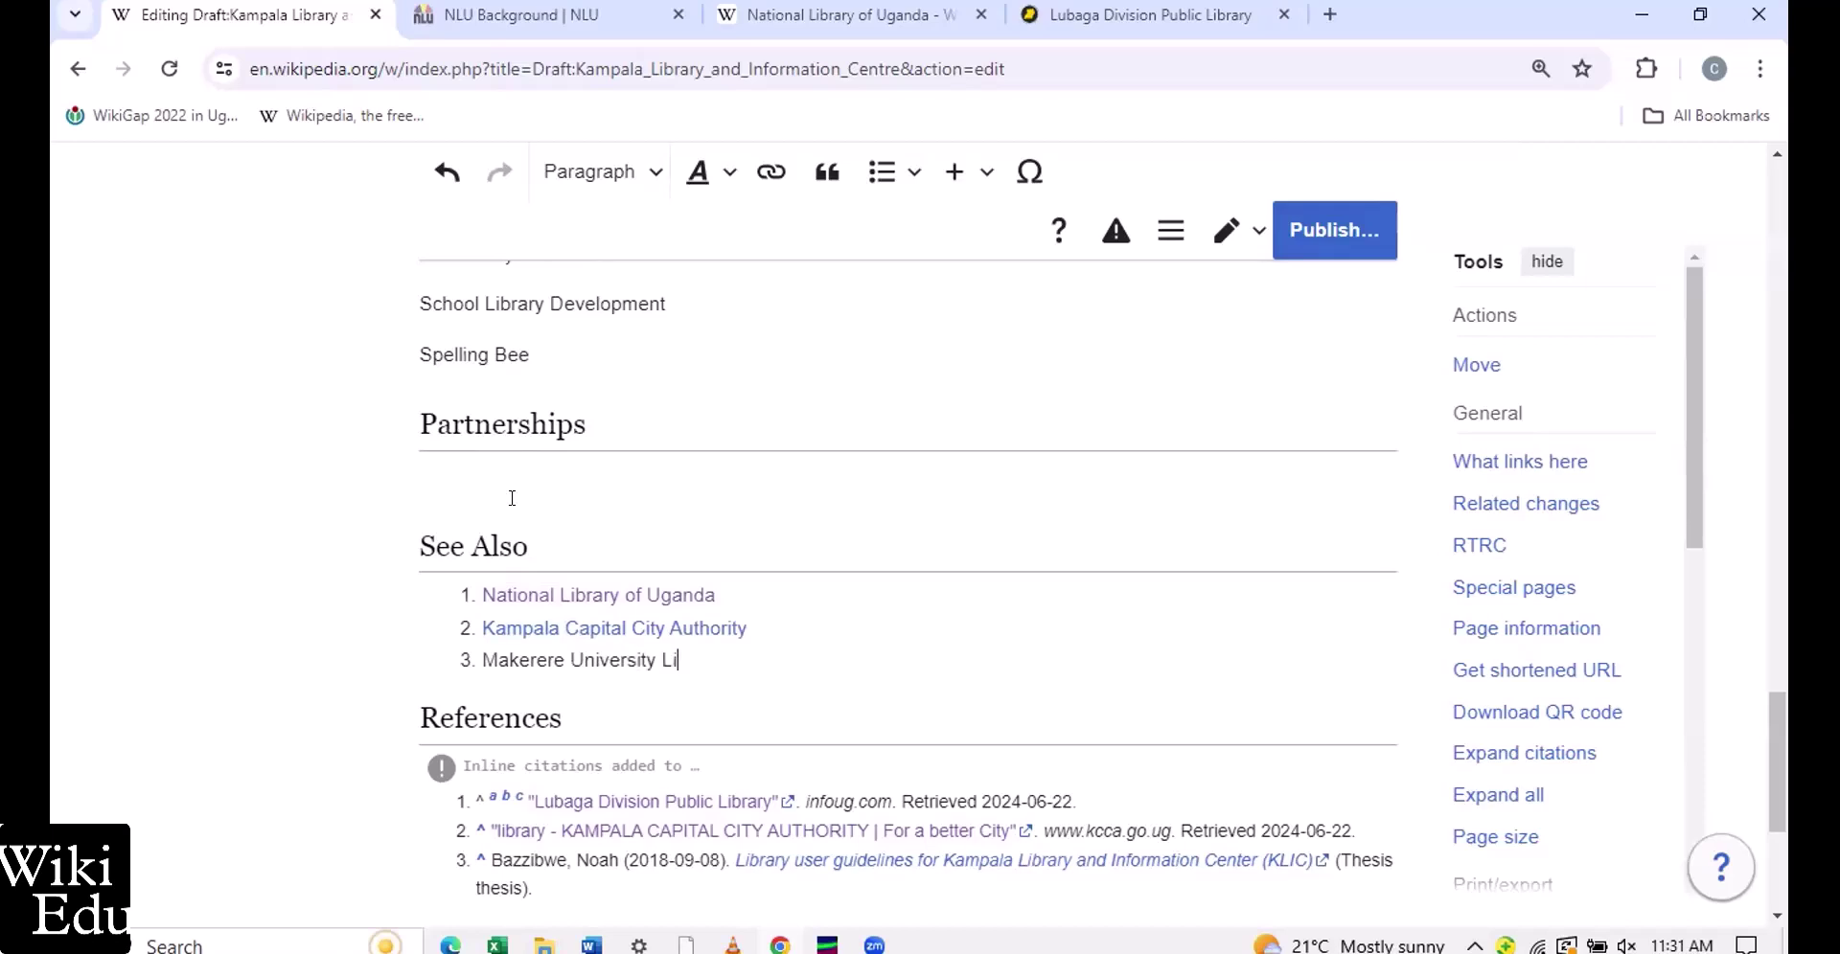
pyautogui.write('brary')
# Link the third See Also item to the "Makerere University Library" Wikipedia article
pyautogui.tripleClick(477, 655)
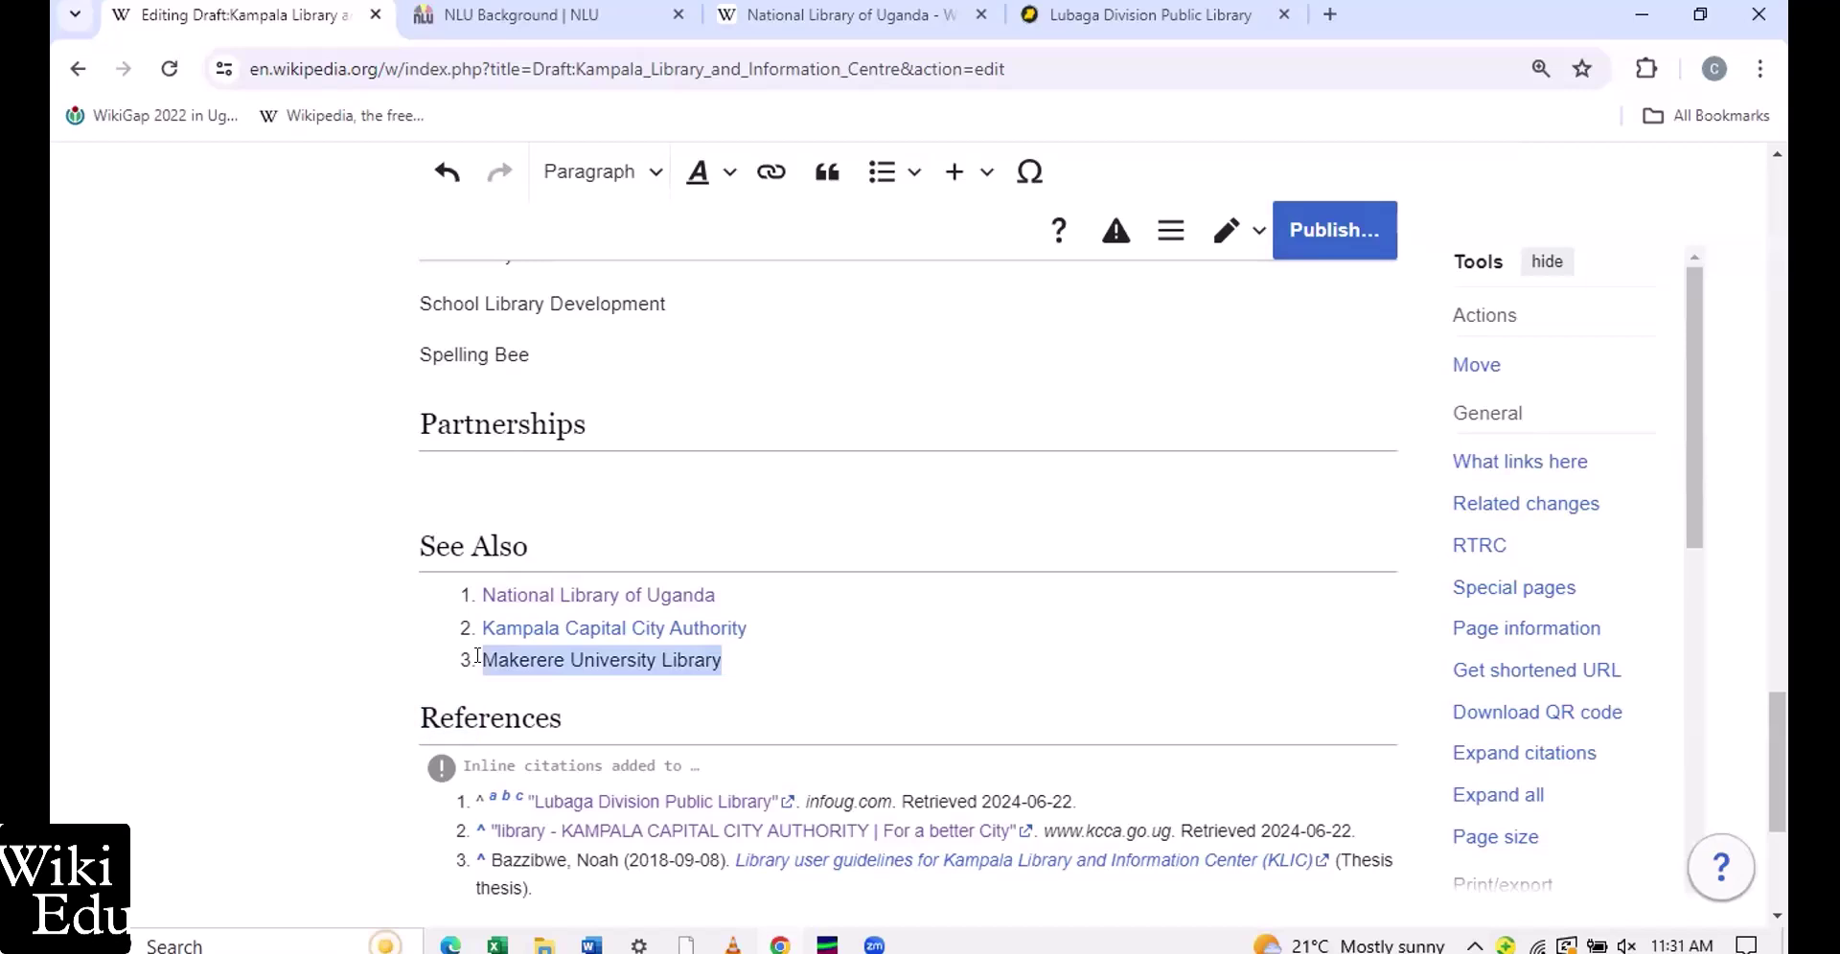
pyautogui.click(769, 174)
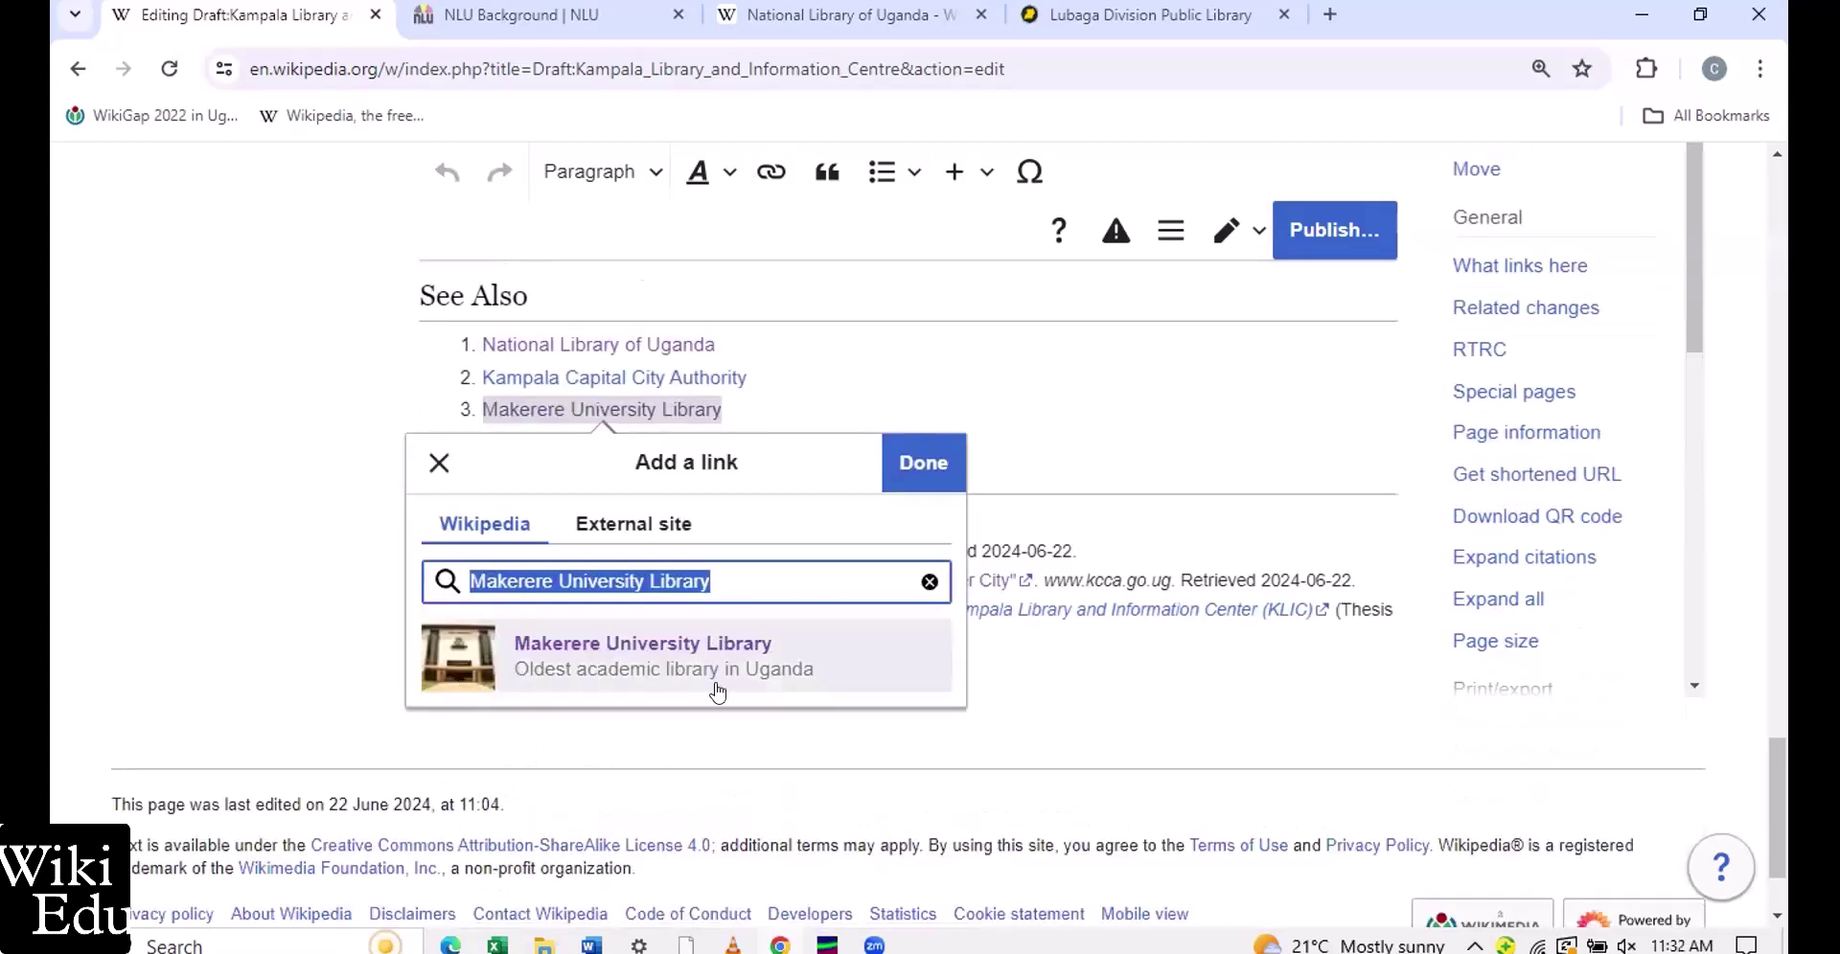
pyautogui.click(669, 641)
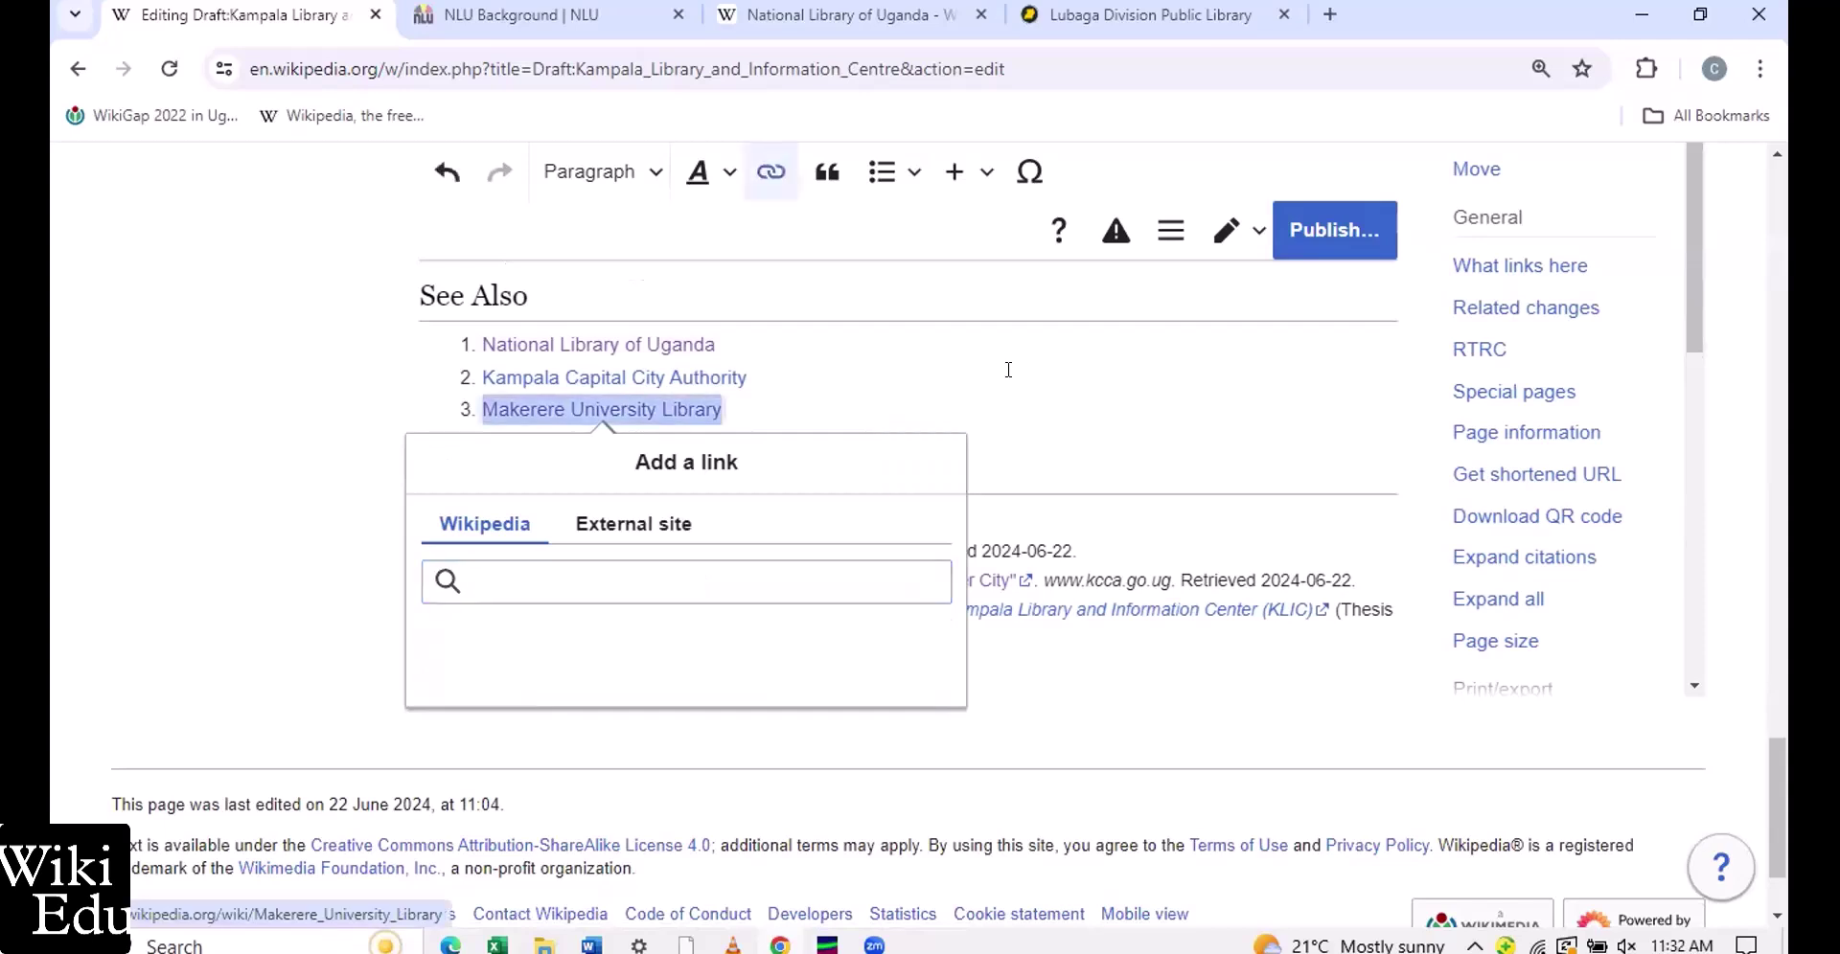
# Insert "two" before "branches" in the first sentence of the Background section
pyautogui.scroll(3, 1008, 370)
pyautogui.scroll(1, 1008, 370)
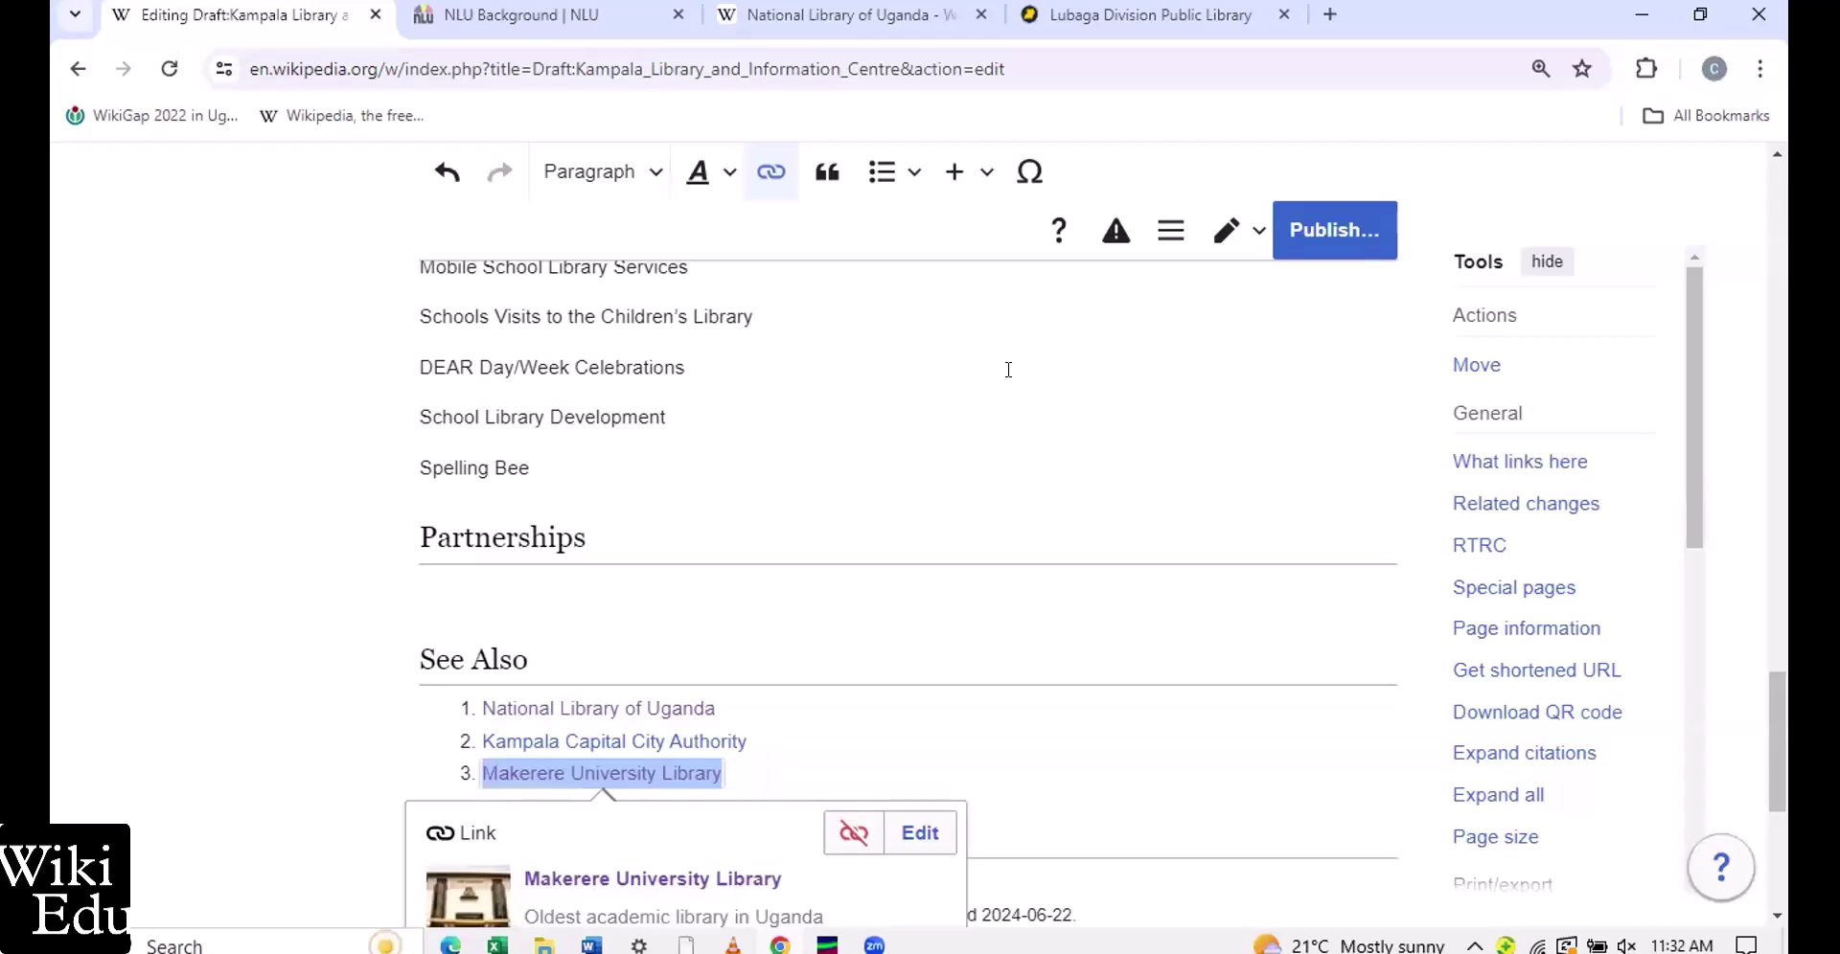
pyautogui.scroll(2, 1008, 370)
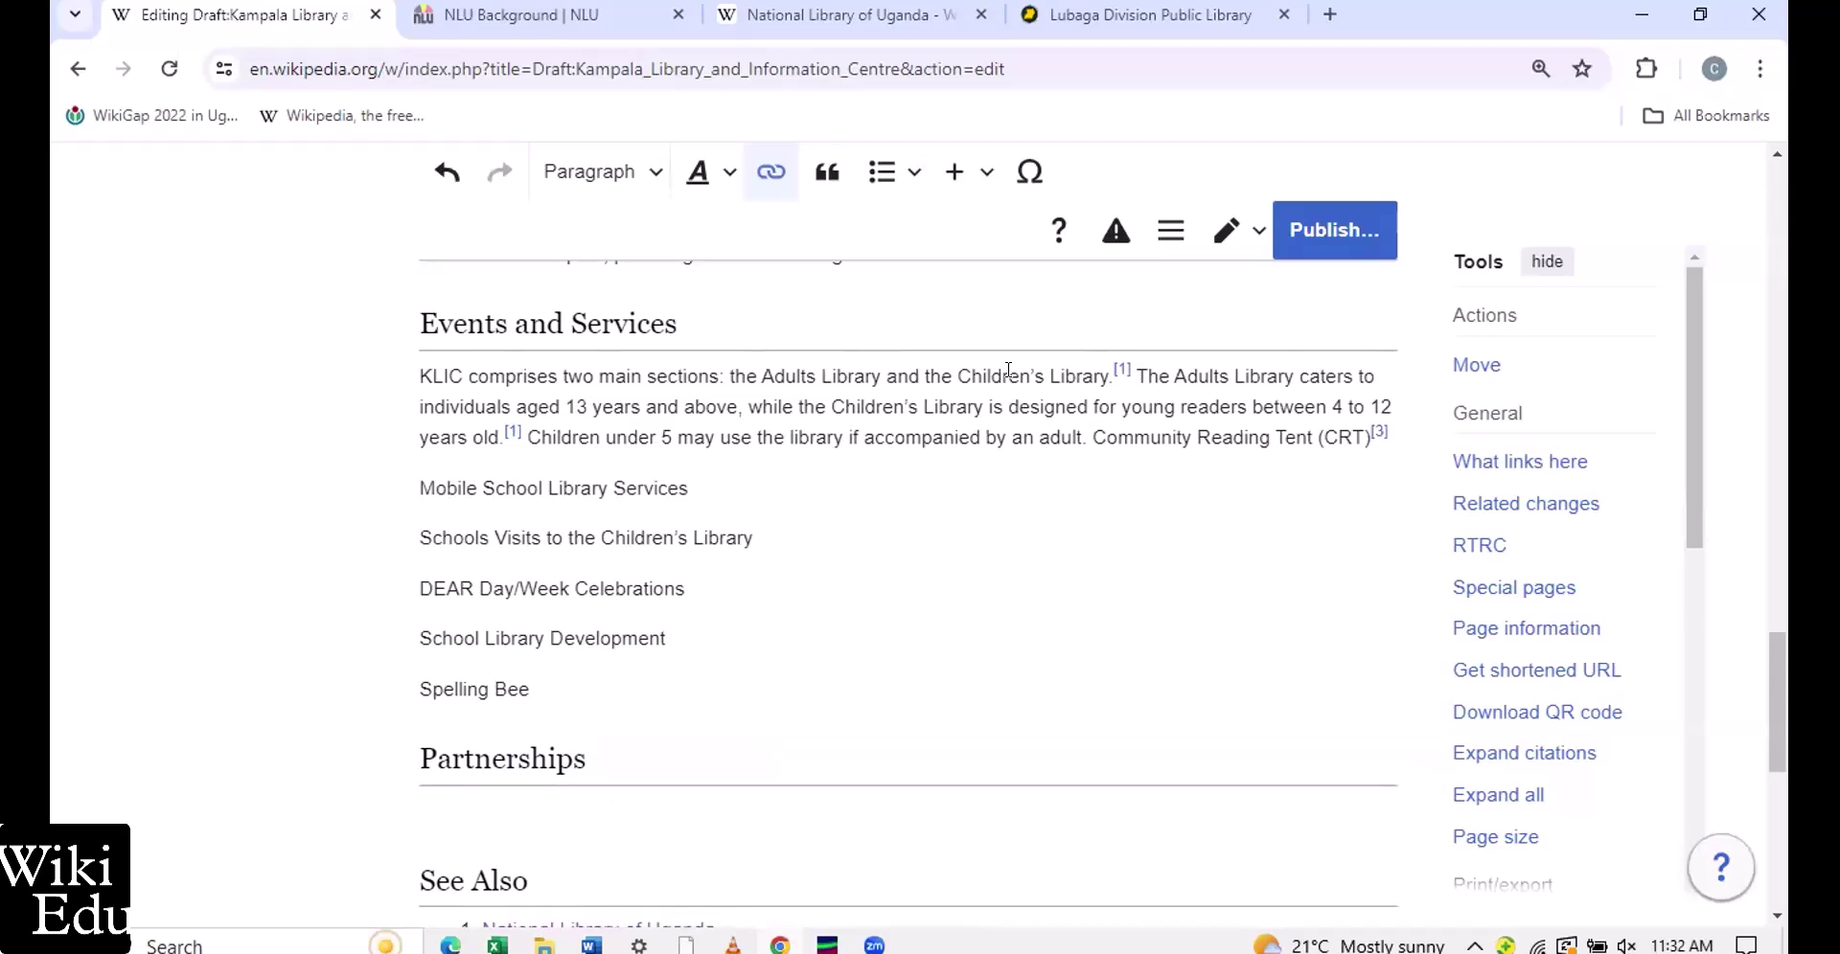
pyautogui.scroll(4, 1008, 369)
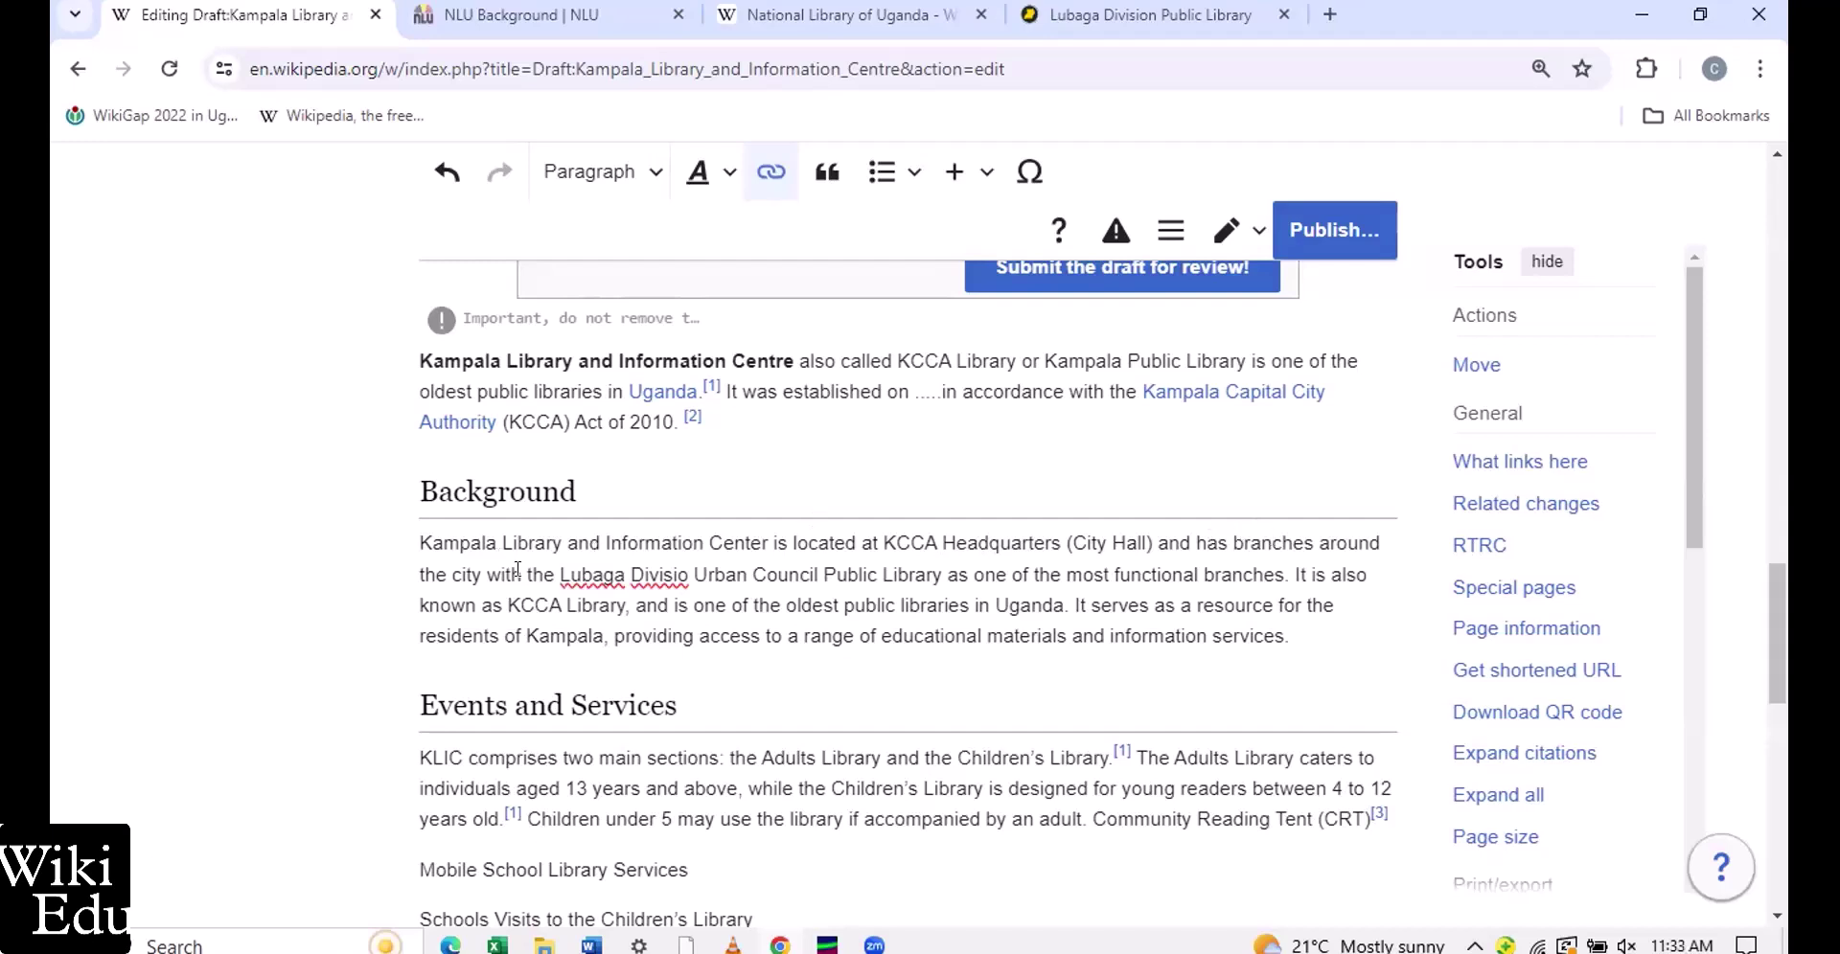
pyautogui.click(1223, 536)
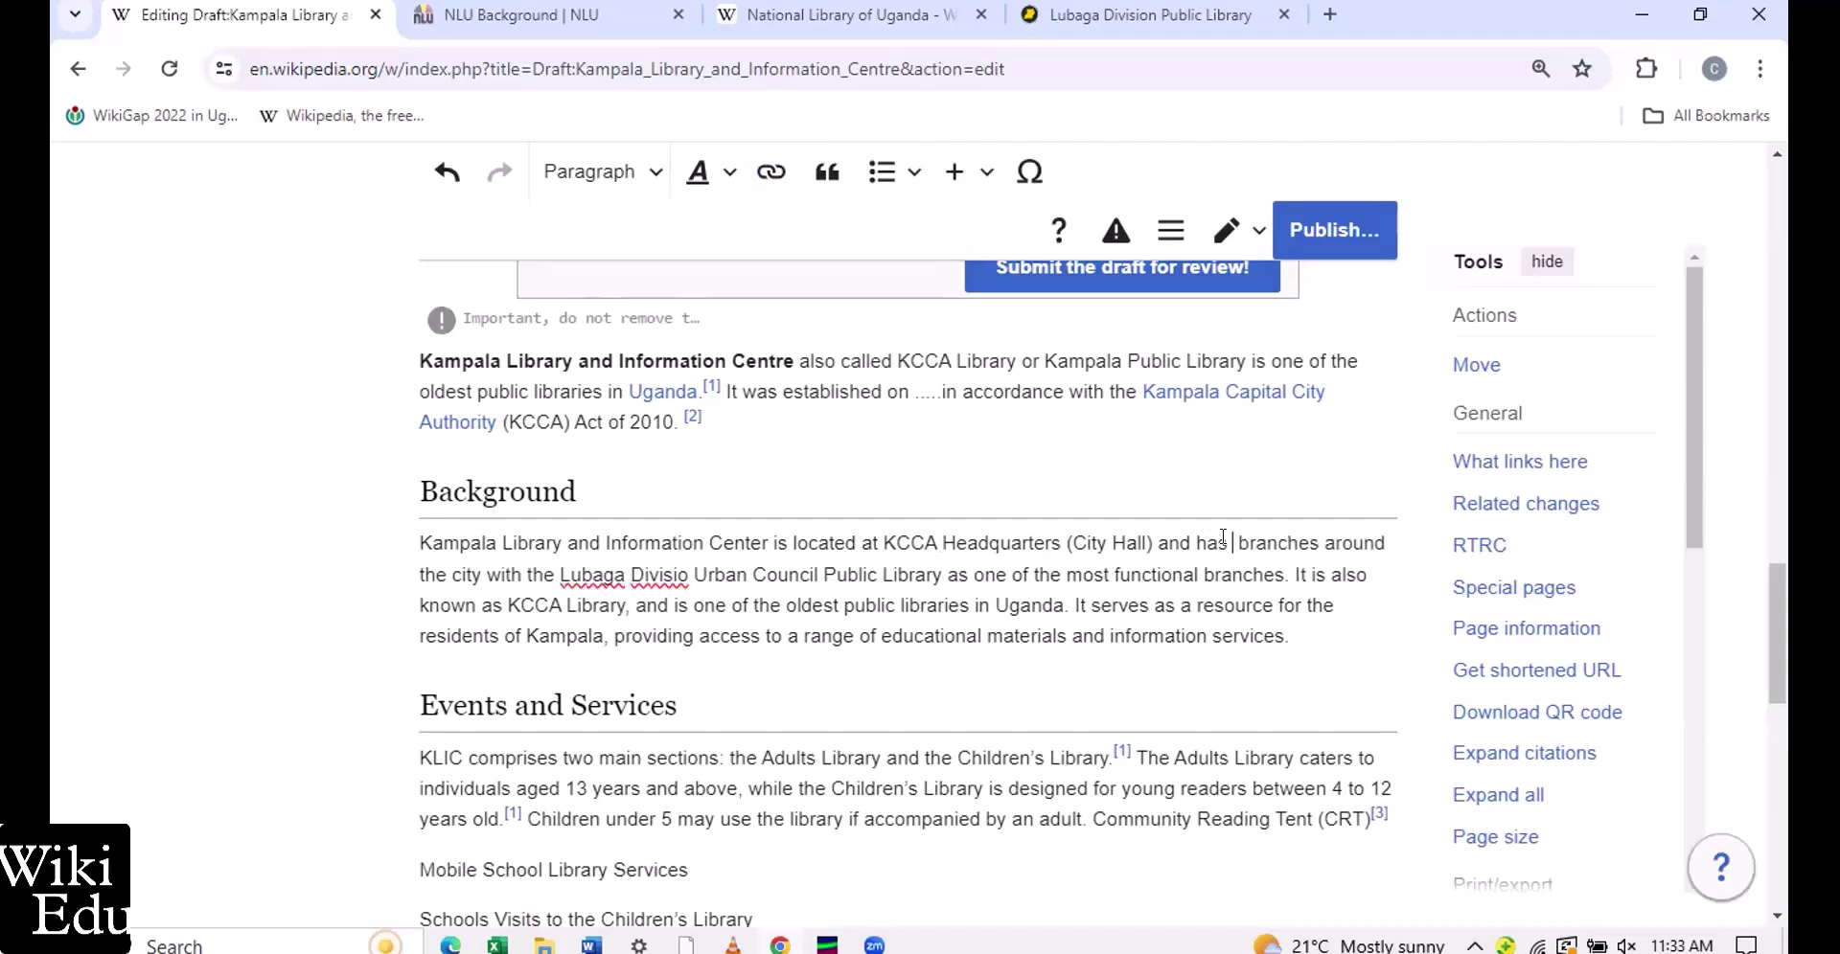
pyautogui.write('w')
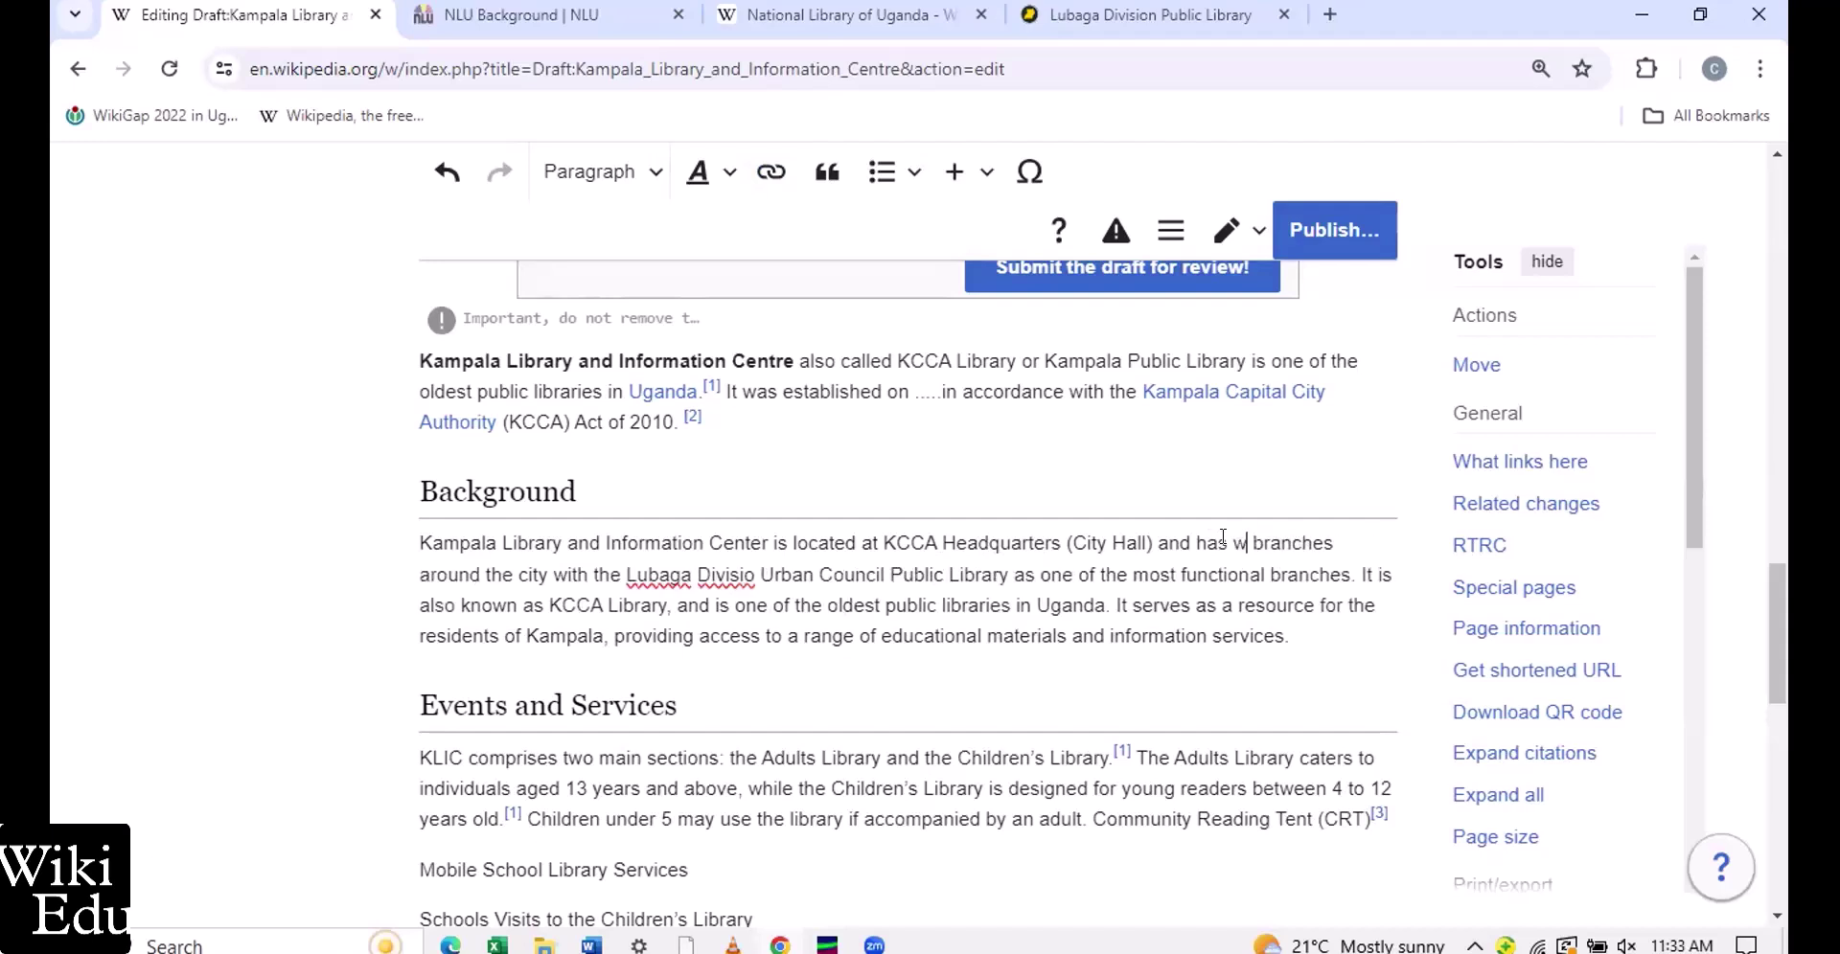
pyautogui.press('BackSpace')
pyautogui.write('two')
# Replace "with" after "around the city" in the Background section by "that is to say"
pyautogui.press('BackSpace')
pyautogui.press('BackSpace')
pyautogui.press('BackSpace')
pyautogui.press('BackSpace')
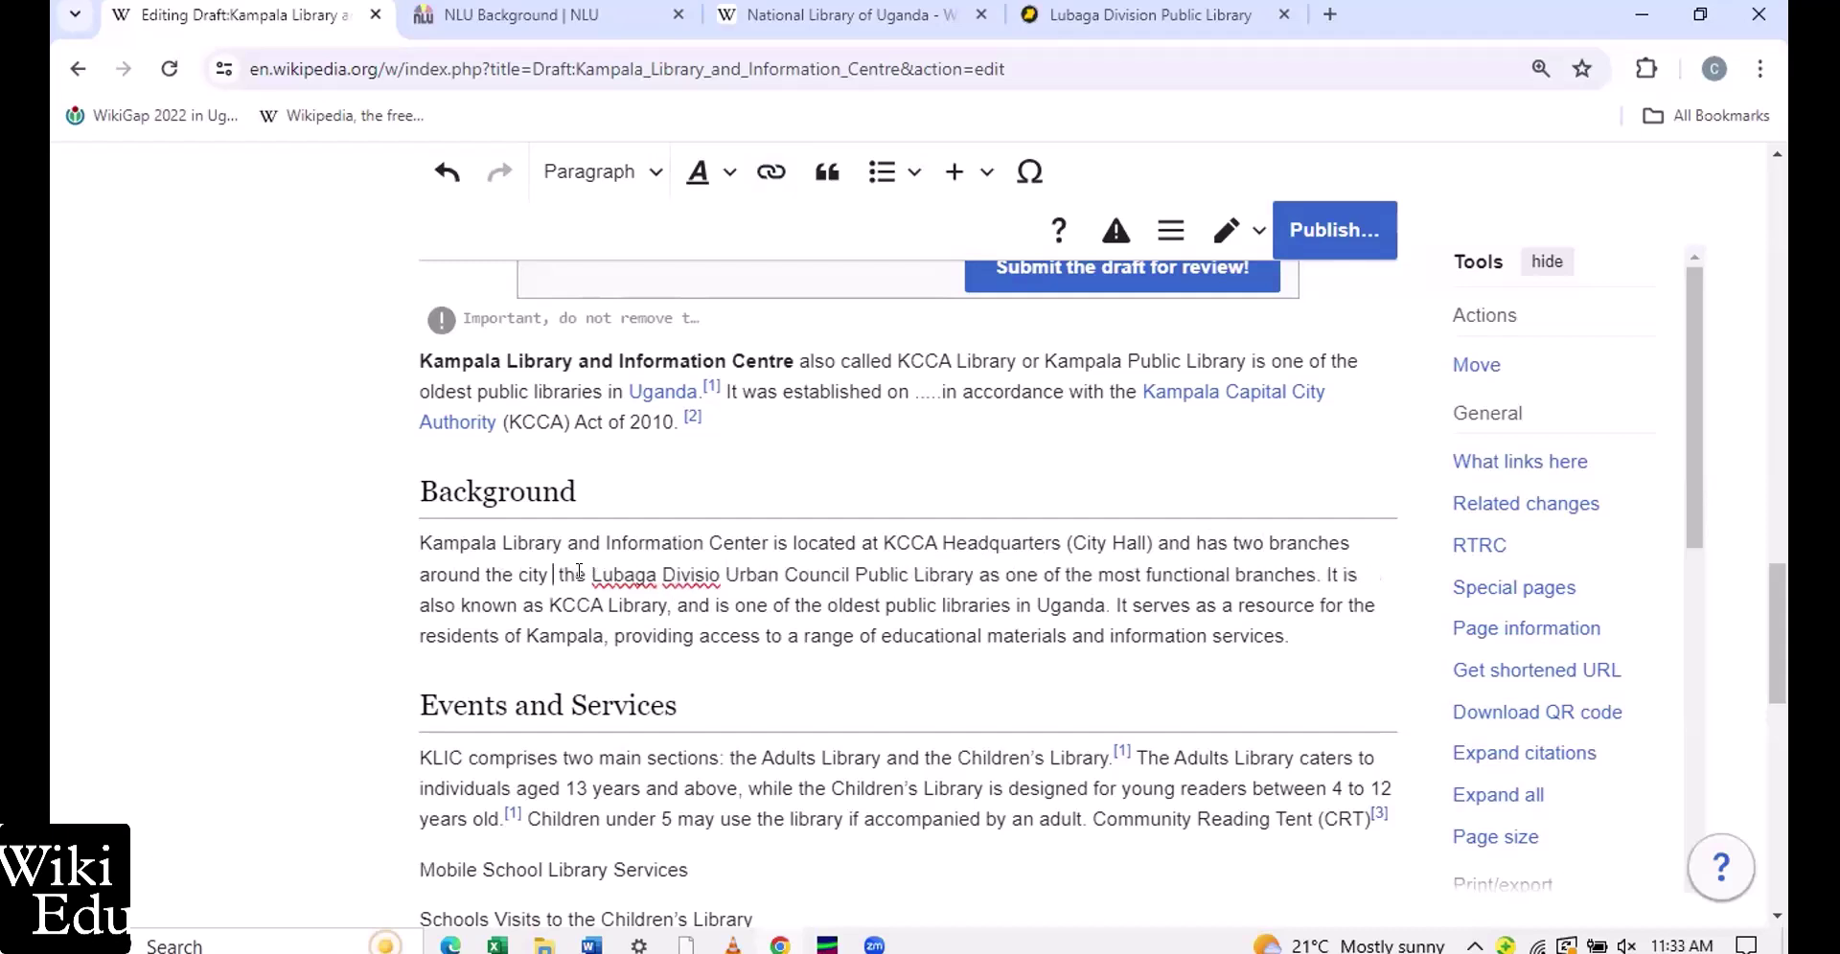
pyautogui.write('tha')
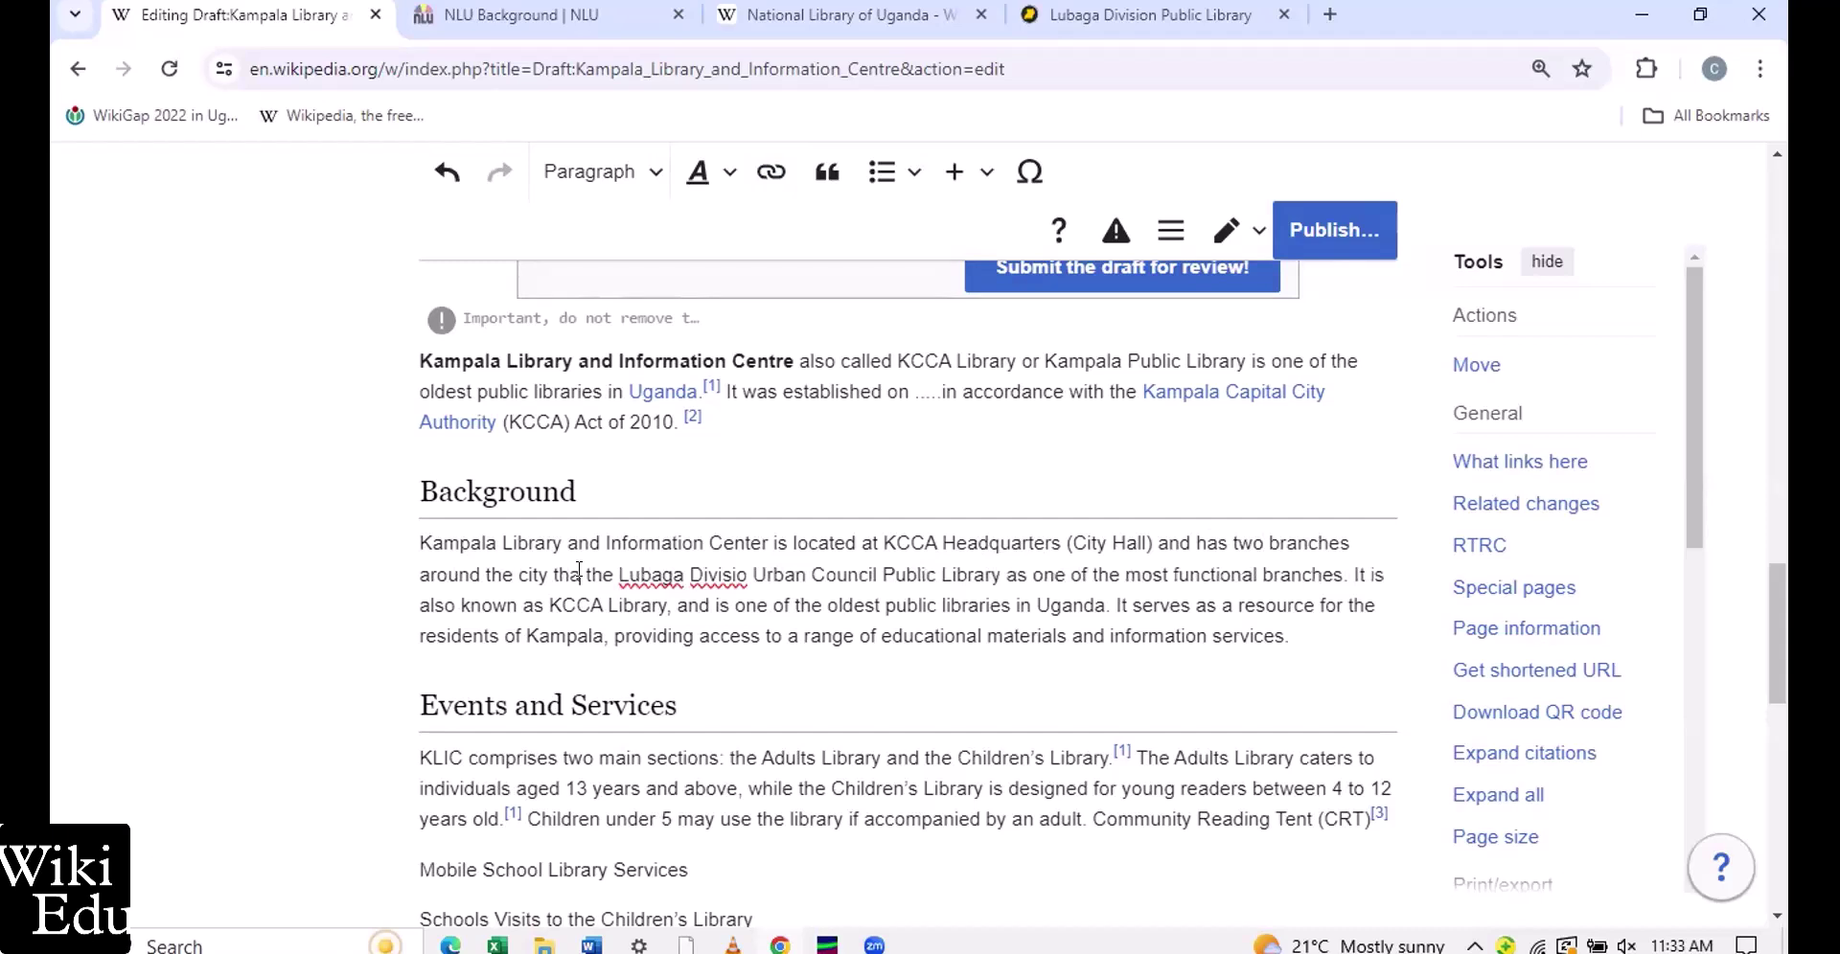
pyautogui.write('t is to')
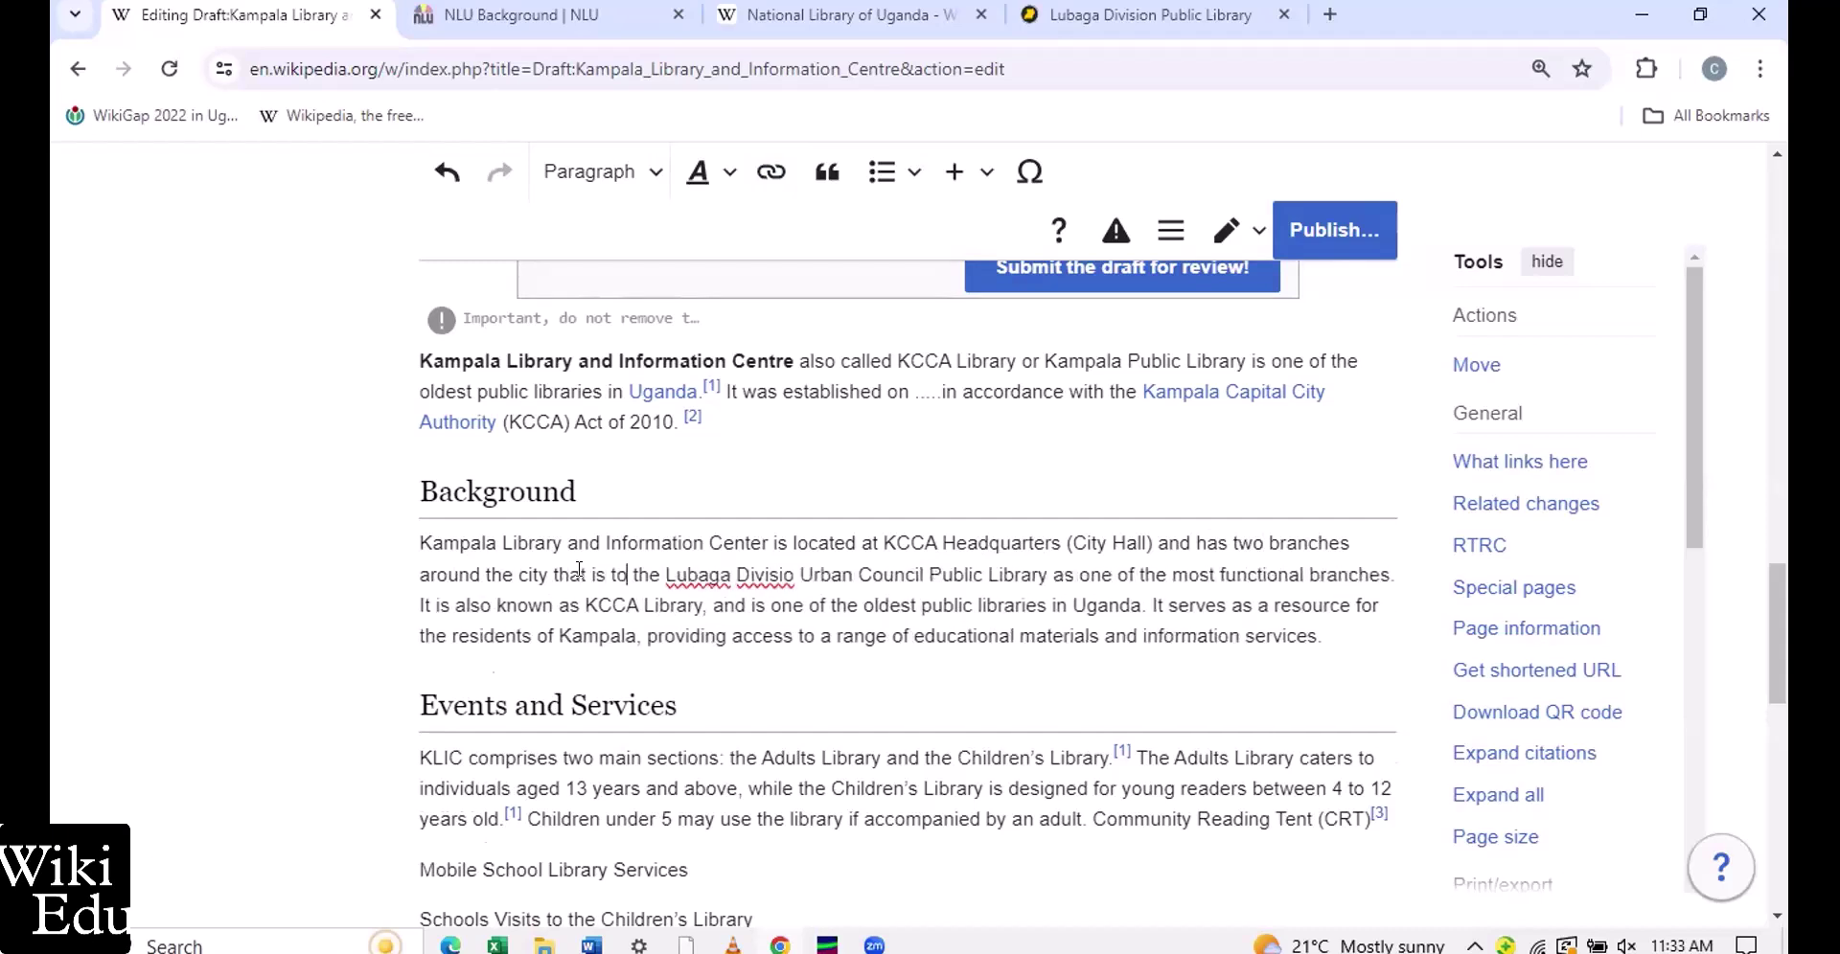
pyautogui.write(' say')
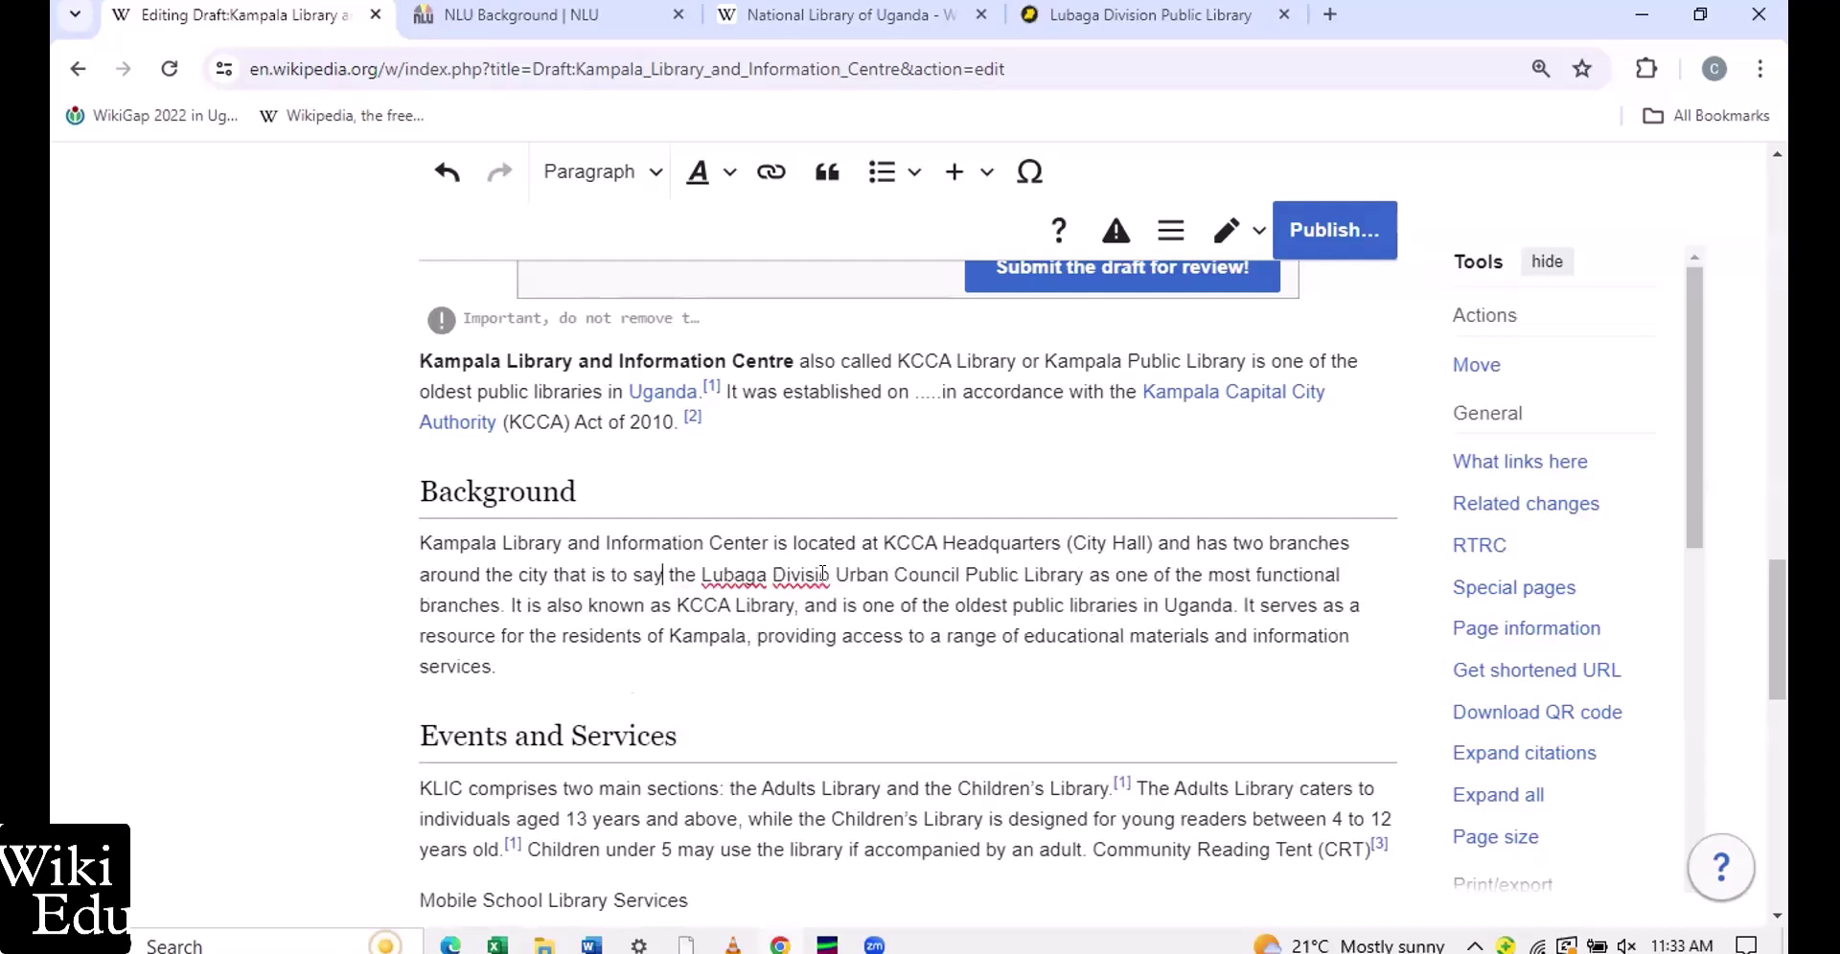
# Correct "Divisio" to "Division" in the Background section and add "Lubaga" to the spelling dictionary
pyautogui.write('n')
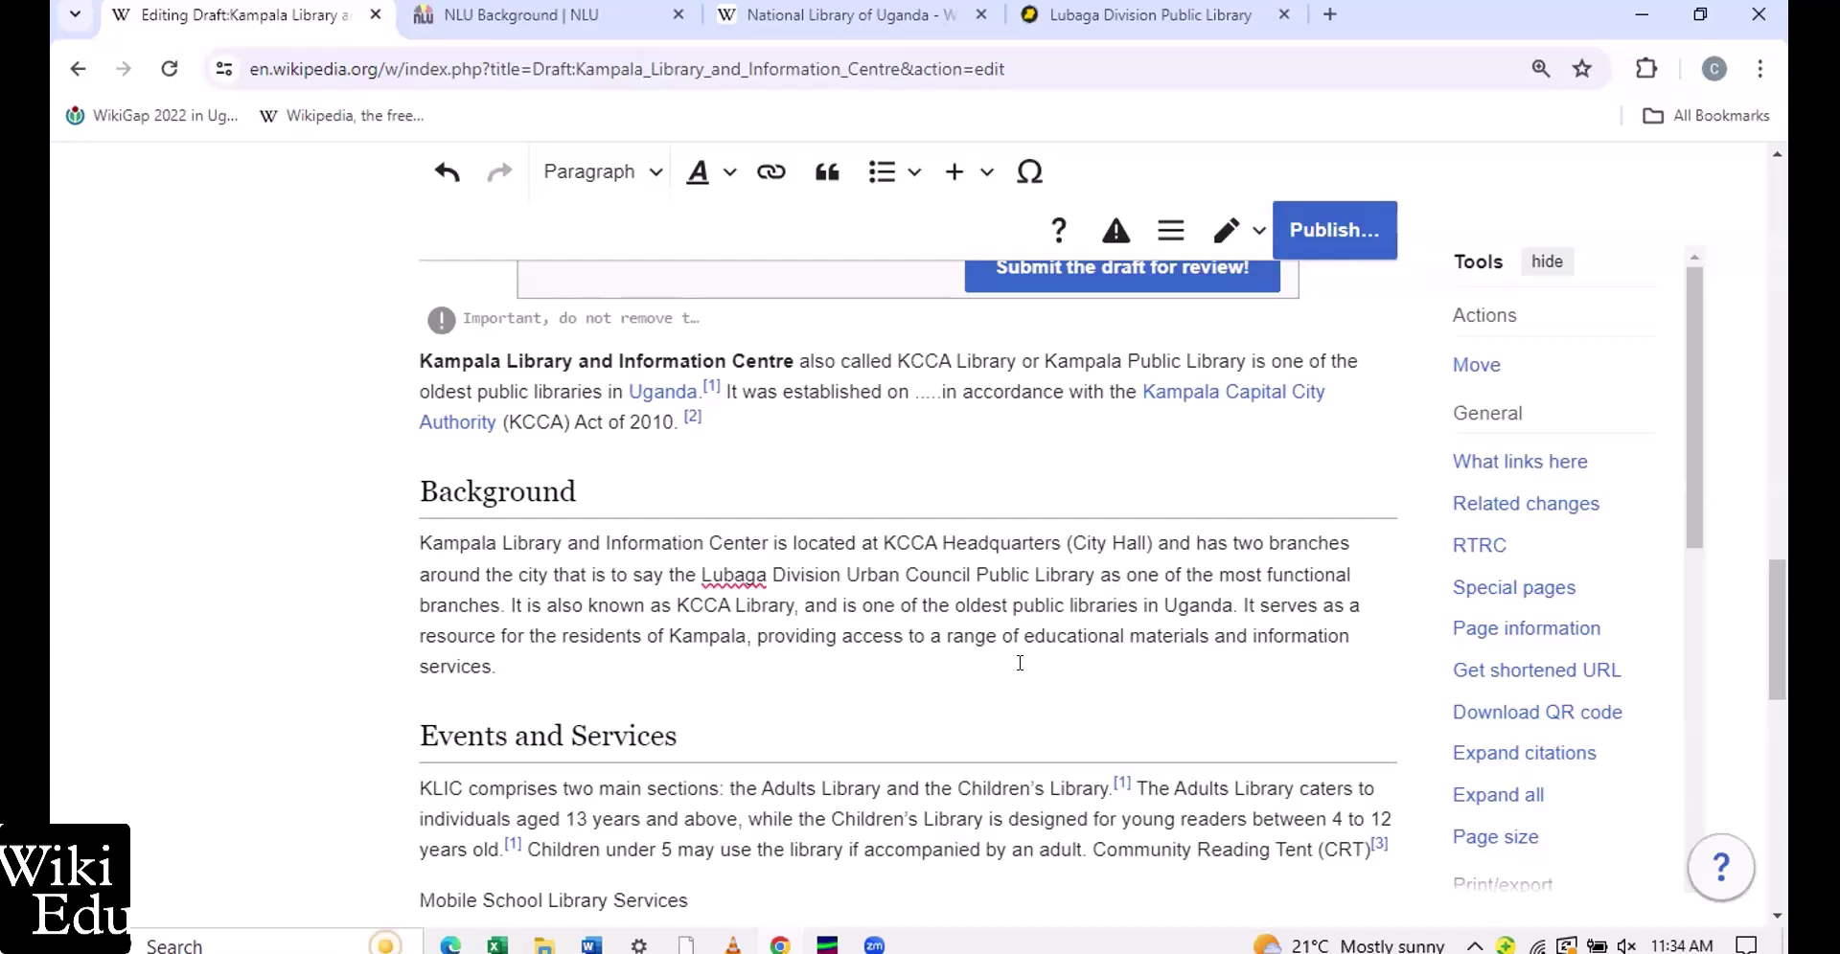
pyautogui.scroll(-1, 1019, 664)
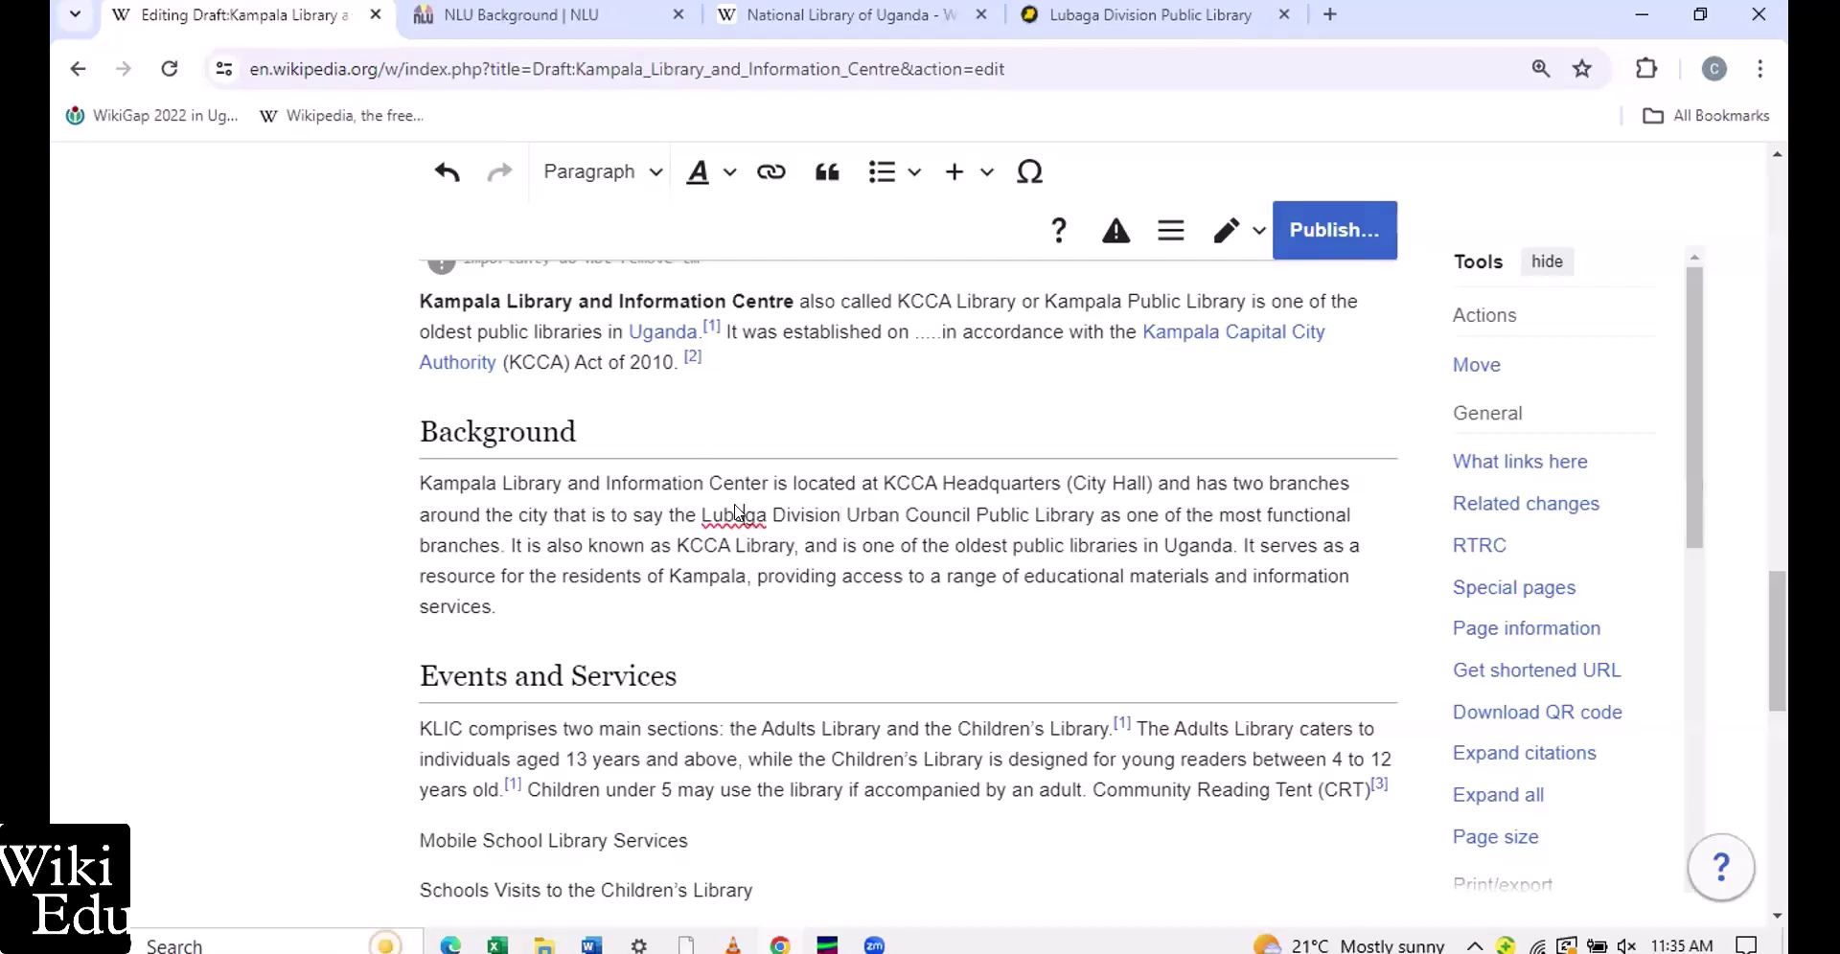
pyautogui.rightClick(735, 515)
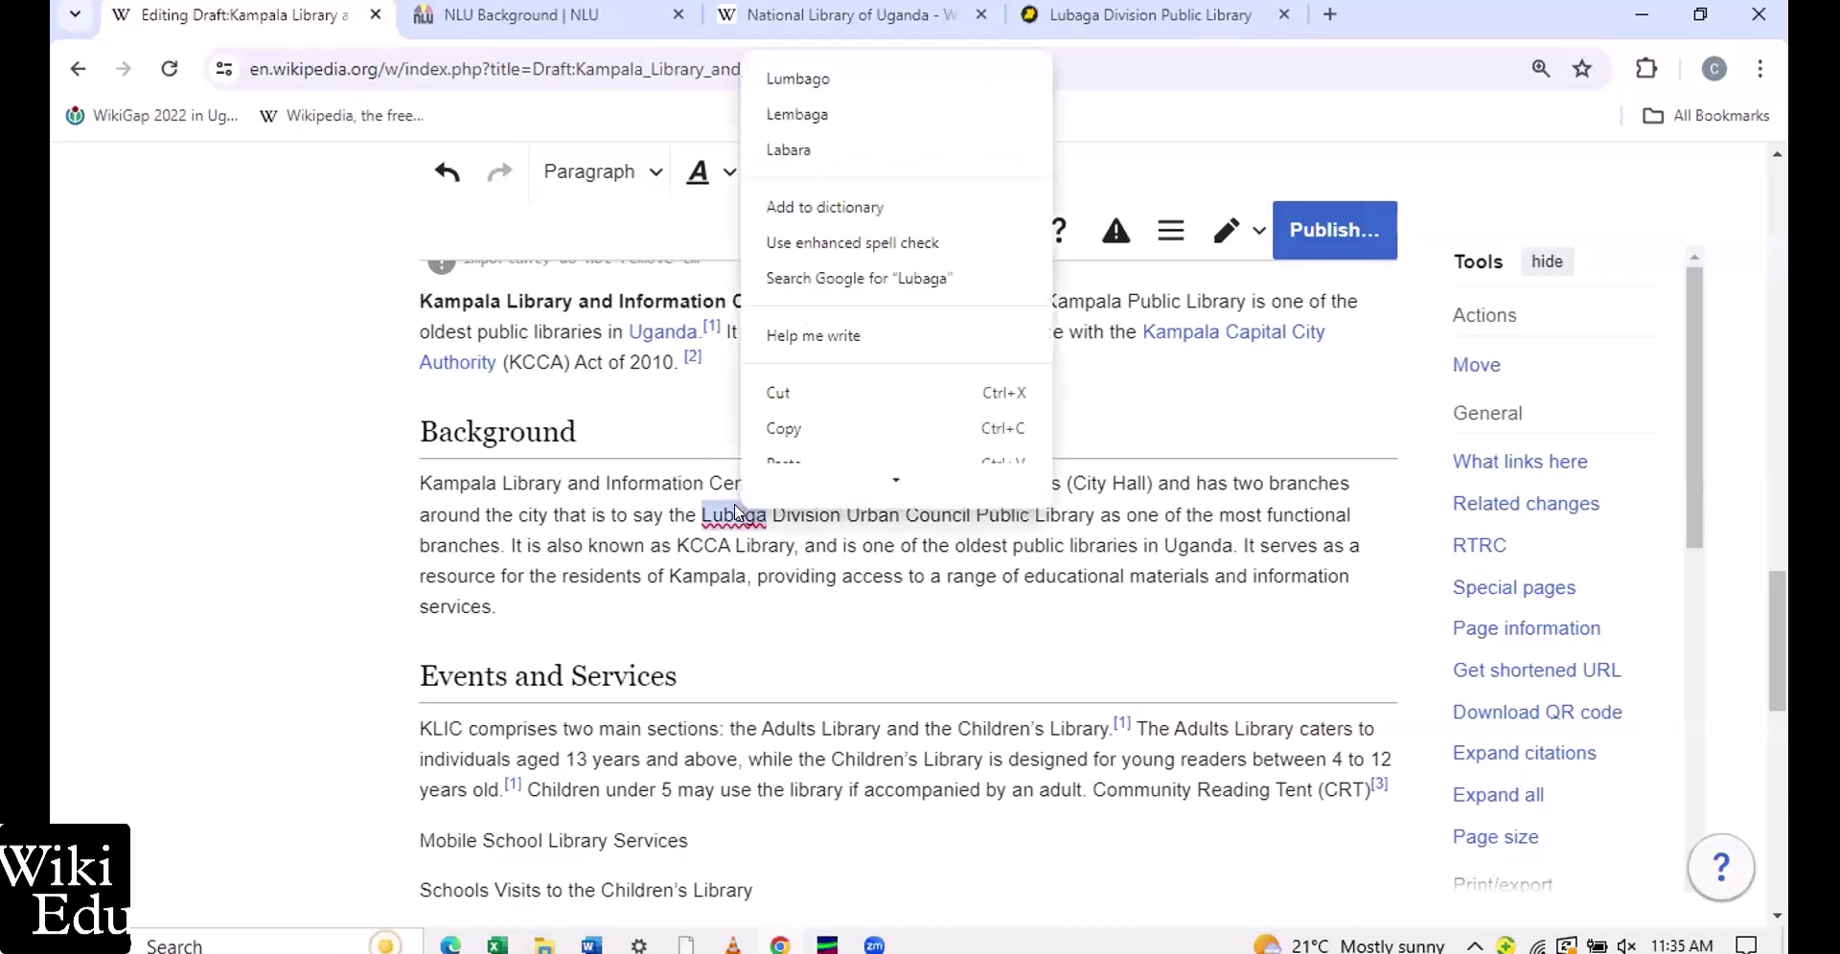
pyautogui.click(778, 201)
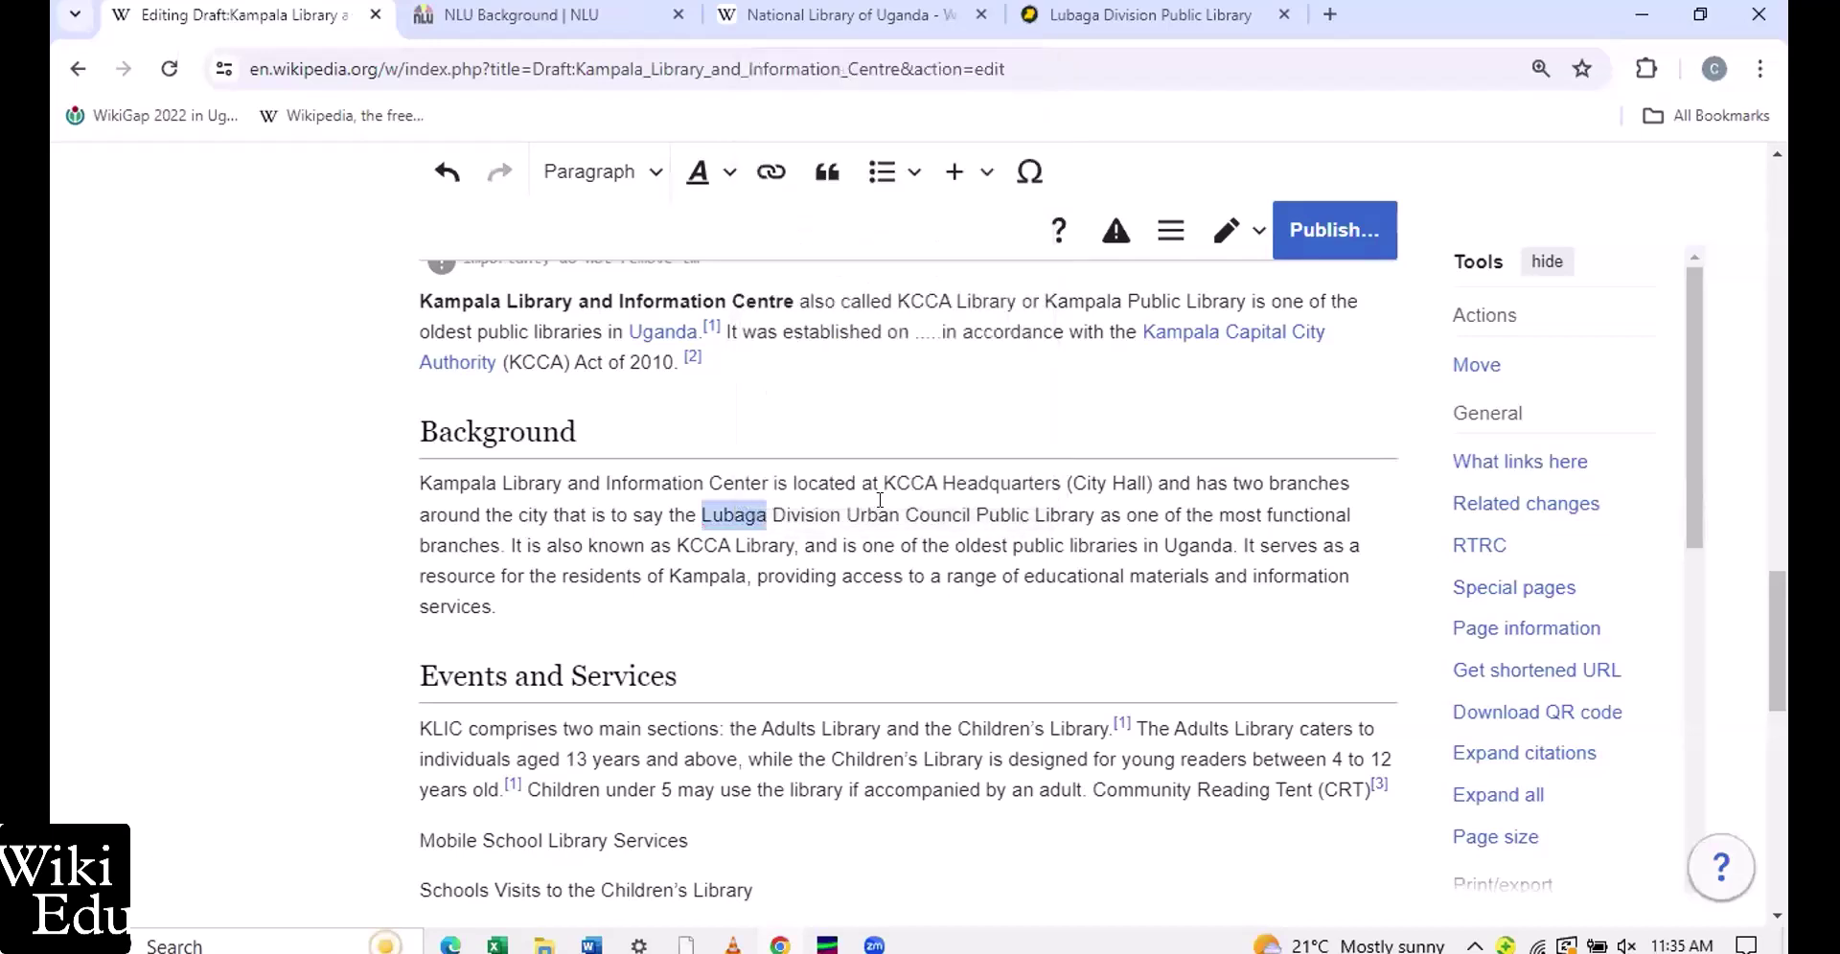
pyautogui.click(899, 541)
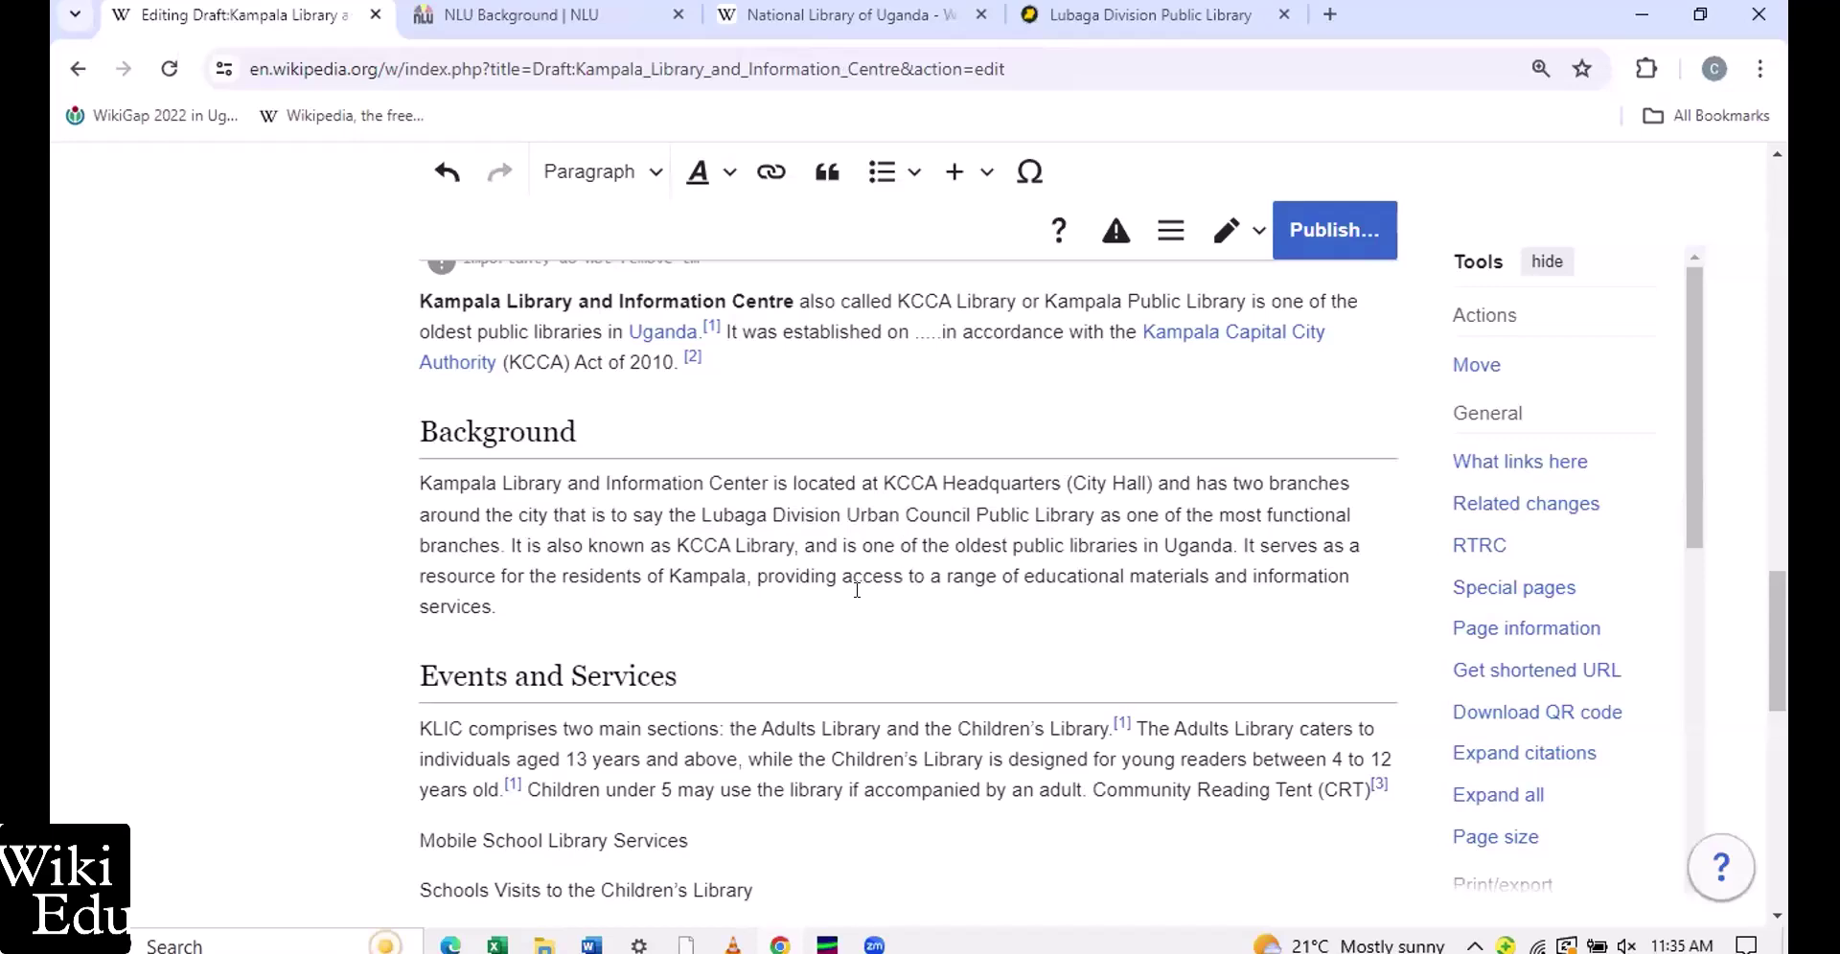
# Start publishing the draft's edits and enter "Added details" as the edit summary
pyautogui.scroll(2, 857, 589)
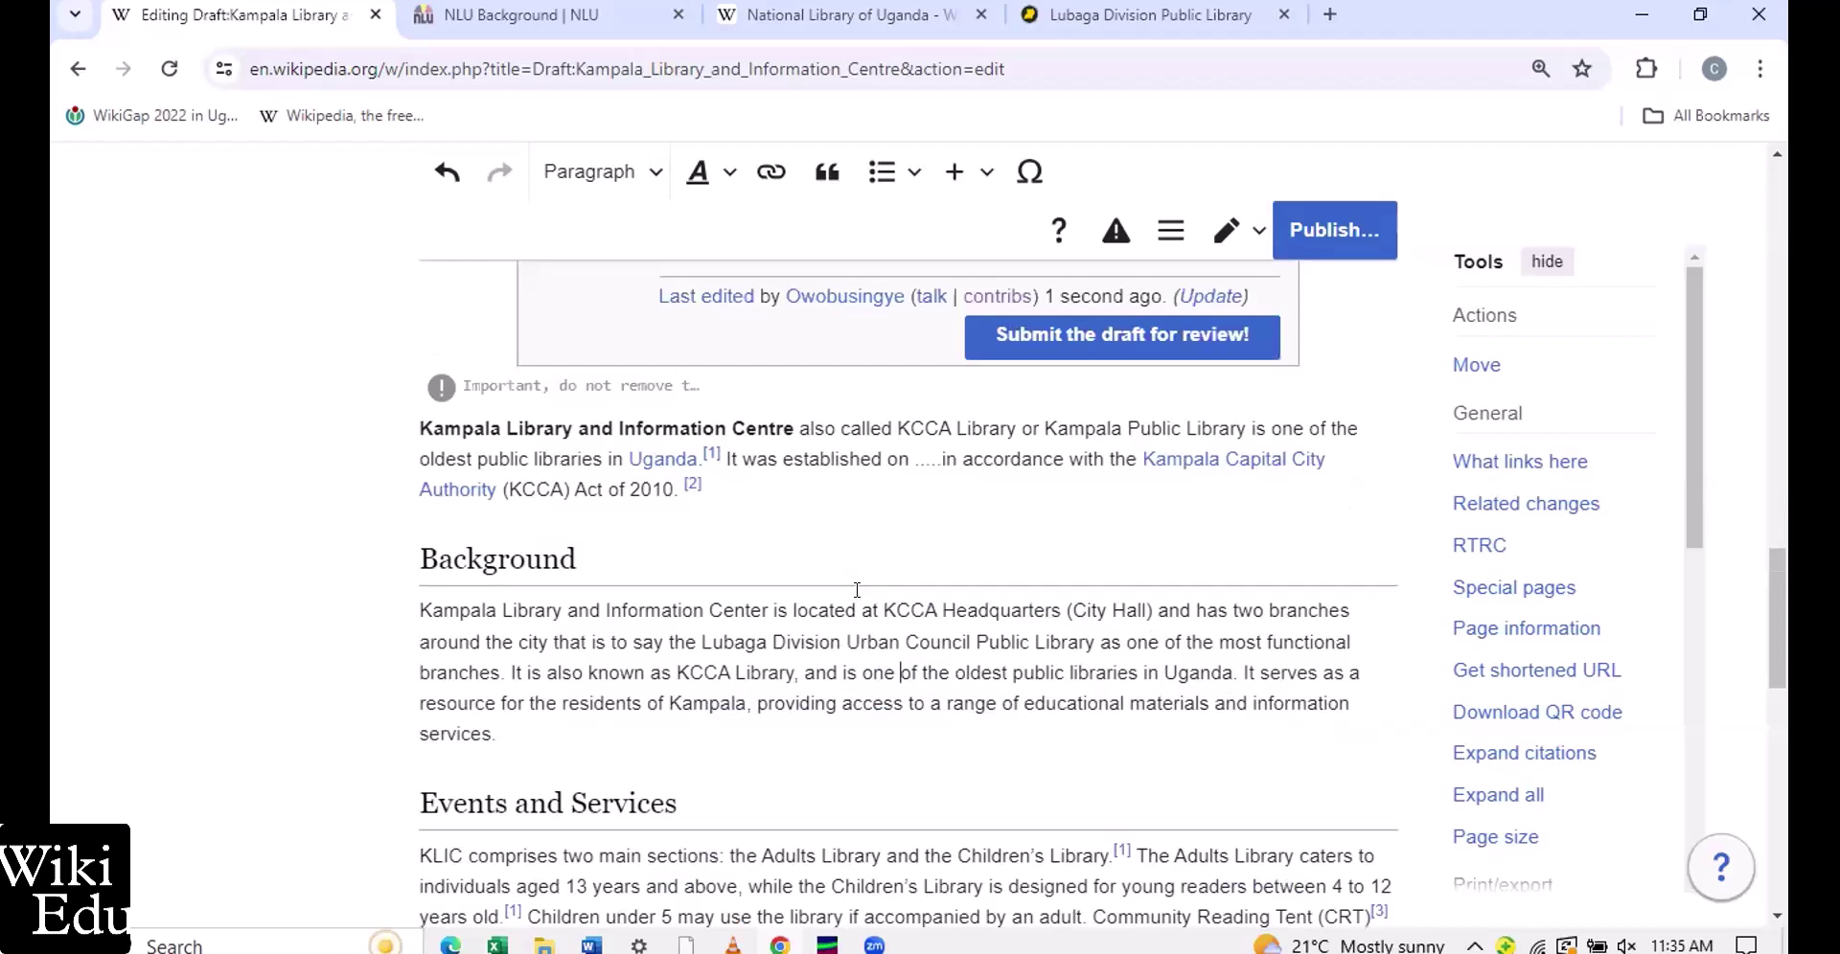
pyautogui.click(1344, 238)
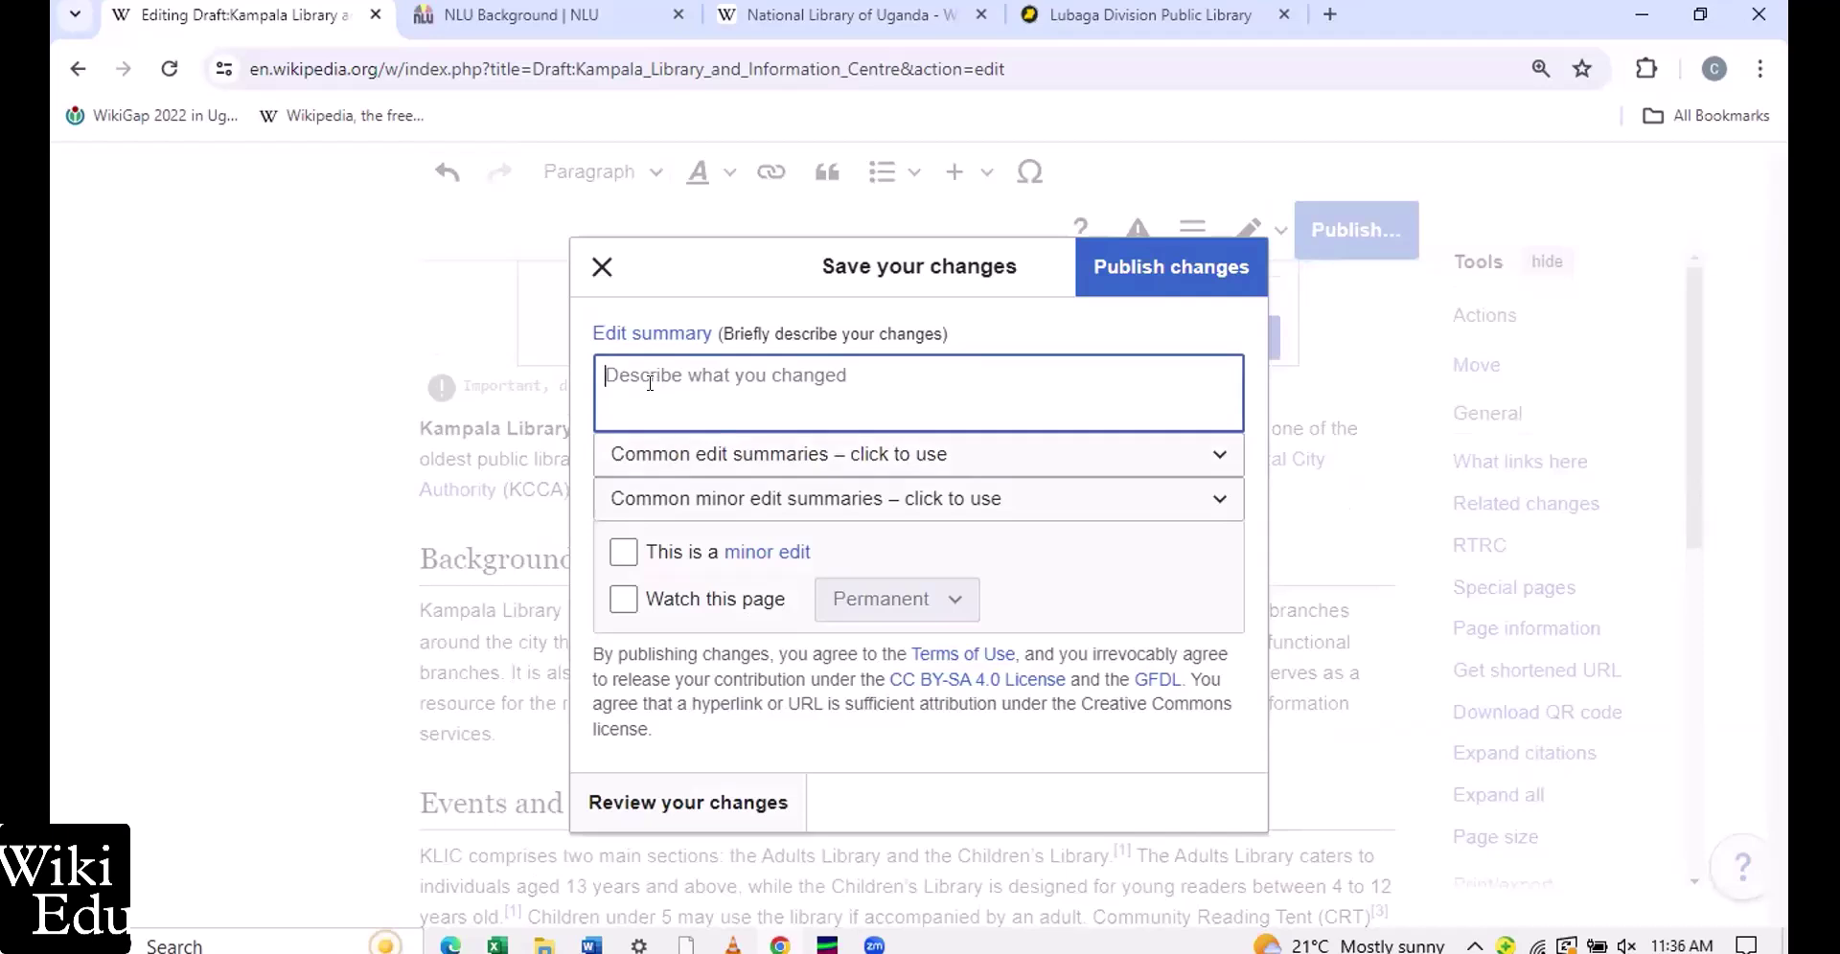
pyautogui.write('Added d')
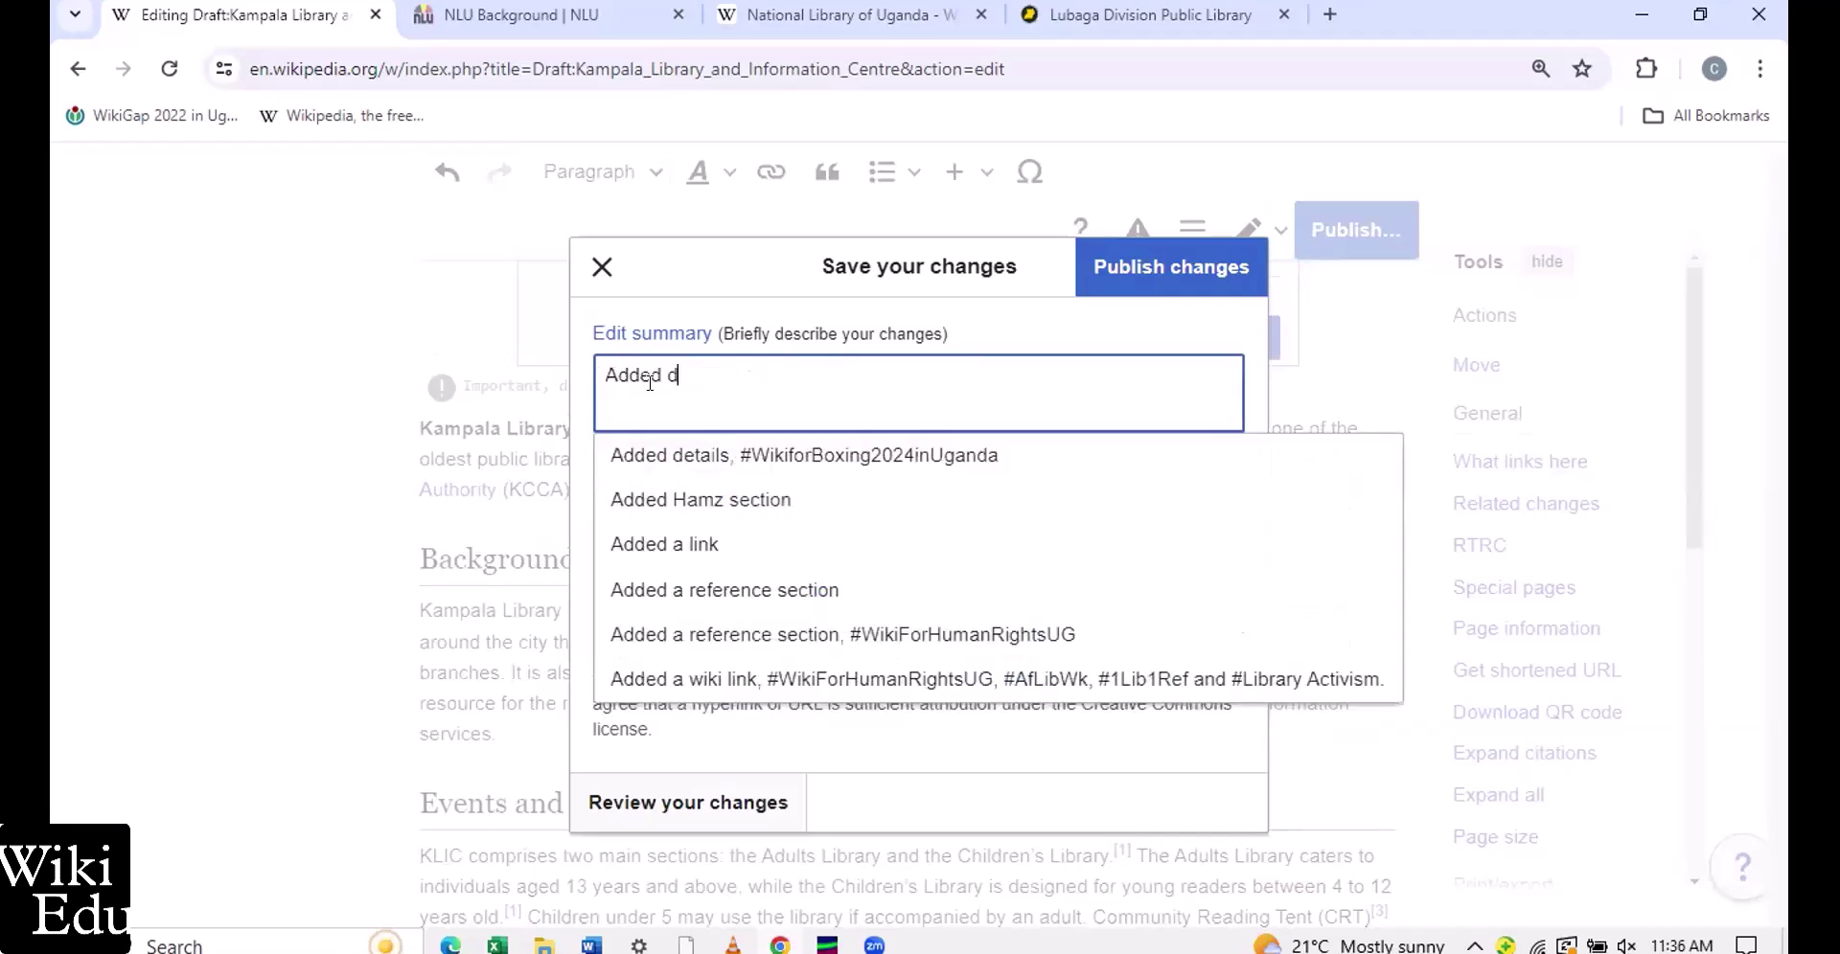
pyautogui.write('etails')
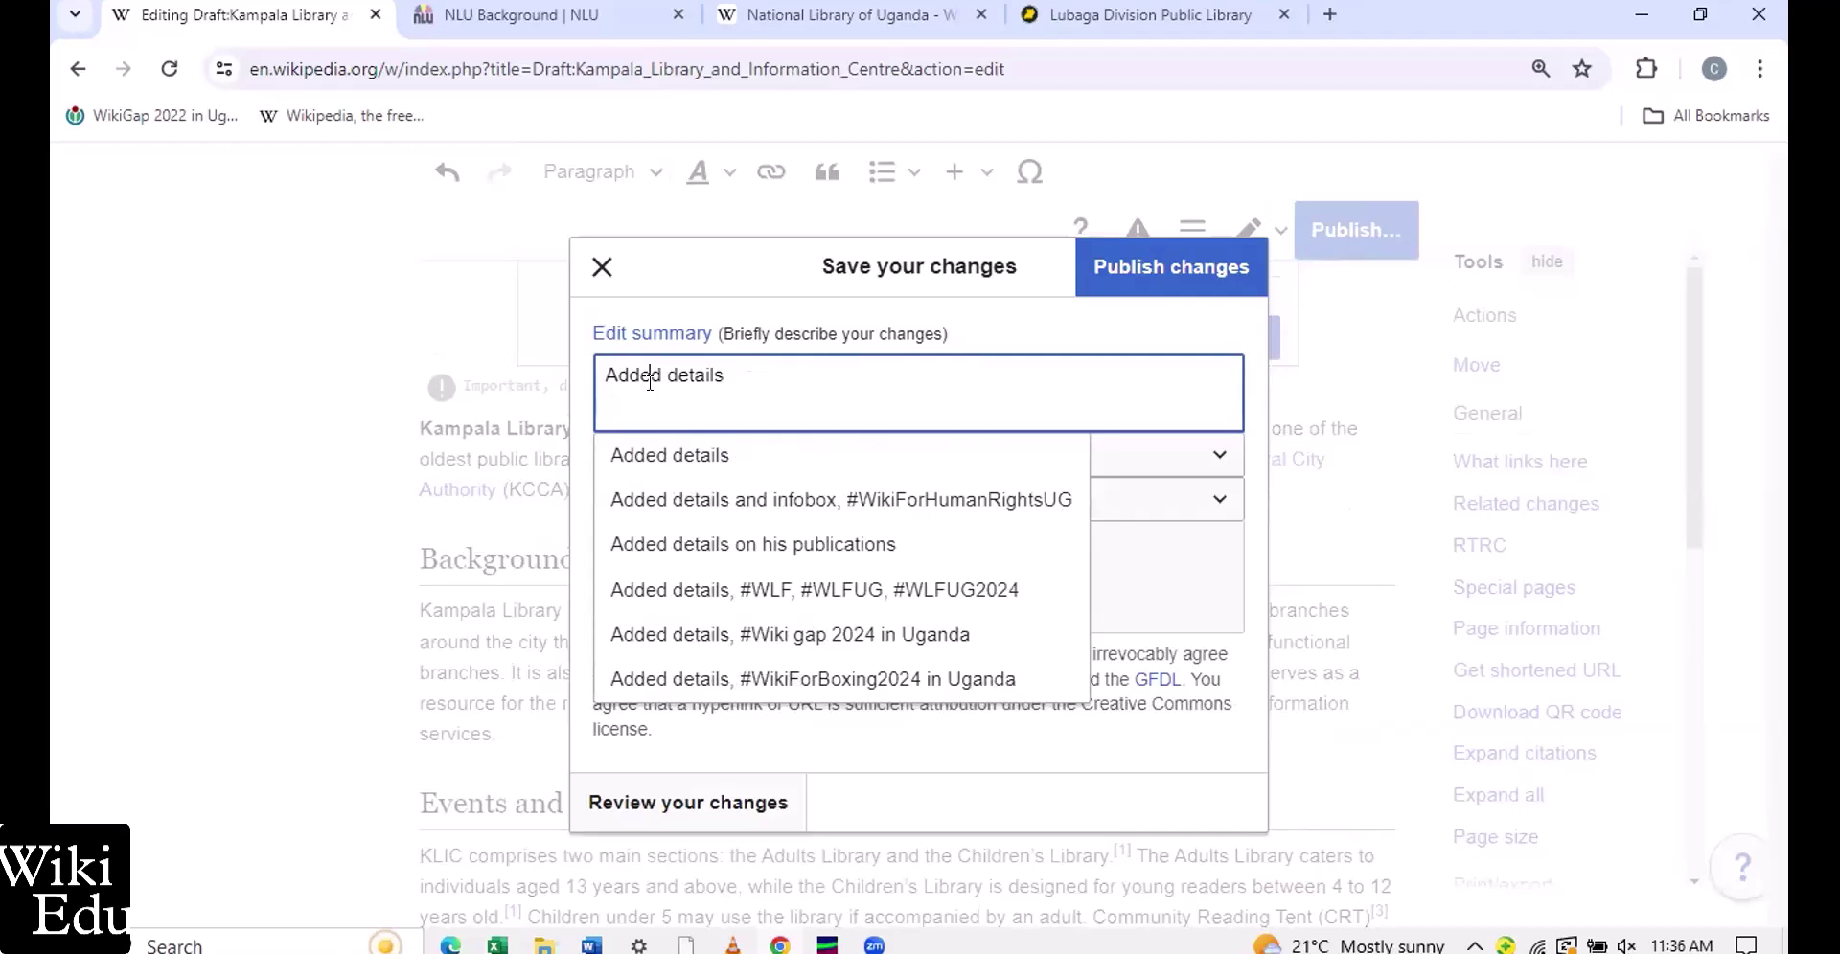
pyautogui.press('Escape')
pyautogui.click(650, 381)
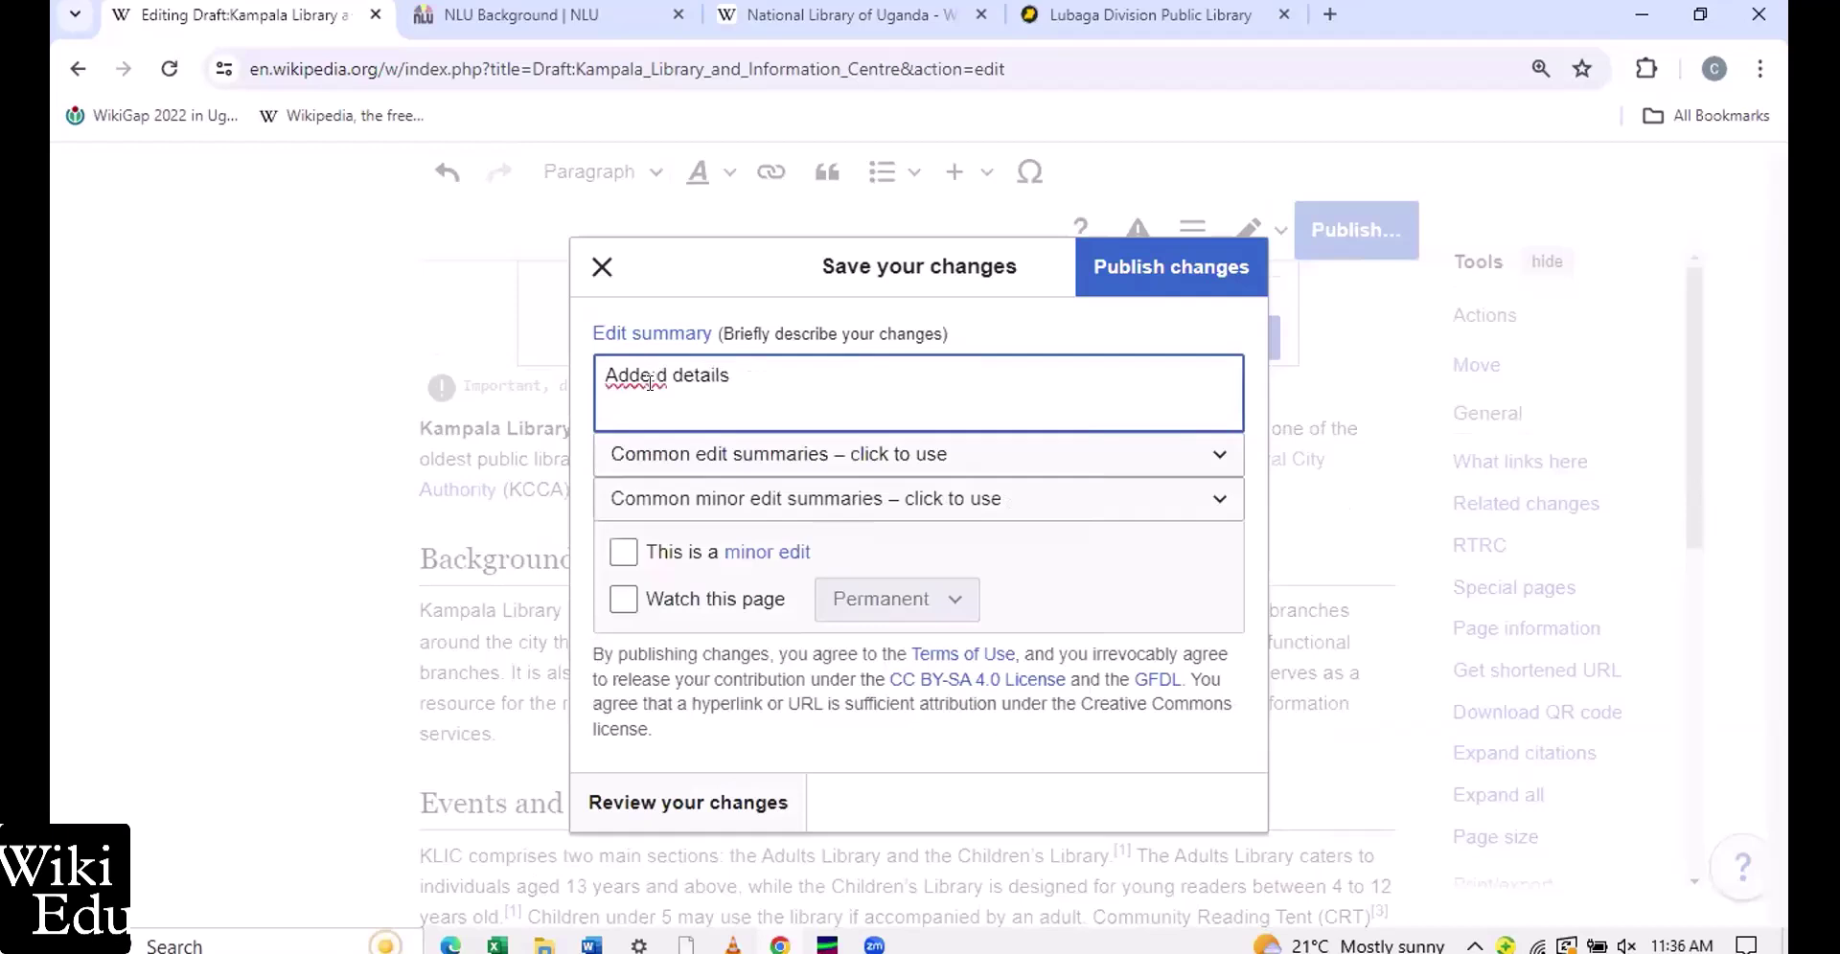
# Extend the edit summary to read "Added details; #AfricaWikiChallenge, #WikiEditathon, #EducateAfrica"
pyautogui.click(723, 376)
pyautogui.write('#')
pyautogui.write('Africa')
pyautogui.write('Wil')
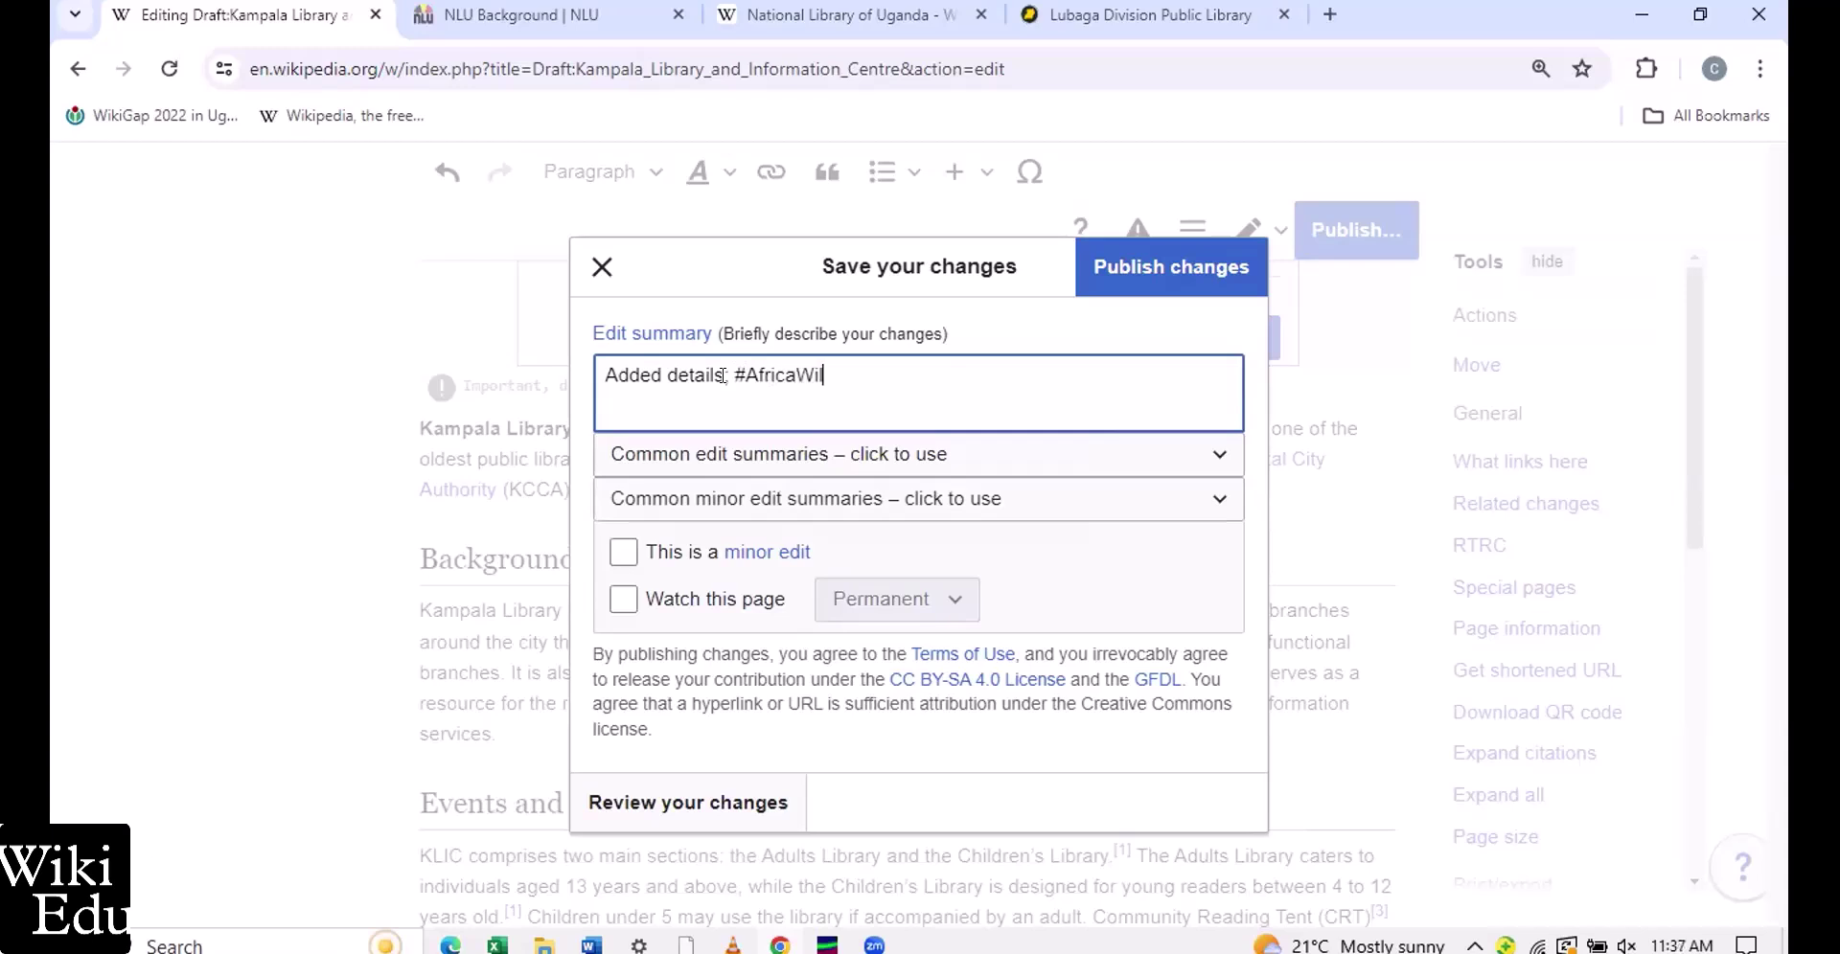
pyautogui.write('i')
pyautogui.write('Challeng')
pyautogui.write('e,')
pyautogui.write('#WikiEditathon, #EducateAfrica')
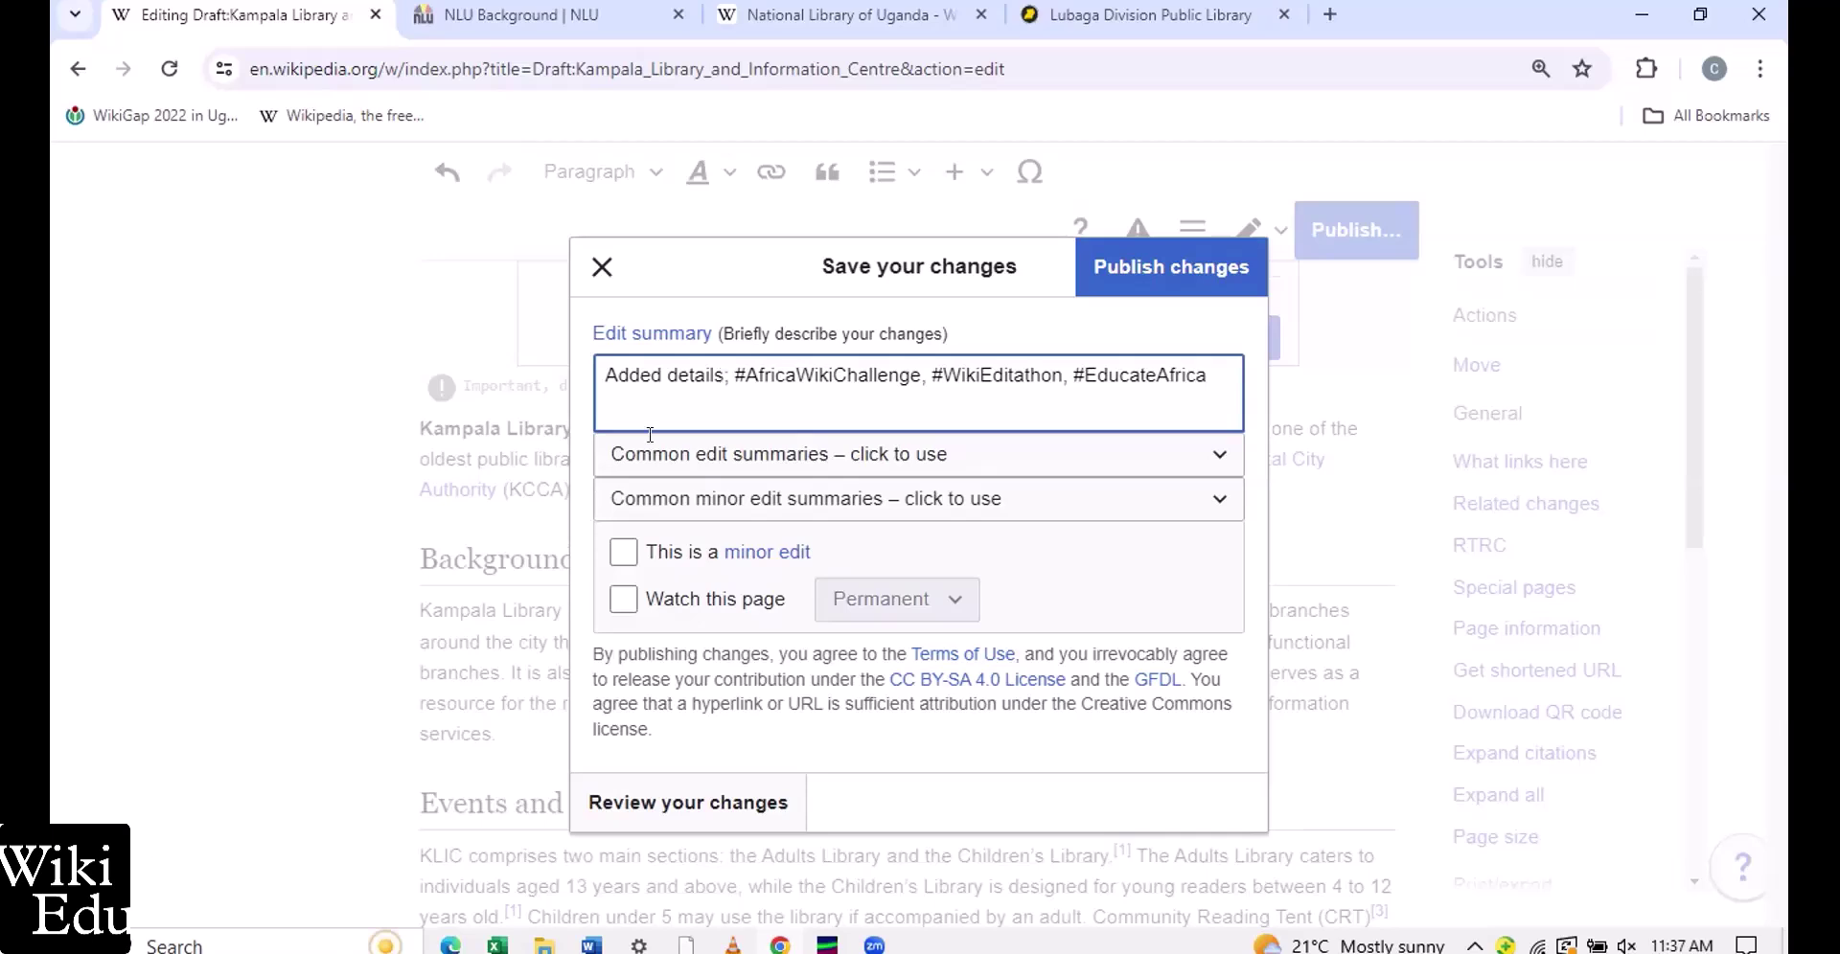
# Add the draft to the watchlist with Permanent duration, leave the minor edit option off, and publish the changes
pyautogui.click(624, 553)
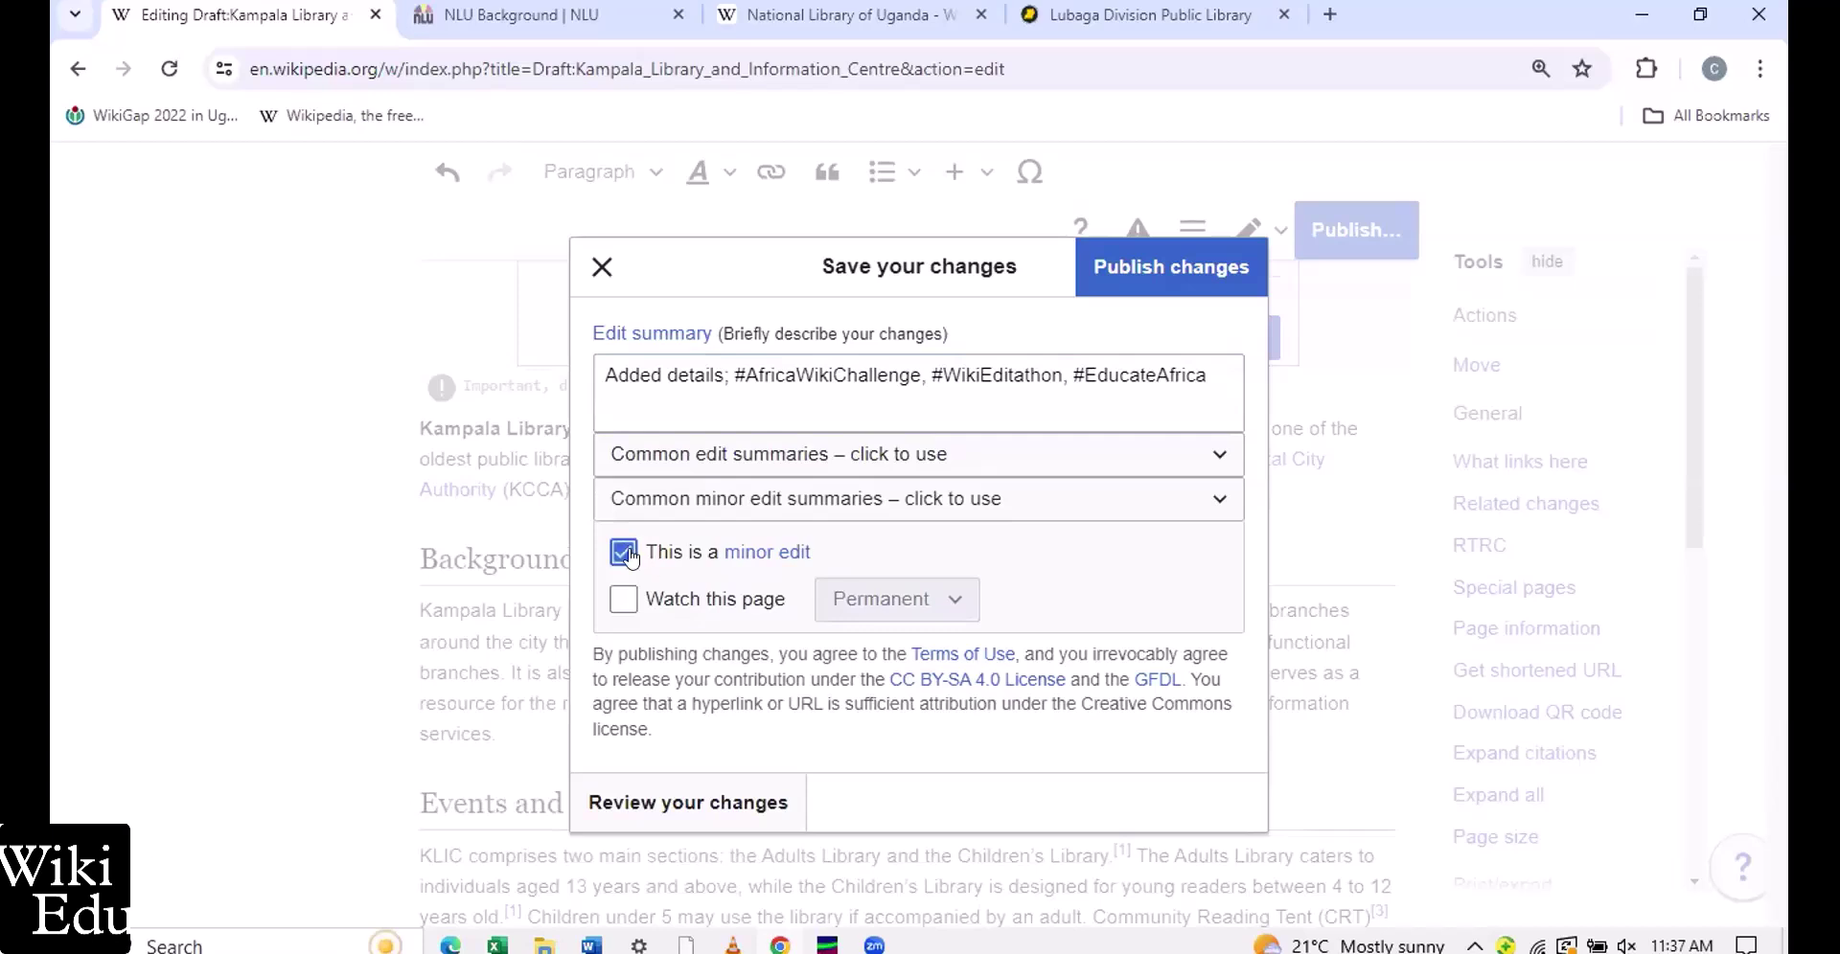
pyautogui.click(624, 554)
pyautogui.click(625, 600)
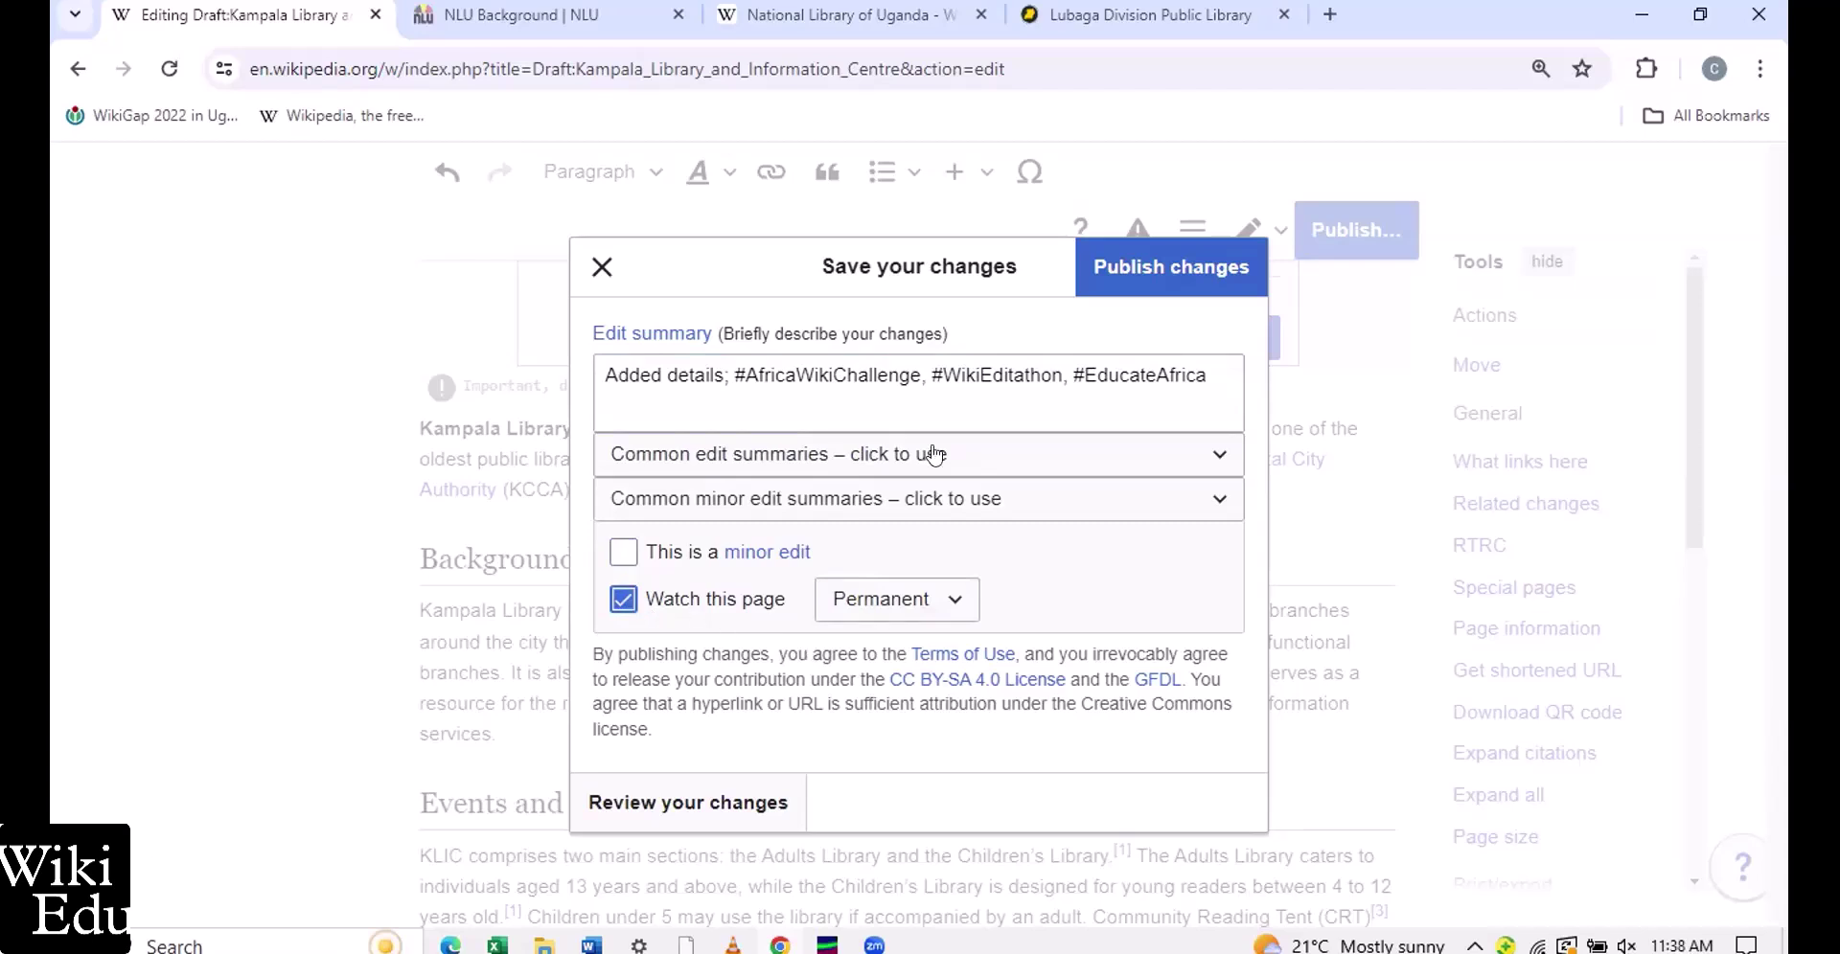
pyautogui.click(1106, 267)
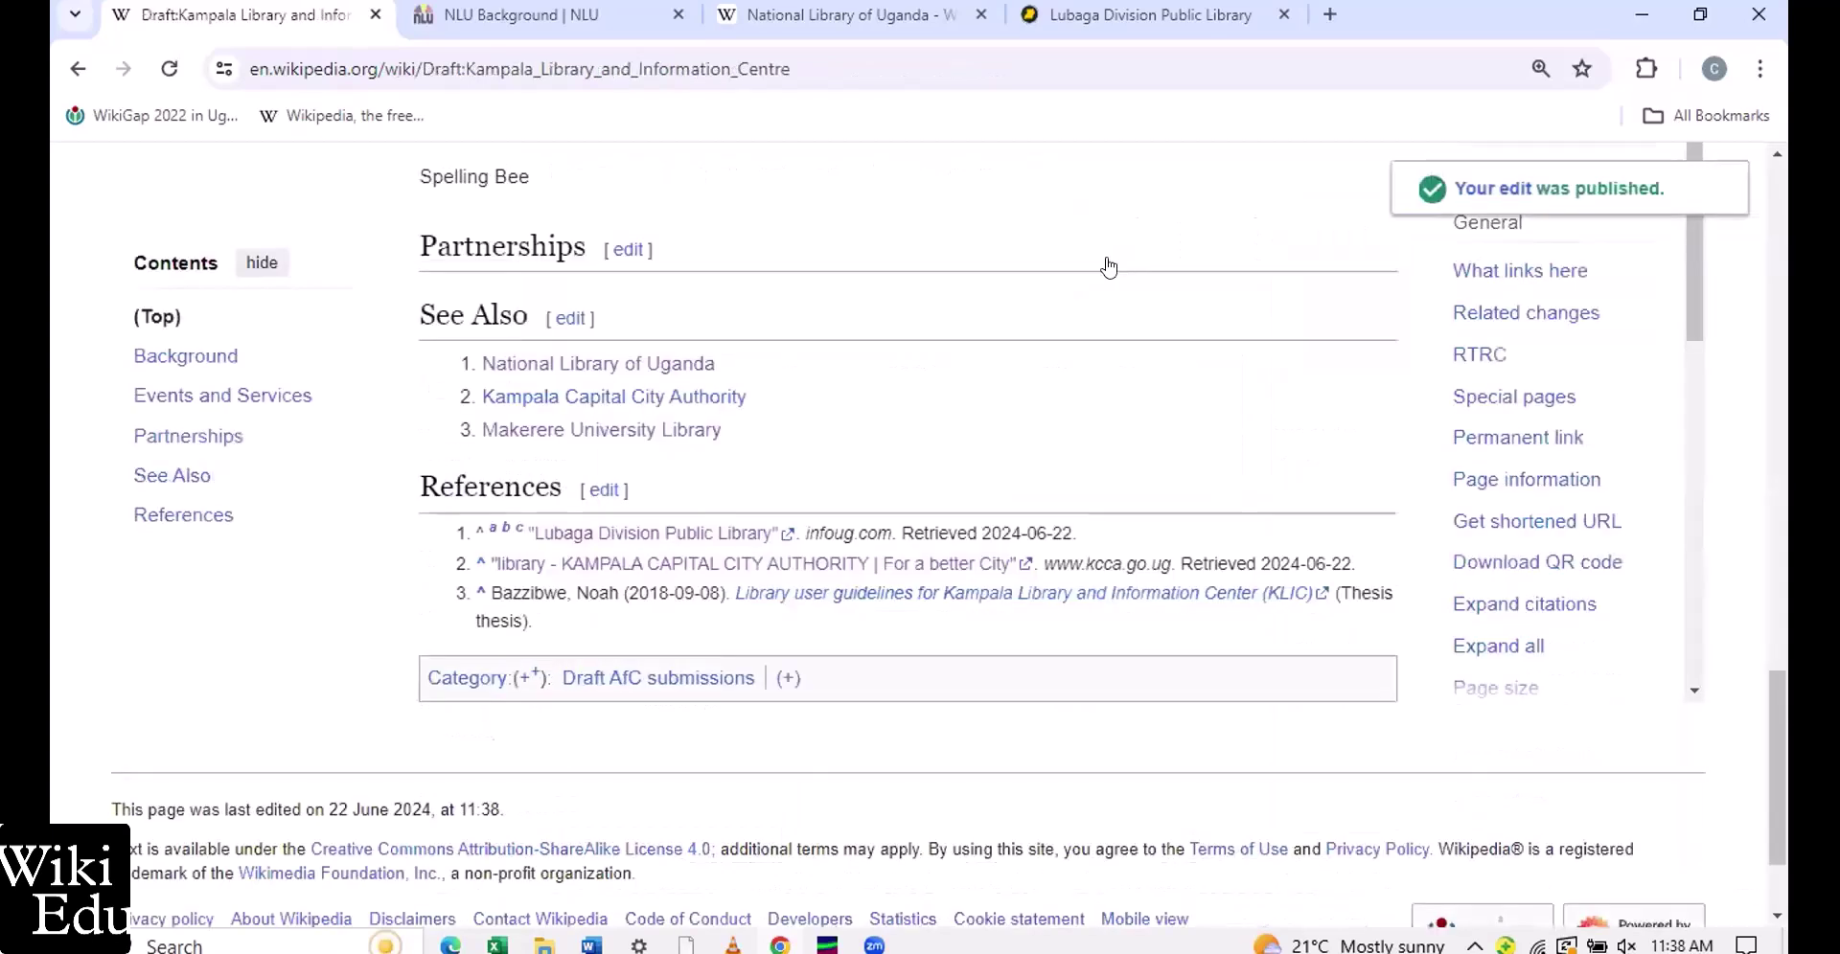
# Review the published draft's introduction, Background, Events and Services, Partnerships and See Also sections
pyautogui.scroll(4, 1112, 265)
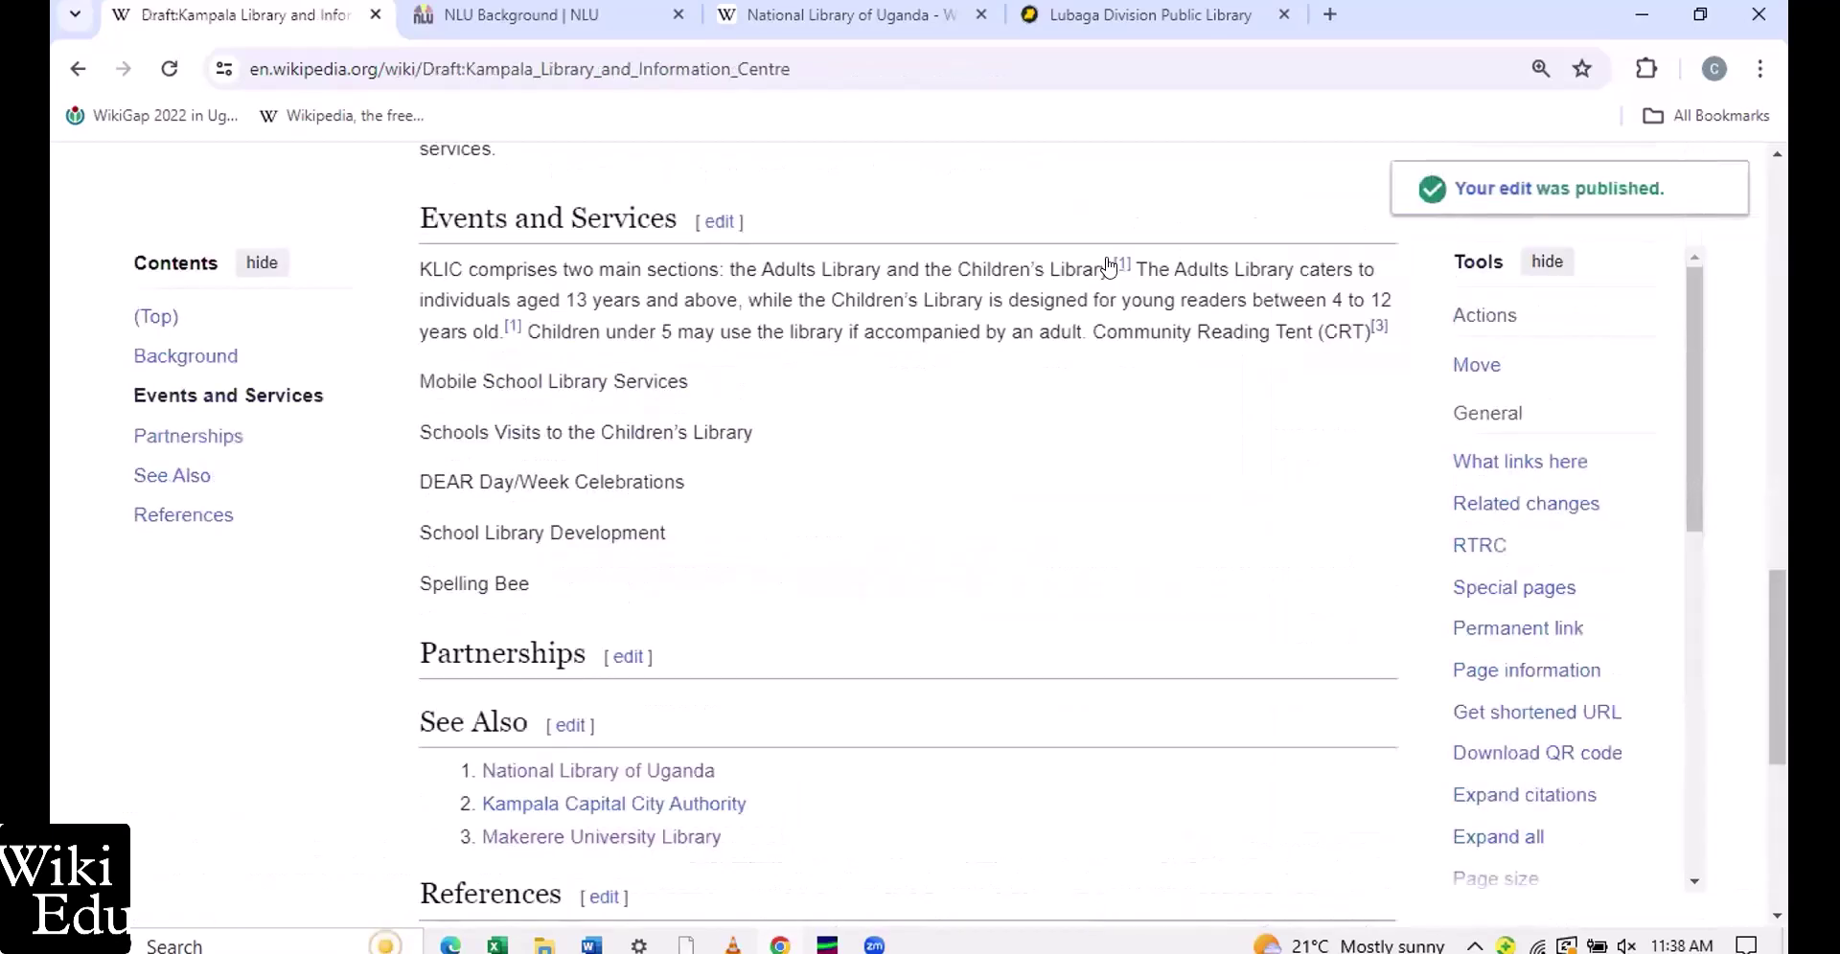
pyautogui.scroll(6, 1111, 266)
pyautogui.scroll(-4, 1117, 265)
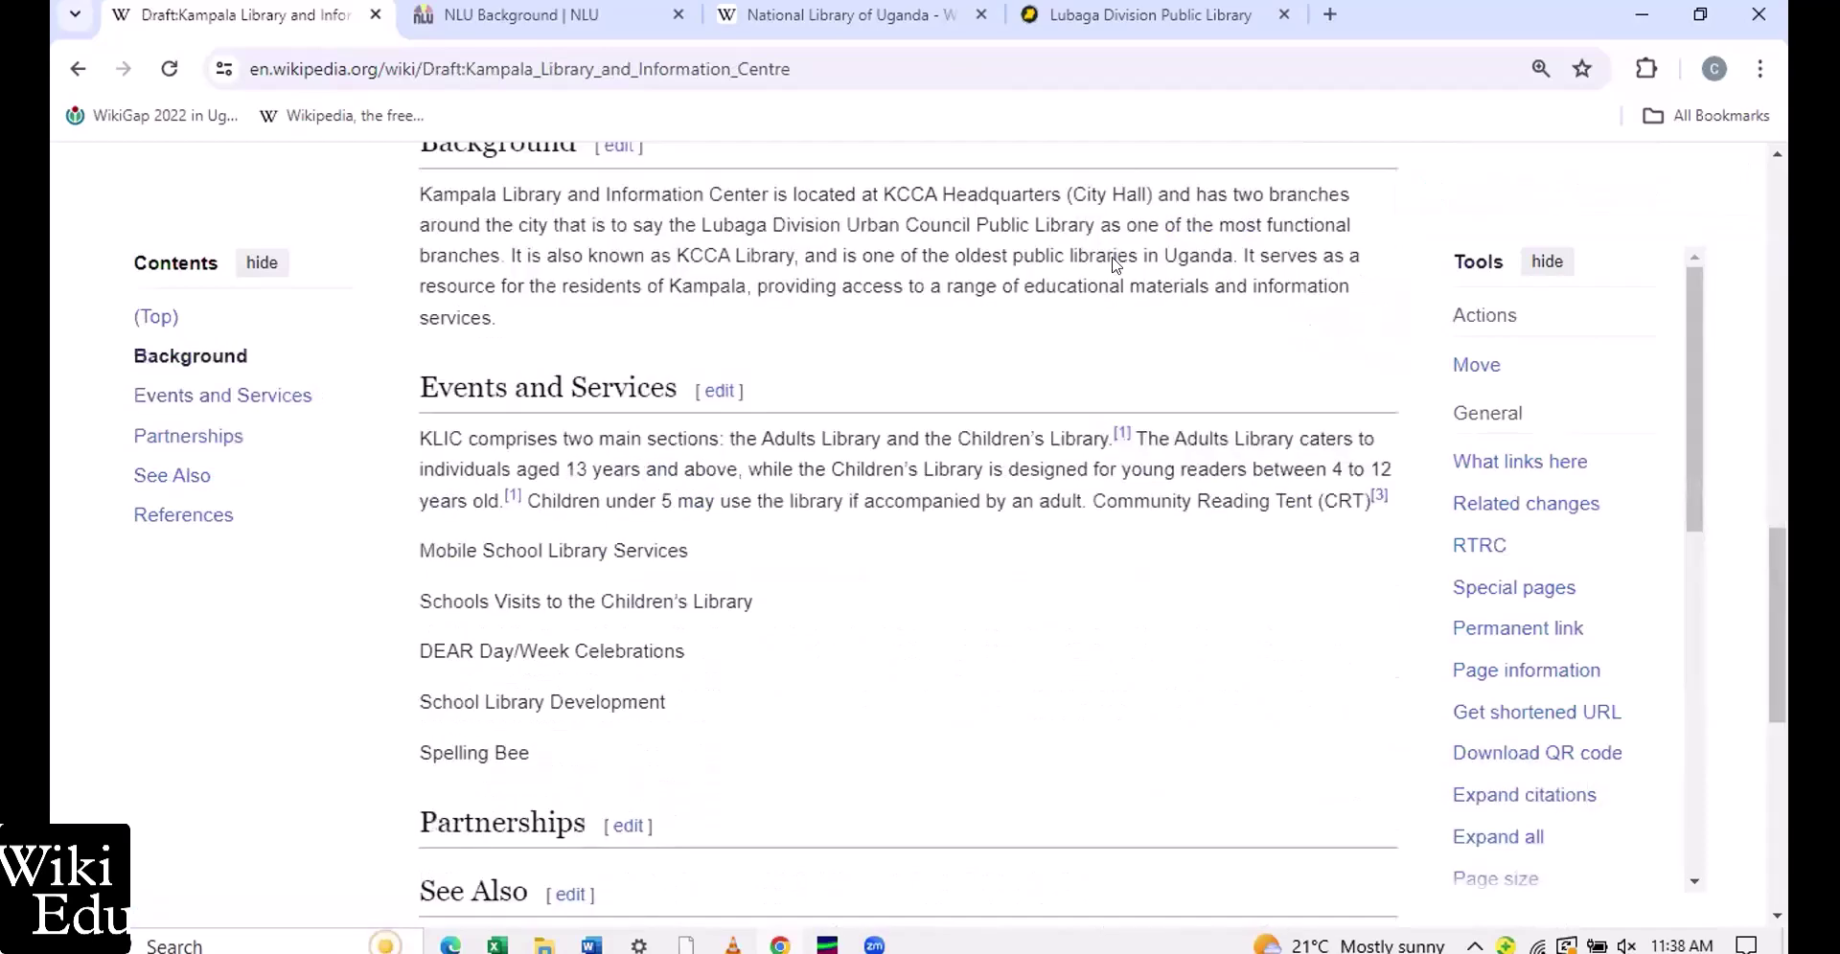
pyautogui.scroll(-2, 1116, 265)
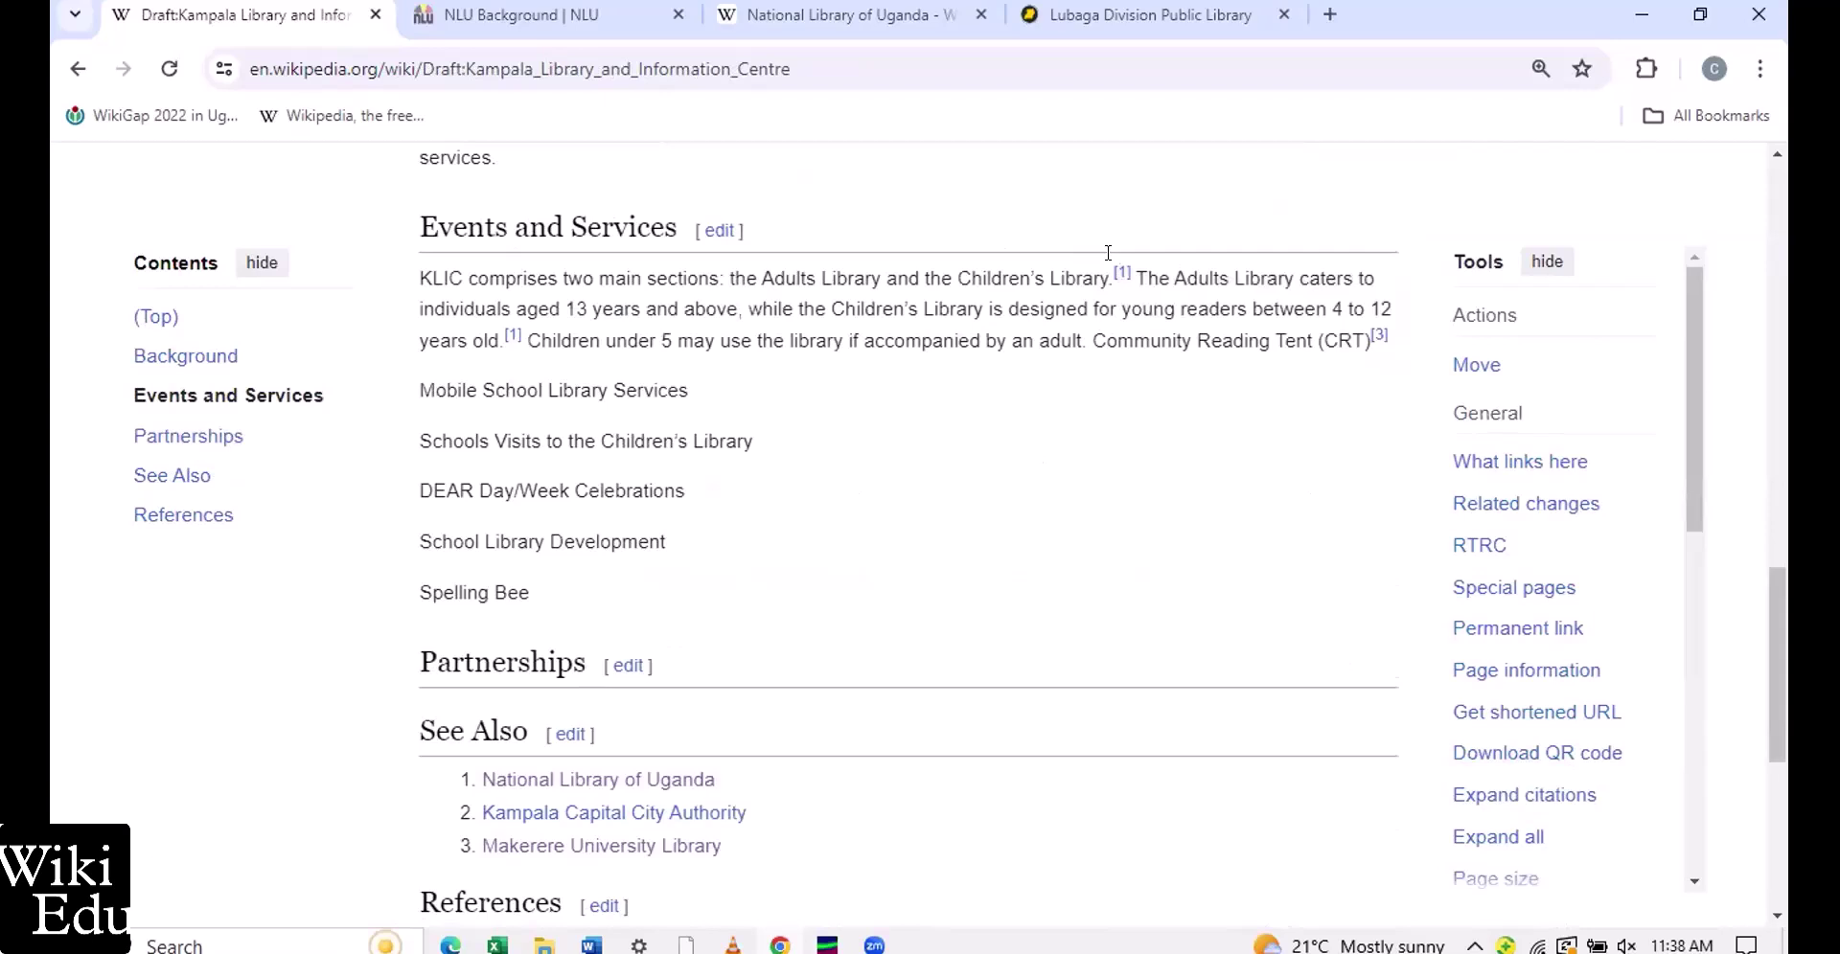
pyautogui.scroll(15, 1108, 253)
pyautogui.scroll(-8, 571, 534)
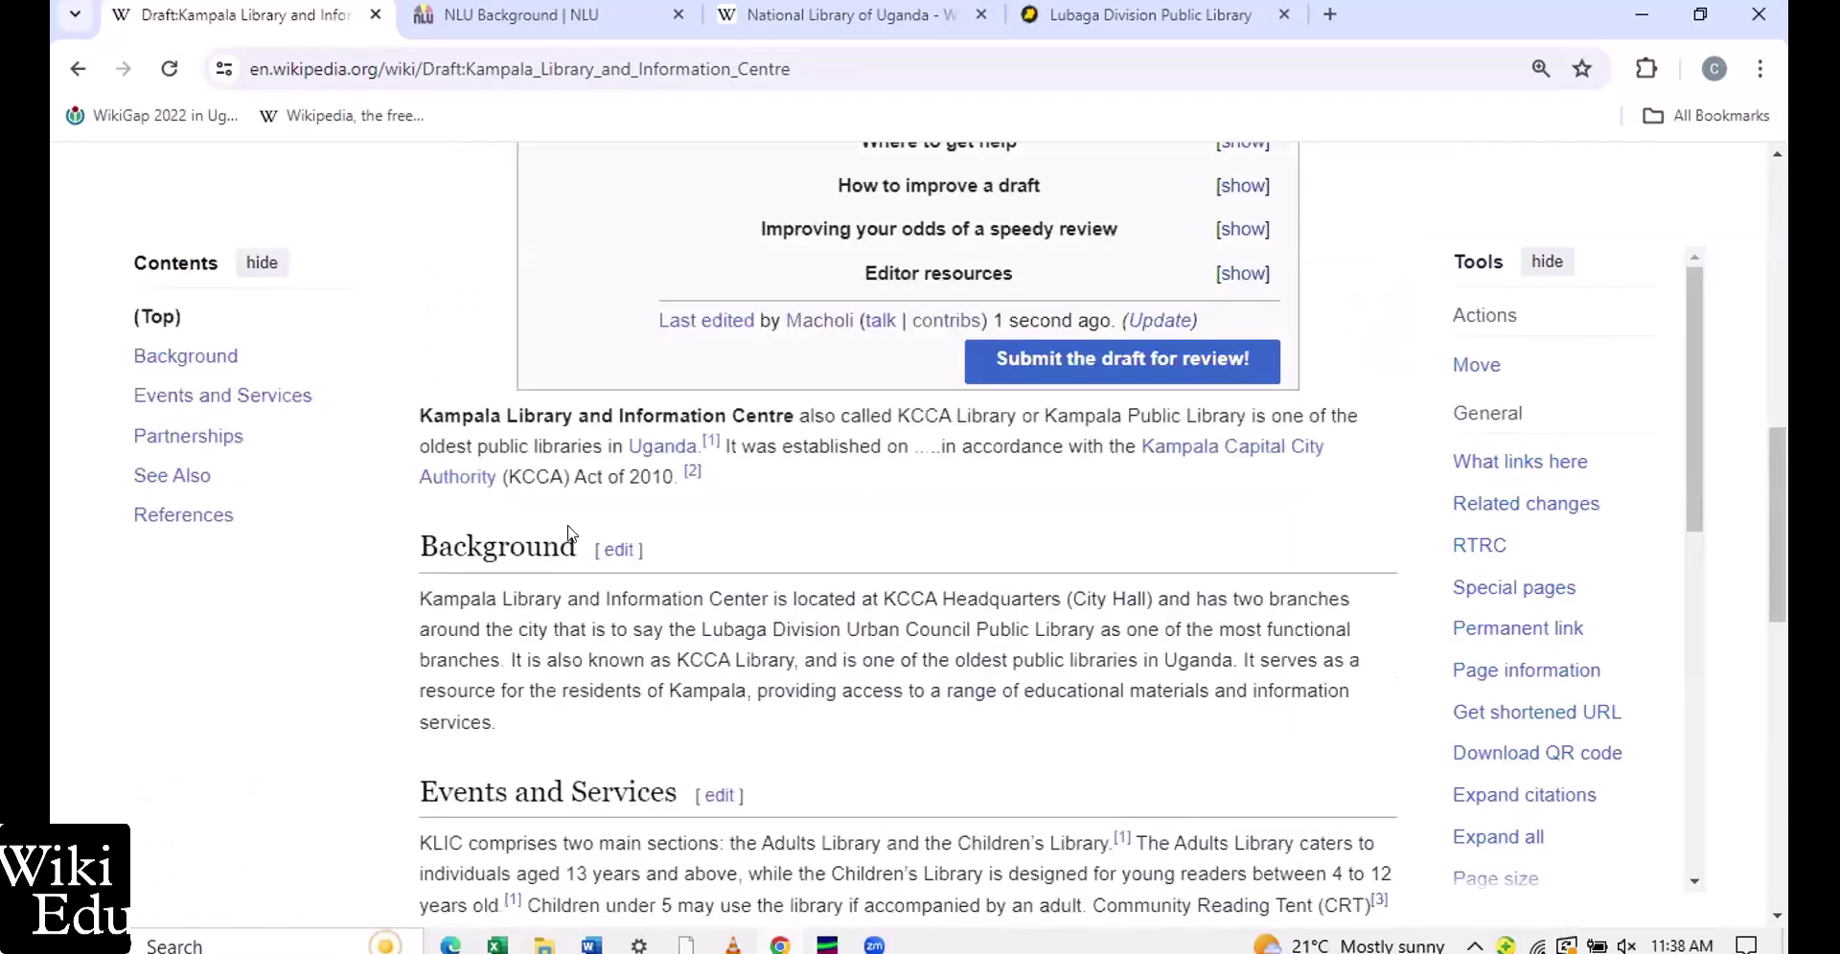
pyautogui.scroll(-3, 575, 546)
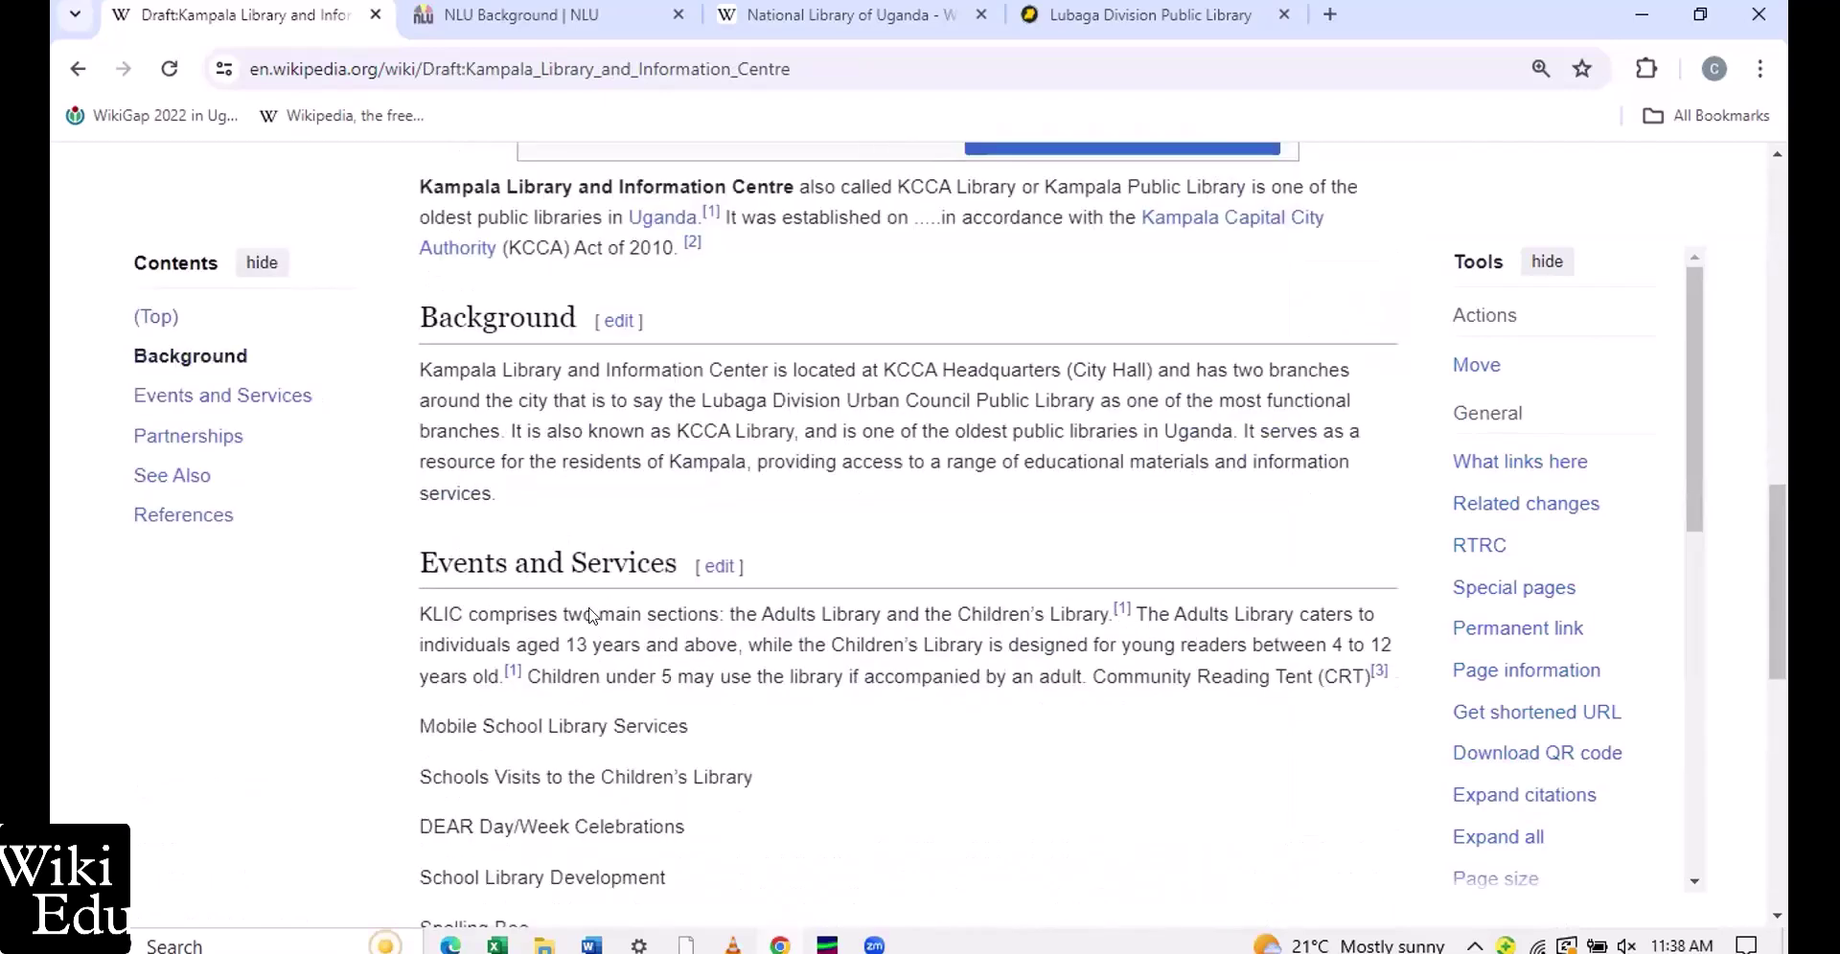
pyautogui.scroll(-4, 475, 670)
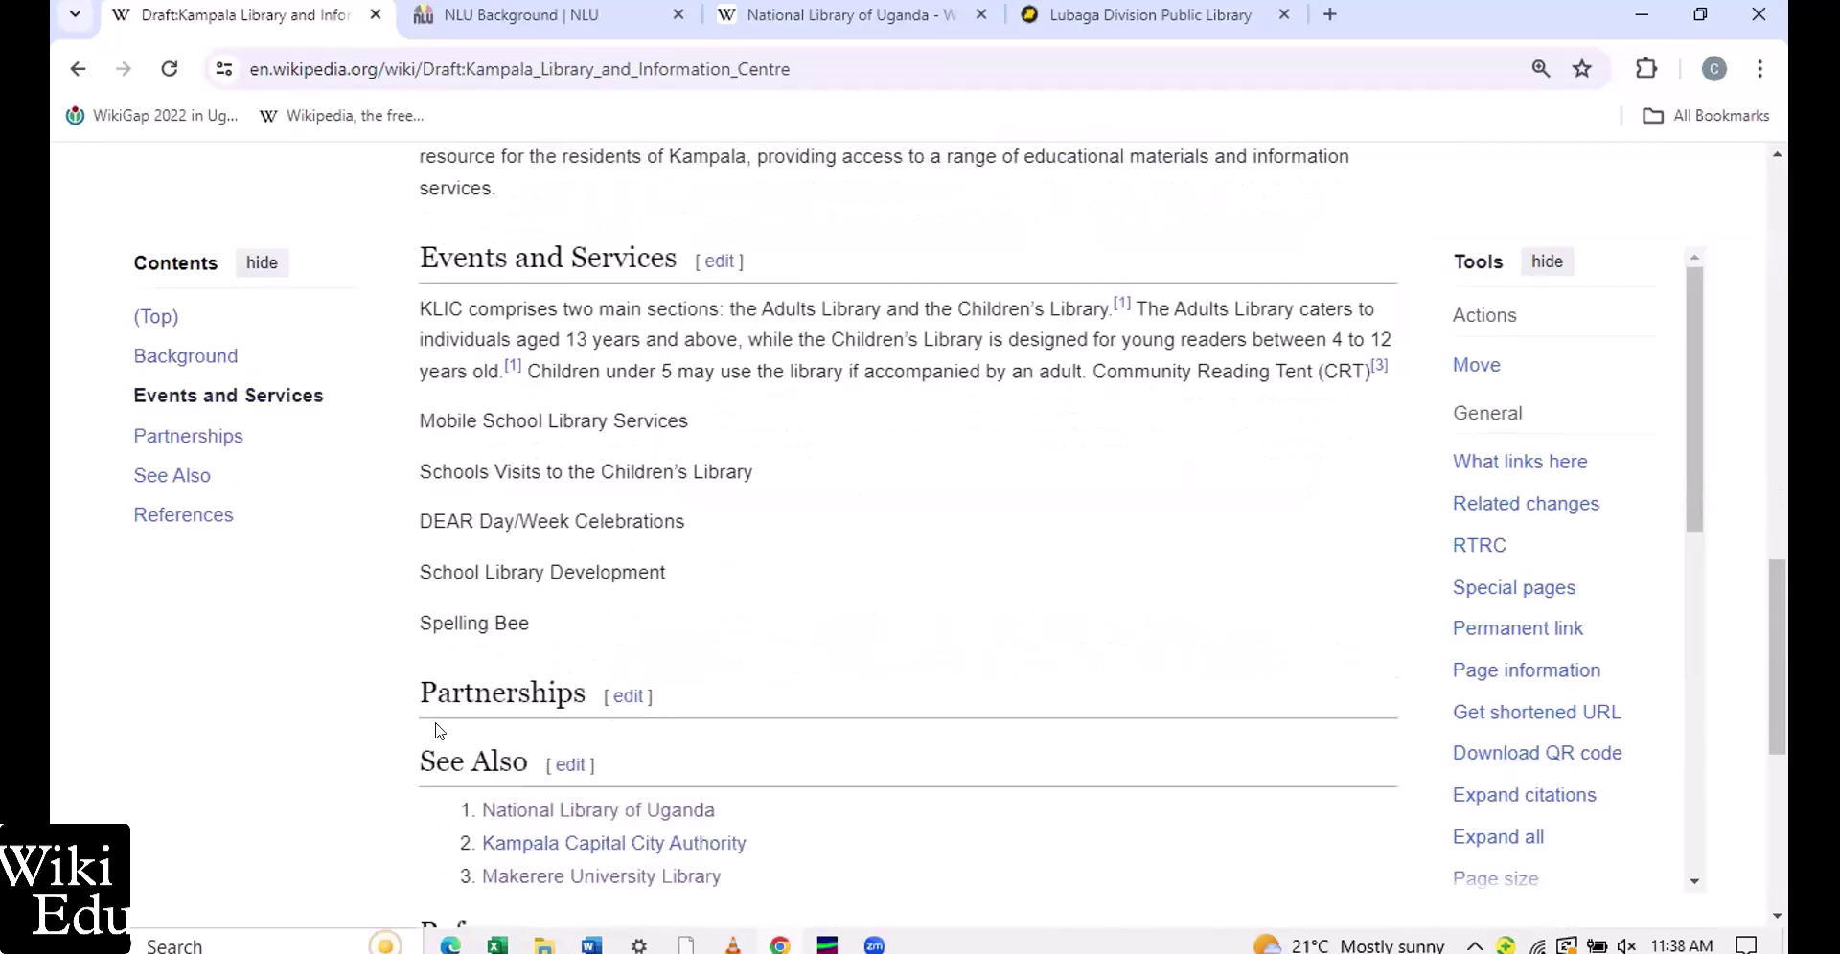
pyautogui.scroll(9, 1016, 565)
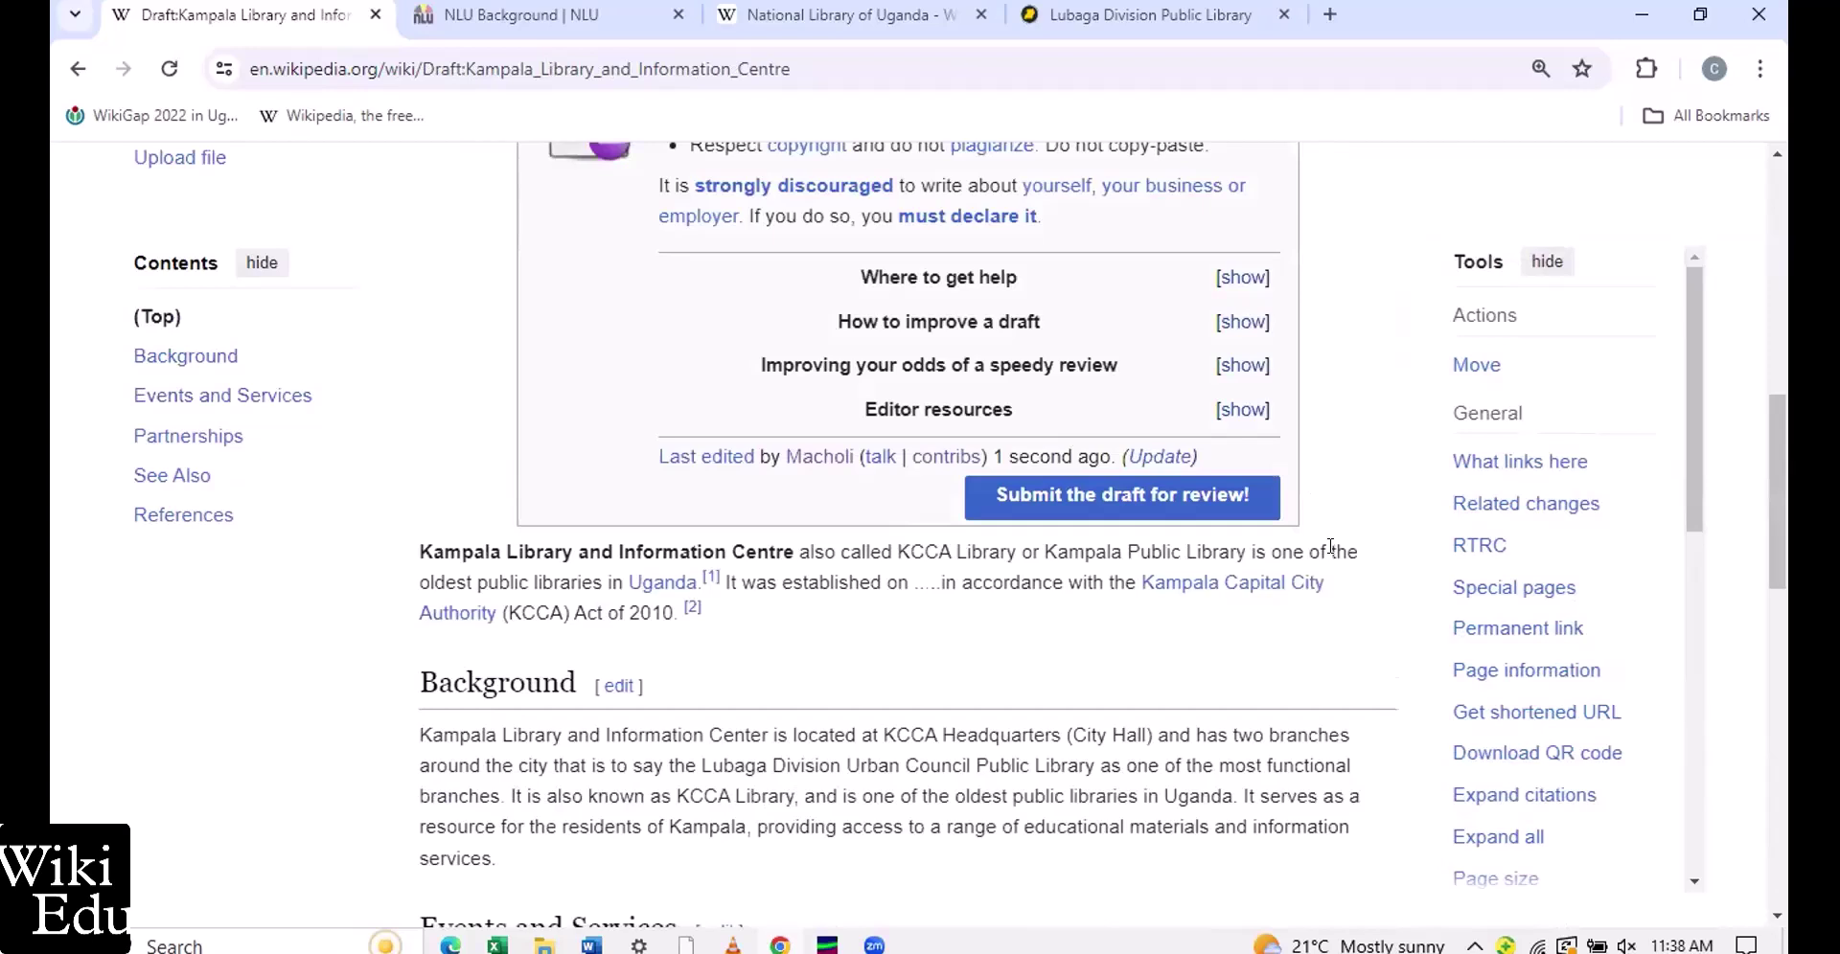
pyautogui.scroll(8, 1188, 565)
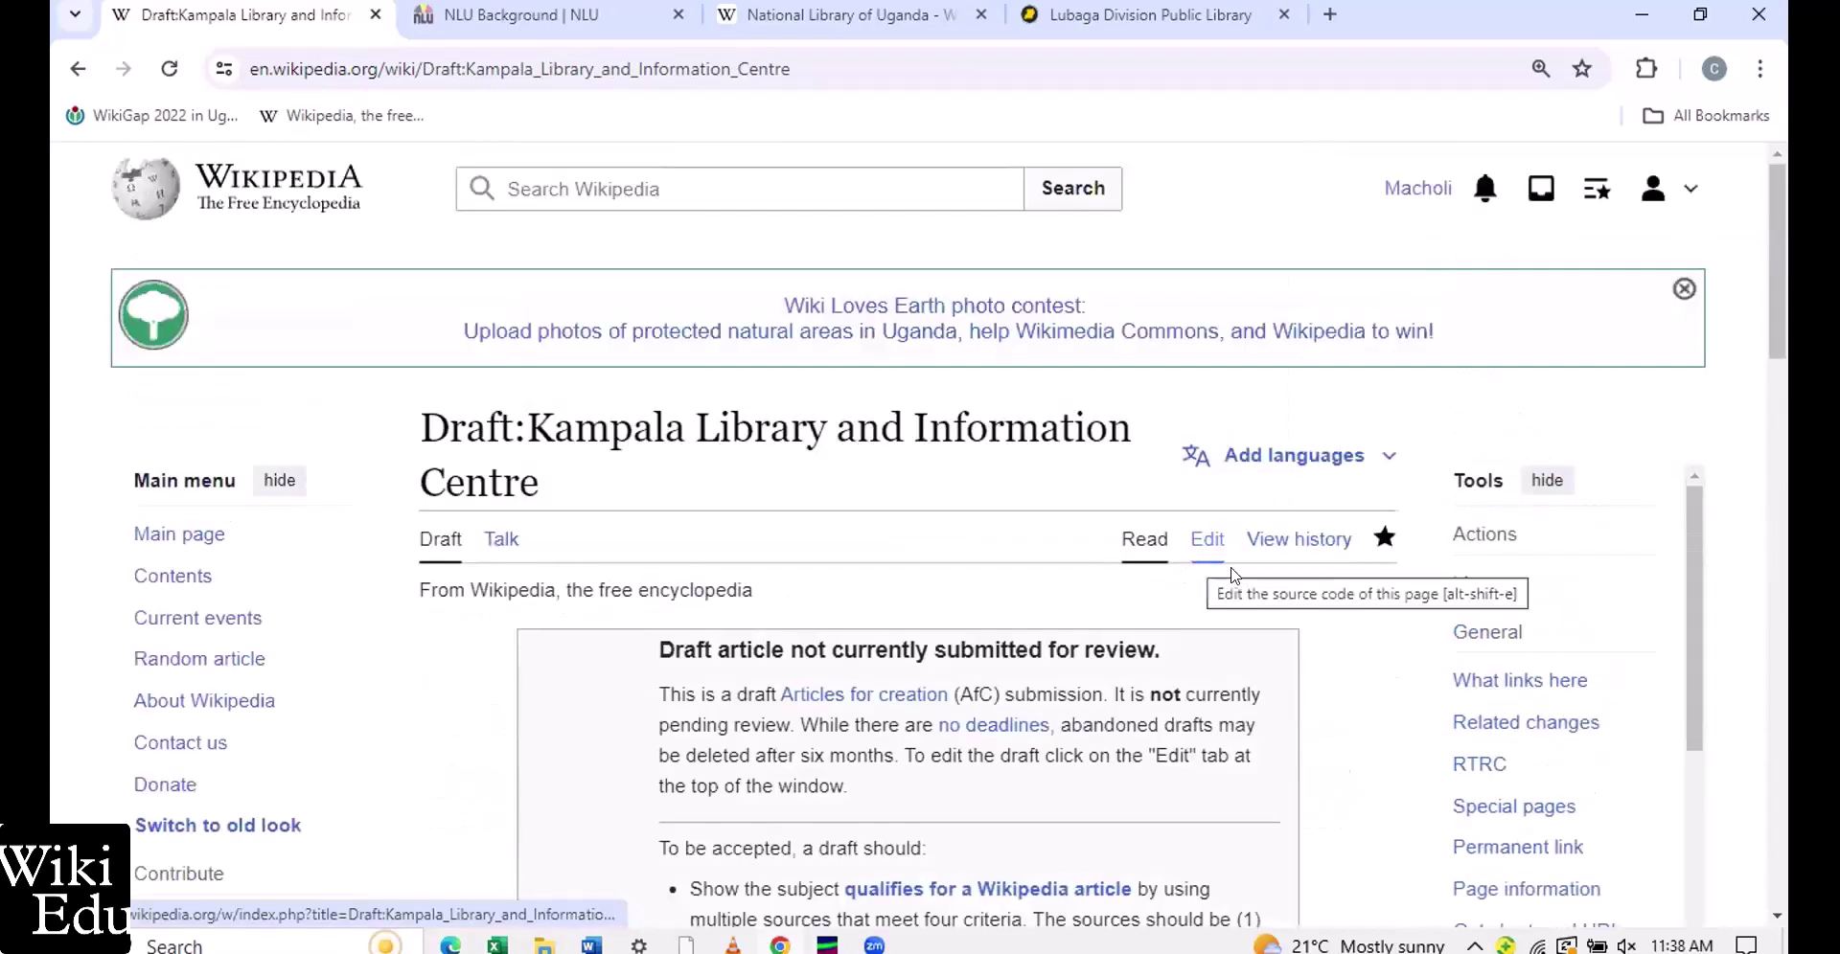
# Reopen the whole draft for editing and dismiss the notice about finding sources
pyautogui.click(1204, 549)
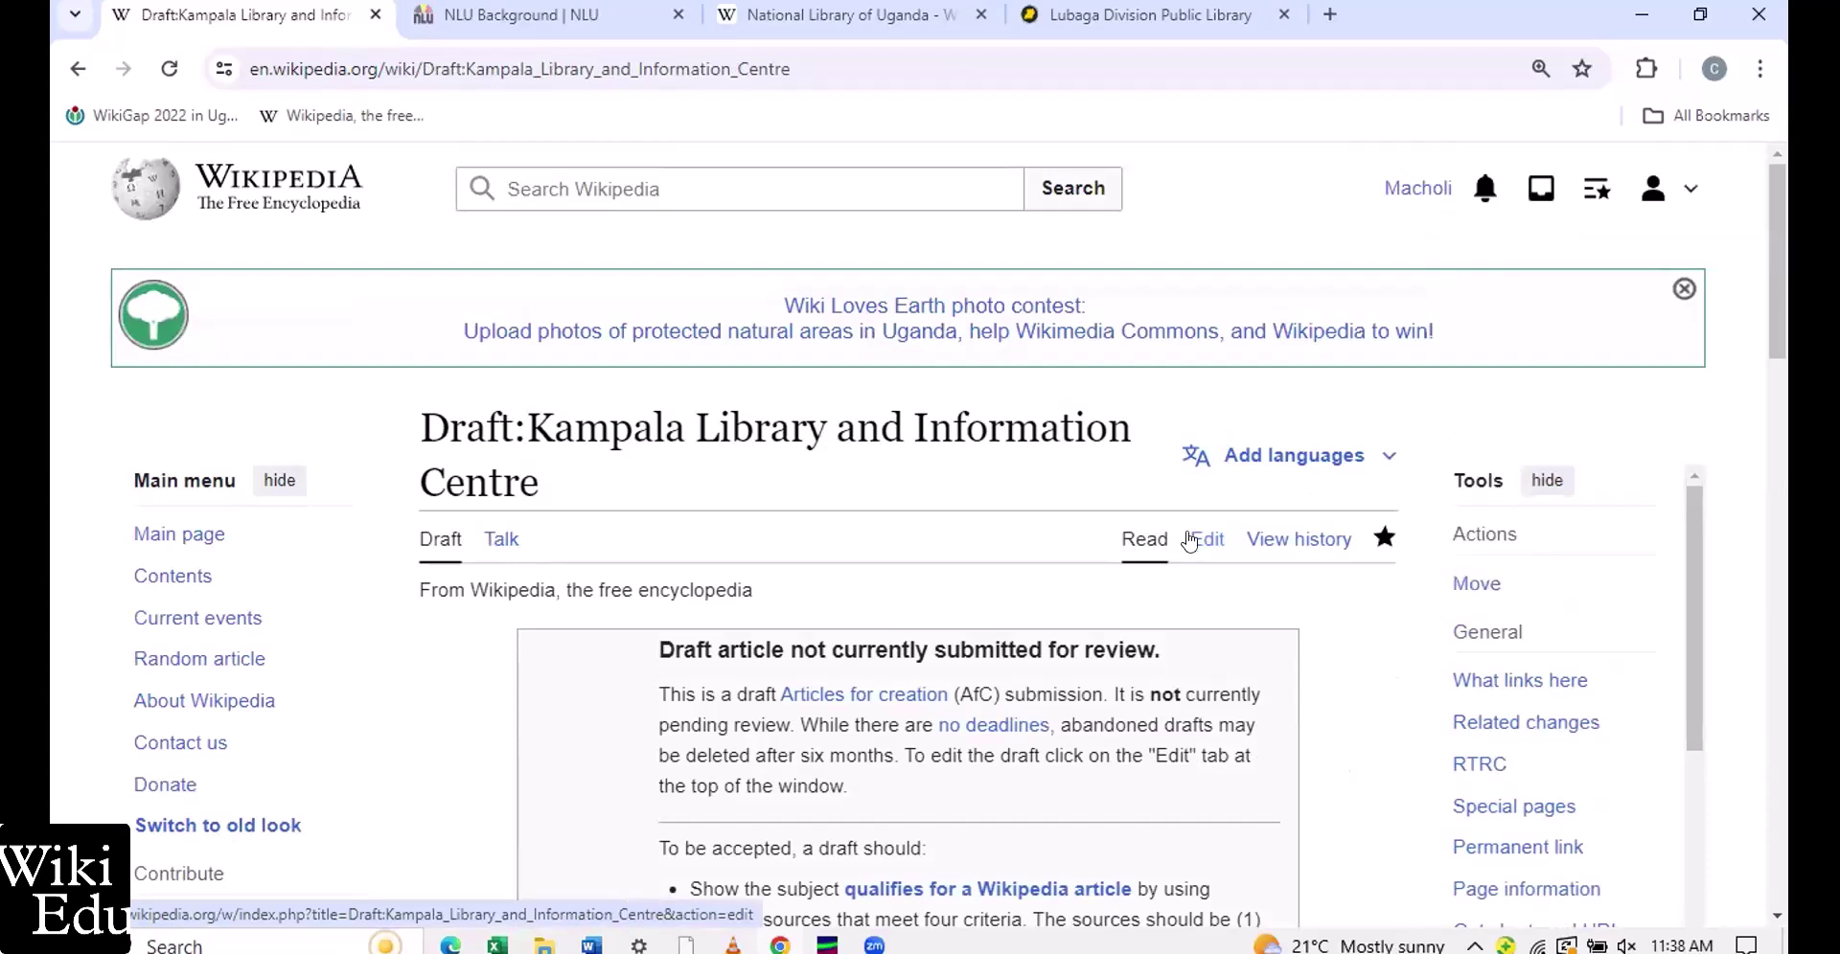
pyautogui.click(1189, 543)
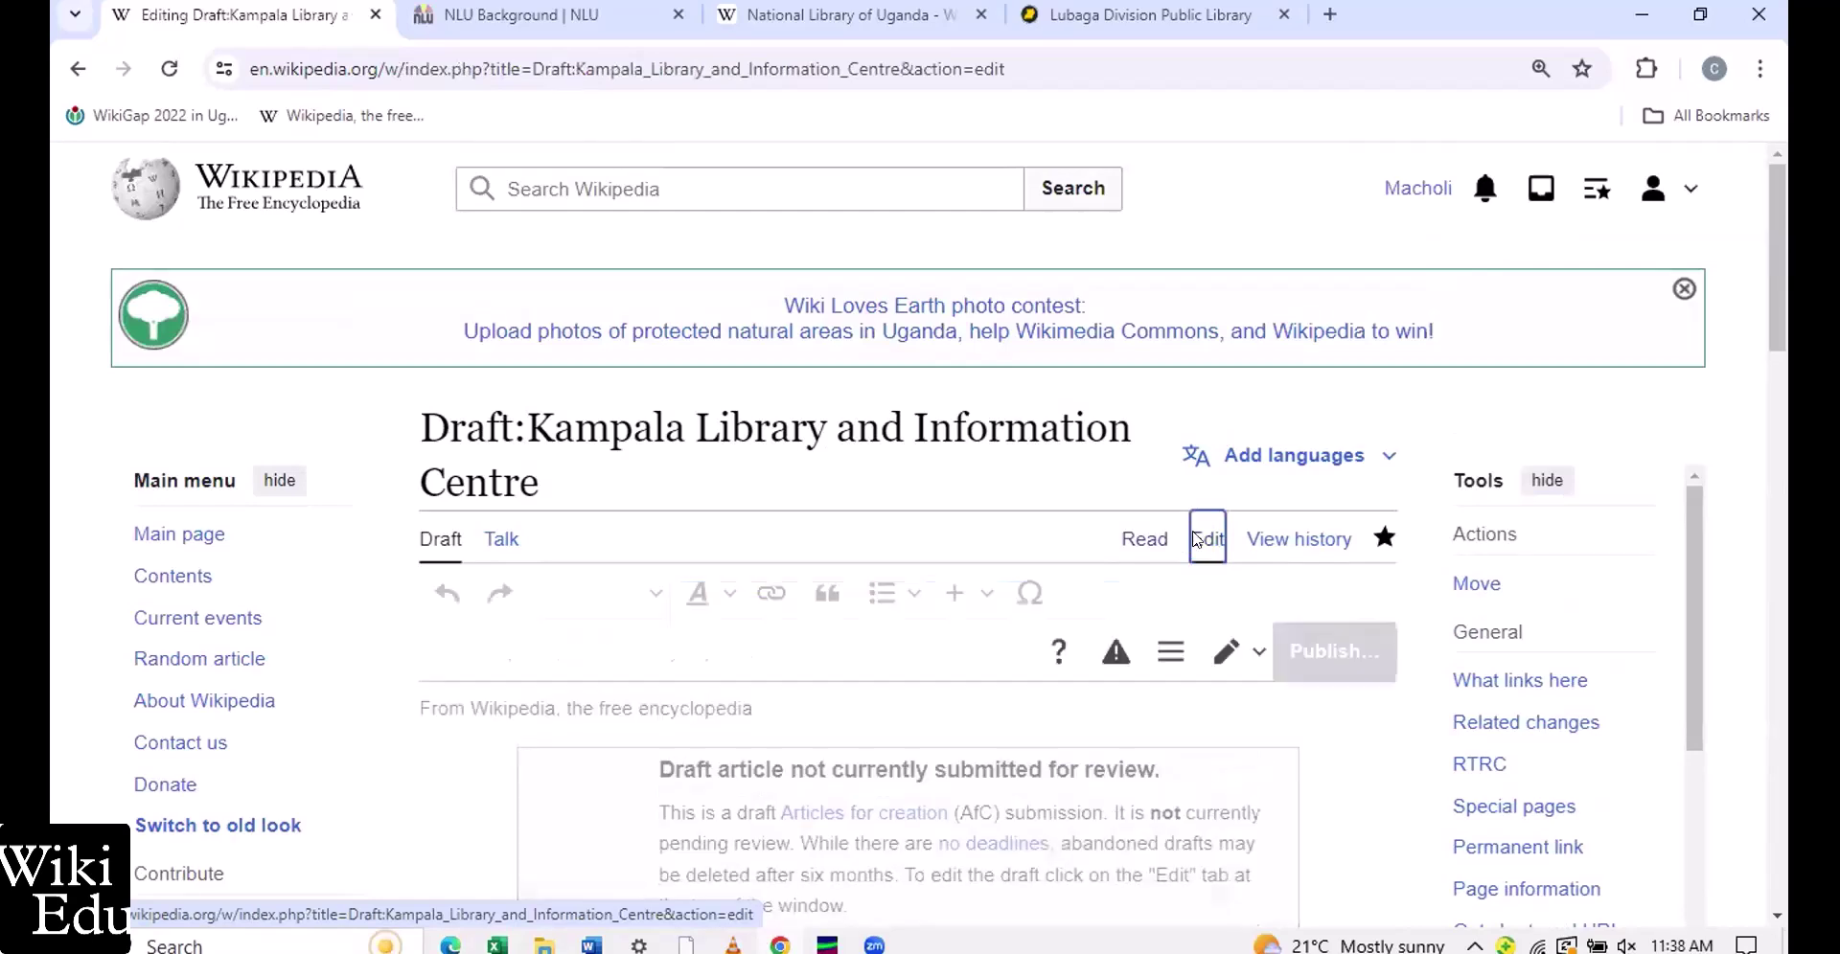
pyautogui.scroll(-10, 1159, 671)
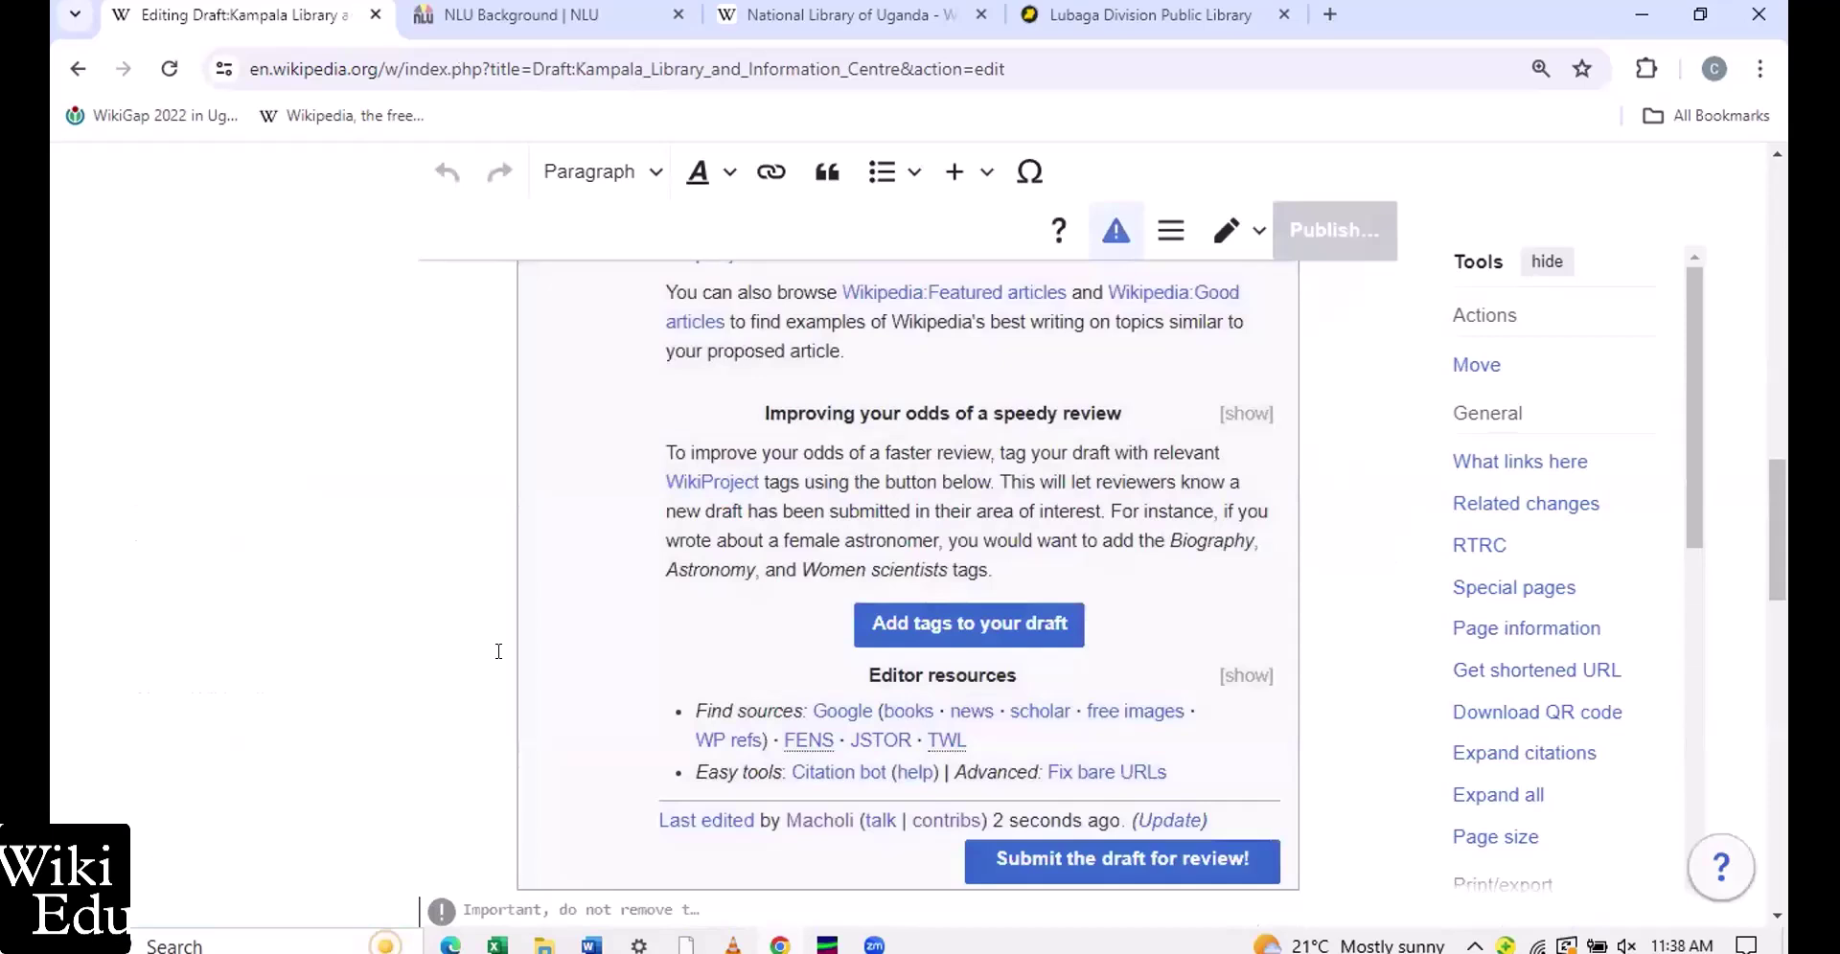
pyautogui.scroll(5, 1328, 343)
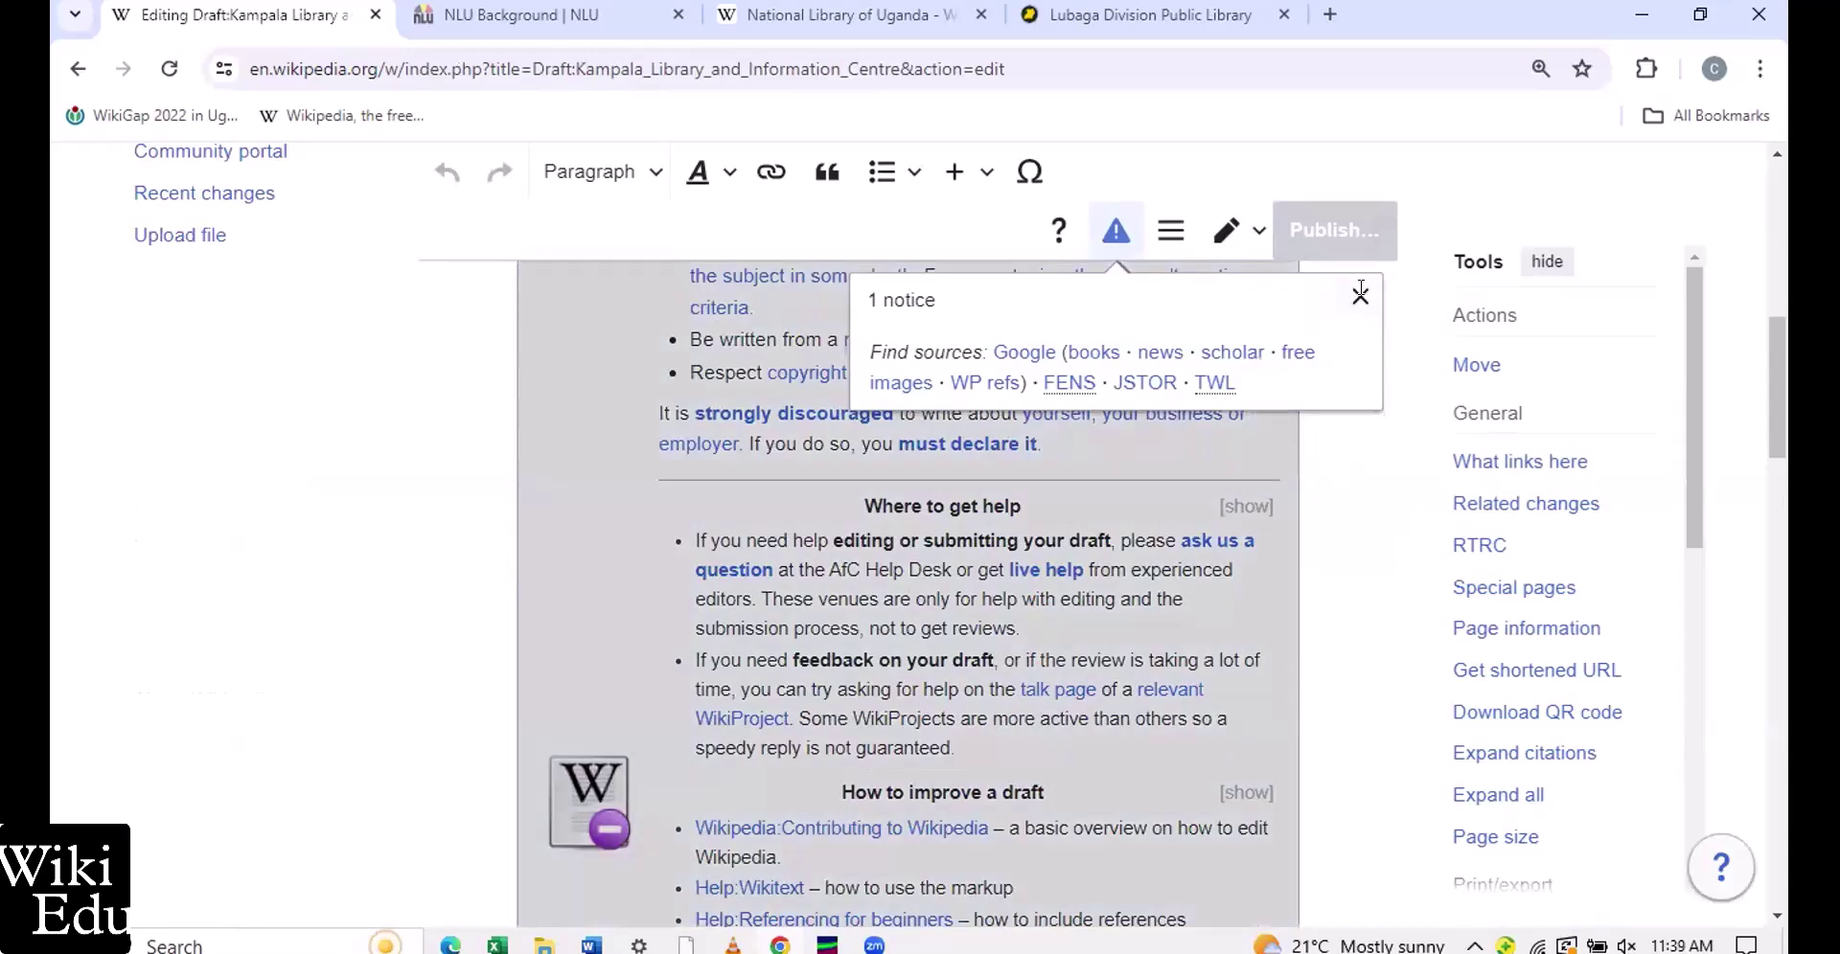
pyautogui.click(1360, 296)
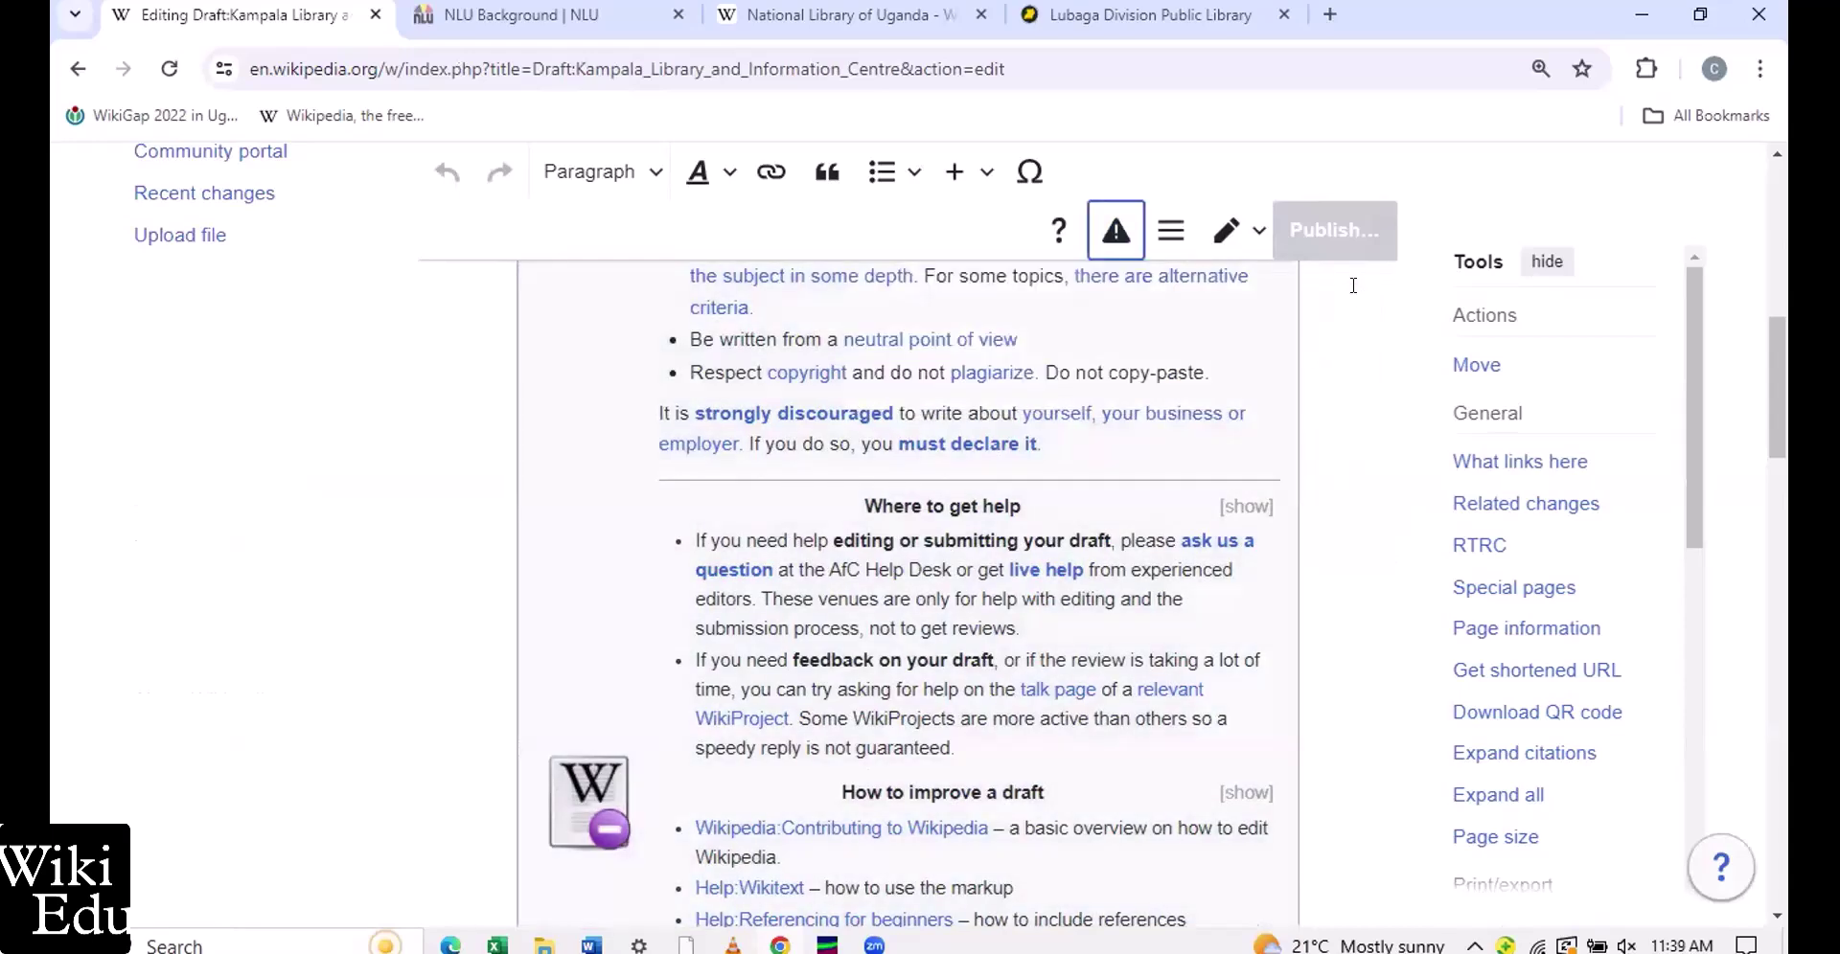
# Switch the draft from visual editing to source editing
pyautogui.click(1238, 251)
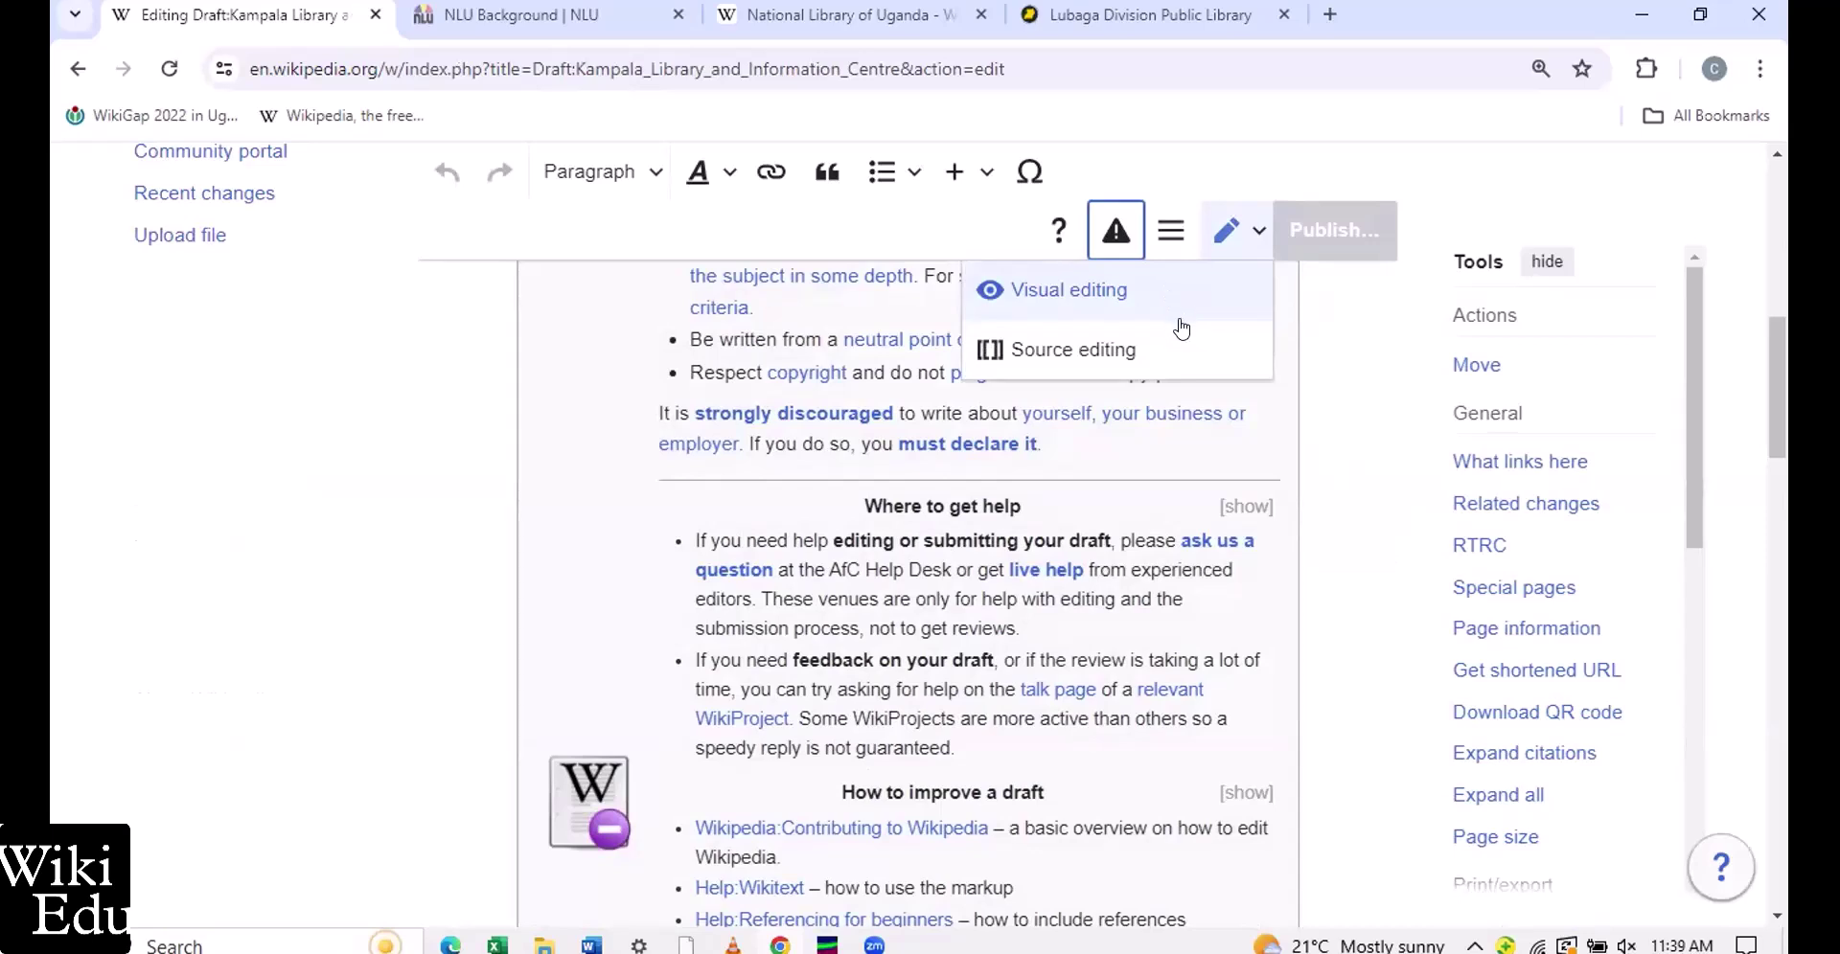
pyautogui.click(1126, 351)
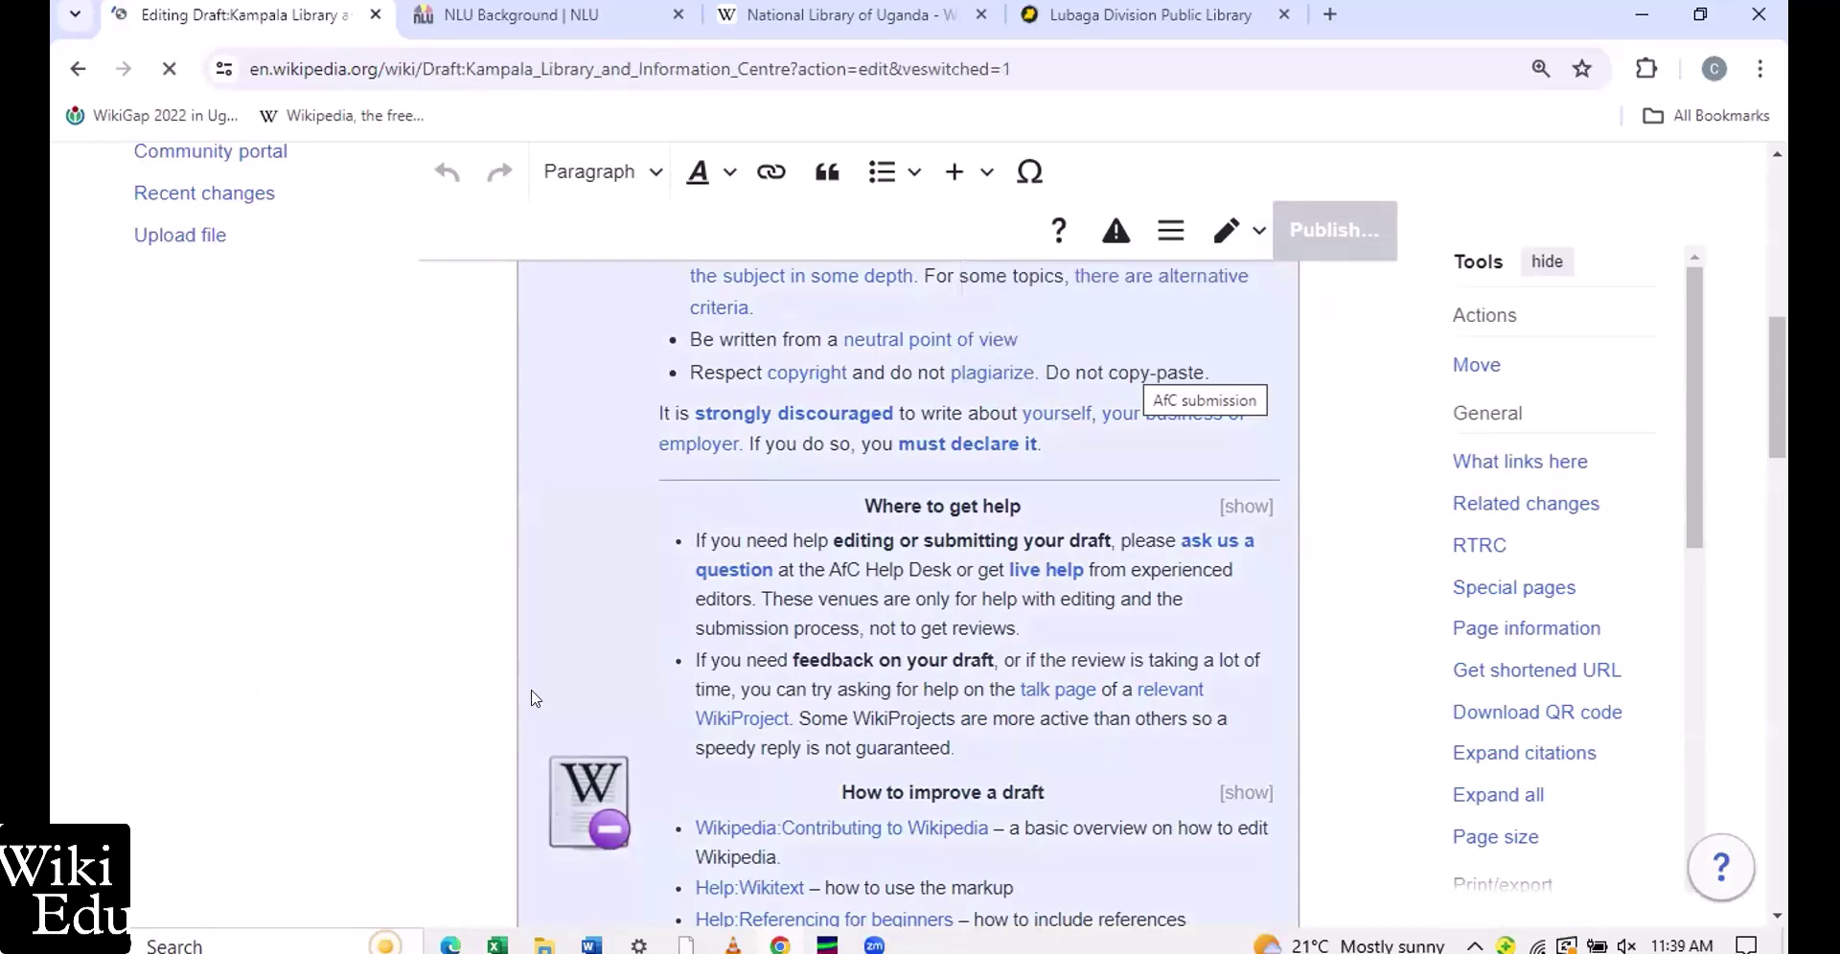
pyautogui.scroll(-5, 534, 699)
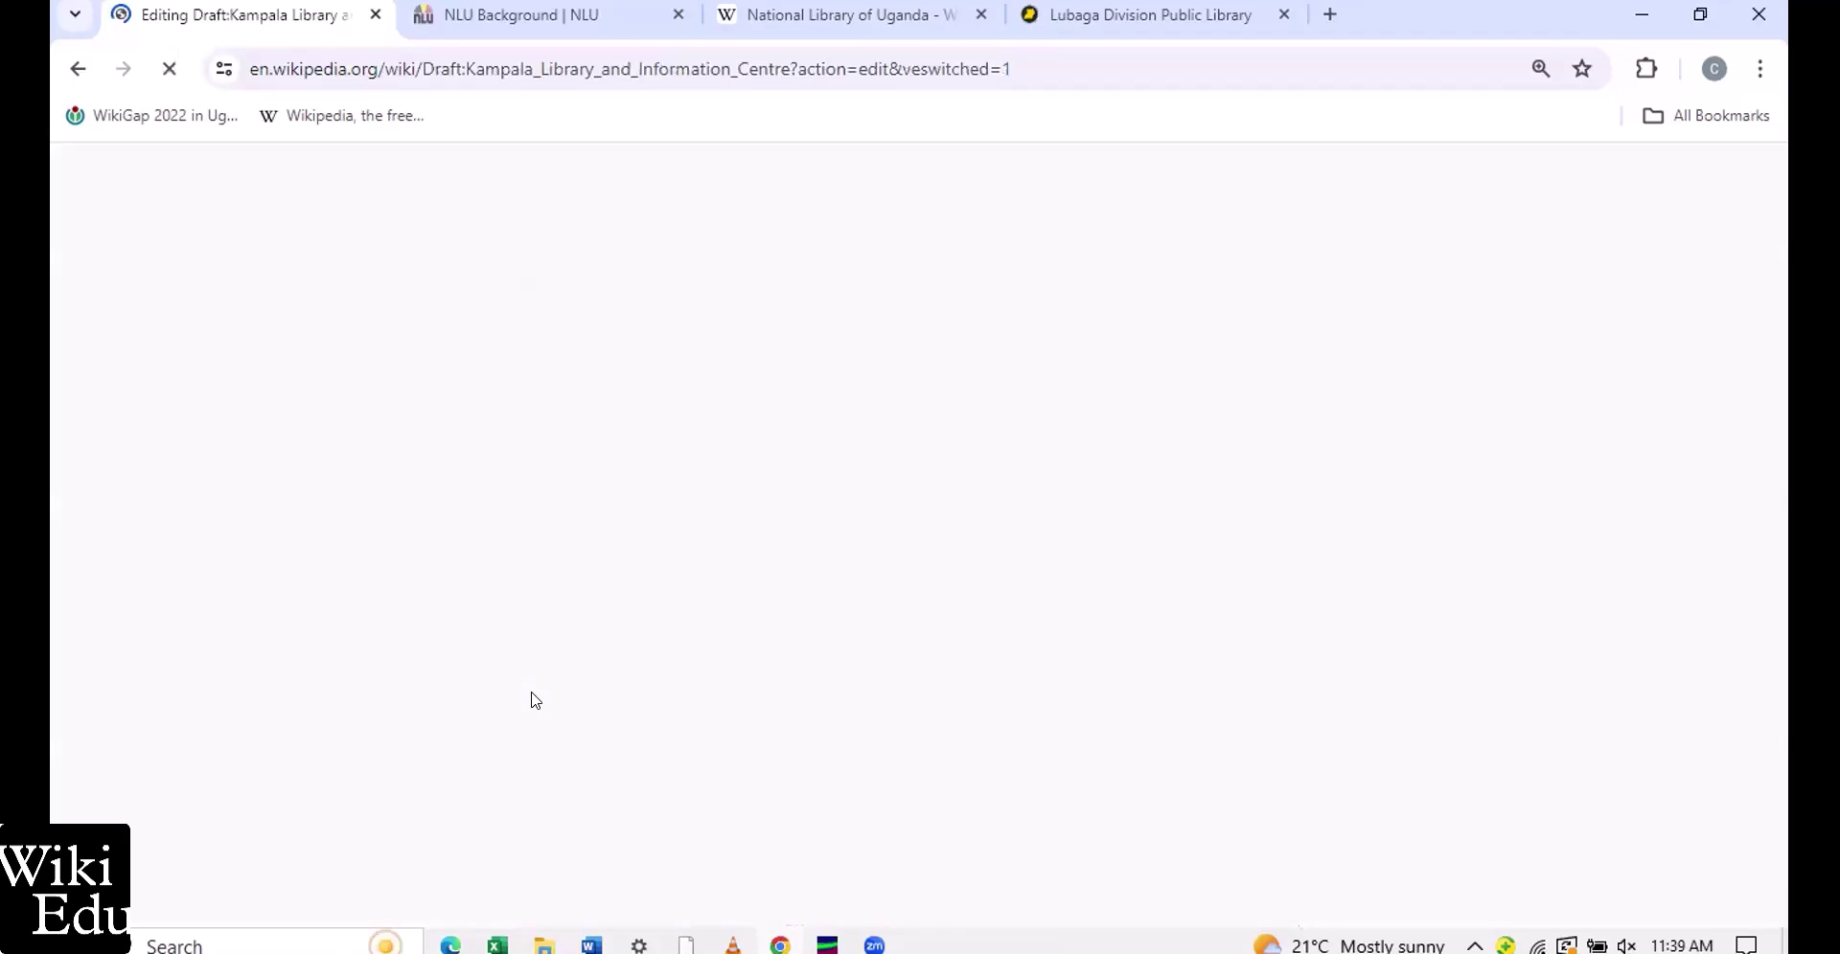